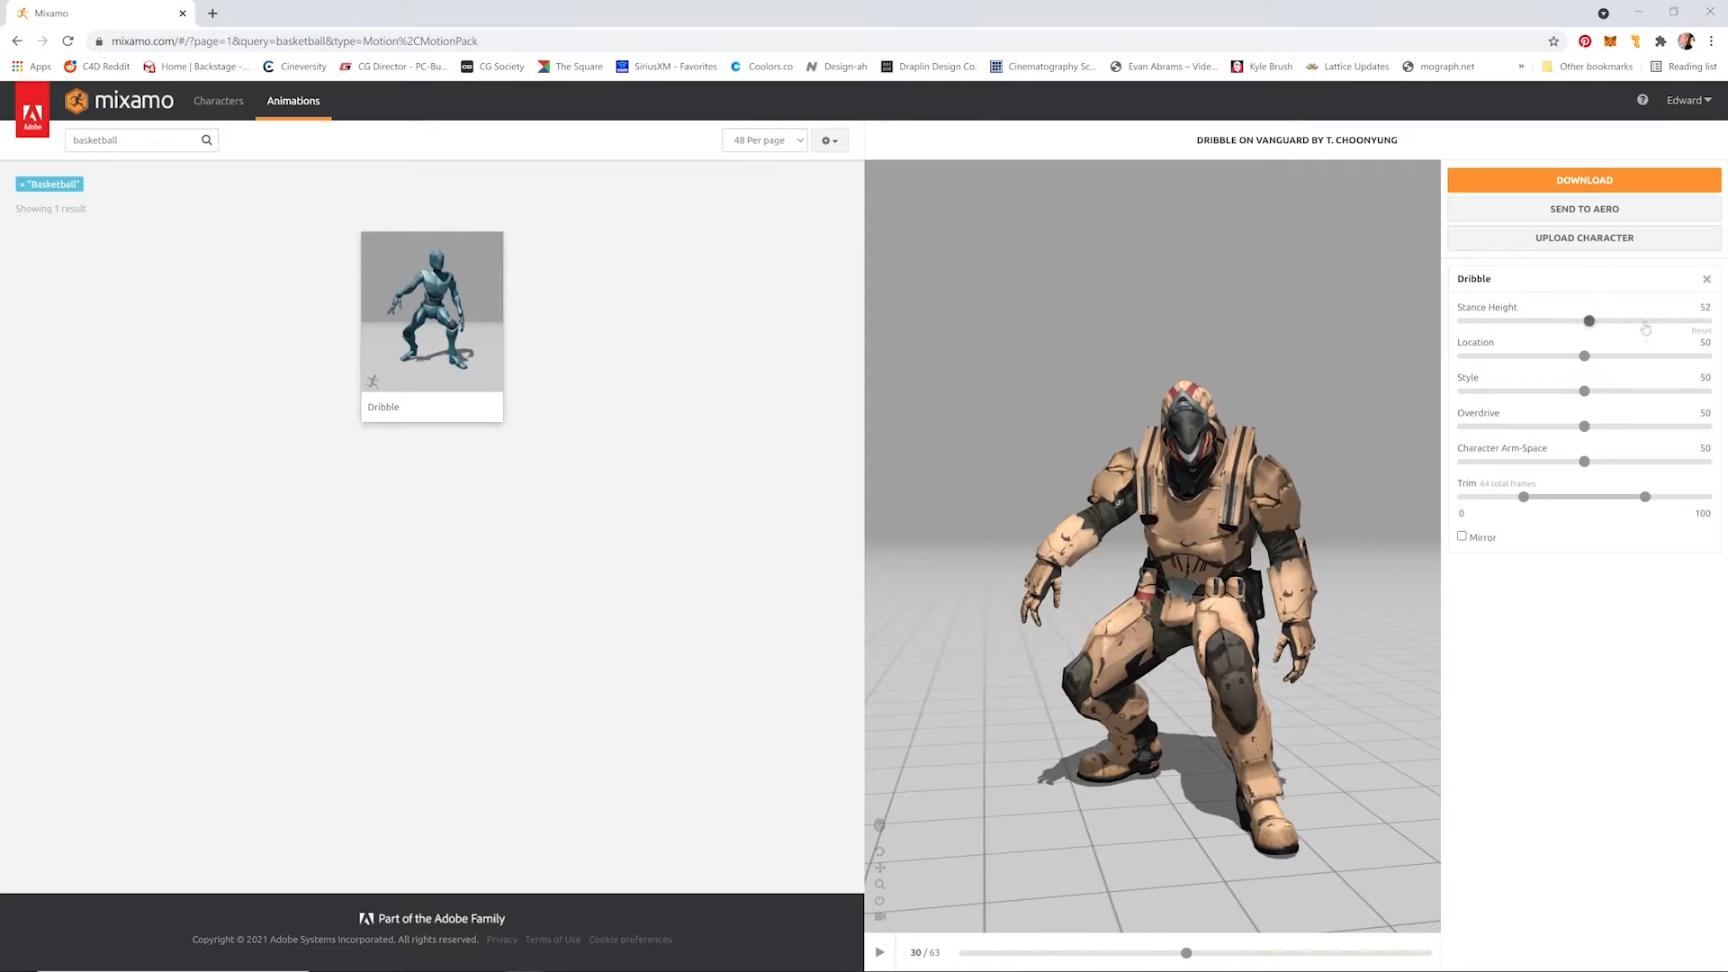
Step: Set the Dribble animation's Location to 33 and clear the basketball filter from the animation search
drag(1584, 356, 1543, 355)
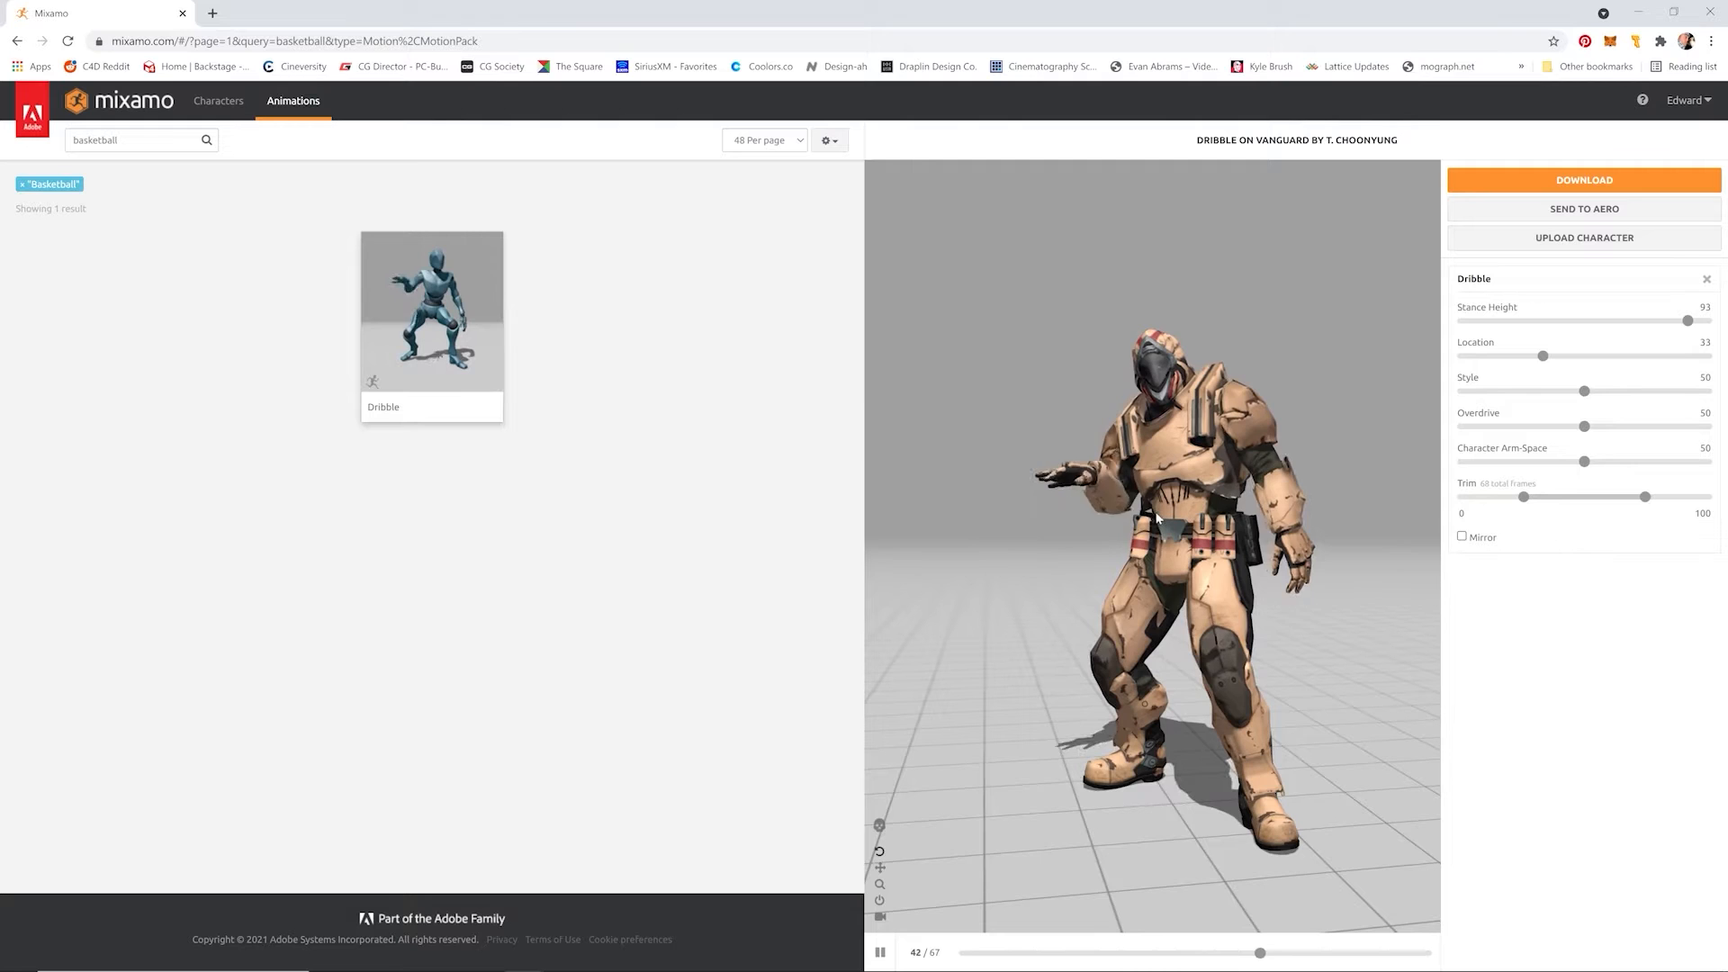
click(33, 187)
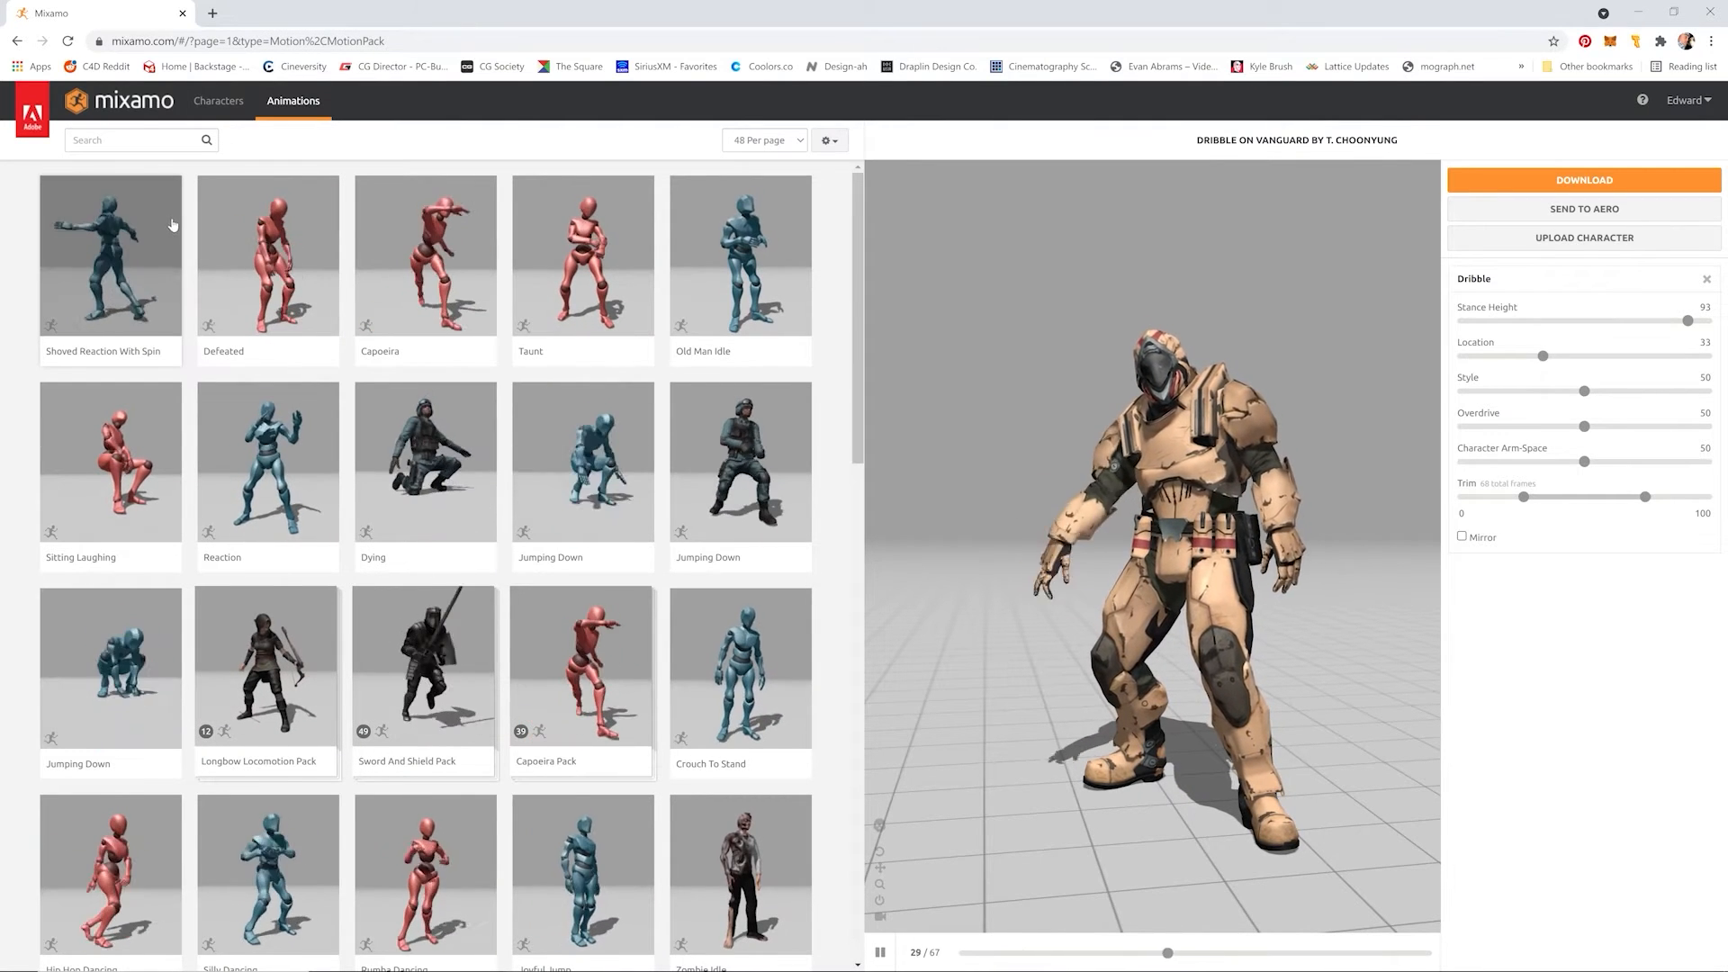
click(126, 140)
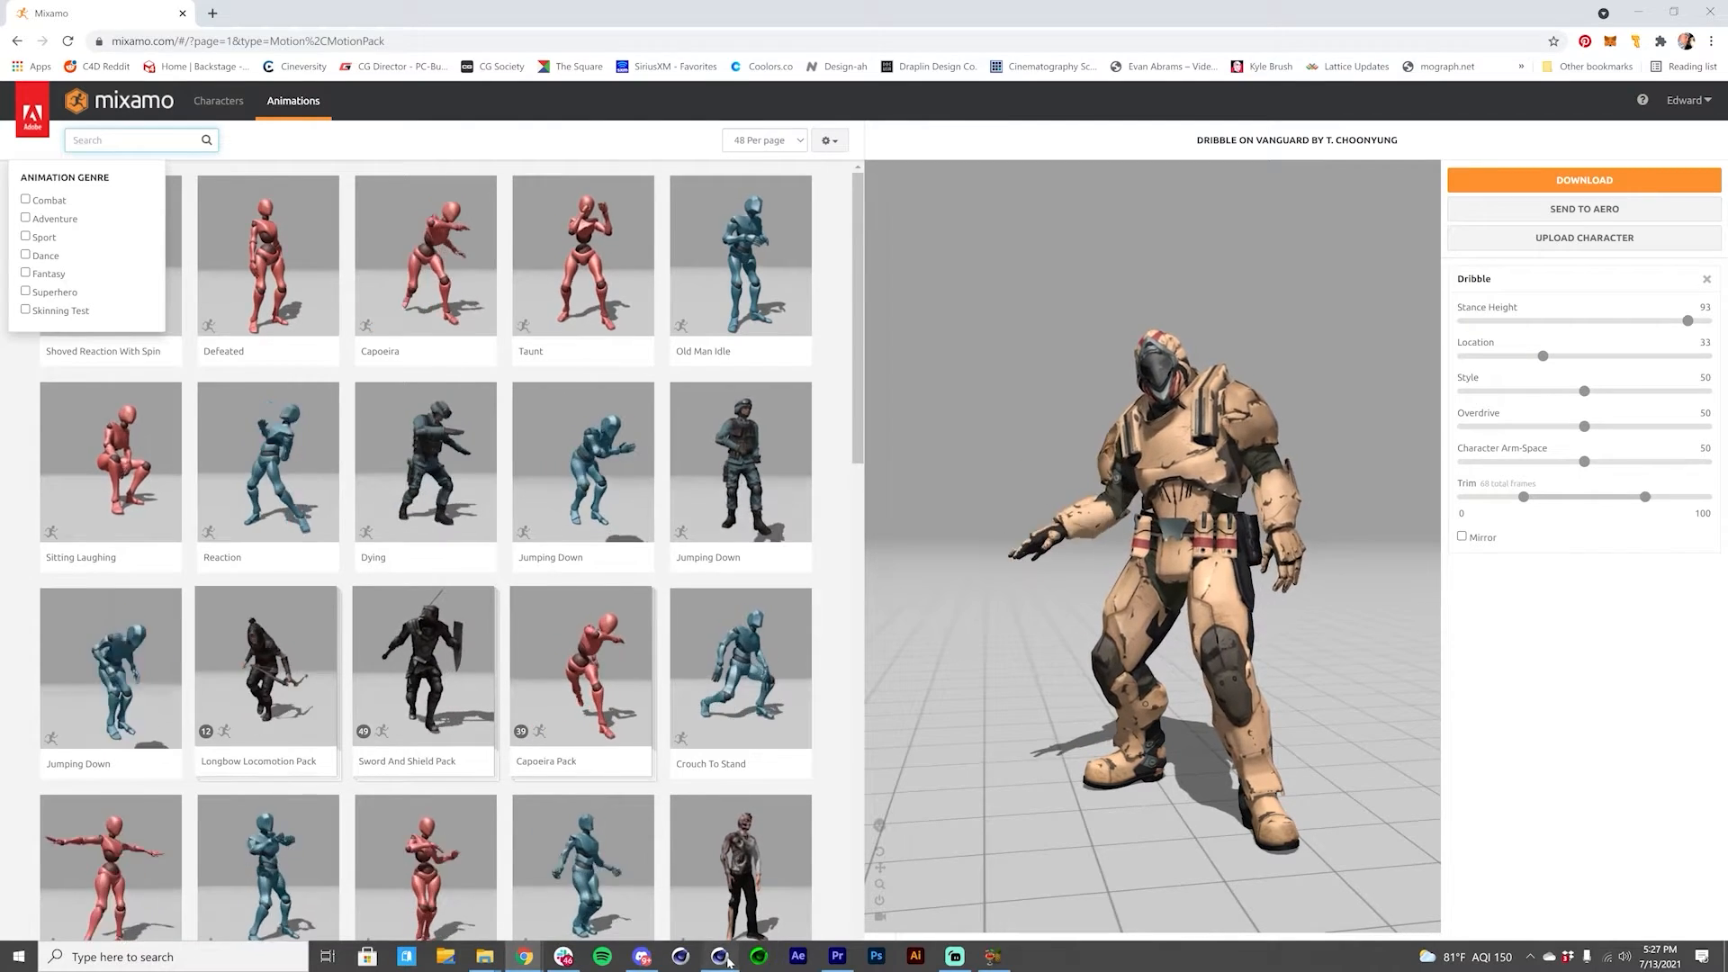
Step: Switch to Cinema 4D with the 01_Mixamo_Export character project and look over the character rigging commands
click(765, 960)
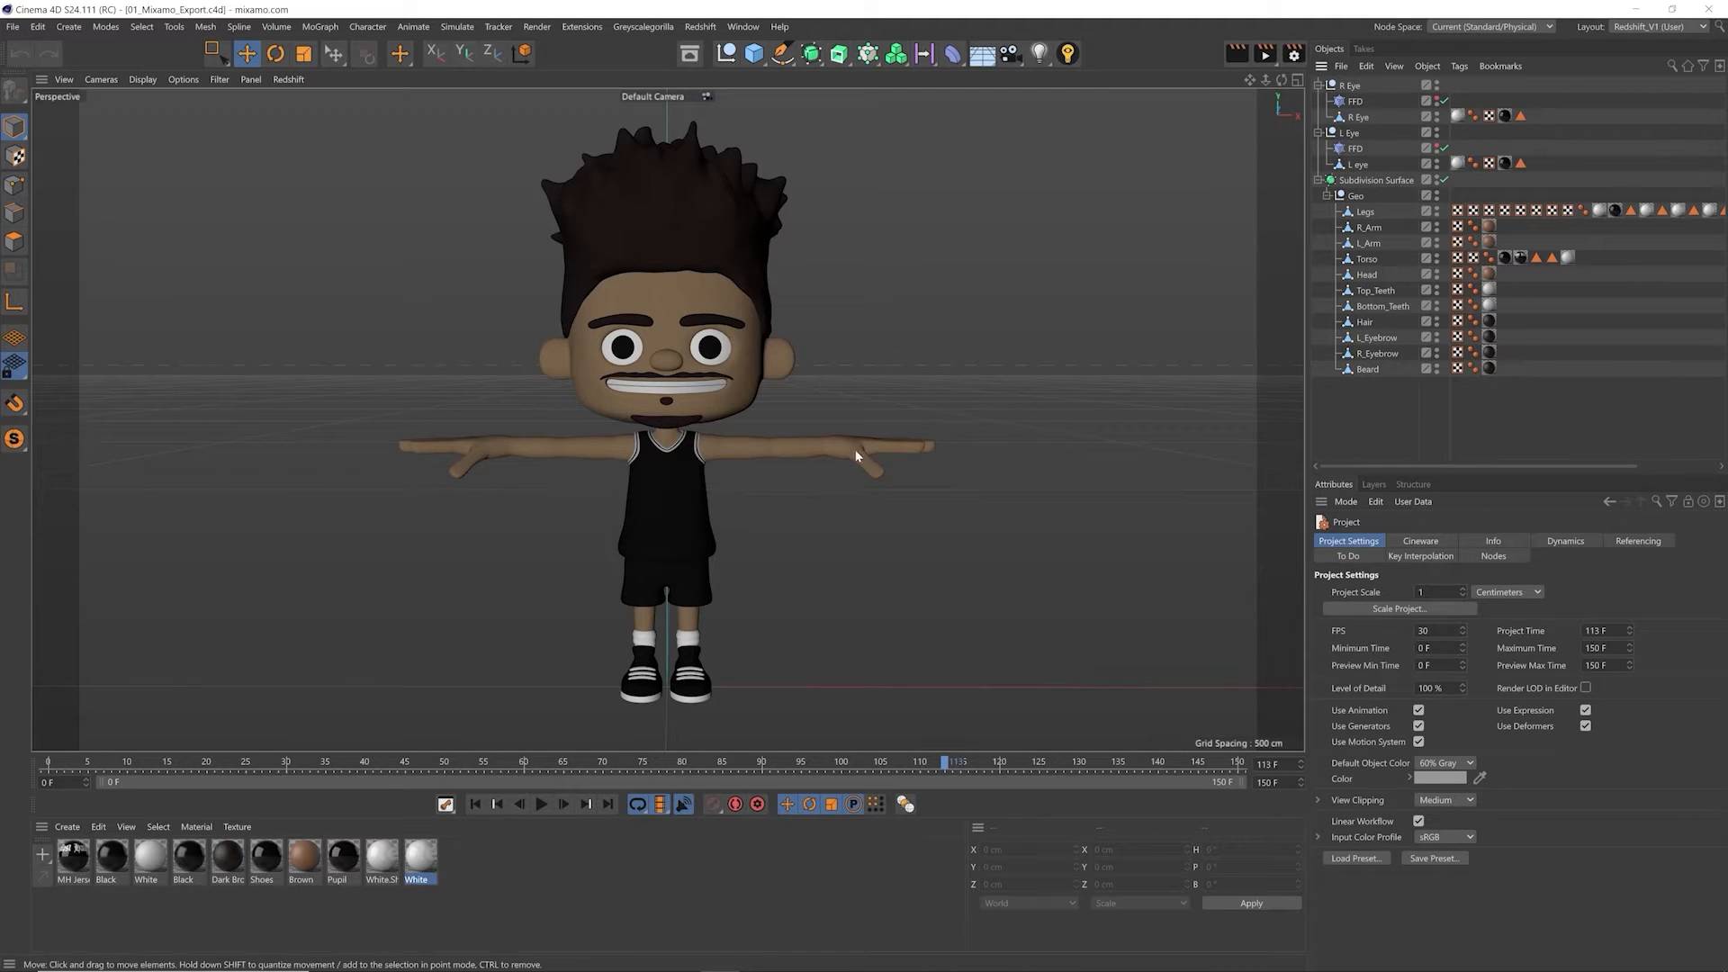
click(367, 26)
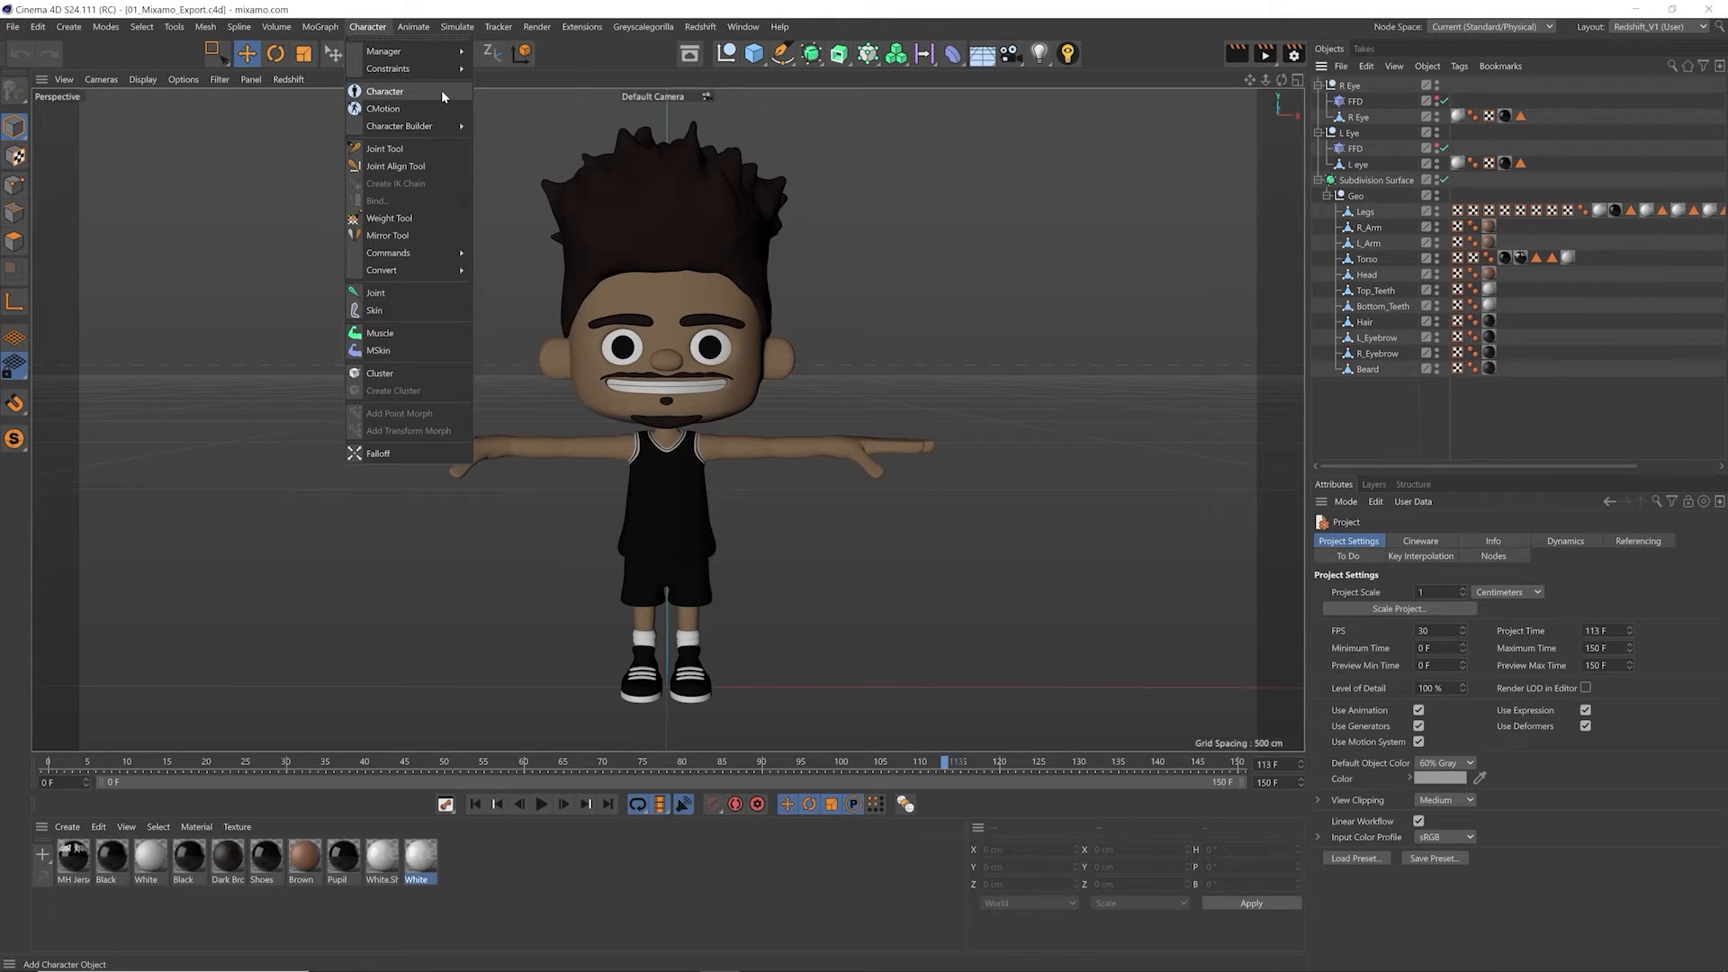
click(928, 187)
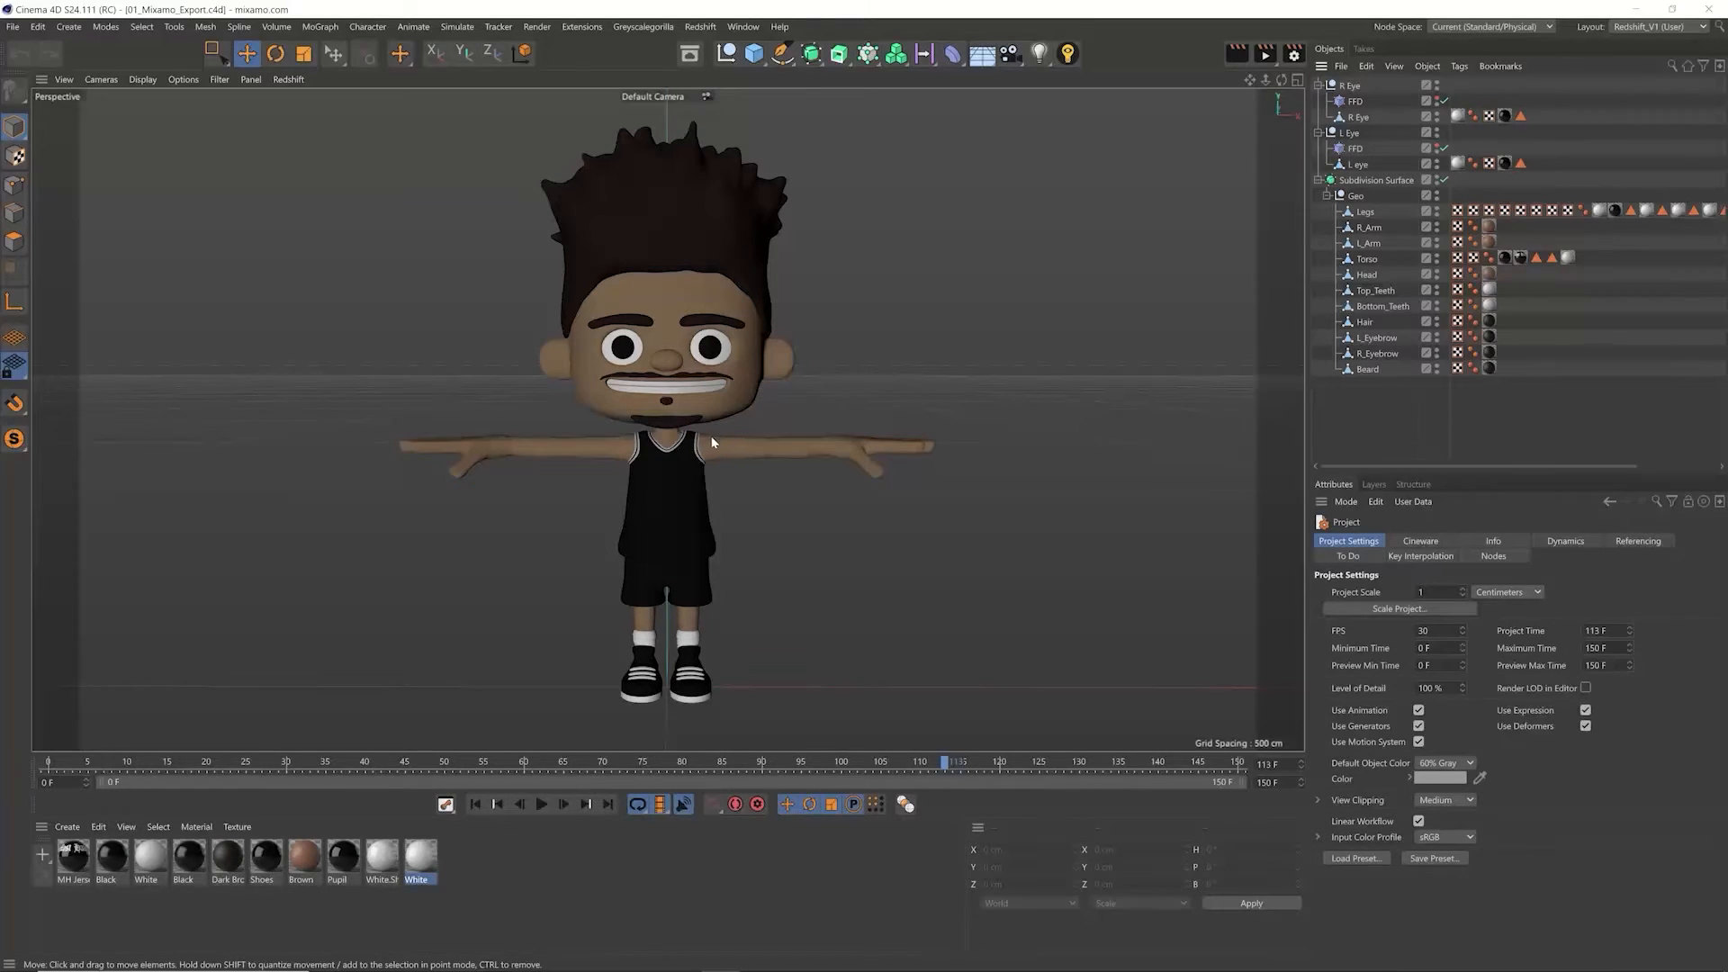
key(ctrl+a)
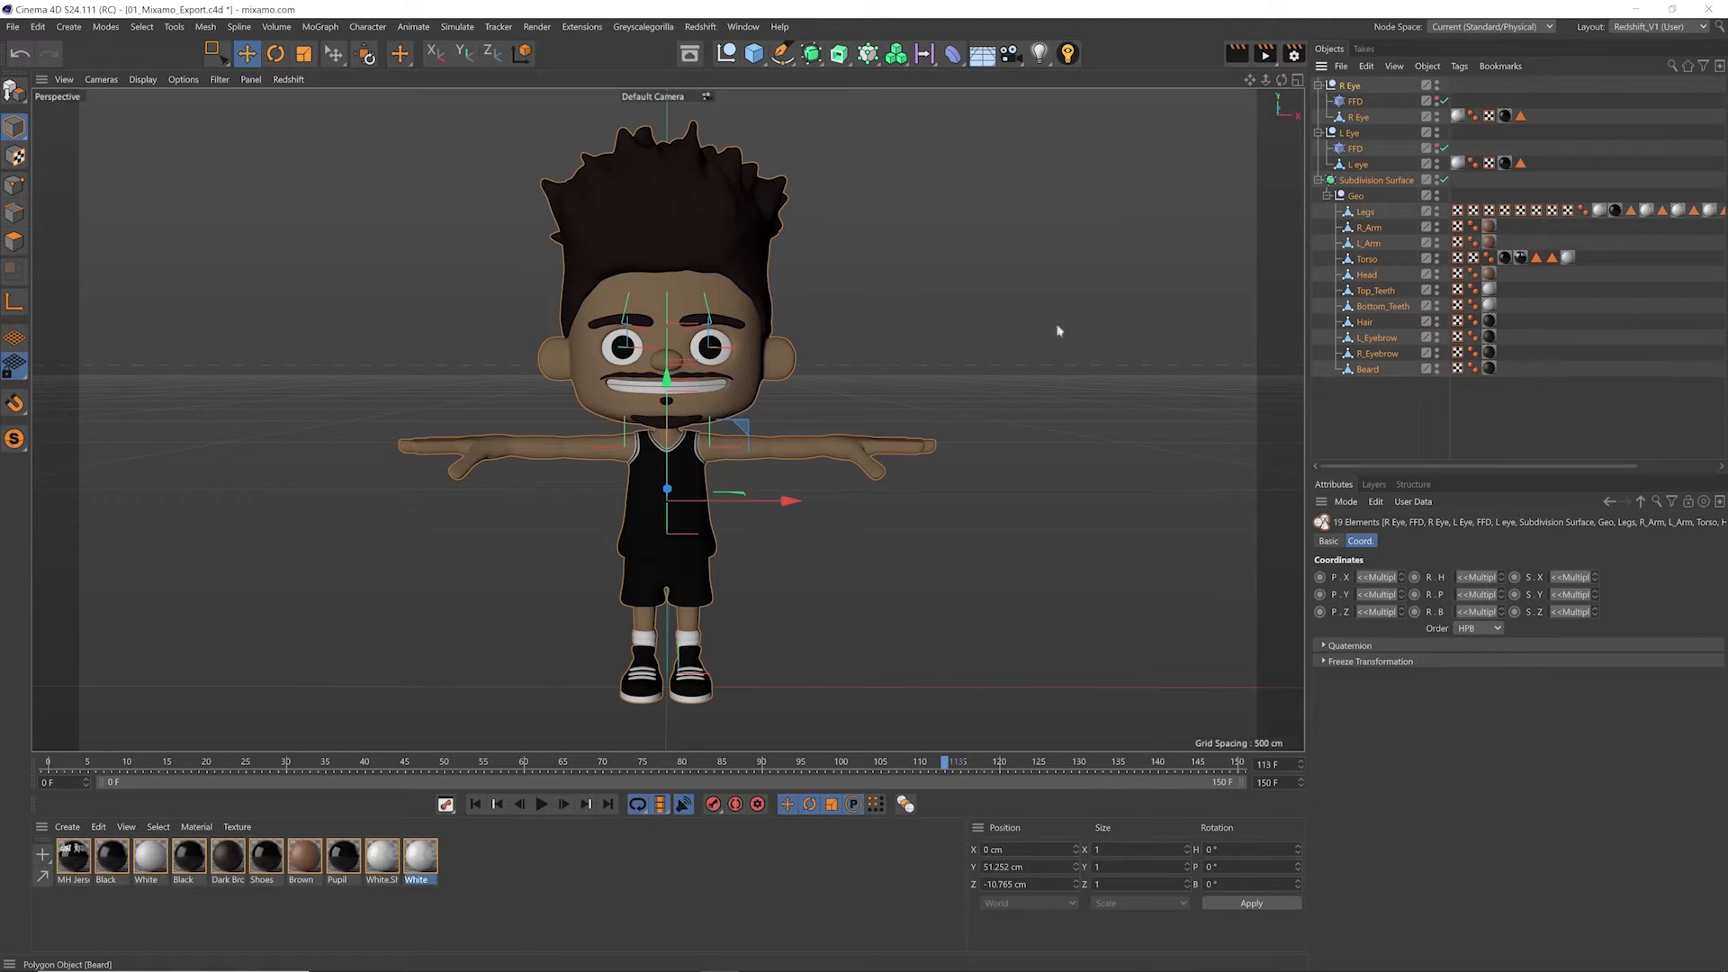
click(14, 27)
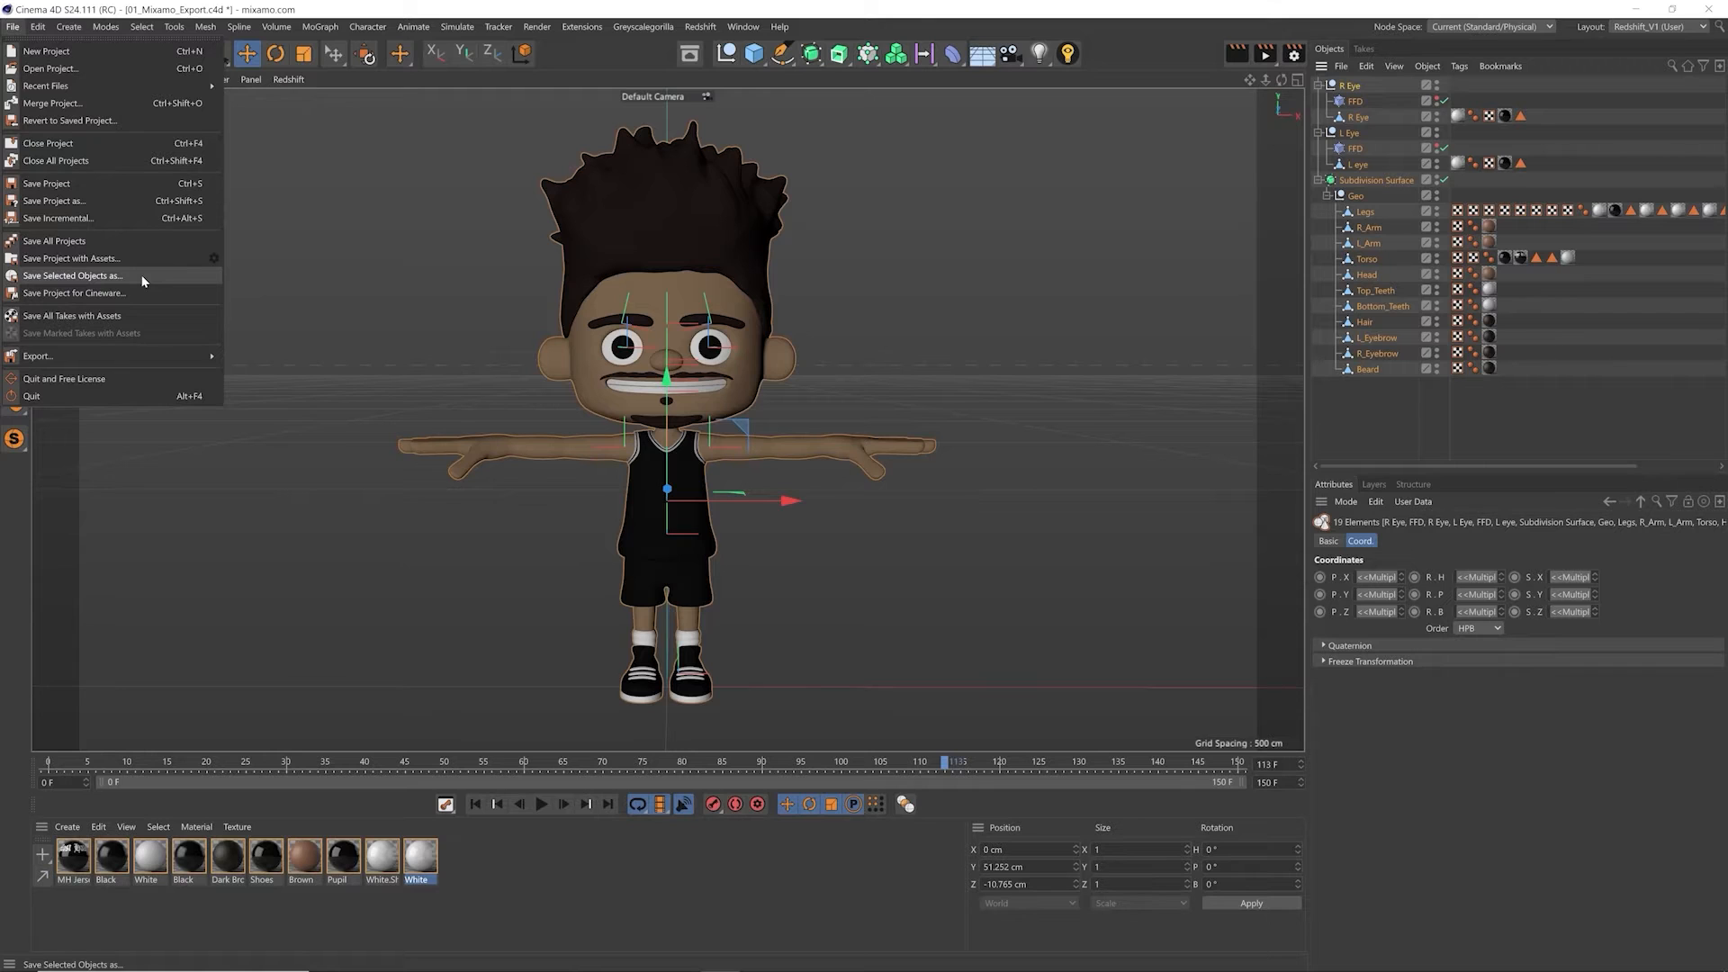
click(1337, 494)
click(1371, 439)
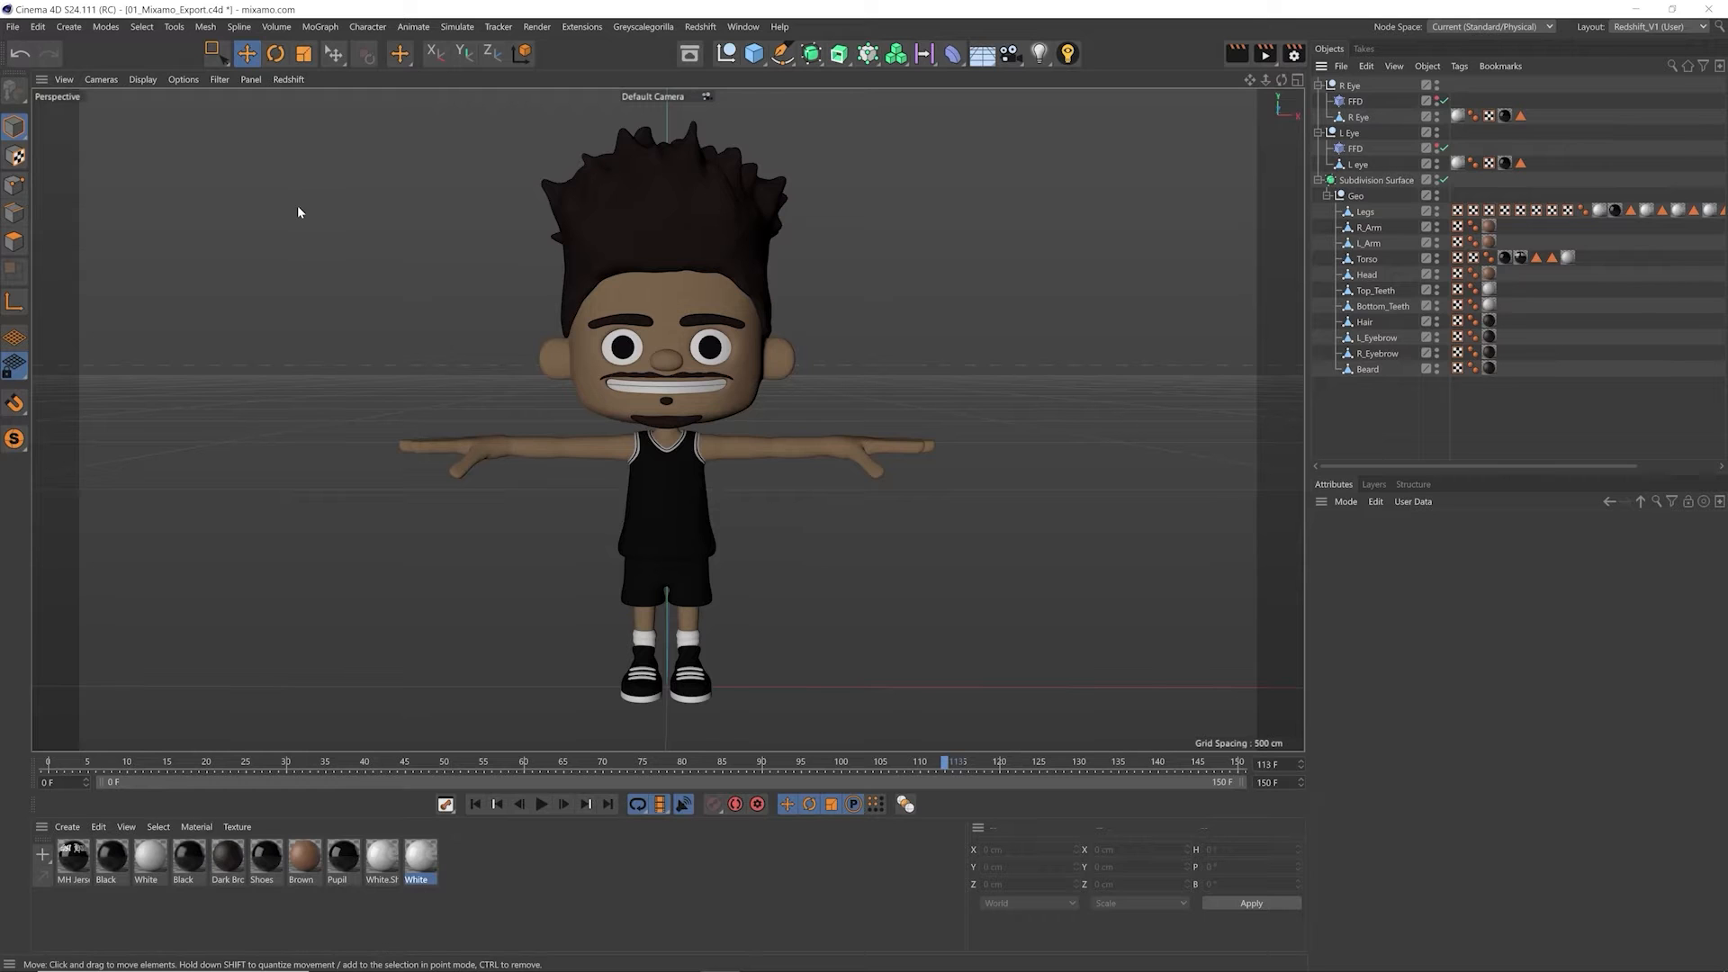
click(16, 27)
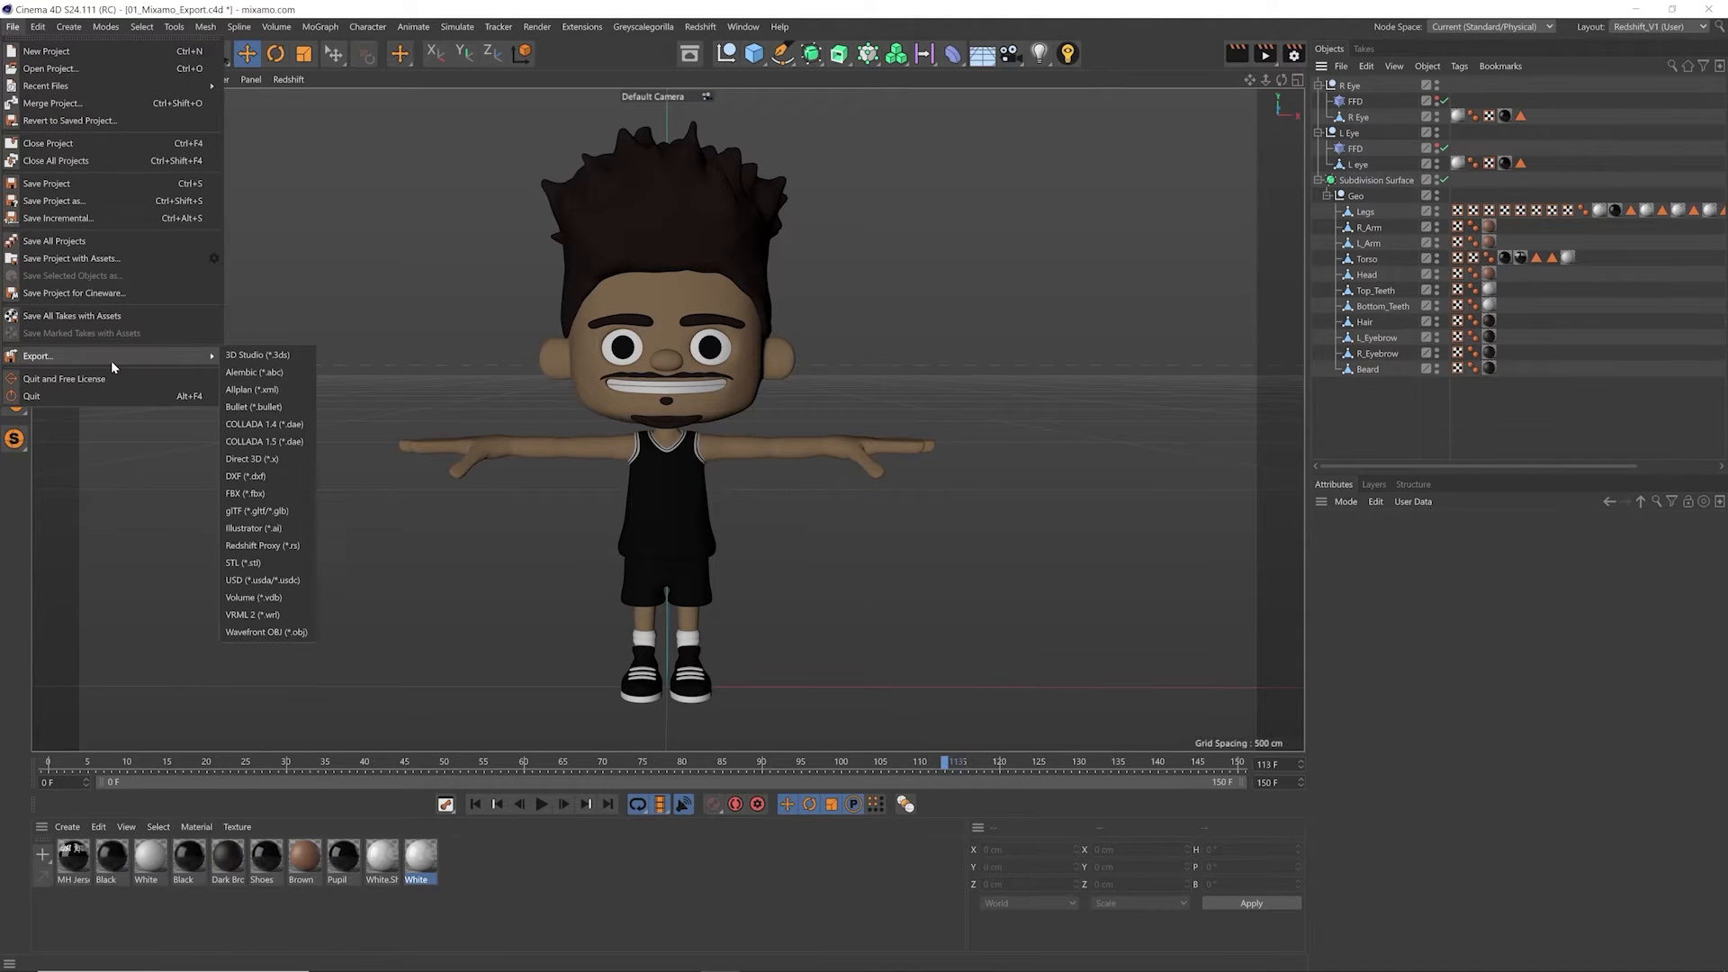
click(364, 689)
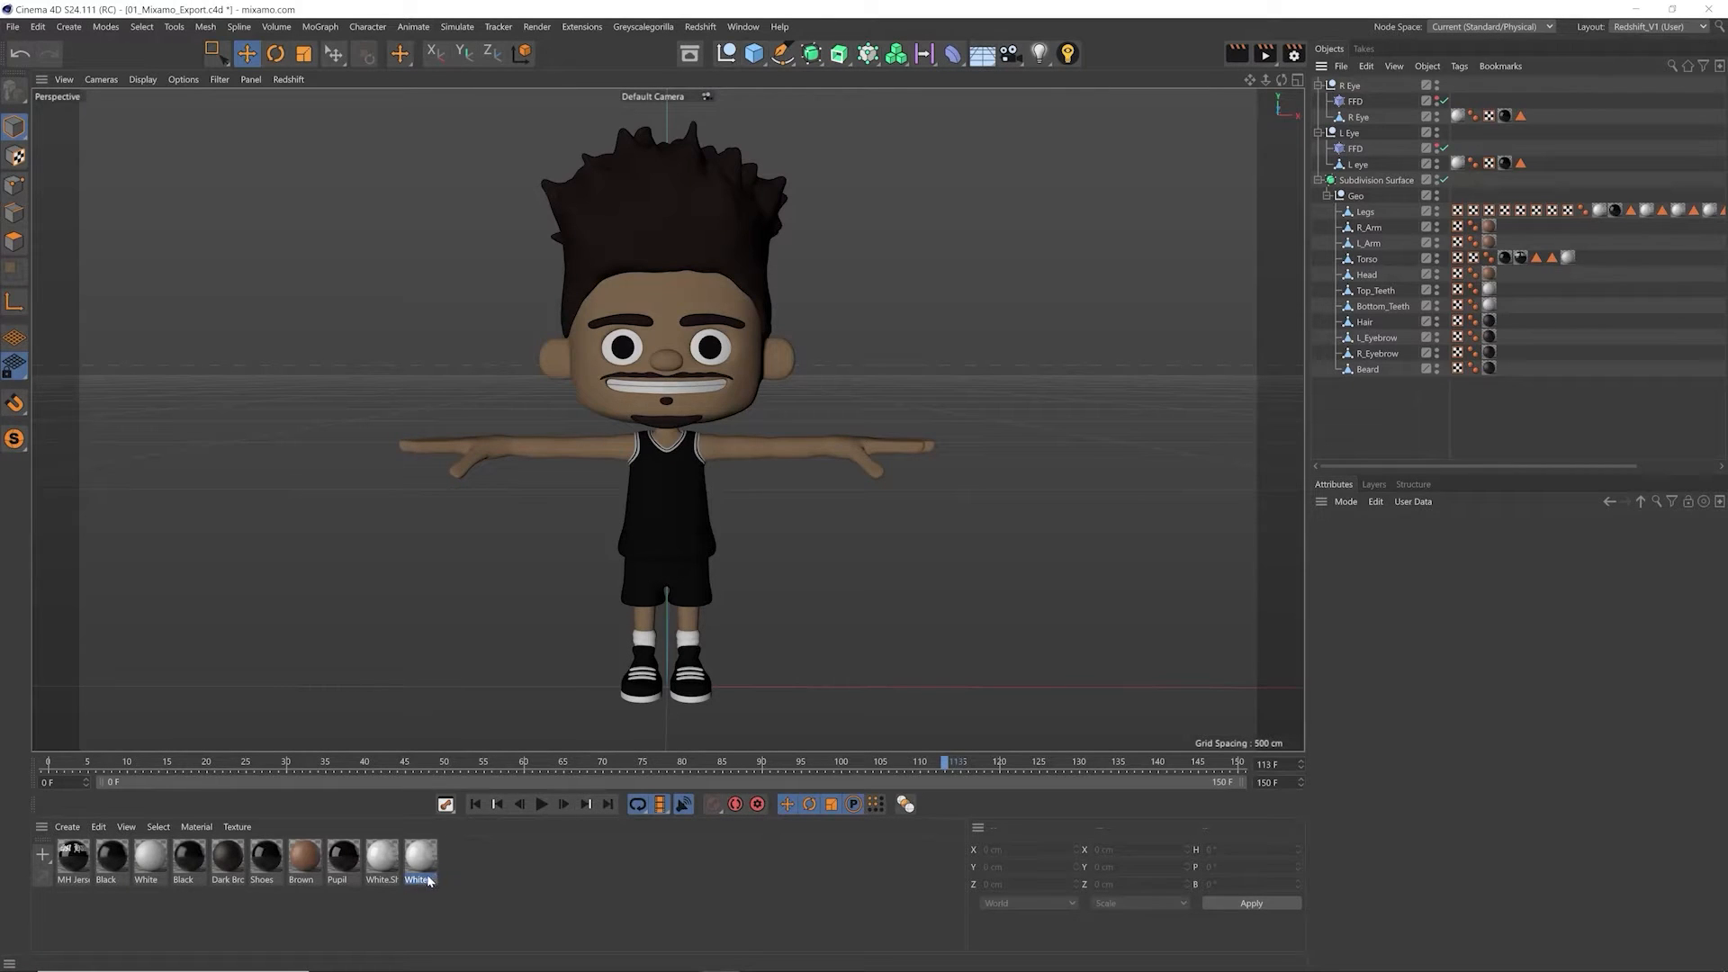
drag(445, 906, 97, 844)
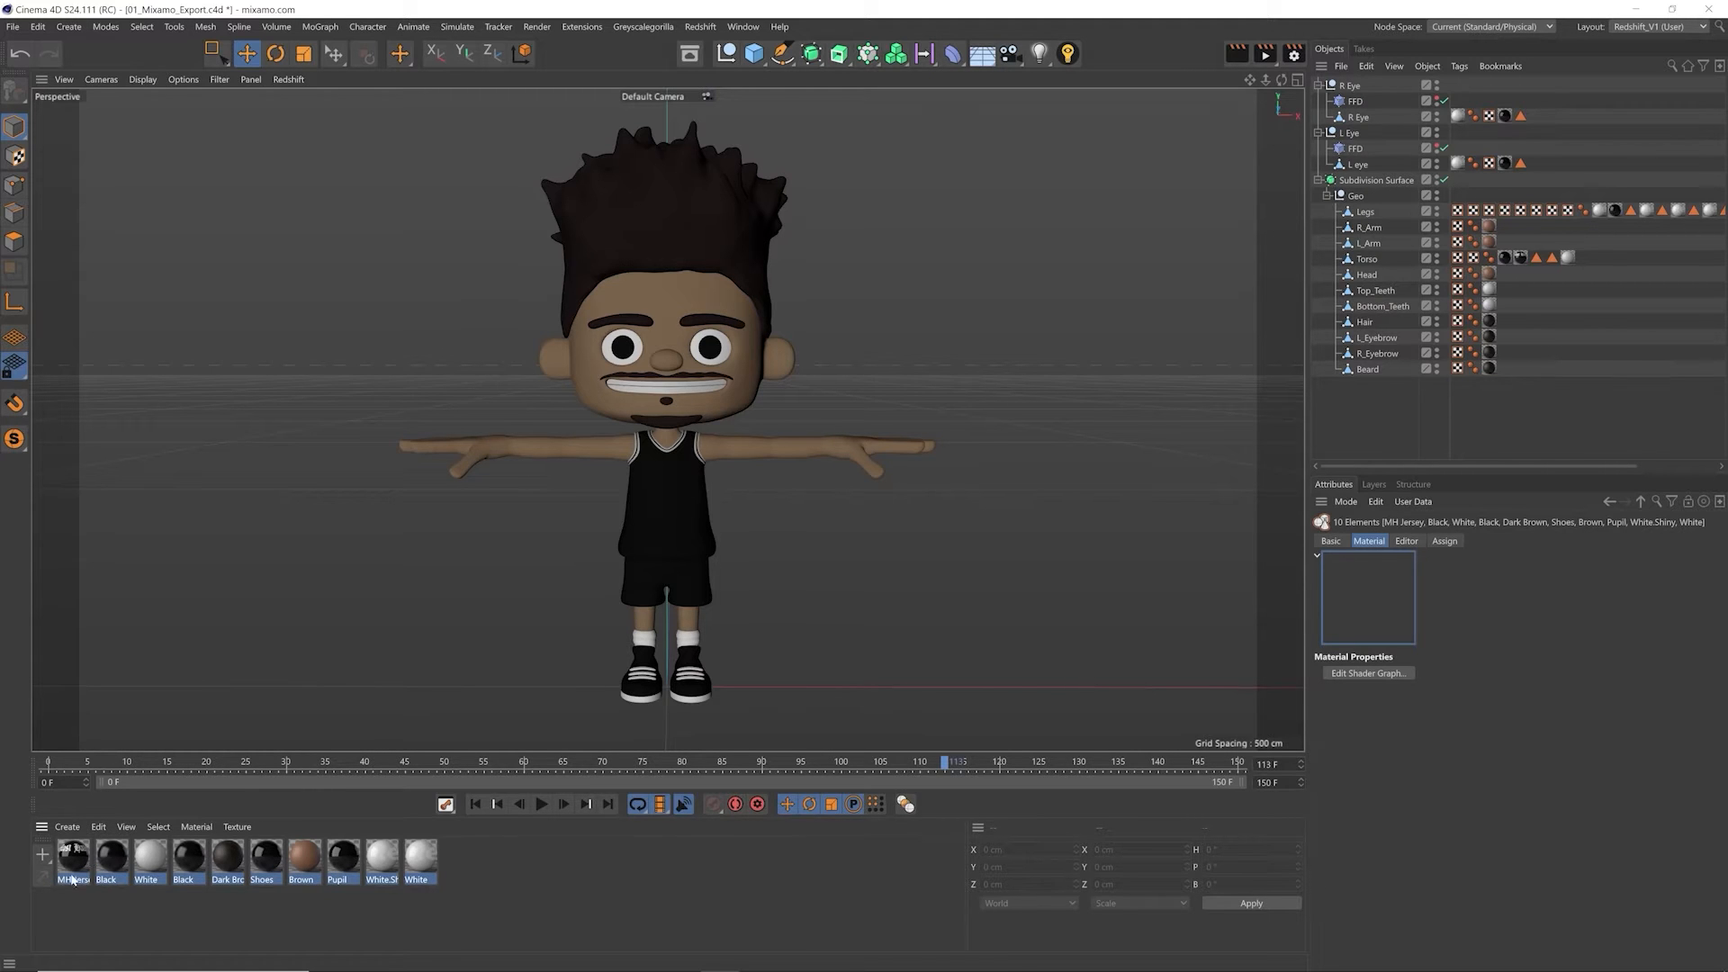
click(588, 856)
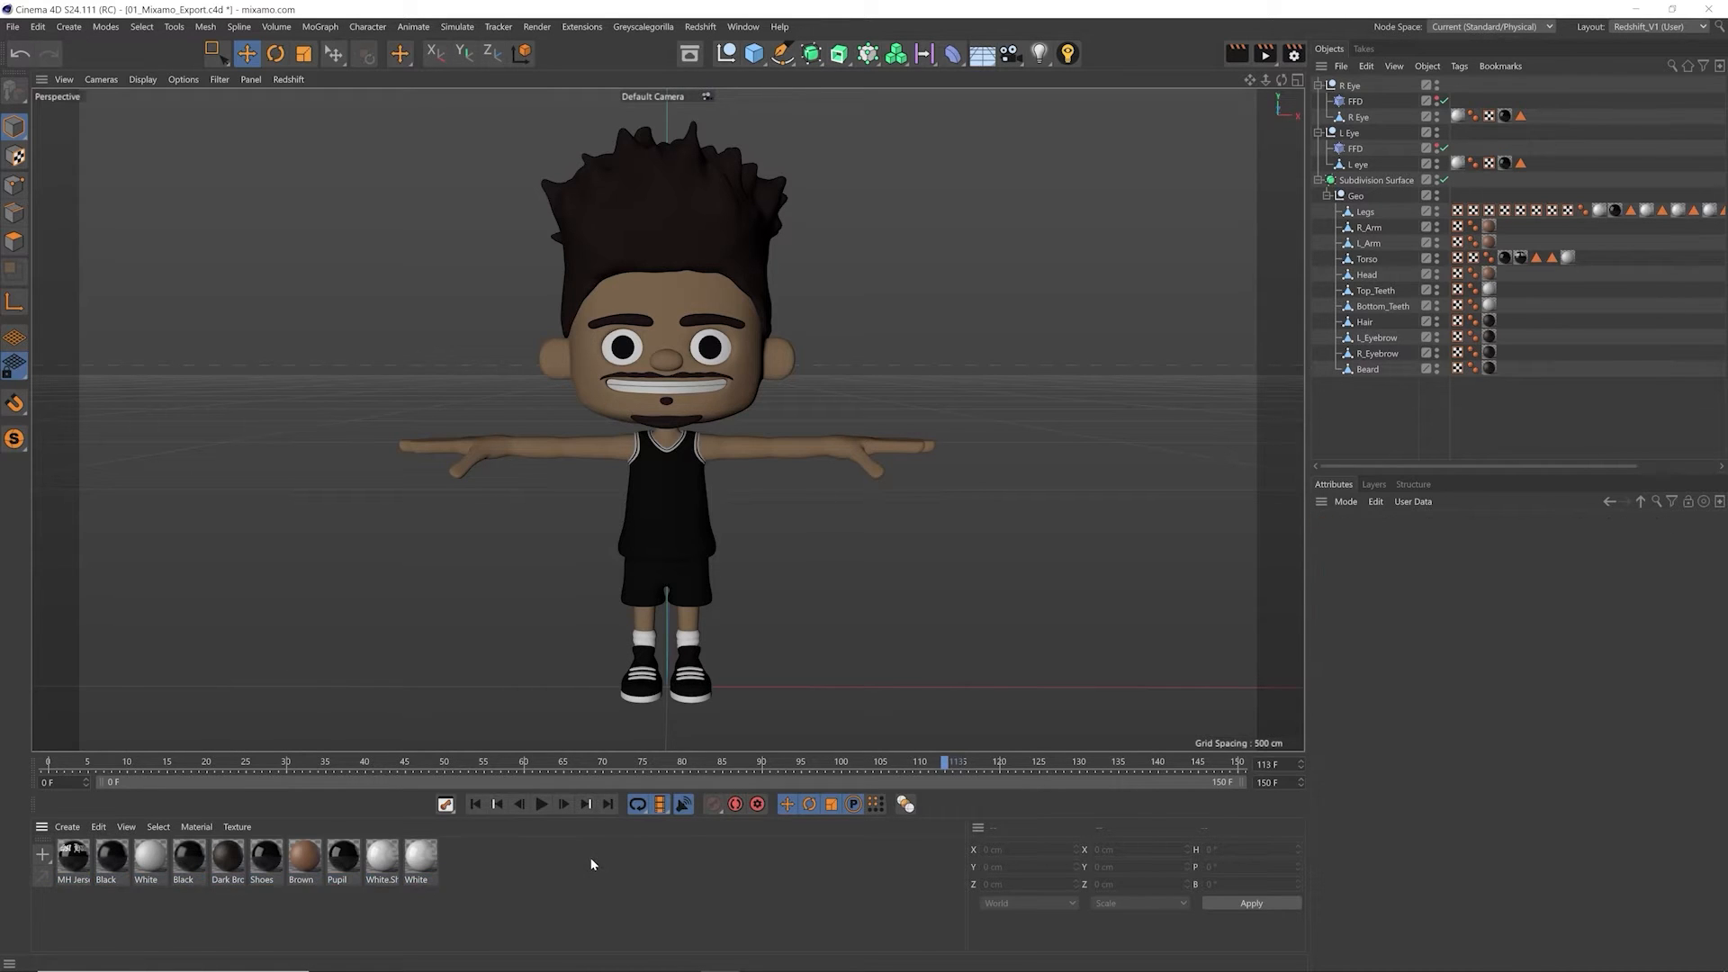
drag(203, 861, 405, 907)
click(549, 906)
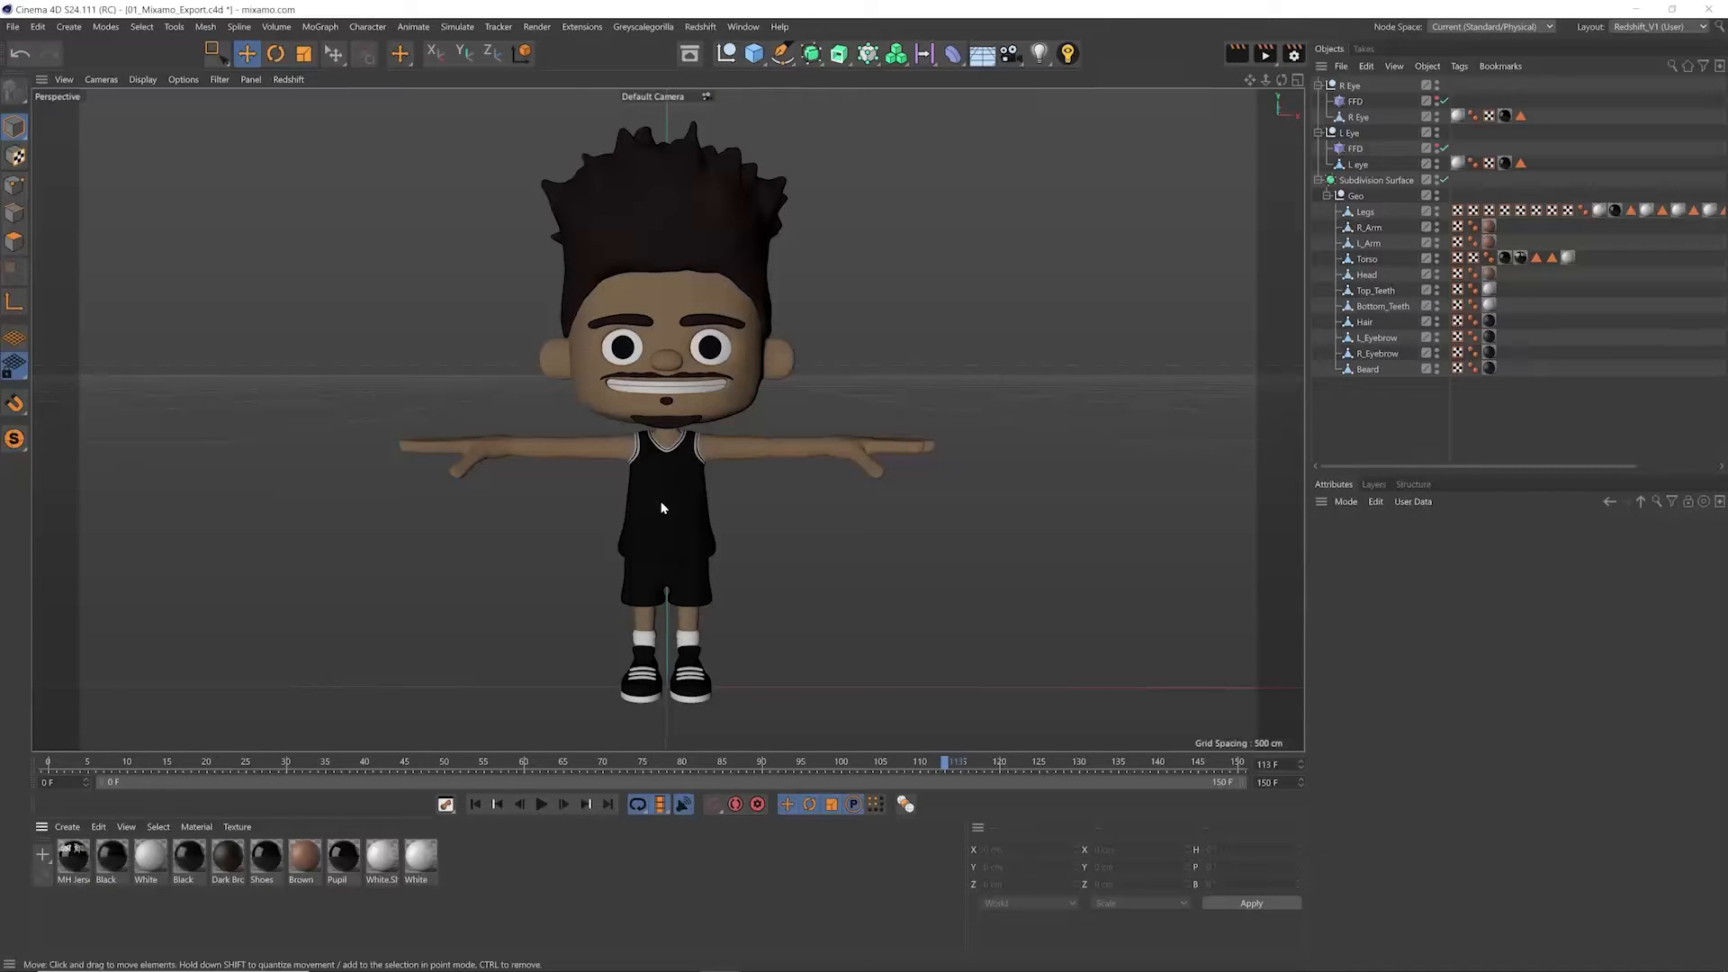
Step: Open the FBX export settings and review the Subdivision Surface option and the other export options
click(13, 26)
mouse_move(48, 363)
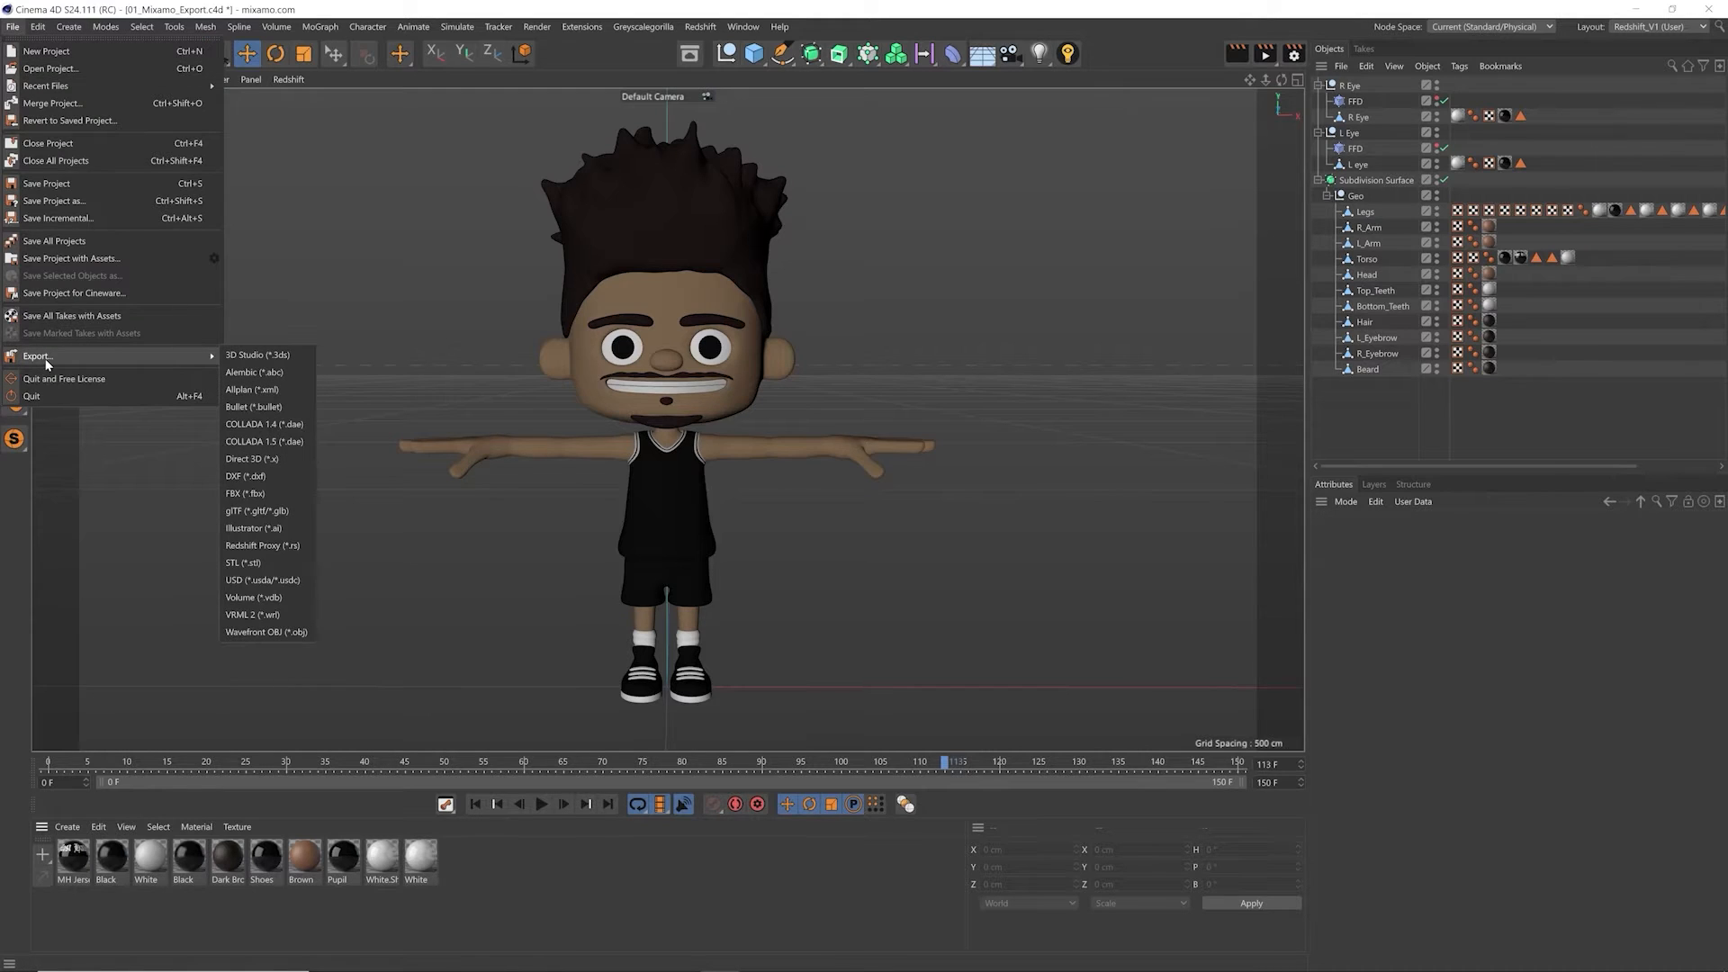
click(300, 492)
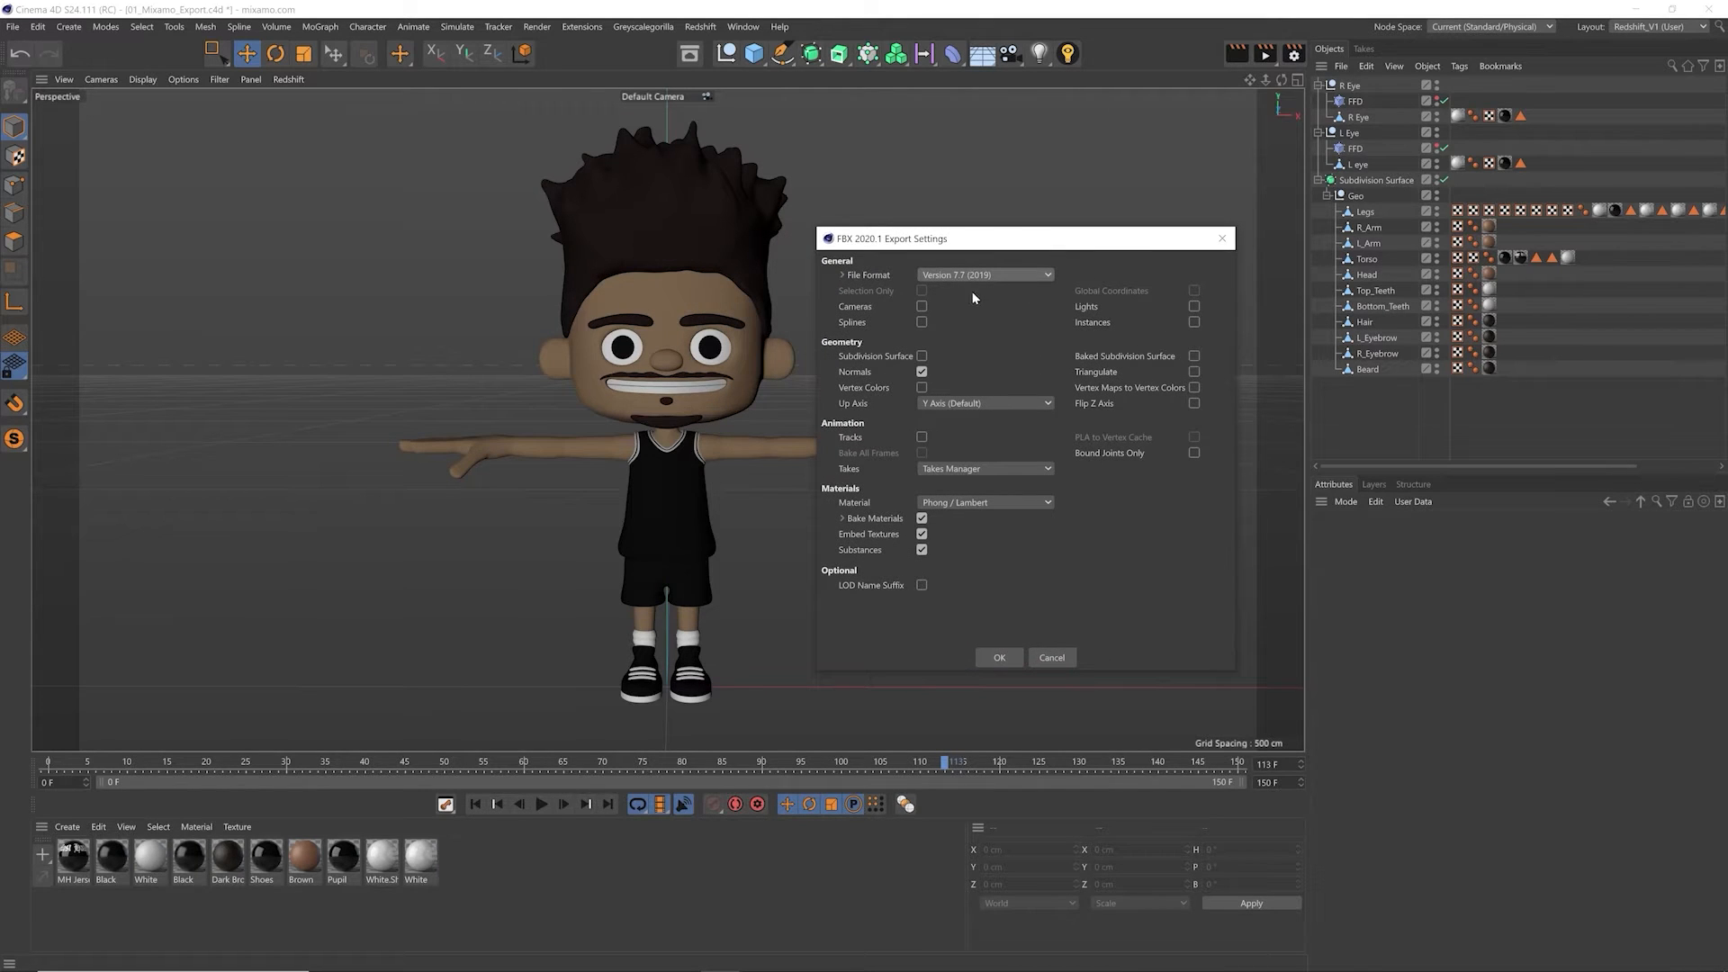
click(876, 356)
click(999, 657)
Step: Disable the Subdivision Surface generator, then take an FBX export with Tracks off as far as the file save and cancel it
click(1443, 180)
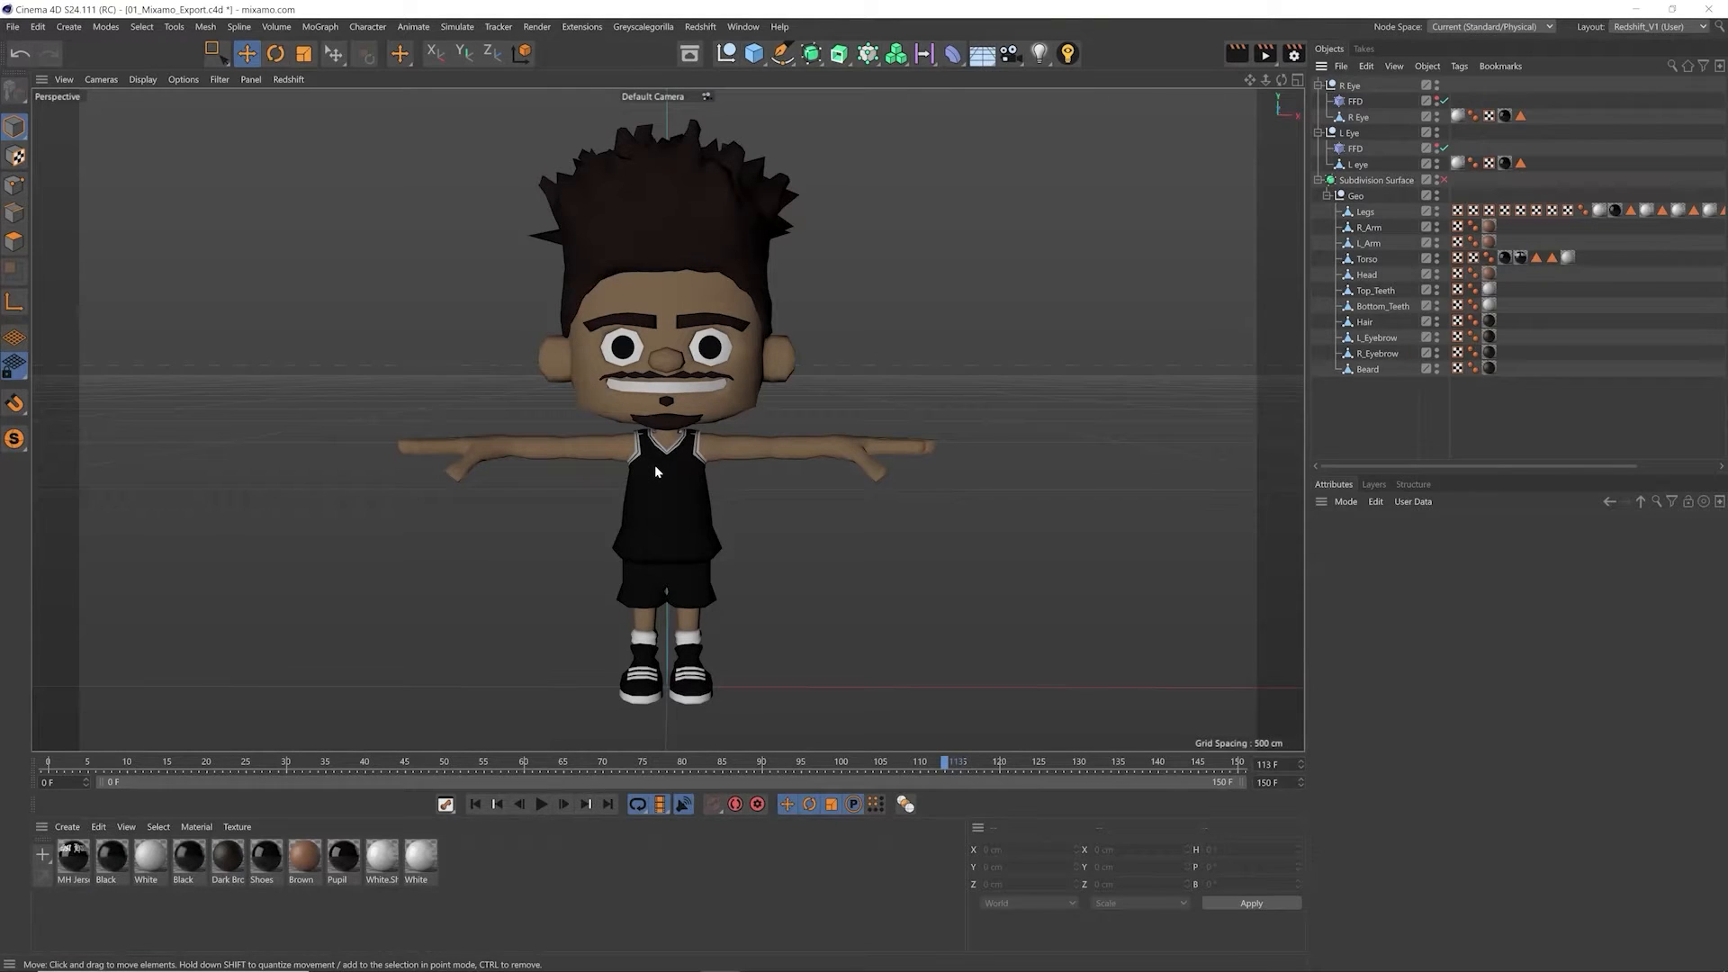
click(12, 27)
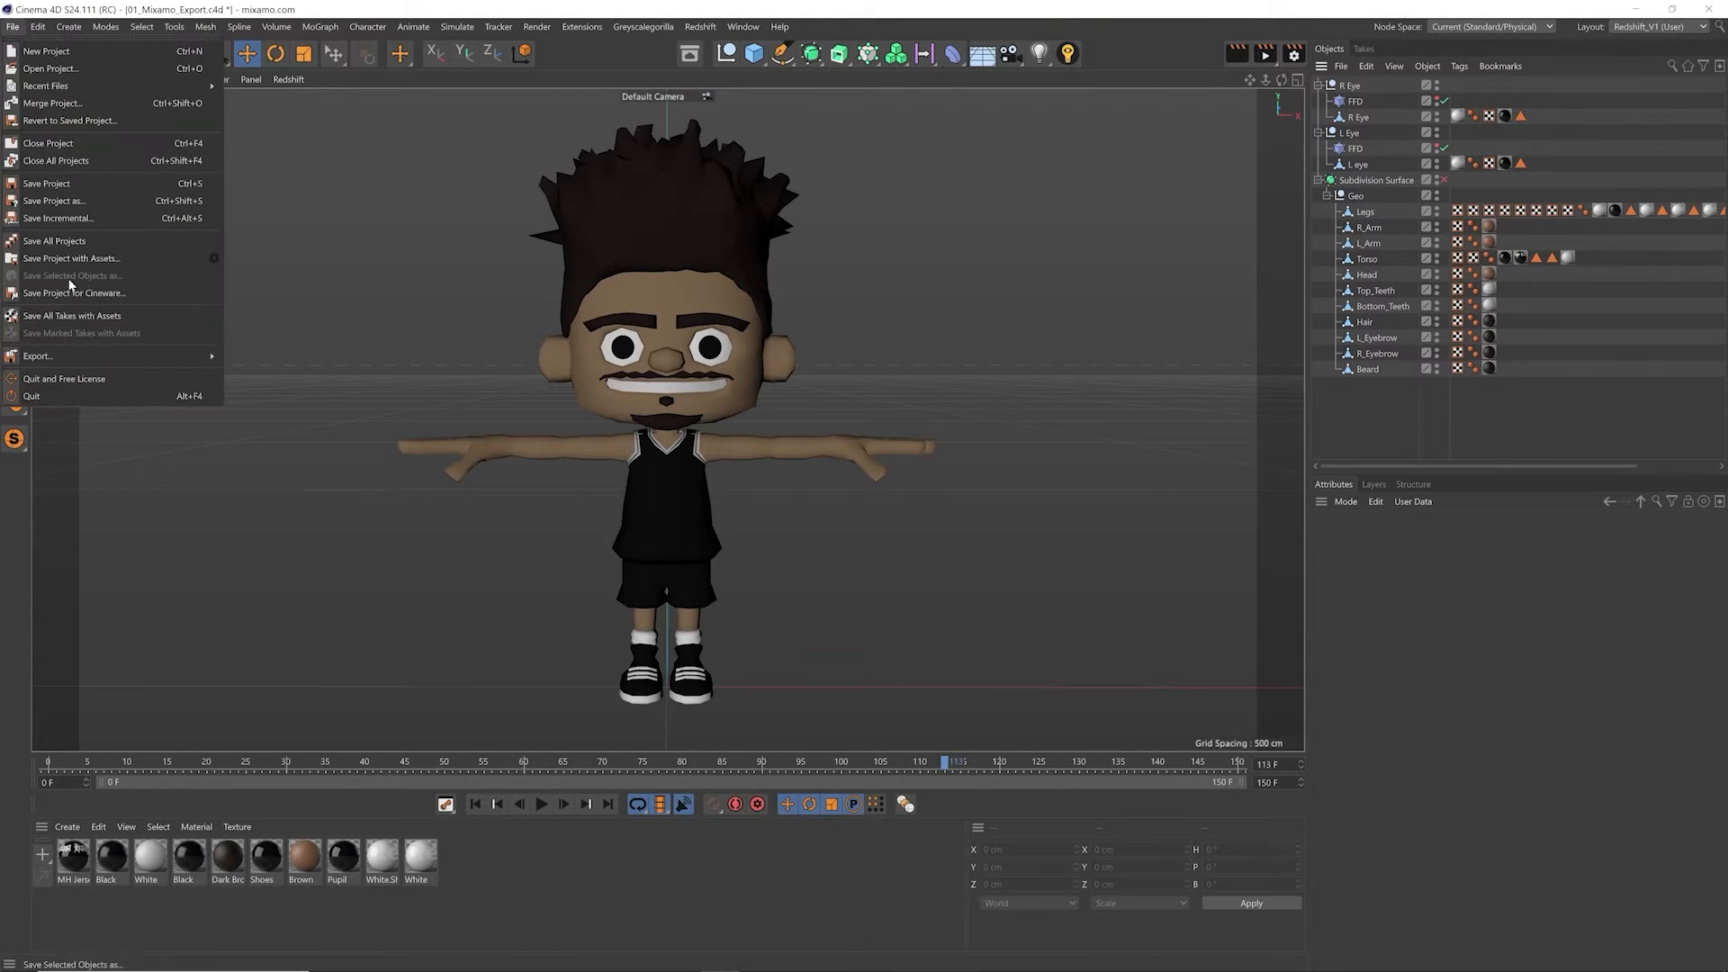
mouse_move(216, 358)
click(245, 493)
drag(310, 275, 994, 247)
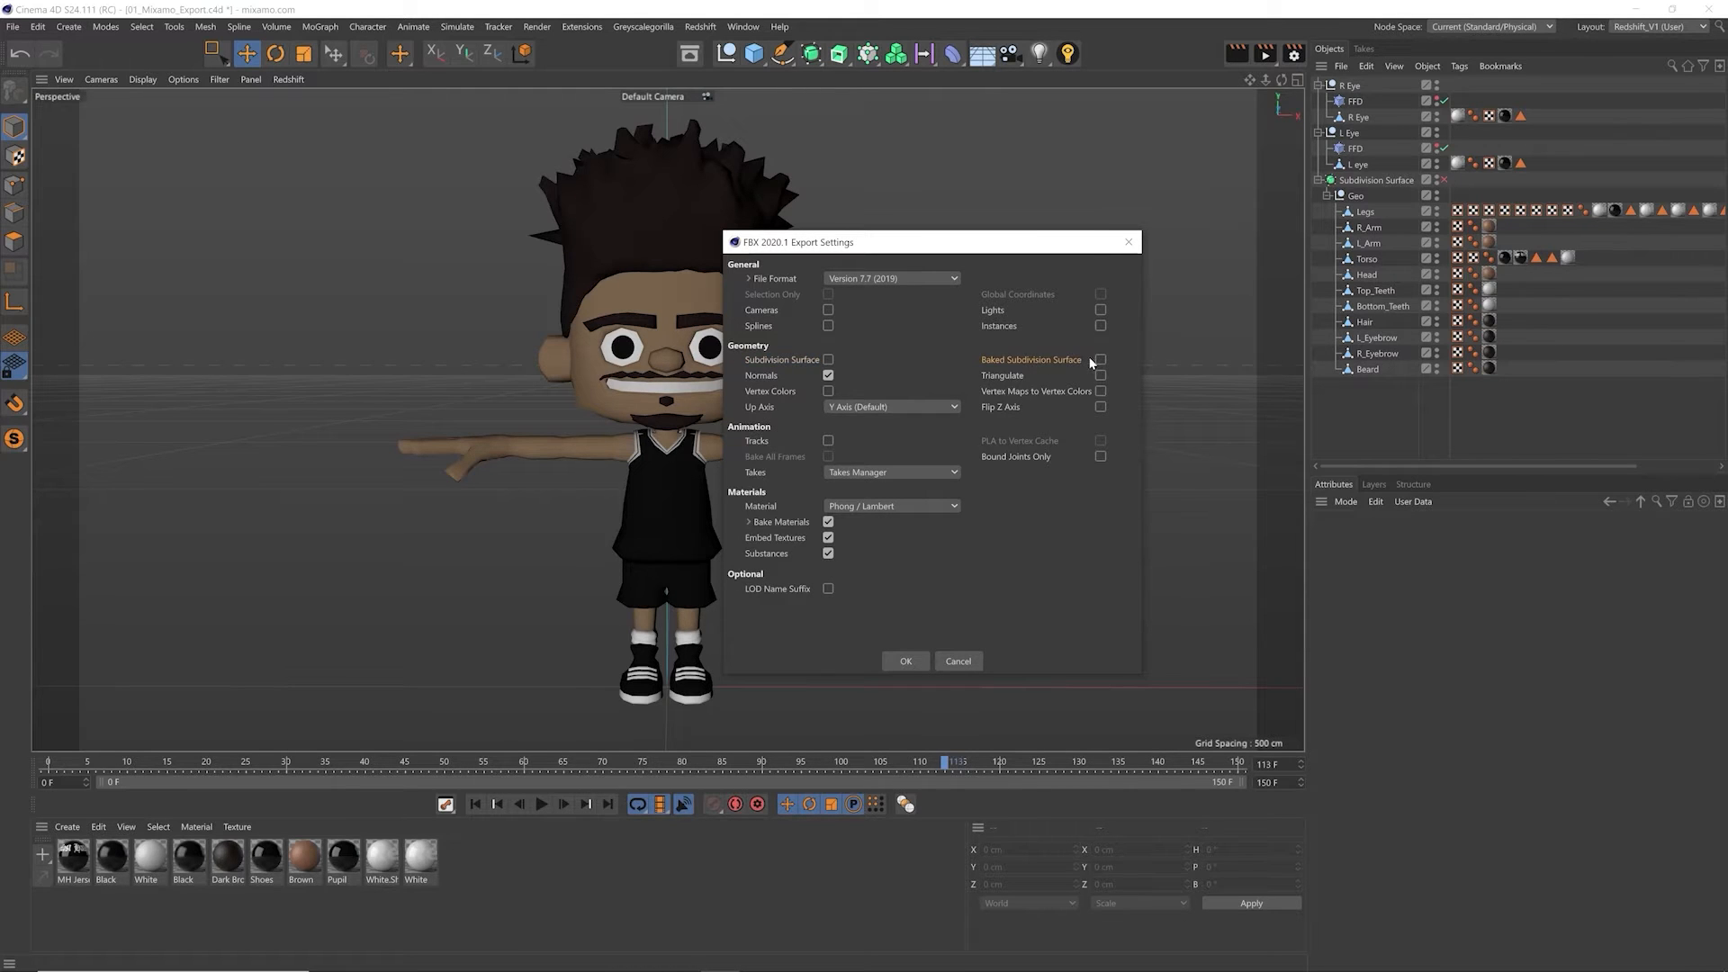
click(828, 441)
click(828, 441)
click(891, 660)
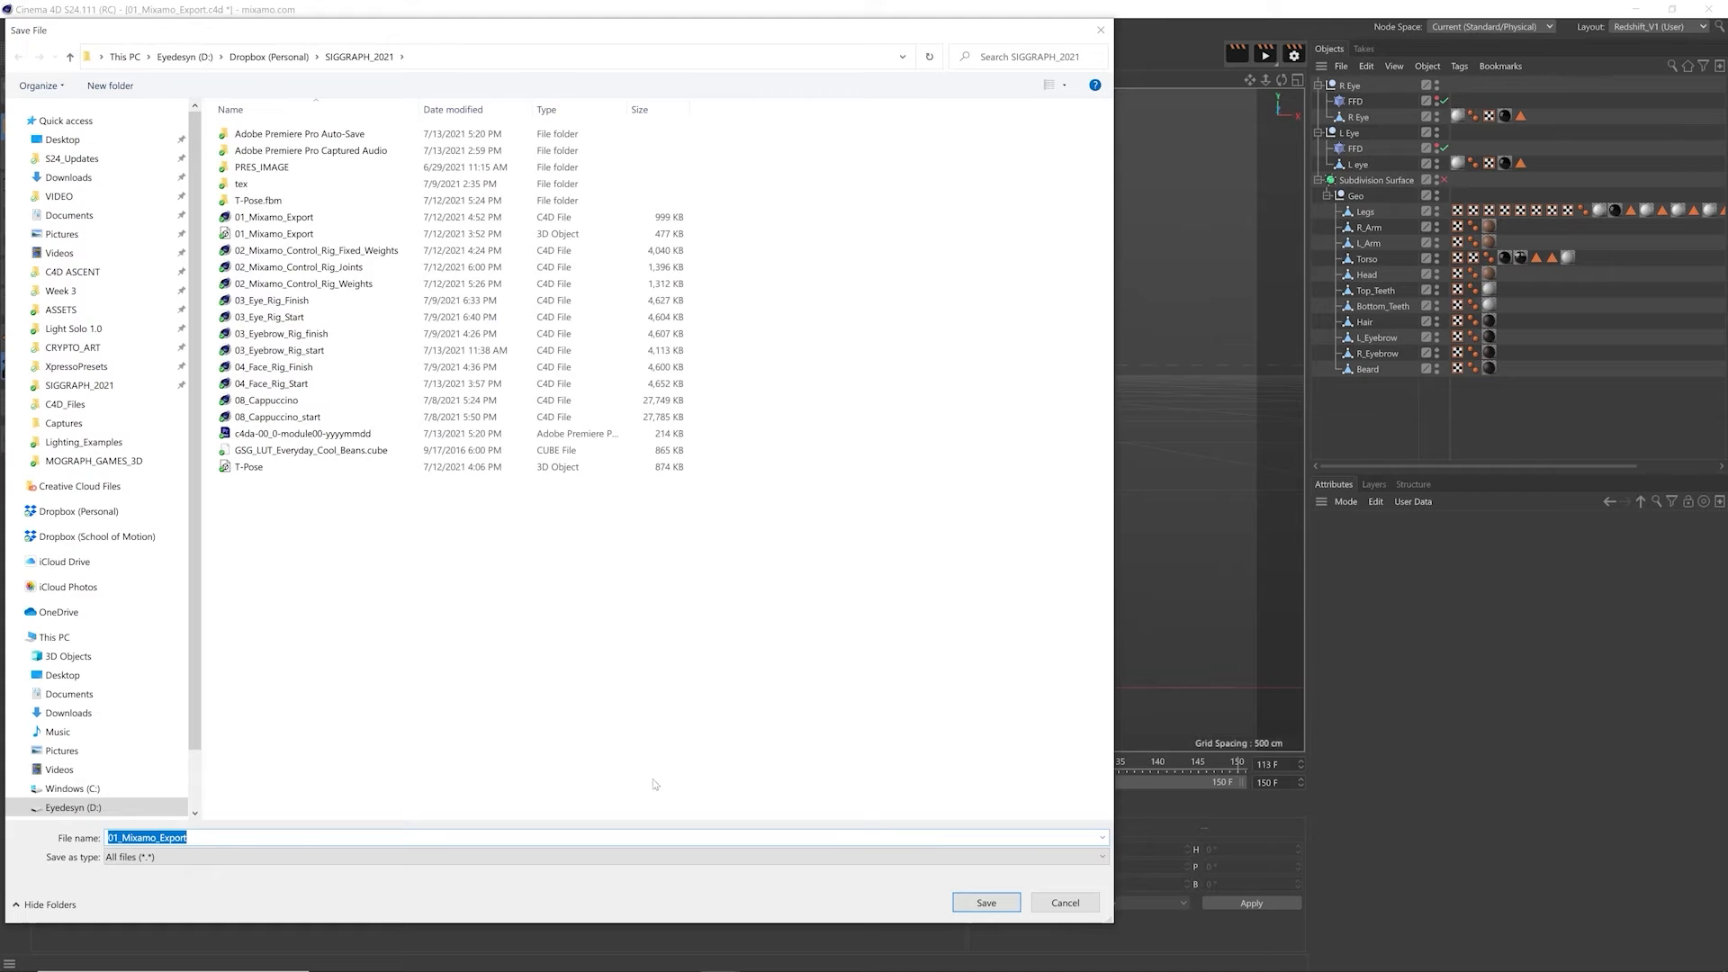
click(1065, 903)
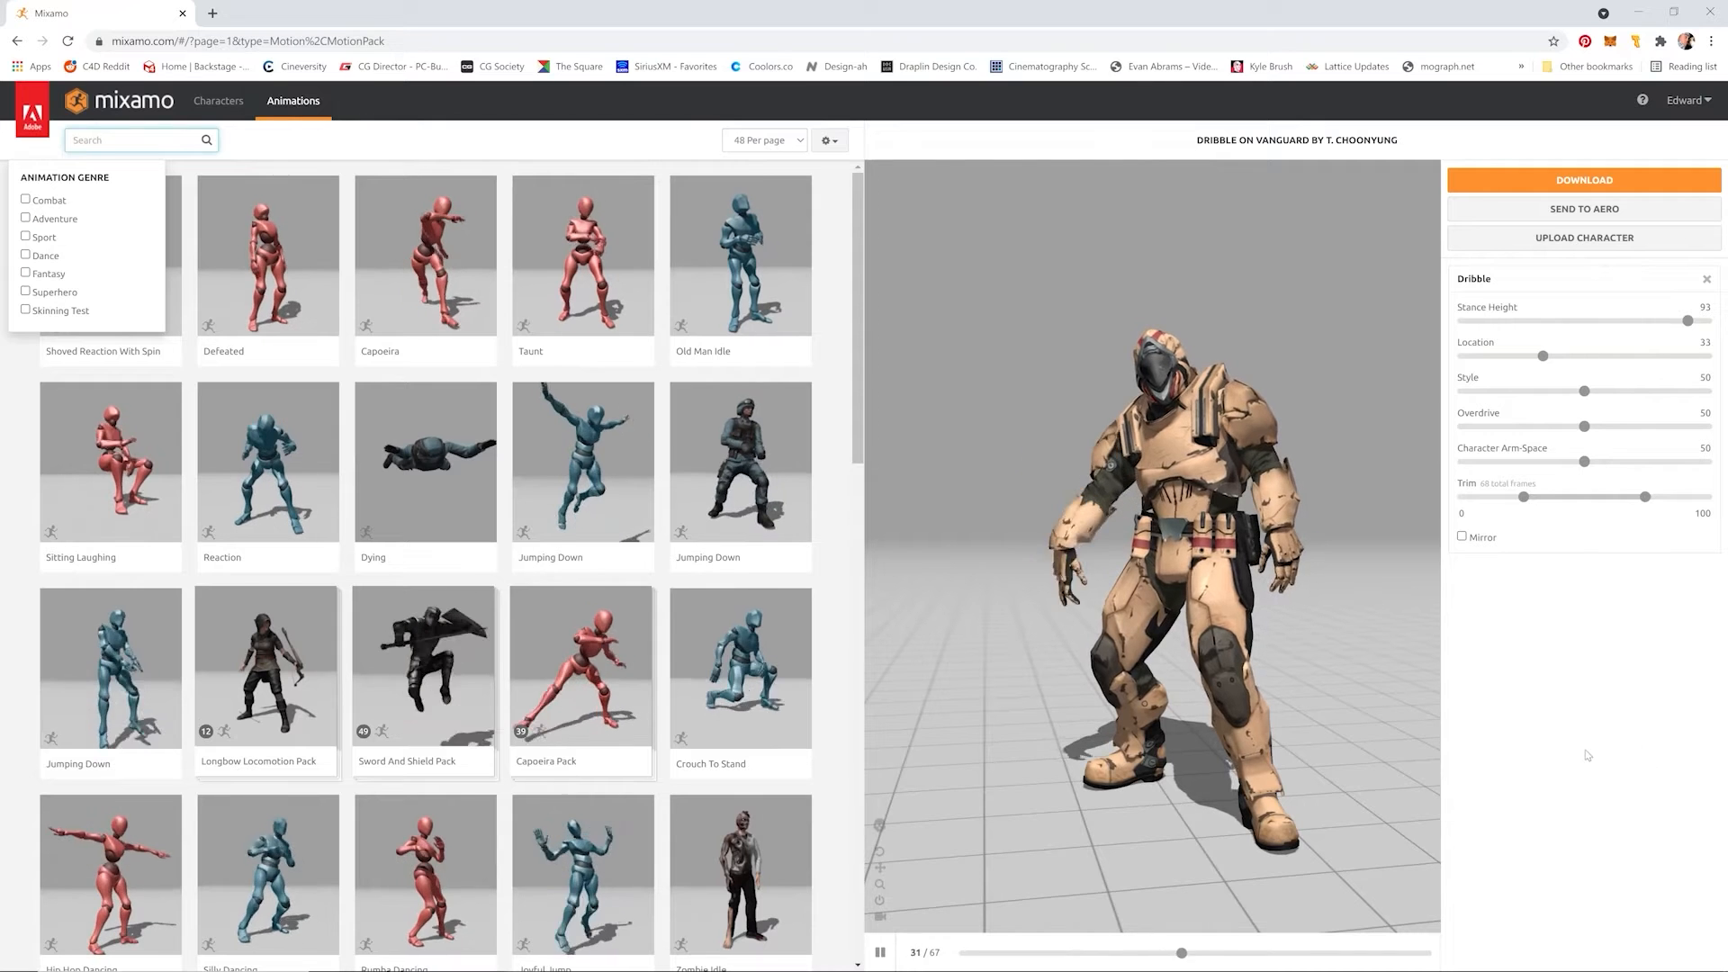
Step: In Mixamo, upload the 01_Mixamo_Export 3D file as a new character and accept its front-facing orientation
click(1581, 238)
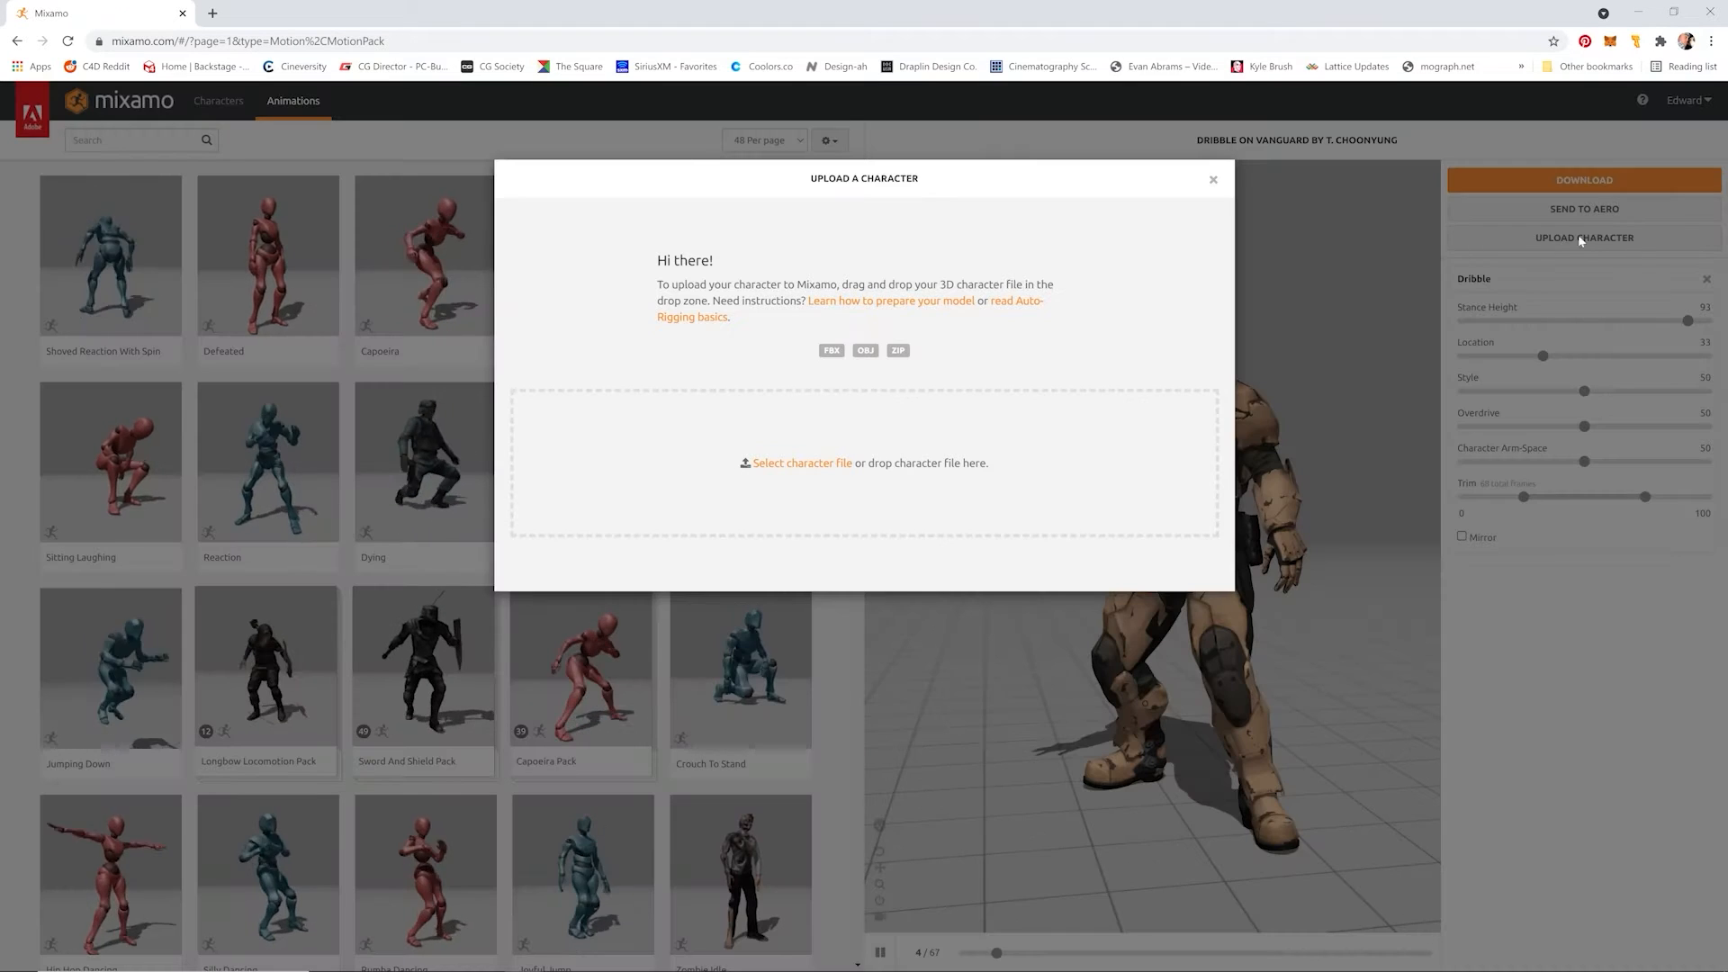
click(757, 463)
double_click(306, 216)
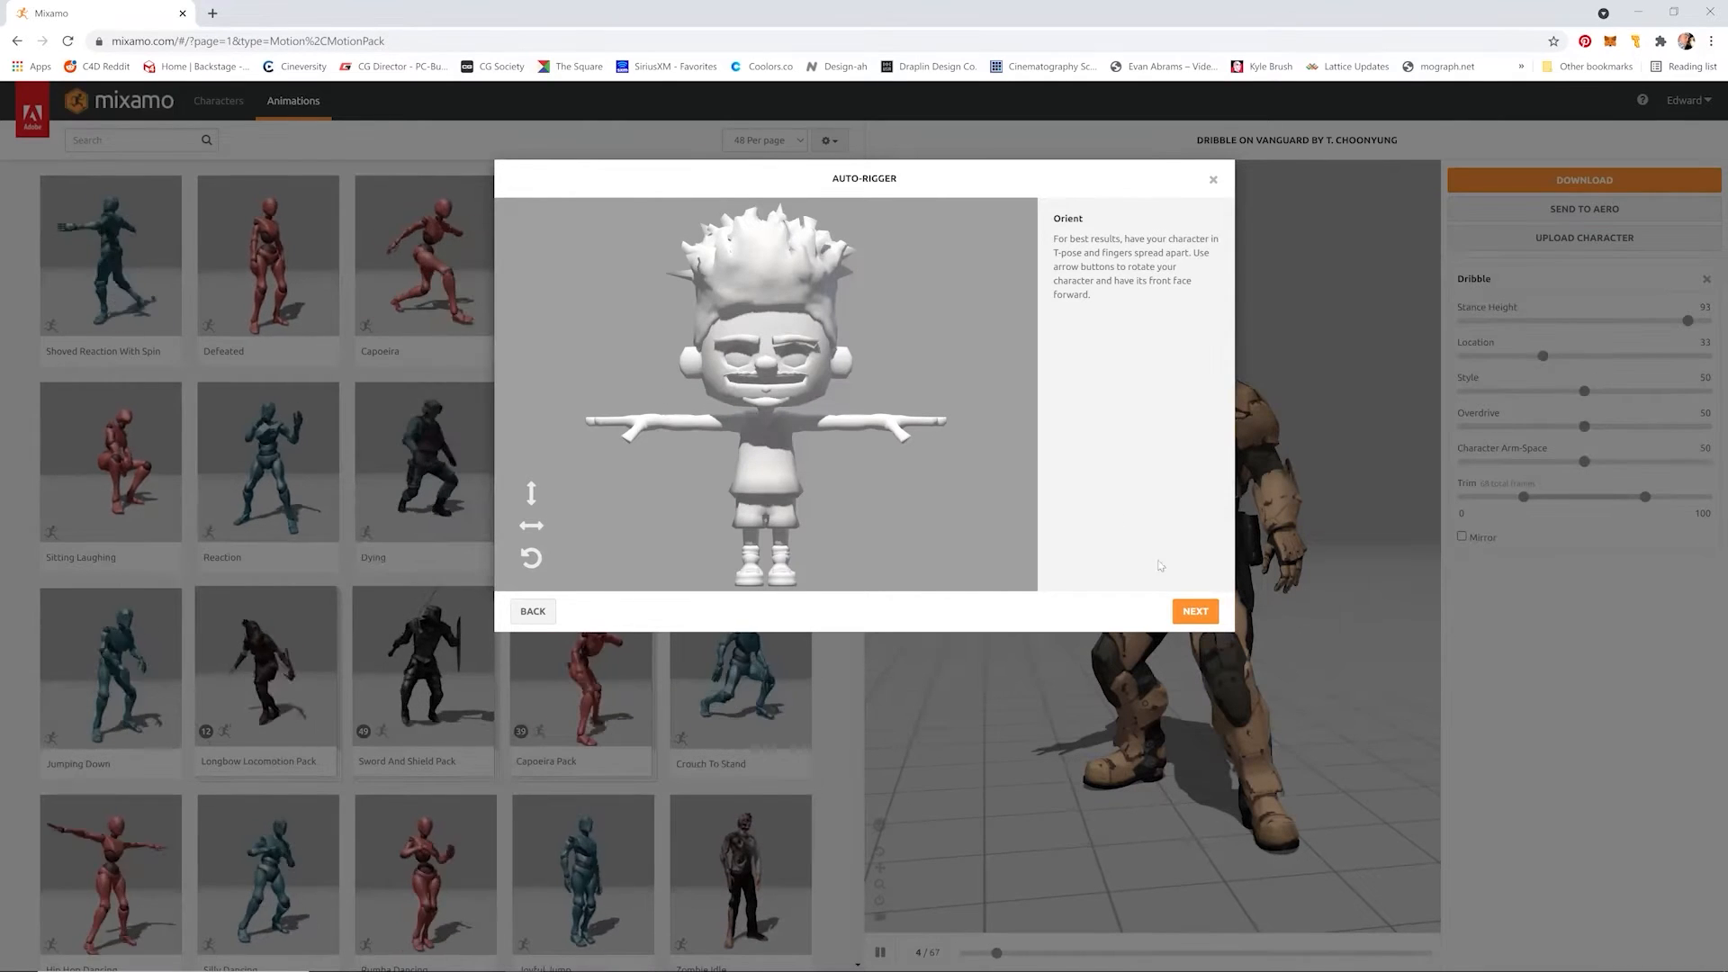
click(1192, 612)
Step: Place the chin, wrist, elbow, knee and groin markers on the character with symmetry on
drag(580, 394, 765, 399)
mouse_move(621, 434)
mouse_down()
mouse_move(675, 428)
mouse_move(661, 425)
mouse_up()
mouse_move(581, 473)
mouse_down()
mouse_move(738, 509)
mouse_move(696, 422)
mouse_up()
drag(591, 514, 751, 540)
drag(581, 552, 762, 510)
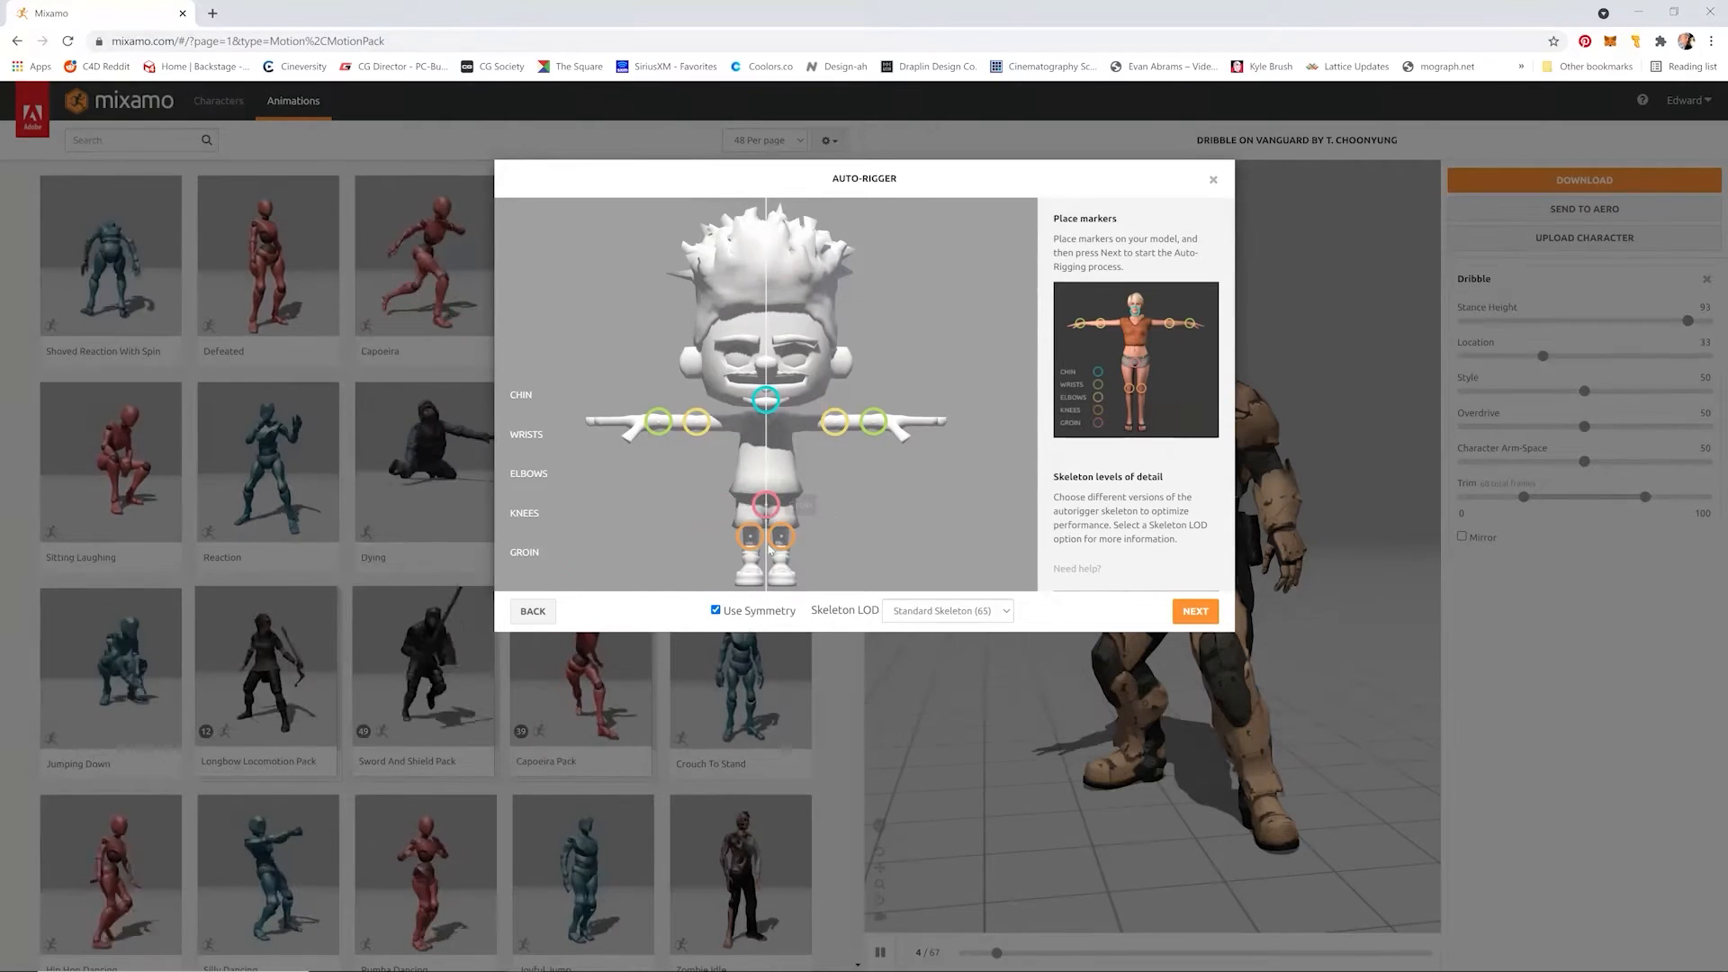
Step: Try the 3 Chain Fingers (49) skeleton level of detail and switch back to Standard Skeleton (65)
click(924, 612)
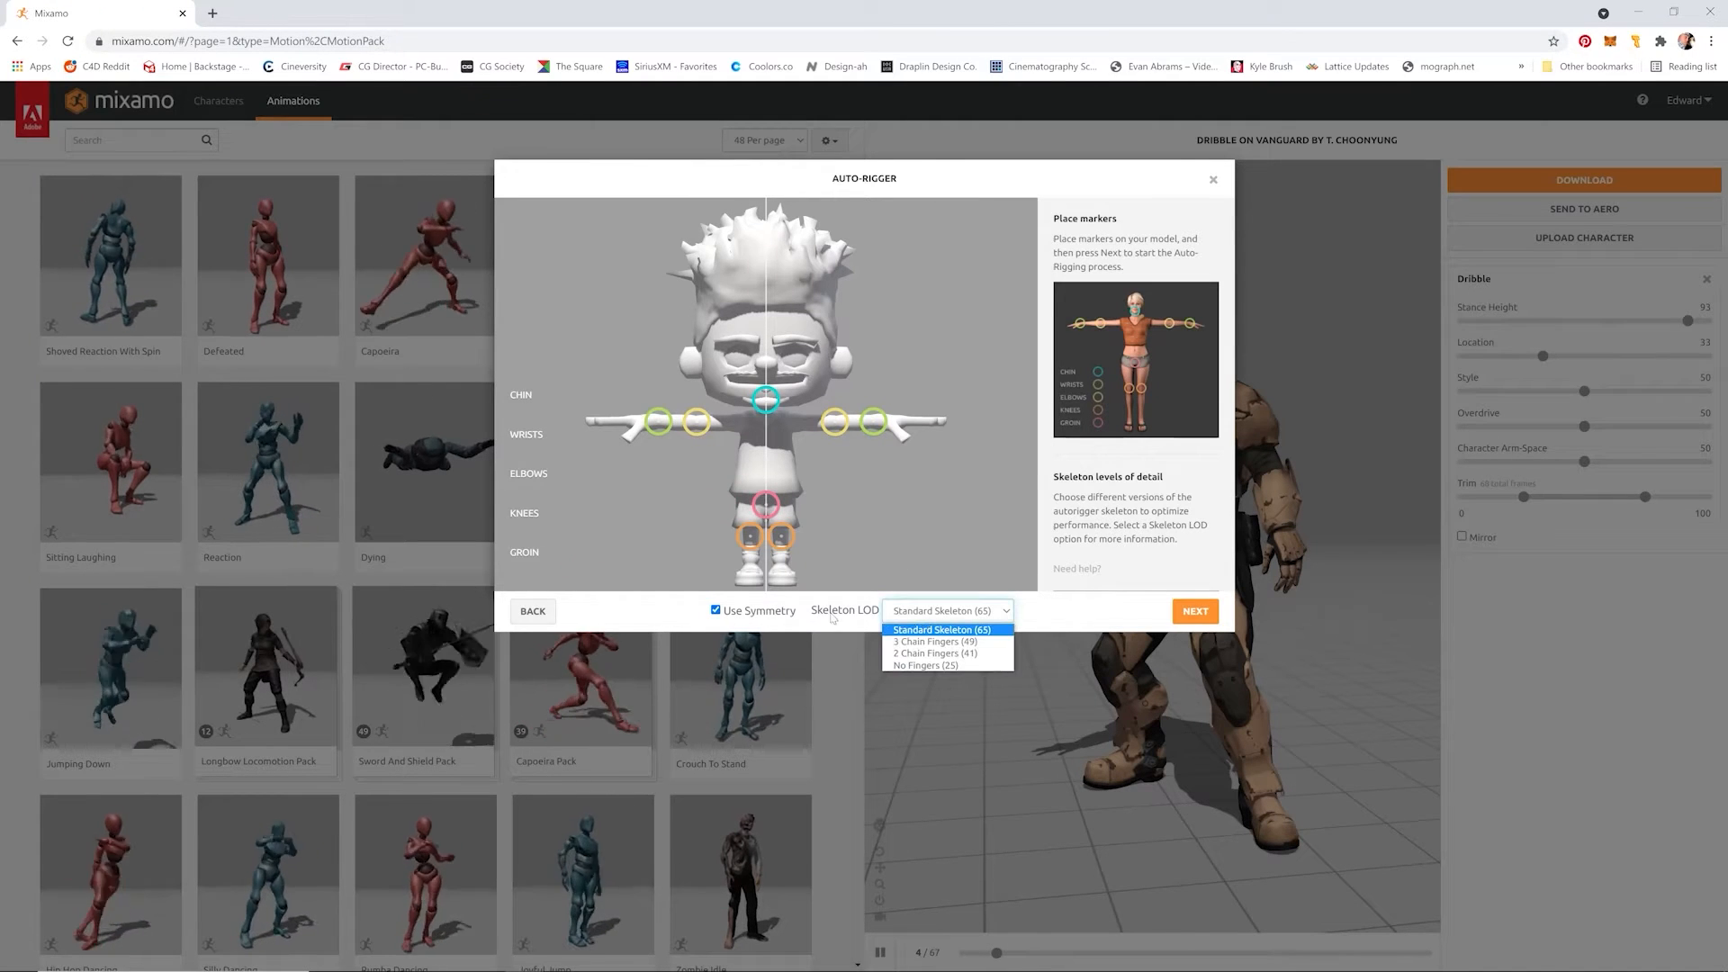
click(898, 616)
click(969, 619)
click(964, 619)
click(952, 619)
click(945, 619)
click(946, 619)
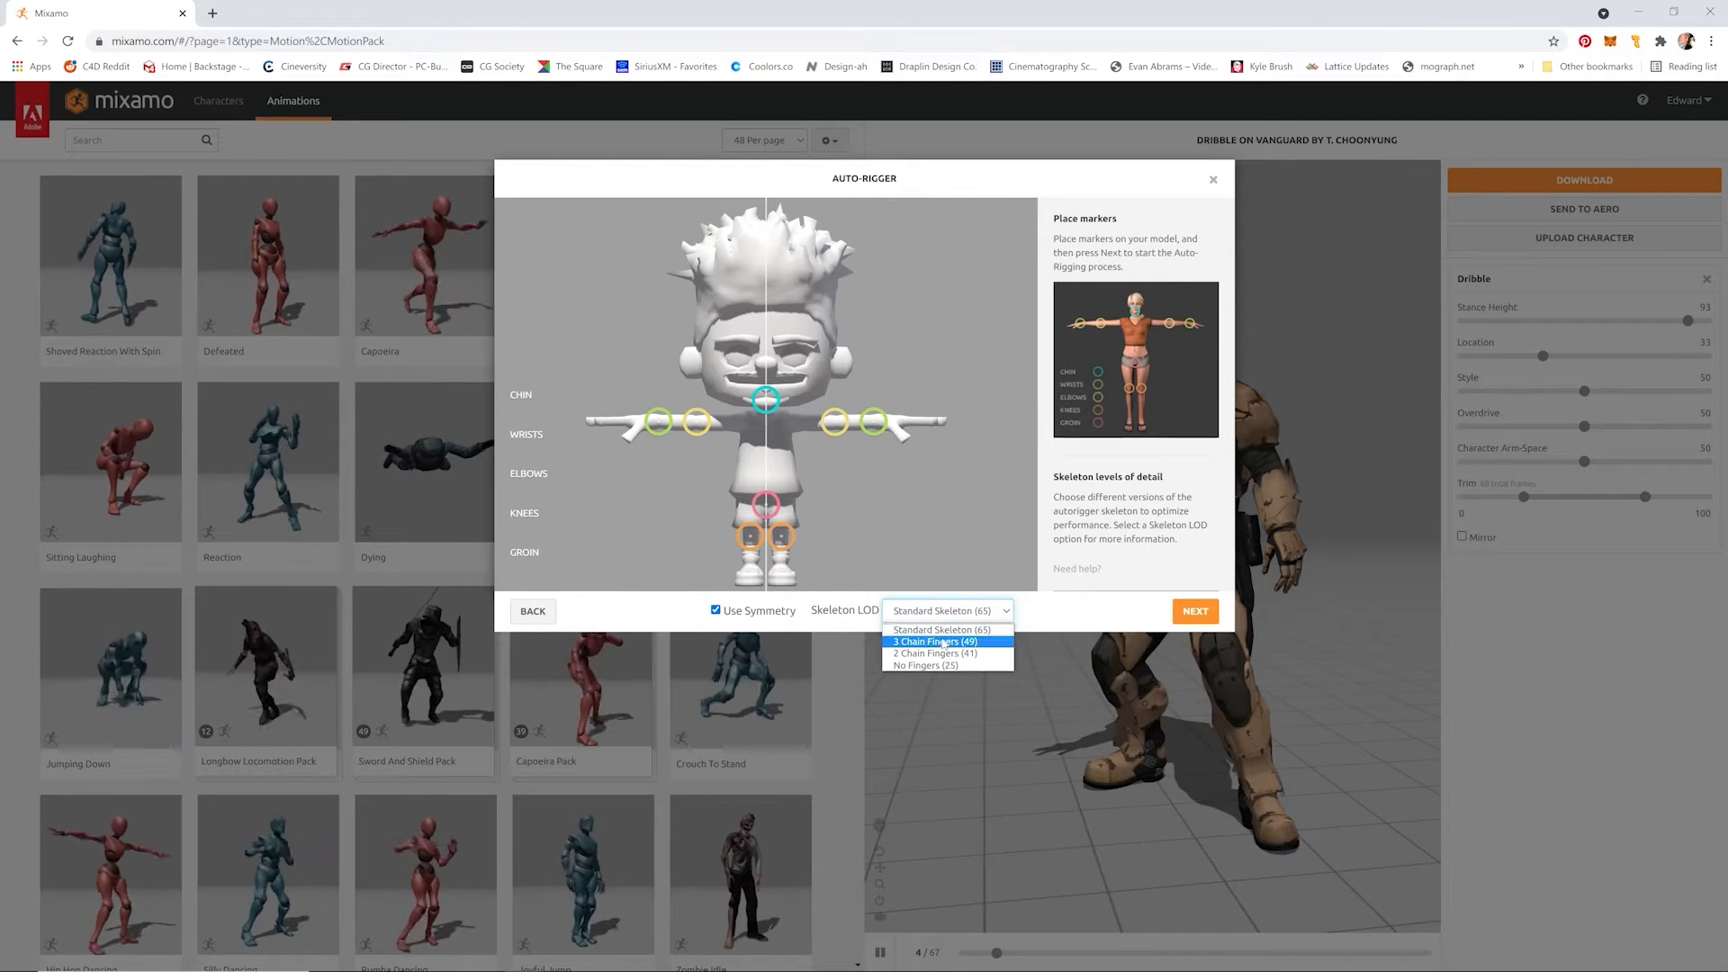
click(943, 641)
click(944, 619)
click(941, 630)
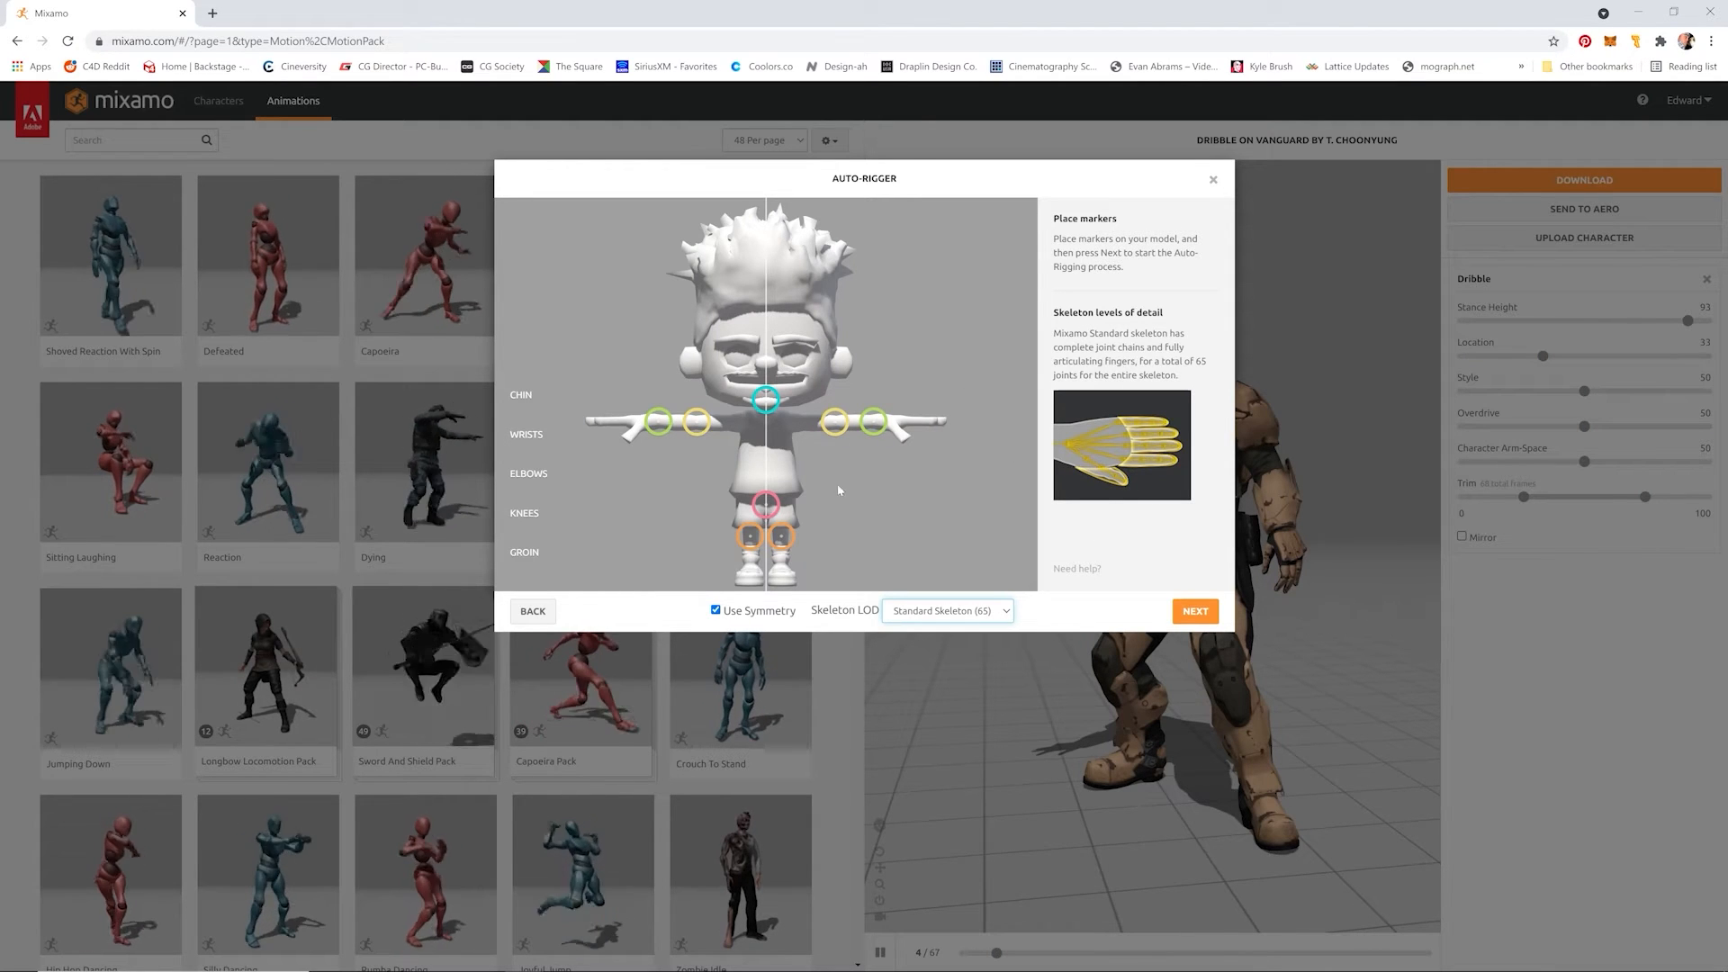
Step: Auto-rig the character and accept it as the new active character
click(1201, 614)
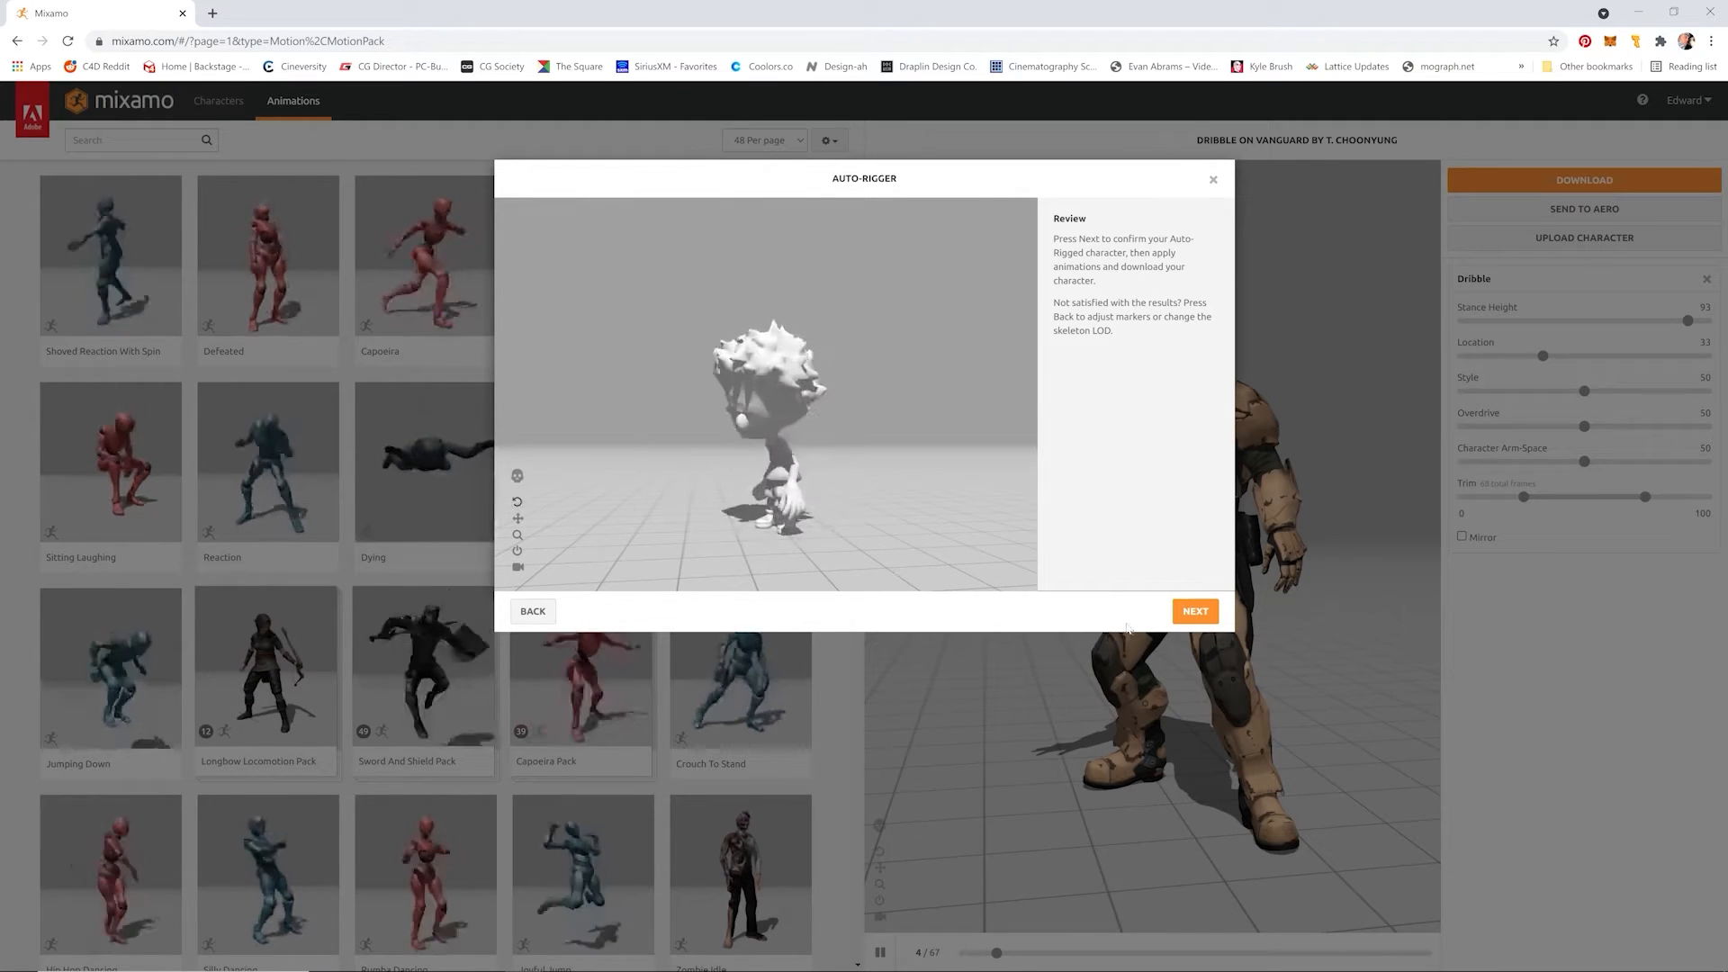
click(1175, 619)
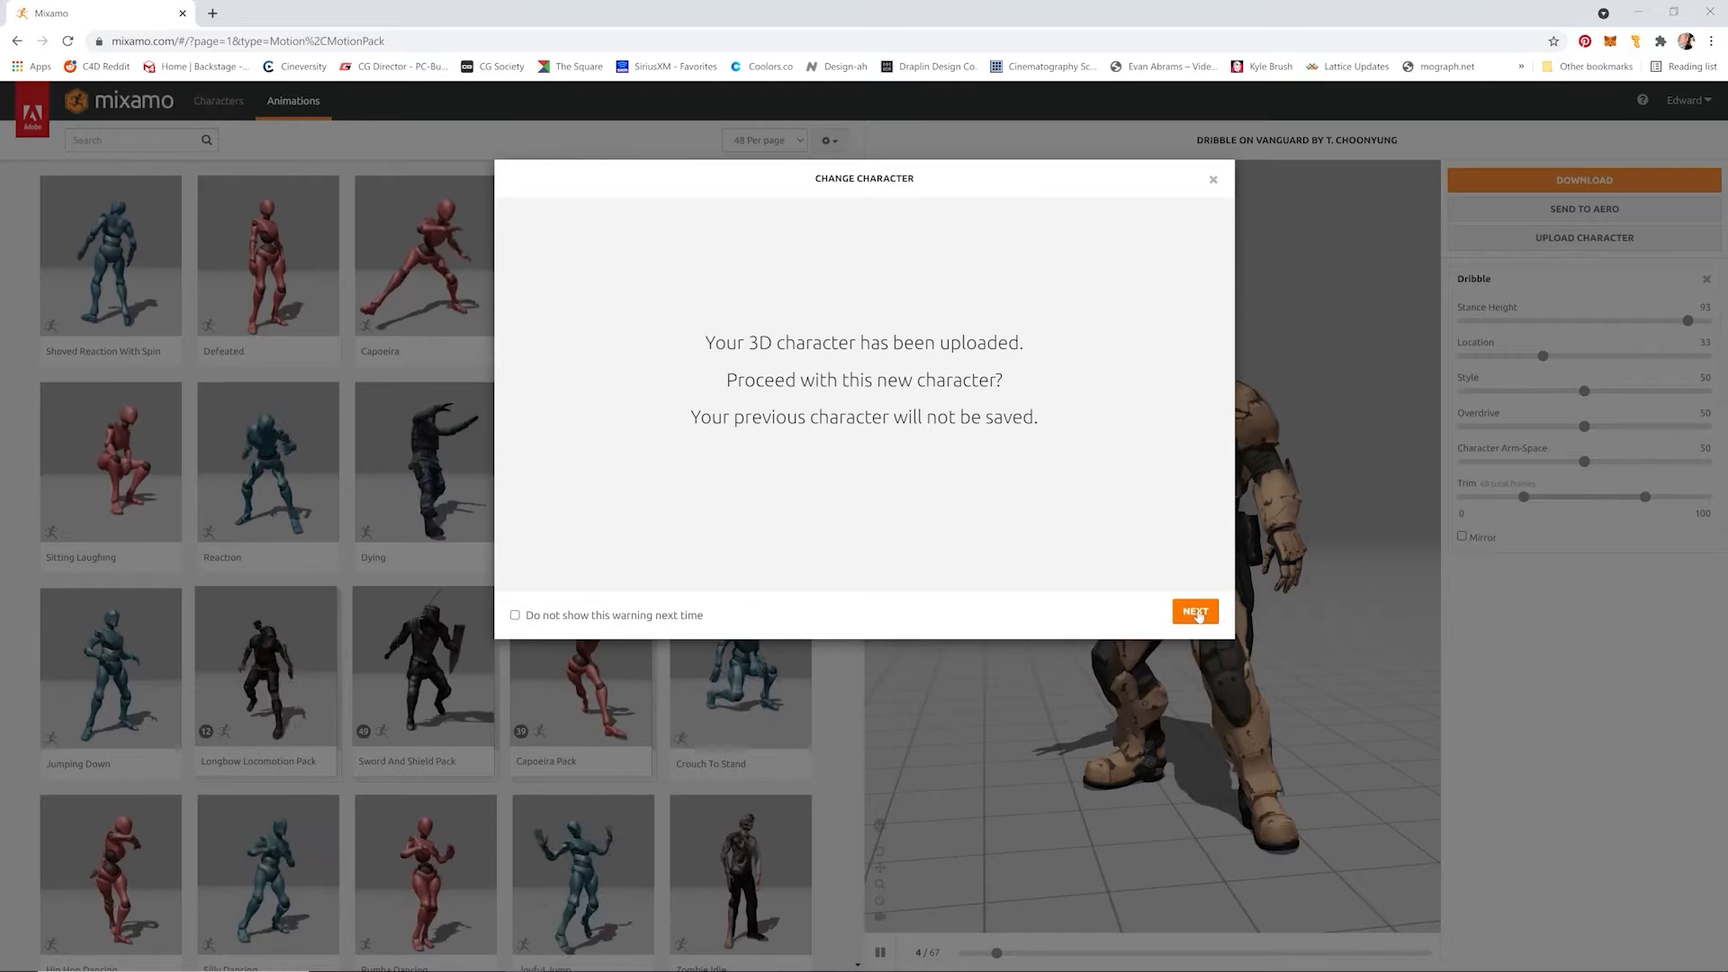
click(1195, 612)
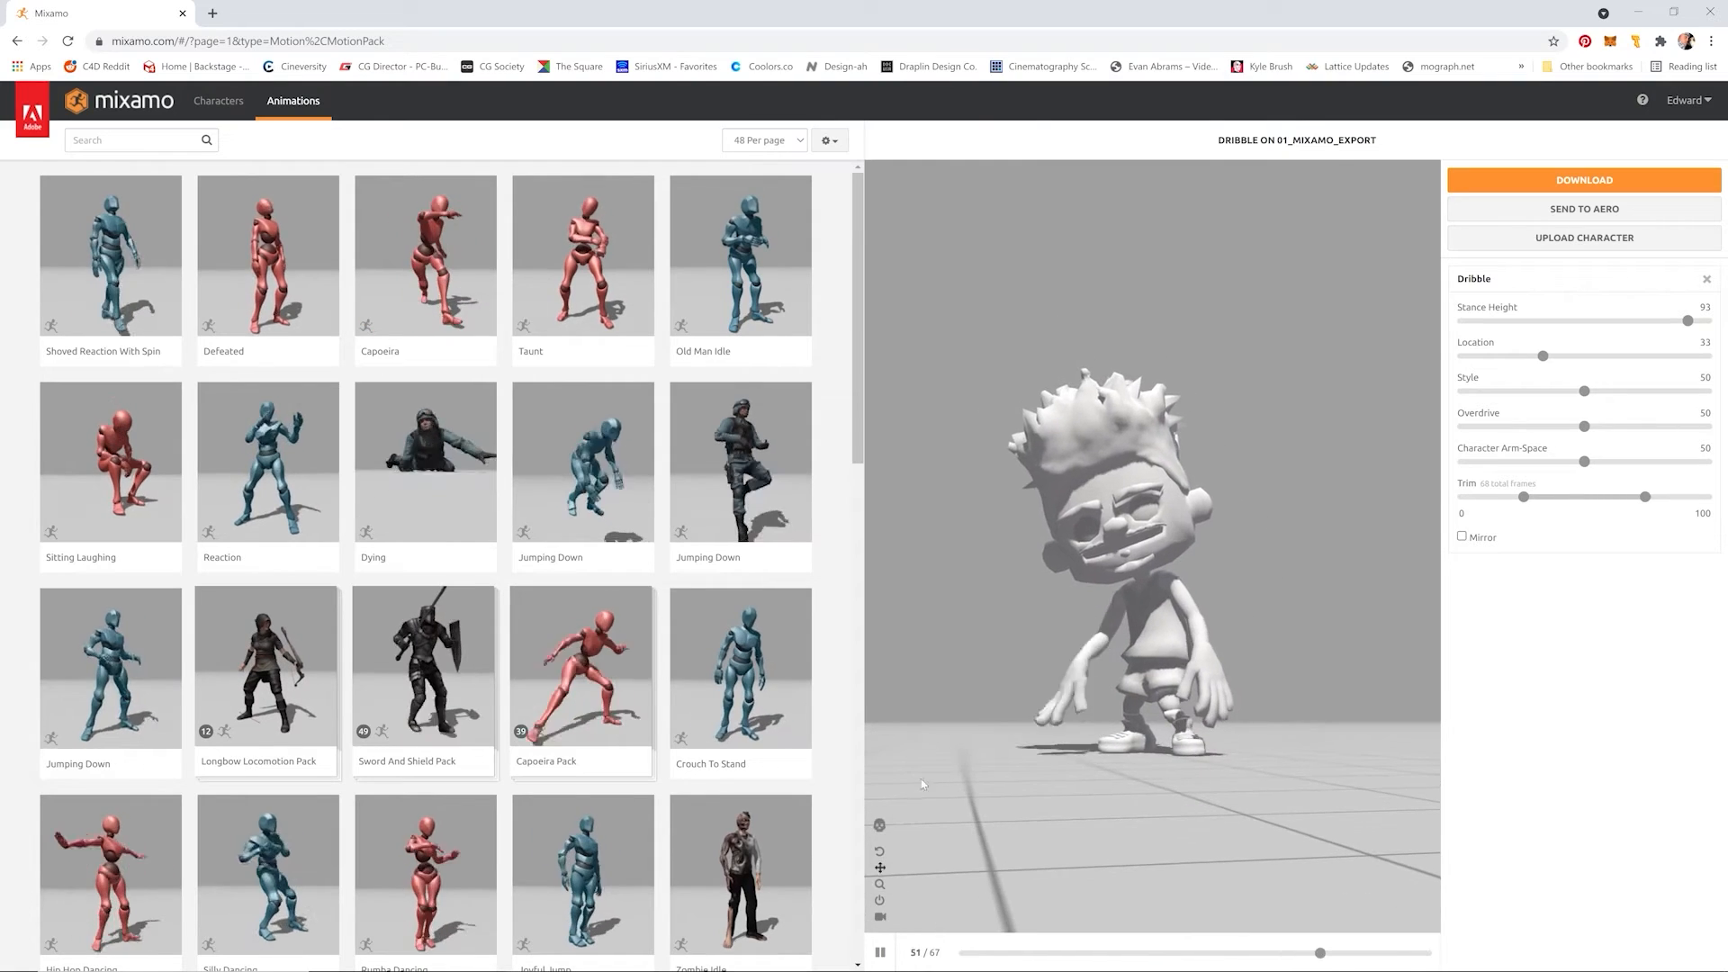
Step: Search the animations for "t pose" and apply the T-Pose animation to the rigged character
click(880, 853)
drag(1114, 630, 1121, 678)
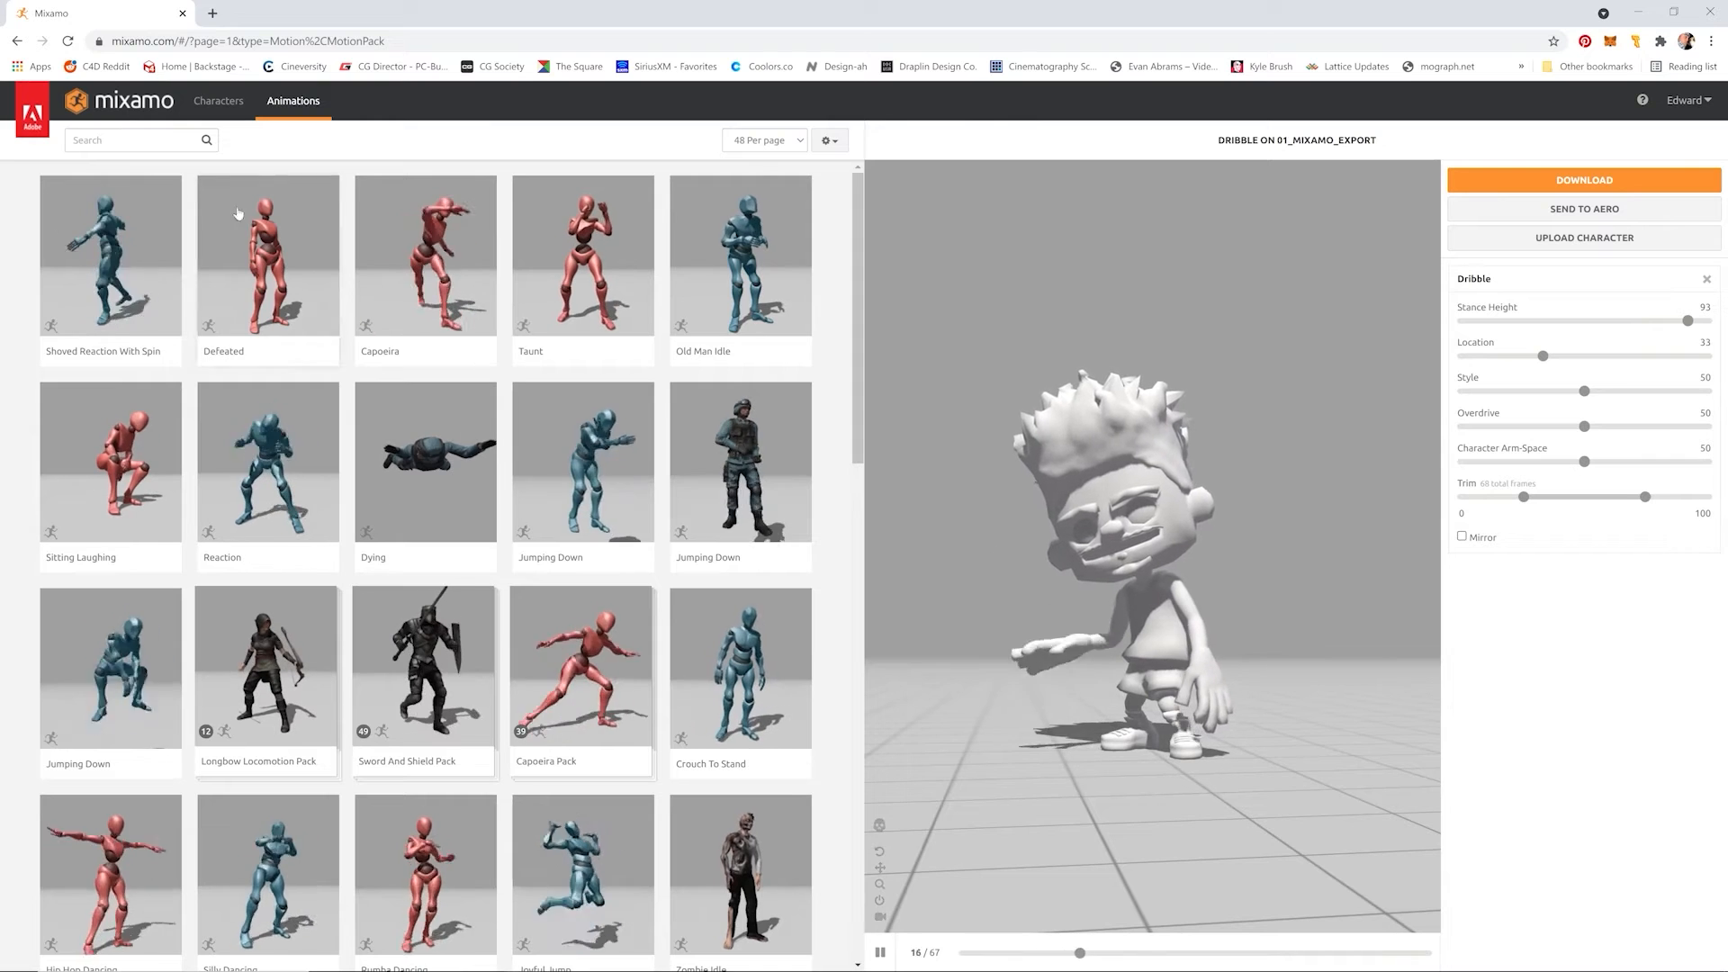
click(133, 141)
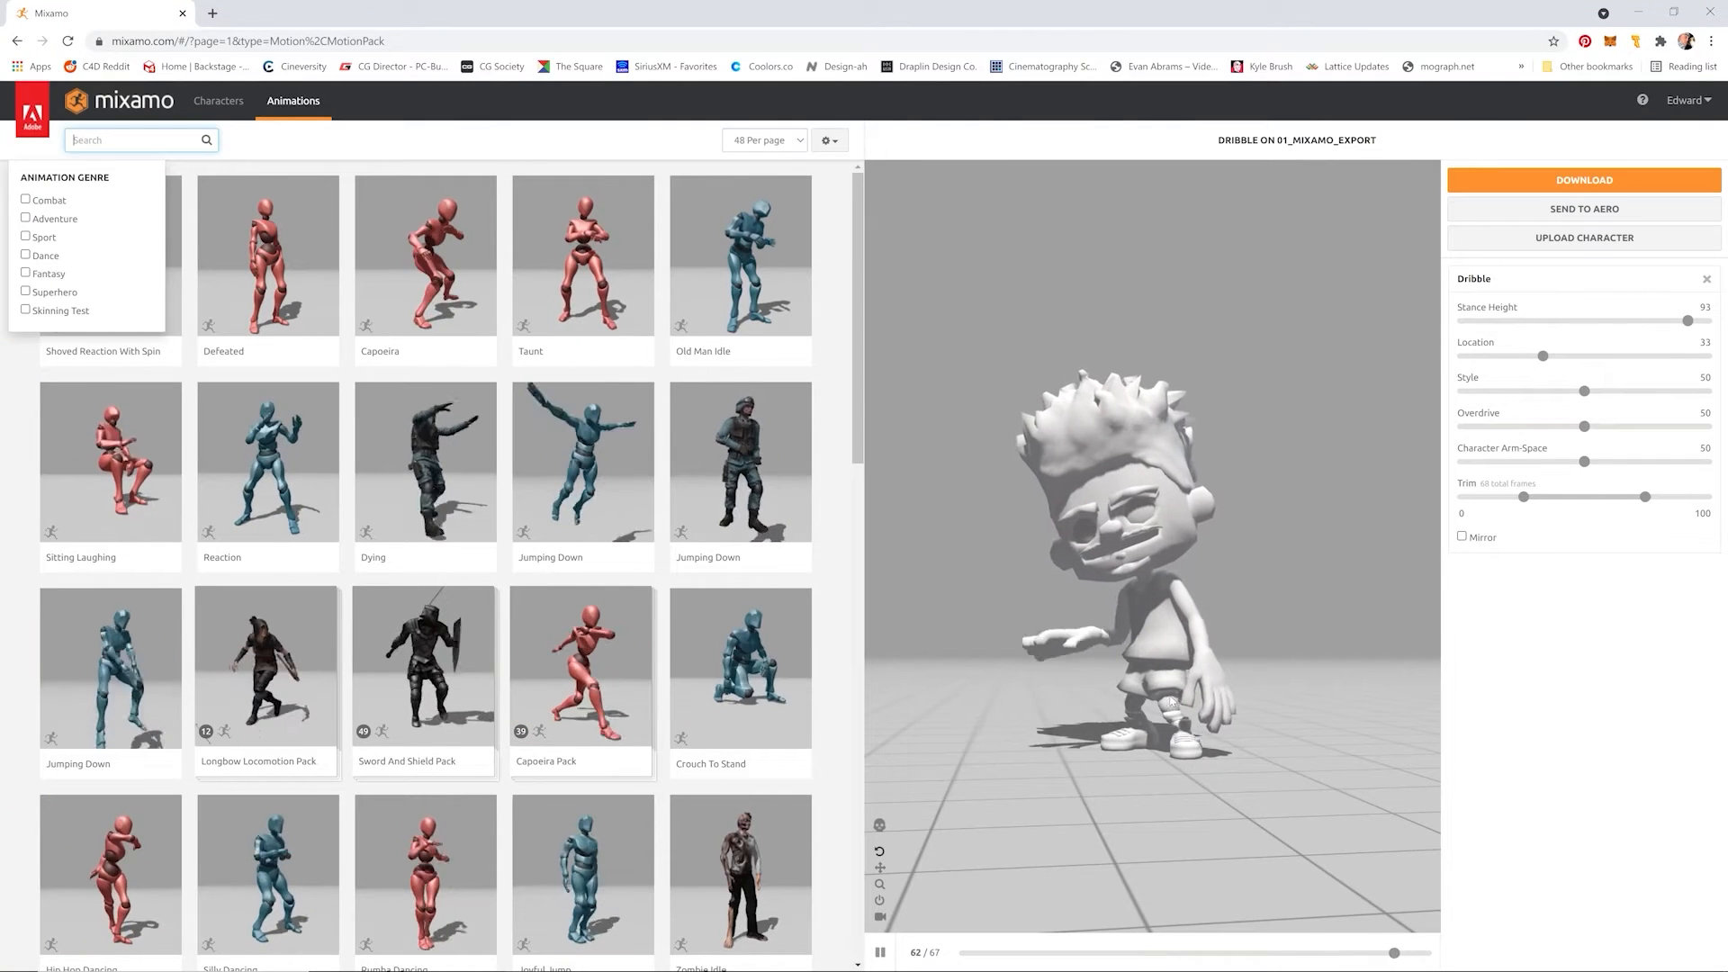
click(106, 150)
text(t pose)
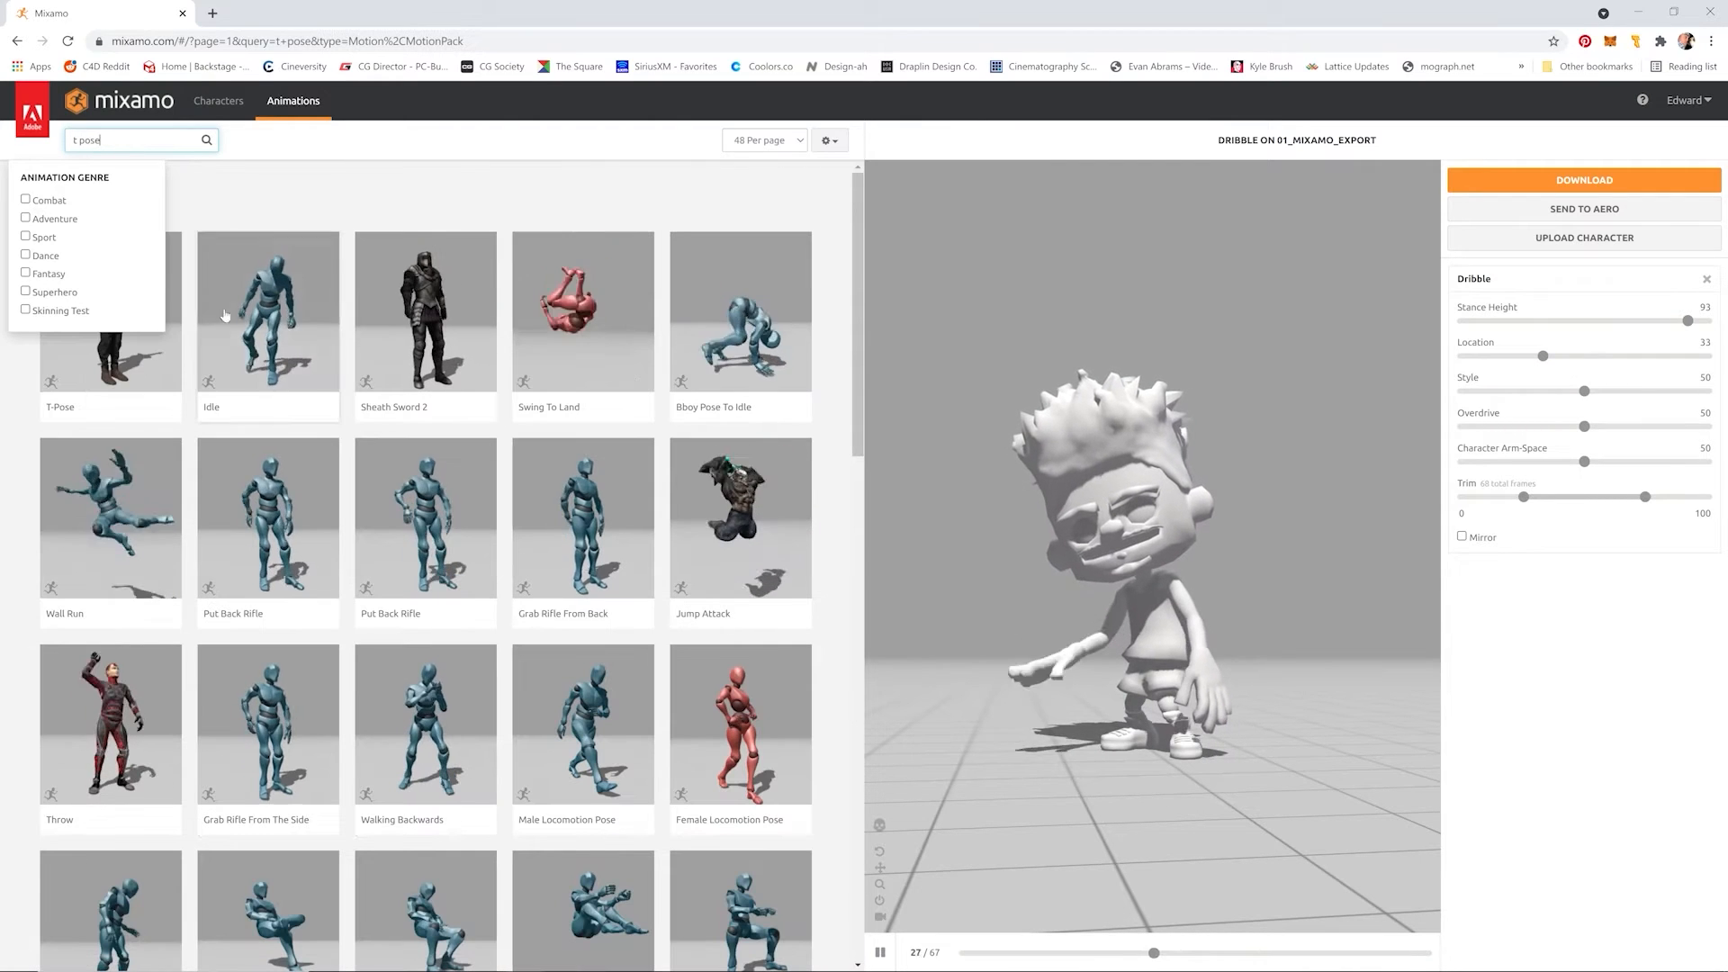
click(135, 262)
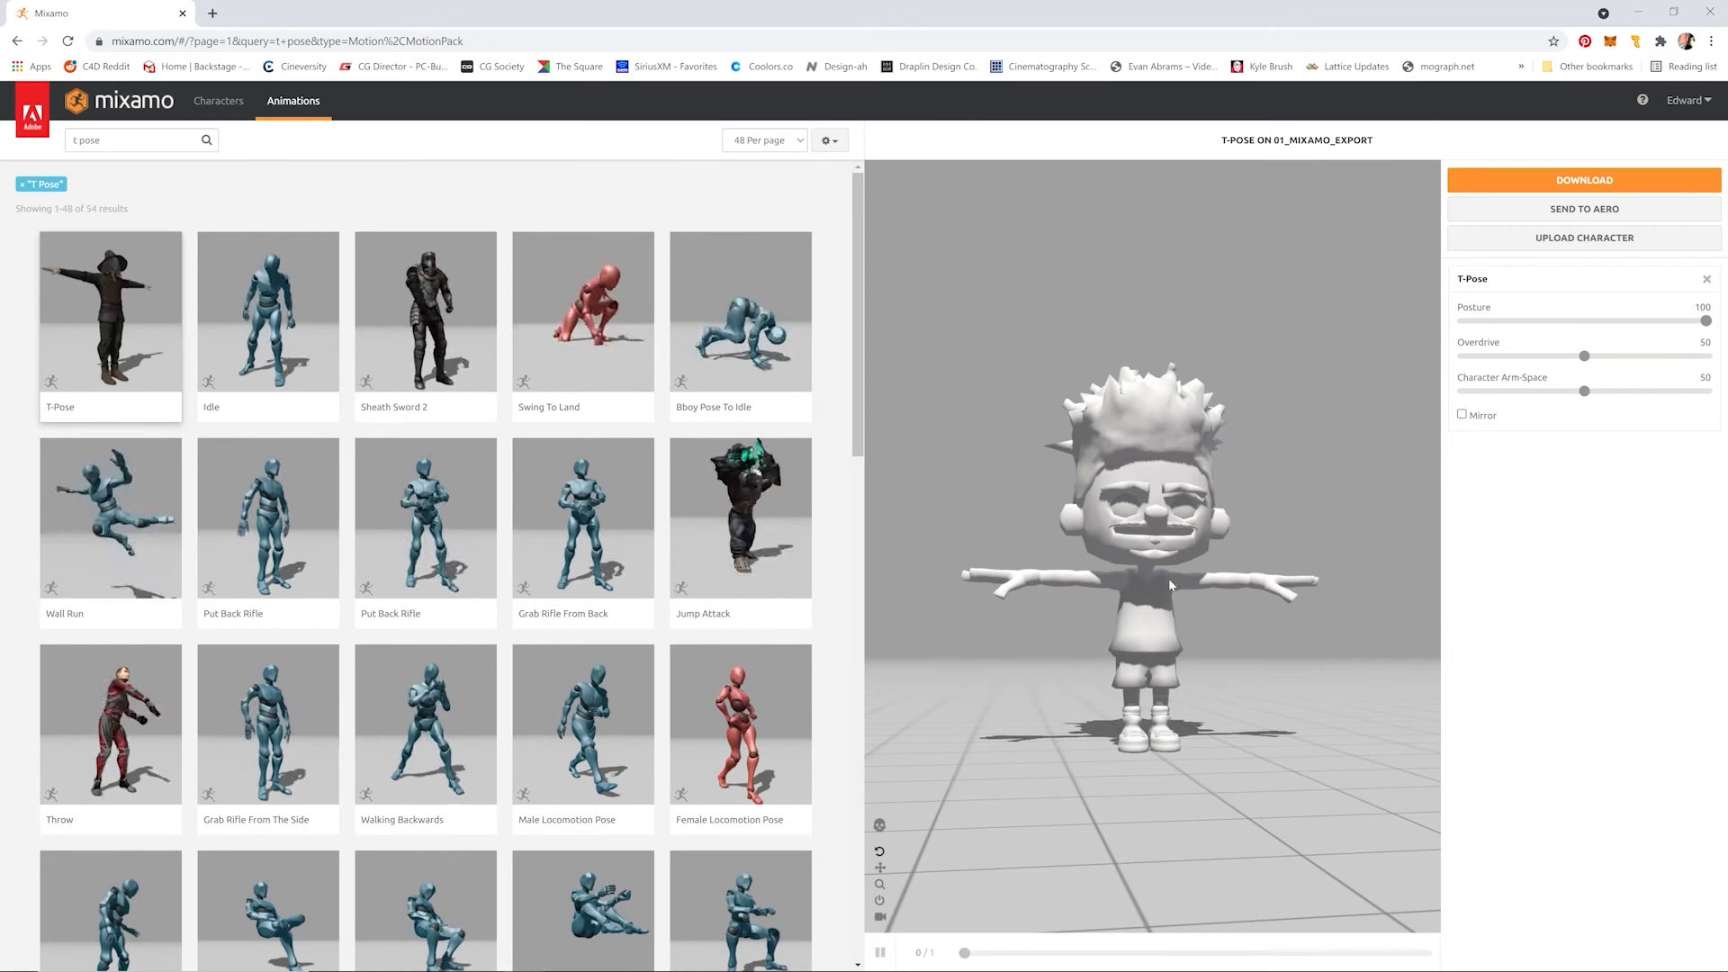
Step: Download the T-Pose character as FBX Binary with skin, at 30 frames per second and no keyframe reduction
mouse_move(1694, 321)
mouse_down()
mouse_move(1575, 322)
mouse_move(1715, 333)
mouse_up()
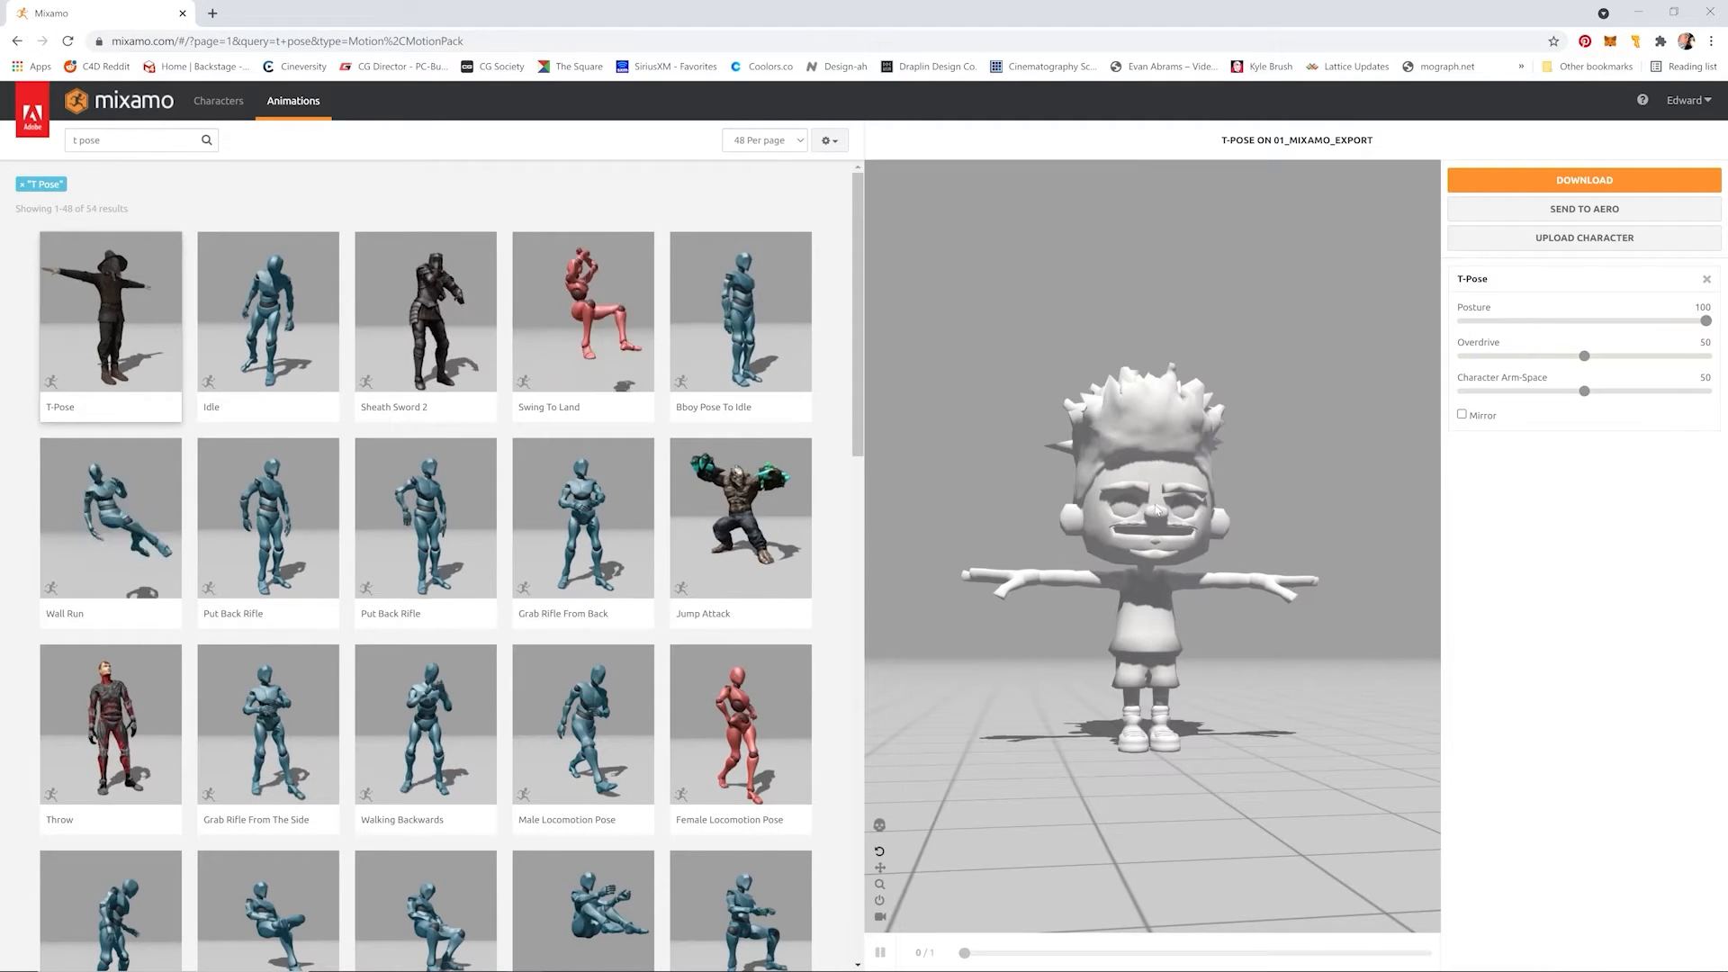
click(1585, 180)
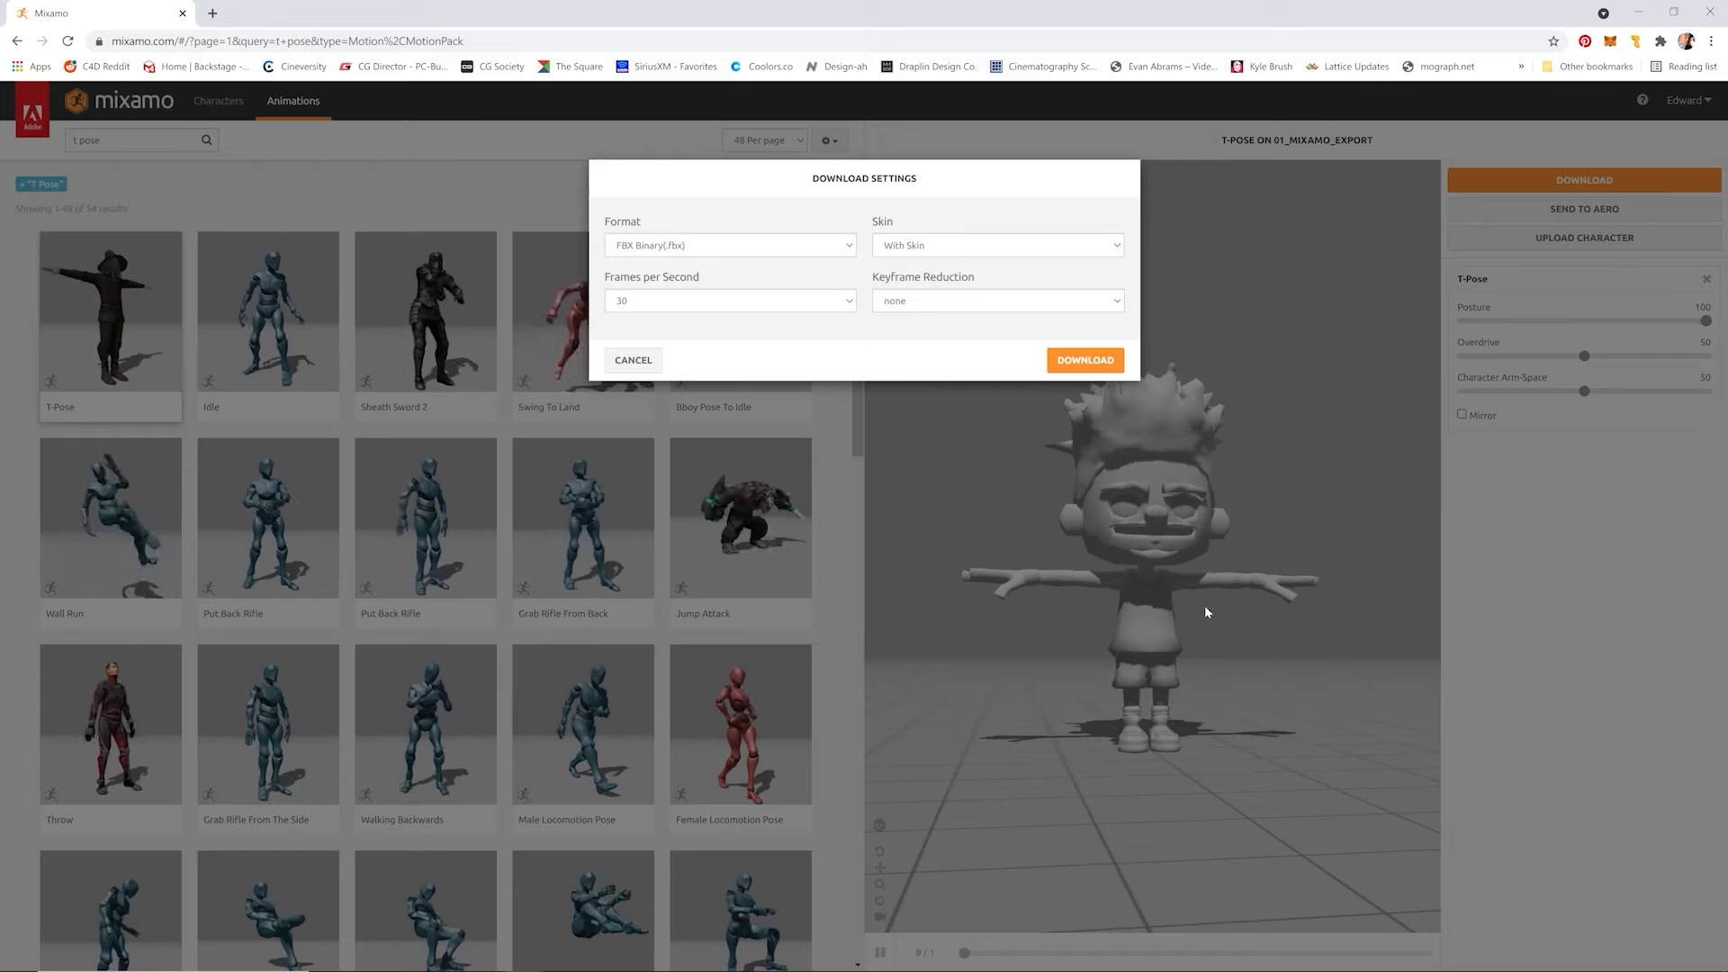
click(1087, 359)
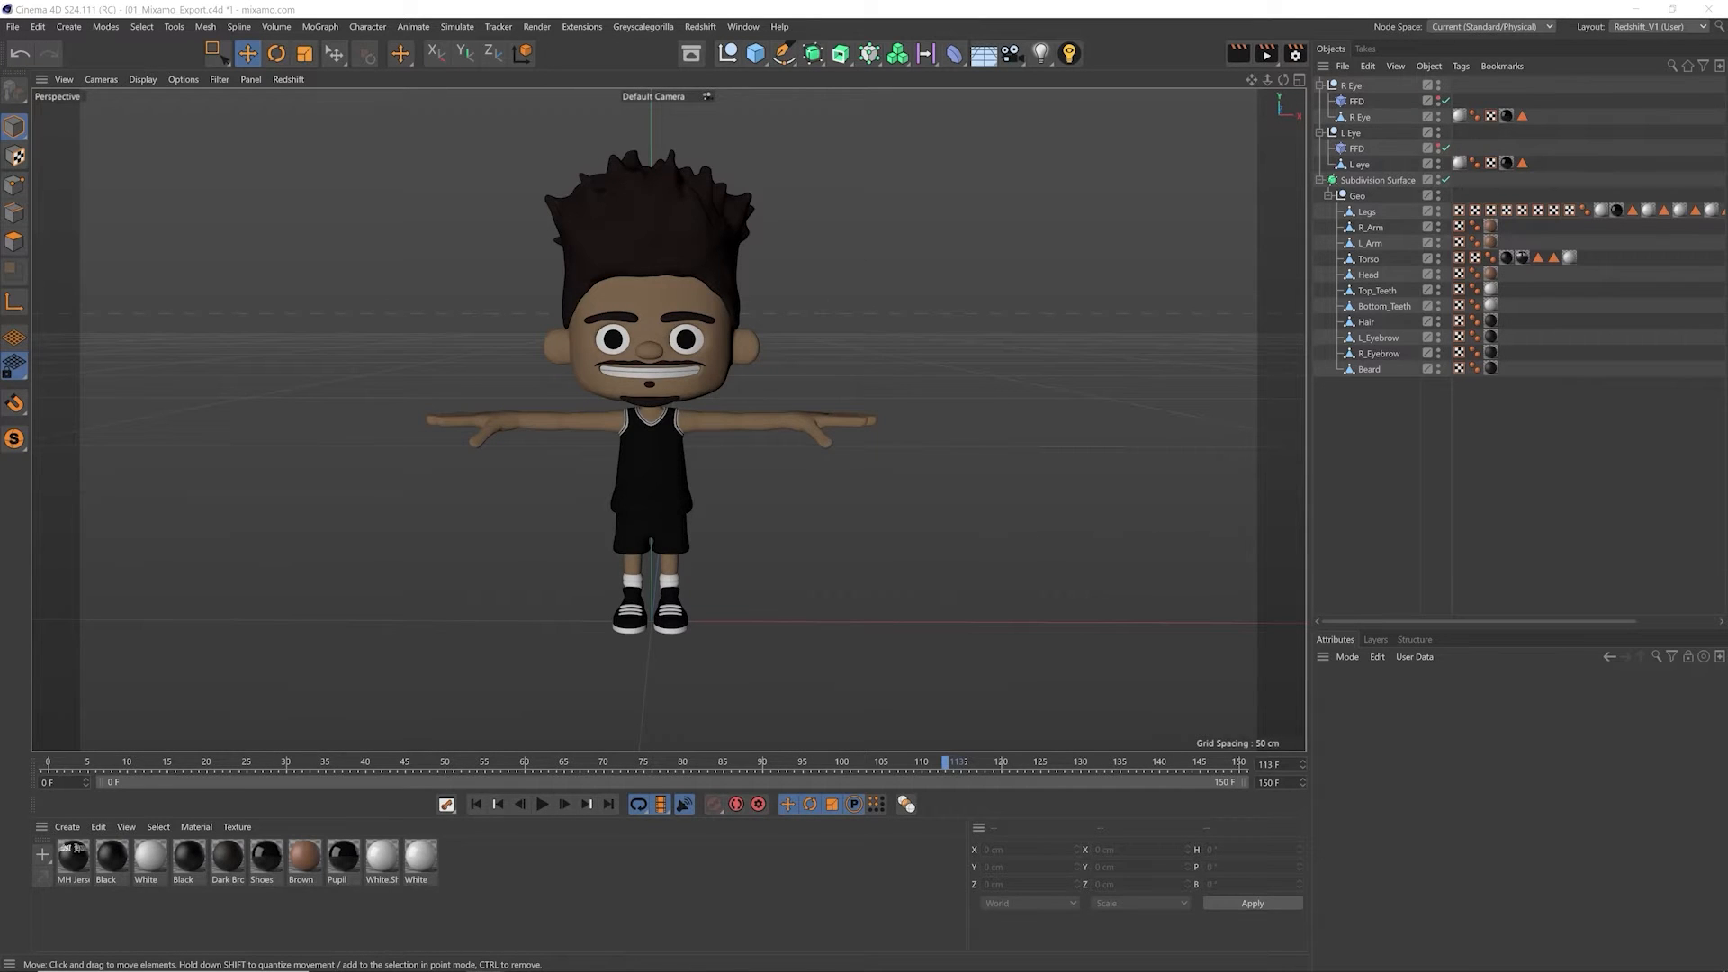
Step: Switch to Cinema 4D and import the downloaded T-Pose.fbx with the offered FBX import settings
drag(686, 417, 705, 467)
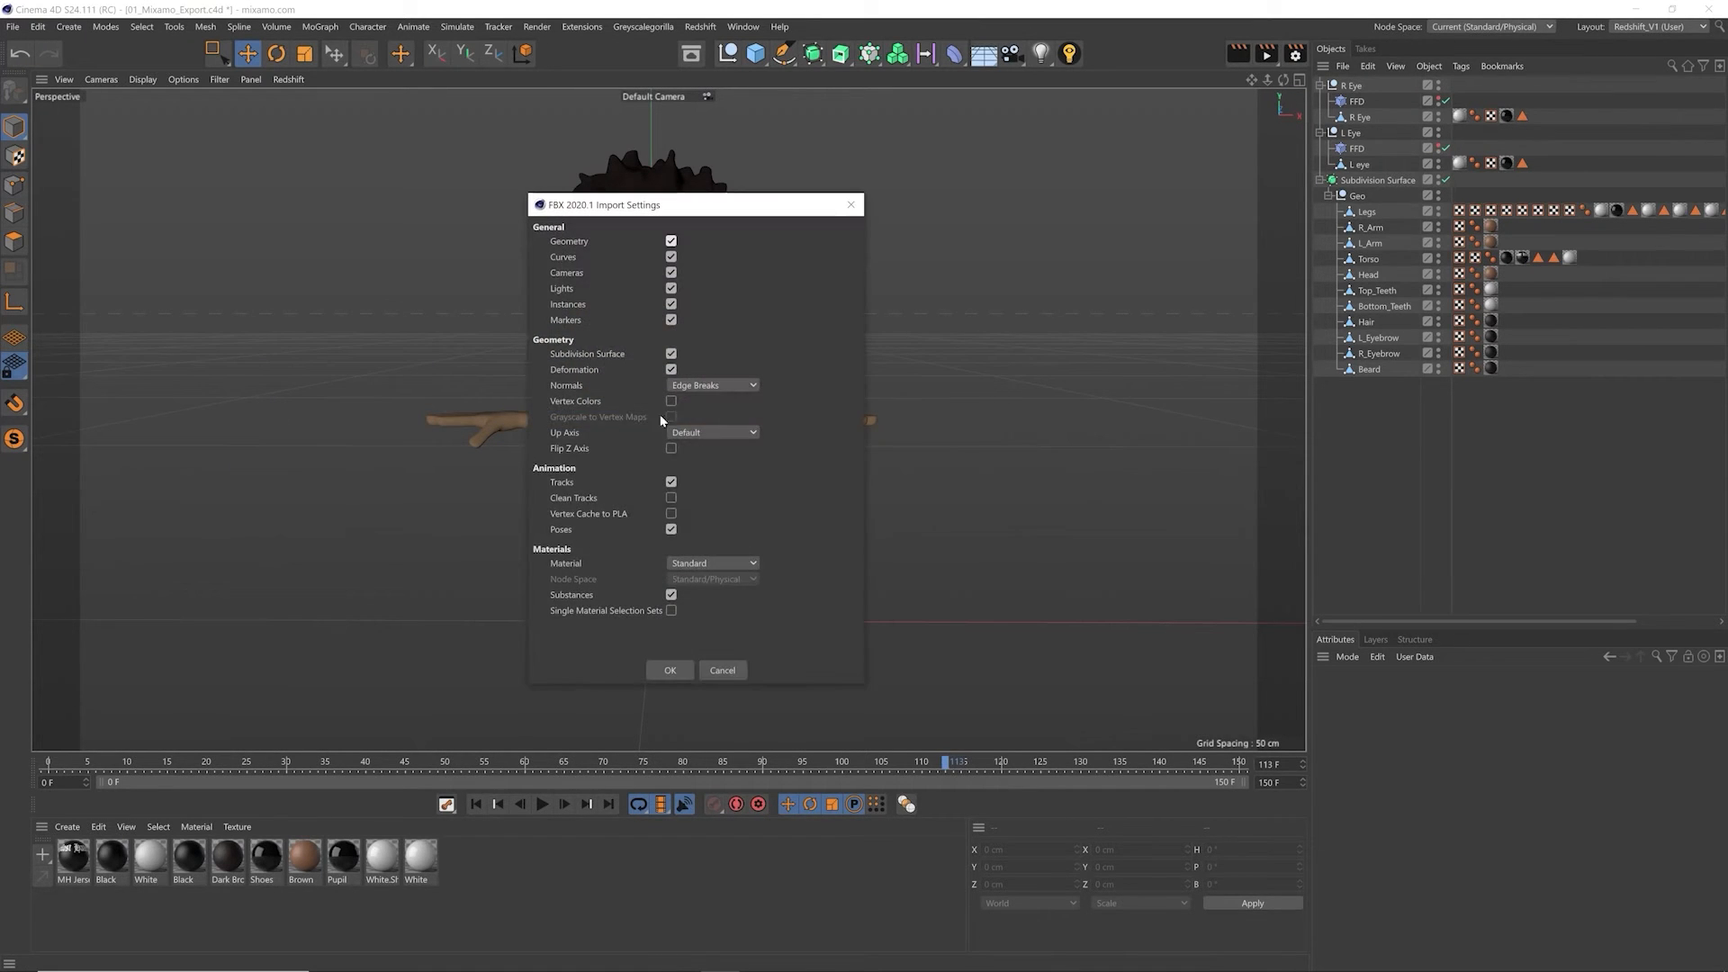
click(672, 670)
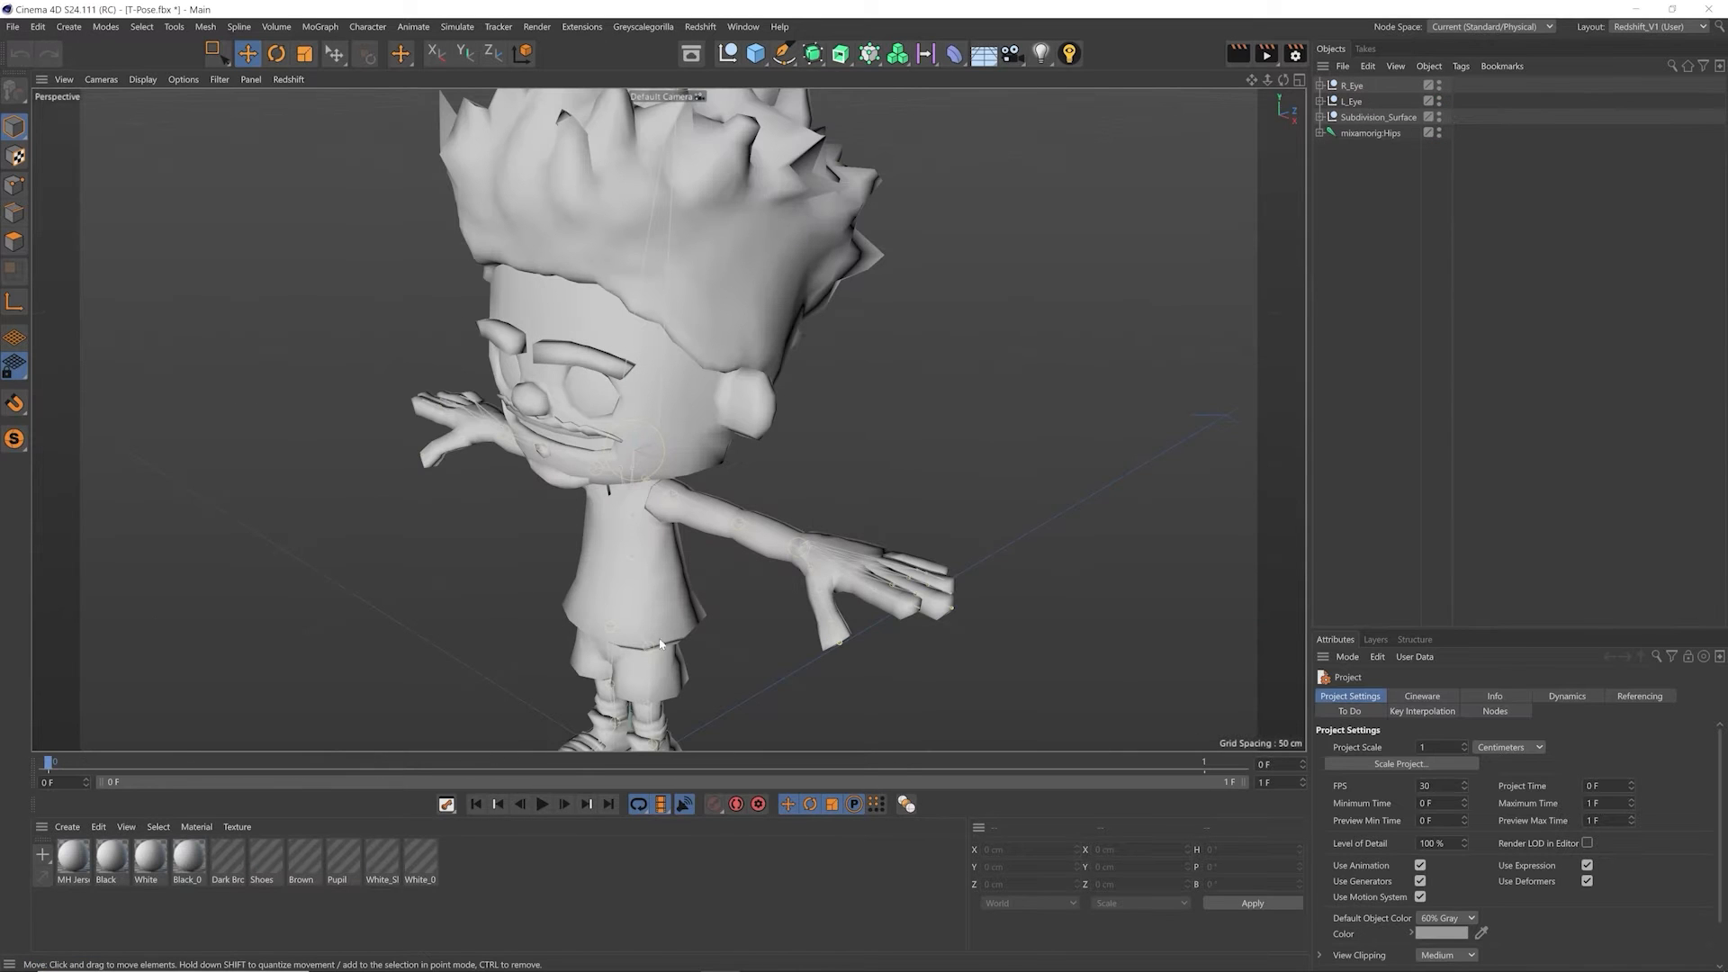
alt+drag(617, 488, 703, 421)
scroll(711, 442, down, 3)
alt+middle_drag(704, 421, 700, 421)
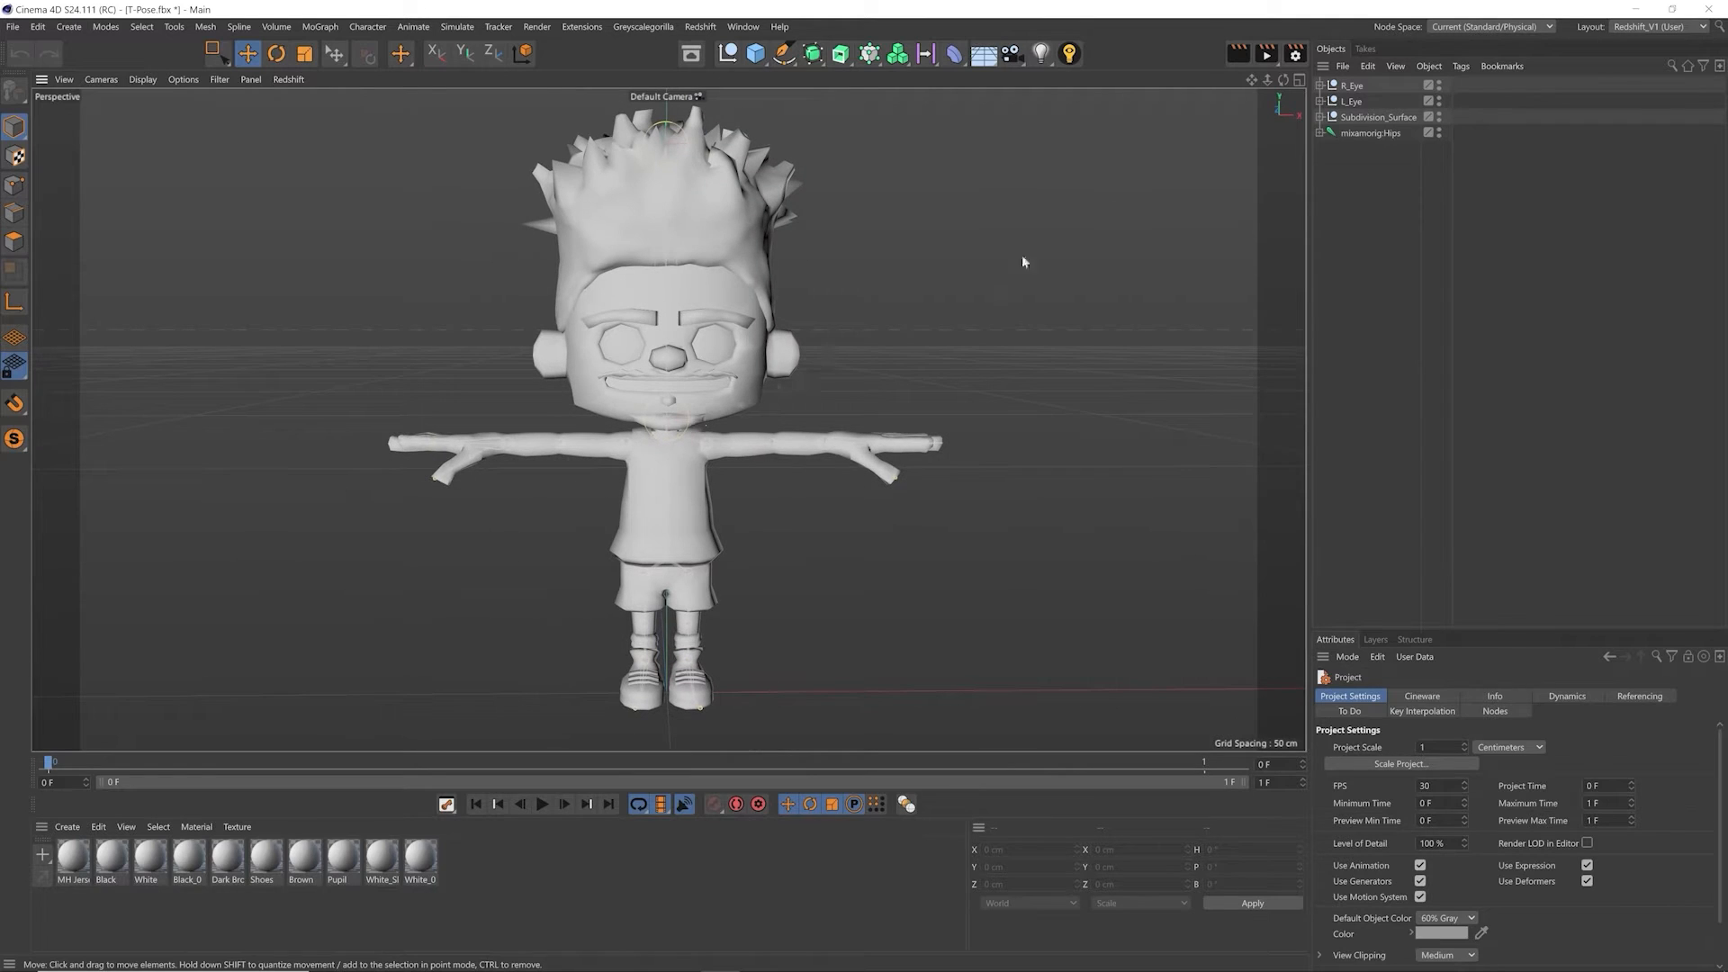
Step: Add a Subdivision Surface generator, parent the Geo group to it, and delete the leftover Subdivision_Surface null
click(1319, 117)
click(1330, 133)
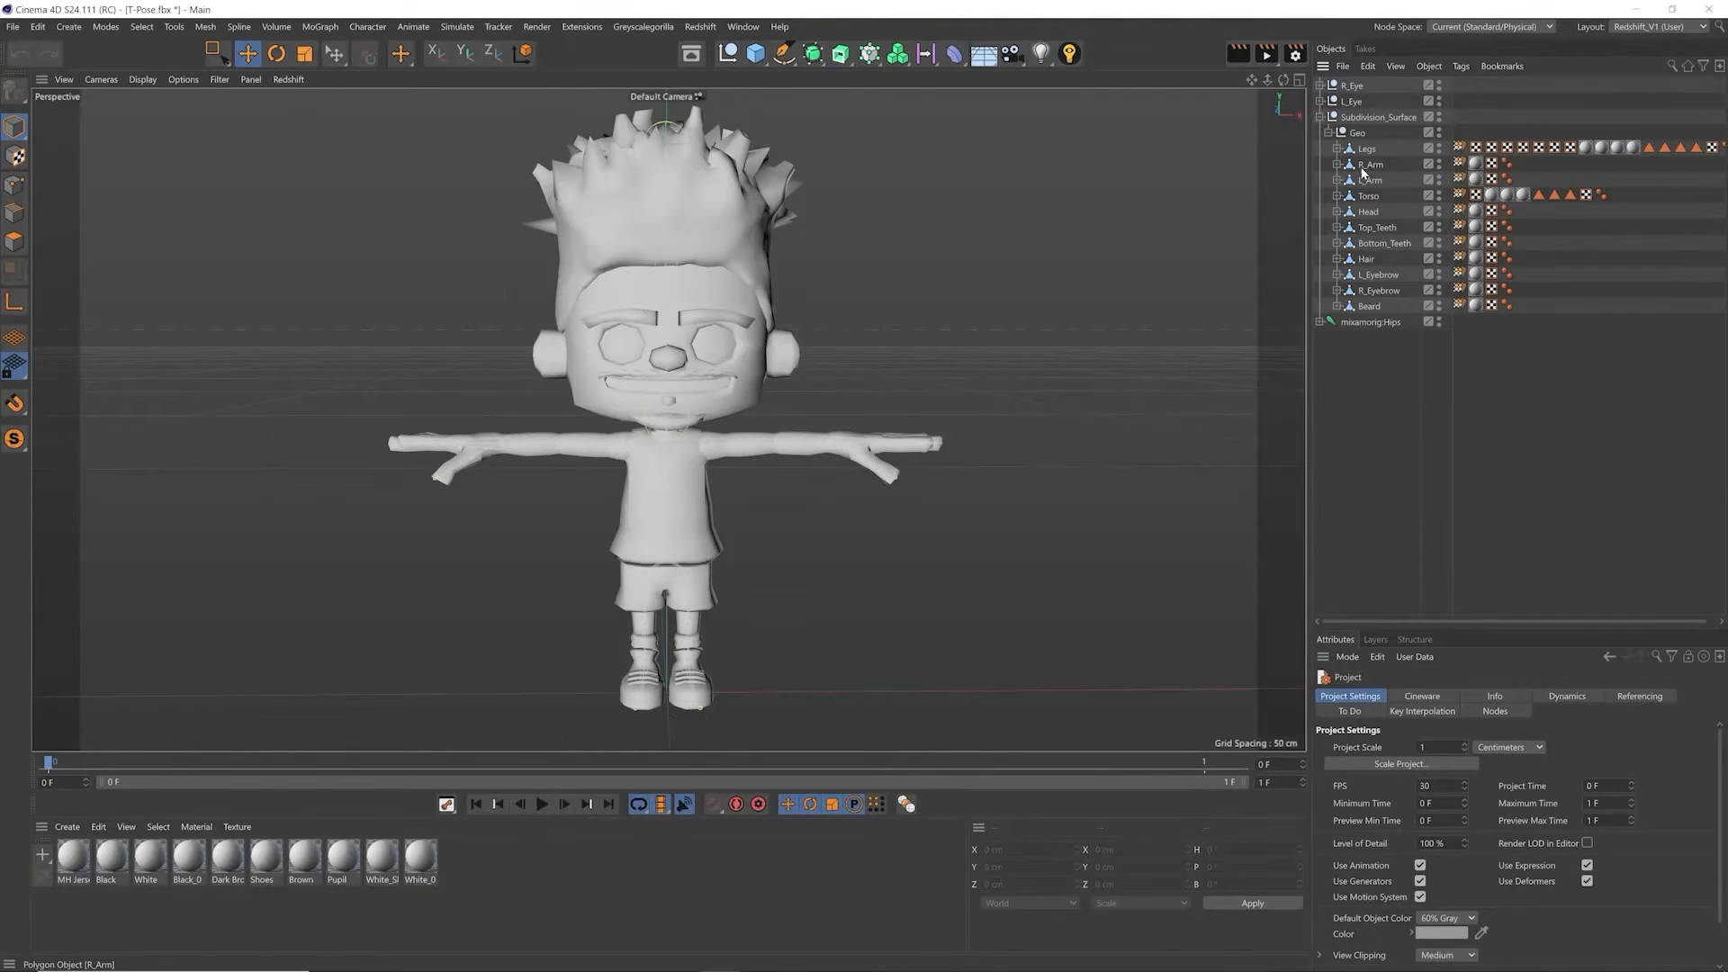
click(813, 54)
click(877, 74)
mouse_move(1357, 86)
mouse_down()
mouse_move(1363, 138)
mouse_move(1379, 142)
mouse_move(1359, 109)
mouse_up()
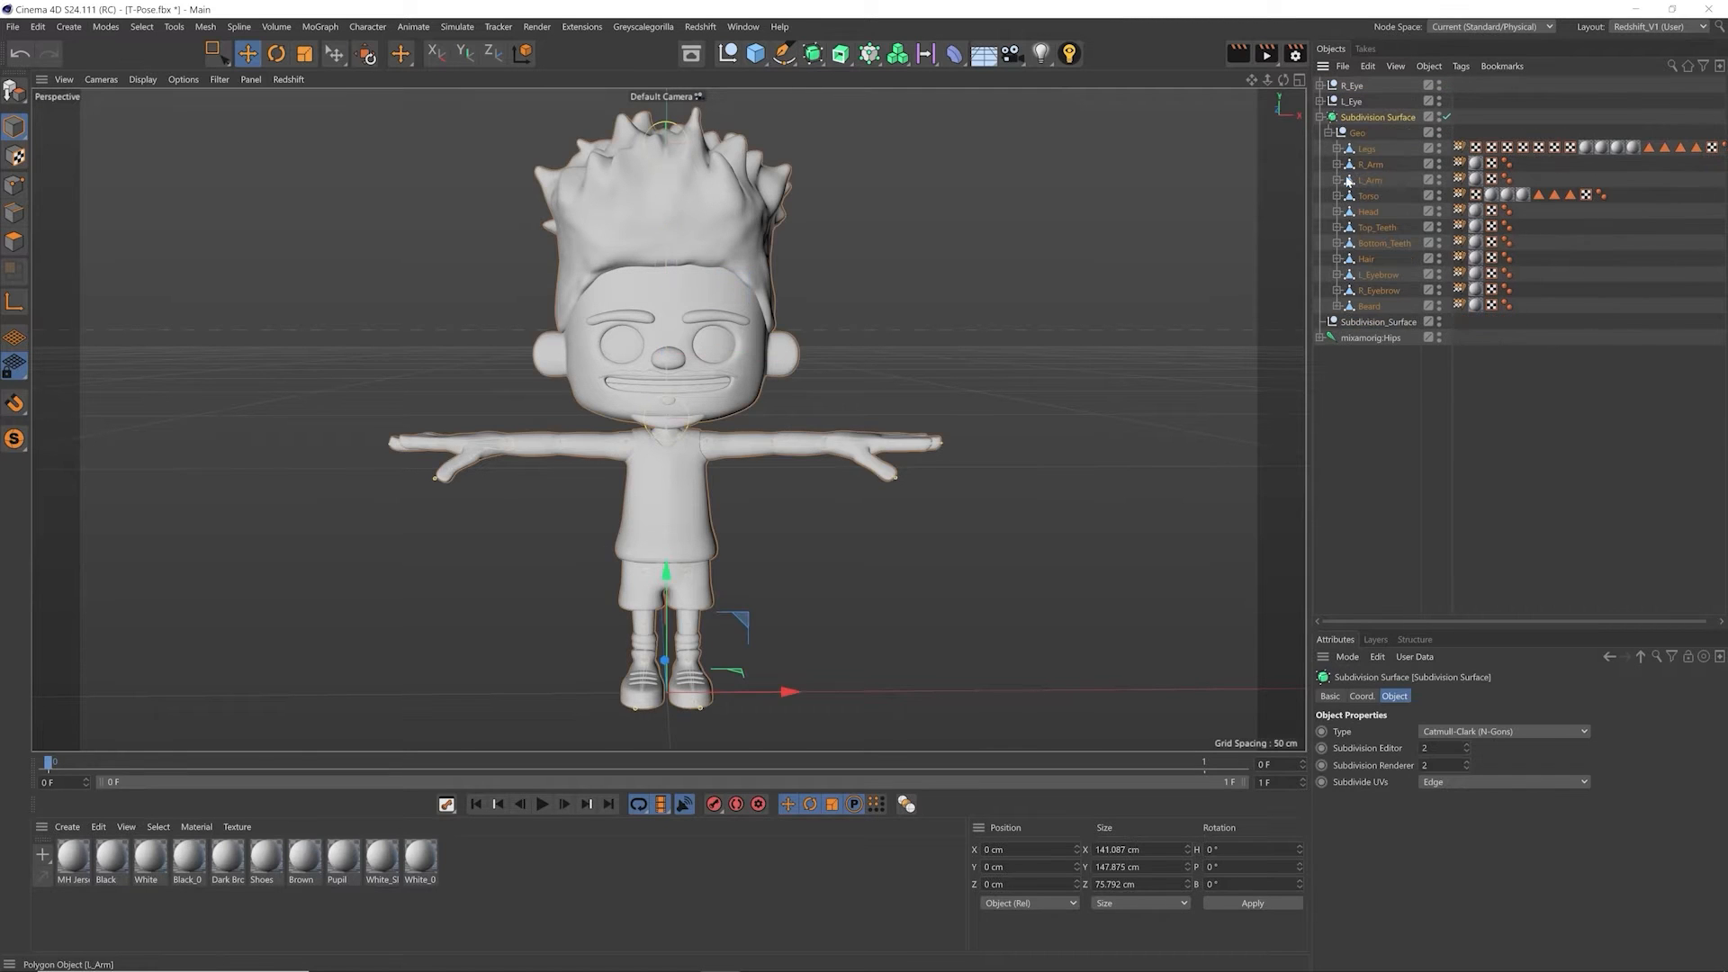
click(1379, 325)
key(Delete)
Step: Expand the mixamorig:Hips hierarchy, test-rotate the mixamorig:Spine joint to check the mesh deformation, and undo the rotation
click(1369, 324)
click(1321, 322)
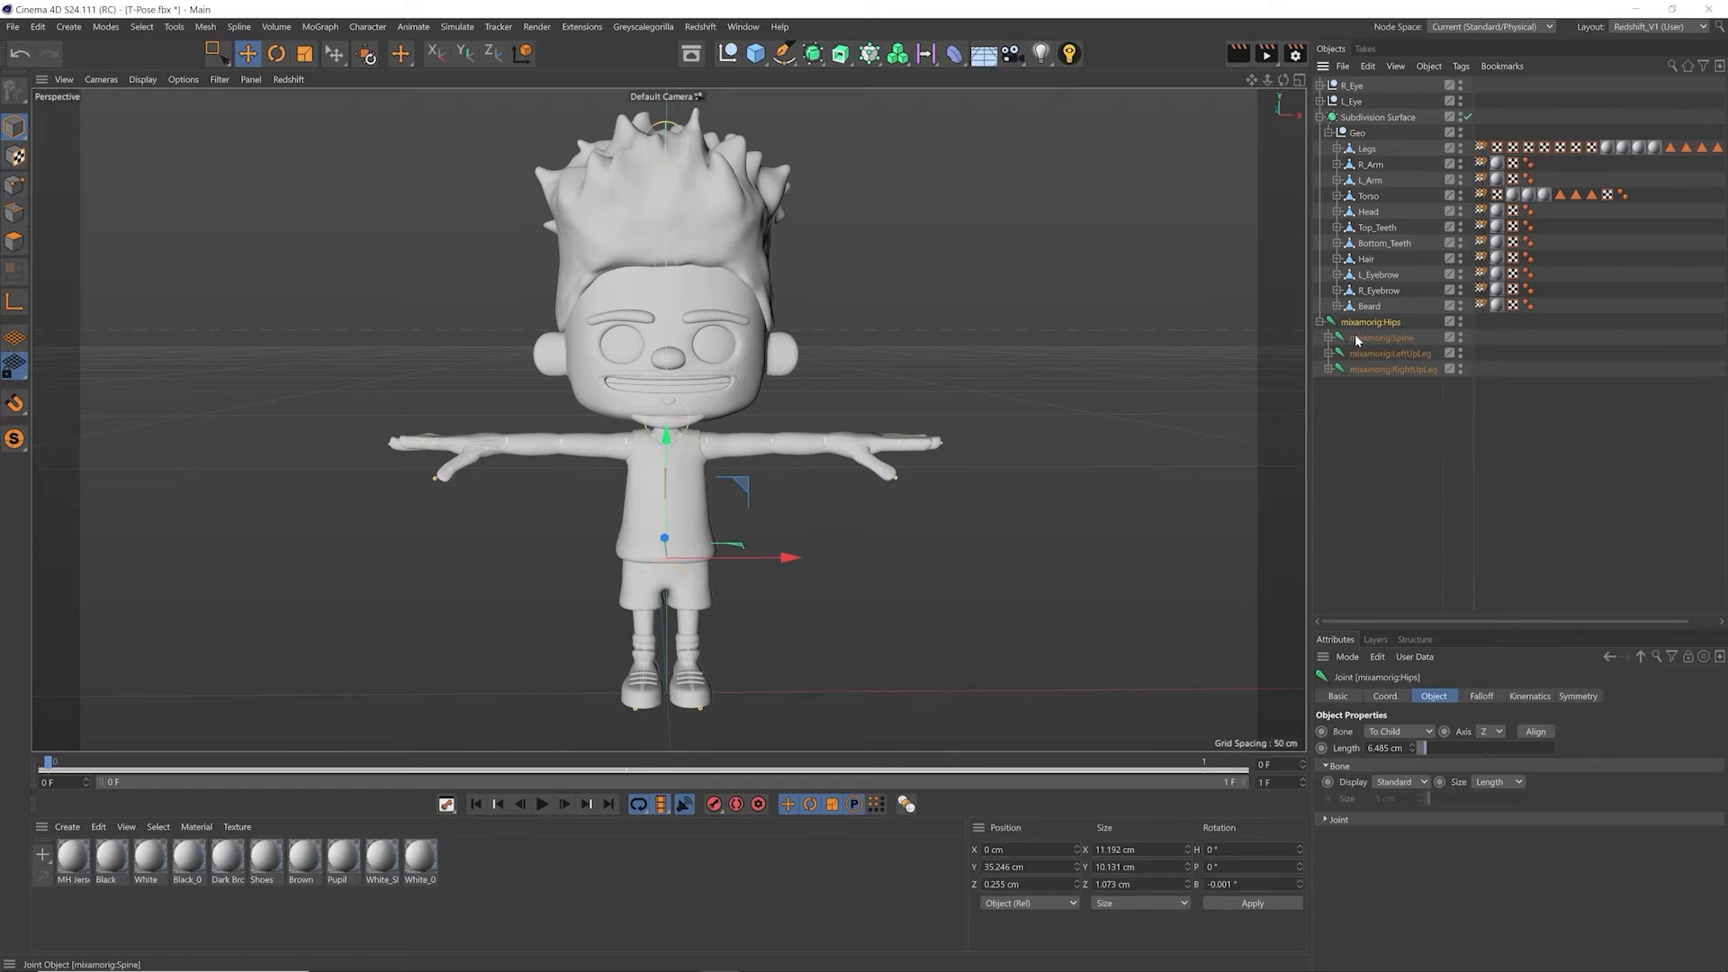
alt+drag(651, 410, 747, 418)
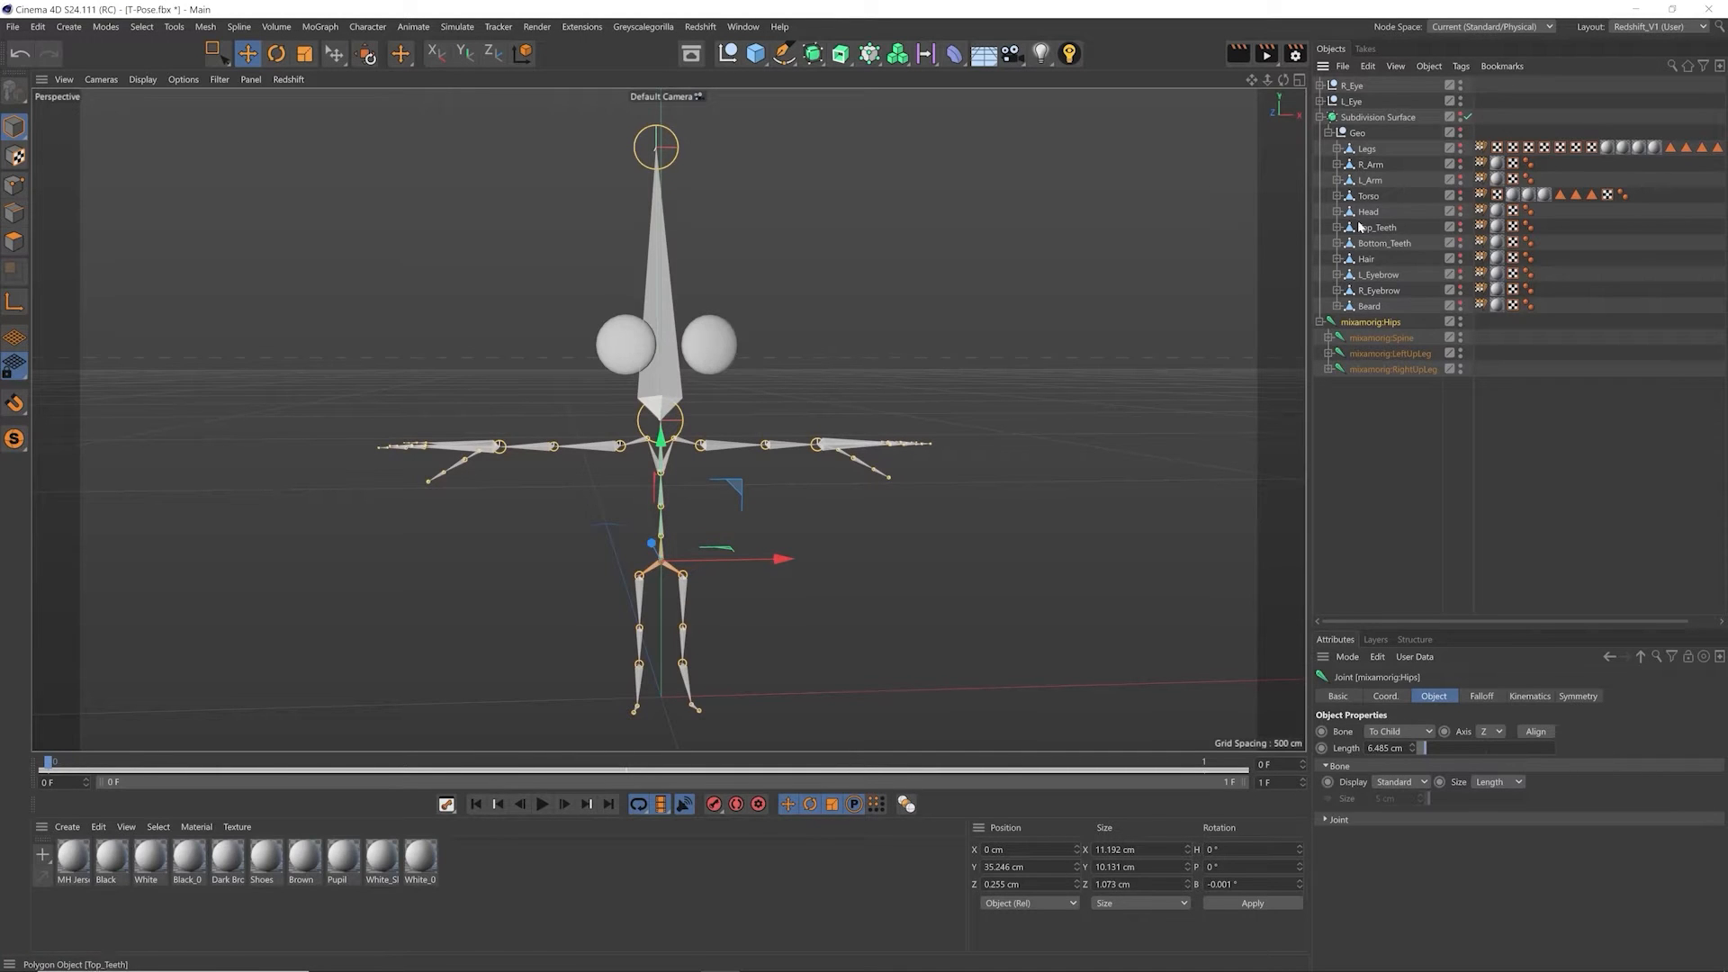
click(1401, 342)
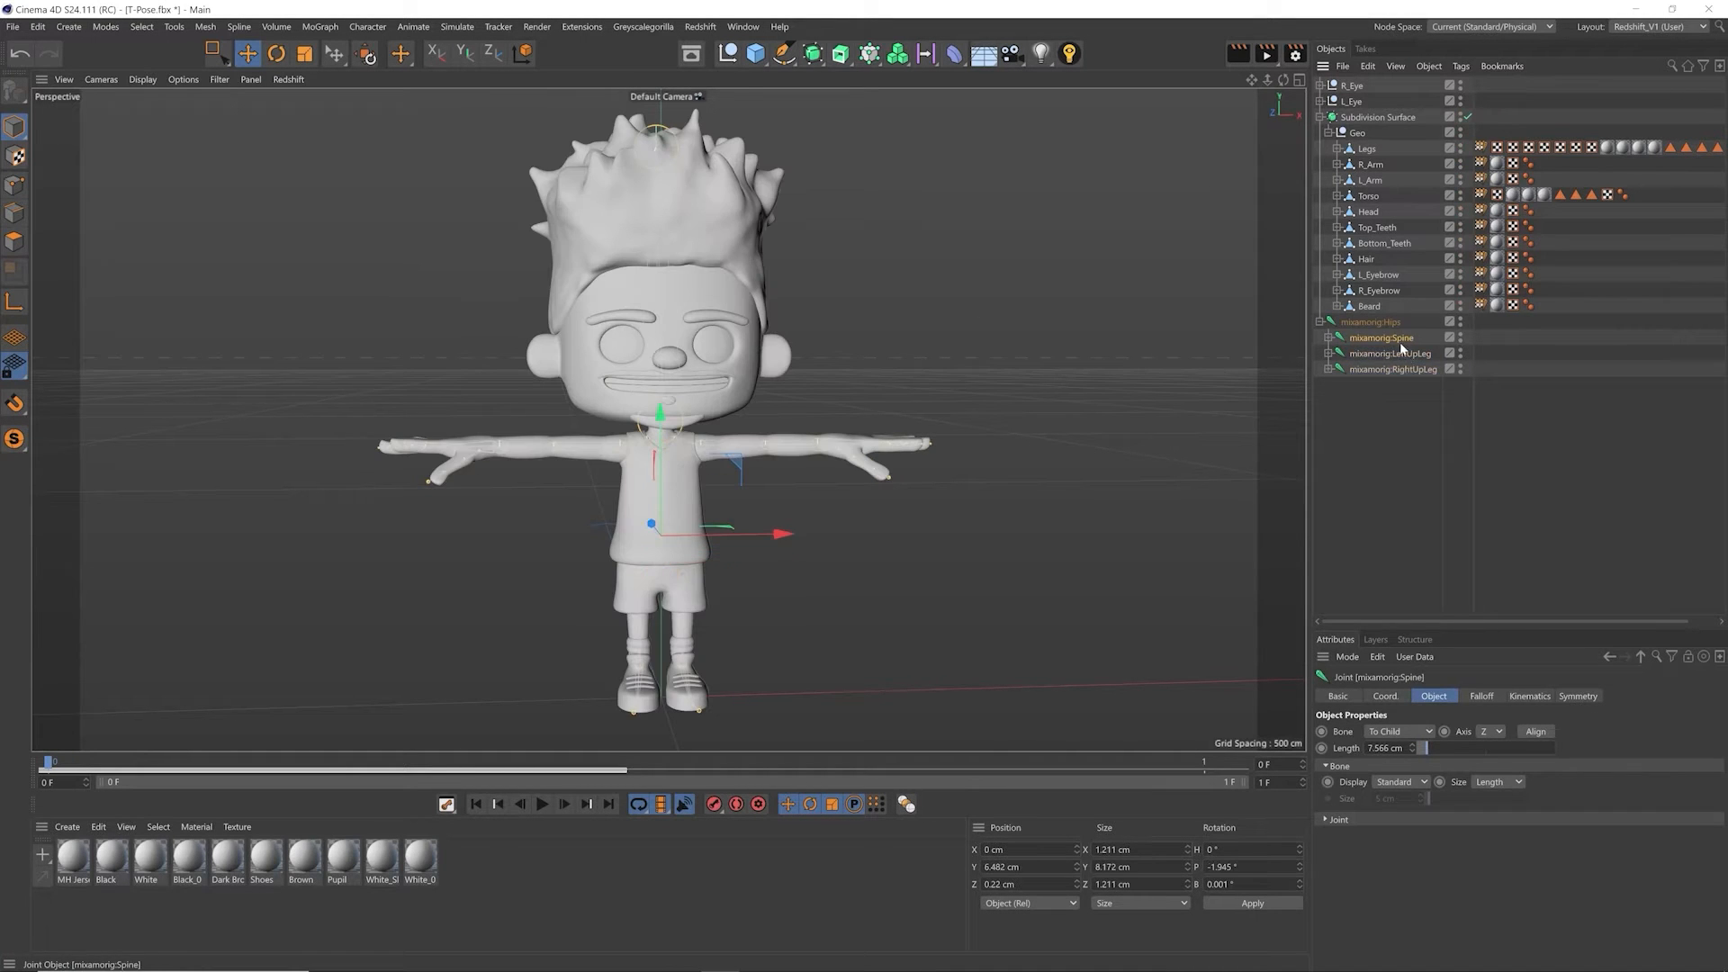
key(r)
drag(1030, 554, 826, 441)
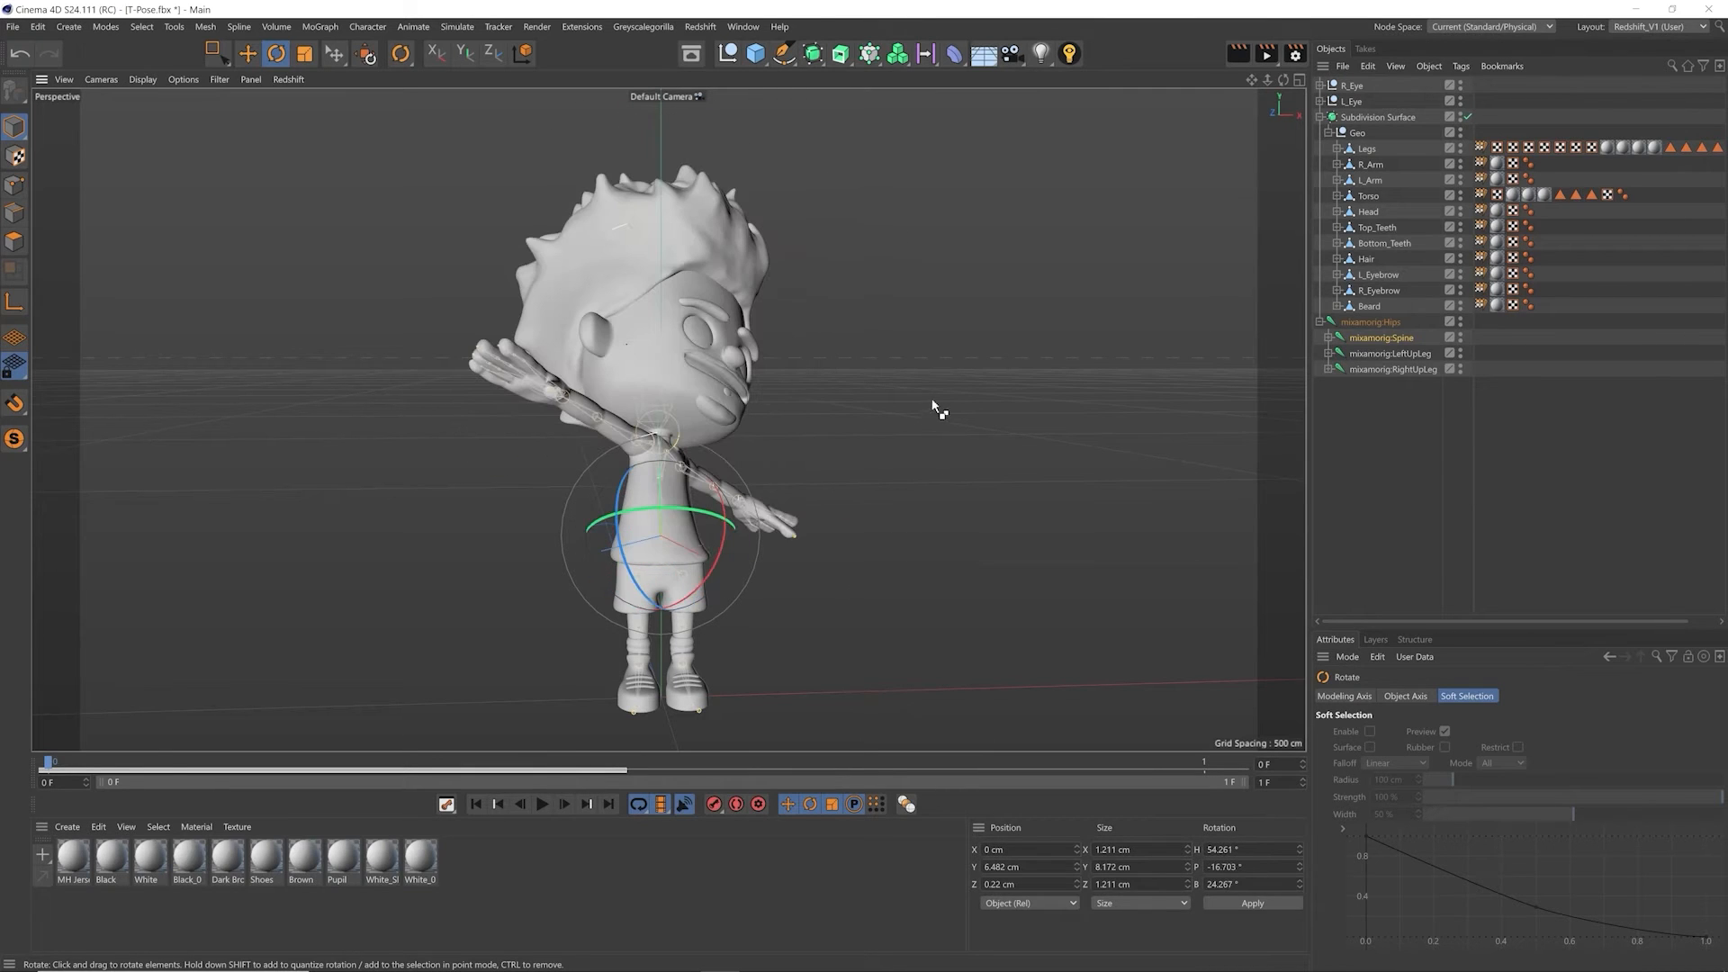
key(ctrl+z)
key(e)
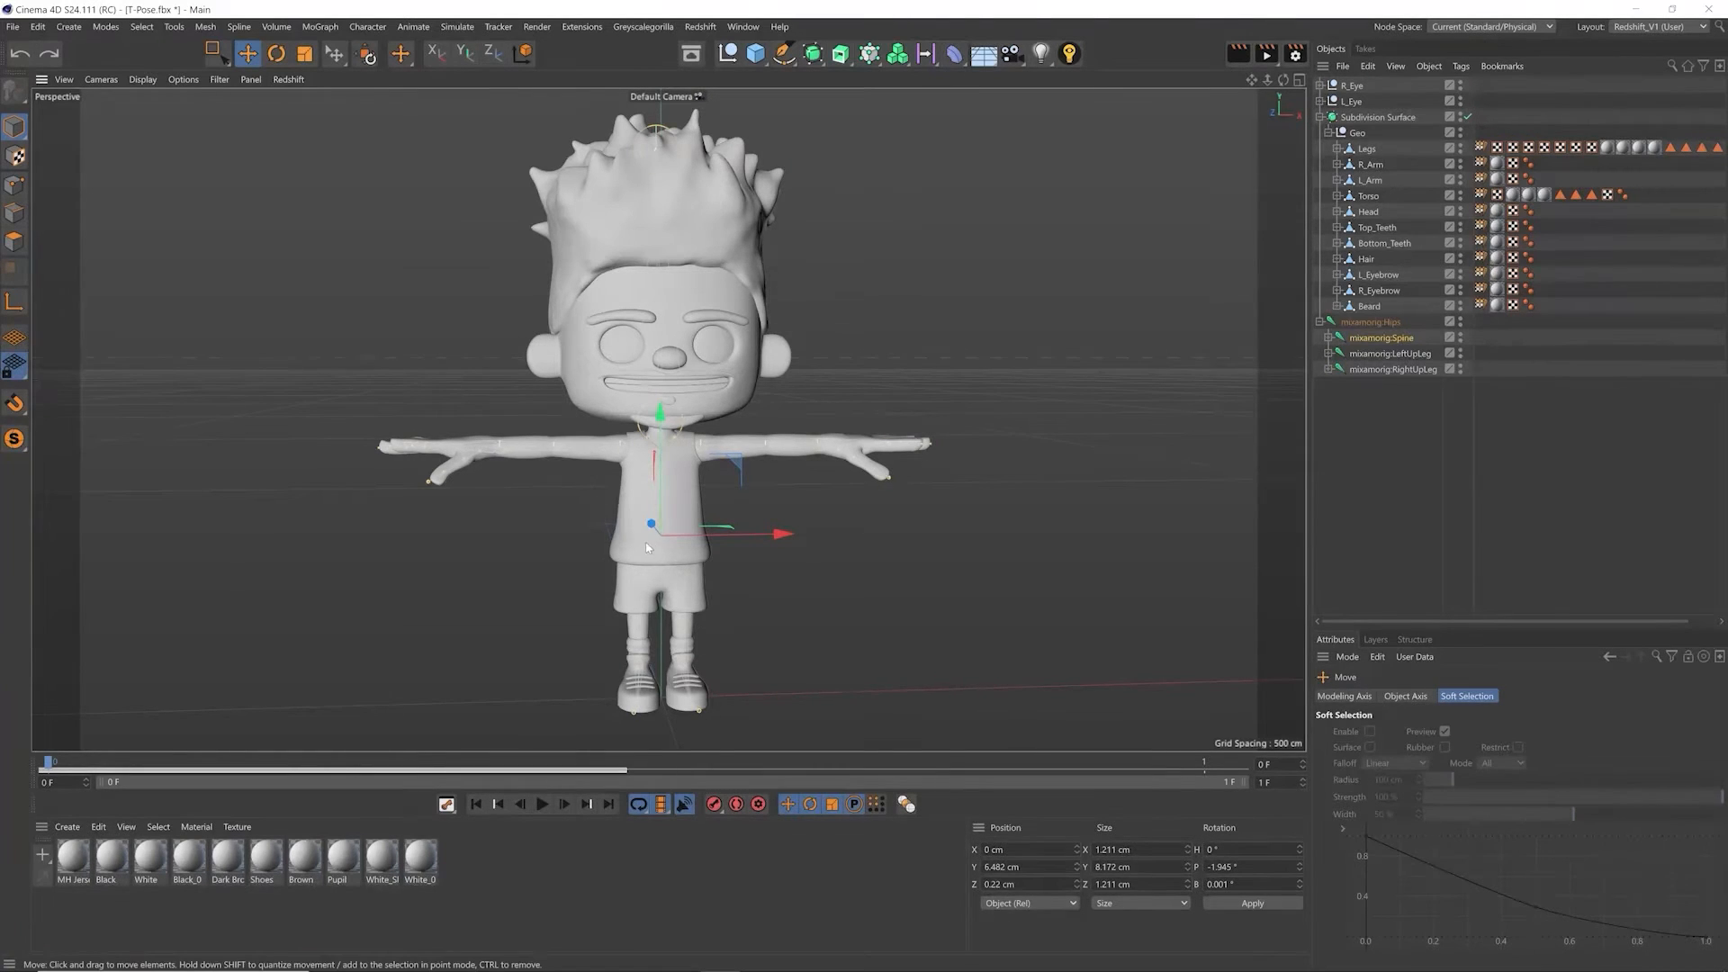
Step: Switch to the 01_Mixamo_Export.c4d project and copy all of its materials
key(v)
mouse_move(625, 591)
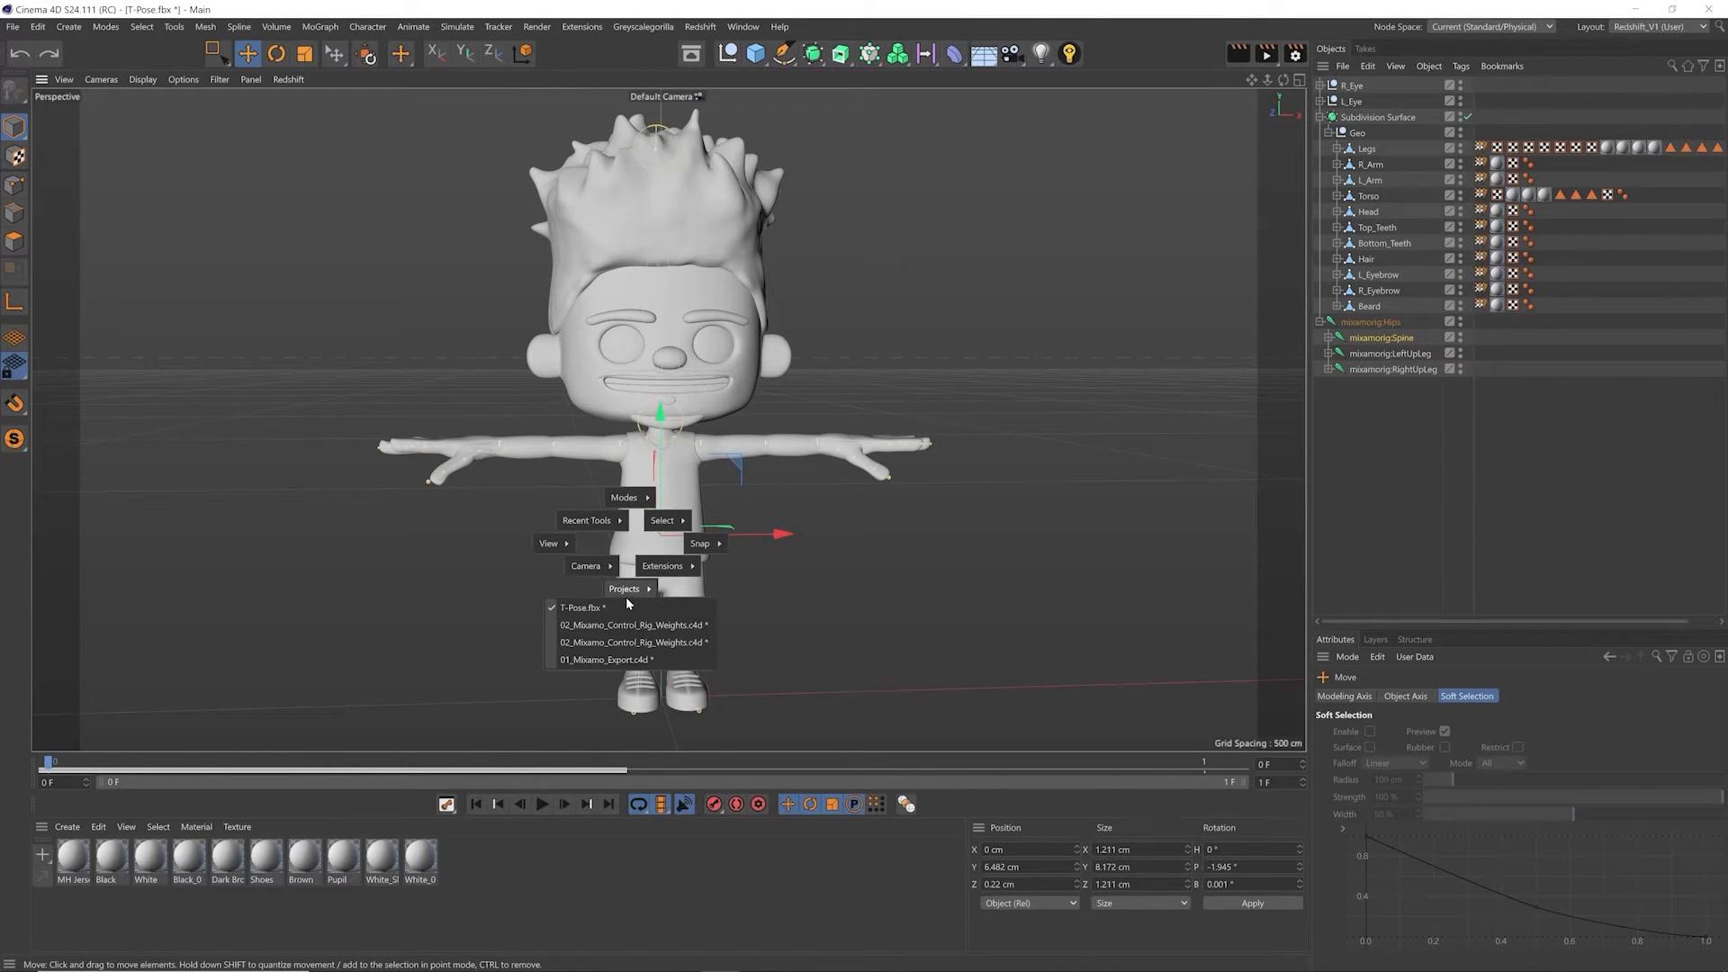
click(612, 660)
drag(498, 903, 17, 875)
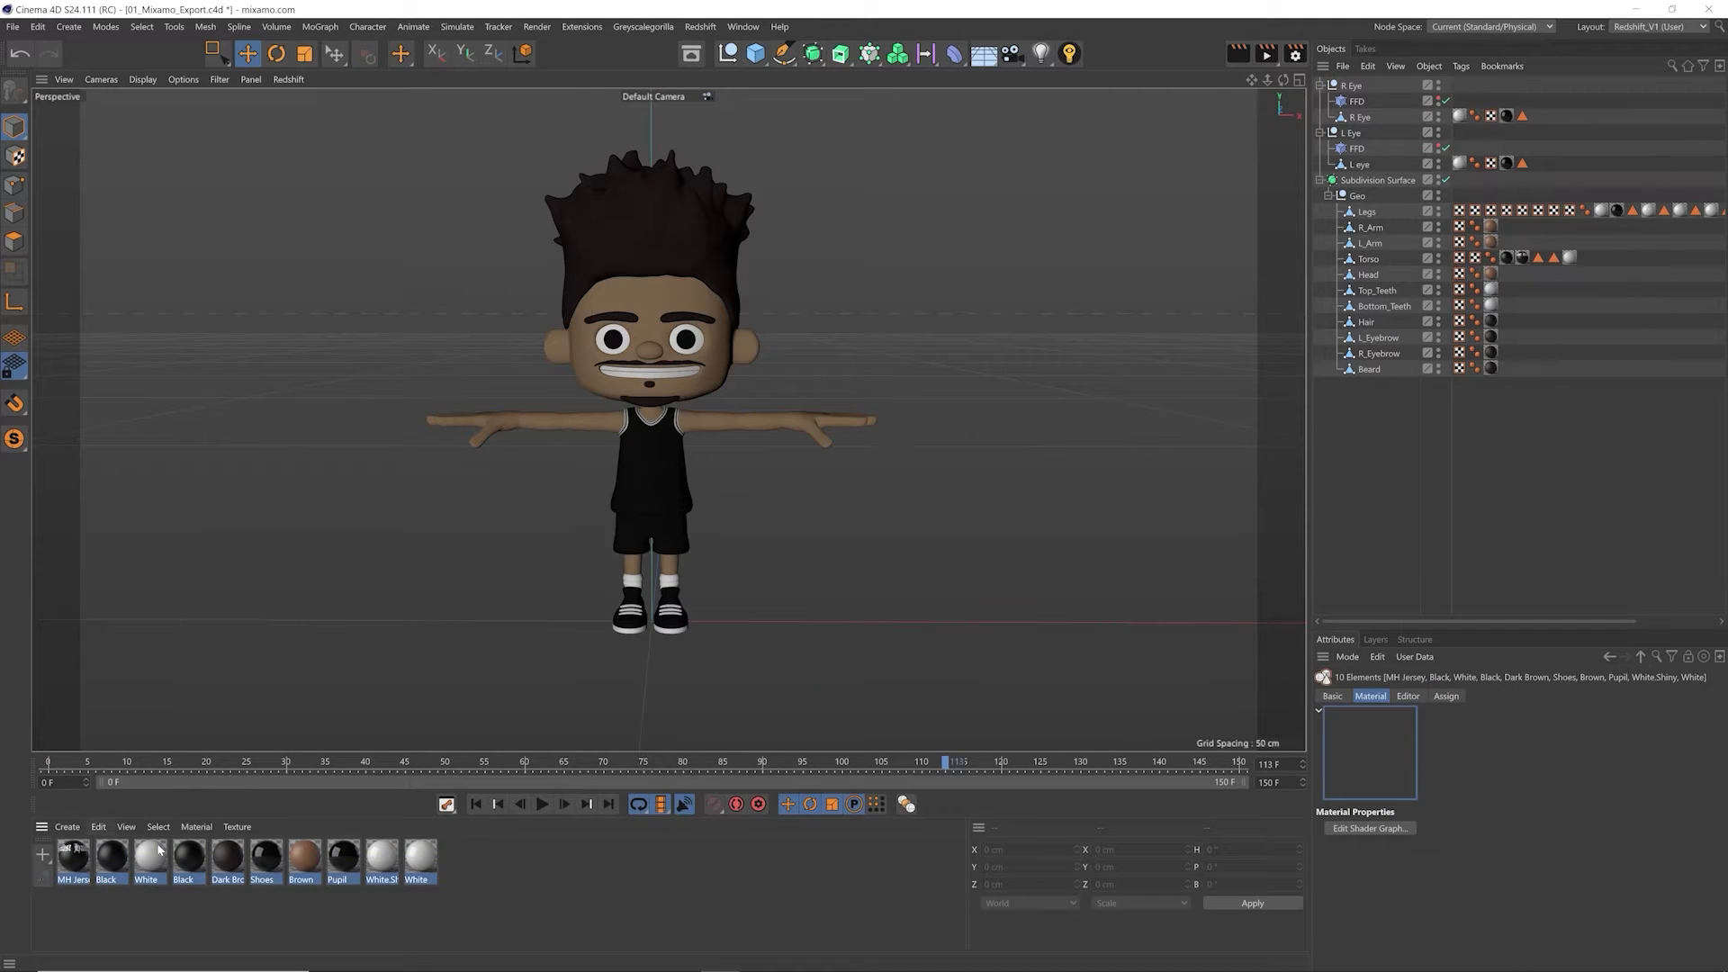
click(99, 827)
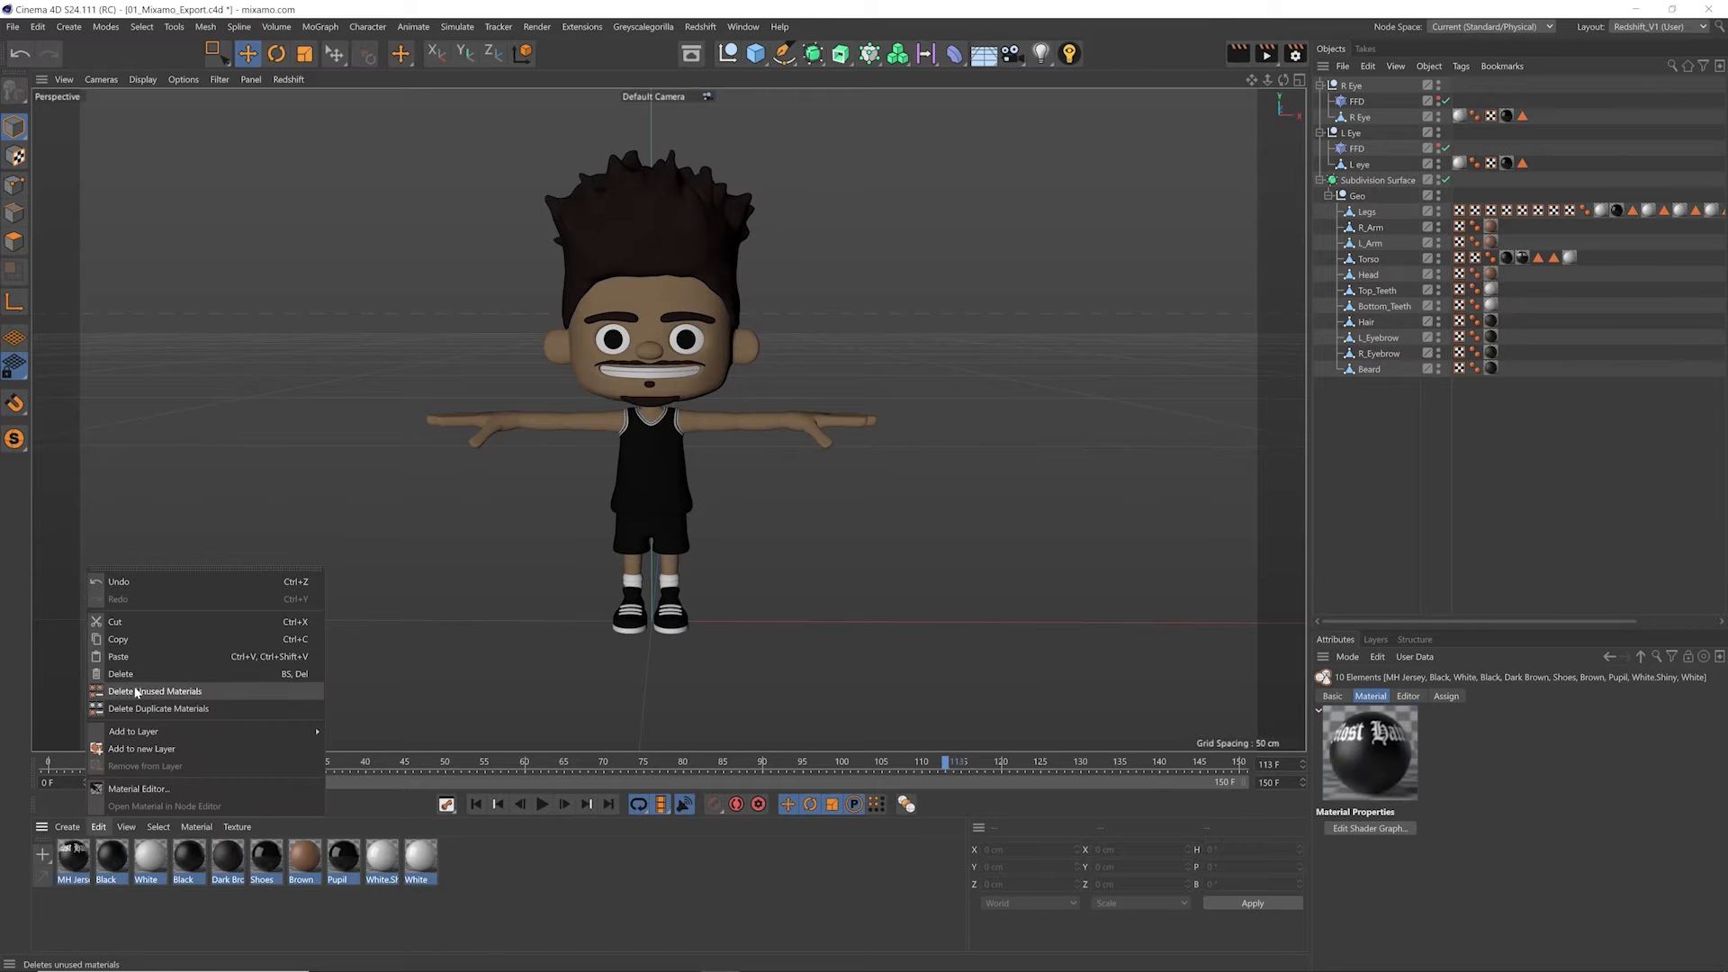
click(138, 640)
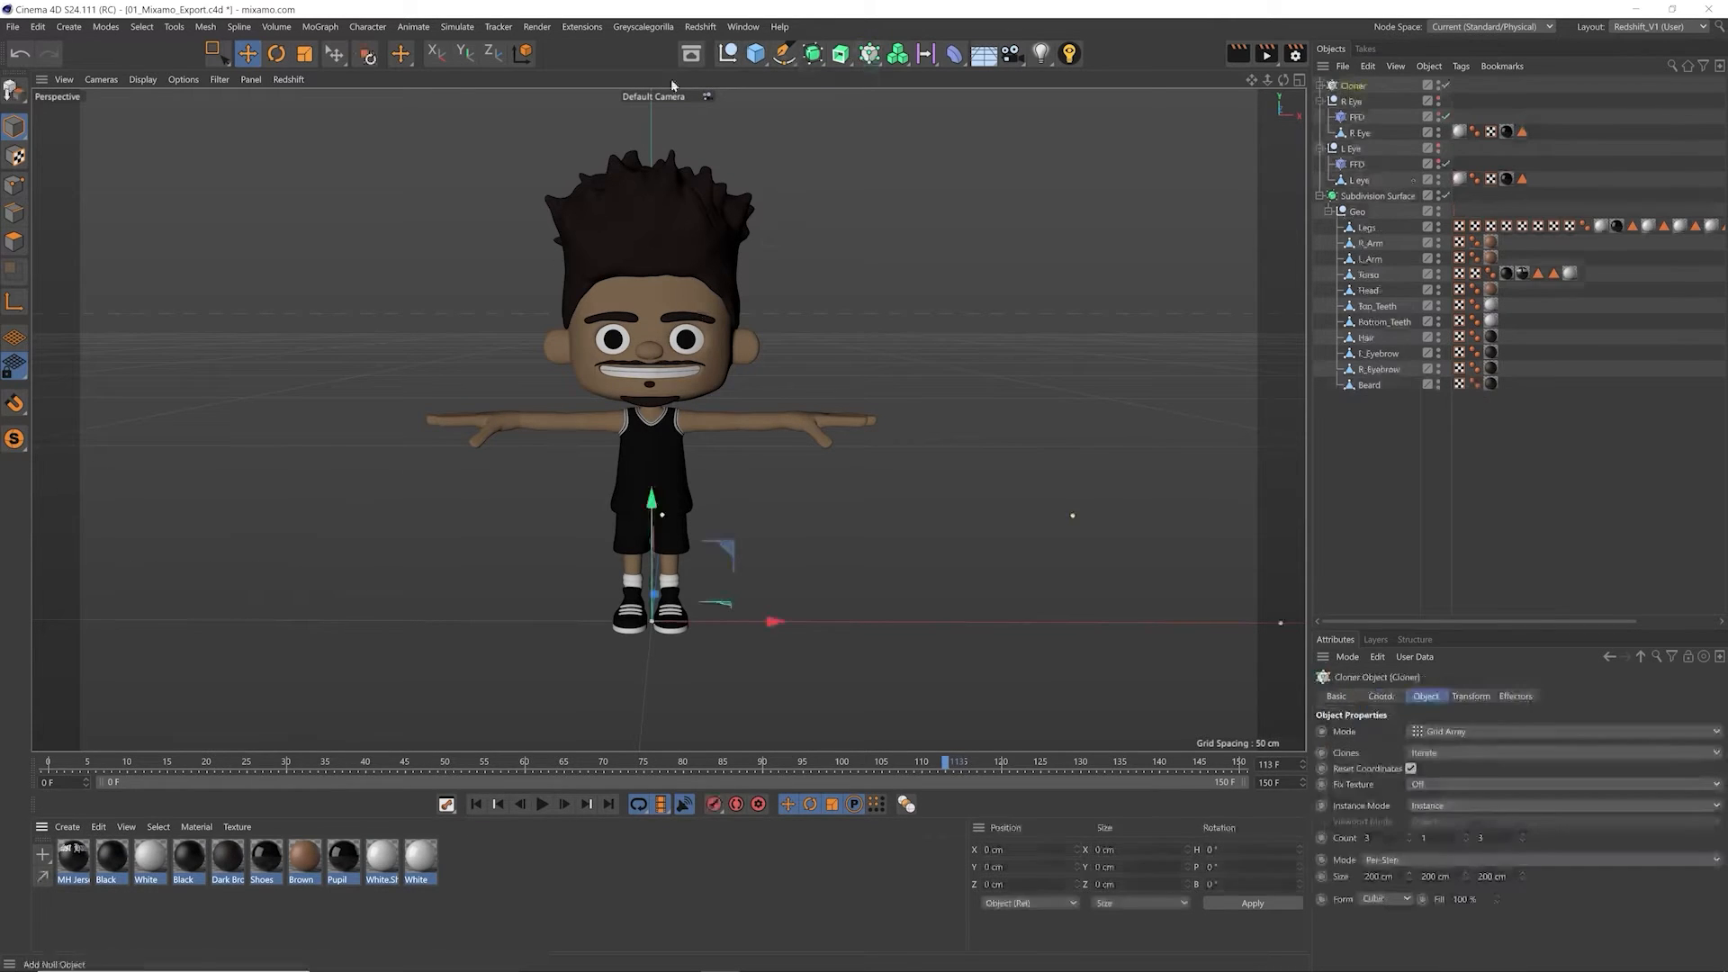
Step: Return to the T-Pose.fbx project and paste the copied materials into it
key(v)
mouse_move(662, 466)
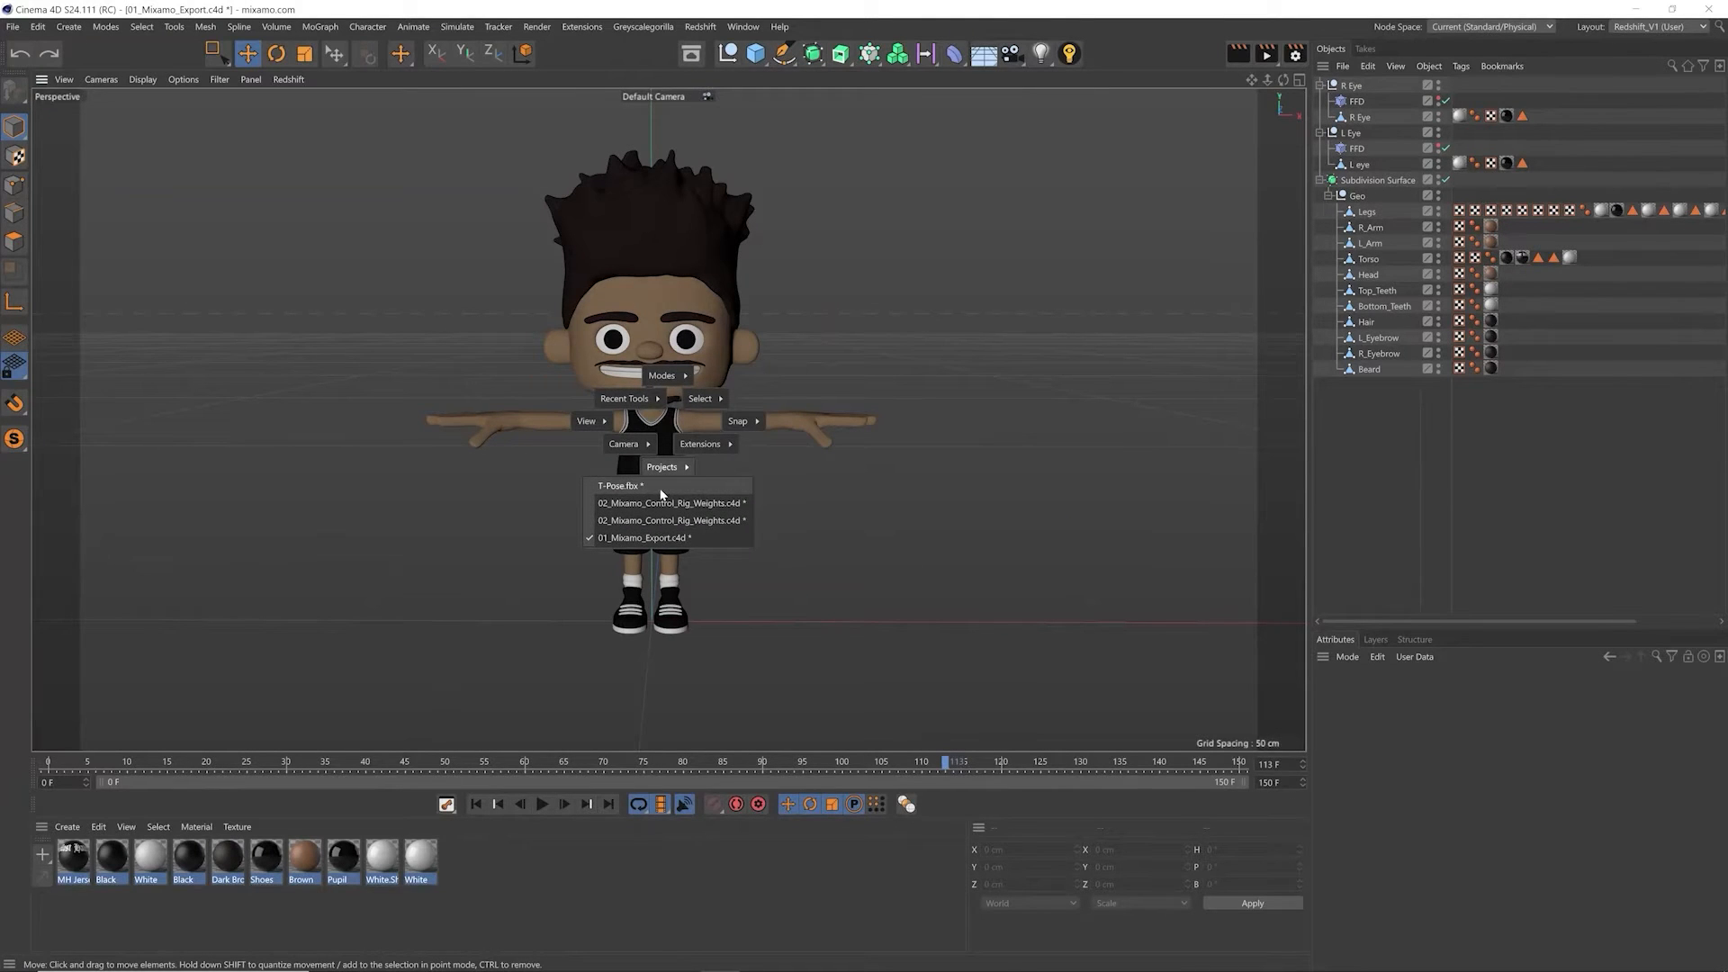
click(664, 489)
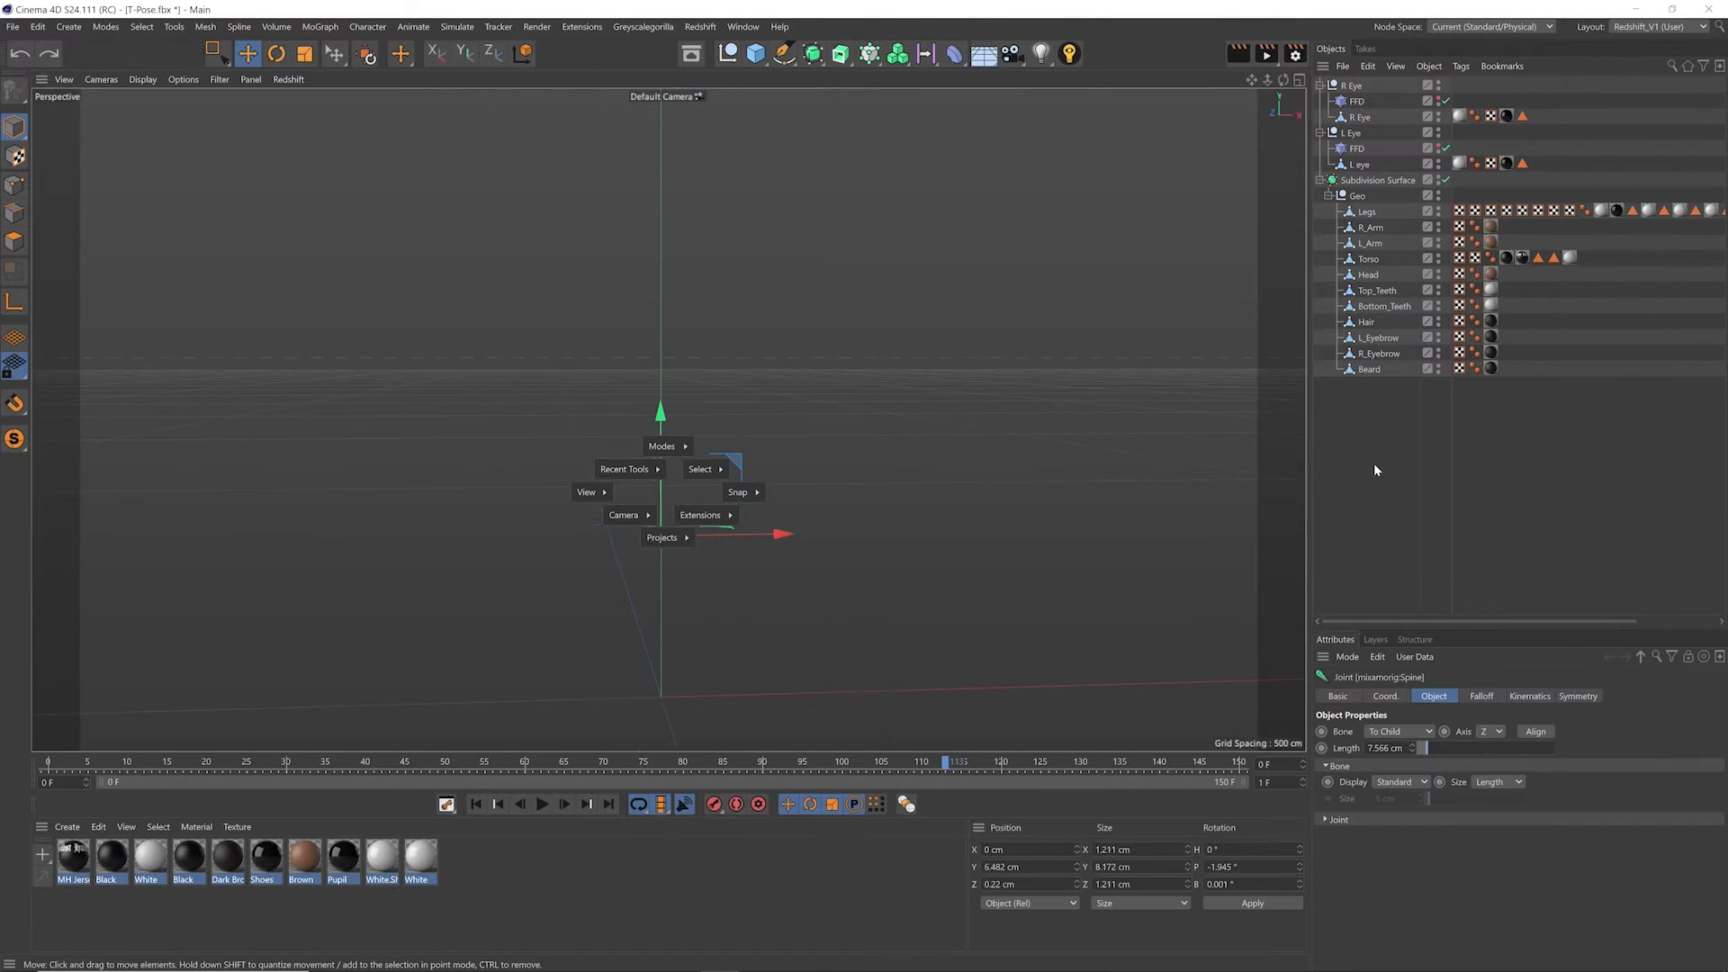
click(99, 826)
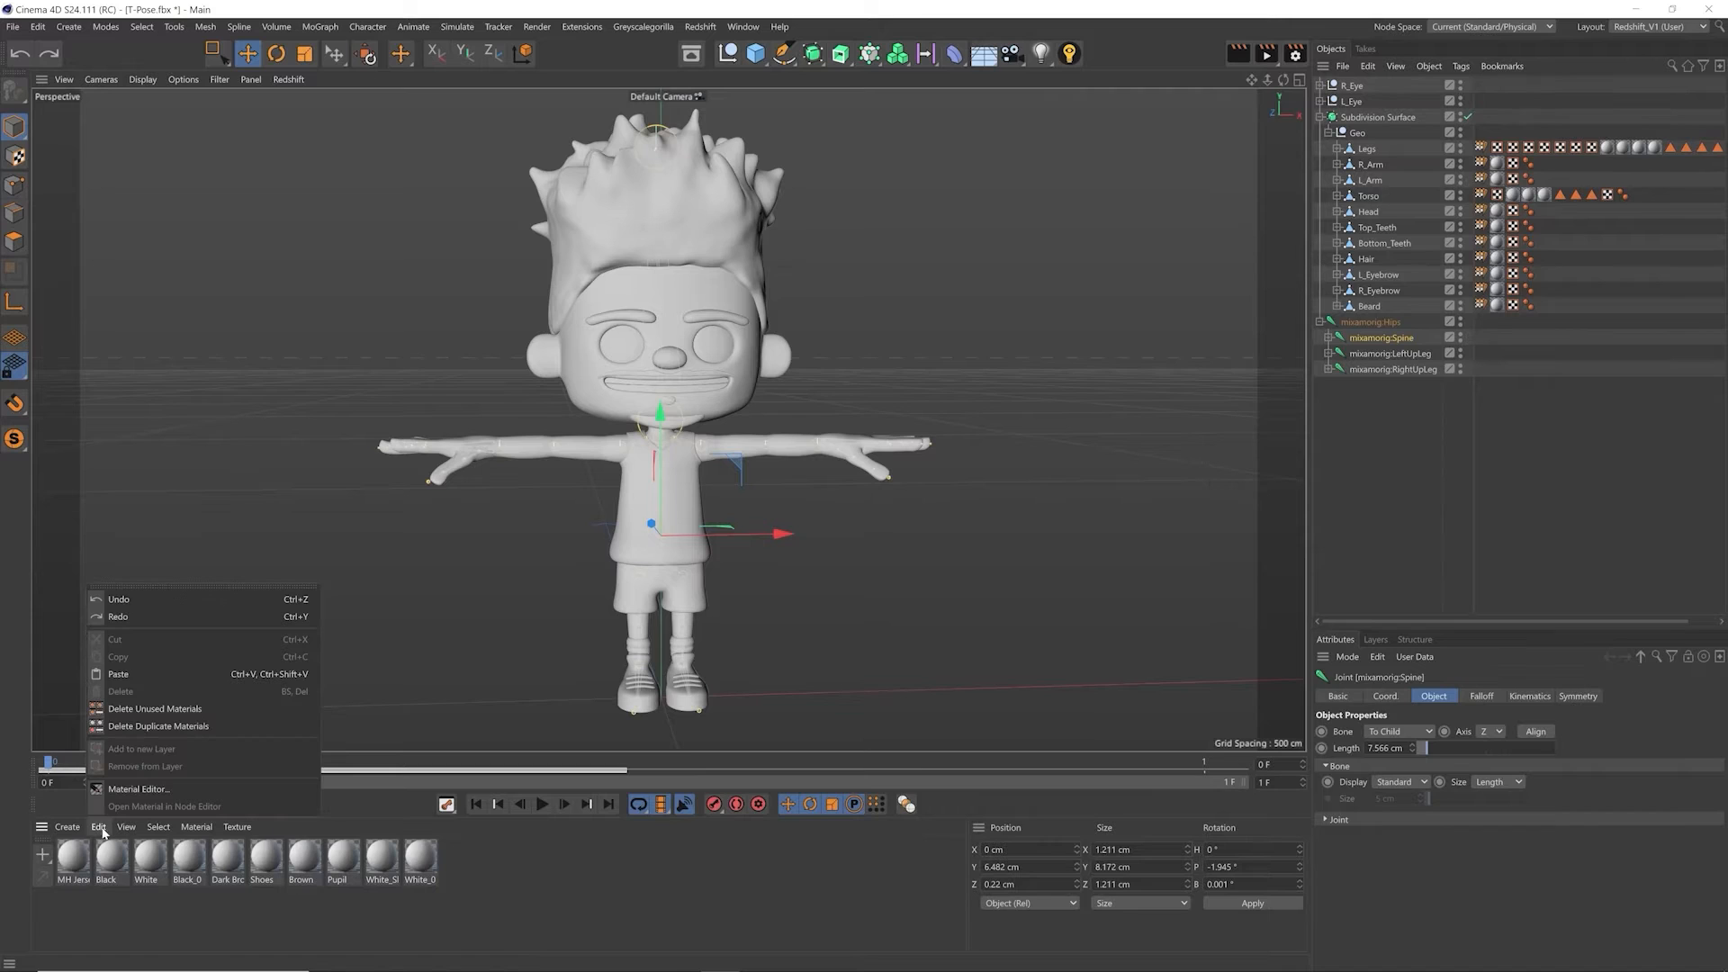
click(139, 708)
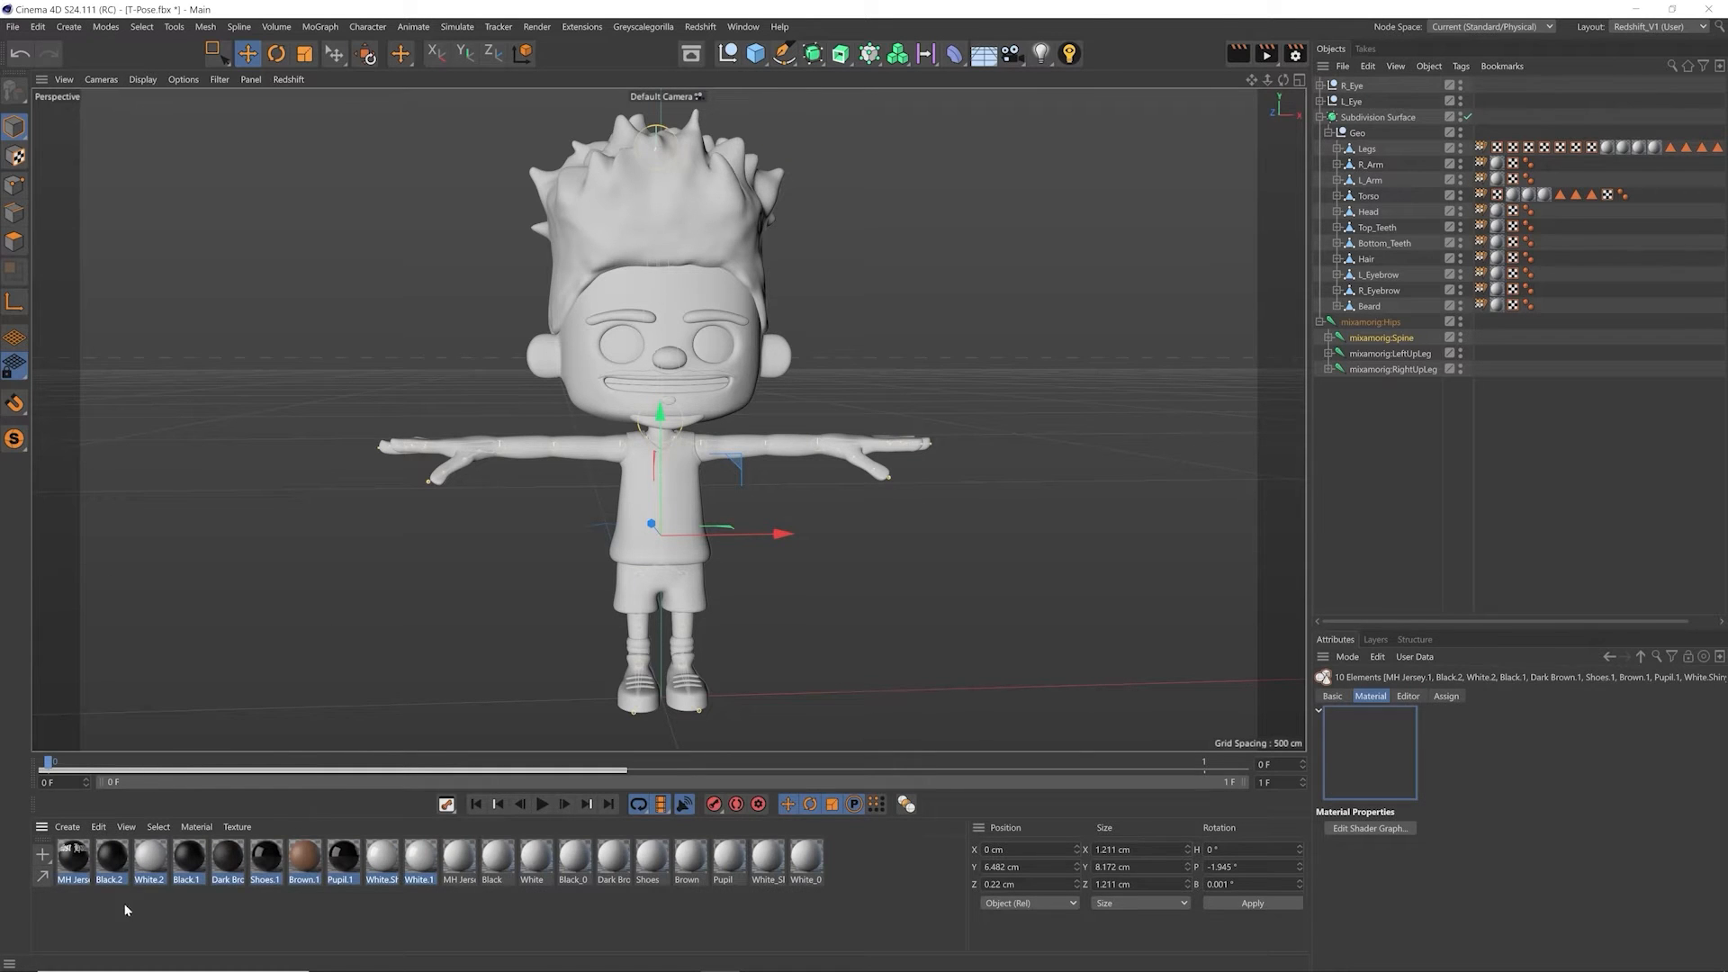
Step: Replace the imported White_0, shiny white, Pupil, Brown and Shoes materials with their pasted counterparts
click(438, 876)
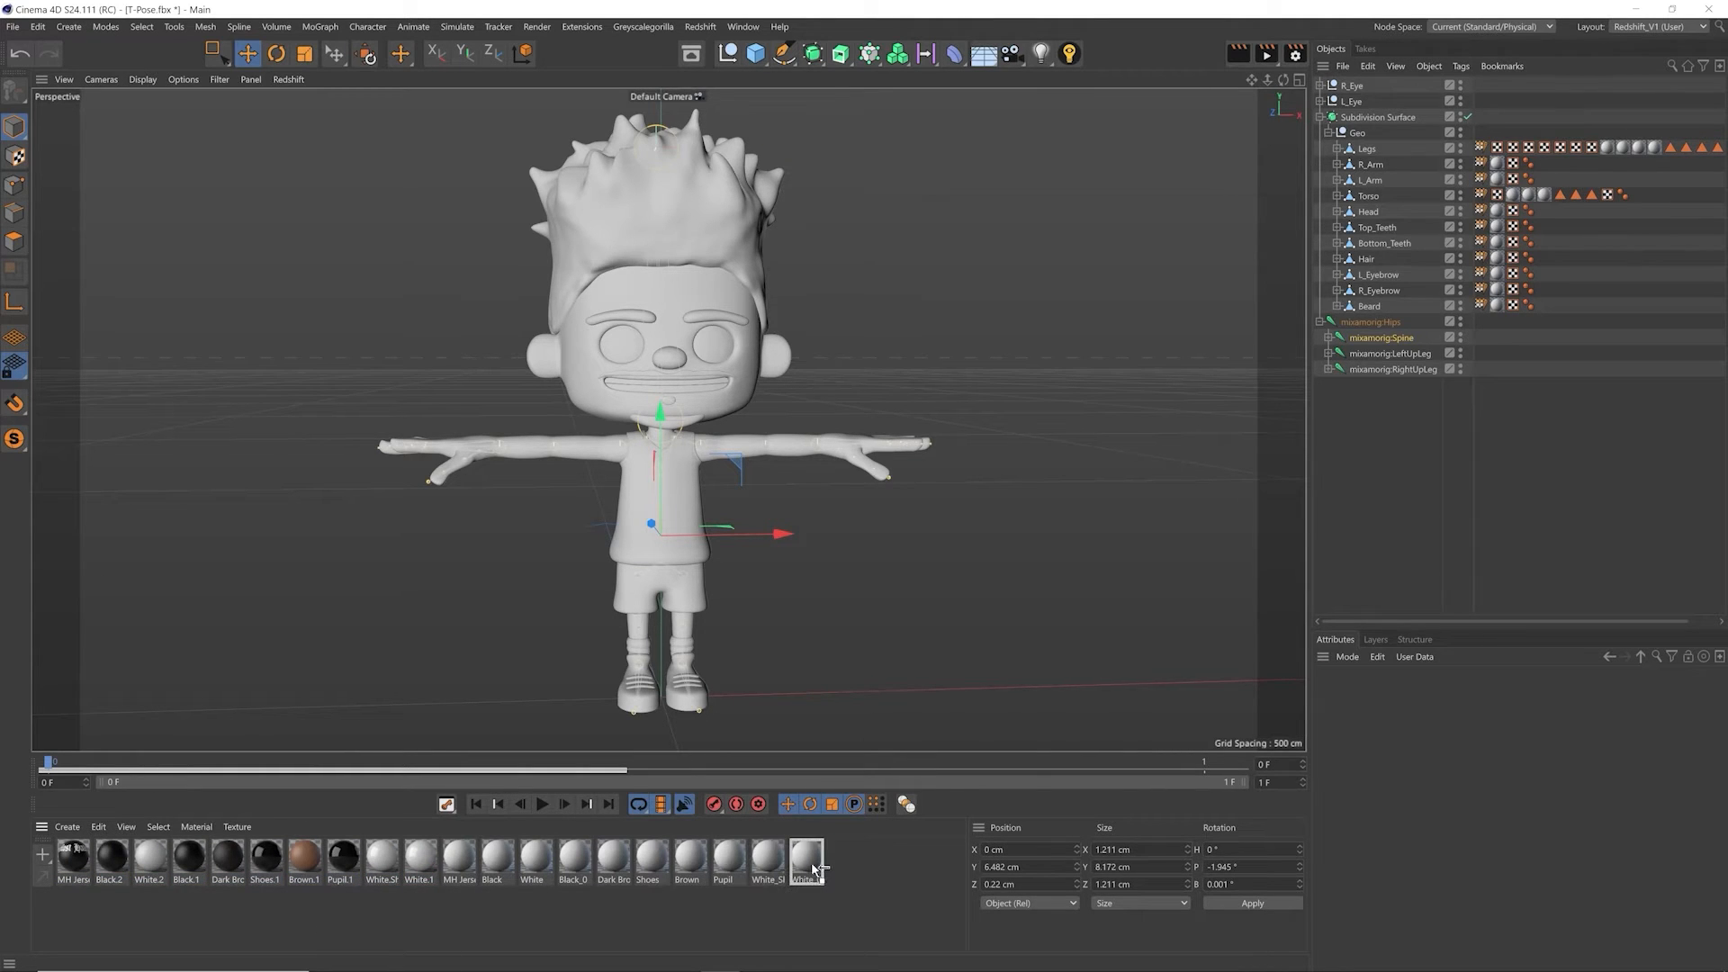
drag(813, 868, 810, 866)
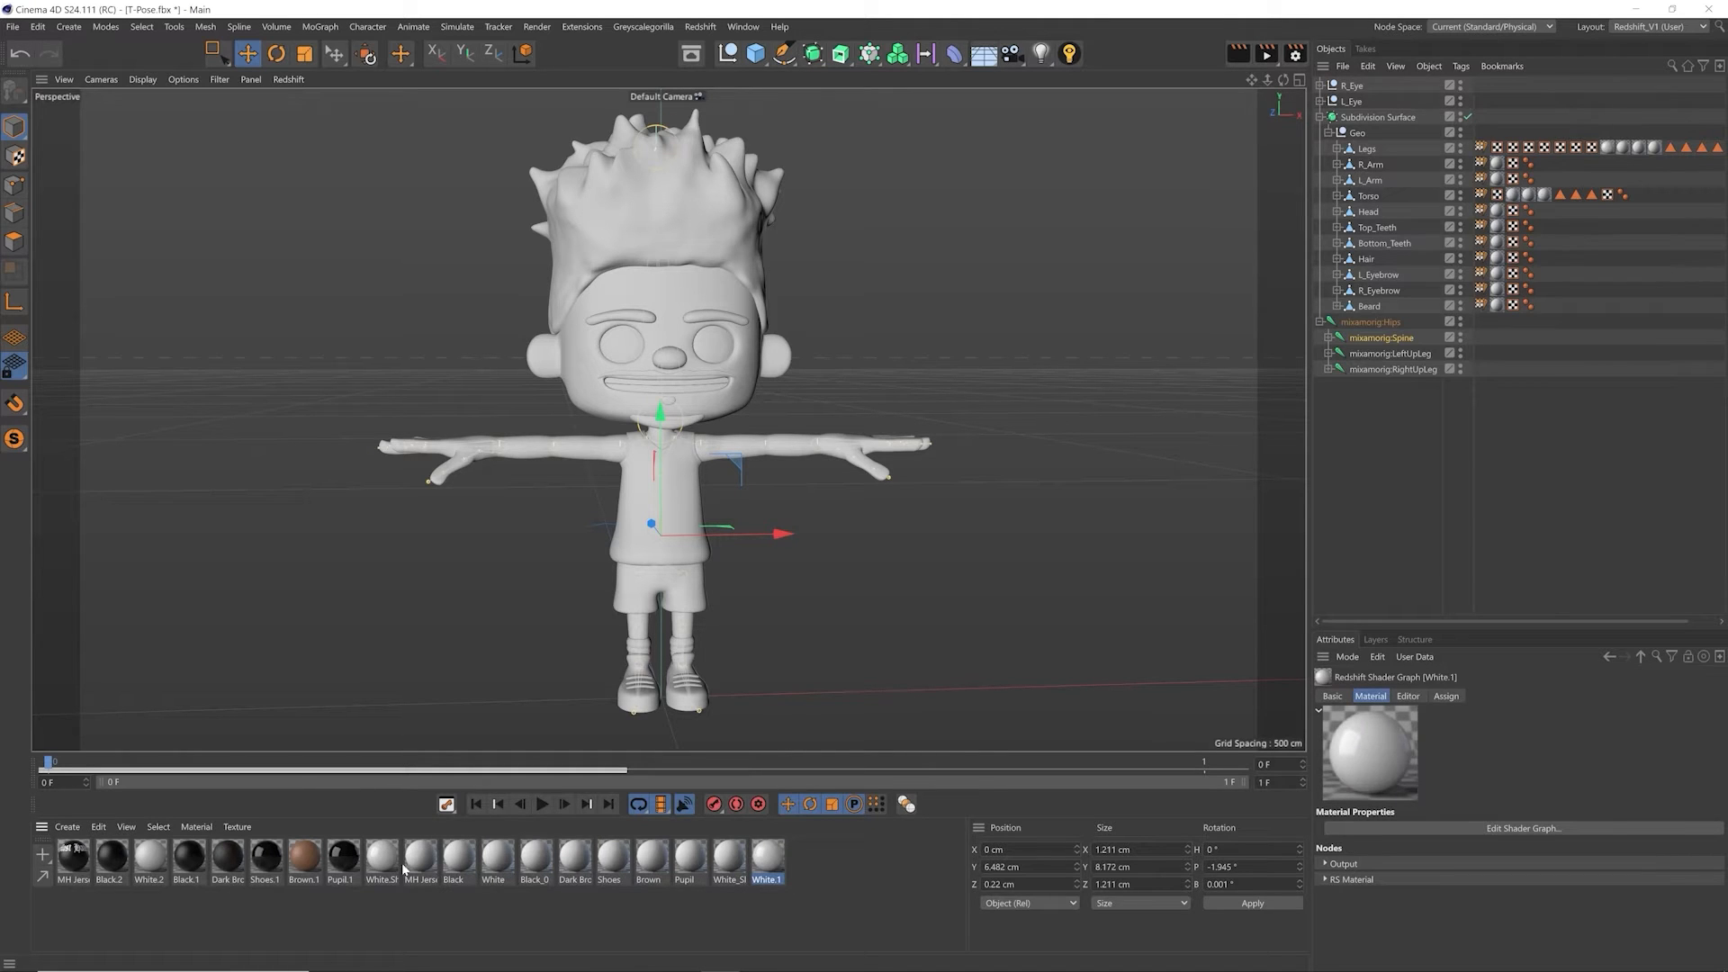
drag(688, 868, 711, 870)
alt+drag(370, 868, 652, 868)
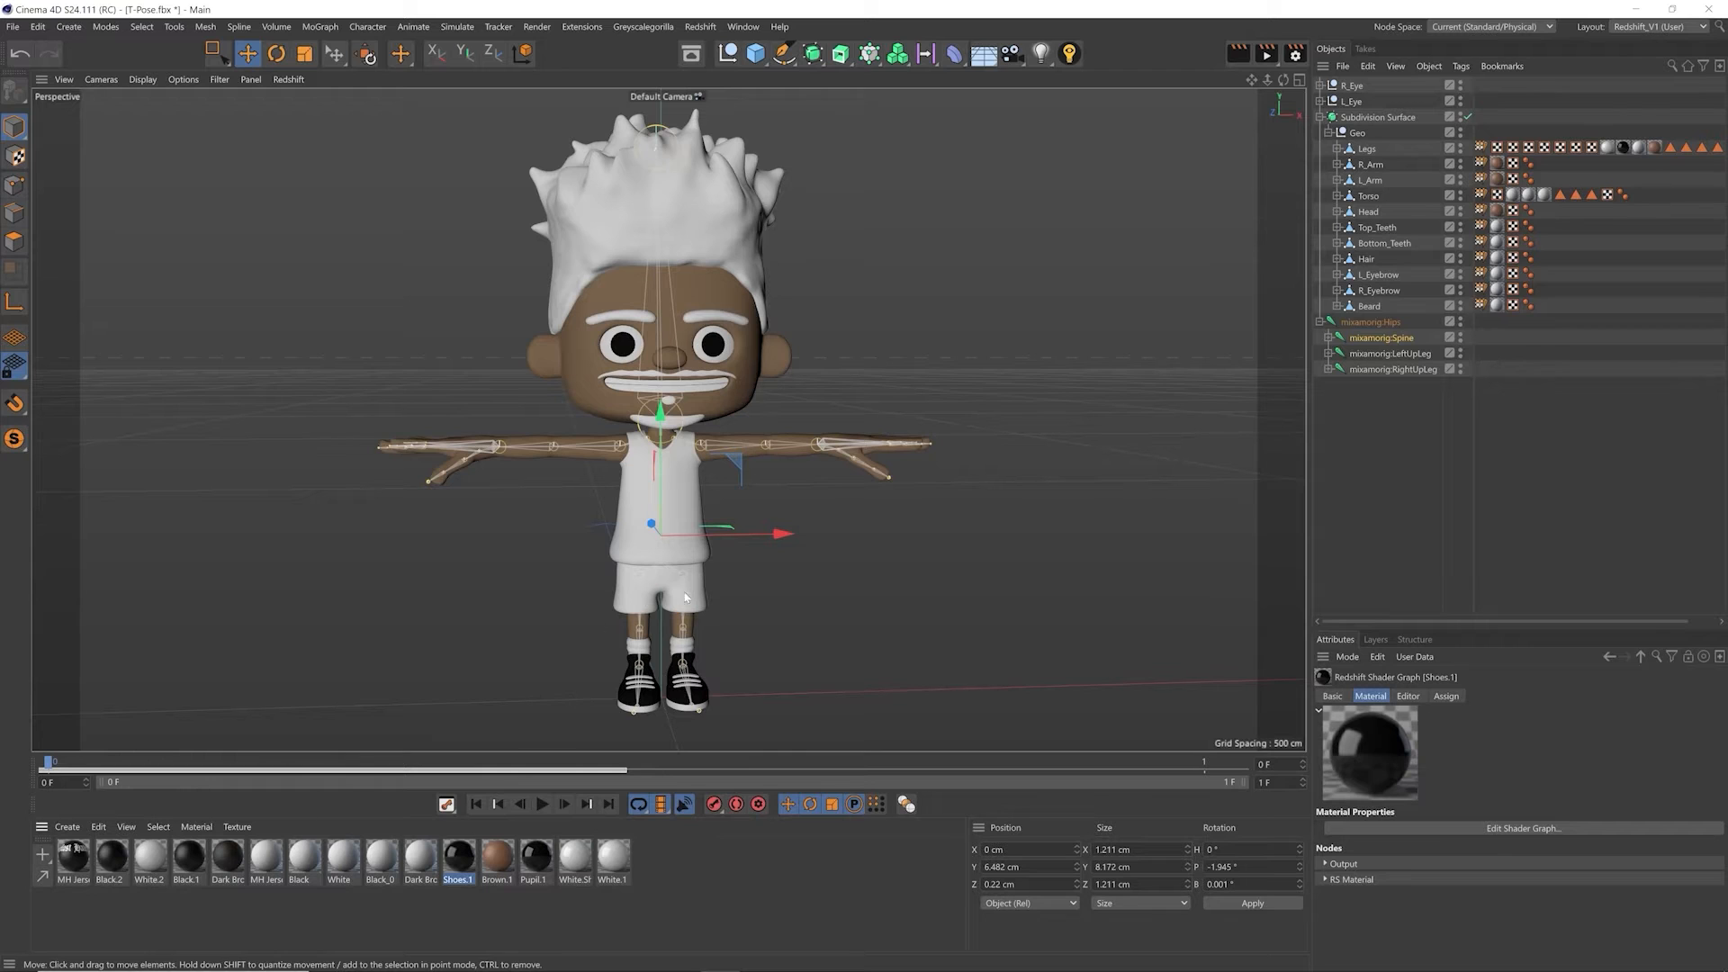
Step: Switch to the open 02_Mixamo_Control_Rig_Weights.c4d project
key(v)
mouse_move(608, 609)
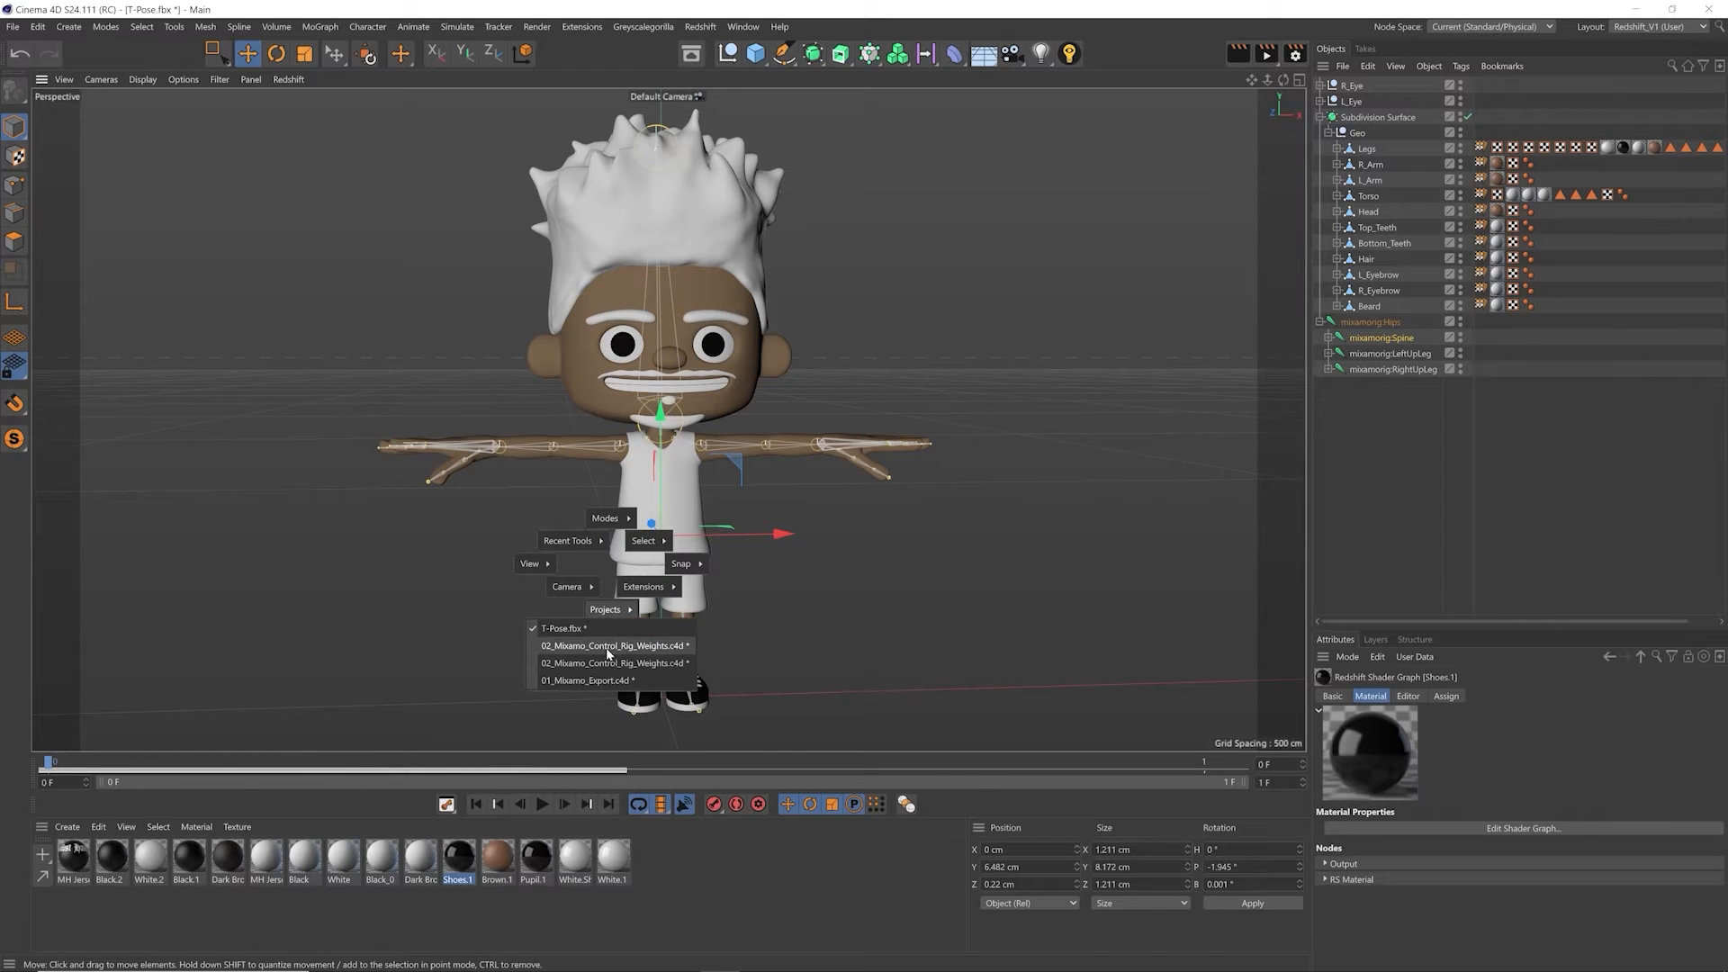
click(608, 648)
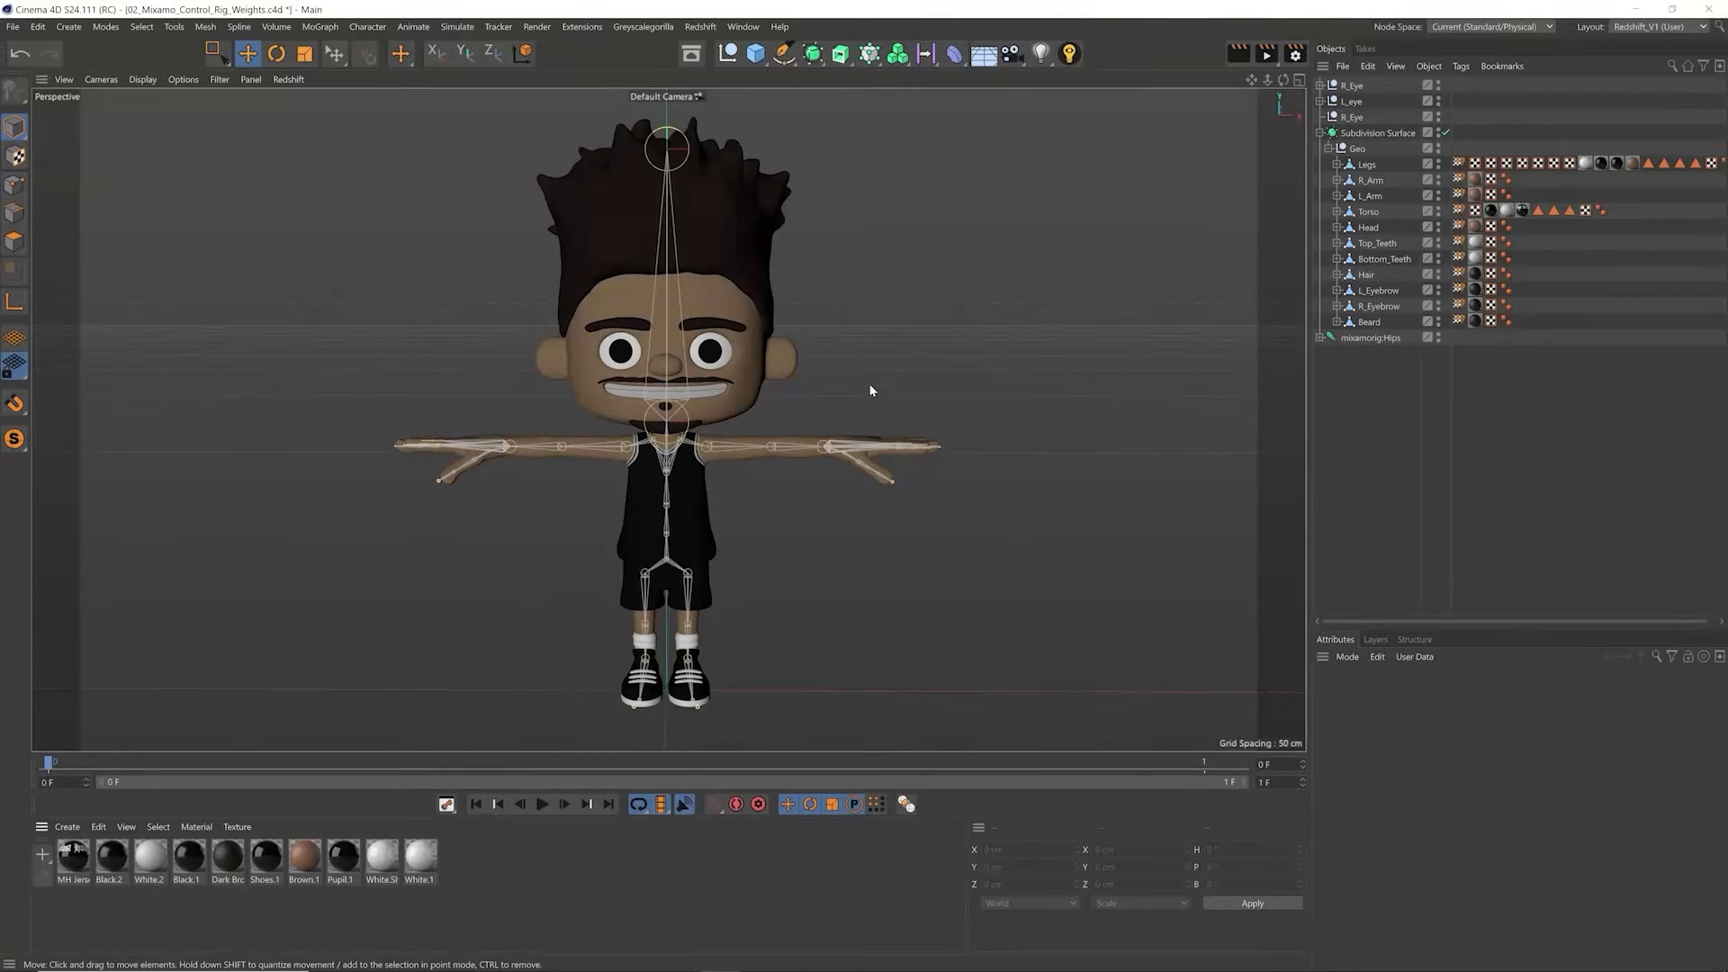
Step: Test-rotate the mixamorig:LeftArm joint and undo the rotation
click(723, 451)
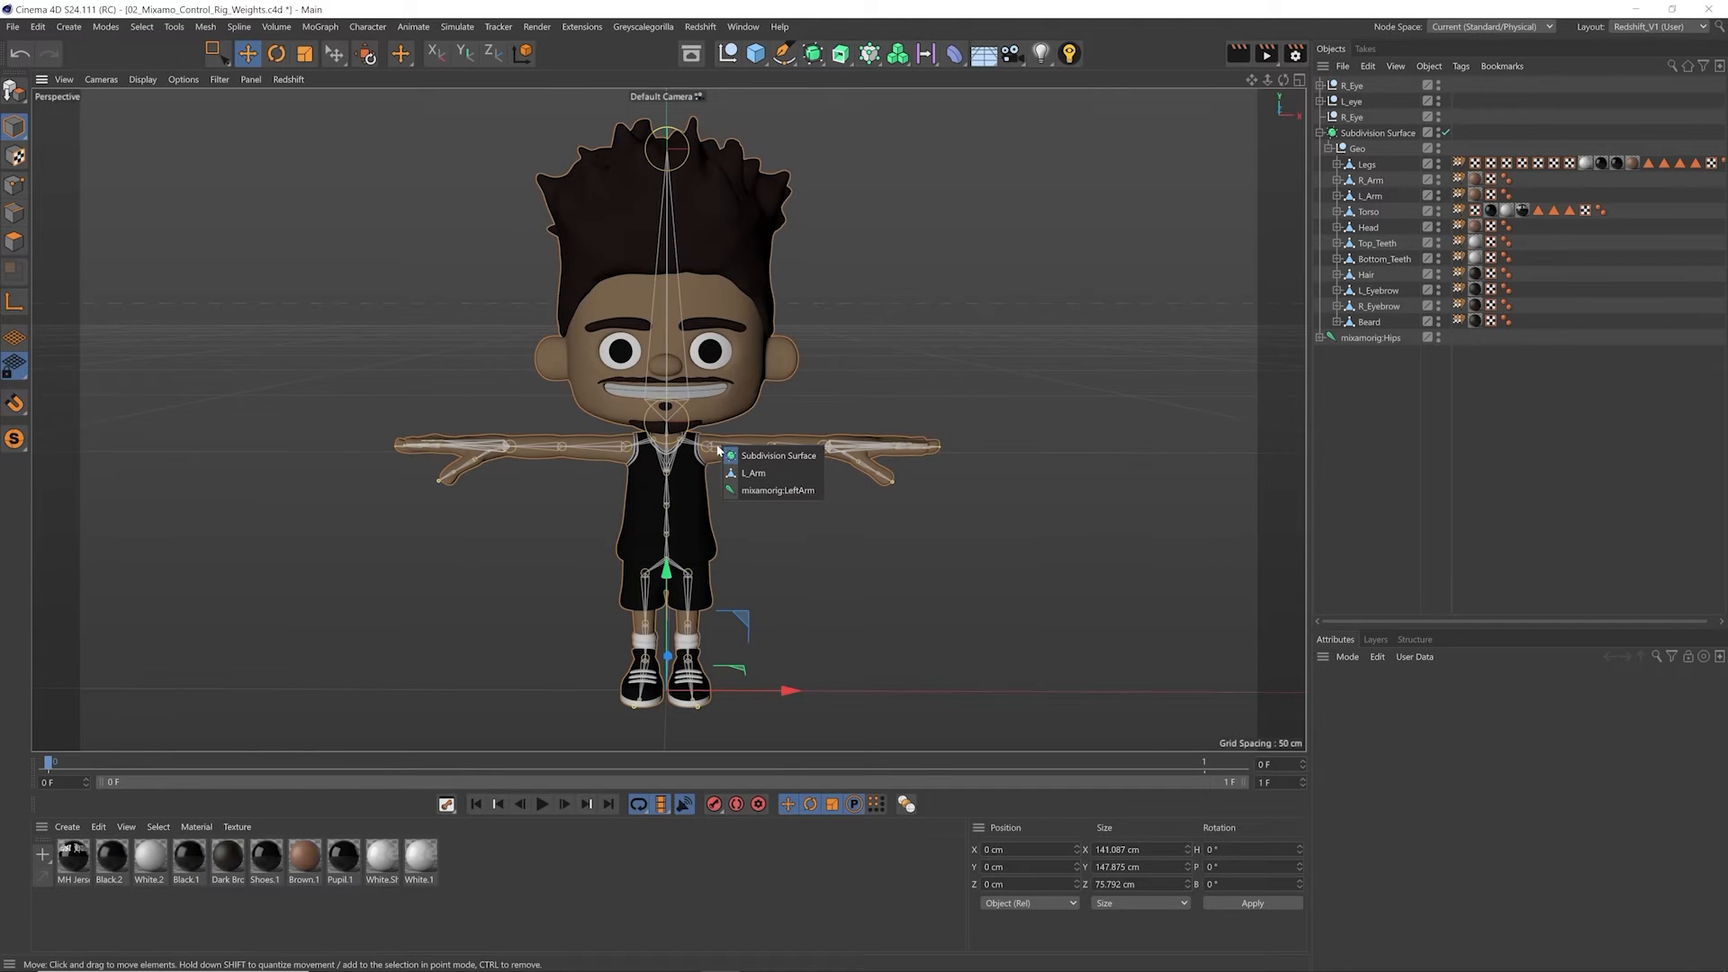
click(760, 492)
key(r)
mouse_move(855, 513)
mouse_down()
mouse_move(879, 529)
mouse_move(874, 487)
mouse_move(849, 529)
mouse_up()
key(ctrl+z)
Step: Examine the placement of the arm, hand and finger joints inside the mesh from several angles
alt+right_drag(880, 454, 875, 515)
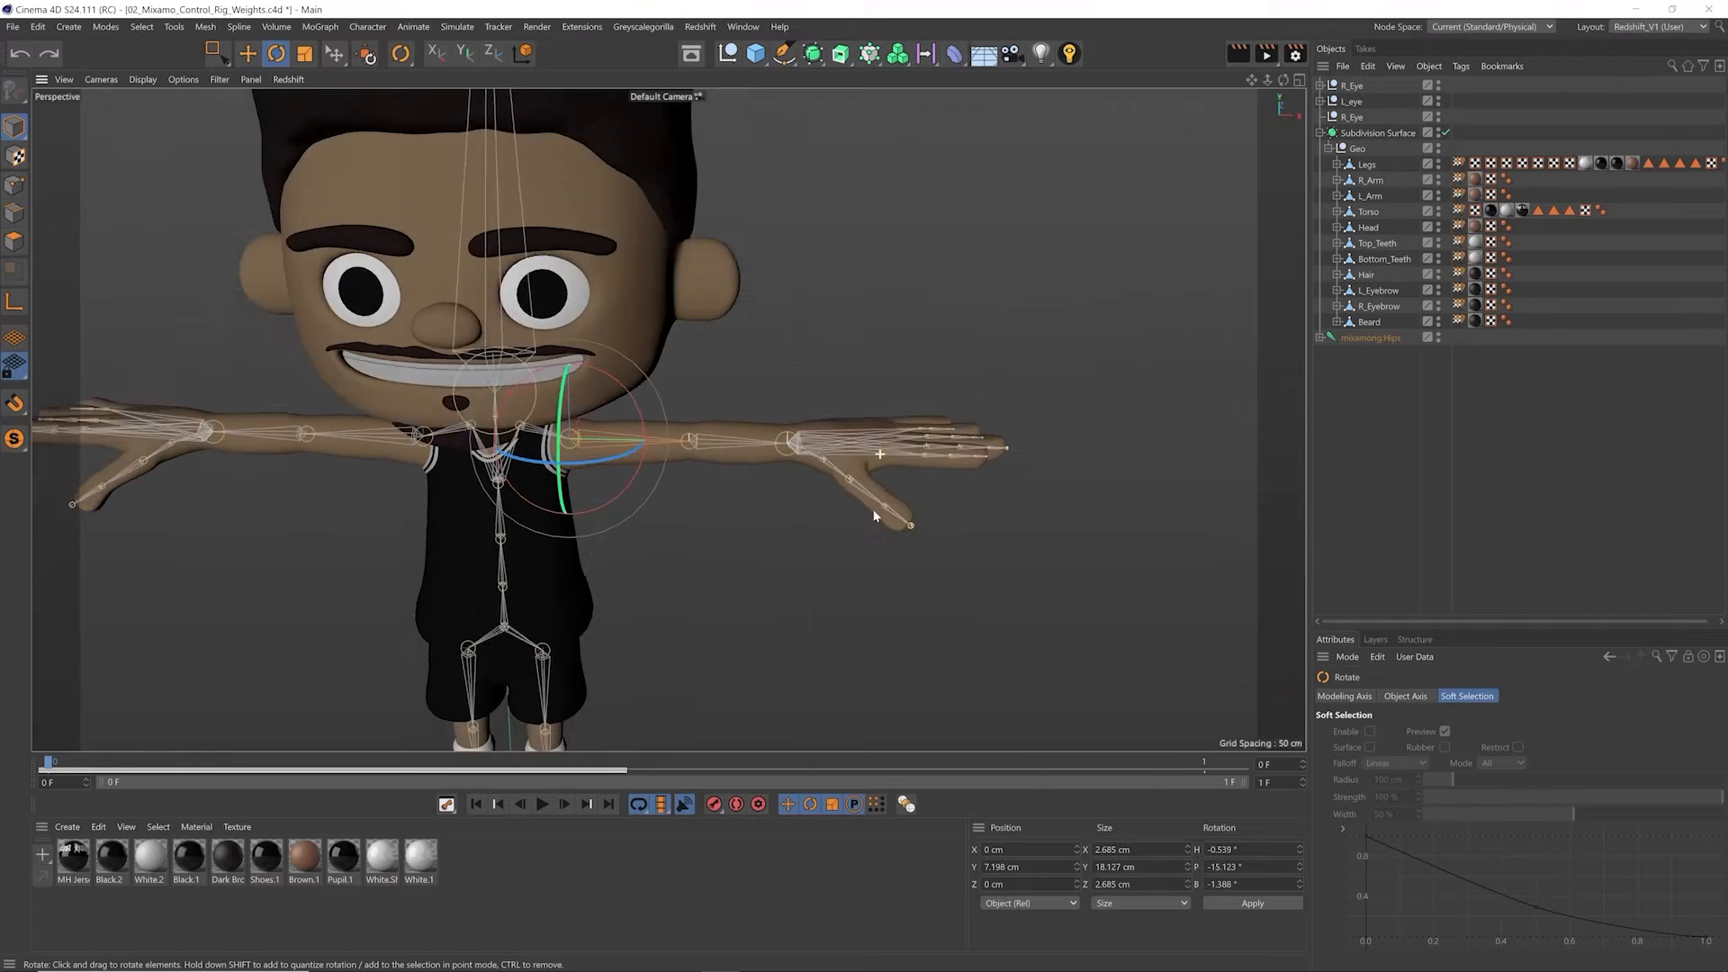
alt+drag(874, 515, 870, 554)
alt+middle_drag(832, 477, 754, 467)
alt+drag(754, 467, 868, 478)
scroll(867, 478, up, 5)
alt+middle_drag(864, 478, 756, 475)
alt+drag(756, 474, 700, 462)
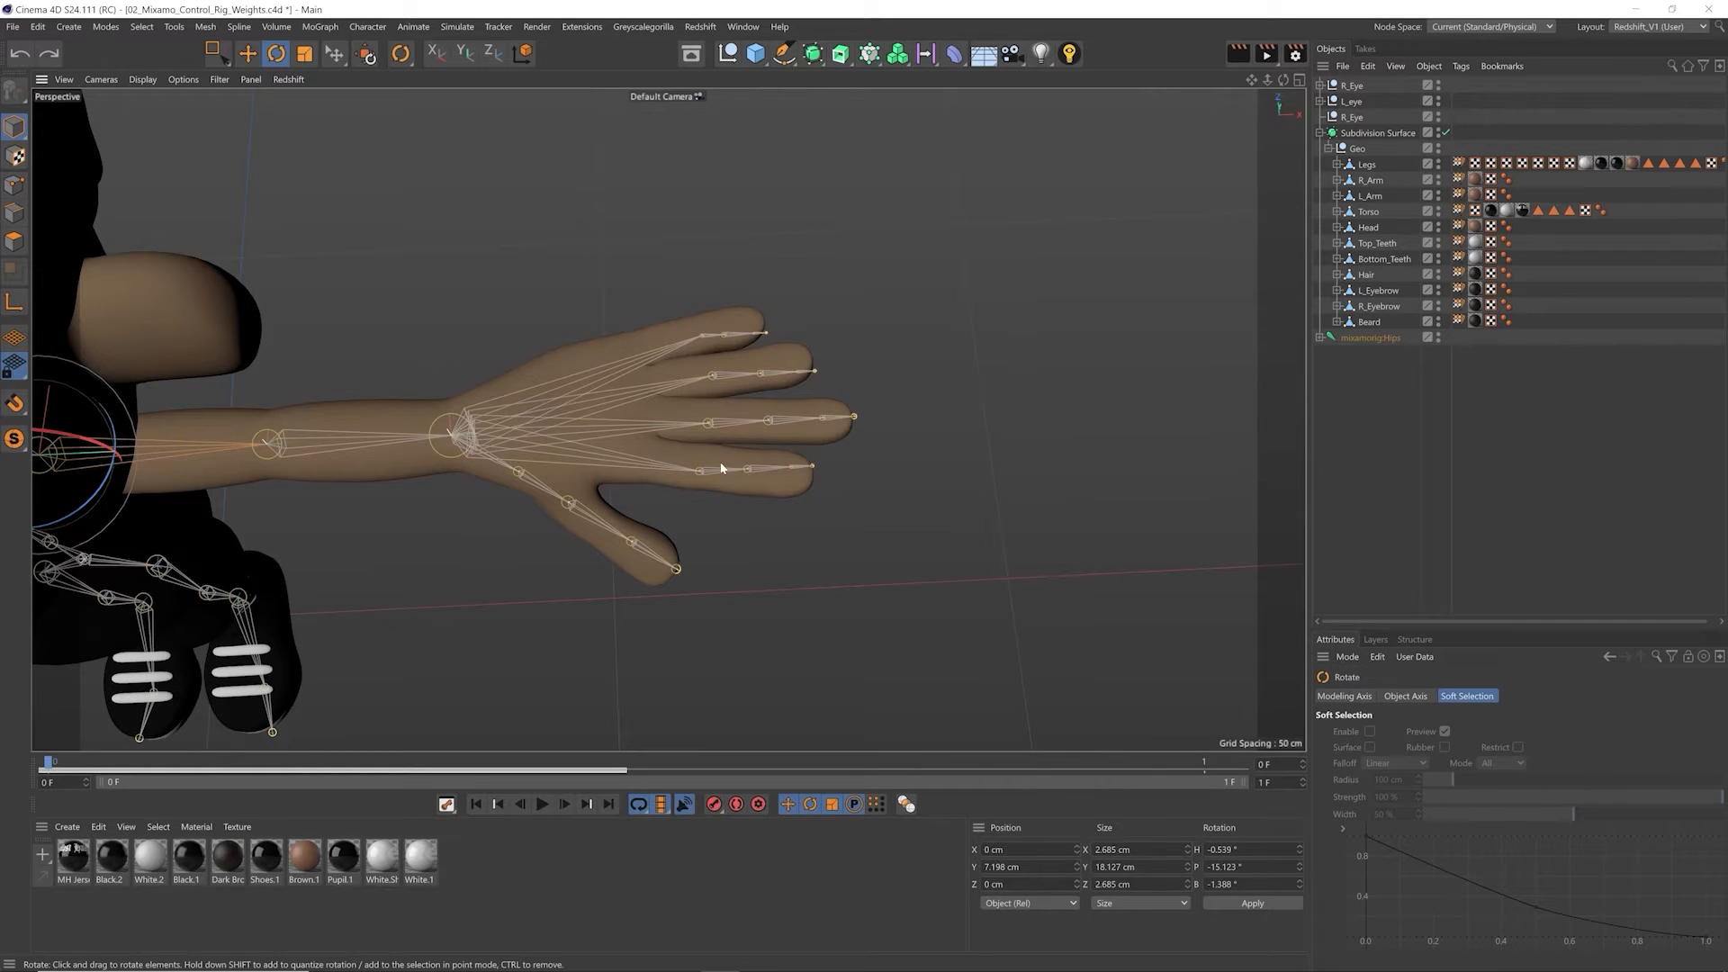
alt+middle_drag(560, 491, 714, 447)
alt+drag(713, 447, 725, 390)
alt+middle_drag(547, 423, 943, 402)
alt+middle_drag(671, 407, 957, 397)
alt+drag(560, 346, 667, 417)
alt+middle_drag(1017, 418, 656, 313)
alt+right_drag(656, 313, 586, 468)
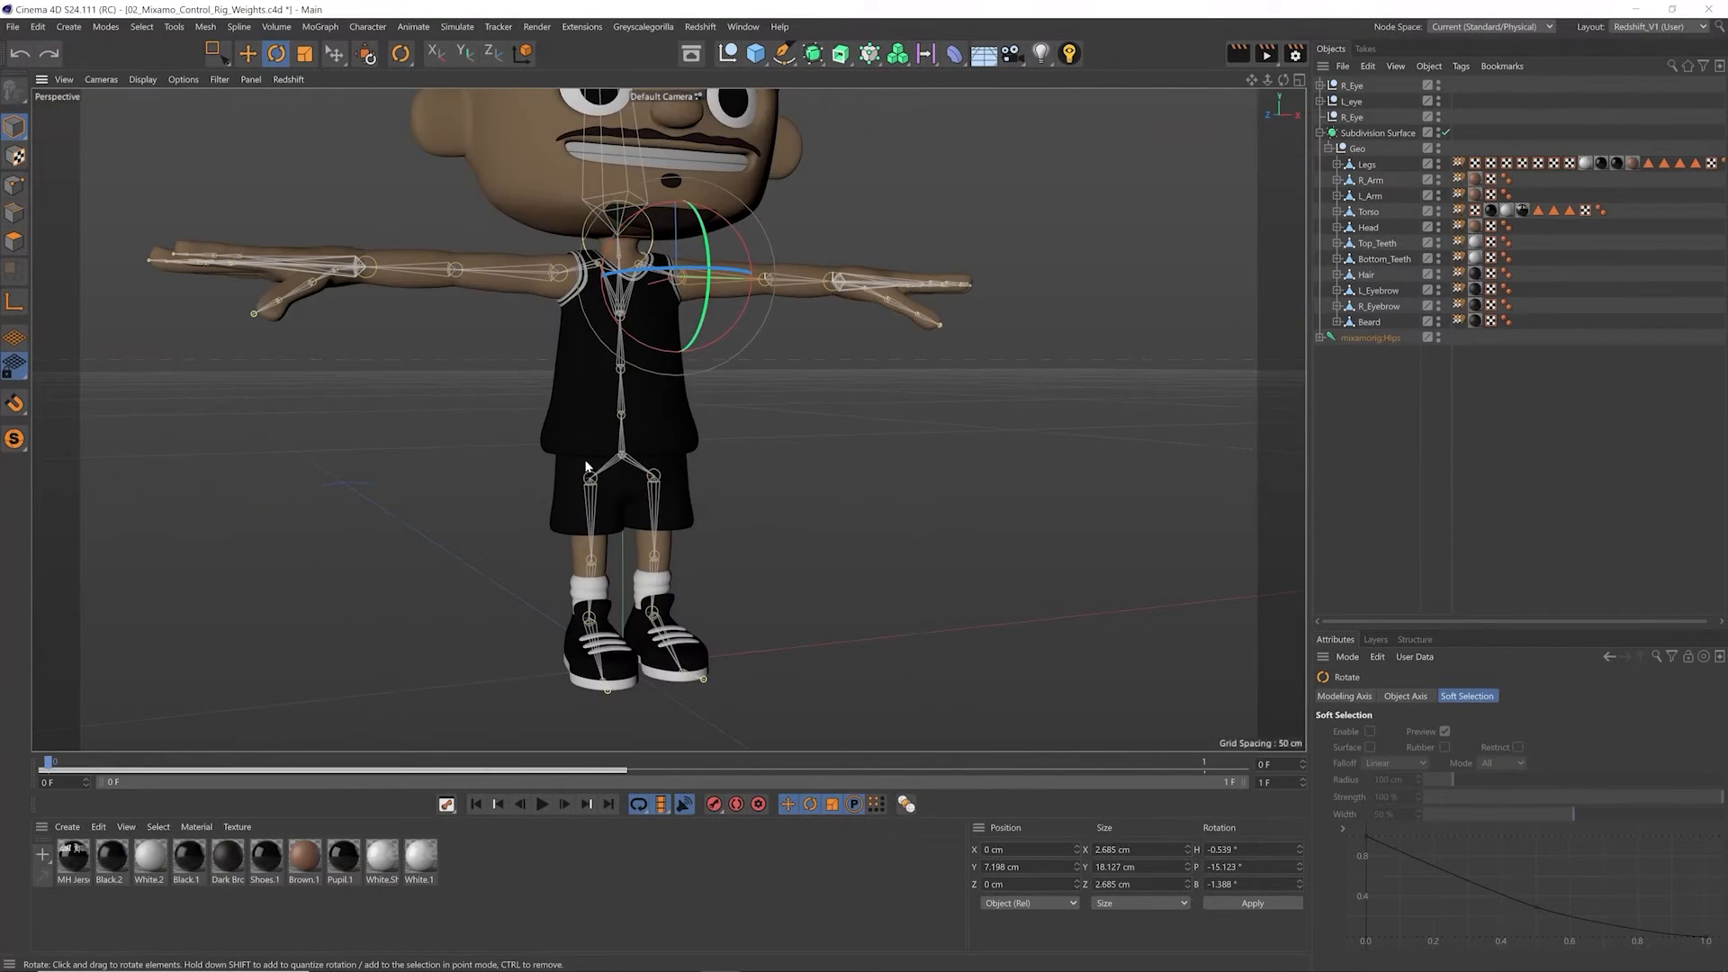
Step: Test-rotate the mixamorig:Hips joint at the pelvis and undo the rotation
click(622, 441)
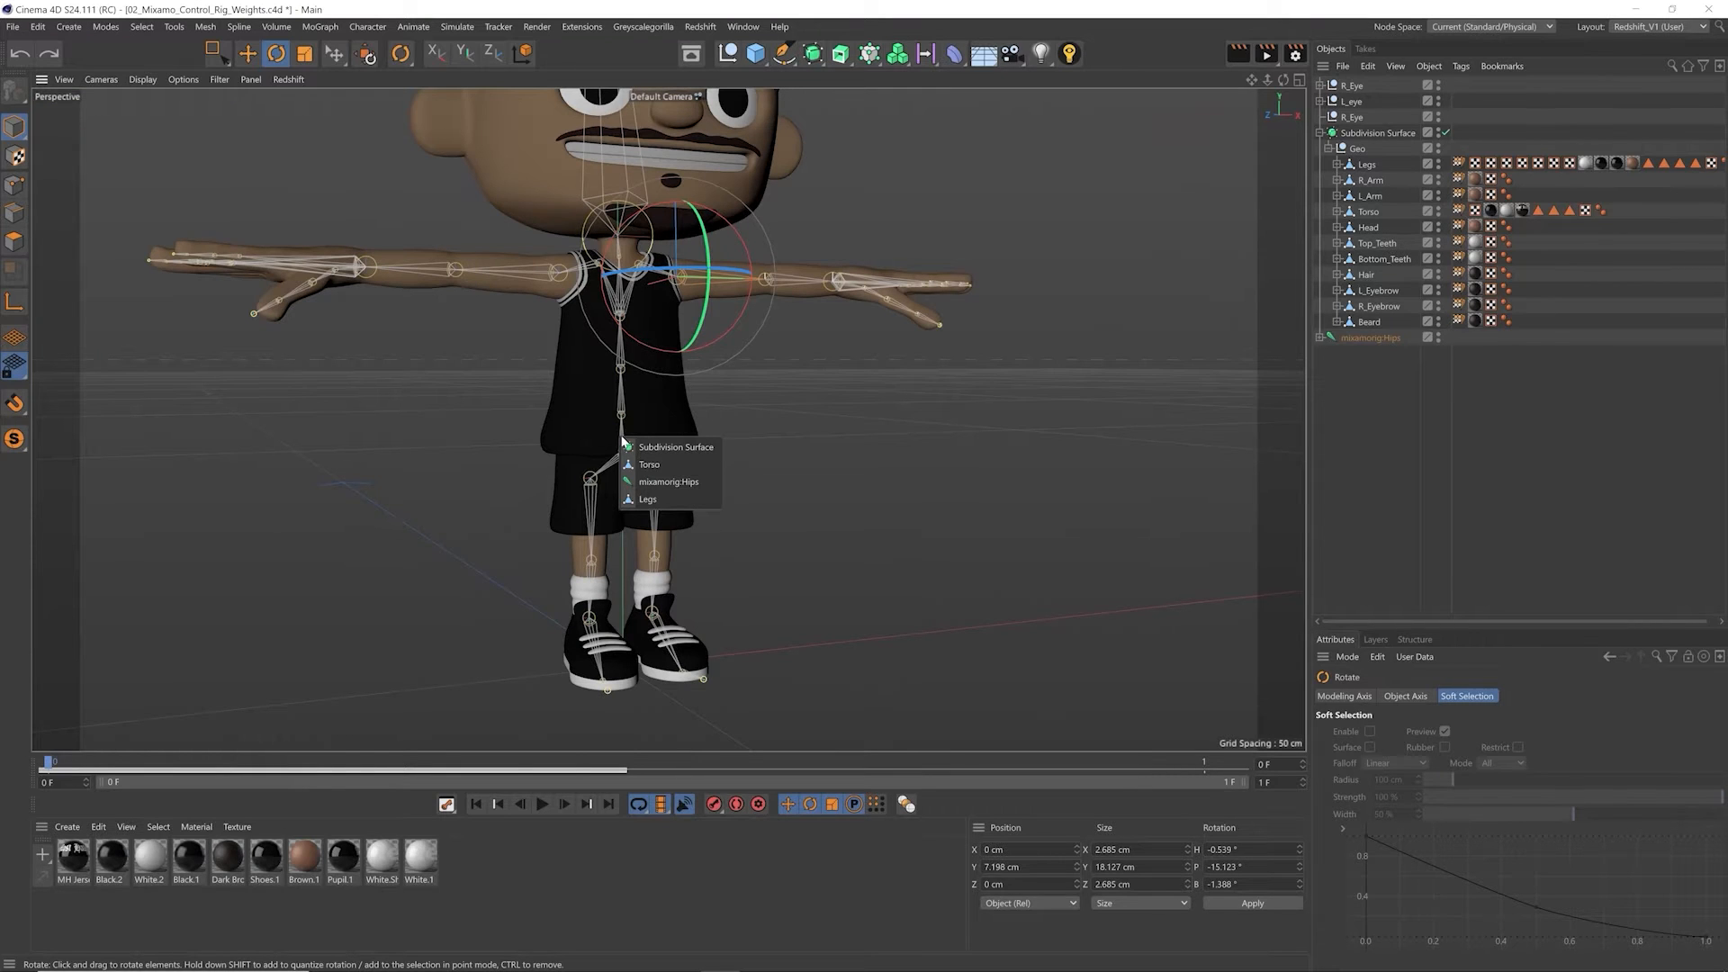
click(668, 482)
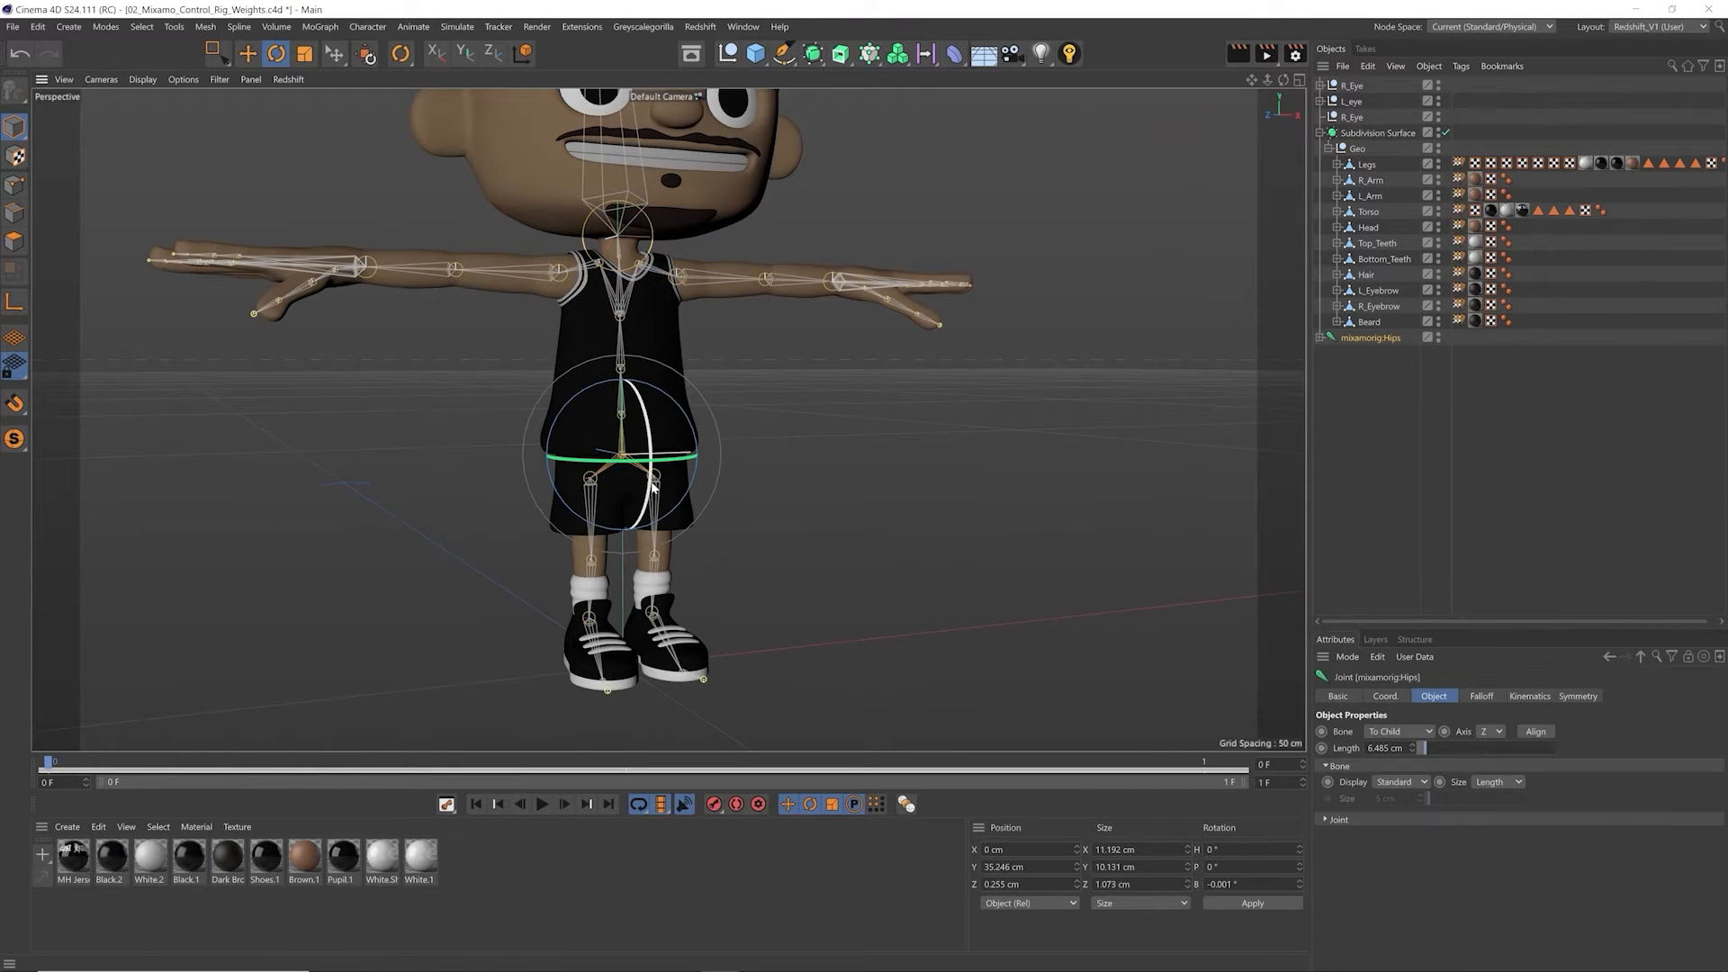
drag(656, 461, 610, 464)
key(ctrl+z)
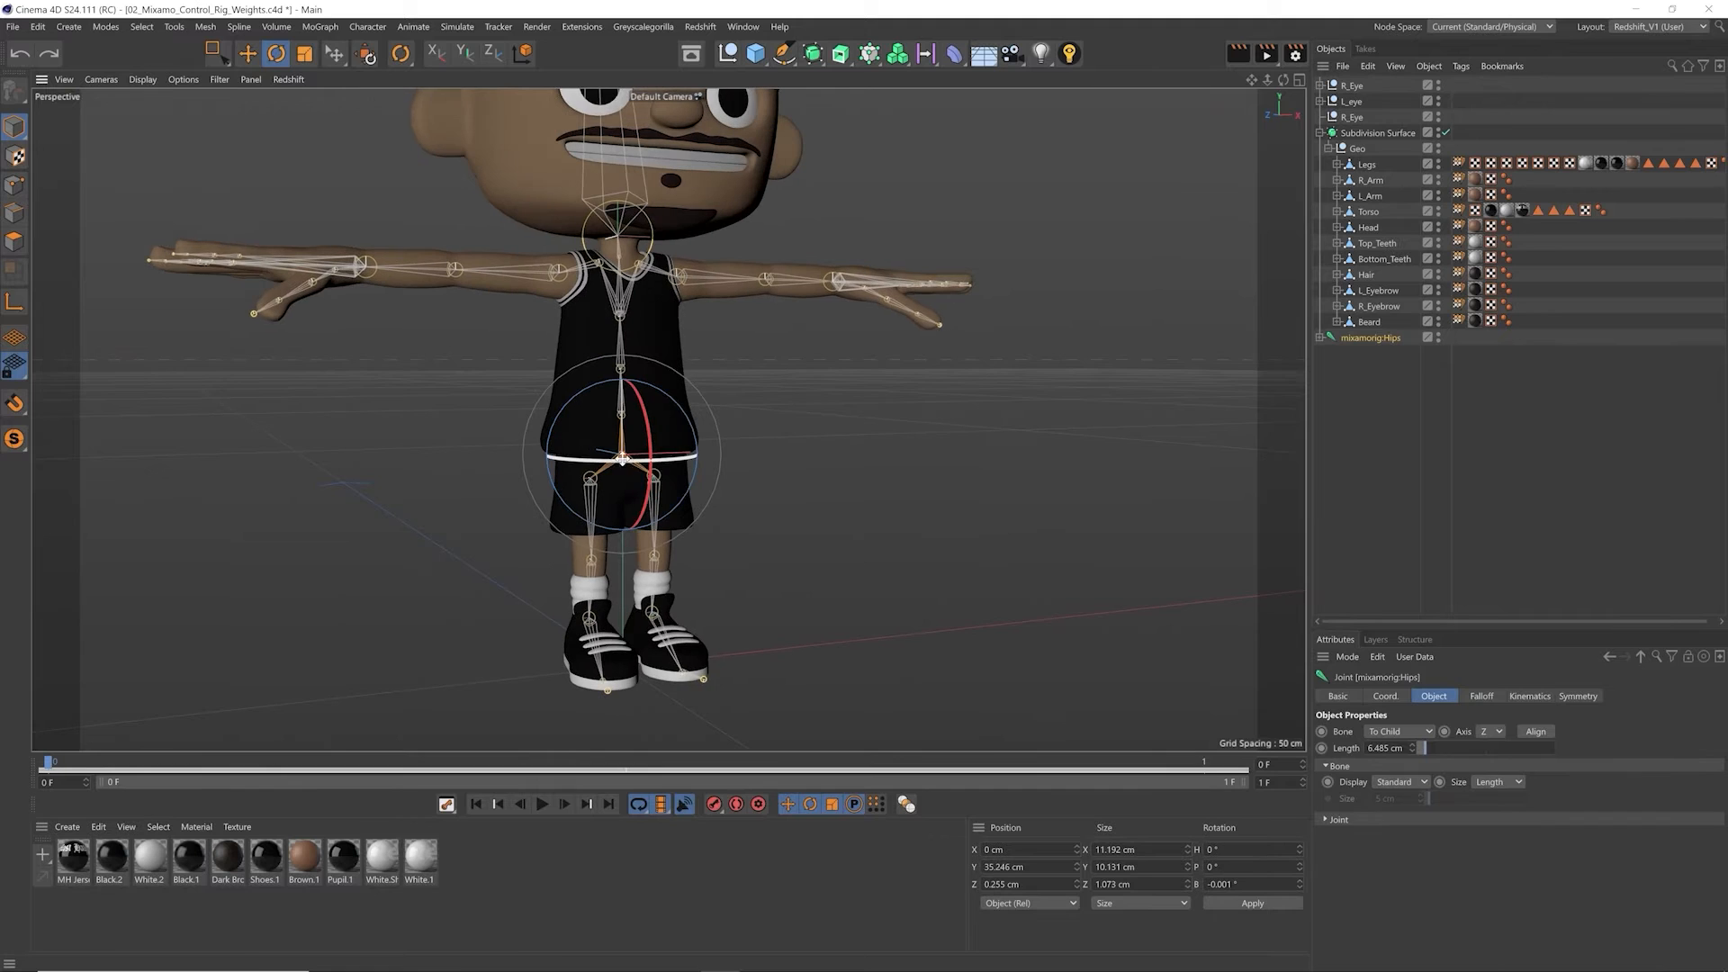
Step: Test-rotate the mixamorig:Spine joint in different directions and undo each rotation
click(621, 405)
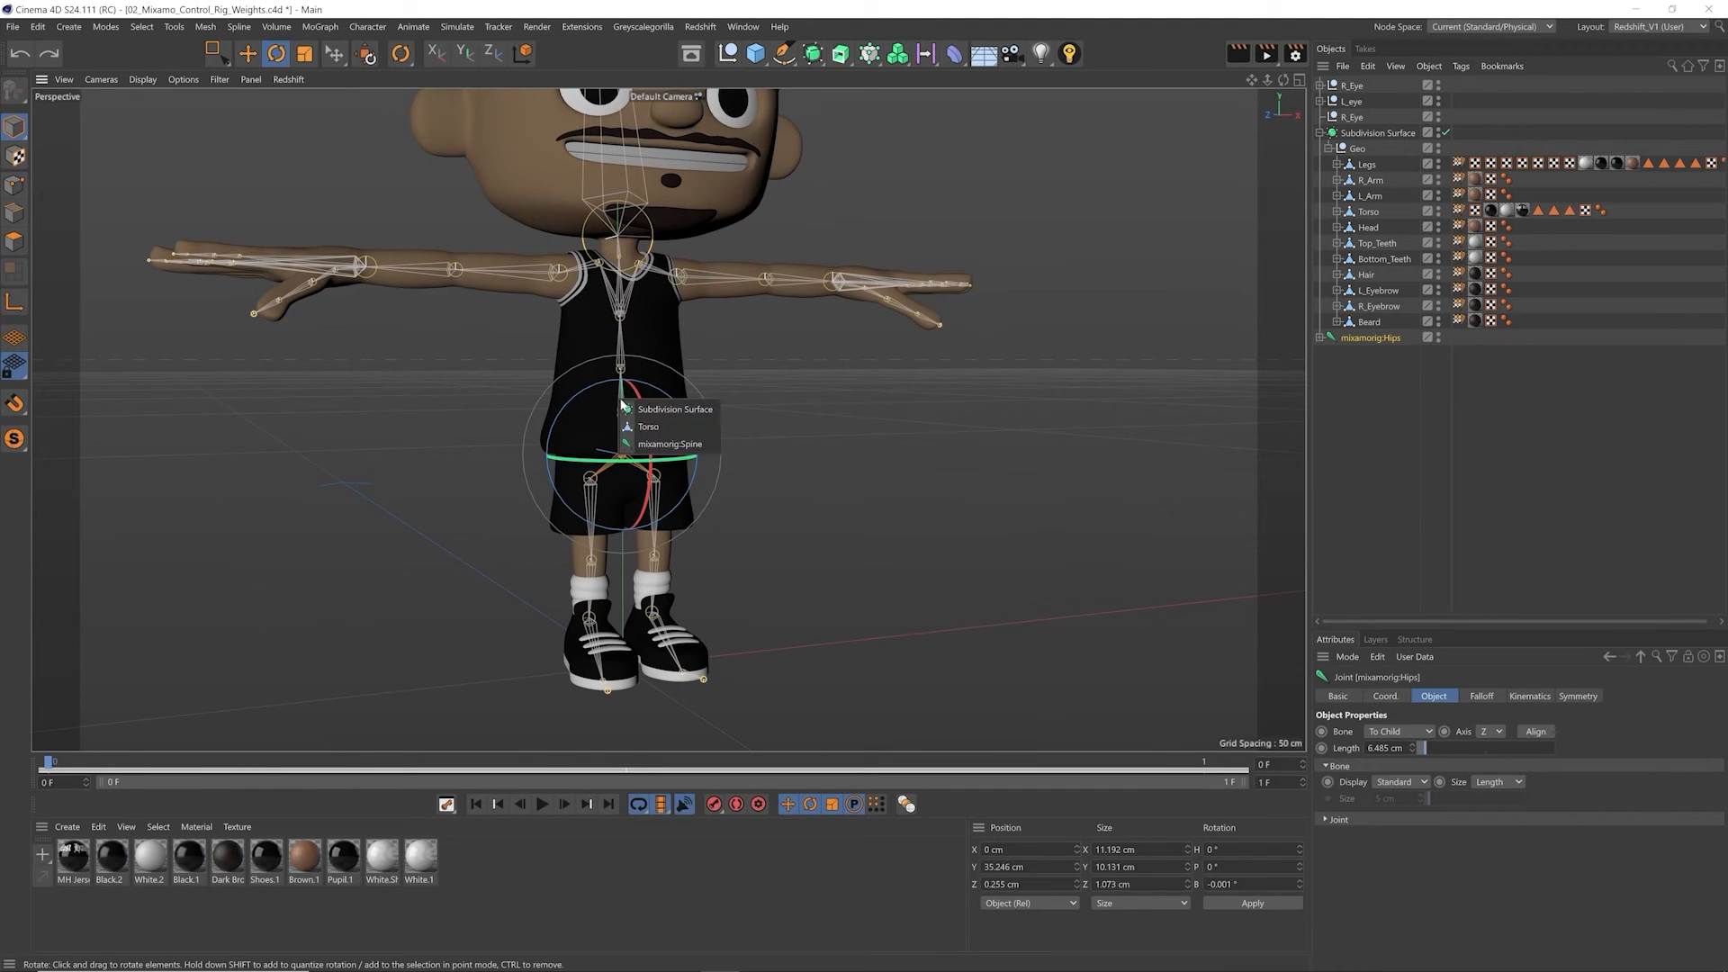
click(643, 444)
drag(594, 416, 692, 412)
key(ctrl+z)
drag(649, 421, 660, 567)
key(ctrl+z)
Step: Examine how the left hand's finger and thumb joints sit inside the mesh
alt+drag(637, 393, 666, 491)
alt+middle_drag(883, 402, 687, 421)
scroll(687, 420, up, 5)
alt+drag(686, 420, 686, 438)
alt+middle_drag(827, 426, 756, 440)
scroll(756, 440, up, 4)
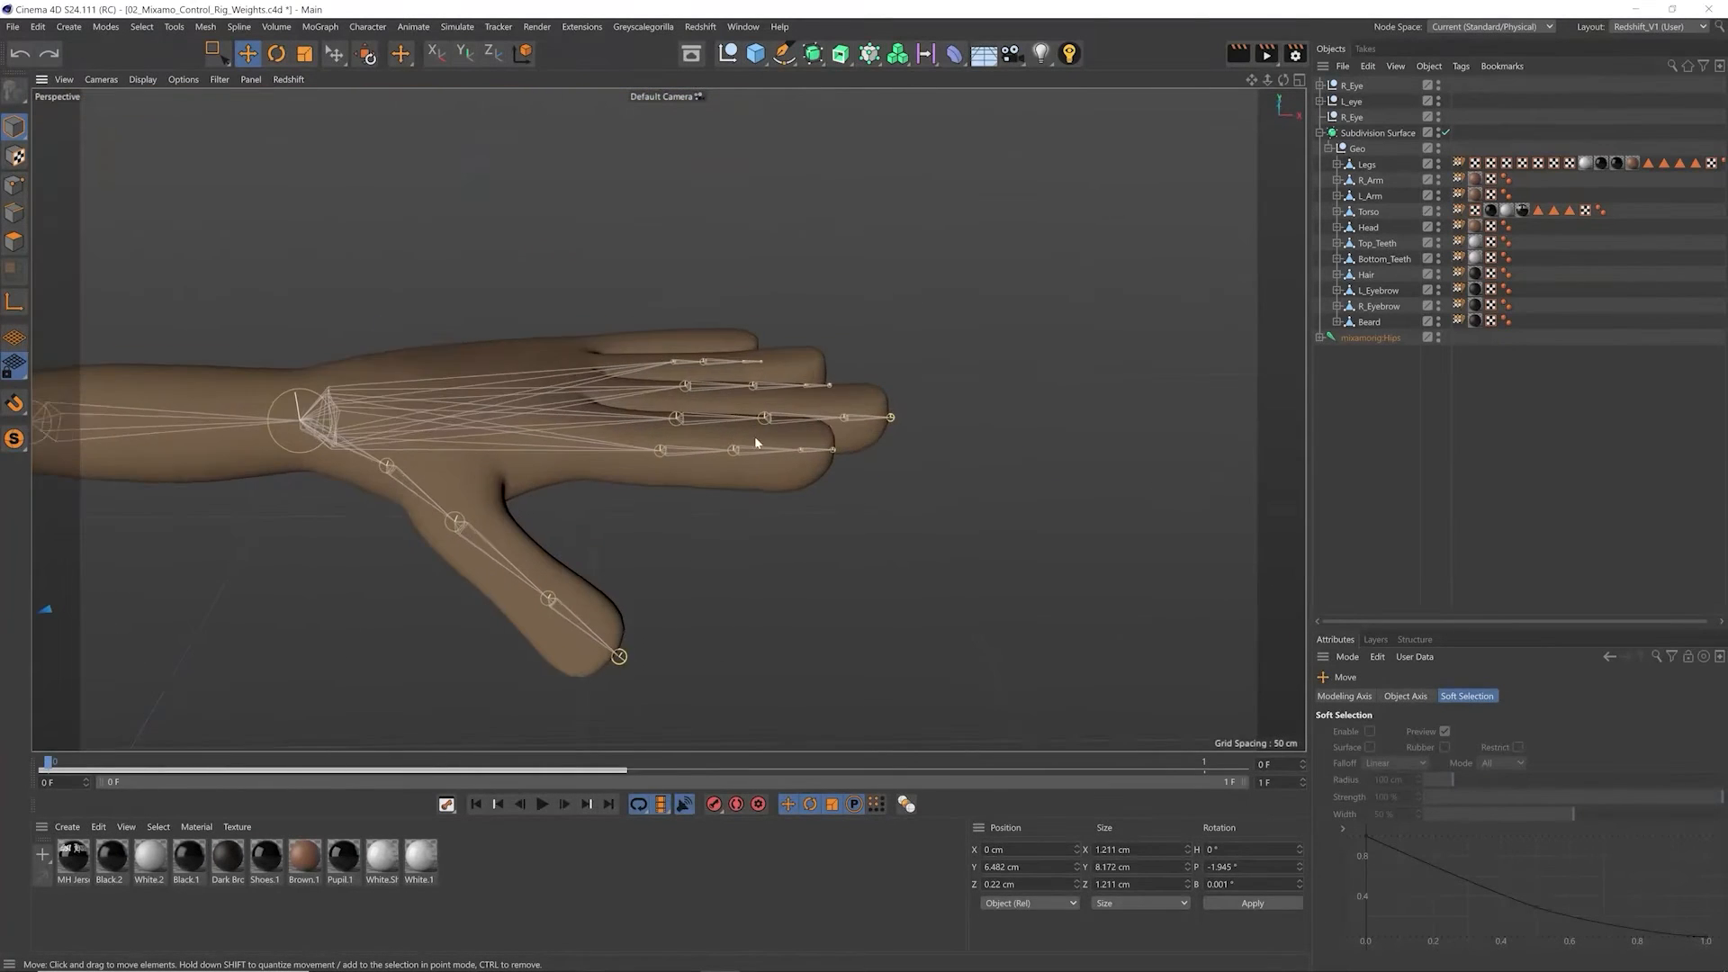
alt+drag(756, 440, 744, 413)
scroll(744, 413, up, 3)
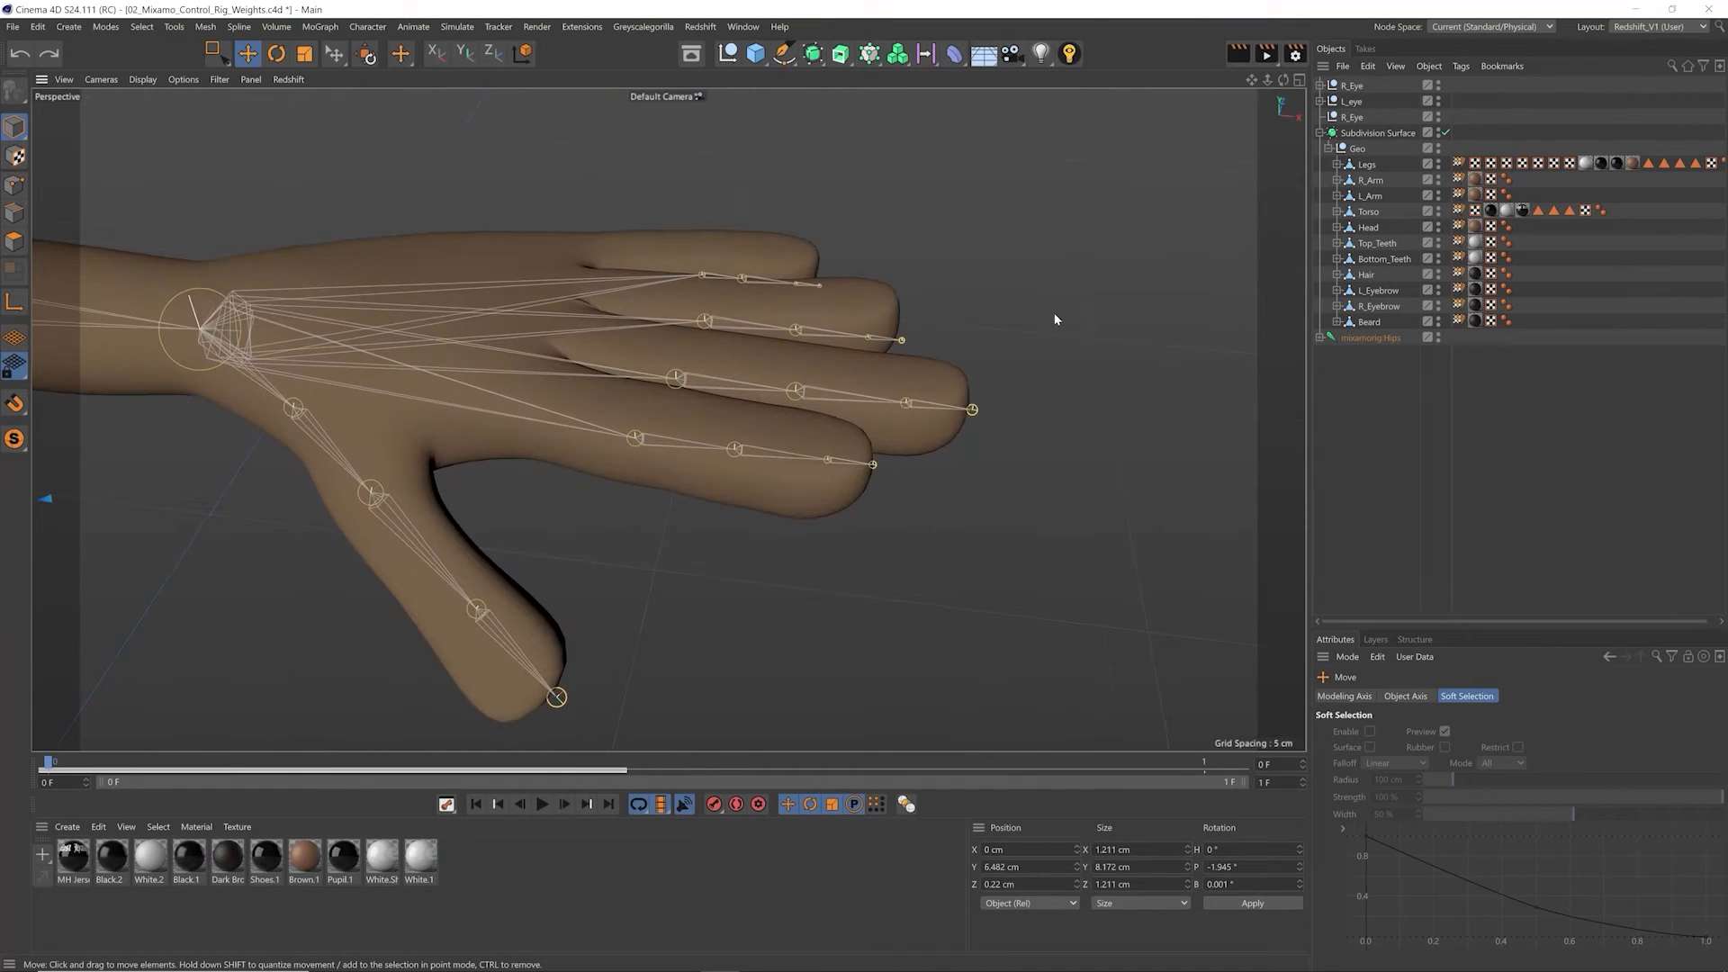
Step: Reveal the Skin deformer under L_Arm and disable it
click(1368, 196)
click(1339, 196)
alt+middle_drag(645, 419, 796, 404)
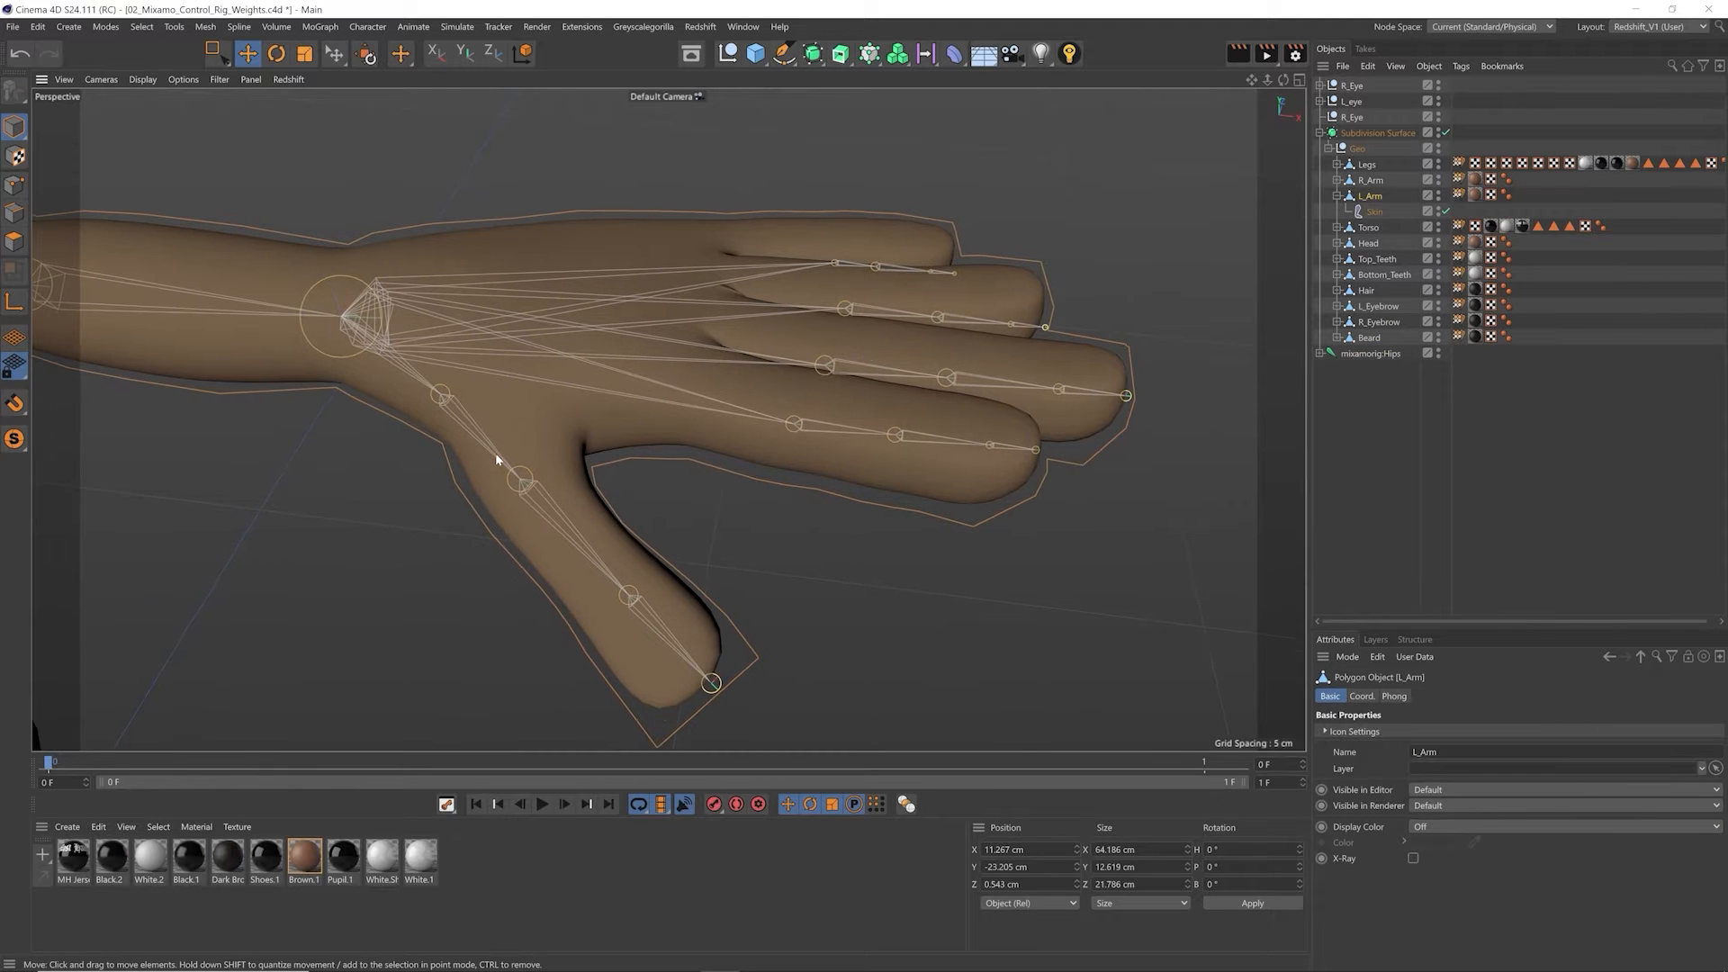
click(1416, 214)
click(1445, 212)
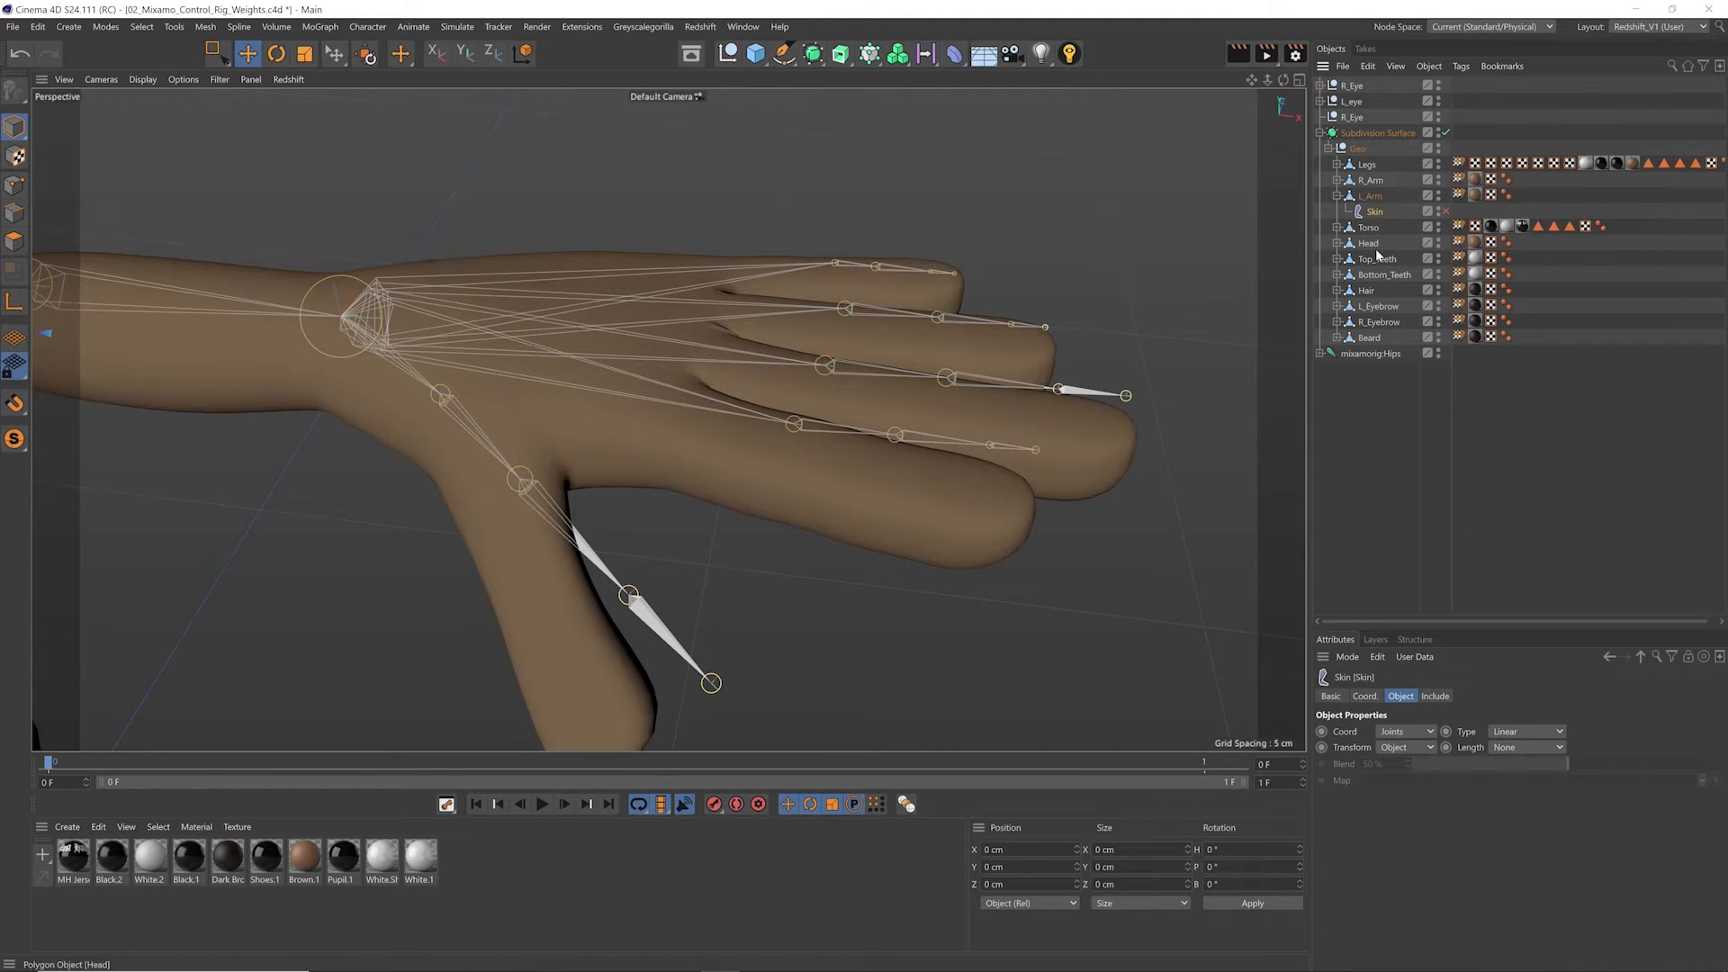
Step: Inspect the Skin object under Head and compare the undeformed L_Arm hand mesh with its joints from several angles
click(1337, 243)
click(1375, 259)
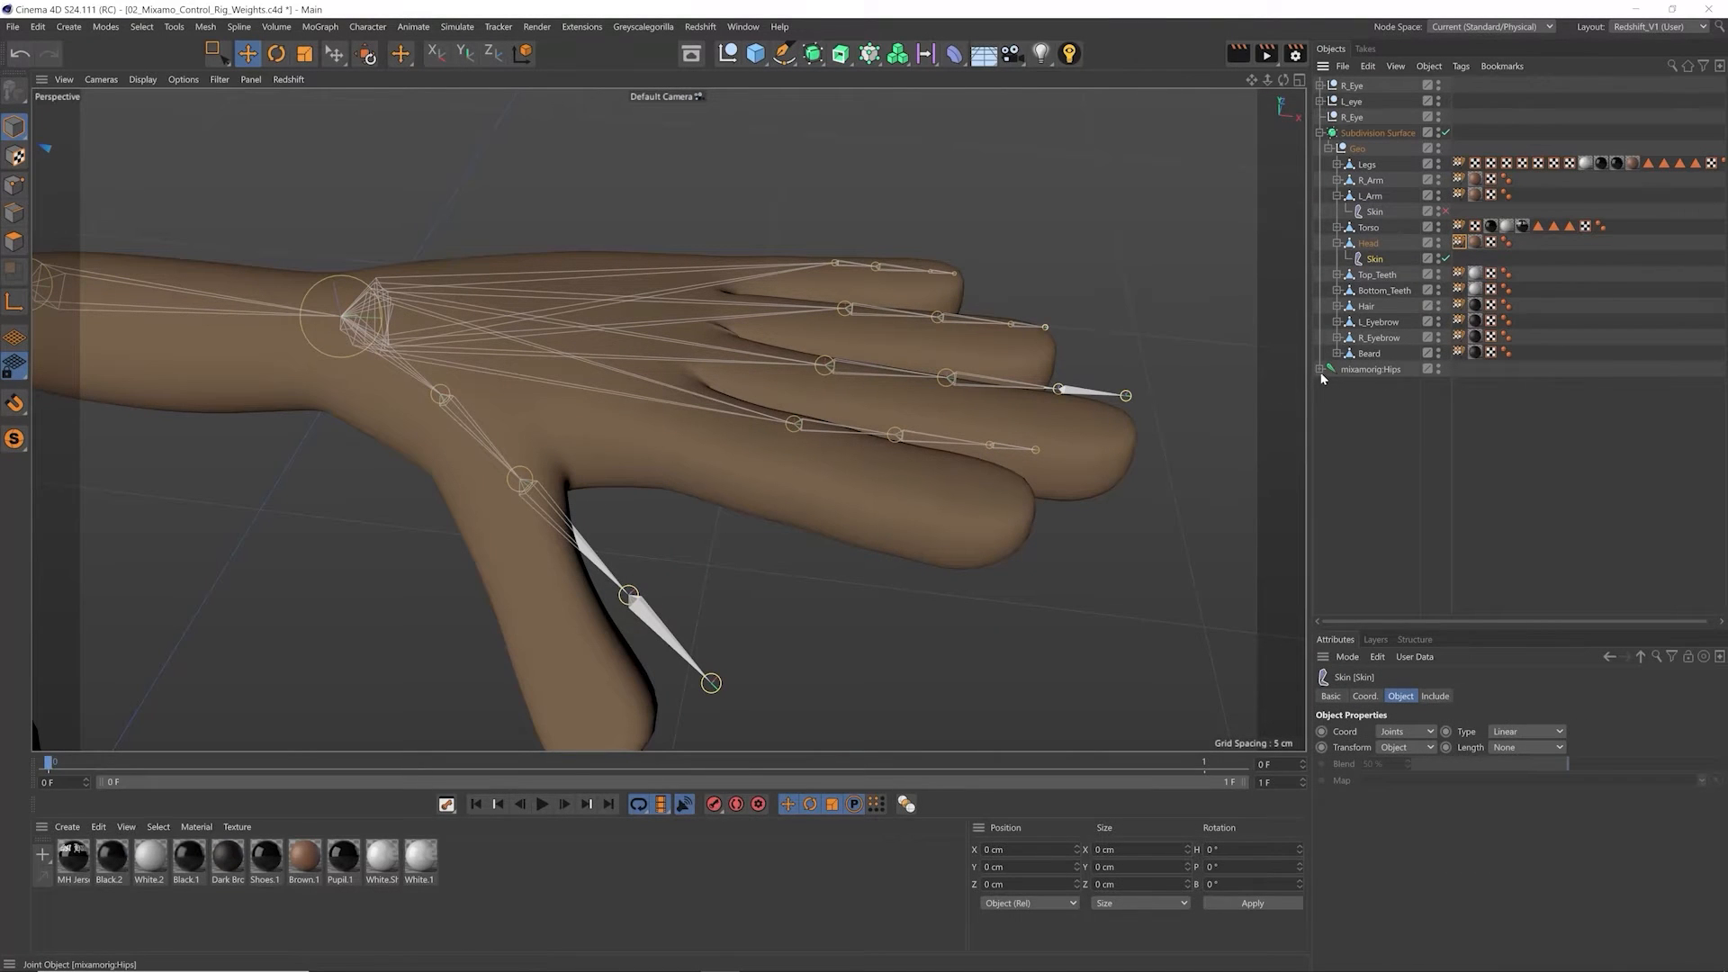
alt+drag(795, 413, 754, 504)
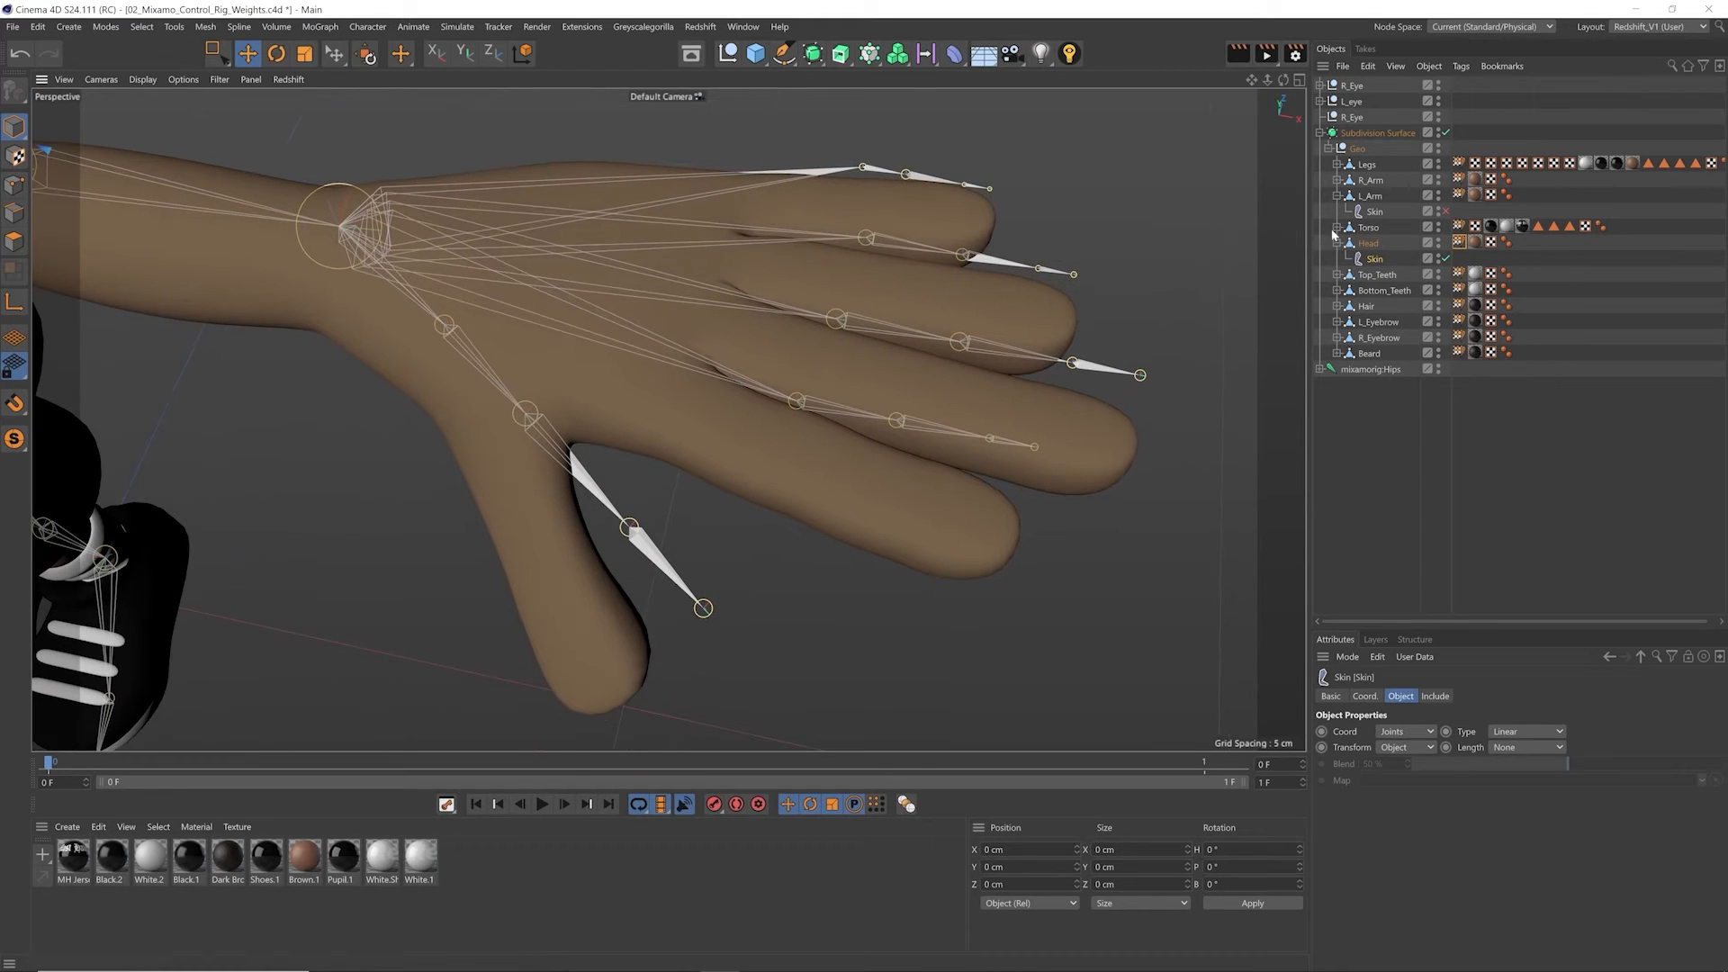
click(1424, 199)
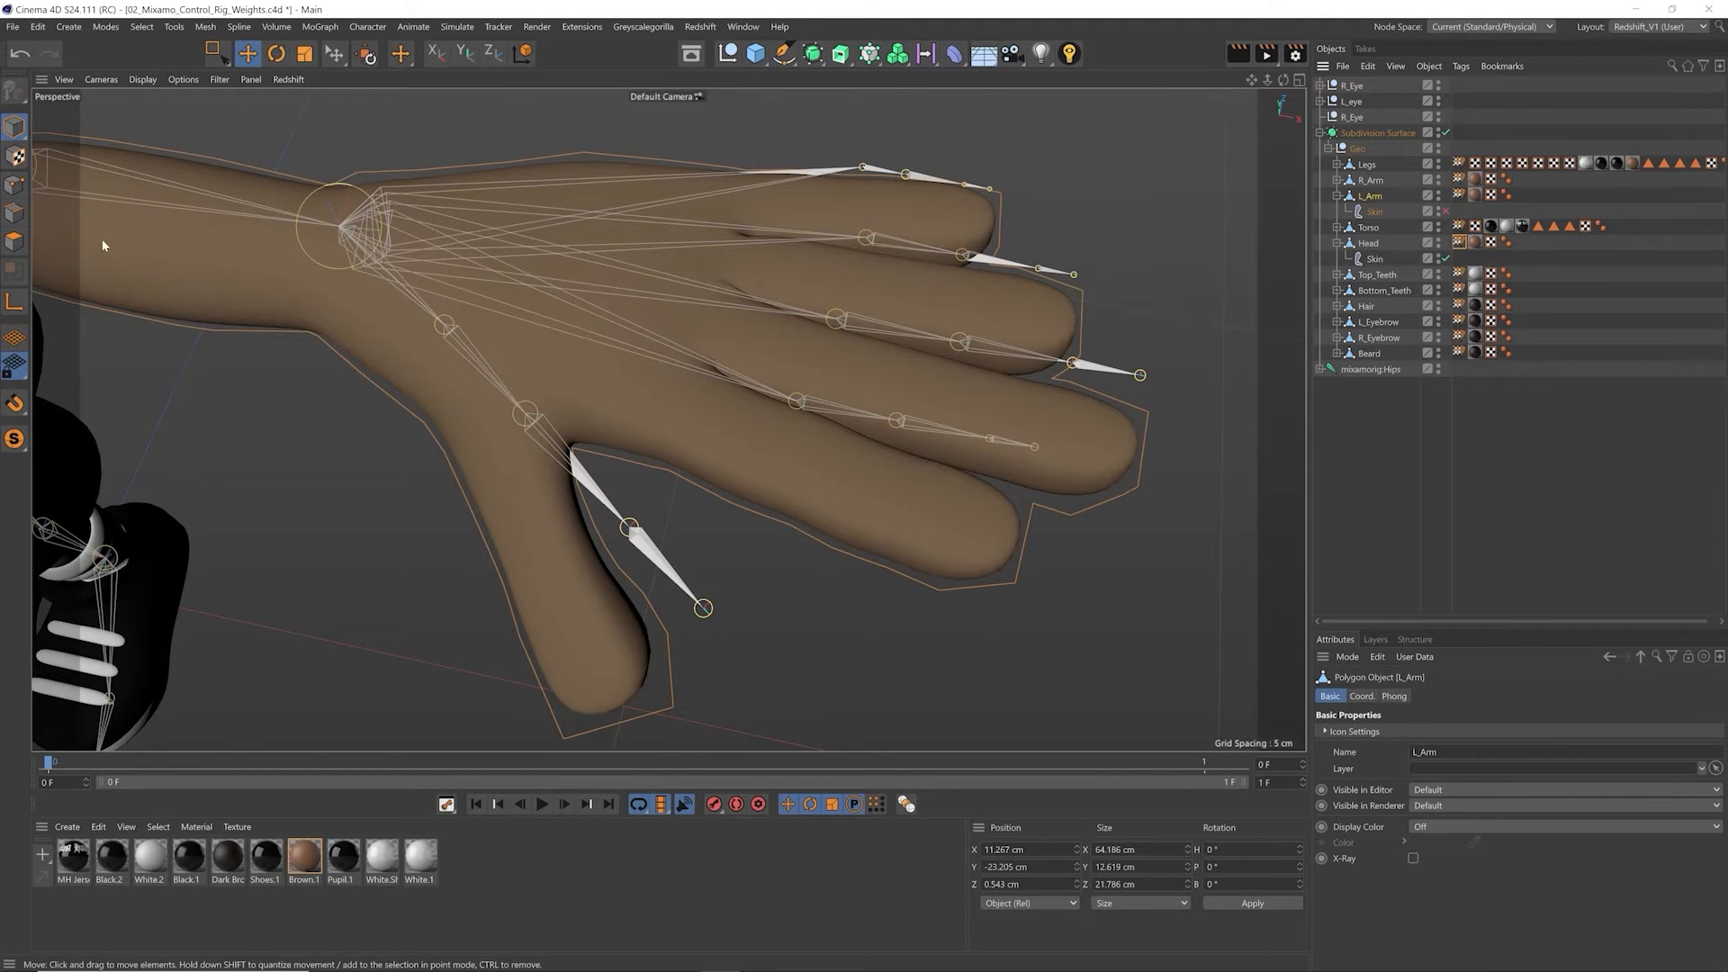
alt+drag(102, 243, 636, 298)
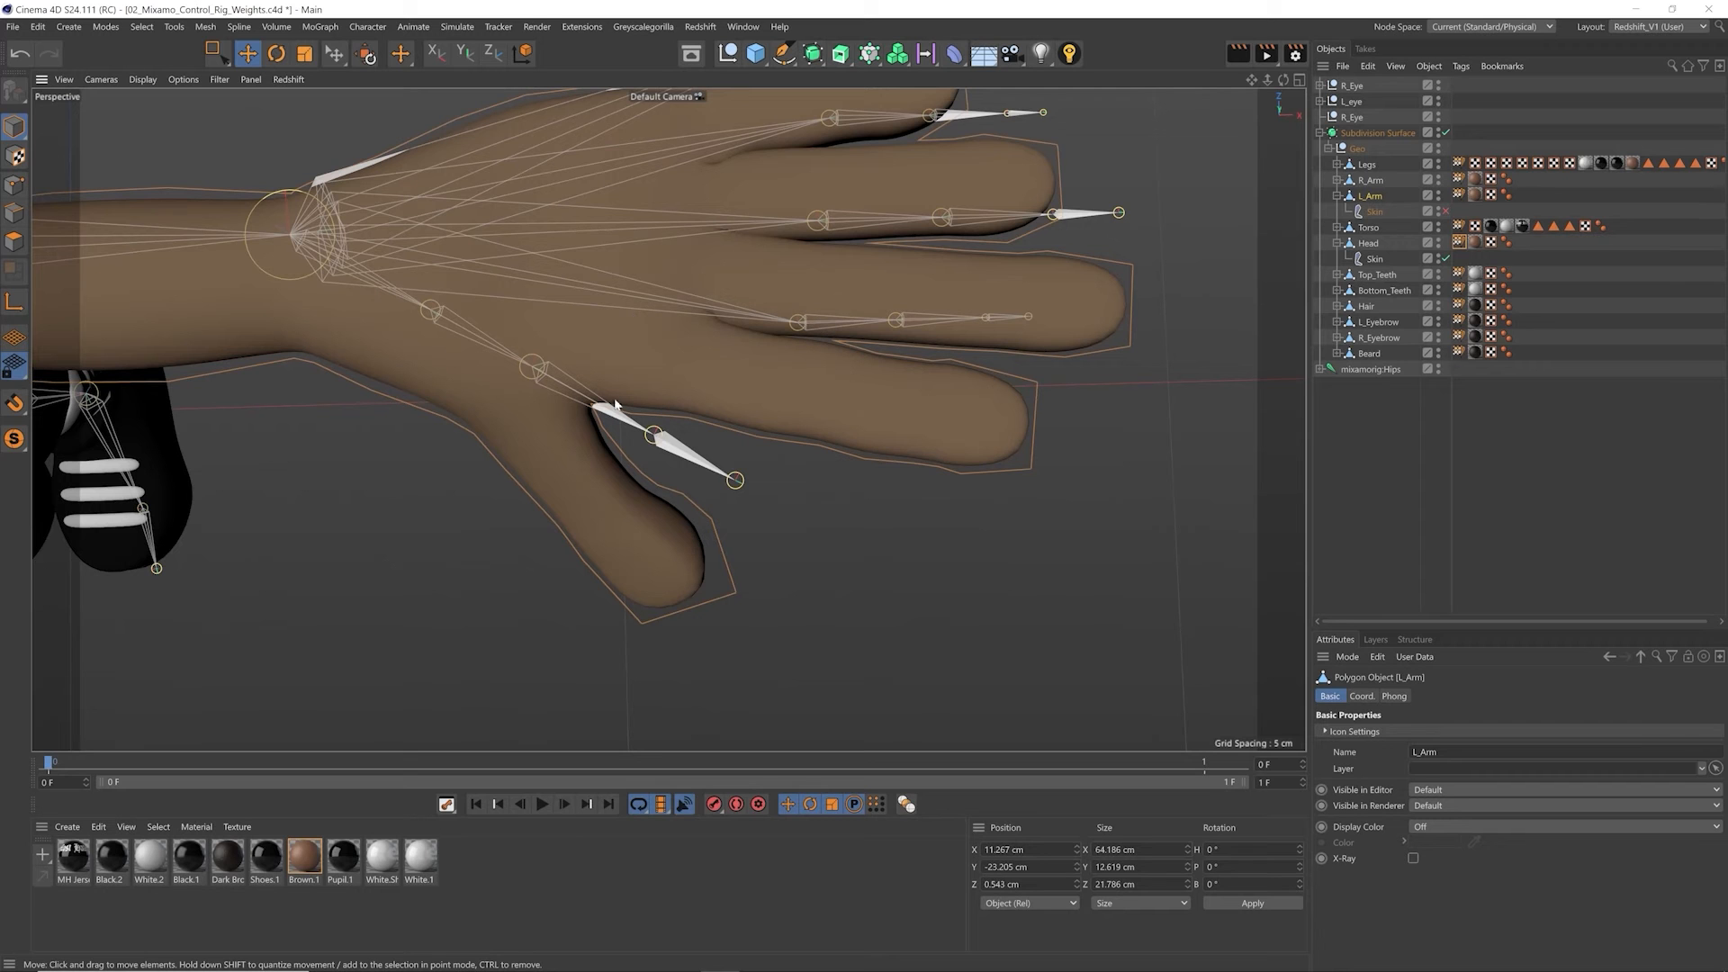
alt+drag(421, 369, 549, 353)
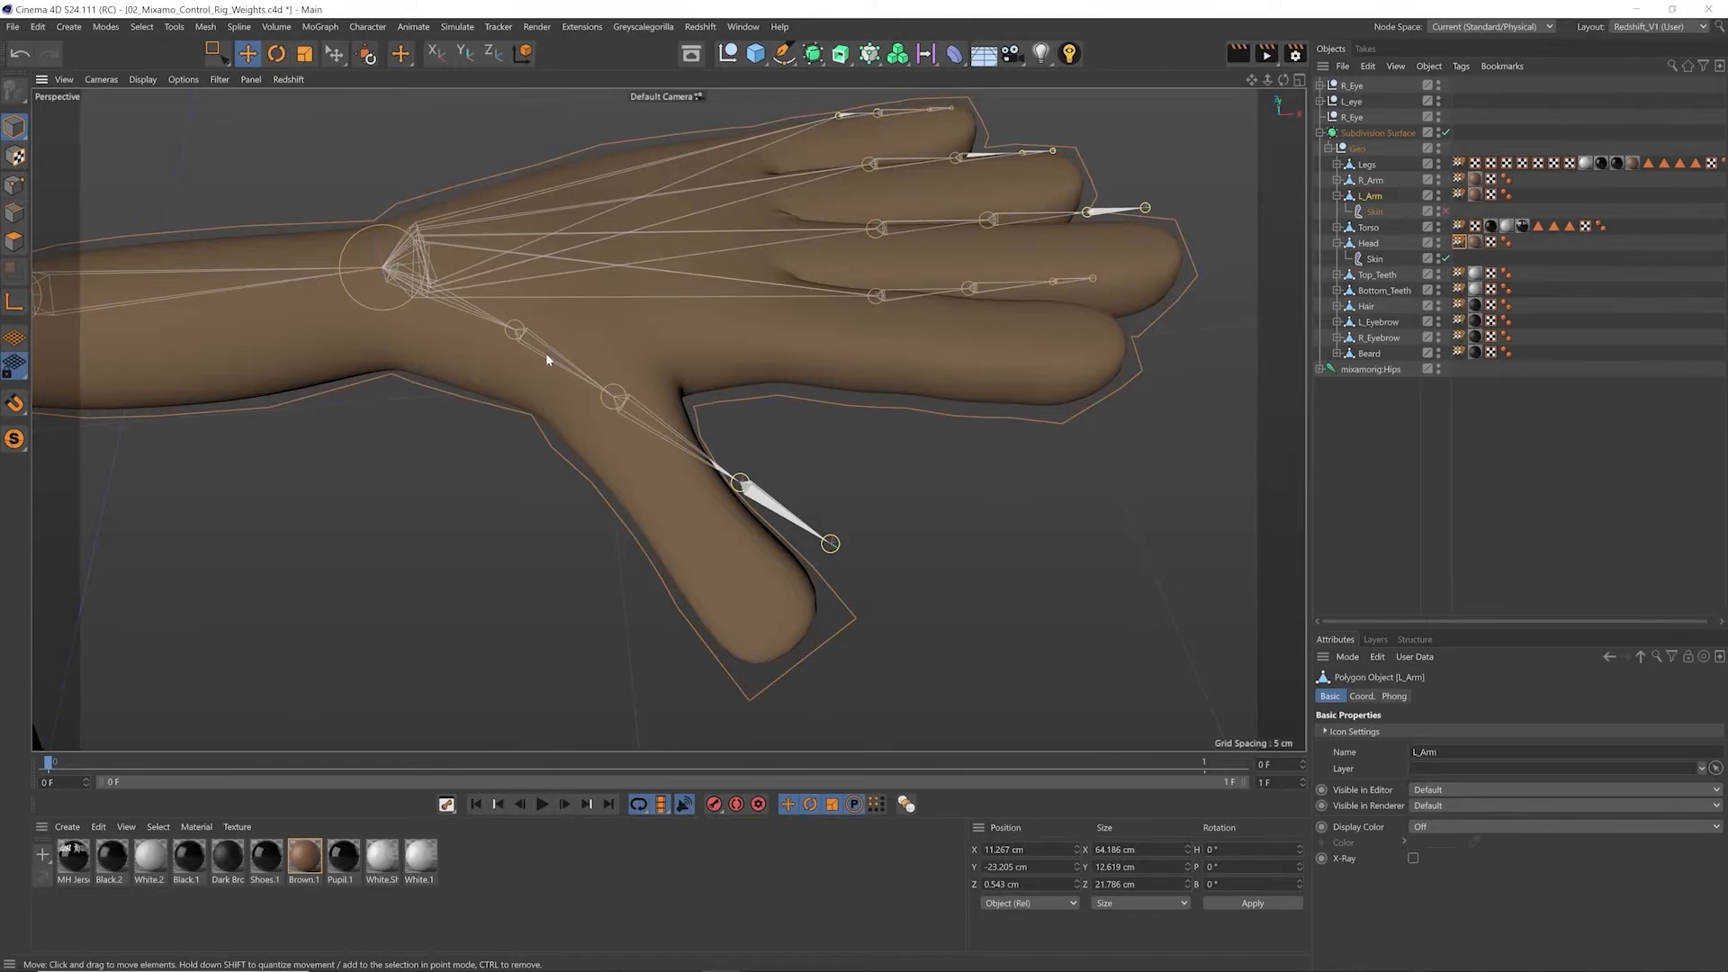
Step: Try to rotate the mixamorig:LeftHandThumb1 joint toward the thumb mesh
drag(553, 358, 452, 269)
key(r)
drag(585, 396, 575, 411)
alt+drag(594, 447, 804, 520)
drag(402, 456, 501, 453)
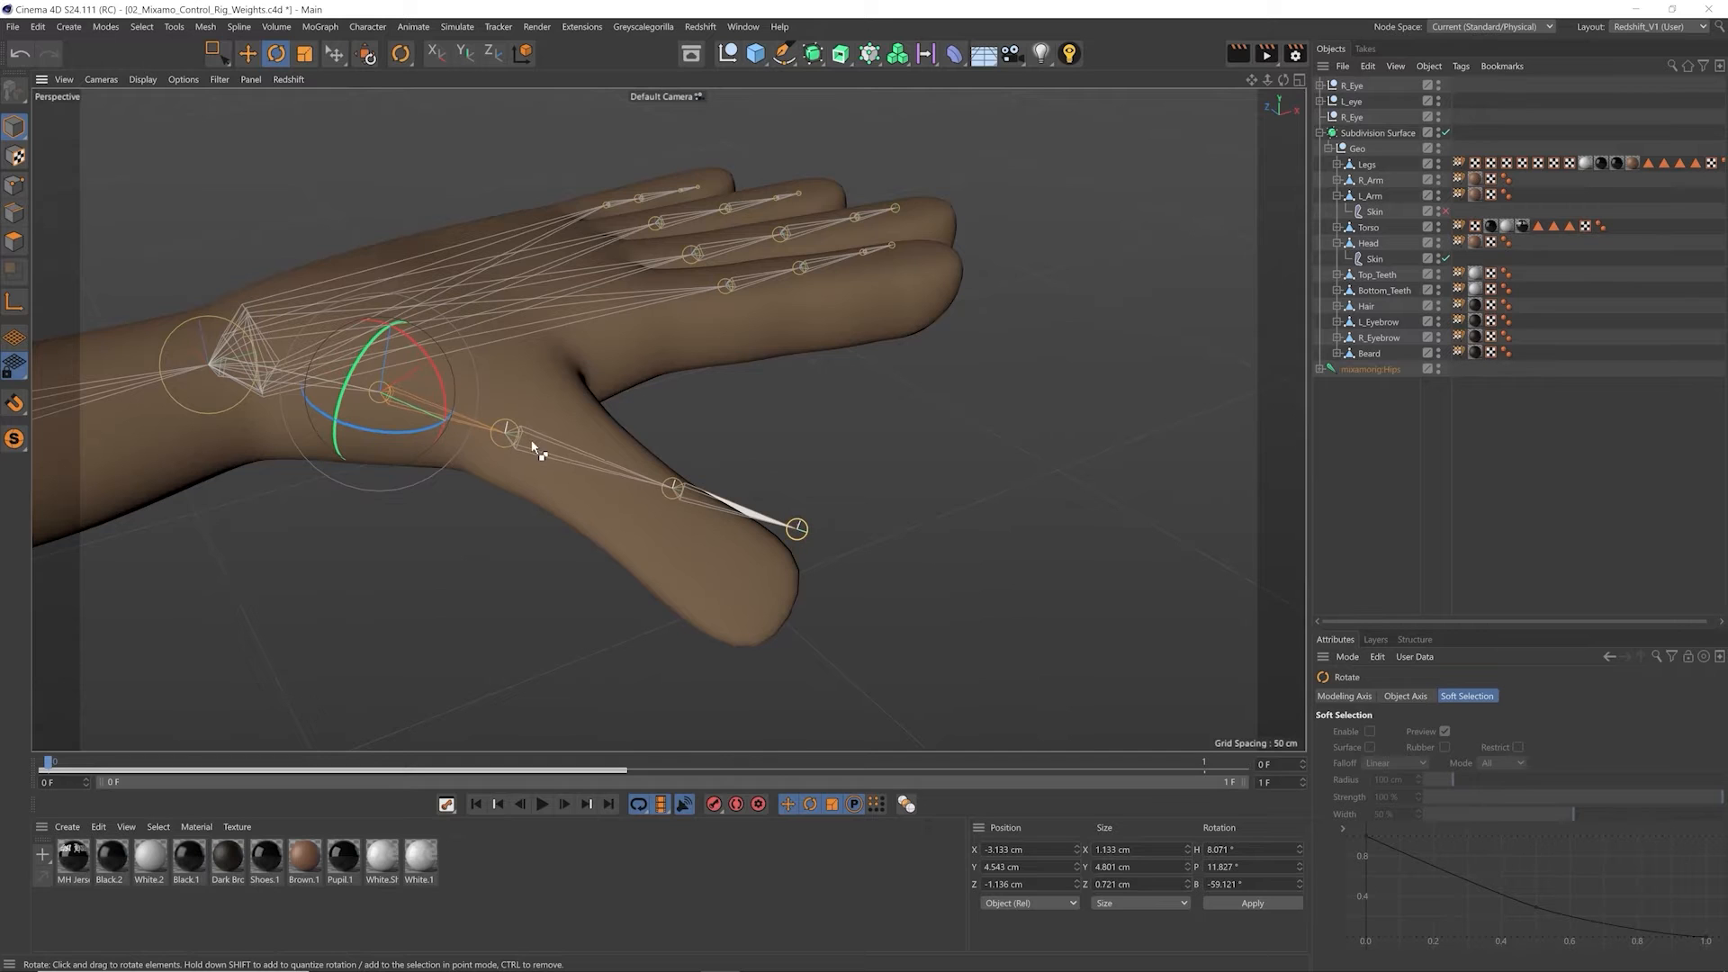
Step: Try to rotate and move the mixamorig:LeftHandThumb2 joint so the thumb chain runs inside the thumb mesh
shift+right_click(533, 441)
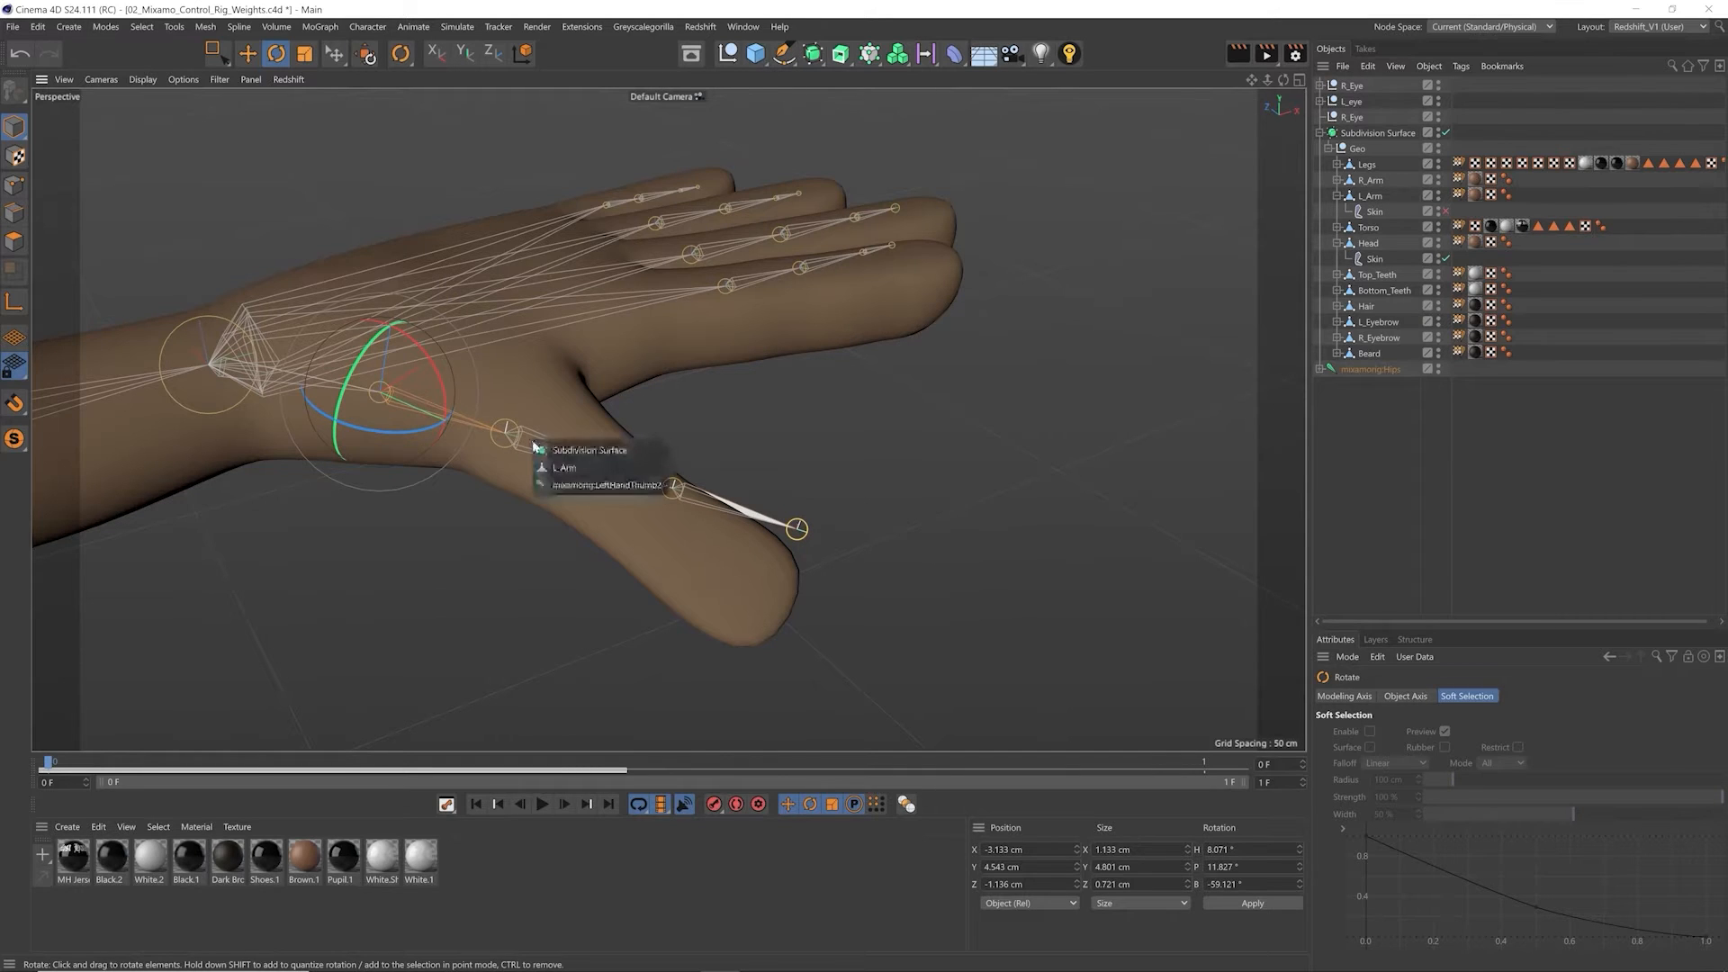
click(578, 486)
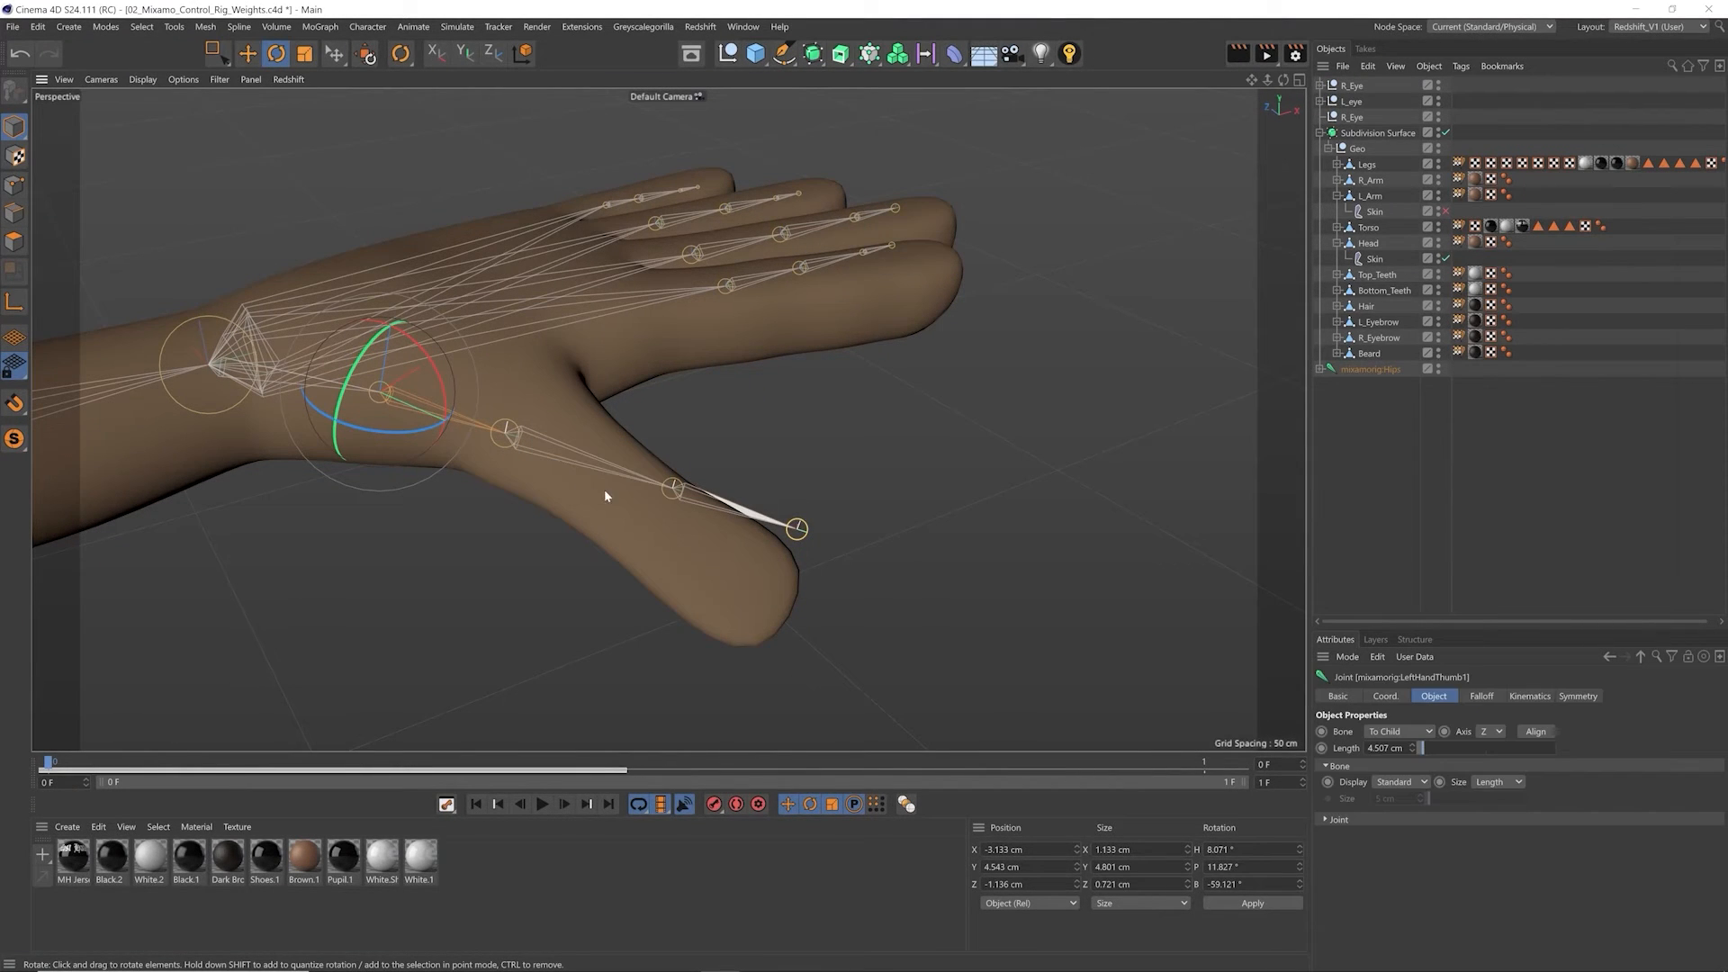
shift+right_click(551, 465)
click(580, 492)
drag(565, 479, 513, 428)
key(e)
key(r)
drag(595, 469, 778, 436)
key(t)
key(r)
key(e)
alt+drag(482, 477, 917, 326)
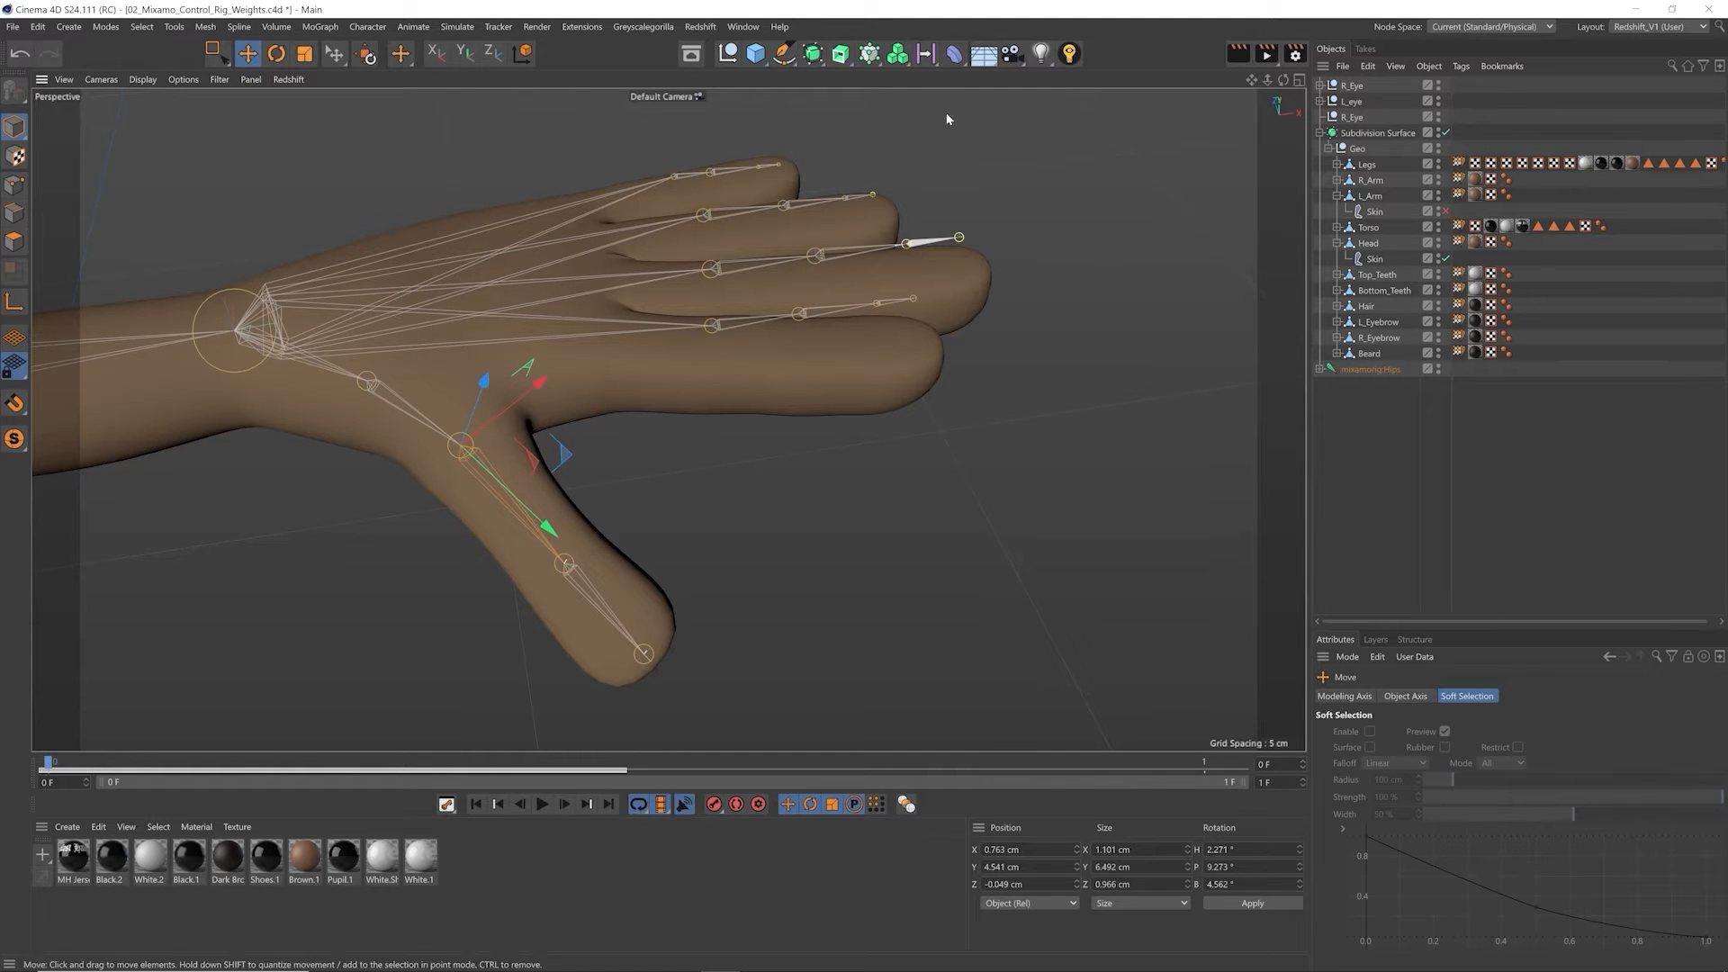
Step: Delete all keyframes of the mixamorig:Hips hierarchy in the Dope Sheet timeline and close the timeline
click(737, 28)
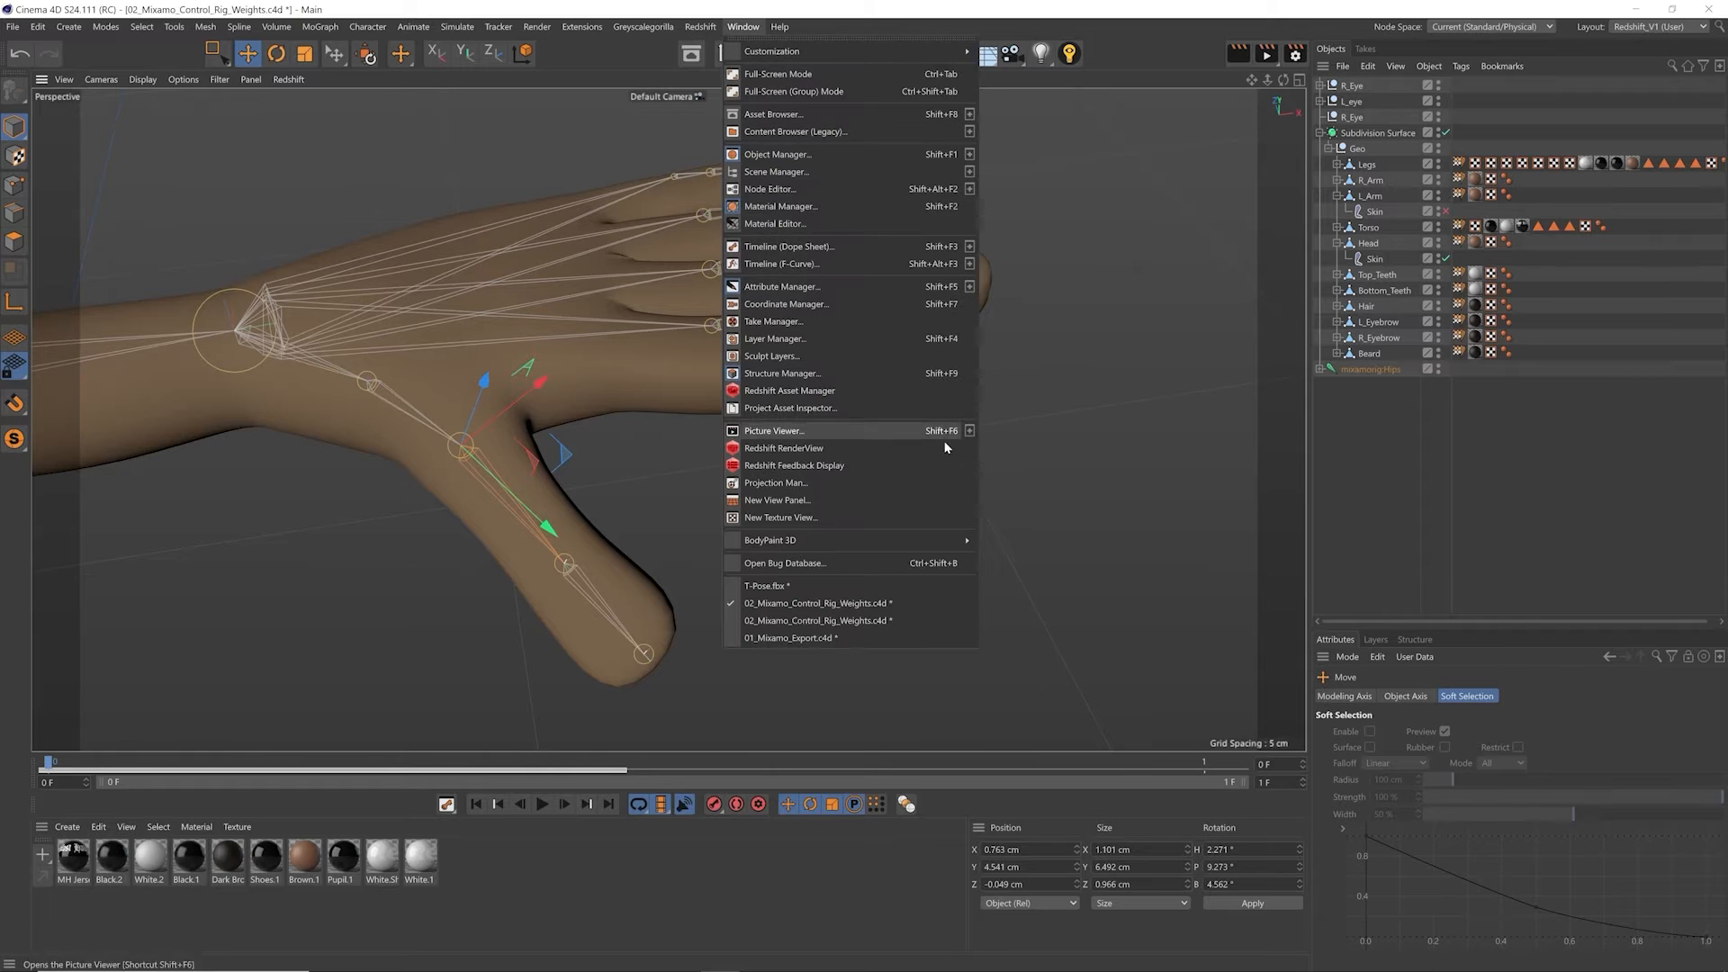
click(830, 248)
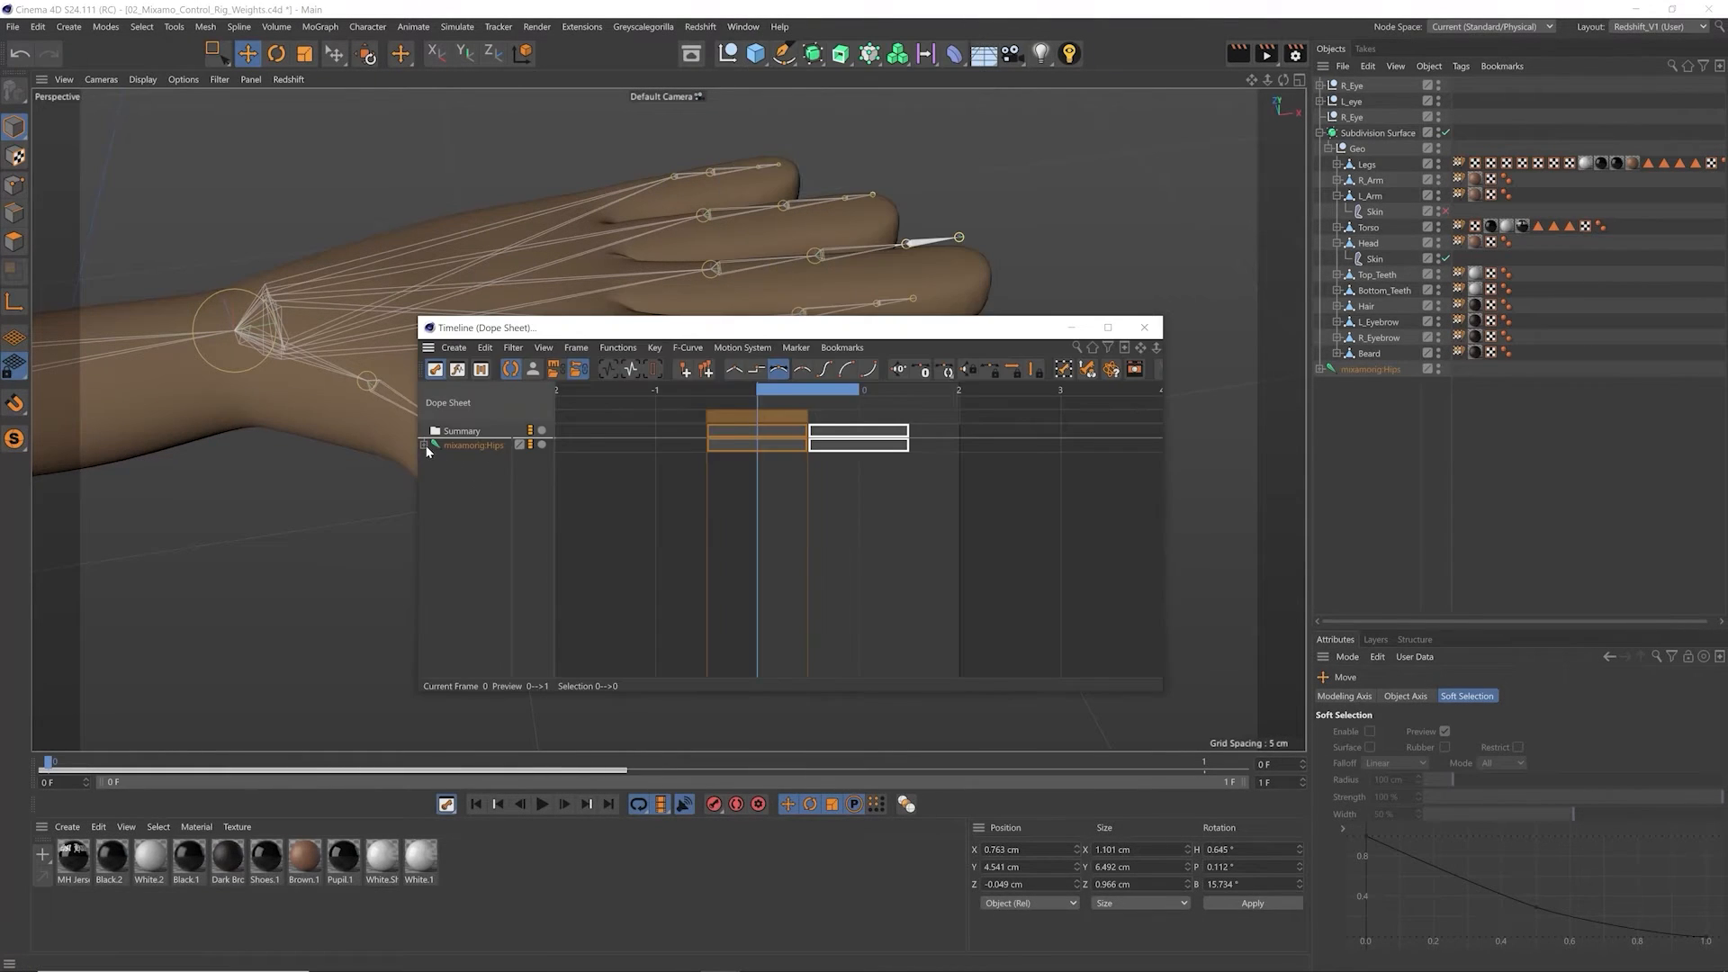
drag(964, 598, 680, 434)
key(Delete)
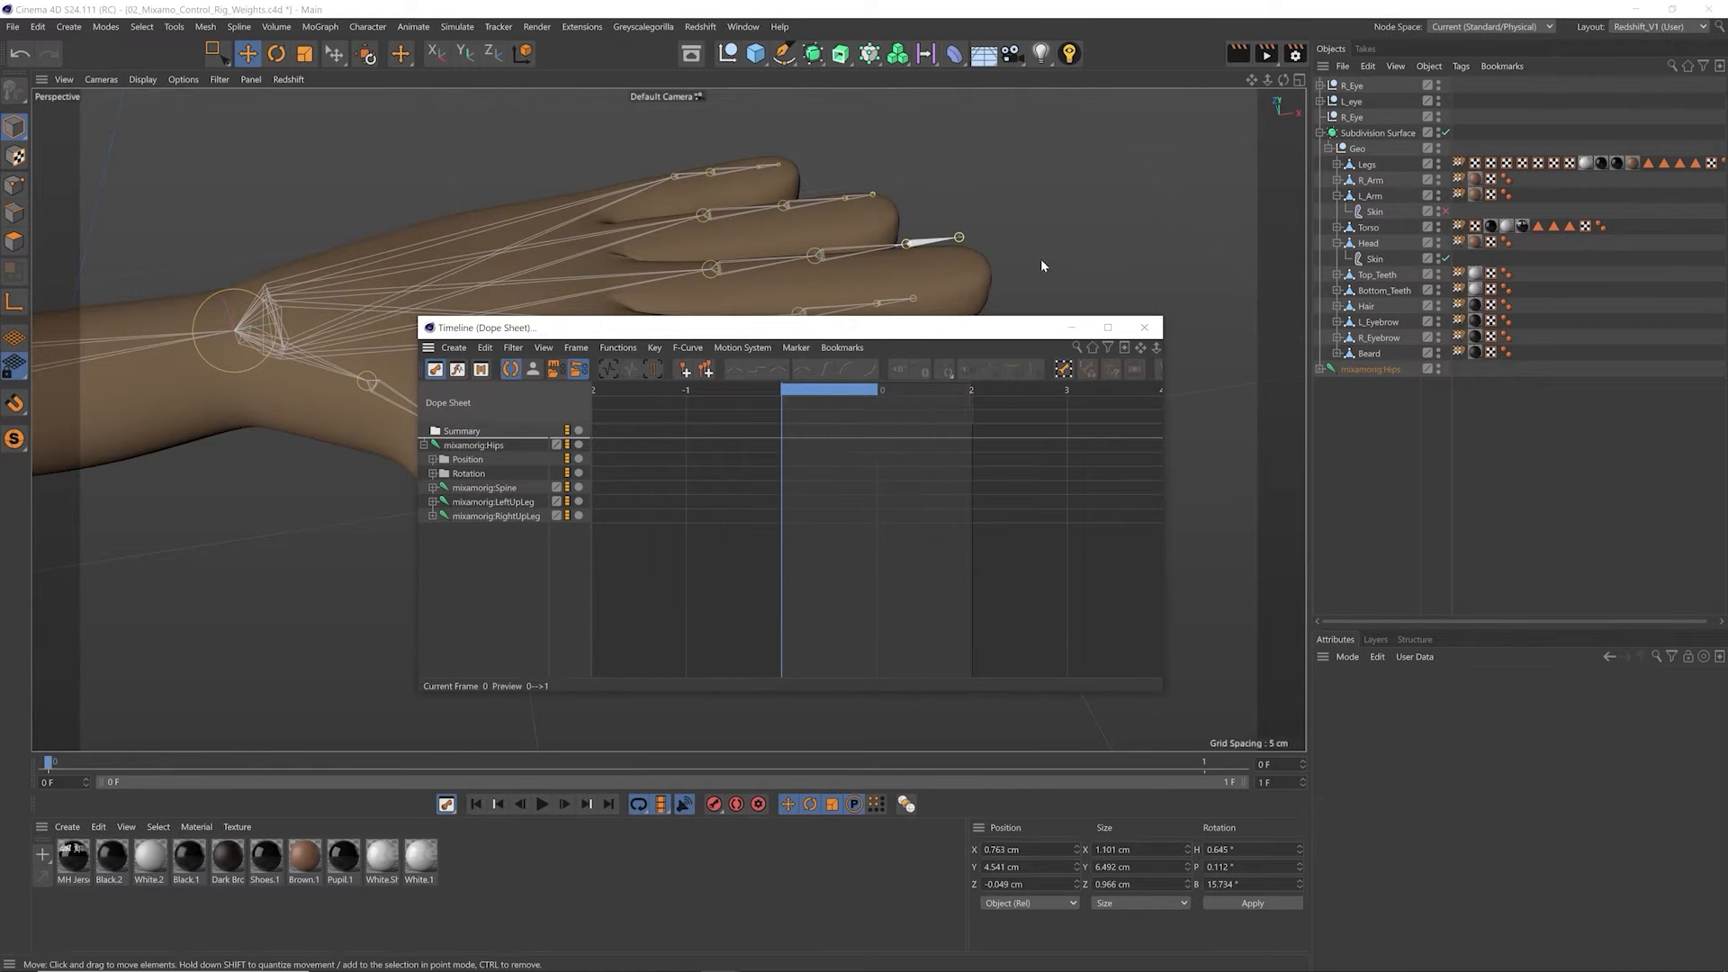
click(1144, 327)
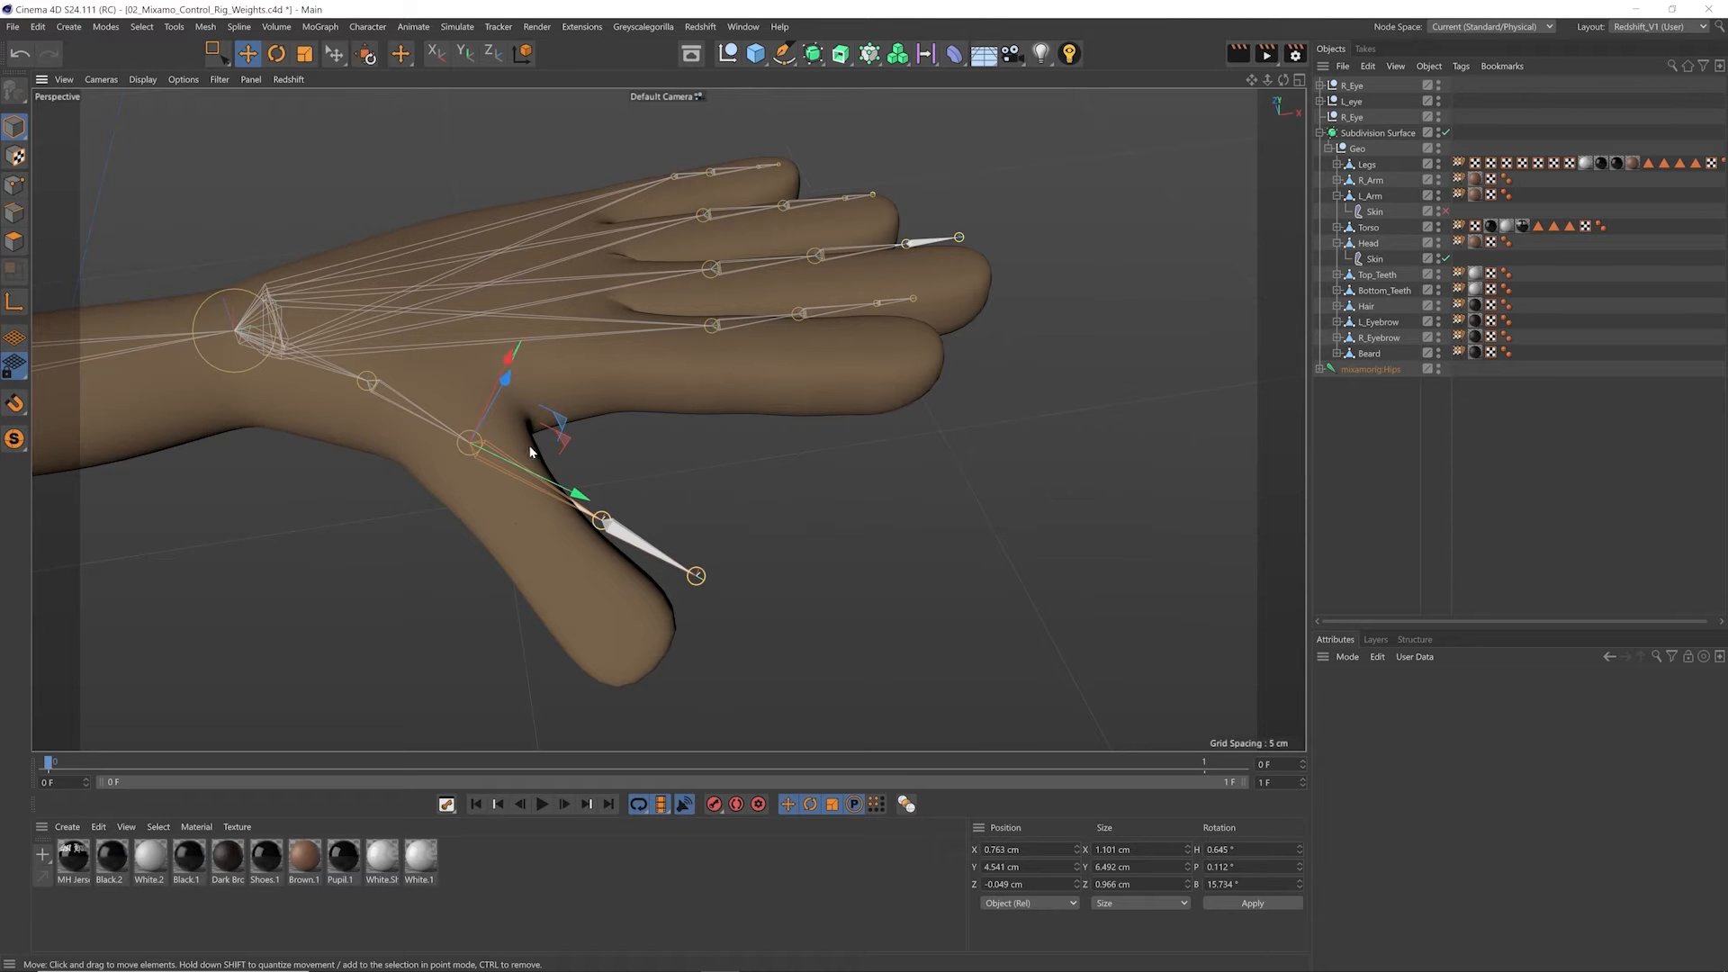
Step: Reposition and rotate the mixamorig:LeftHandThumb2 joint so the thumb chain follows the thumb mesh
alt+drag(505, 520, 486, 614)
key(r)
key(e)
Step: Move and rotate the mixamorig:LeftHandIndex1 joint to place the index chain inside the left index finger
alt+right_drag(564, 359, 619, 349)
alt+middle_drag(619, 349, 624, 381)
shift+right_click(621, 375)
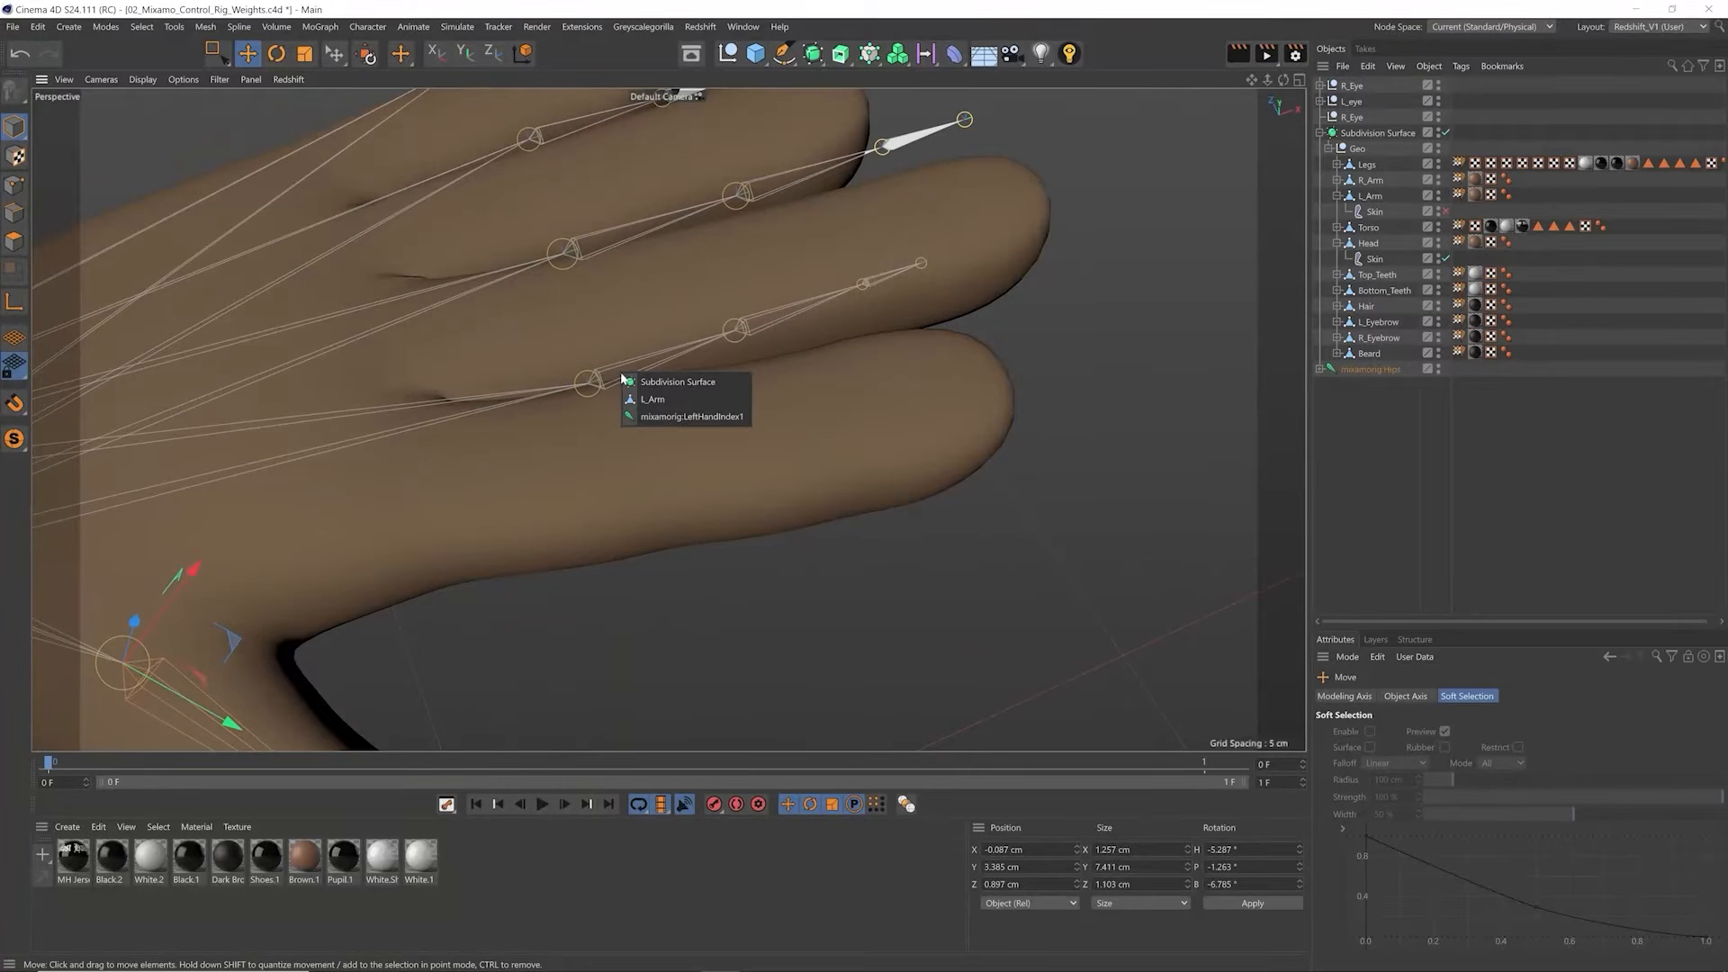
click(668, 418)
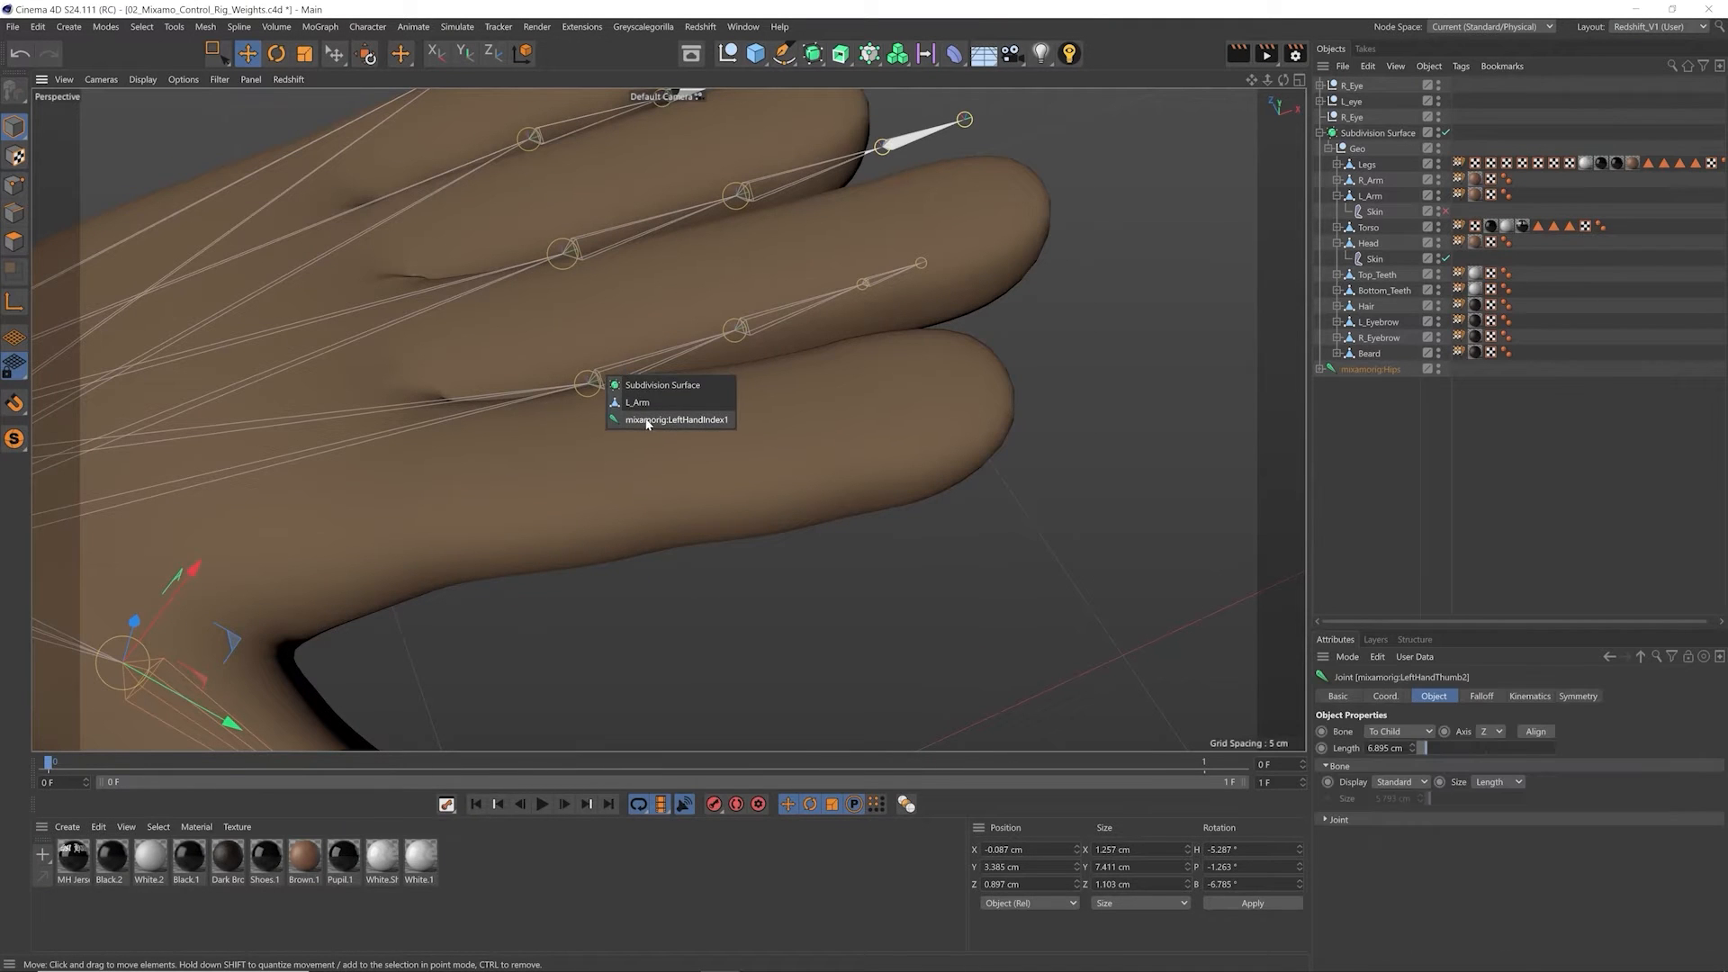
alt+drag(656, 424, 617, 538)
key(r)
drag(855, 501, 813, 576)
alt+drag(474, 499, 826, 415)
key(e)
key(t)
key(e)
key(r)
Step: Select the next left finger joint and move it to the centre of its finger
shift+right_click(818, 388)
click(837, 419)
key(e)
alt+drag(829, 407, 819, 477)
drag(823, 240, 746, 344)
alt+drag(746, 344, 763, 382)
drag(769, 412, 671, 294)
key(e)
Step: Switch to the four-view layout and fine-tune the left finger joints so they are centred in the fingers
middle_click(1055, 607)
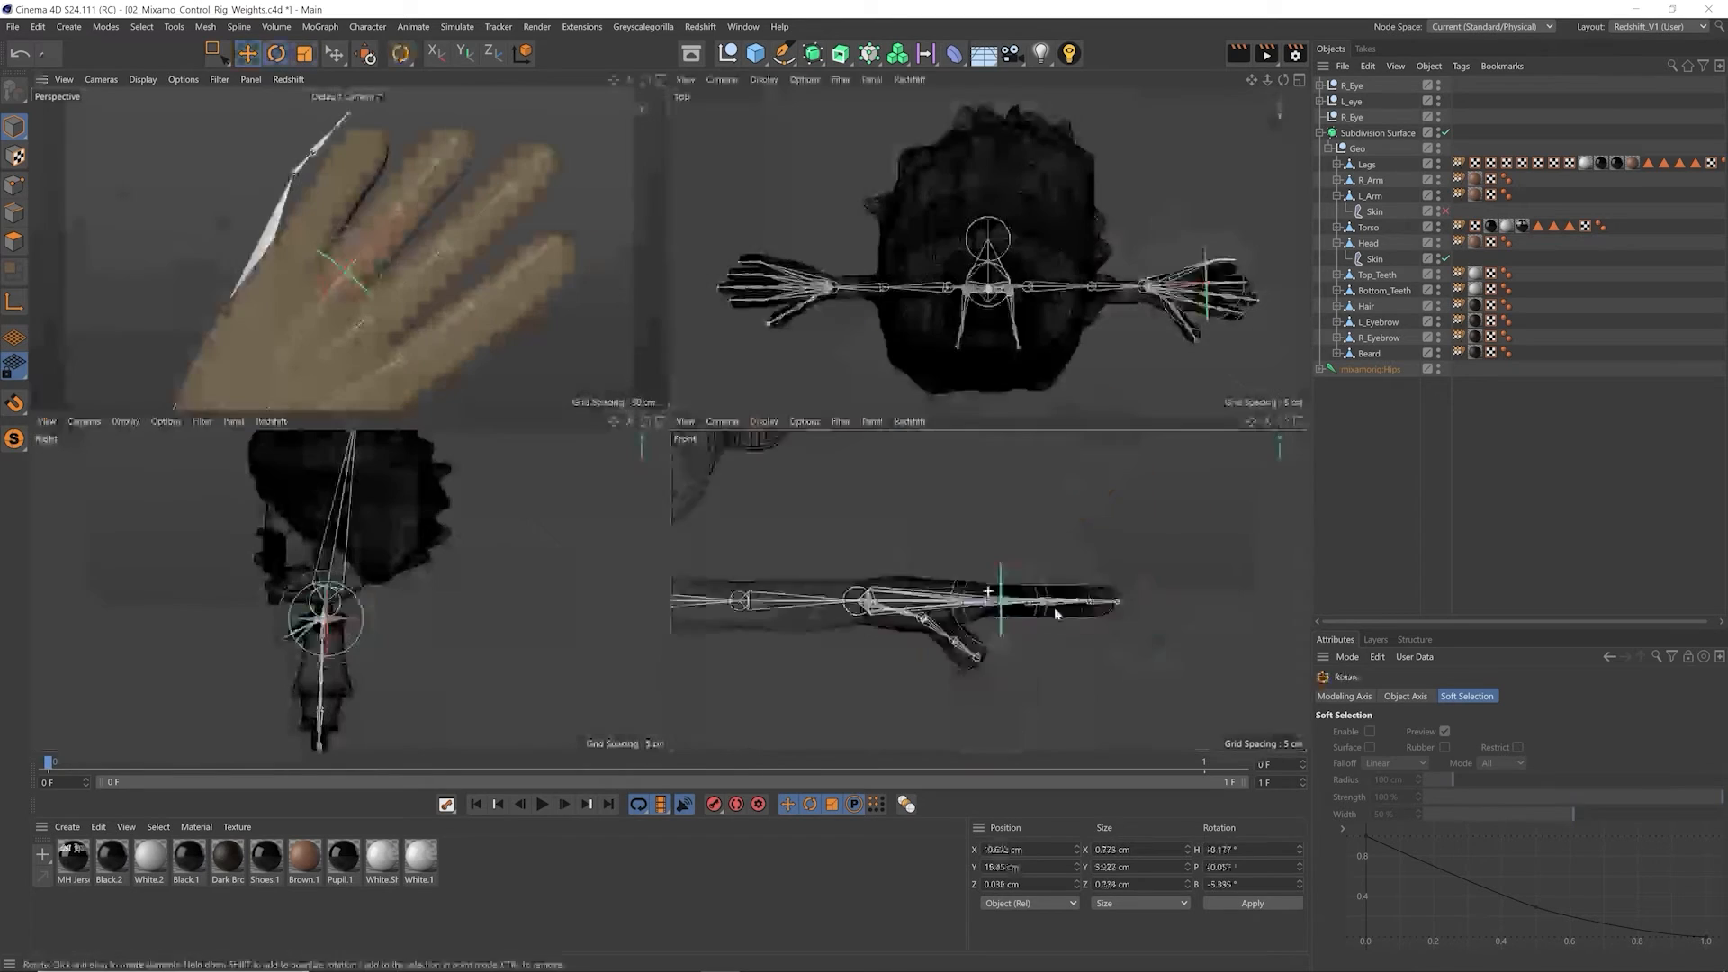
scroll(1017, 597, up, 8)
Step: Set the bind pose in L_Arm's Weight tag and re-enable the arm's Skin deformer
scroll(909, 225, up, 8)
key(t)
drag(1007, 225, 1122, 182)
key(r)
drag(1121, 151, 1121, 182)
key(e)
drag(838, 157, 837, 150)
alt+drag(542, 270, 367, 216)
scroll(367, 218, down, 8)
scroll(463, 220, up, 4)
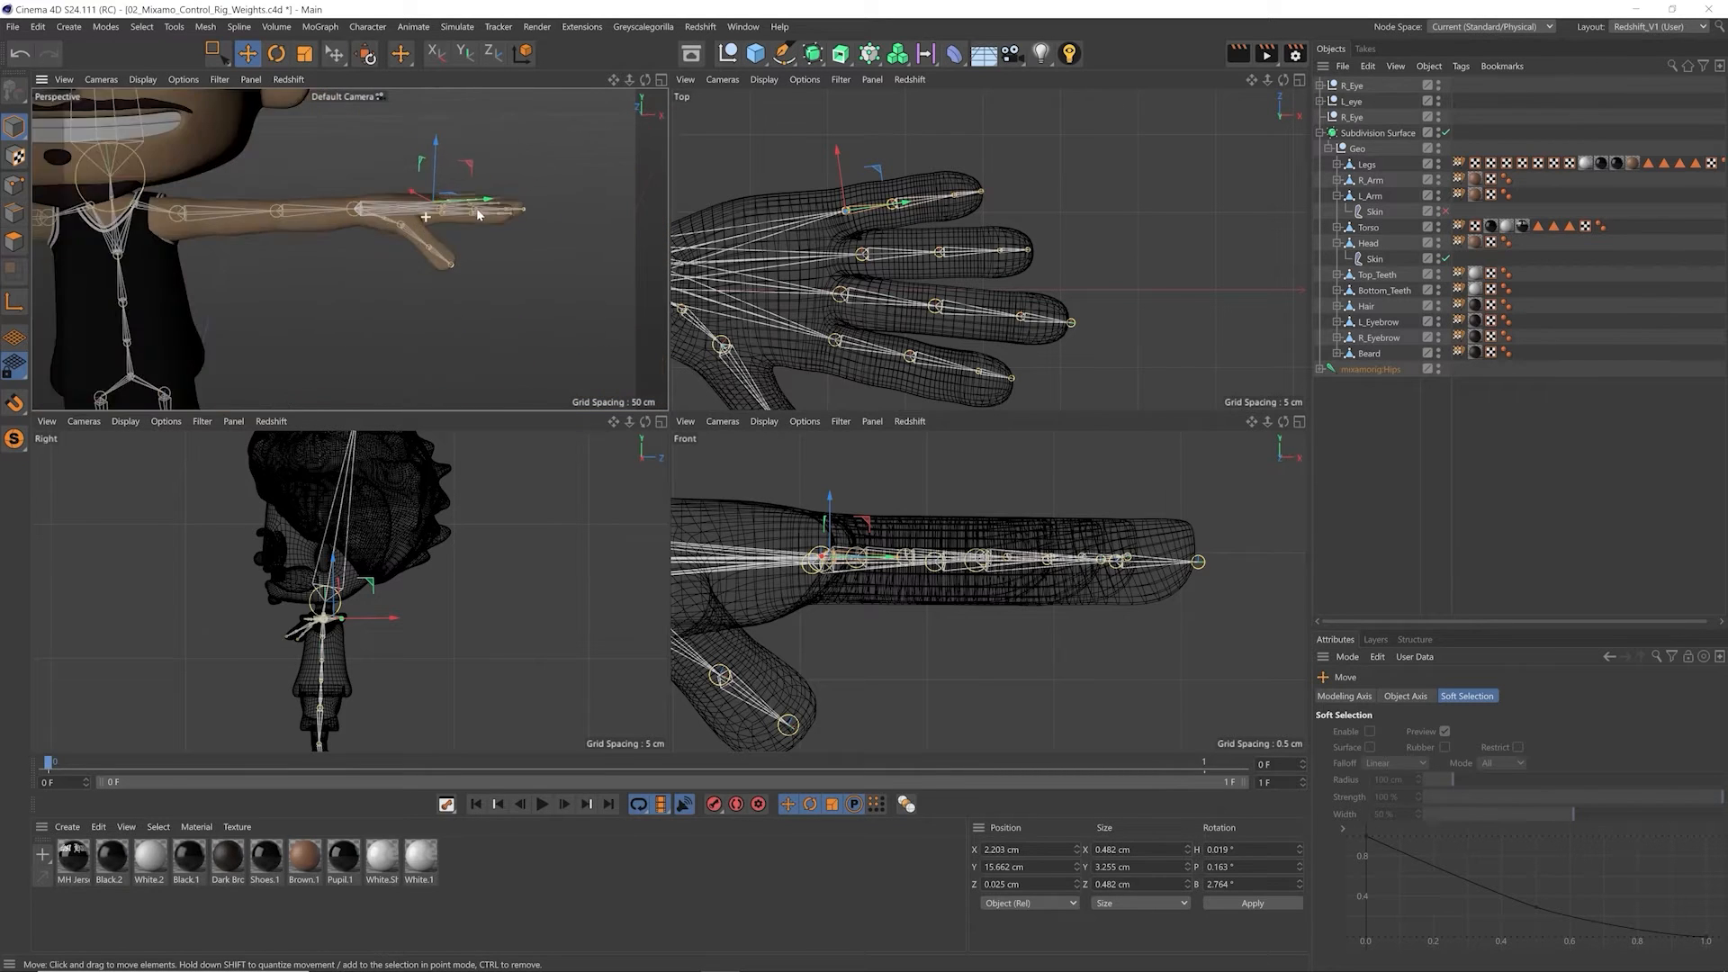
alt+middle_drag(469, 223, 420, 268)
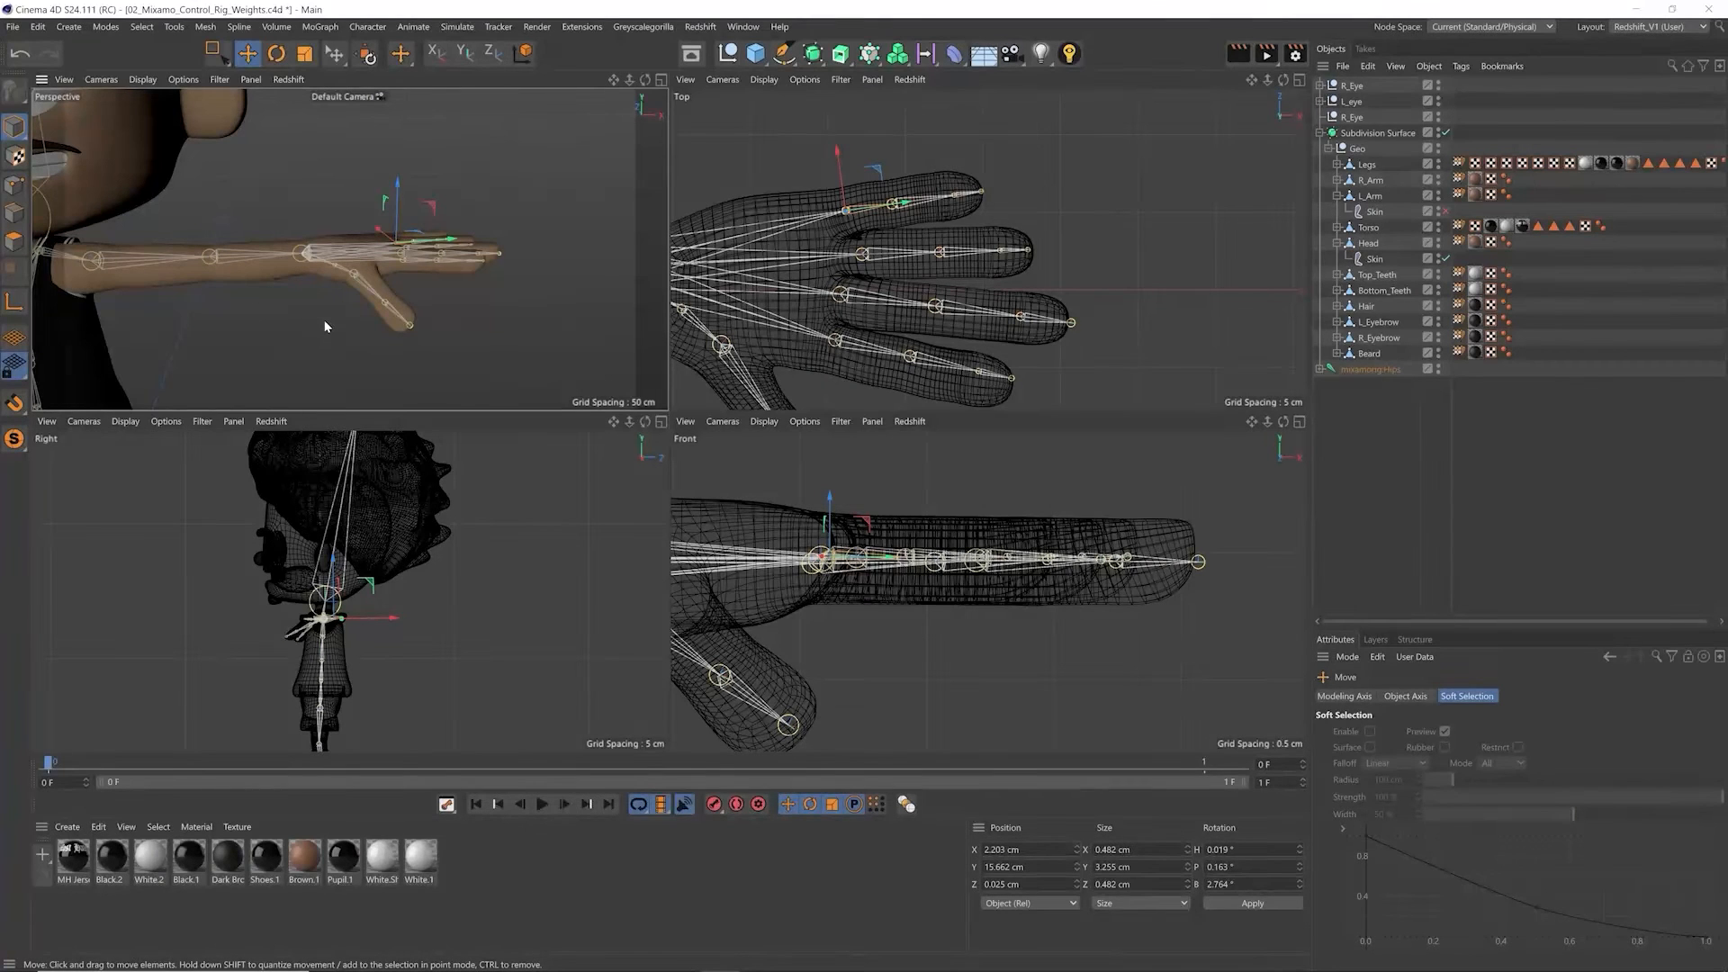
click(1464, 193)
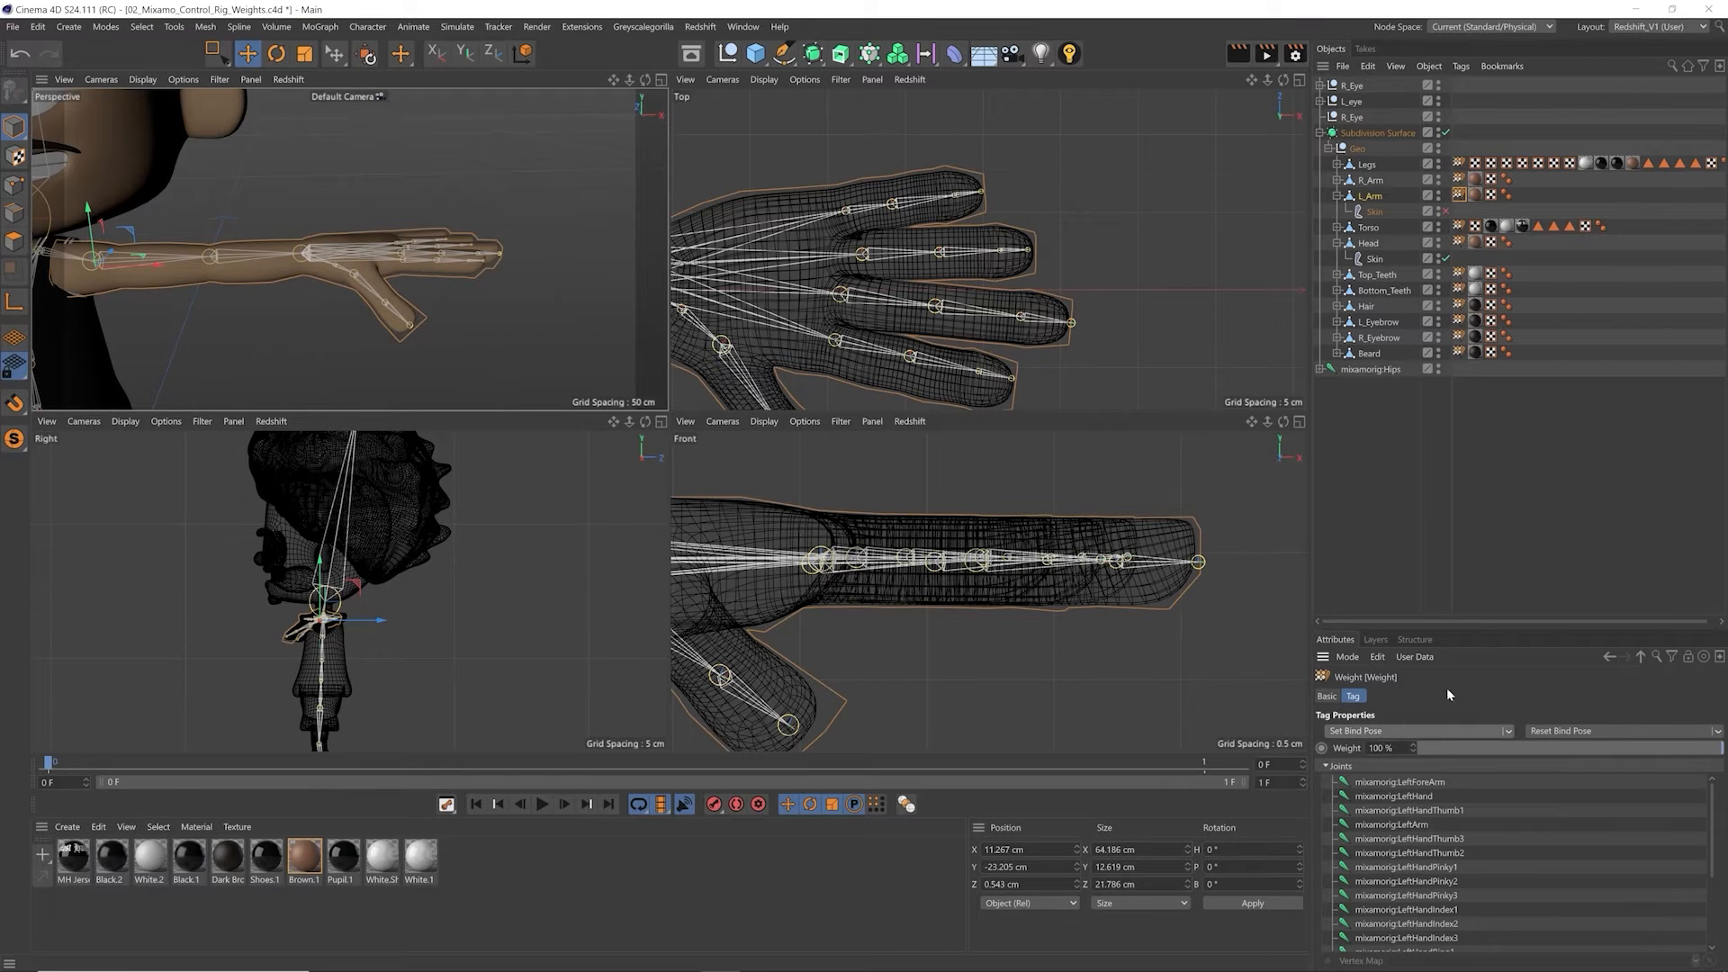
click(1445, 213)
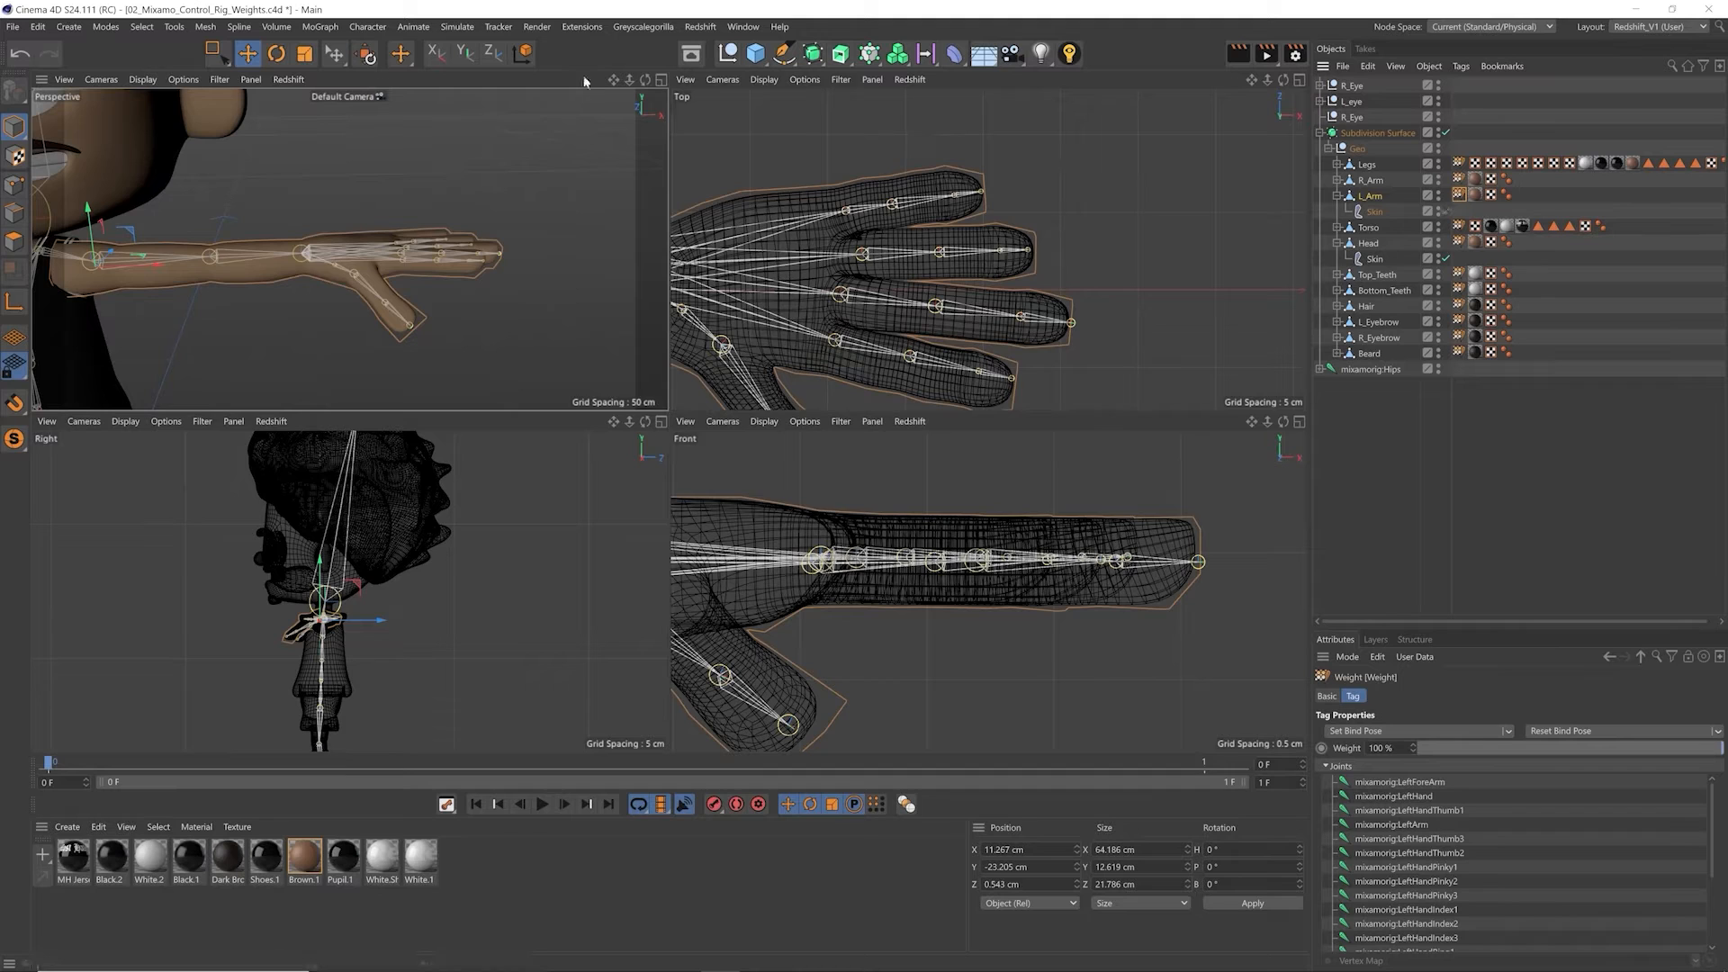
click(661, 80)
scroll(576, 281, up, 6)
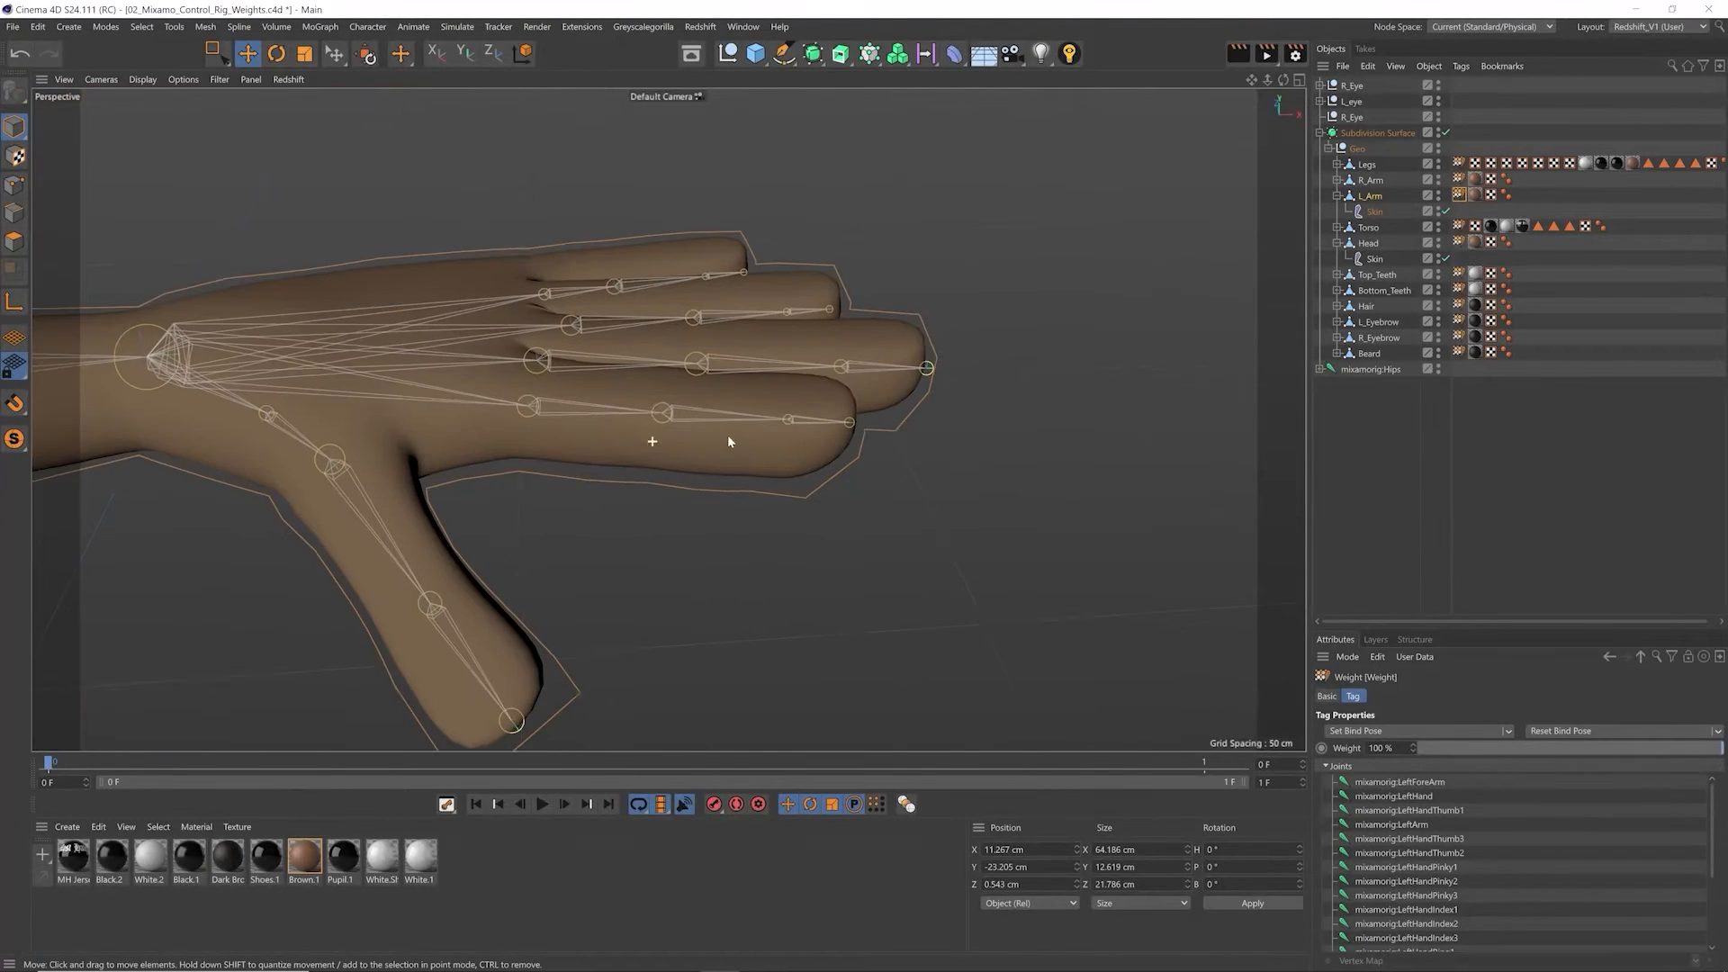
Step: Test-rotate the mixamorig:LeftHandIndex1 joint with the skin enabled and undo the rotation
ctrl+shift+right_click(513, 373)
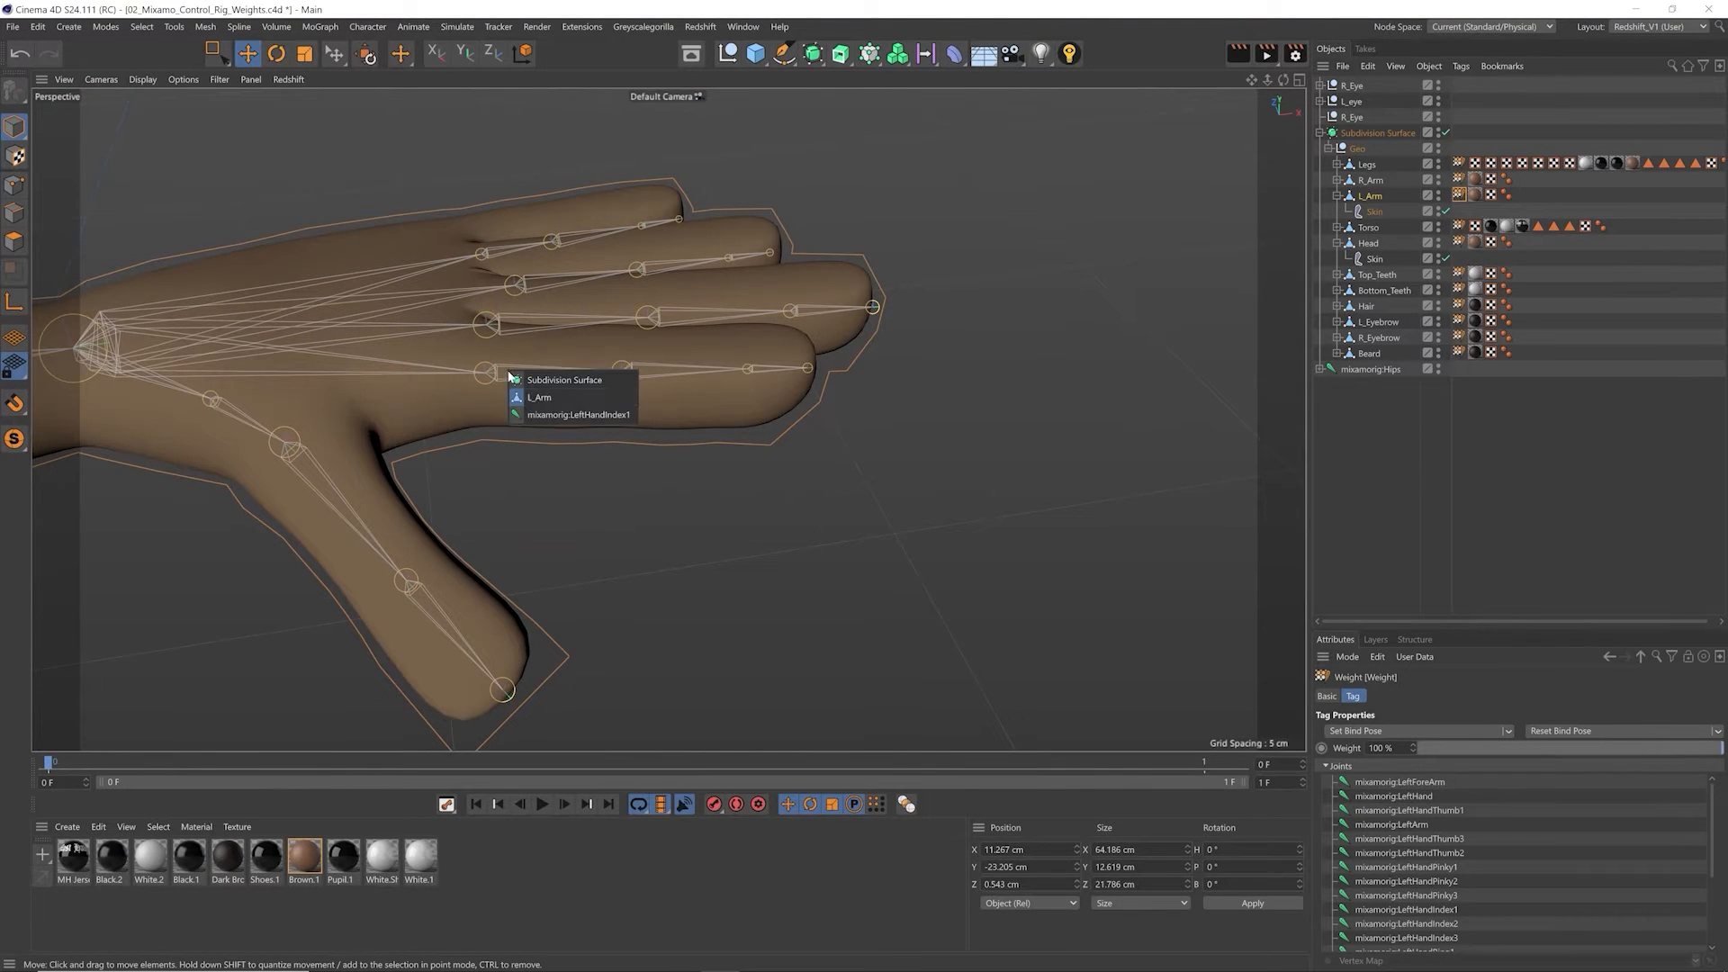
click(538, 417)
key(r)
mouse_move(585, 372)
mouse_down()
mouse_move(616, 411)
mouse_move(606, 351)
mouse_up()
key(ctrl+z)
key(ctrl+z)
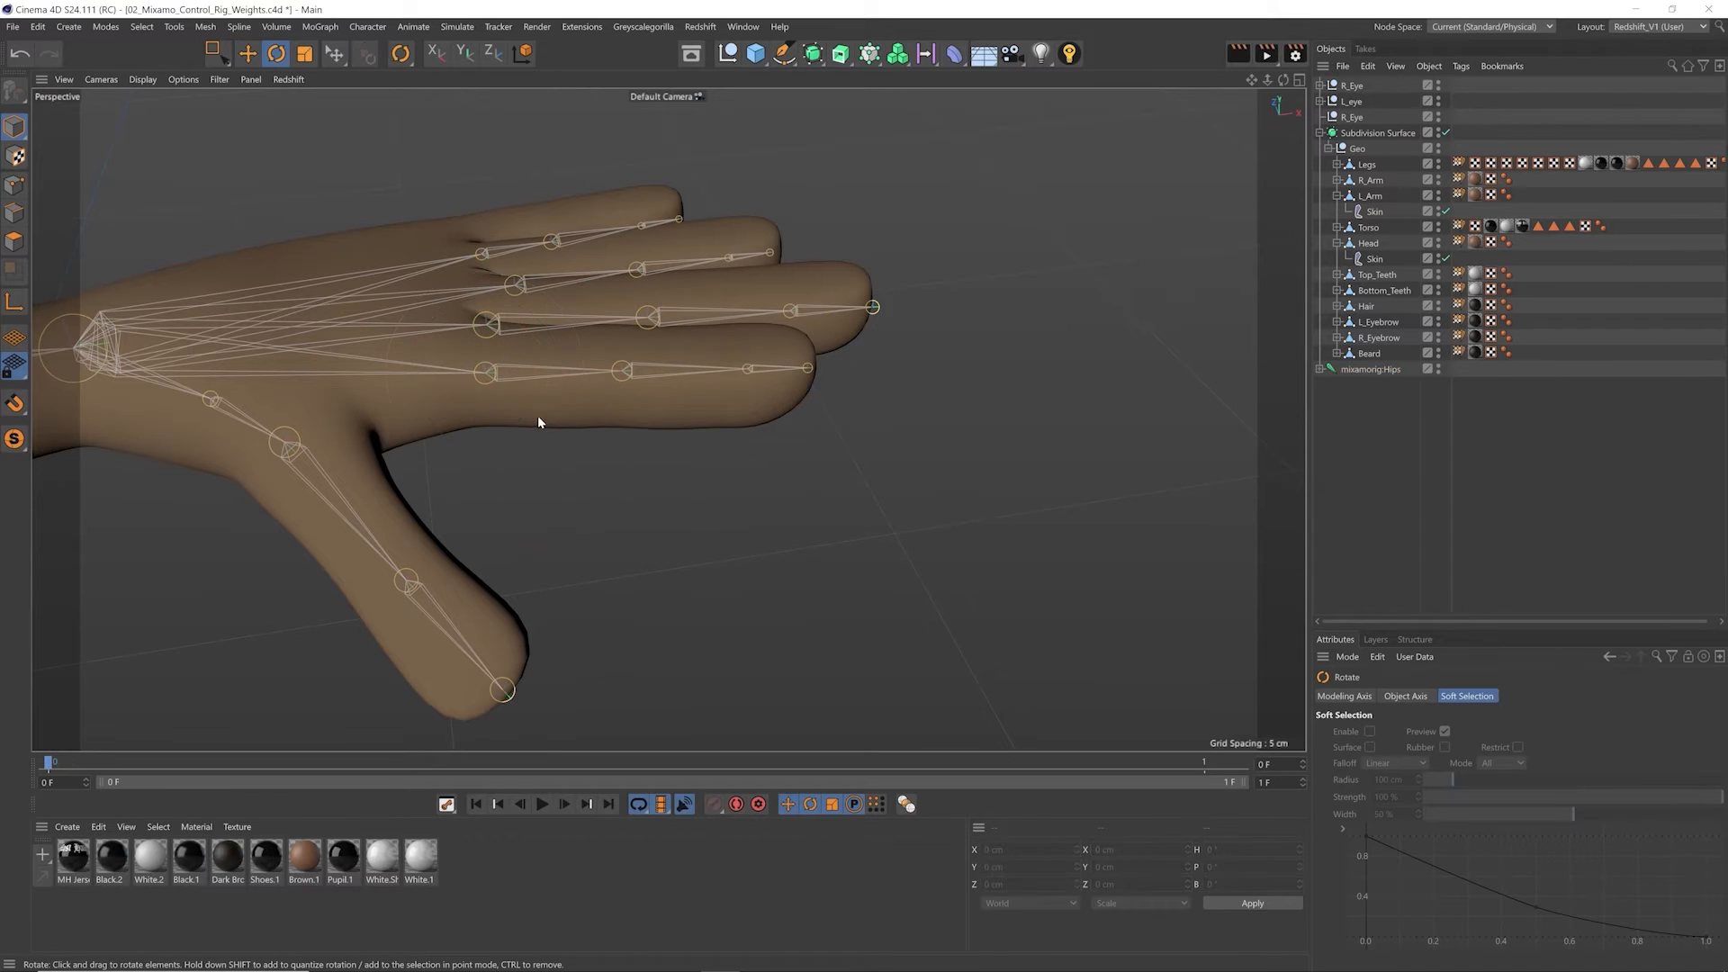
alt+drag(531, 401, 392, 382)
ctrl+shift+right_click(514, 380)
click(547, 434)
key(ctrl+z)
Step: Reveal the Skin deformer under R_Arm and disable it to work on the right hand
key(e)
scroll(583, 397, down, 8)
alt+drag(276, 371, 257, 473)
alt+middle_drag(231, 359, 729, 414)
scroll(360, 373, up, 6)
scroll(370, 373, up, 1)
scroll(435, 396, up, 6)
click(1377, 259)
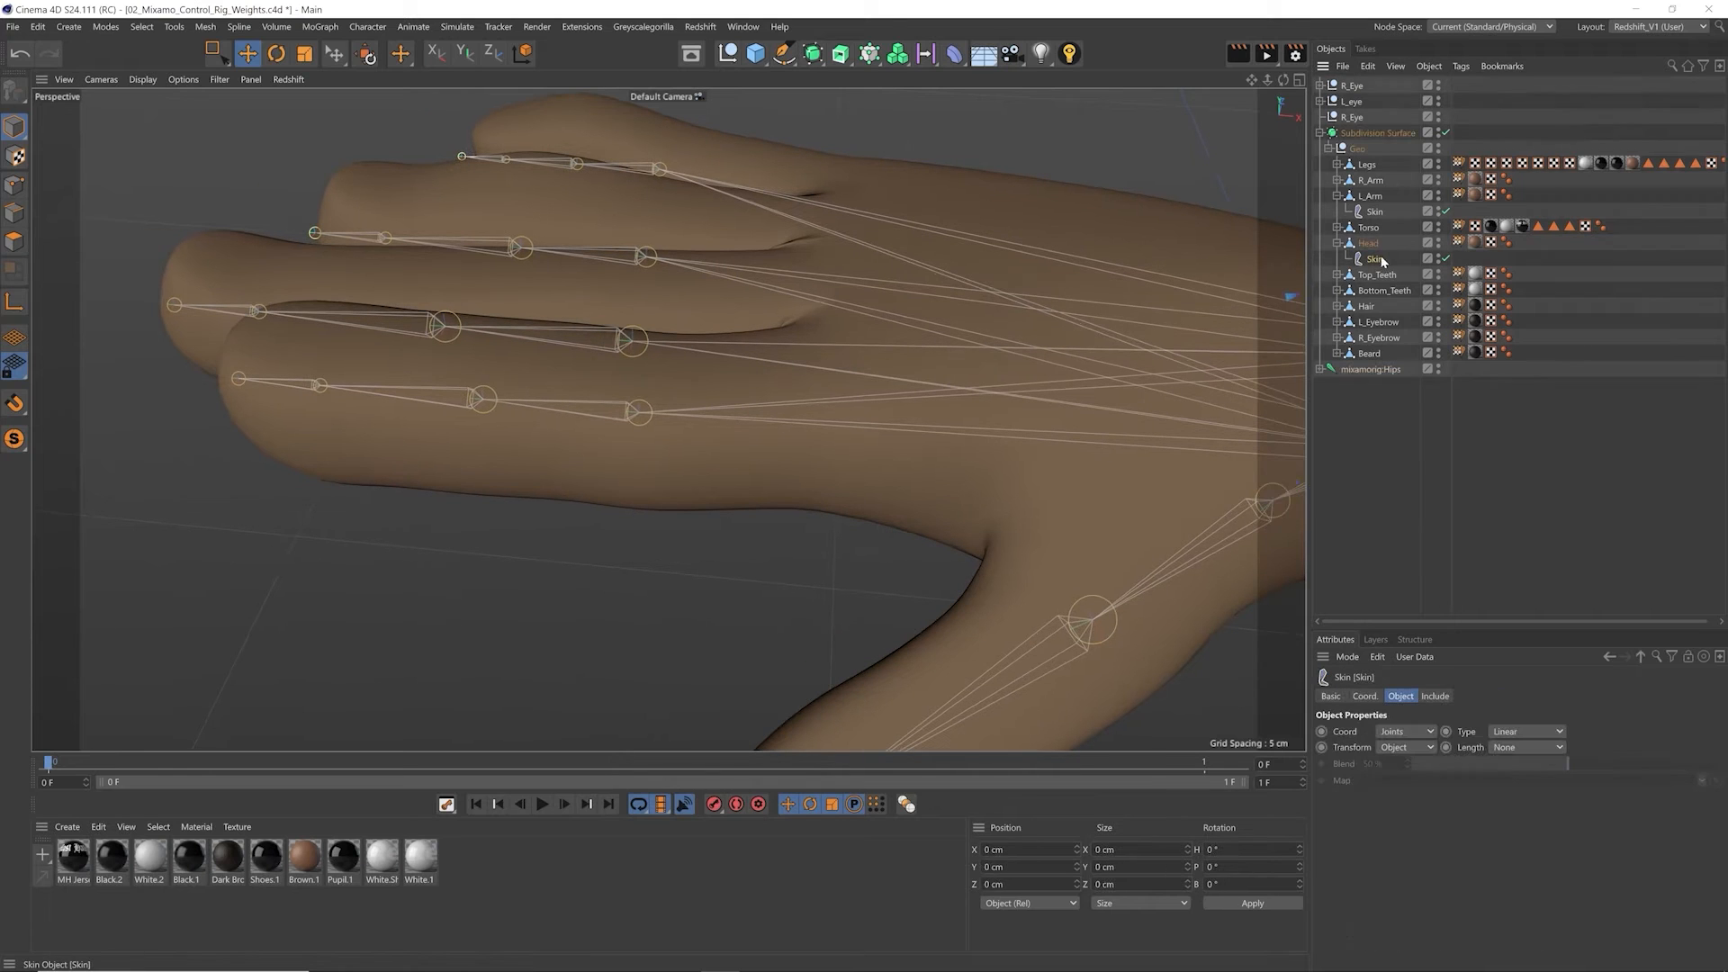
click(1336, 180)
click(1374, 196)
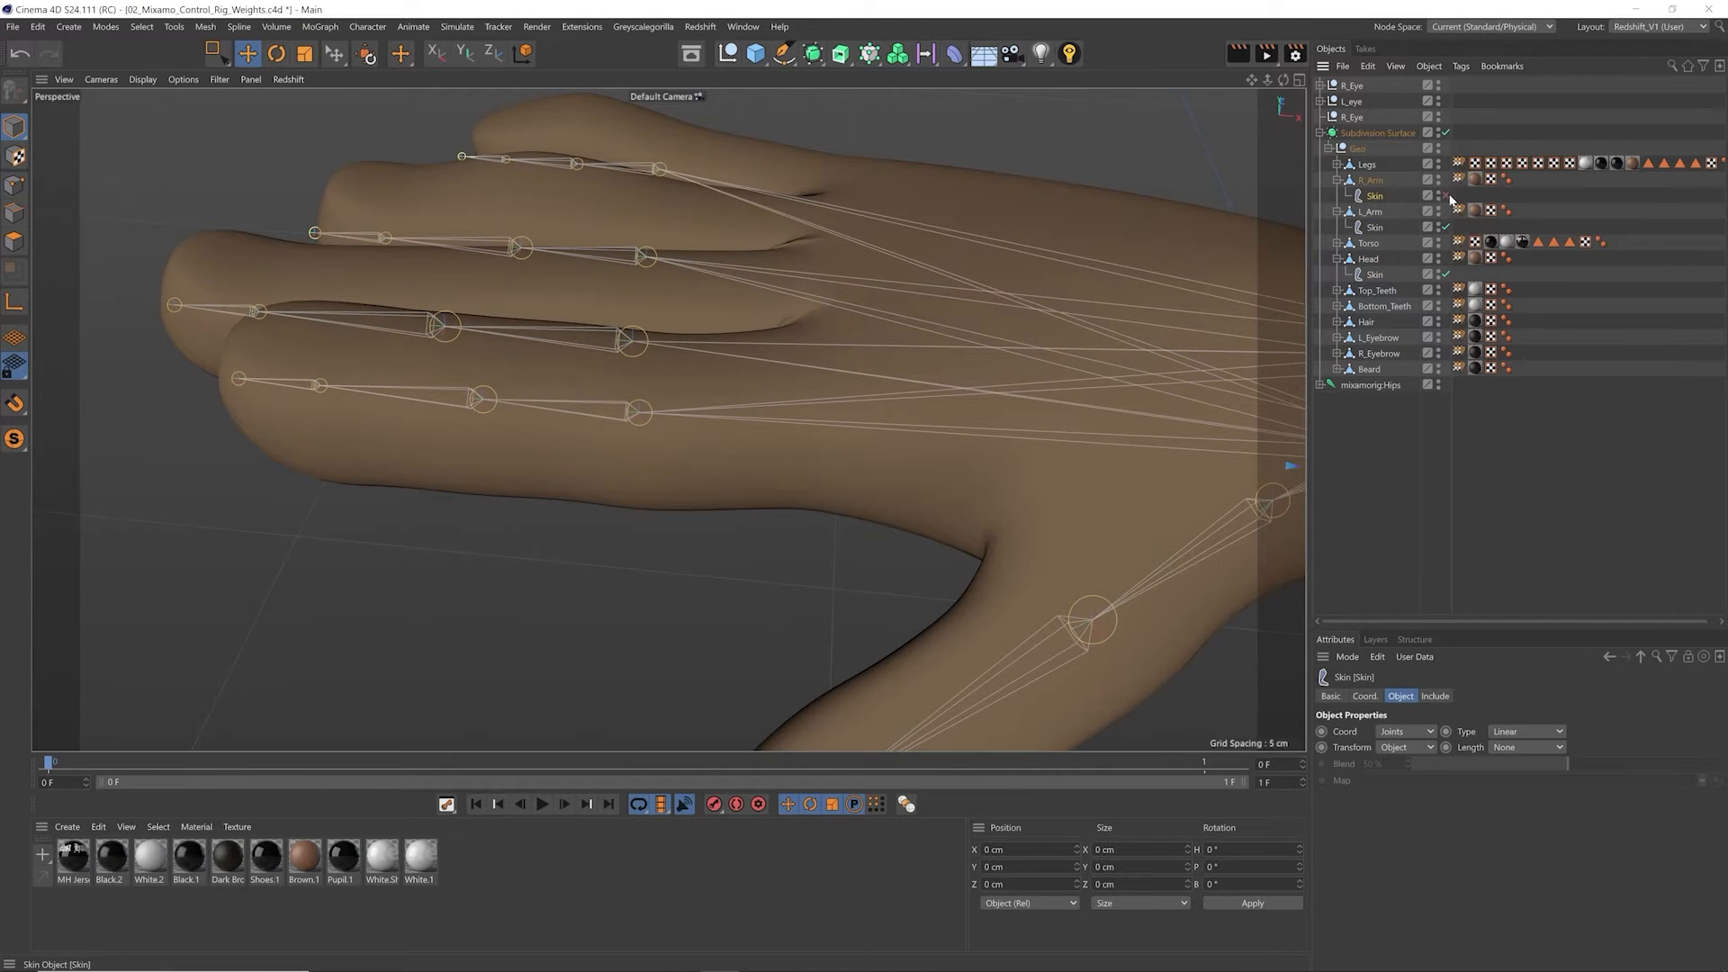
alt+middle_drag(429, 424, 459, 394)
alt+drag(459, 393, 468, 455)
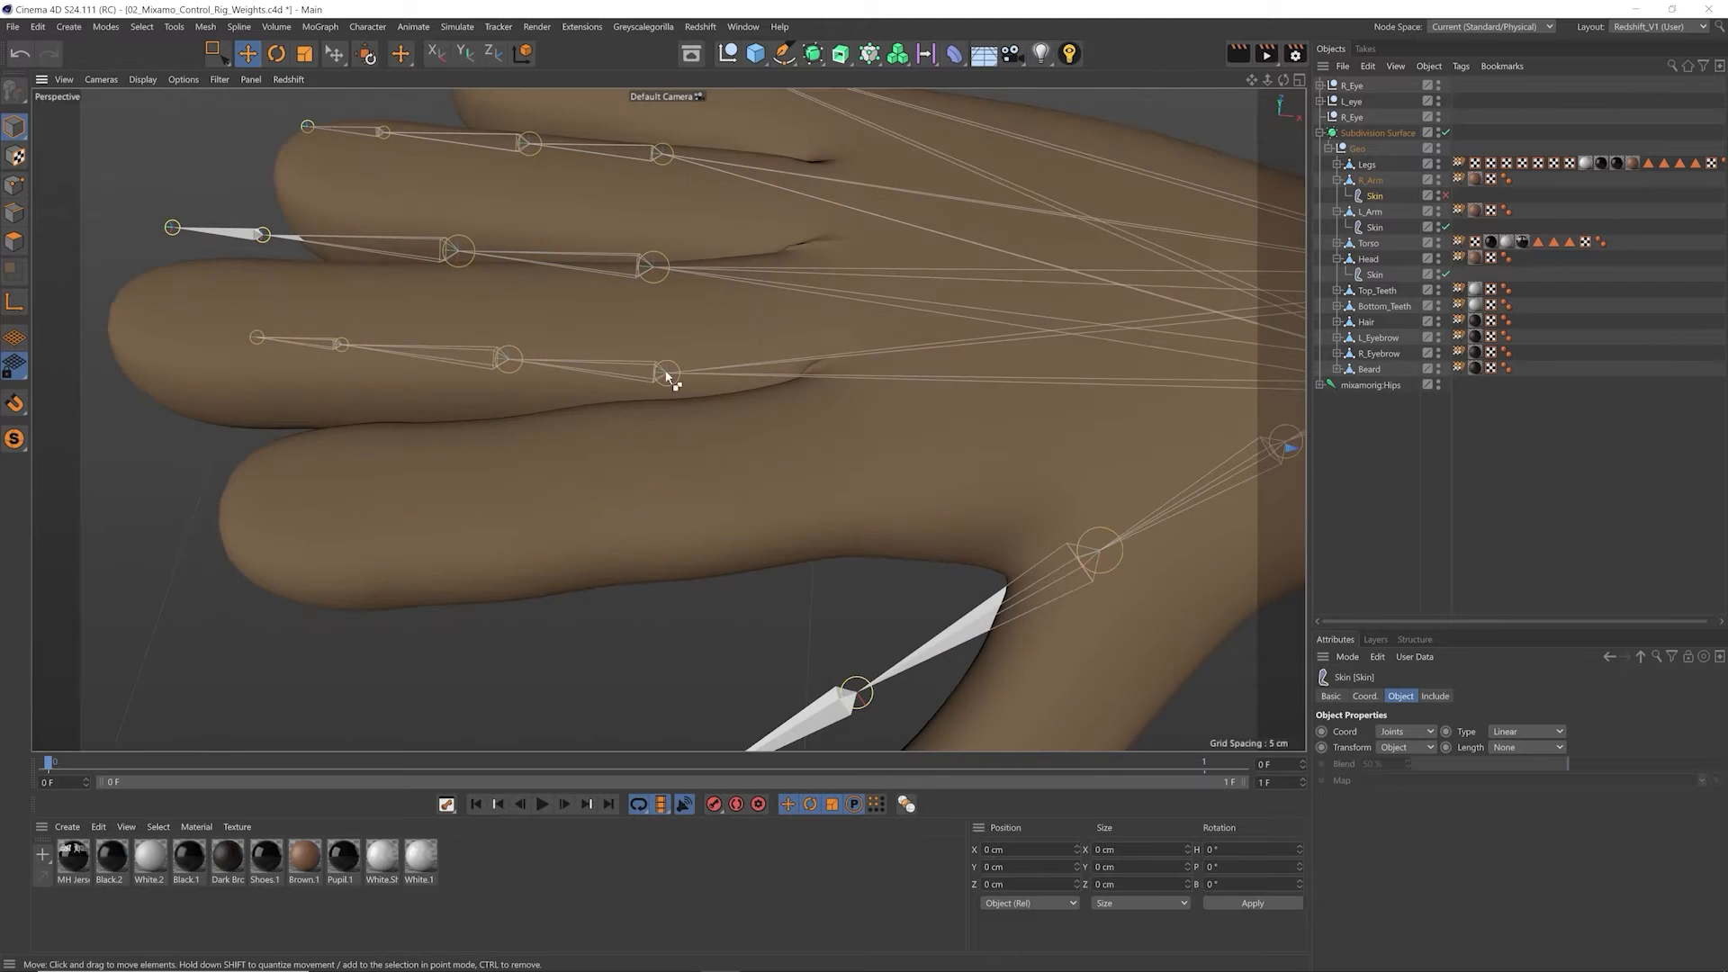
Step: Select the mixamorig:RightHandIndex1 joint and move it into the right index finger
click(668, 377)
alt+drag(668, 376, 677, 462)
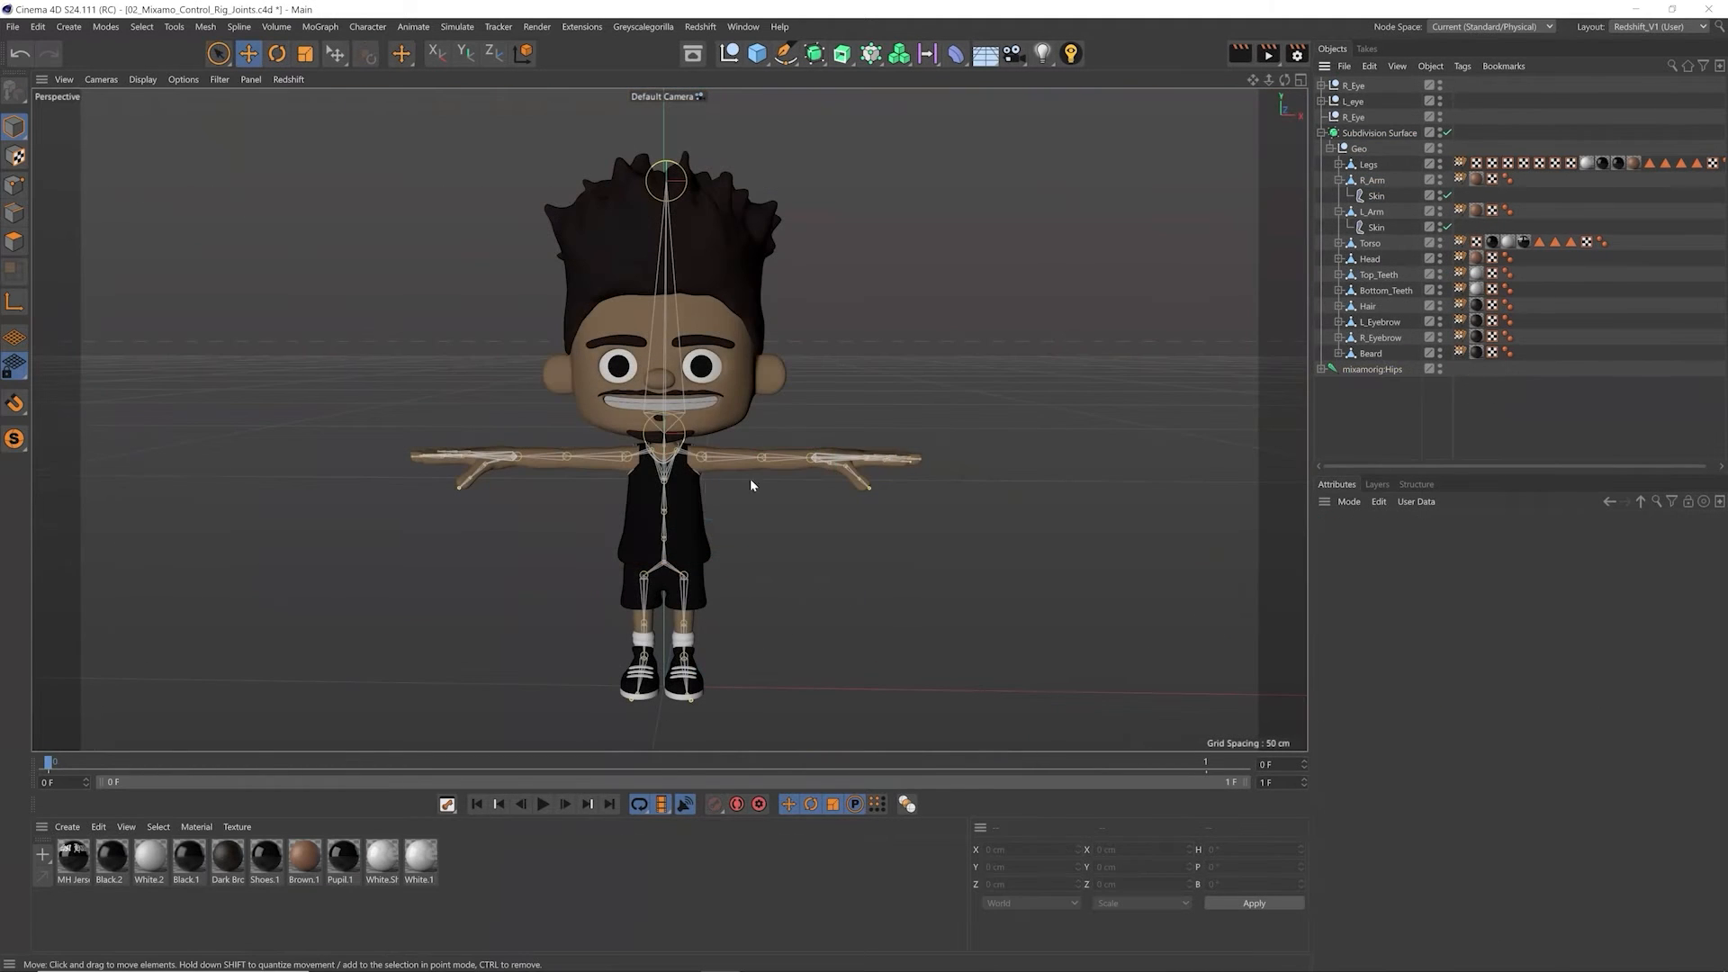
alt+drag(749, 478, 710, 573)
alt+drag(874, 520, 622, 467)
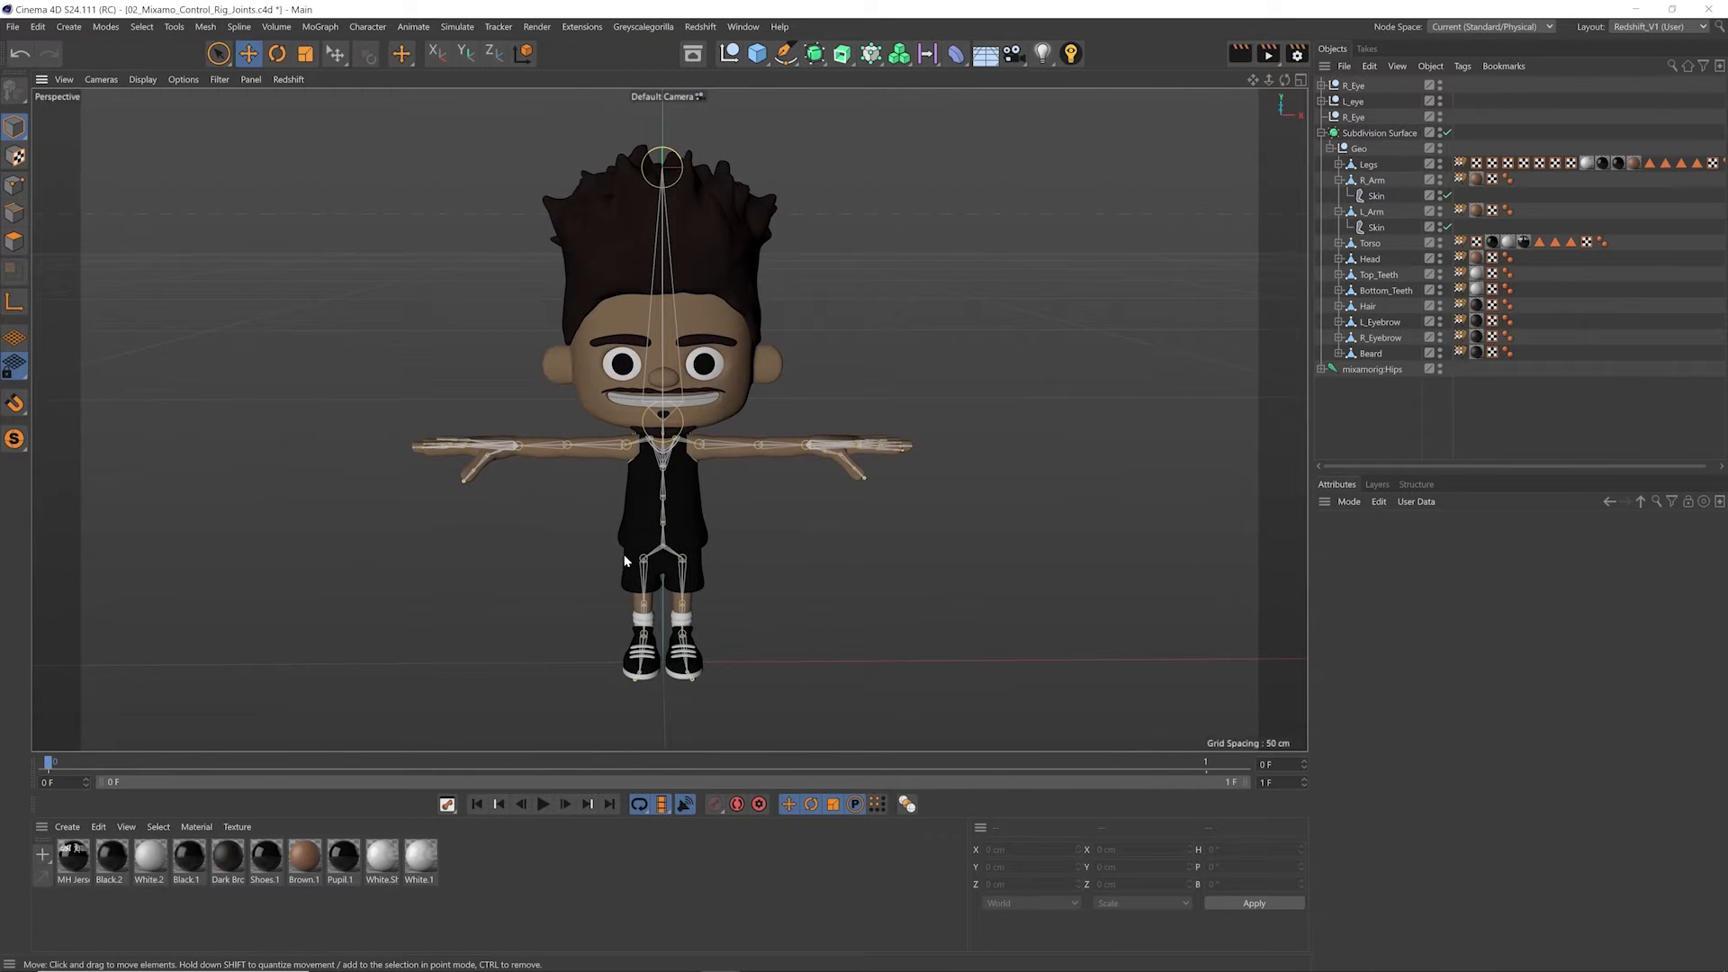
Step: Test-rotate the left forearm joint at the elbow and undo the rotation
alt+drag(791, 461, 687, 442)
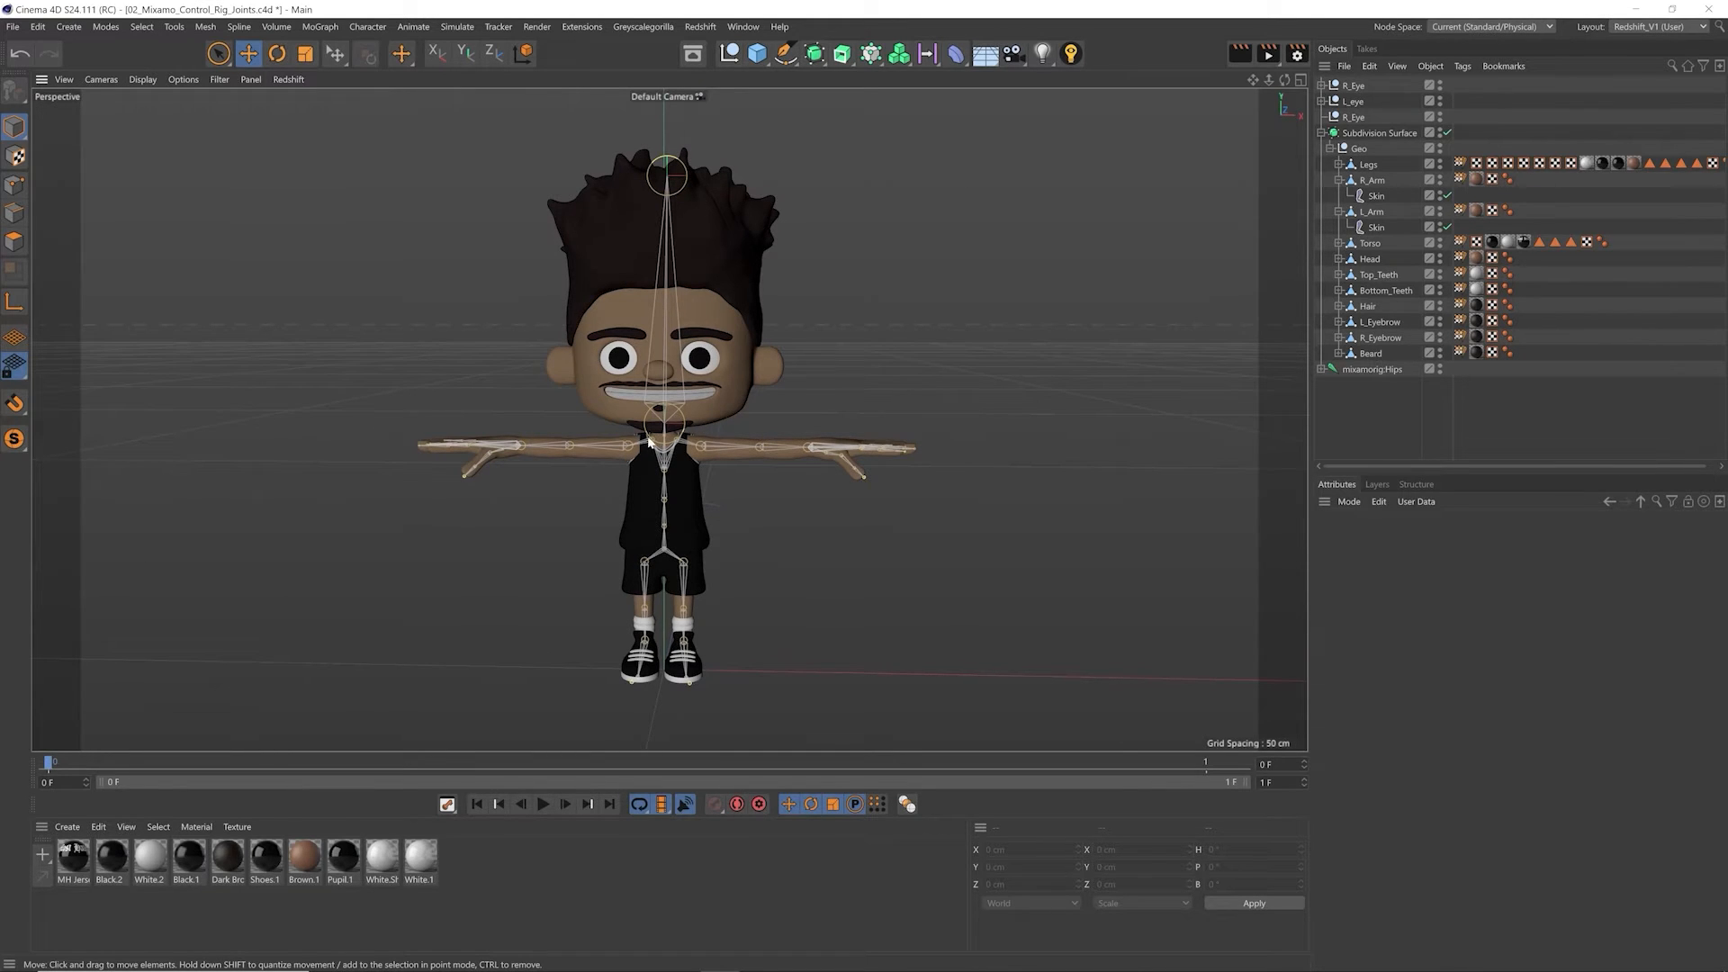
alt+right_drag(794, 451, 847, 432)
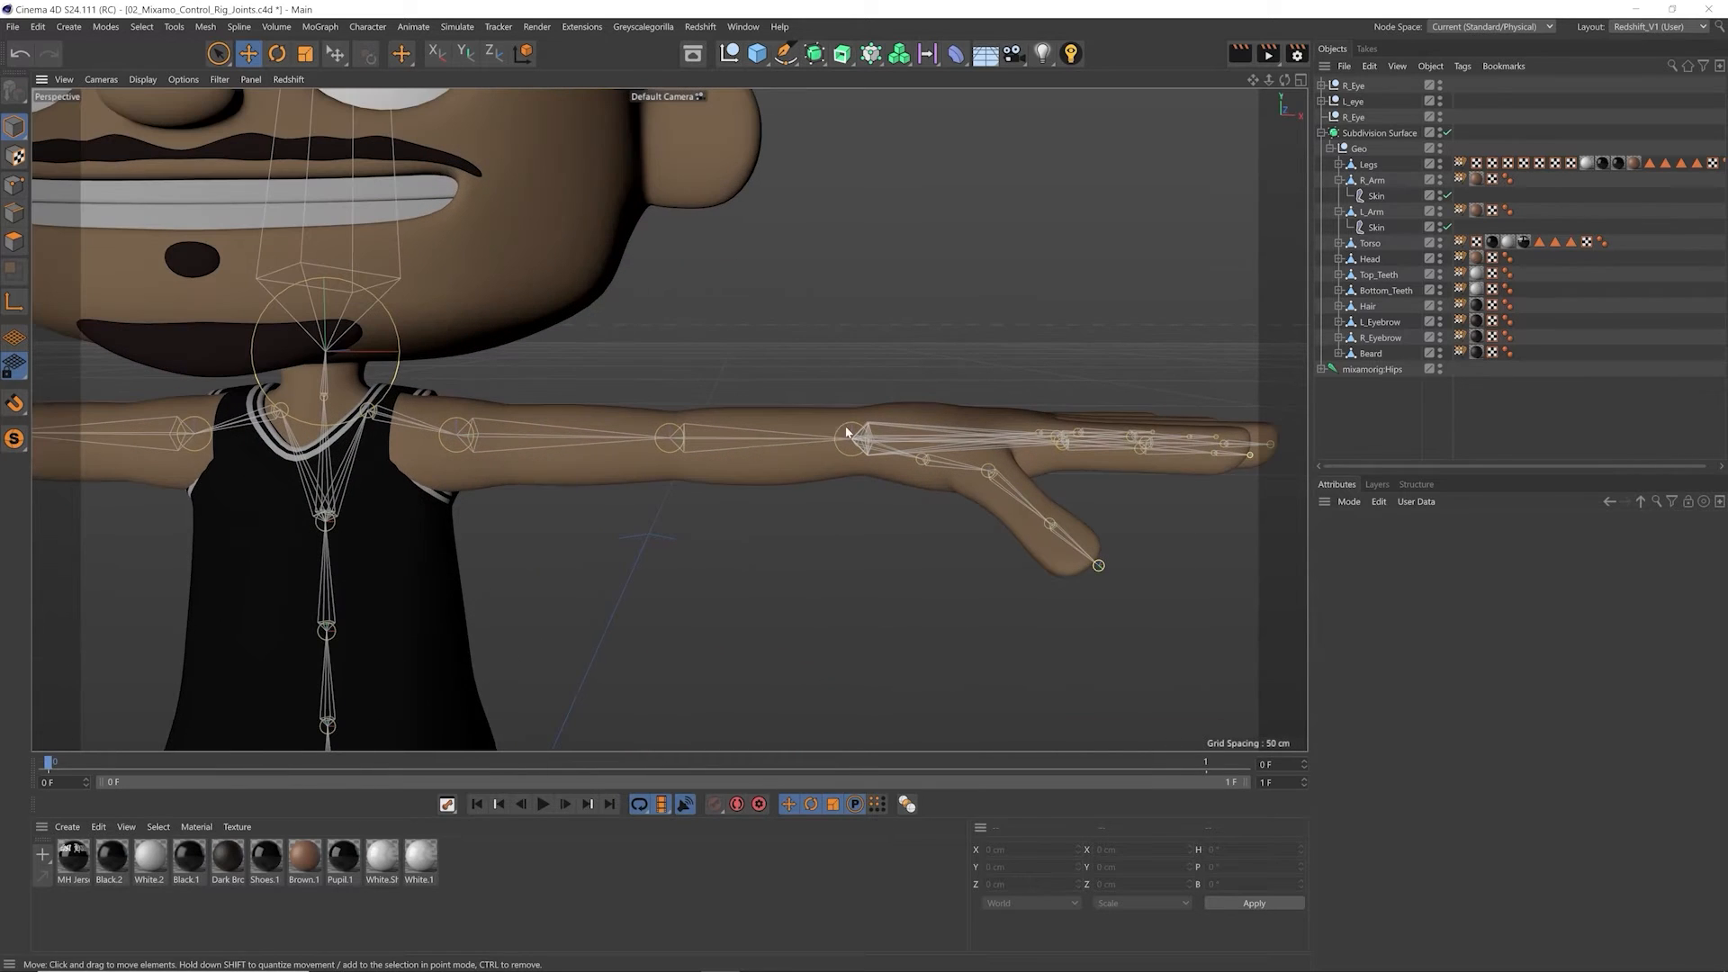
click(726, 438)
key(r)
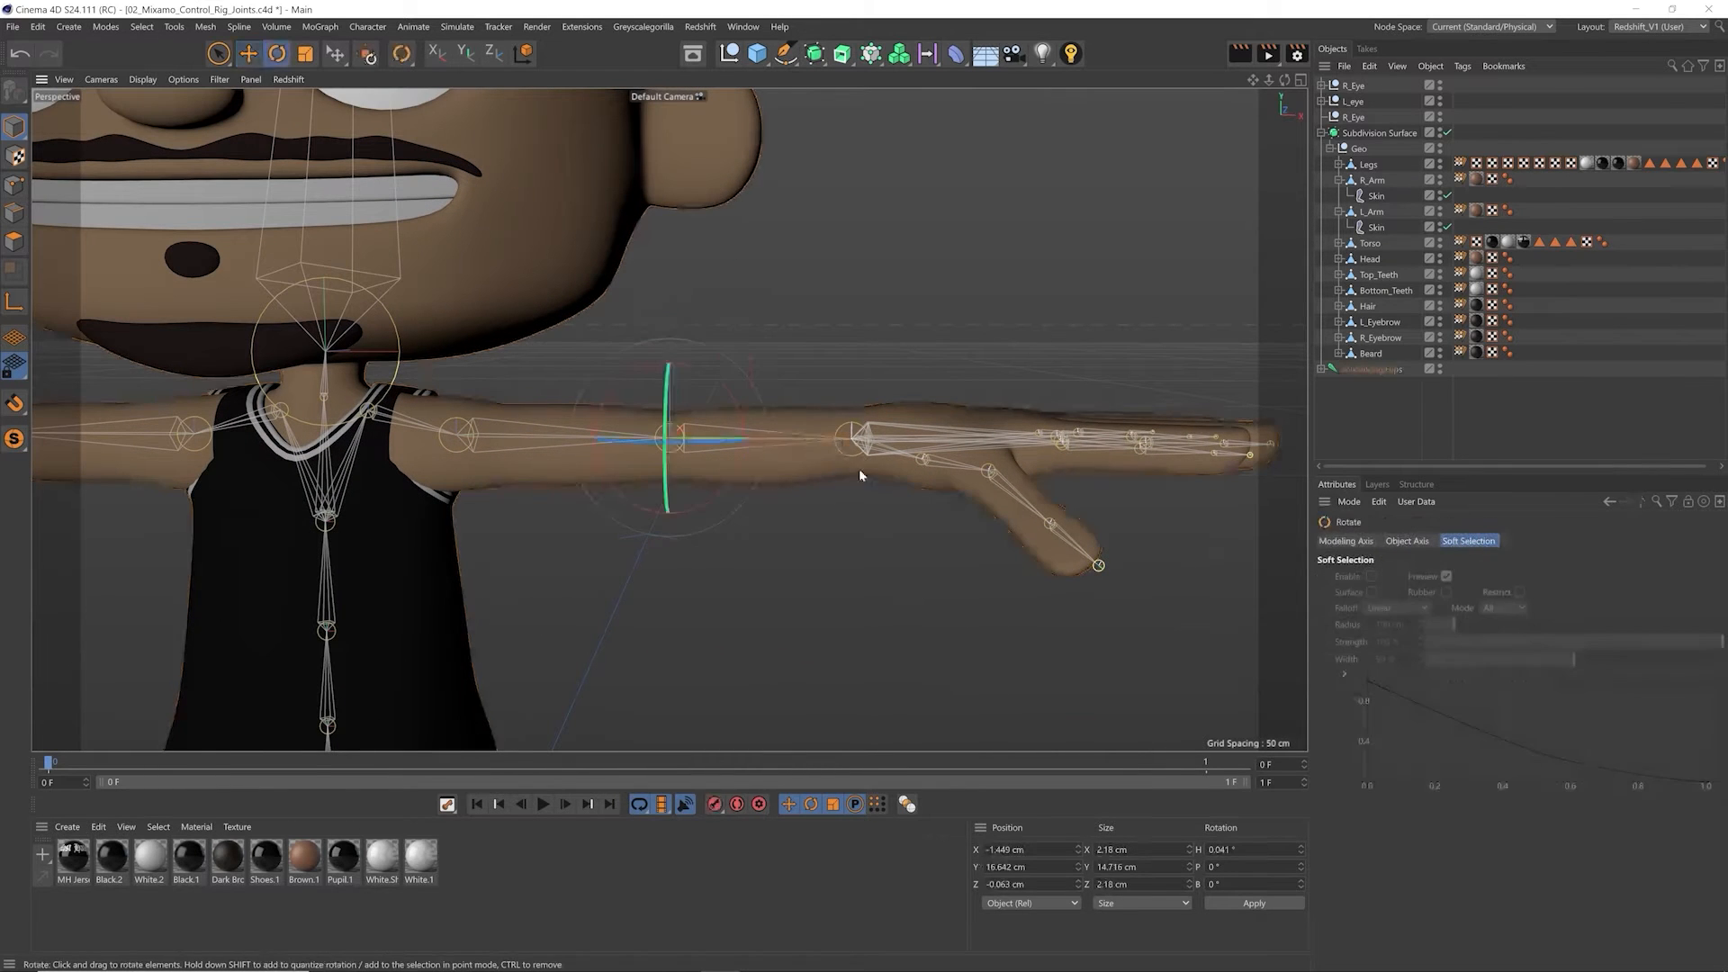
drag(900, 432, 785, 550)
key(ctrl+z)
key(e)
Step: Add a Character object to the scene and set its template to Mixamo Control Rig
alt+right_drag(657, 501, 491, 504)
alt+middle_drag(579, 481, 624, 466)
click(379, 29)
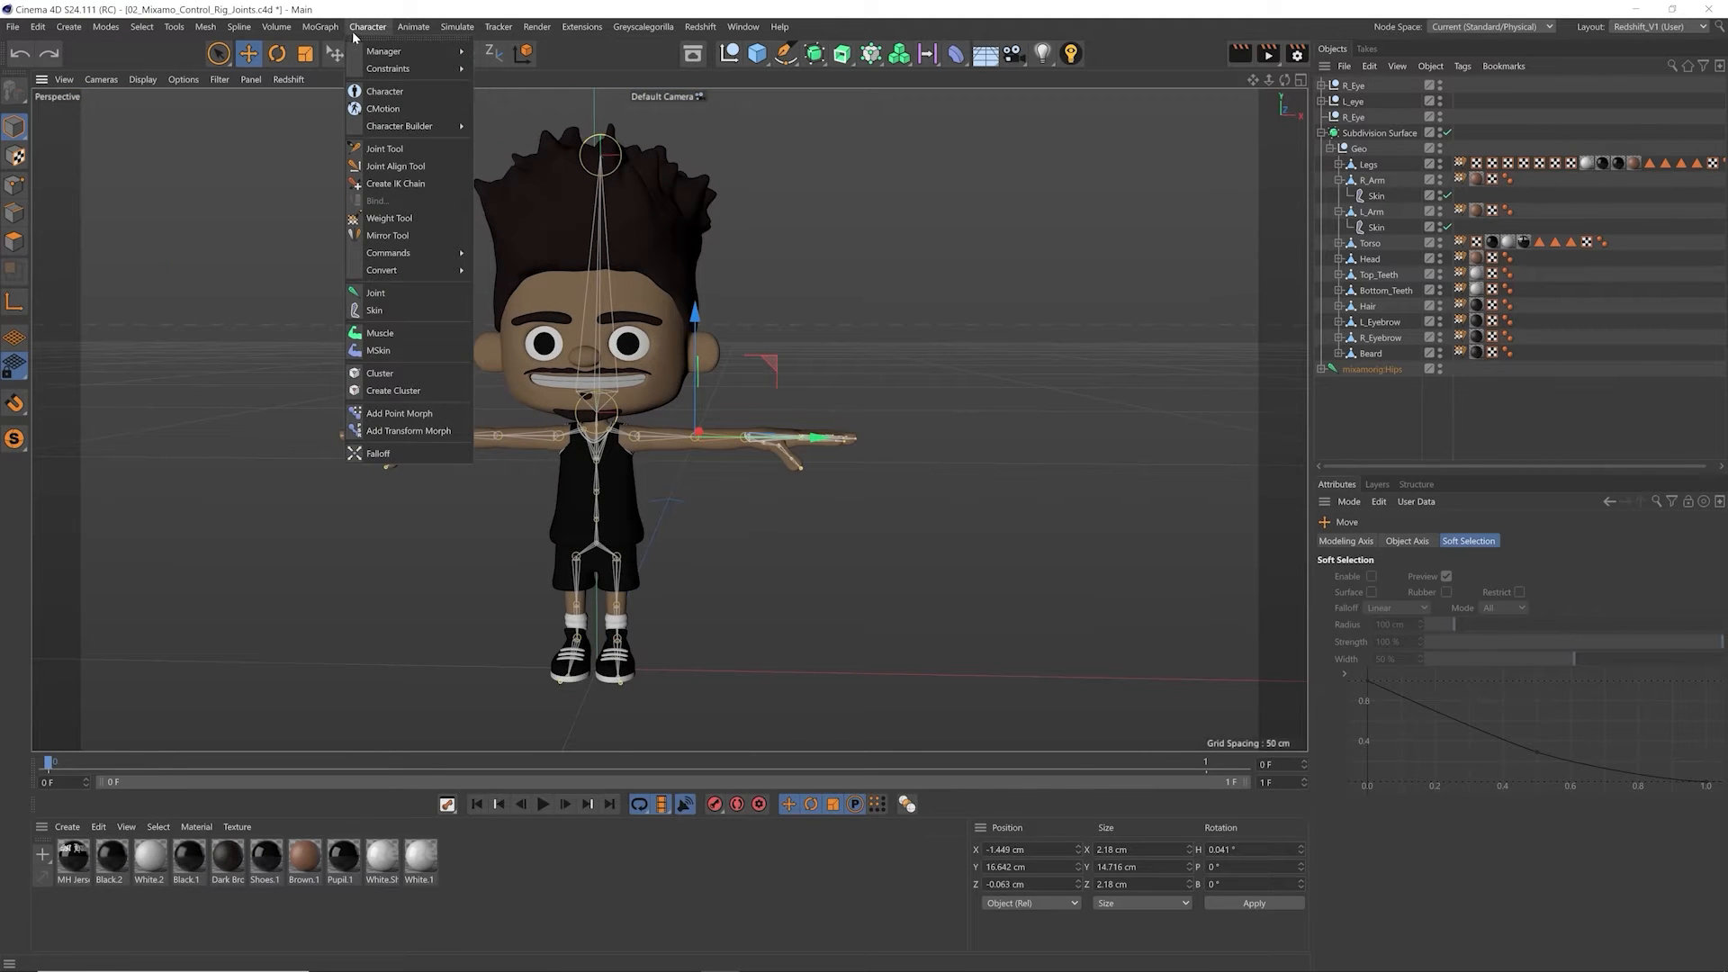
click(393, 93)
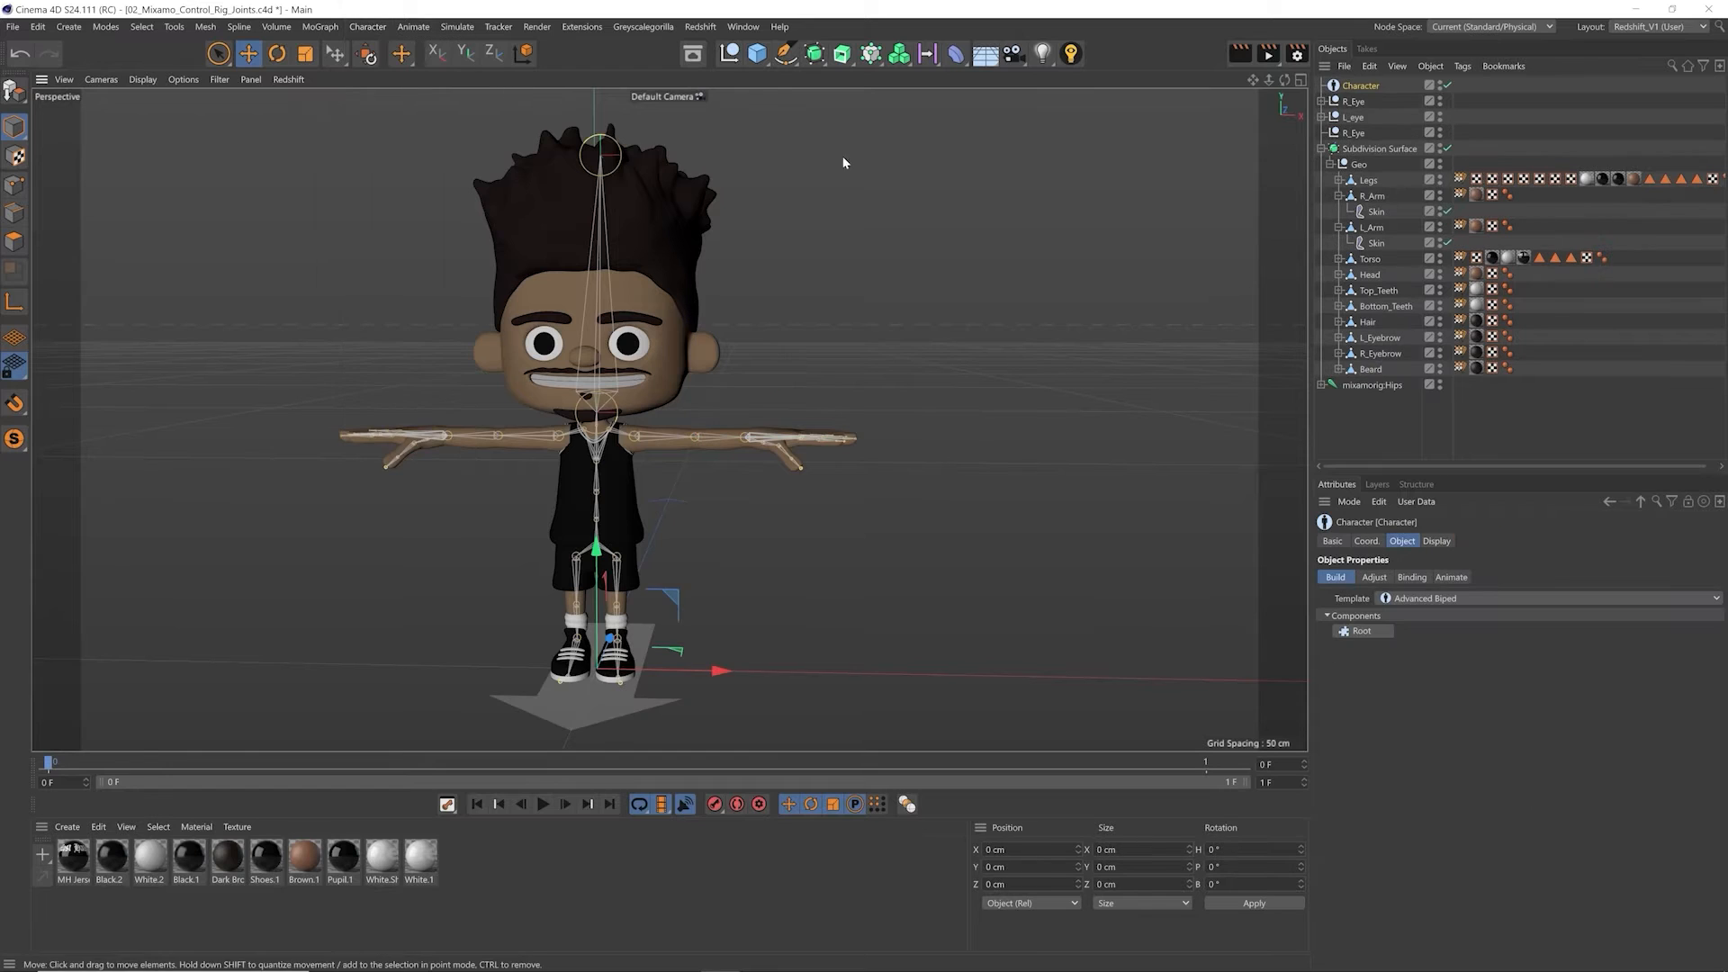
click(1415, 598)
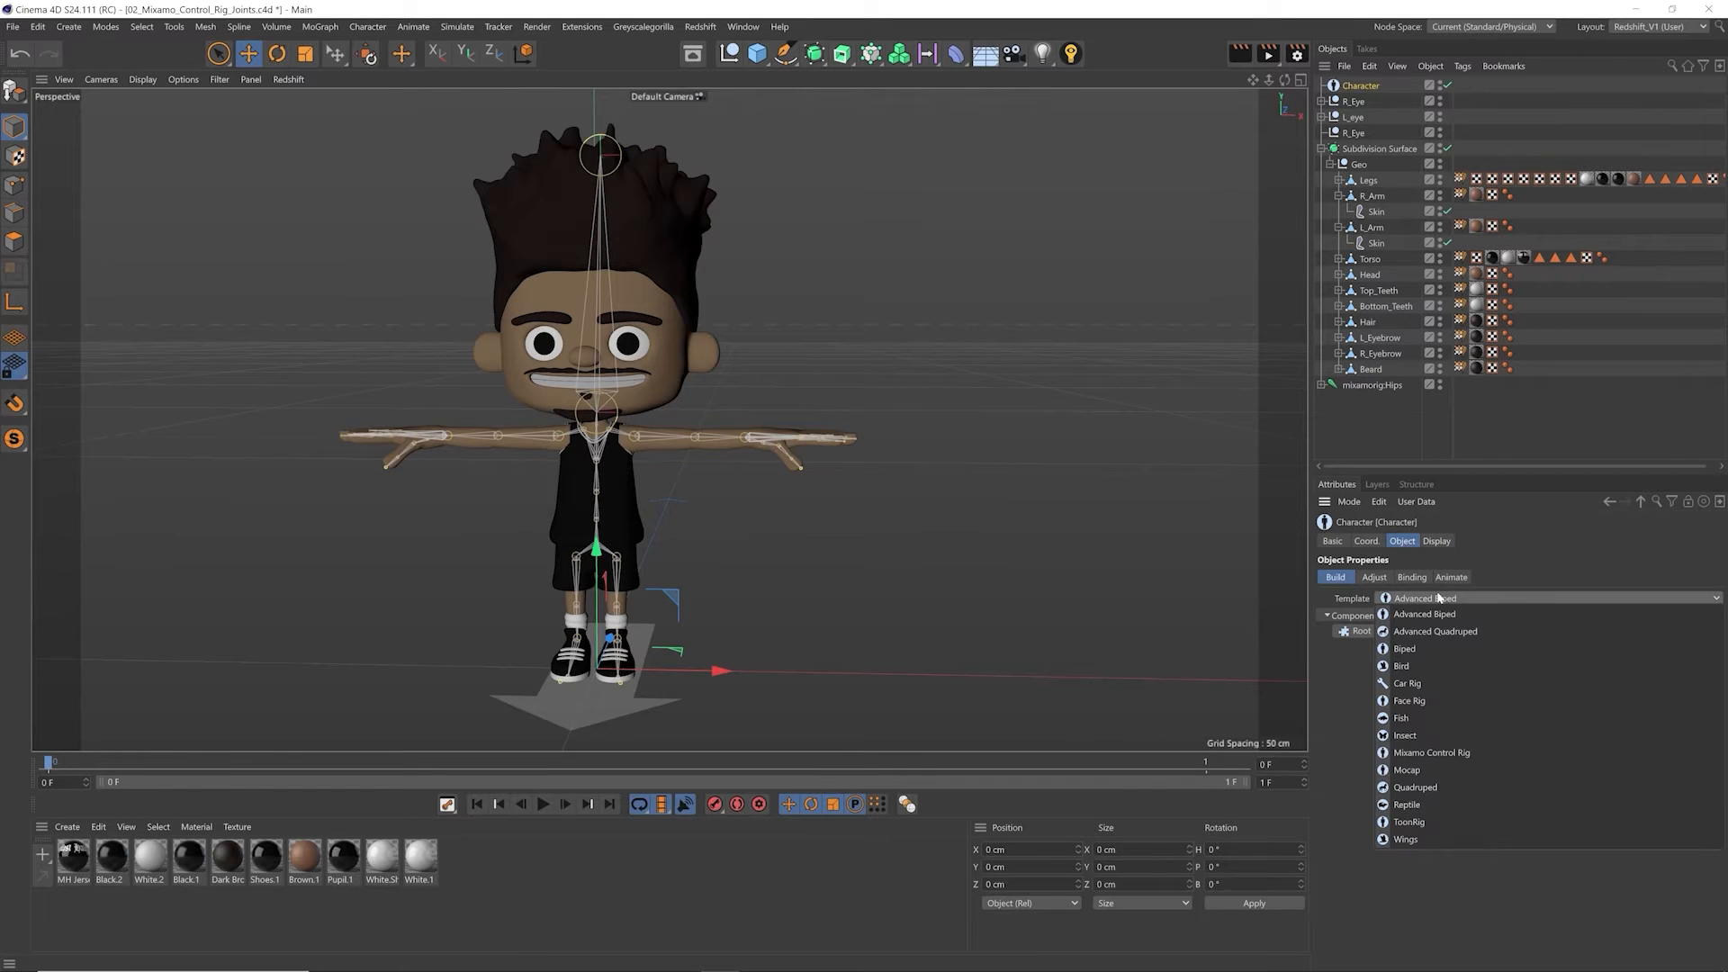
click(1501, 756)
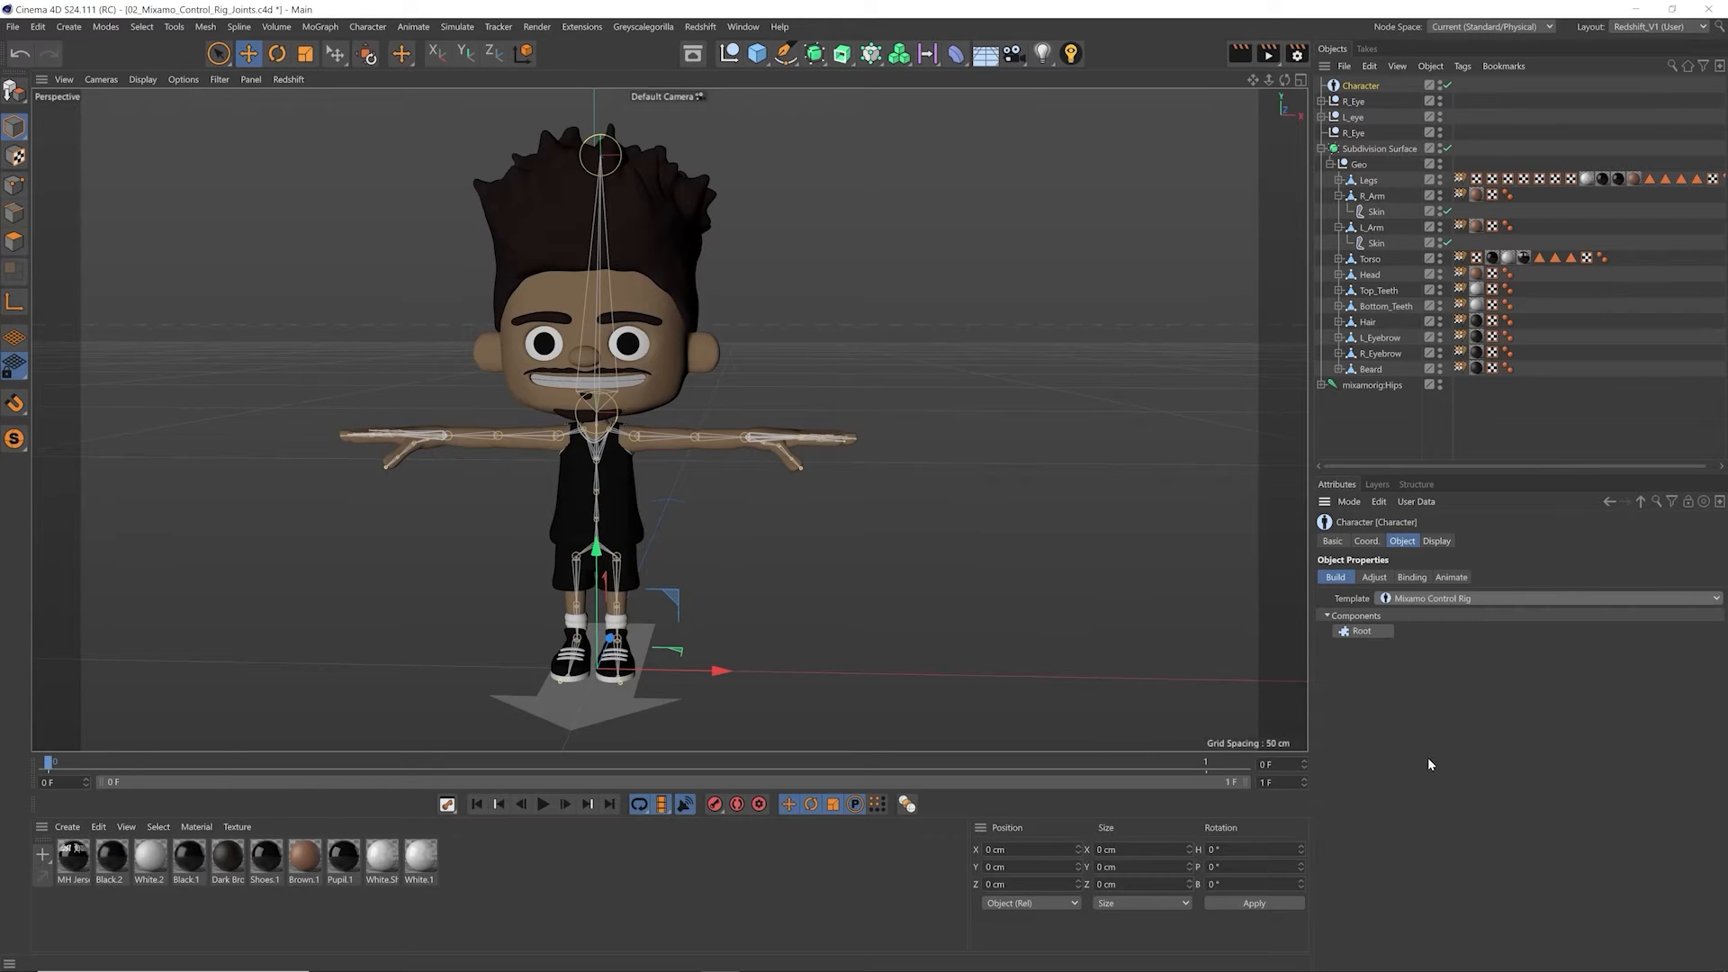
Step: Build the rig's Root and Pelvis (Mixamo), and add Arm (Mixamo) and Leg (Mixamo) components for both sides of the pelvis
click(1358, 631)
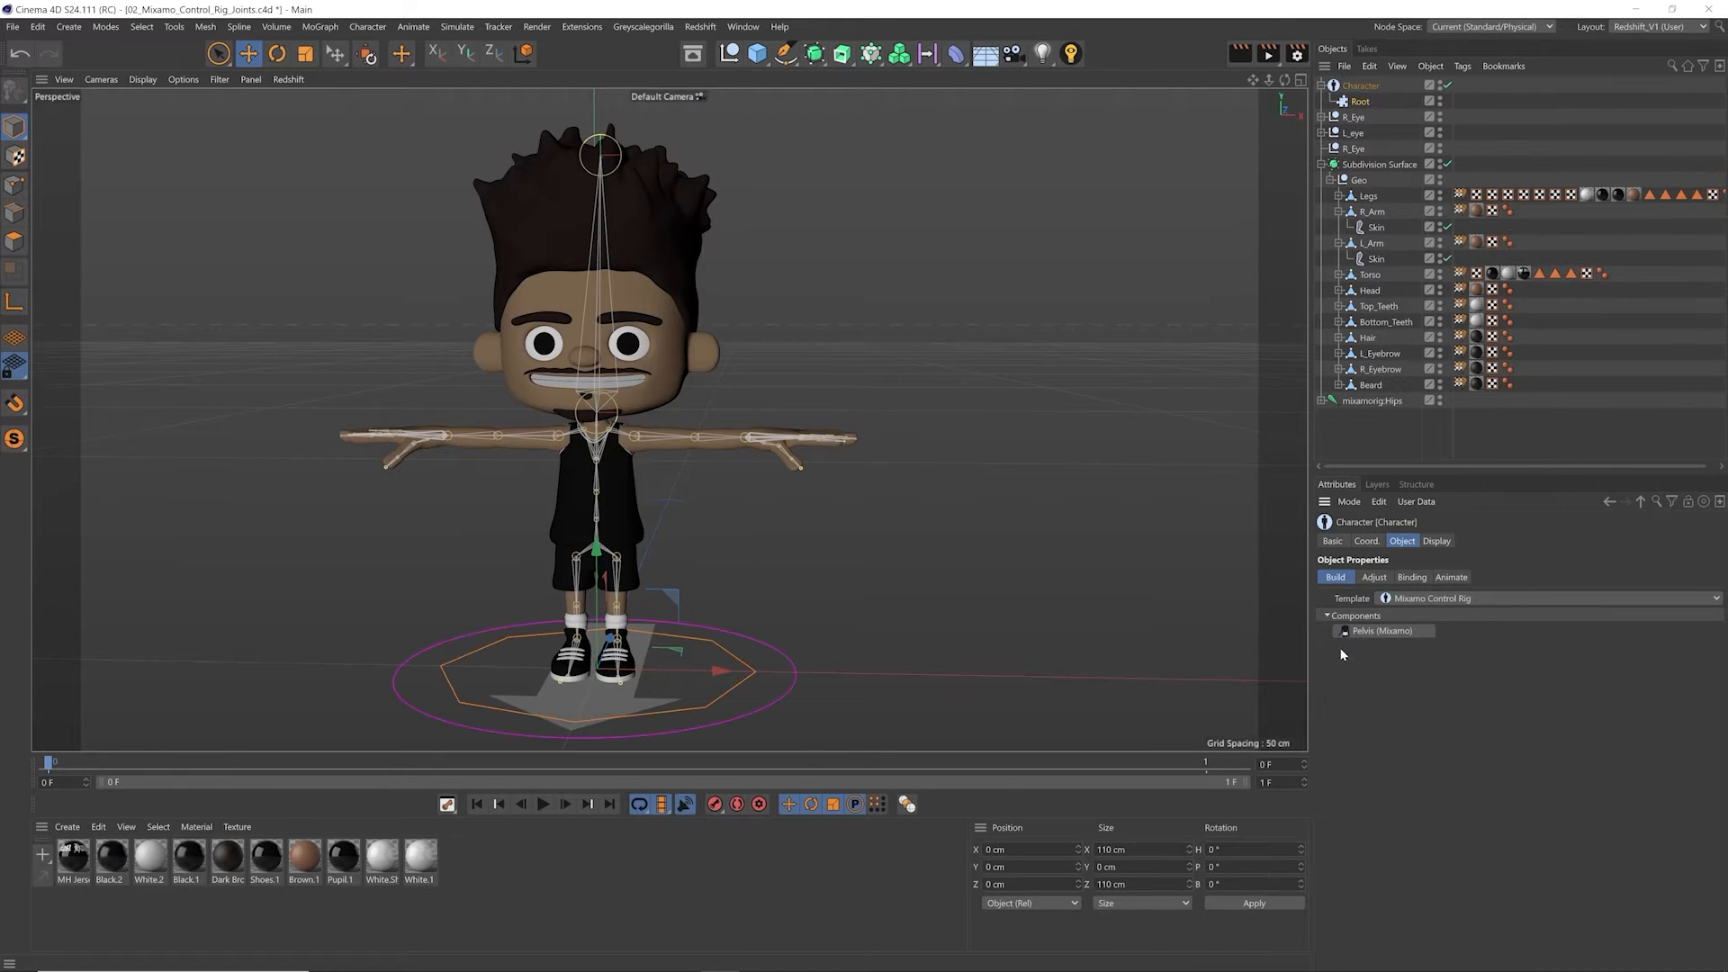
click(1369, 632)
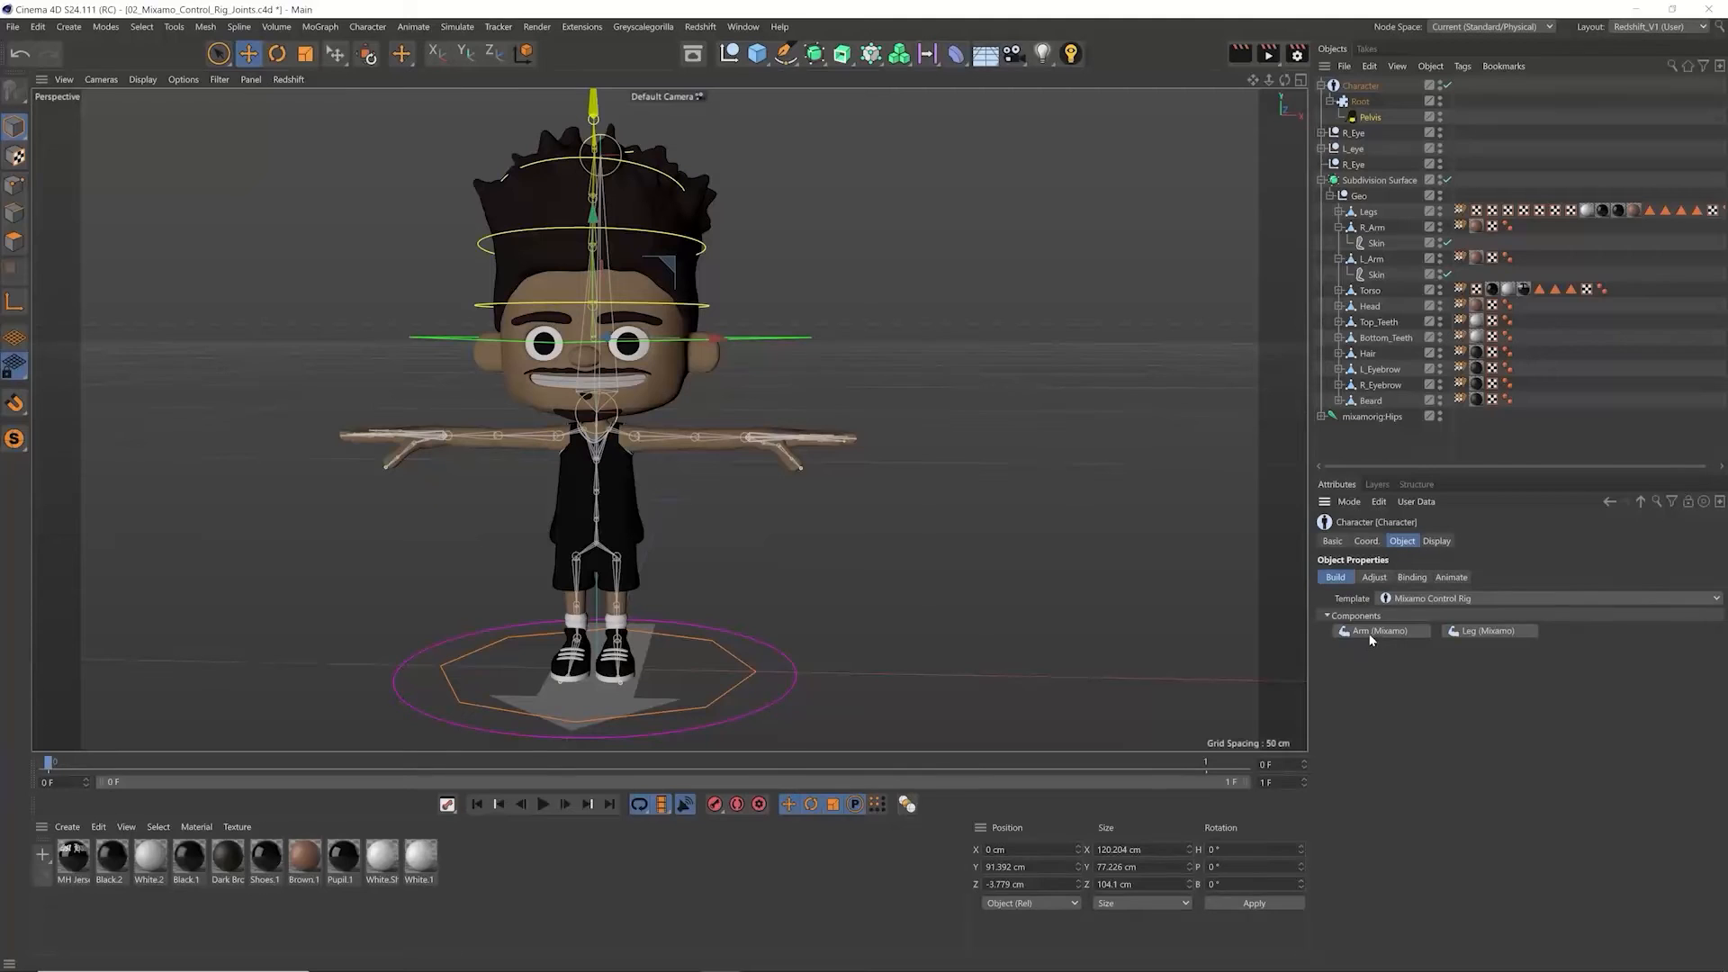
click(1380, 633)
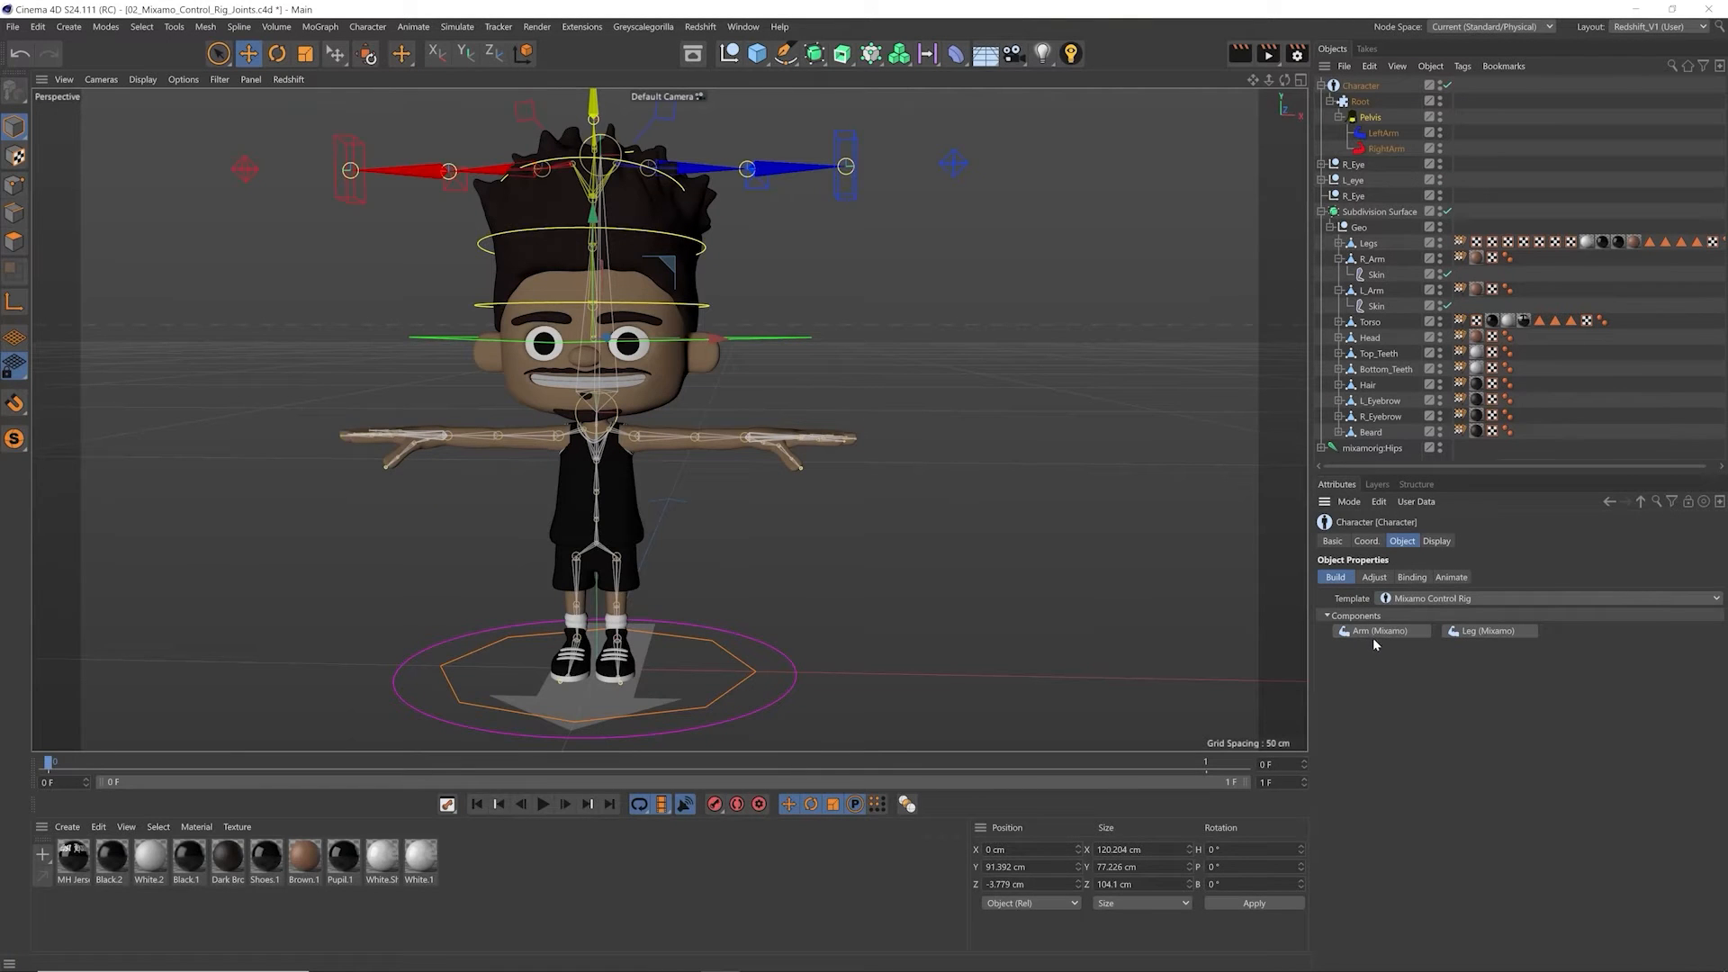
click(1470, 635)
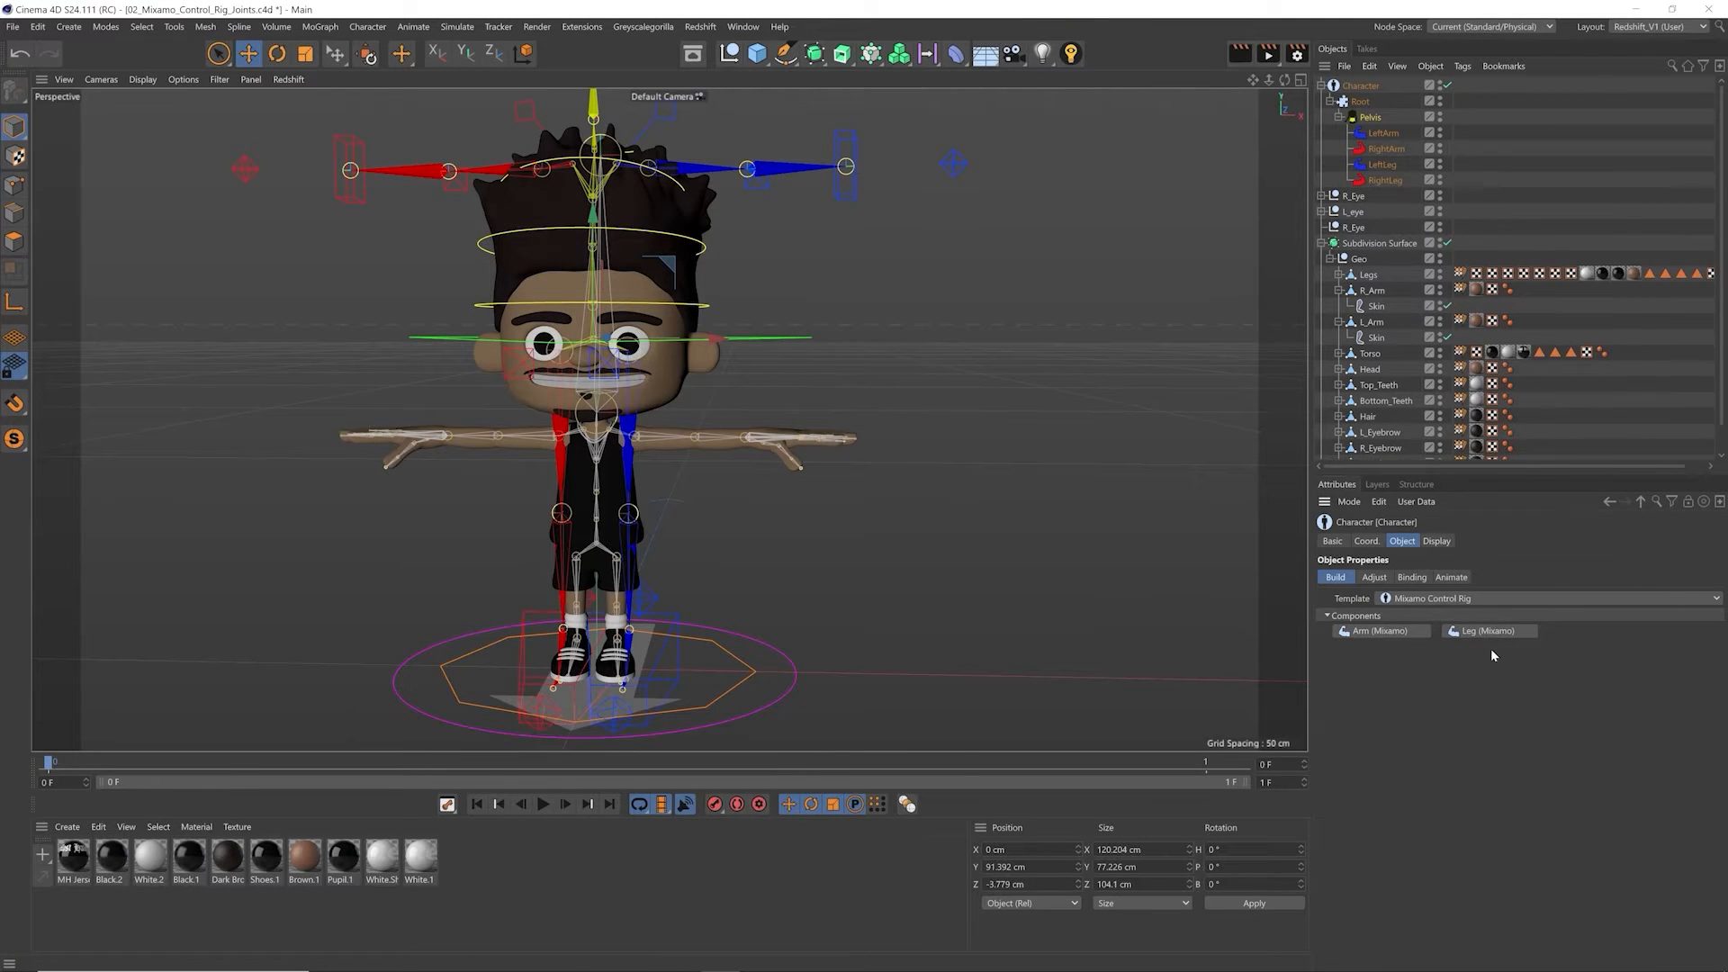
Step: Add a Hand component to both the LeftArm and the RightArm
click(1401, 140)
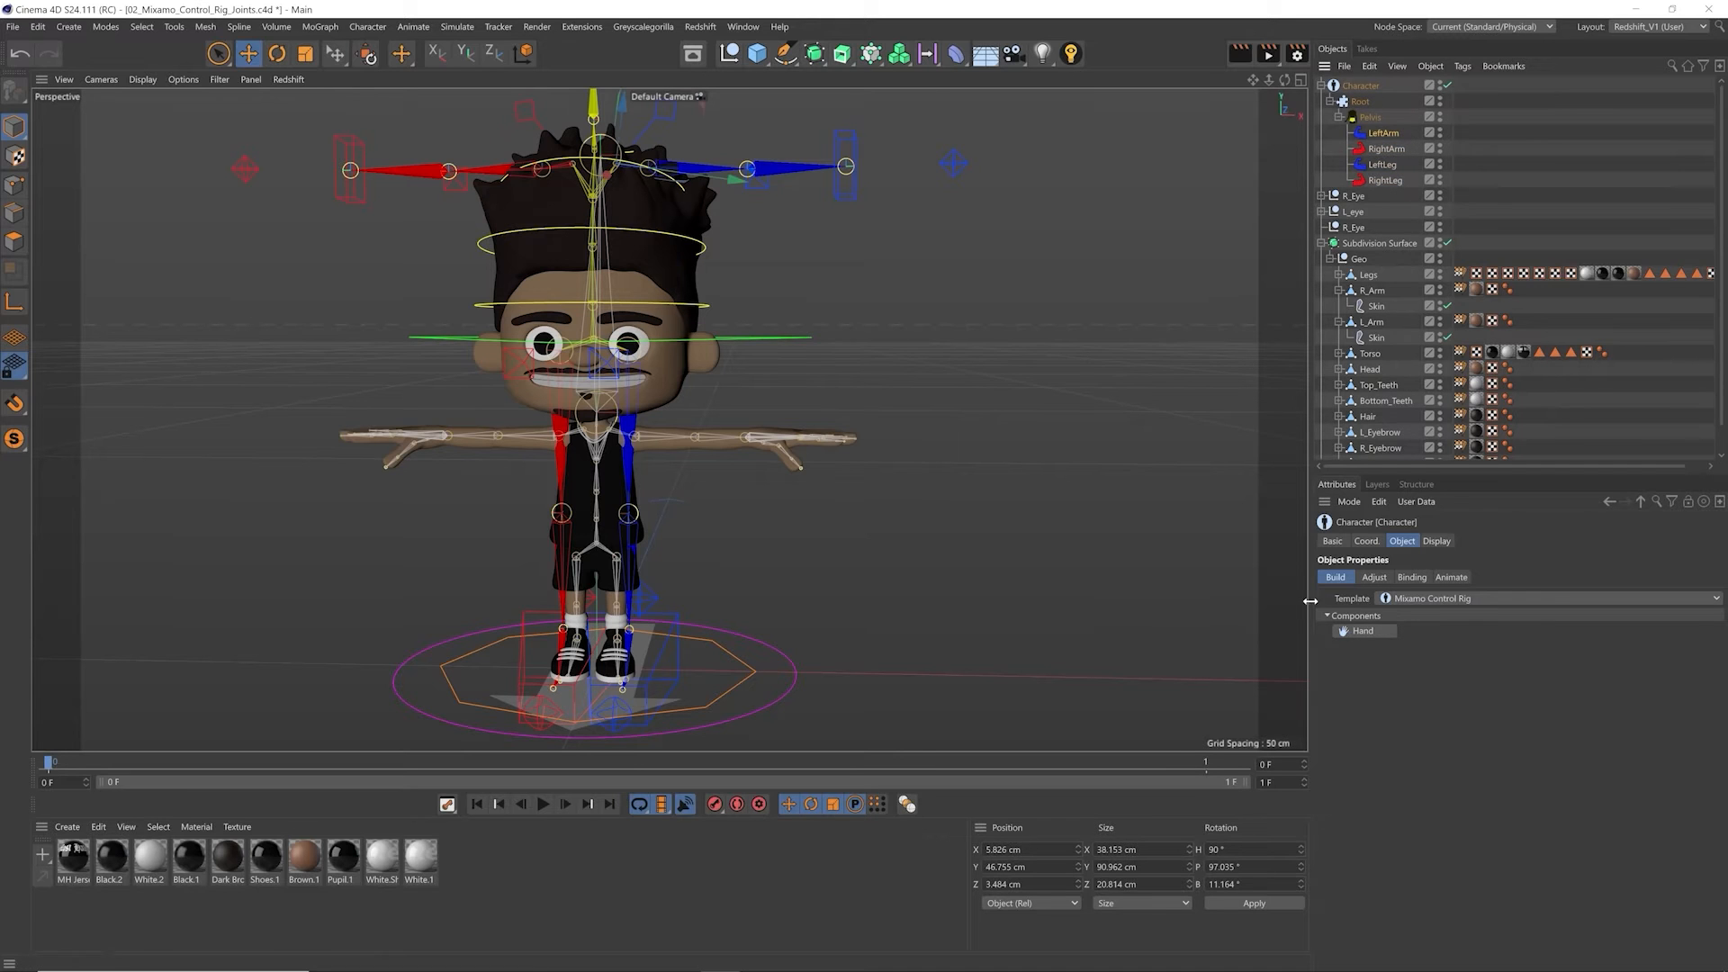
click(1356, 632)
click(1390, 165)
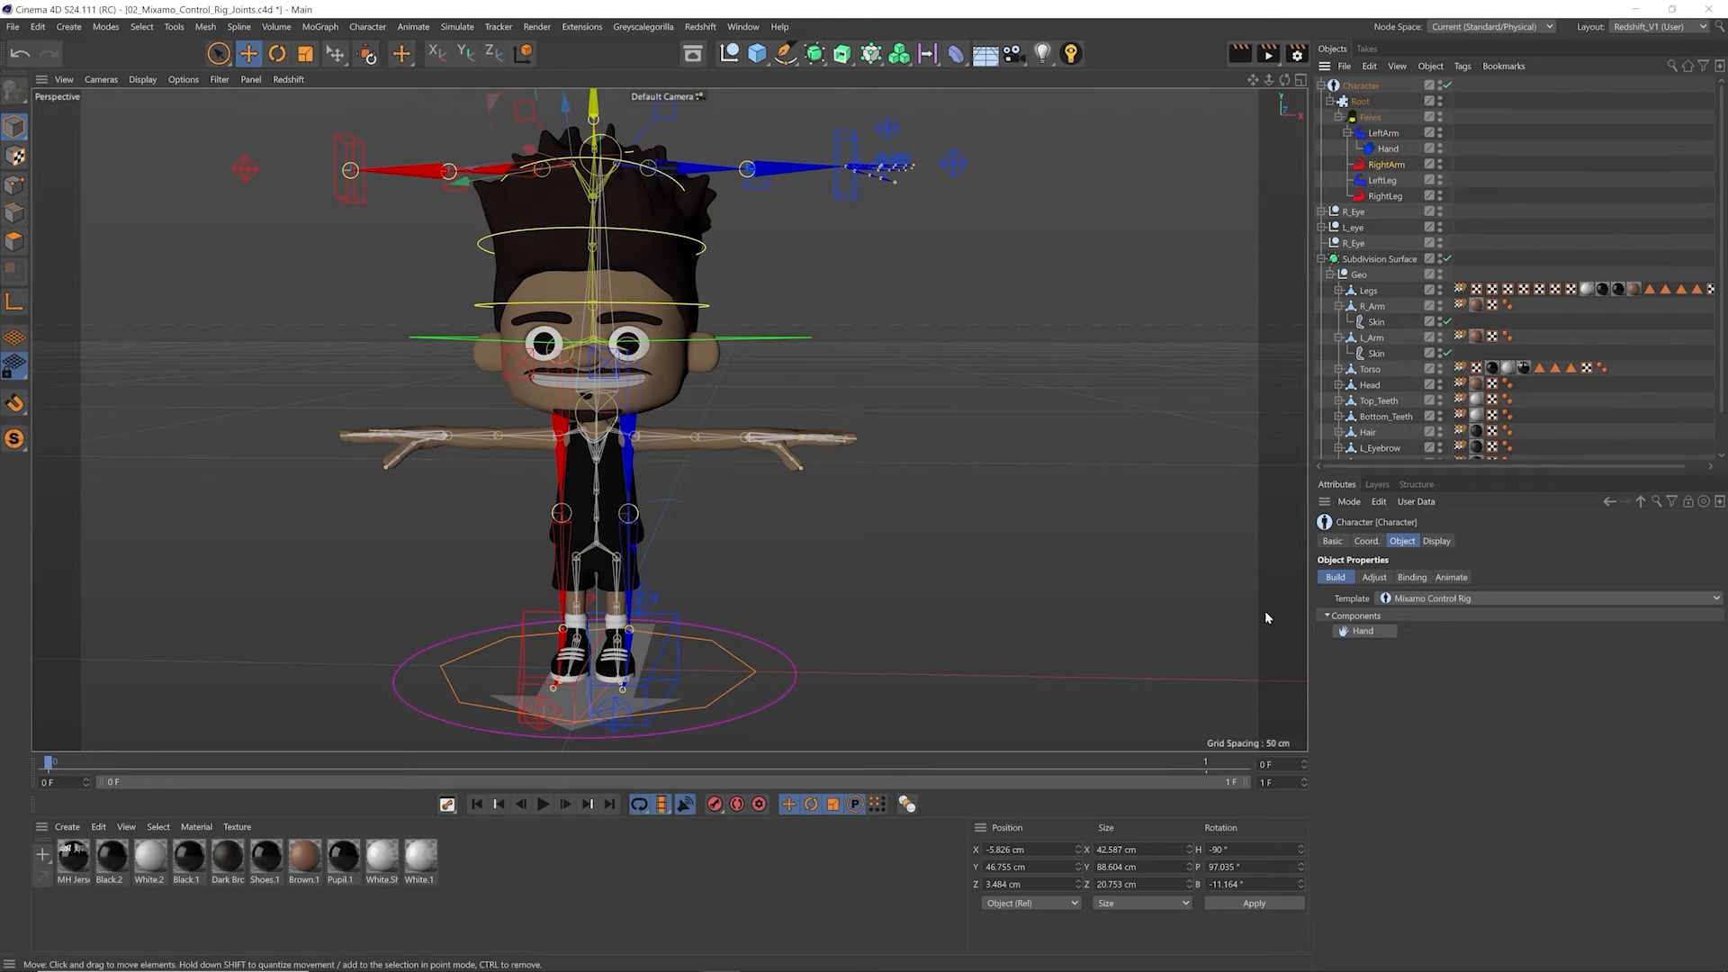
click(1356, 631)
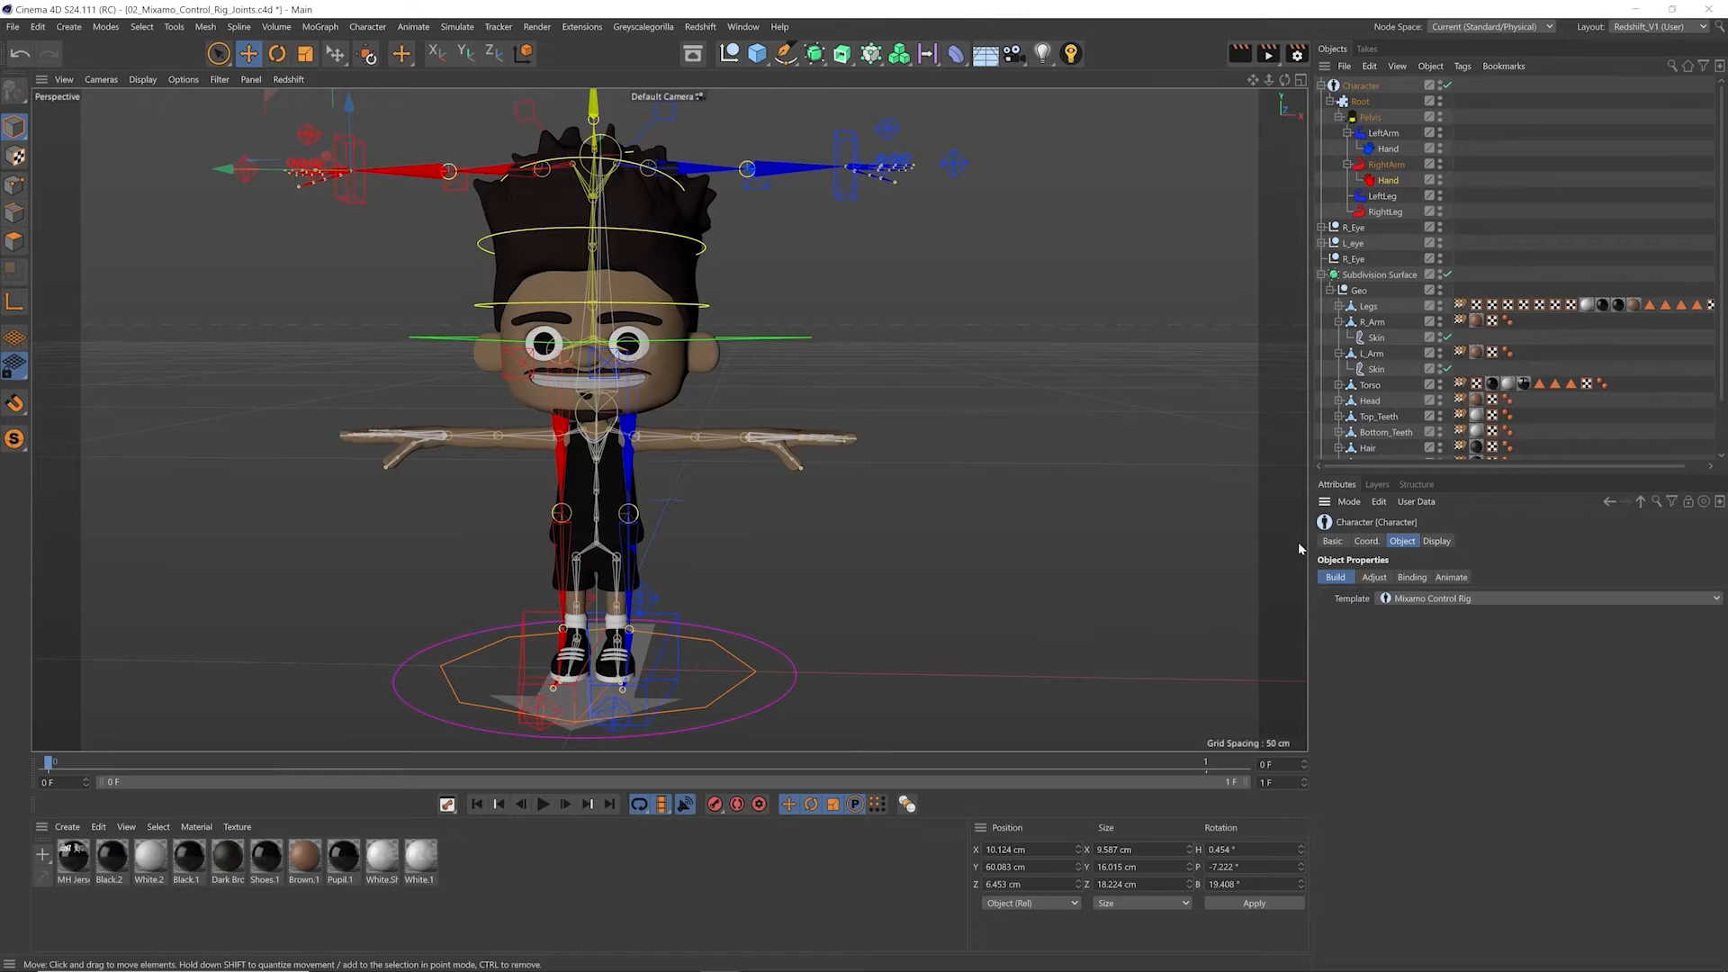
Step: Put the character in Adjust mode and move the LeftLeg knee point slightly forward, to about -0.34 cm in Z, with symmetry on
click(1373, 577)
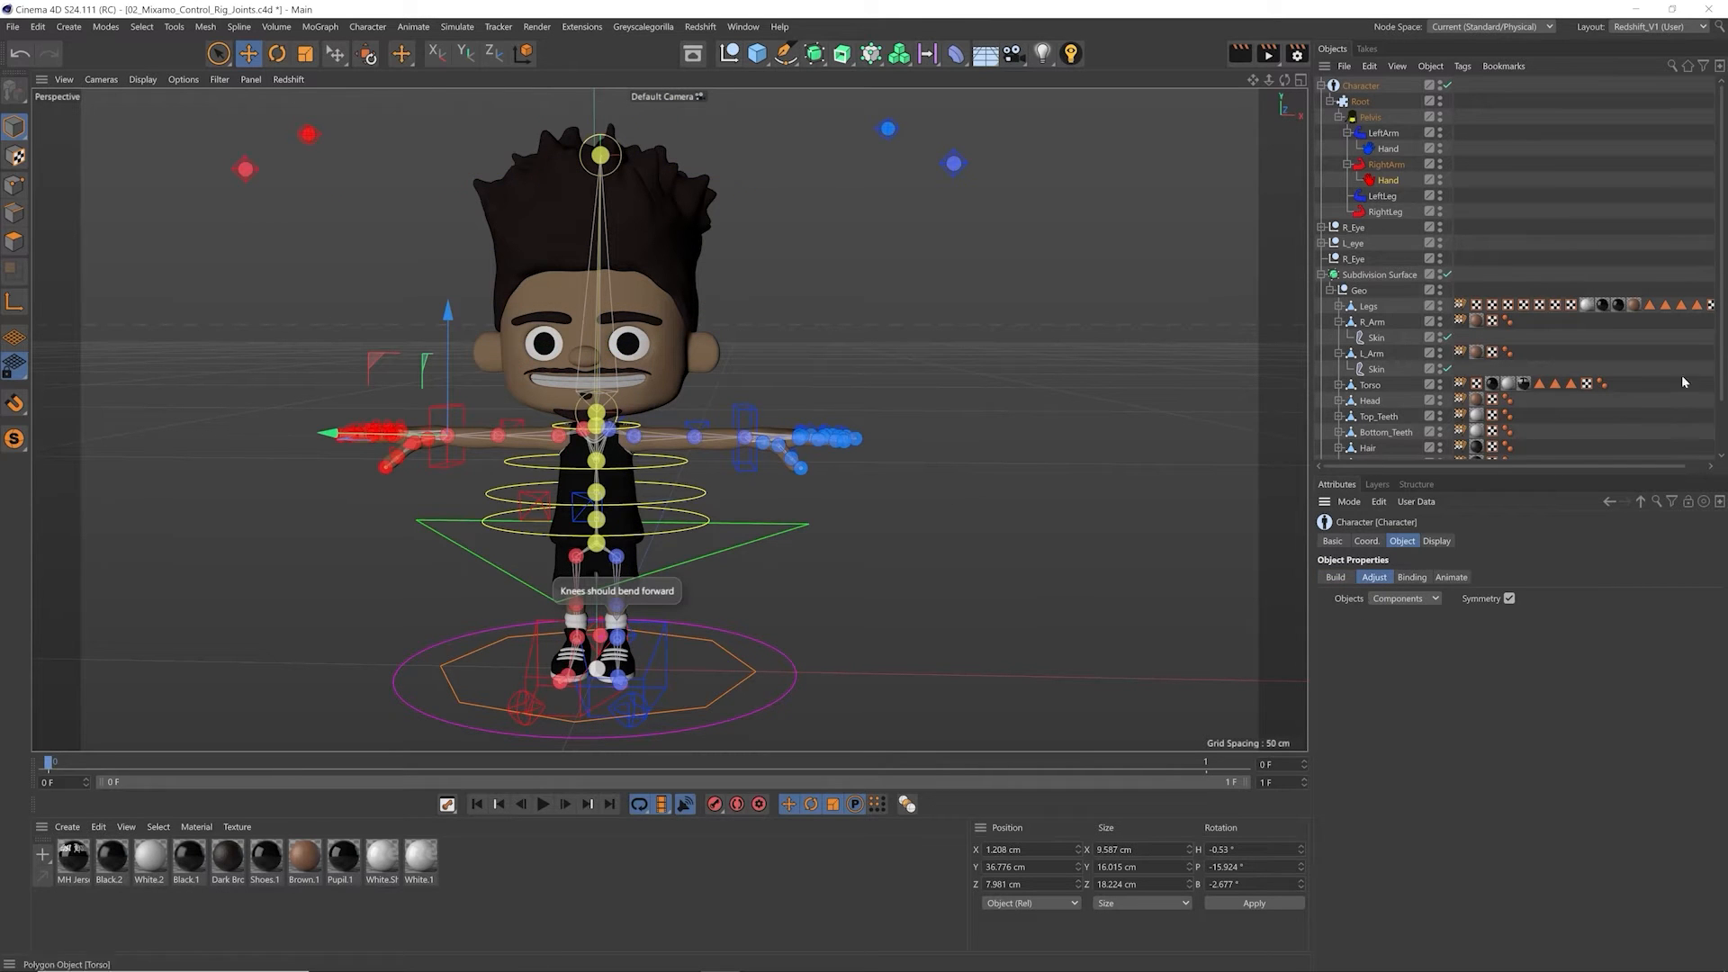
scroll(1724, 331, down, 3)
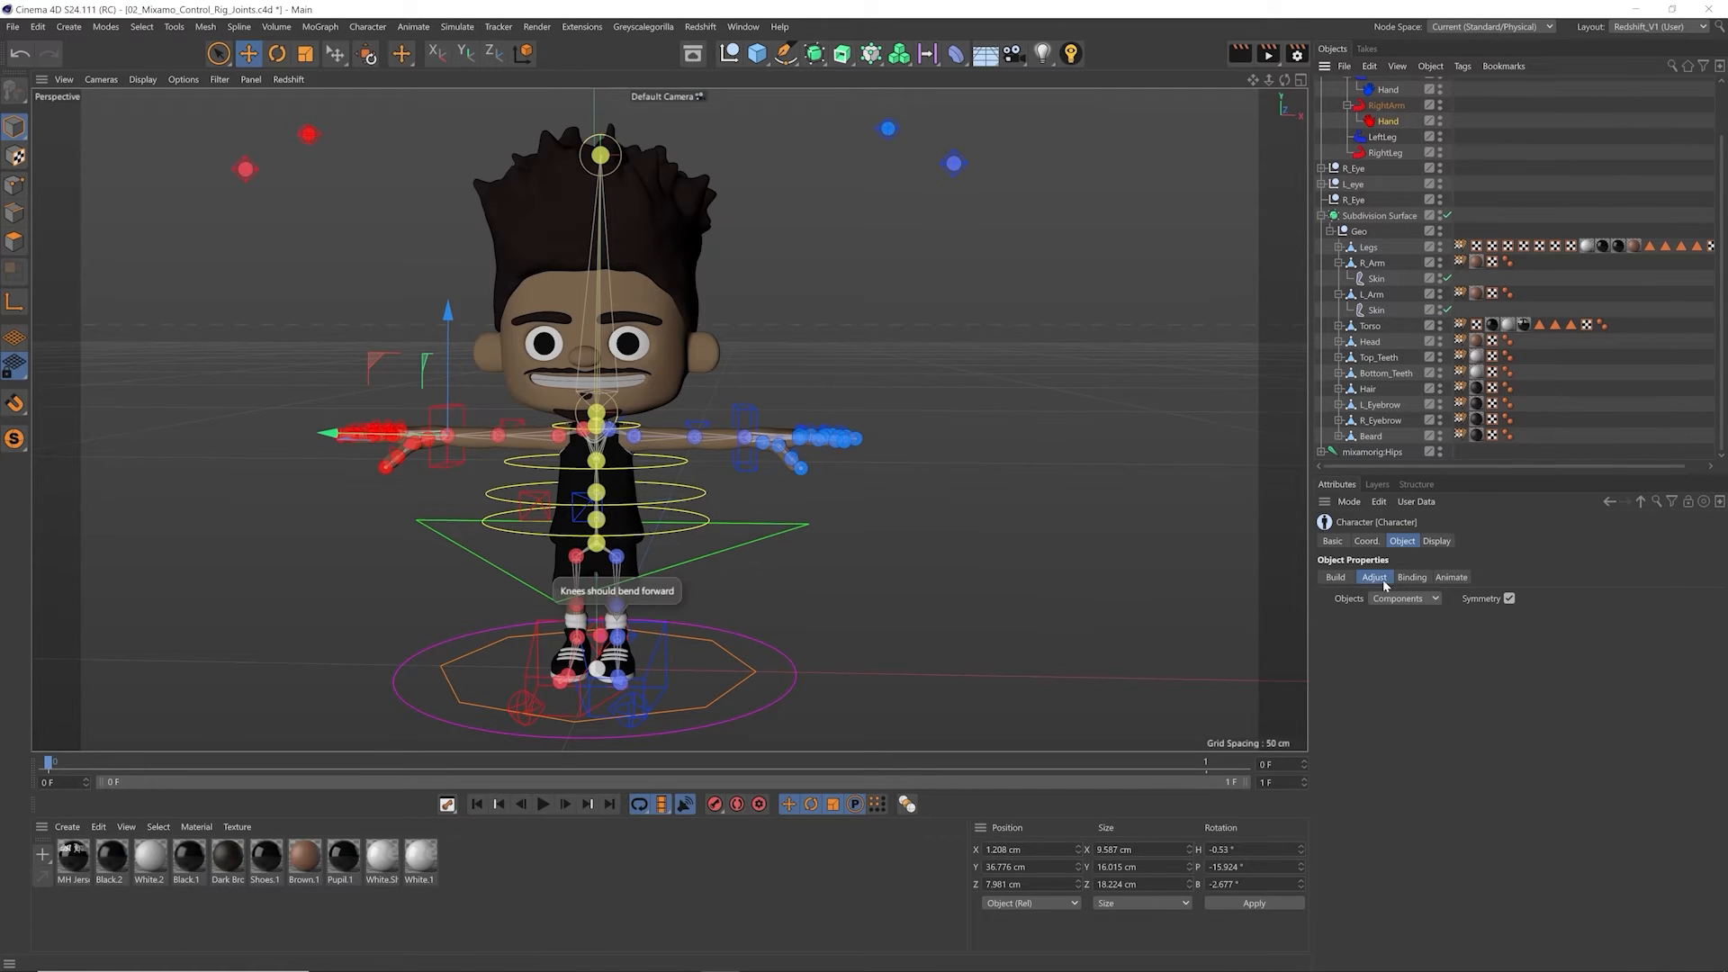
click(670, 597)
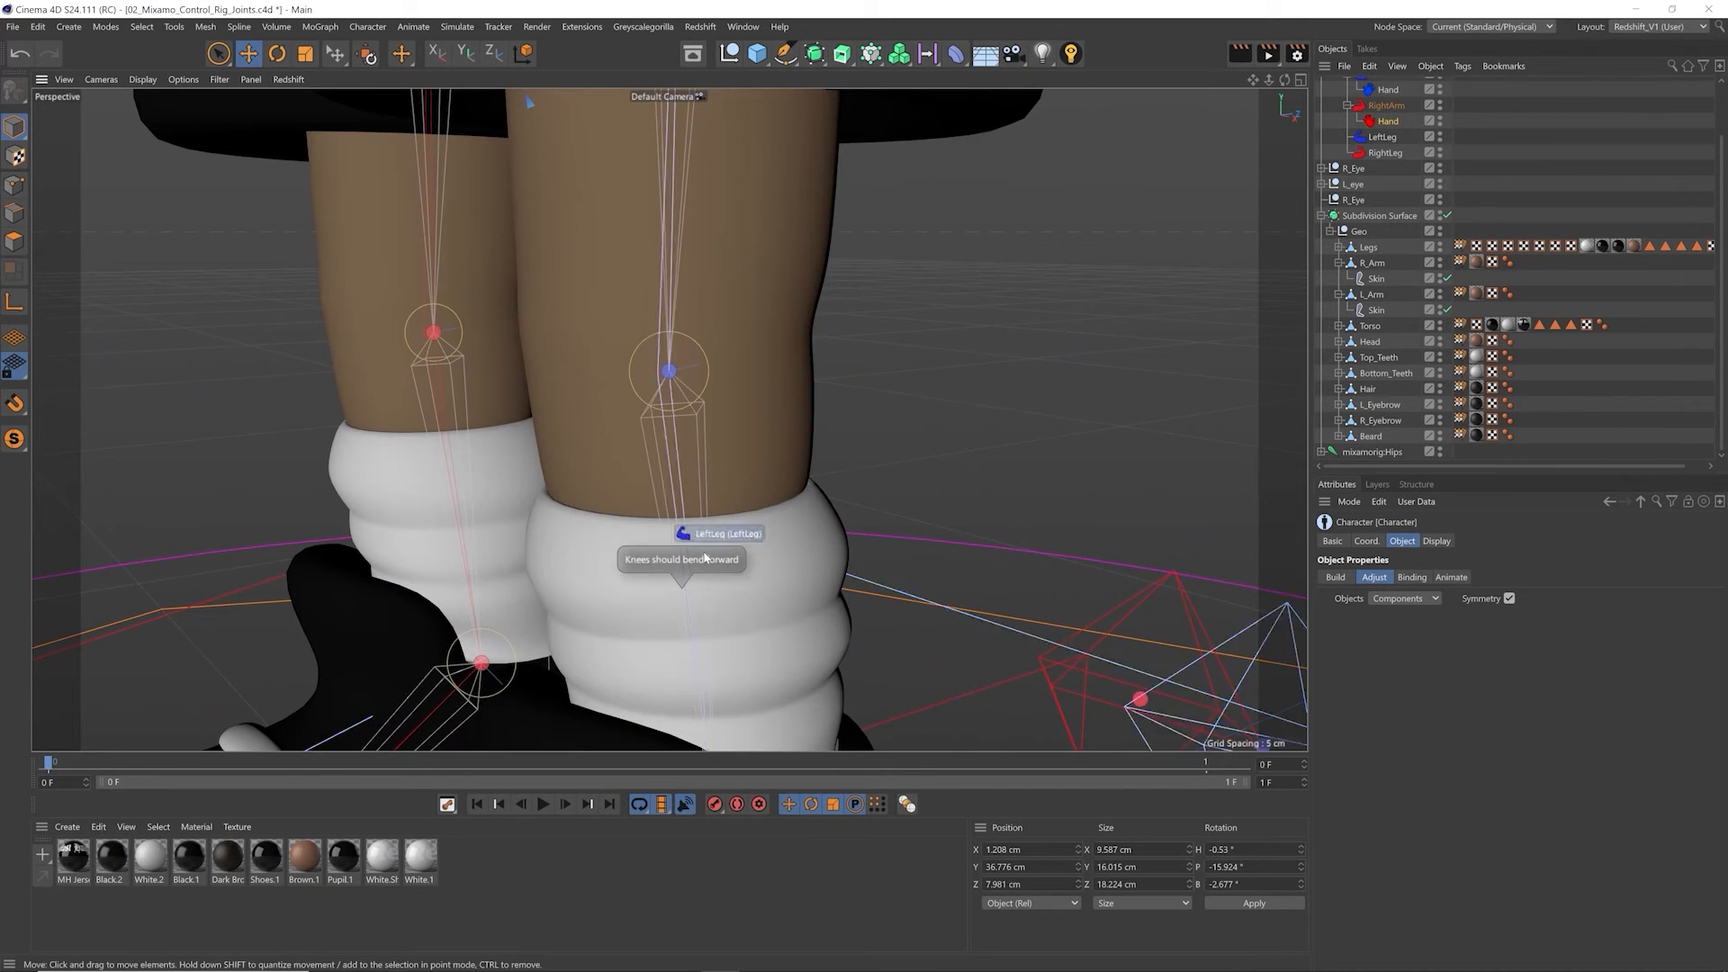
click(671, 371)
alt+drag(686, 394, 612, 389)
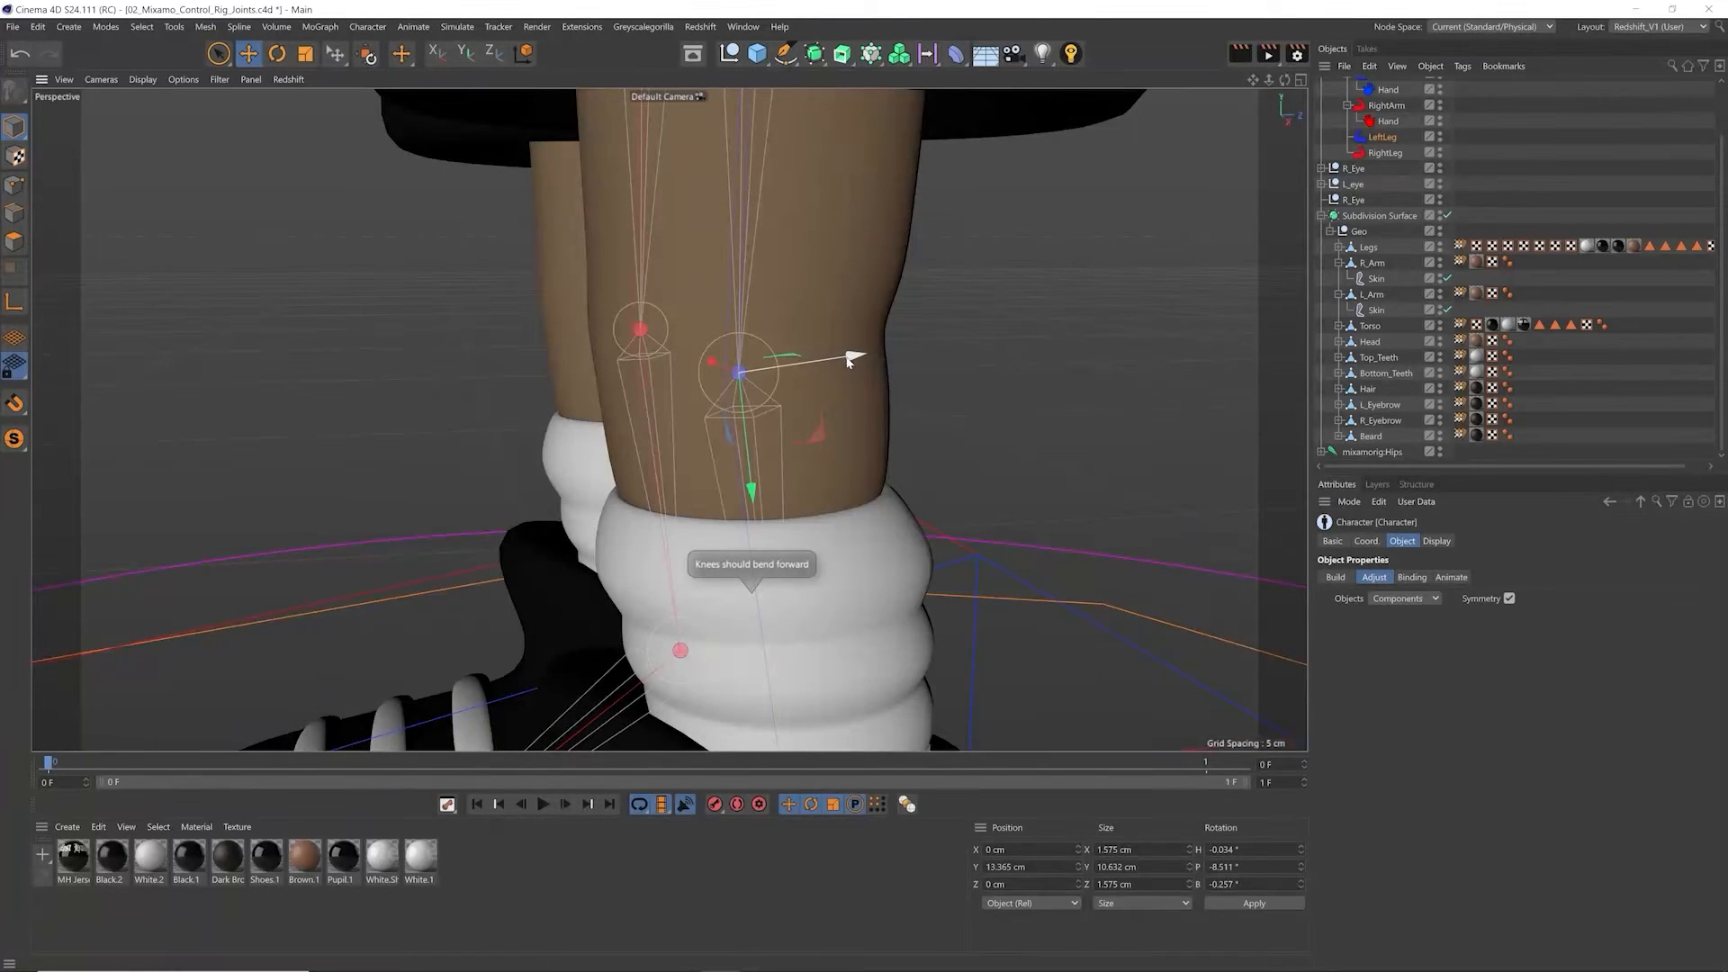
drag(851, 363, 837, 364)
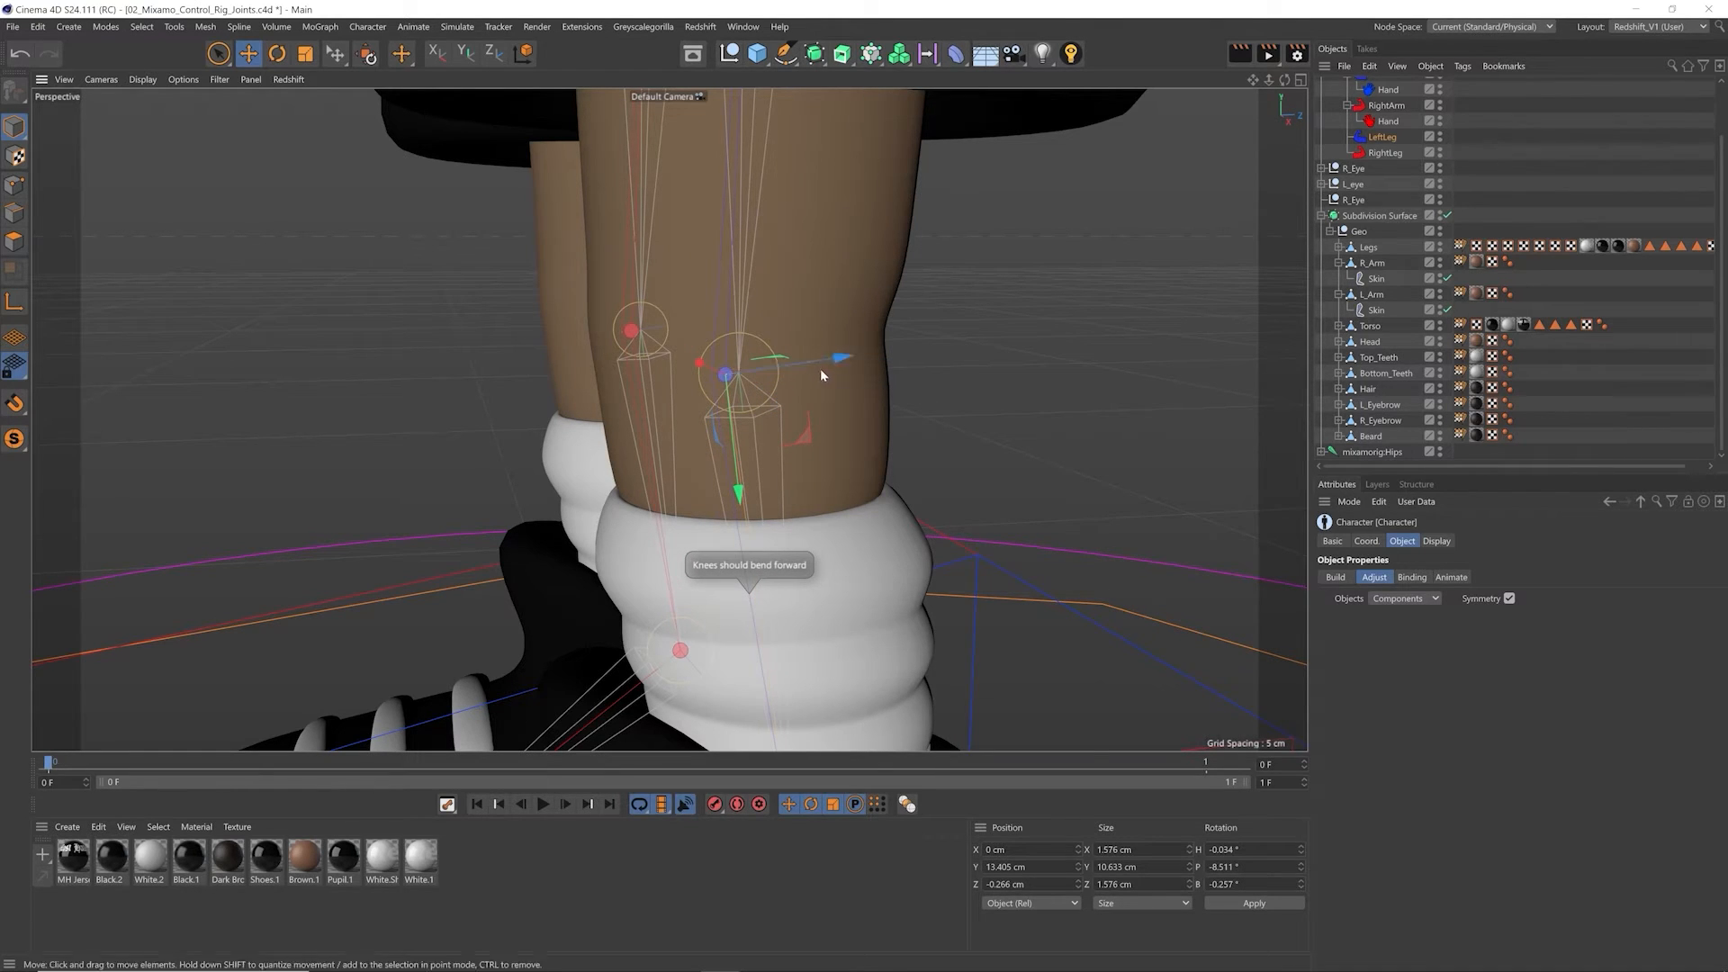
drag(830, 362, 821, 361)
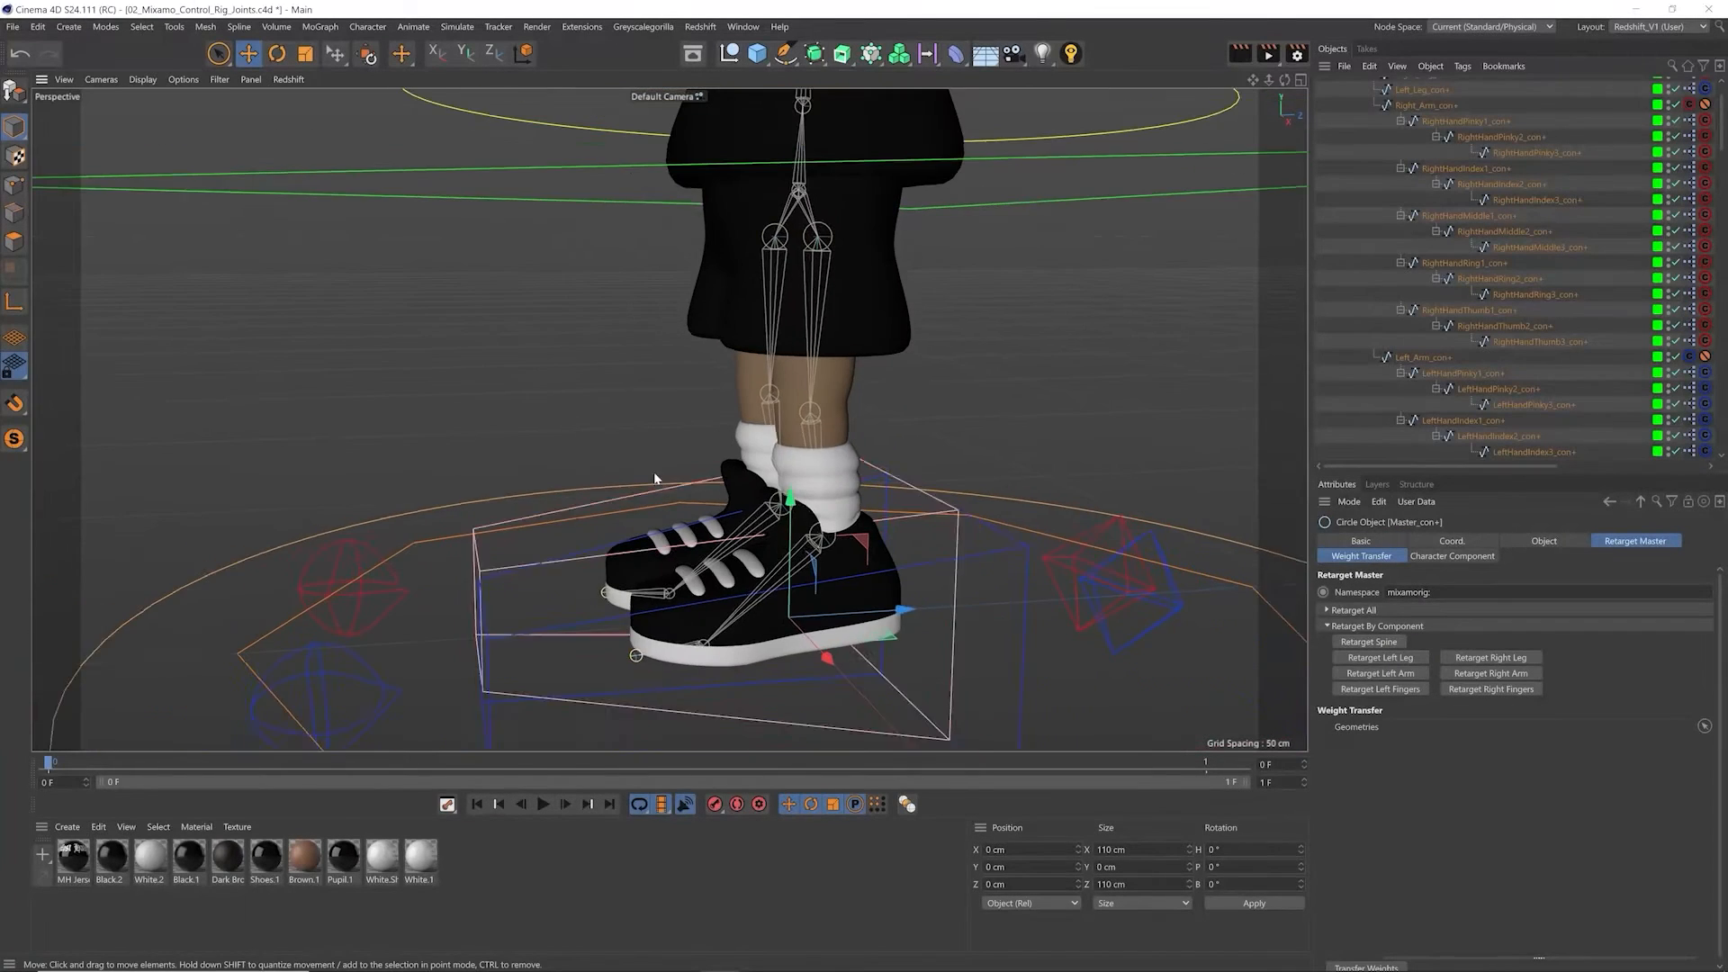
Step: Examine the generated rig controls around the character, the control hierarchy, and Master_con+'s retargeting options including Retarget All
alt+middle_drag(655, 478, 722, 466)
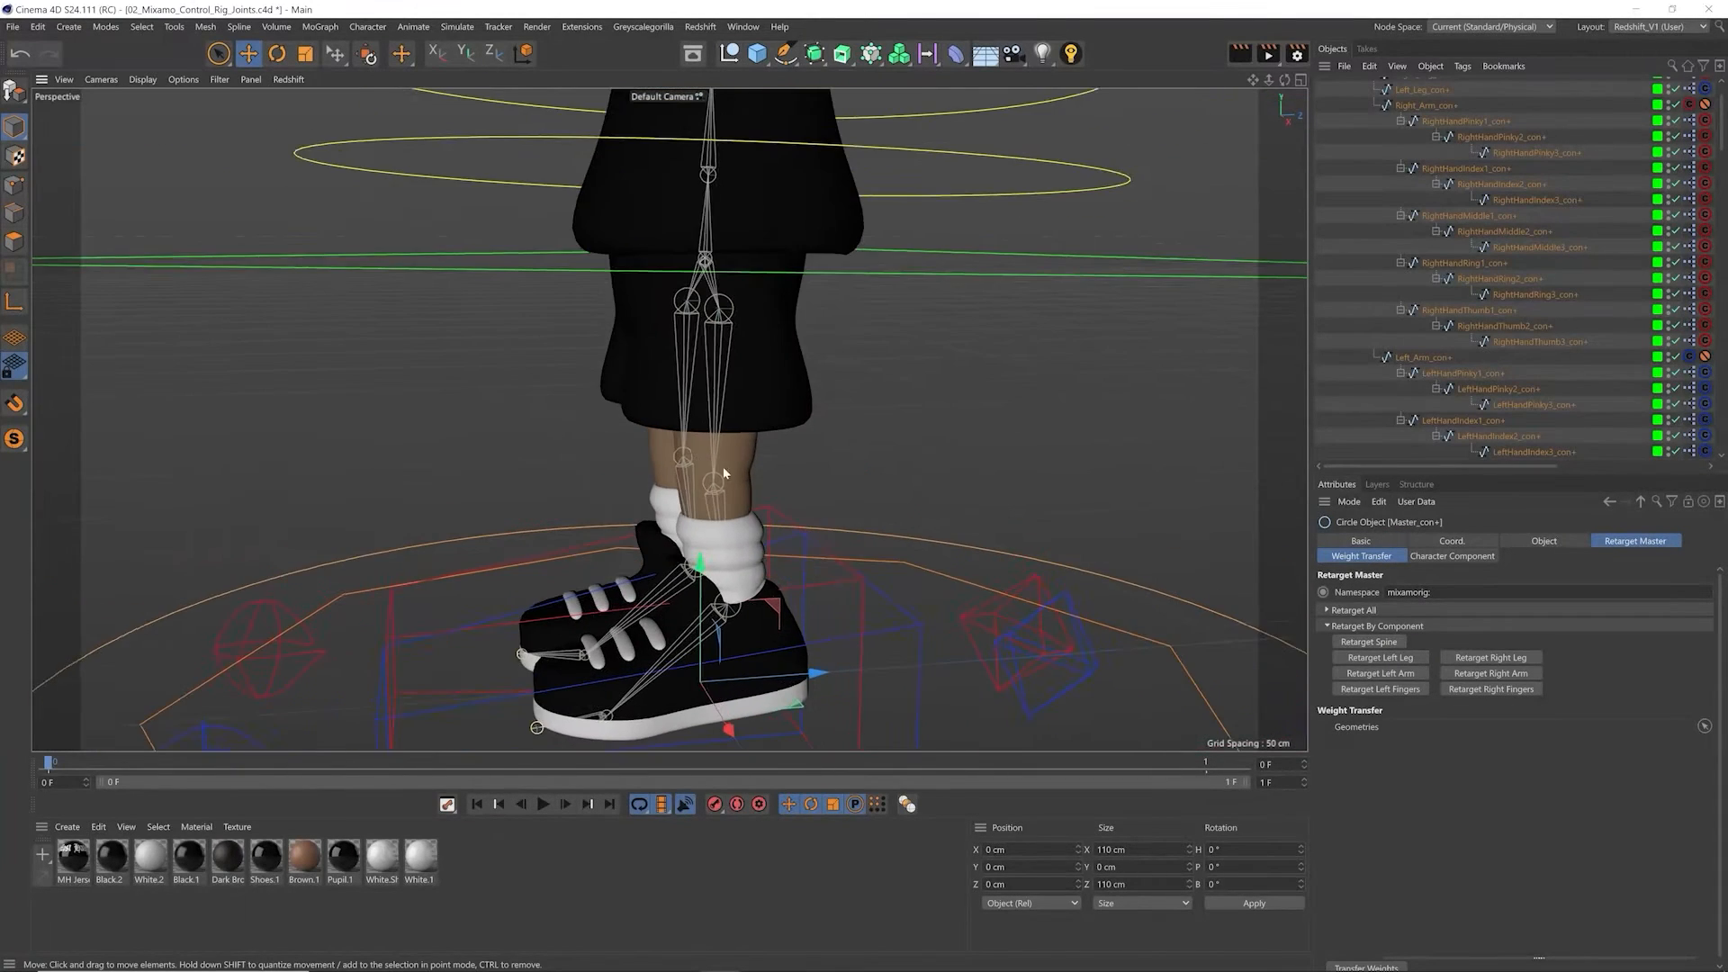
alt+right_drag(722, 466, 675, 451)
alt+drag(675, 451, 891, 346)
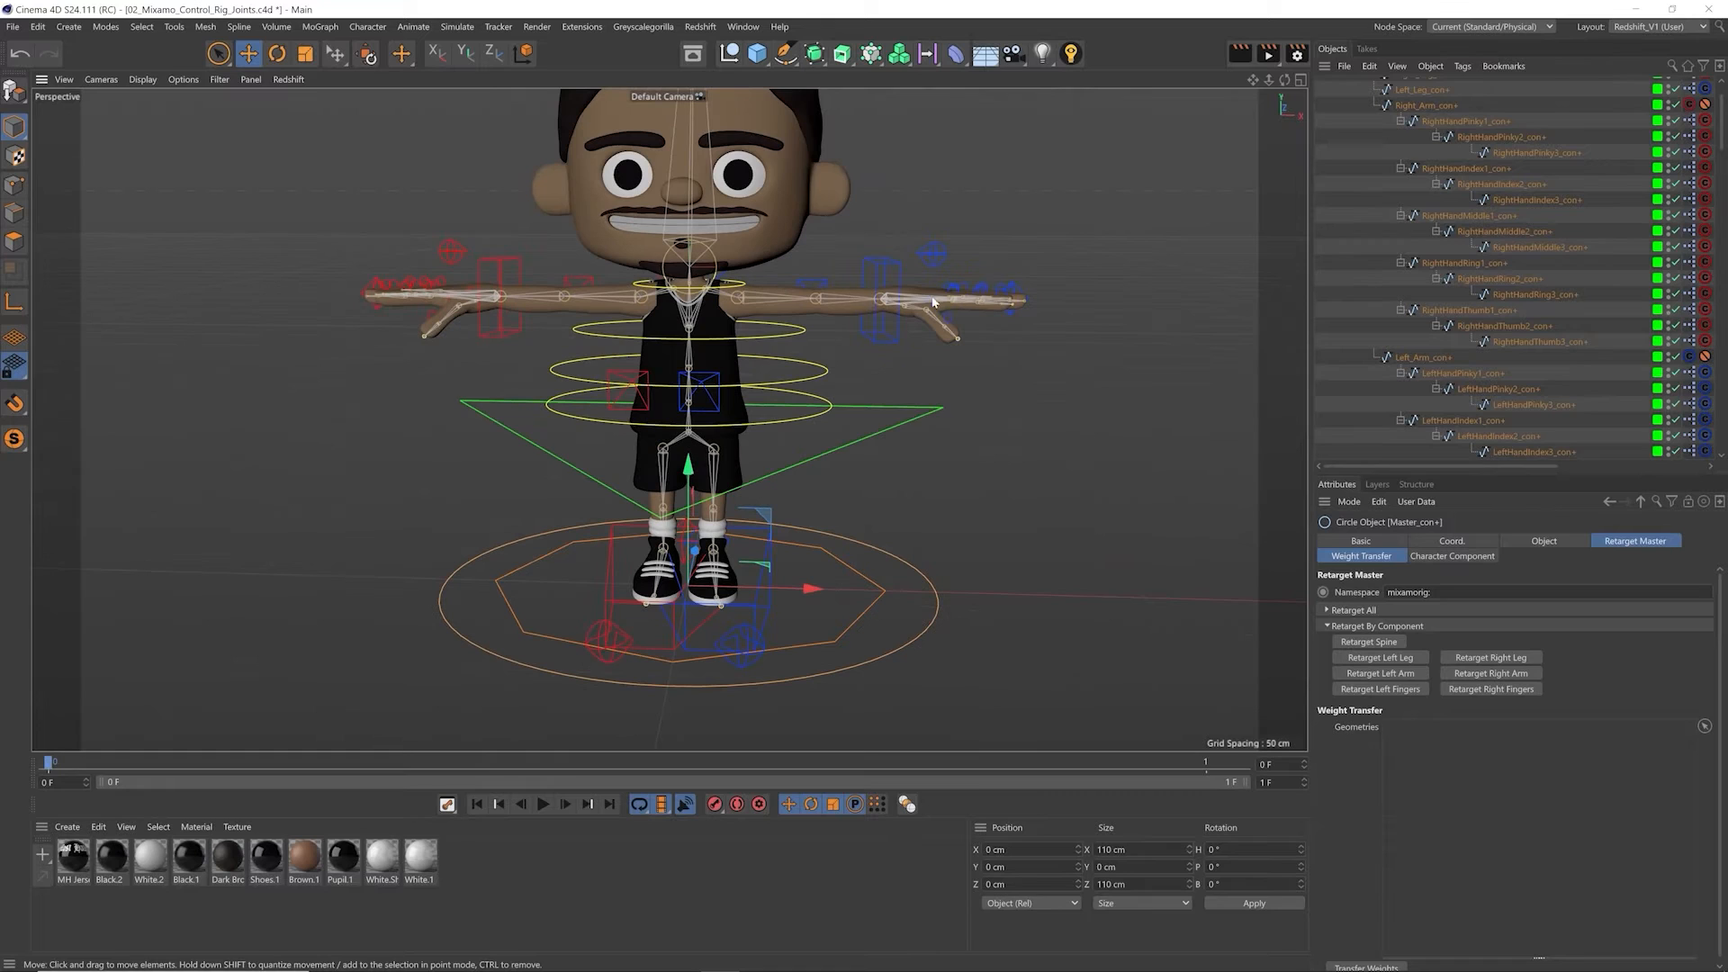
alt+middle_drag(516, 365, 462, 427)
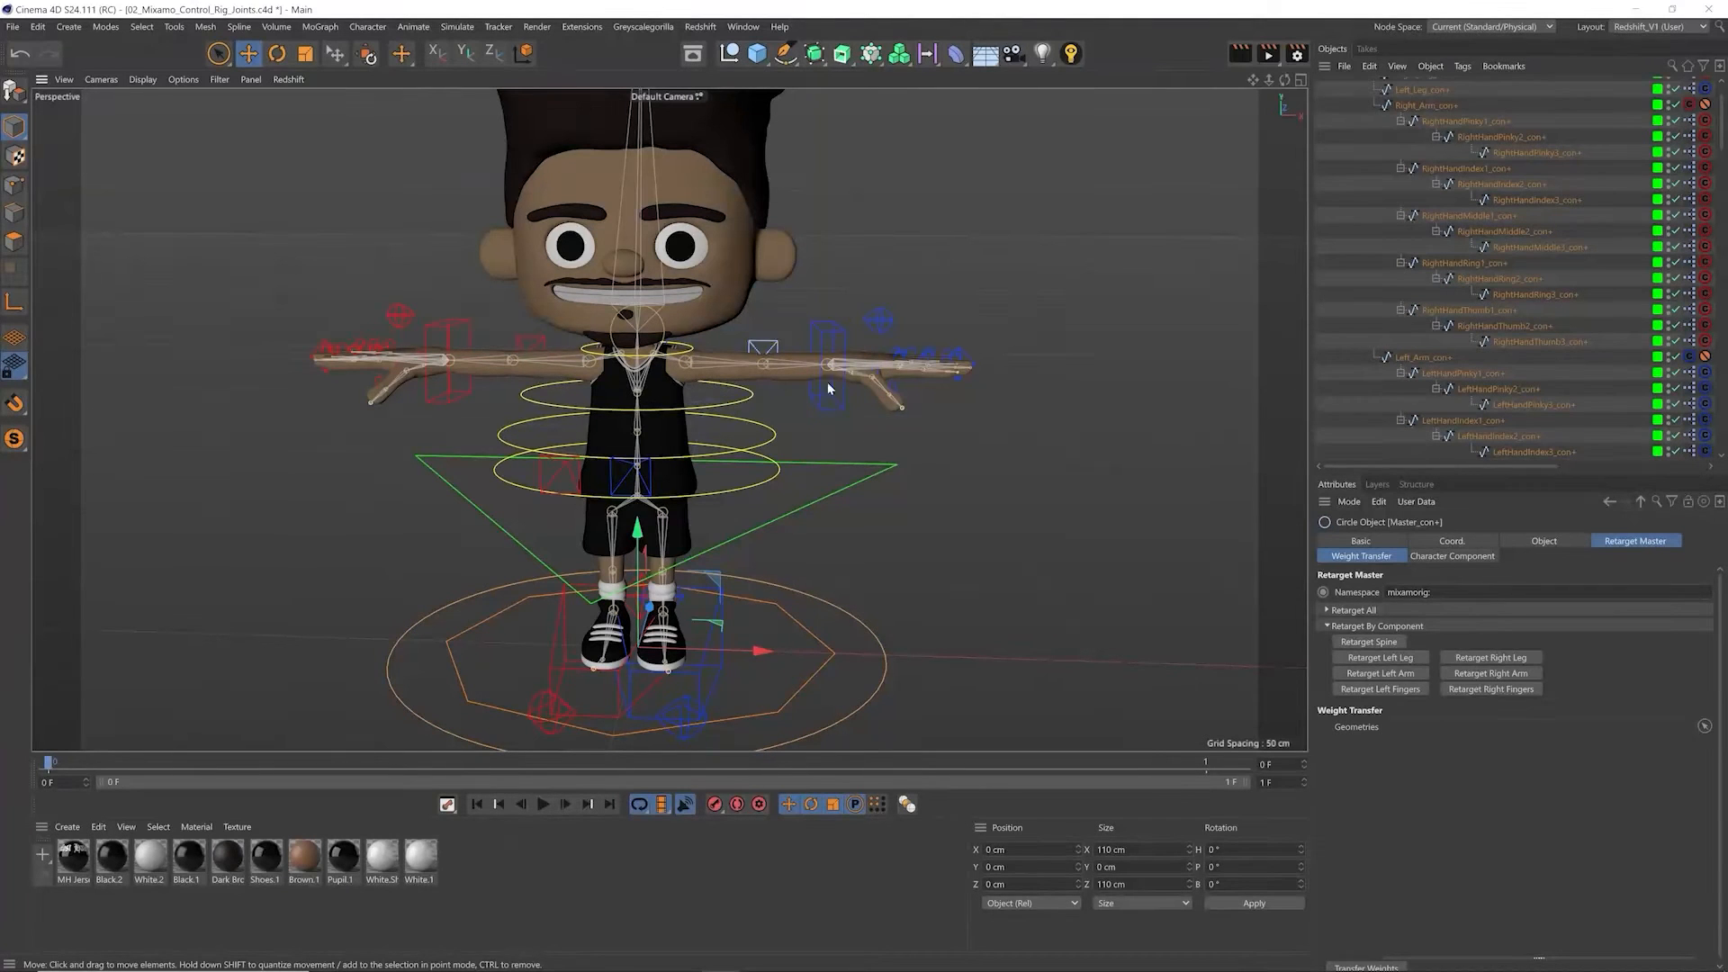
mouse_move(1725, 136)
mouse_down()
mouse_move(1675, 303)
mouse_move(1716, 109)
mouse_up()
click(1321, 86)
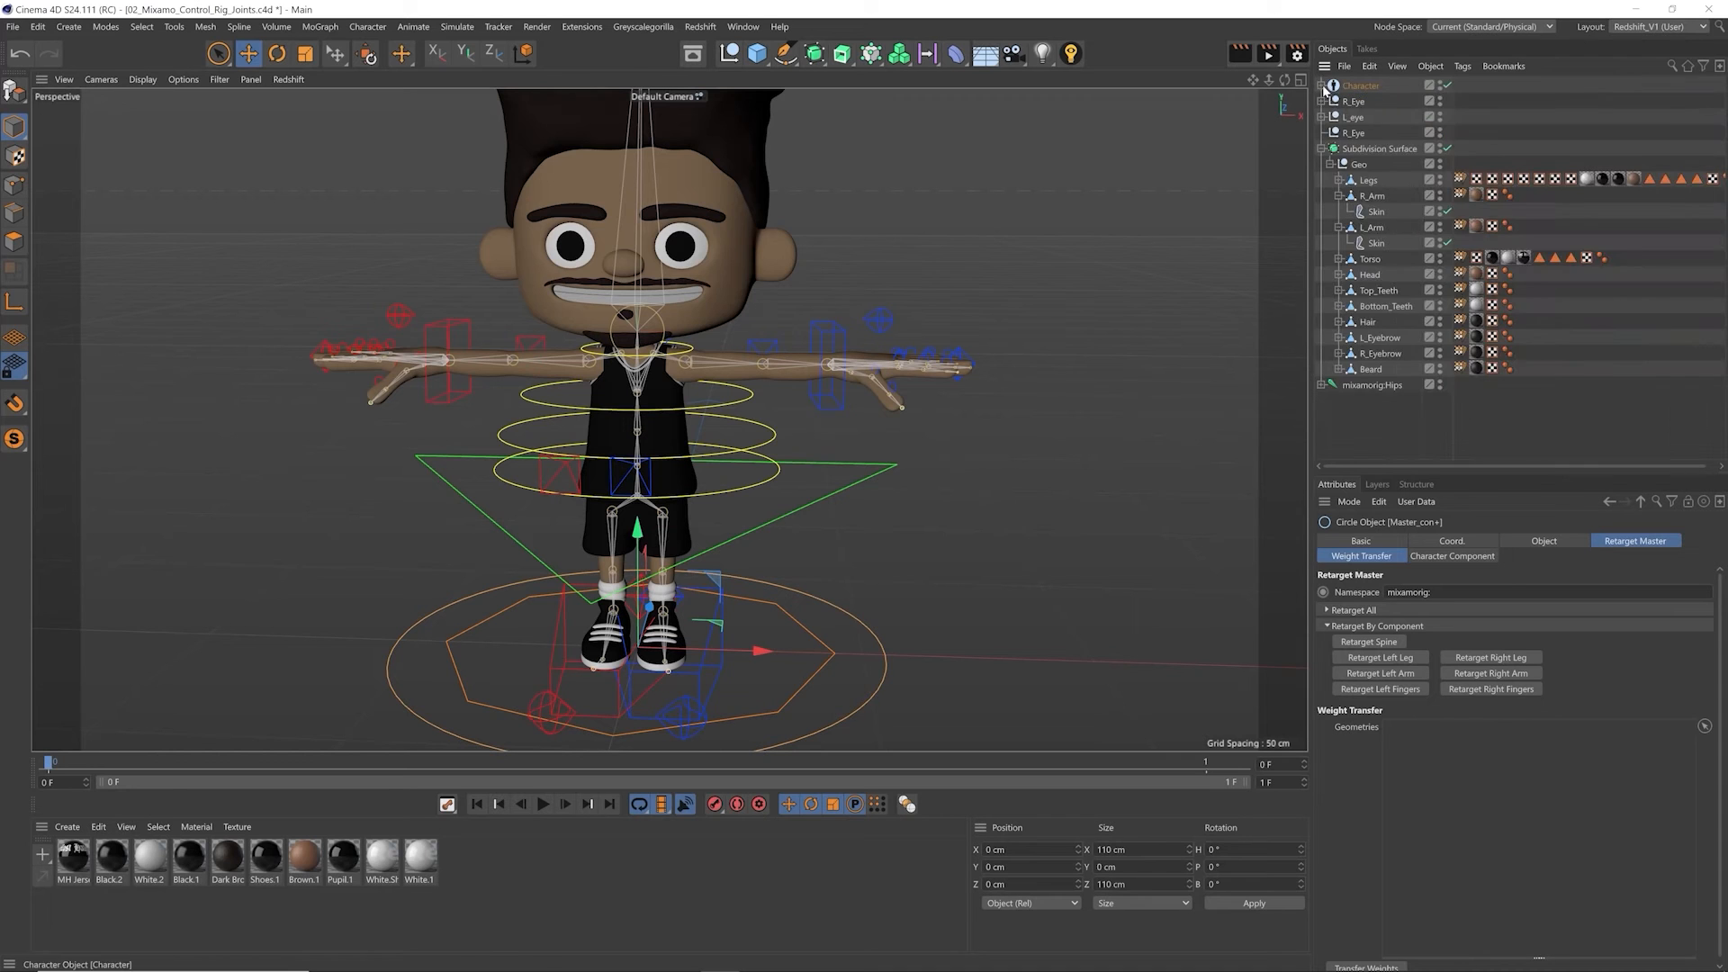
click(1321, 86)
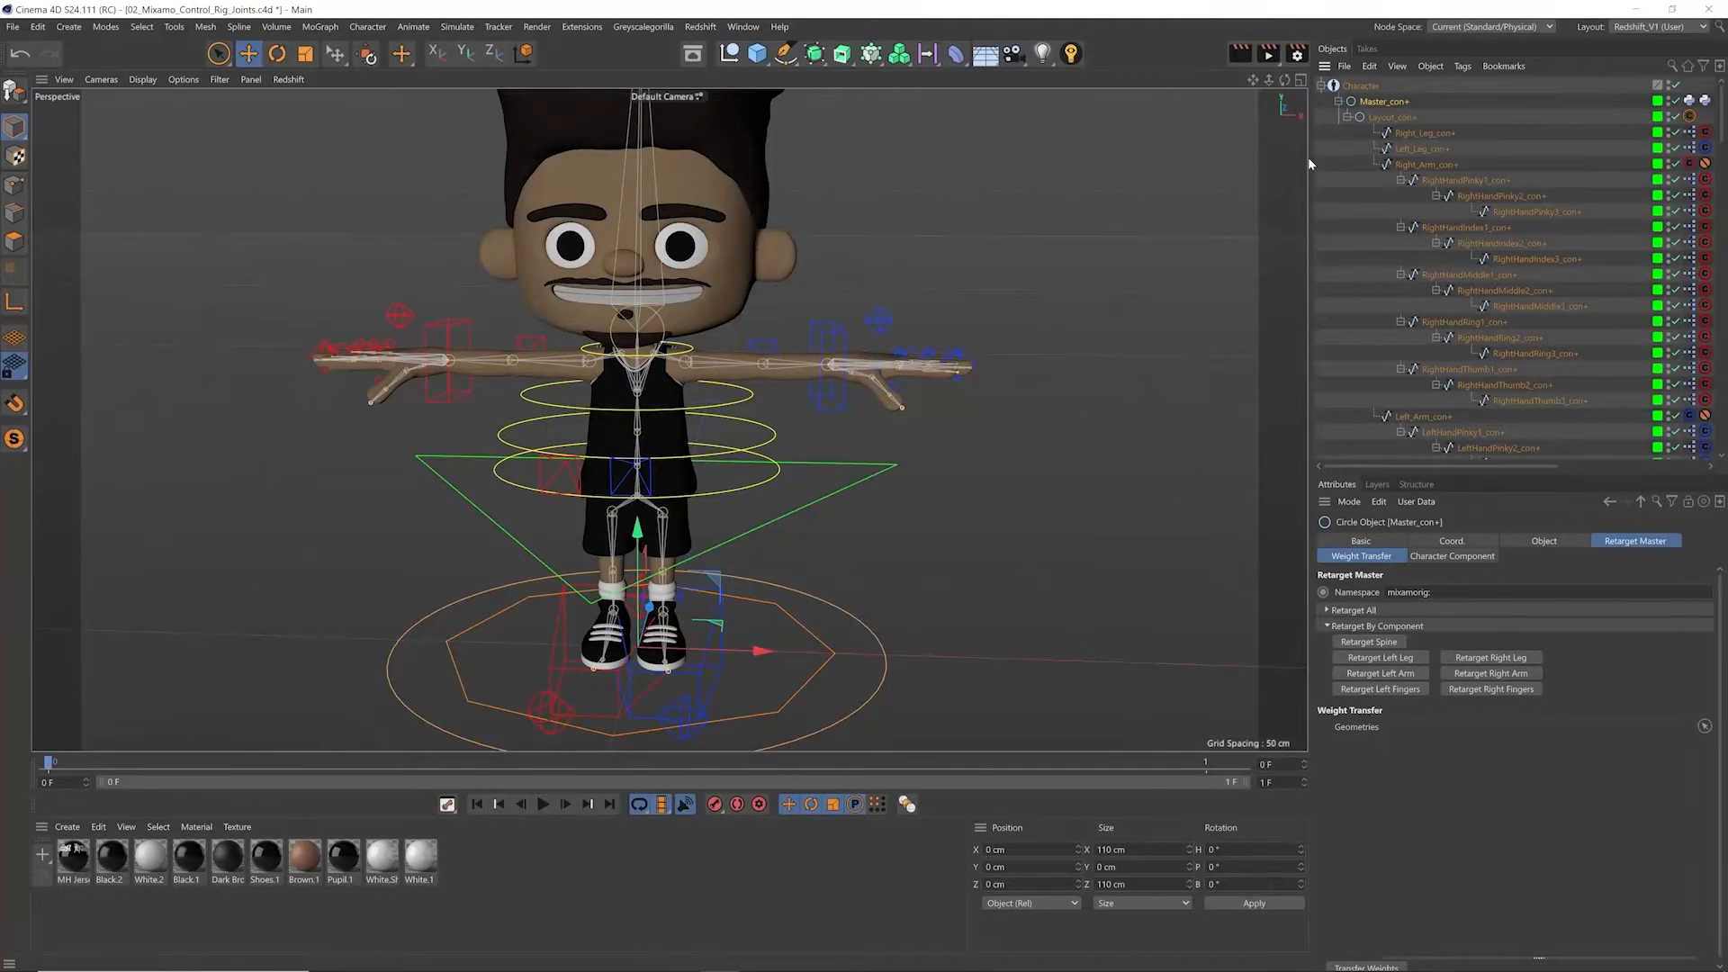
click(1356, 610)
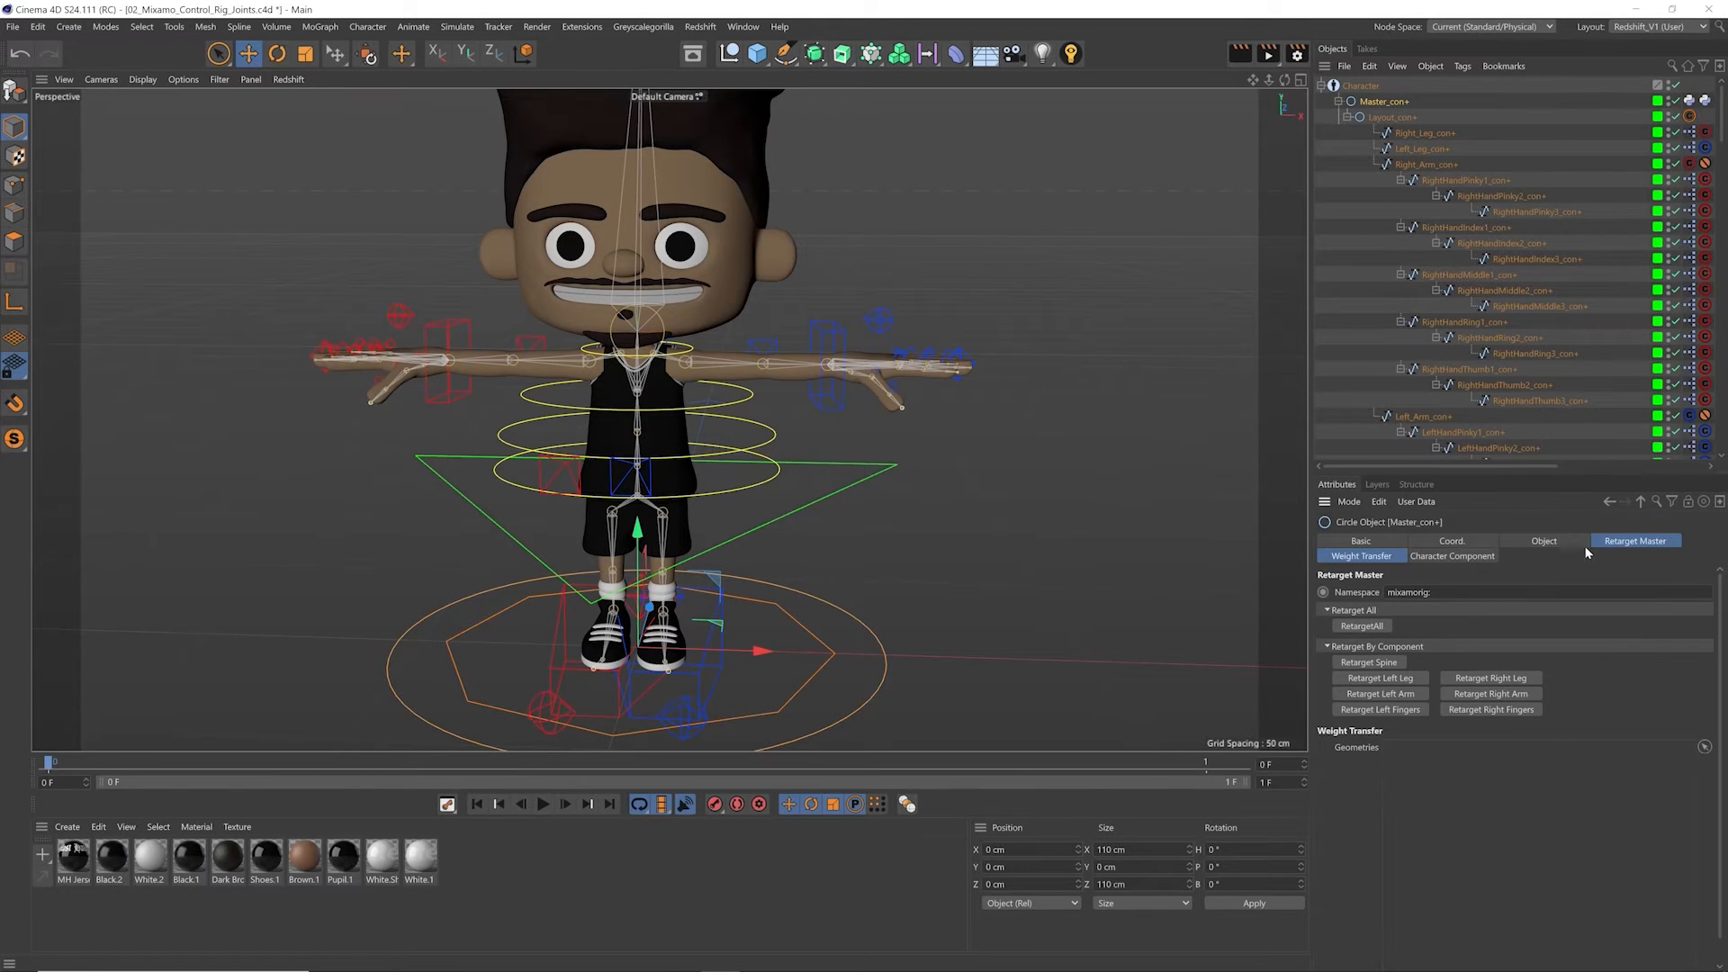
Step: Show Master_con+'s Weight Transfer settings, check the bind joint hierarchy, and lock the attributes display on Master_con+
click(1361, 557)
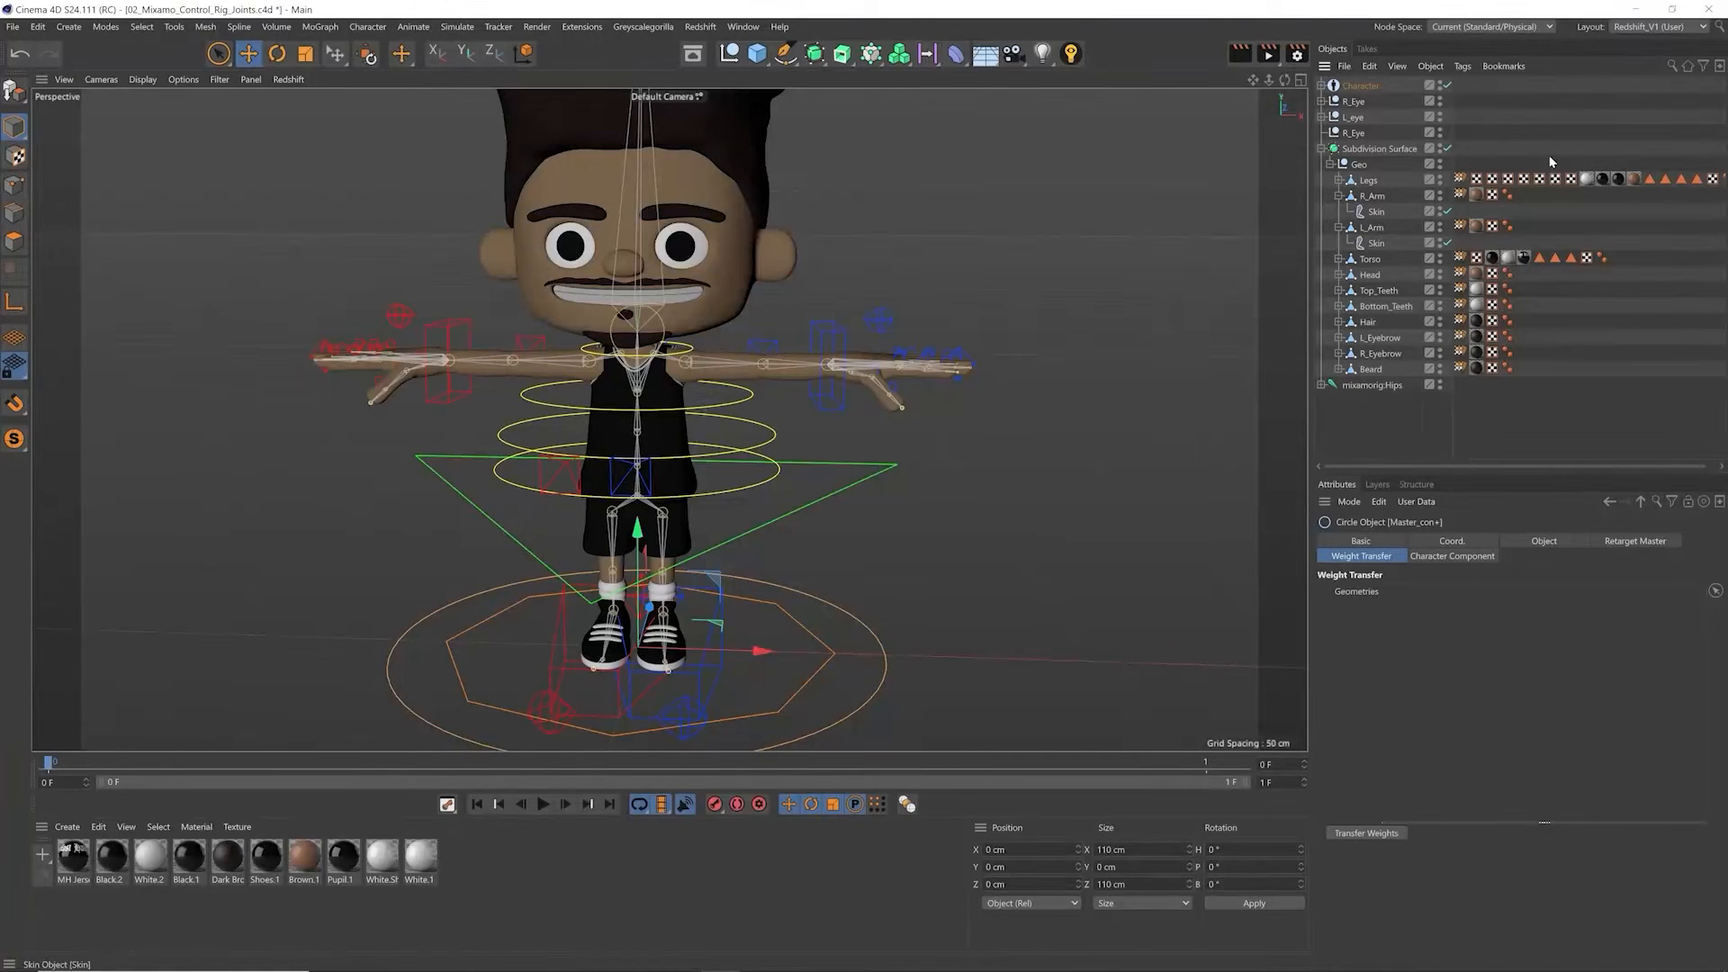
click(1322, 86)
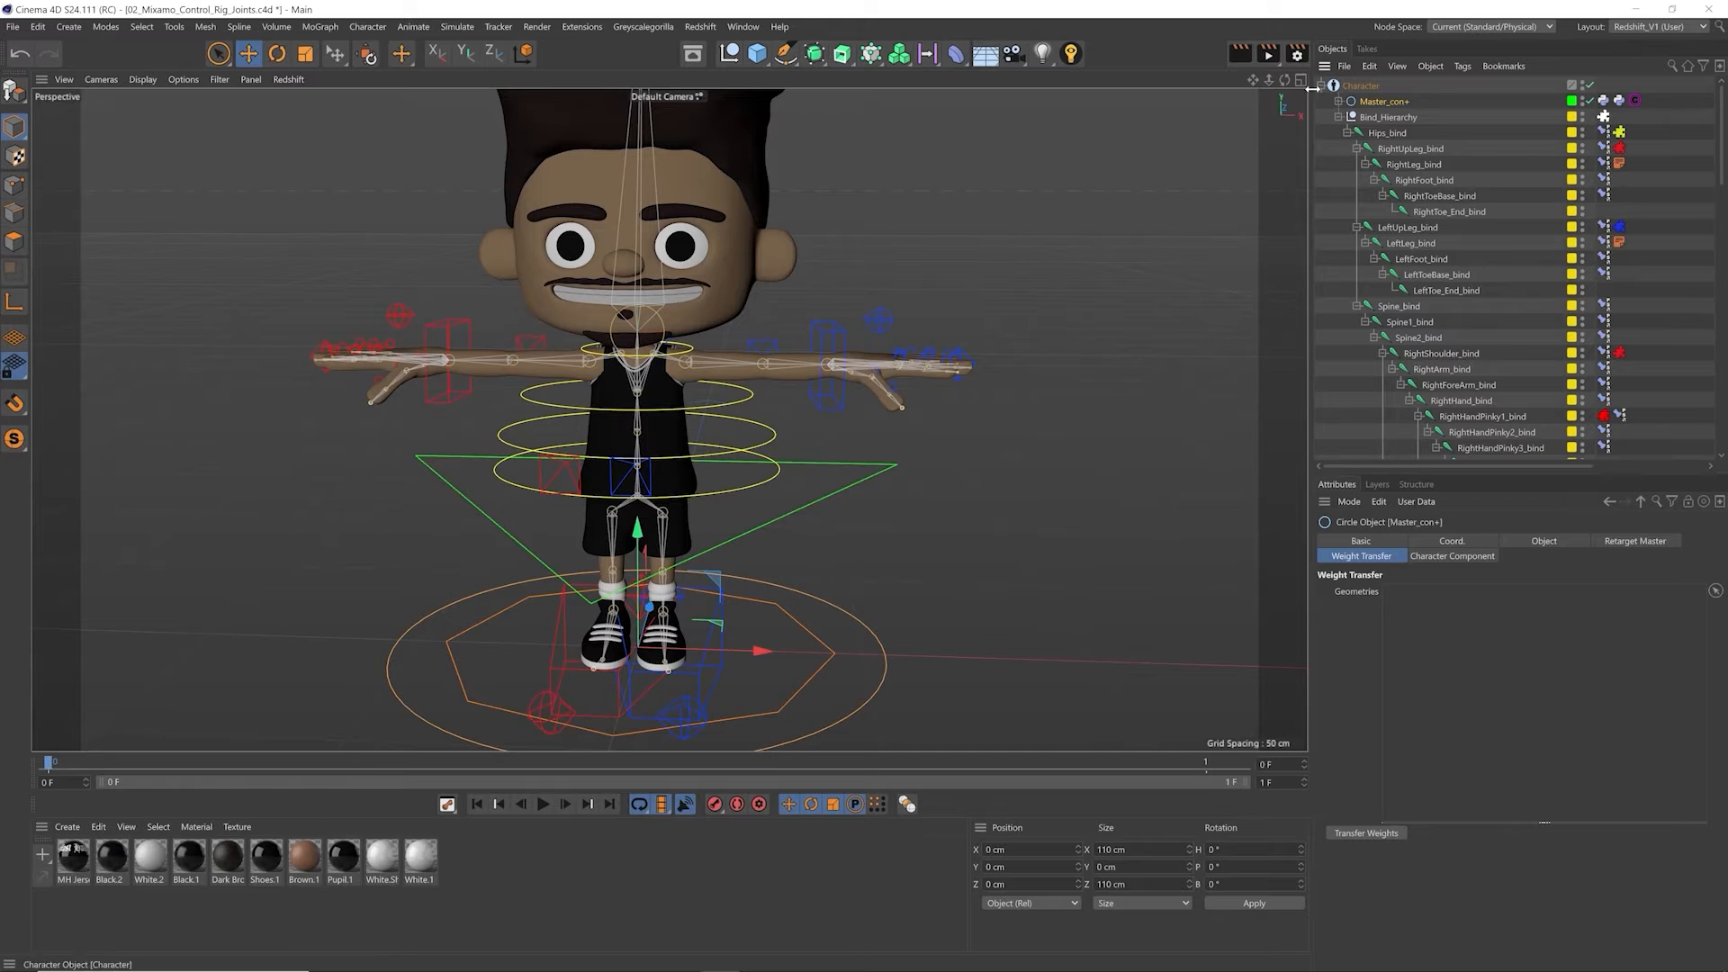
click(1322, 85)
click(1689, 501)
Step: Select all body meshes from Legs to Beard plus the R_Eye_3 and L_eye meshes, and add them to the weight transfer Geometries list
click(1367, 368)
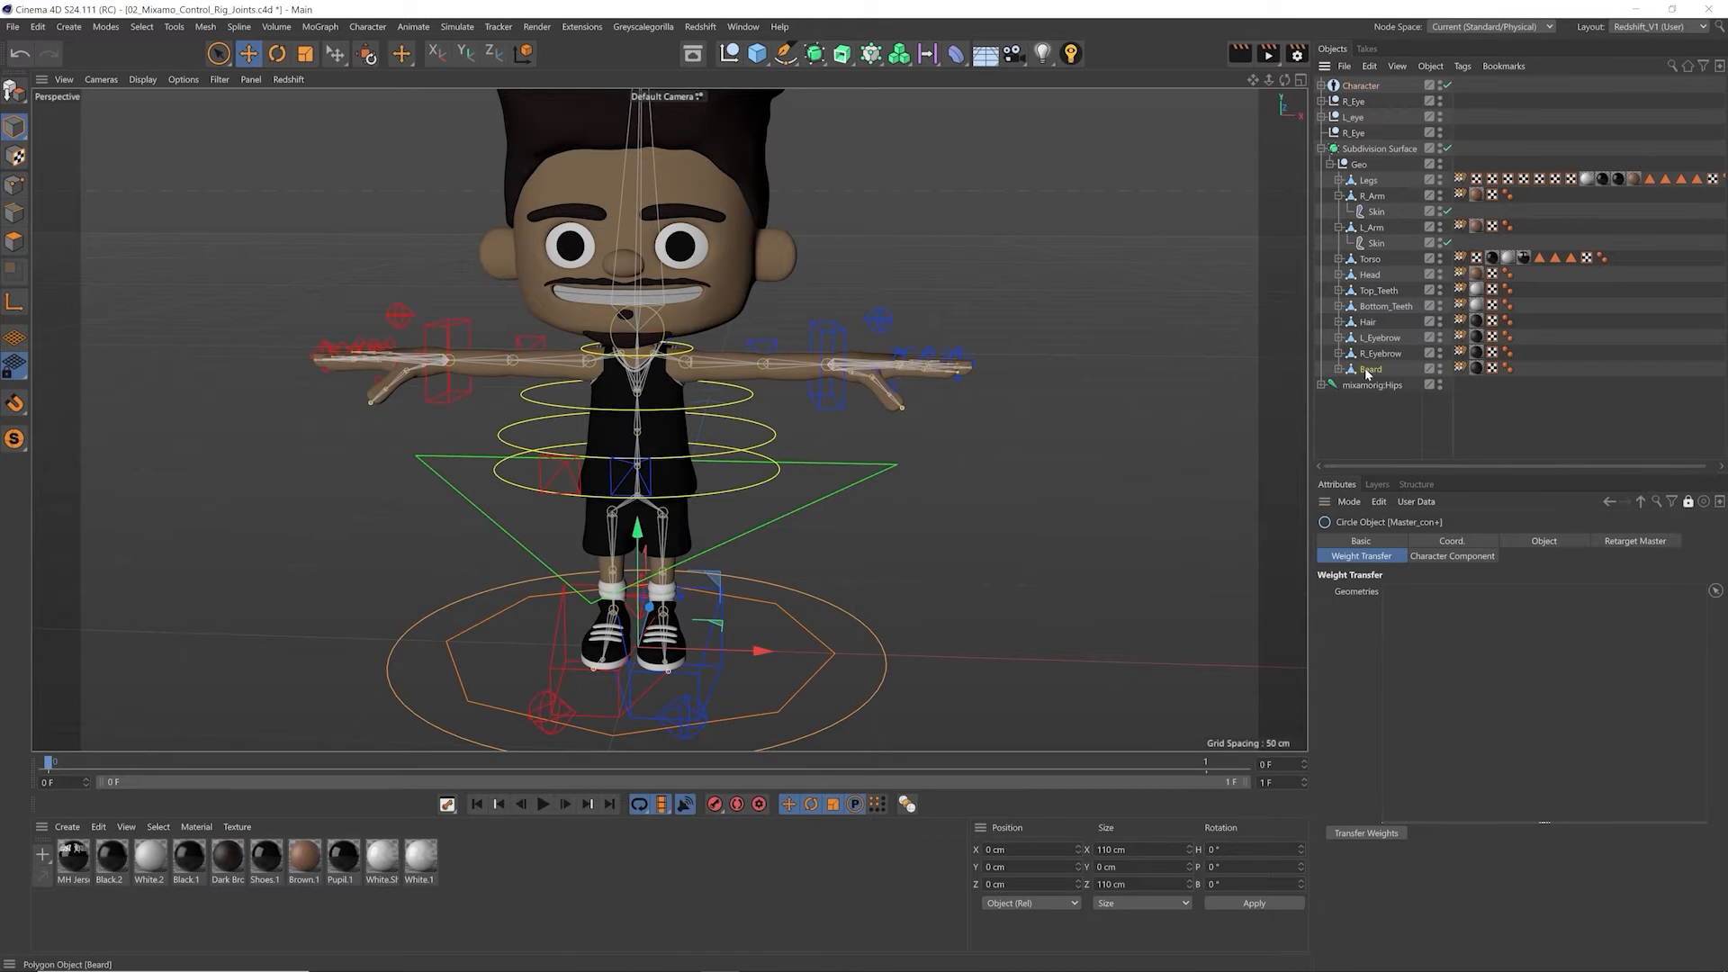
shift+click(1368, 180)
click(1325, 118)
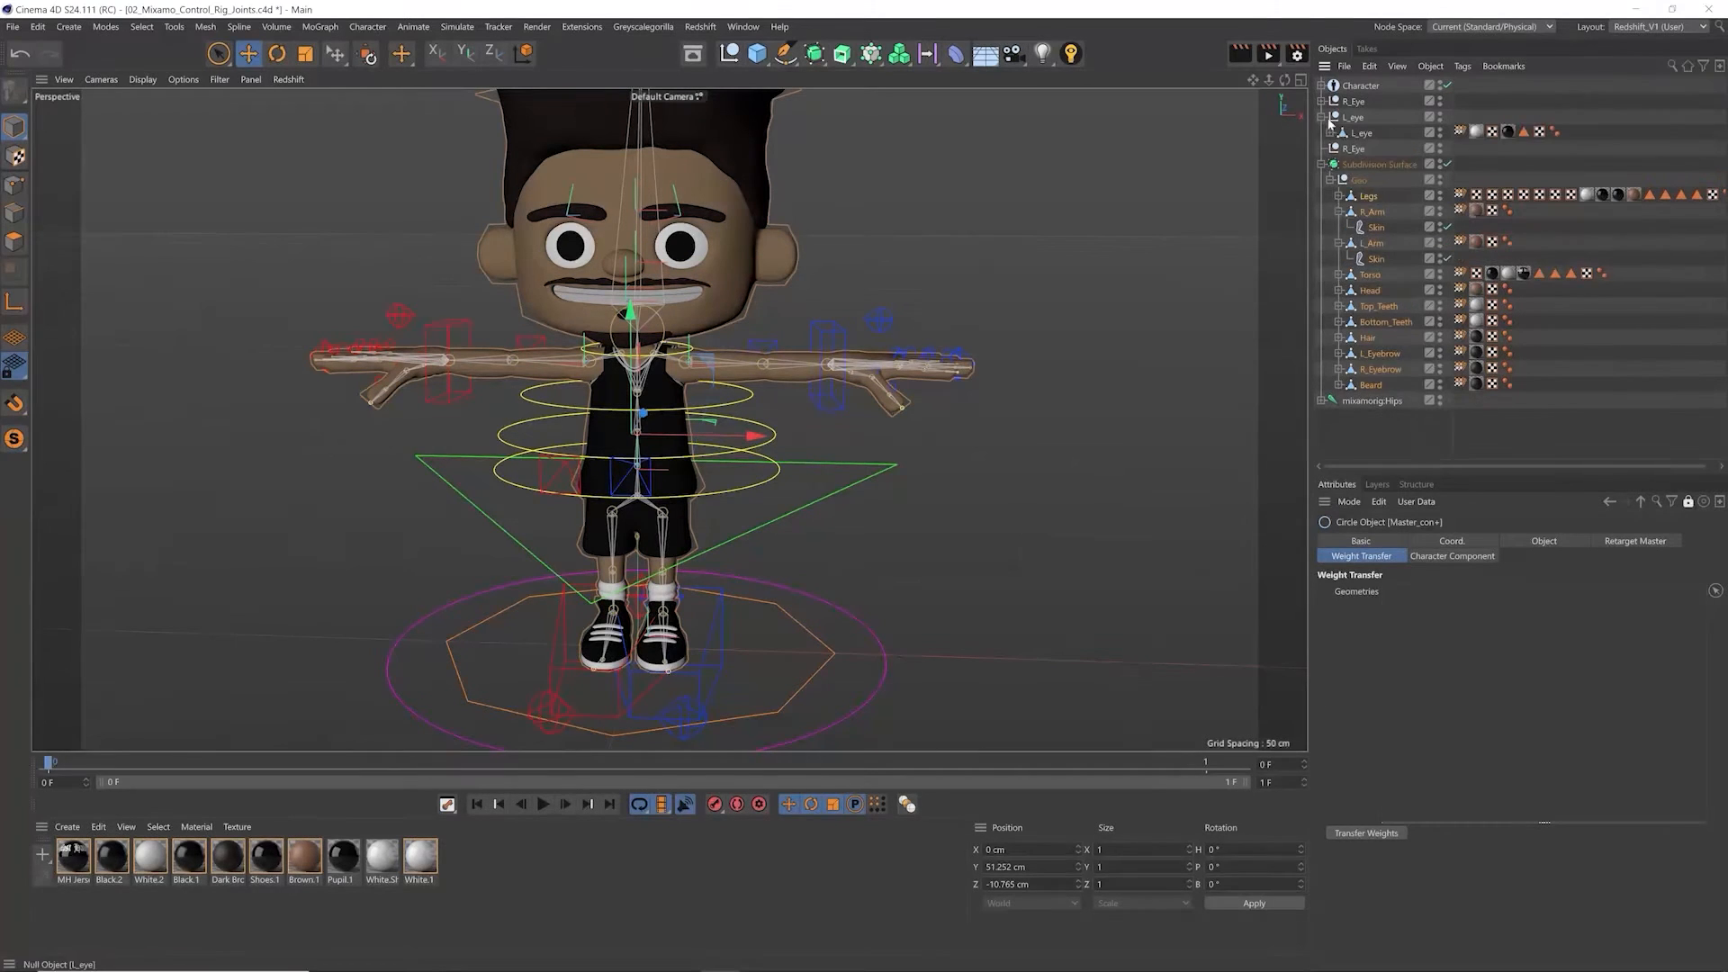
click(1325, 103)
drag(1362, 173, 1438, 756)
Step: Remove both Skin deformers from the Geometries list and transfer the weights to the control rig
click(1395, 673)
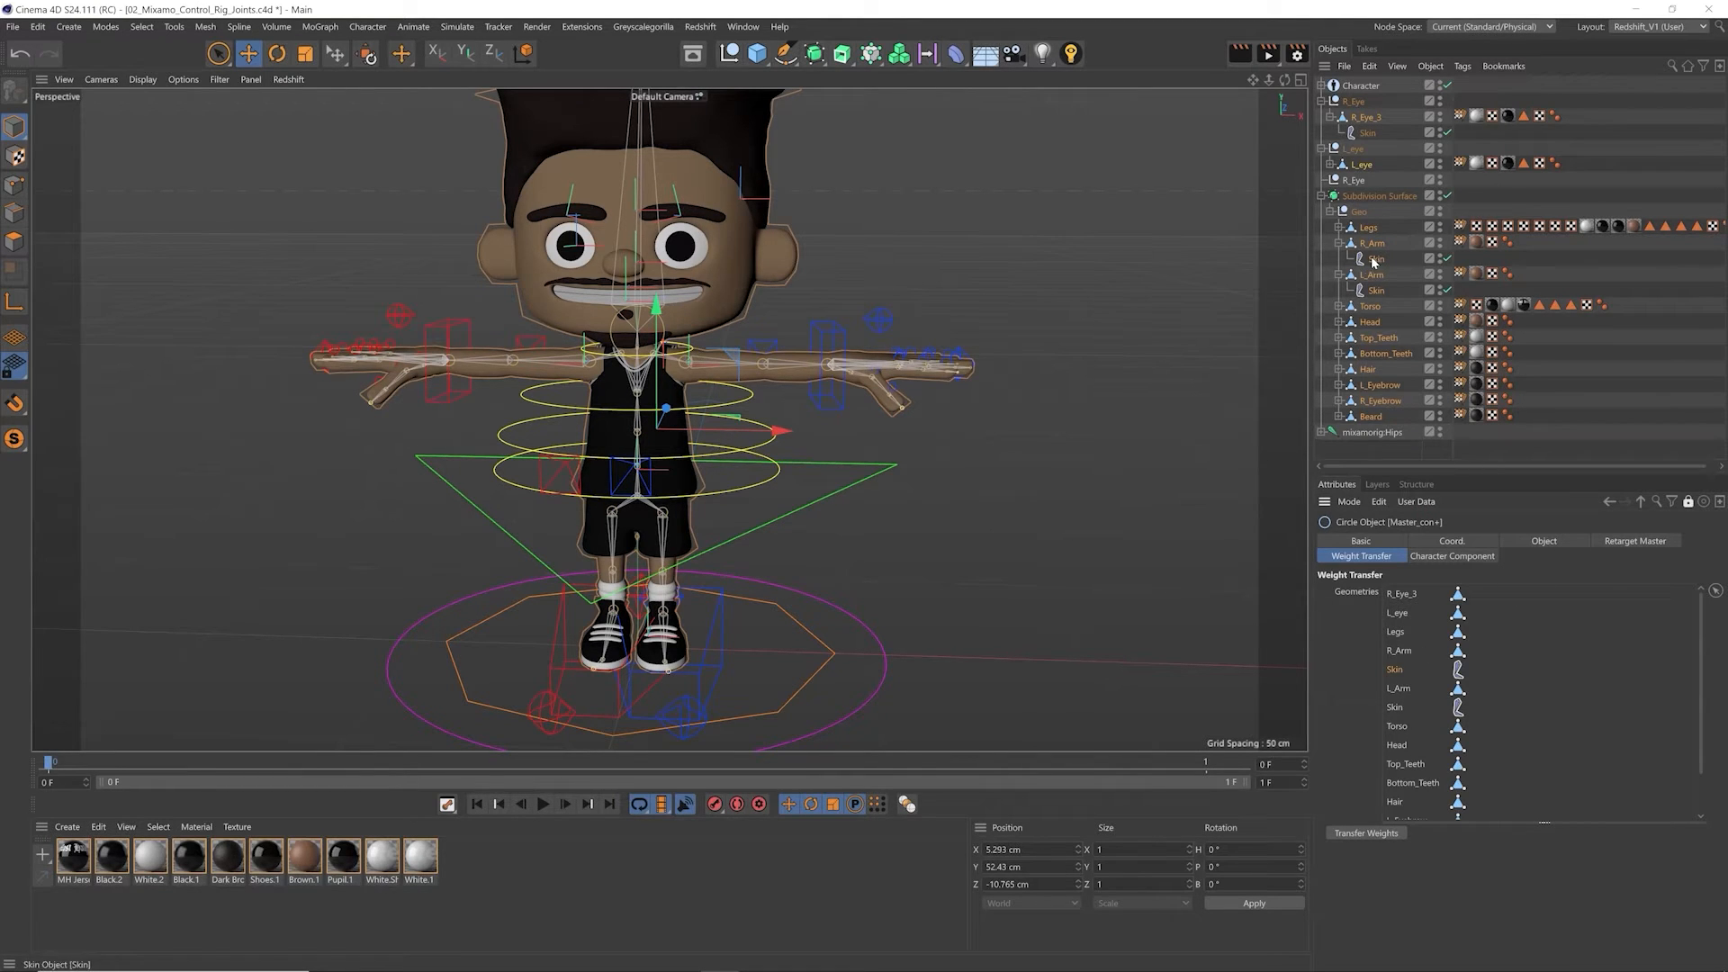
key(Delete)
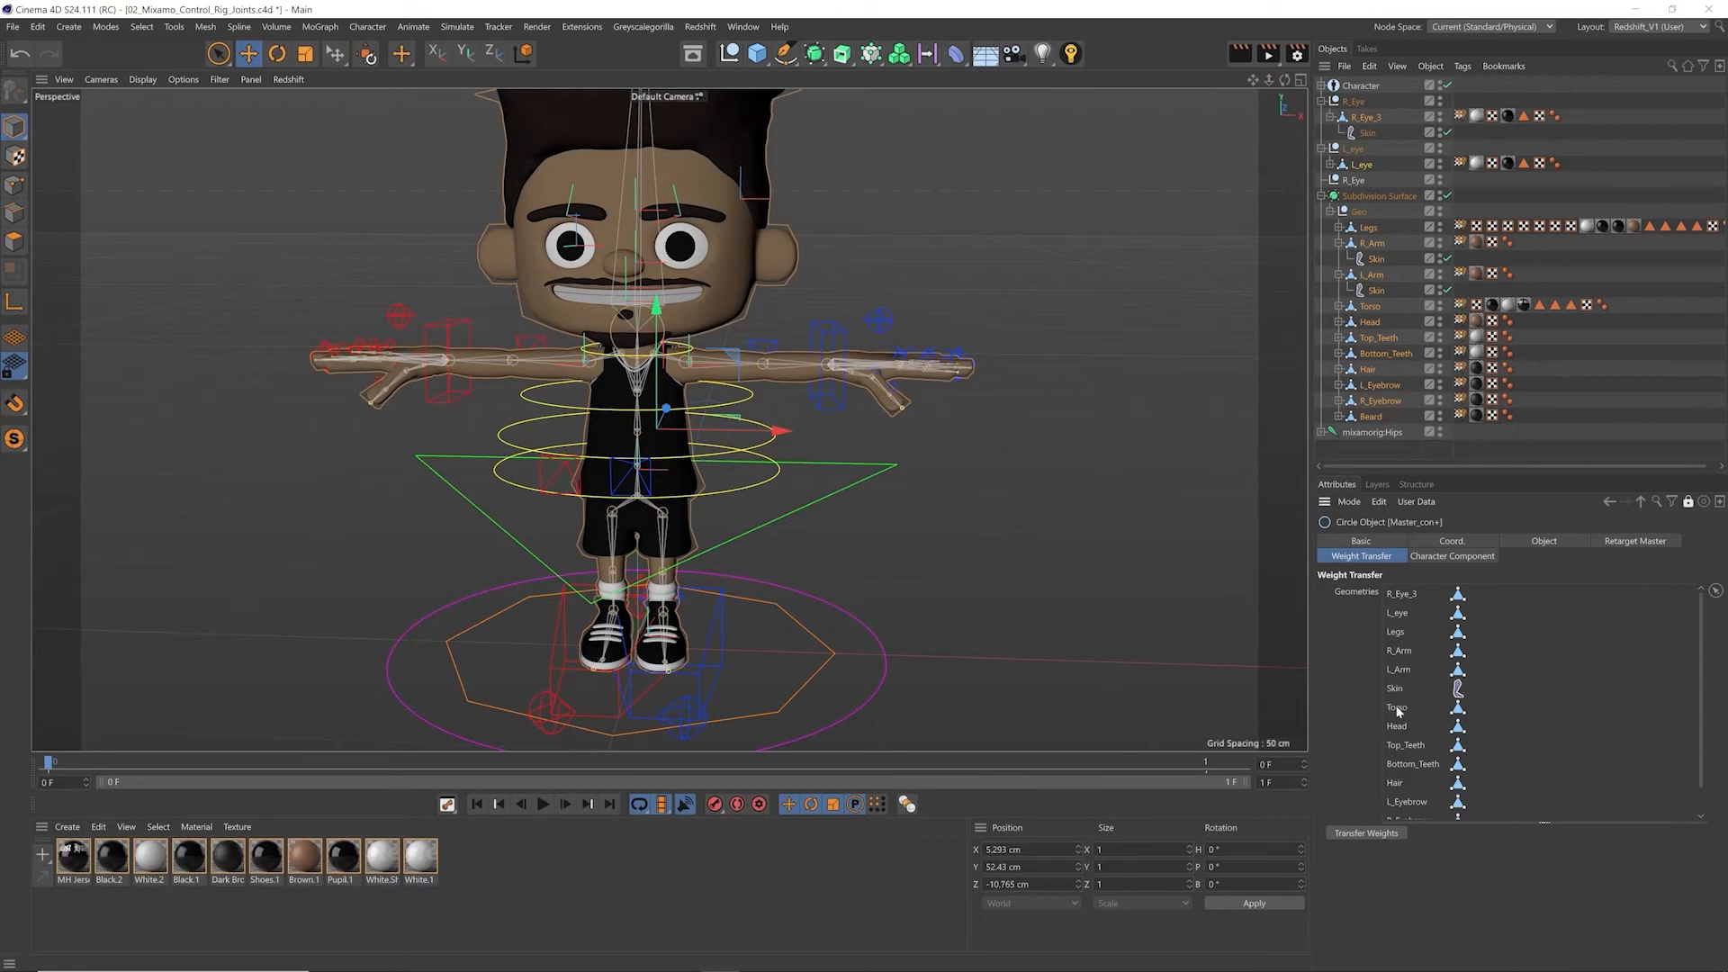
click(1396, 688)
key(Delete)
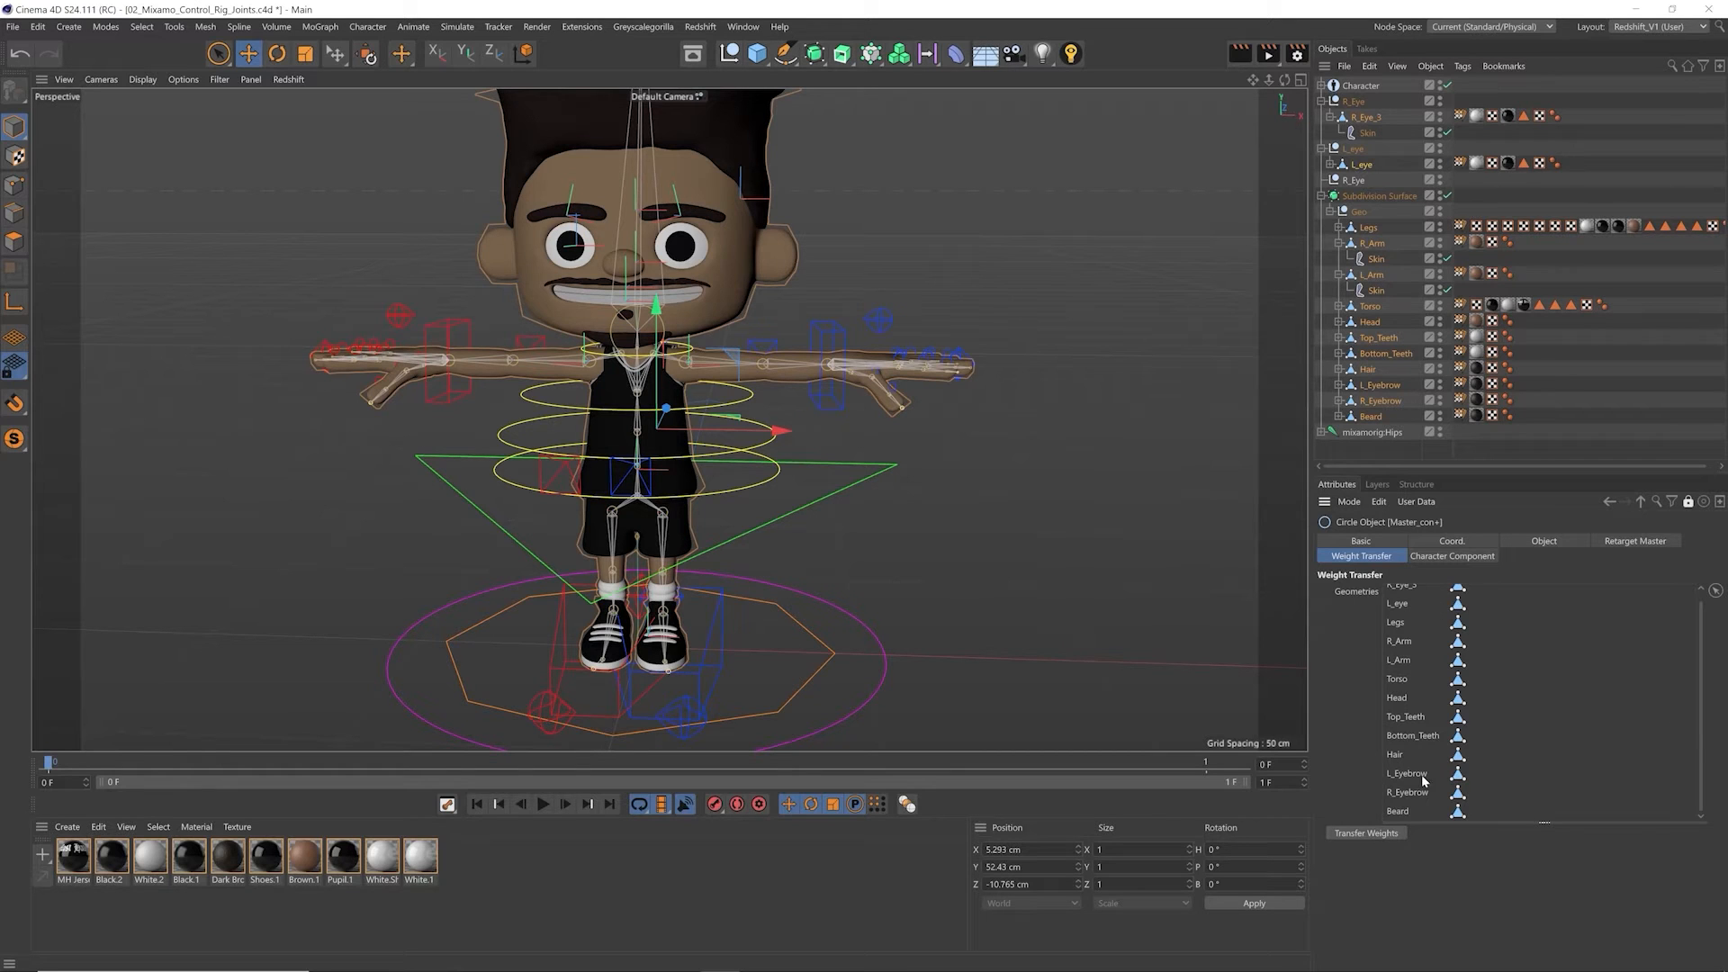
scroll(1693, 723, up, 1)
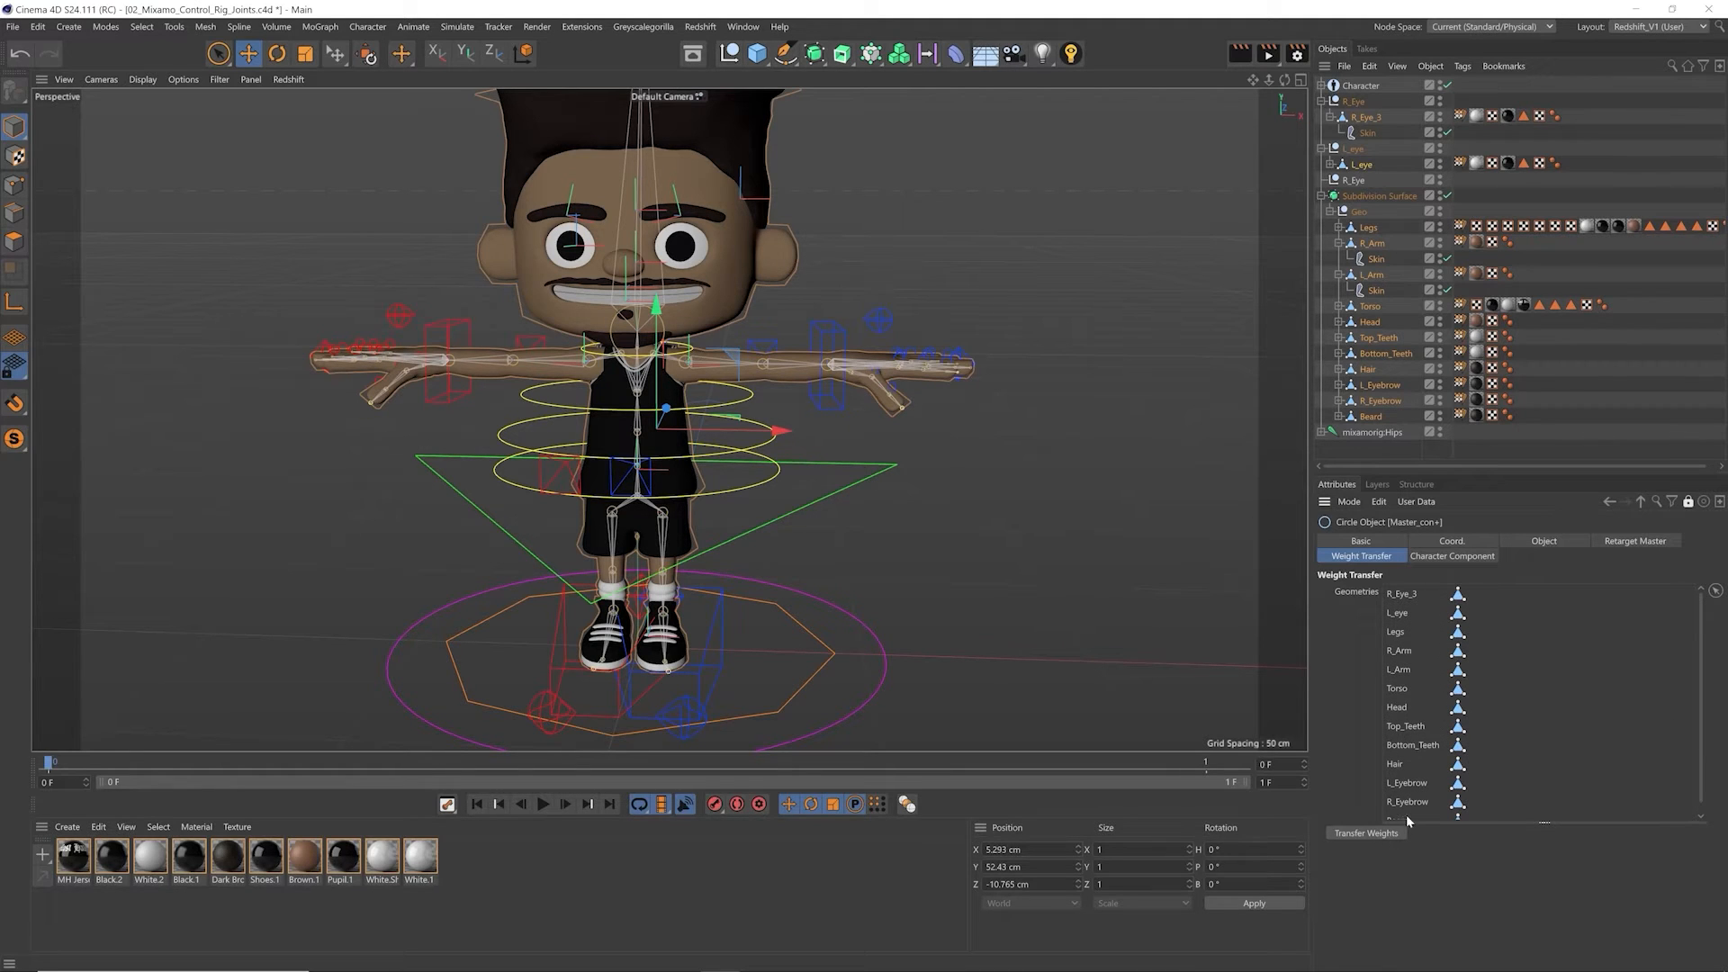
click(1362, 836)
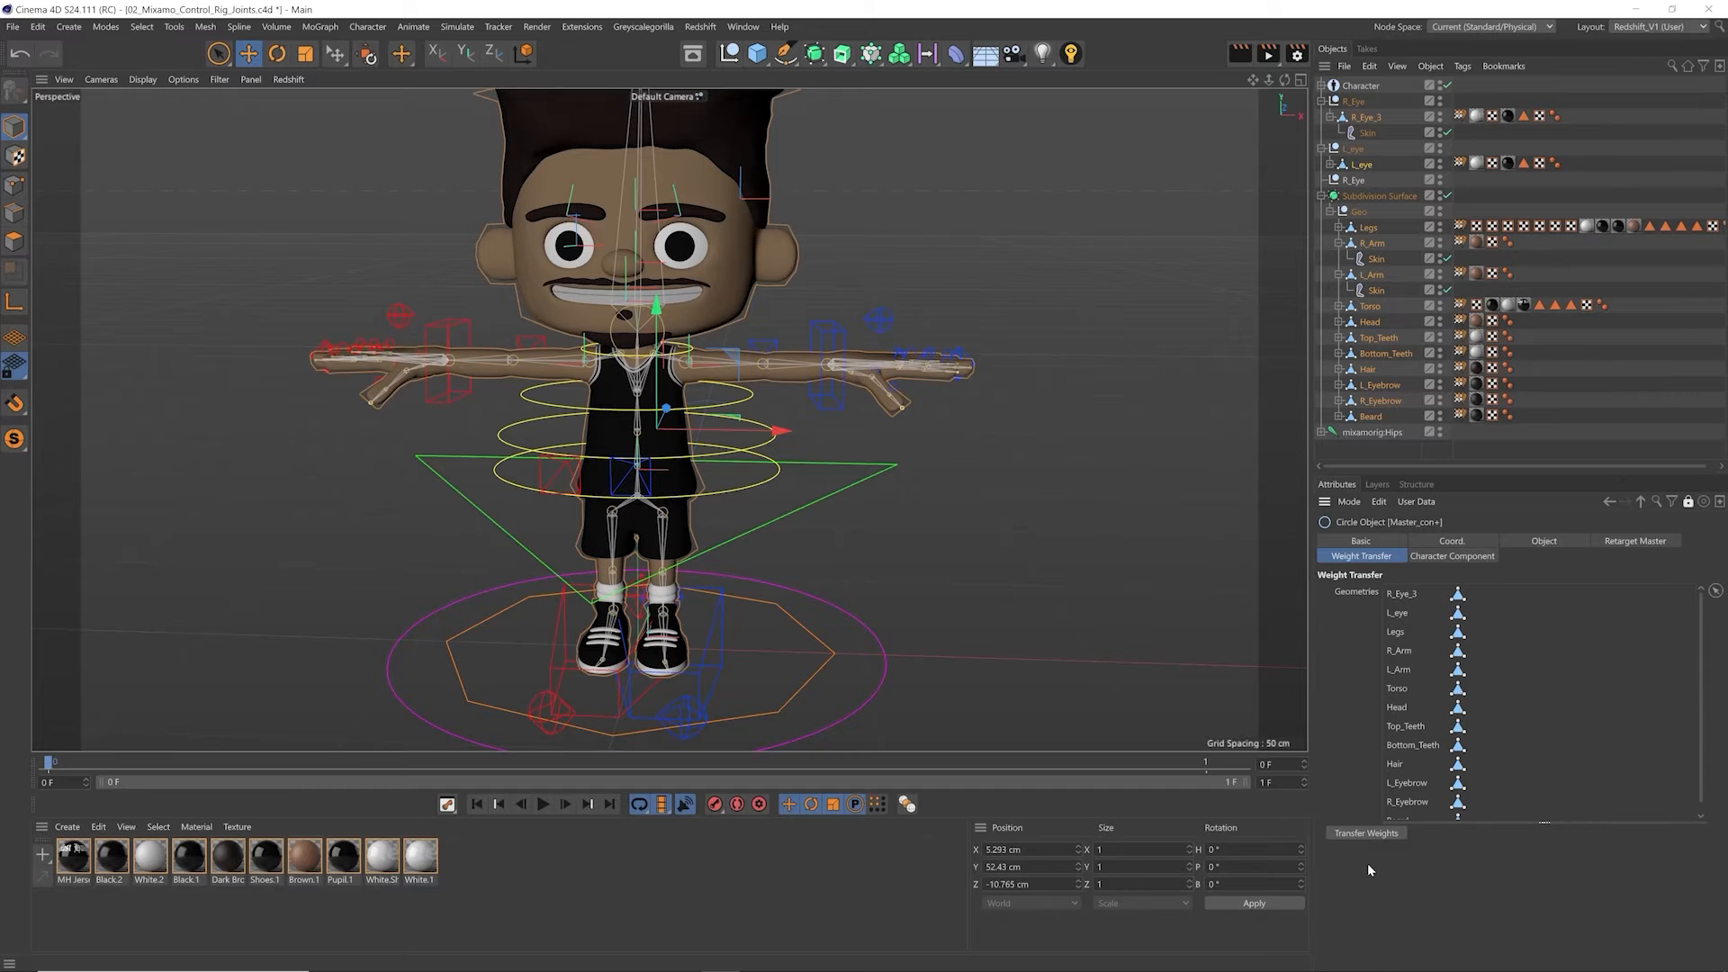
Step: Unlock the attributes display from Master_con+ and clear the object selection
click(1689, 502)
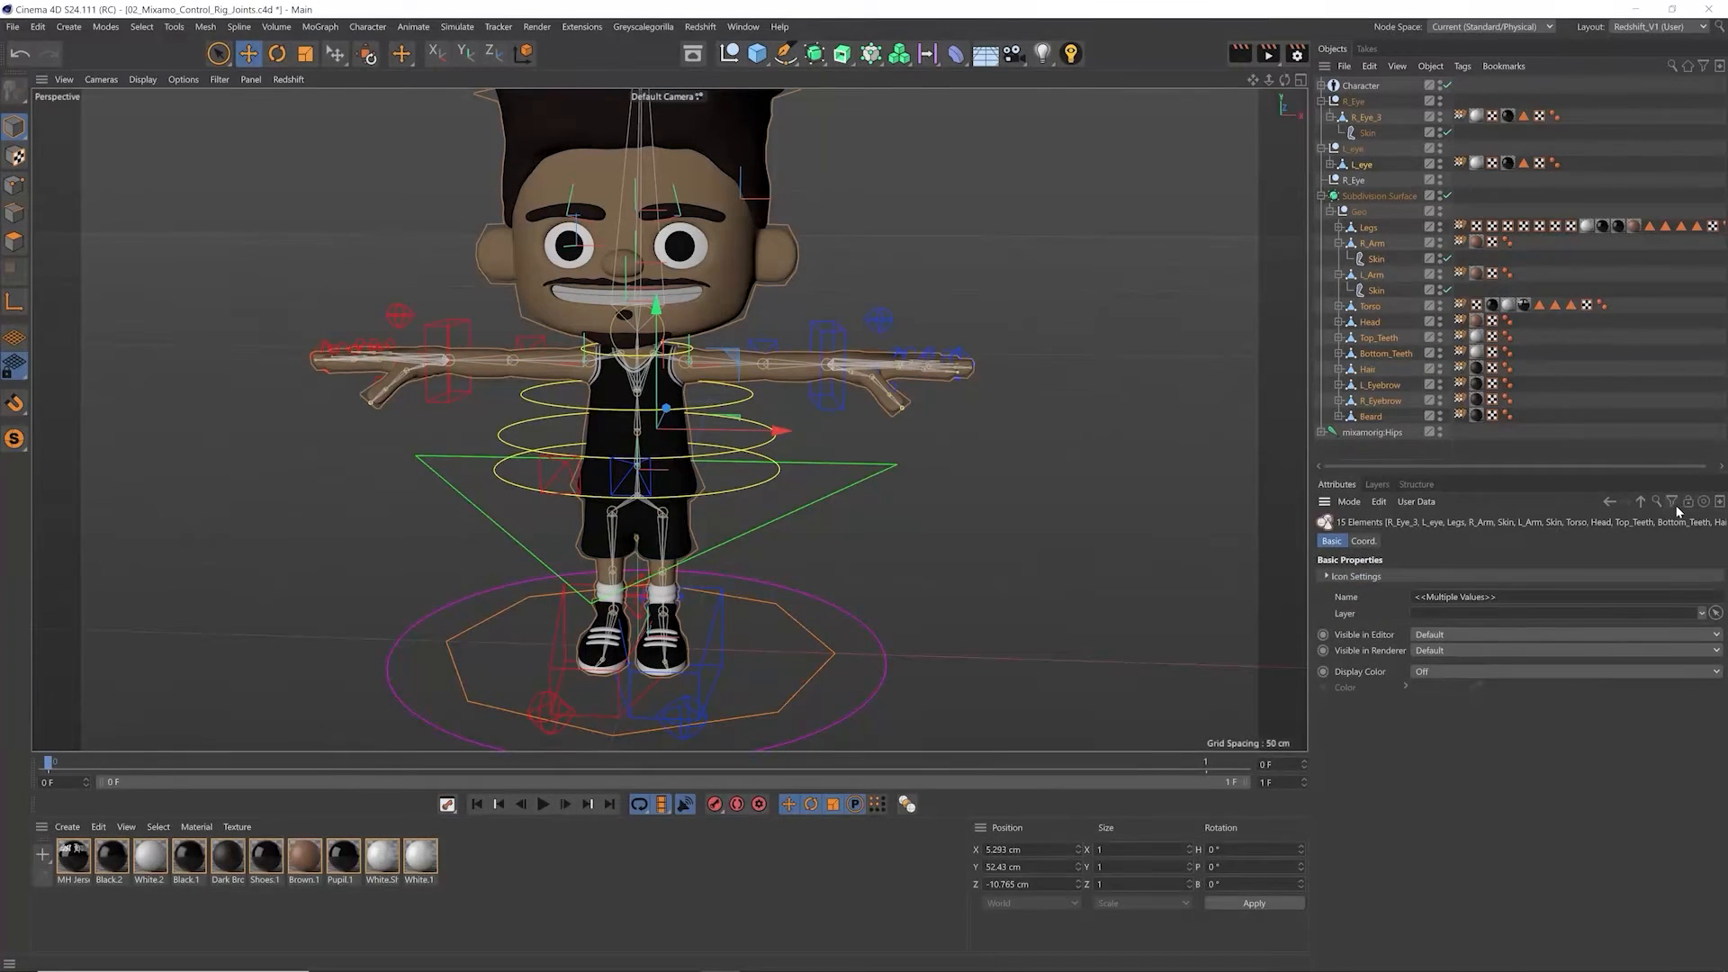
click(1023, 430)
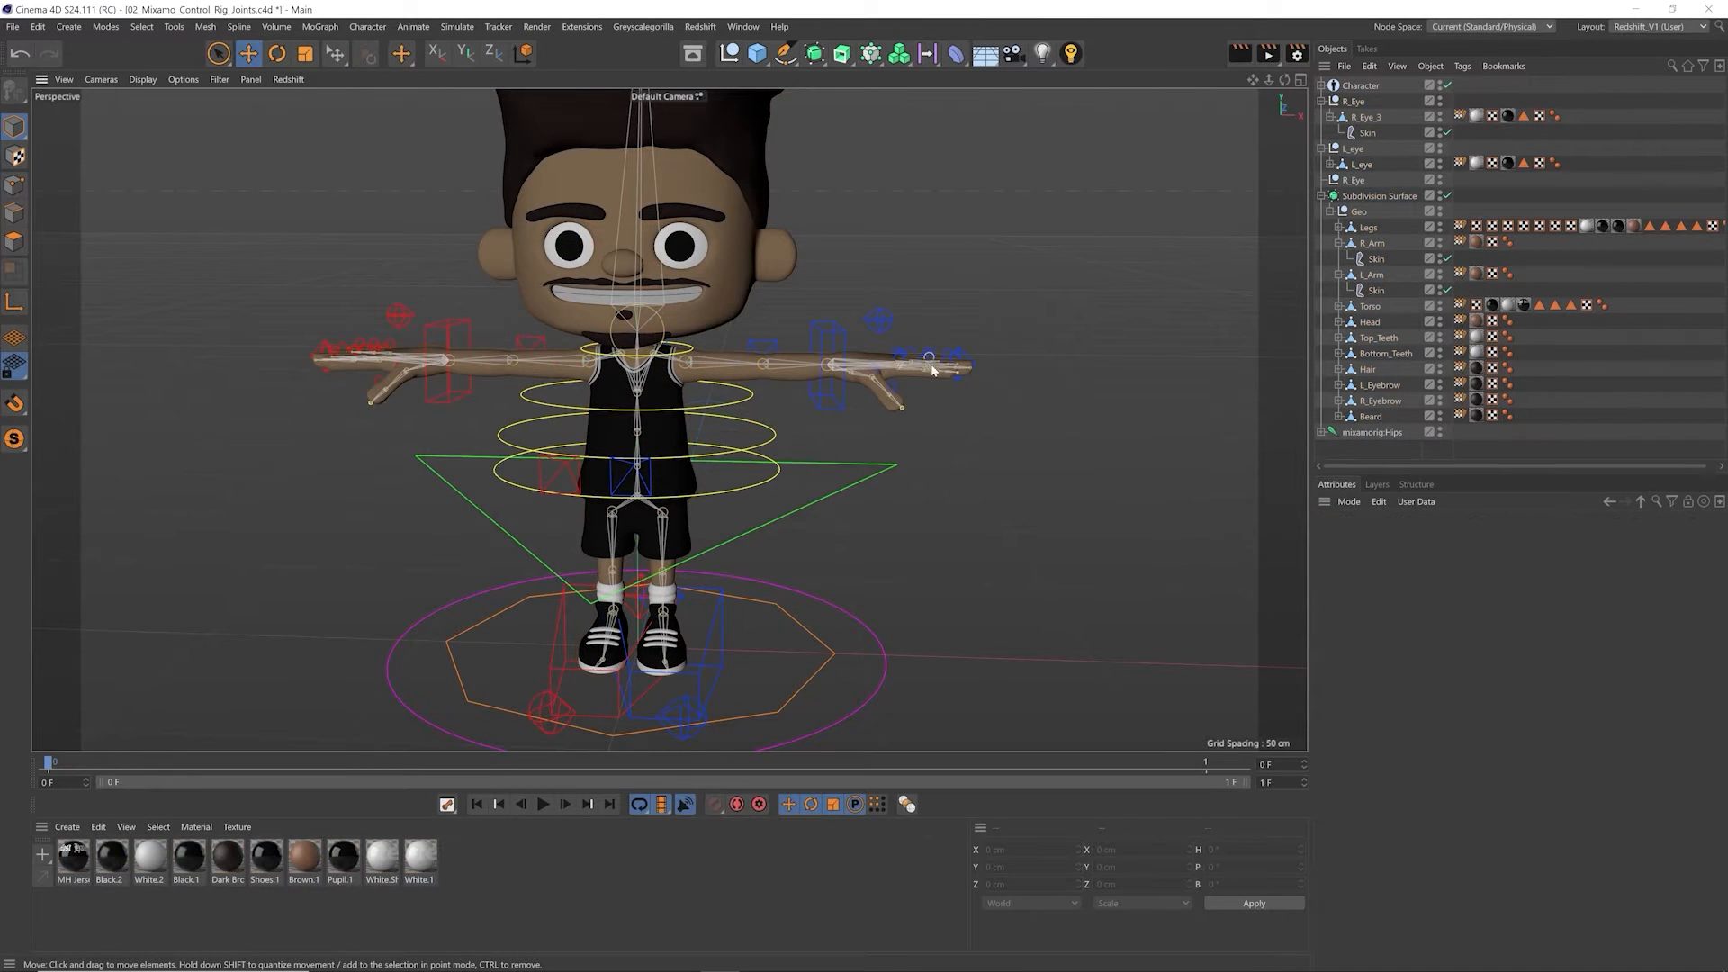
Step: Try lowering the left hand IK control to test the arm's deformation, and undo the move
click(823, 340)
alt+drag(778, 405, 781, 381)
alt+middle_drag(781, 380, 803, 400)
drag(937, 322, 920, 399)
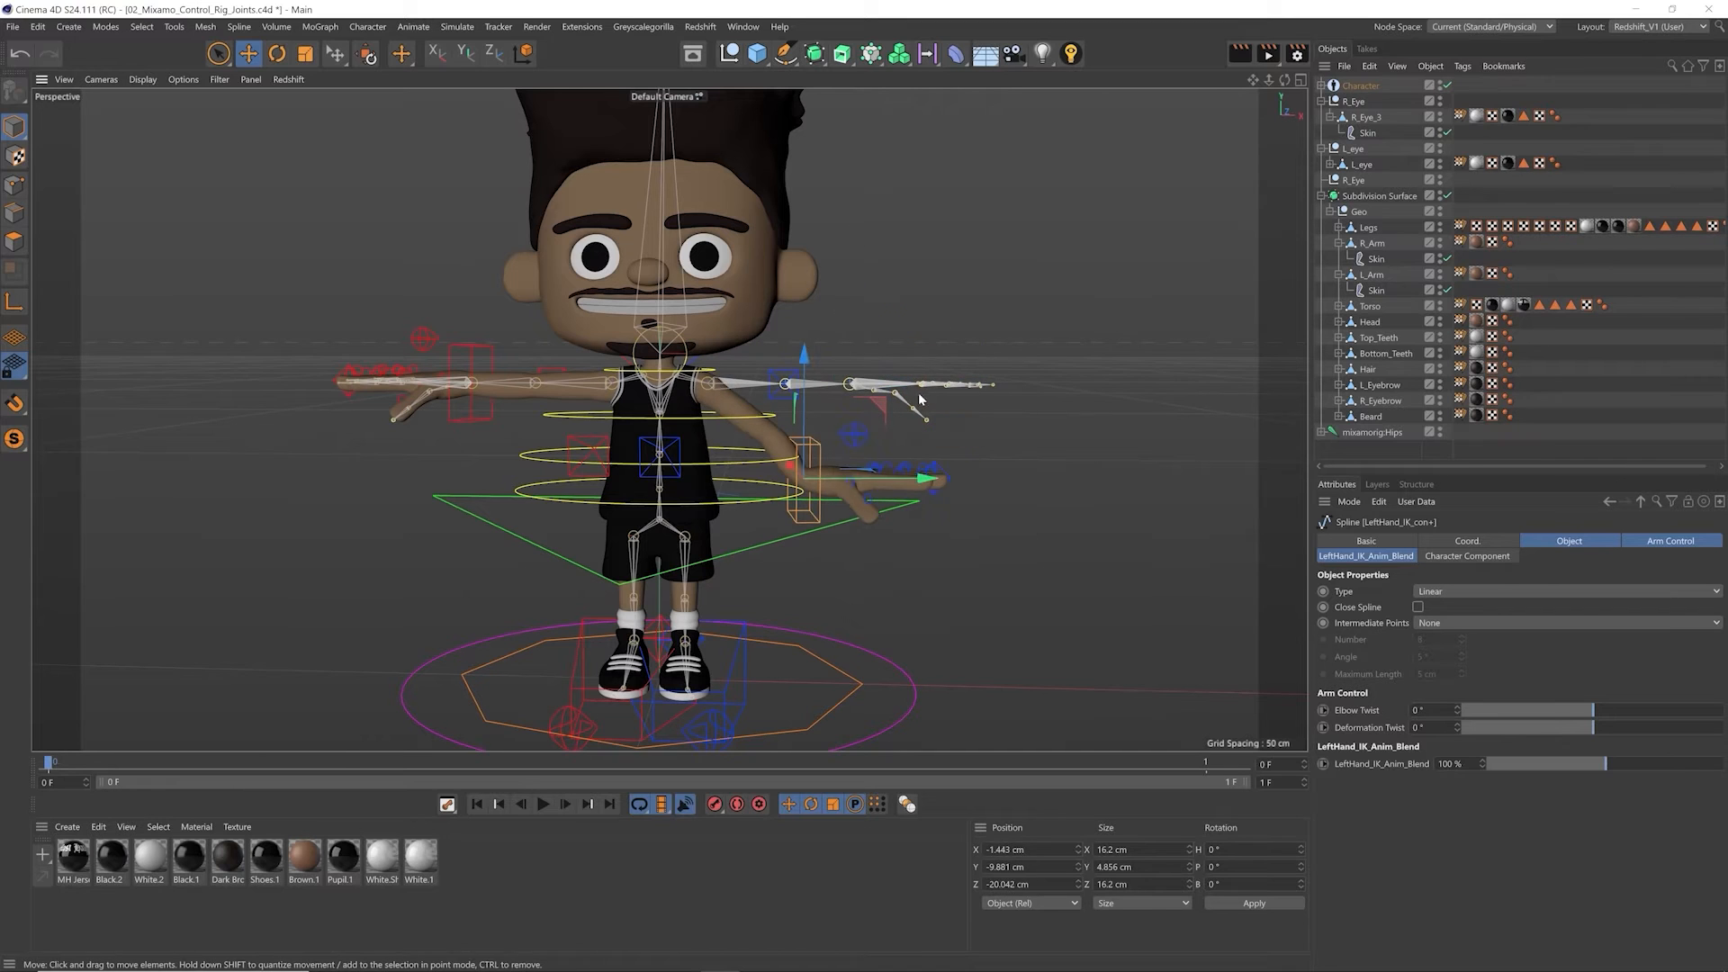
key(ctrl+z)
Step: Try moving and rotating the spine controls to test how the torso deforms, restoring the rest pose
click(775, 461)
drag(922, 463, 843, 434)
key(ctrl+z)
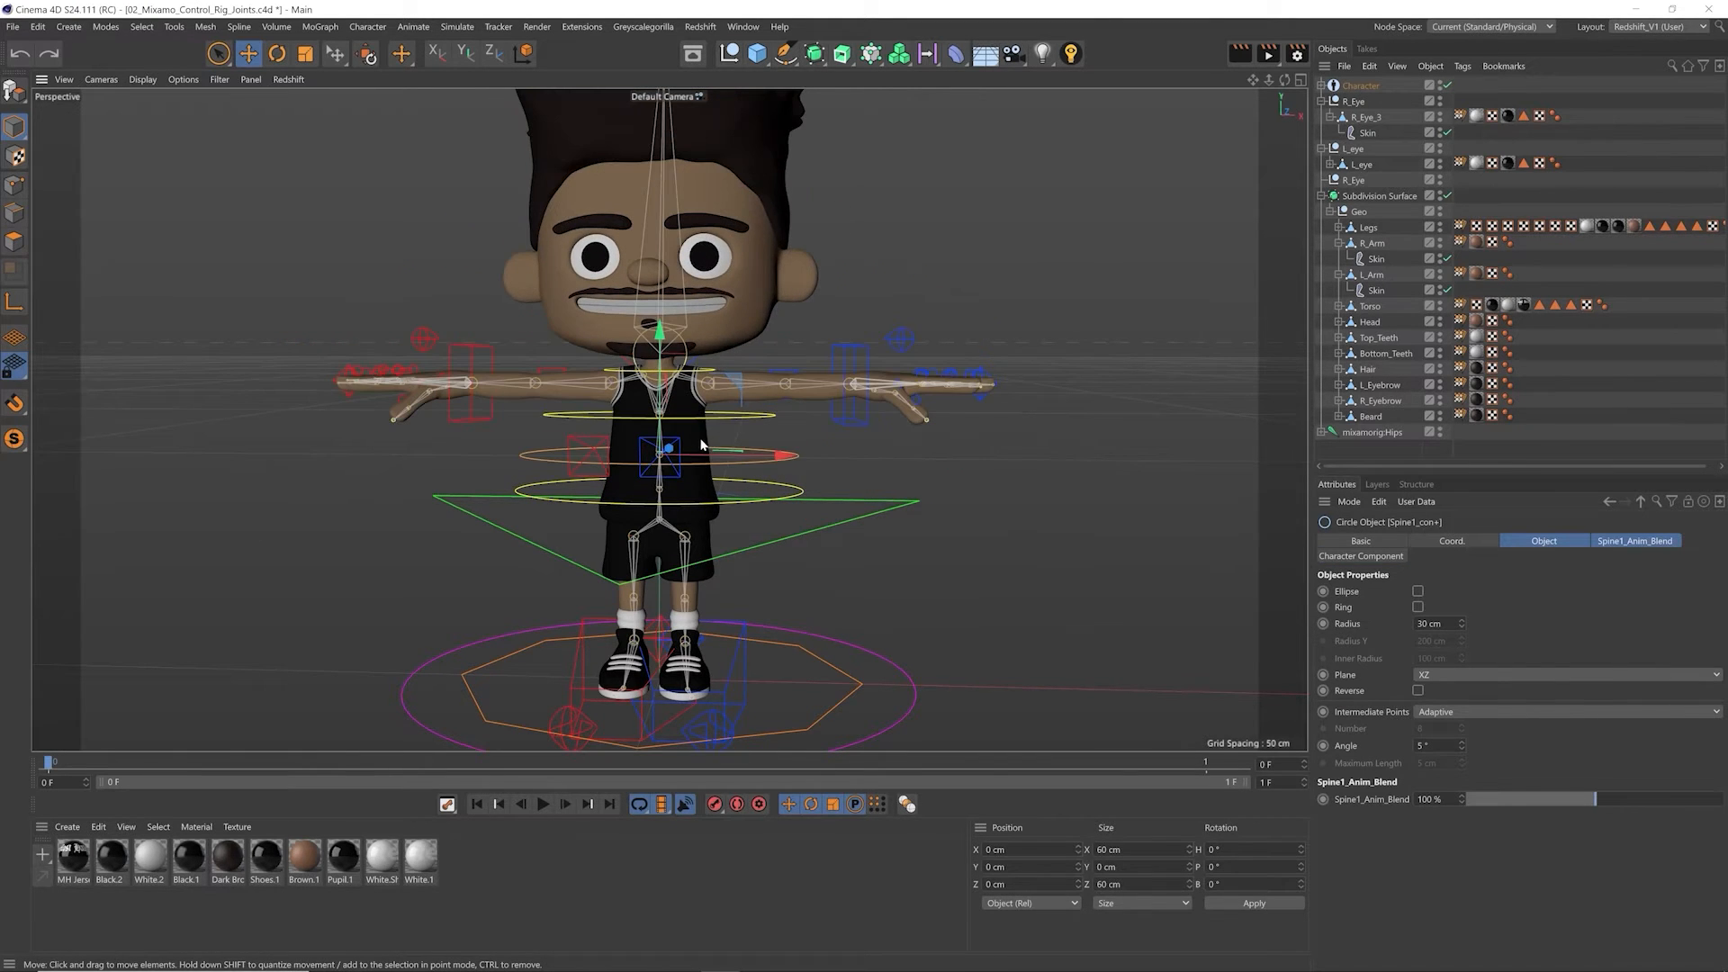
key(r)
drag(774, 445, 819, 486)
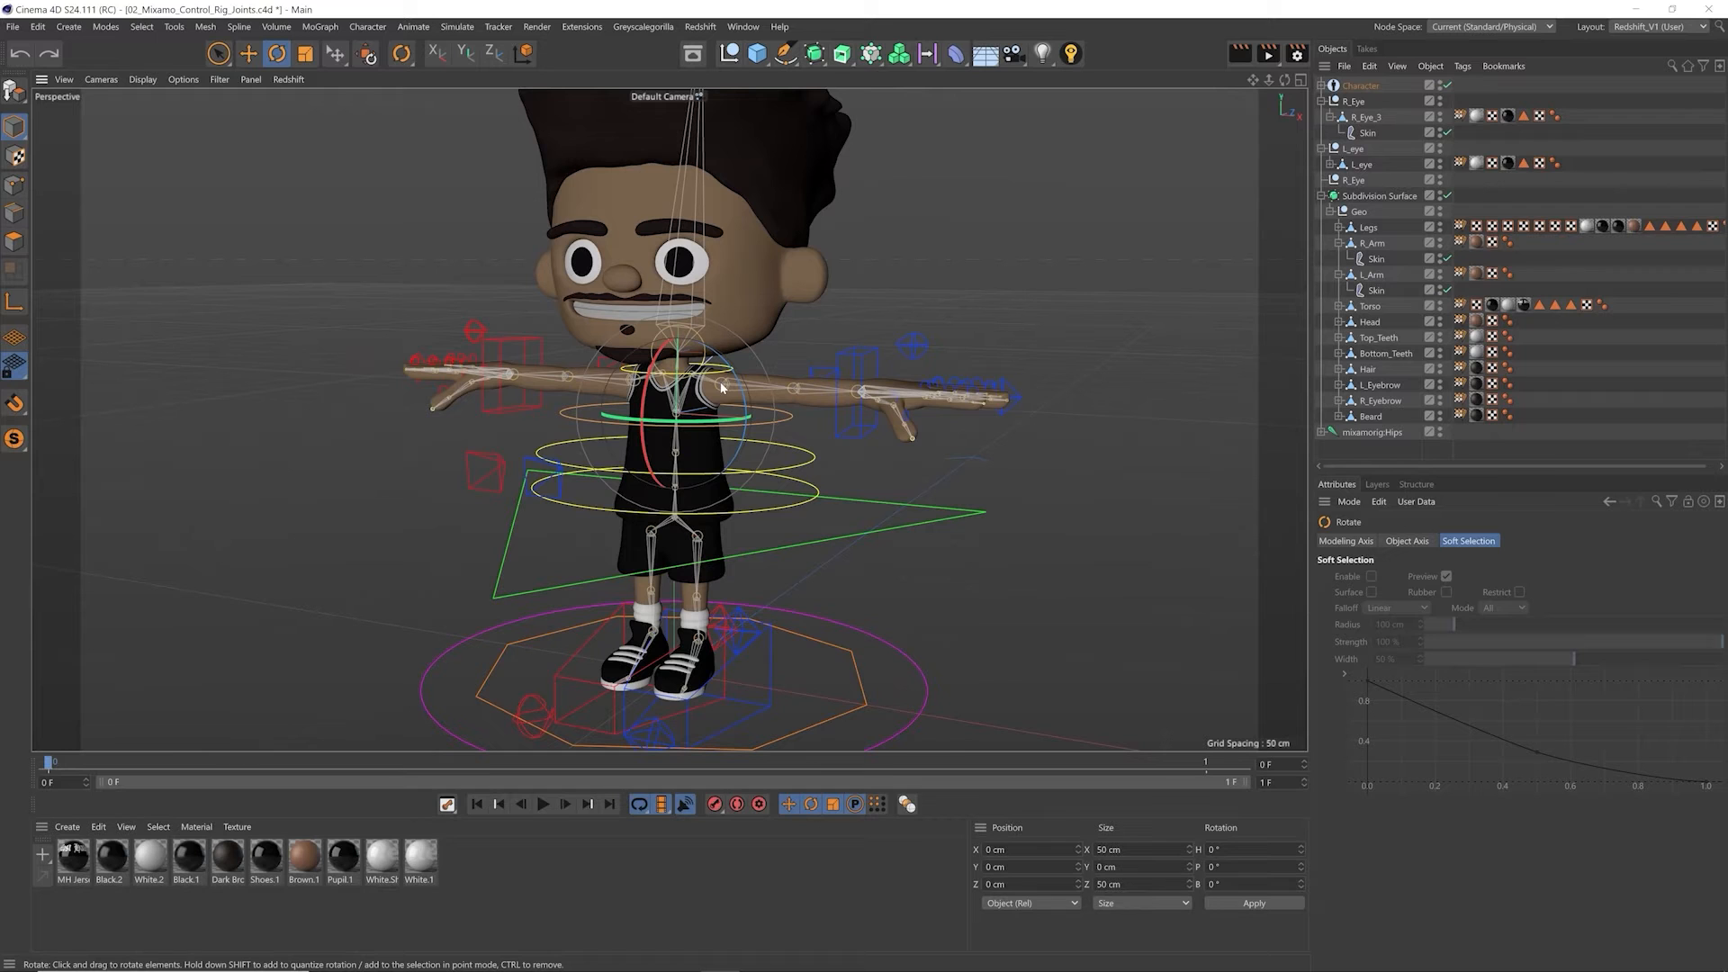
key(e)
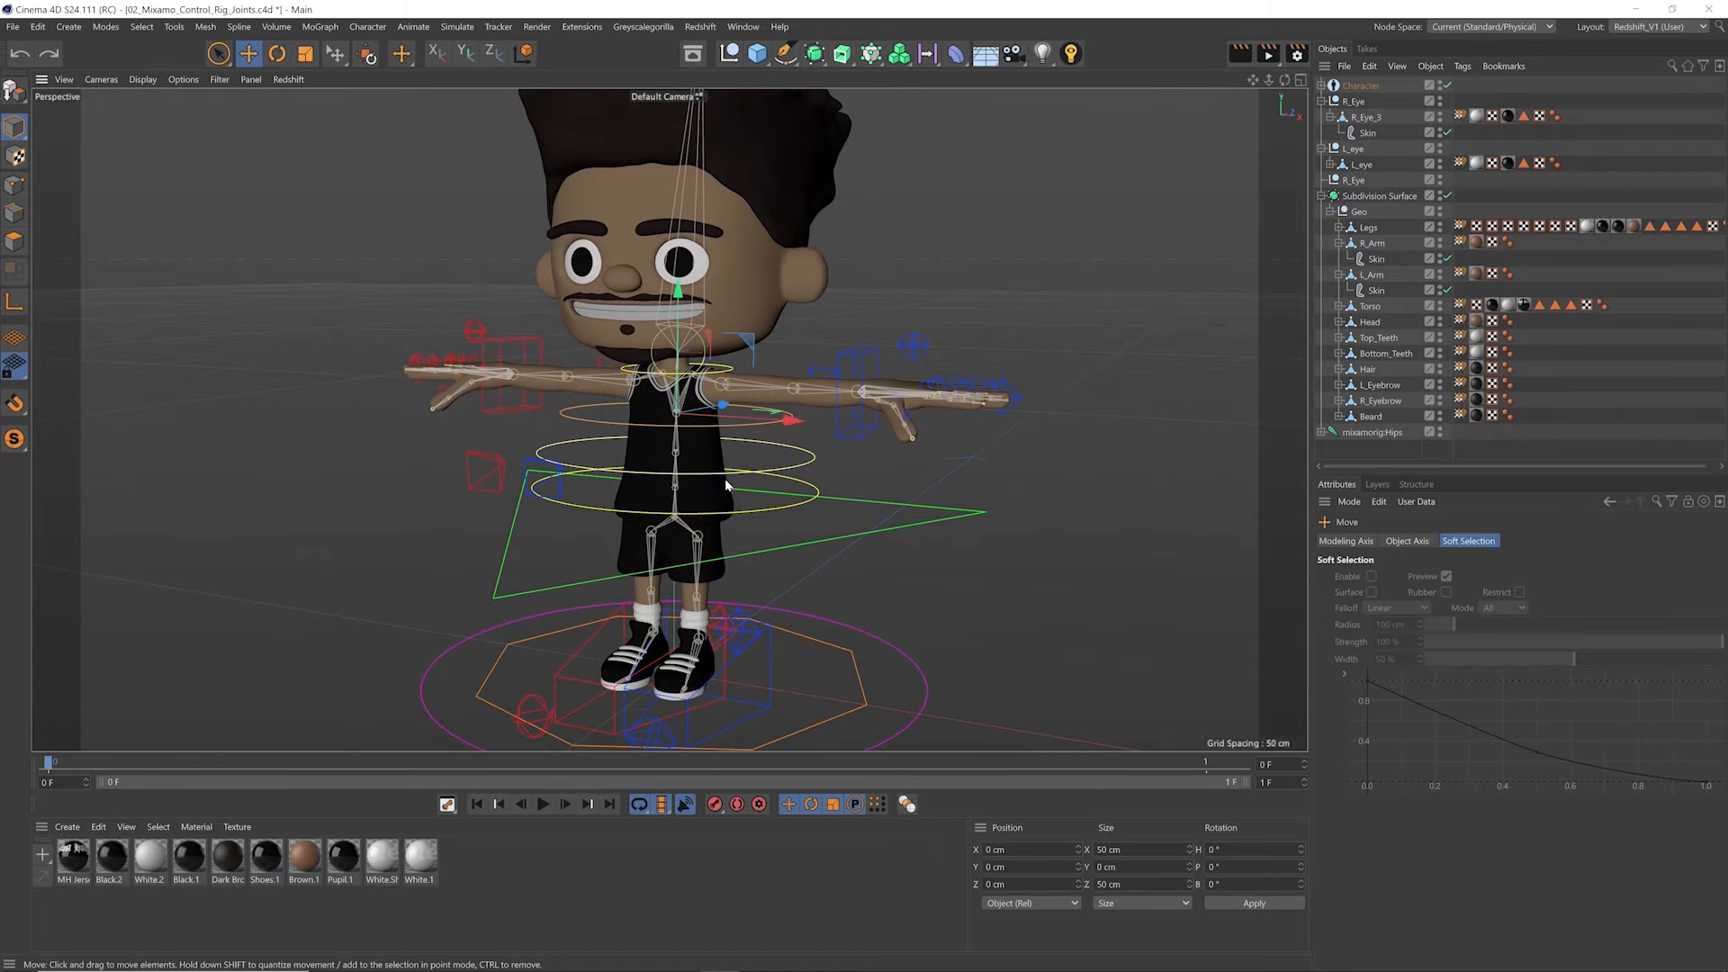
scroll(725, 478, down, 5)
alt+drag(739, 638, 764, 637)
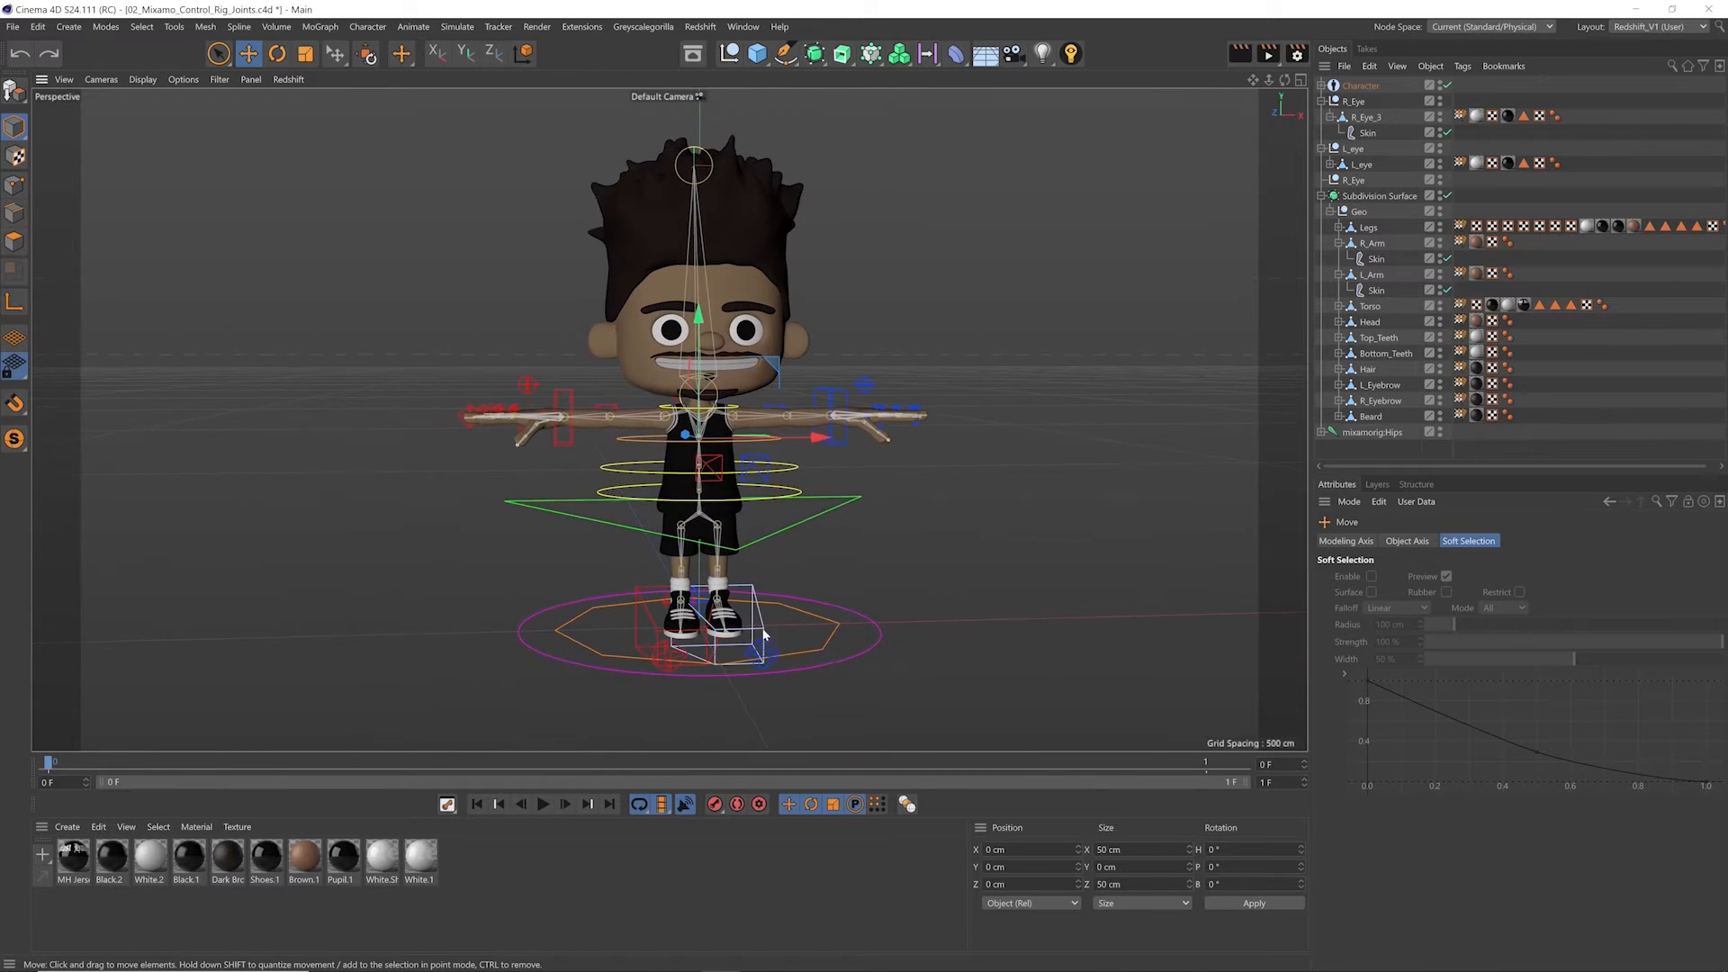
alt+middle_drag(655, 601, 602, 596)
alt+drag(602, 596, 582, 572)
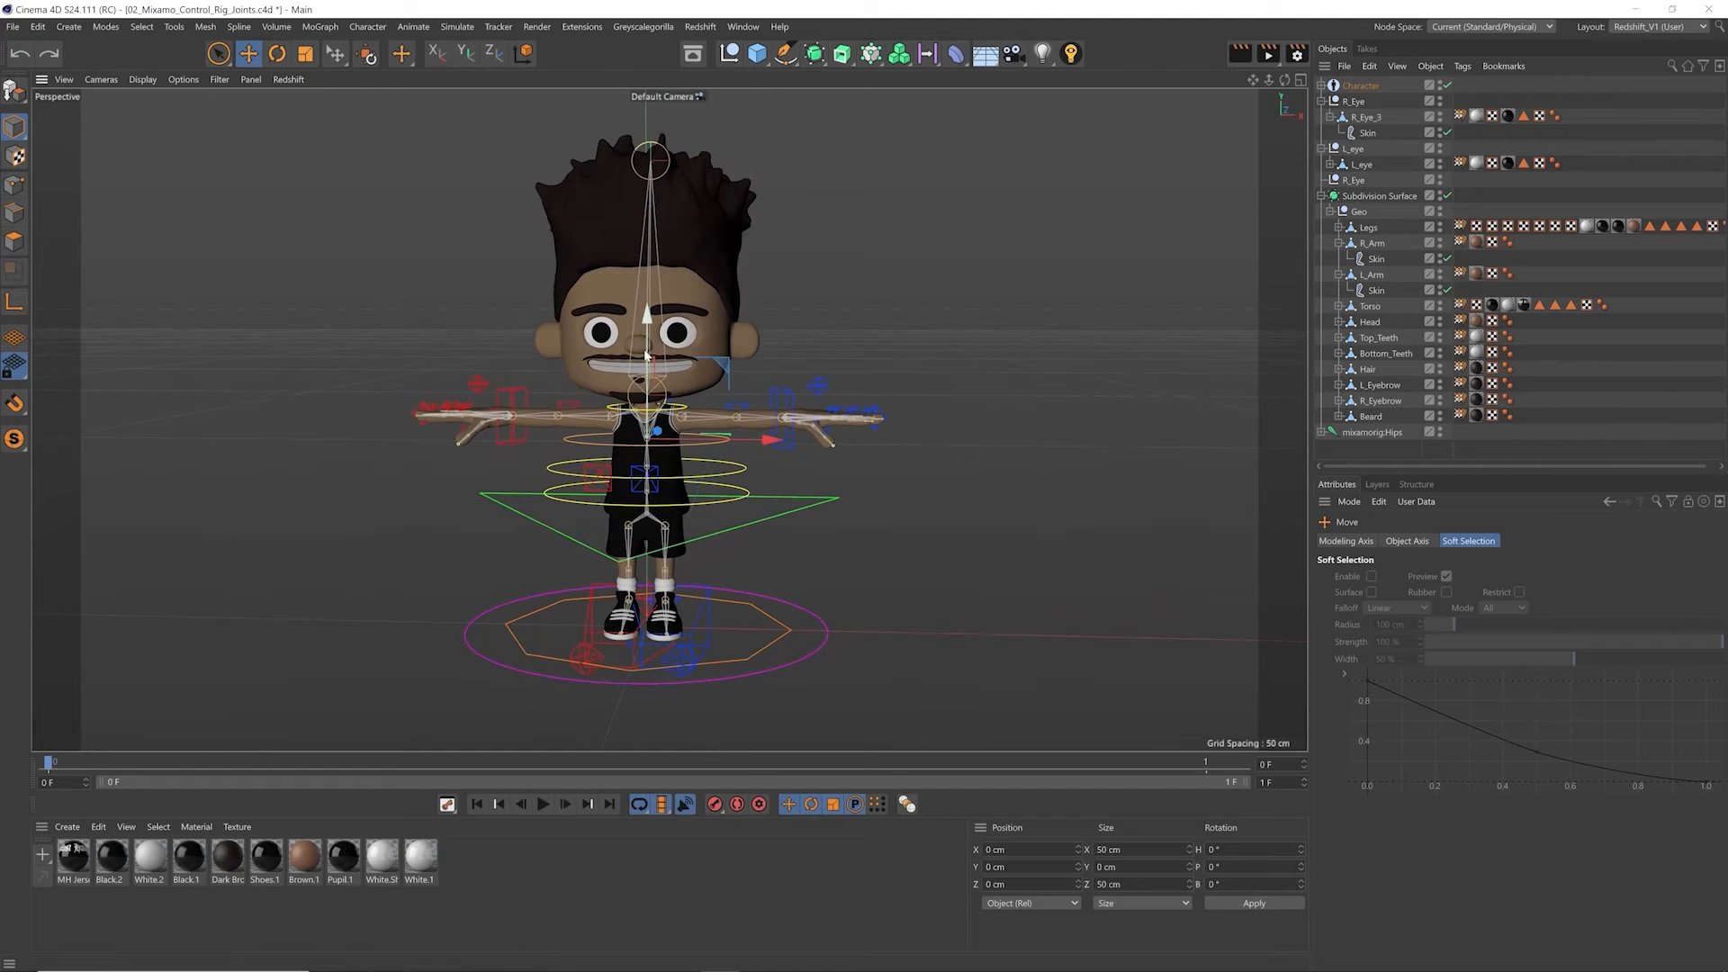
Step: Hide the mixamorig:Hips joint hierarchy and clear the selection
click(1394, 433)
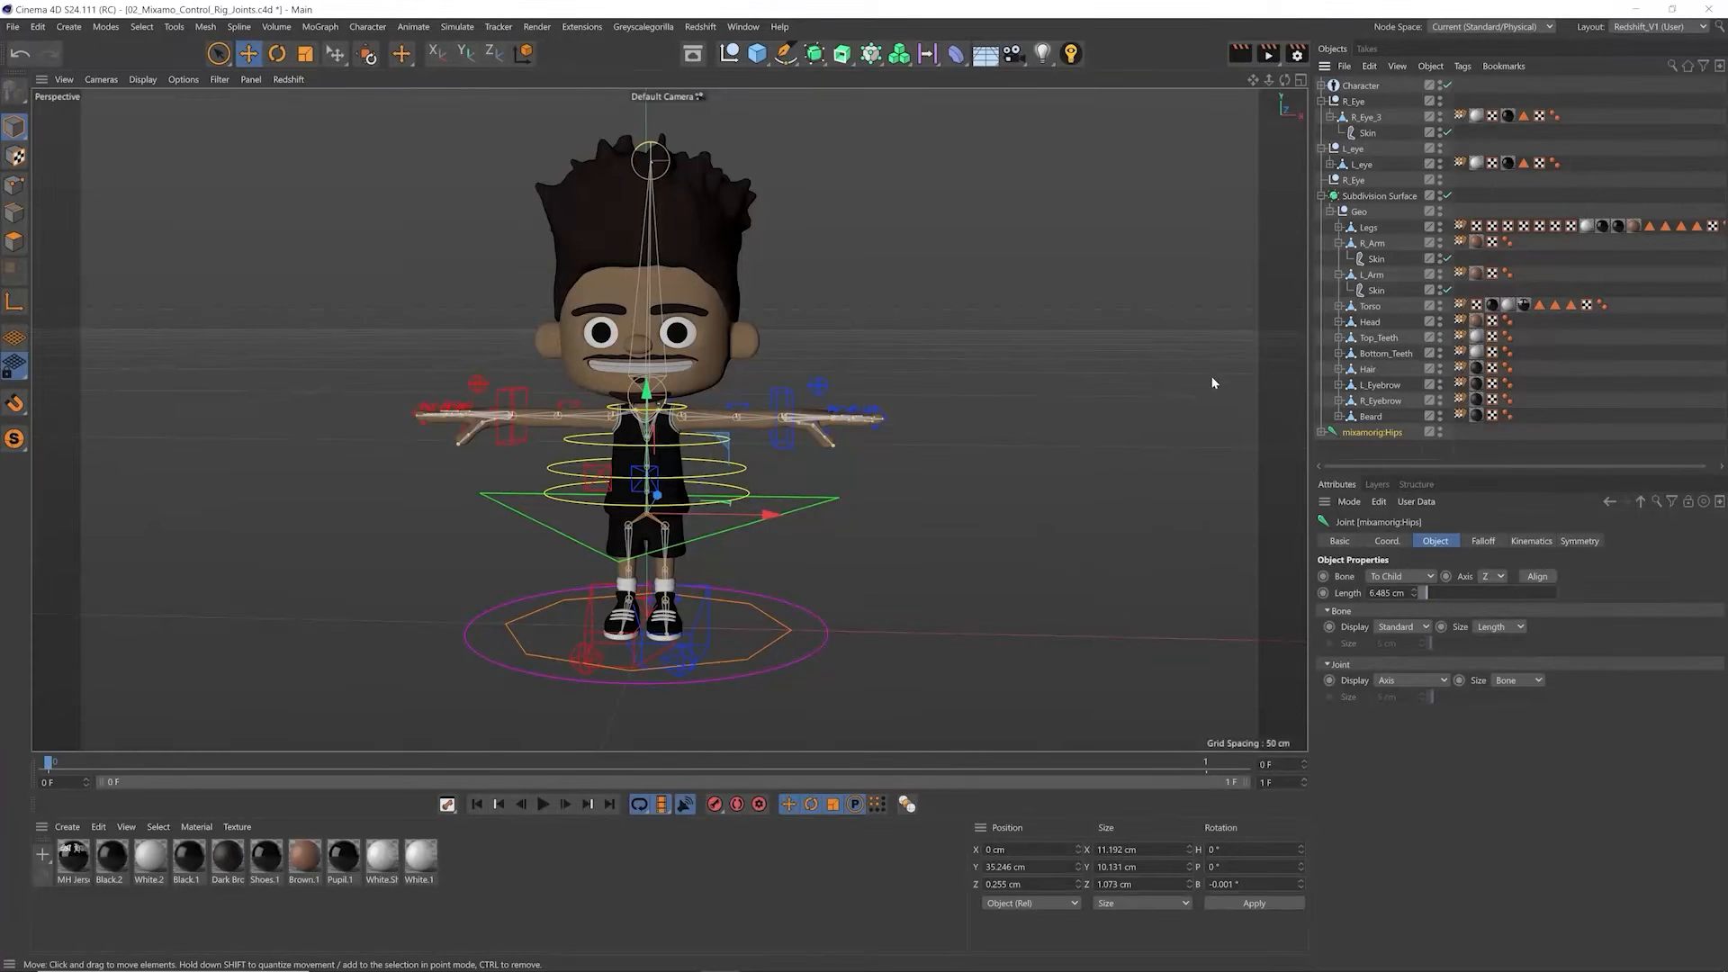
click(1440, 432)
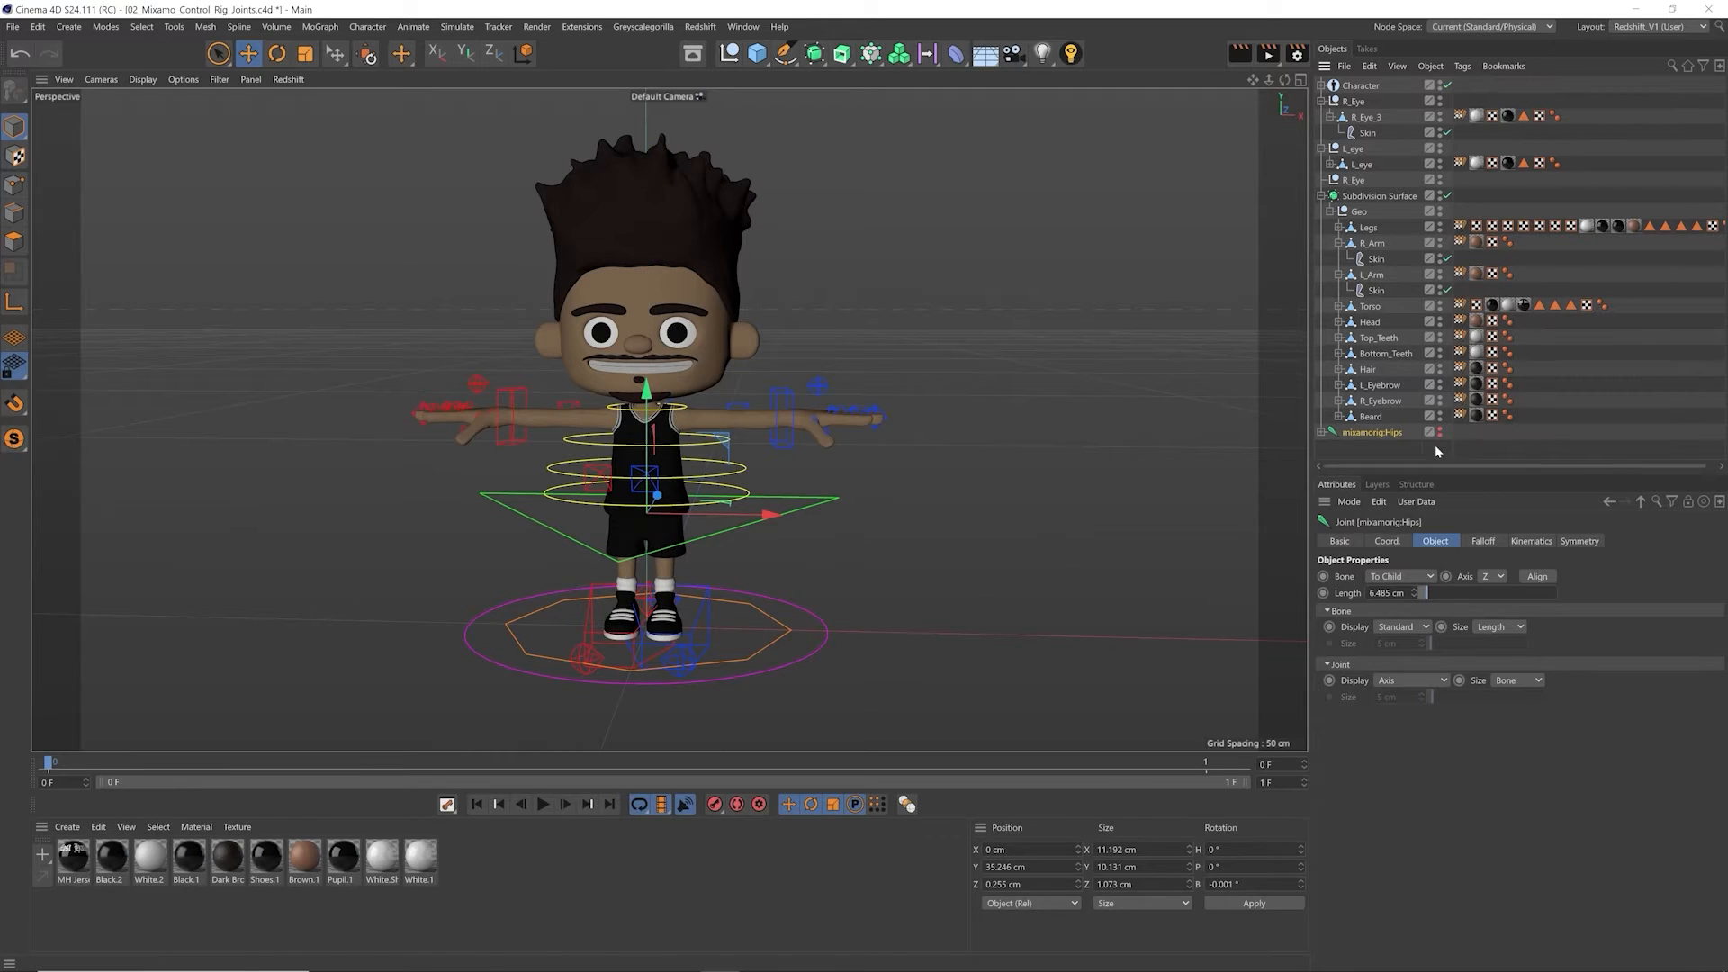
click(754, 513)
alt+drag(754, 513, 910, 513)
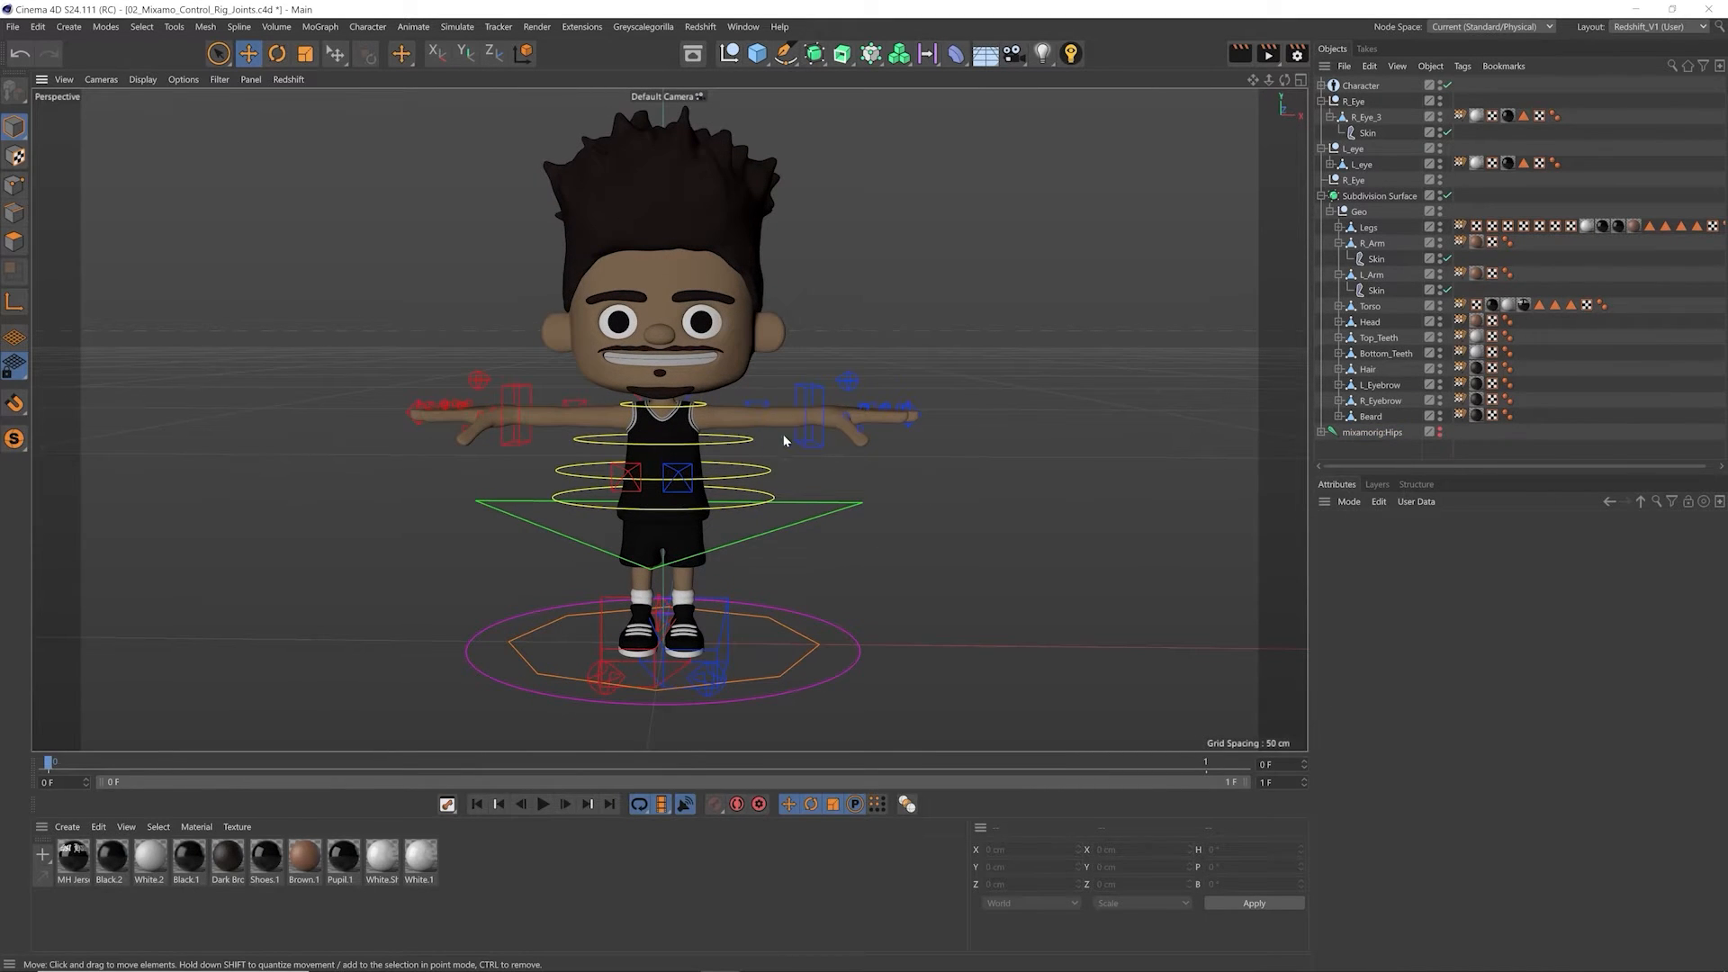
Step: Try rotating the control ring at the character's neck and undo the rotation
scroll(776, 432, up, 6)
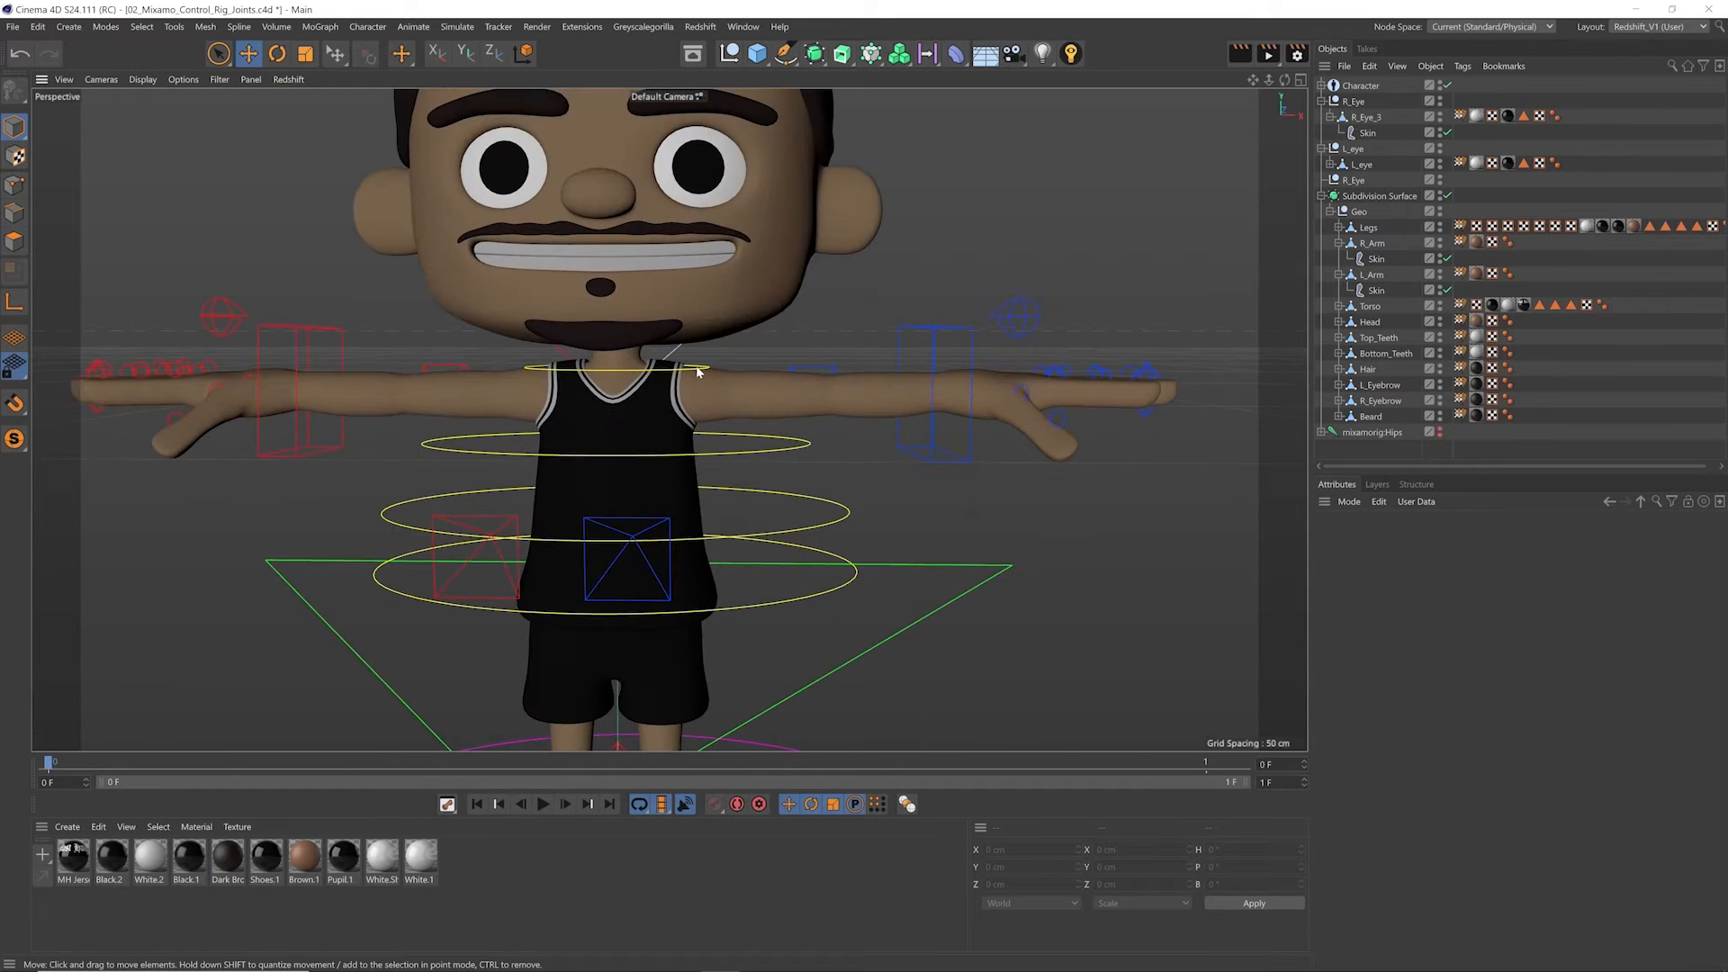
click(697, 370)
key(r)
mouse_move(635, 382)
mouse_down()
mouse_move(586, 388)
mouse_move(630, 378)
mouse_move(616, 433)
mouse_move(661, 382)
mouse_up()
key(ctrl+z)
Step: Select the left hand's fingers control above the wrist and show its Hand Controls settings
alt+middle_drag(995, 346, 630, 401)
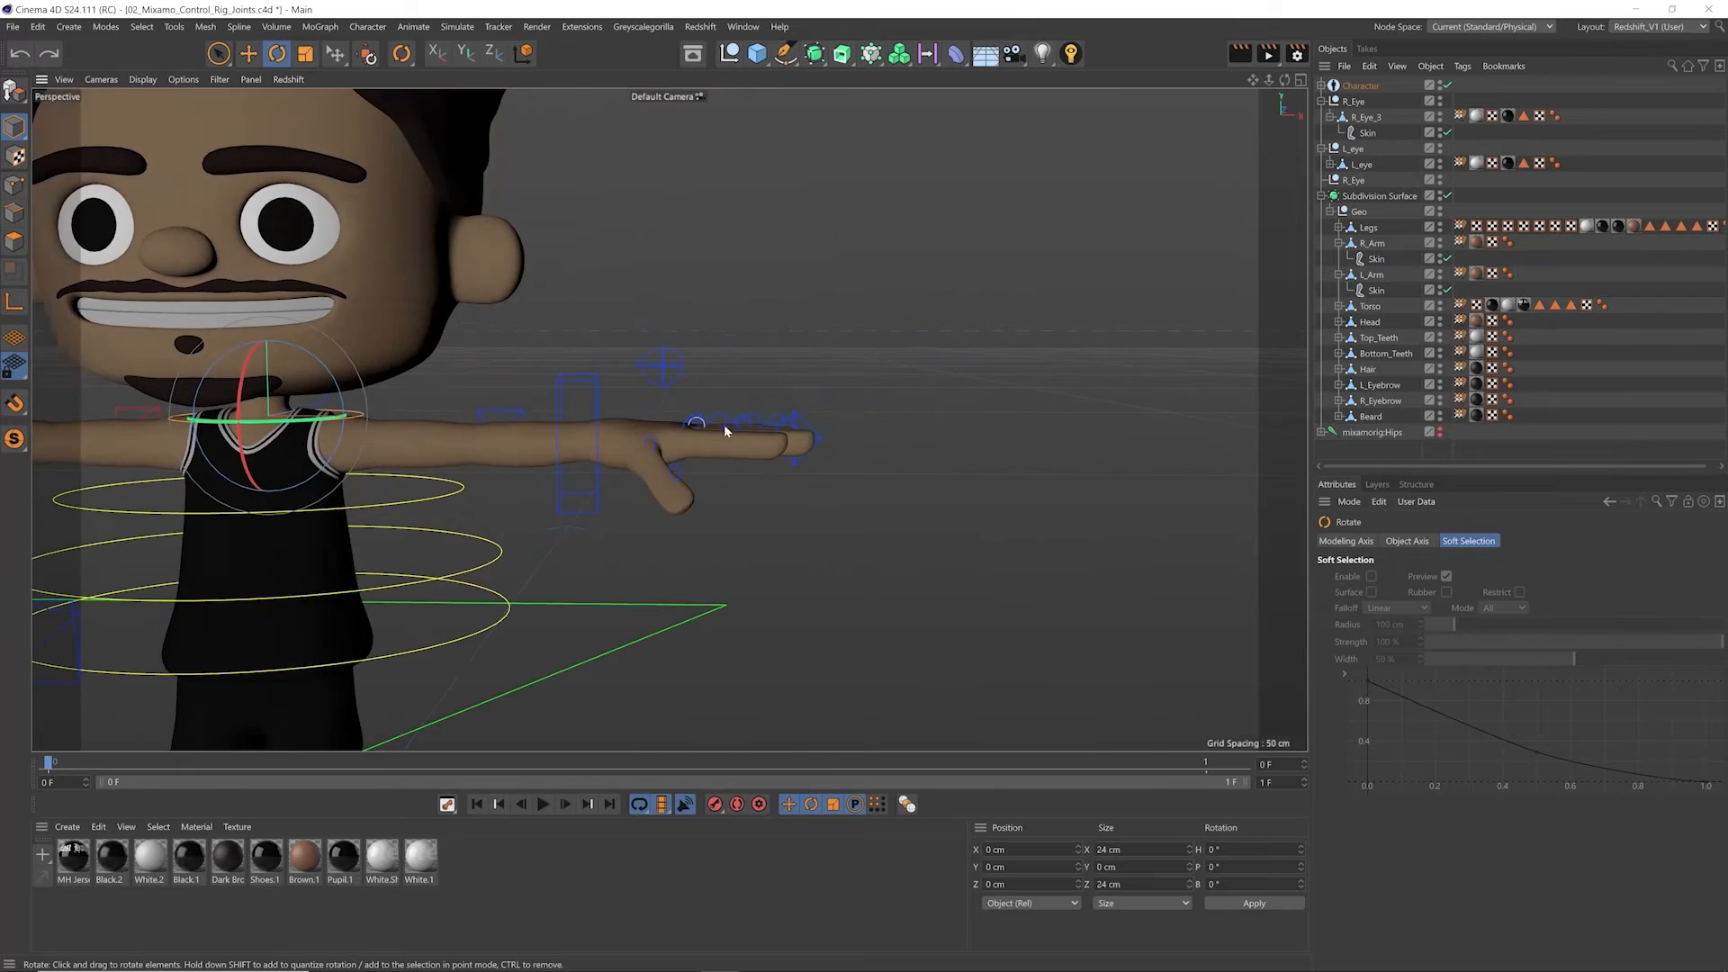
scroll(731, 423, up, 6)
alt+drag(733, 436, 716, 596)
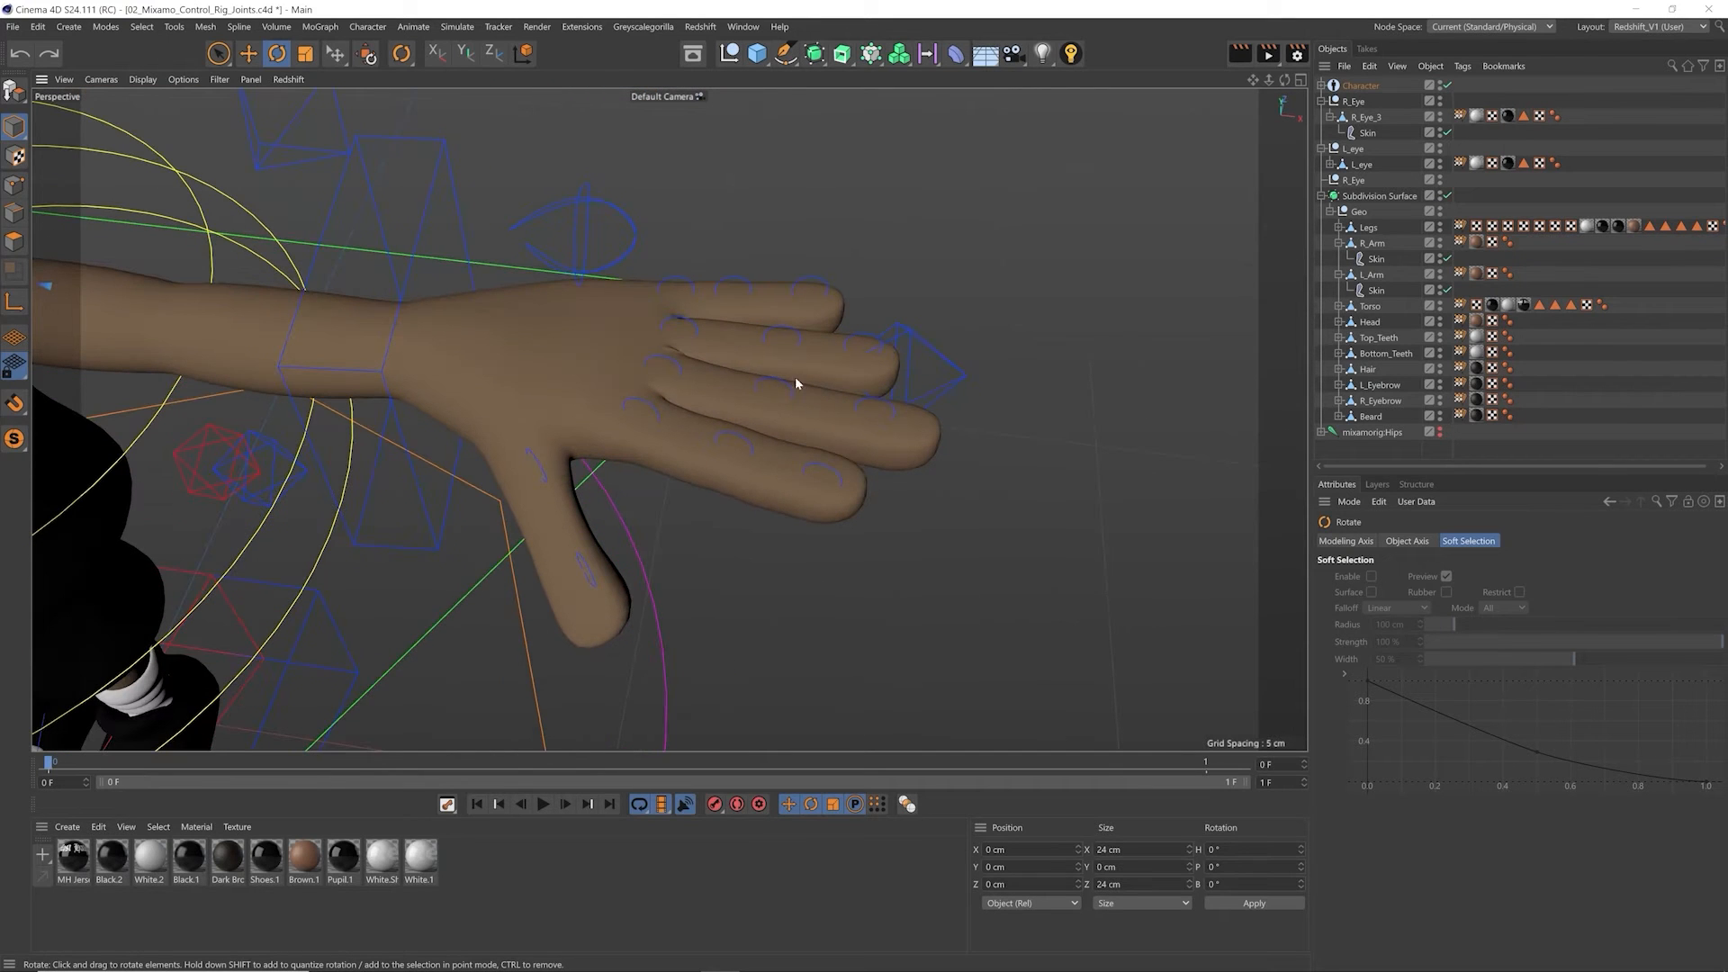
alt+drag(796, 382, 736, 340)
click(598, 245)
alt+drag(599, 245, 554, 254)
key(e)
alt+right_drag(588, 238, 524, 269)
click(573, 266)
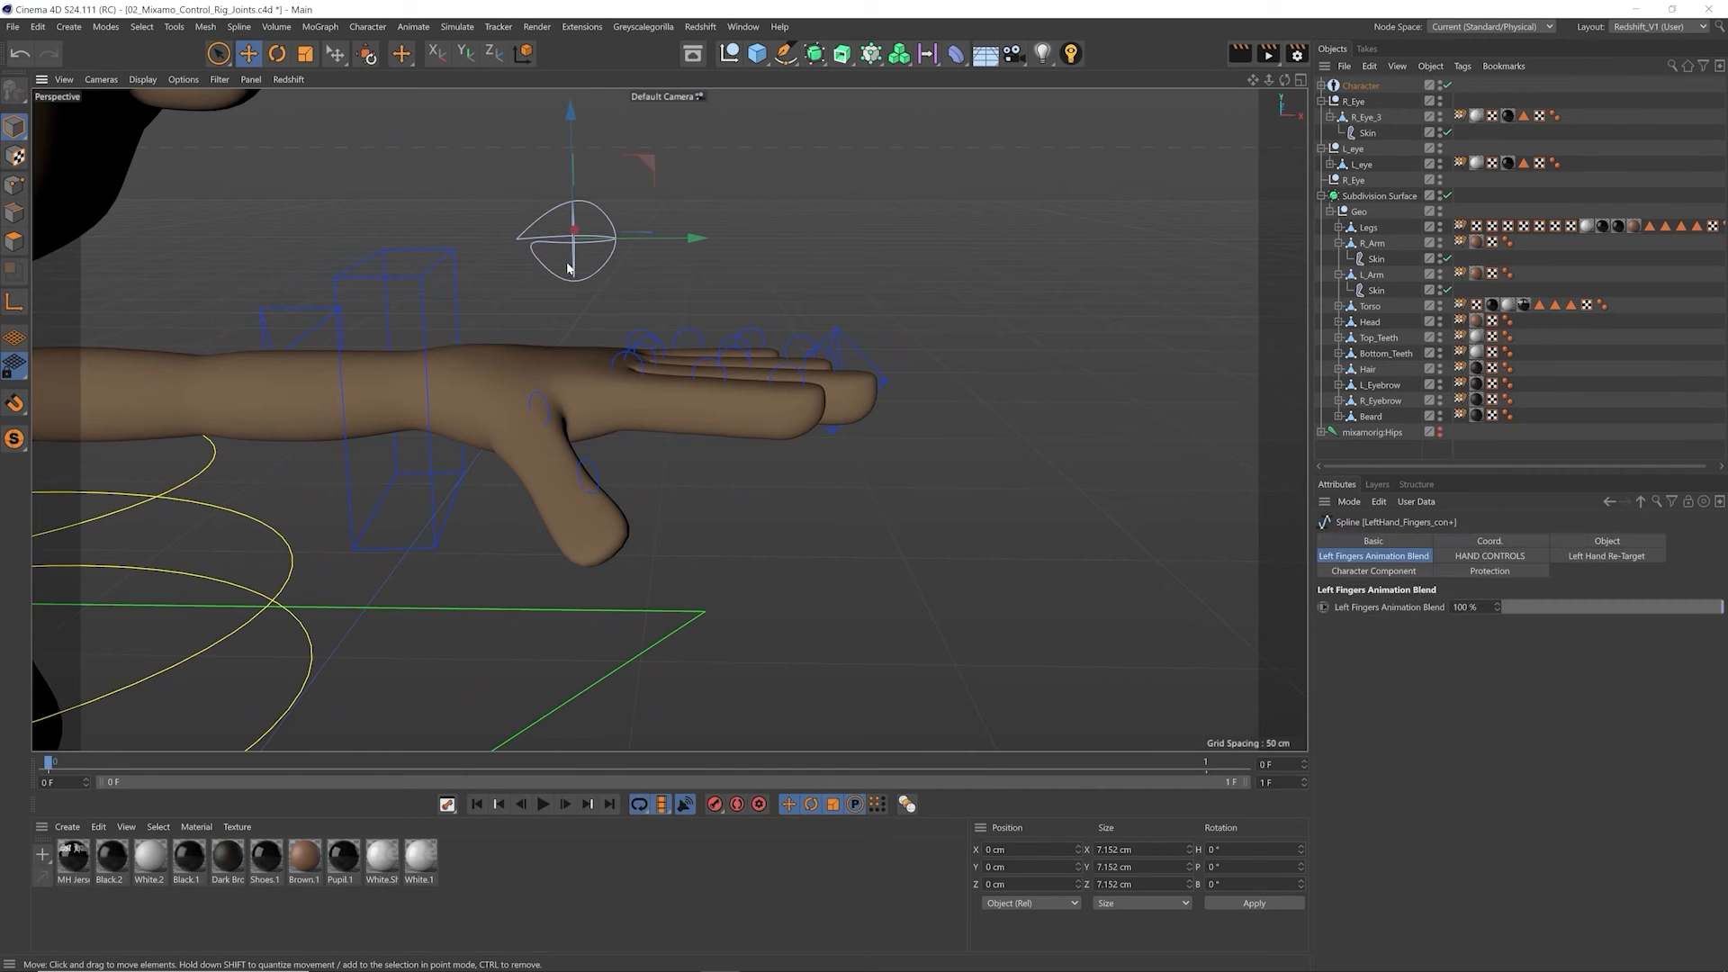
click(1488, 556)
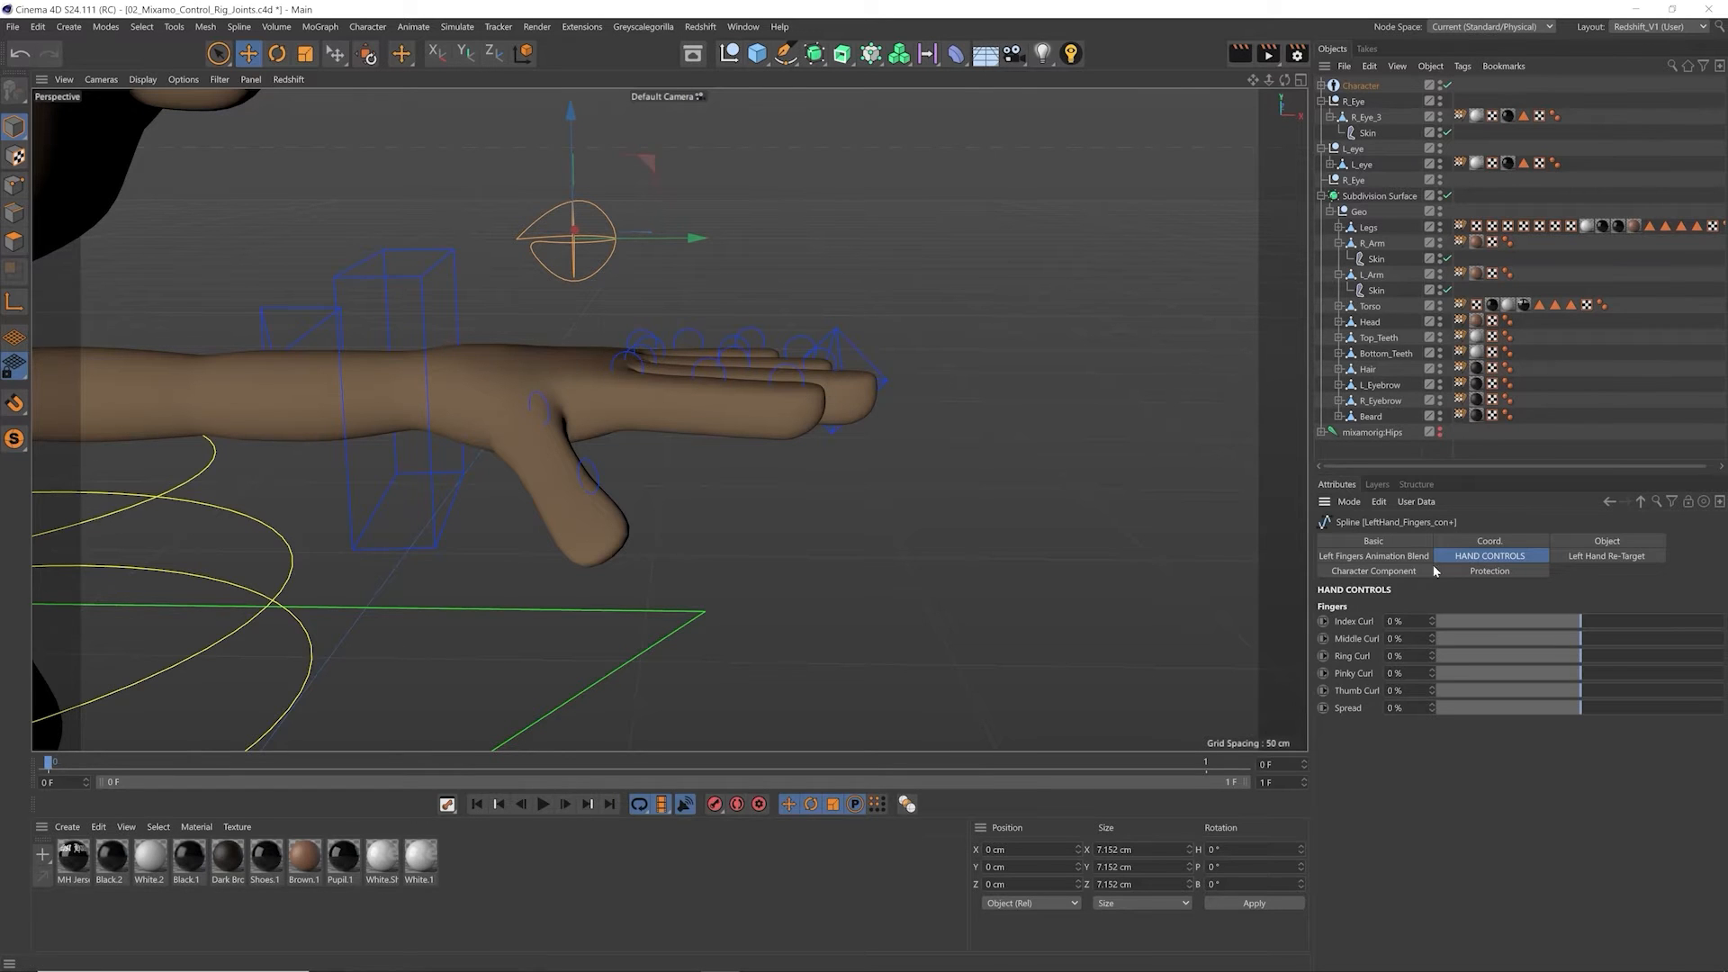
Step: Try Index Curl values of 52% and 62% on the left hand, and reset the curl to 0%
drag(1599, 631, 1658, 623)
alt+drag(801, 495, 714, 451)
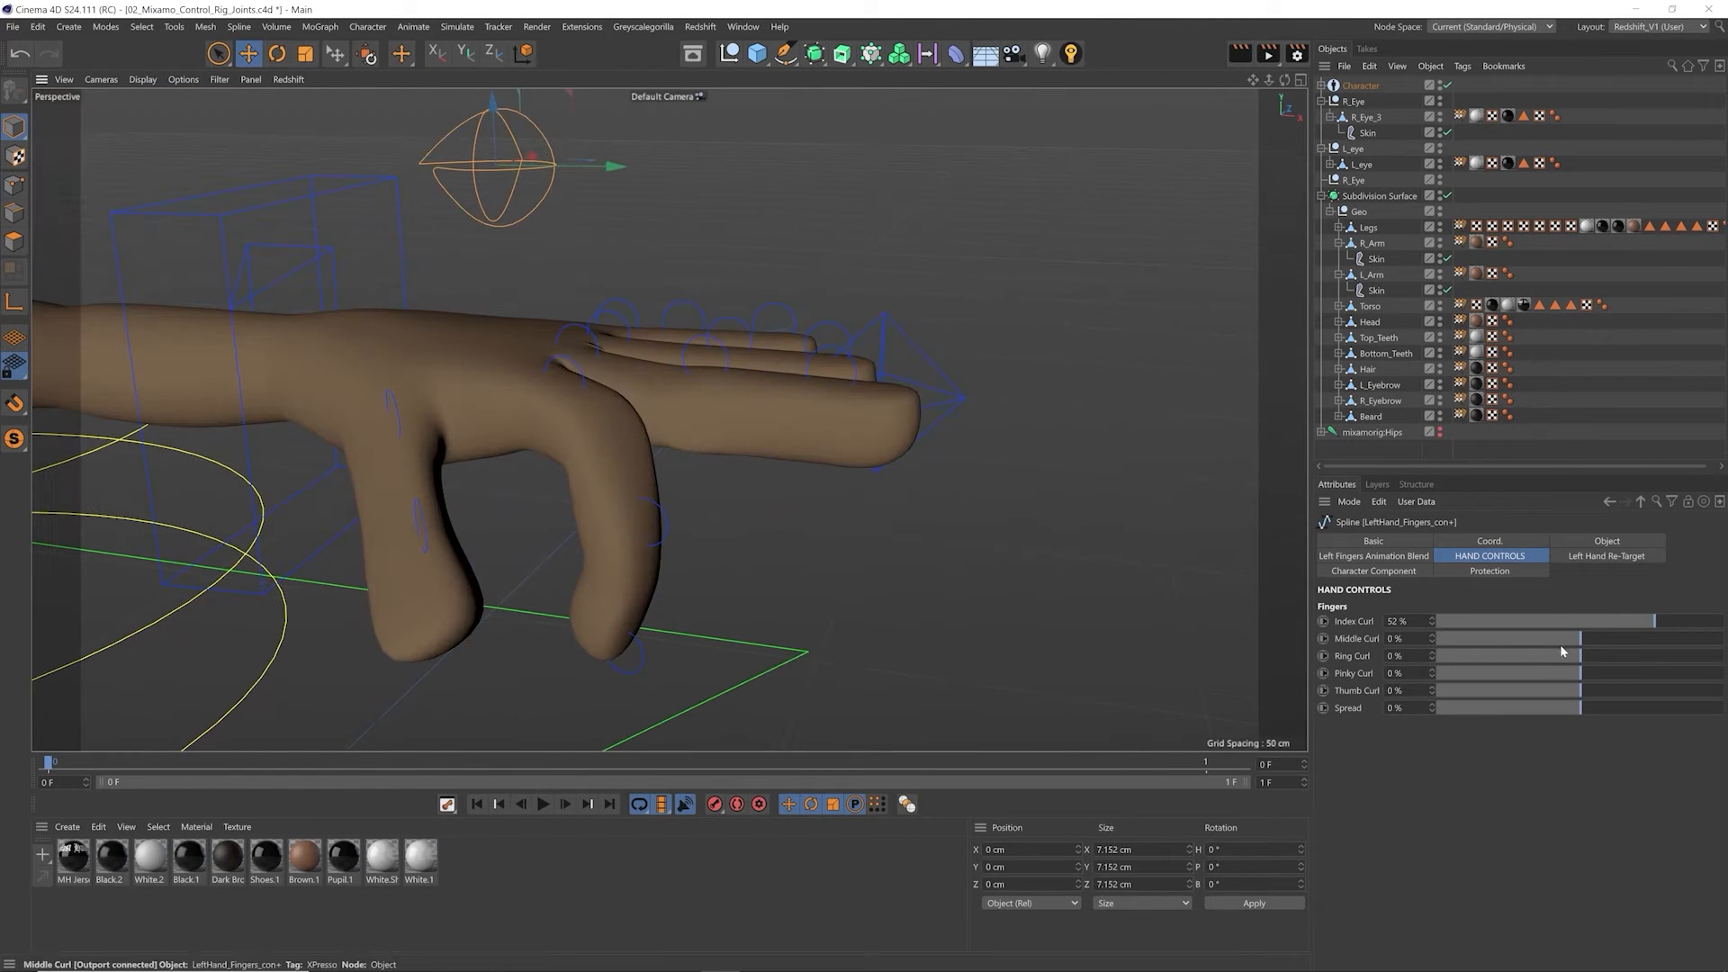
click(1584, 621)
drag(1577, 619, 1669, 621)
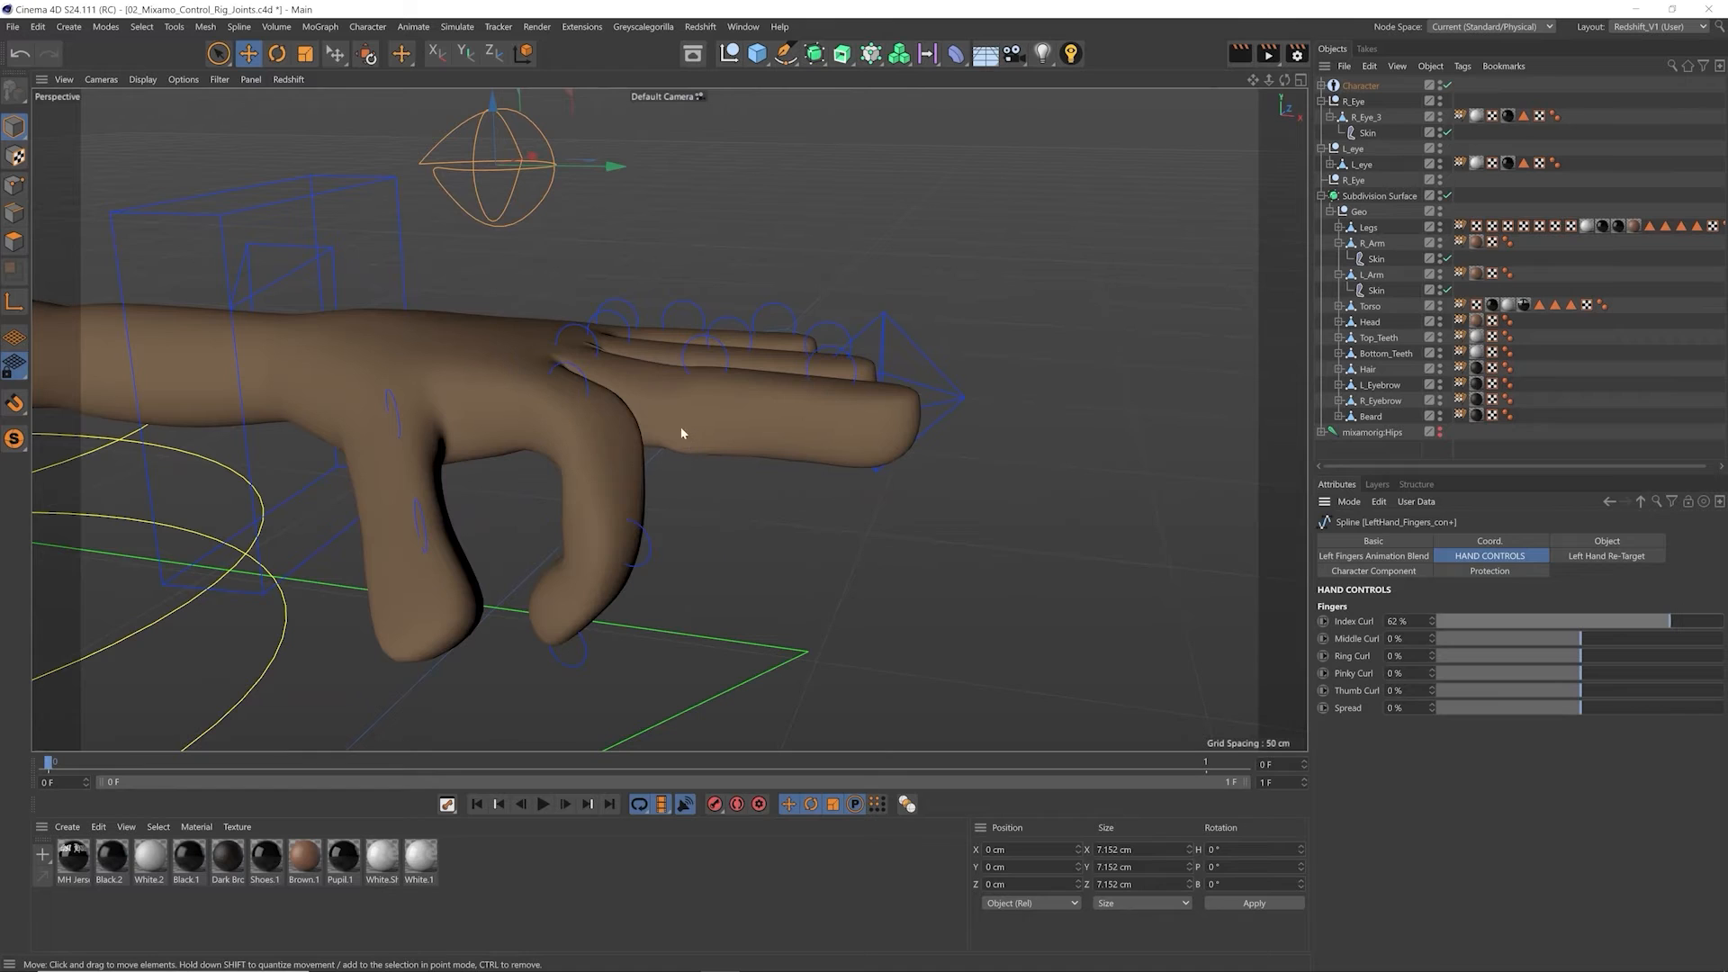
drag(1630, 623, 1592, 627)
drag(1406, 621, 1389, 621)
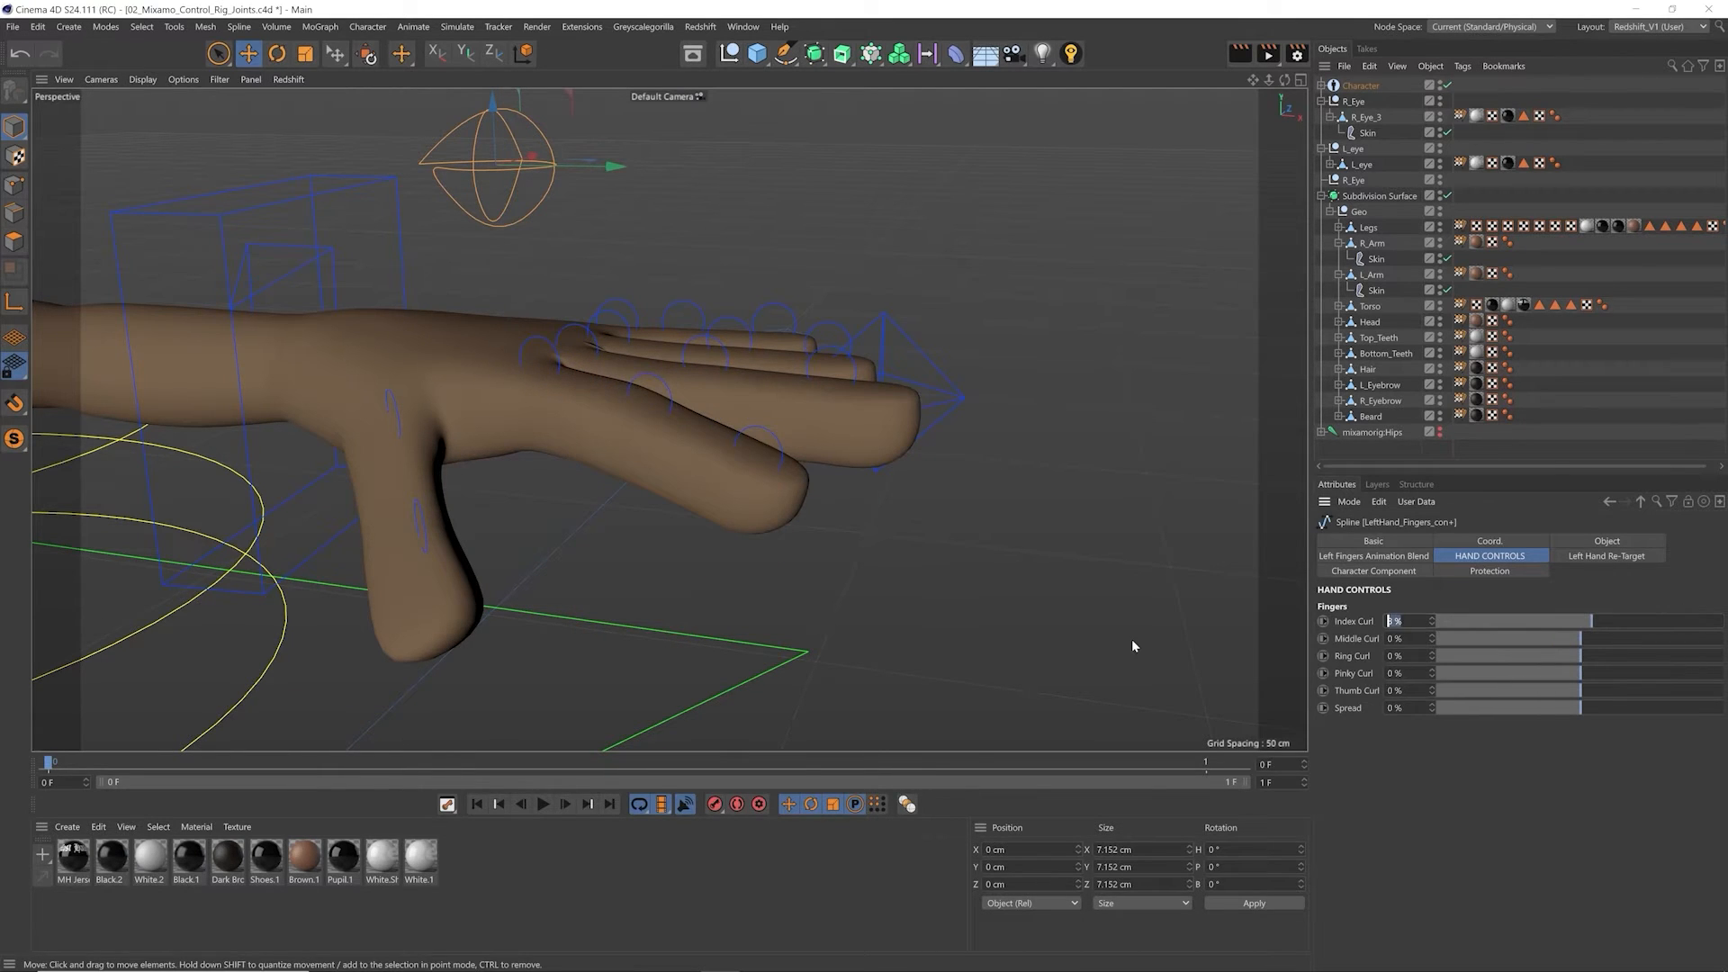
text(0)
key(Return)
Step: Try changing the left hand's finger Spread and undo the changes
click(1609, 707)
drag(1633, 712, 1590, 691)
key(ctrl+z)
Step: Select the right hand's fingers control, try an Index Curl on it, and undo the curl
key(ctrl+z)
alt+right_drag(655, 428, 515, 451)
alt+middle_drag(515, 450, 815, 425)
alt+drag(815, 423, 740, 412)
alt+right_drag(740, 412, 598, 442)
alt+middle_drag(598, 443, 638, 432)
click(359, 325)
drag(1583, 621, 1648, 610)
key(ctrl+z)
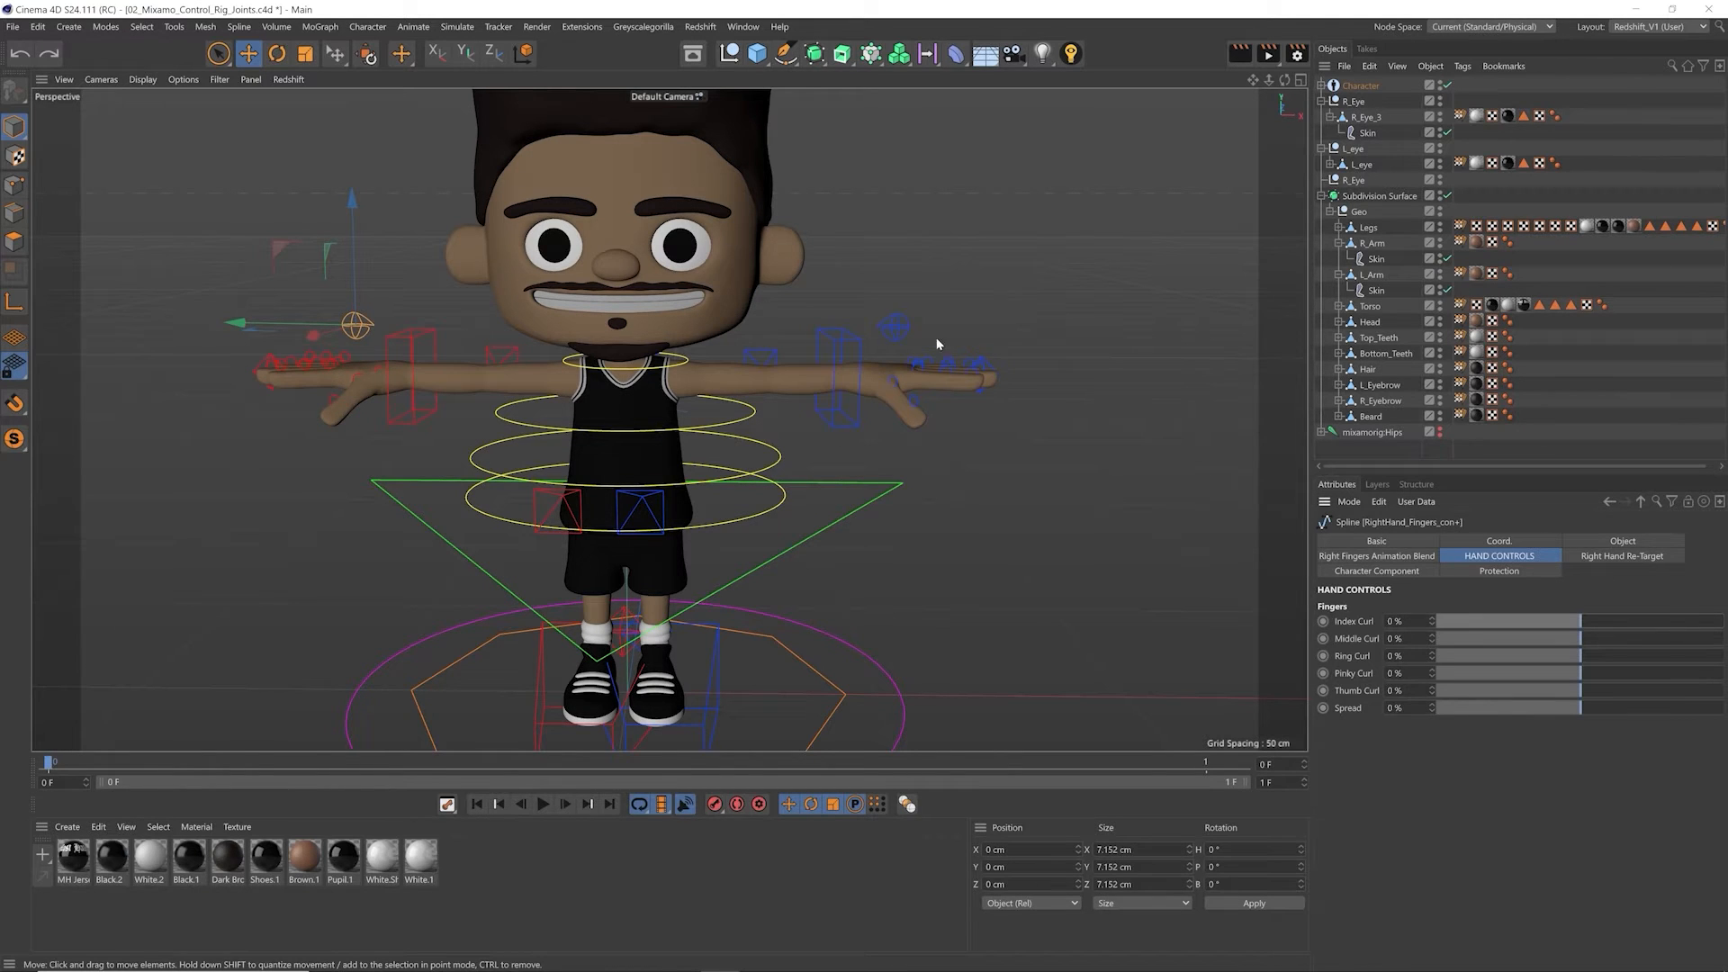
Step: Disable the Subdivision Surface and select the R_Arm mesh
click(1447, 195)
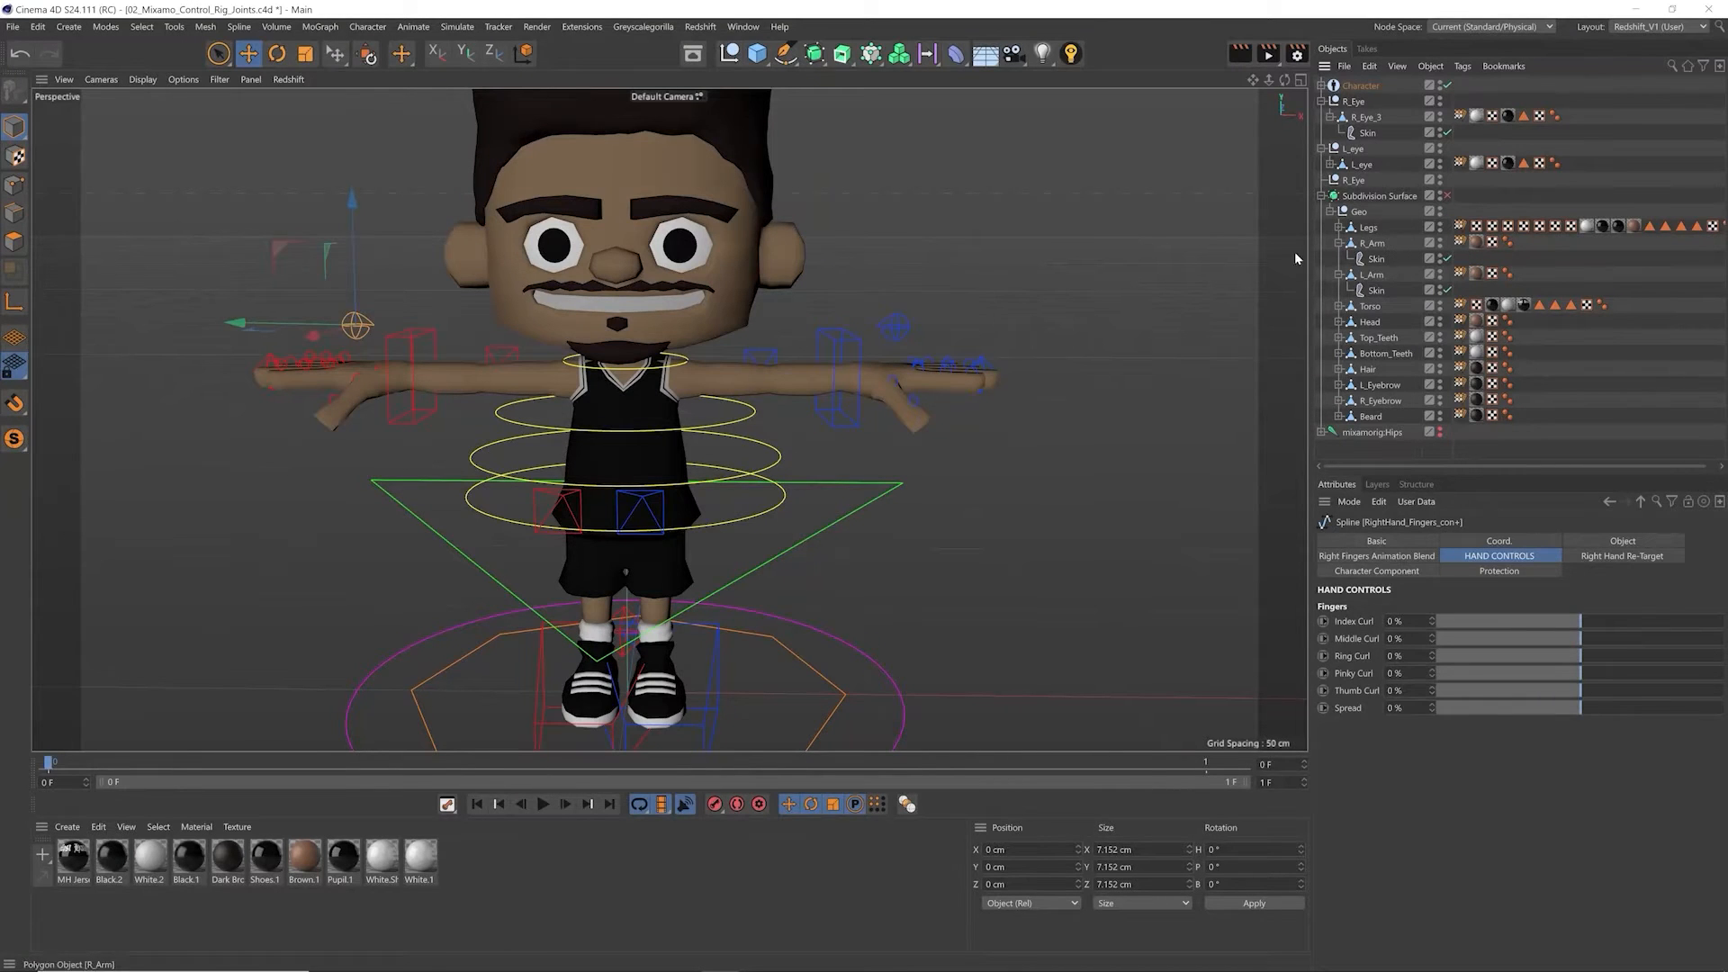
click(1372, 243)
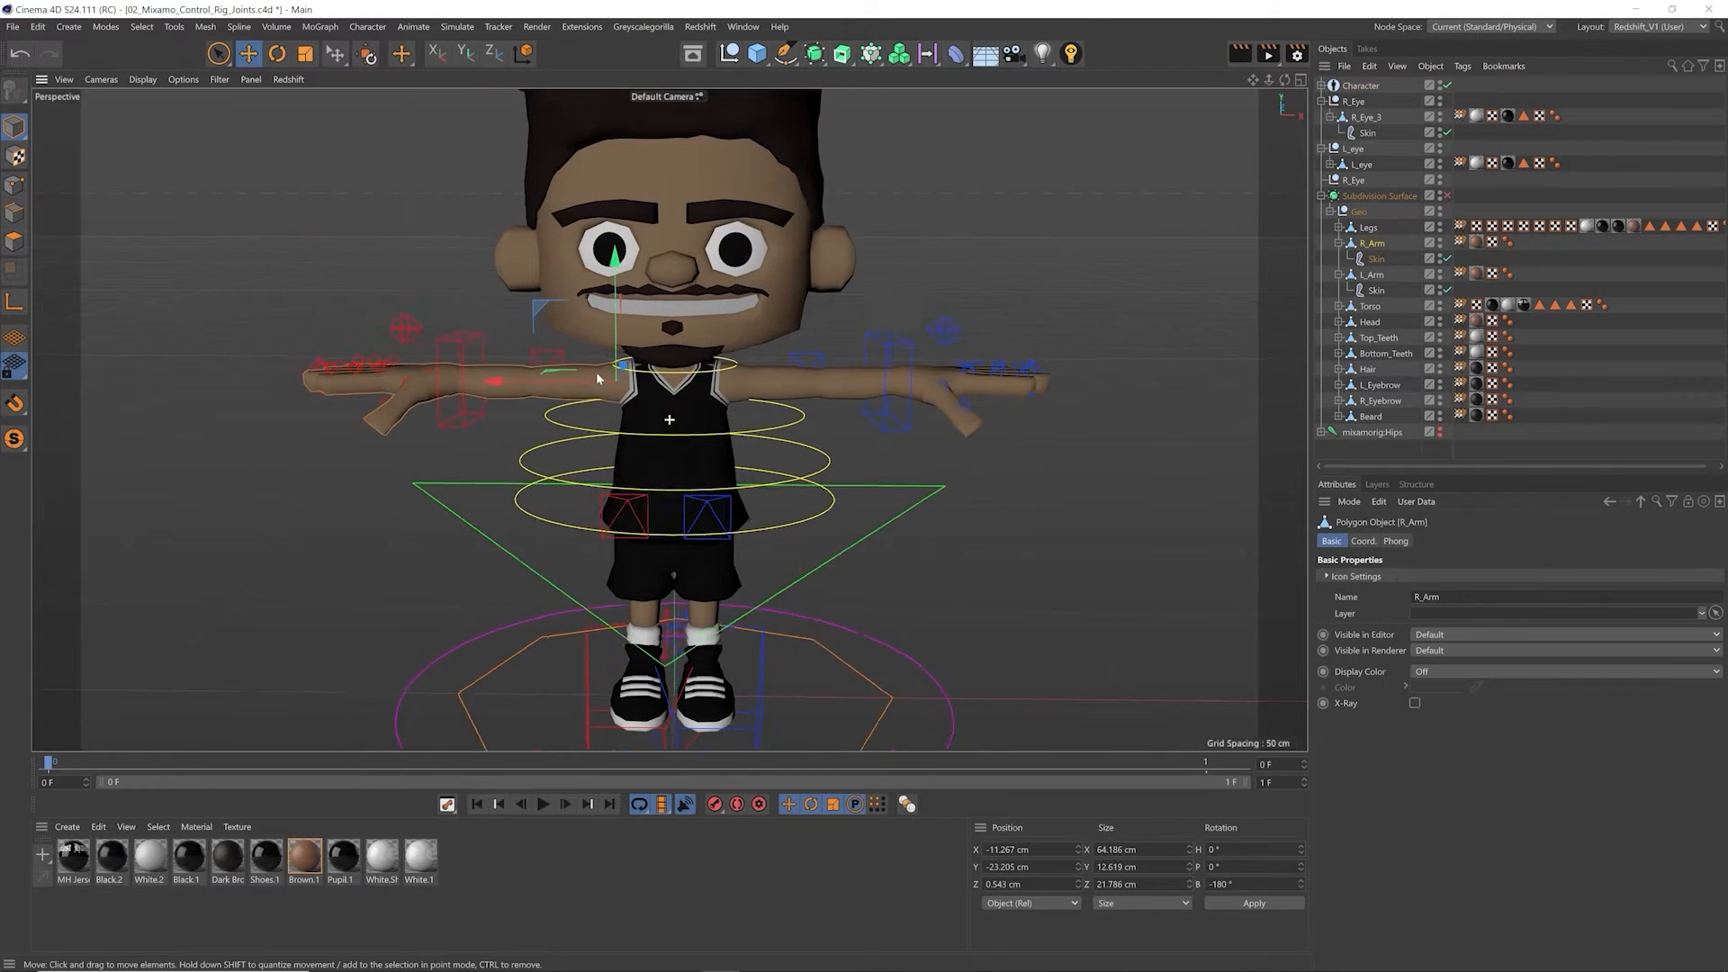
alt+middle_drag(597, 379, 727, 379)
scroll(541, 376, up, 4)
alt+drag(545, 404, 686, 425)
scroll(578, 415, up, 2)
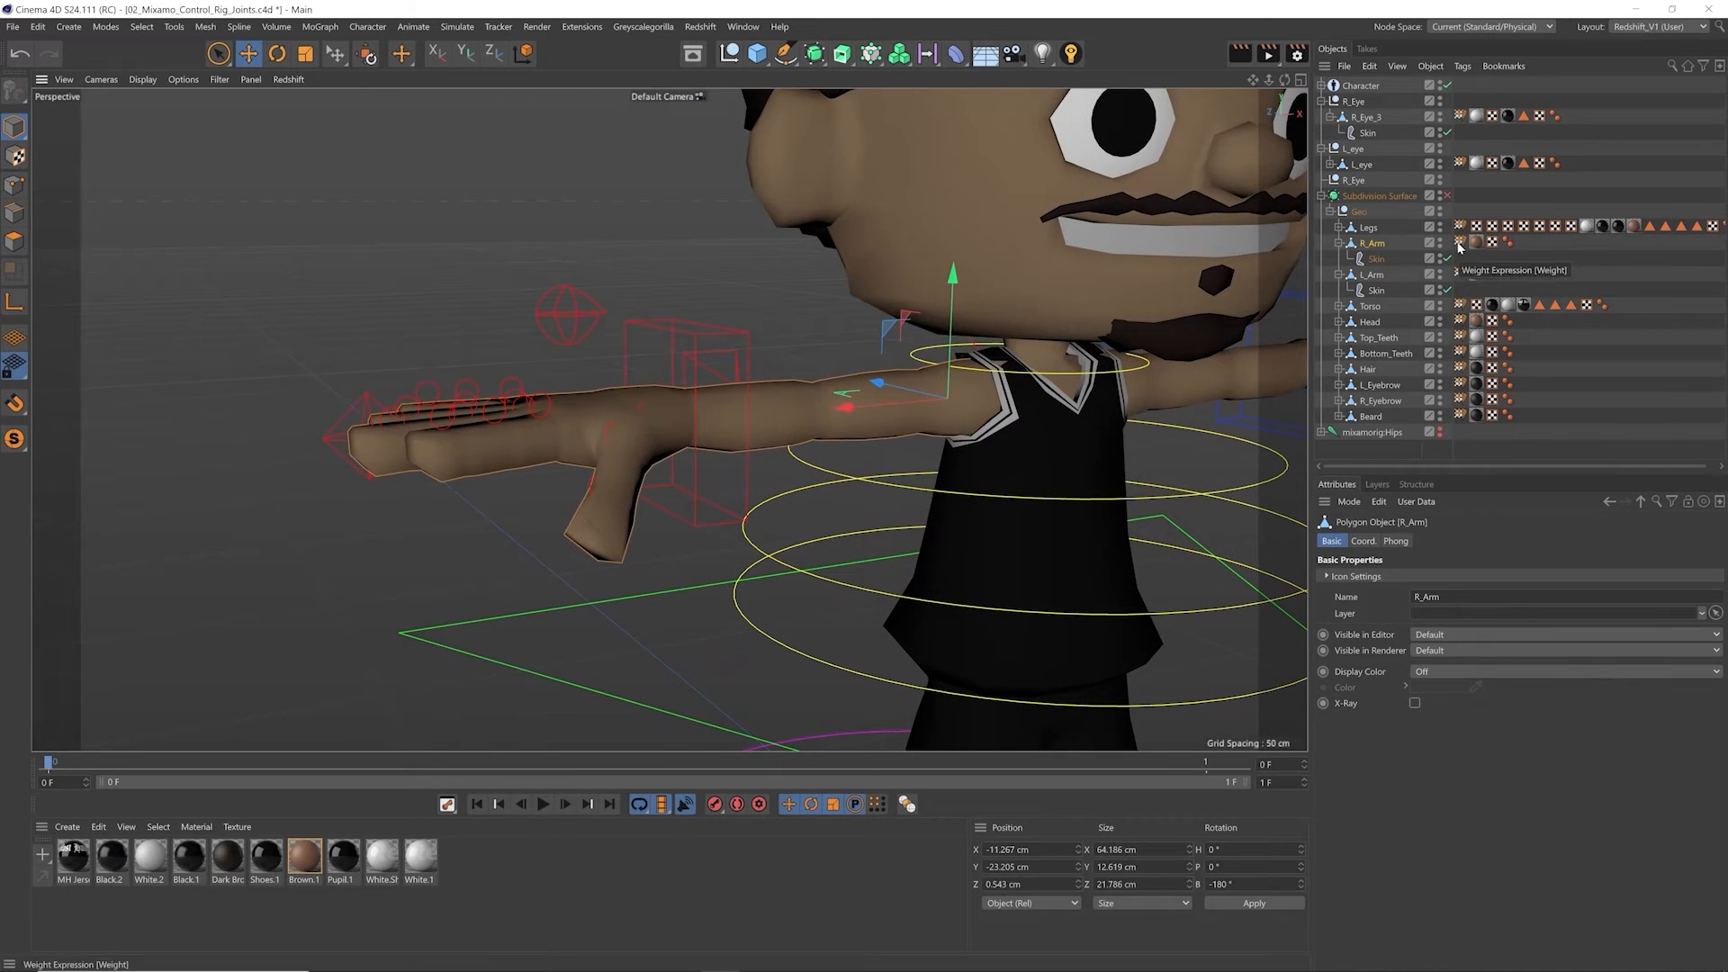
Step: Open the Weight Manager from R_Arm's weight tag and show its joint list
double_click(1461, 242)
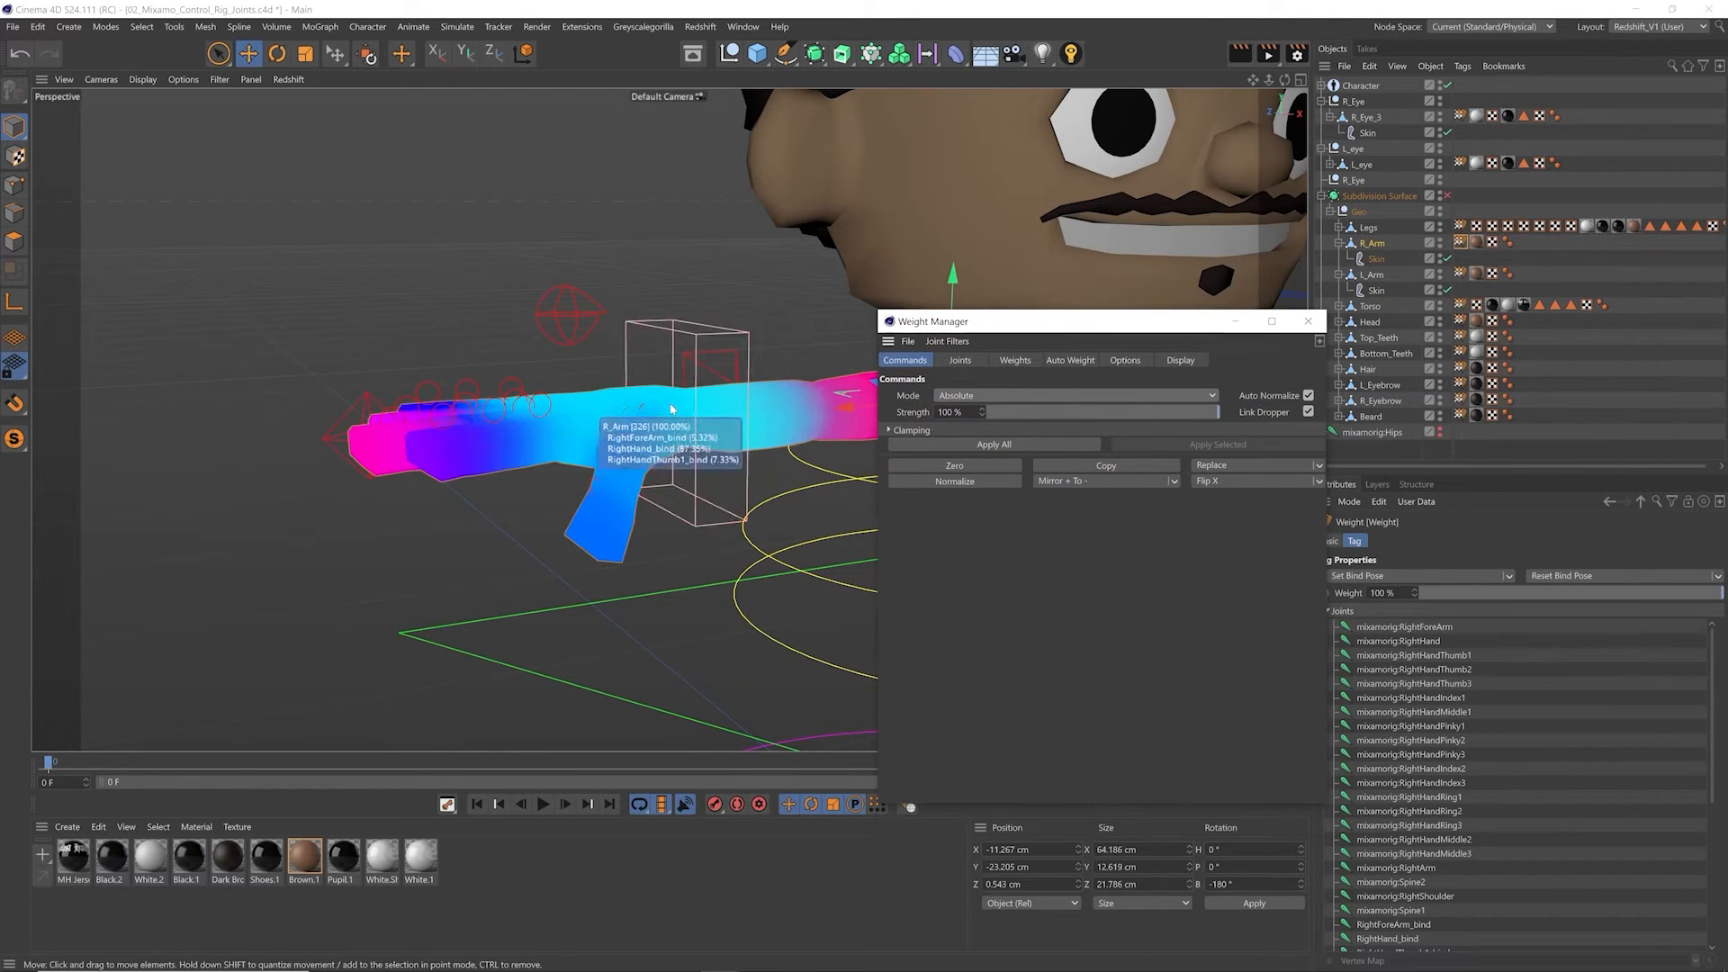
alt+drag(669, 399, 732, 413)
alt+middle_drag(733, 413, 502, 358)
alt+middle_drag(617, 337, 743, 311)
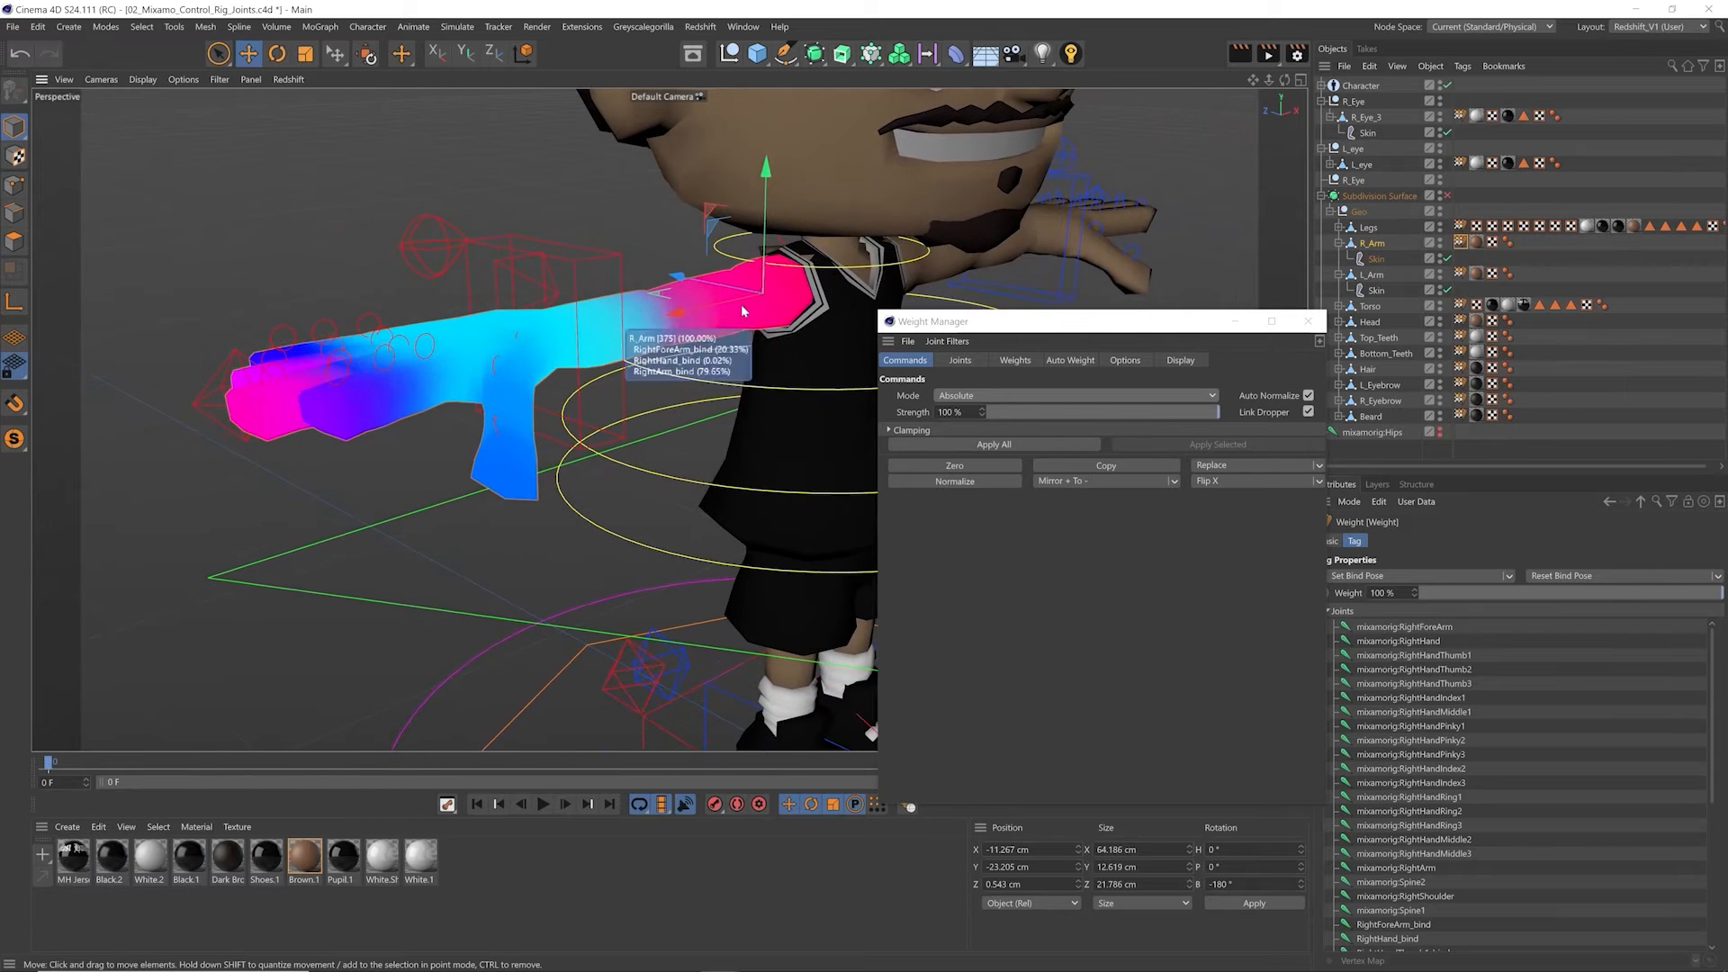
click(978, 359)
scroll(1300, 482, up, 2)
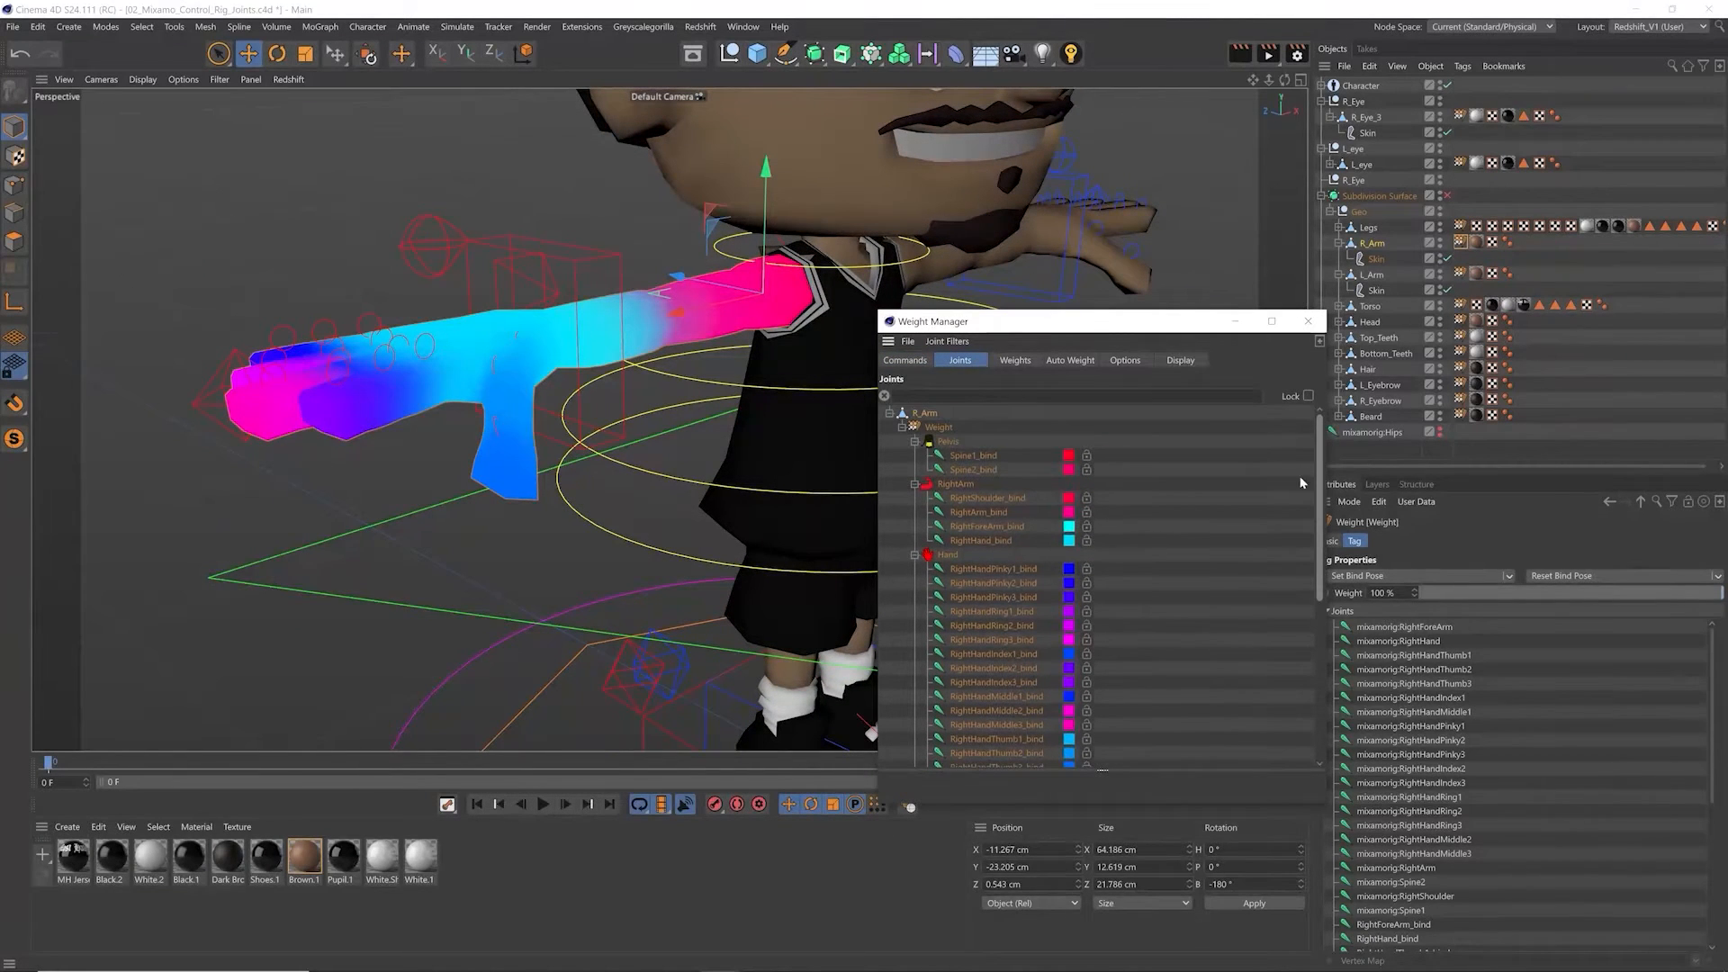
Step: Select the bind joints of the Pelvis, RightArm and Hand groups in the Weight Manager
click(971, 459)
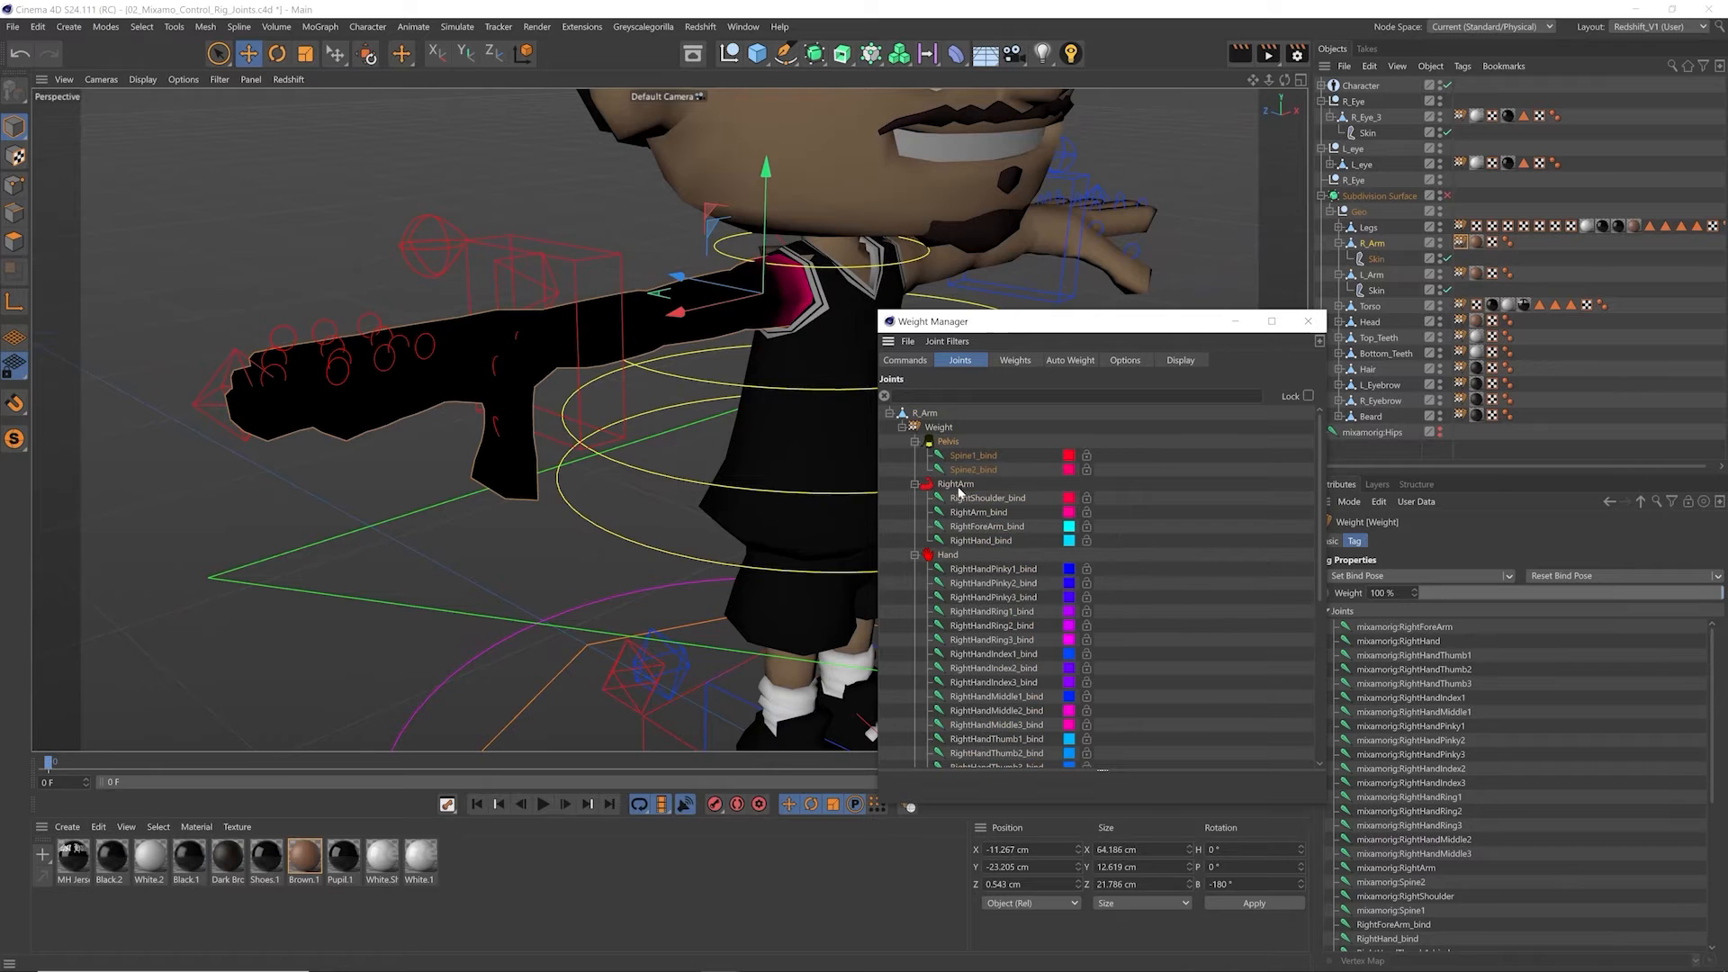
shift+click(960, 488)
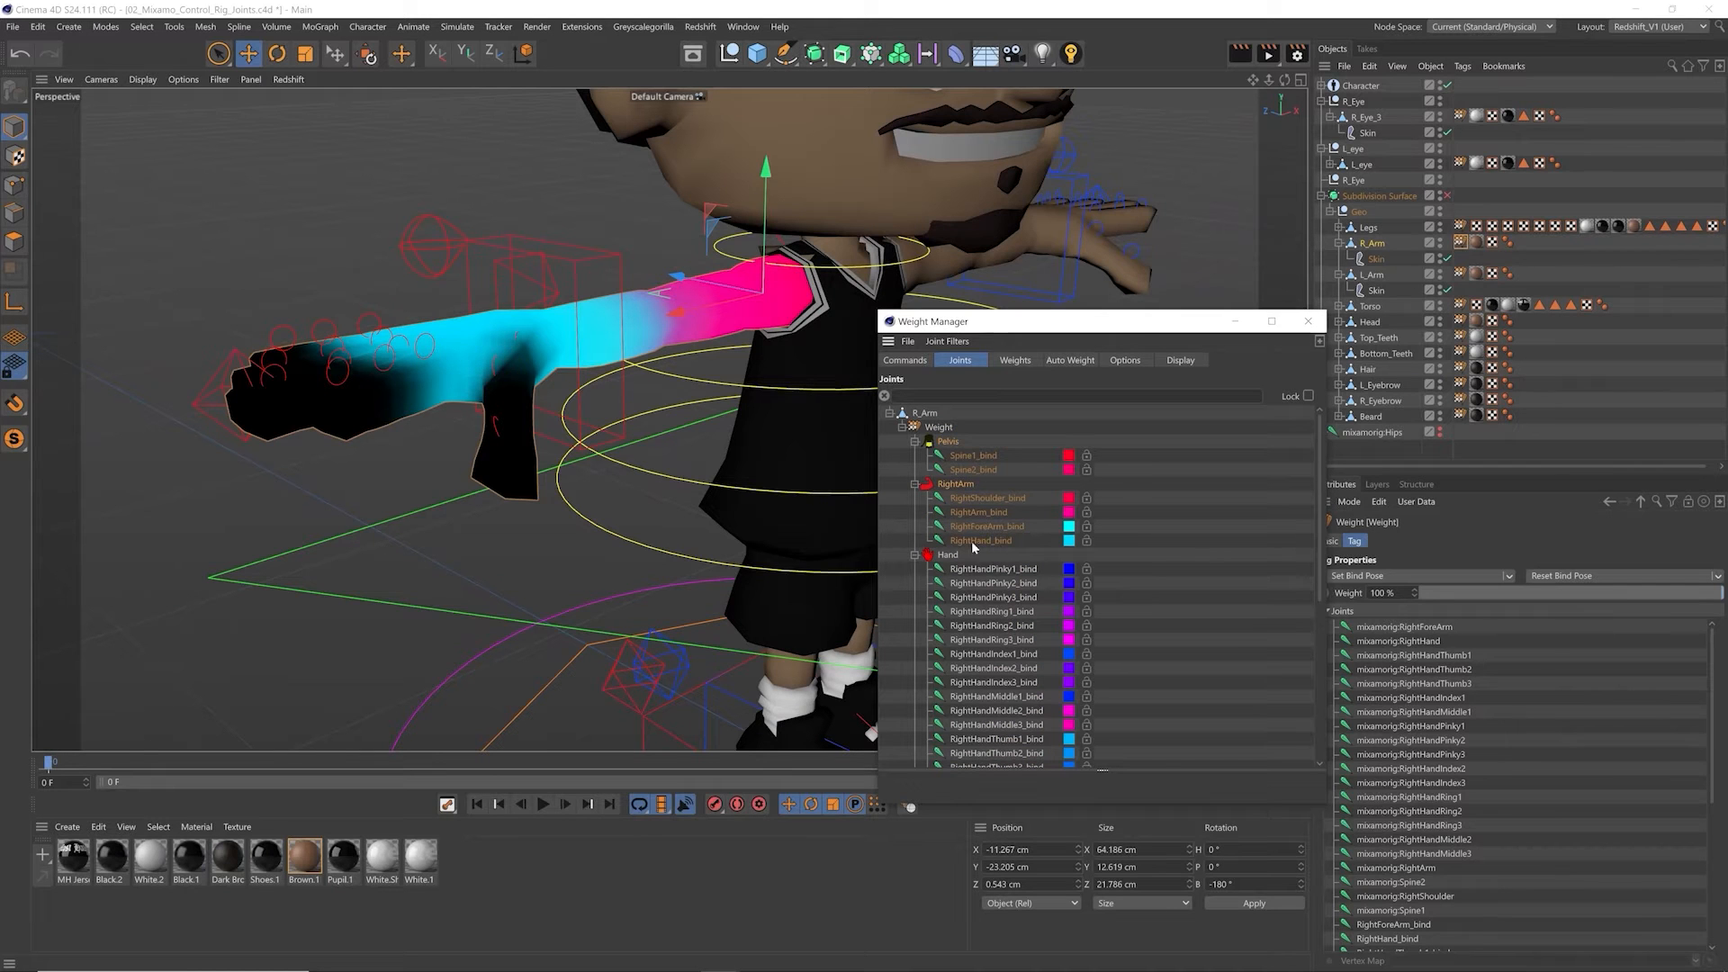
shift+click(947, 557)
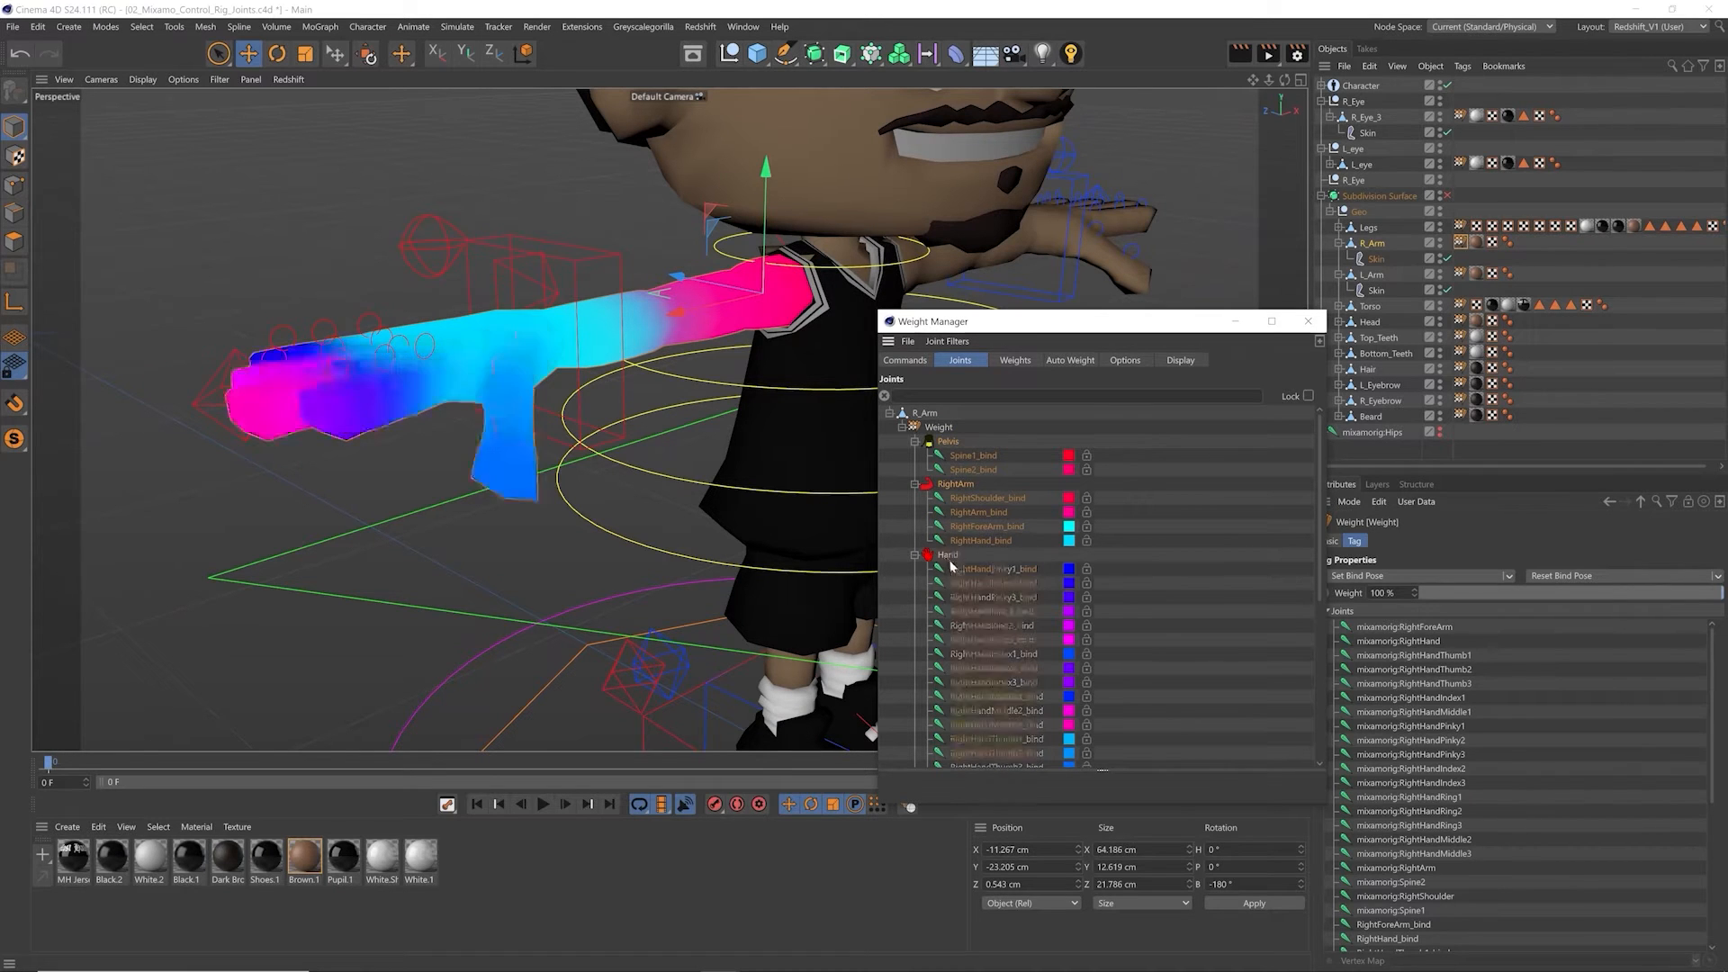
scroll(1316, 455, down, 3)
drag(1320, 496, 1305, 607)
scroll(1314, 586, up, 10)
Step: Recalculate R_Arm's weights with Auto Weight in Volumetric mode
click(1069, 360)
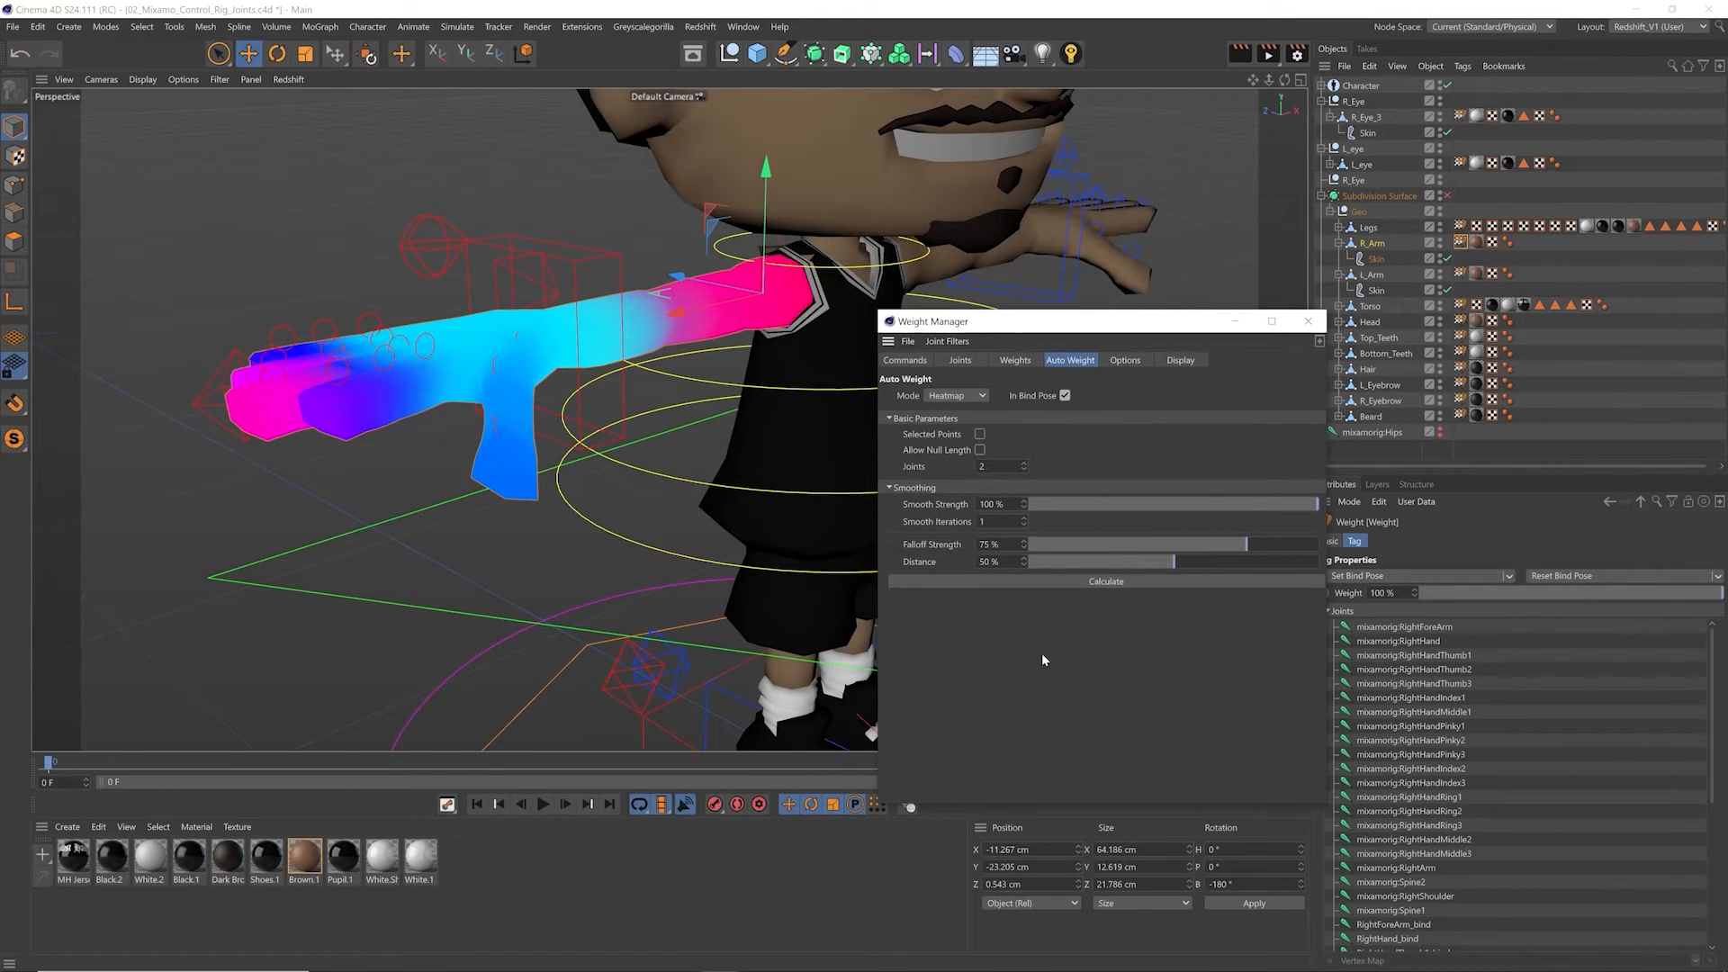
click(960, 397)
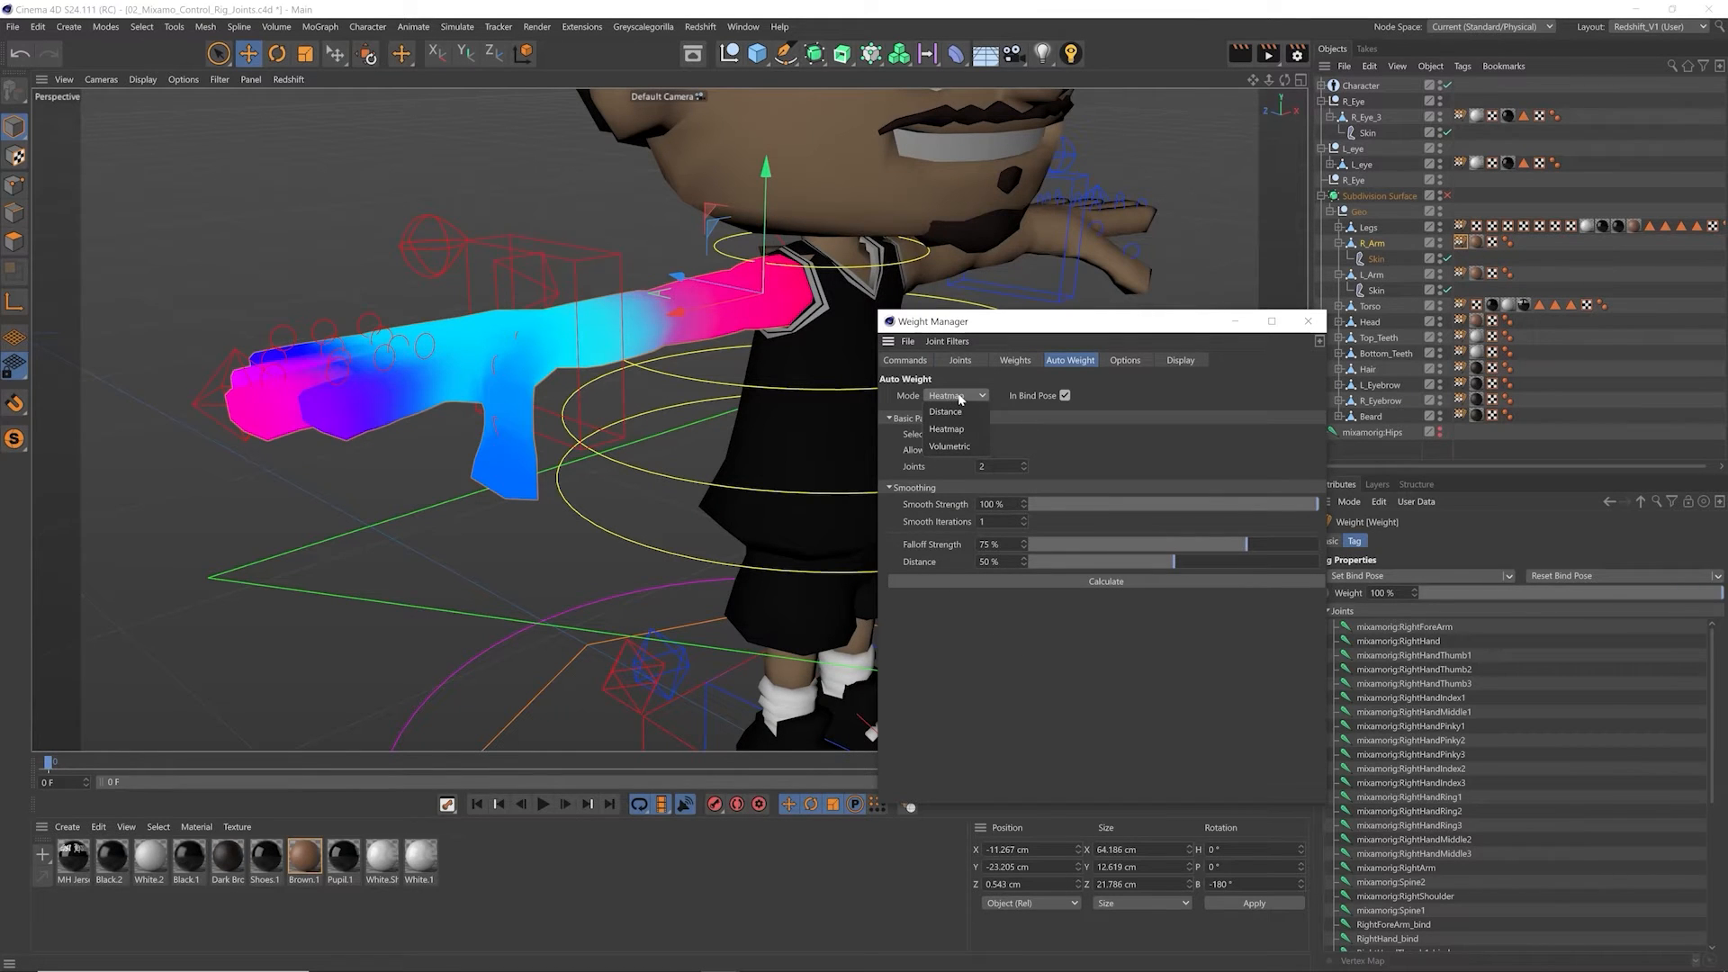
click(961, 448)
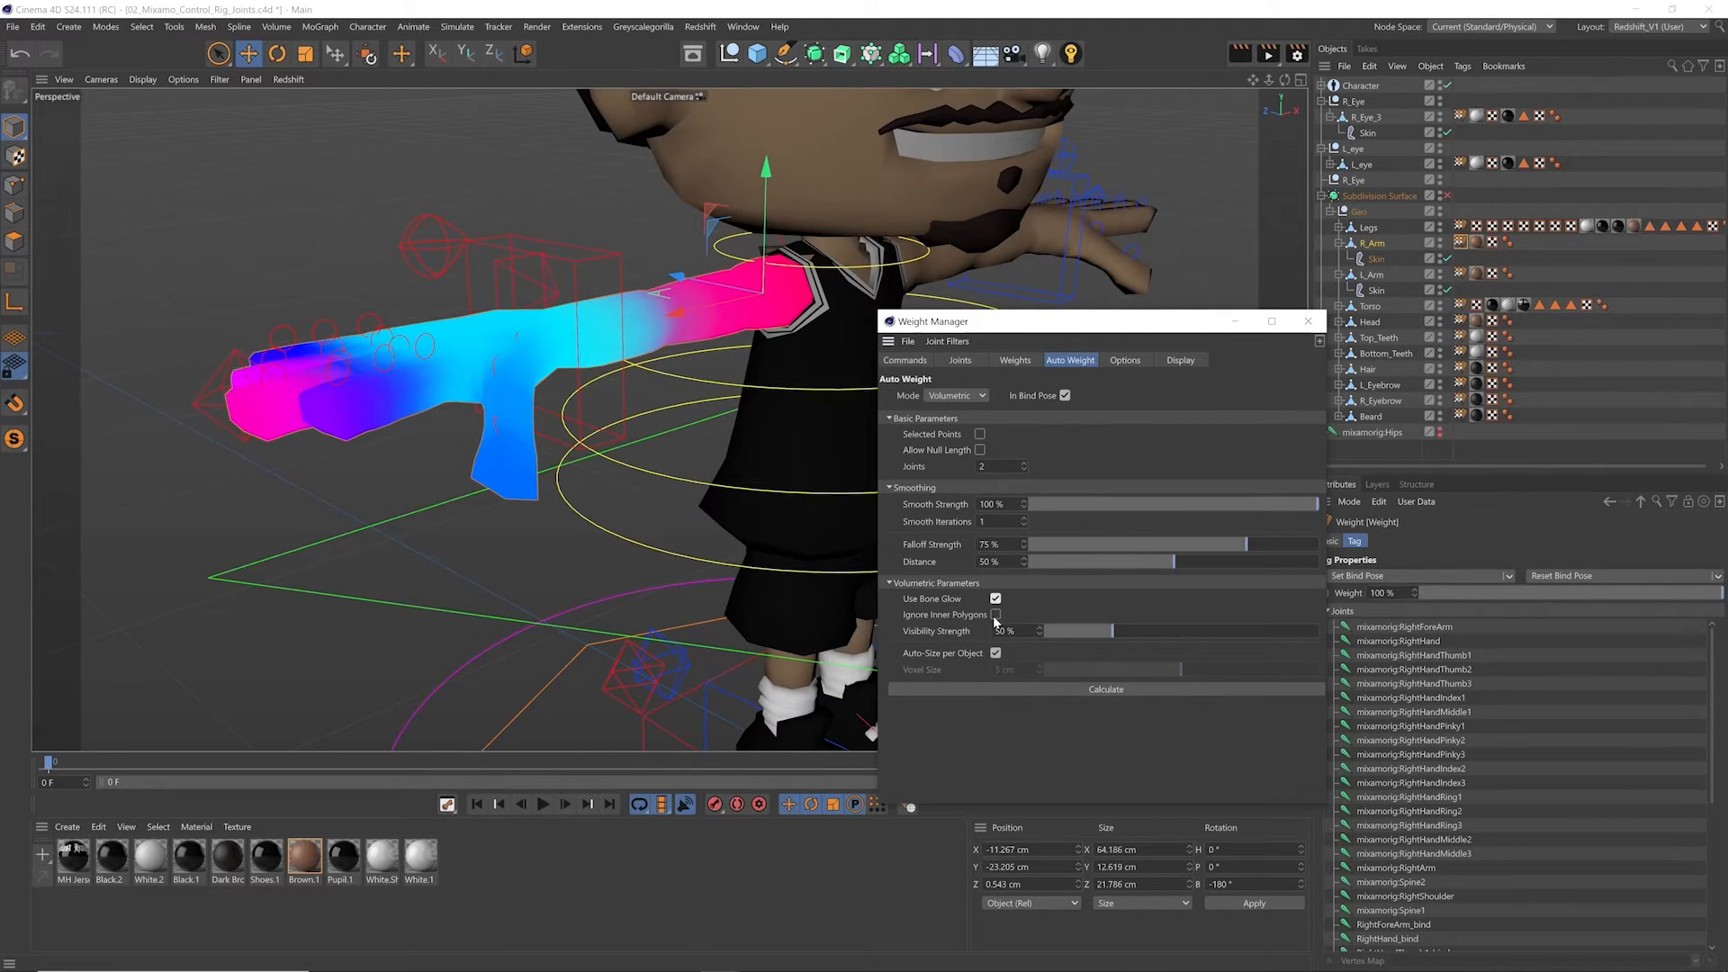
click(1048, 692)
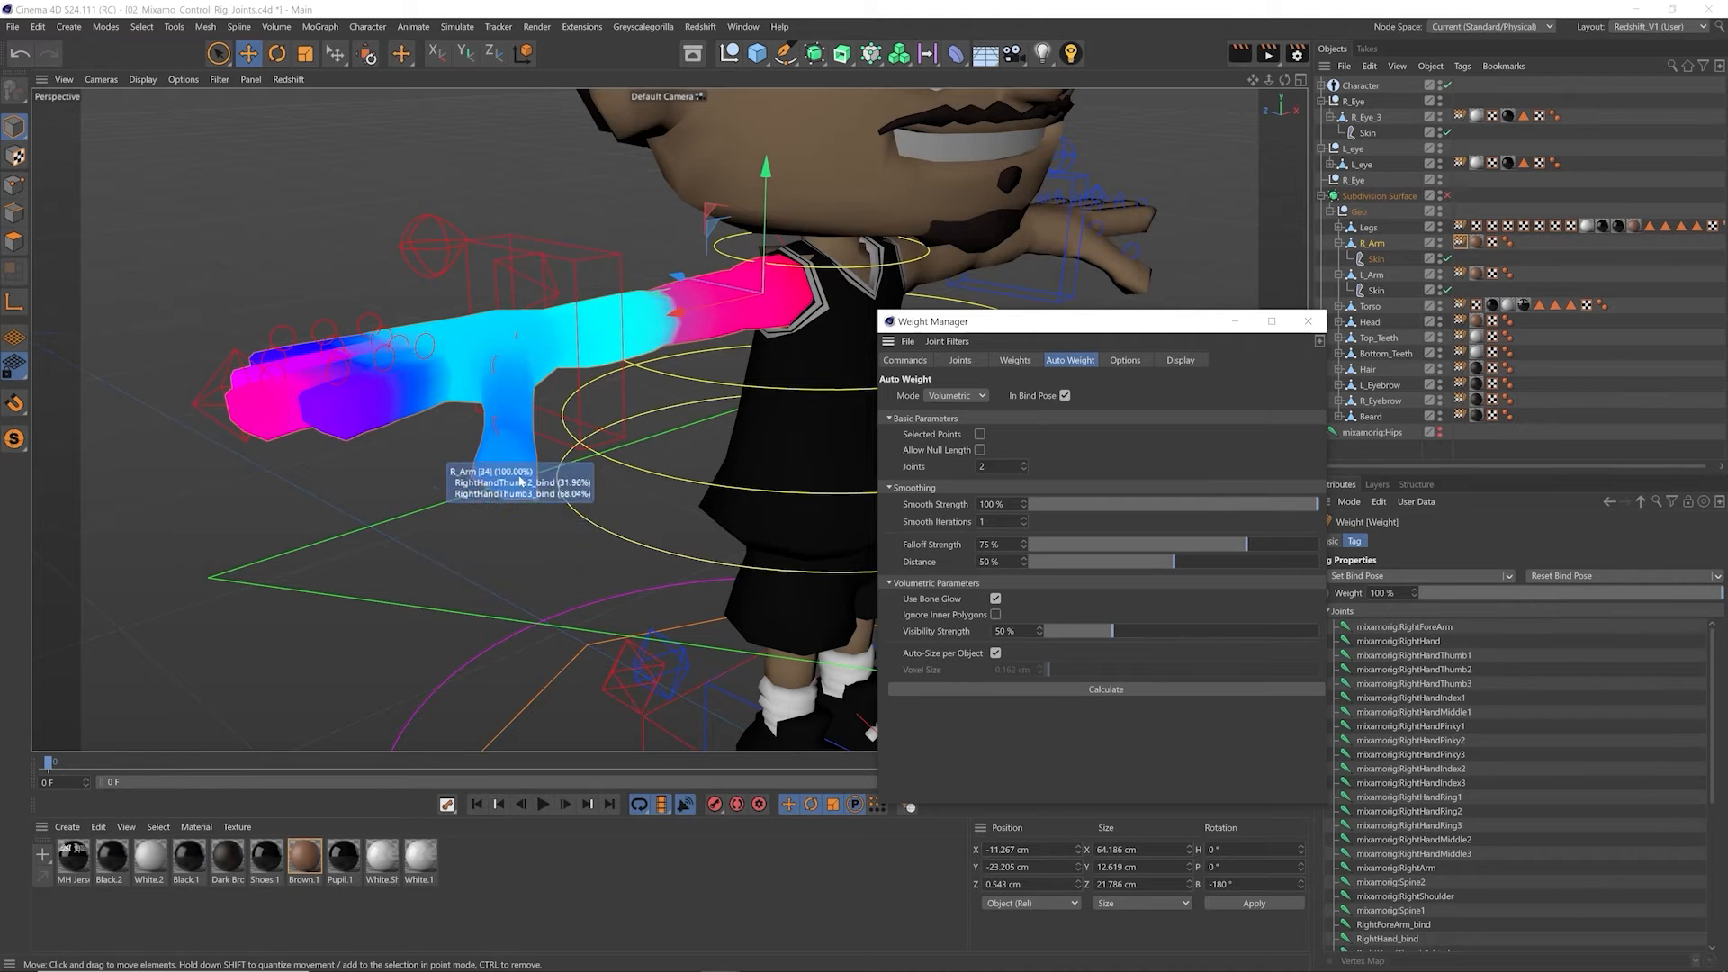
Step: Select the right hand's fingers control and set Index Curl to 10%, Ring Curl to 36% and Pinky Curl to 14%
click(452, 531)
alt+drag(372, 362, 393, 405)
click(425, 236)
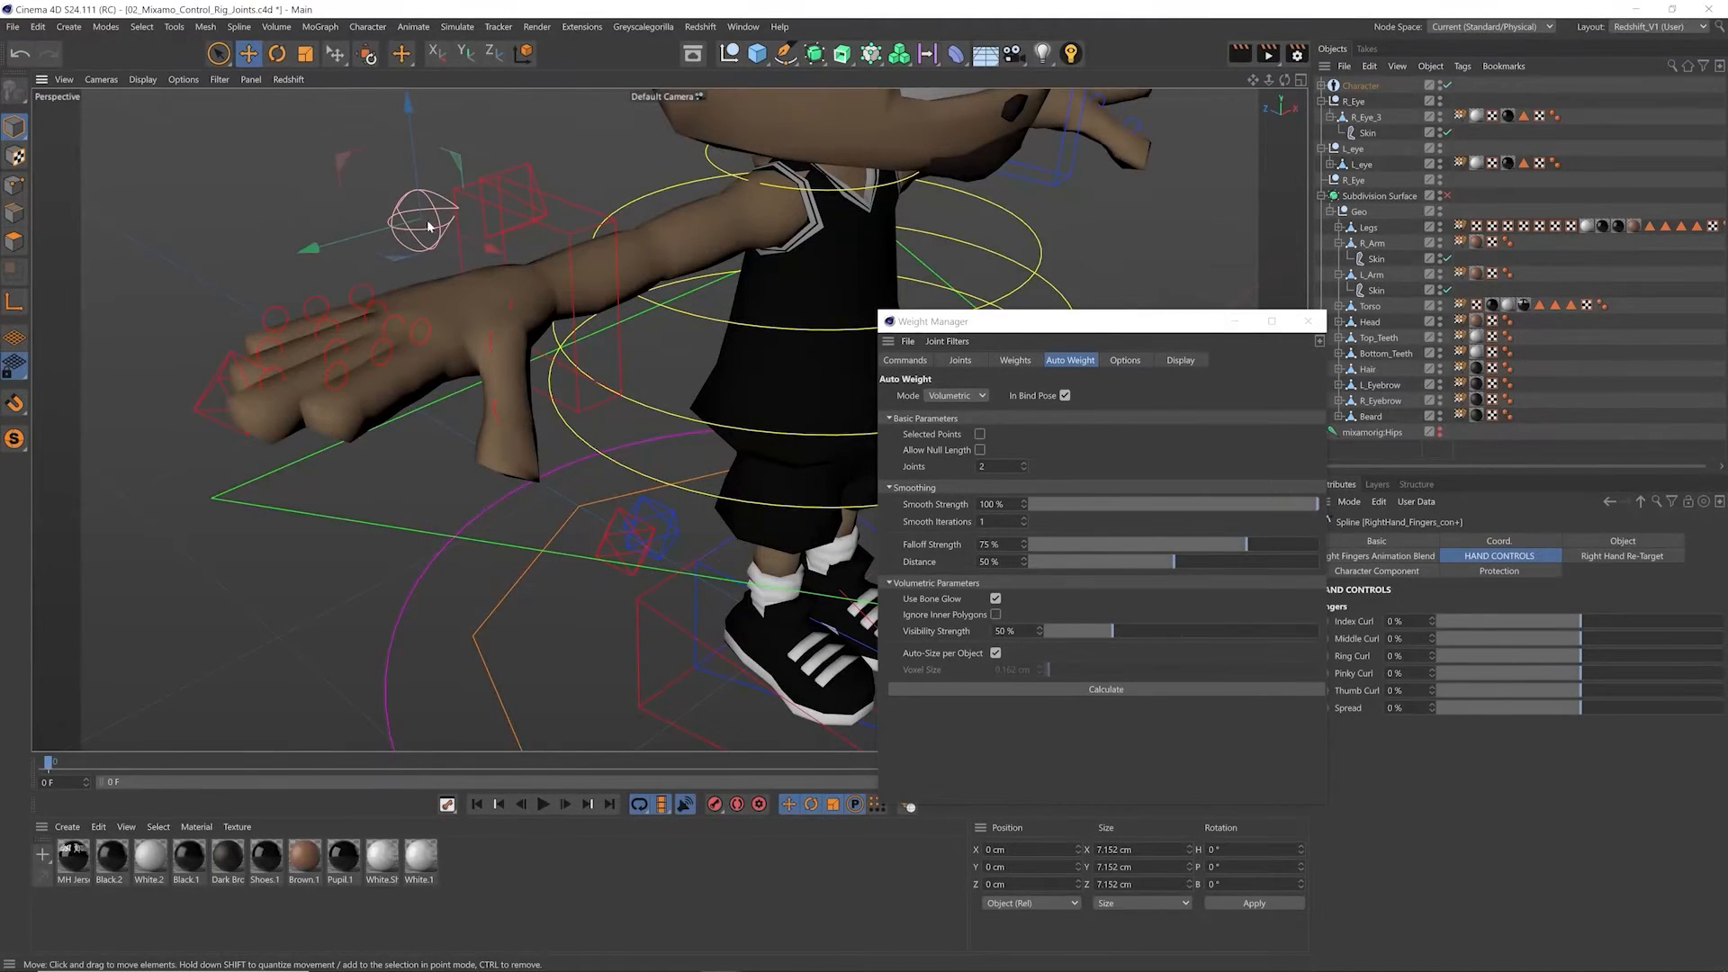
drag(1080, 321, 1039, 323)
drag(1555, 621, 1600, 673)
scroll(398, 387, up, 4)
Step: Reset the right hand's Middle Curl to 0%, try a Thumb Curl change, and undo it
right_click(1433, 640)
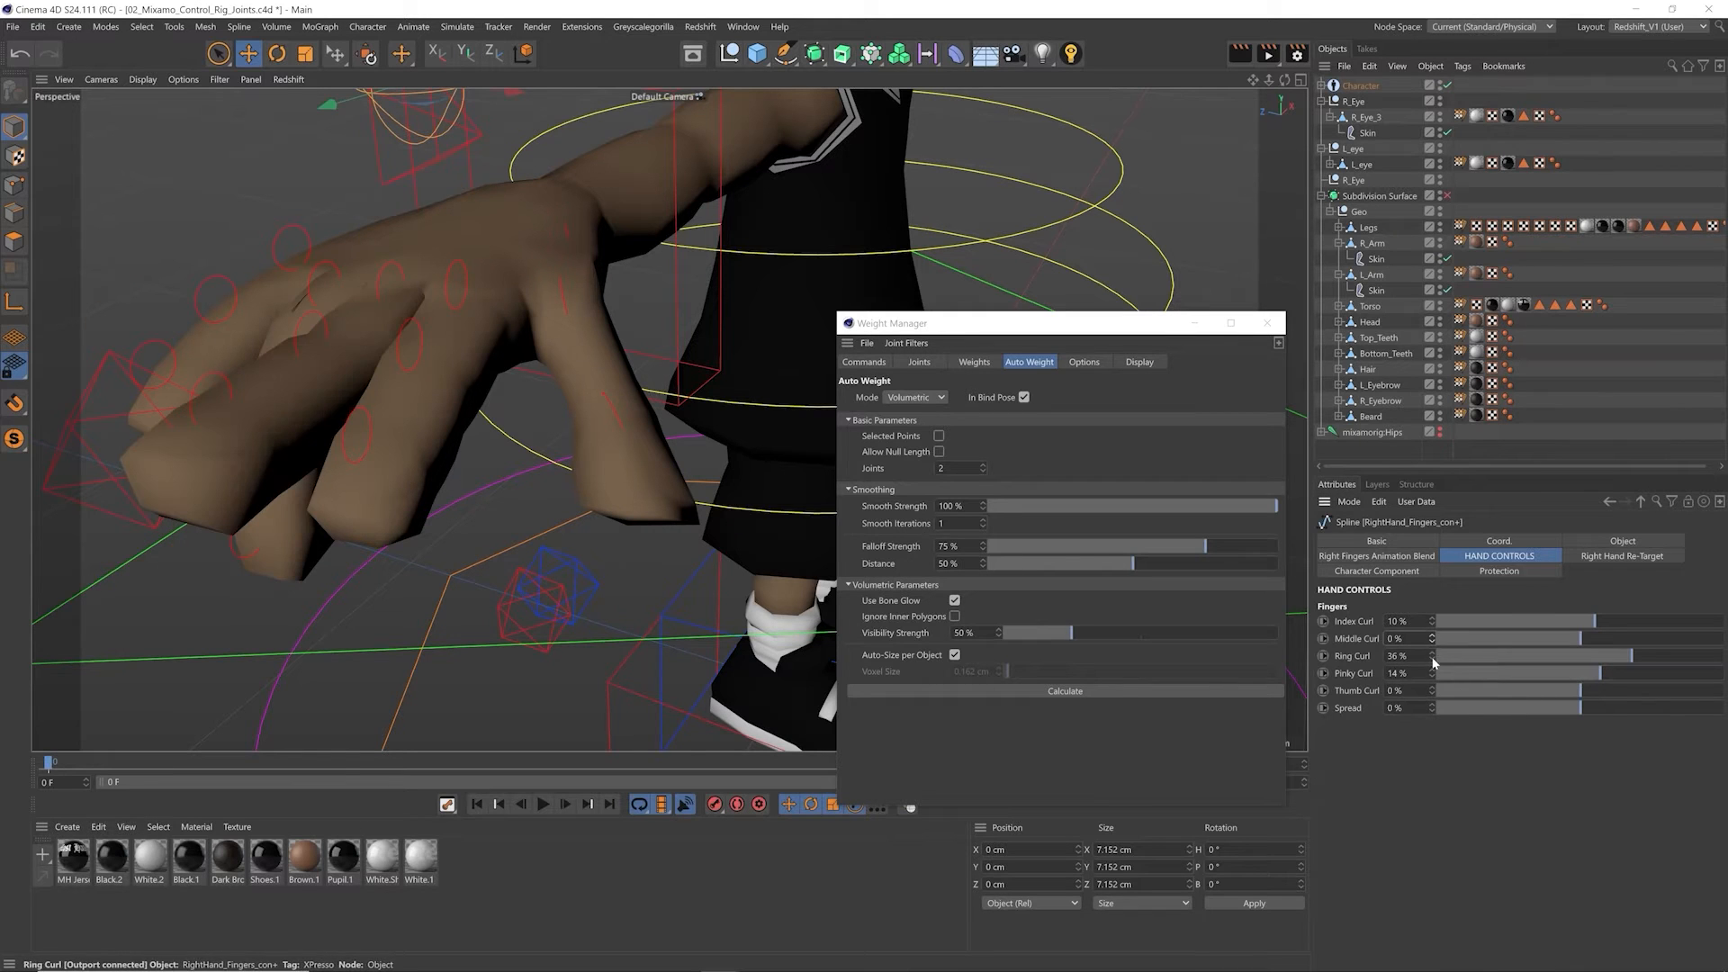
mouse_move(1597, 691)
mouse_down()
mouse_move(1654, 681)
mouse_move(1591, 684)
mouse_up()
key(ctrl+z)
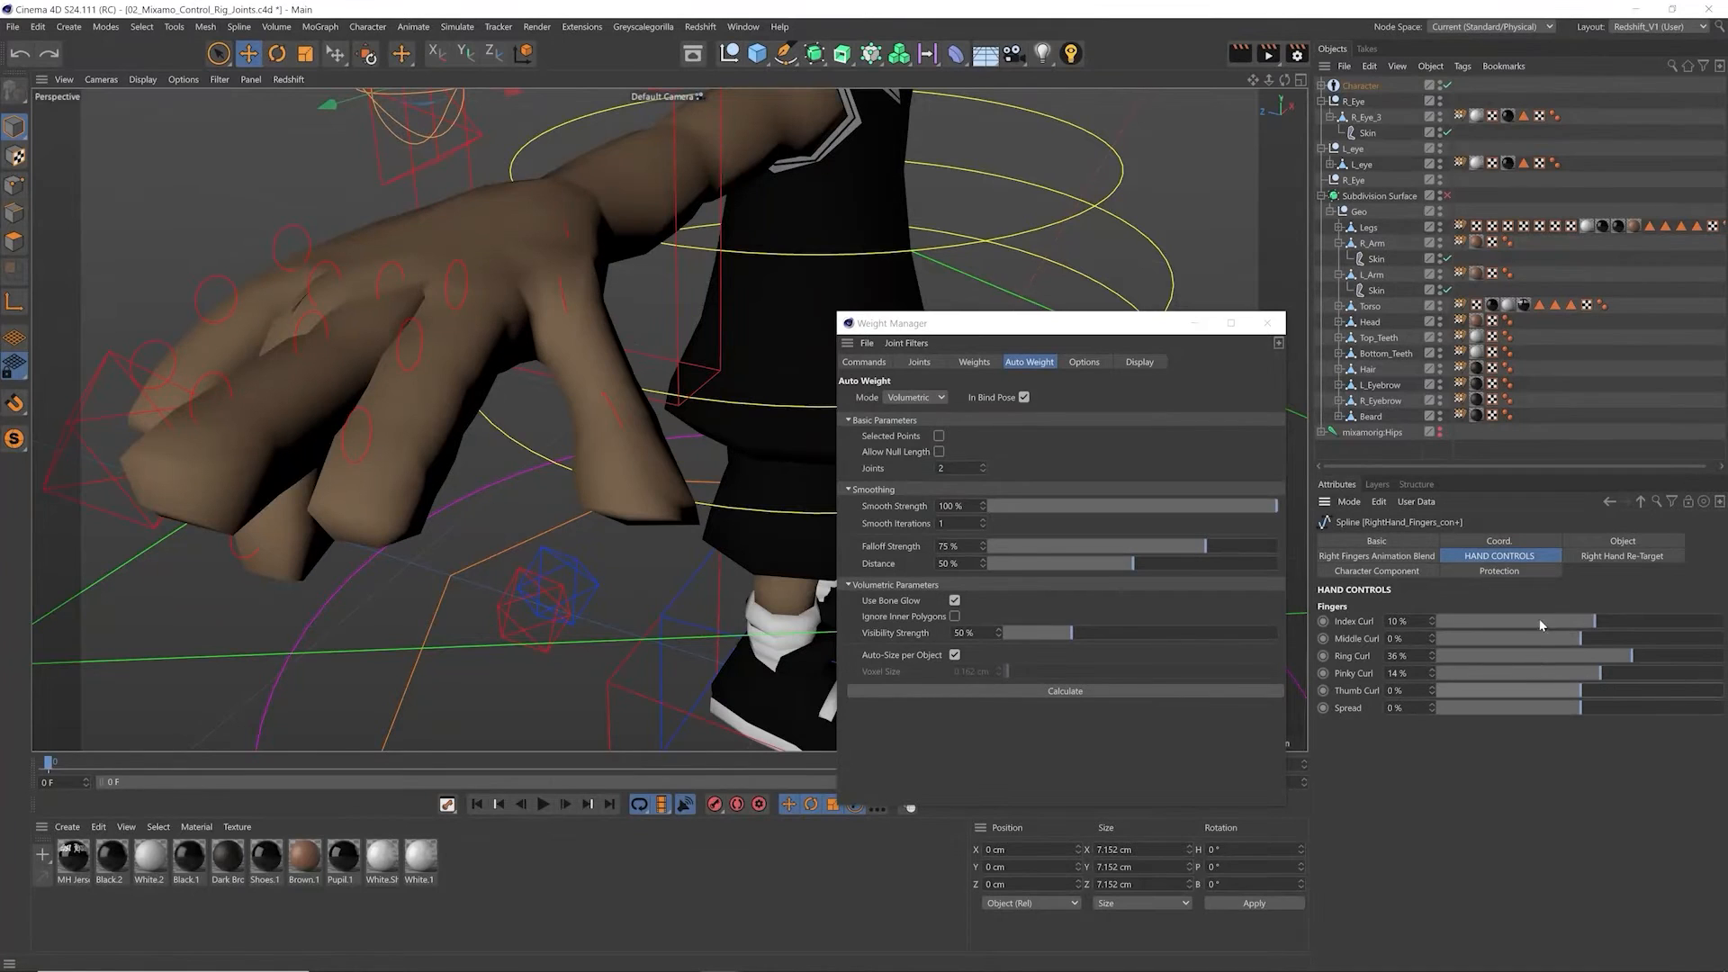
Step: Reset the right hand's Index Curl, Ring Curl and Pinky Curl to 0%, try another finger curl change, and undo it
alt+drag(645, 430, 587, 414)
right_click(1433, 622)
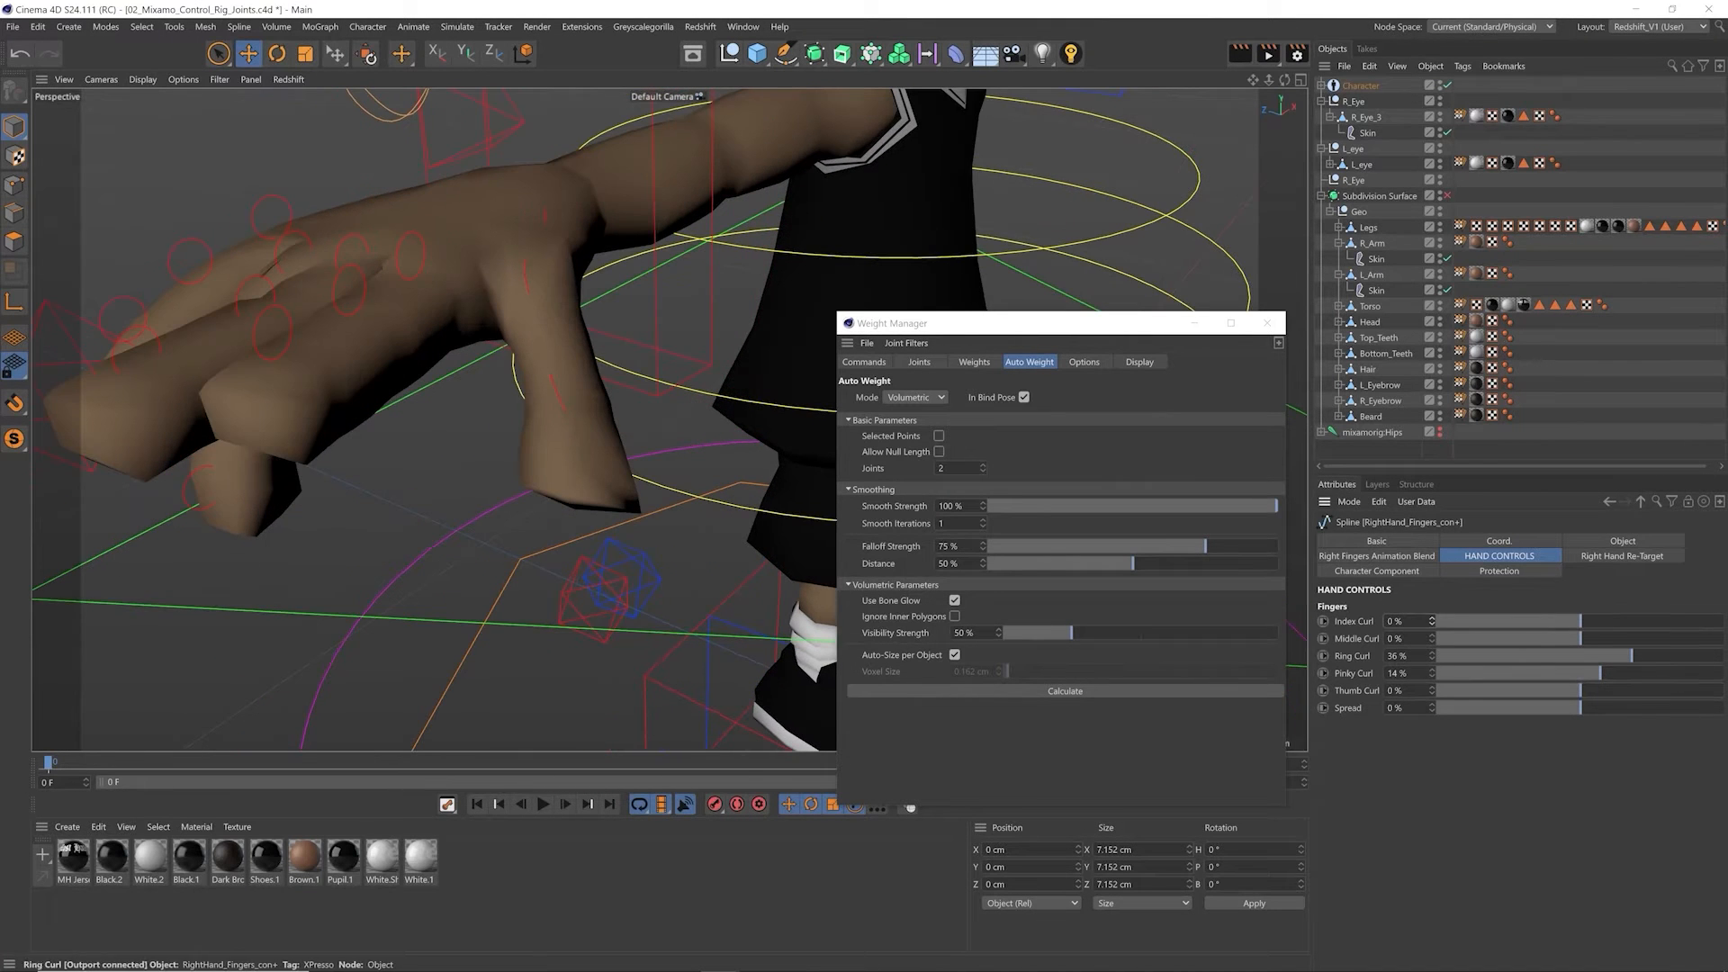
right_click(1433, 656)
right_click(1433, 673)
drag(1584, 657, 1636, 657)
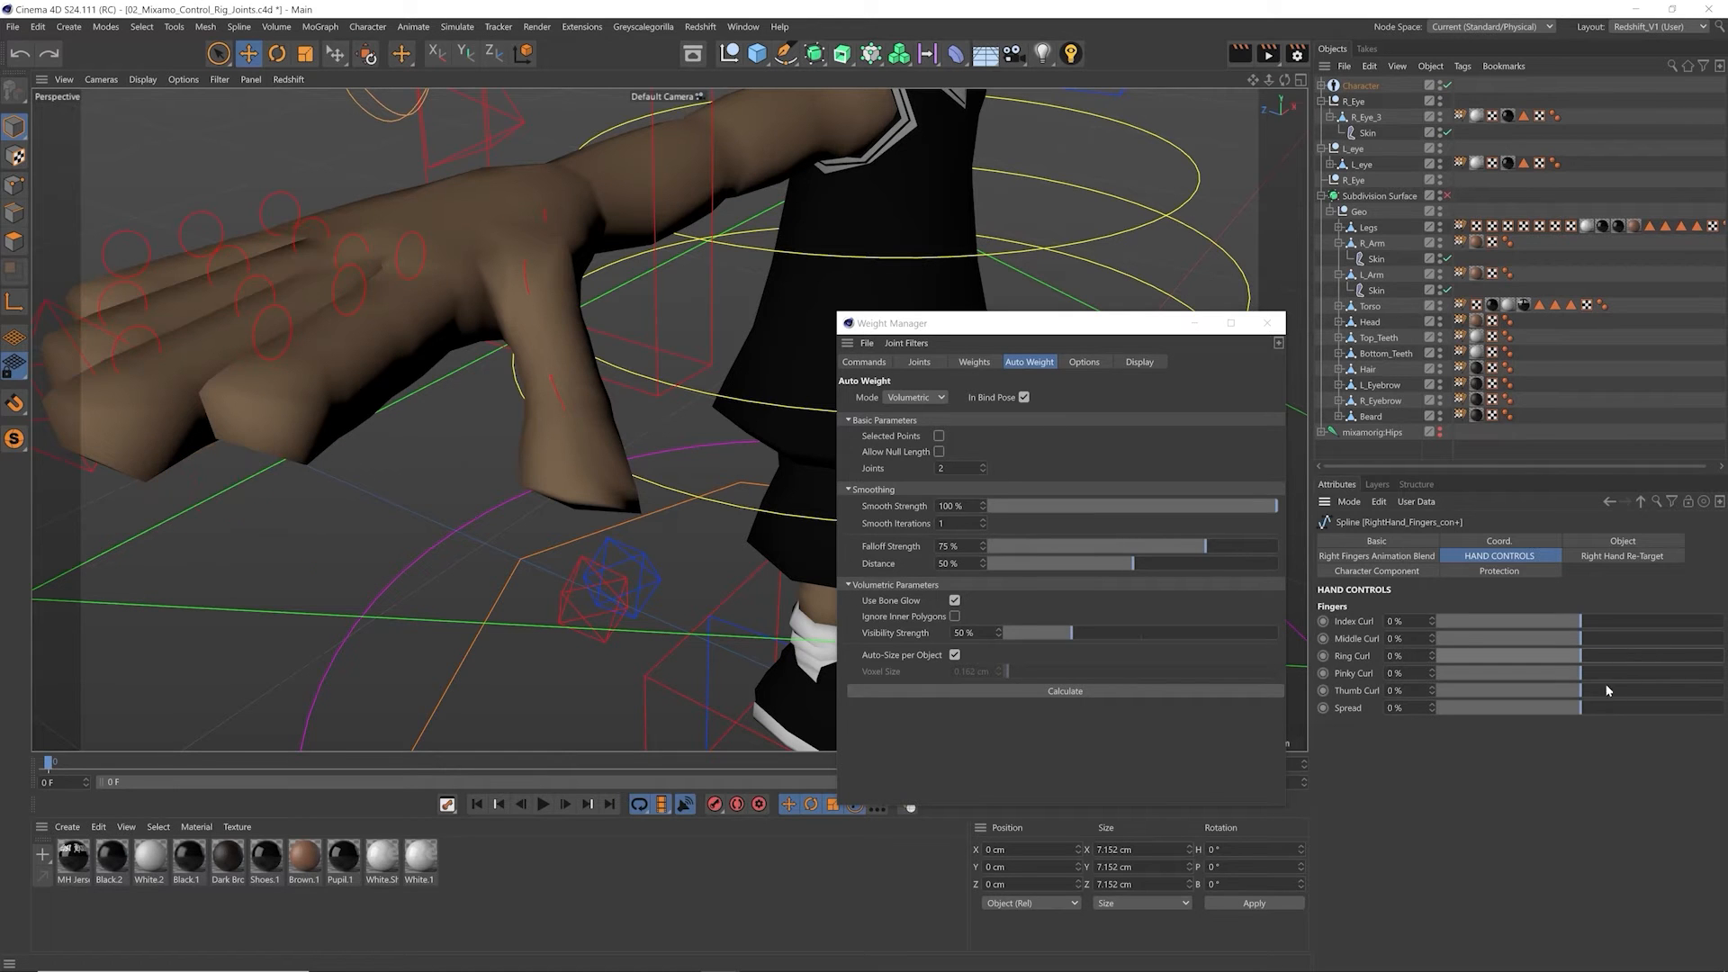
key(ctrl+z)
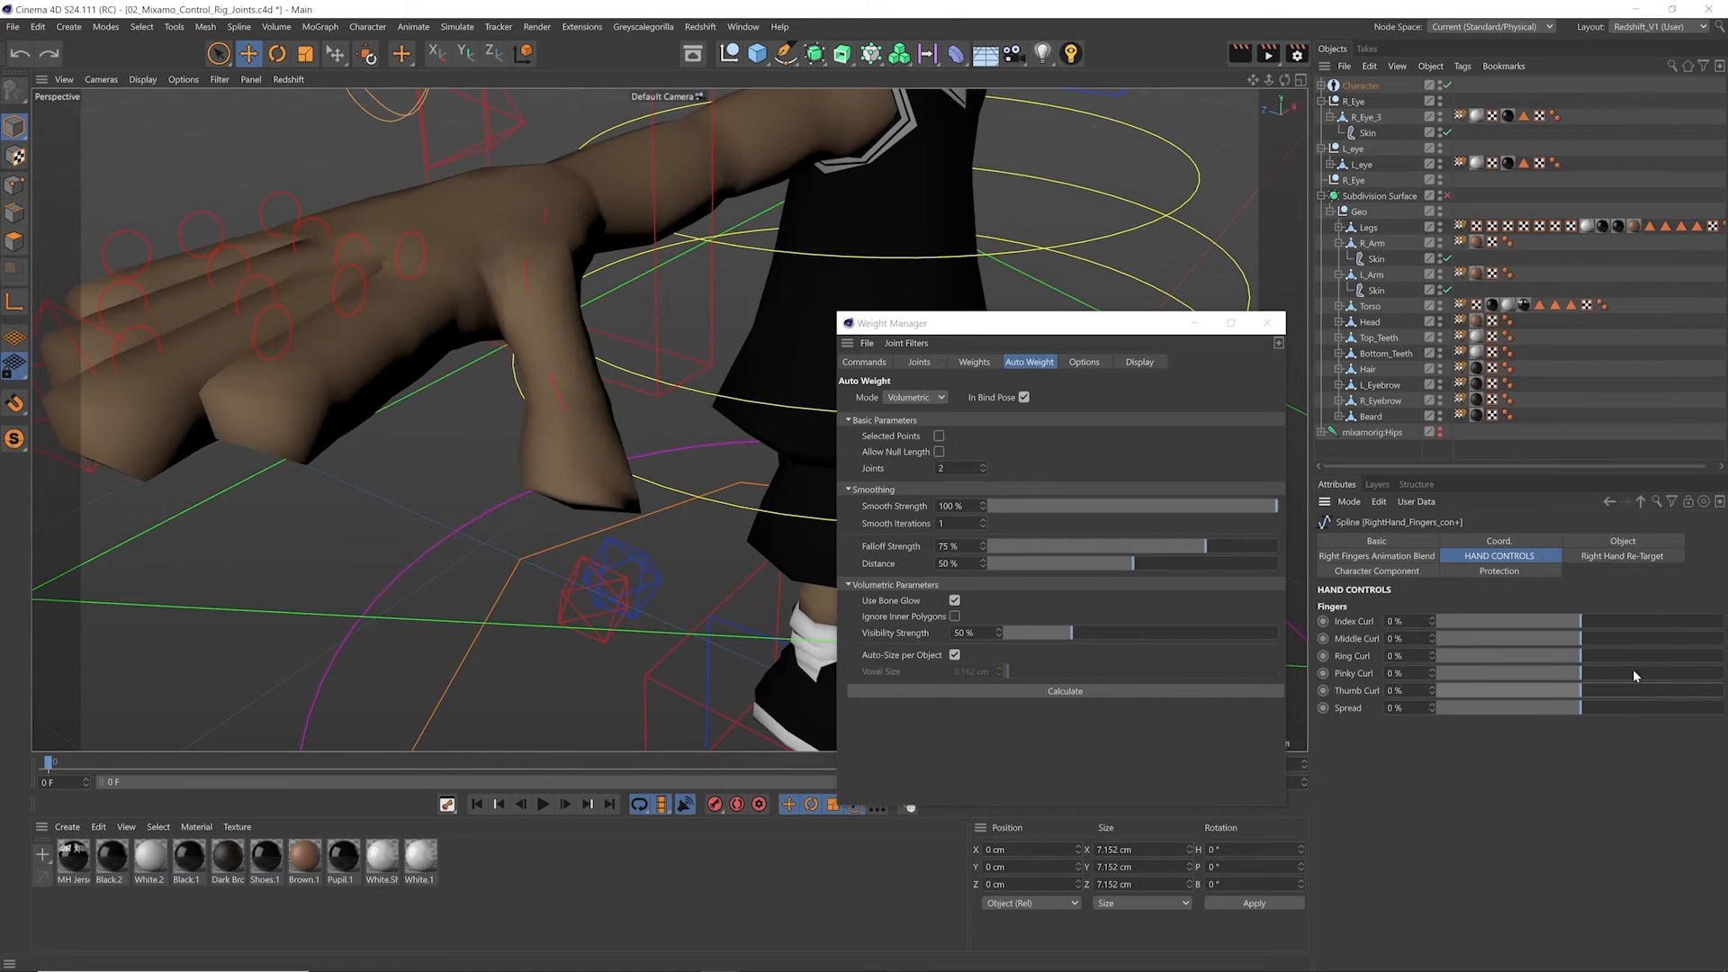
Step: Check the thumb tip's weighting on R_Arm and isolate the RightHand_bind joint in the Weight Manager's joint list
click(1370, 250)
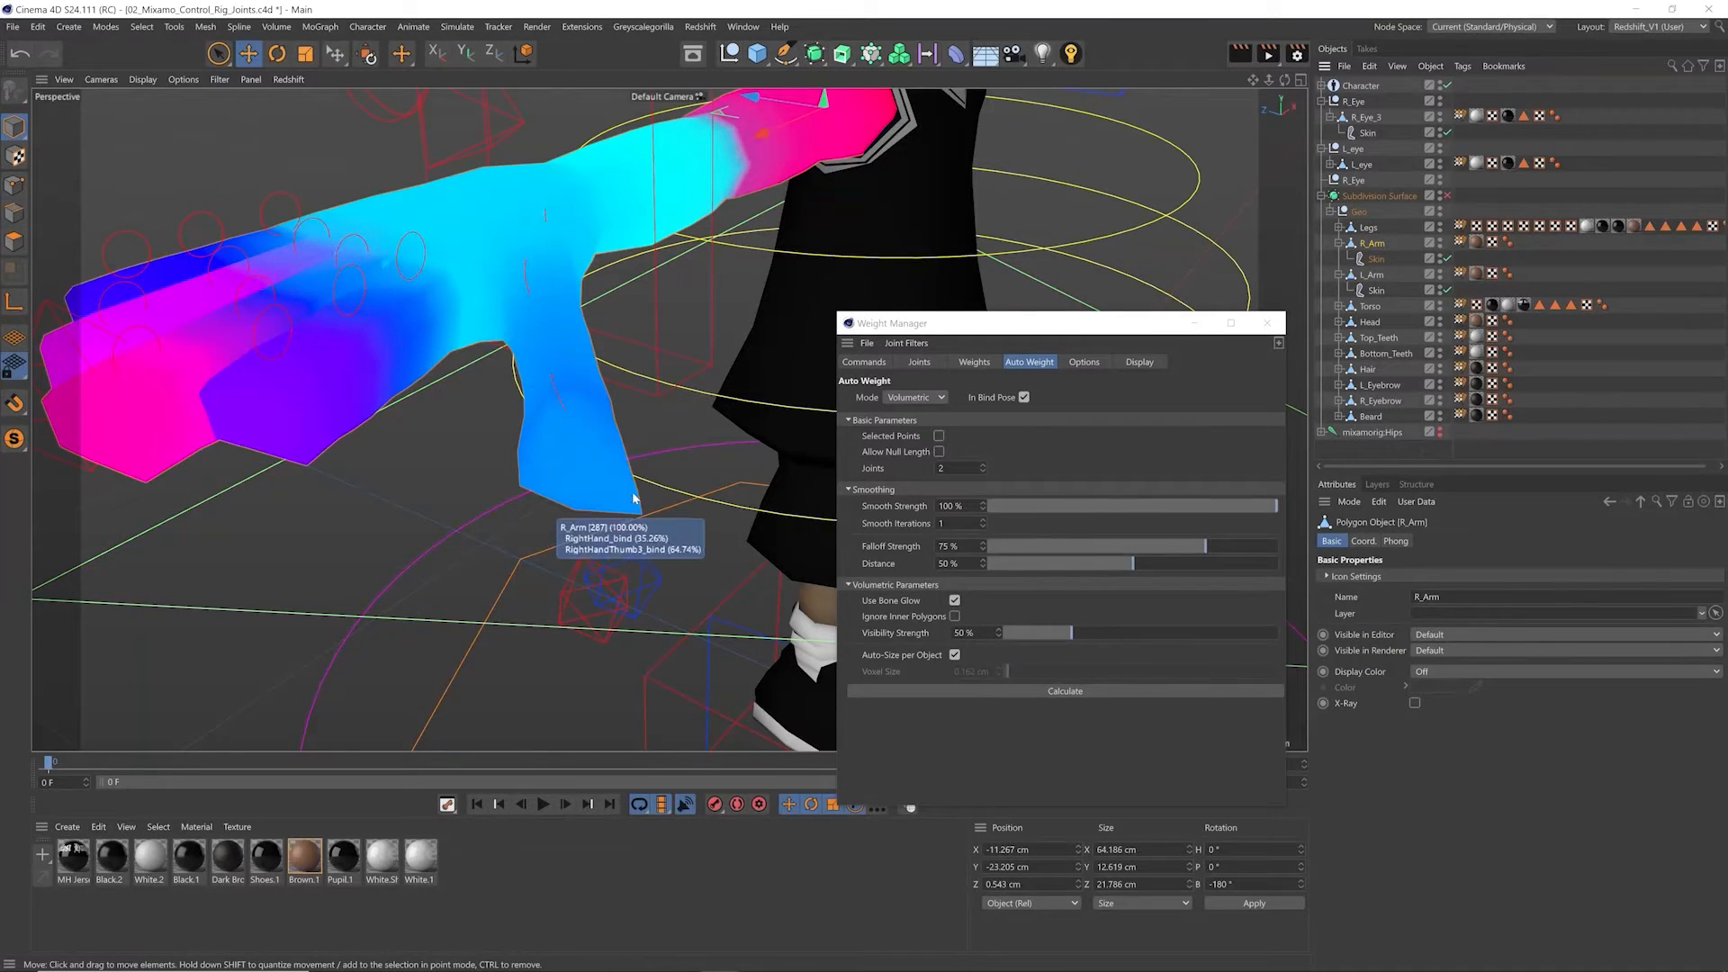
alt+drag(628, 510, 616, 512)
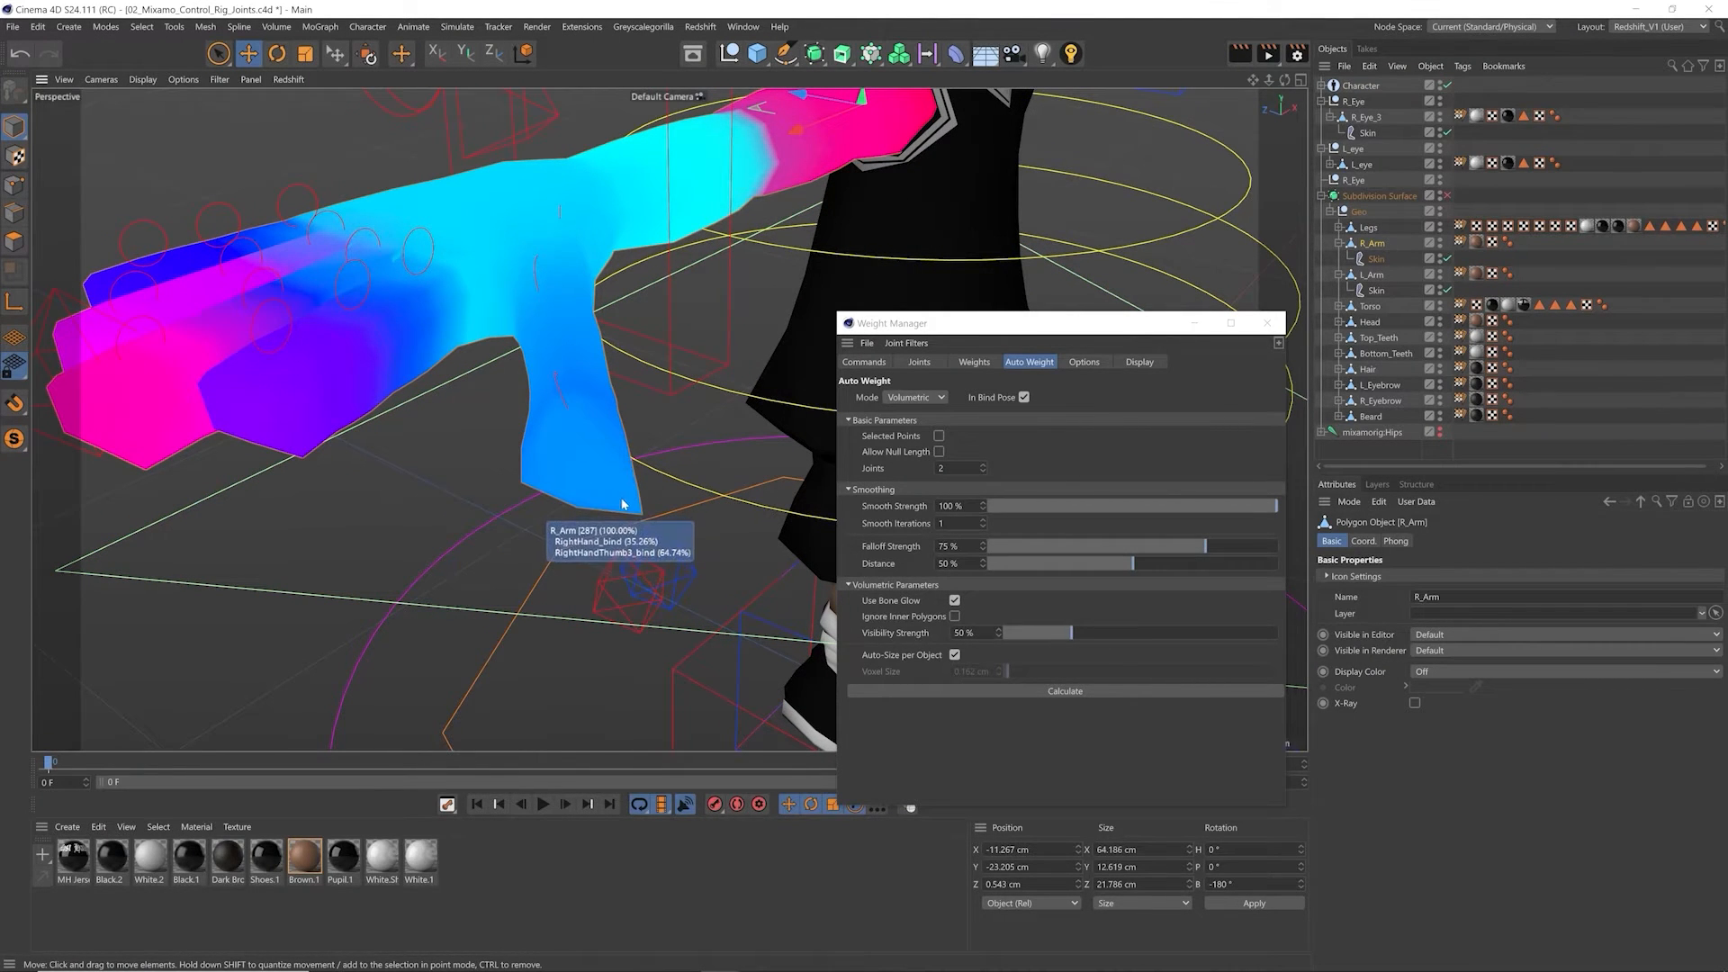
click(920, 362)
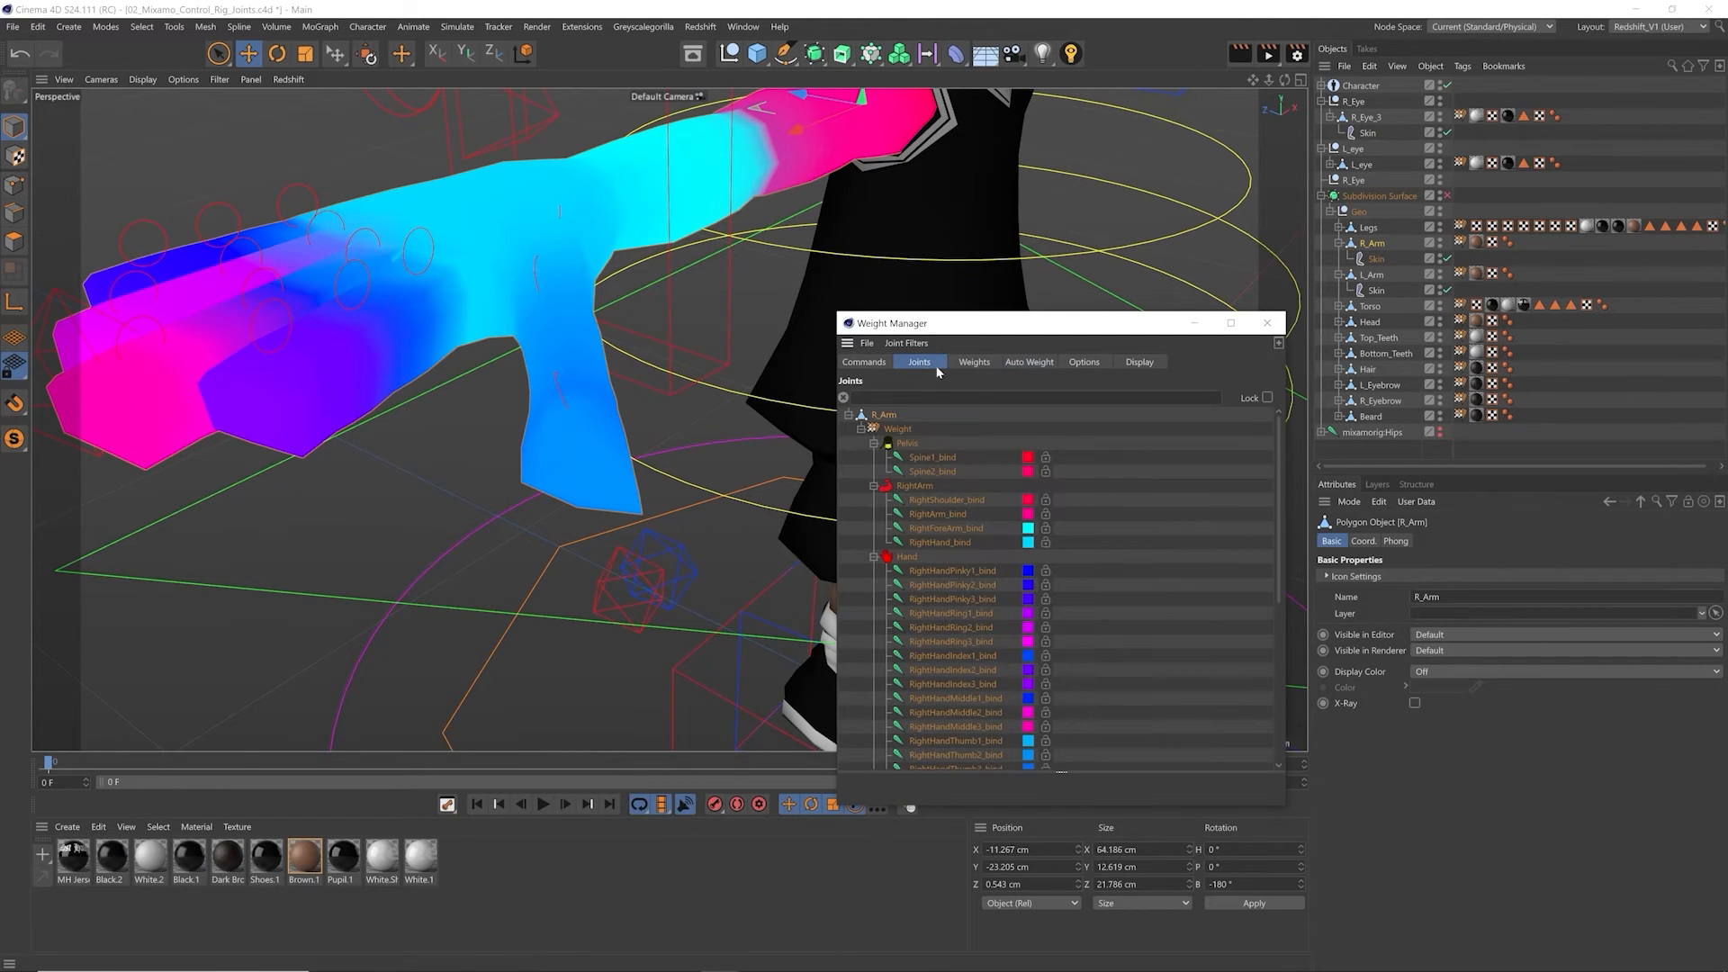
mouse_move(648, 502)
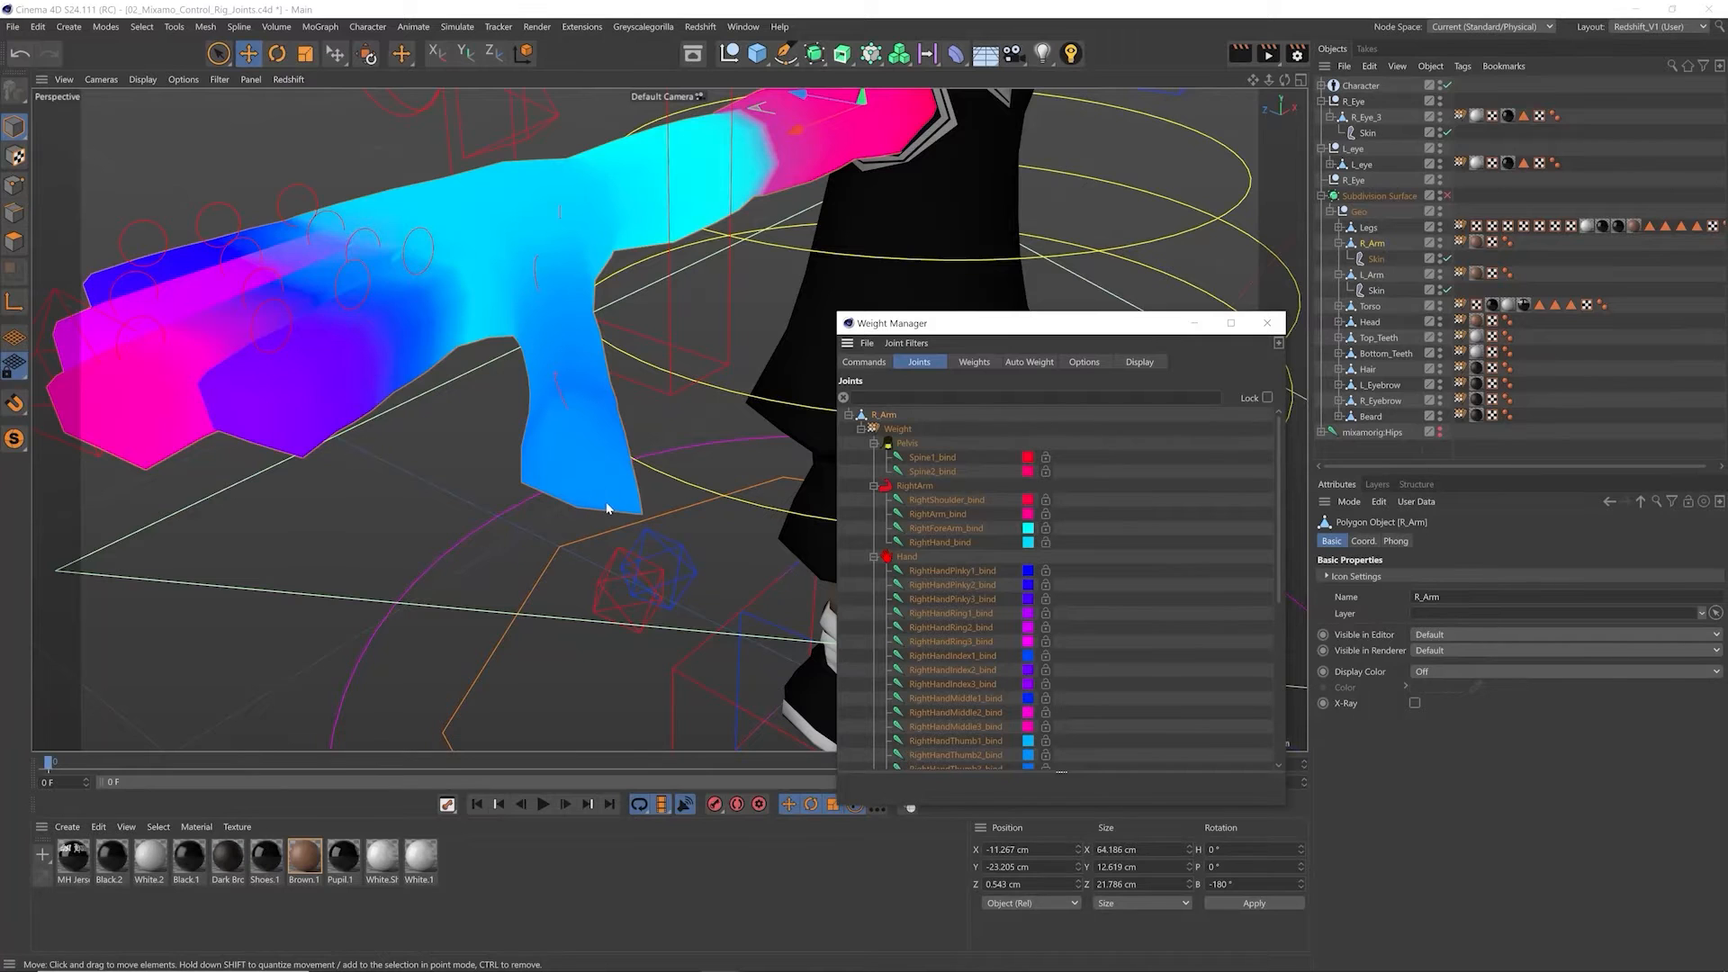
click(950, 543)
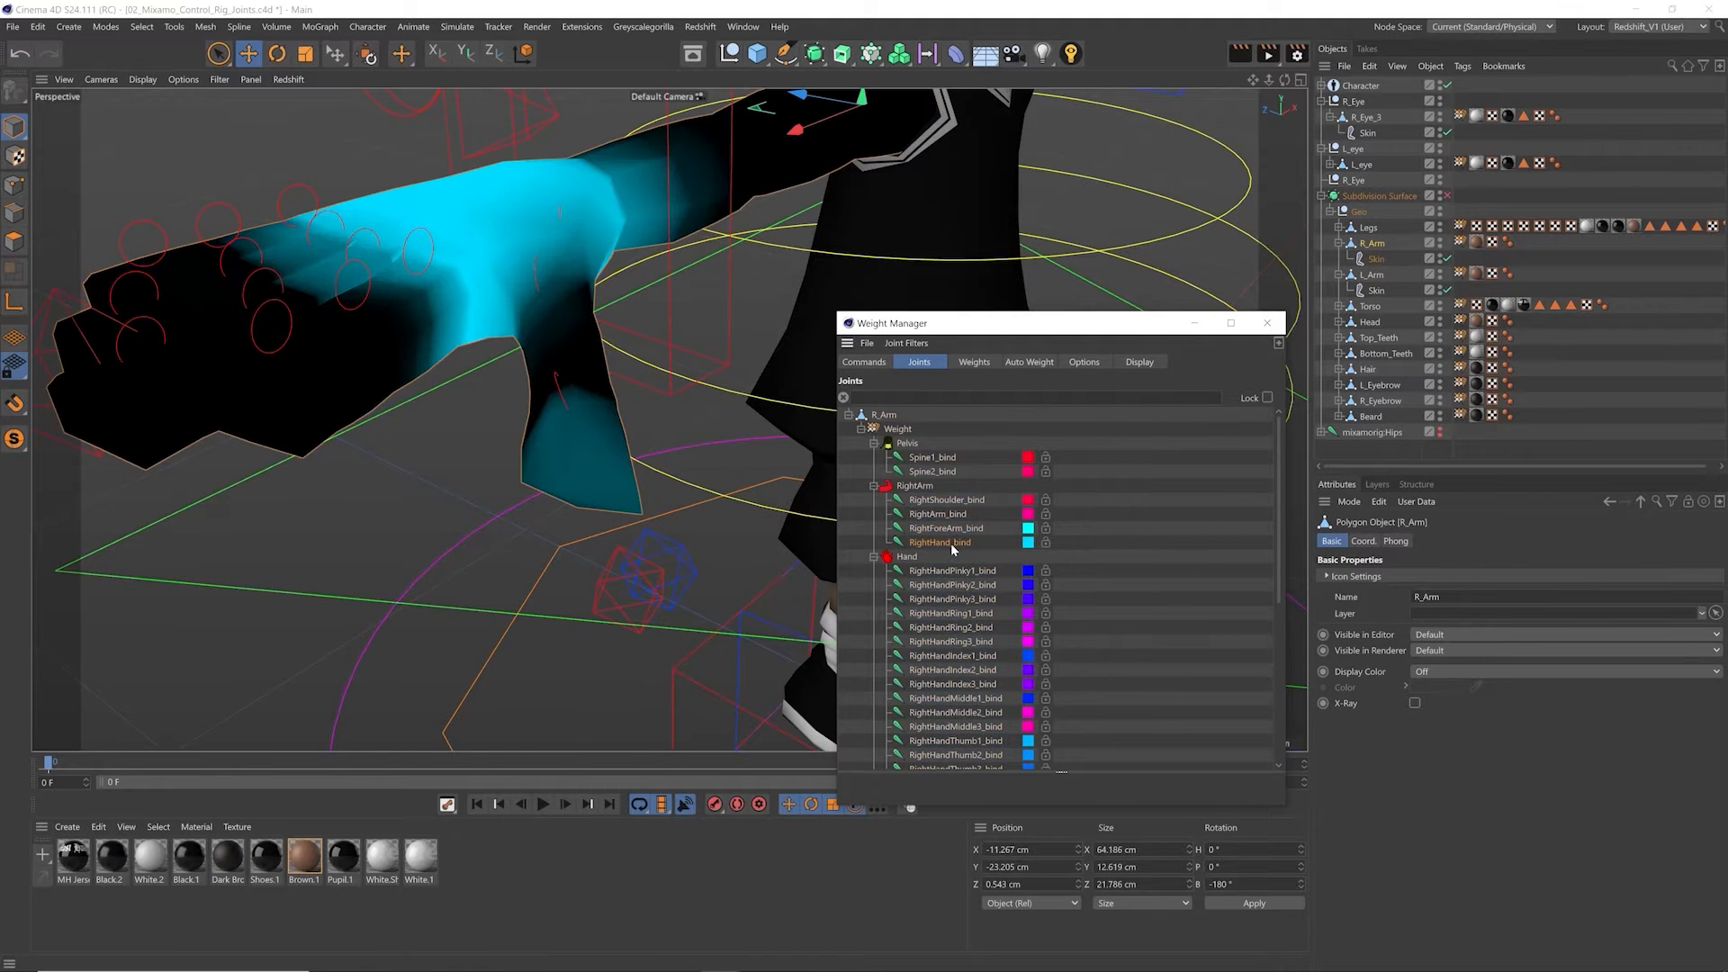
mouse_move(534, 172)
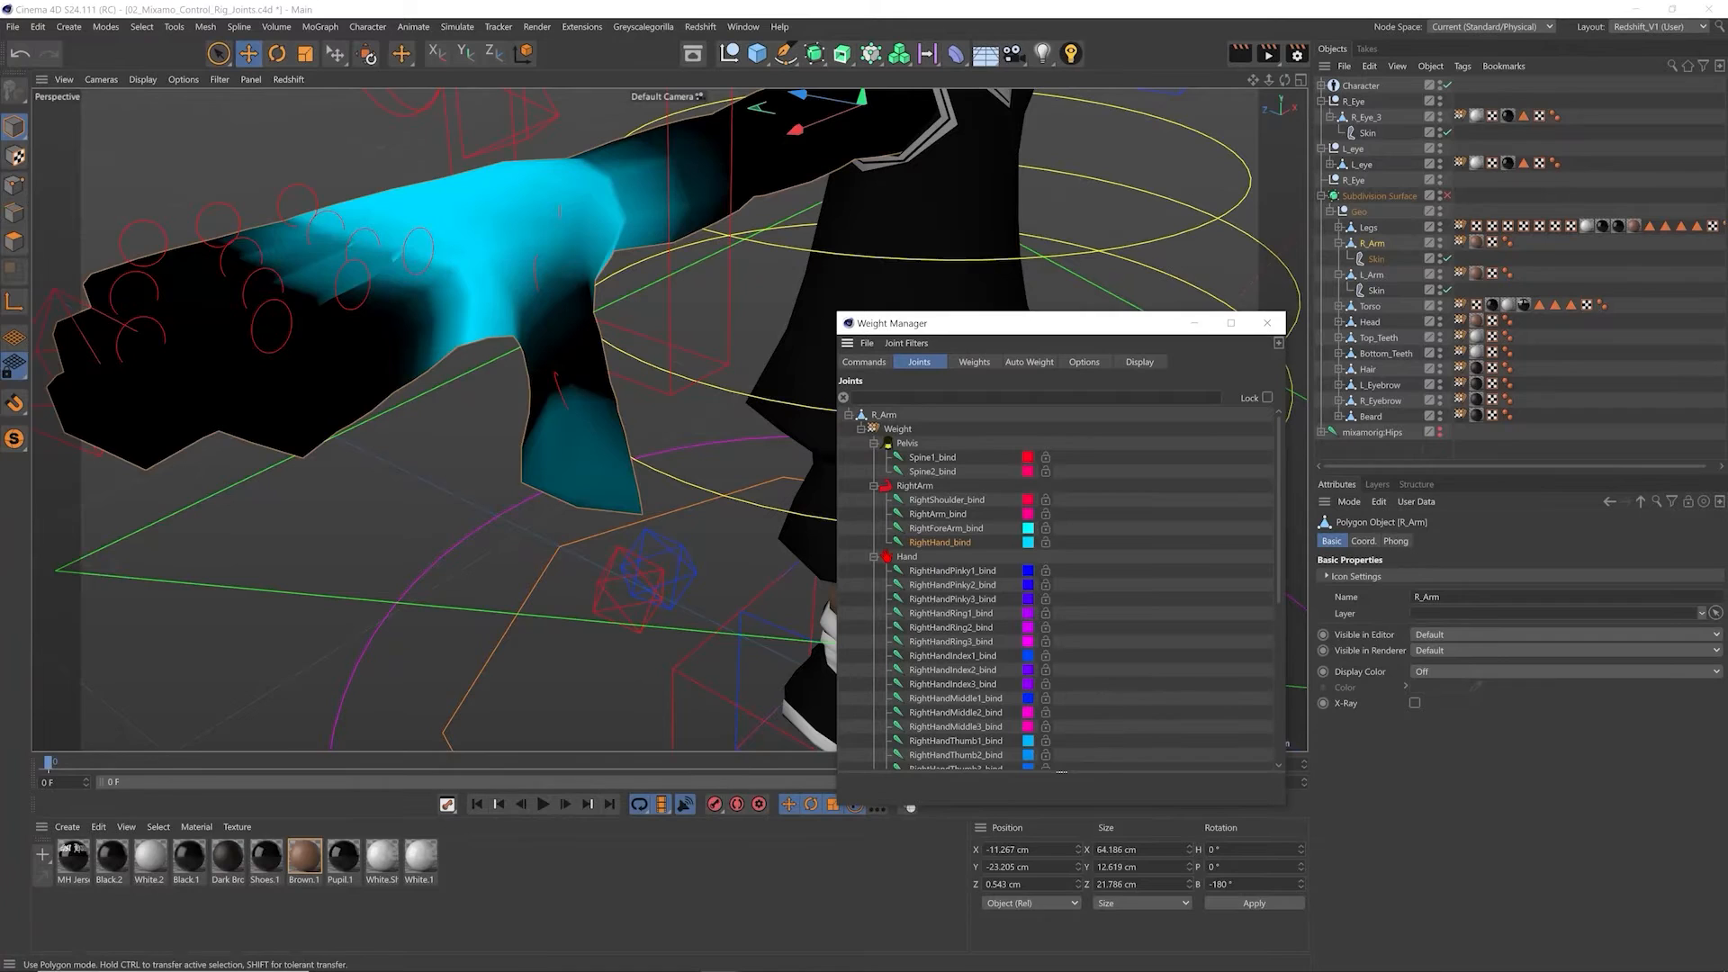
Step: Select the polygons of R_Arm's outer thumb using a loop selection across the thumb and a fill selection down to its tip
click(15, 242)
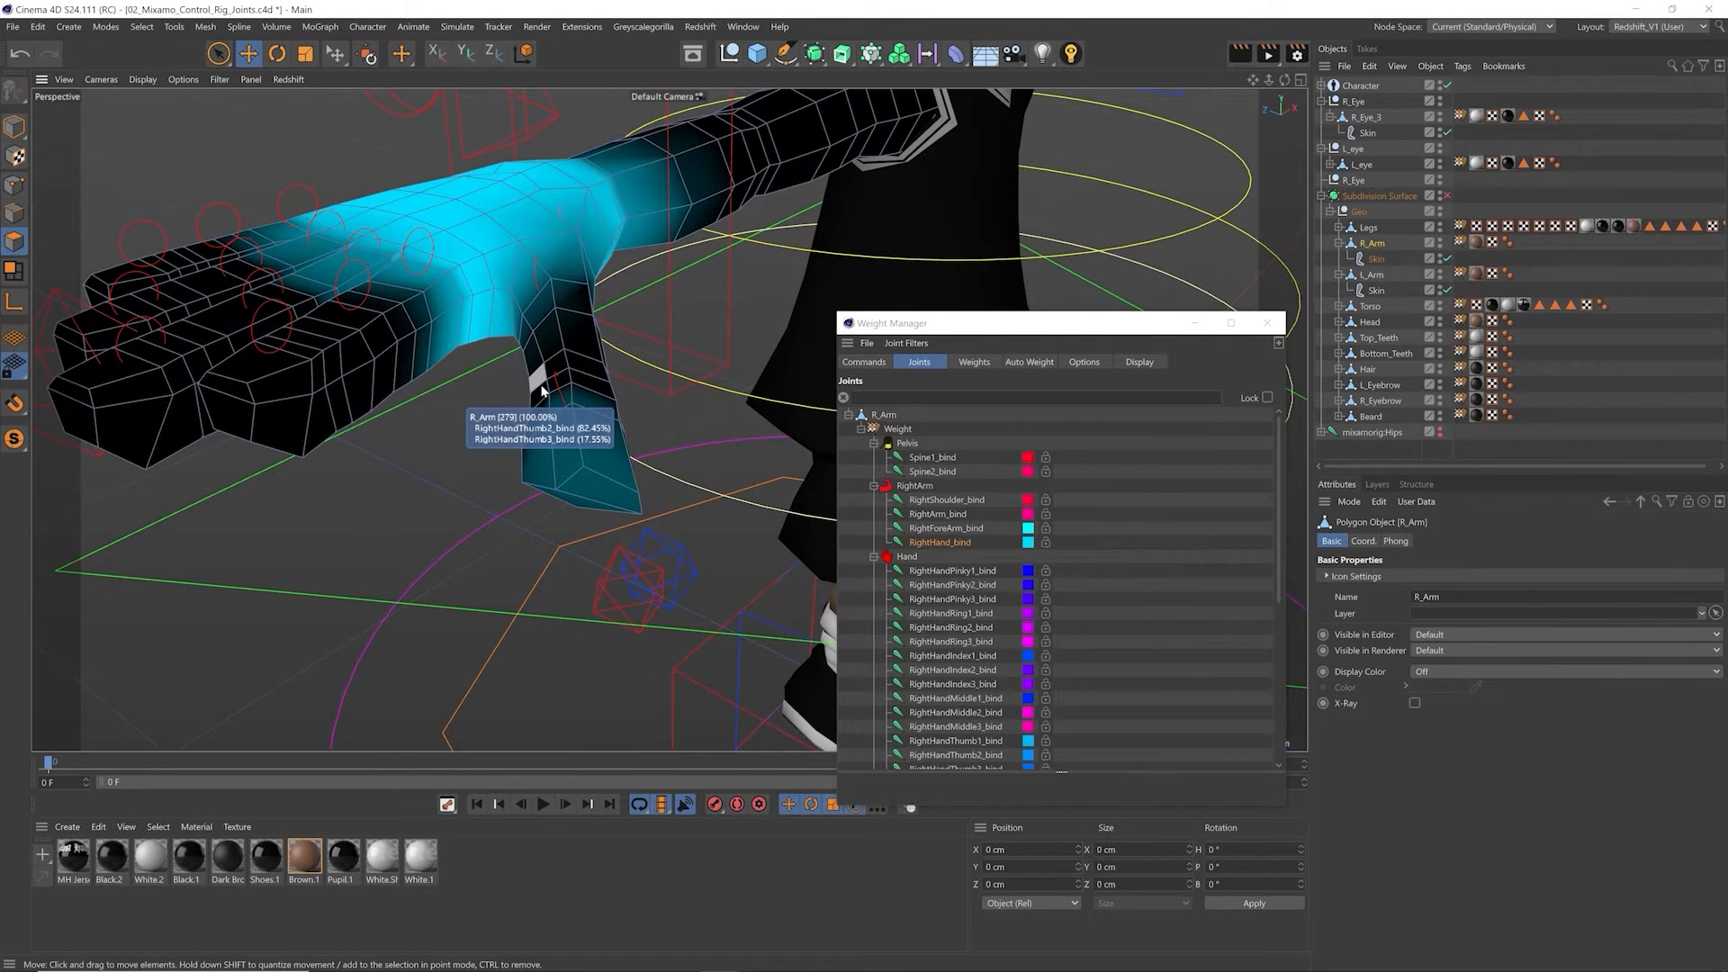
mouse_move(572, 367)
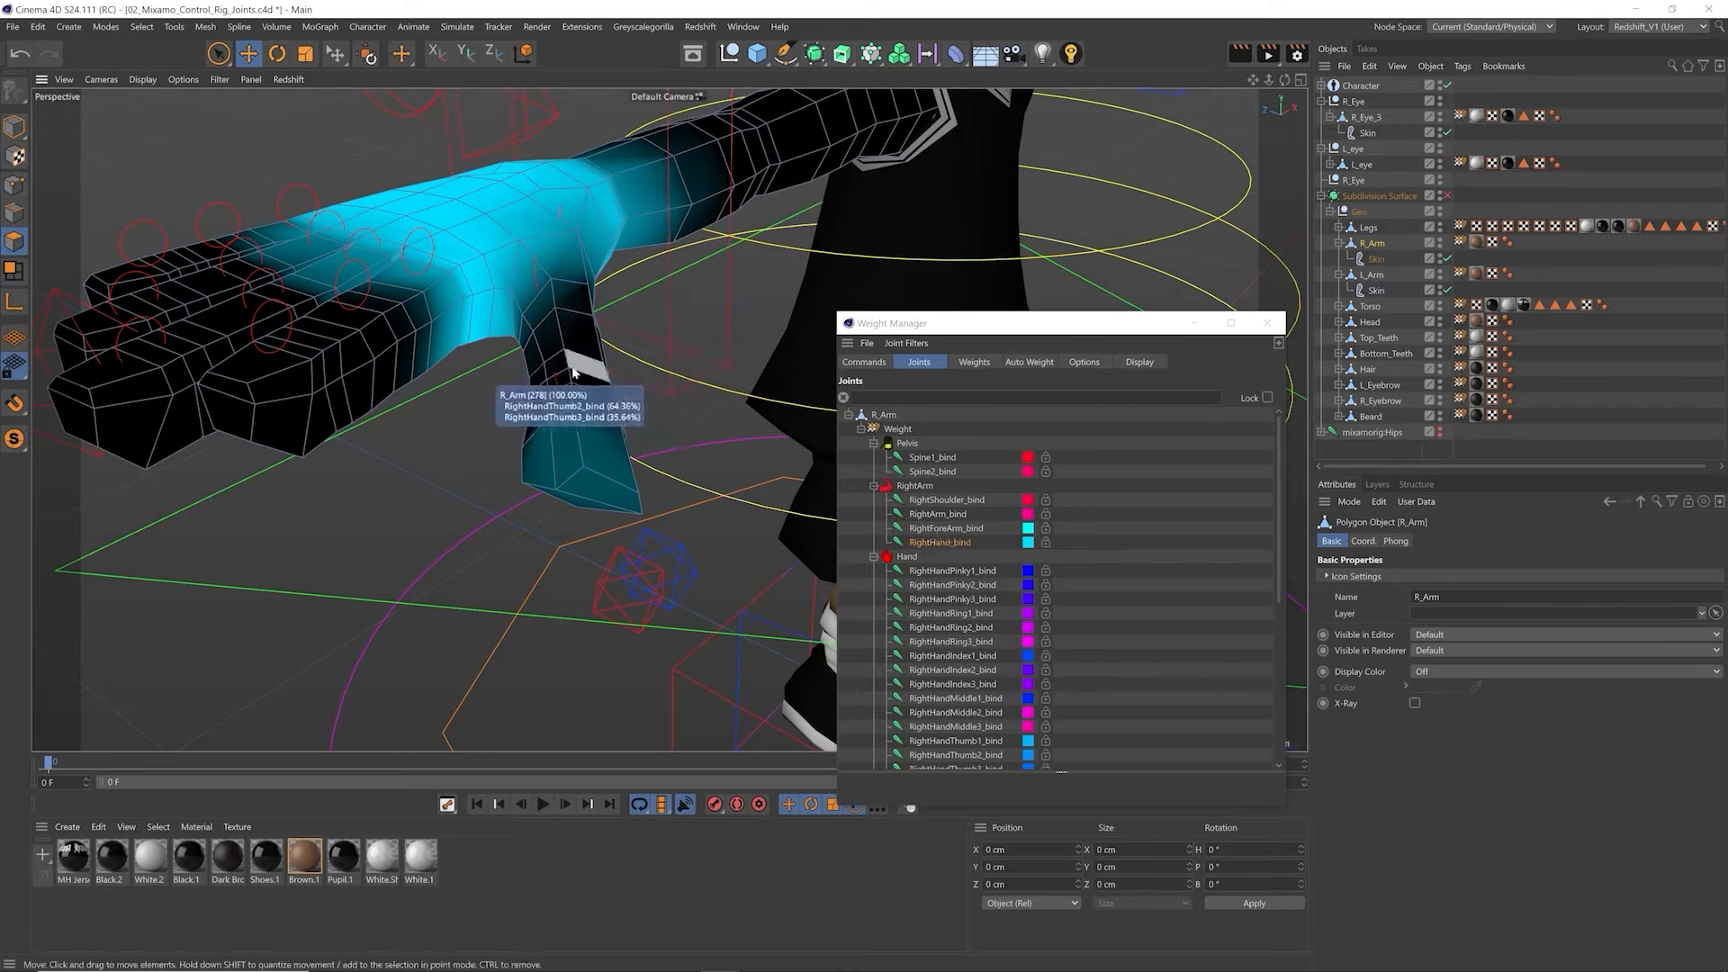
key(u)
key(l)
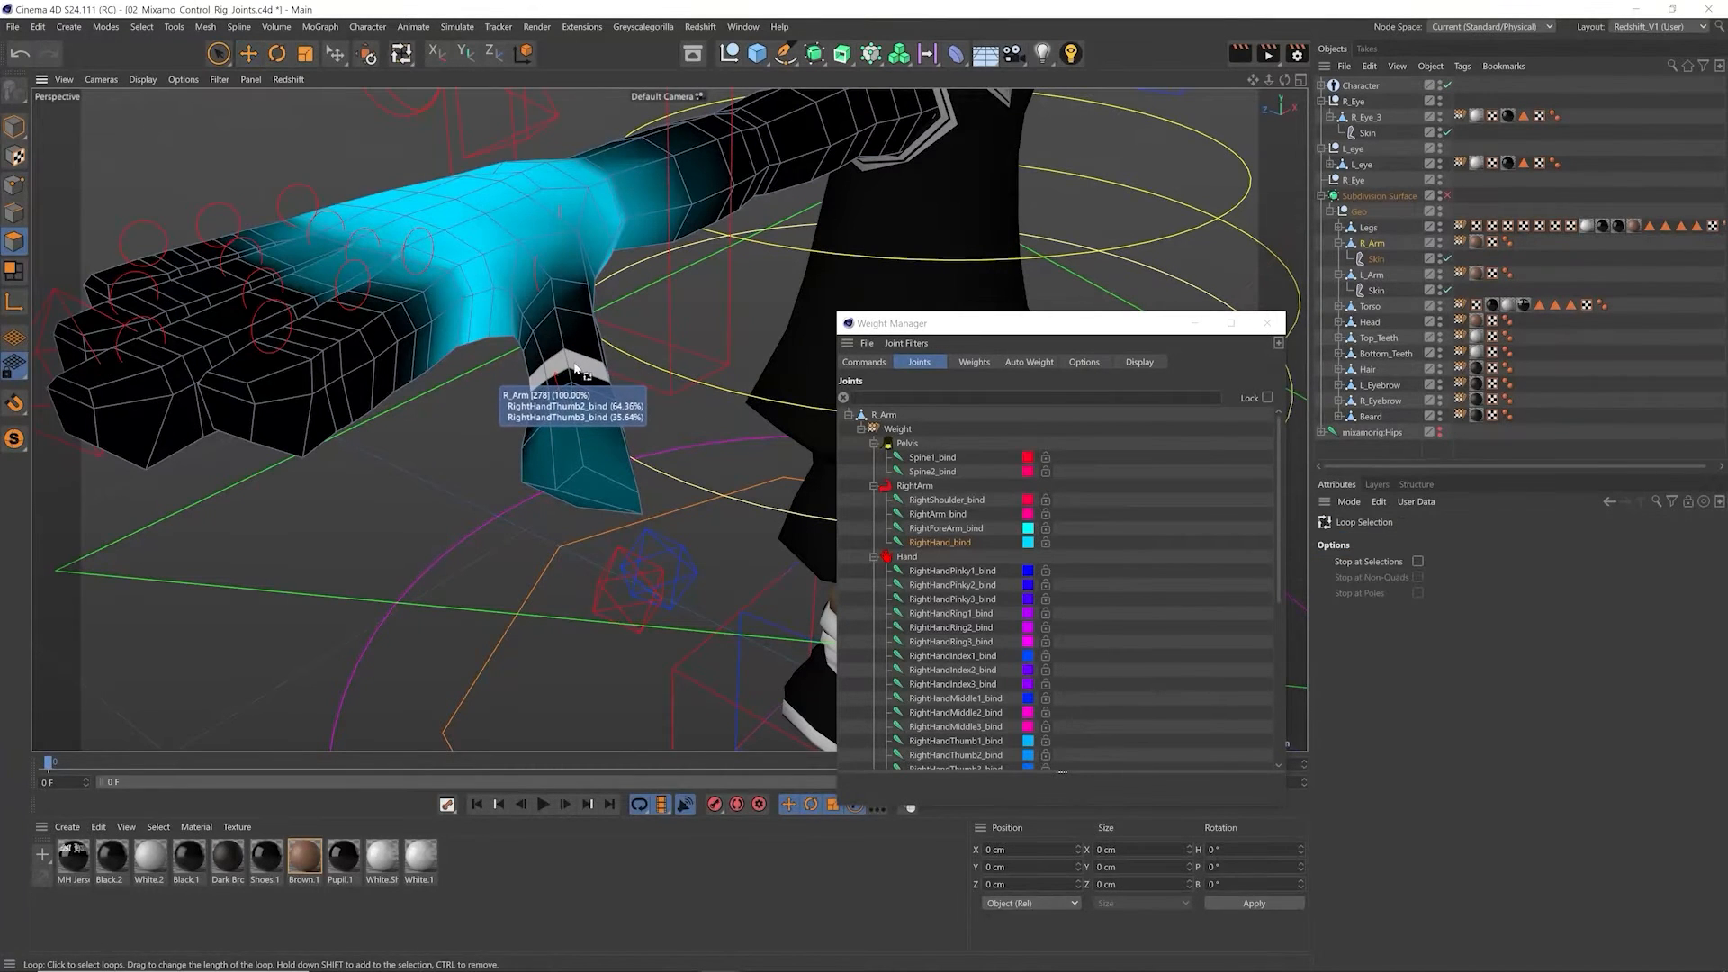
click(572, 367)
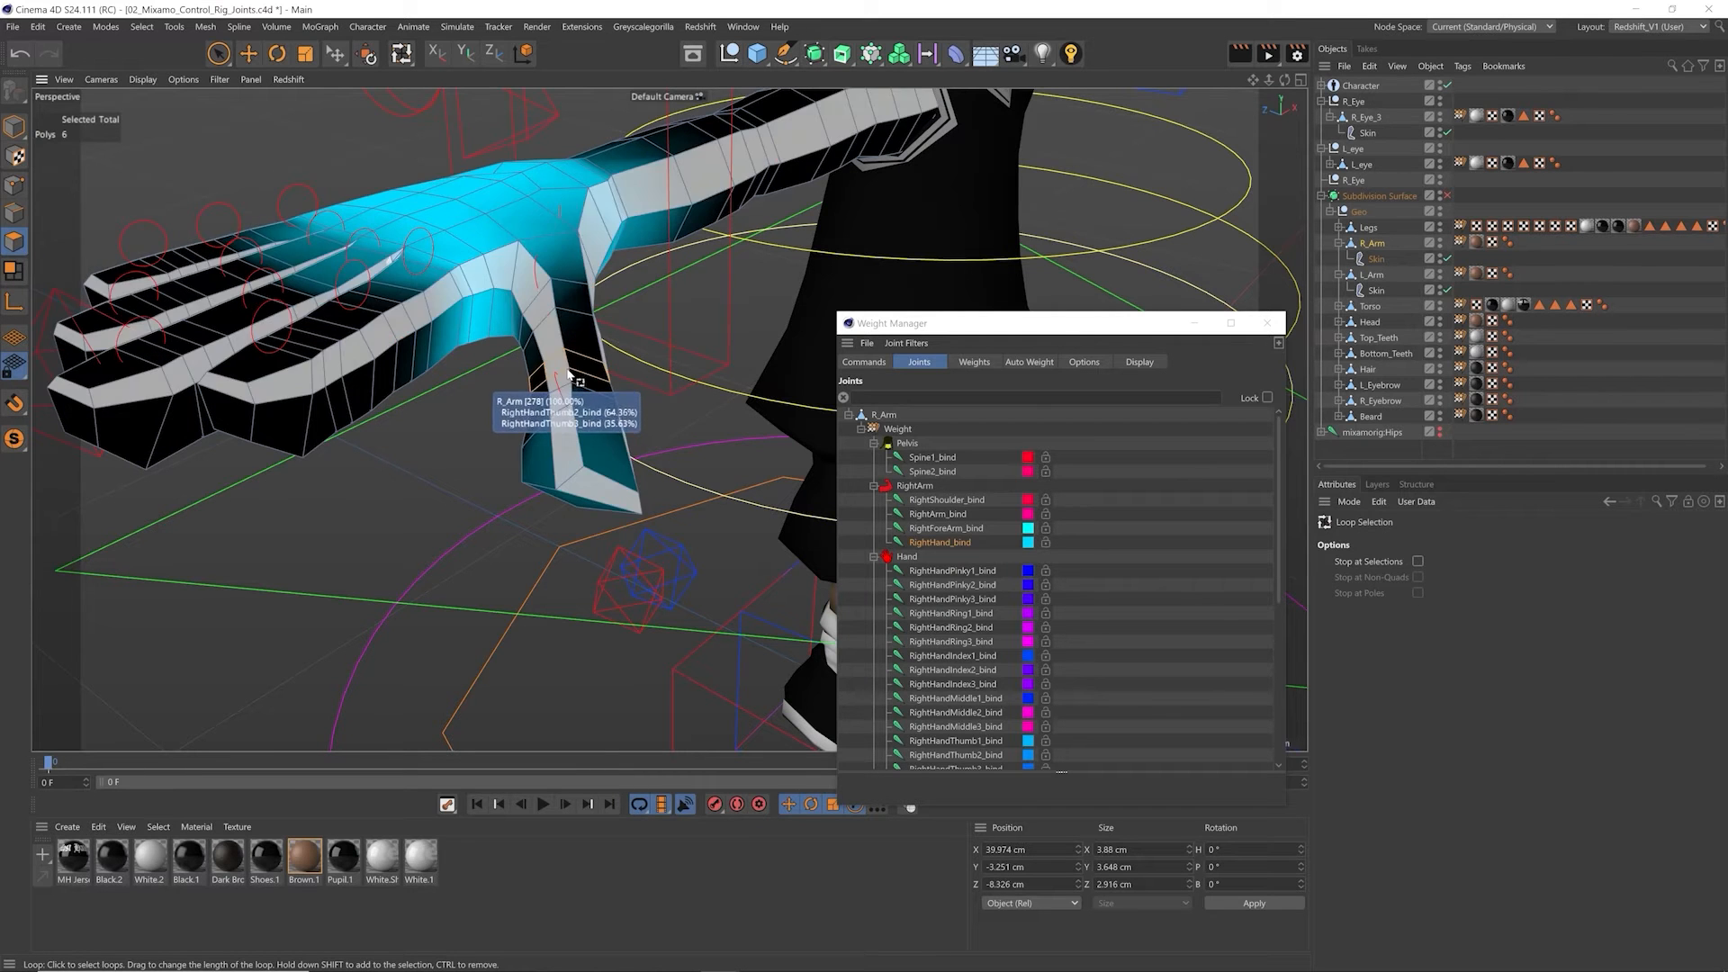
key(u)
key(f)
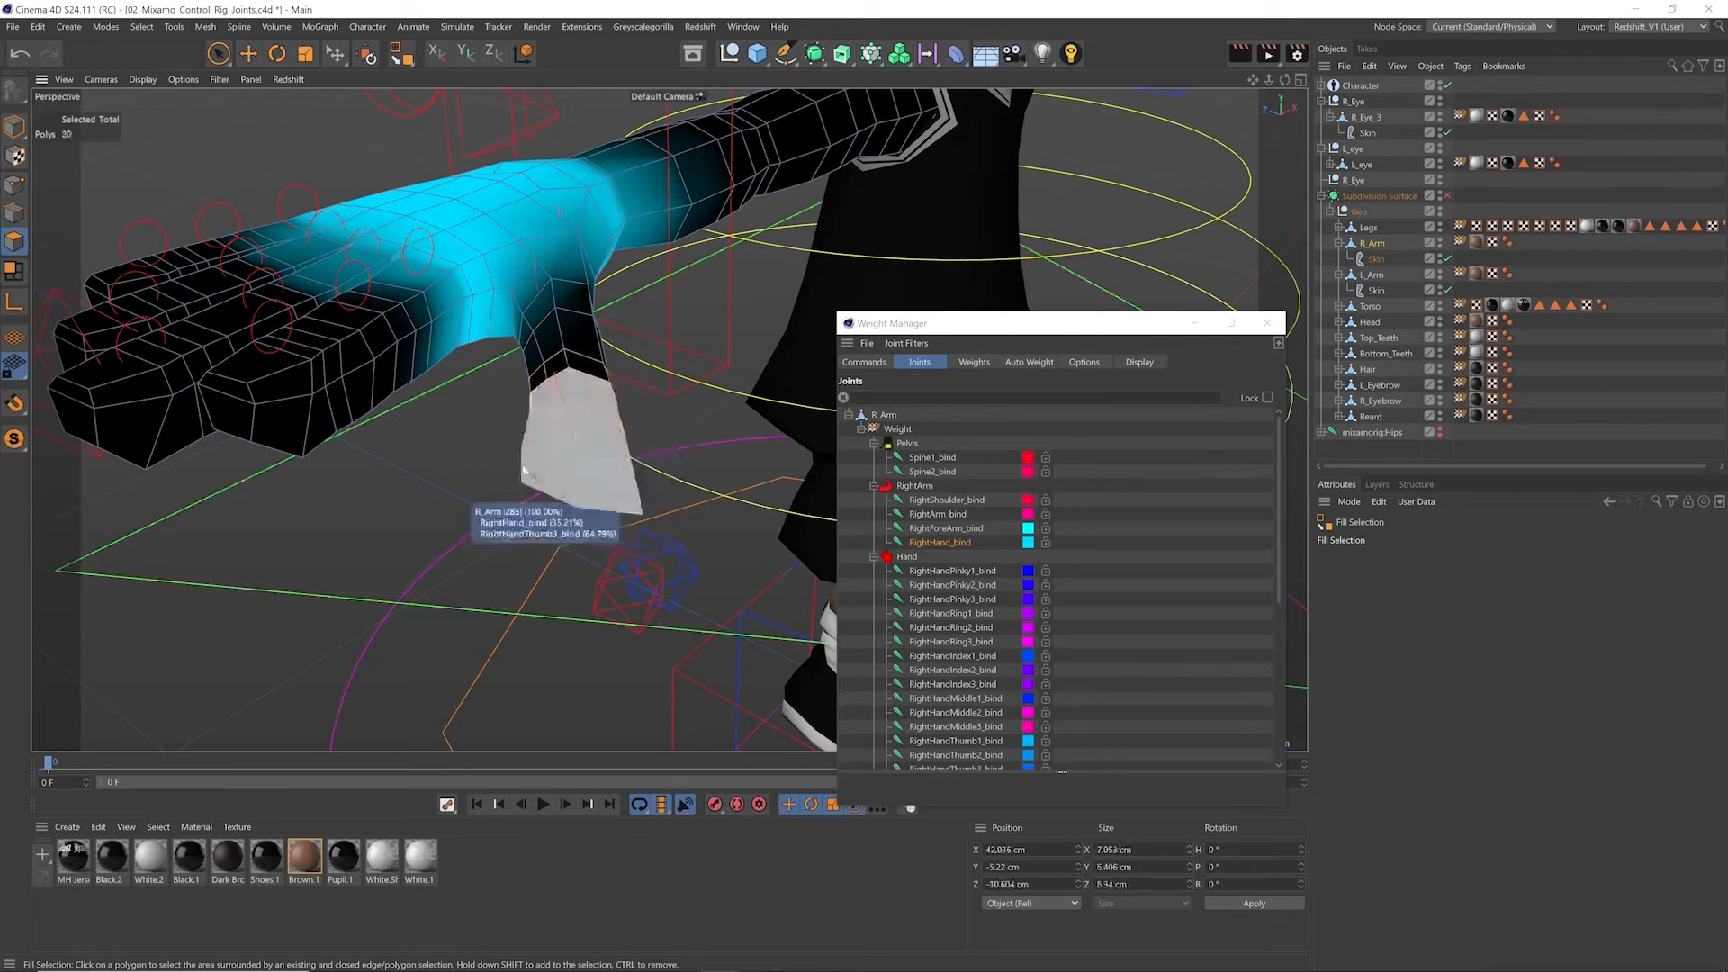
click(543, 476)
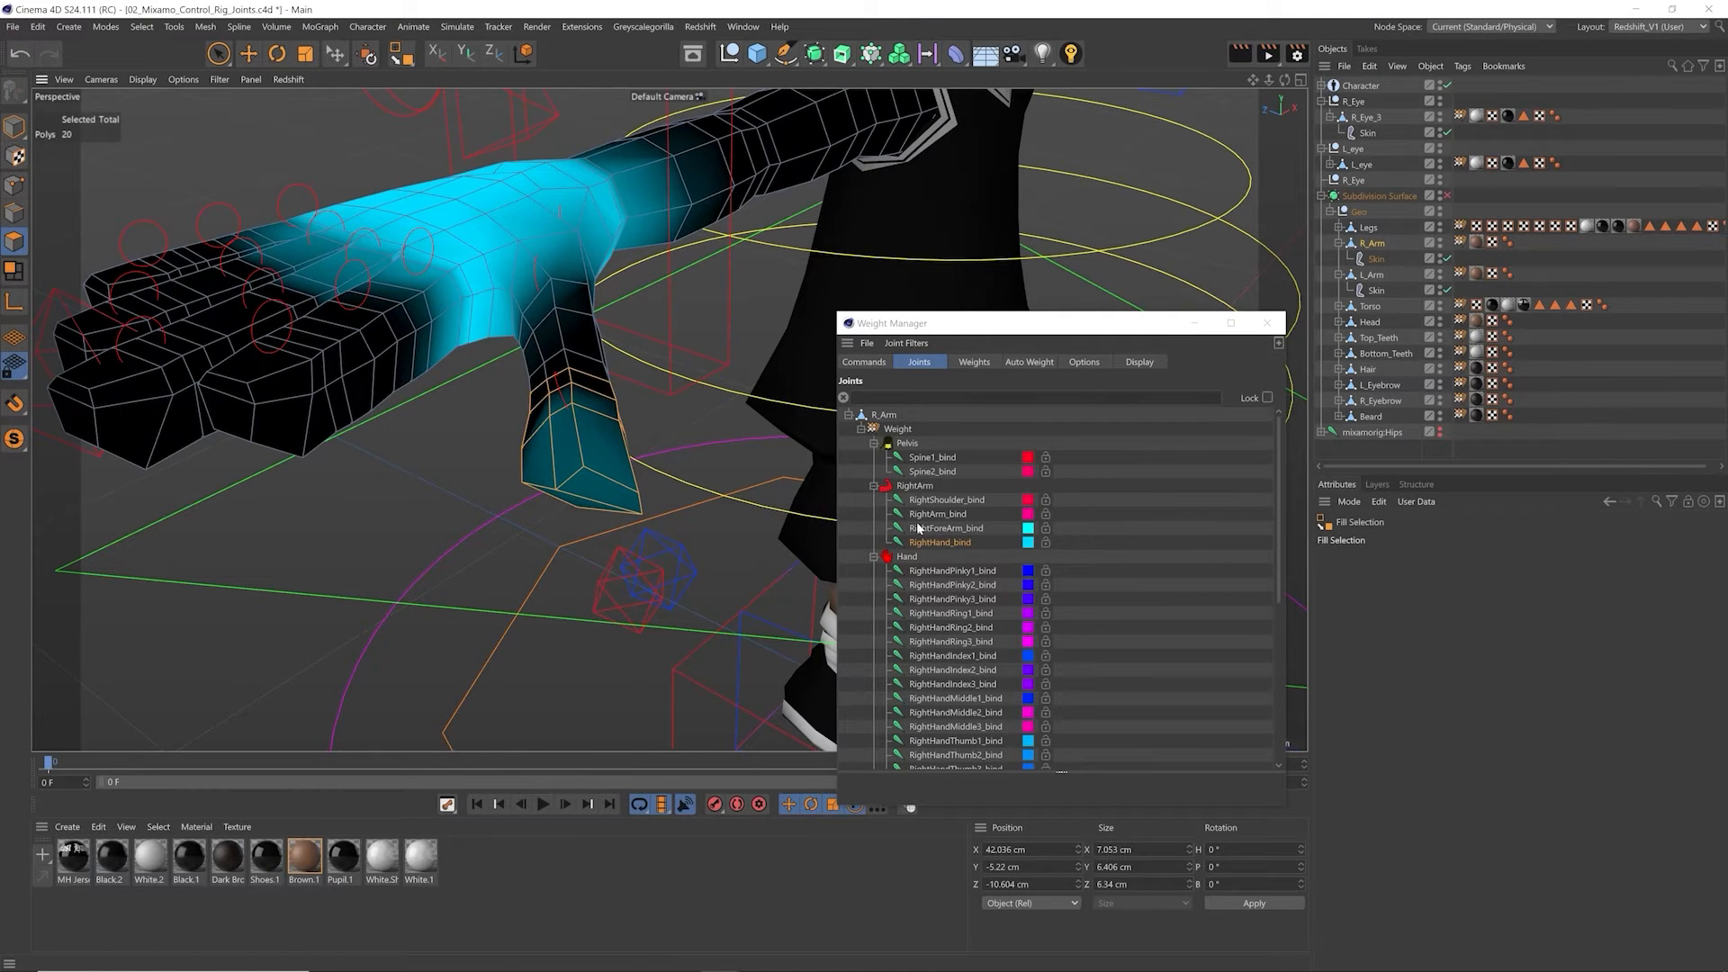
Step: Subtract RightHand_bind's weight from the selected thumb polygons at 100% strength and close the Weight Manager
click(865, 362)
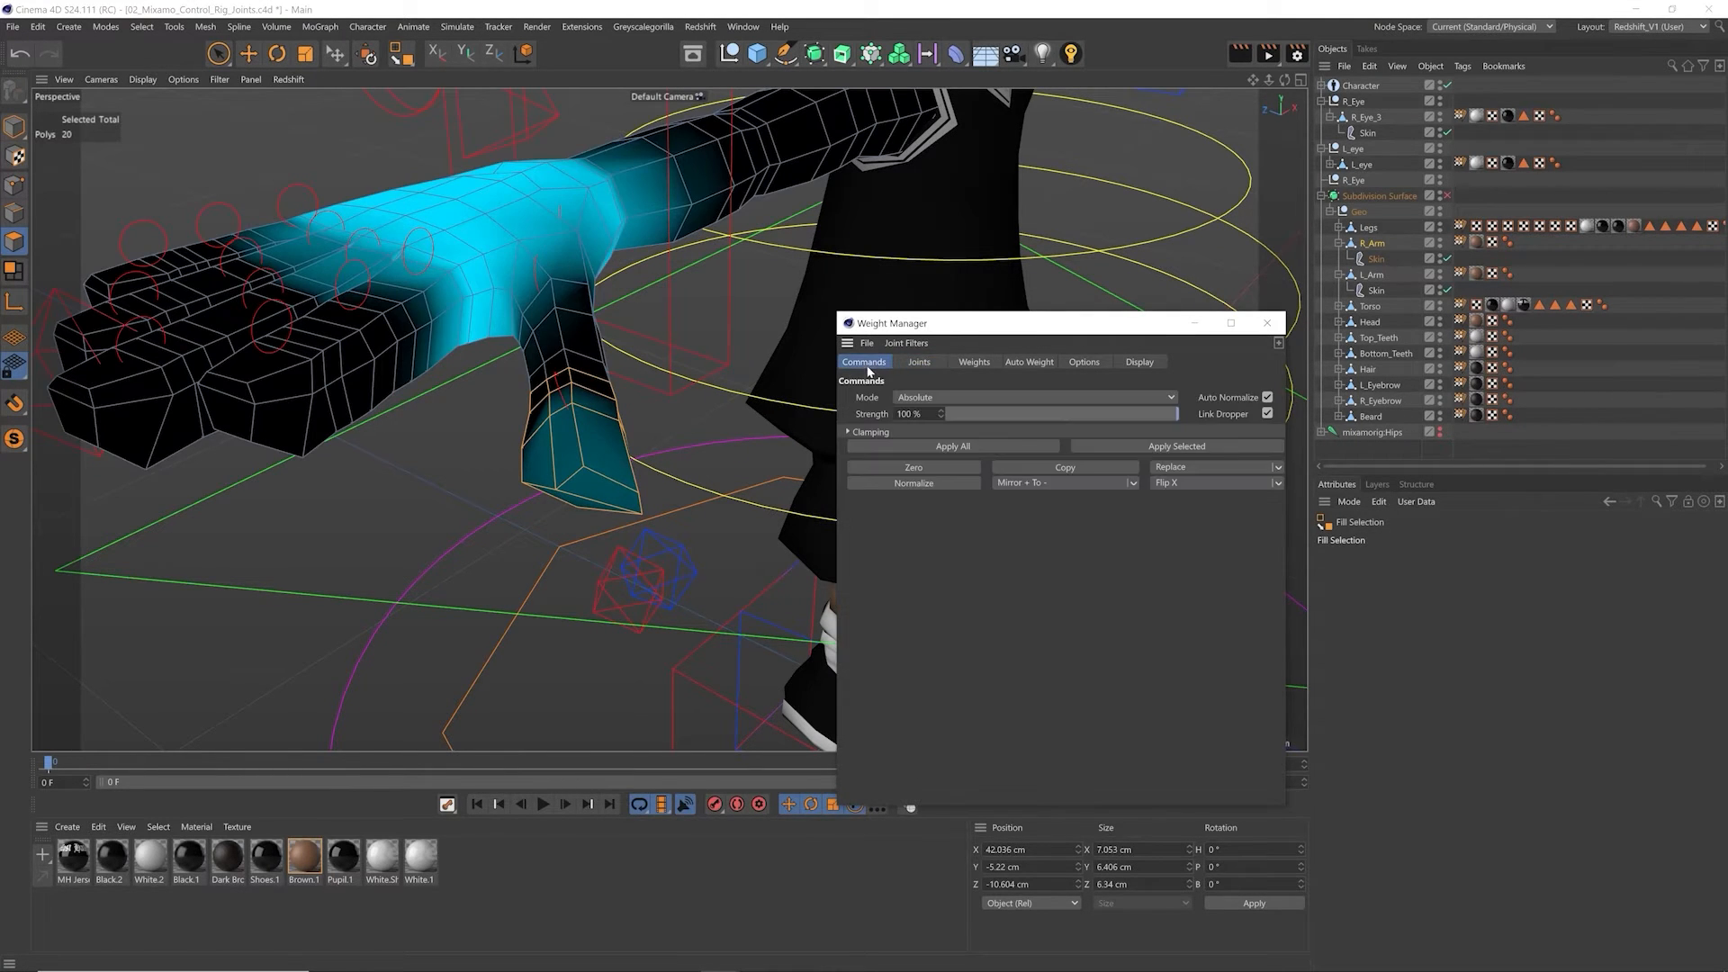
click(935, 398)
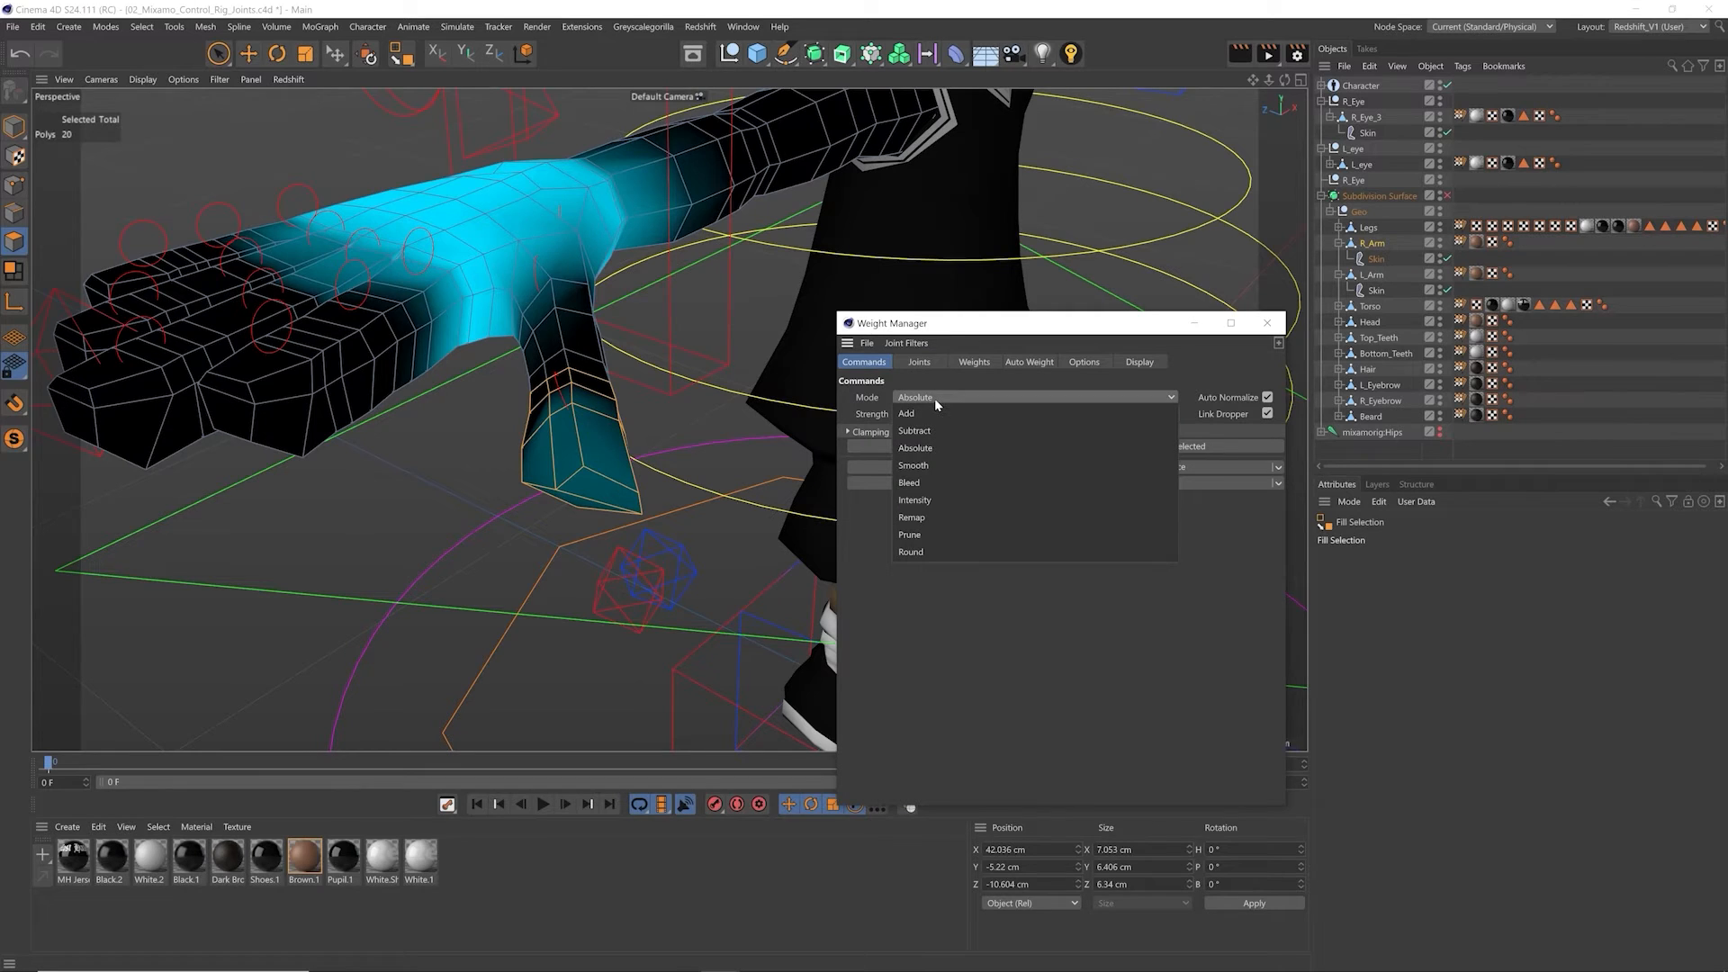
click(953, 445)
click(1168, 450)
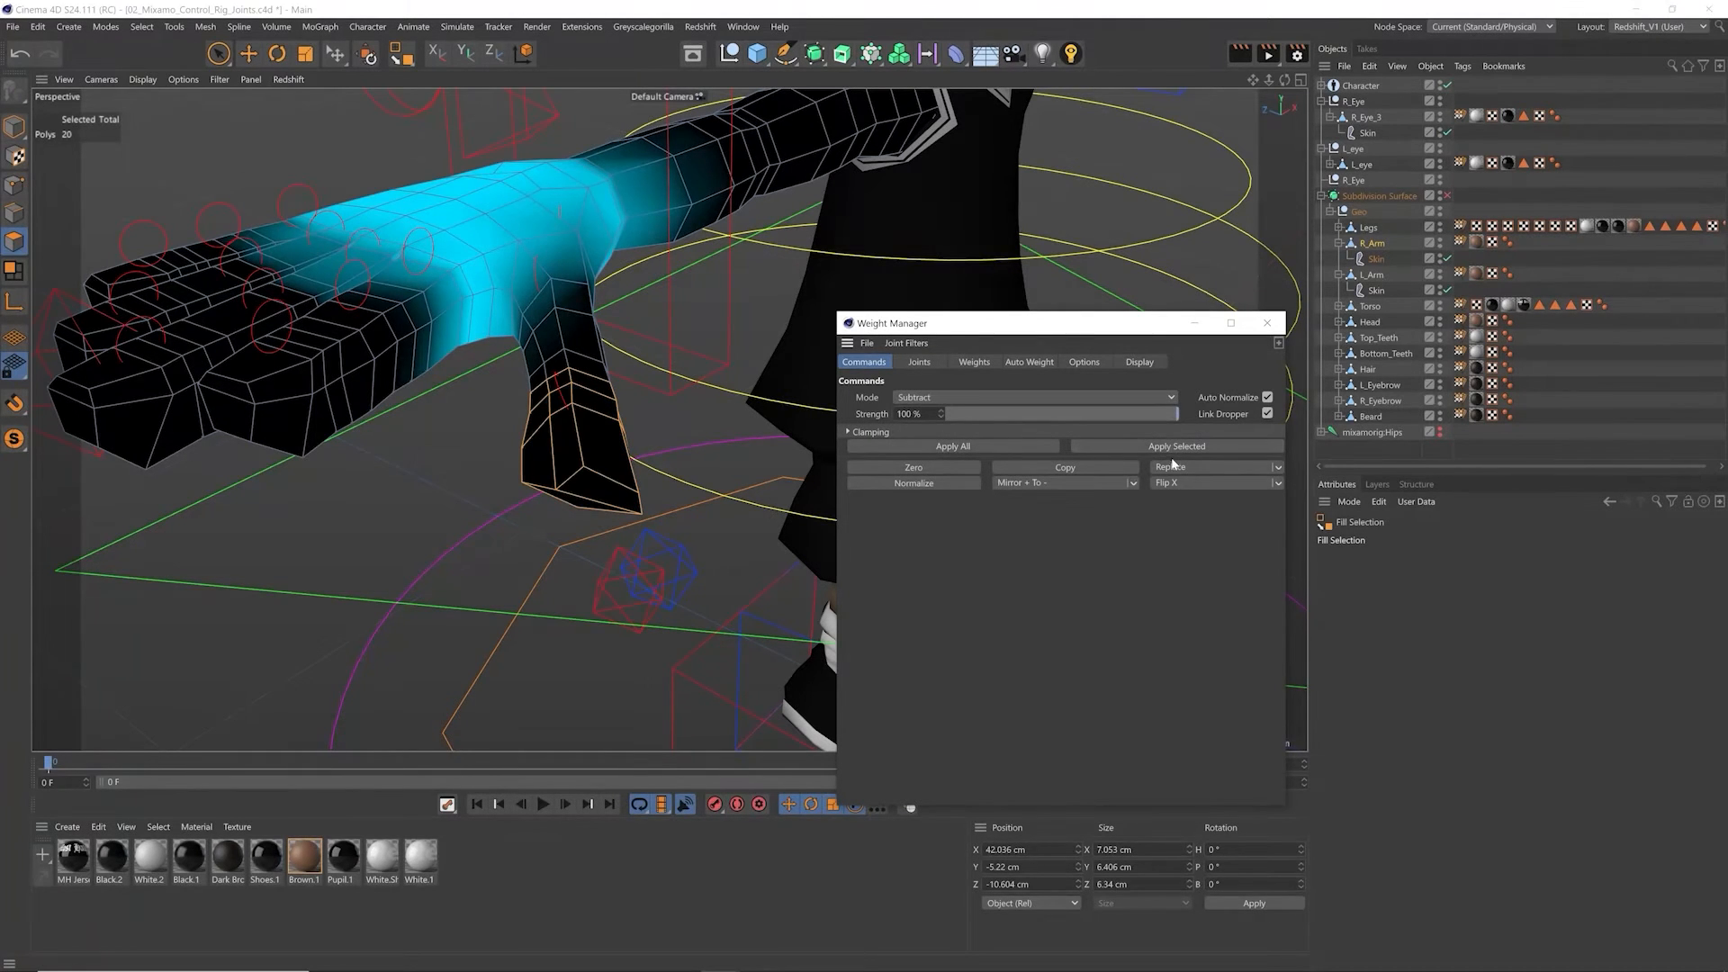
click(920, 362)
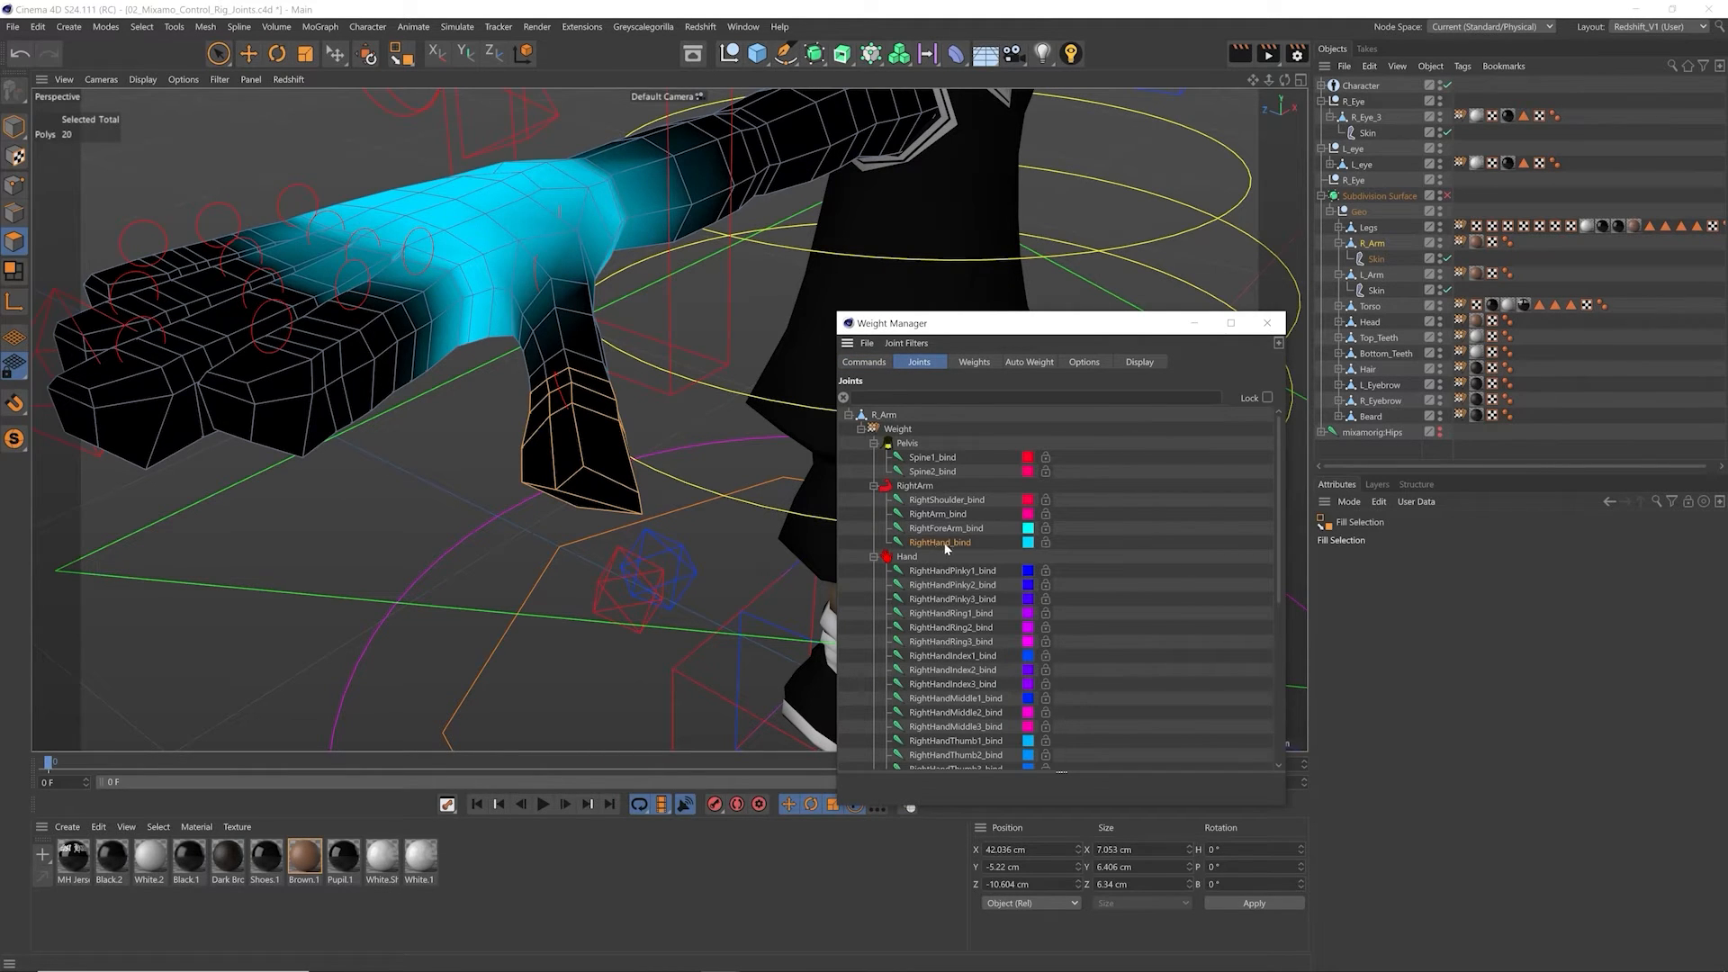
key(e)
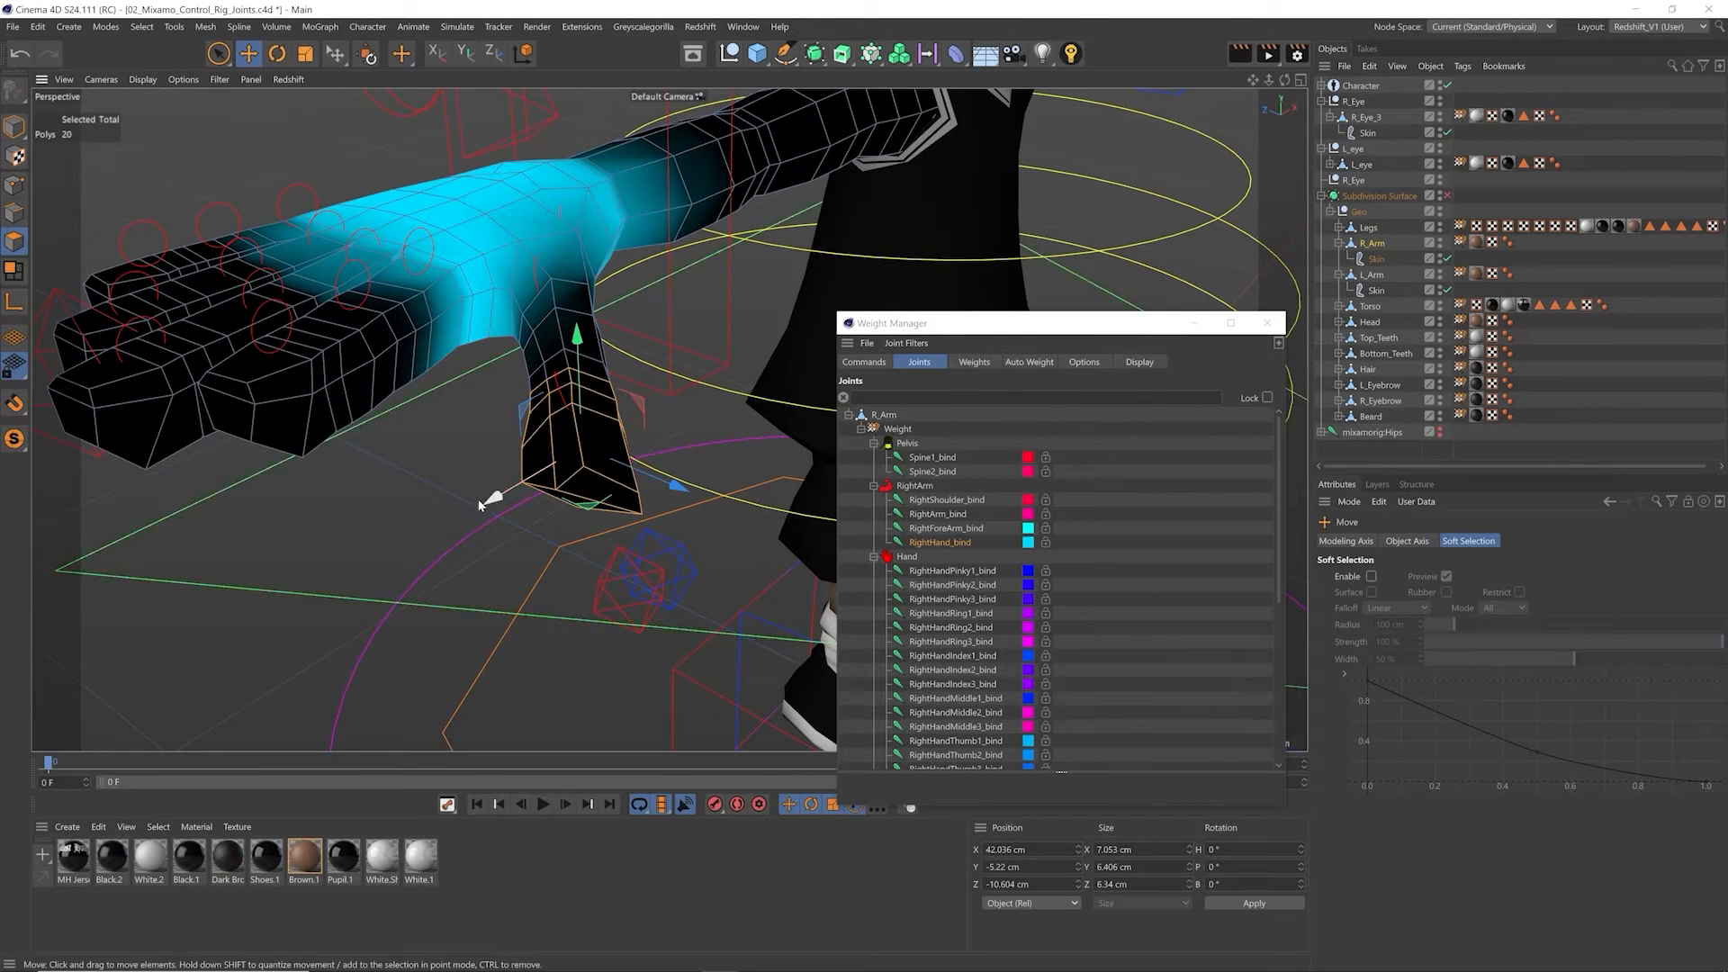
click(1267, 323)
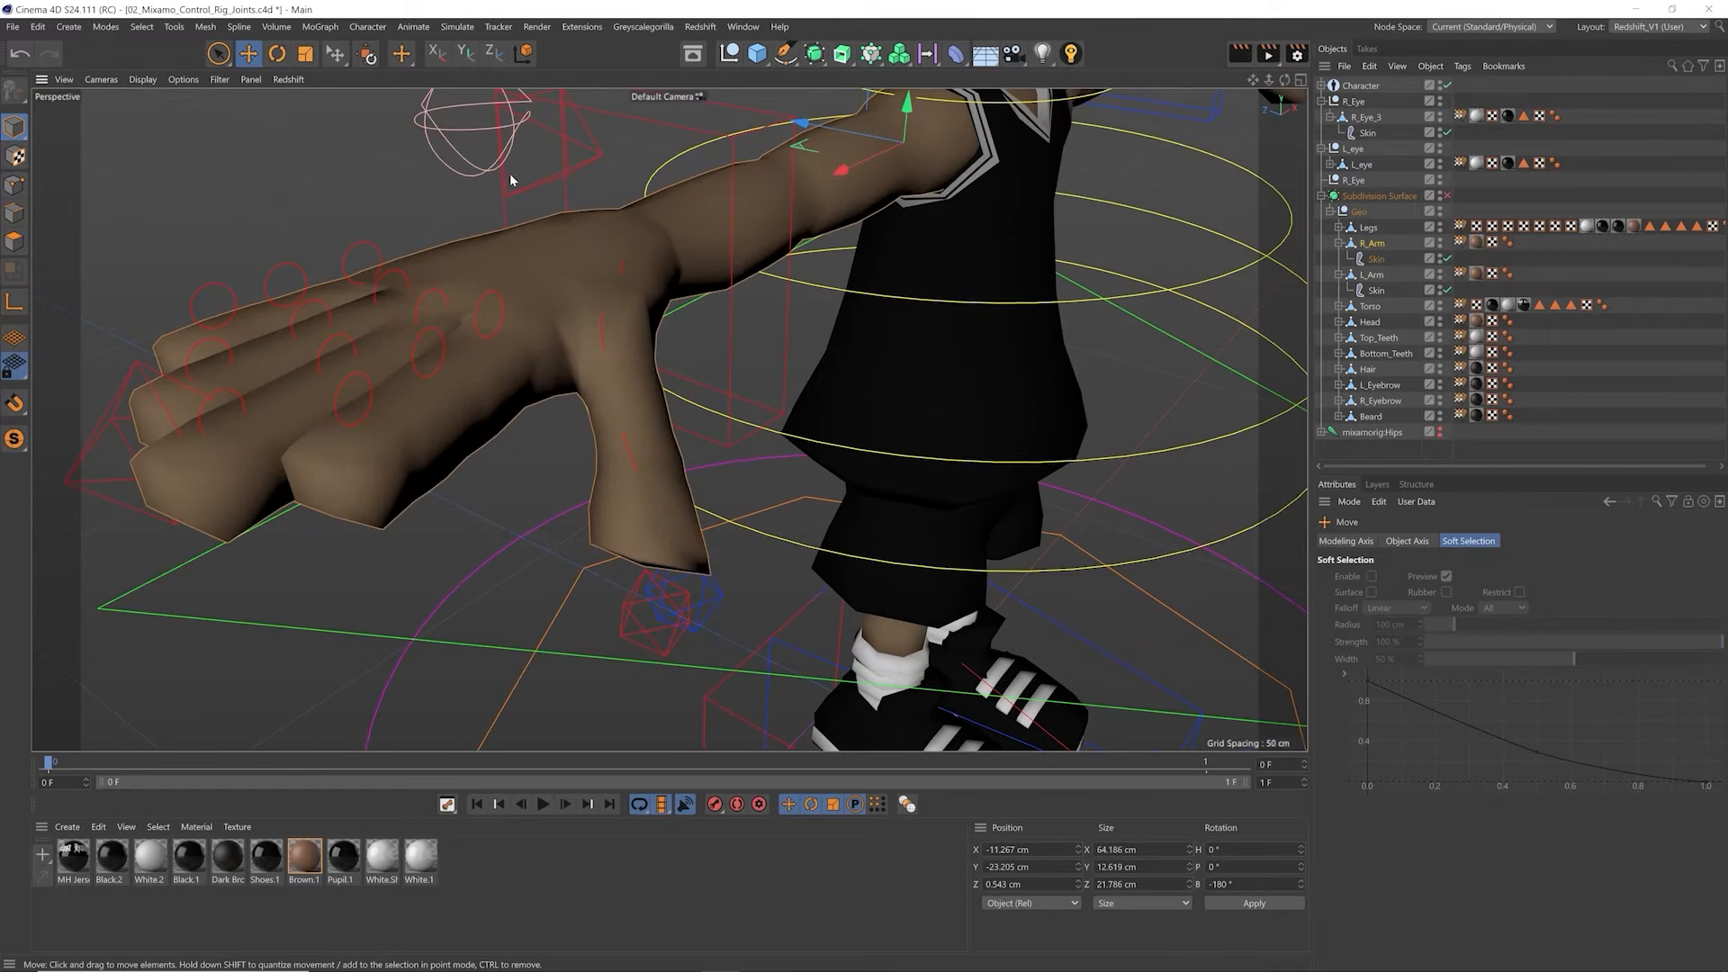
Step: Select the right hand's fingers control, test Thumb Curl at 23%, and undo the change
alt+drag(523, 193, 479, 235)
scroll(390, 216, down, 3)
click(414, 169)
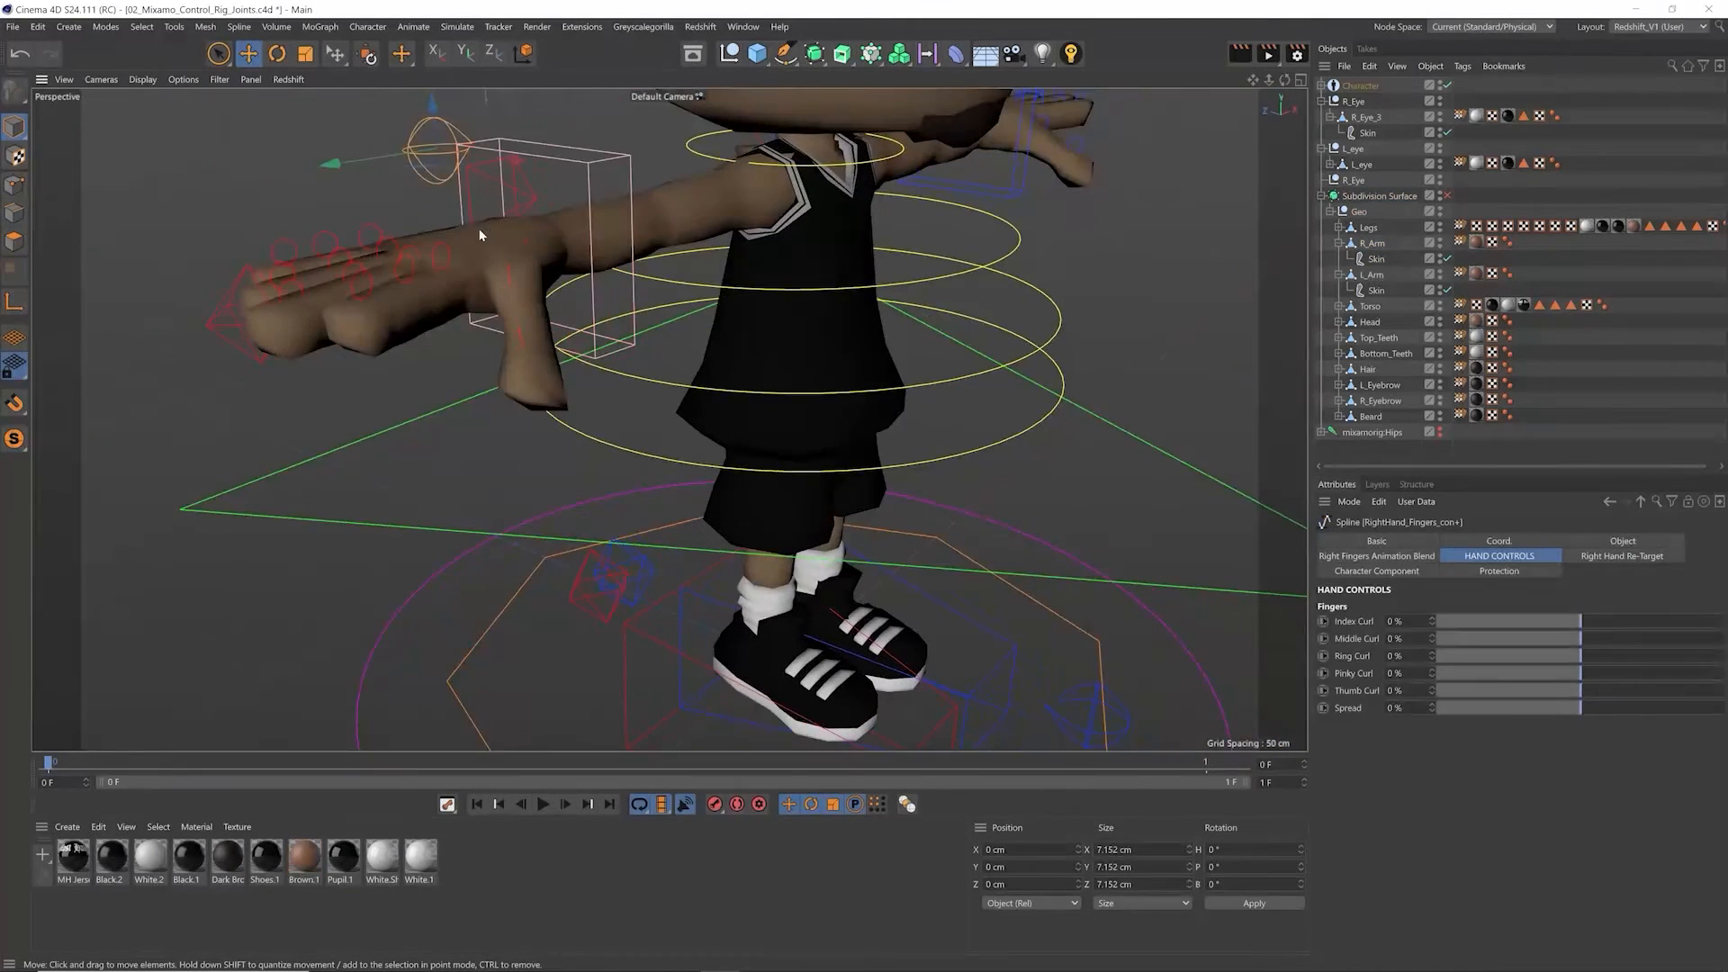
mouse_move(1604, 691)
mouse_down()
mouse_move(1665, 690)
mouse_move(1557, 688)
mouse_move(1638, 679)
mouse_move(1615, 674)
mouse_up()
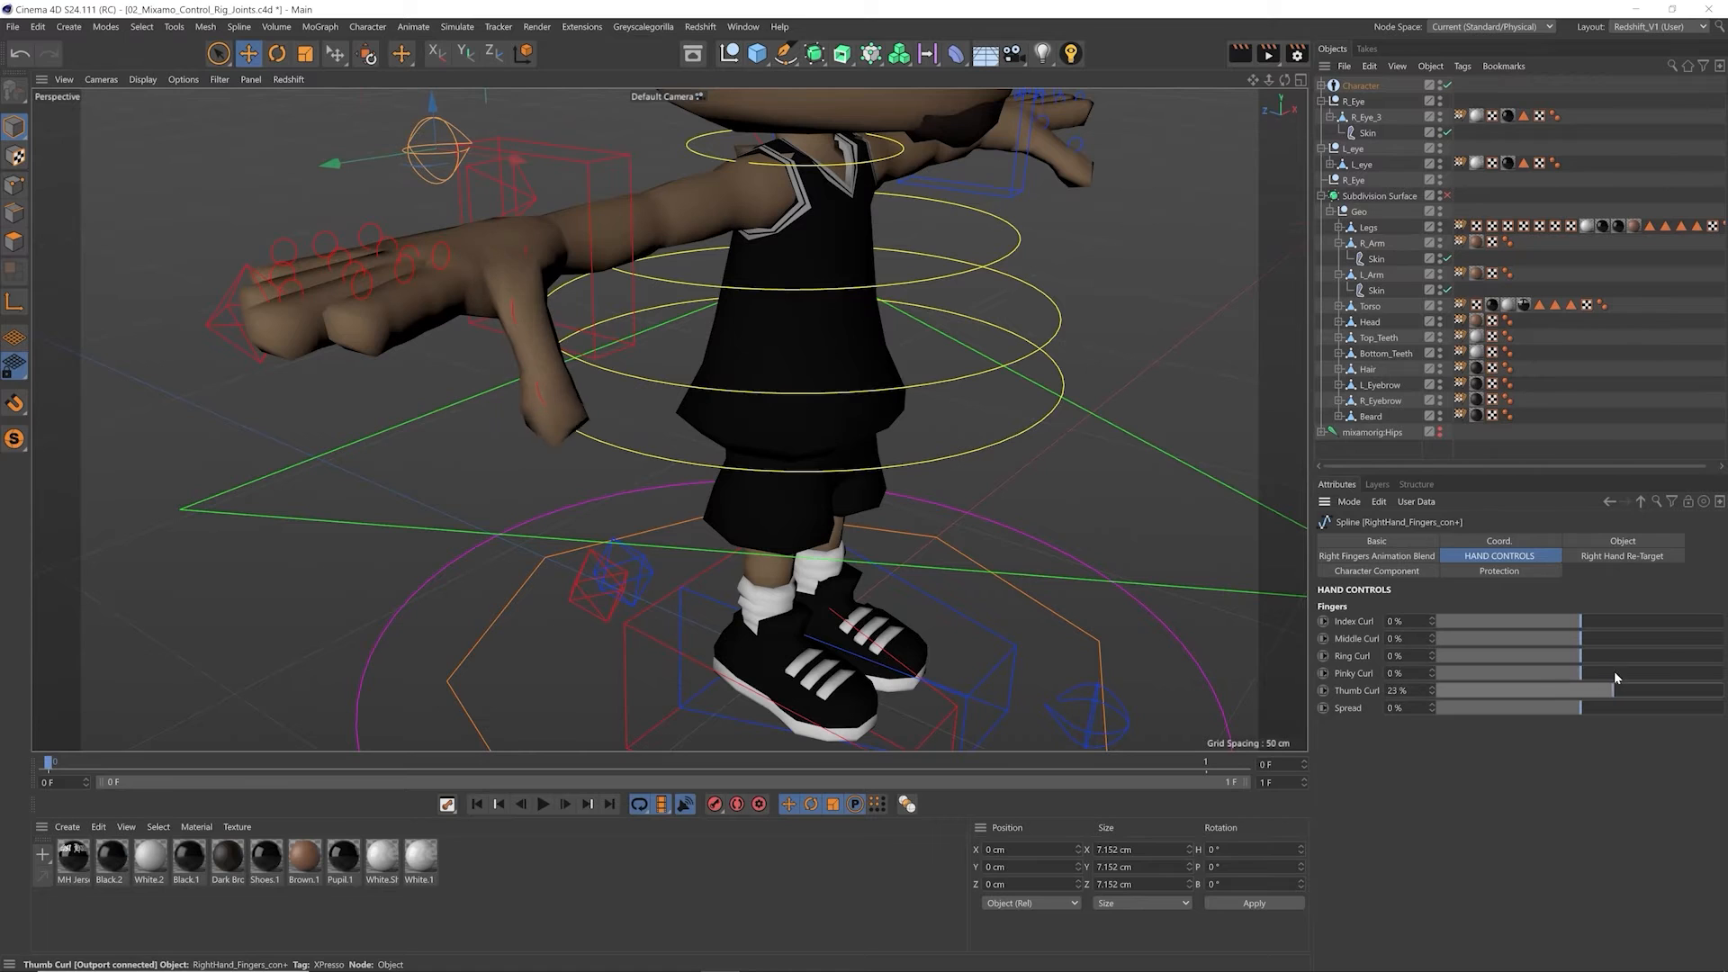
key(ctrl+z)
Step: Test the right hand's Ring Curl at 92% with the fingers in close view, and reset it to 0%
alt+drag(331, 309, 482, 335)
scroll(441, 341, up, 4)
scroll(457, 329, up, 2)
drag(1607, 654, 1712, 641)
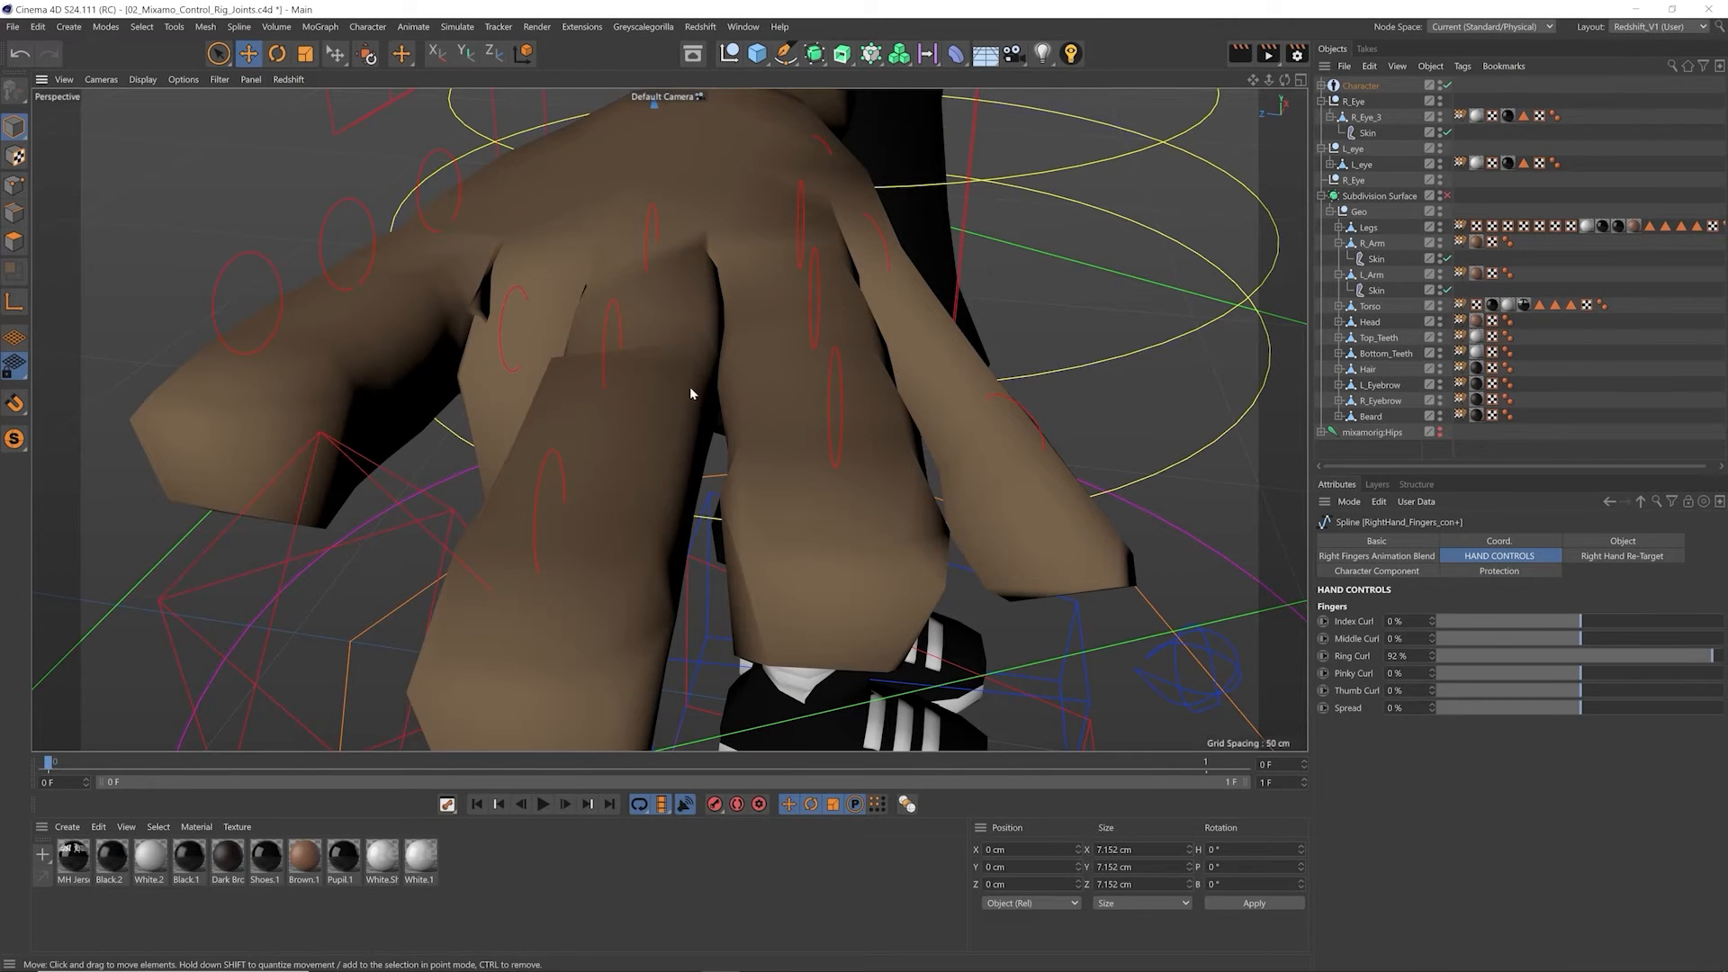
right_click(1433, 657)
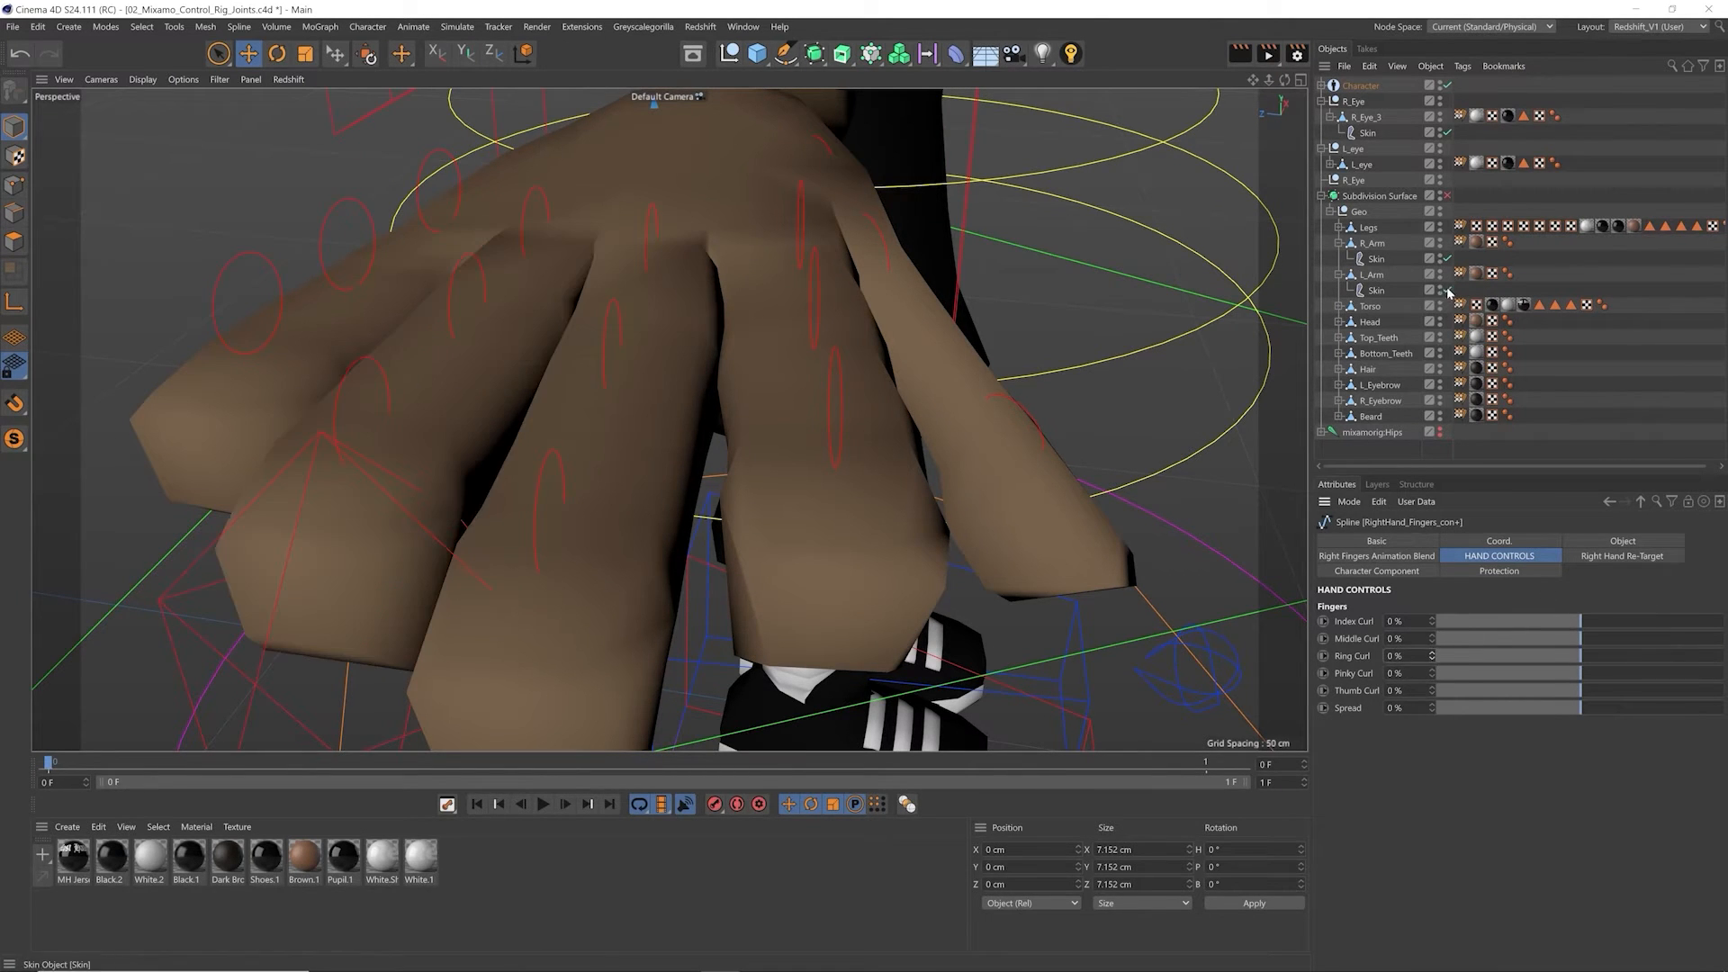
Step: Open R_Arm's weights in the Weight Manager, compare the Hand group's first finger joints, and isolate RightHandRing1_bind
double_click(1460, 243)
scroll(549, 378, up, 5)
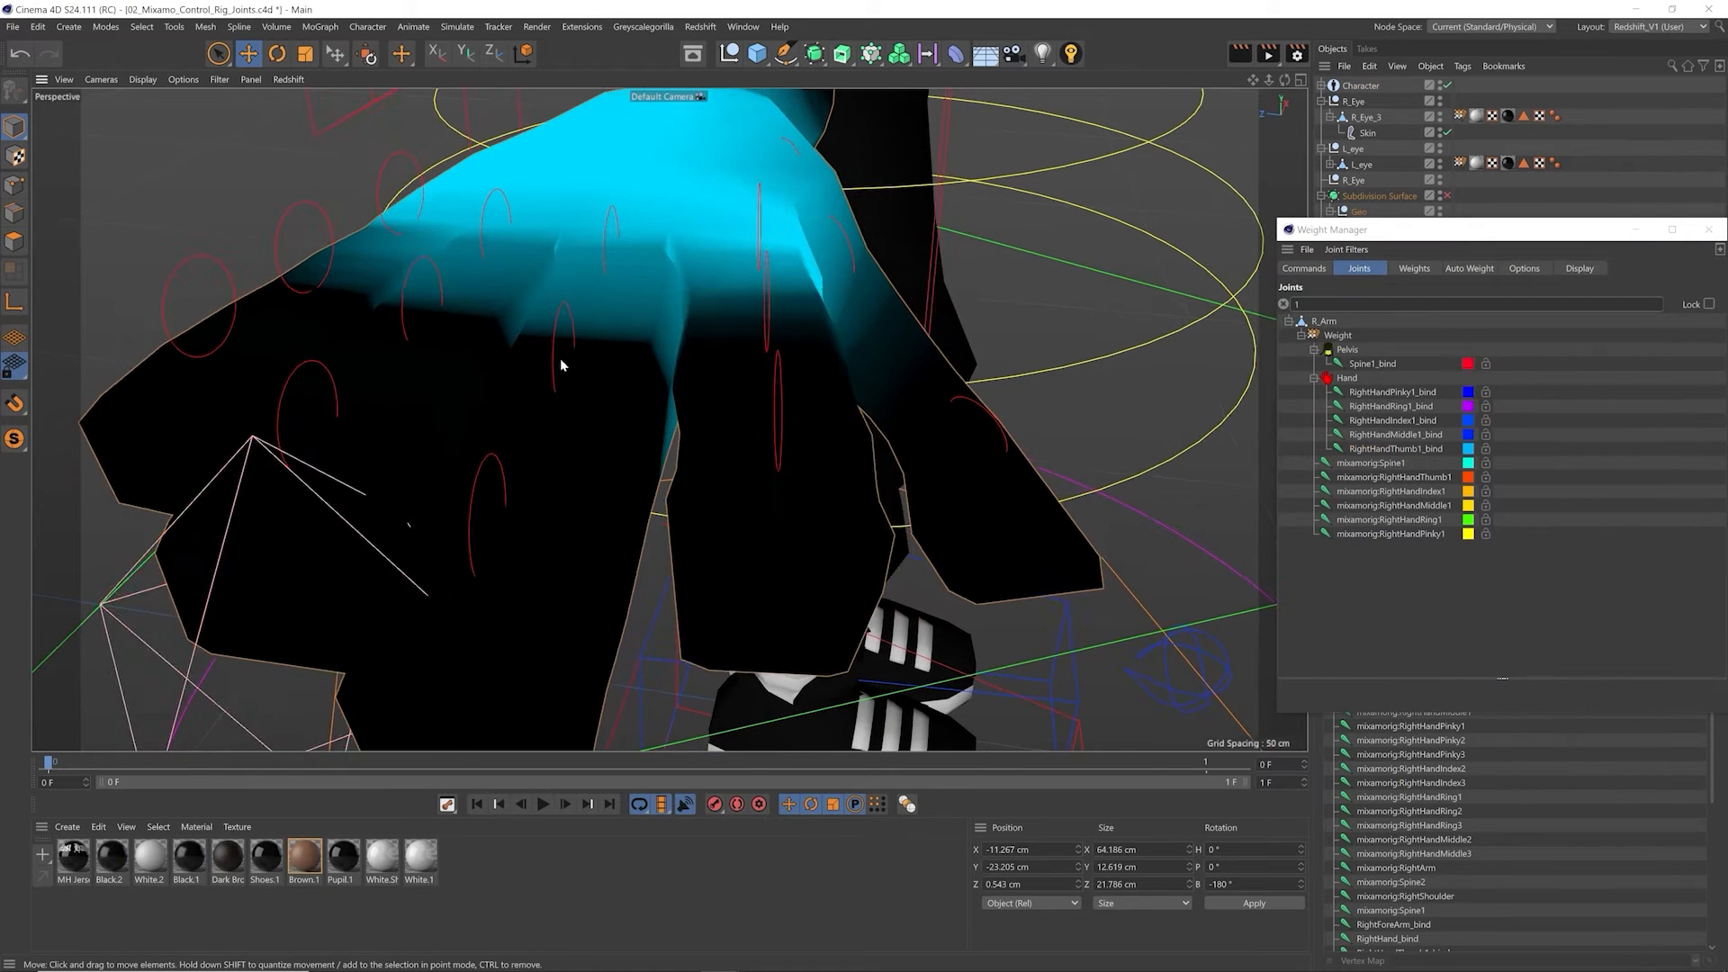
click(1345, 382)
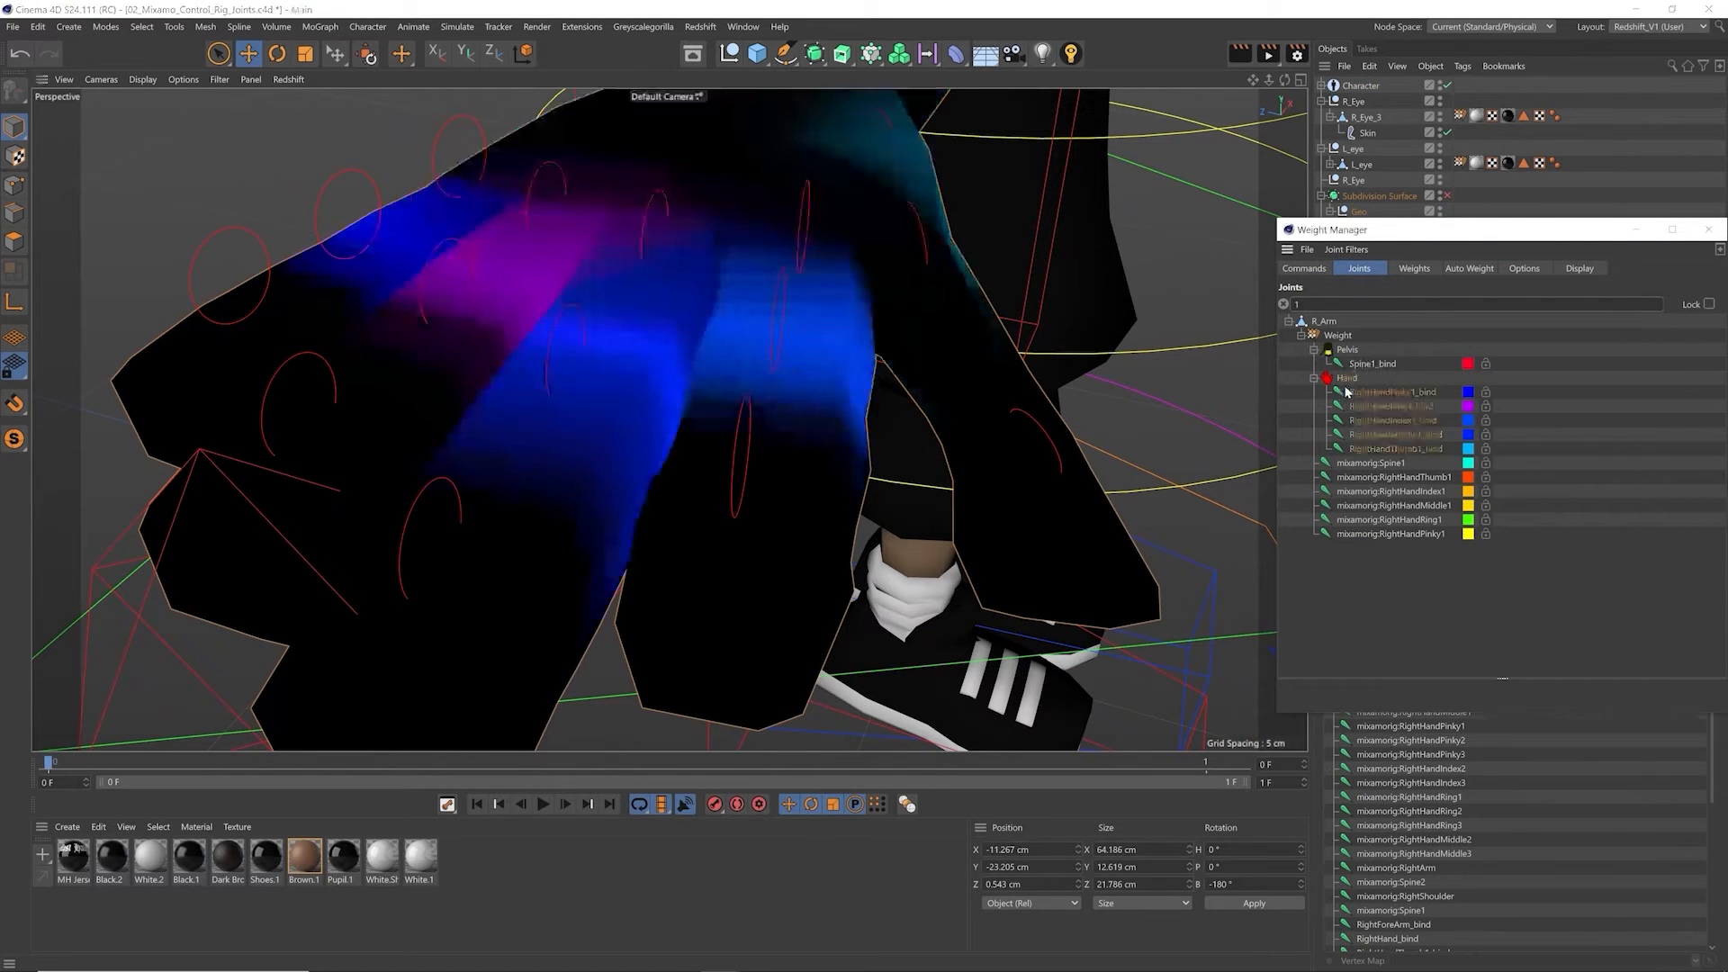
click(1369, 449)
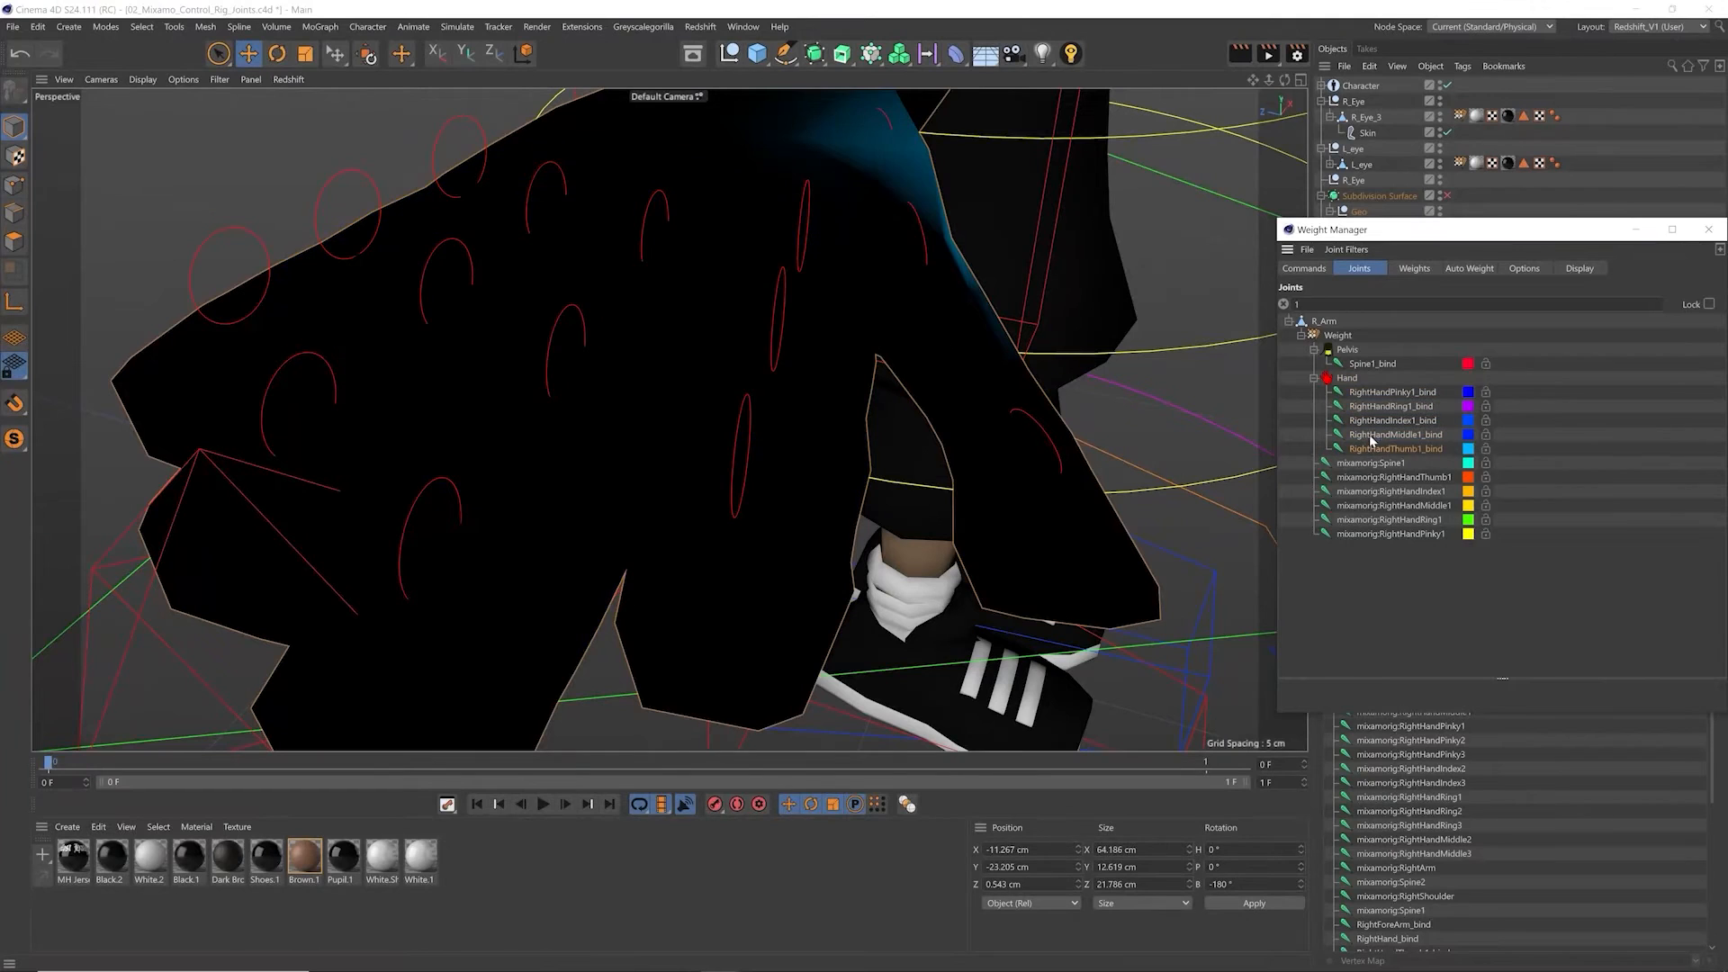
click(1370, 437)
click(1370, 424)
click(1374, 409)
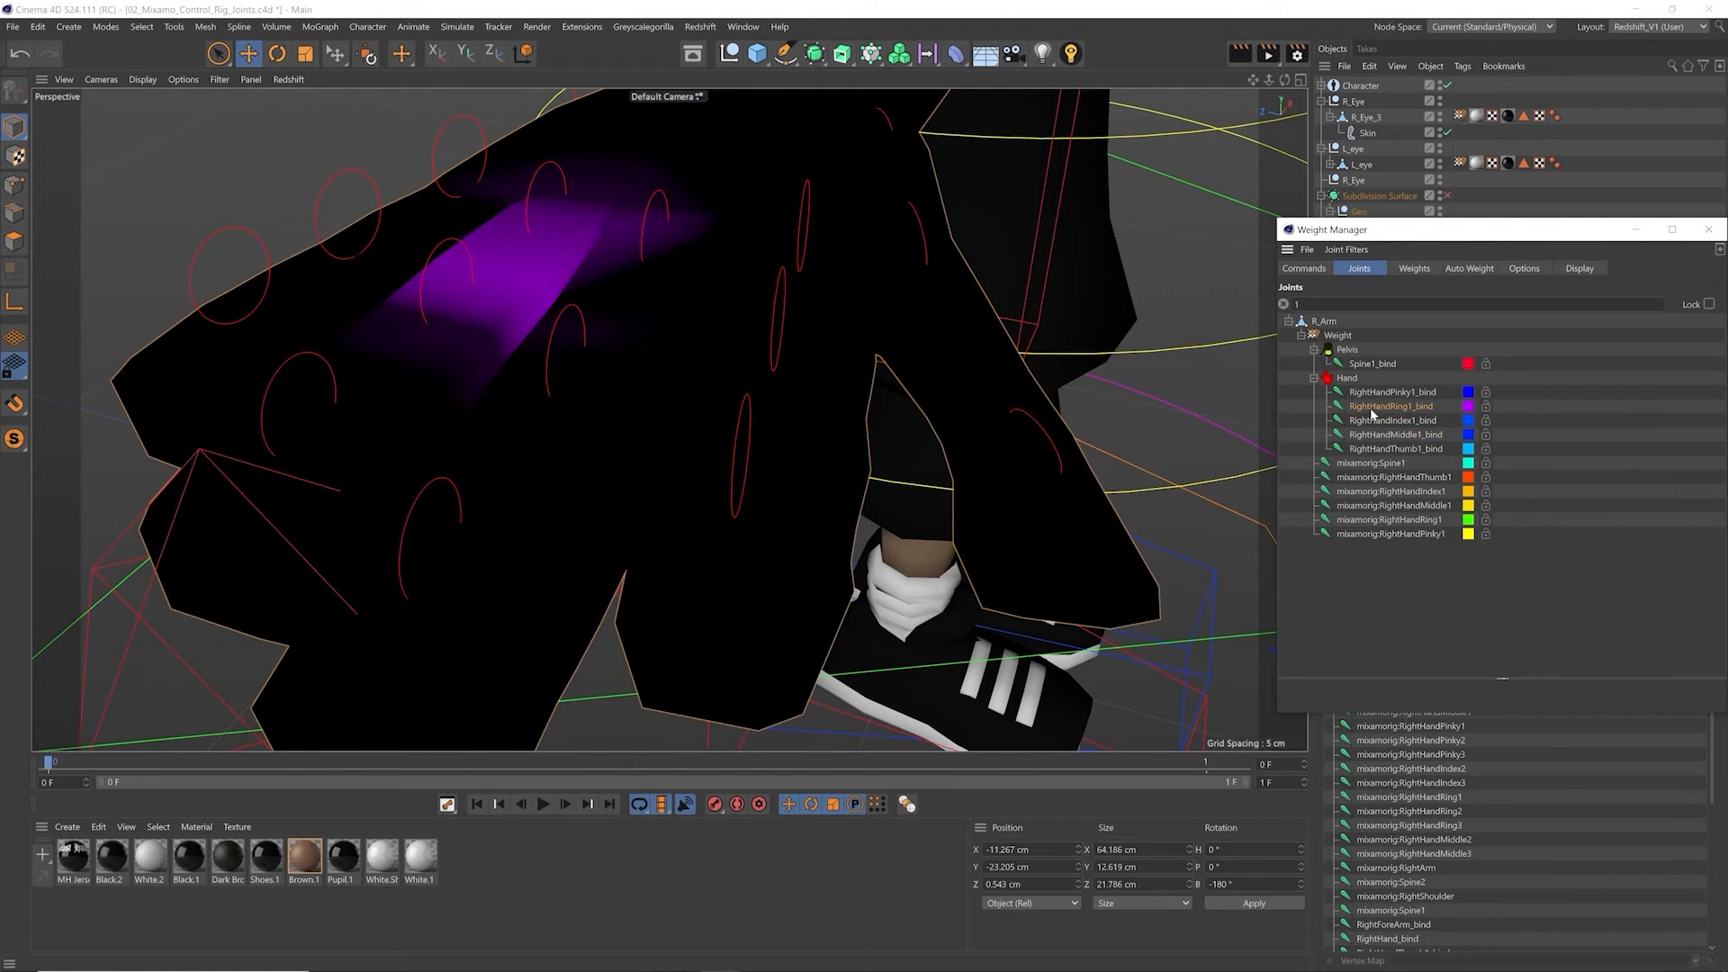
mouse_move(544, 335)
alt+drag(579, 329, 607, 331)
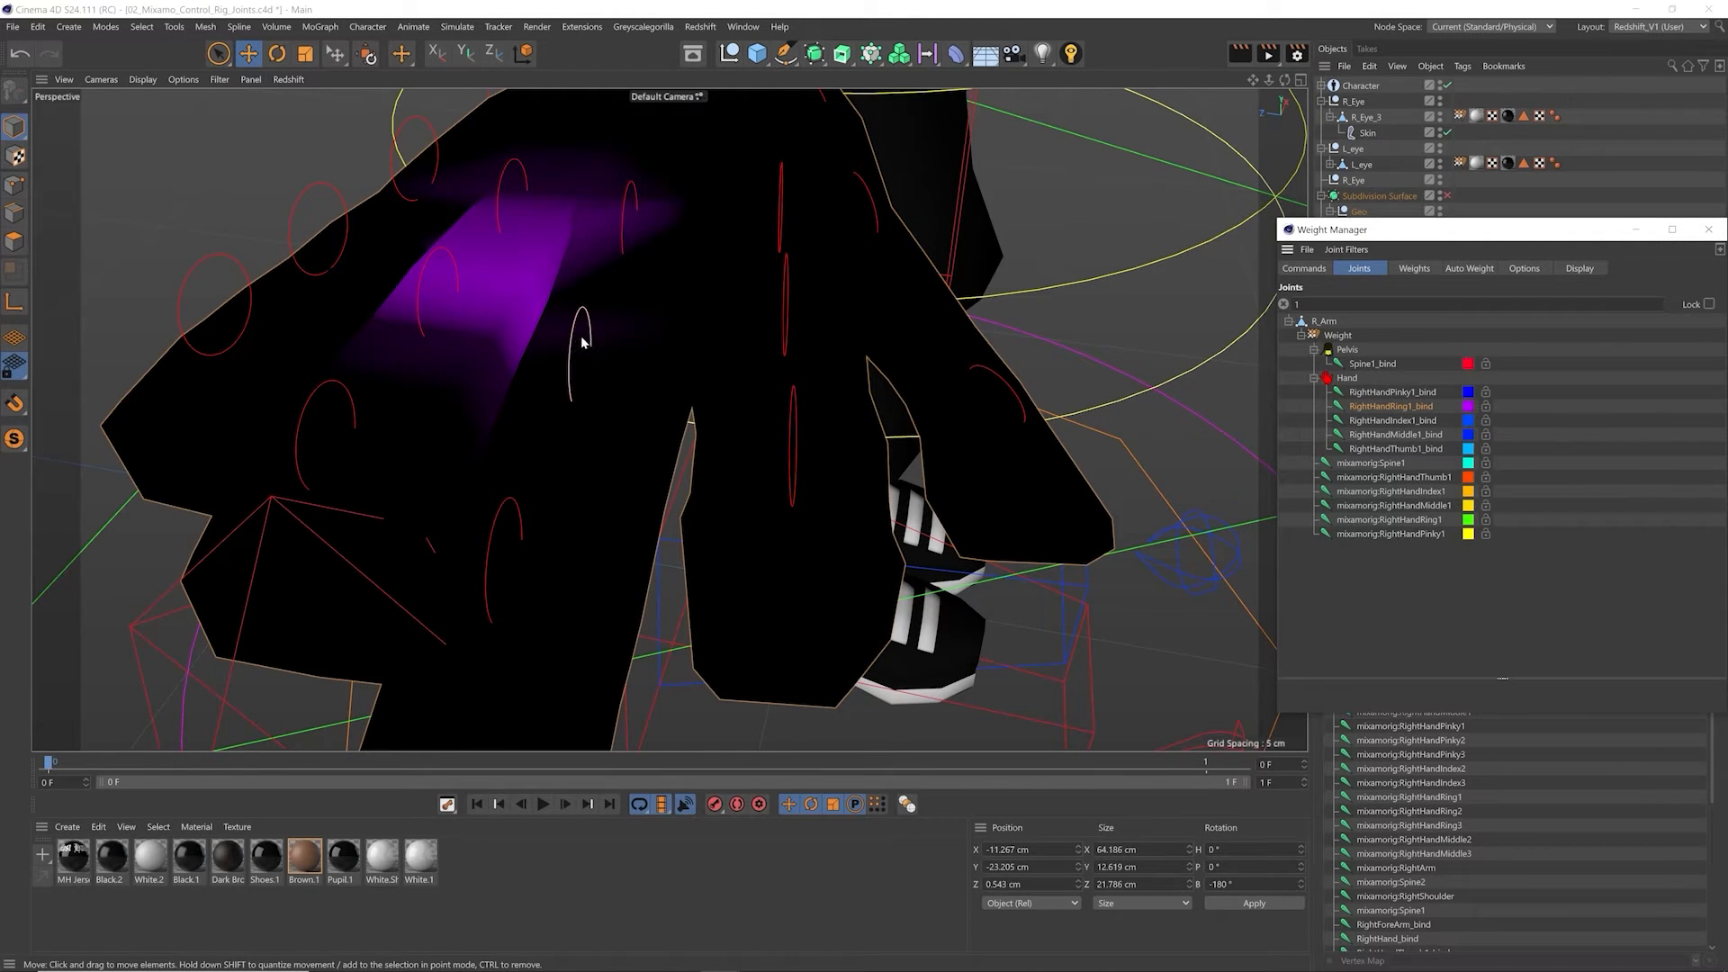
Step: Bring up the Weight Manager commands and select R_Arm's outer middle finger polygons with a loop selection and a fill selection
click(1307, 269)
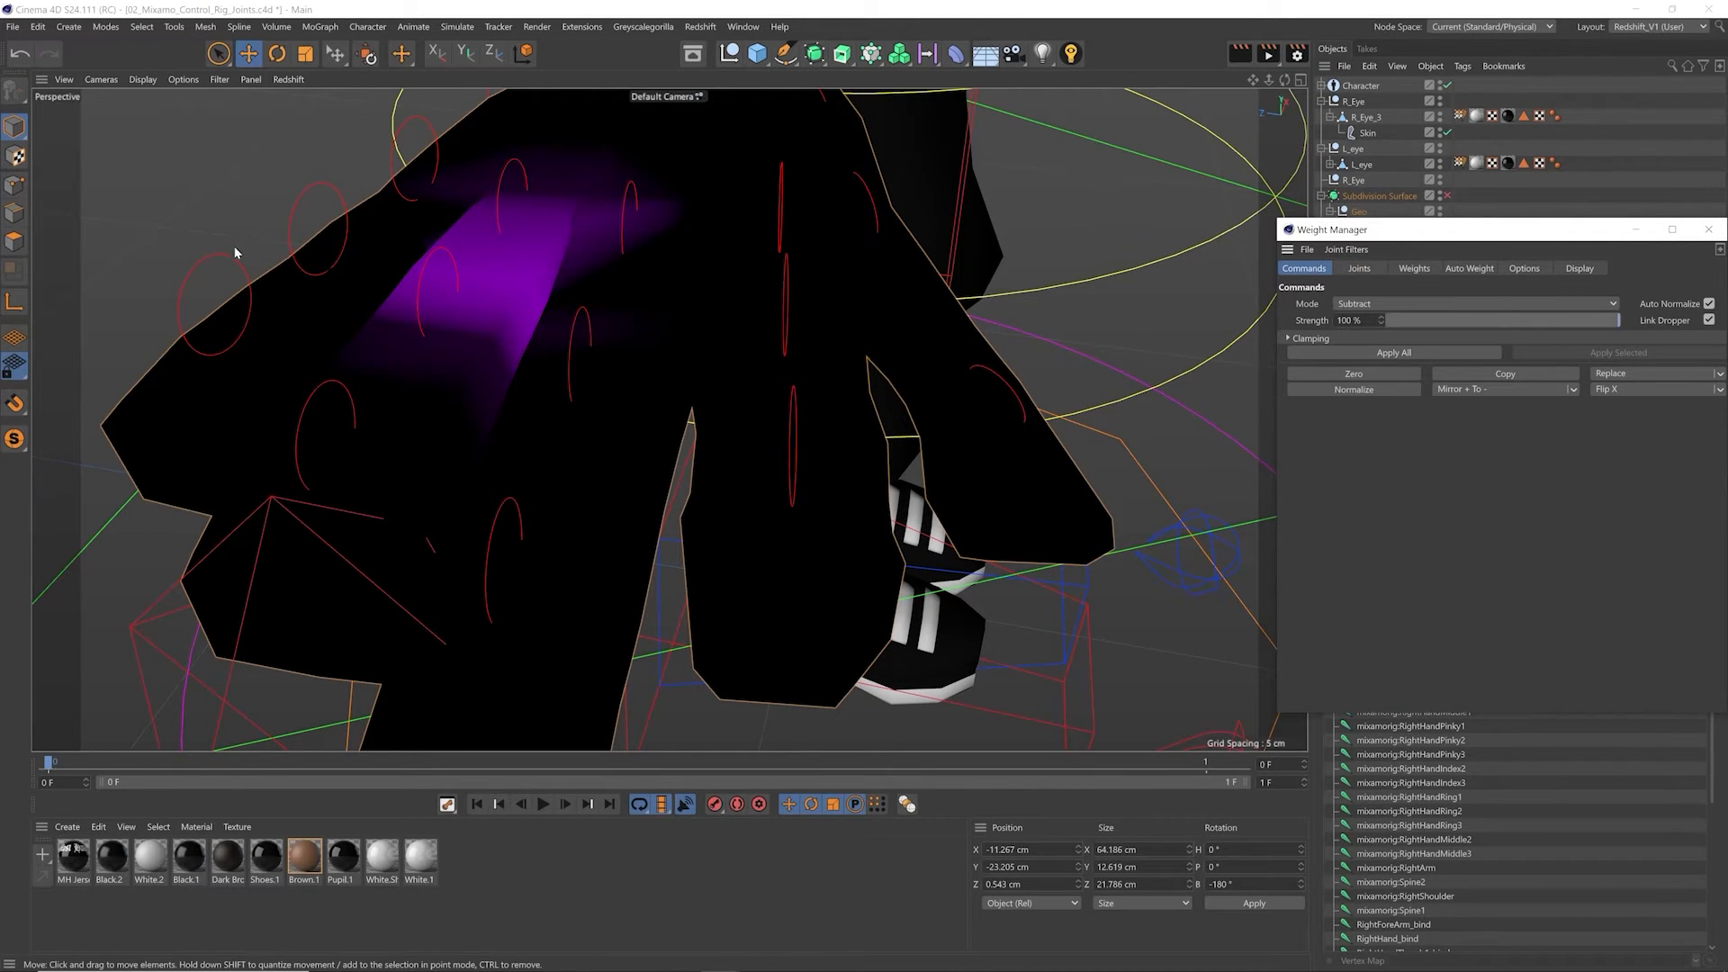
click(14, 241)
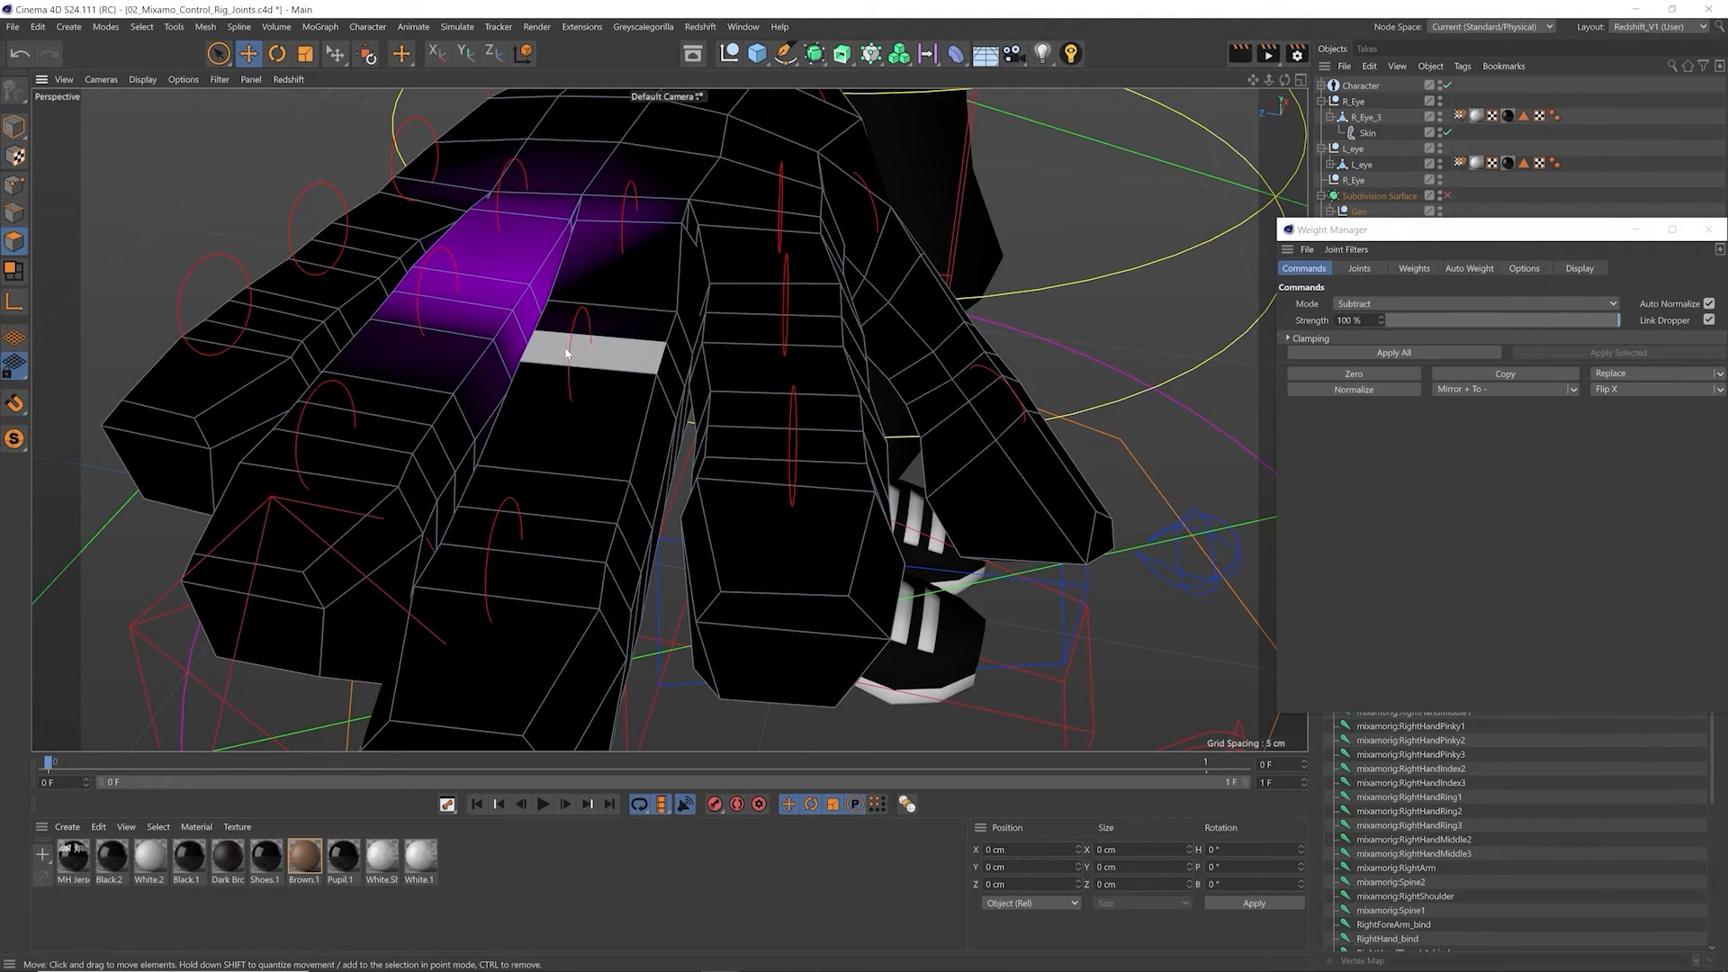
key(u)
key(l)
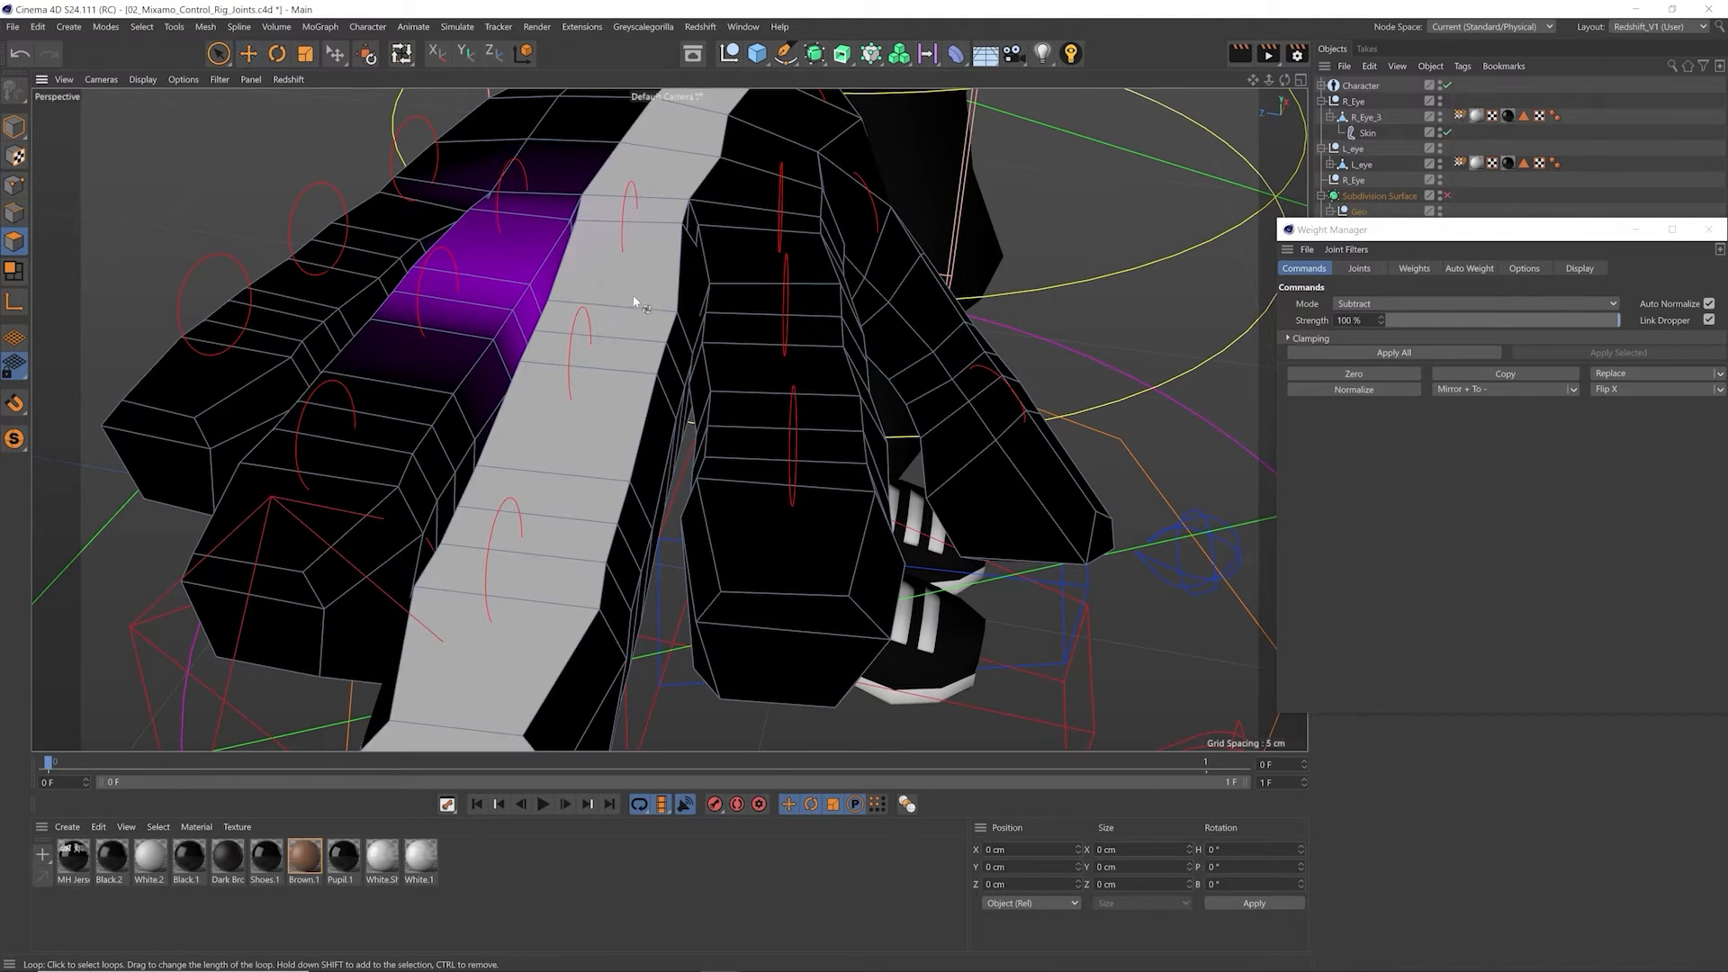
click(603, 364)
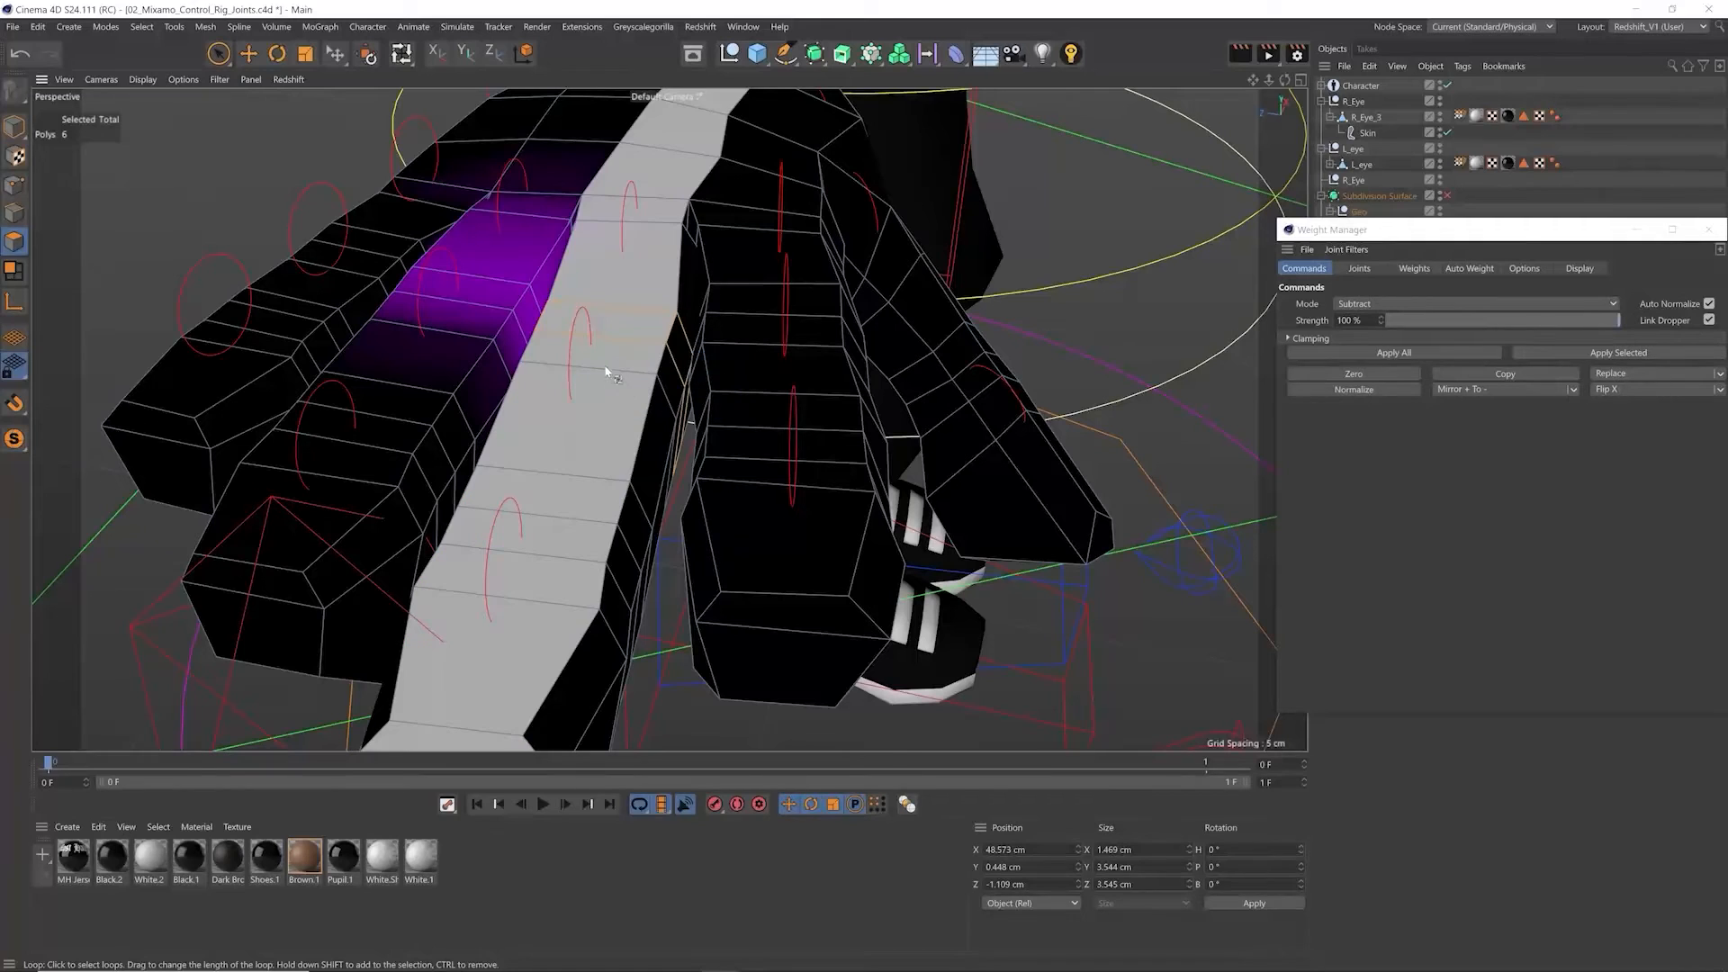
key(u)
key(f)
click(573, 365)
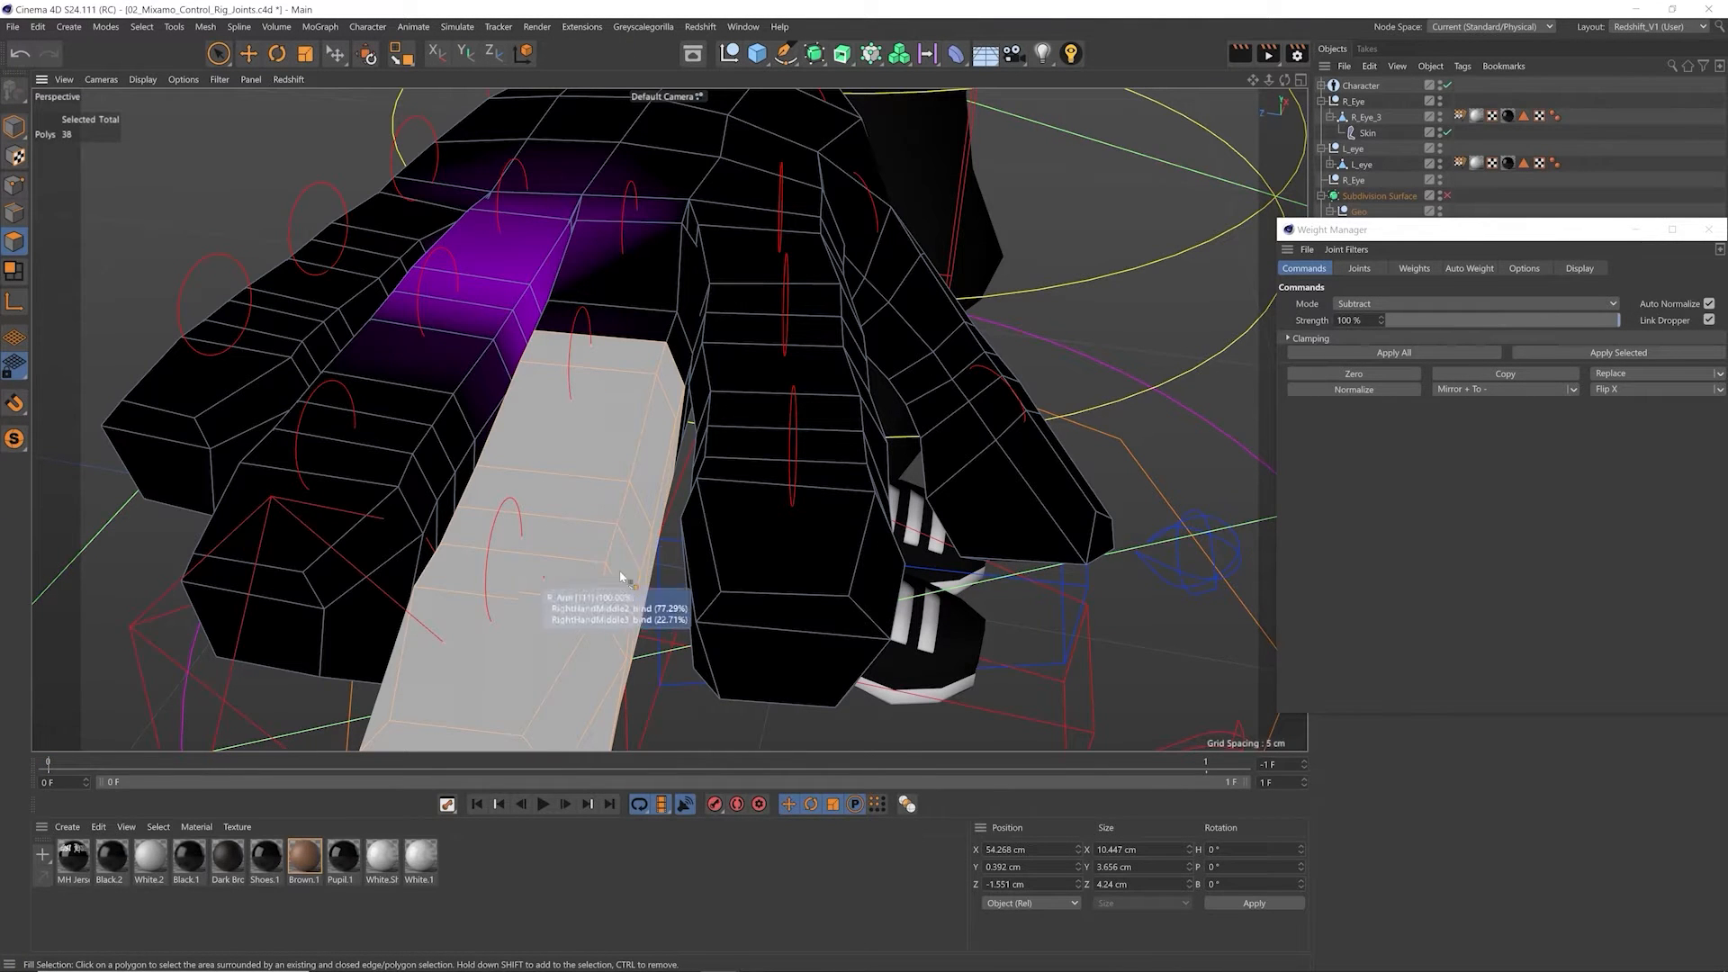
Step: Return to the Move tool, show R_Arm's joint list, and close the Weight Manager with the arm deselected
key(e)
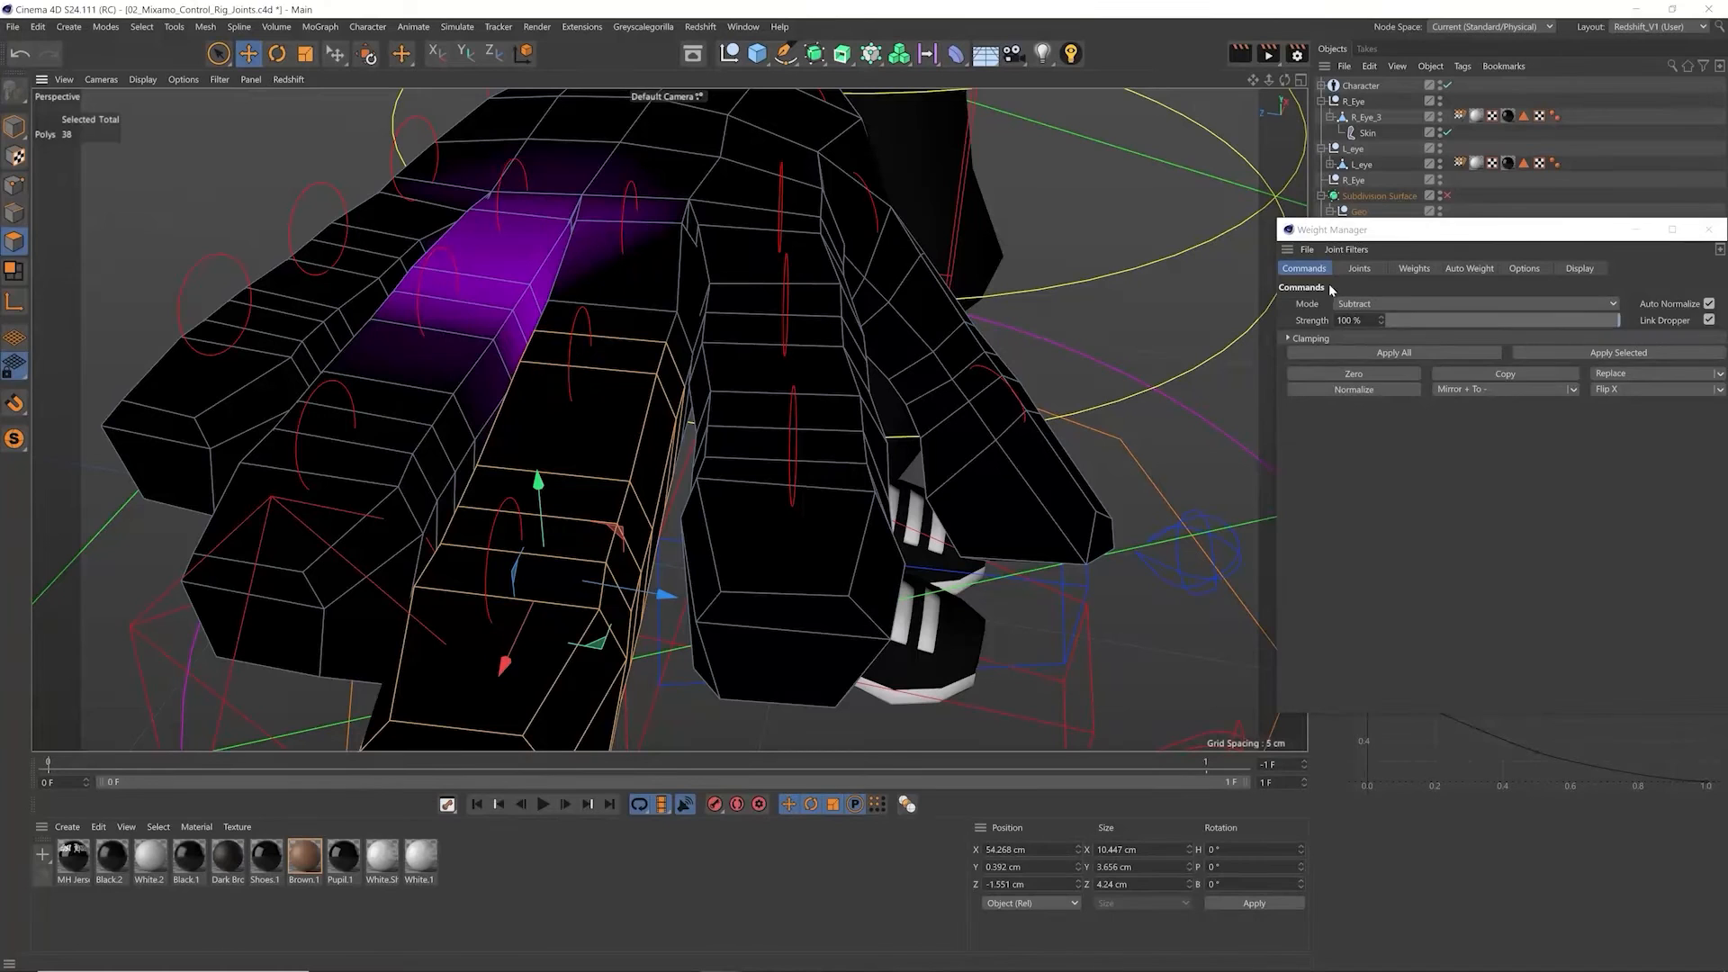
click(1359, 268)
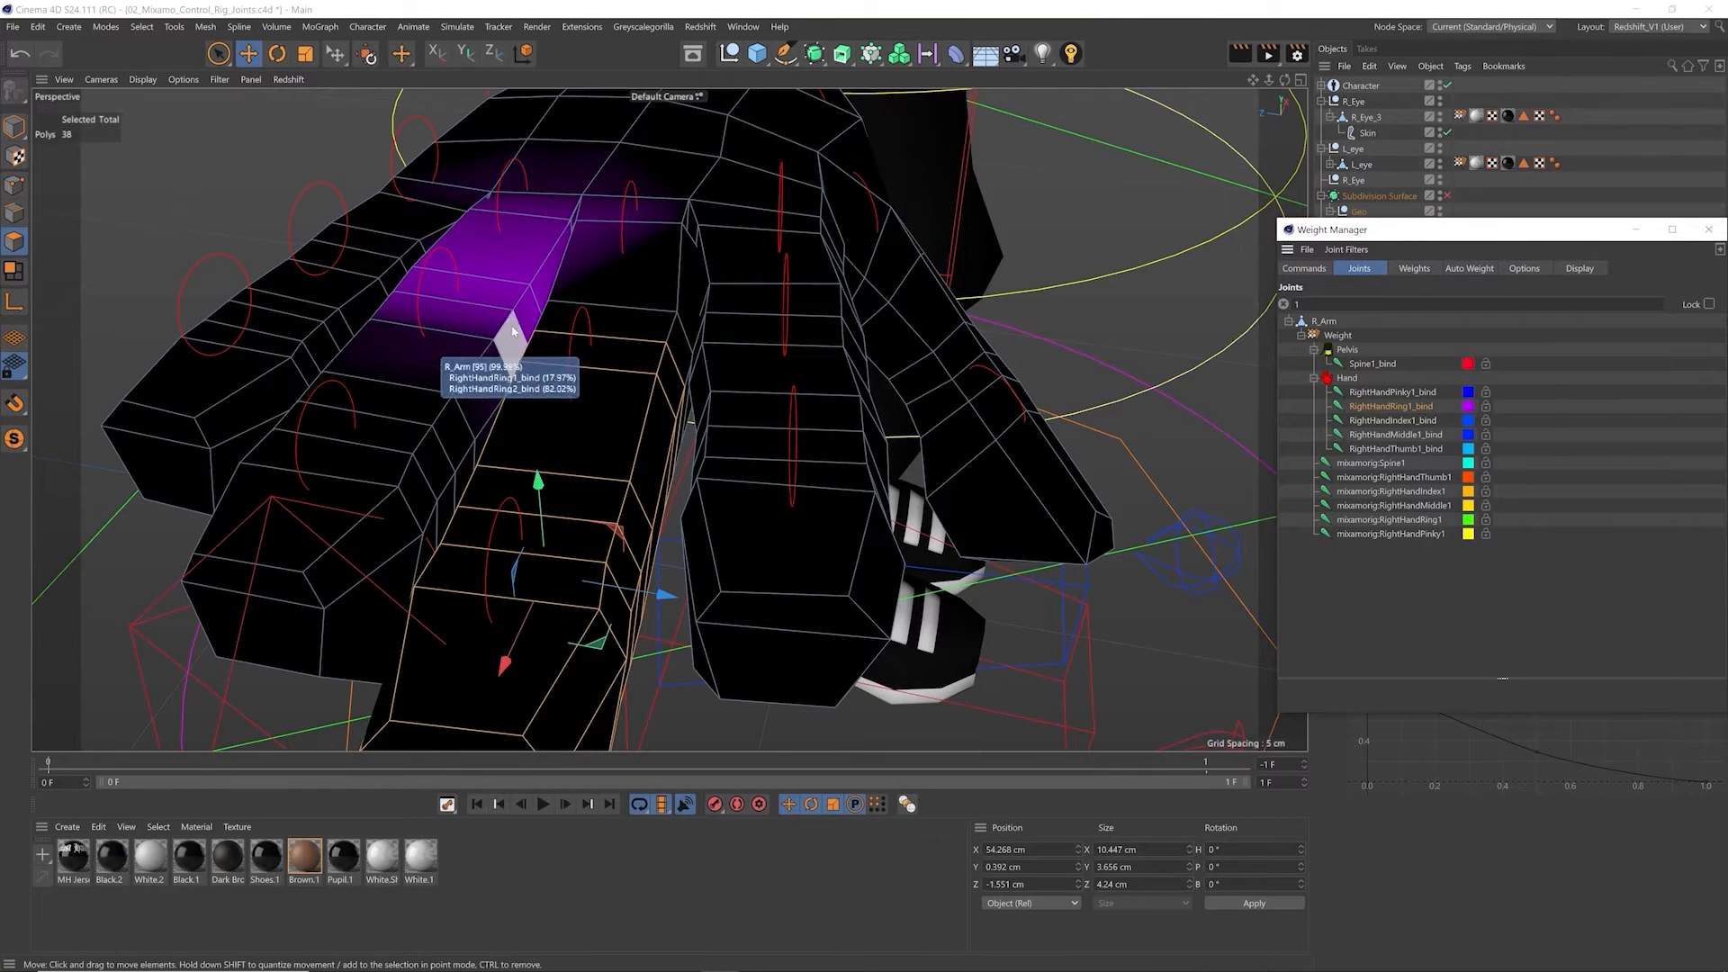
click(642, 634)
drag(1567, 233, 1352, 259)
click(1495, 255)
click(1574, 263)
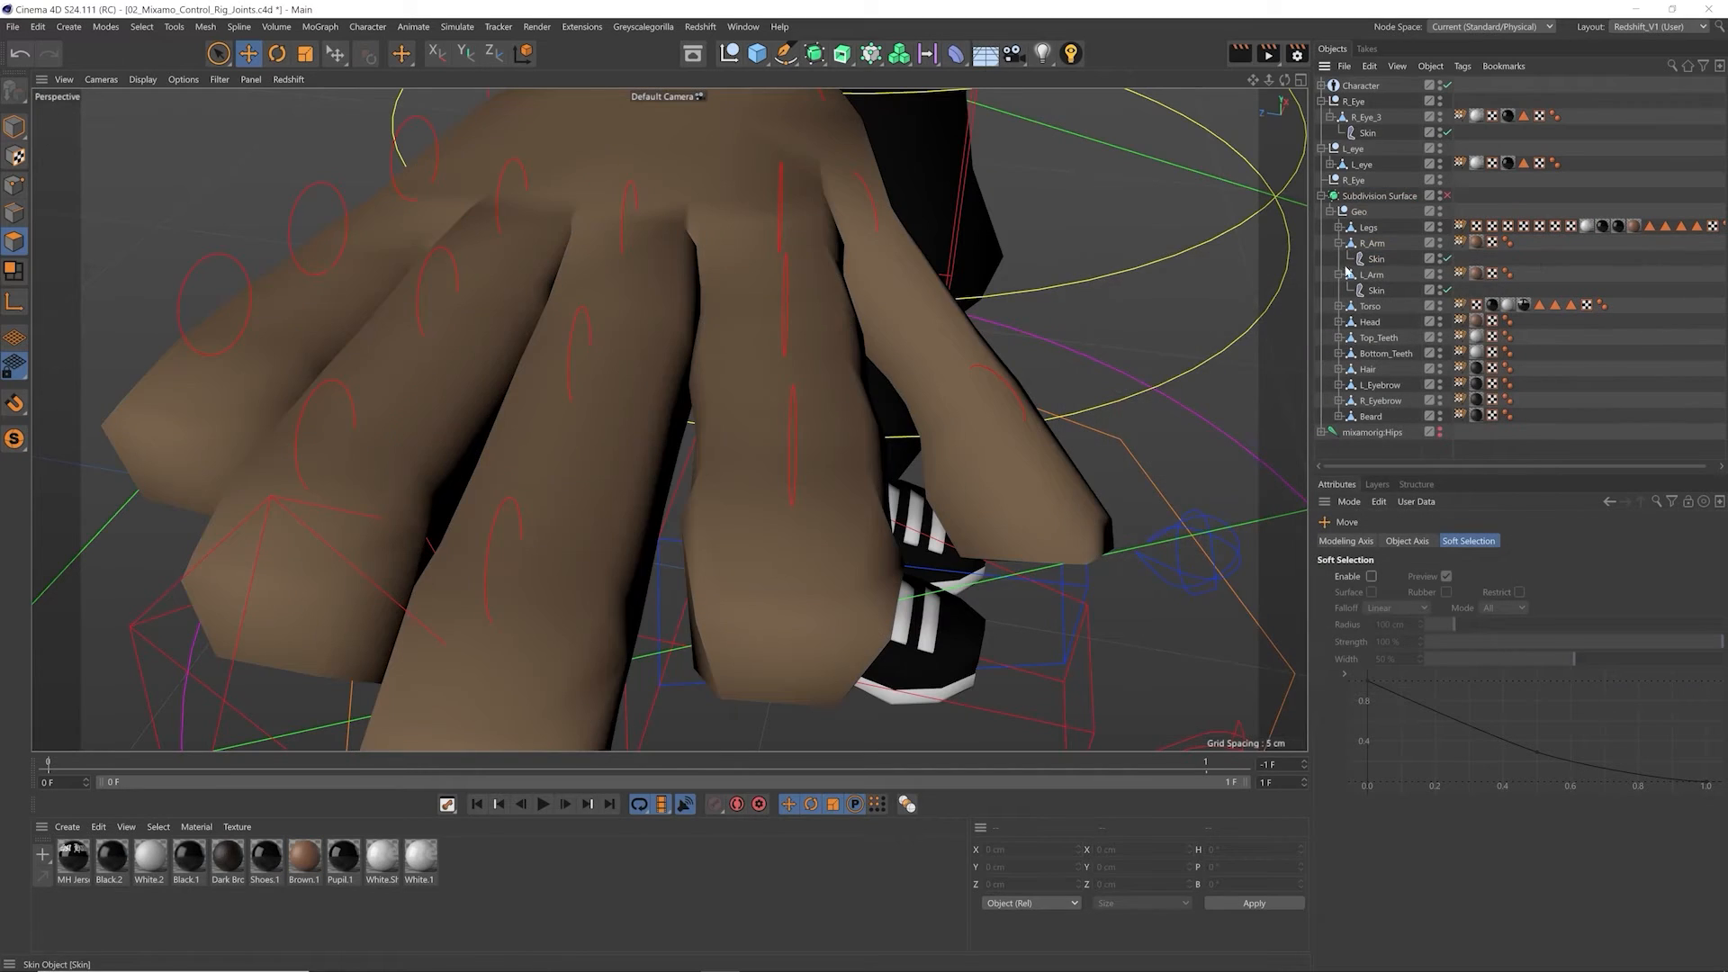
alt+drag(918, 297, 791, 292)
alt+right_drag(790, 292, 693, 346)
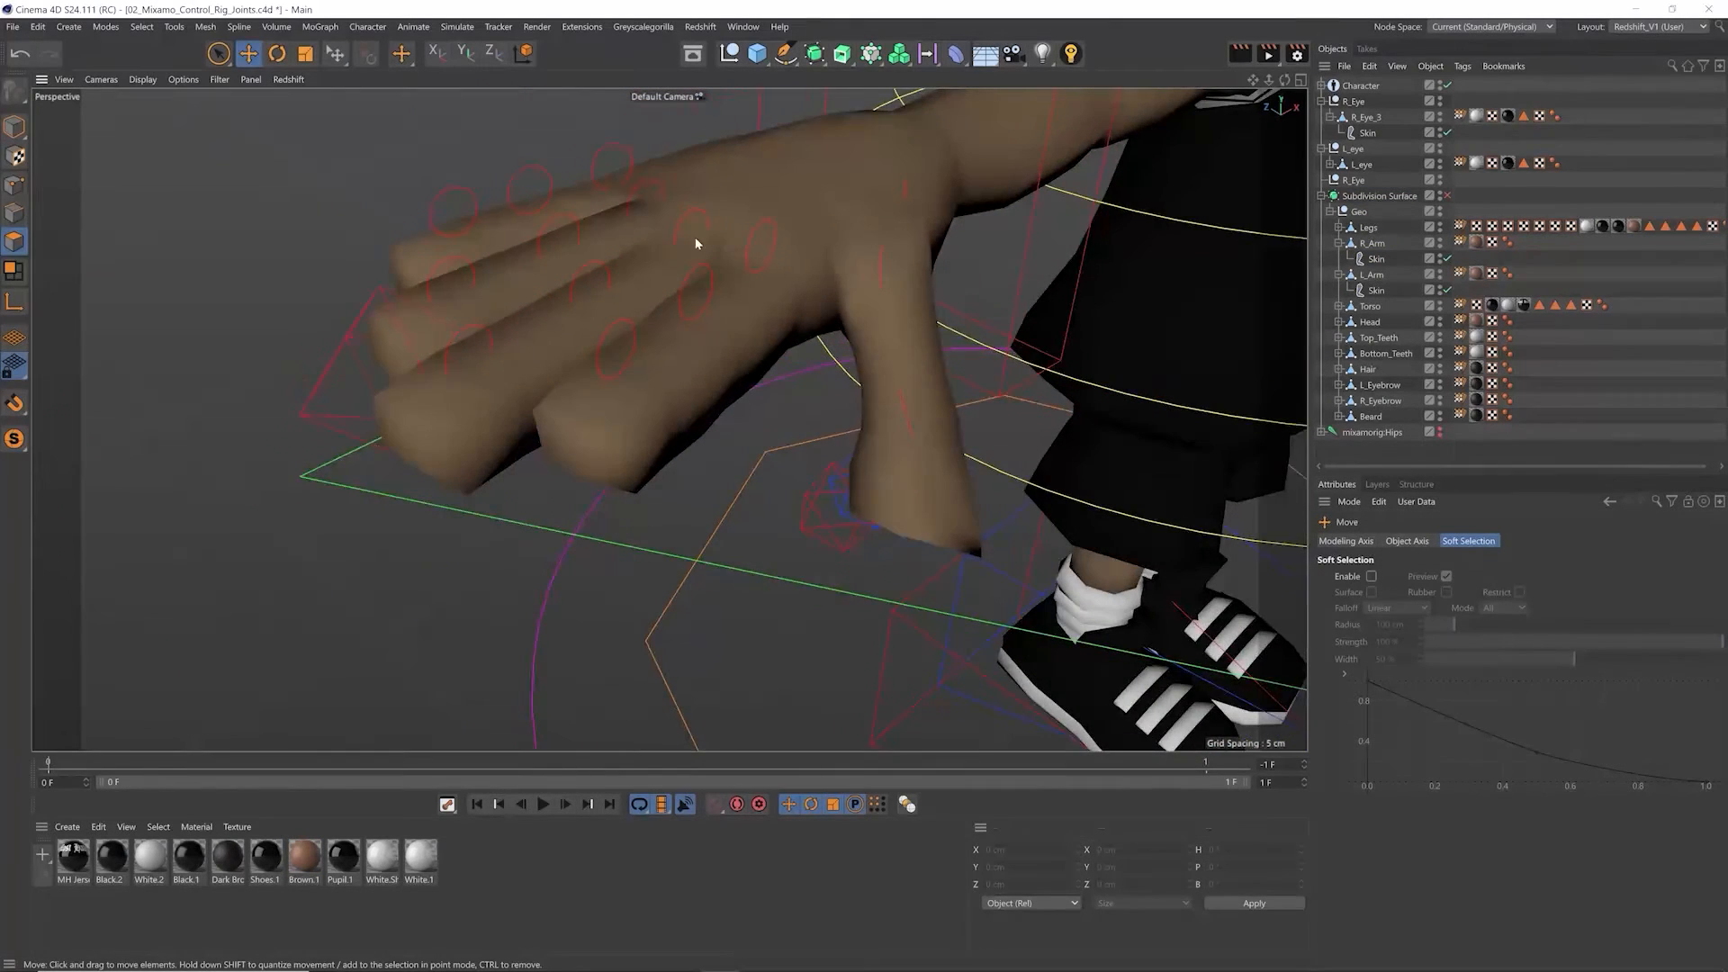
Step: Select the right hand's fingers control, test Ring Curl on the hand, and reset it to 0%
alt+right_drag(695, 243, 623, 203)
click(622, 180)
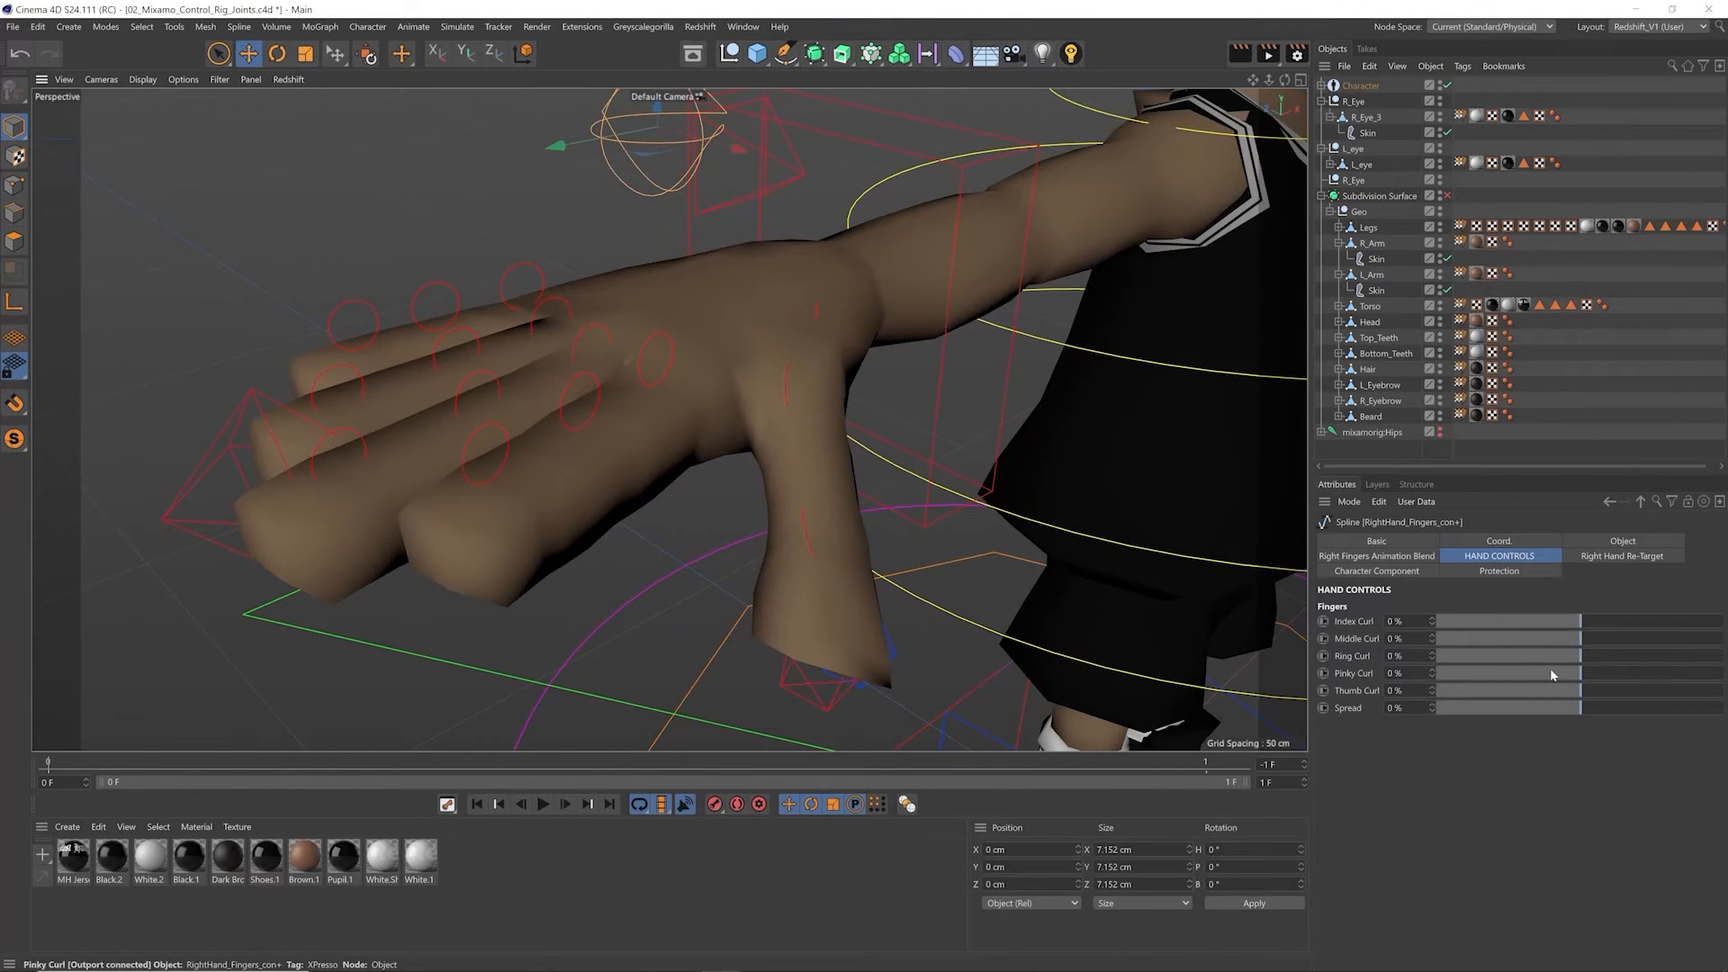
drag(1606, 656, 1658, 640)
alt+drag(634, 452, 567, 417)
right_click(1427, 656)
click(1434, 656)
right_click(1433, 656)
alt+drag(527, 540, 339, 428)
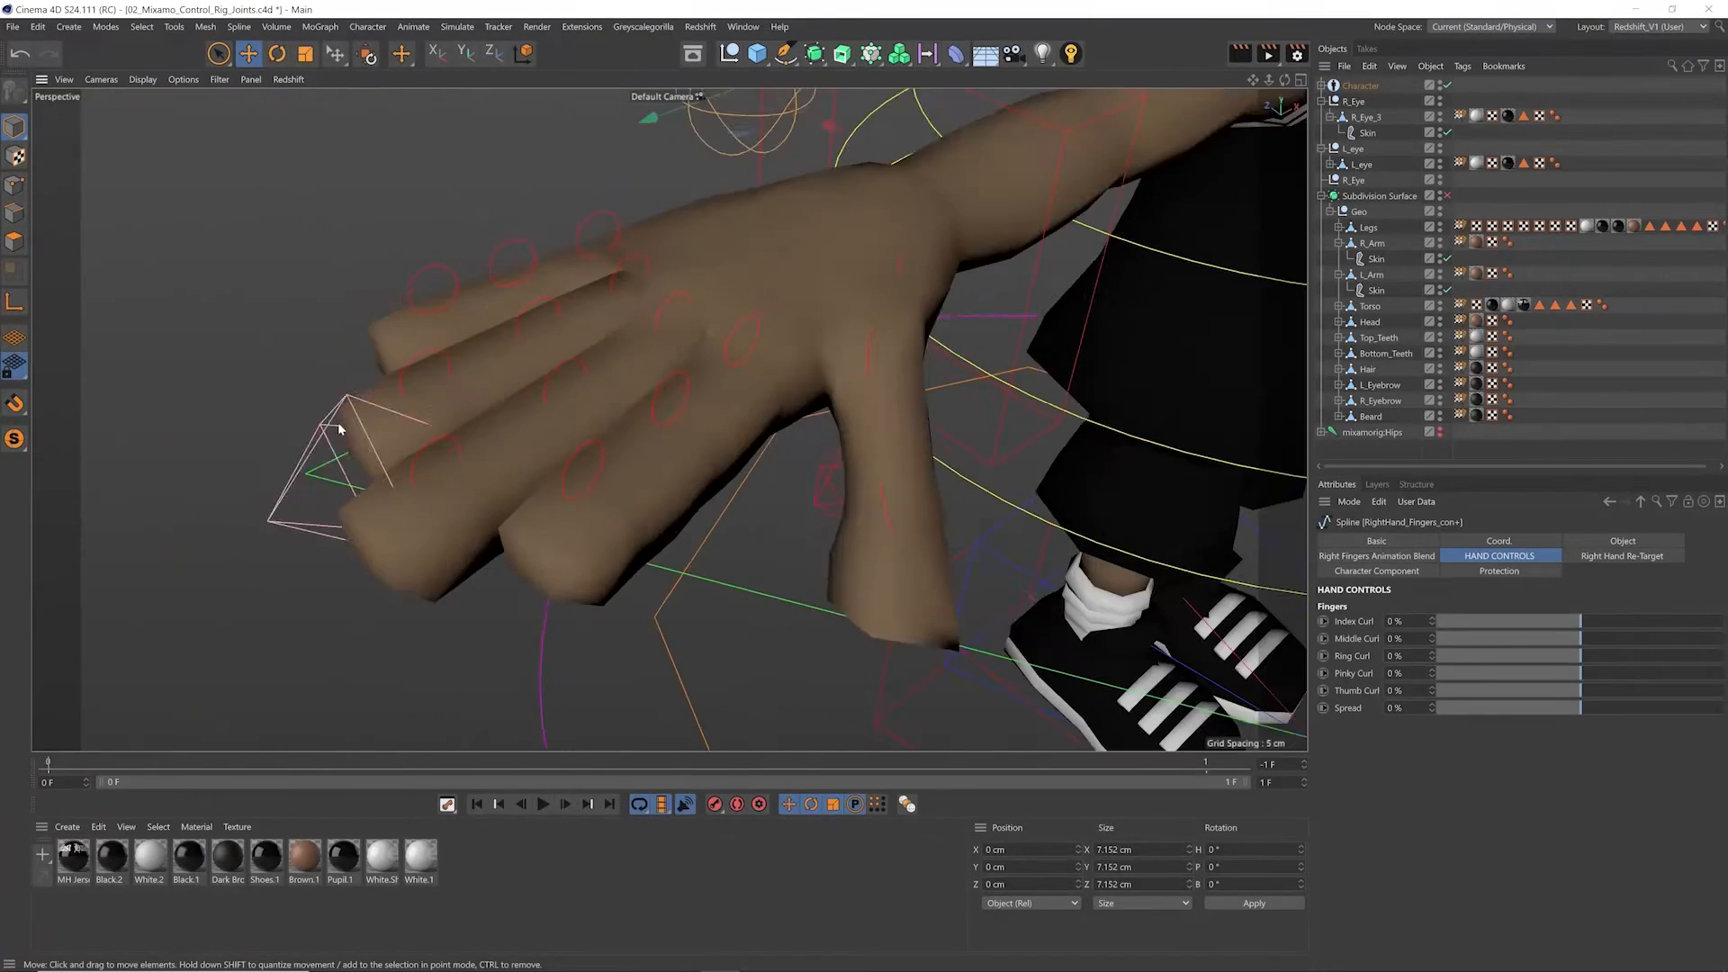
alt+drag(338, 428, 315, 416)
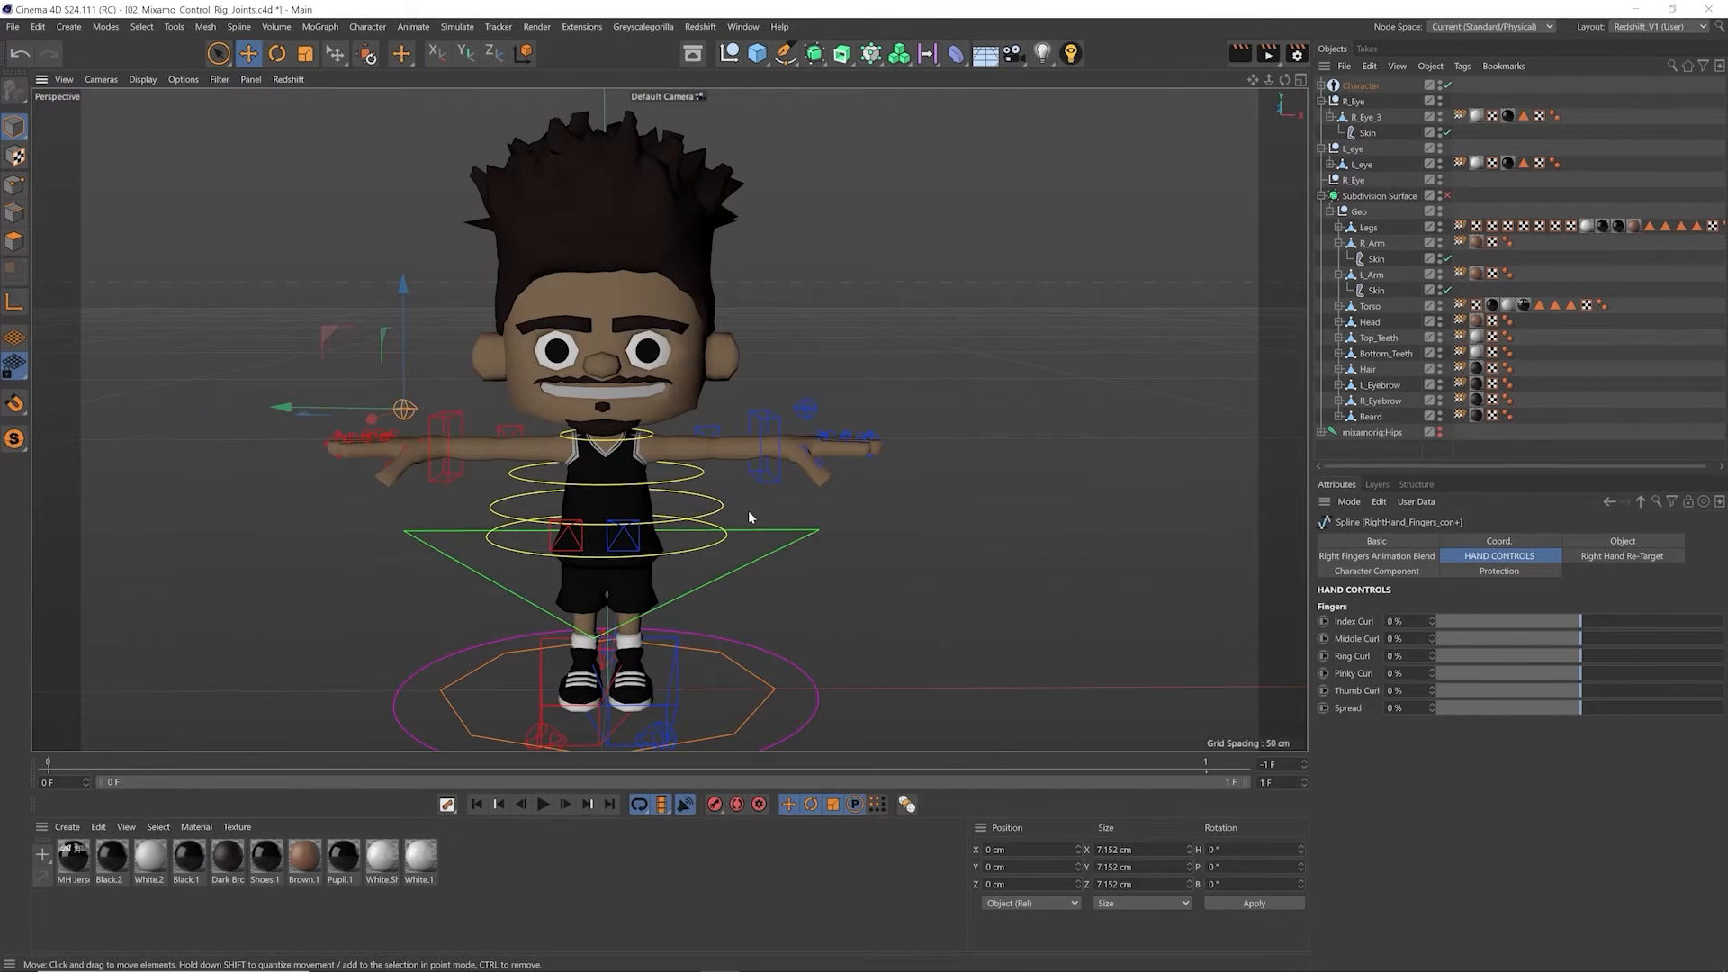
Step: Clear the arm selection and turn on the character's Subdivision Surface
click(785, 452)
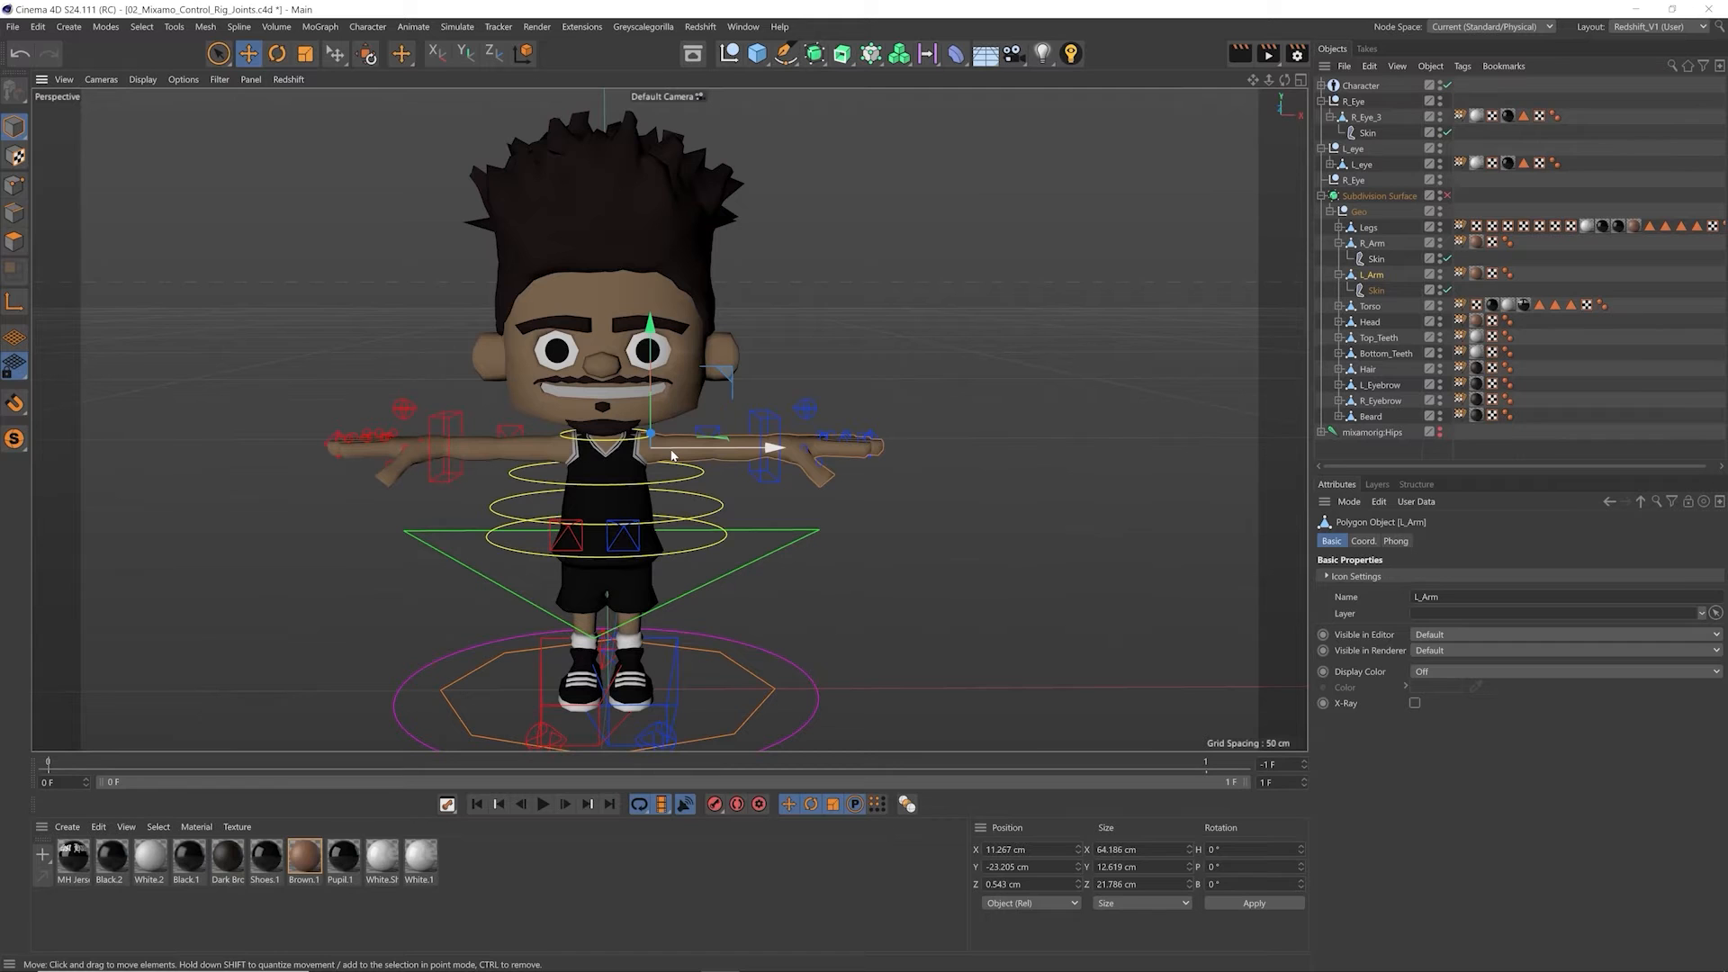
click(932, 569)
scroll(900, 504, down, 4)
click(1446, 196)
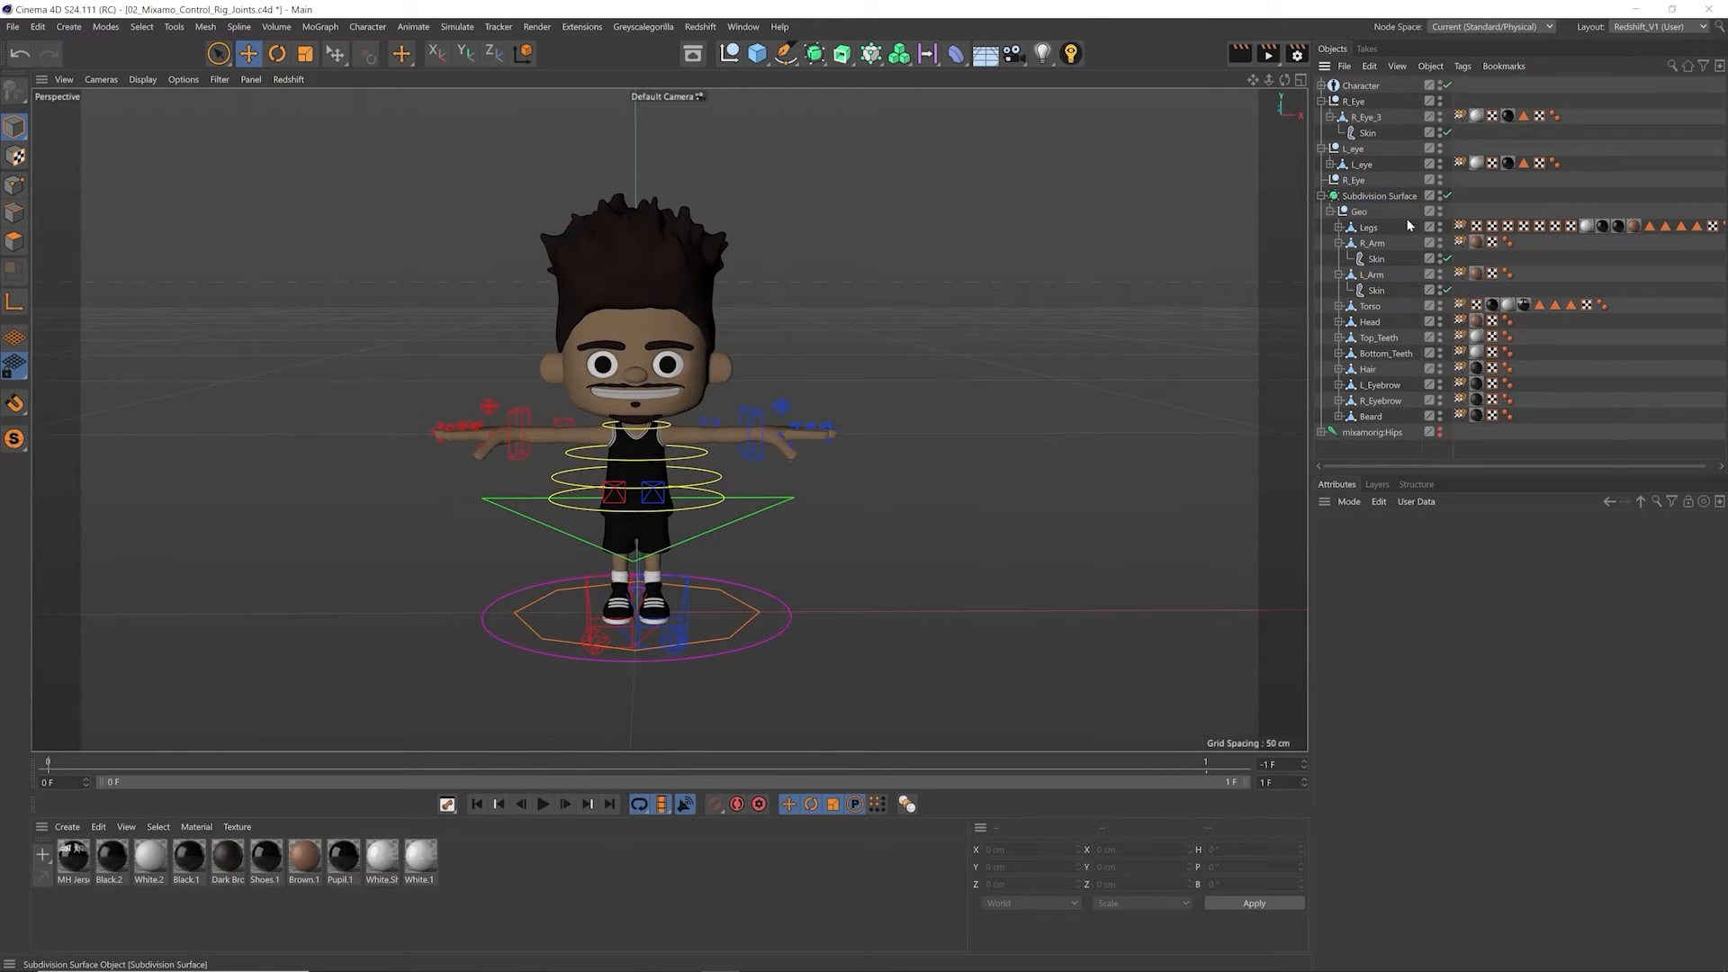
Step: Select the Subdivision Surface through the character's torso and inspect the whole smoothed model from the front
scroll(666, 469, up, 5)
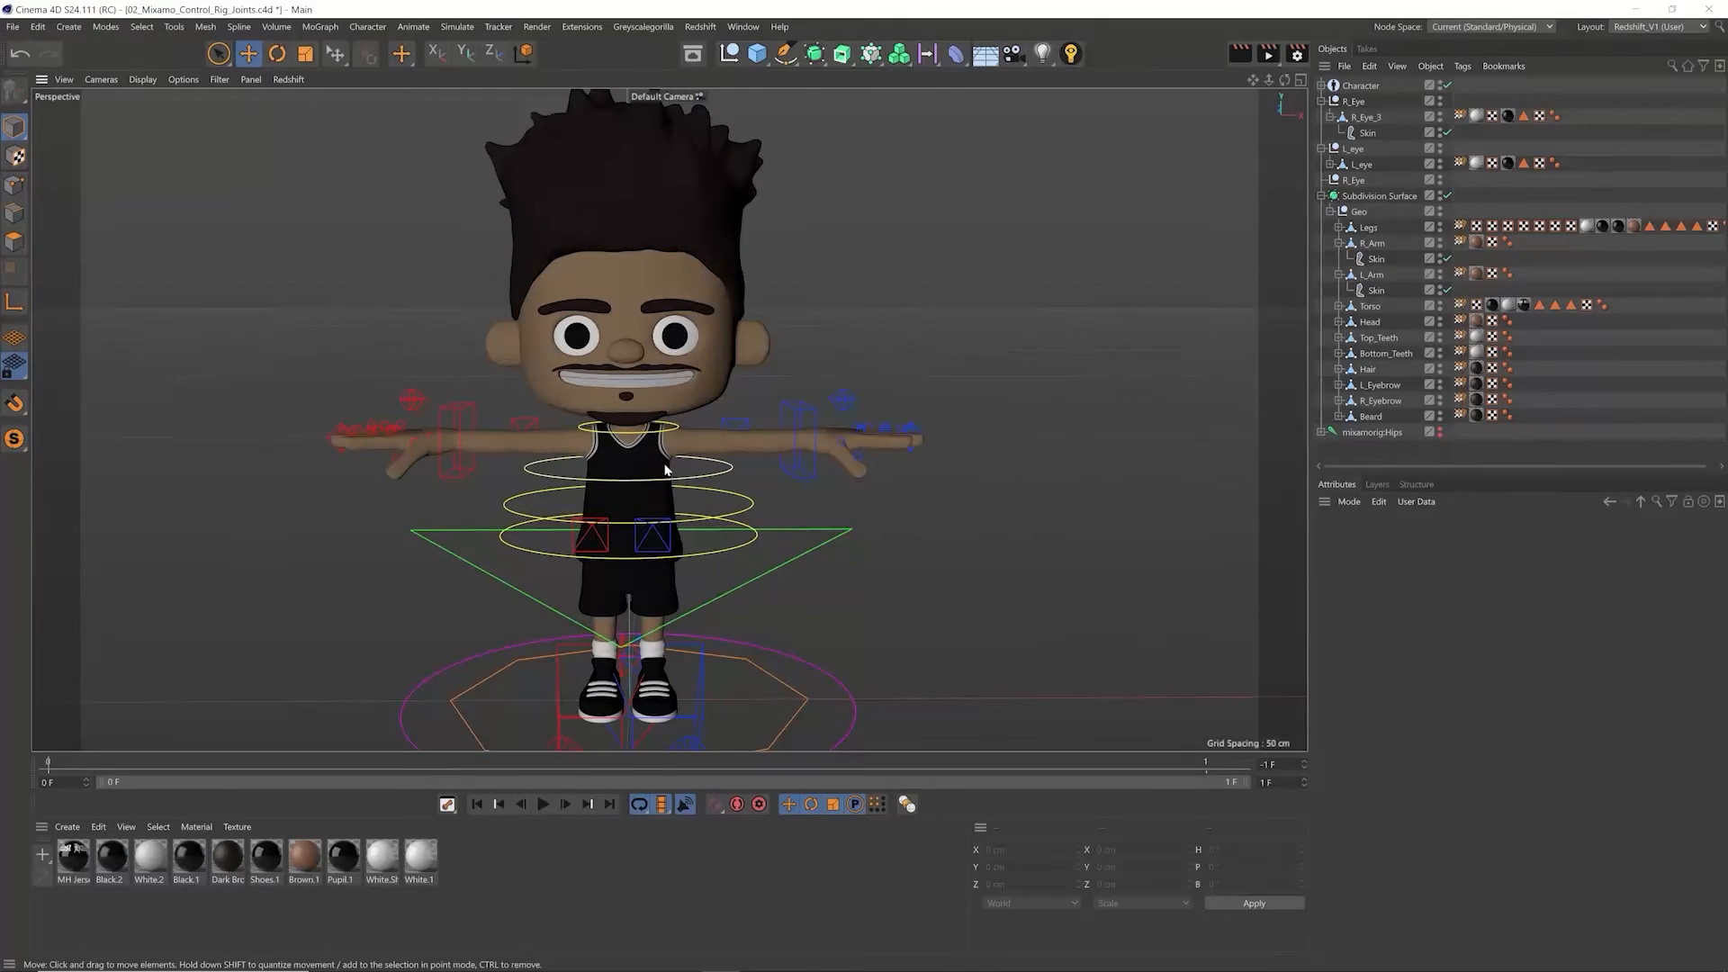
click(666, 469)
key(o)
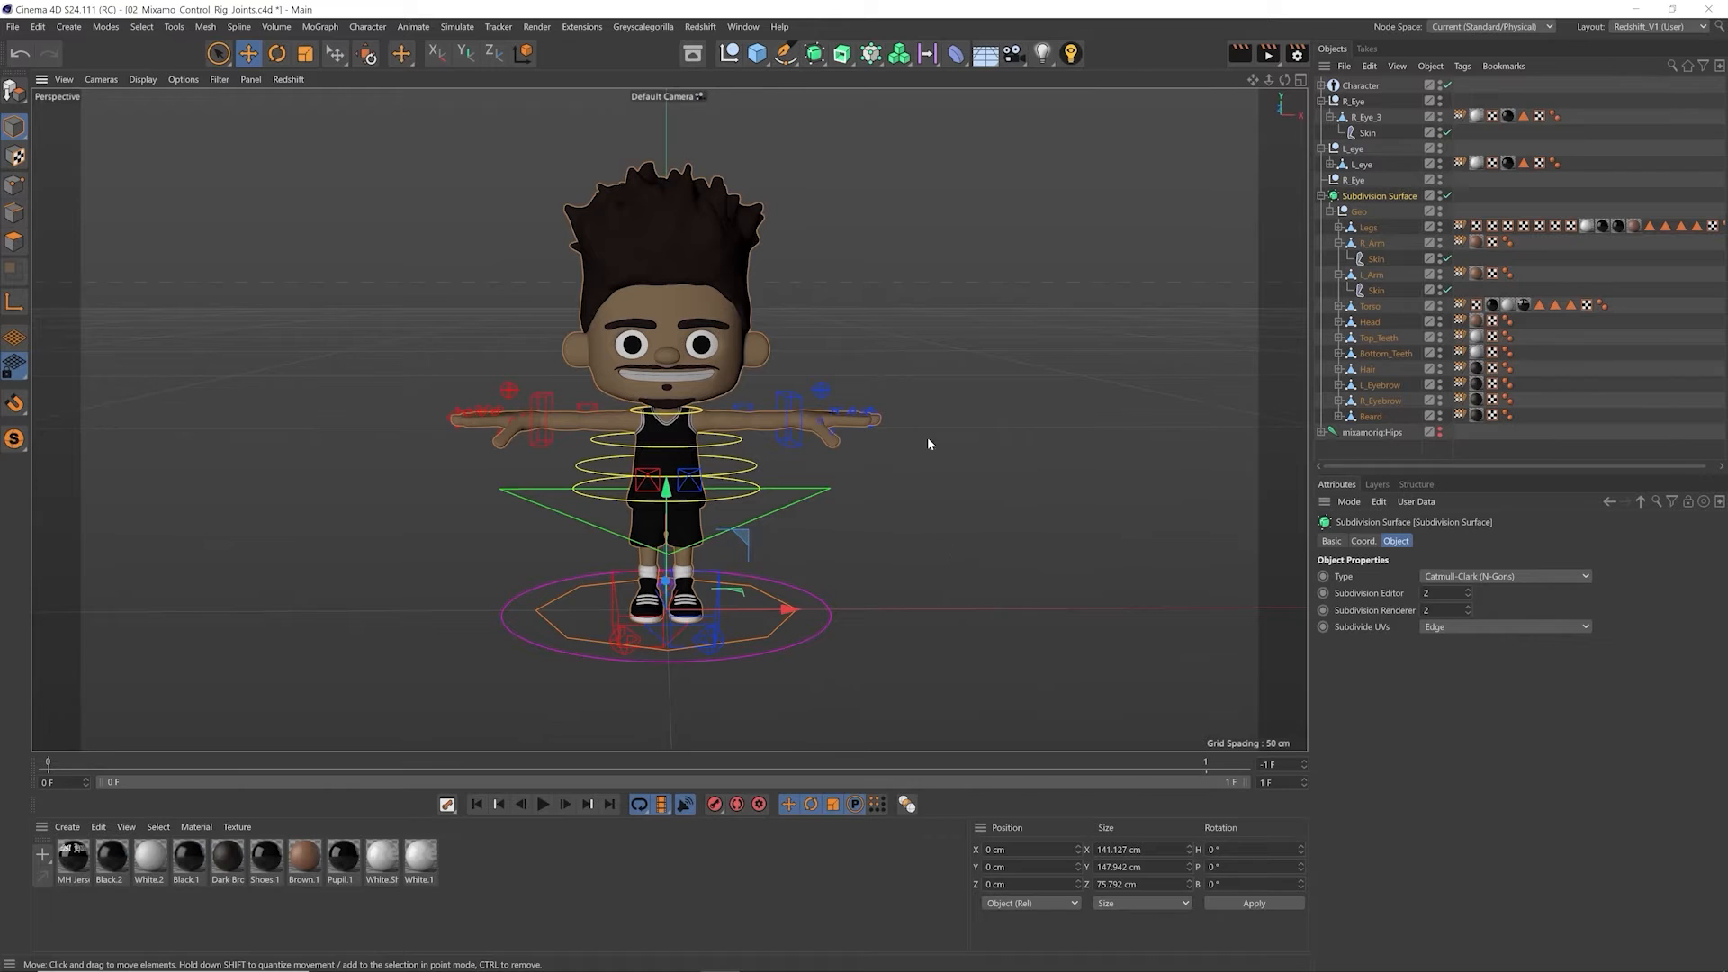
scroll(663, 342, up, 5)
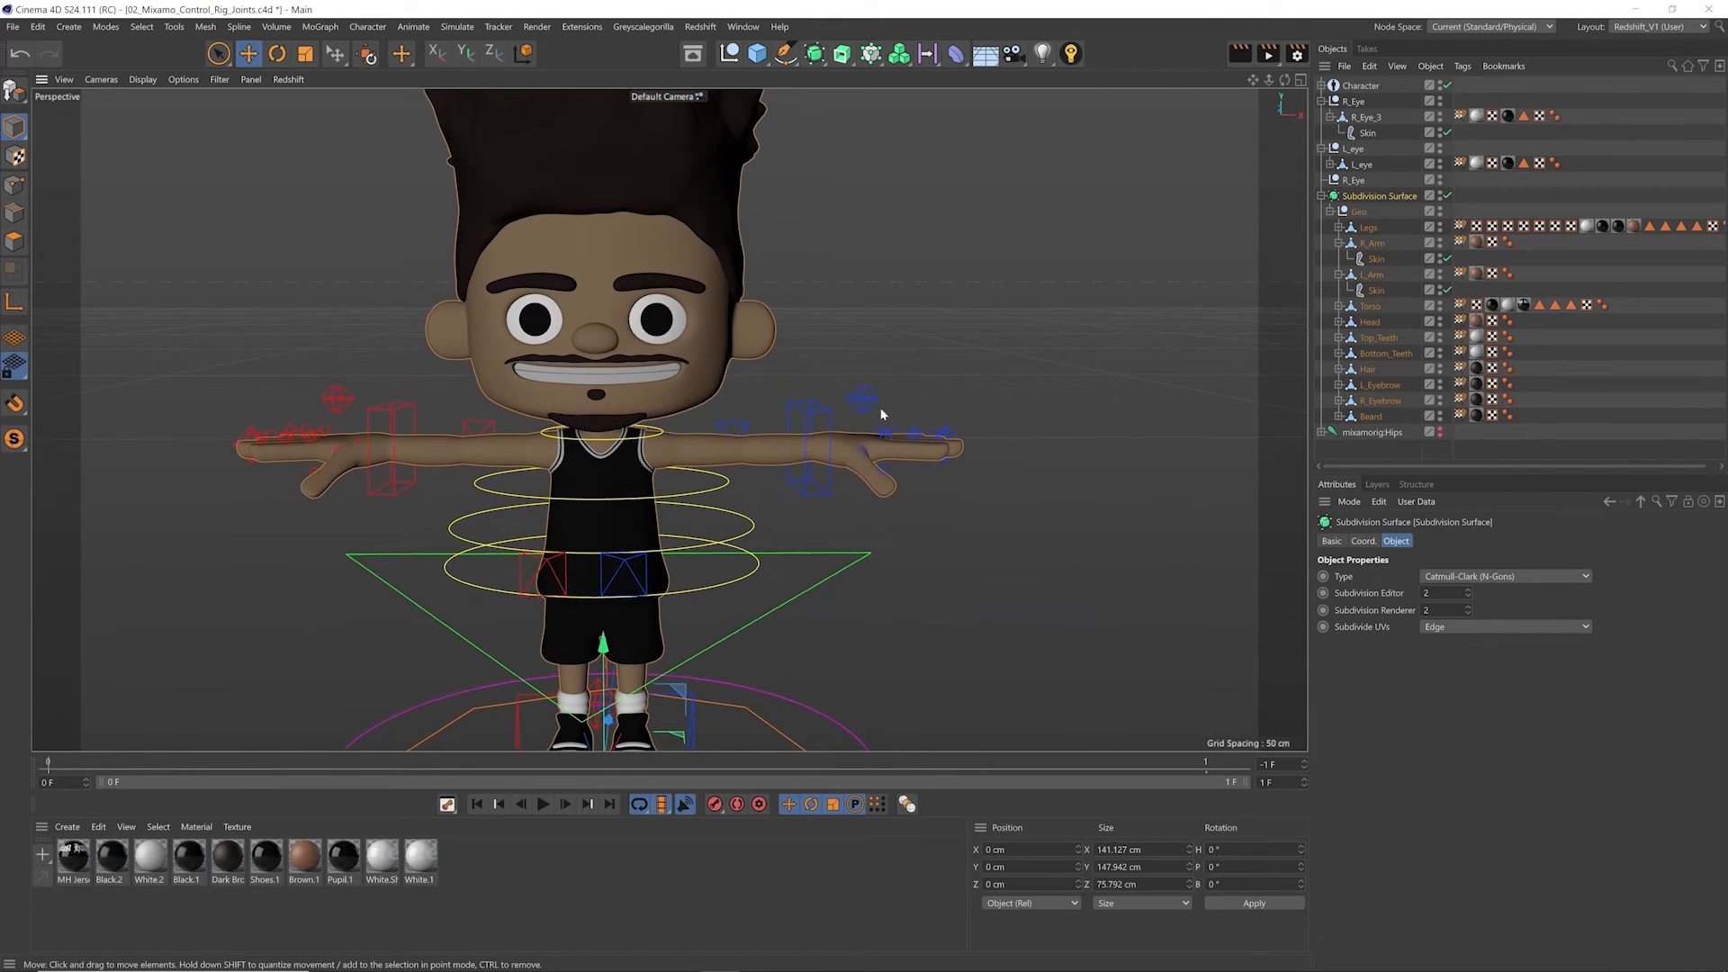
alt+middle_drag(485, 275, 554, 312)
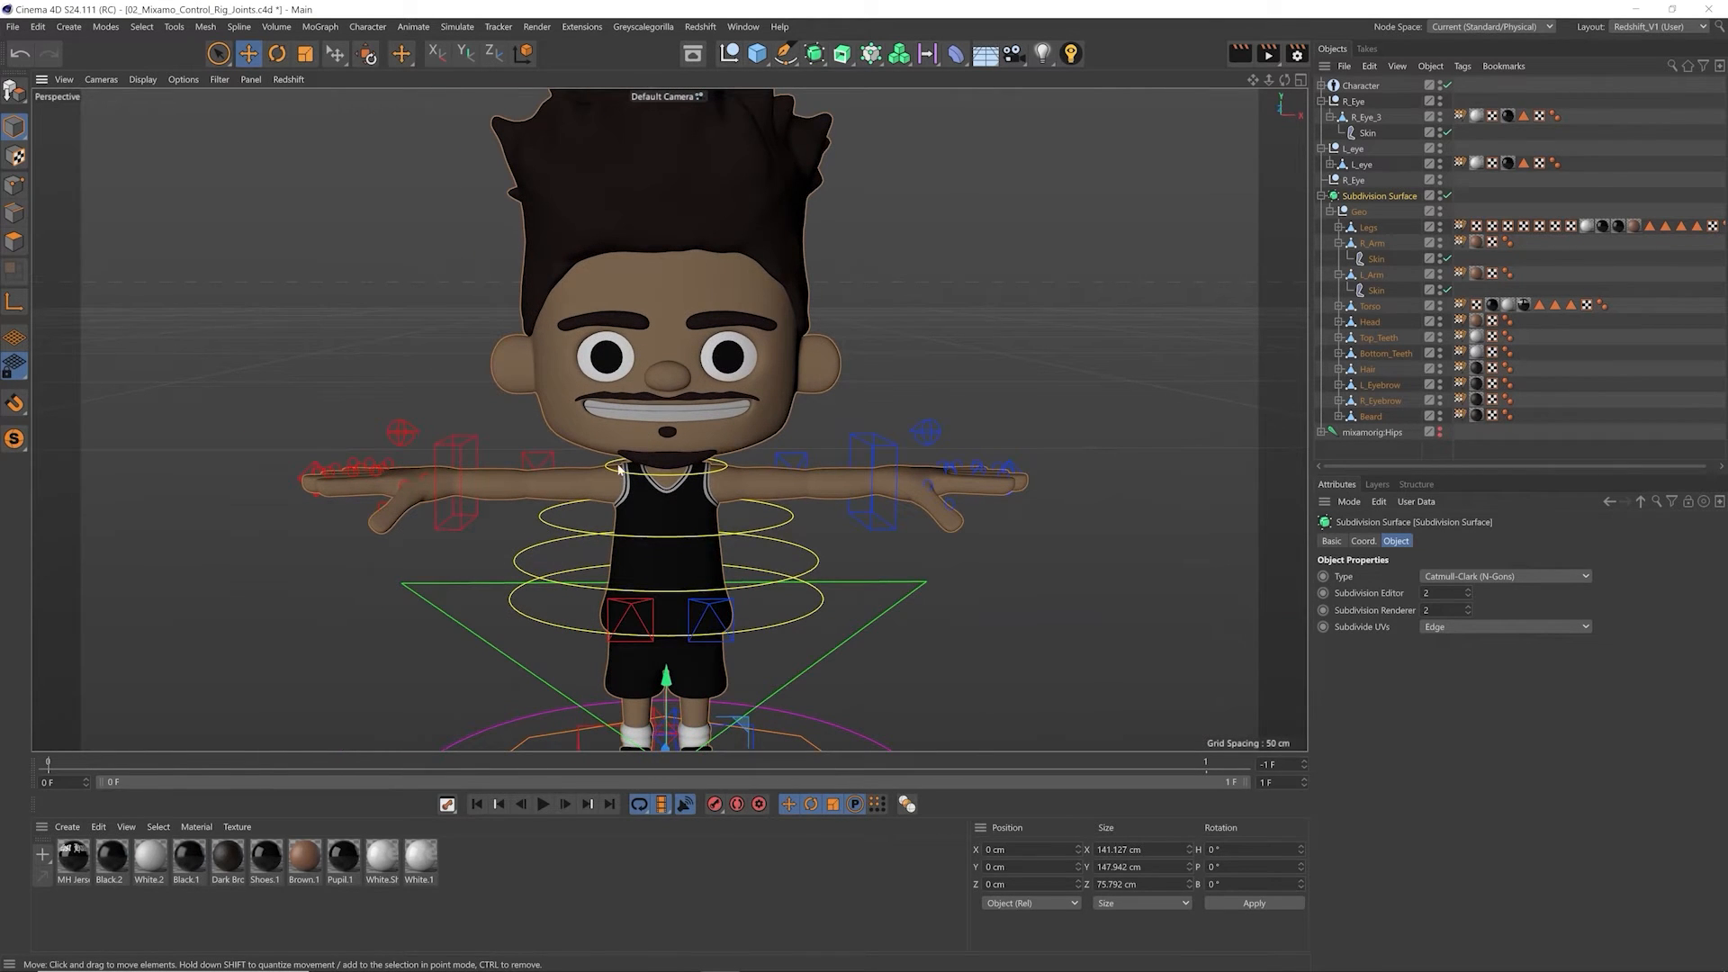
scroll(703, 360, up, 5)
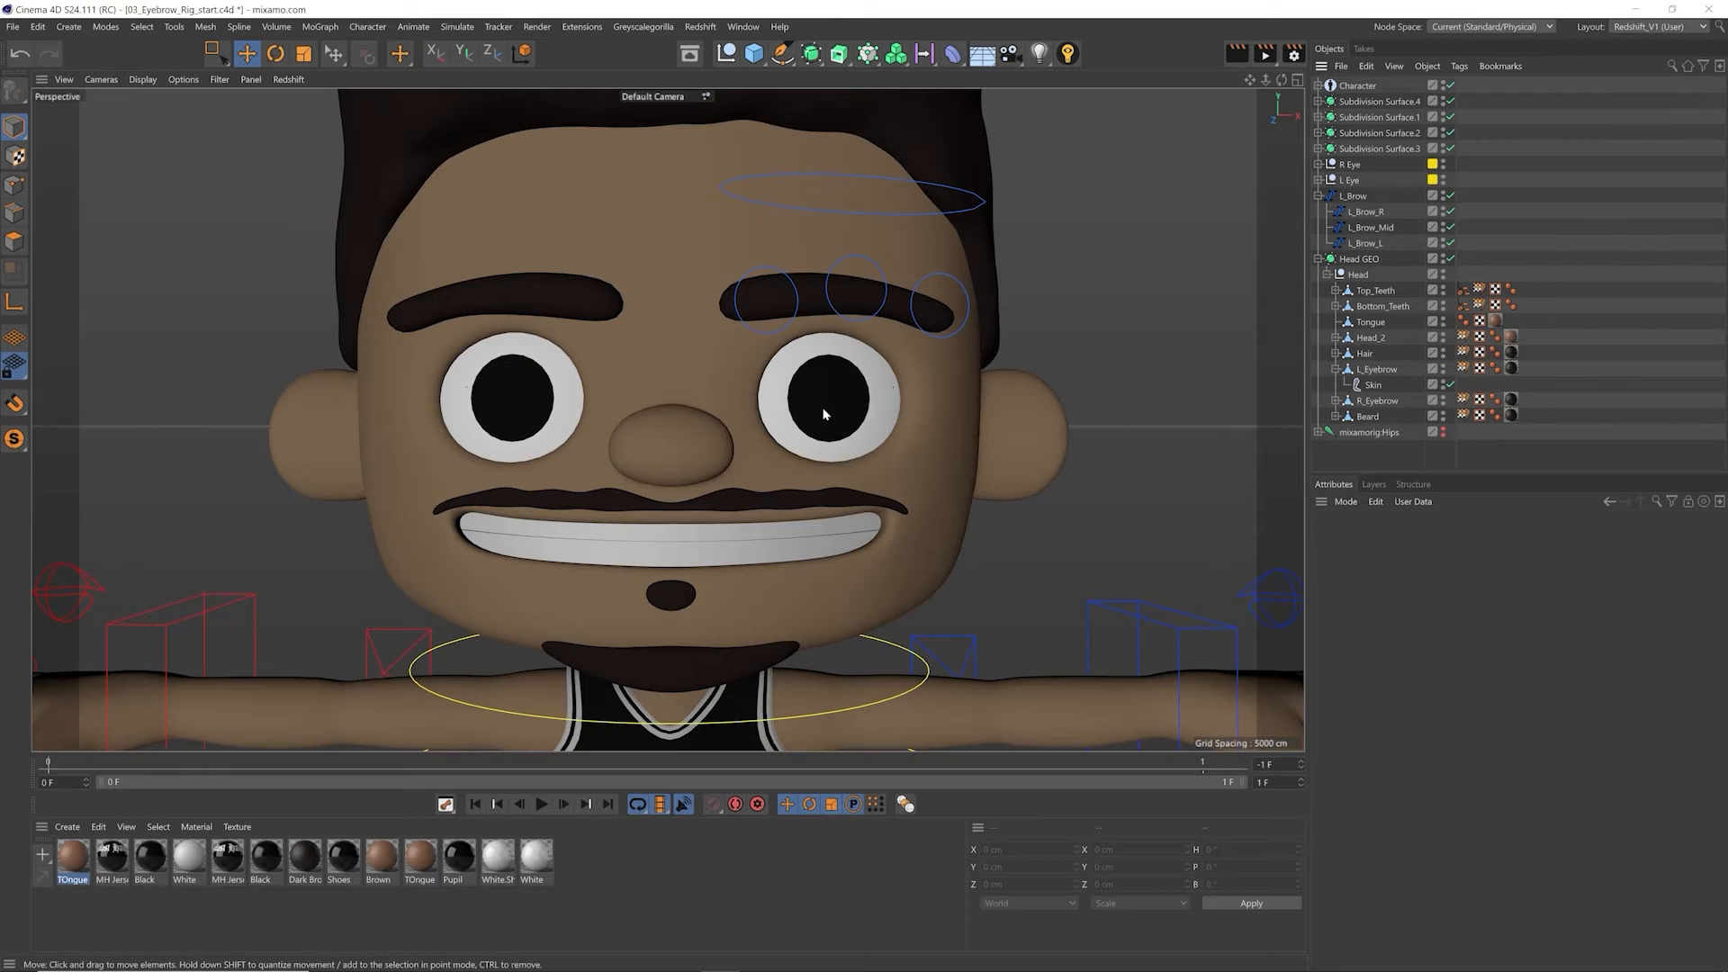
Step: Test the left arm in the eyebrow rig scene by moving the left hand's IK control, and undo the moves
scroll(824, 414, down, 10)
click(957, 513)
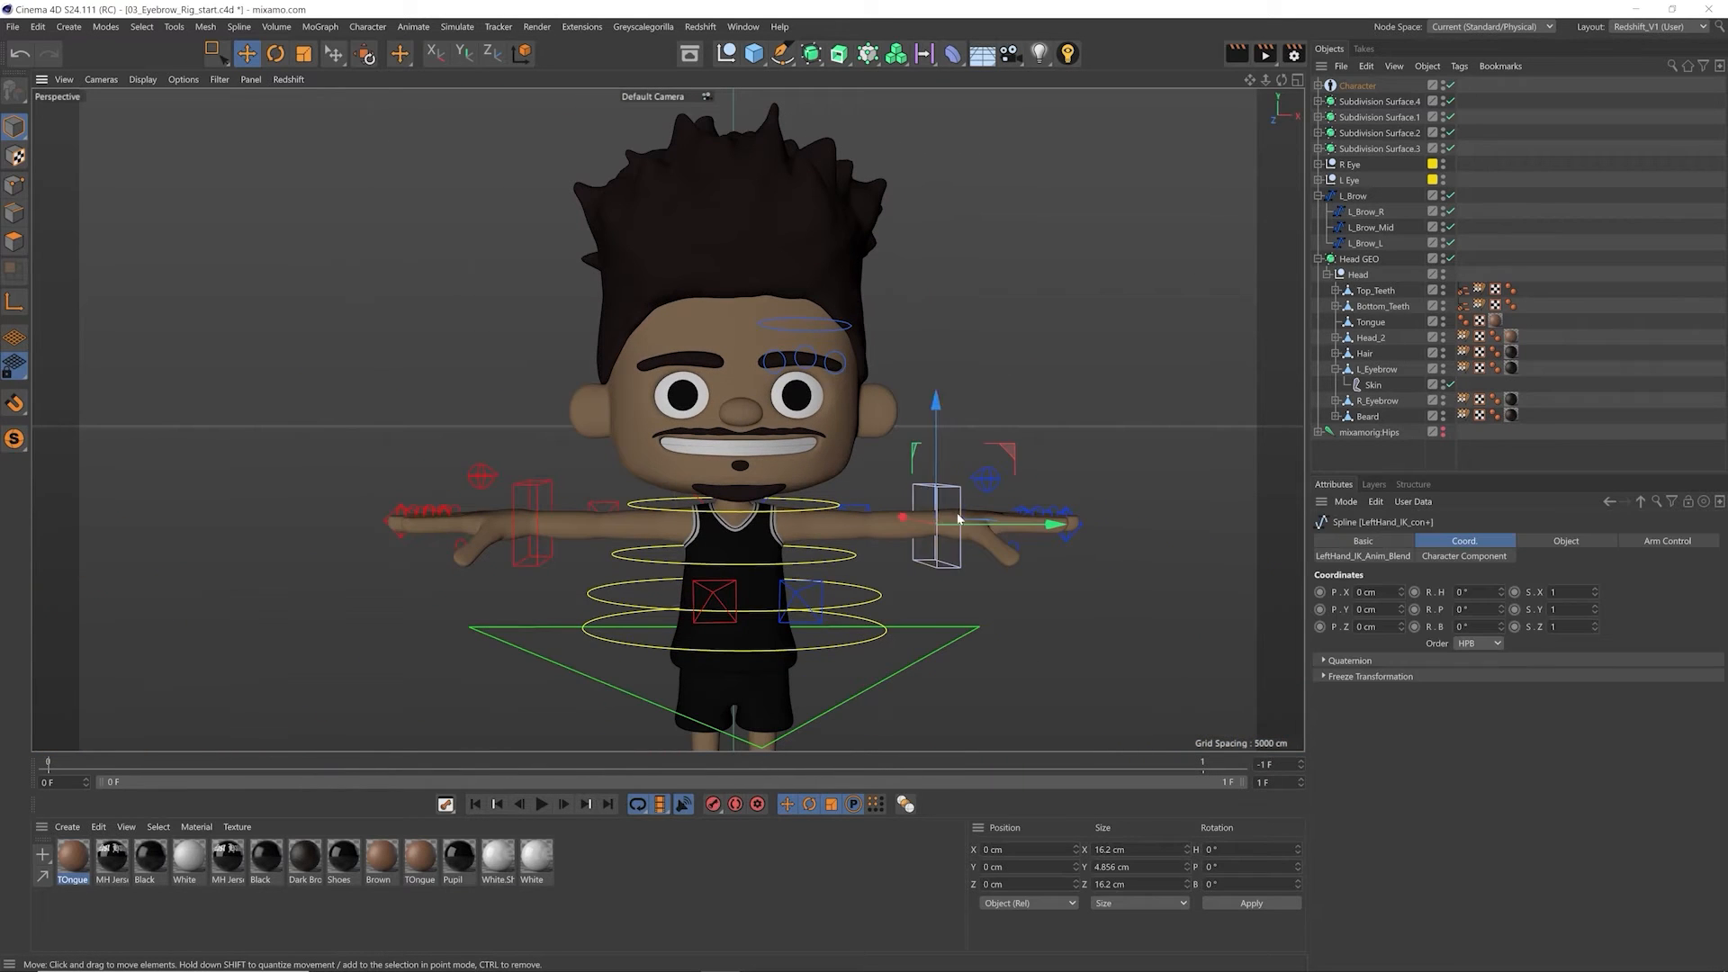
drag(958, 511, 902, 607)
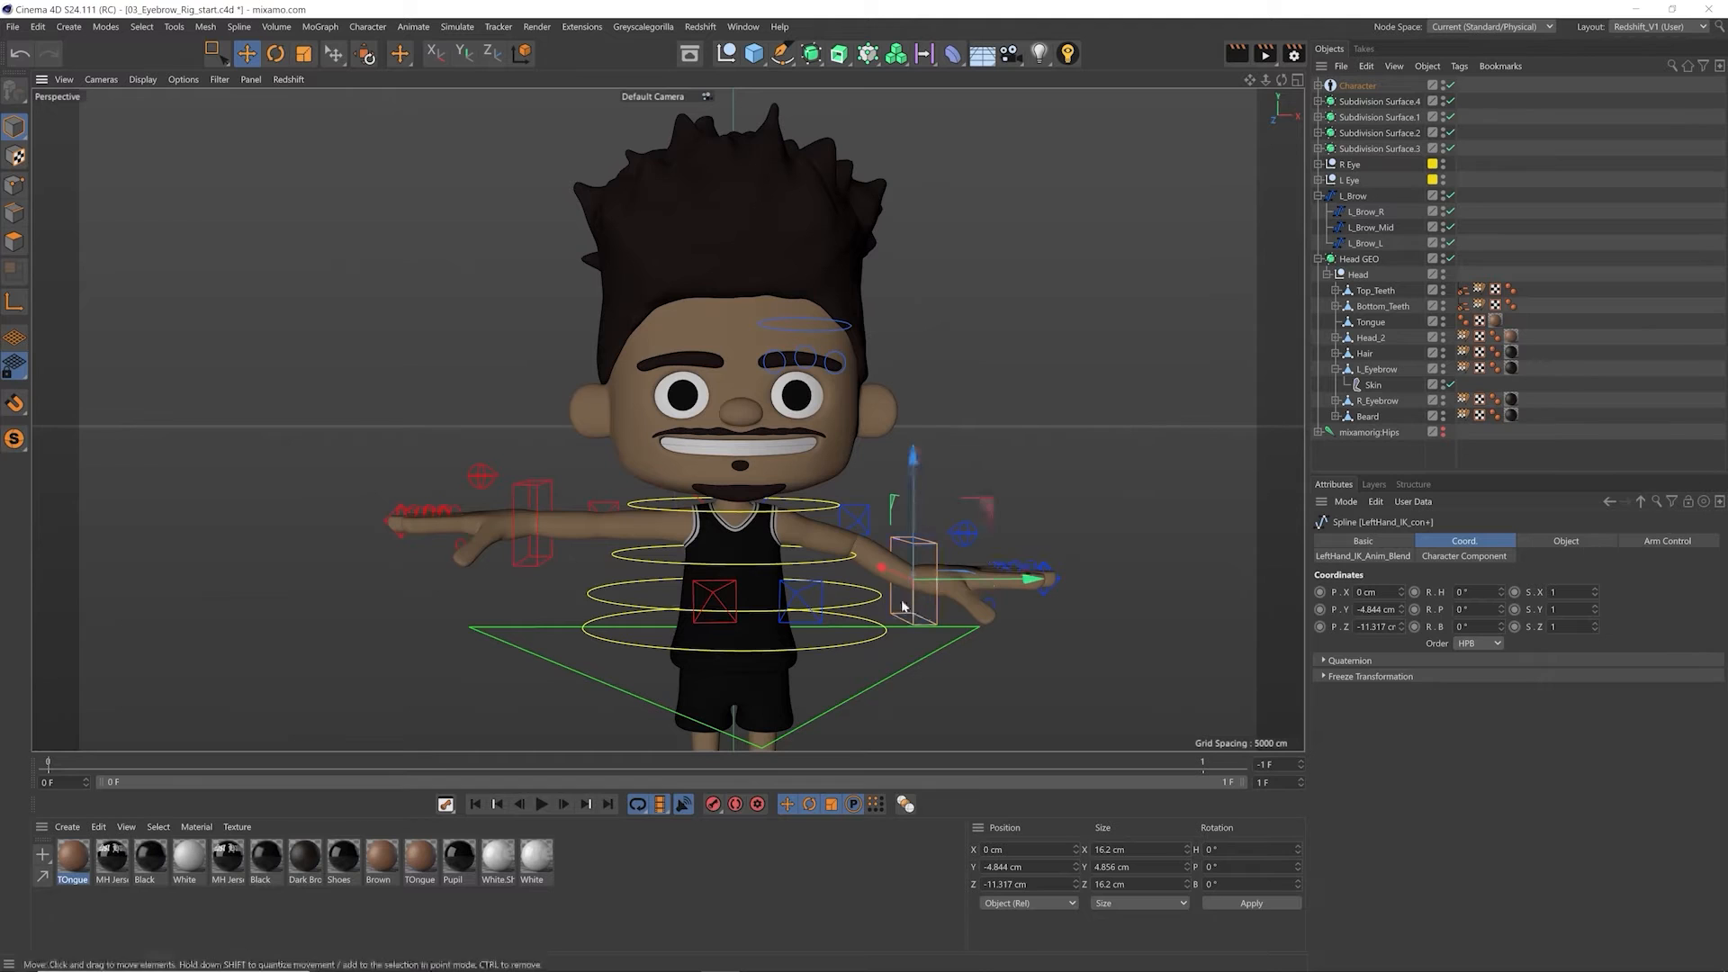
drag(939, 535, 961, 502)
key(ctrl+z)
key(ctrl+z)
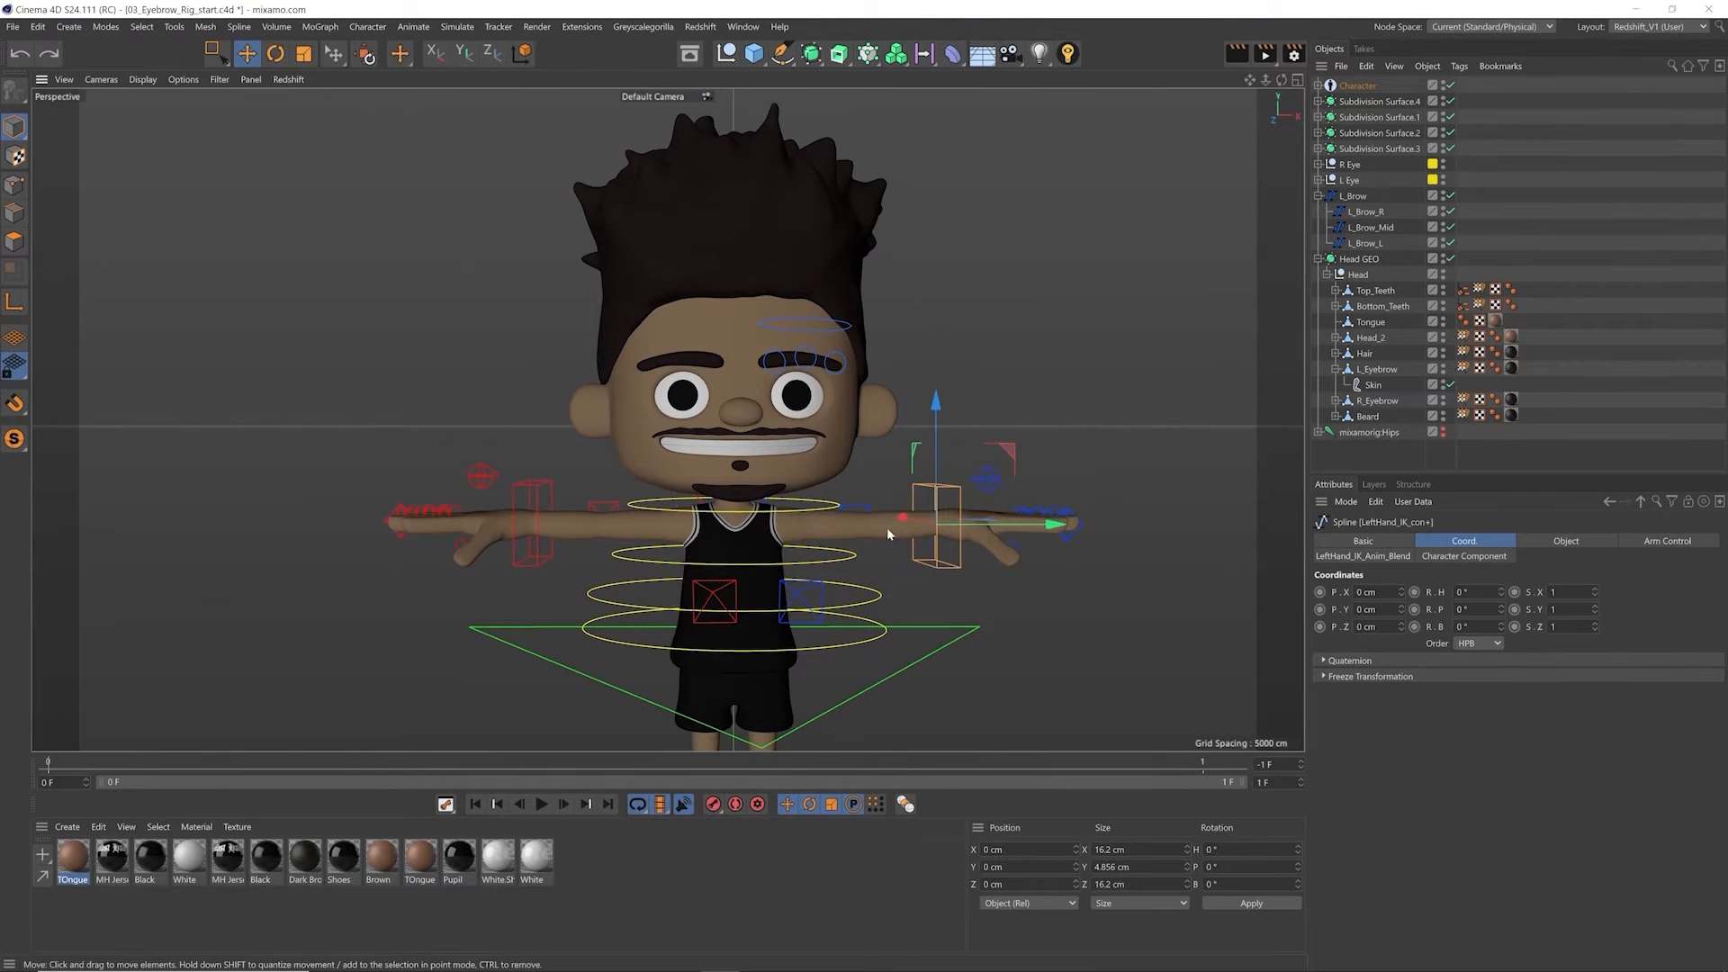
Step: Set the Character object's Object Manager display to Controllers and expand the Character hierarchy
scroll(729, 375, up, 5)
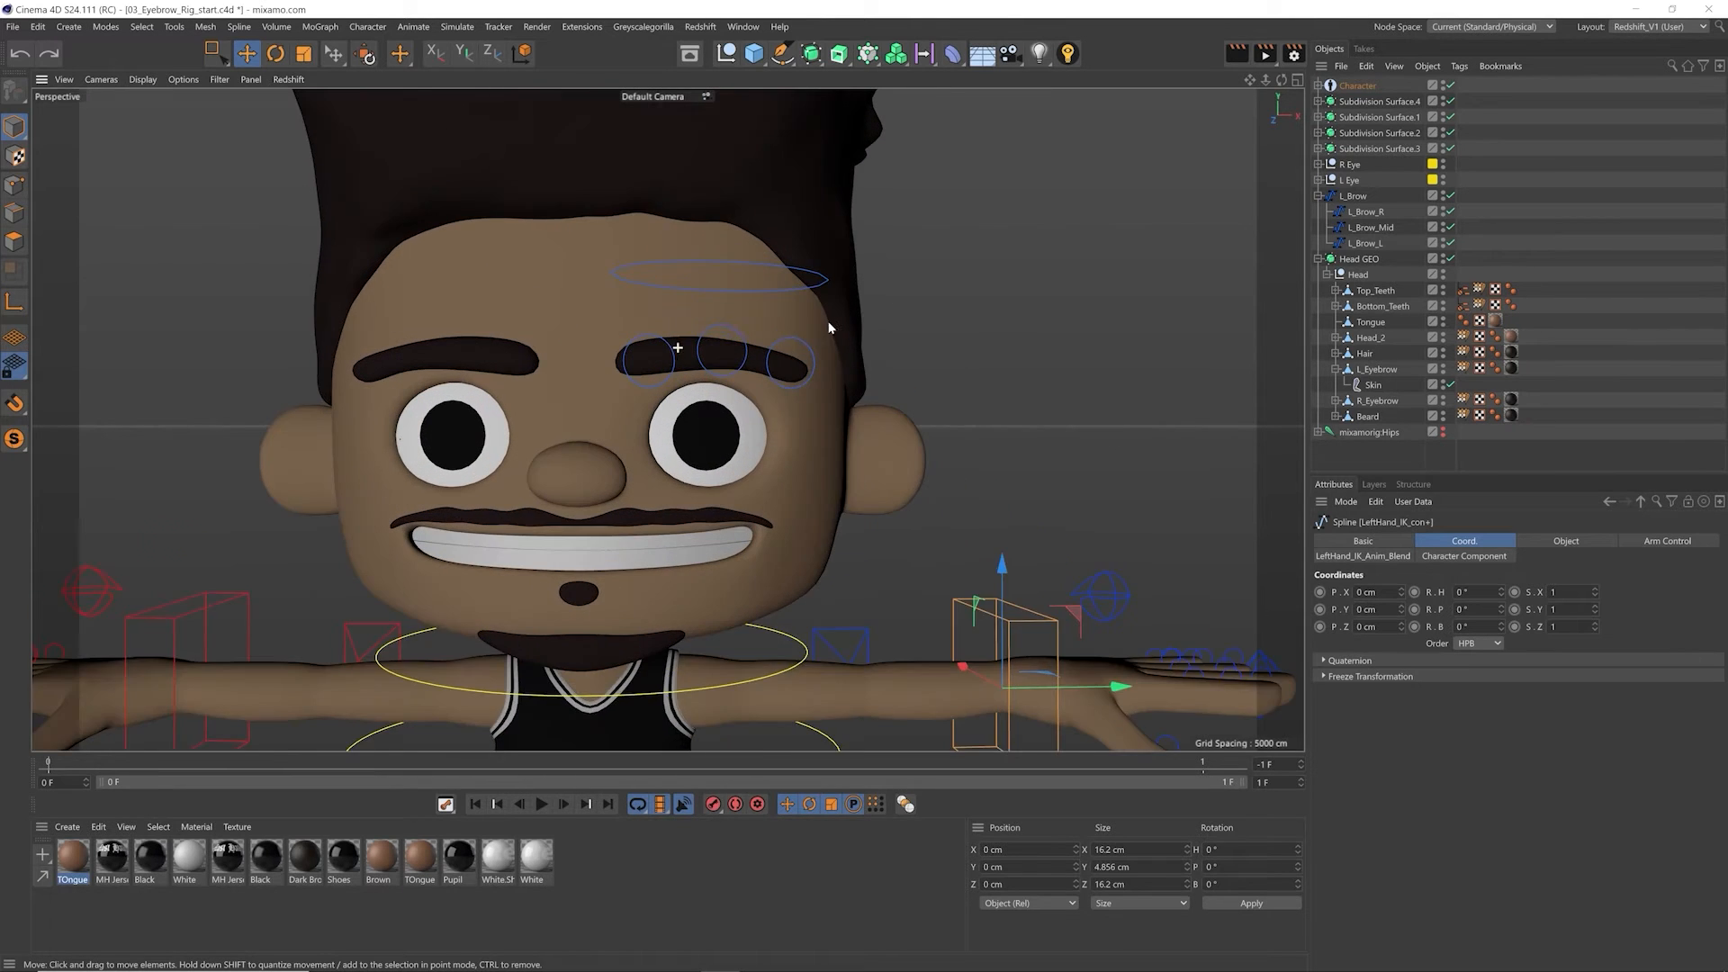
scroll(710, 385, up, 4)
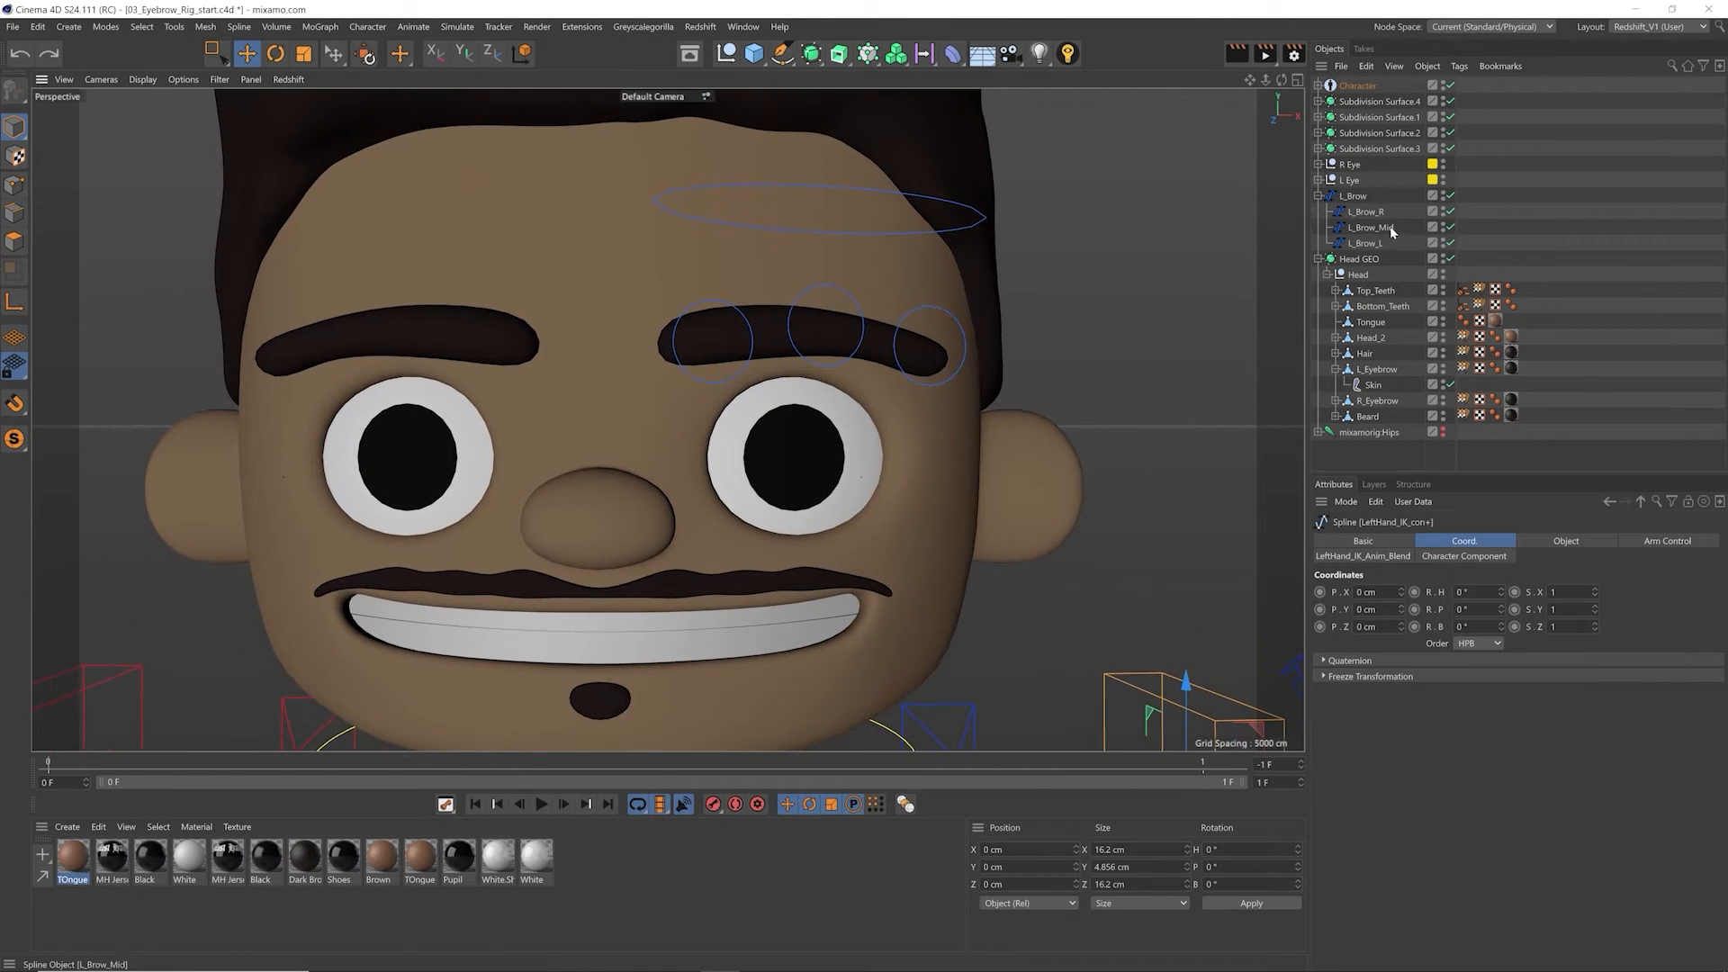
click(1359, 86)
click(1319, 86)
click(1319, 85)
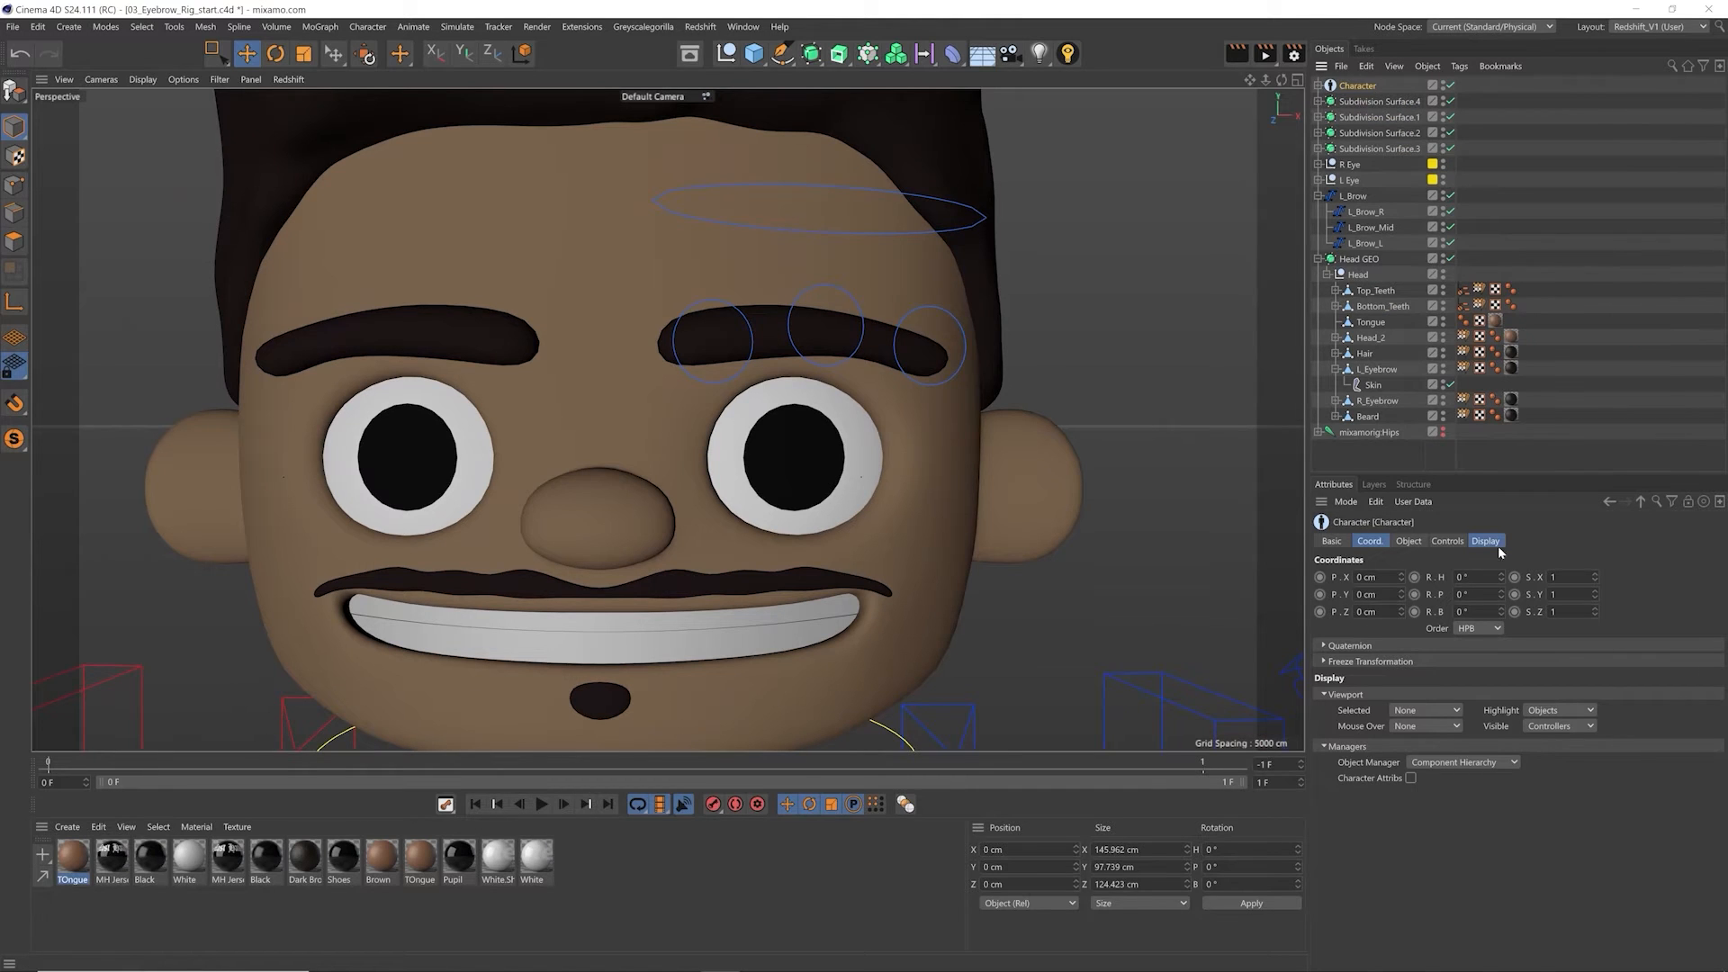
click(1486, 540)
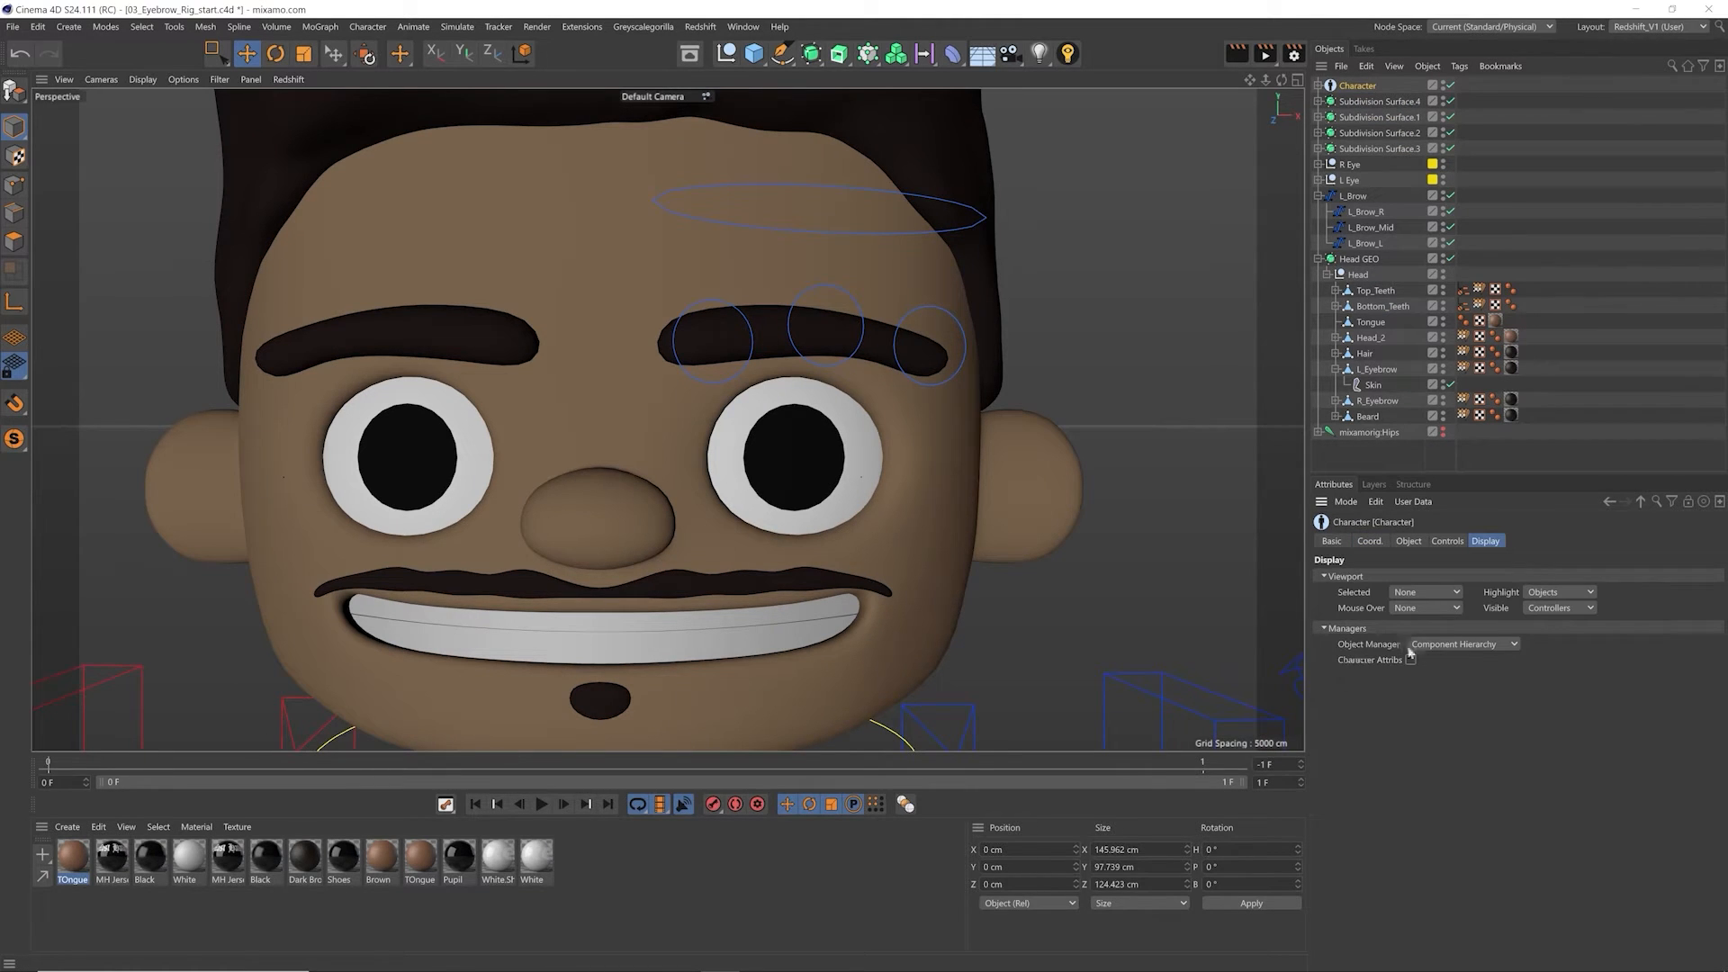
click(1444, 645)
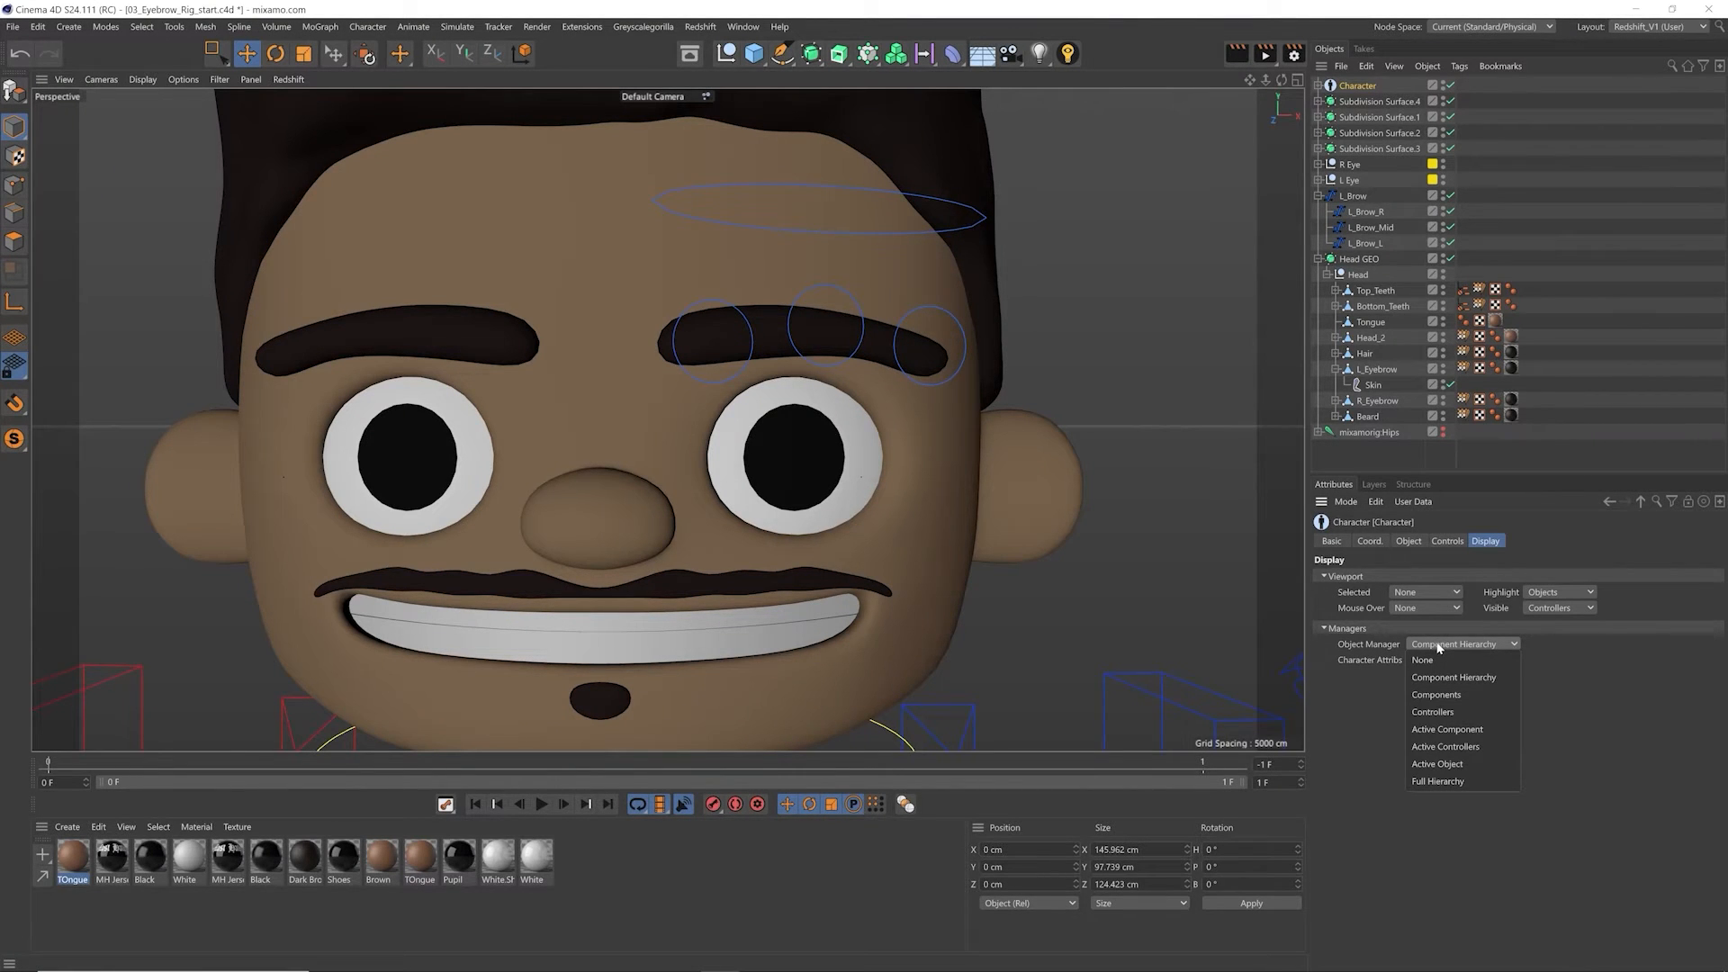
click(1440, 712)
click(1319, 85)
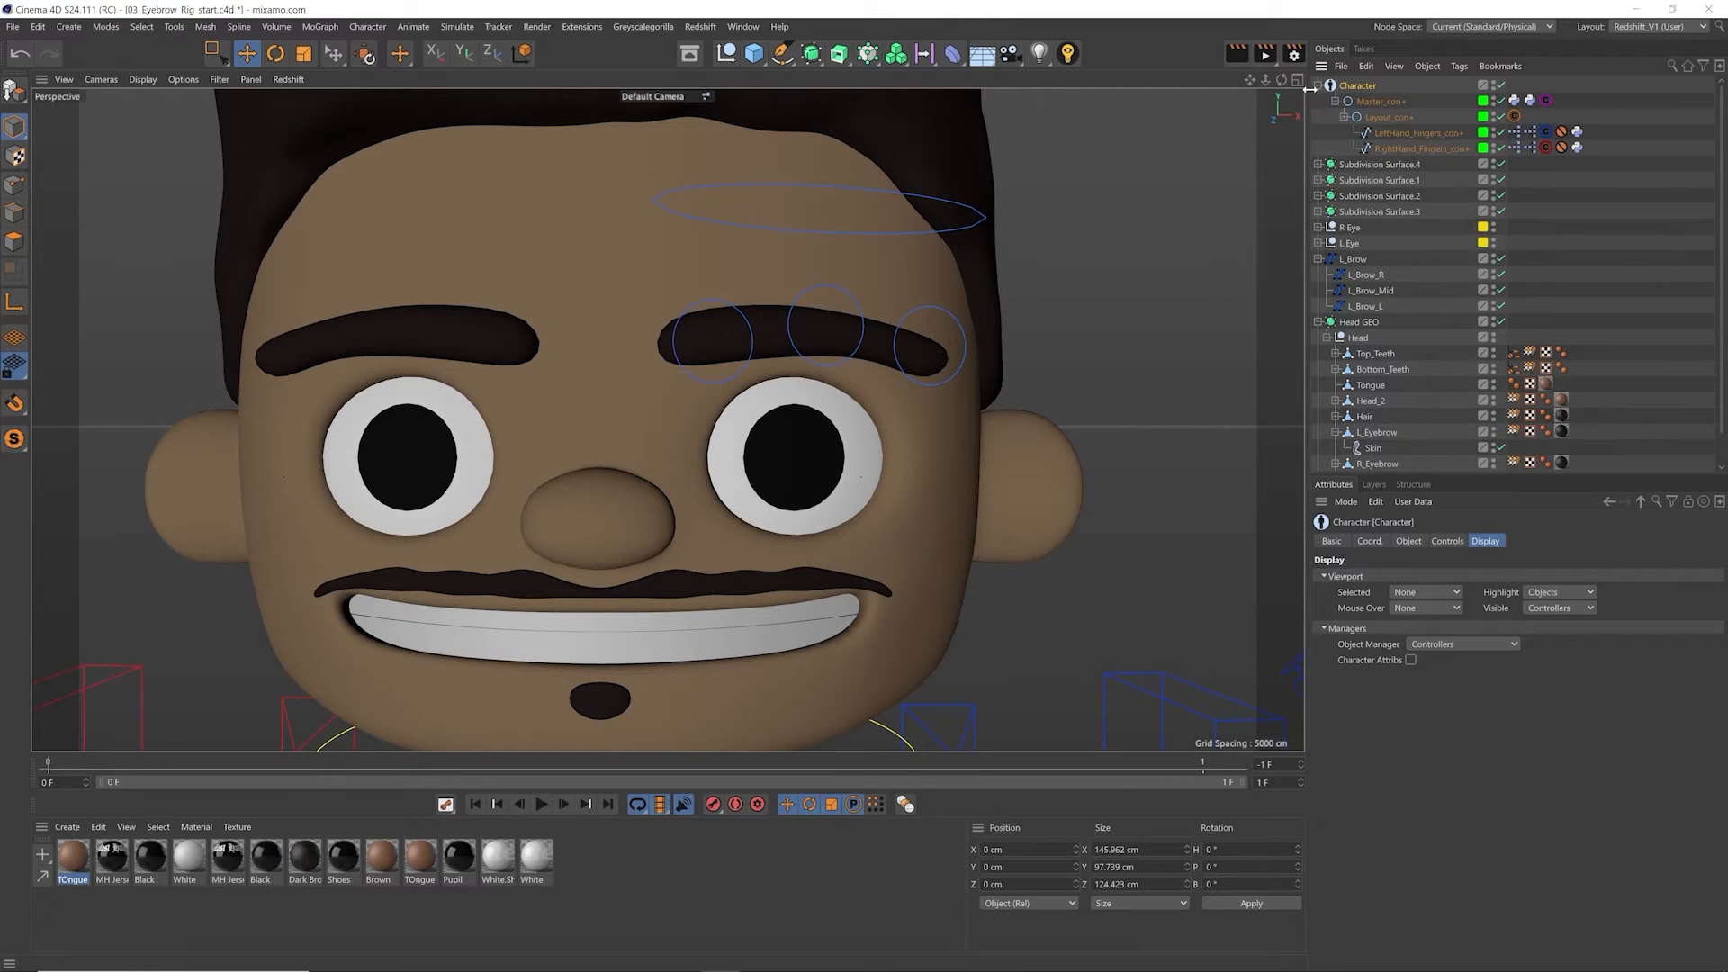
Step: Expand Layout_con+ and look through its controllers, selecting RightHandPinky1_con+ and LeftShoulder_con+ along the way
click(1344, 117)
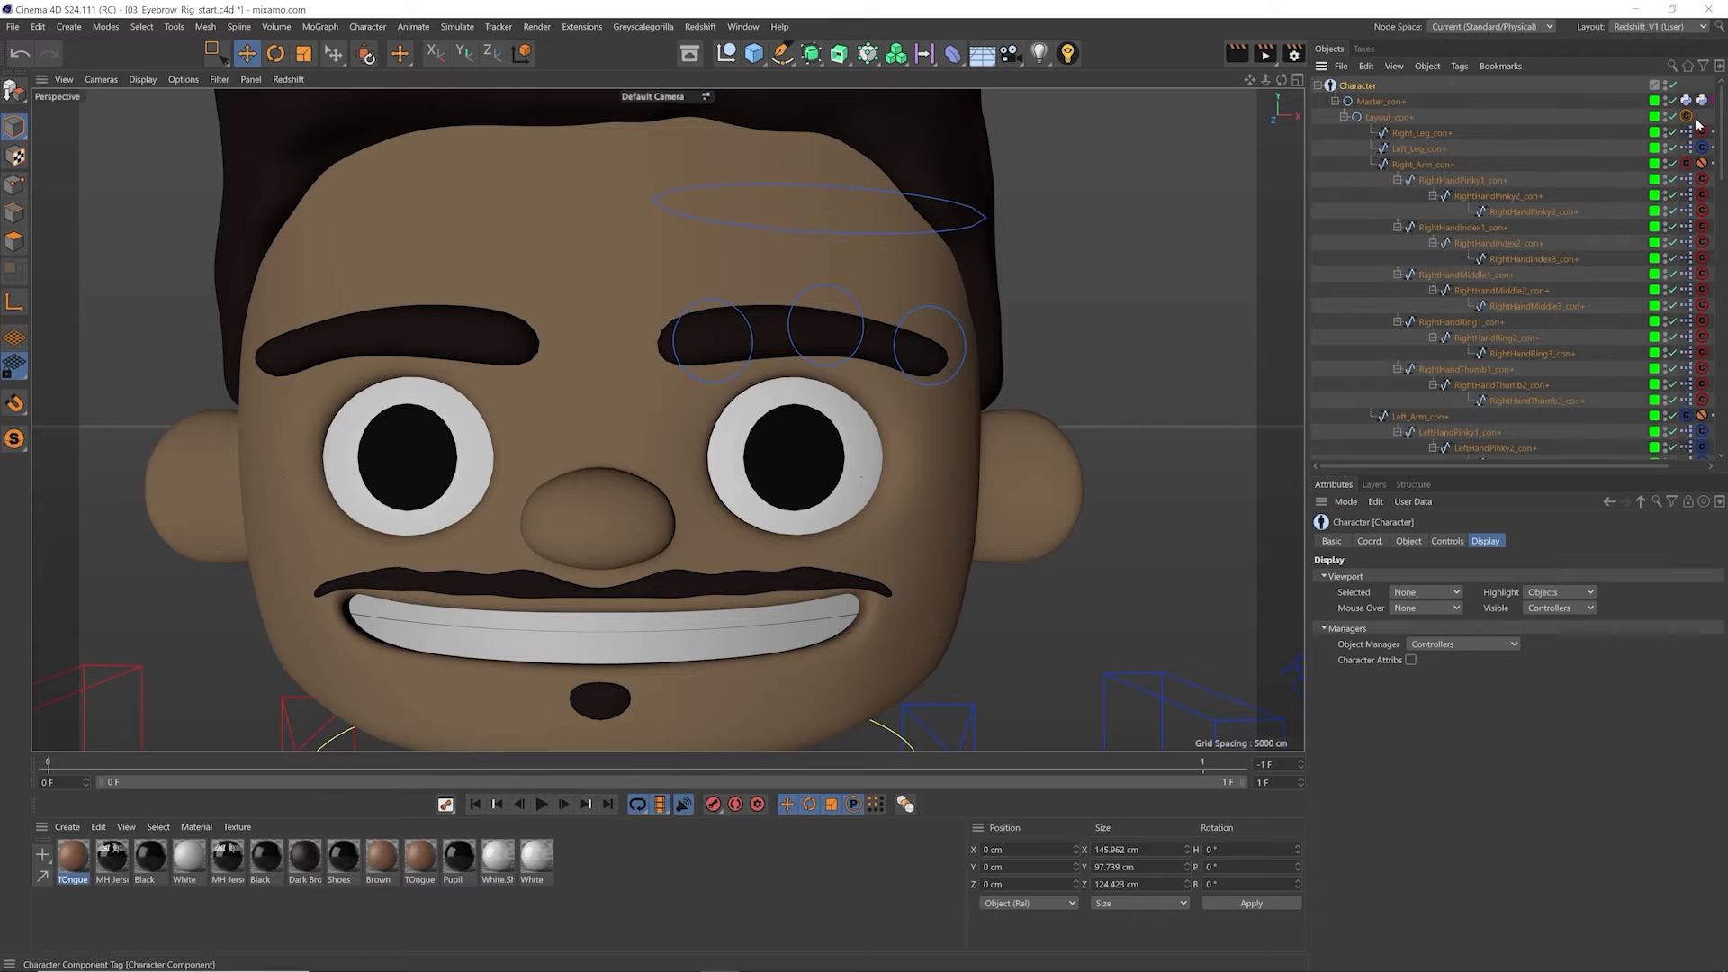
click(1487, 179)
scroll(1710, 175, down, 15)
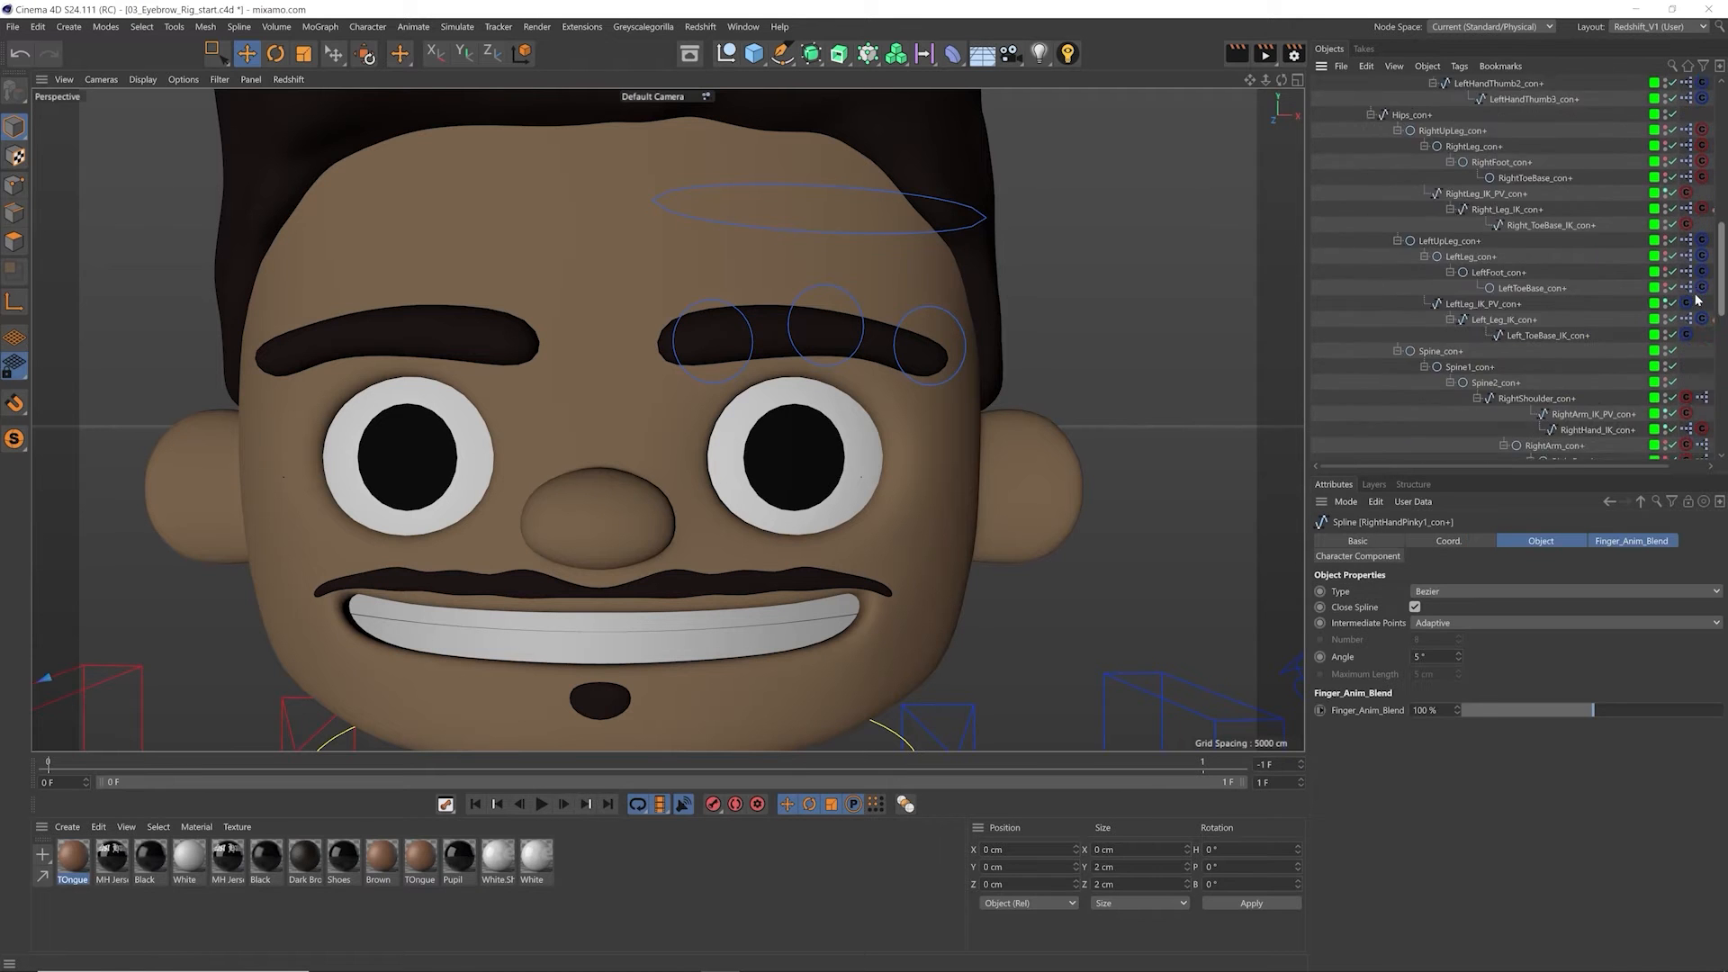
click(1489, 216)
scroll(934, 386, down, 8)
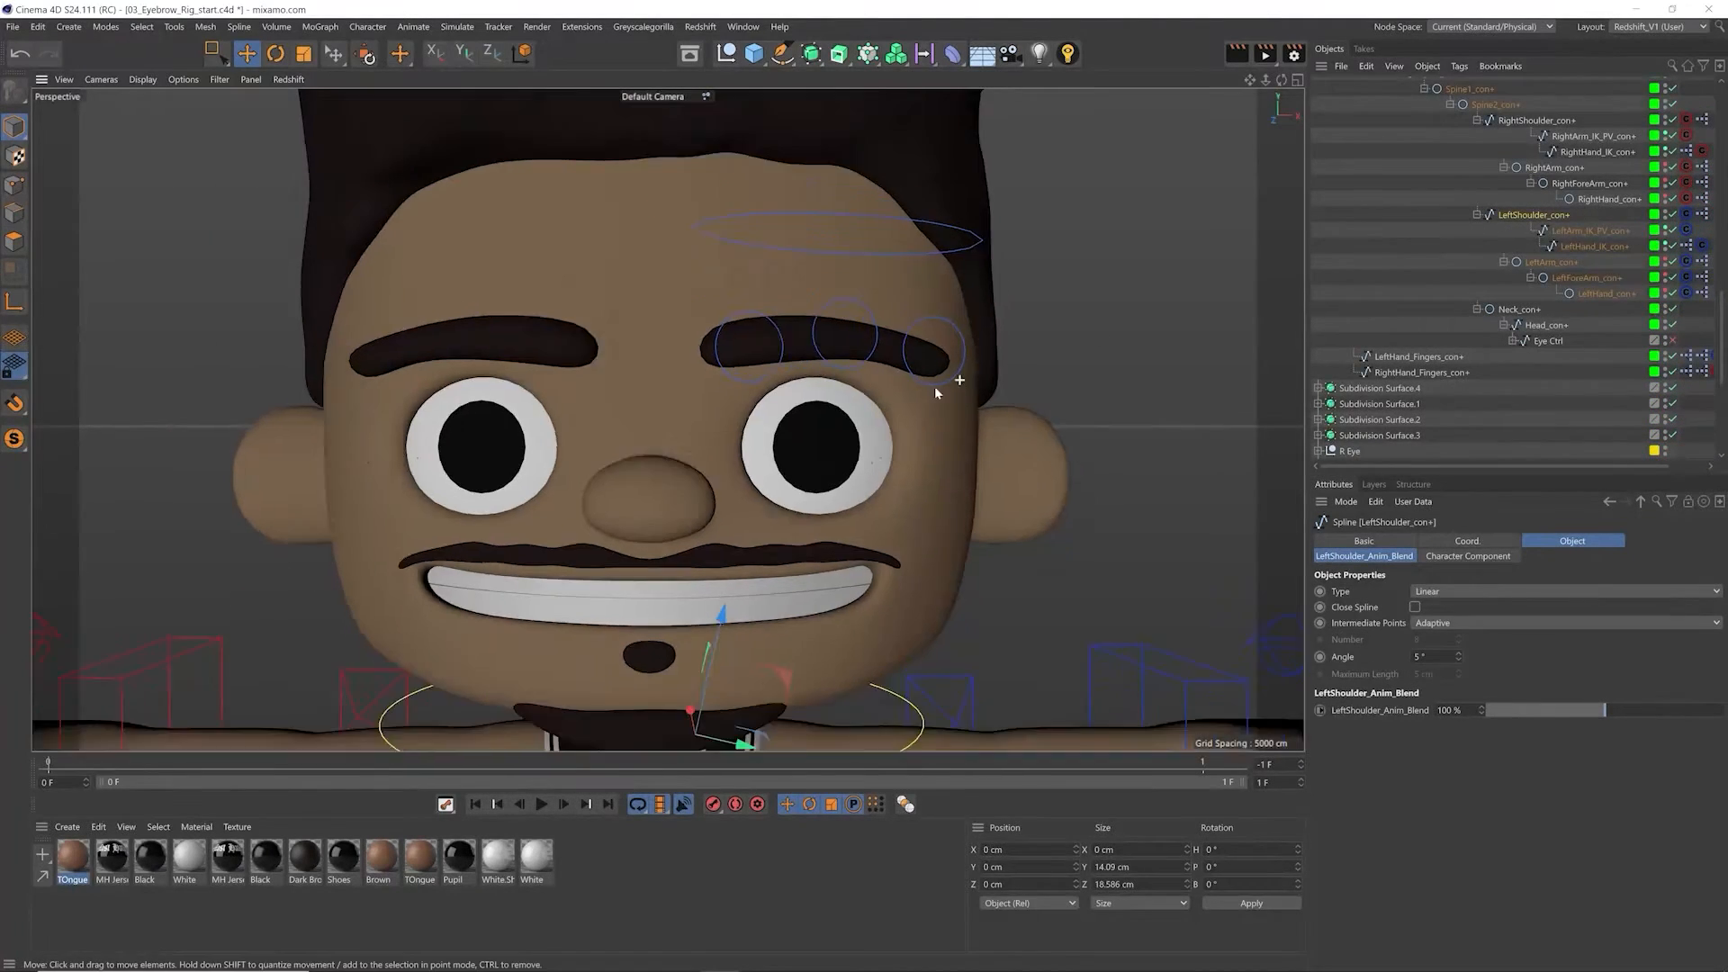
Step: Select LeftHand_IK_con+, try moving it up and towards the body, and undo the move
click(945, 432)
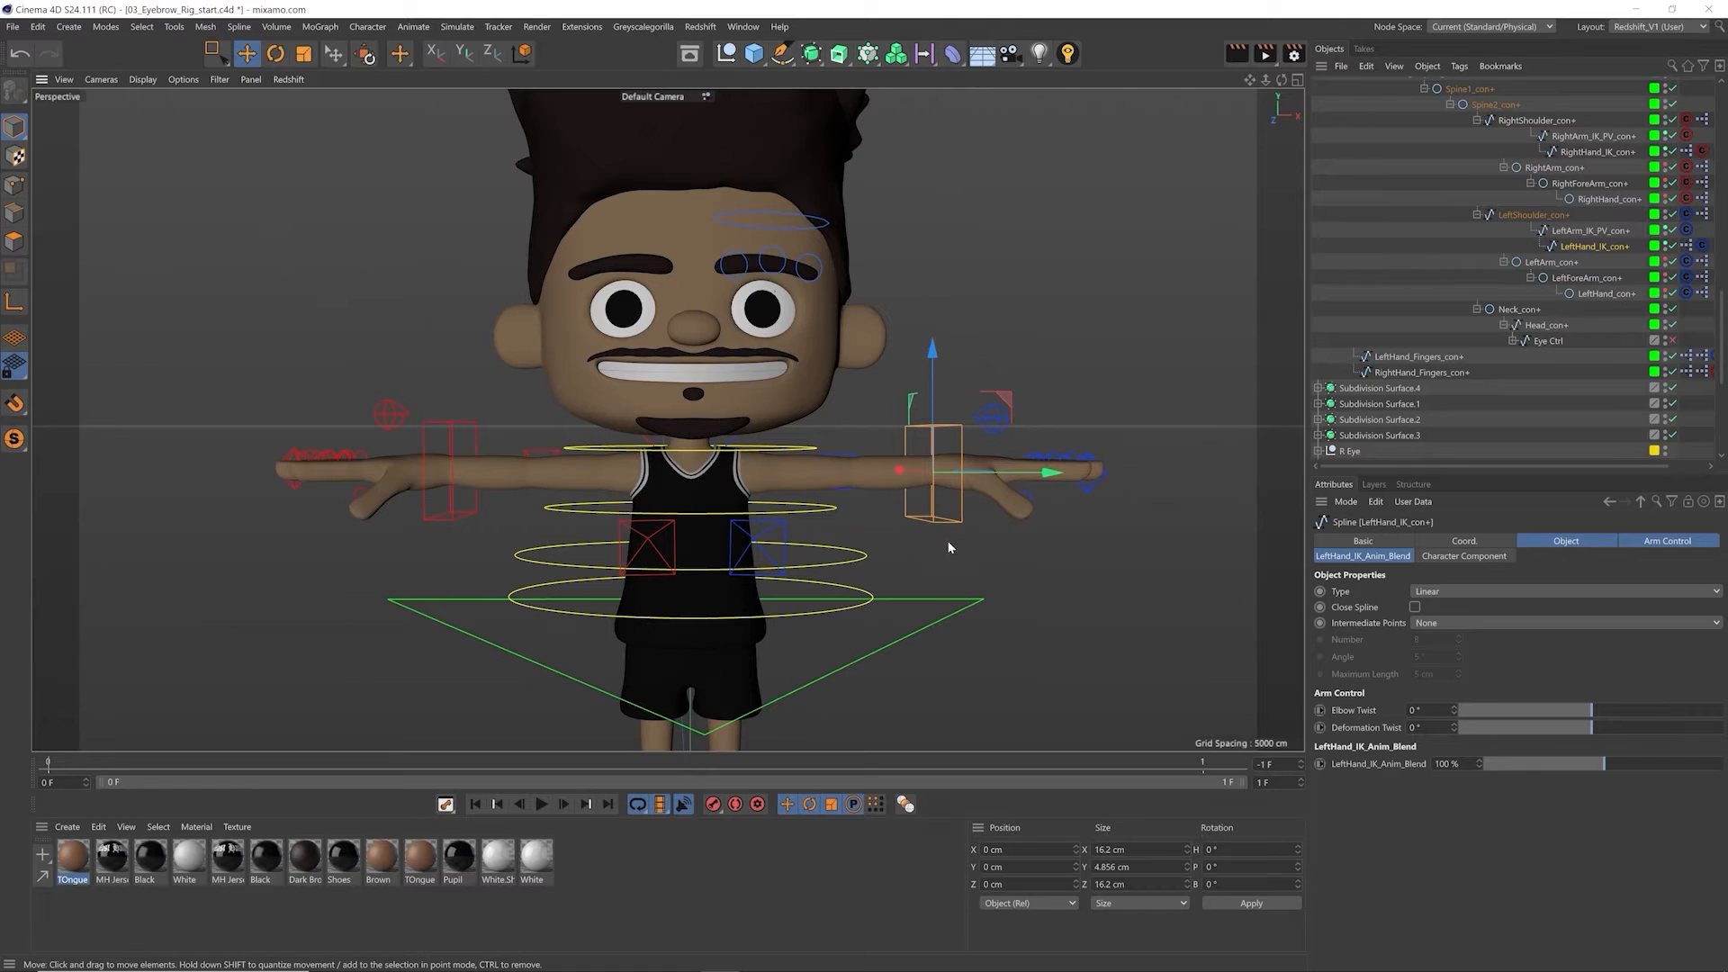
drag(1001, 402, 942, 383)
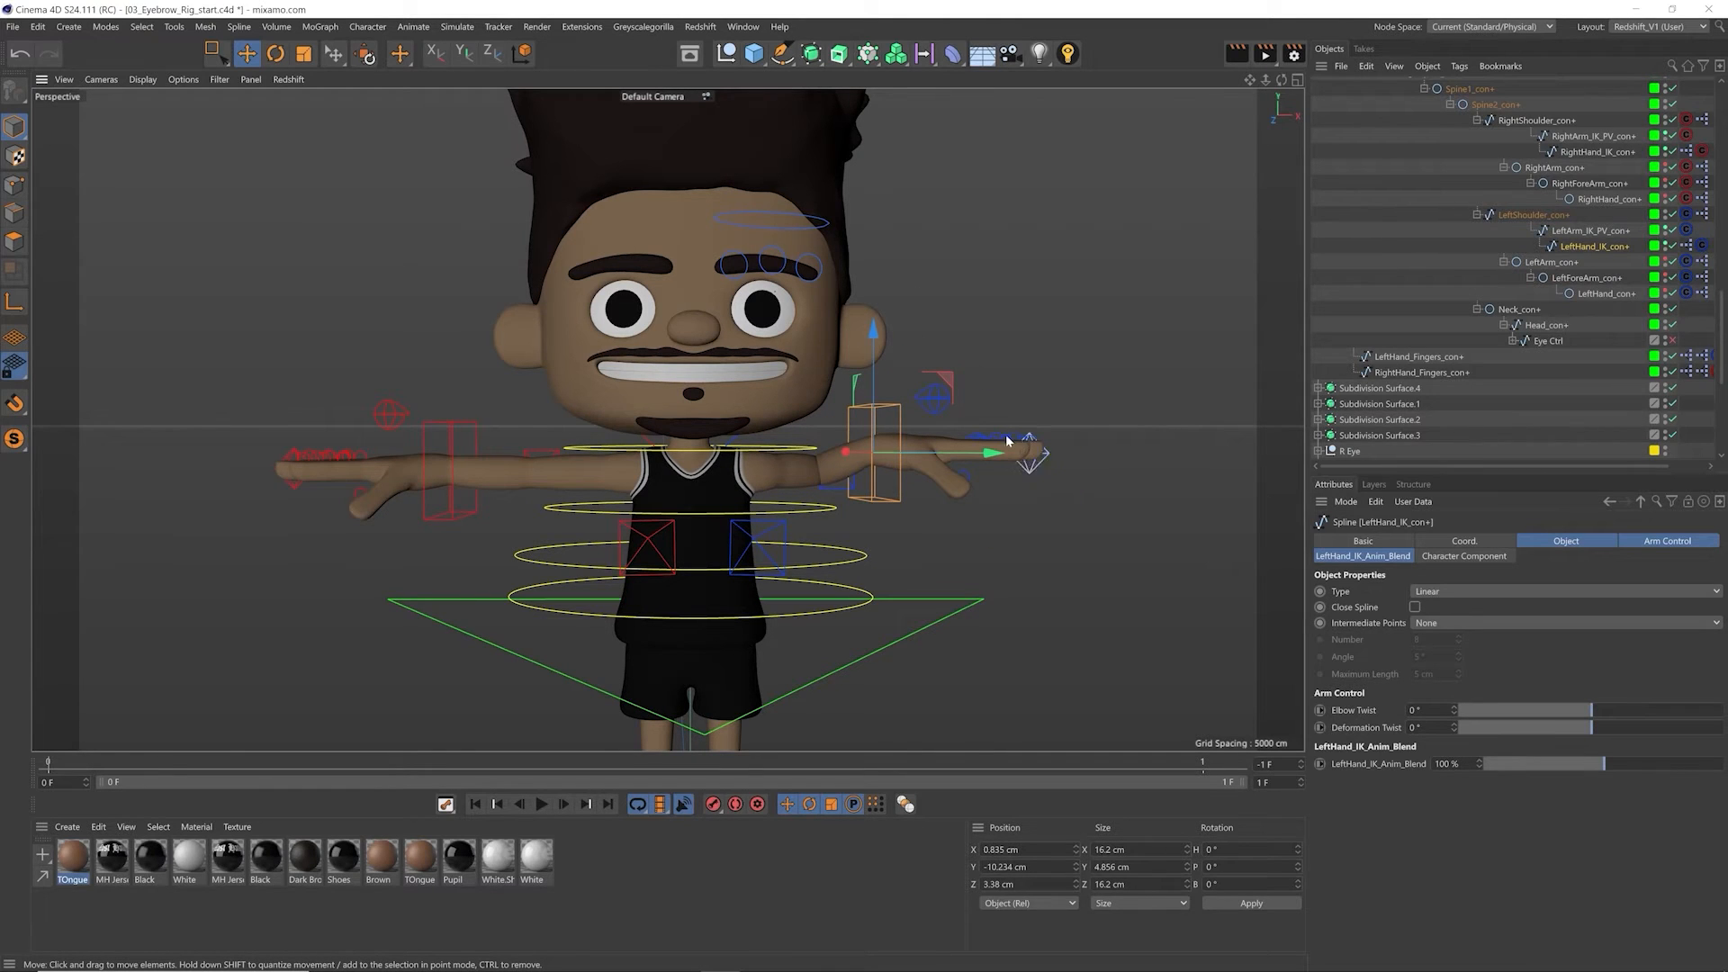
key(ctrl+z)
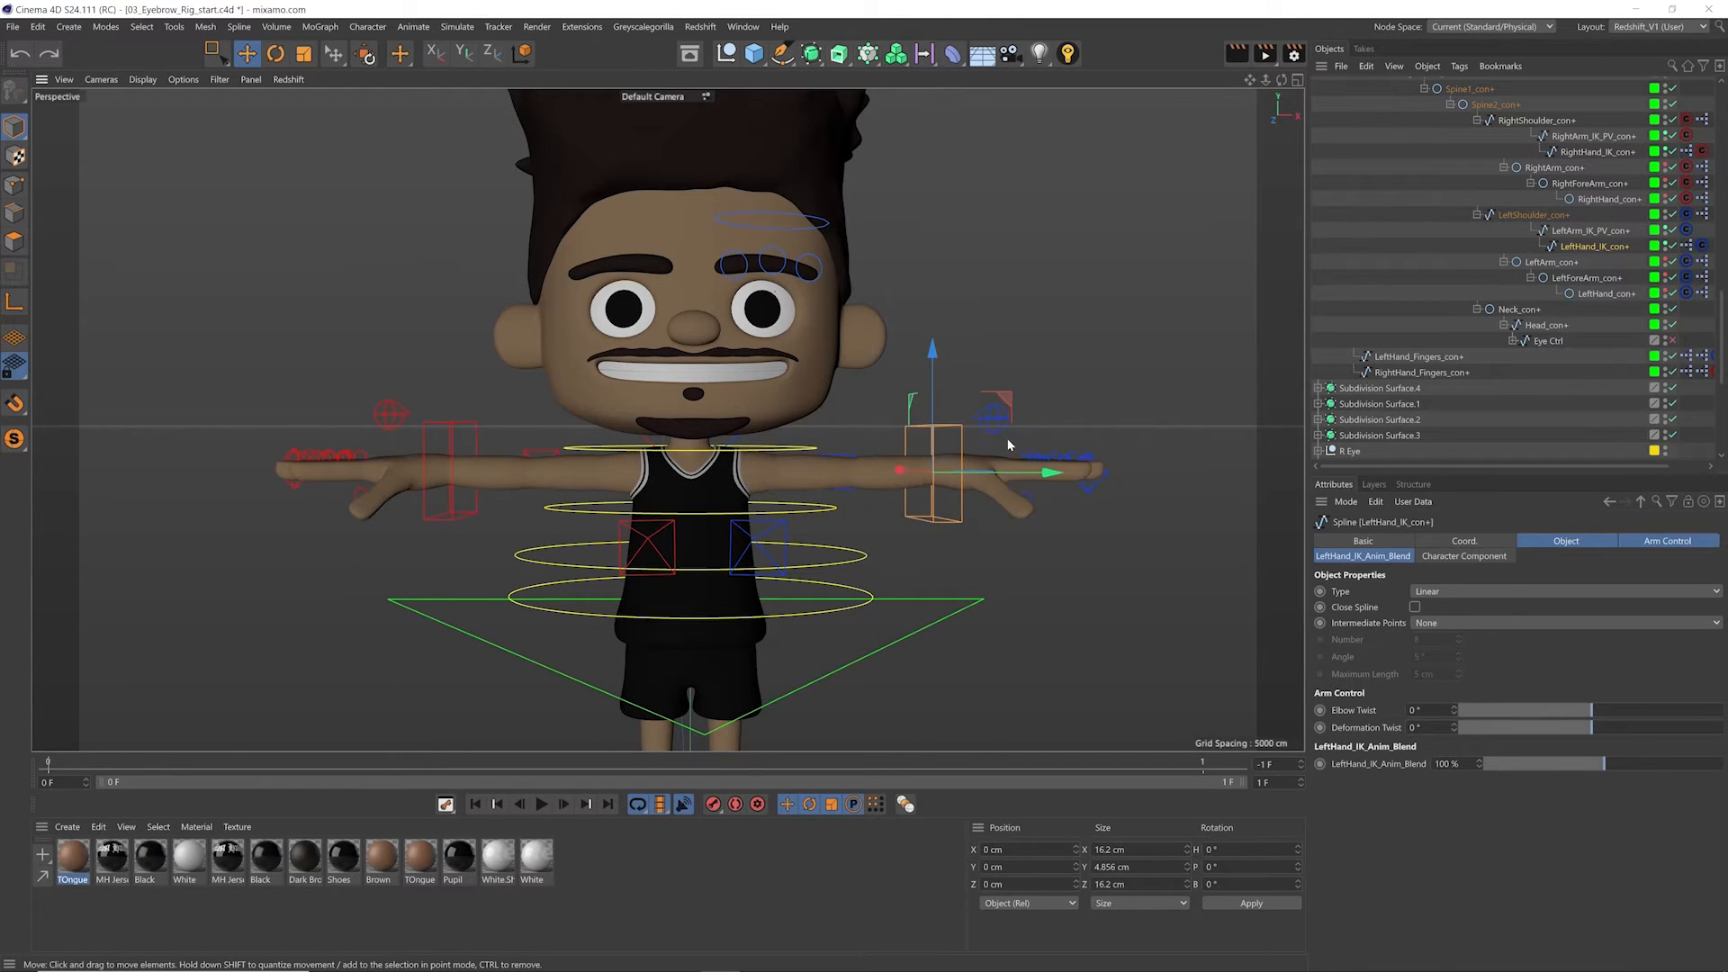
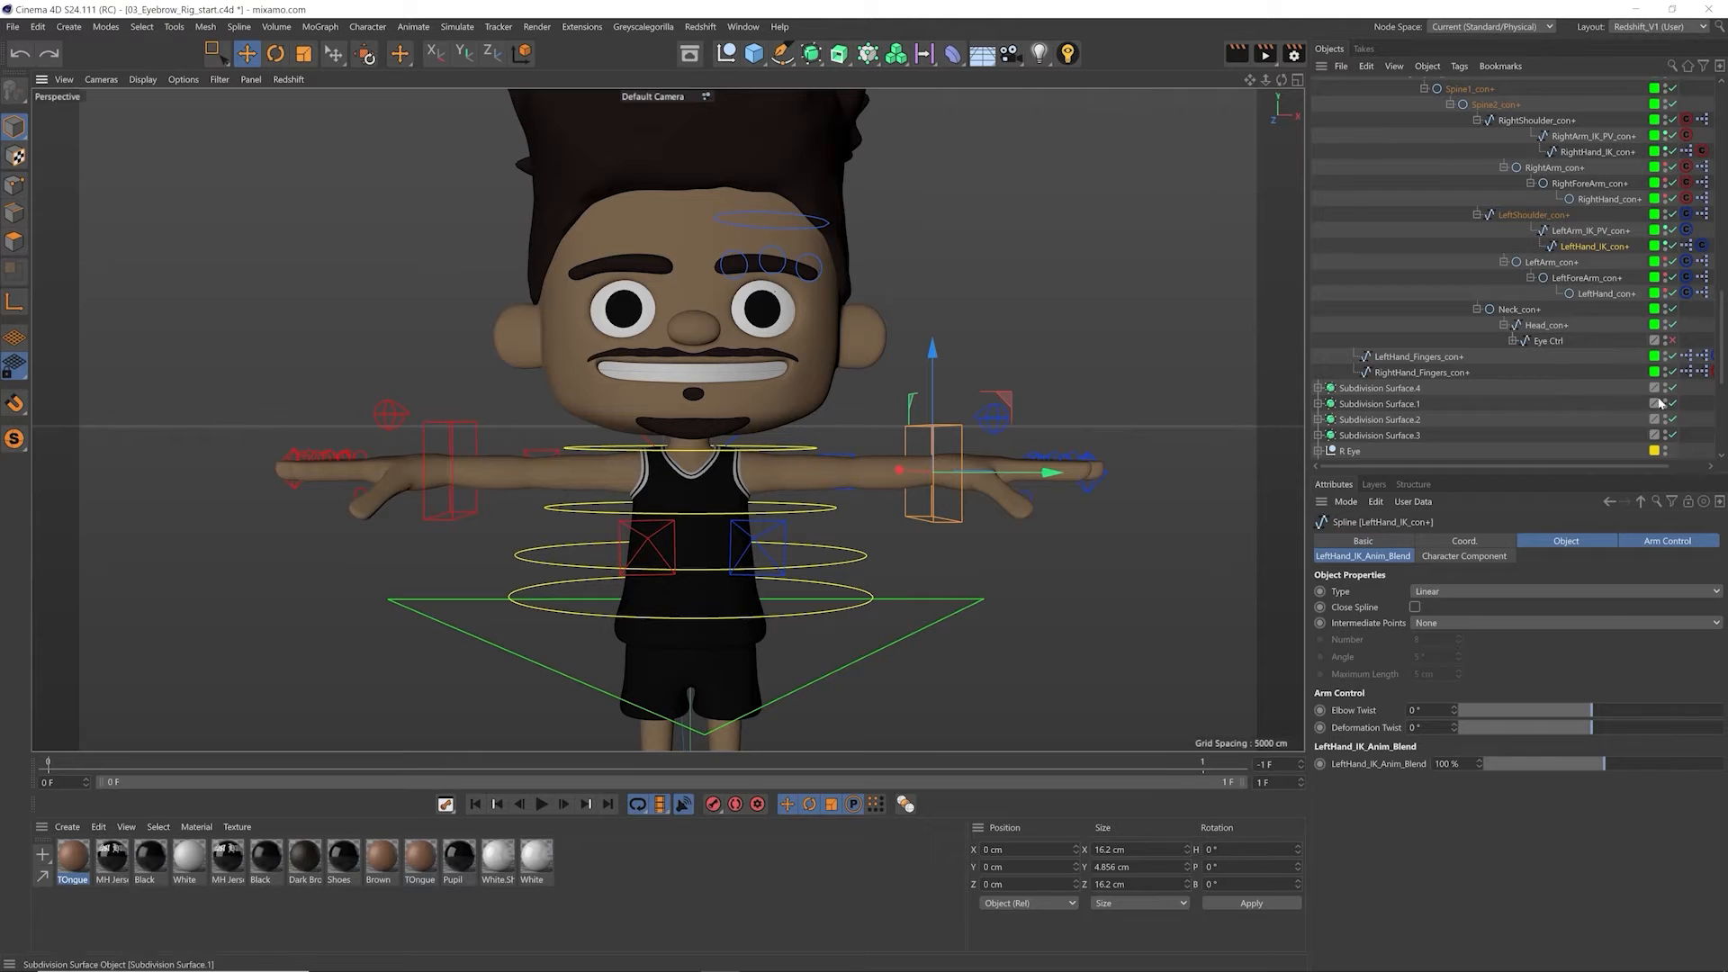
Step: Collapse the Character hierarchy in the Object Manager and select the L_Brow controller spline
drag(1720, 351, 1719, 144)
click(1318, 86)
click(1355, 197)
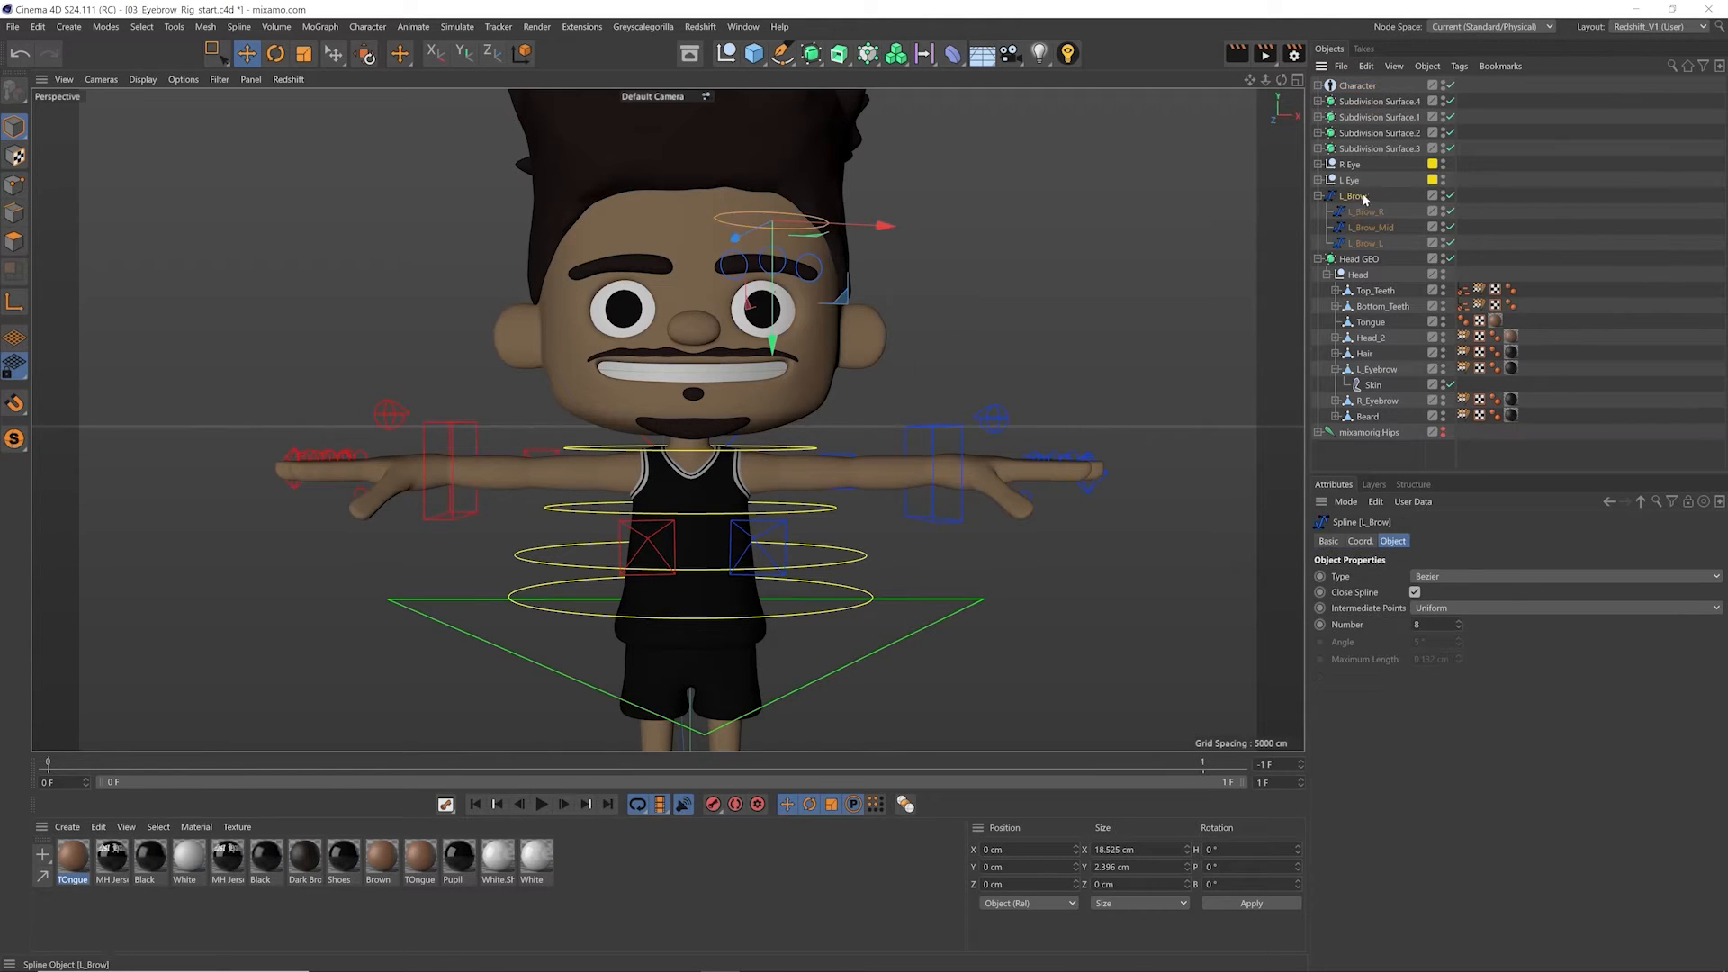
Step: Test the L_Brow_R controller by moving it down and towards the nose, and undo the move
scroll(920, 204, up, 10)
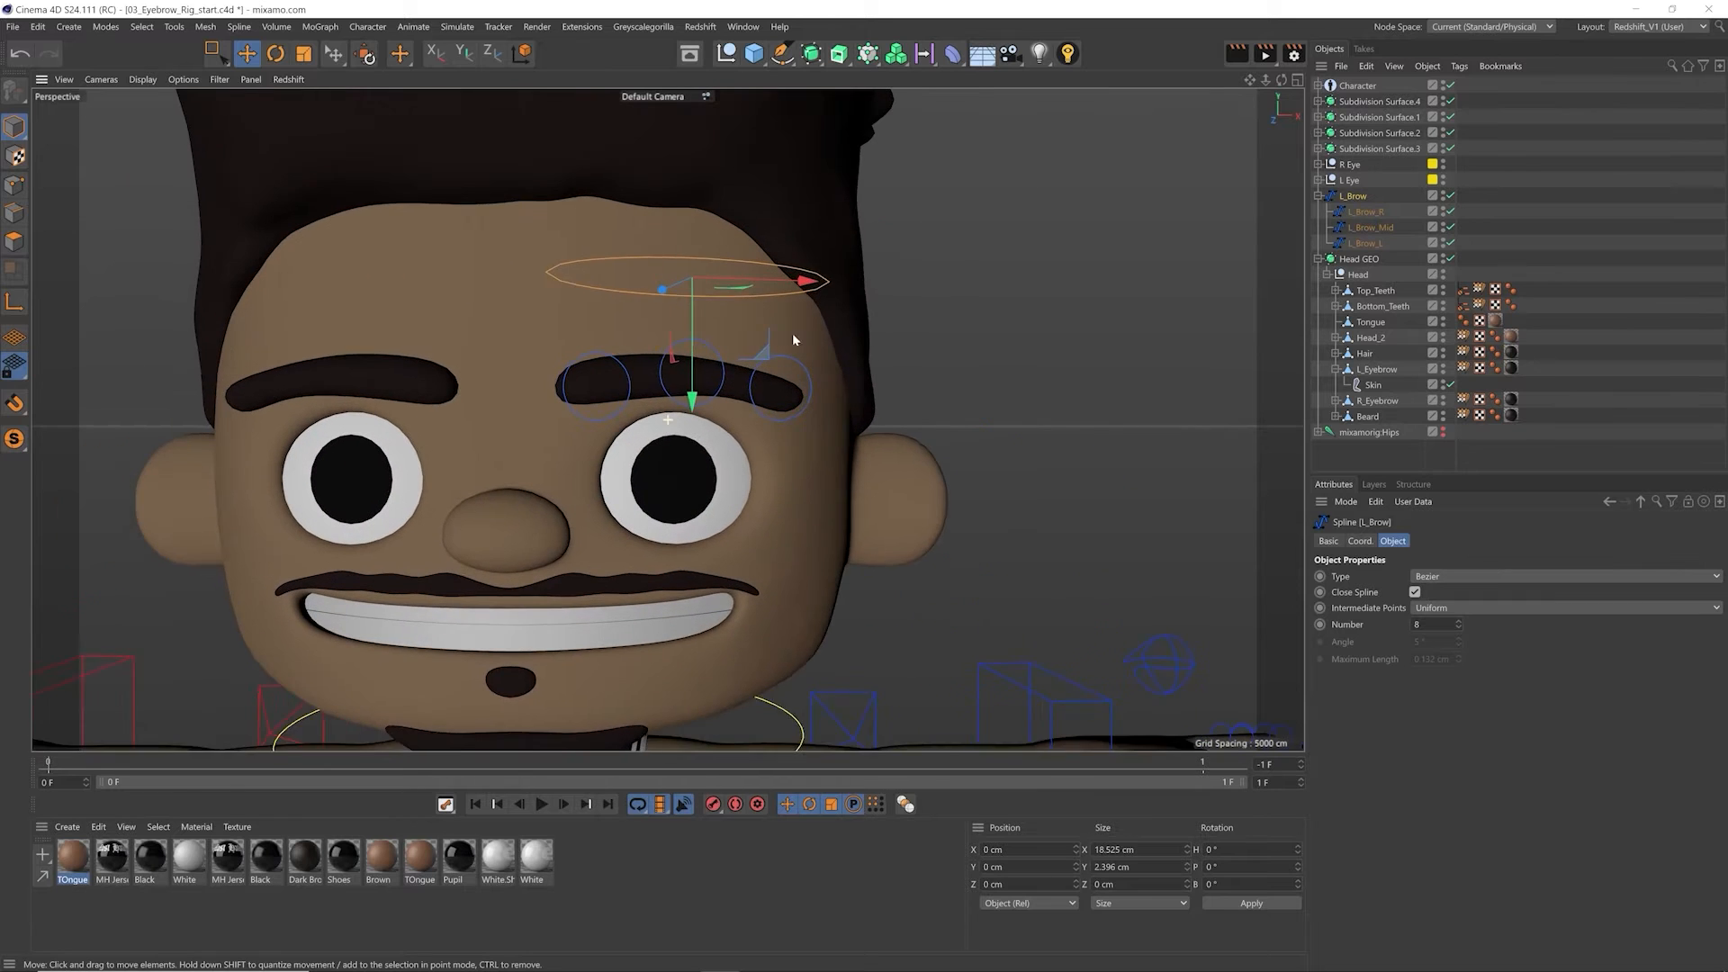
scroll(792, 346, up, 2)
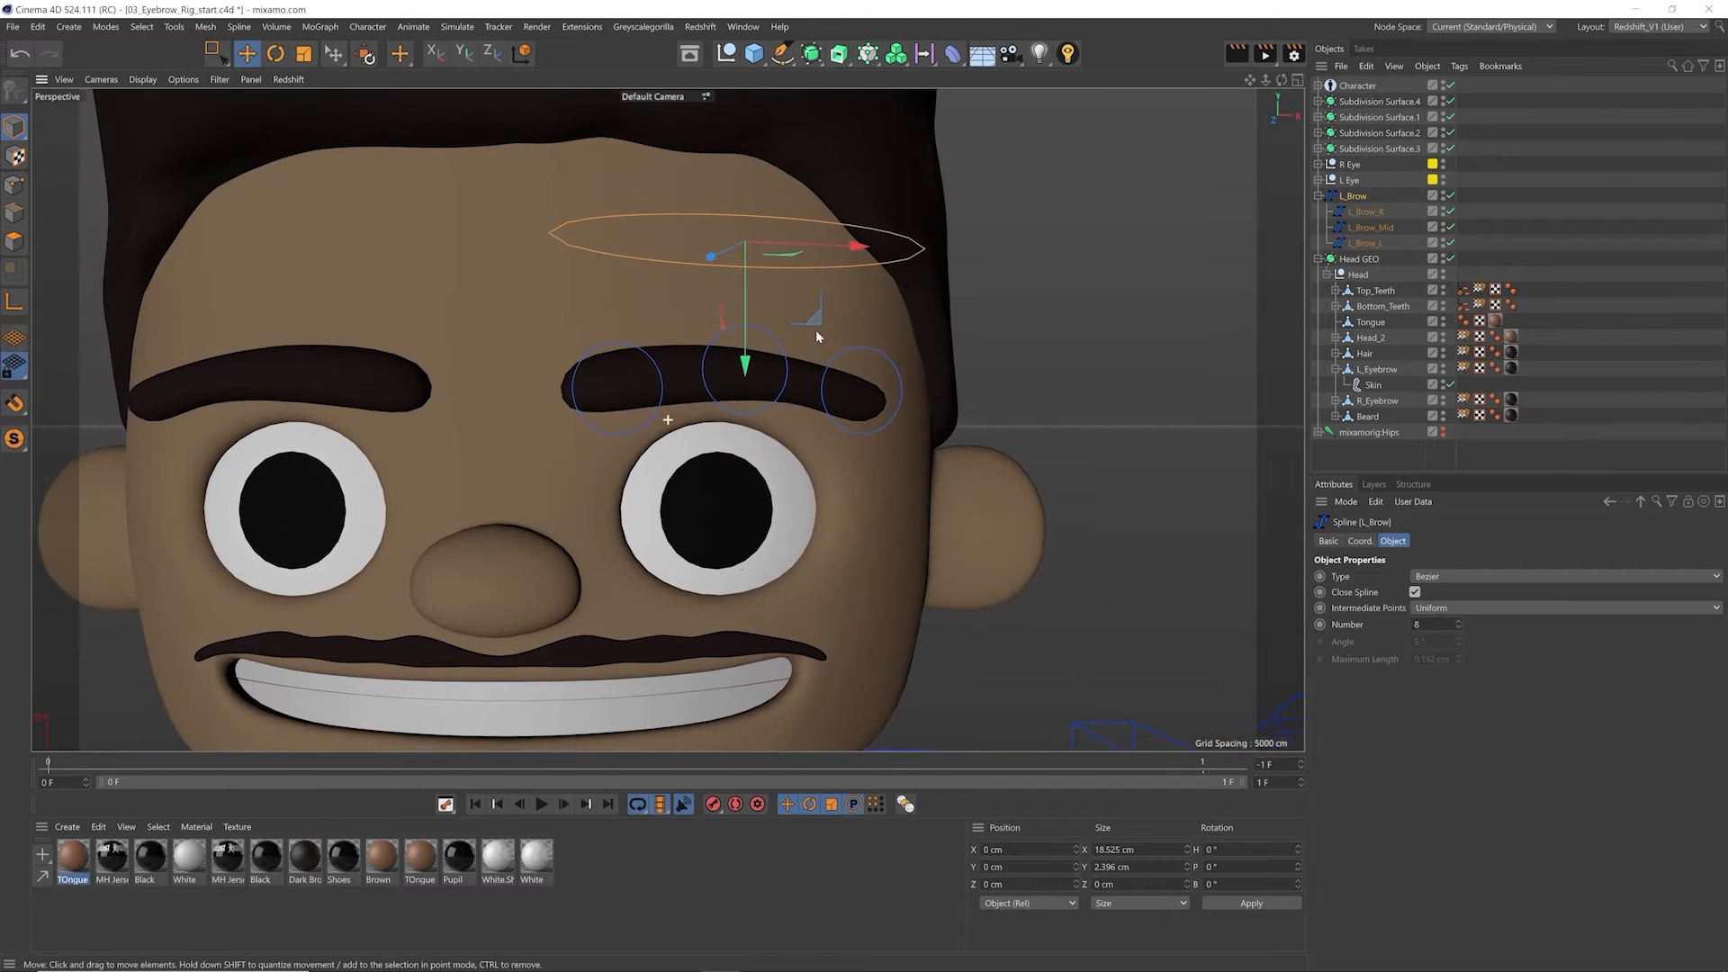
click(1365, 214)
drag(664, 379, 641, 410)
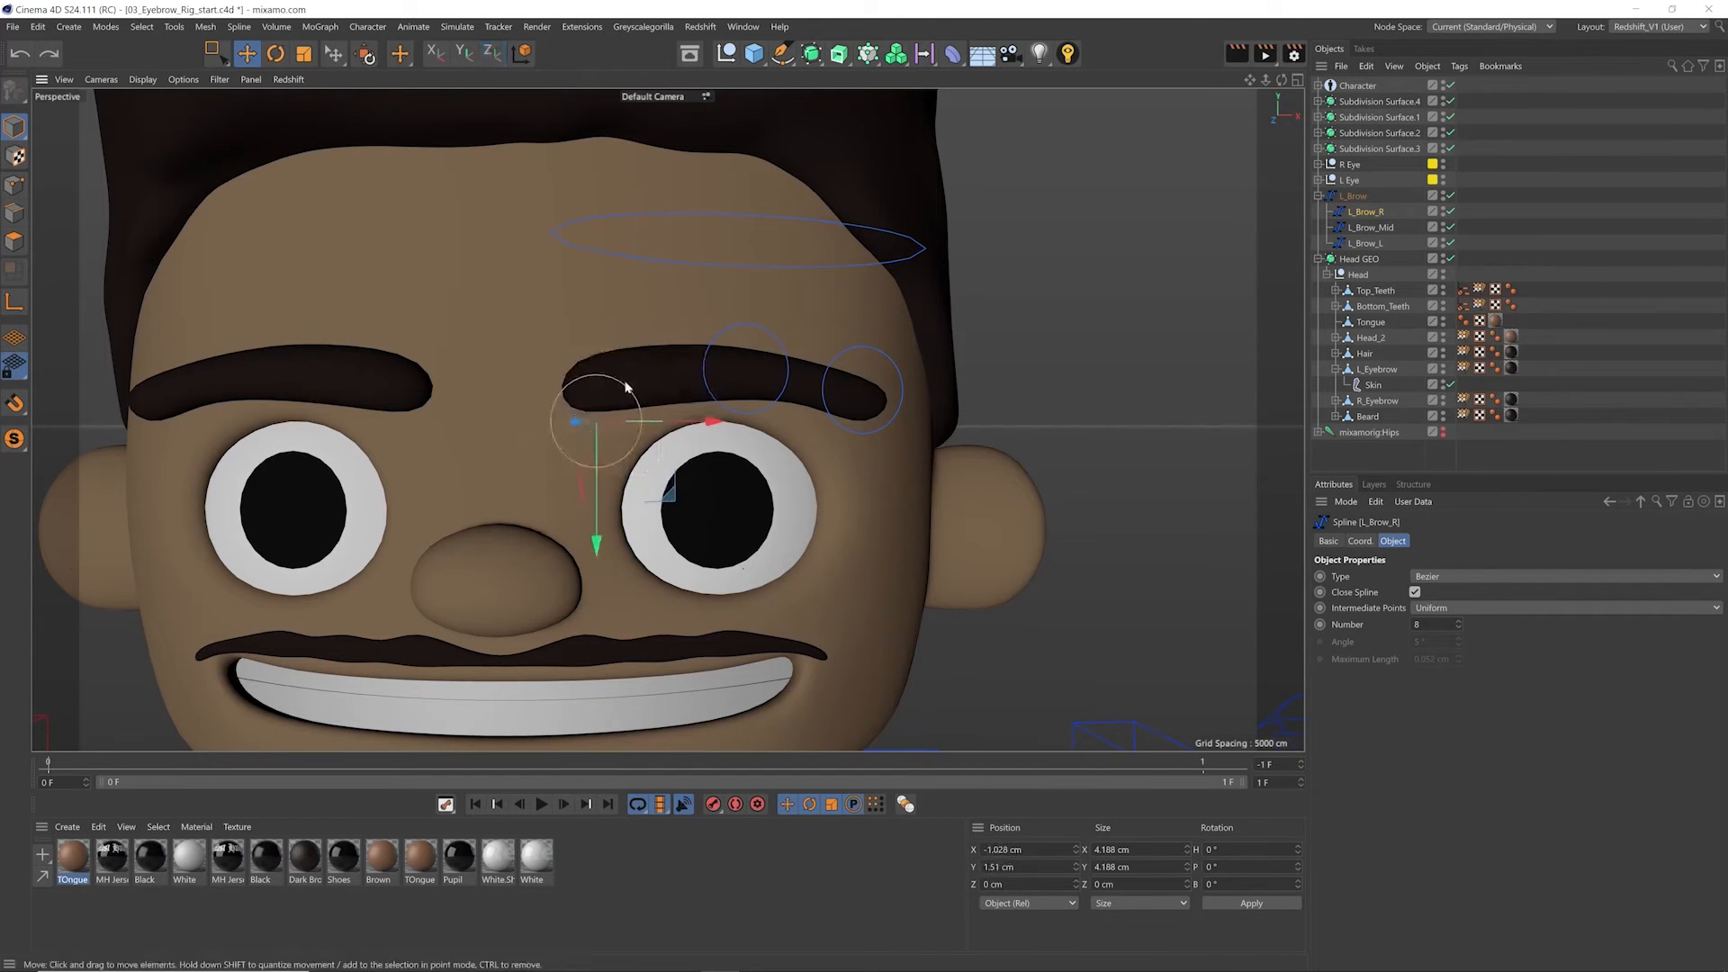
key(ctrl+z)
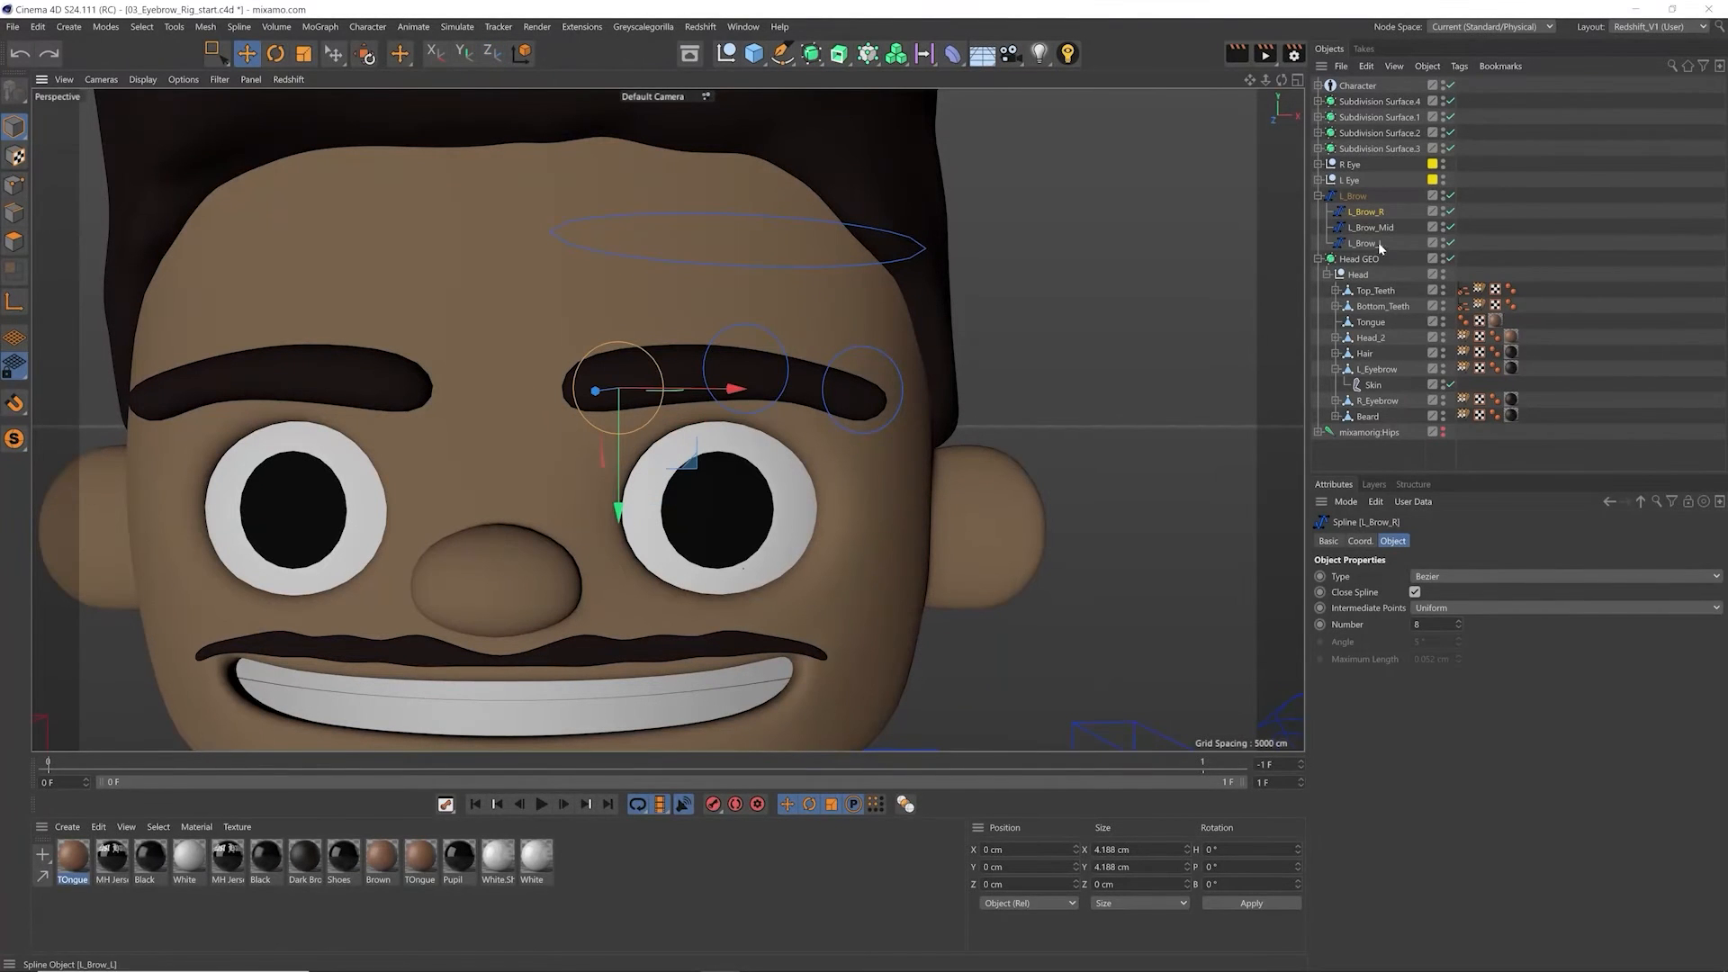
Step: Select L_Brow_L and the parent L_Brow, try raising L_Brow together with its child controllers, and undo the move
click(882, 446)
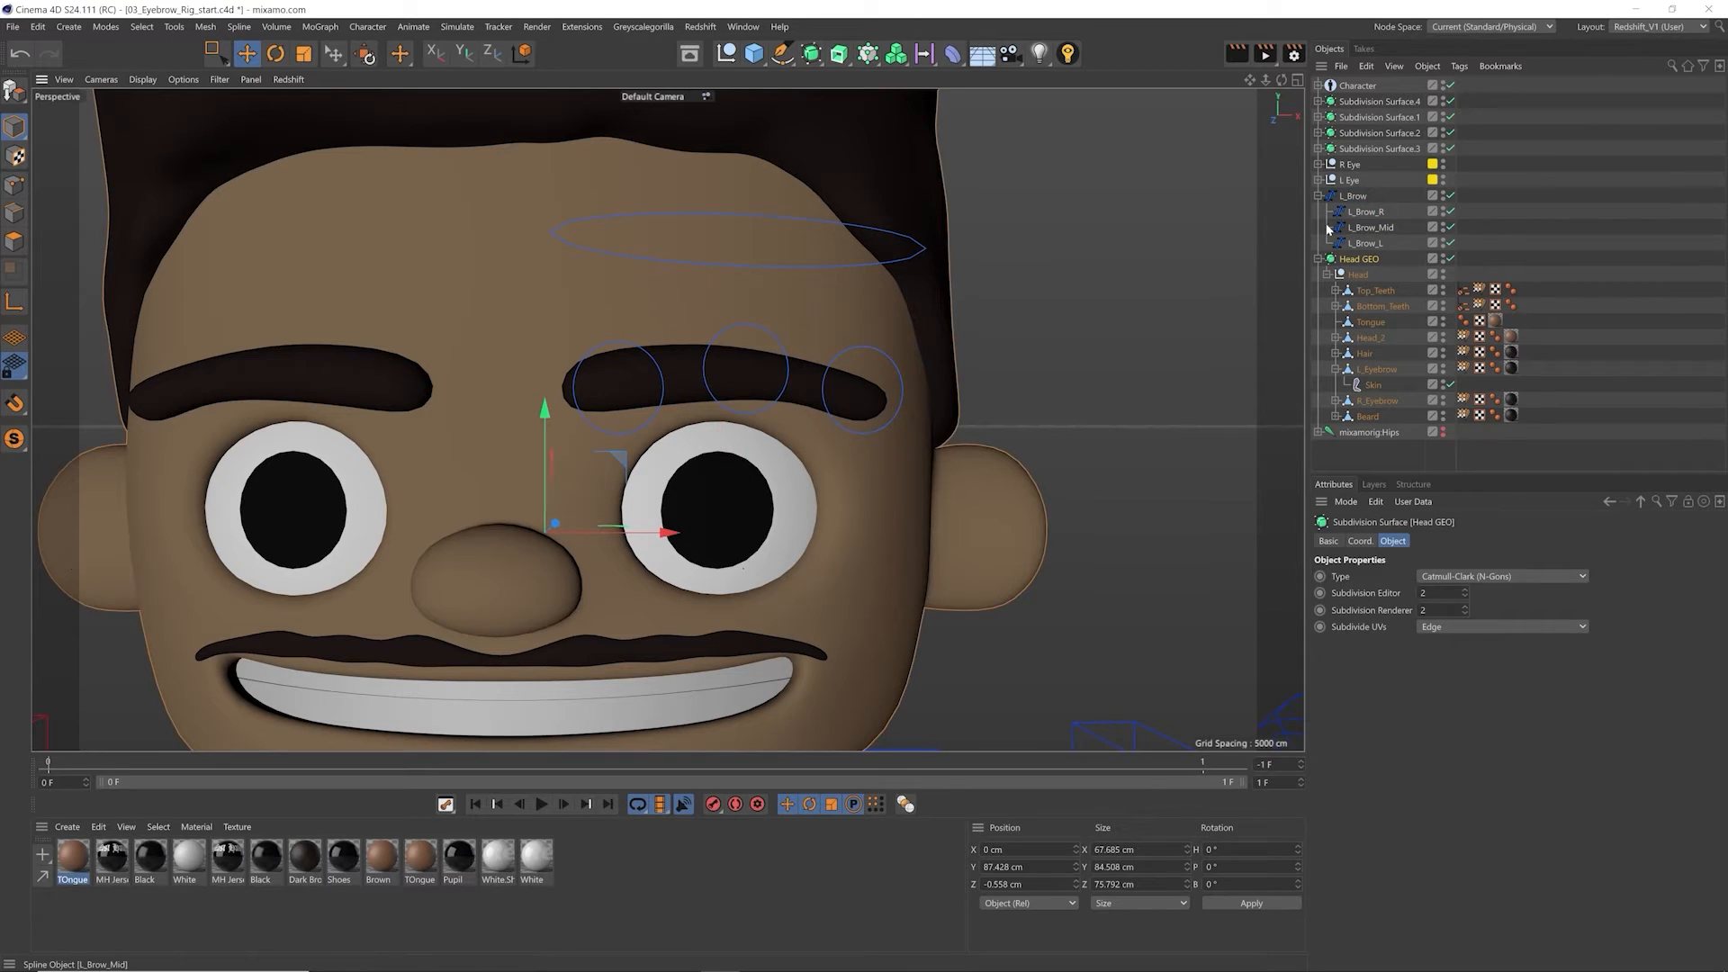
click(878, 425)
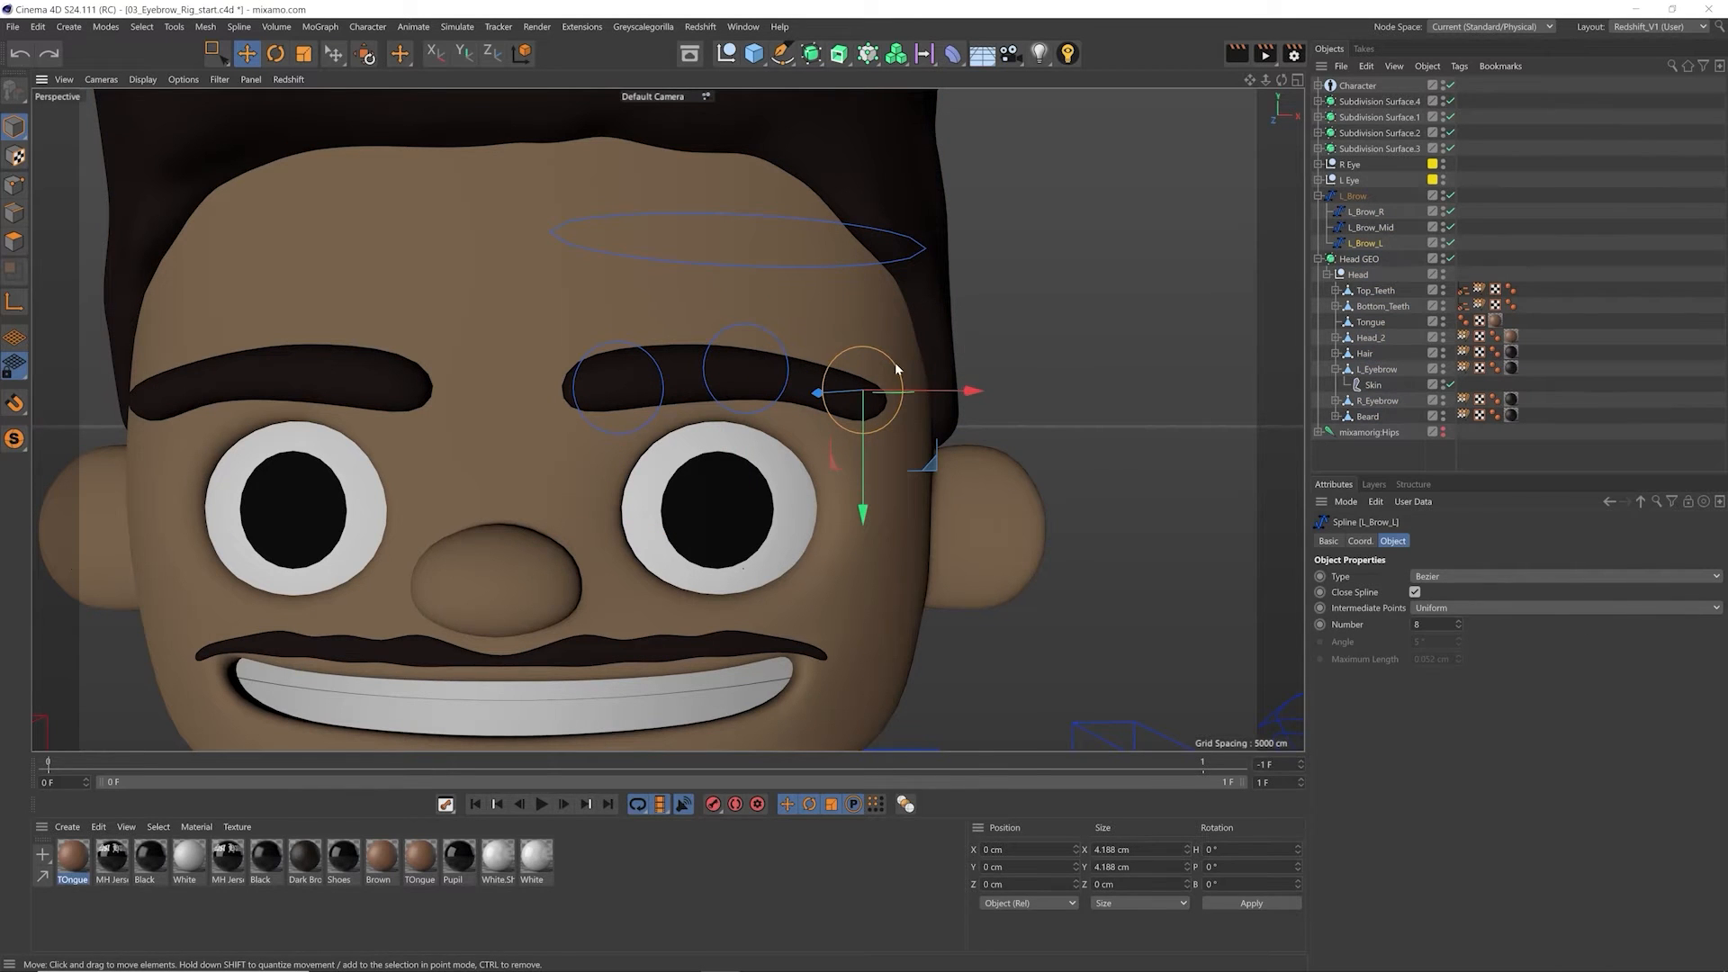
click(1359, 197)
drag(747, 366, 771, 291)
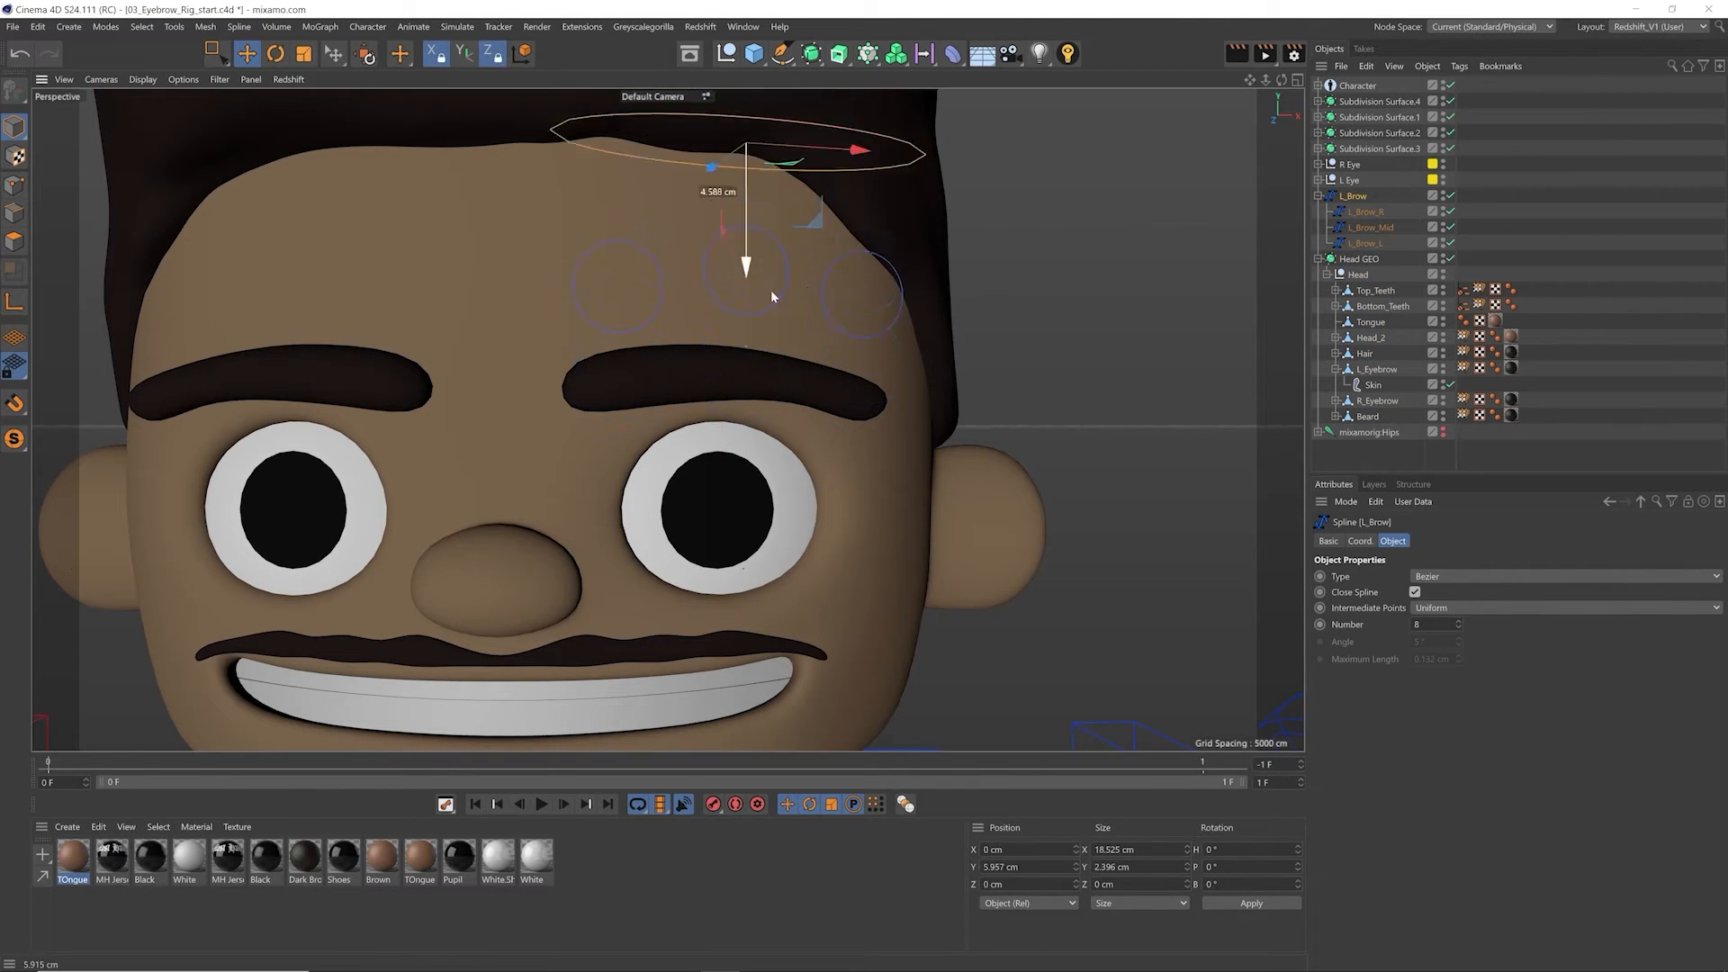
key(ctrl+z)
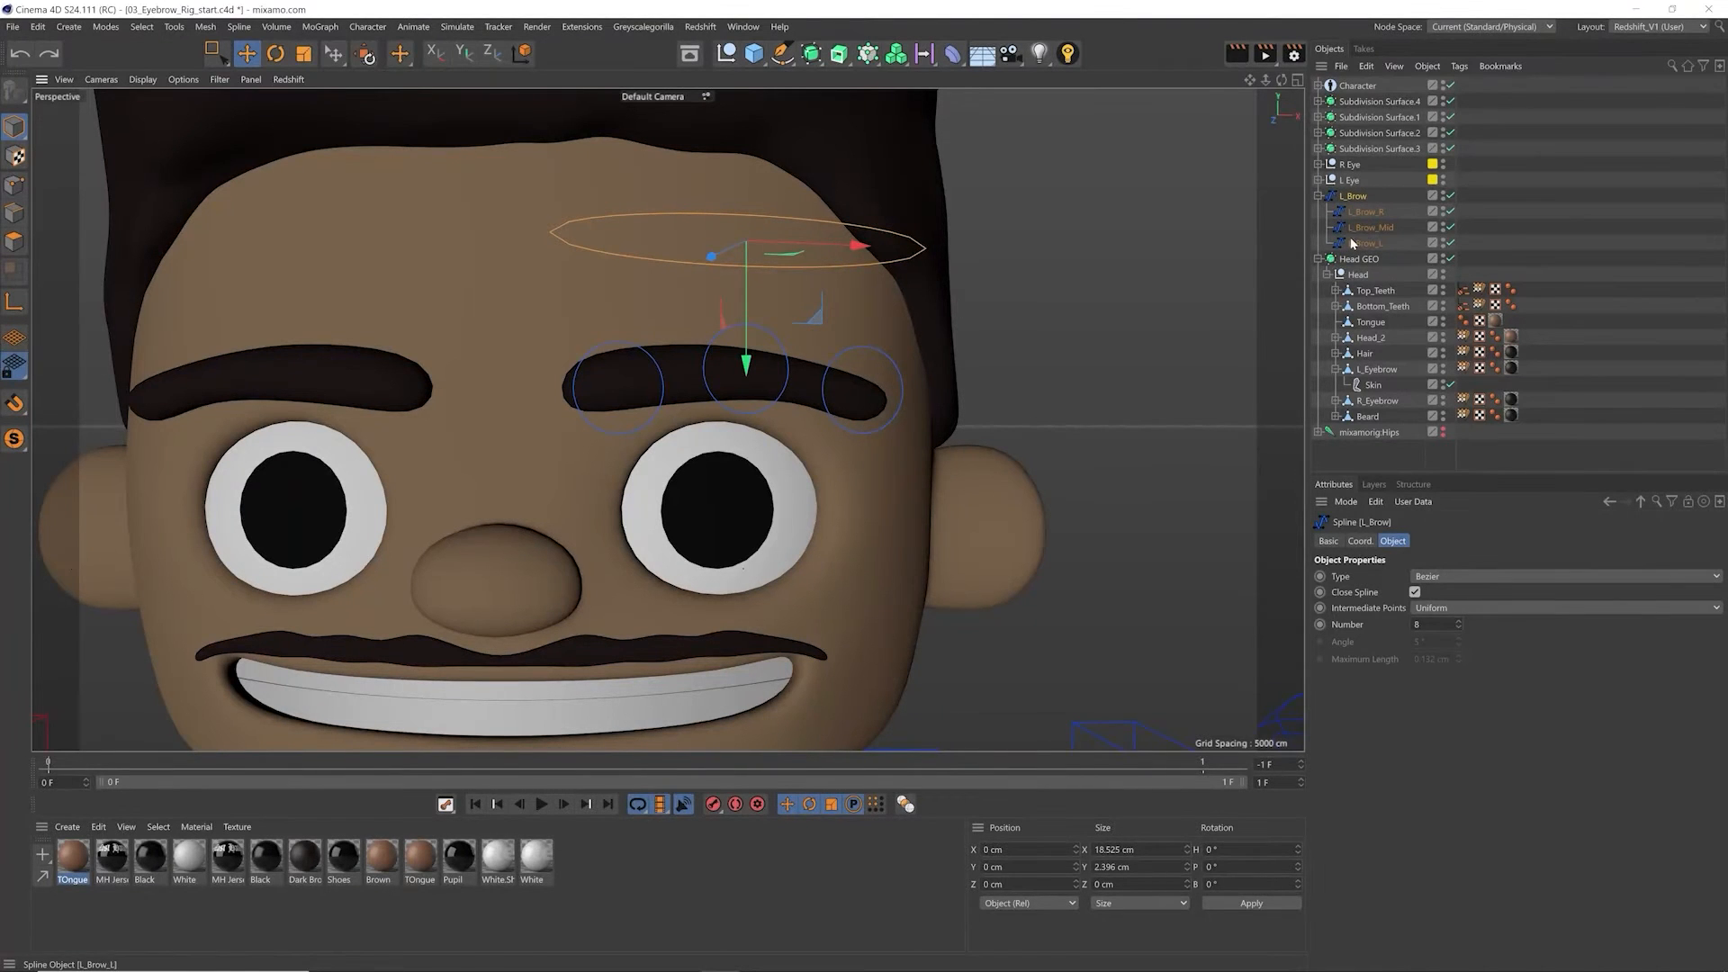
Step: Try L_Brow's Display Color set to Off, set it back to On, and close the color picker without a new color
scroll(760, 396, down, 5)
scroll(900, 441, up, 4)
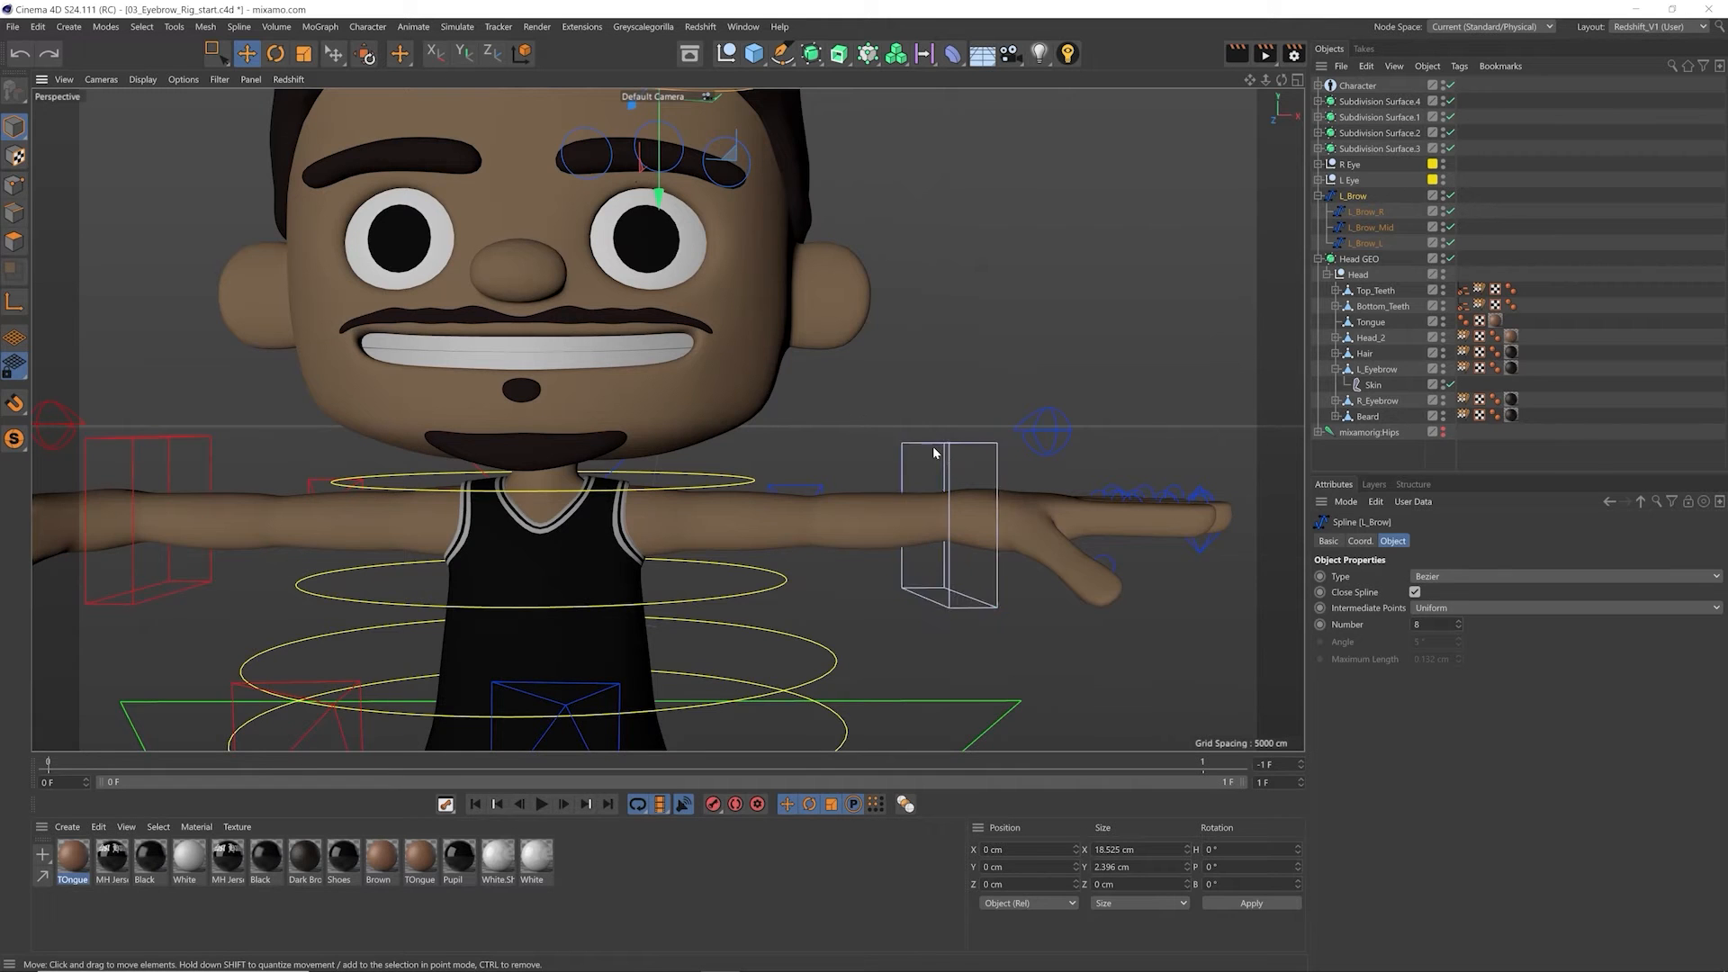
alt+middle_drag(842, 270, 779, 501)
scroll(733, 391, up, 3)
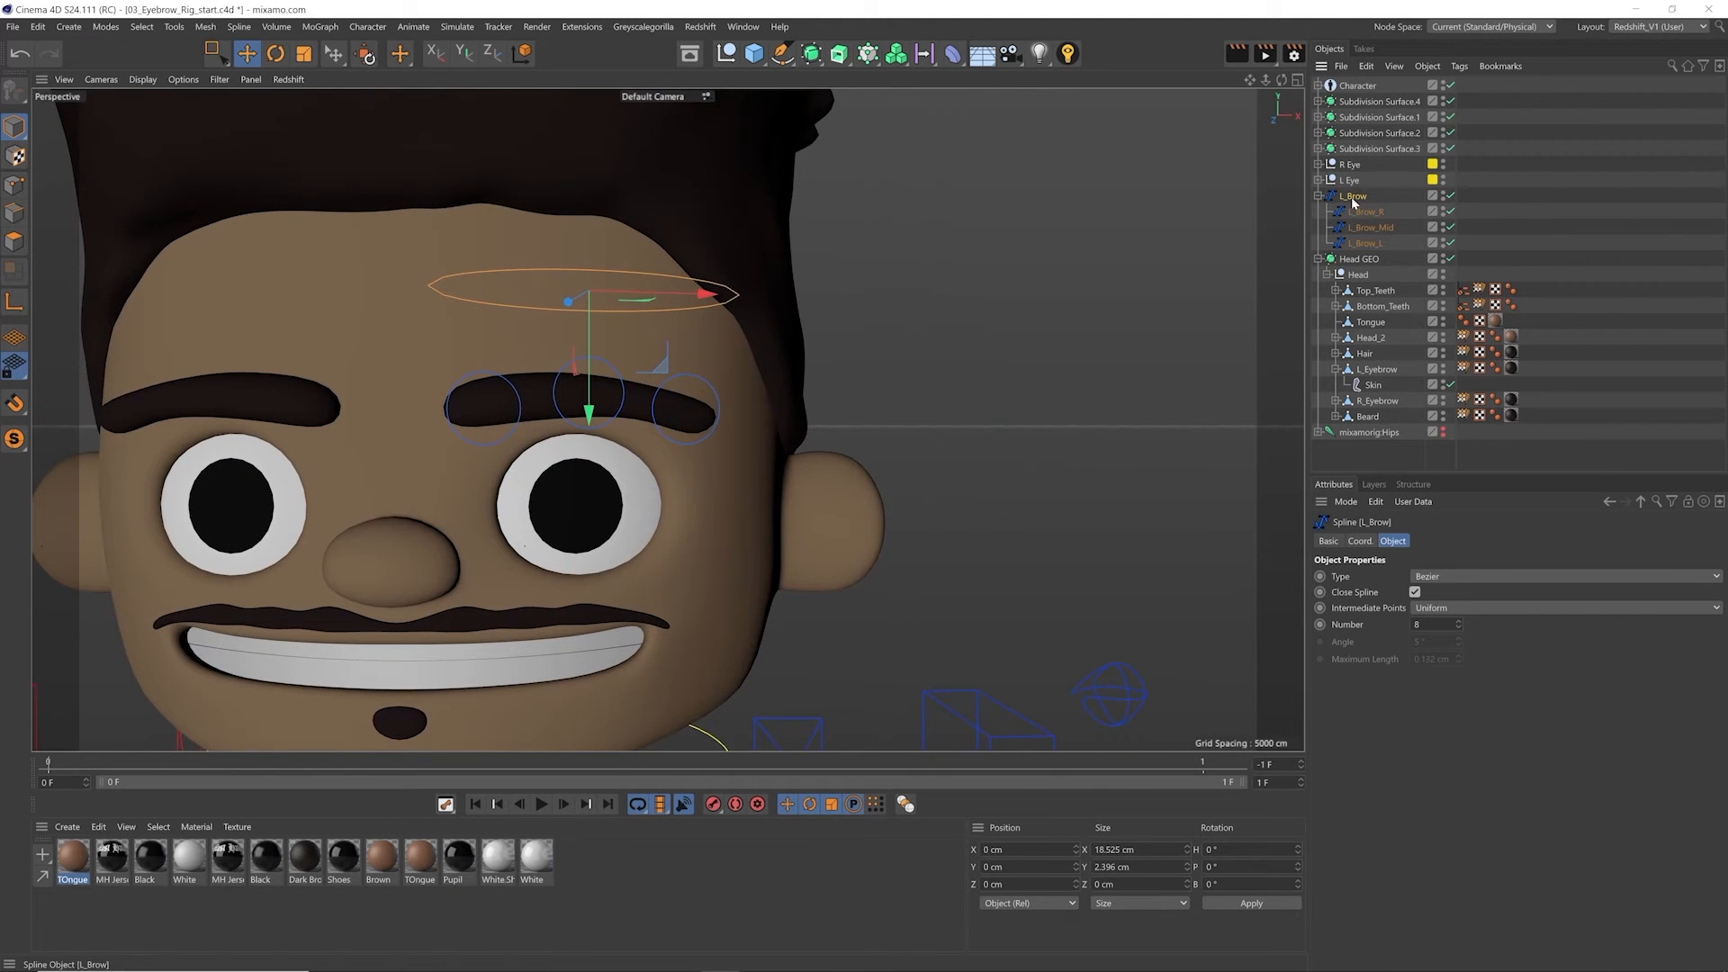
click(1332, 542)
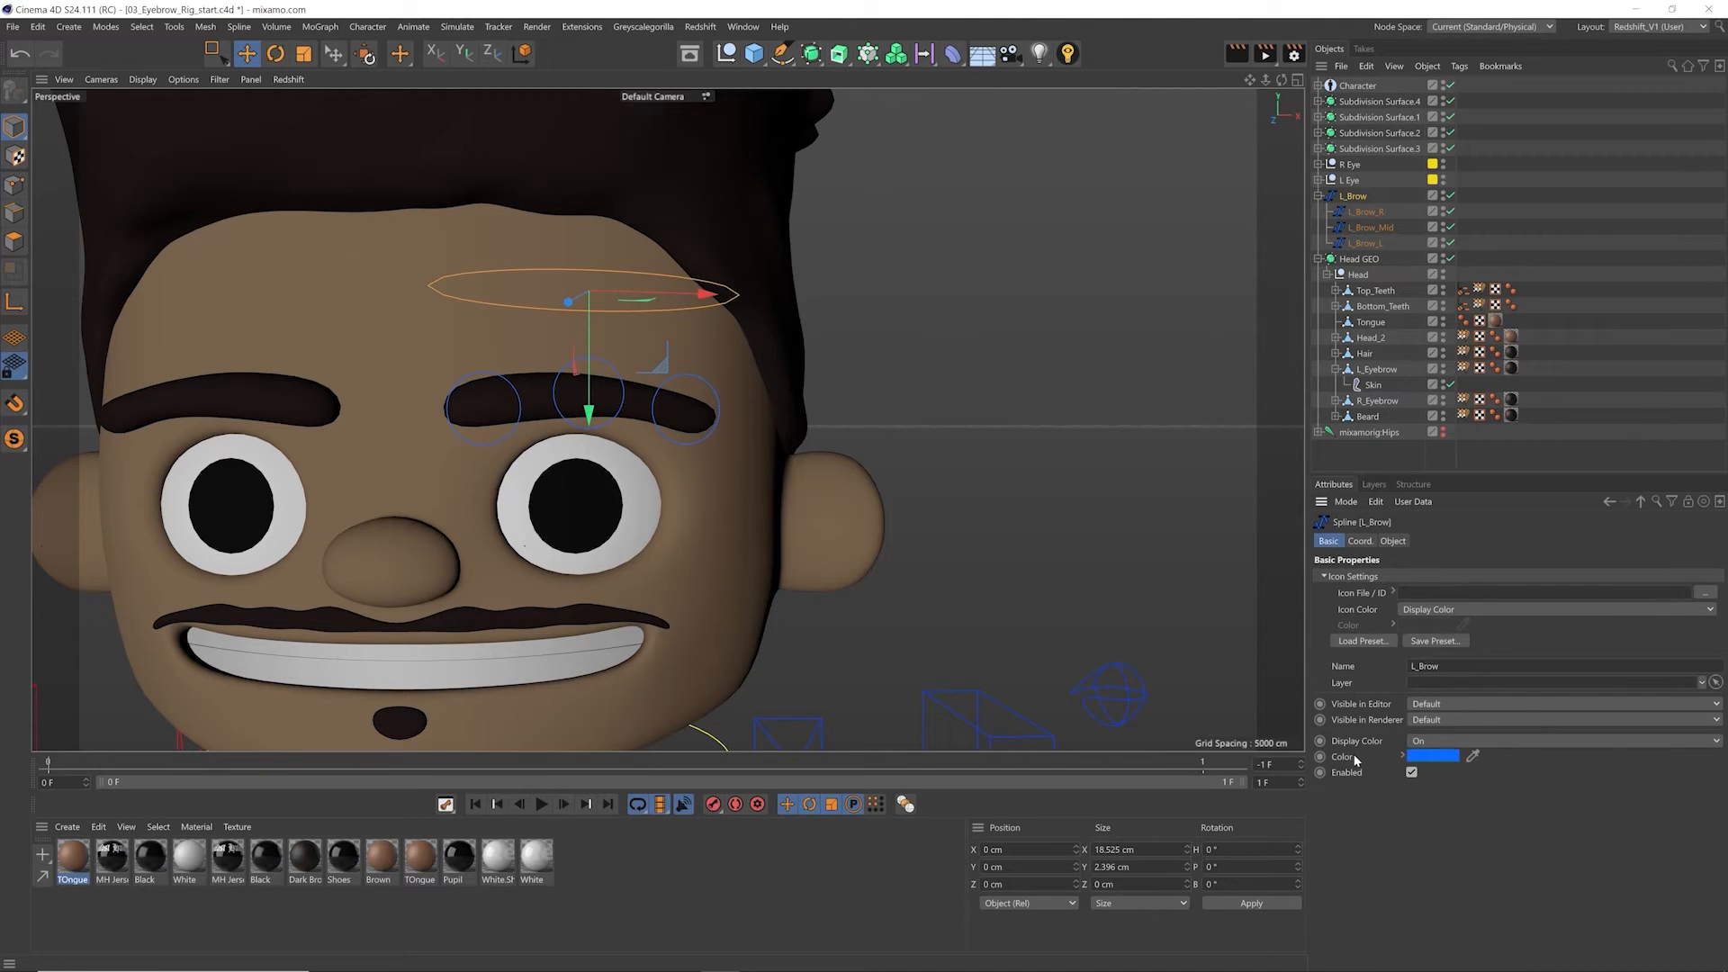
click(1436, 741)
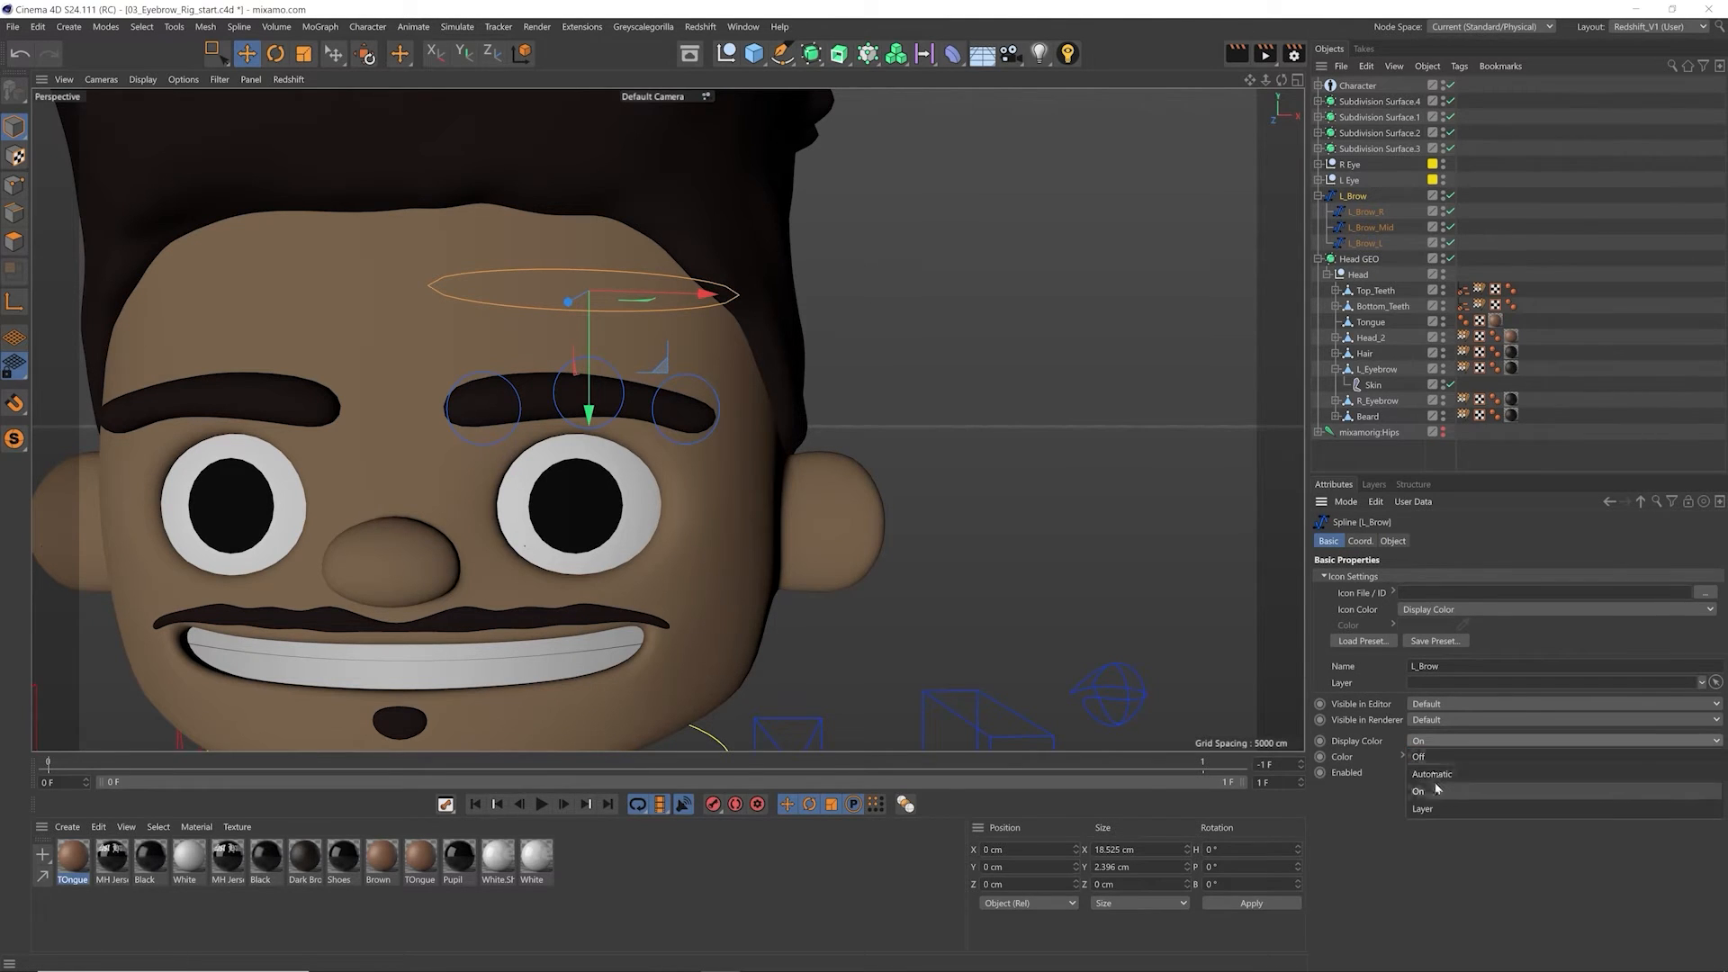
click(1423, 757)
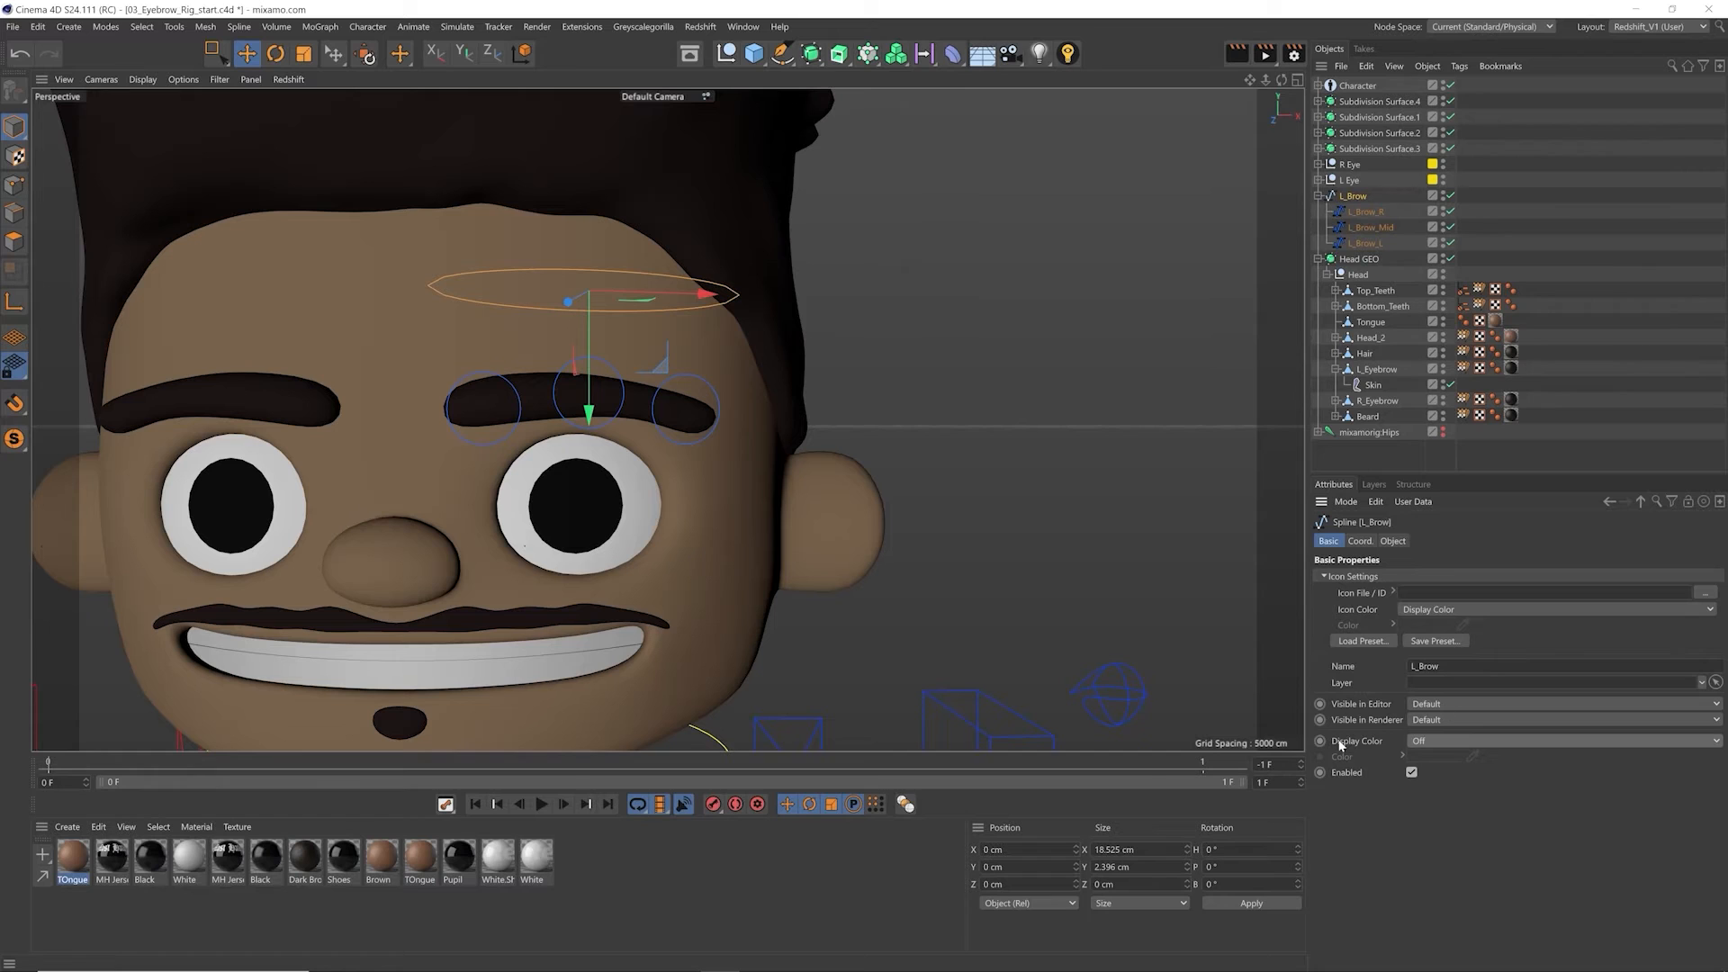
click(1441, 740)
click(1435, 757)
click(1432, 756)
click(1462, 819)
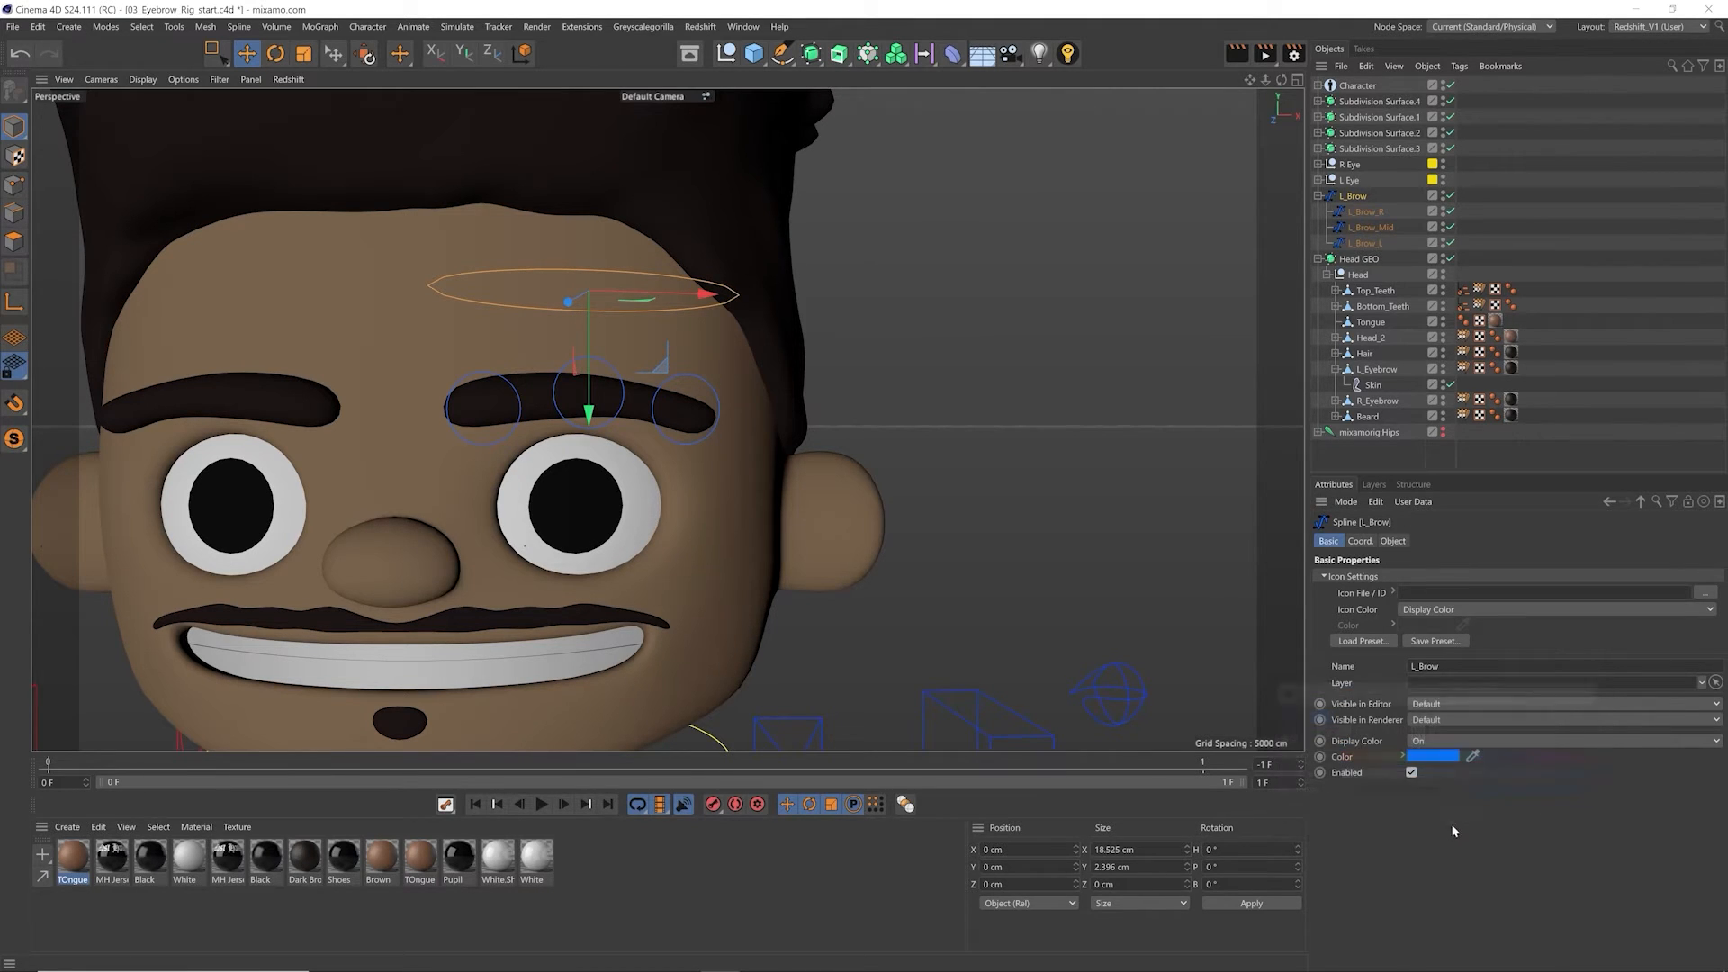
Step: Try L_Brow's Icon Color set to None, and set it back to Display Color
click(1428, 612)
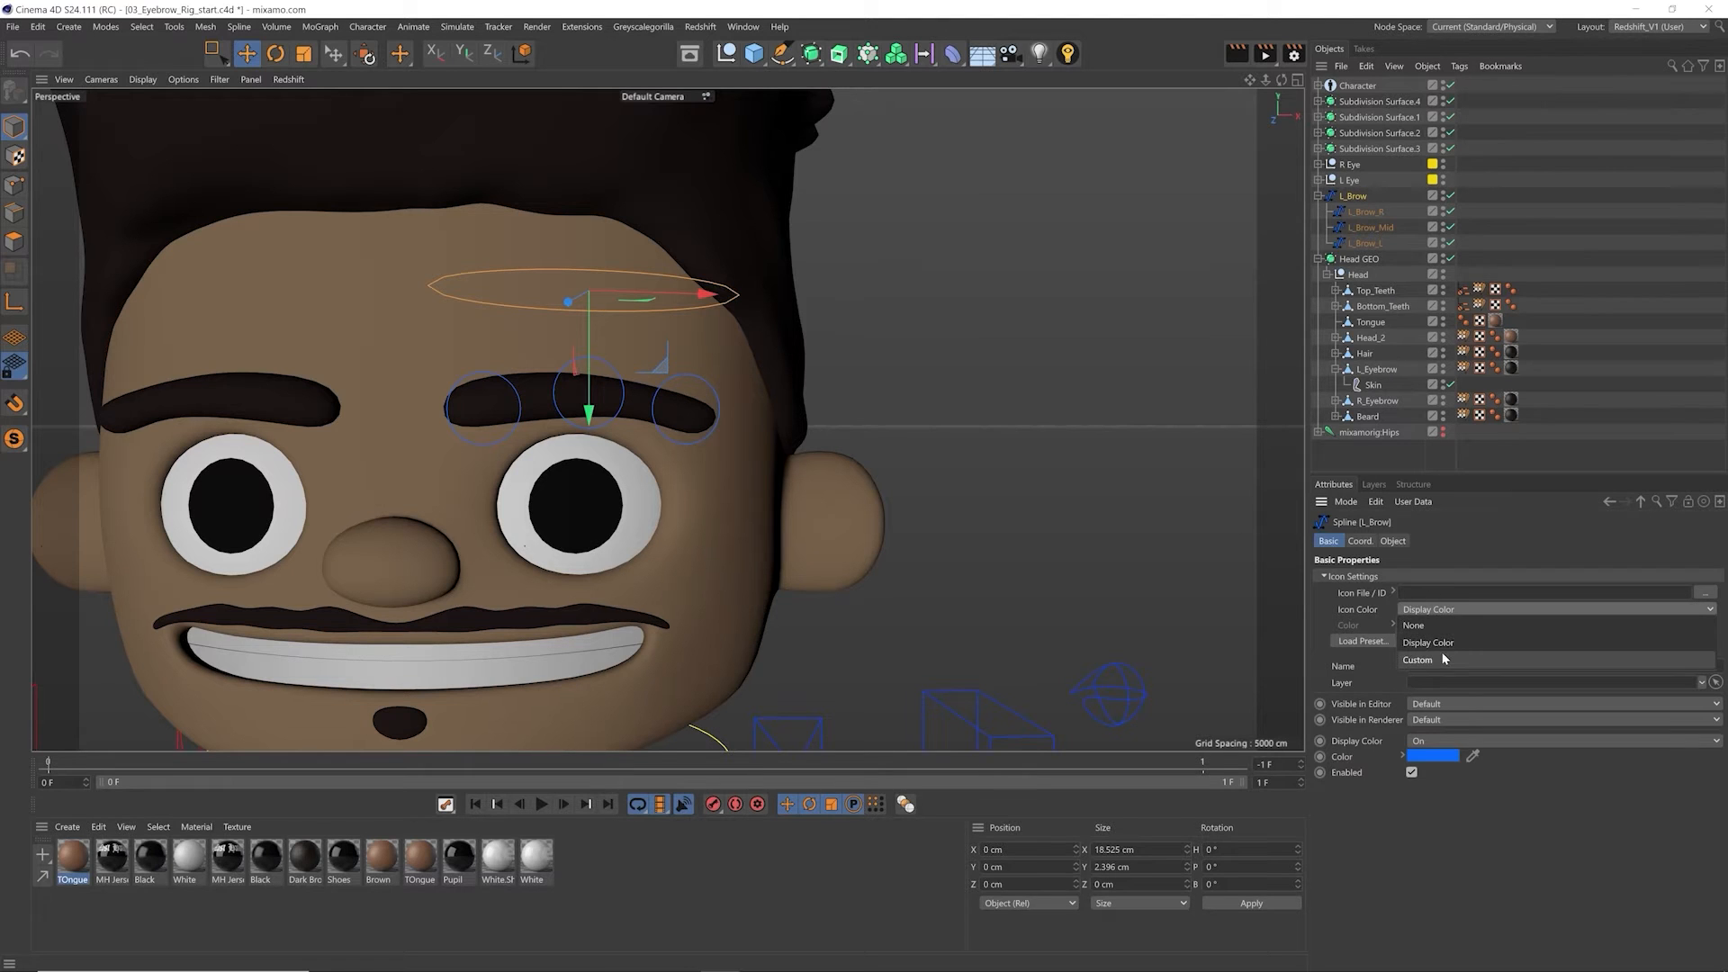
click(1414, 624)
click(1363, 579)
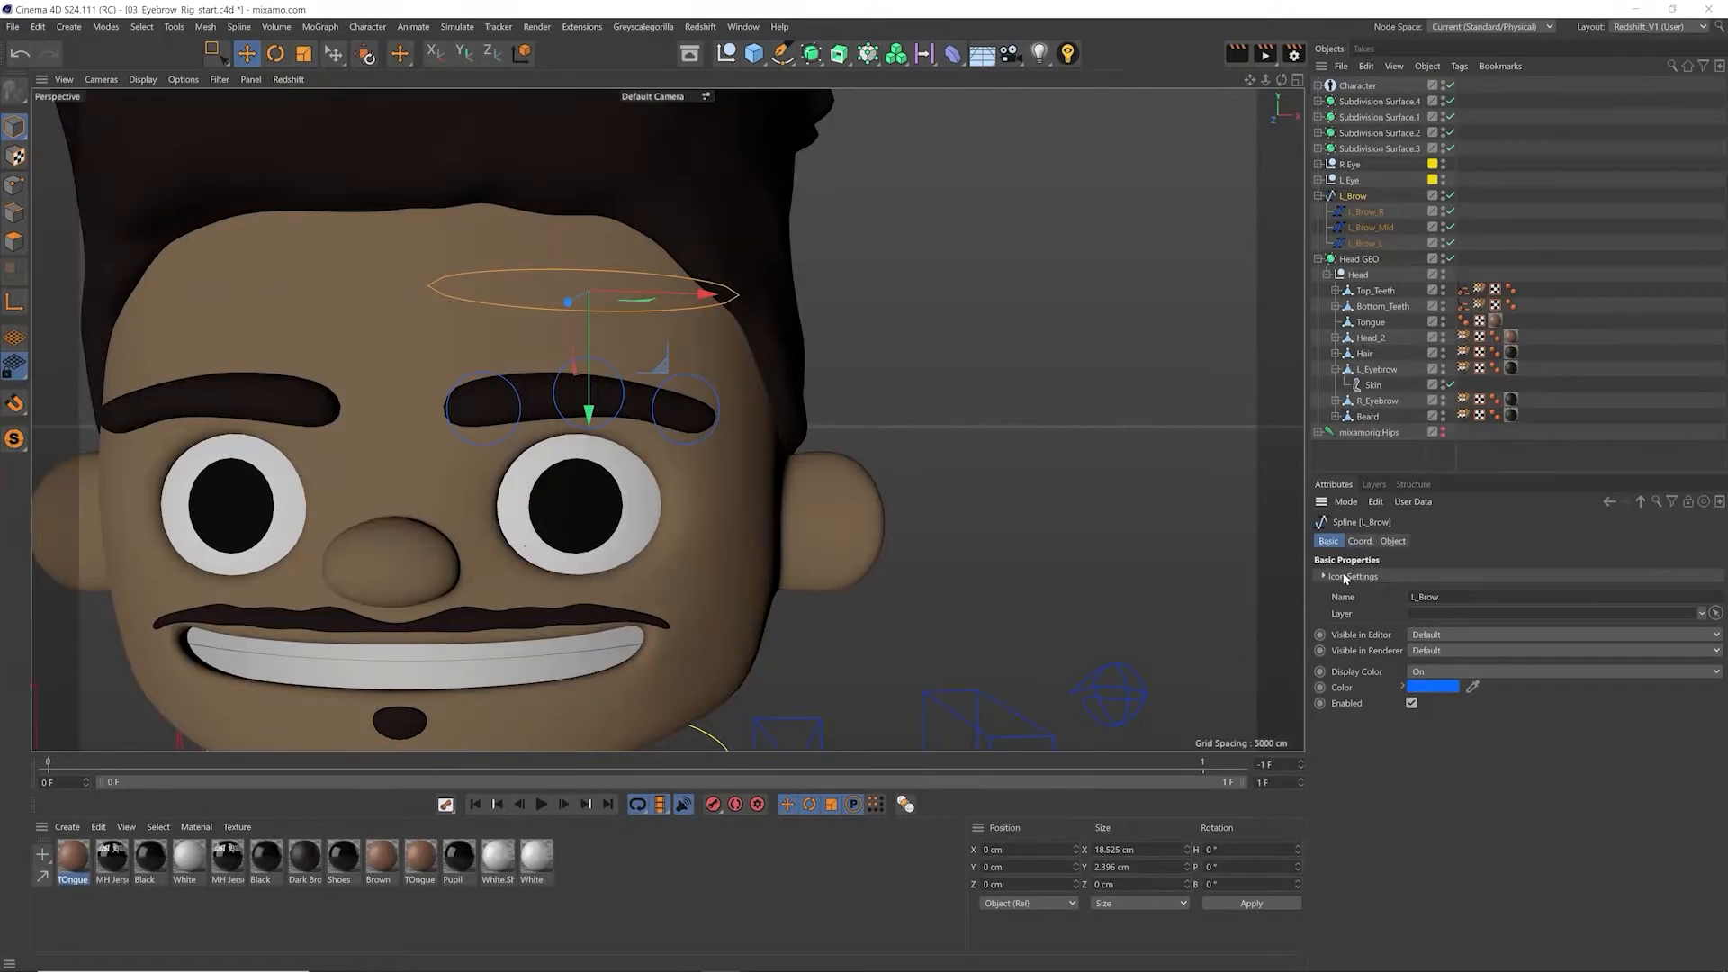
click(1323, 577)
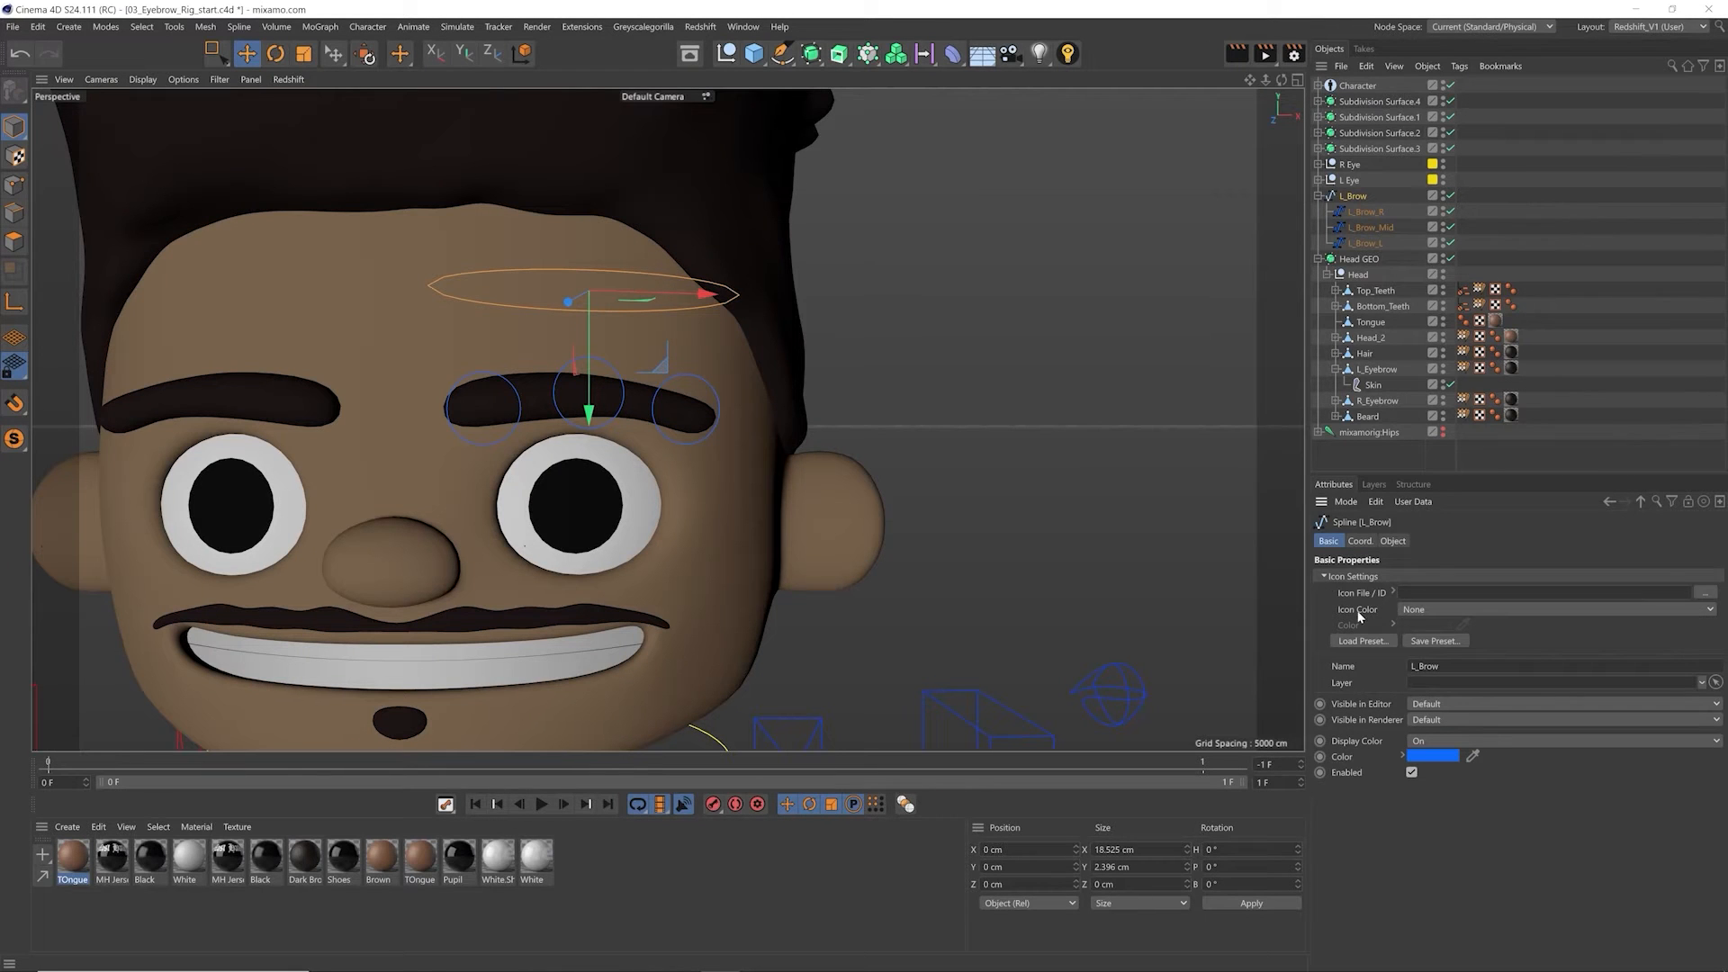
click(1422, 610)
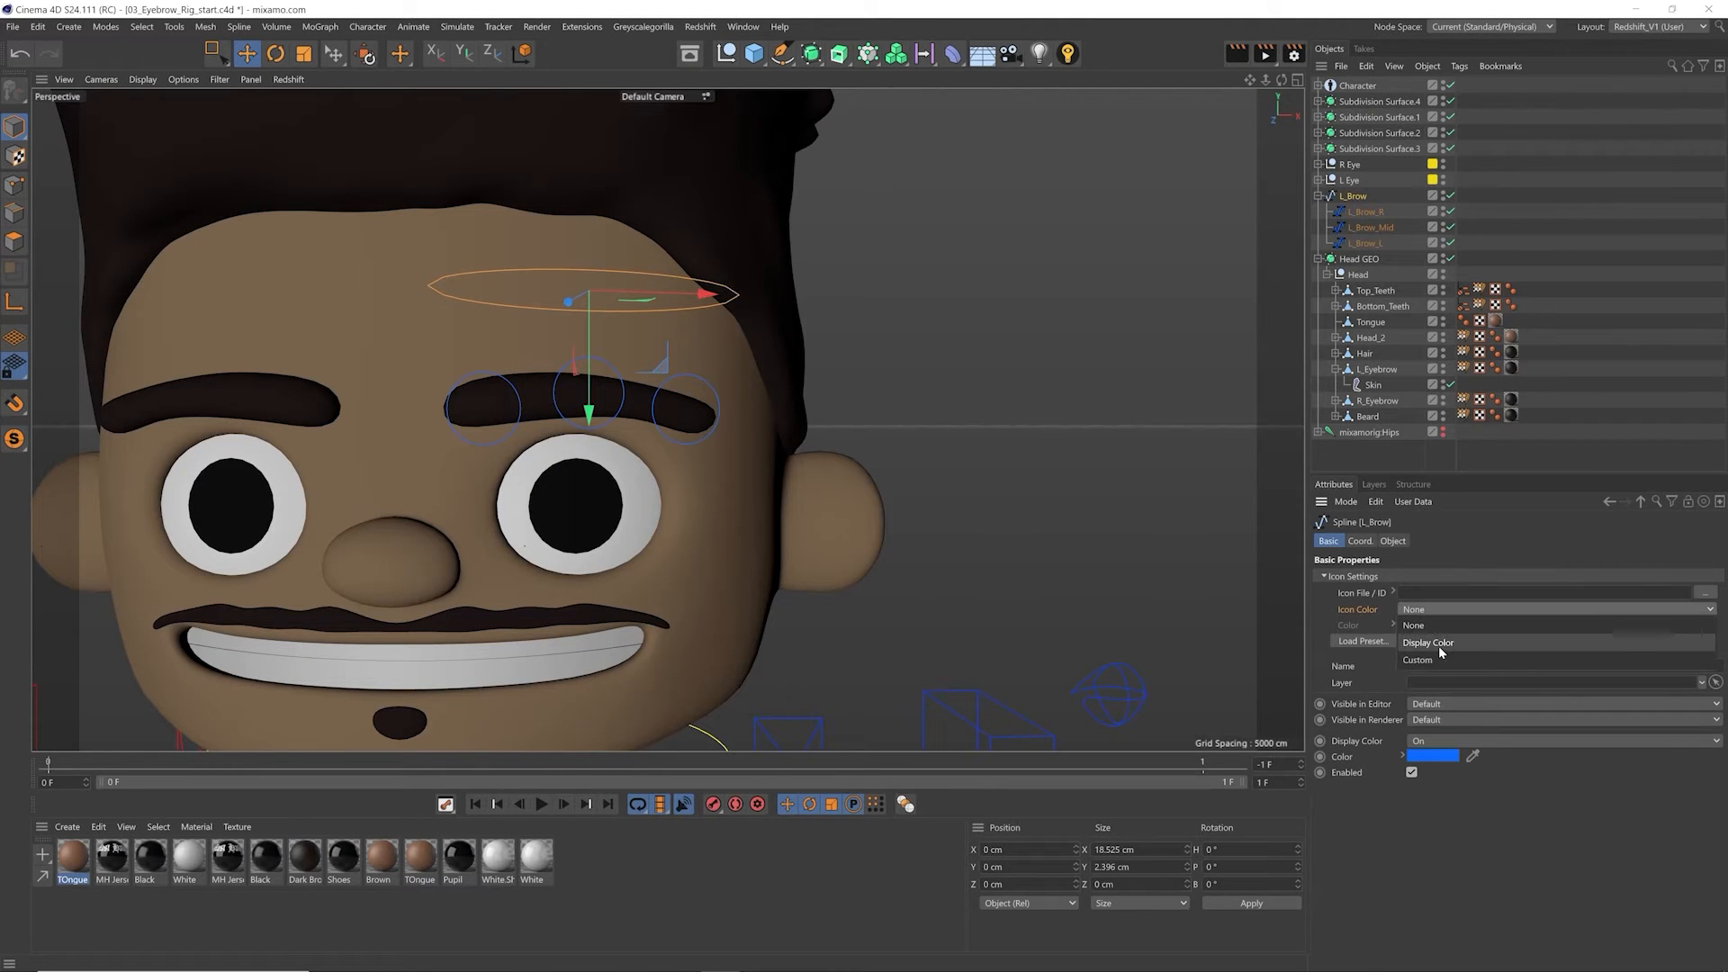
click(1453, 643)
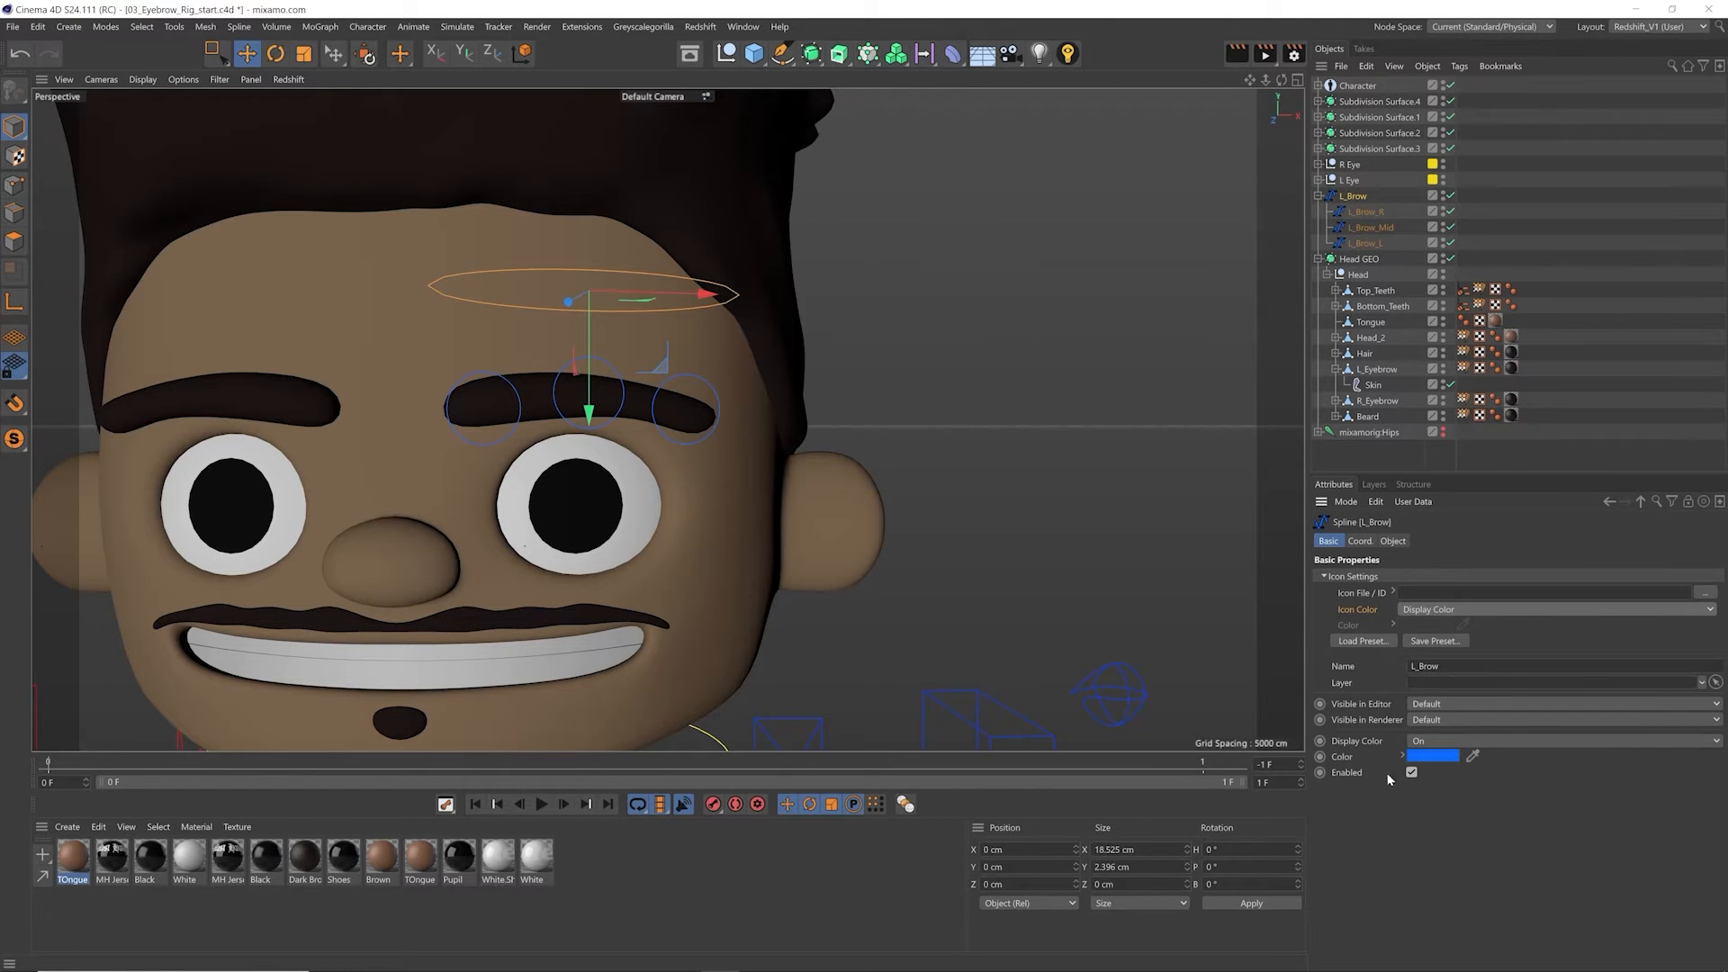
Step: Try a red display color on L_Brow, and undo the color change
click(1432, 756)
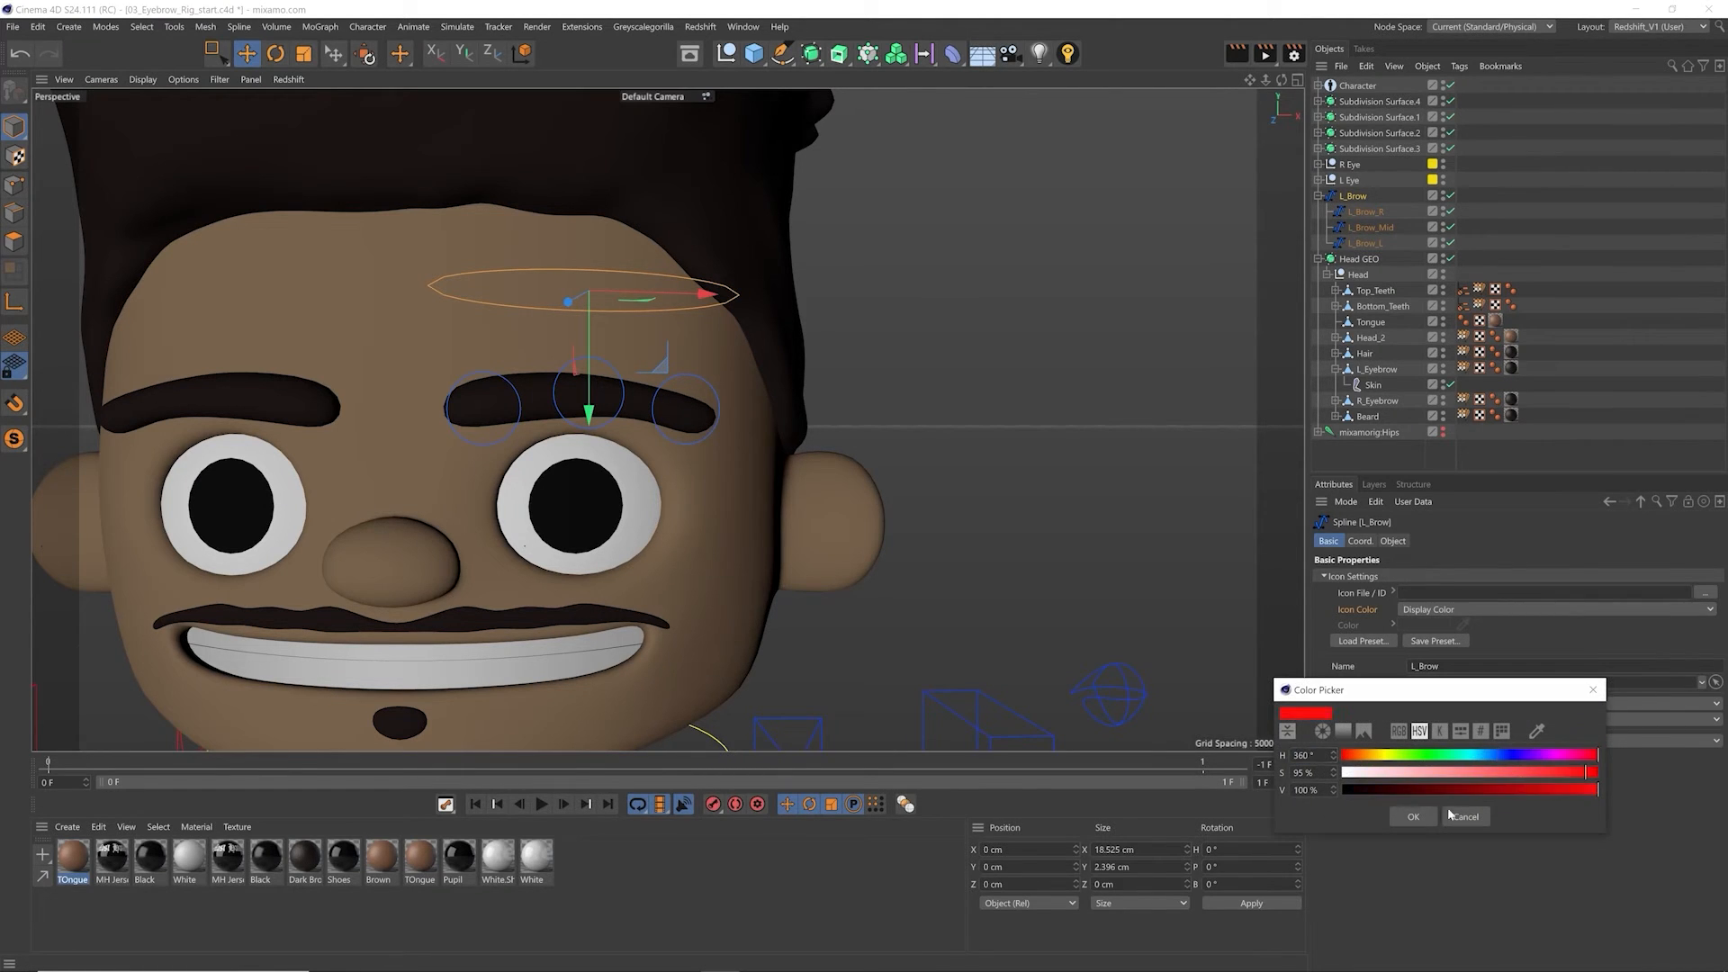
click(1414, 817)
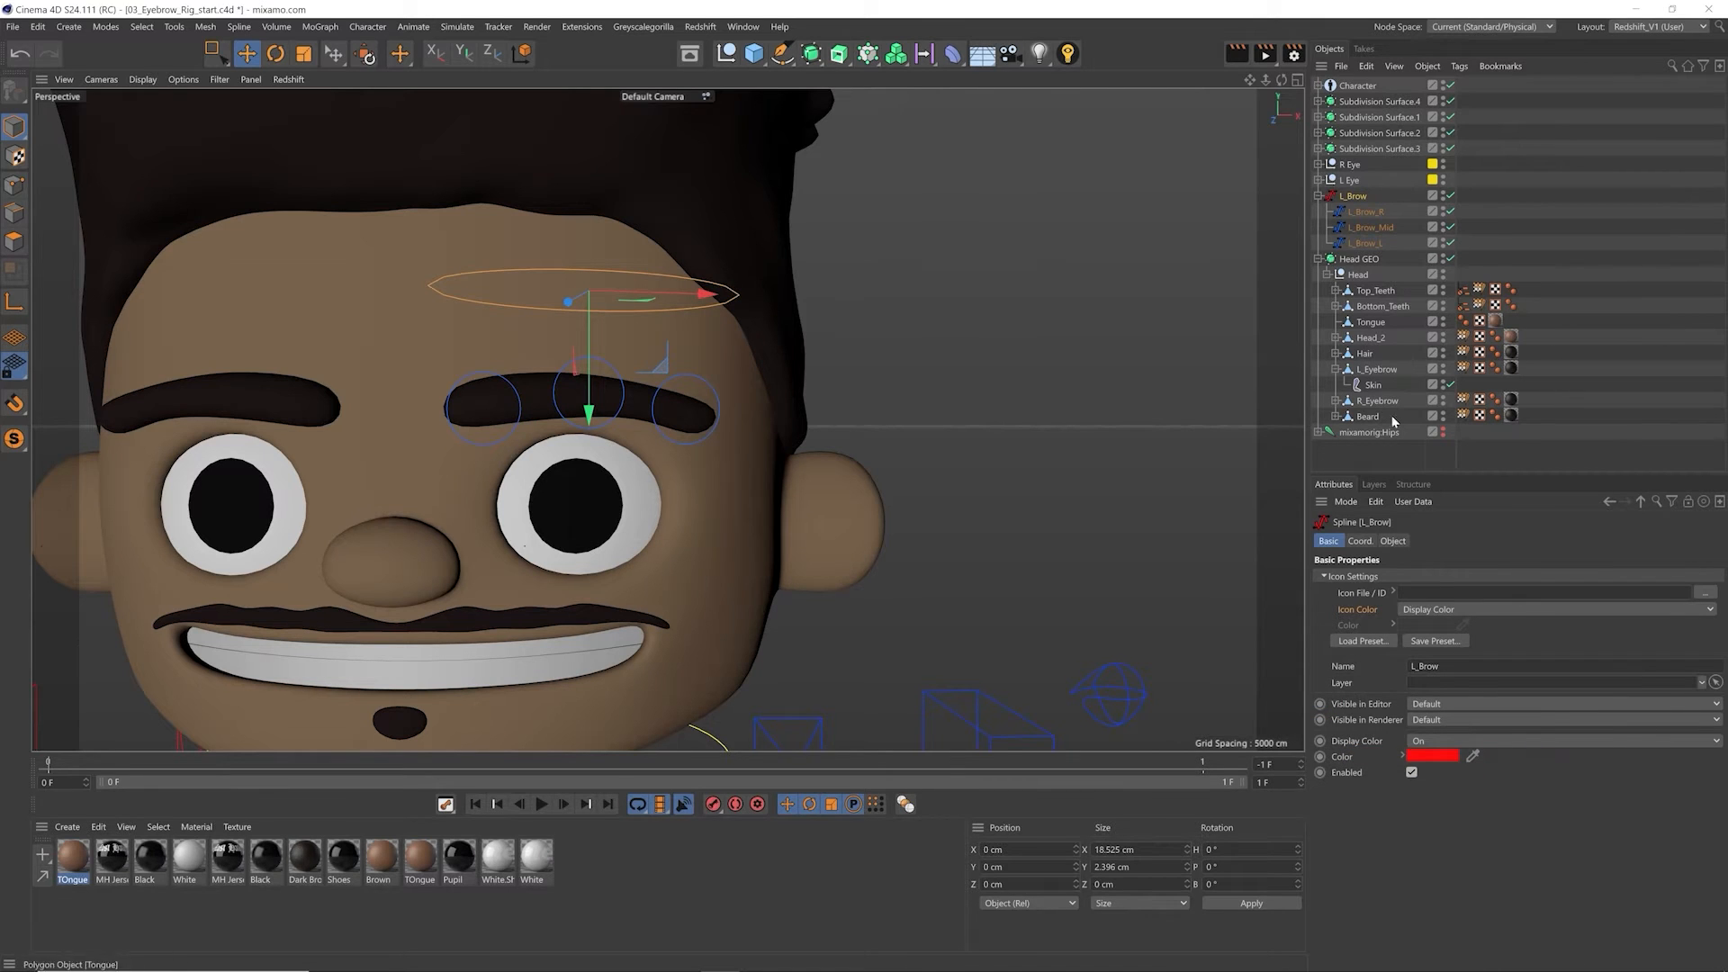
key(ctrl+z)
Step: Look through L_Brow_R, L_Brow_Mid and L_Brow_L, and show the coordinates of the parent L_Brow
click(1362, 213)
click(1370, 228)
click(1363, 243)
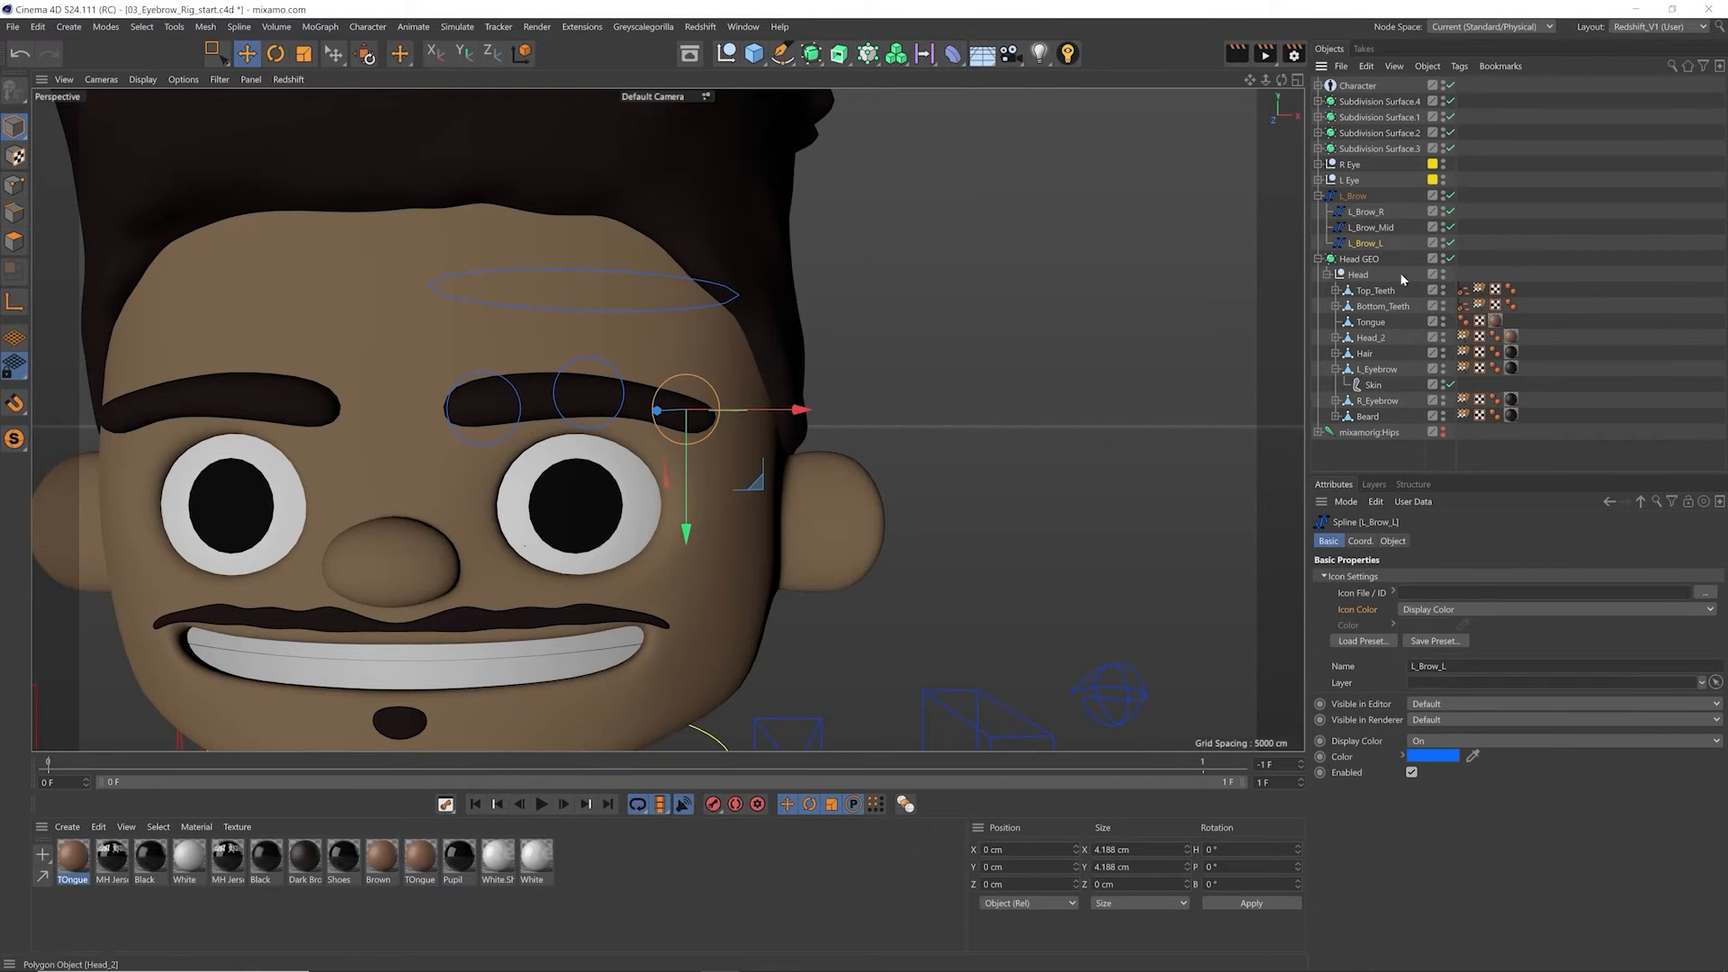
click(1360, 541)
click(1353, 196)
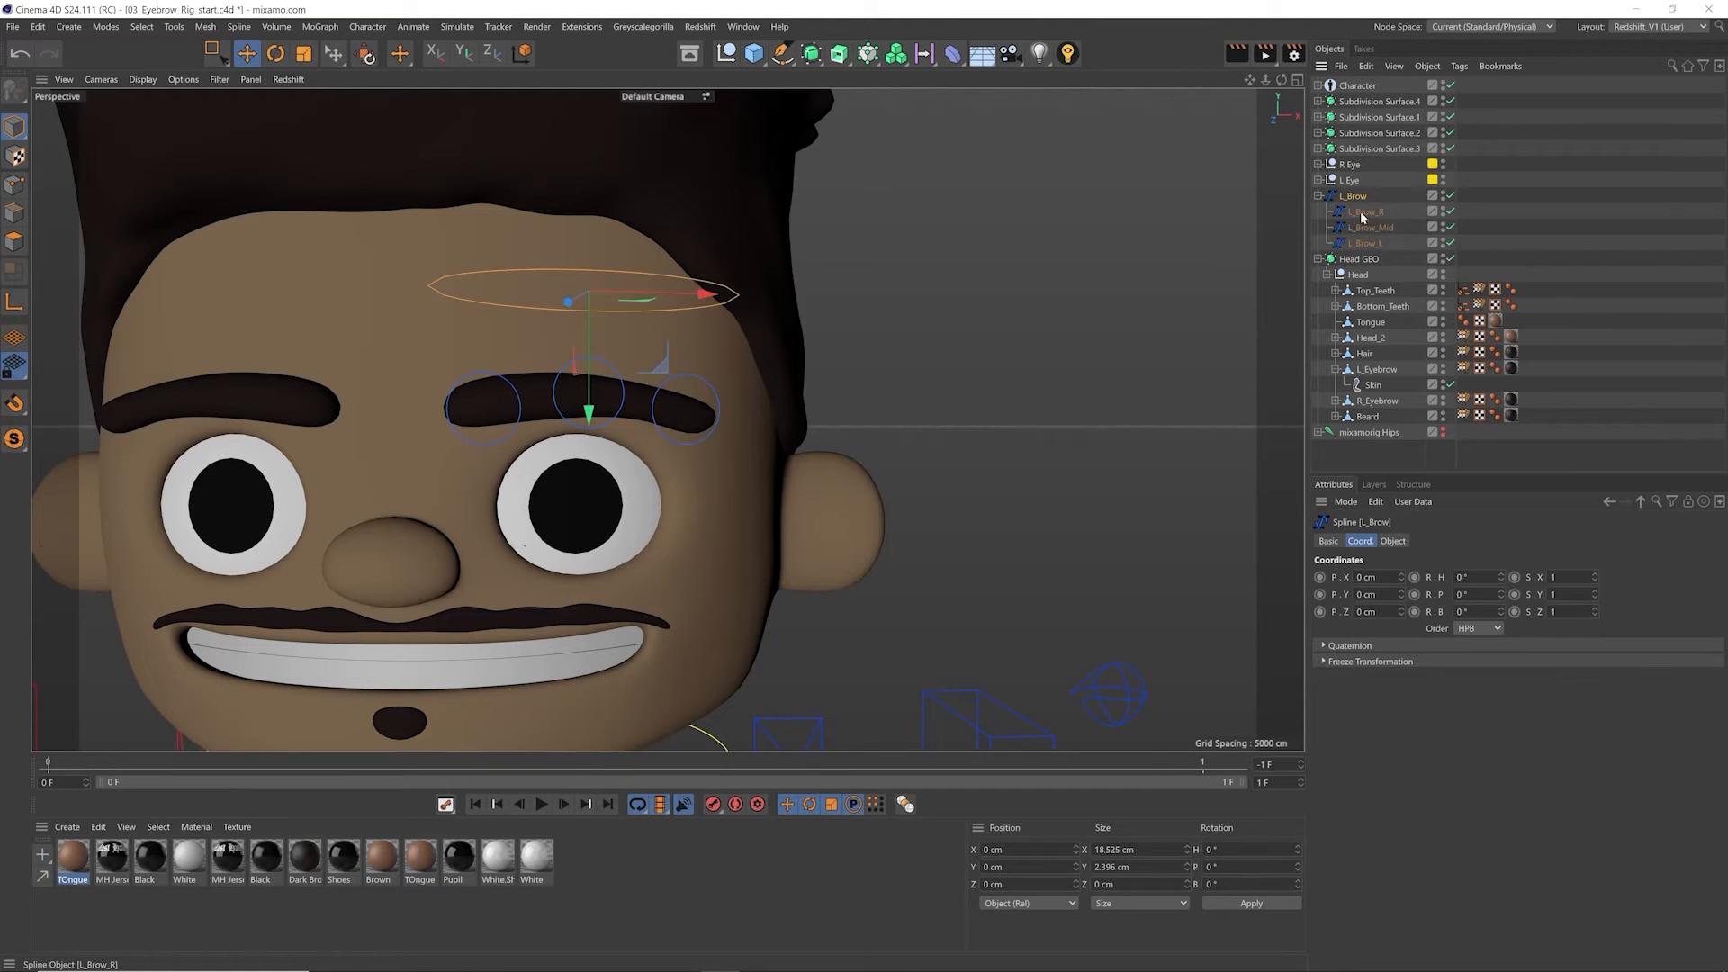
Step: Move L_Brow out beside the head to about X 17.2, Y -5, Z -4.7 cm, and reset its PSR
alt+middle_drag(853, 396, 951, 382)
drag(776, 378, 1081, 463)
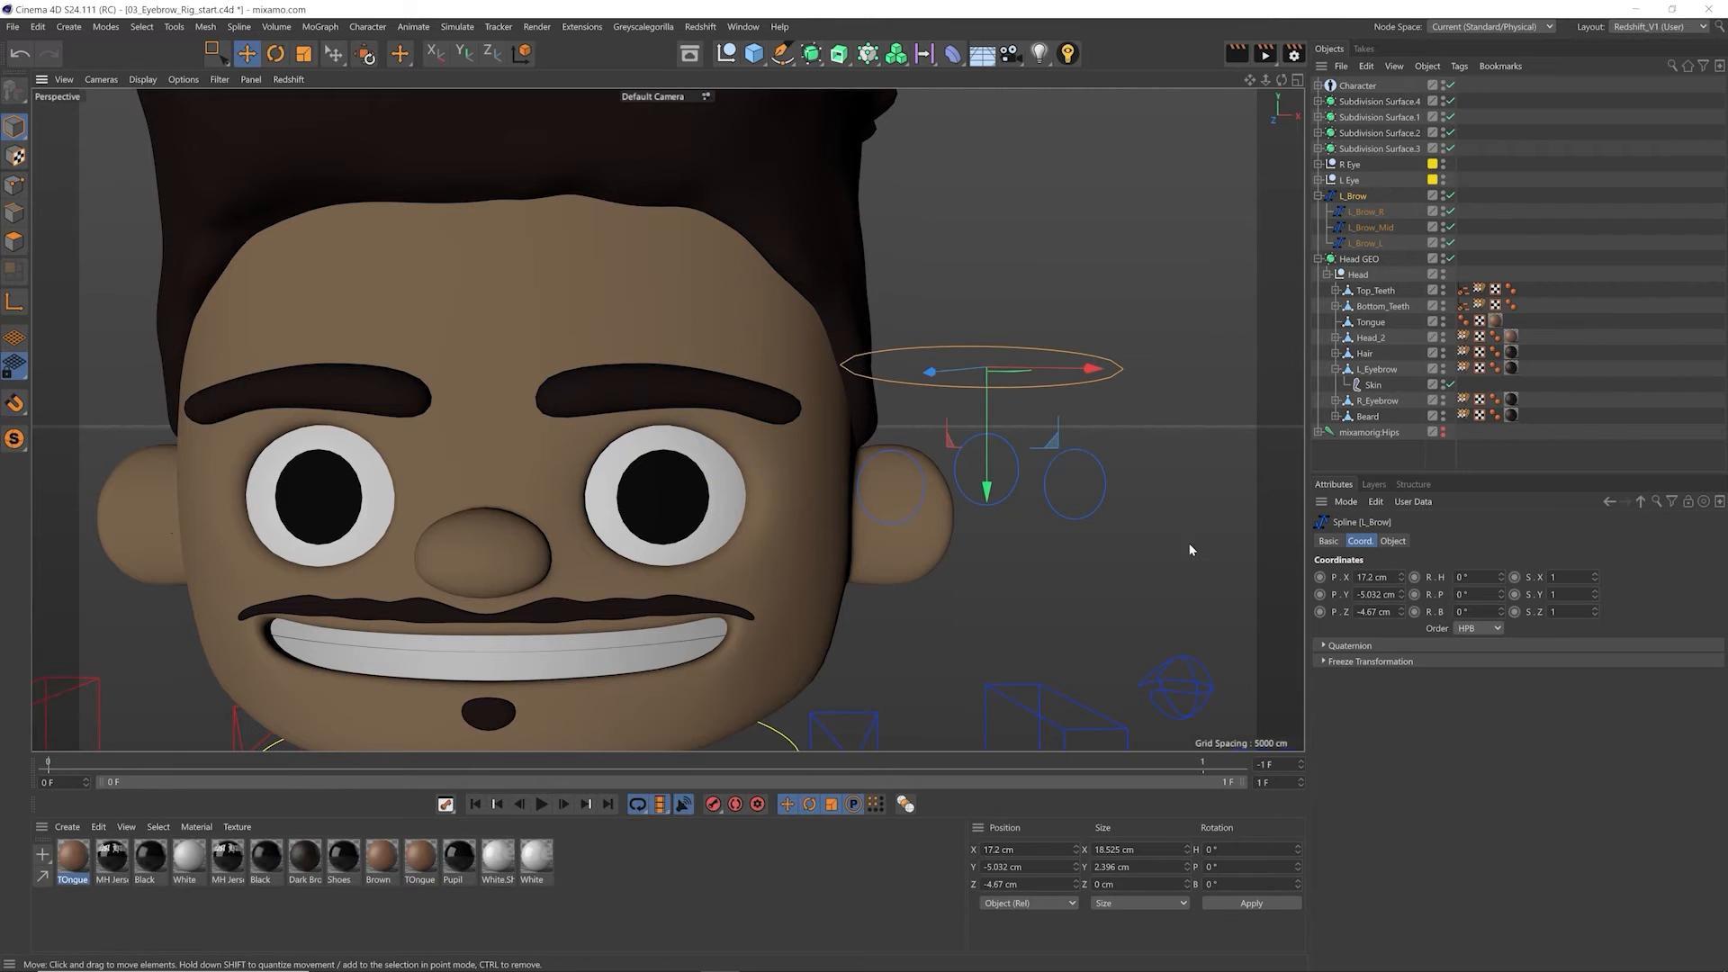
click(366, 55)
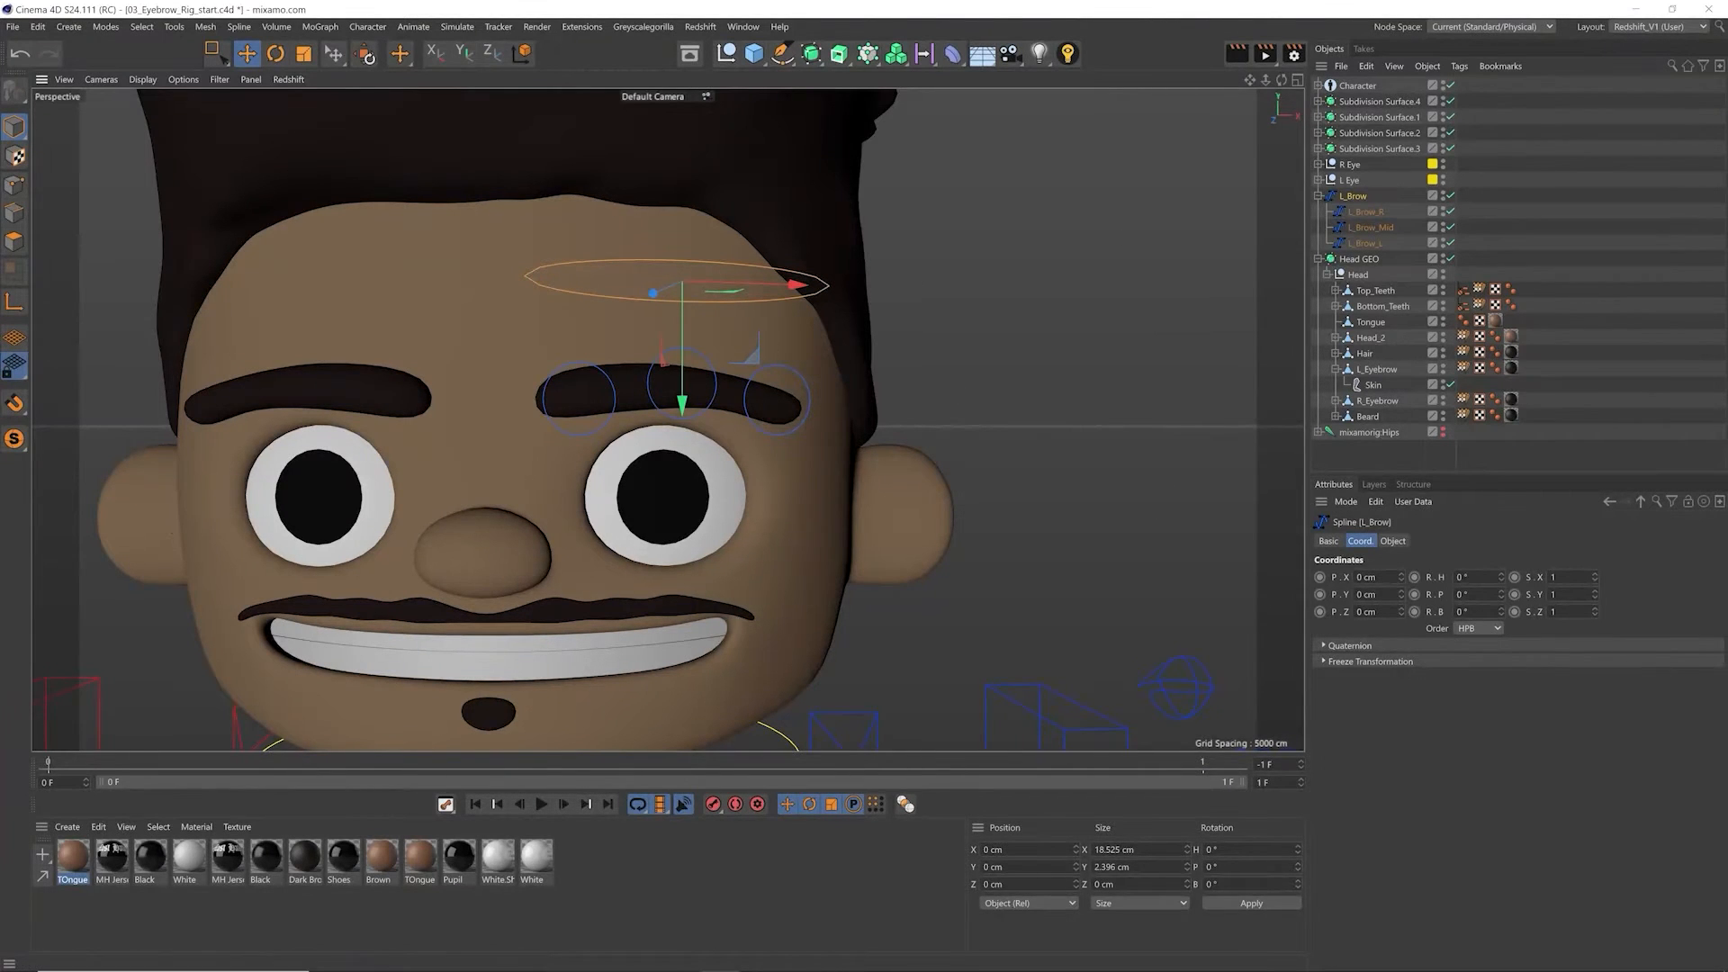
Step: Show L_Brow's Freeze Transformation values and unfreeze all of them
click(1377, 661)
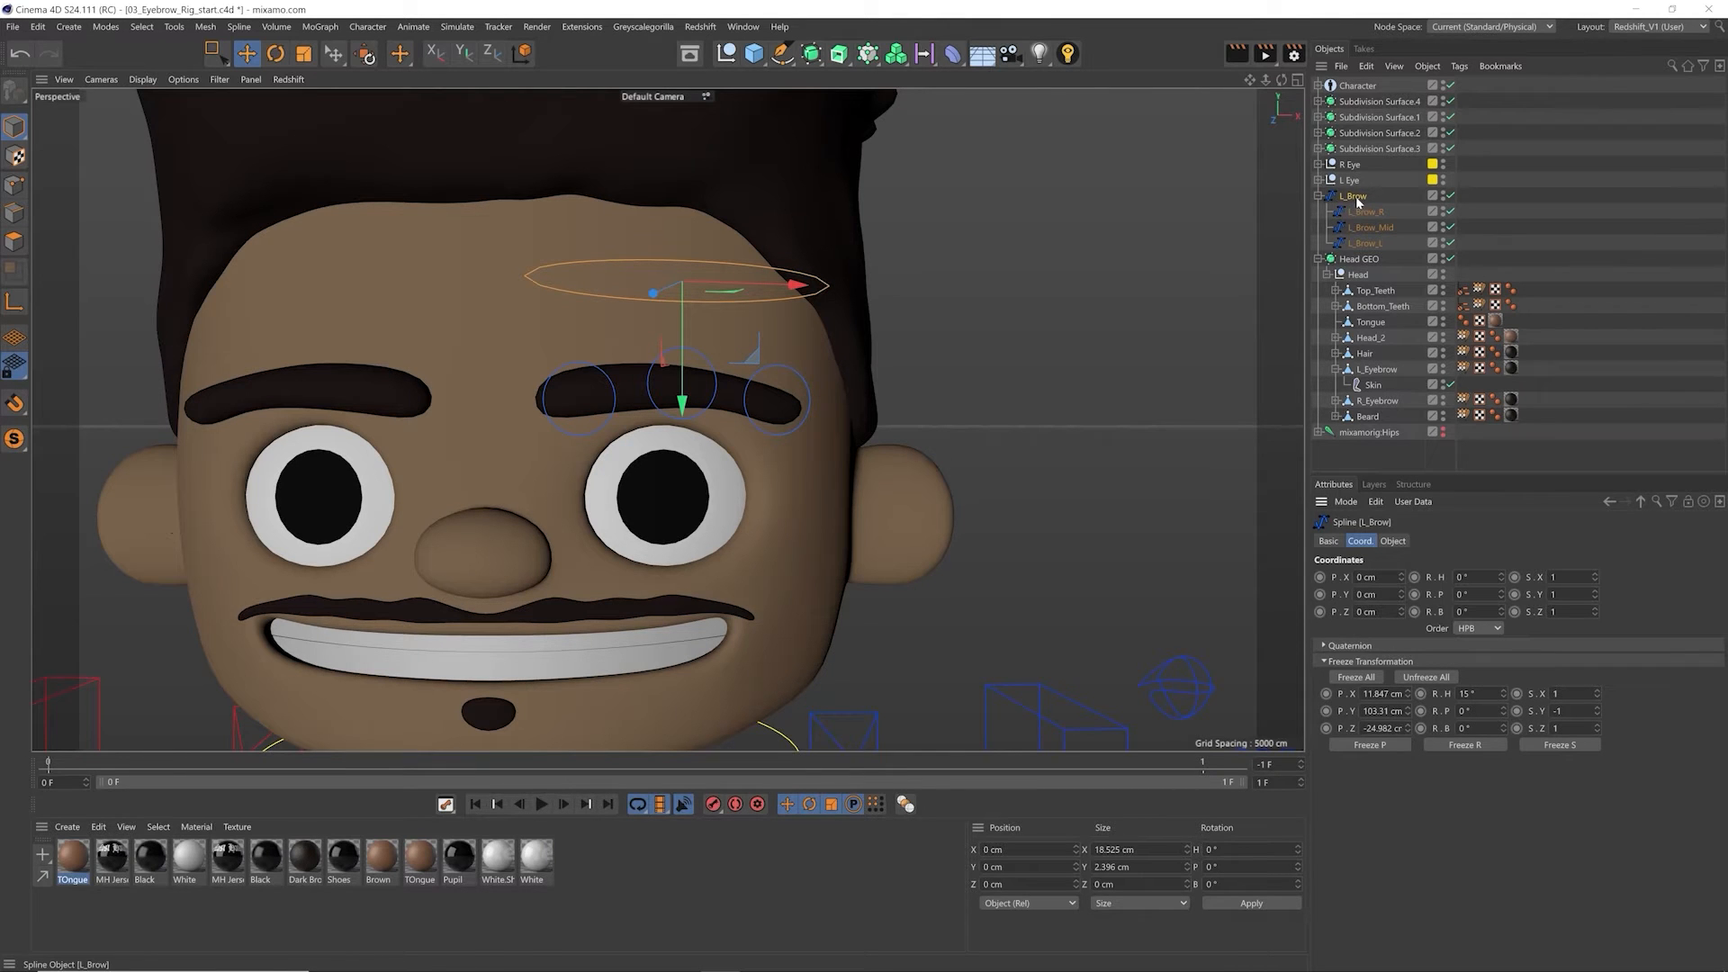
alt+drag(705, 387, 907, 428)
click(1436, 681)
alt+drag(1100, 551, 886, 530)
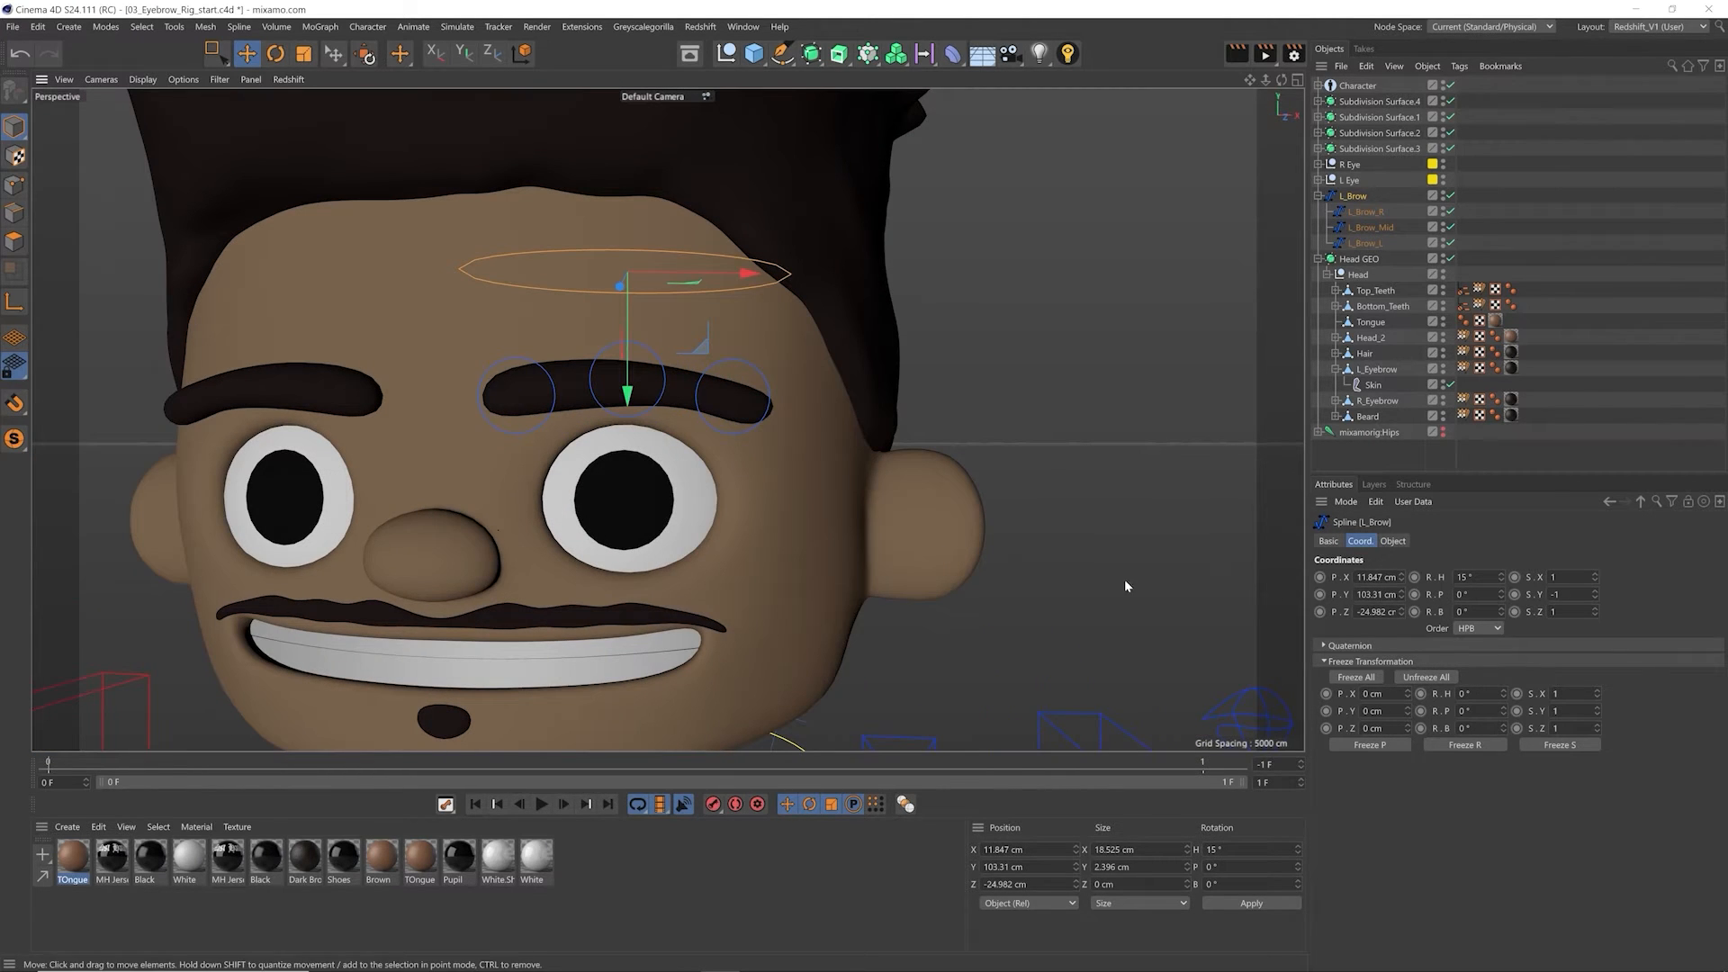
Step: Move the unfrozen L_Brow to about X 7.7, Y 101.4, Z -24.5 cm, and reset its PSR
alt+drag(637, 317, 717, 380)
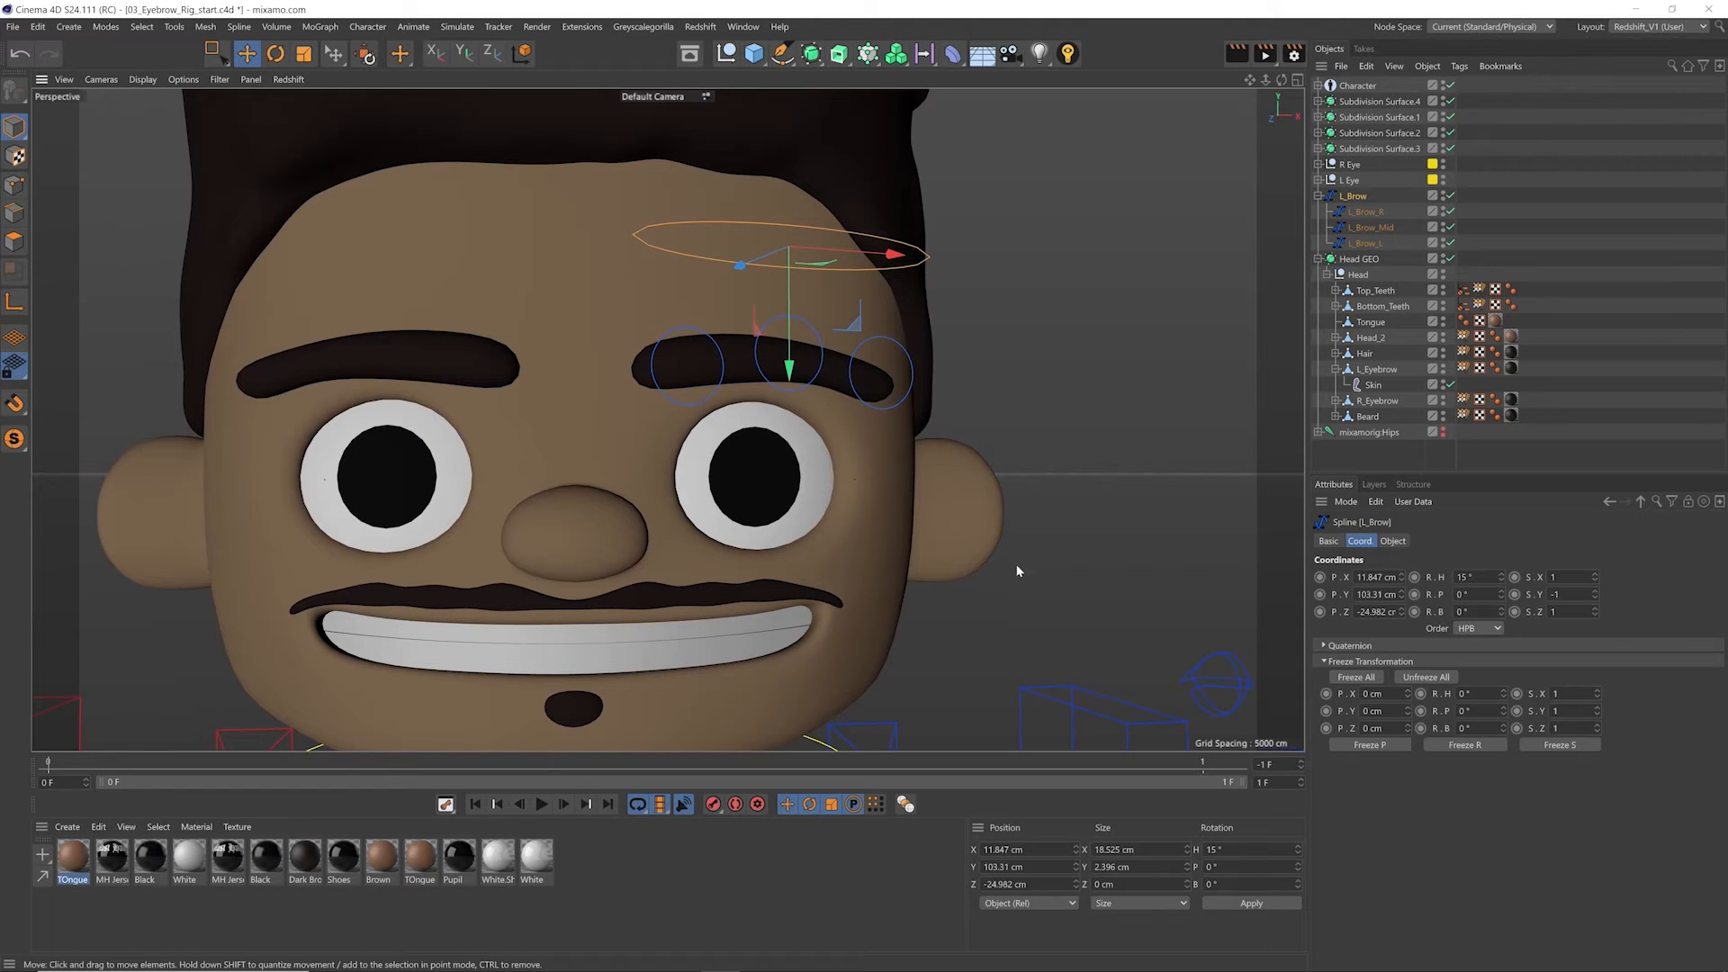
click(1373, 661)
mouse_move(860, 391)
mouse_down()
mouse_move(861, 353)
mouse_move(854, 381)
mouse_up()
drag(874, 492, 807, 535)
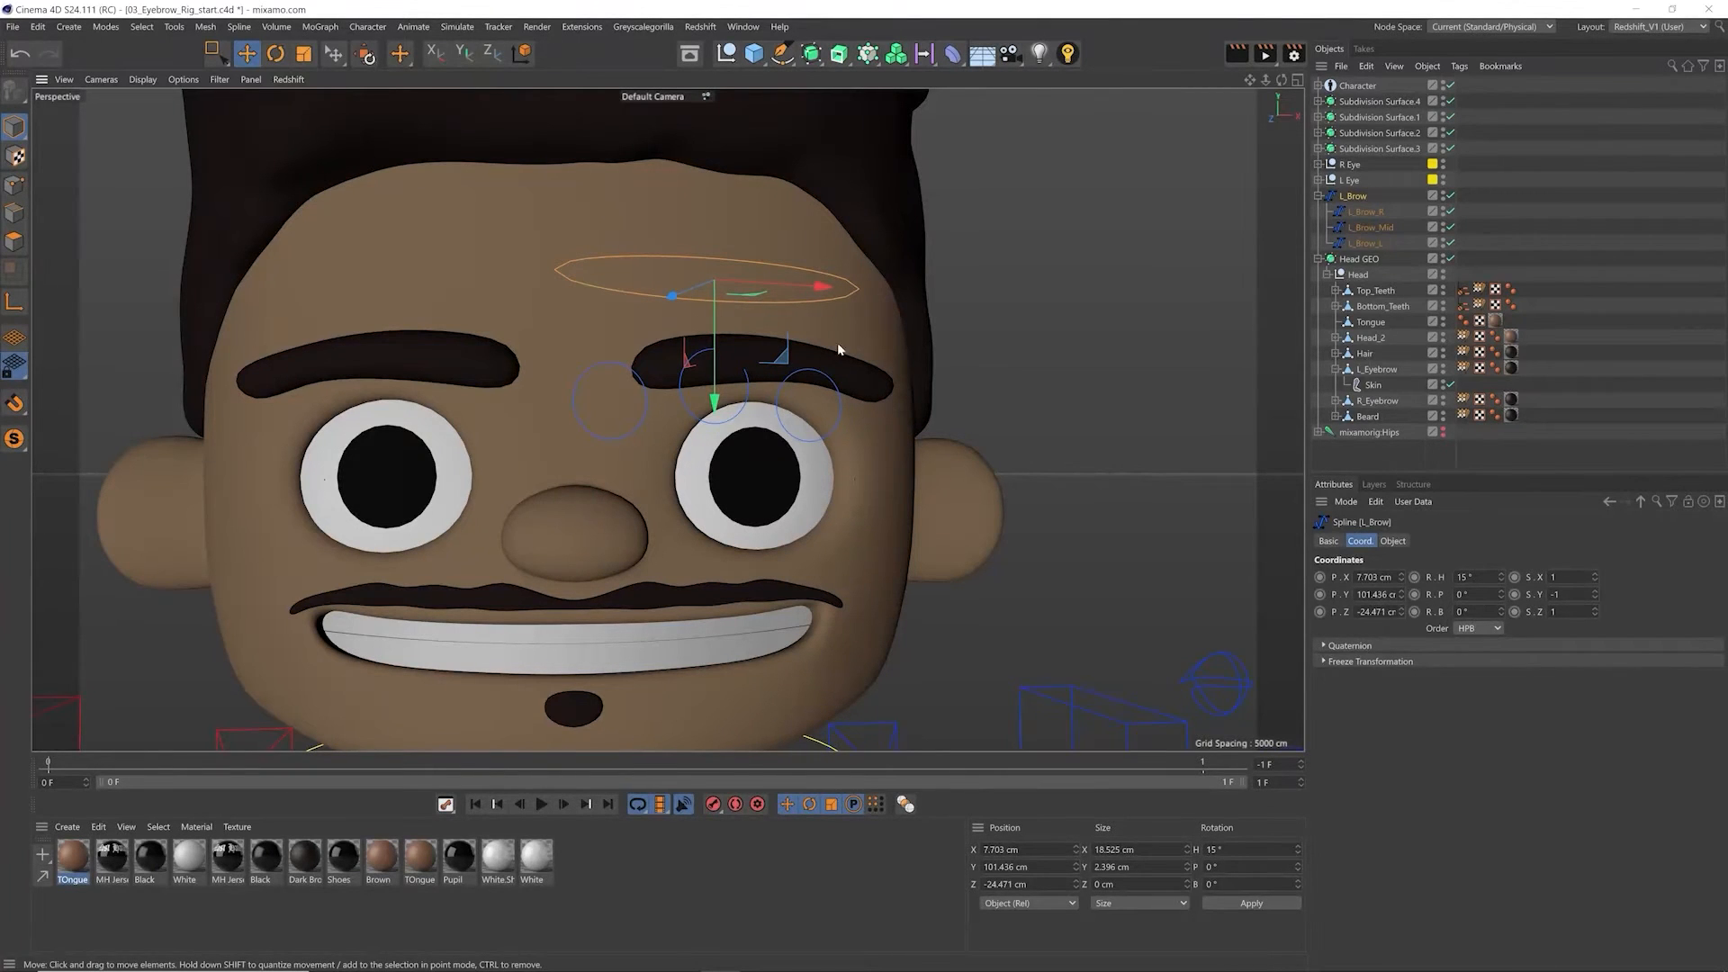
click(365, 56)
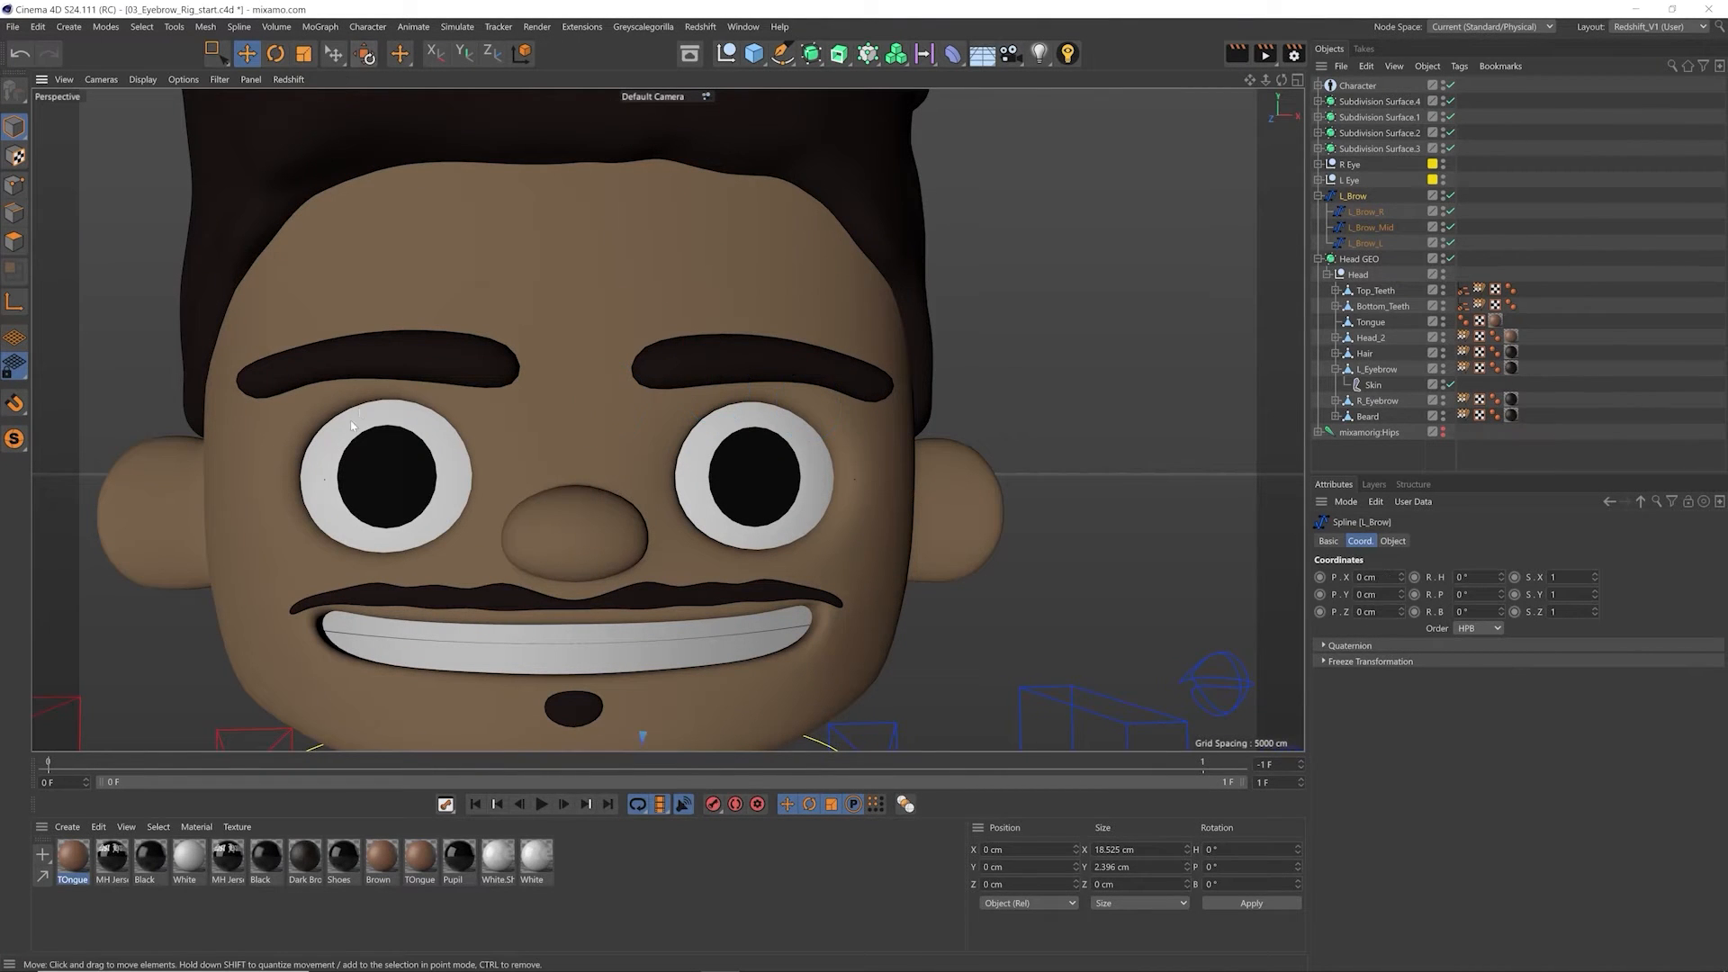
Step: Undo the PSR reset and the last move of L_Brow, bringing the controls back over the eyebrow
scroll(763, 469, down, 10)
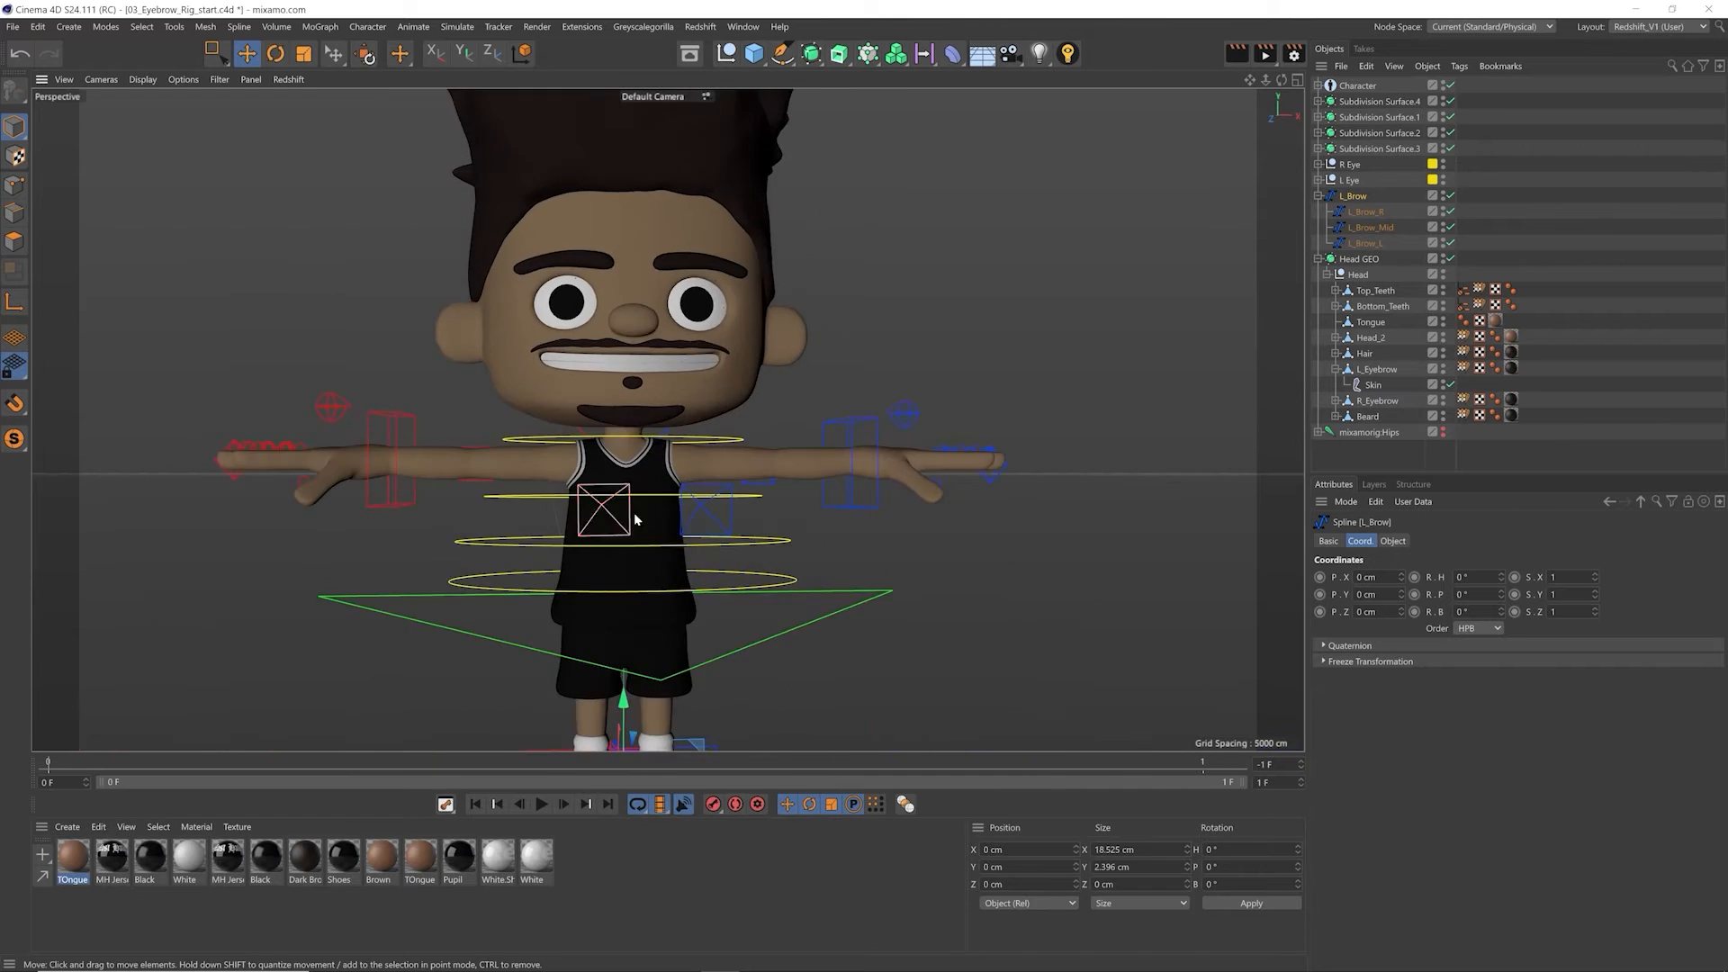
key(ctrl+z)
key(ctrl+z)
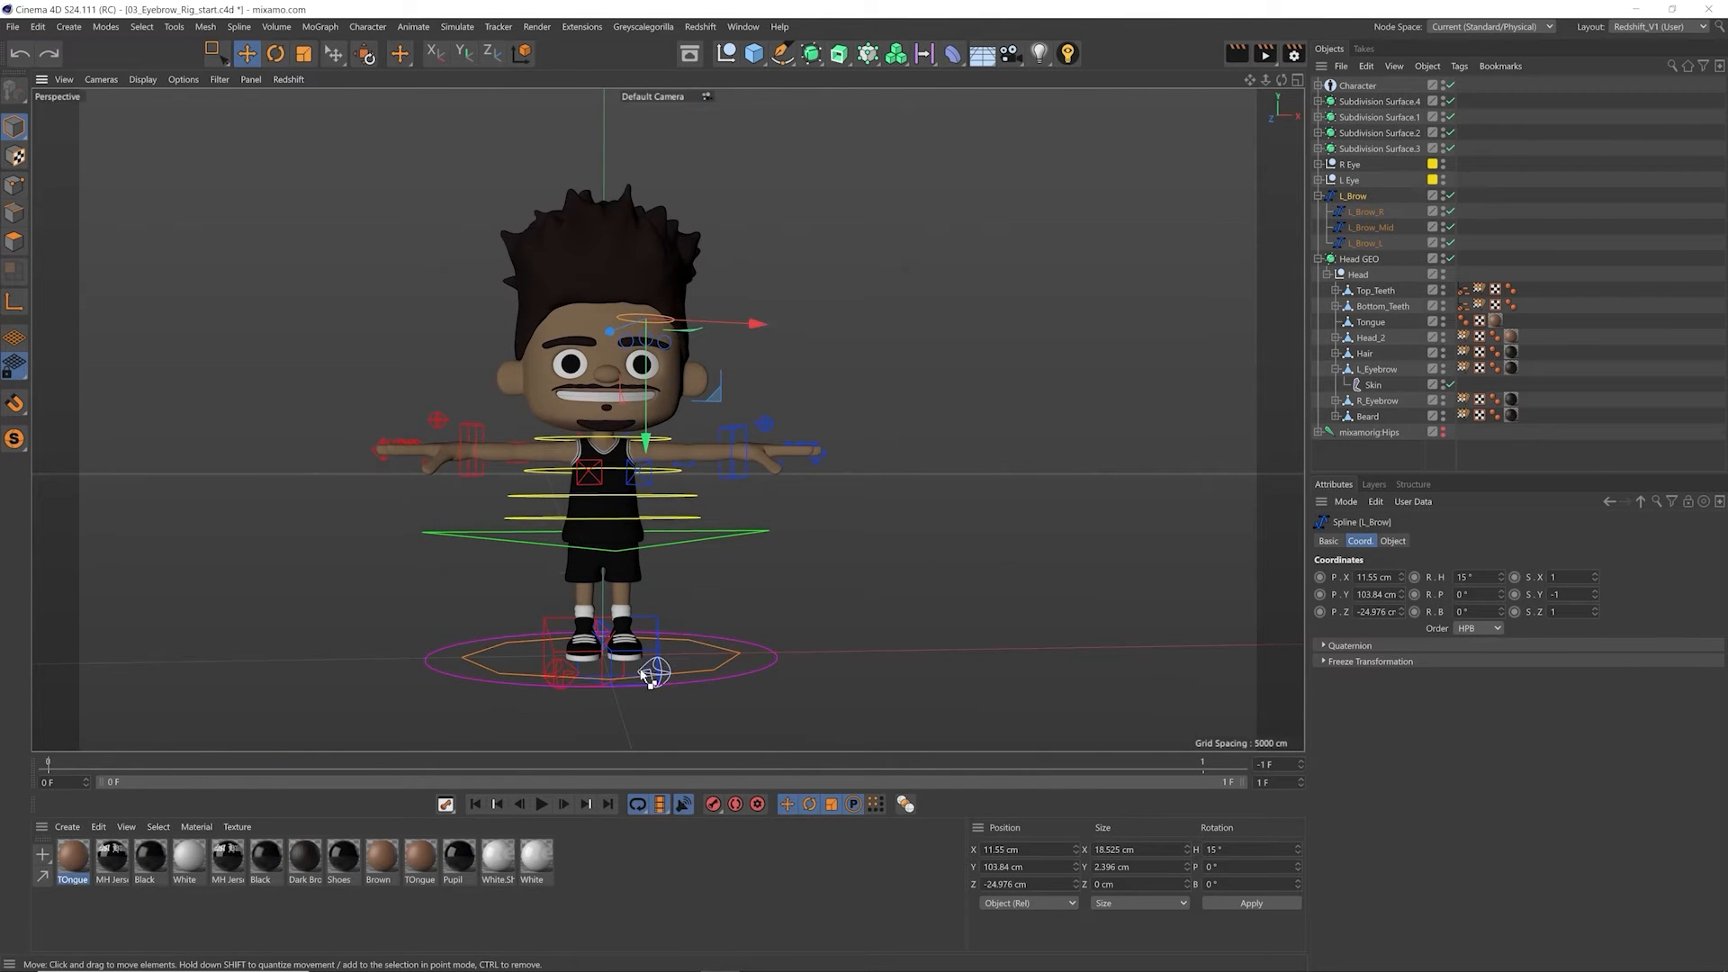
alt+right_drag(653, 340, 900, 306)
scroll(725, 369, up, 8)
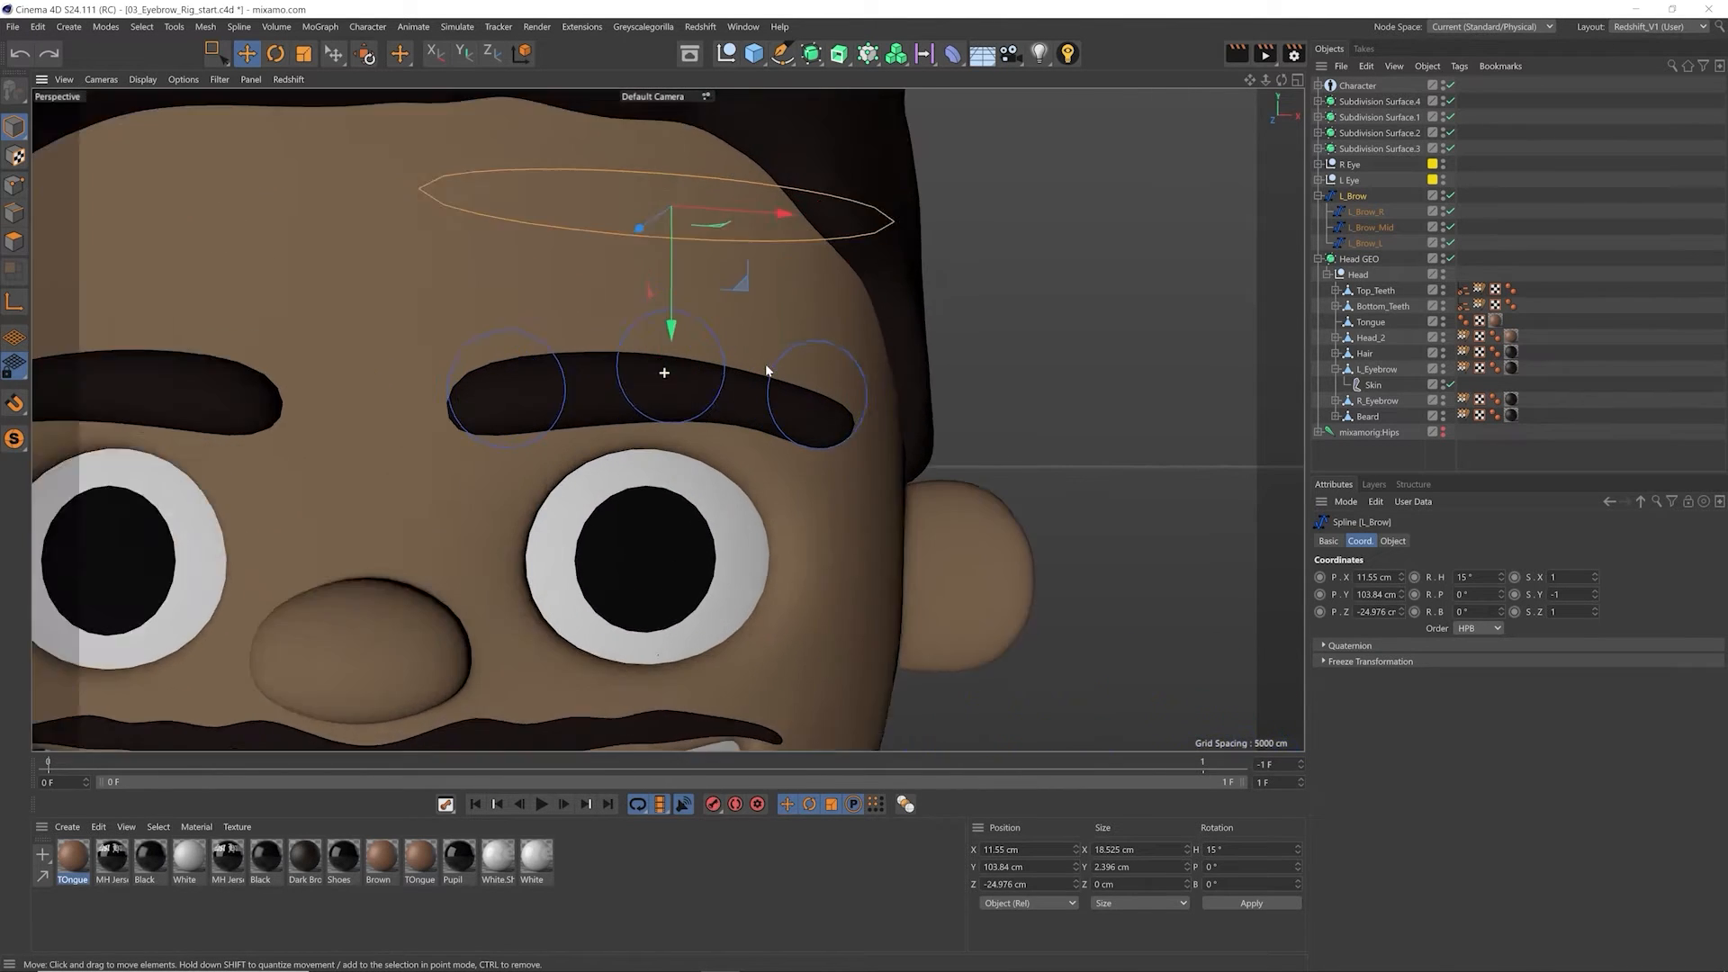
scroll(716, 452, down, 2)
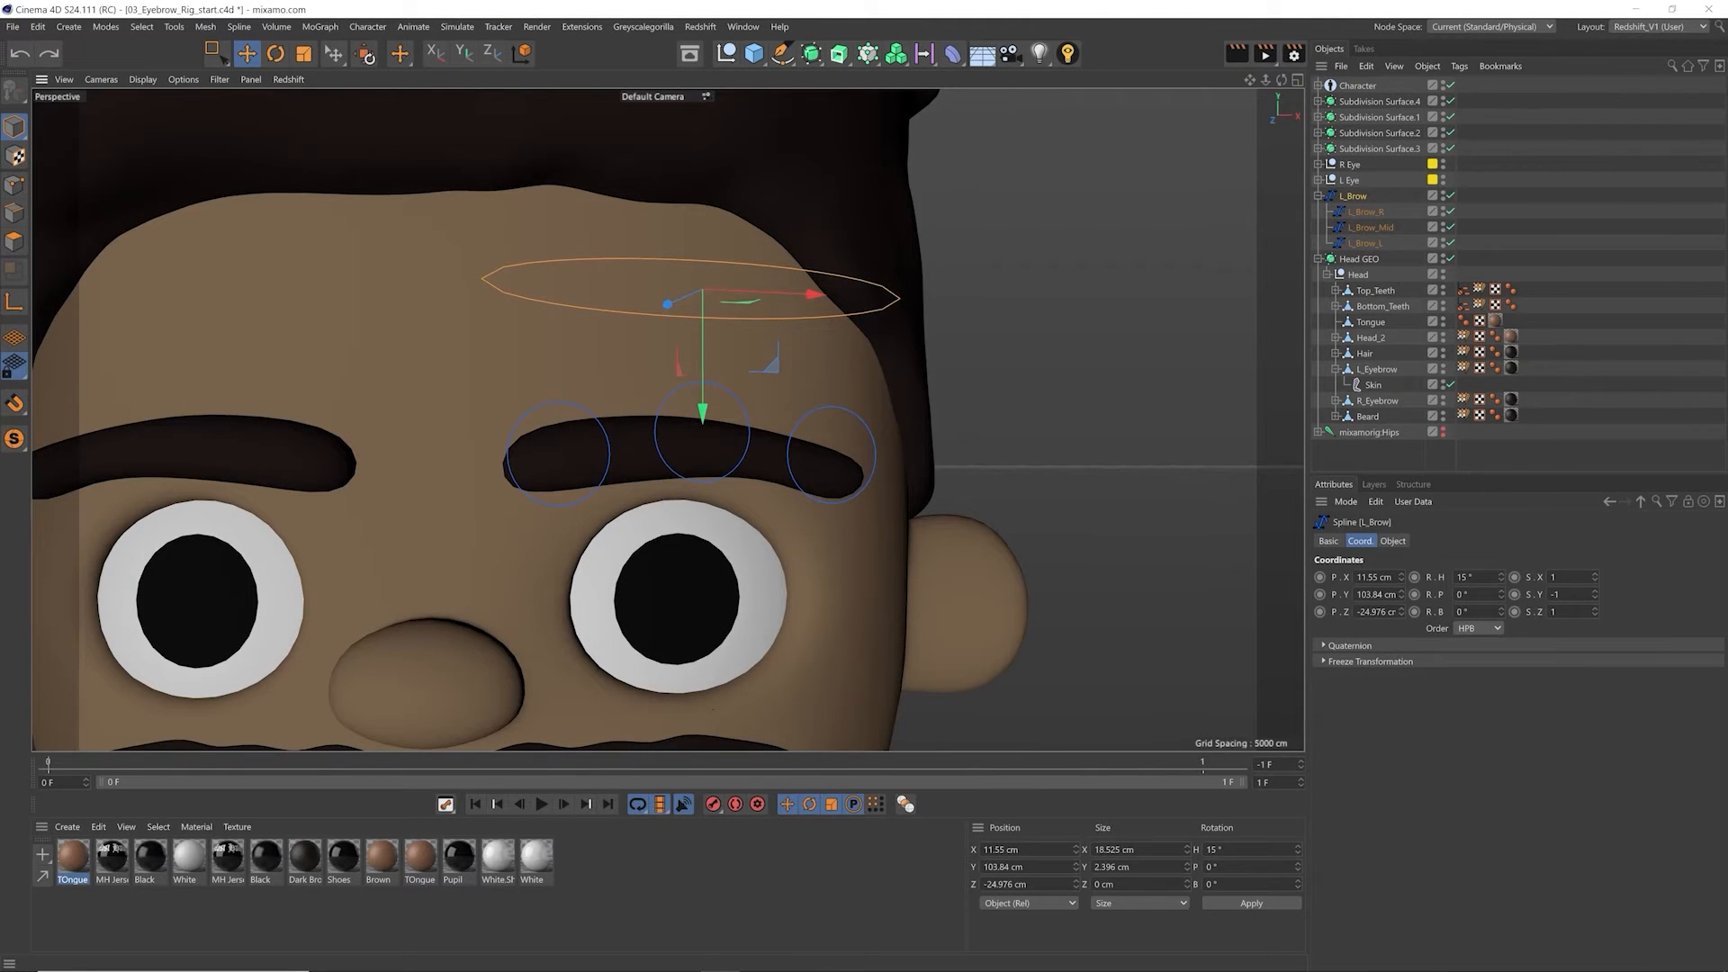
Step: Freeze all of L_Brow's transformations, so its position, rotation and scale are zeroed at the current placement
click(1427, 661)
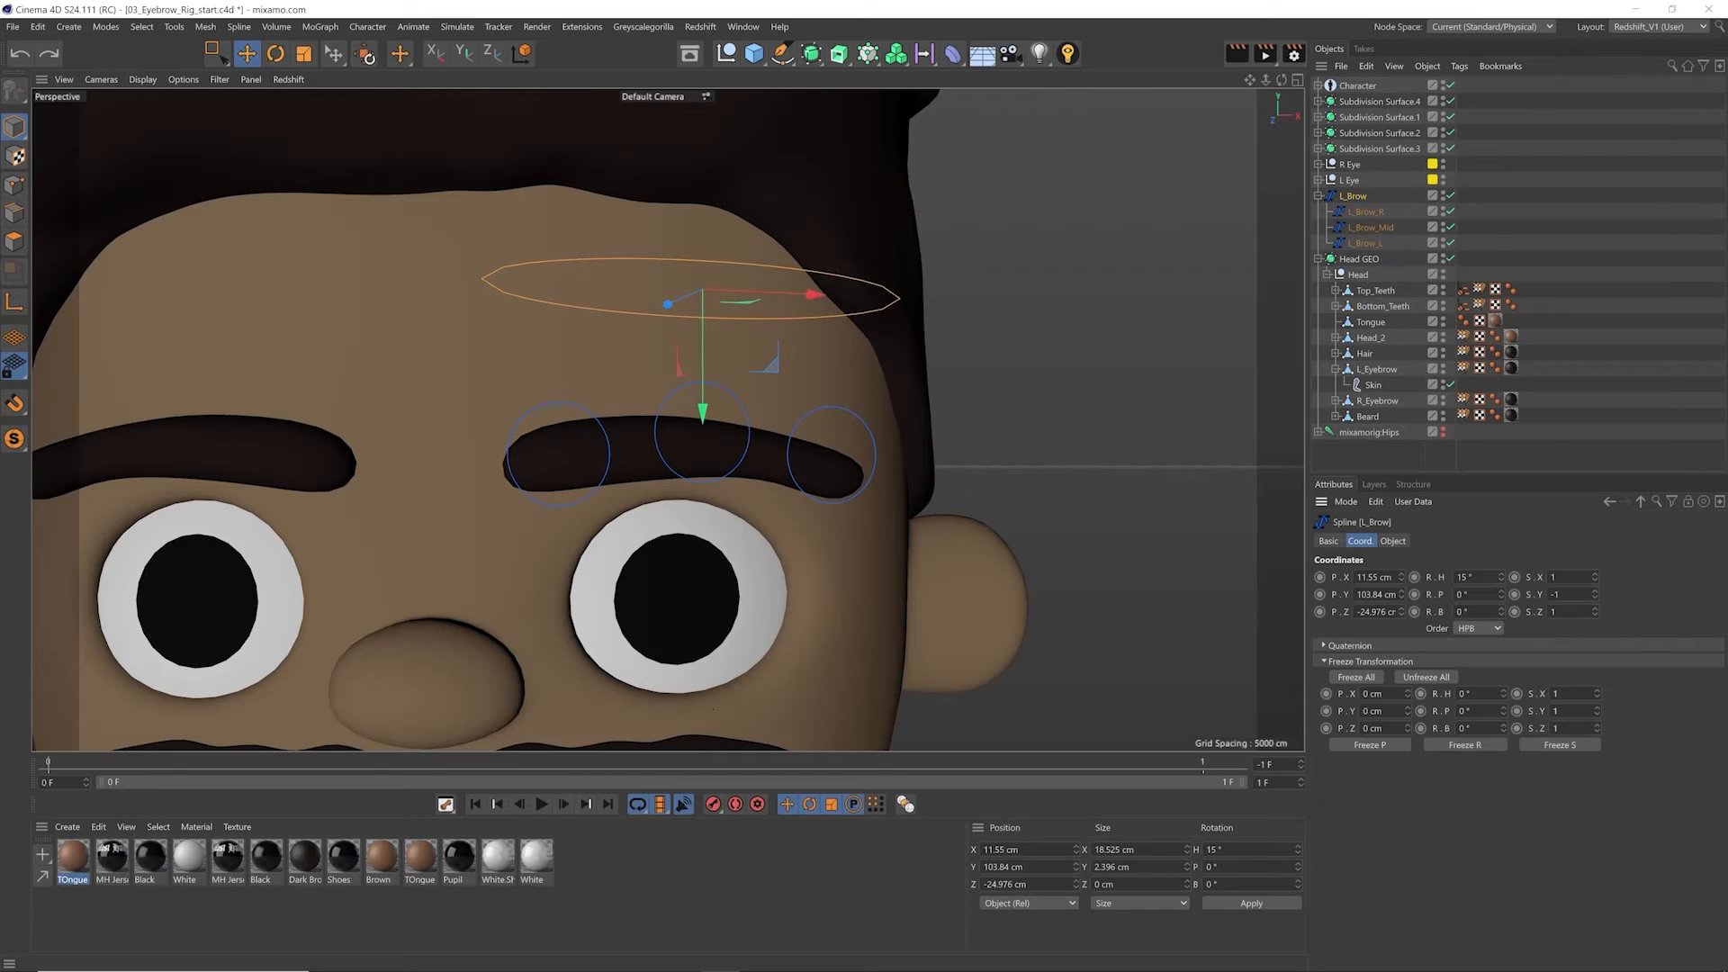
click(1371, 681)
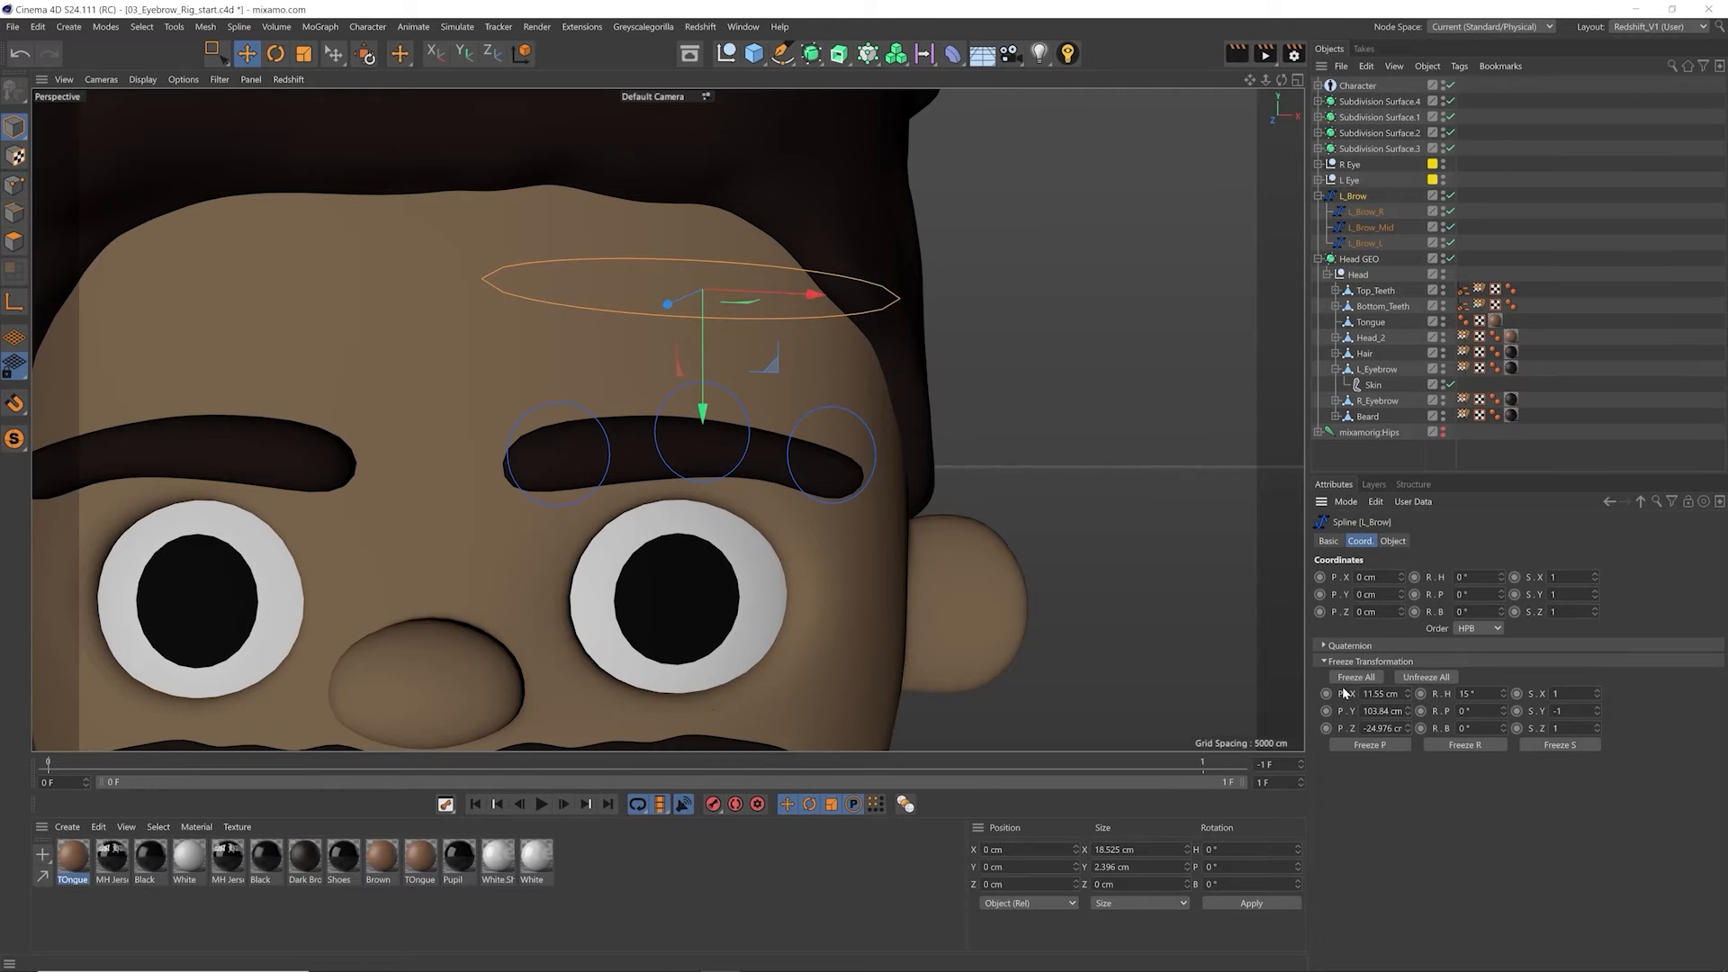
click(1360, 662)
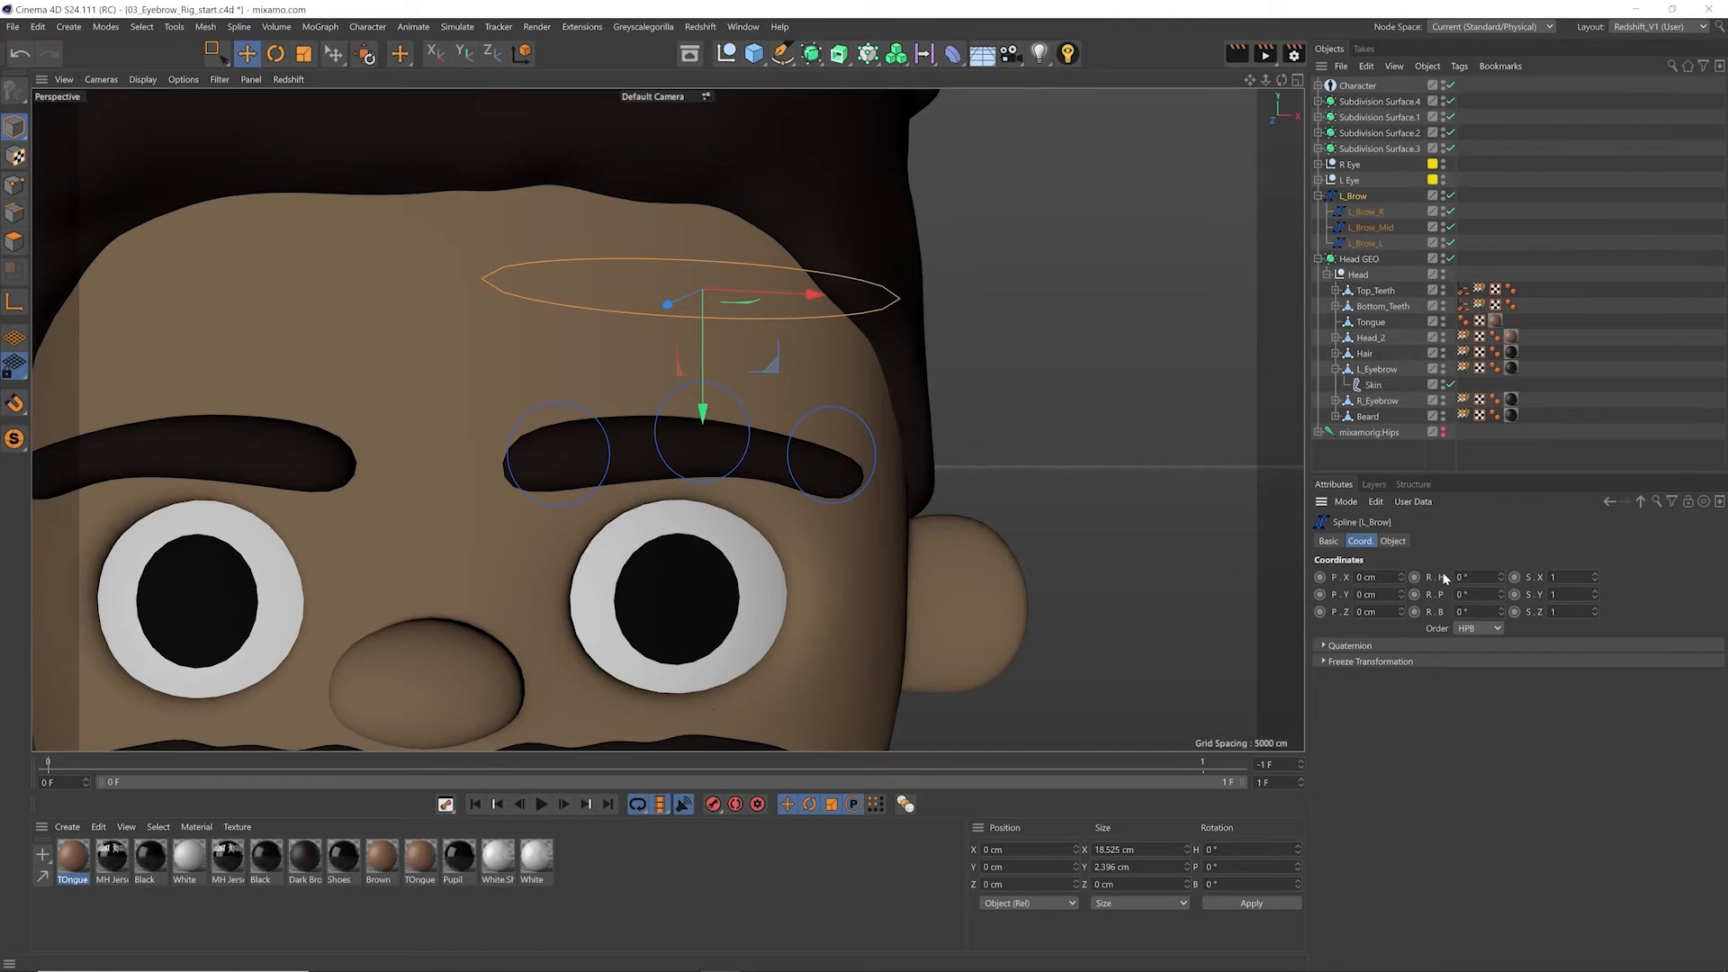
Step: Try moving the frozen L_Brow to about X 6.2, Y -11.5, Z -1.5 cm, and undo the move
drag(760, 360, 1120, 762)
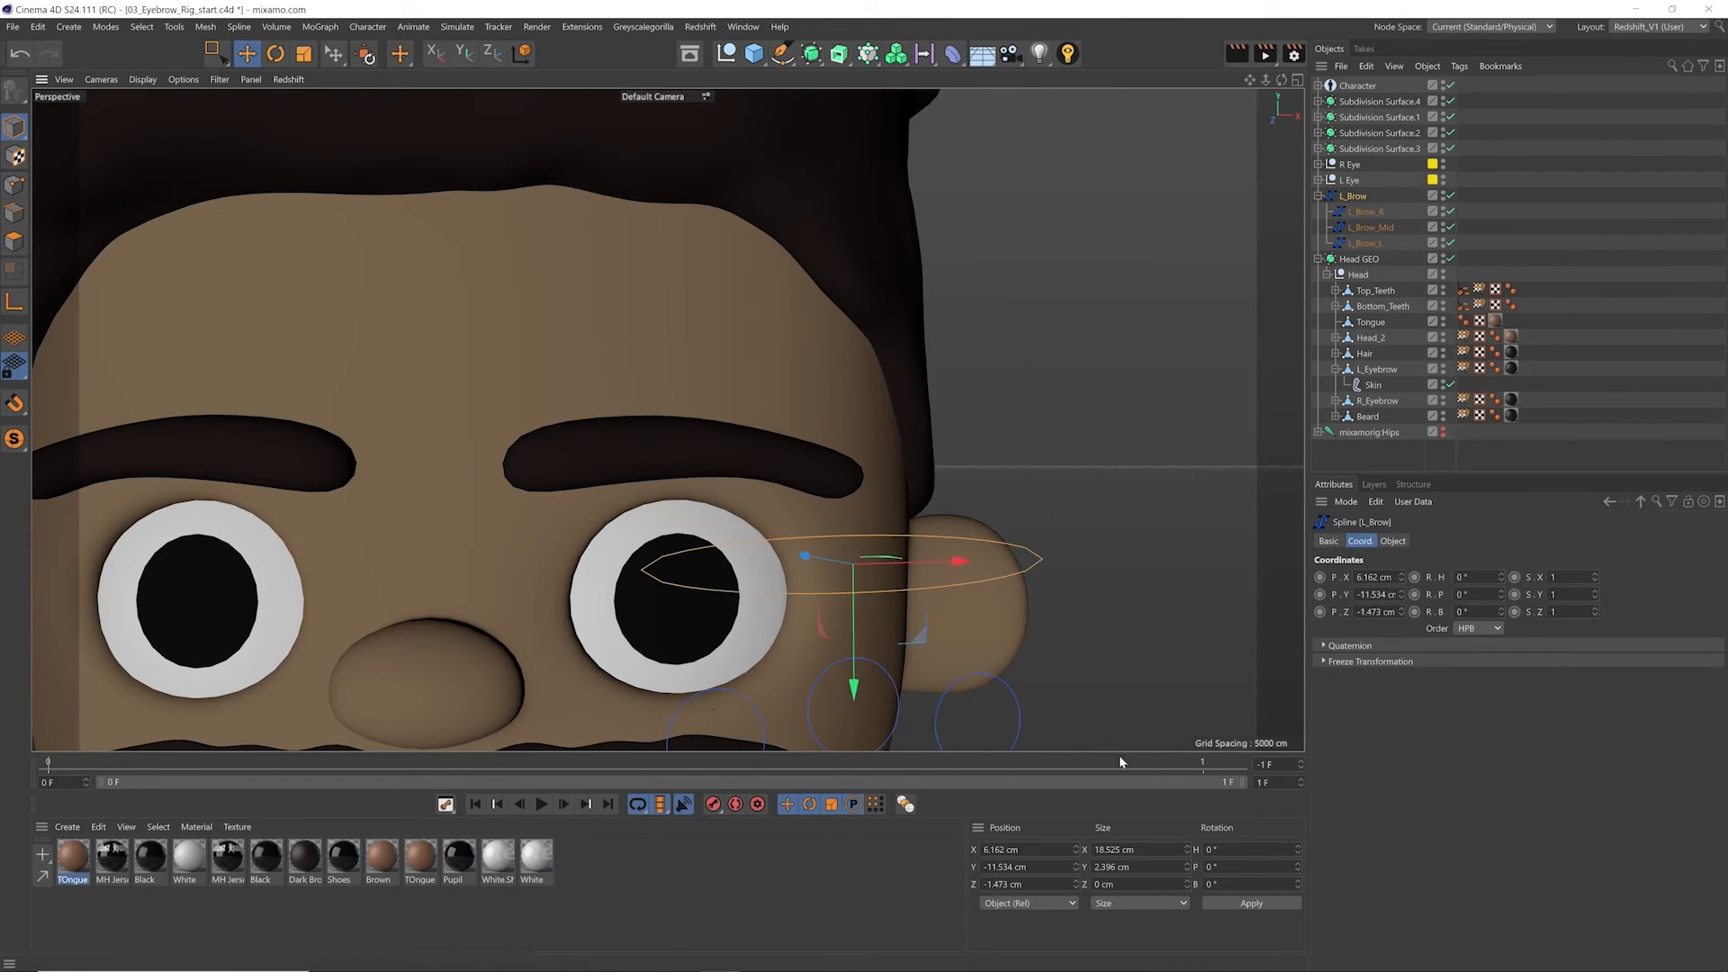
key(ctrl+z)
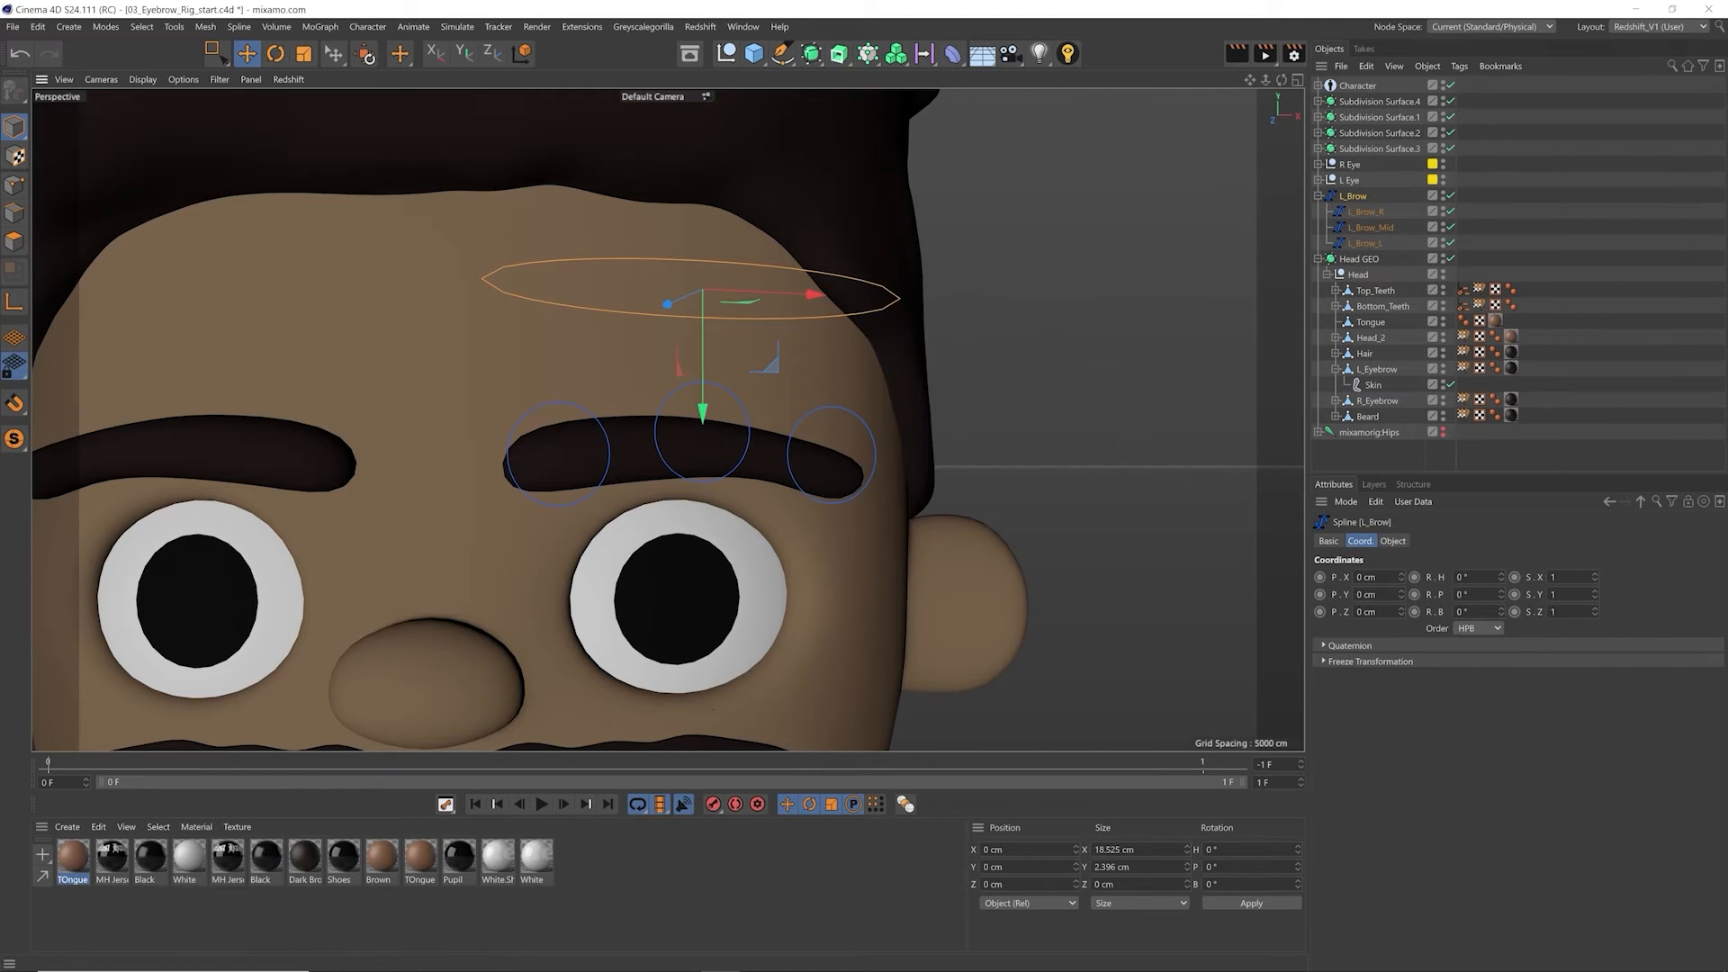
click(1370, 661)
click(1394, 662)
Step: Try moving the left hand IK control of the character rig and undo the move
scroll(956, 561, down, 7)
alt+middle_drag(998, 544, 982, 497)
scroll(801, 517, up, 6)
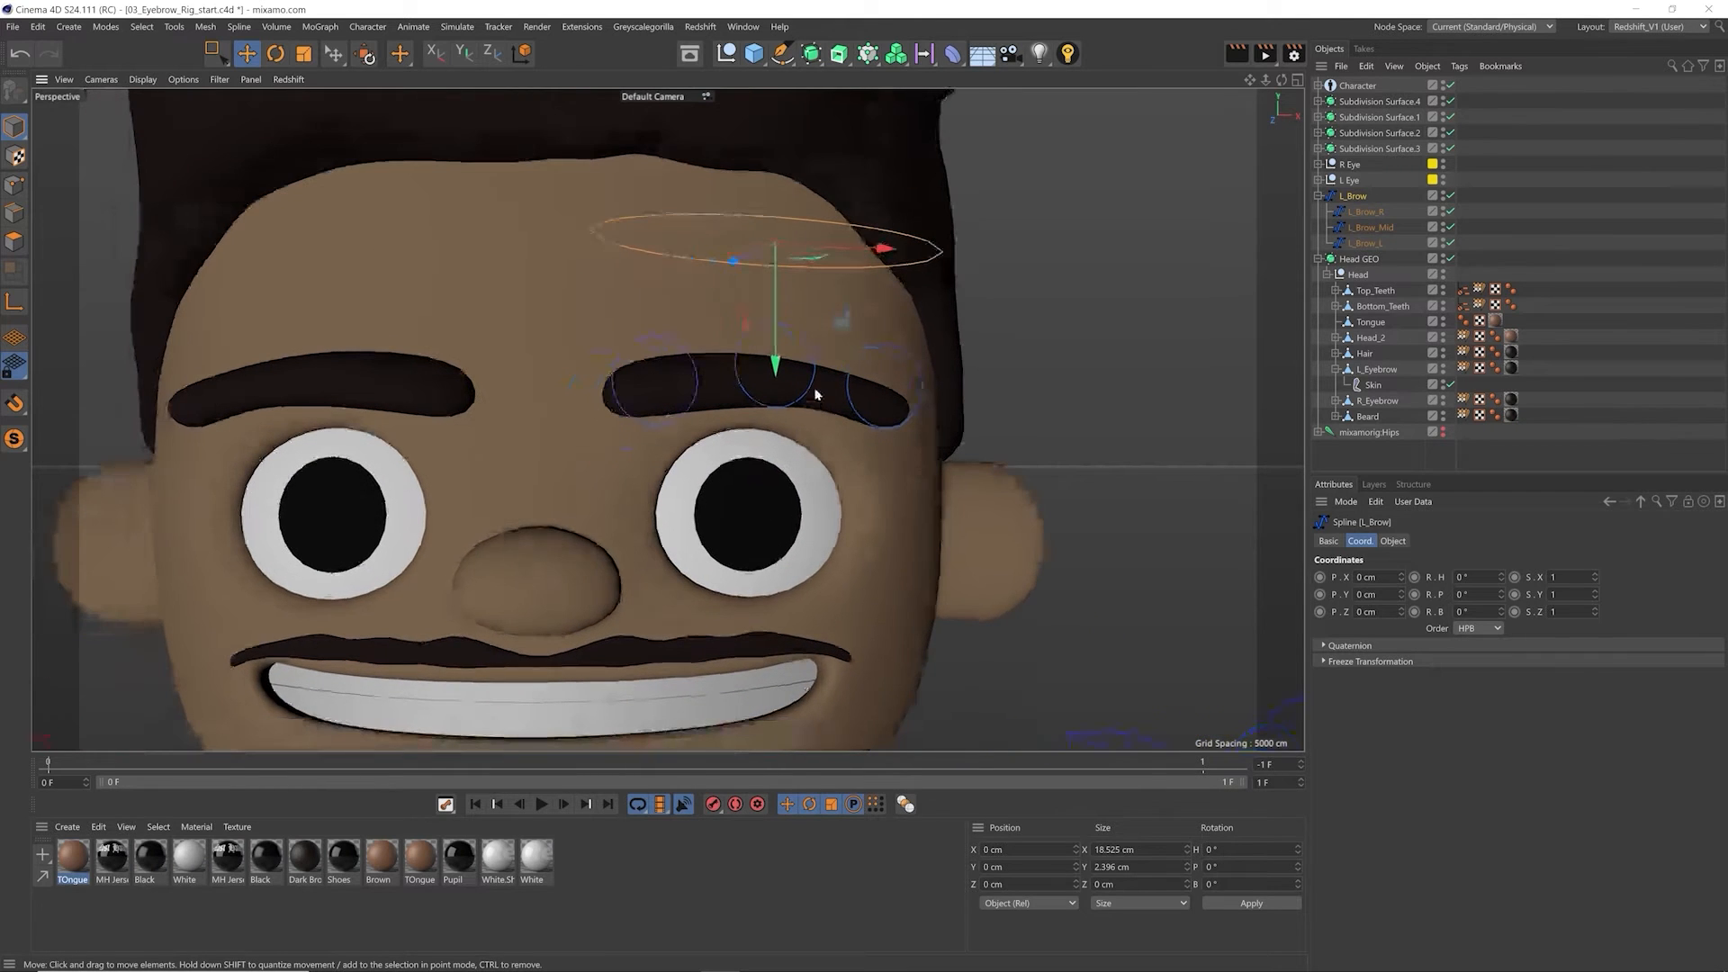
scroll(817, 394, up, 2)
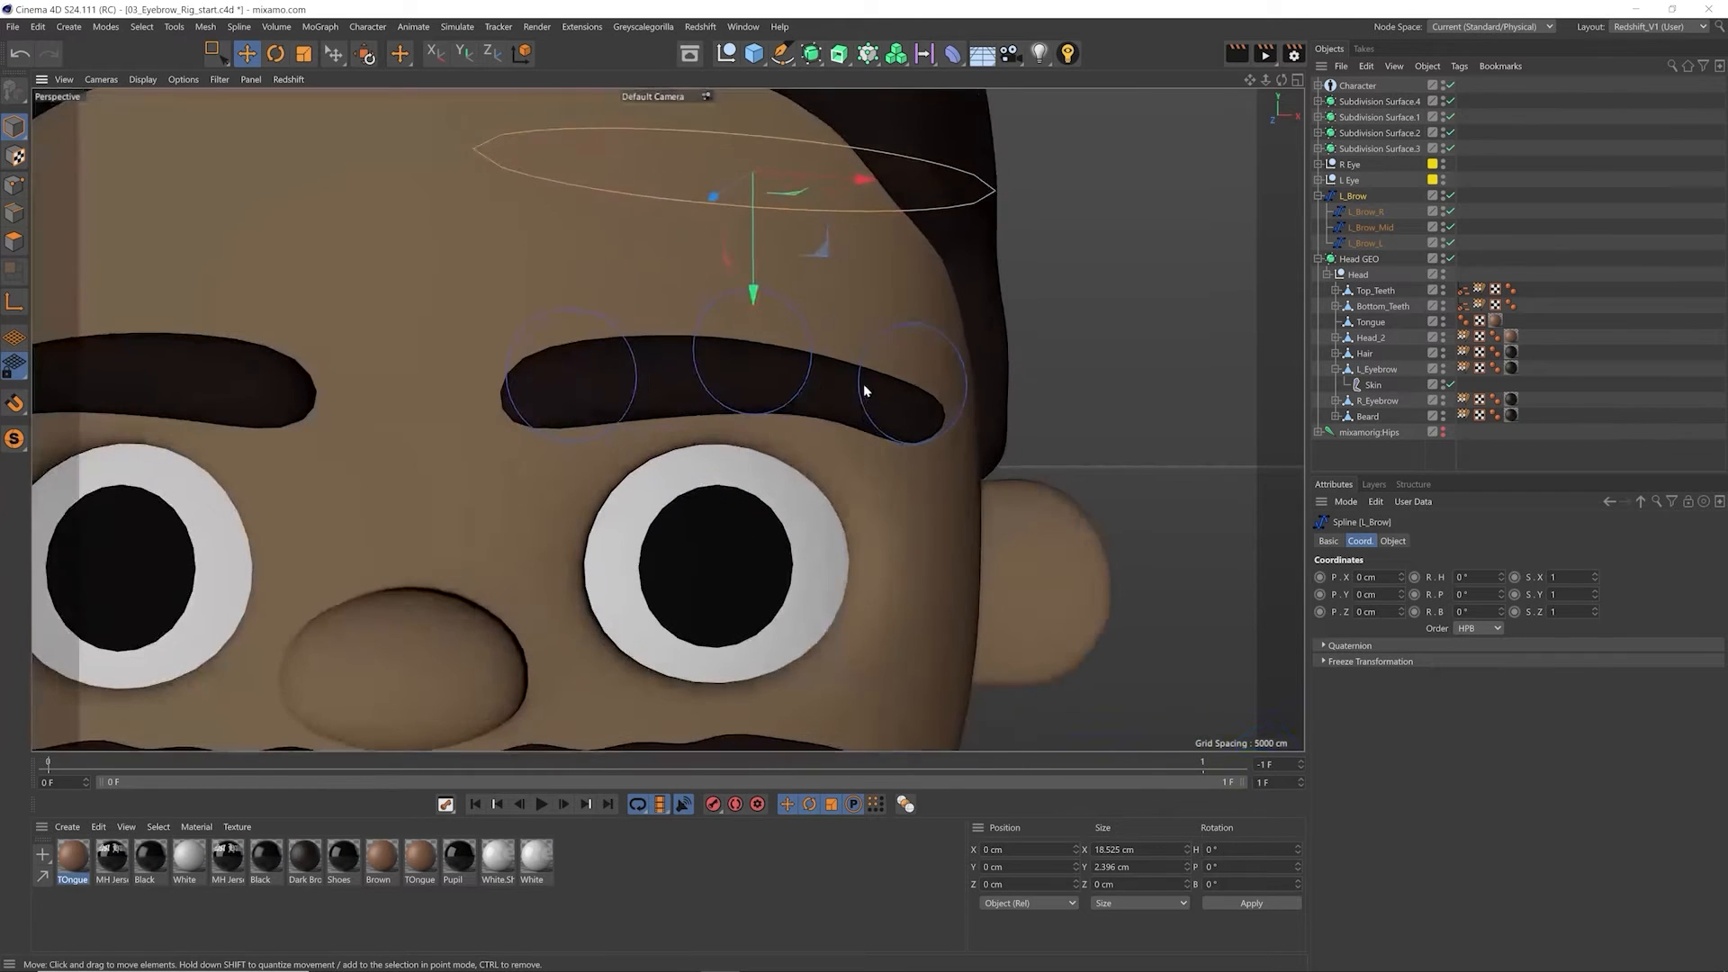
scroll(808, 366, down, 1)
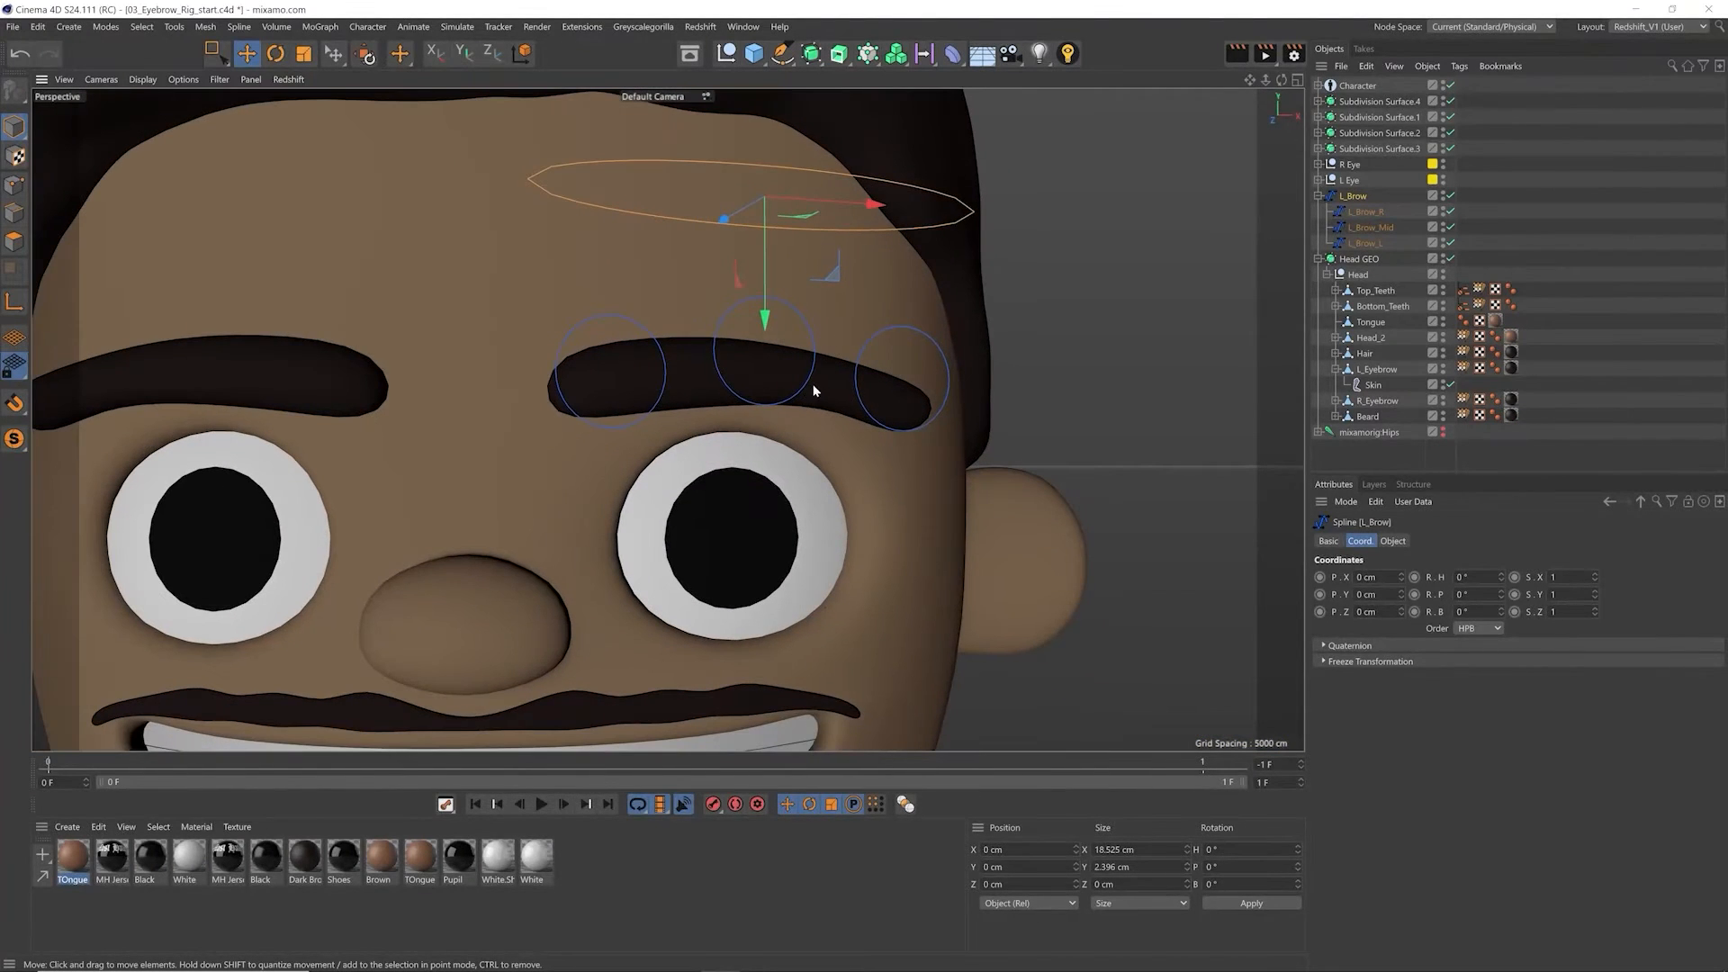
scroll(815, 391, down, 7)
click(909, 538)
drag(910, 538, 970, 638)
key(ctrl+z)
Step: Add an FFD deformer and place it as a child of L_Eyebrow, above the Skin deformer
alt+right_drag(683, 303, 762, 341)
alt+middle_drag(762, 340, 669, 422)
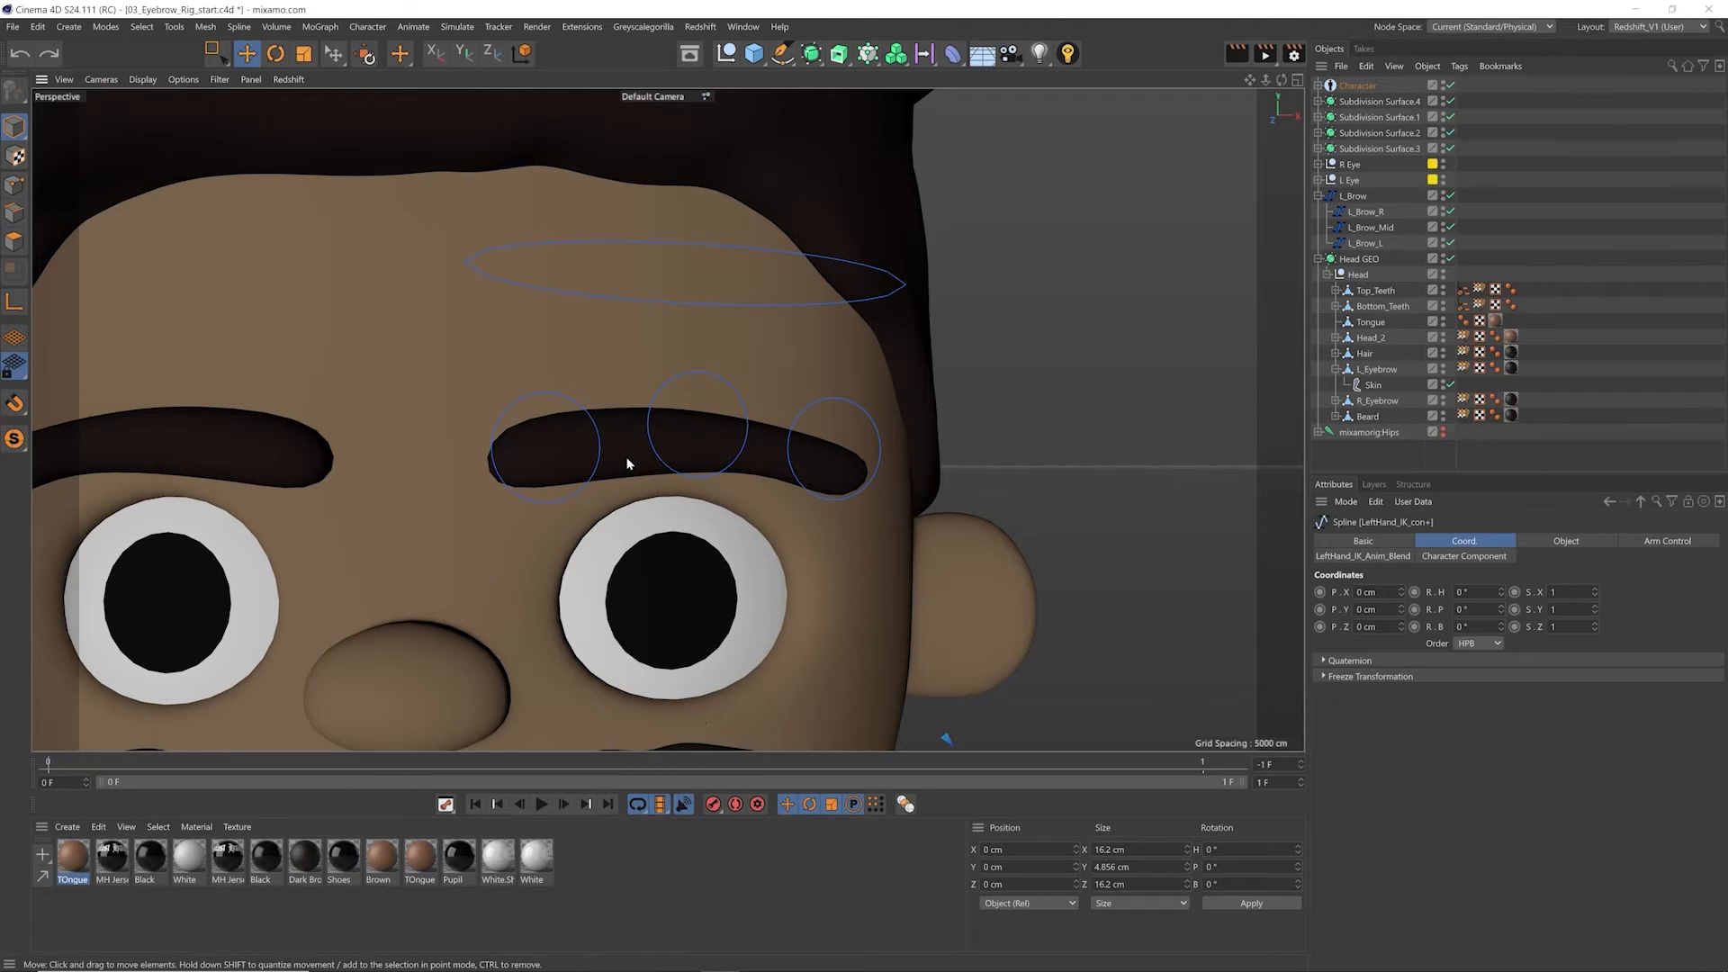
alt+middle_drag(633, 470, 684, 388)
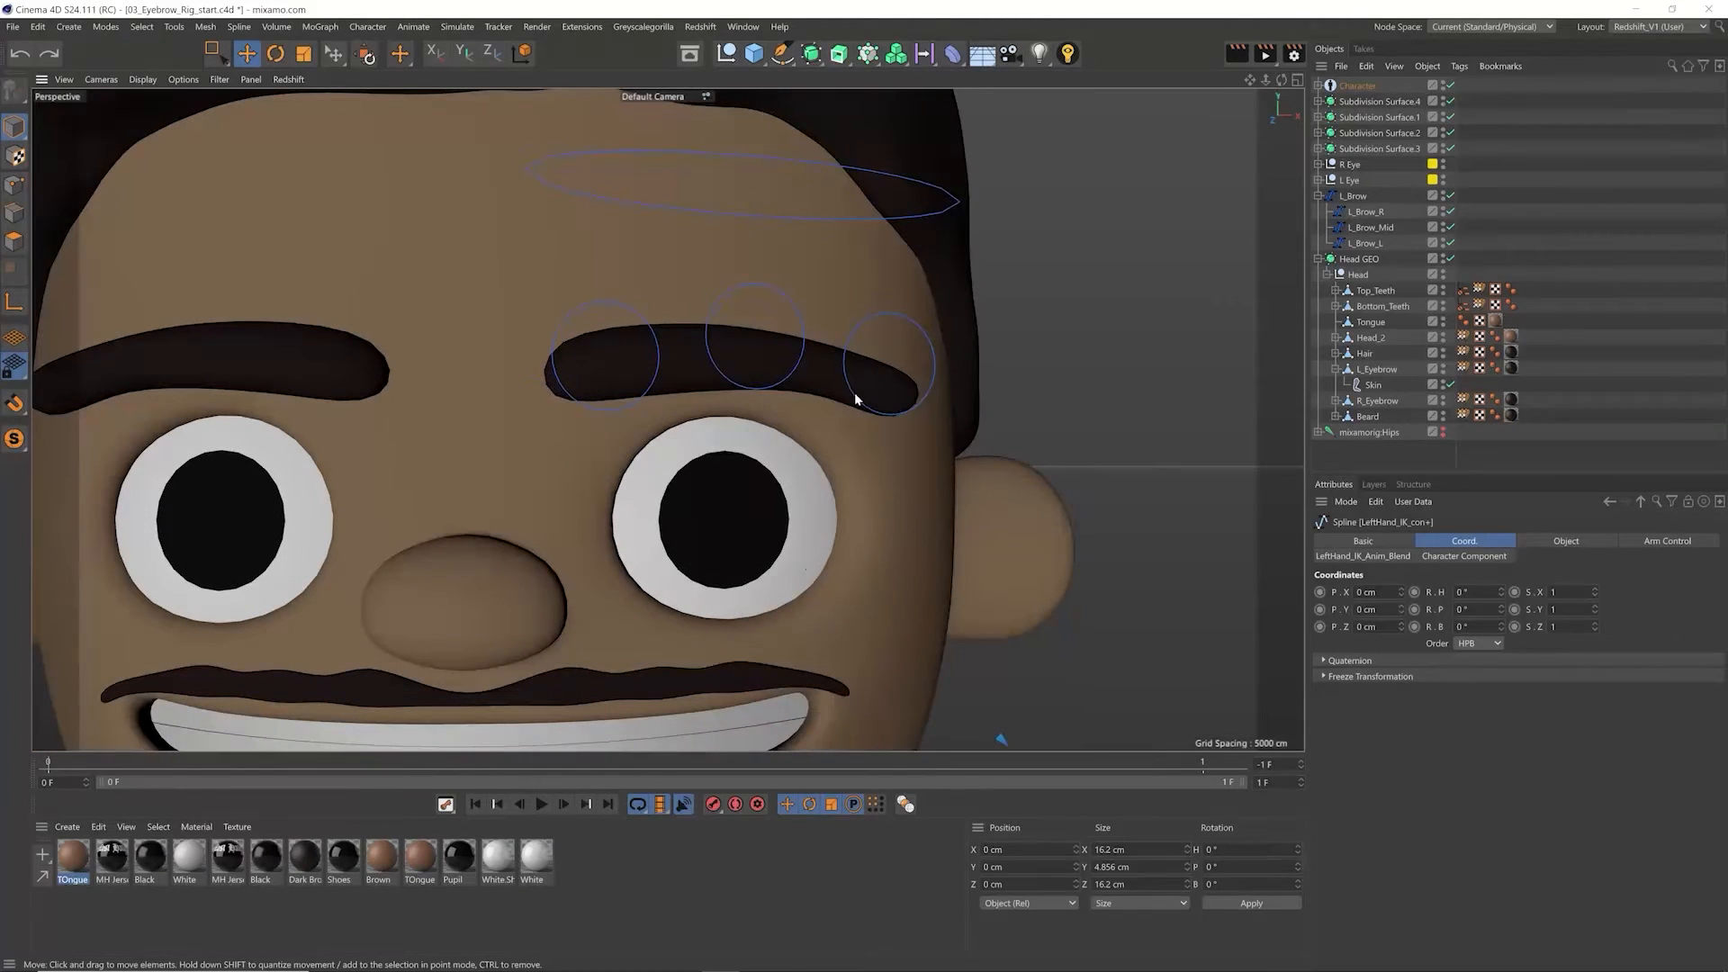
click(953, 53)
click(1305, 110)
drag(1347, 86, 1398, 387)
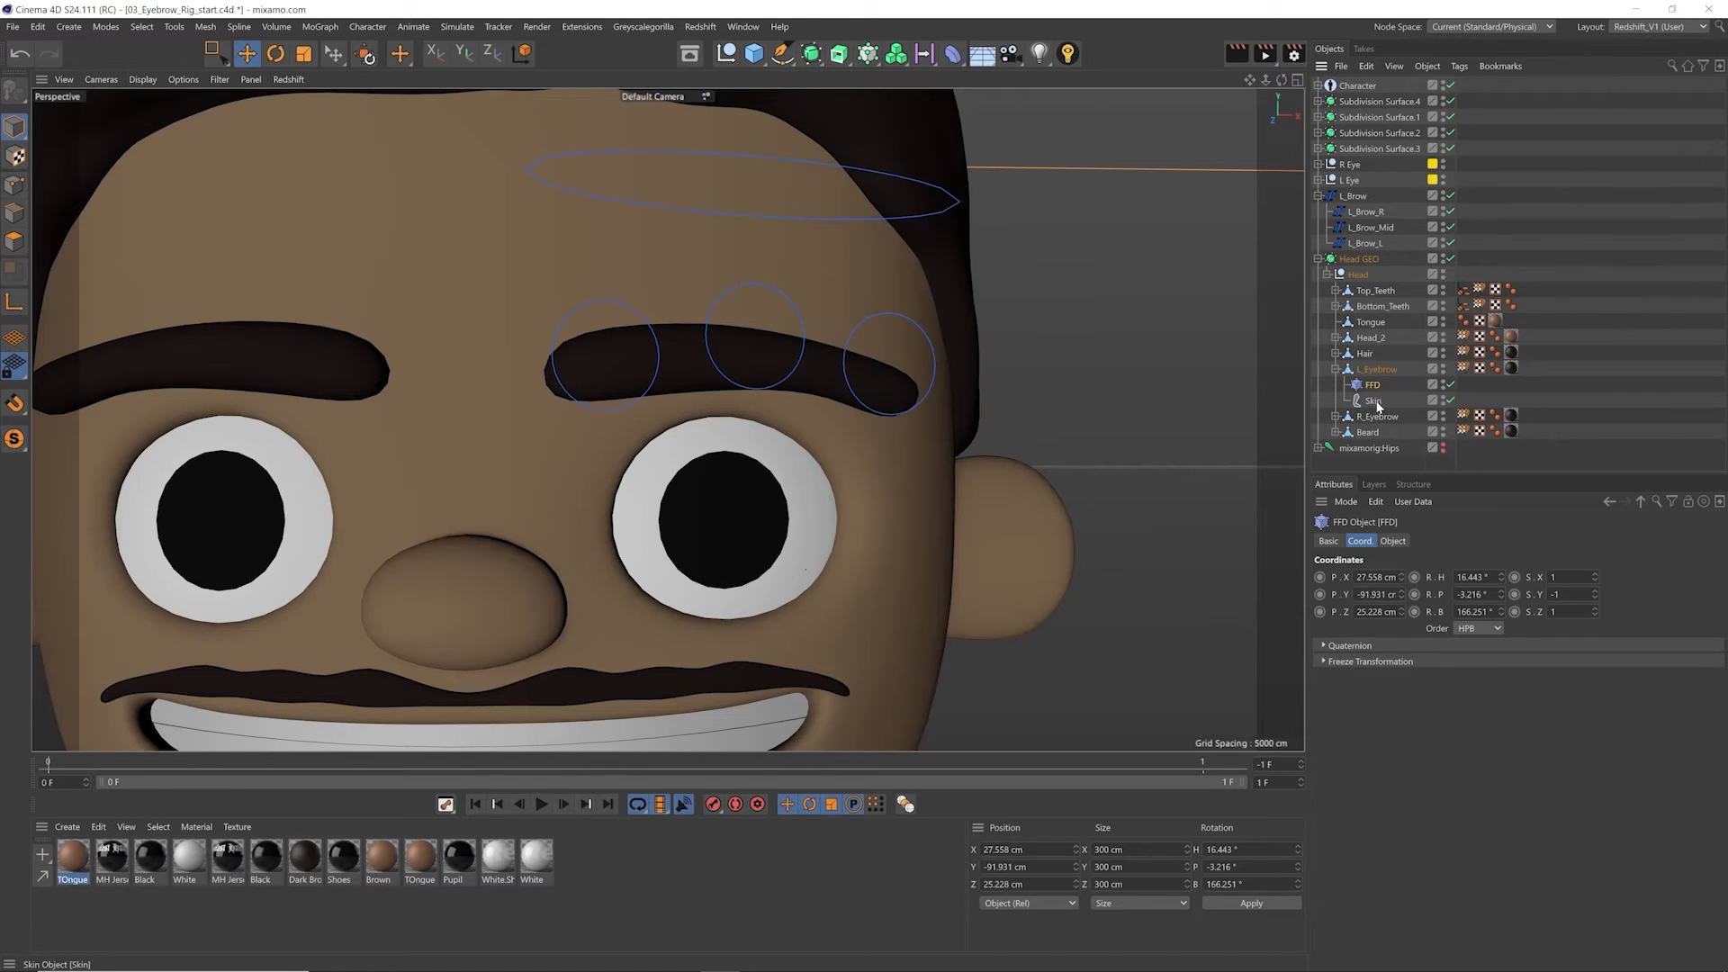
click(1375, 402)
click(1372, 385)
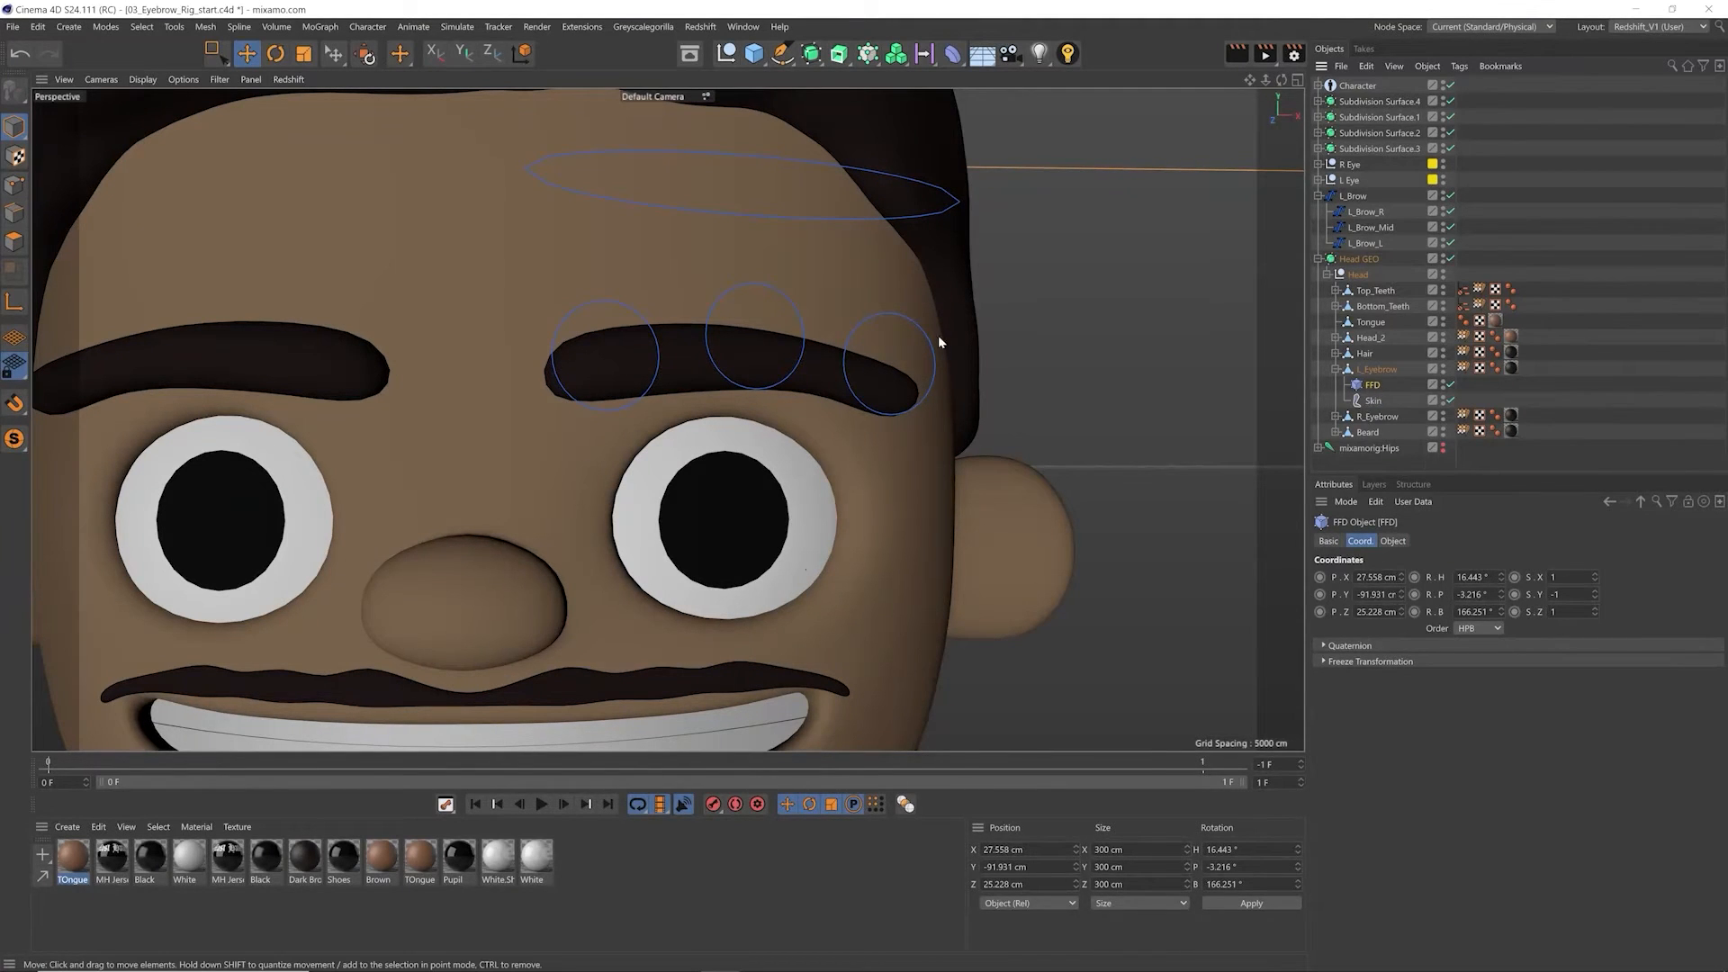
click(1373, 400)
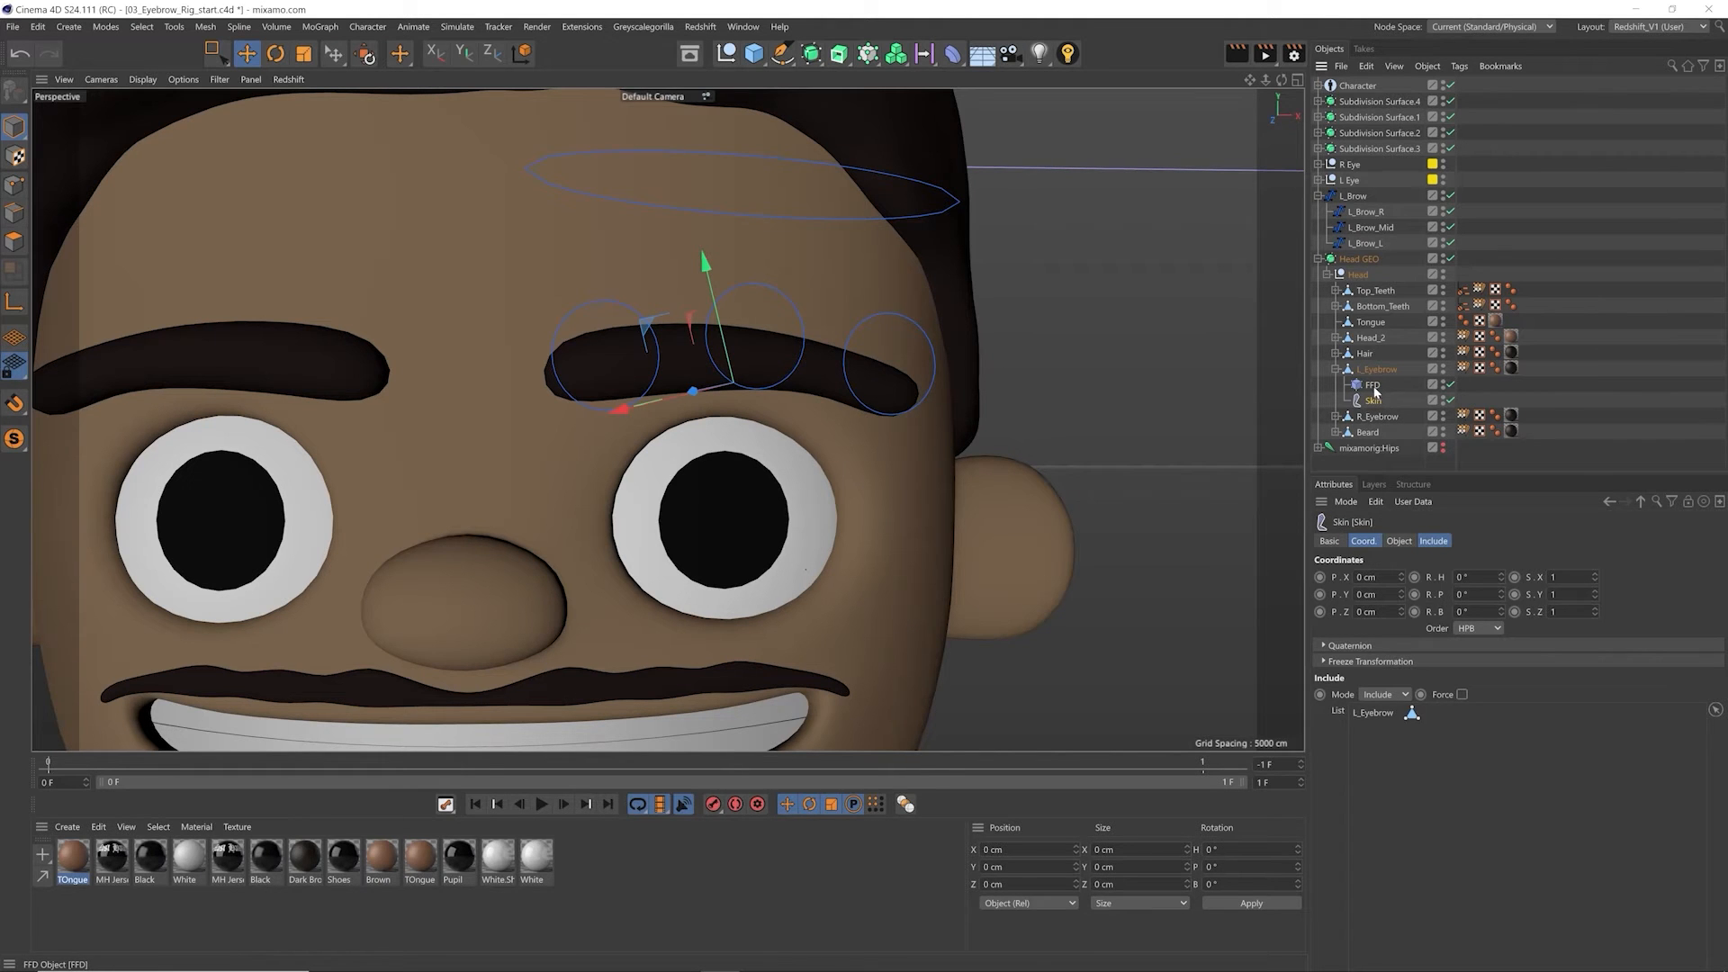
click(1375, 385)
Step: Set the FFD's X, Y and Z position to 0 cm within L_Eyebrow
scroll(937, 397, down, 10)
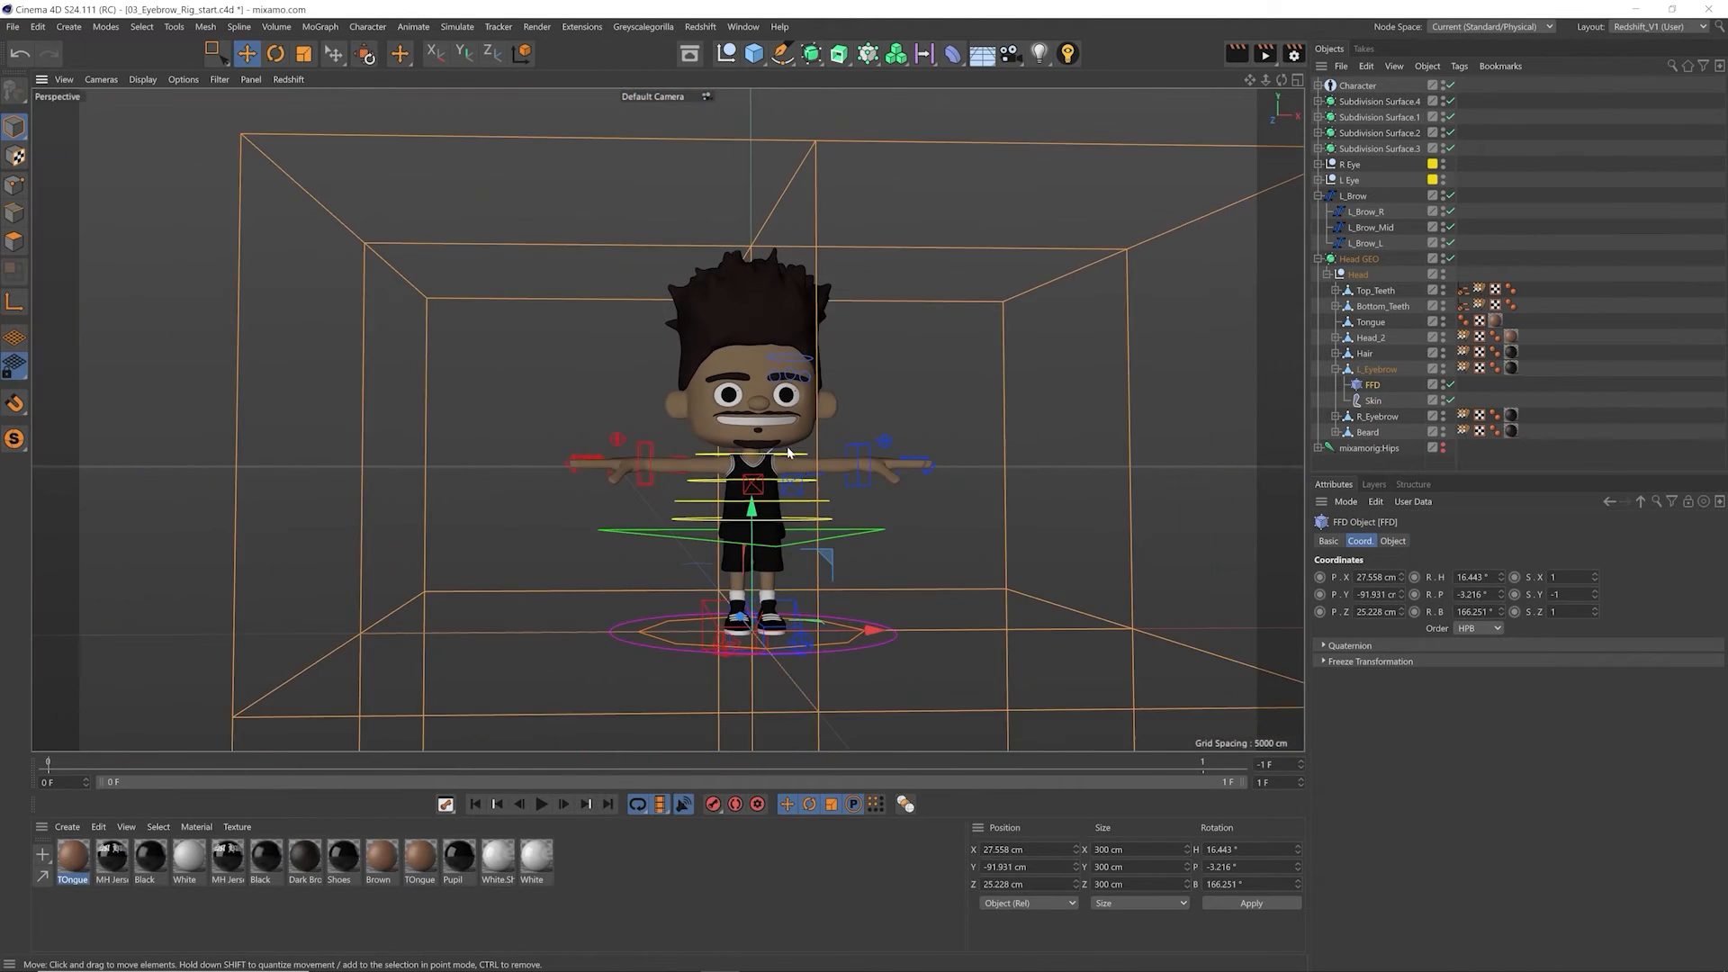
double_click(1375, 577)
text(0)
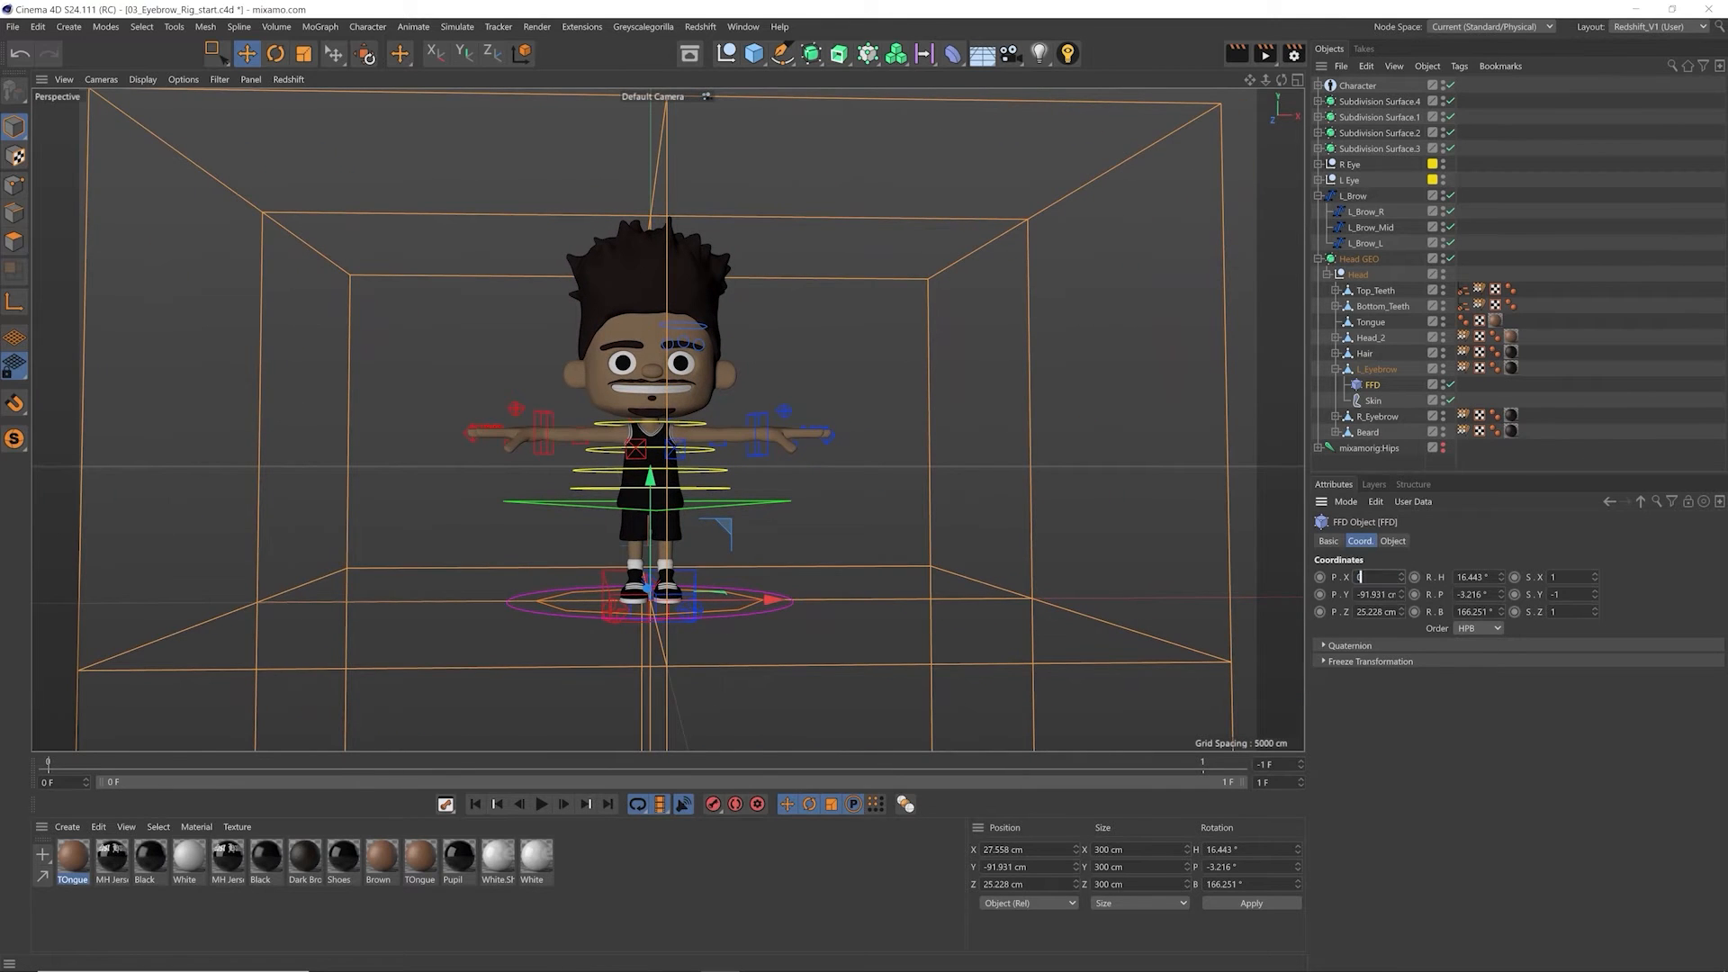
key(Tab)
text(0)
key(Tab)
text(0)
key(Return)
Step: Scale the FFD cage down uniformly around the left eyebrow to about 9.9 cm per side
key(t)
drag(922, 247, 355, 419)
key(e)
alt+right_drag(677, 347, 991, 299)
mouse_move(726, 371)
alt+mouse_down()
mouse_move(799, 415)
mouse_move(793, 434)
mouse_move(734, 382)
alt+mouse_up()
key(t)
drag(952, 298, 828, 338)
key(e)
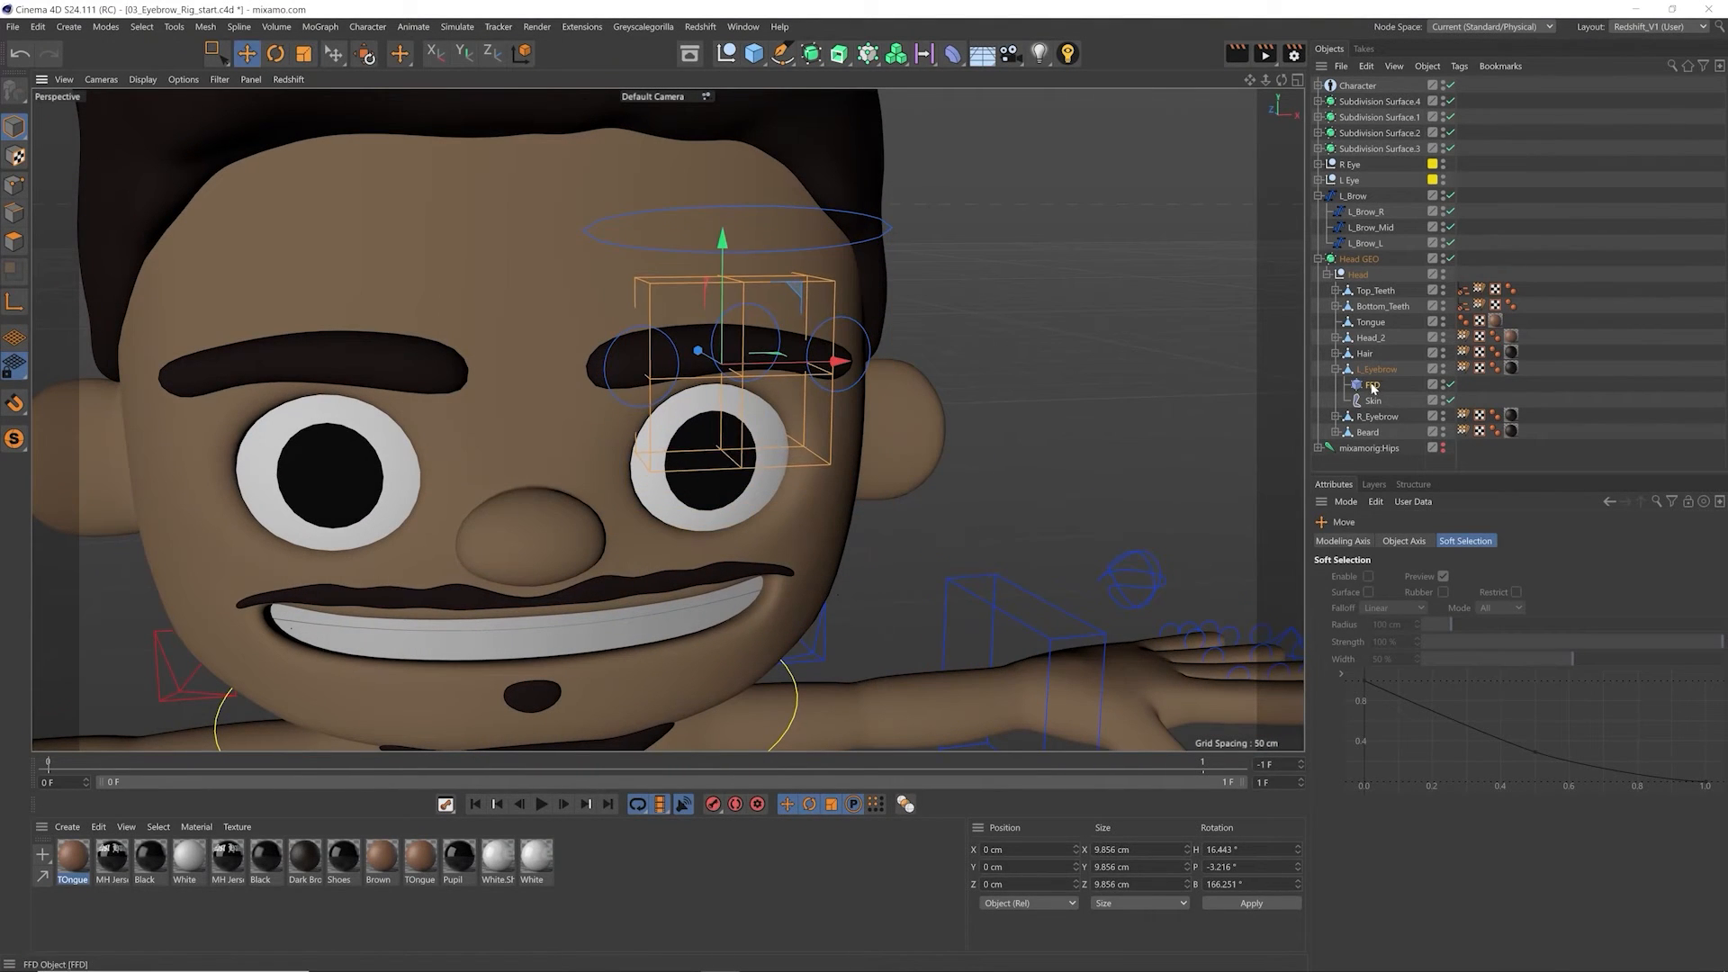
Step: Widen the FFD's grid size in X to about 21.9 cm so it spans the whole eyebrow
click(1372, 385)
click(1392, 541)
drag(1435, 577, 1431, 560)
alt+drag(747, 423, 792, 421)
Step: Set the FFD's heading rotation to 0° and shift it over the eyebrow to about X -0.2, Y 0.7, Z -0.7 cm
click(1360, 541)
drag(1490, 577, 857, 354)
text(0)
key(Return)
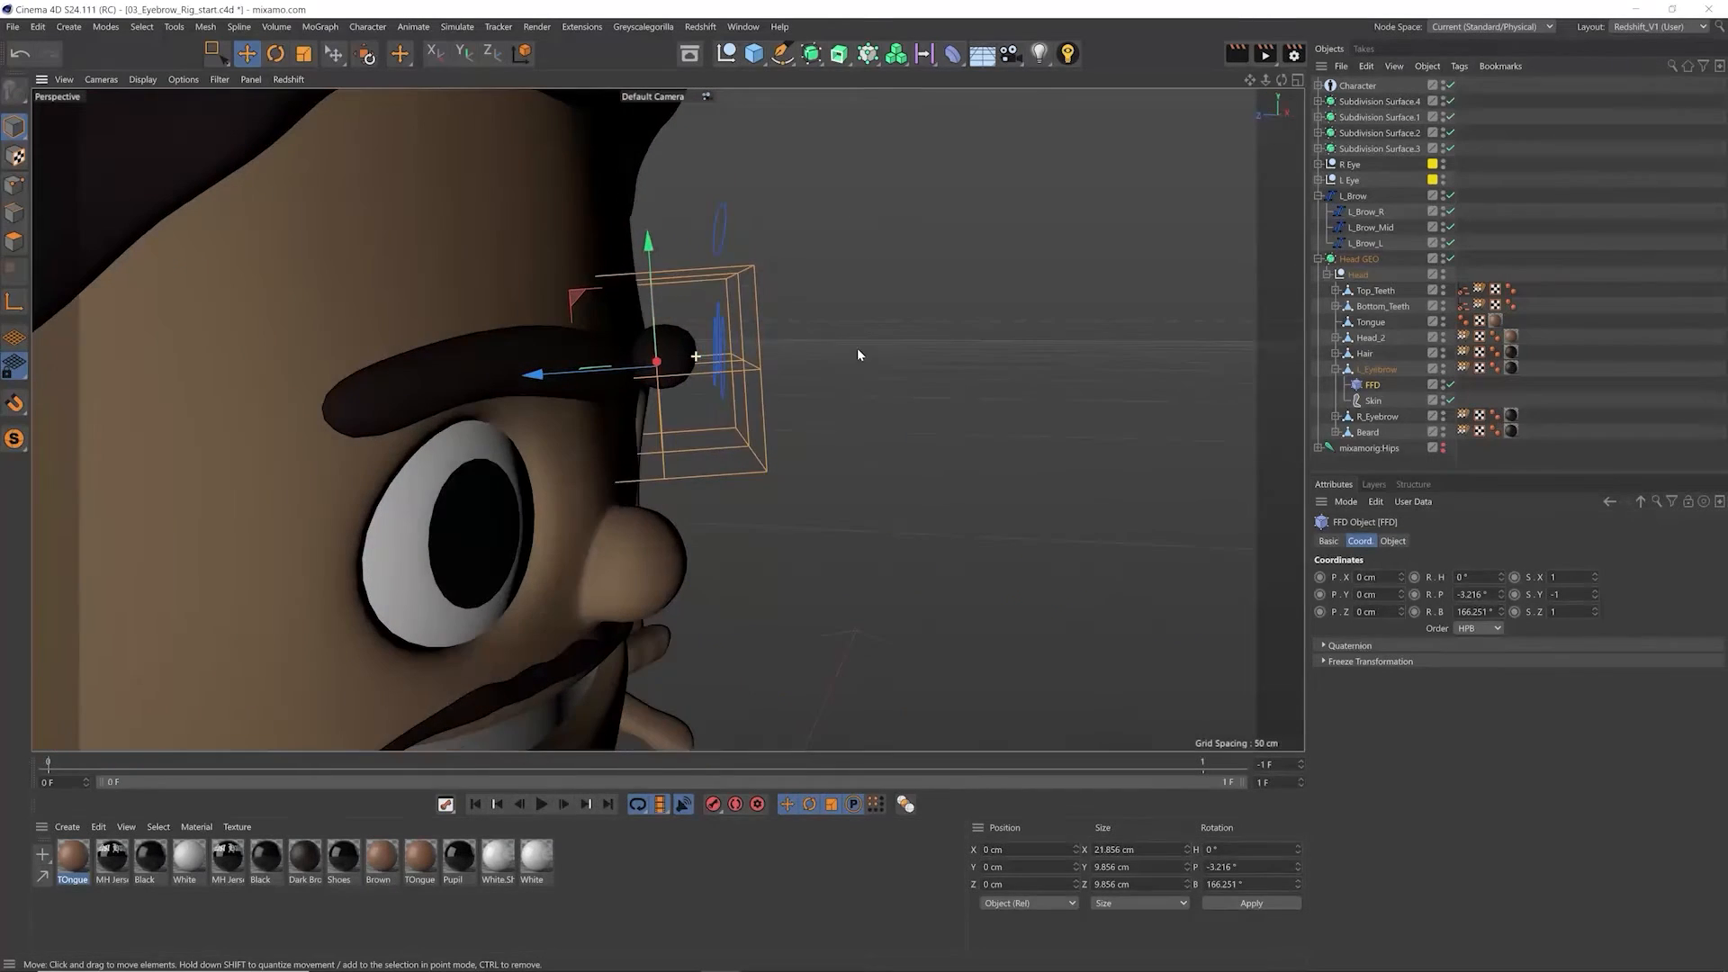
drag(655, 318, 659, 305)
drag(603, 362, 664, 349)
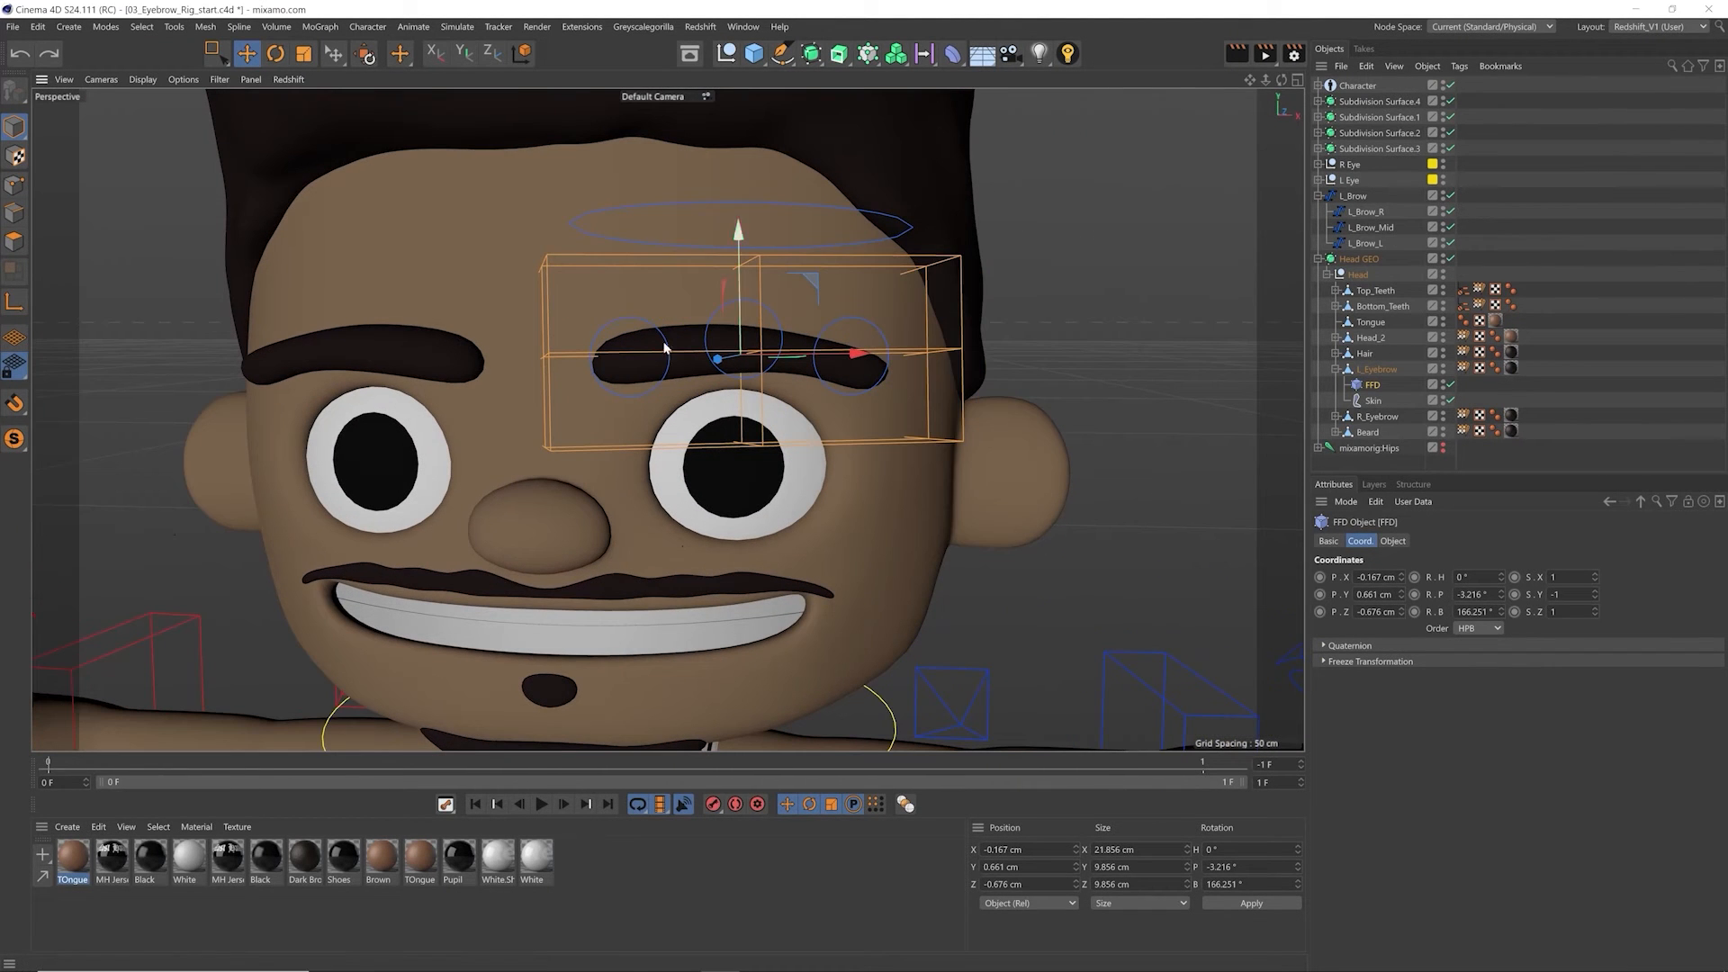
Step: Try moving the FFD's middle, inner and outer point columns one at a time to test the eyebrow deformation, undoing each move
click(14, 188)
key(0)
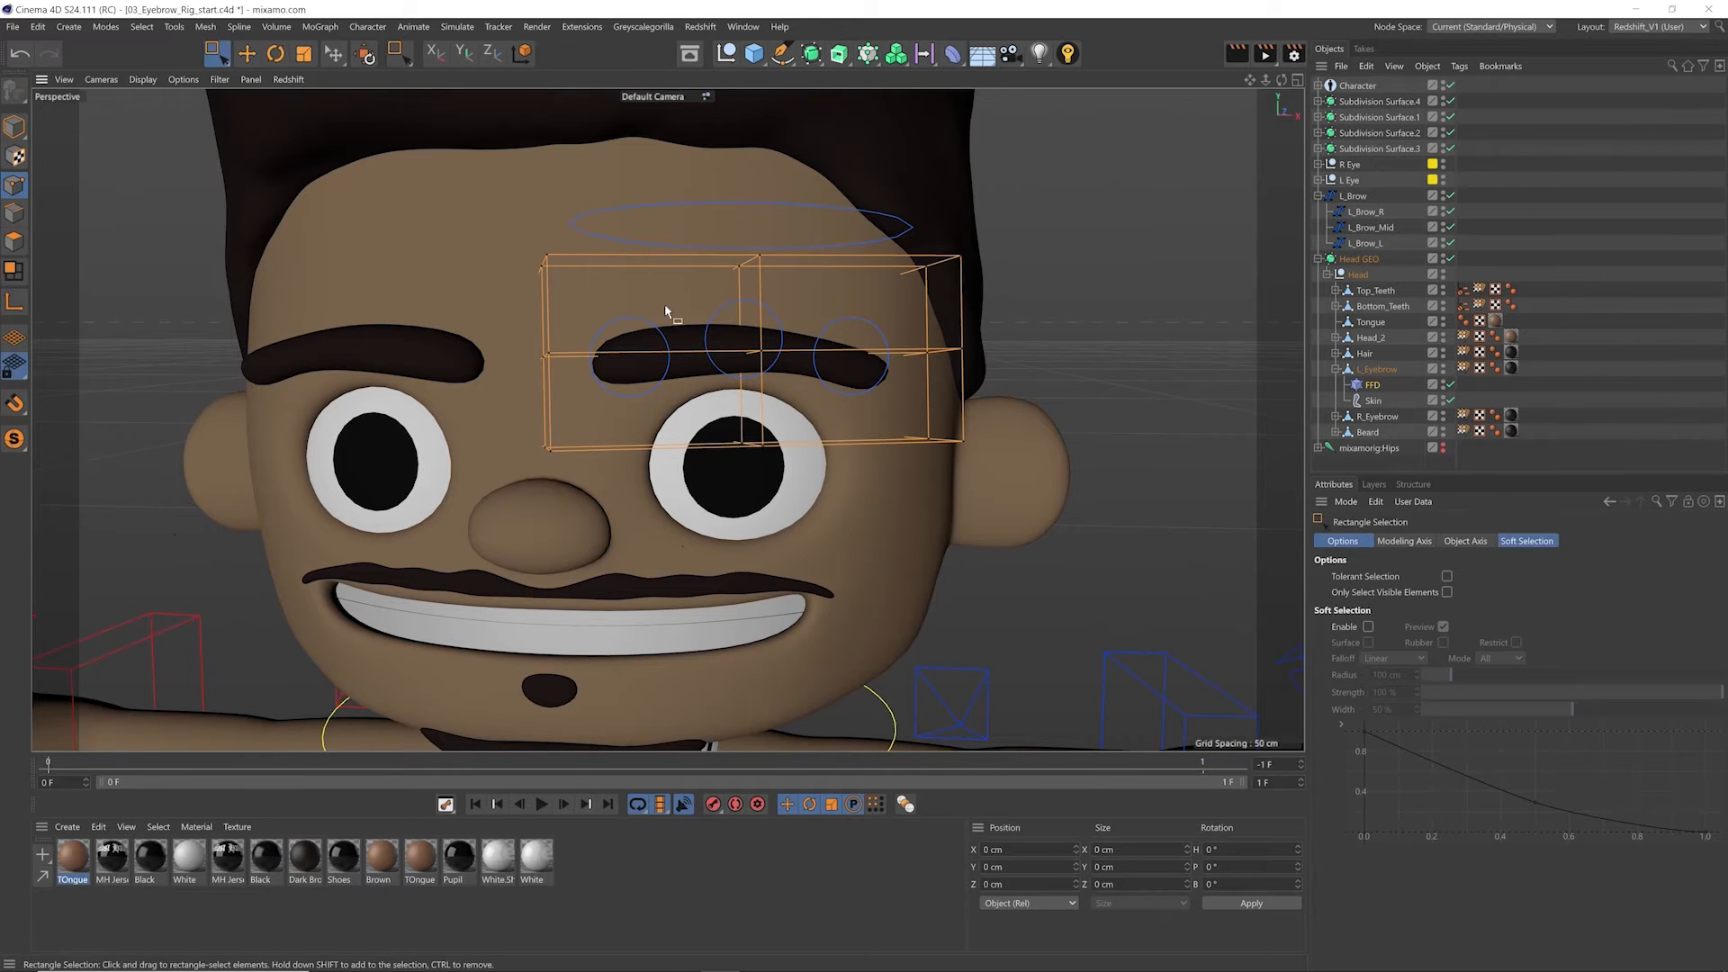
drag(623, 213, 866, 562)
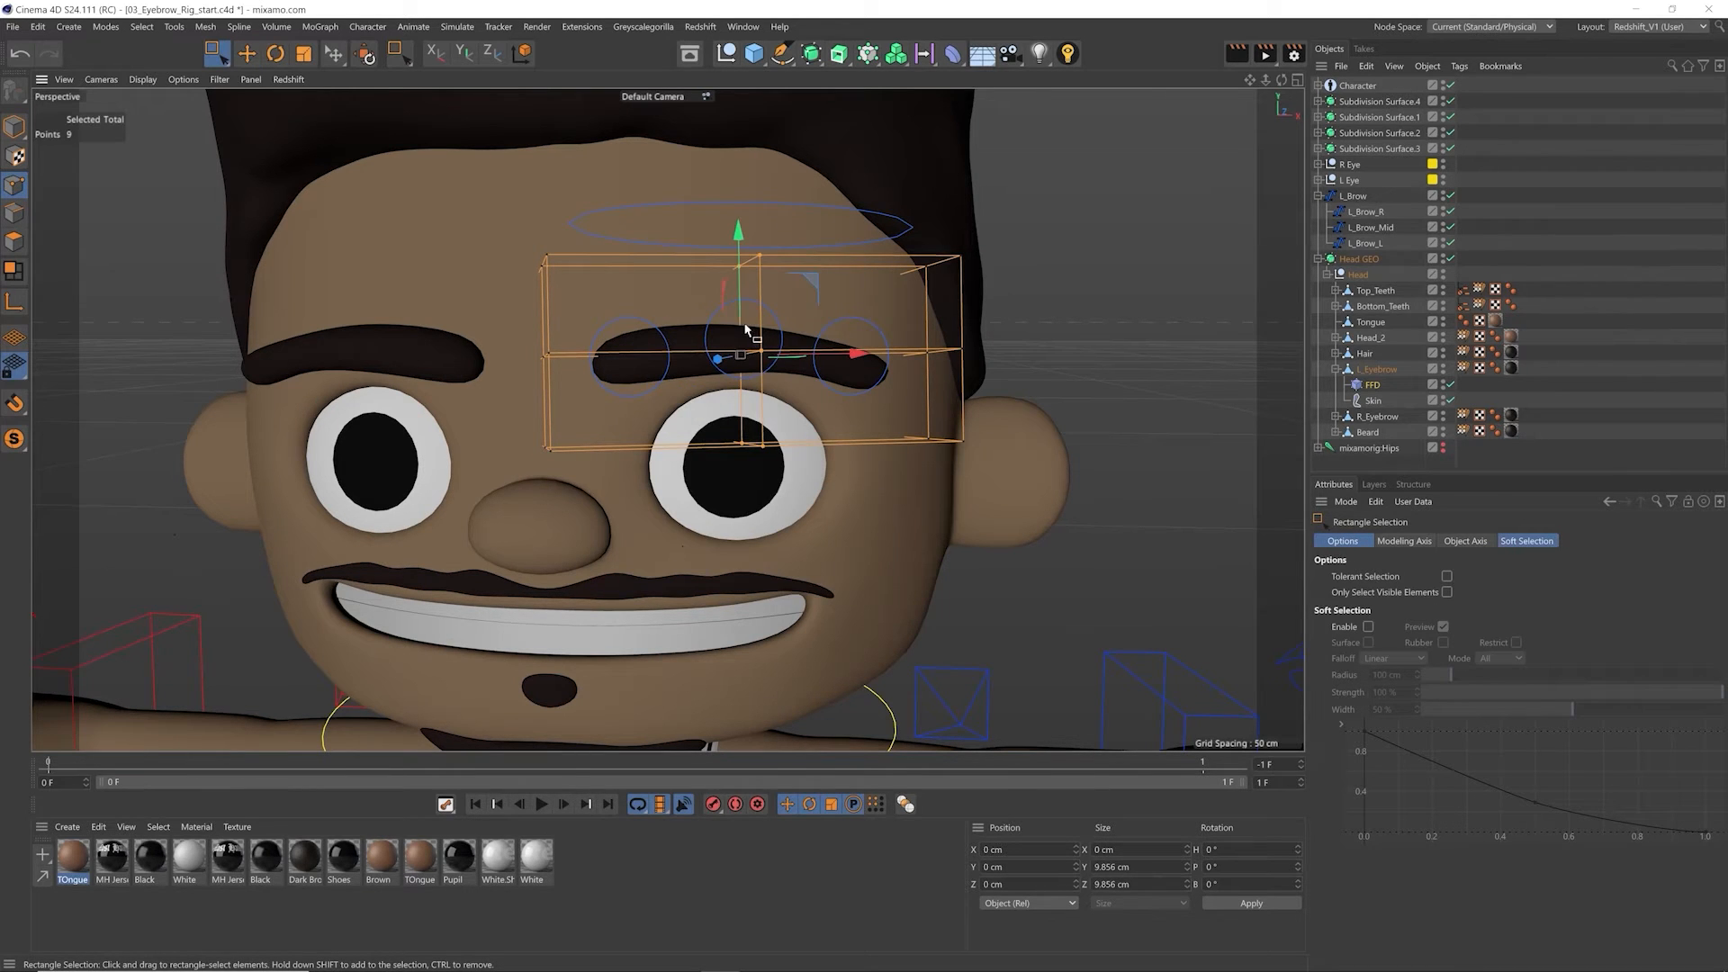
drag(738, 286, 737, 216)
key(ctrl+z)
drag(487, 222, 589, 544)
drag(543, 301, 615, 232)
key(ctrl+z)
drag(901, 200, 1013, 508)
drag(926, 274, 939, 252)
key(ctrl+z)
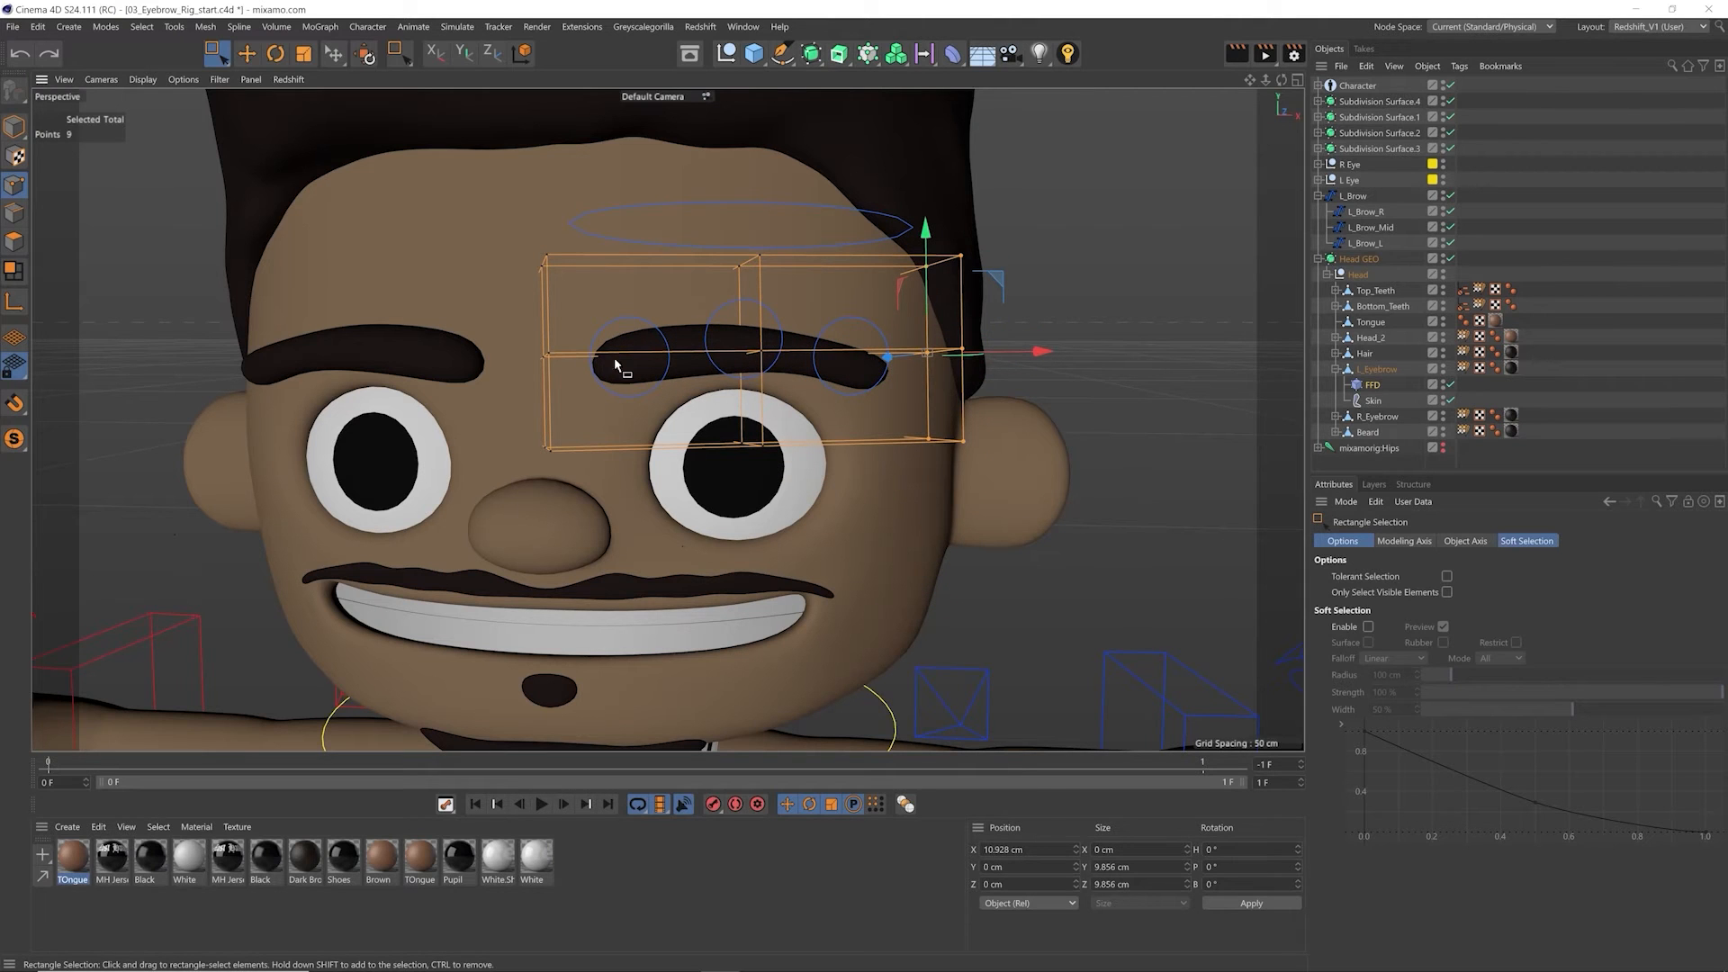
Step: Set the FFD's Grid Points X to 4
click(1370, 386)
click(1392, 541)
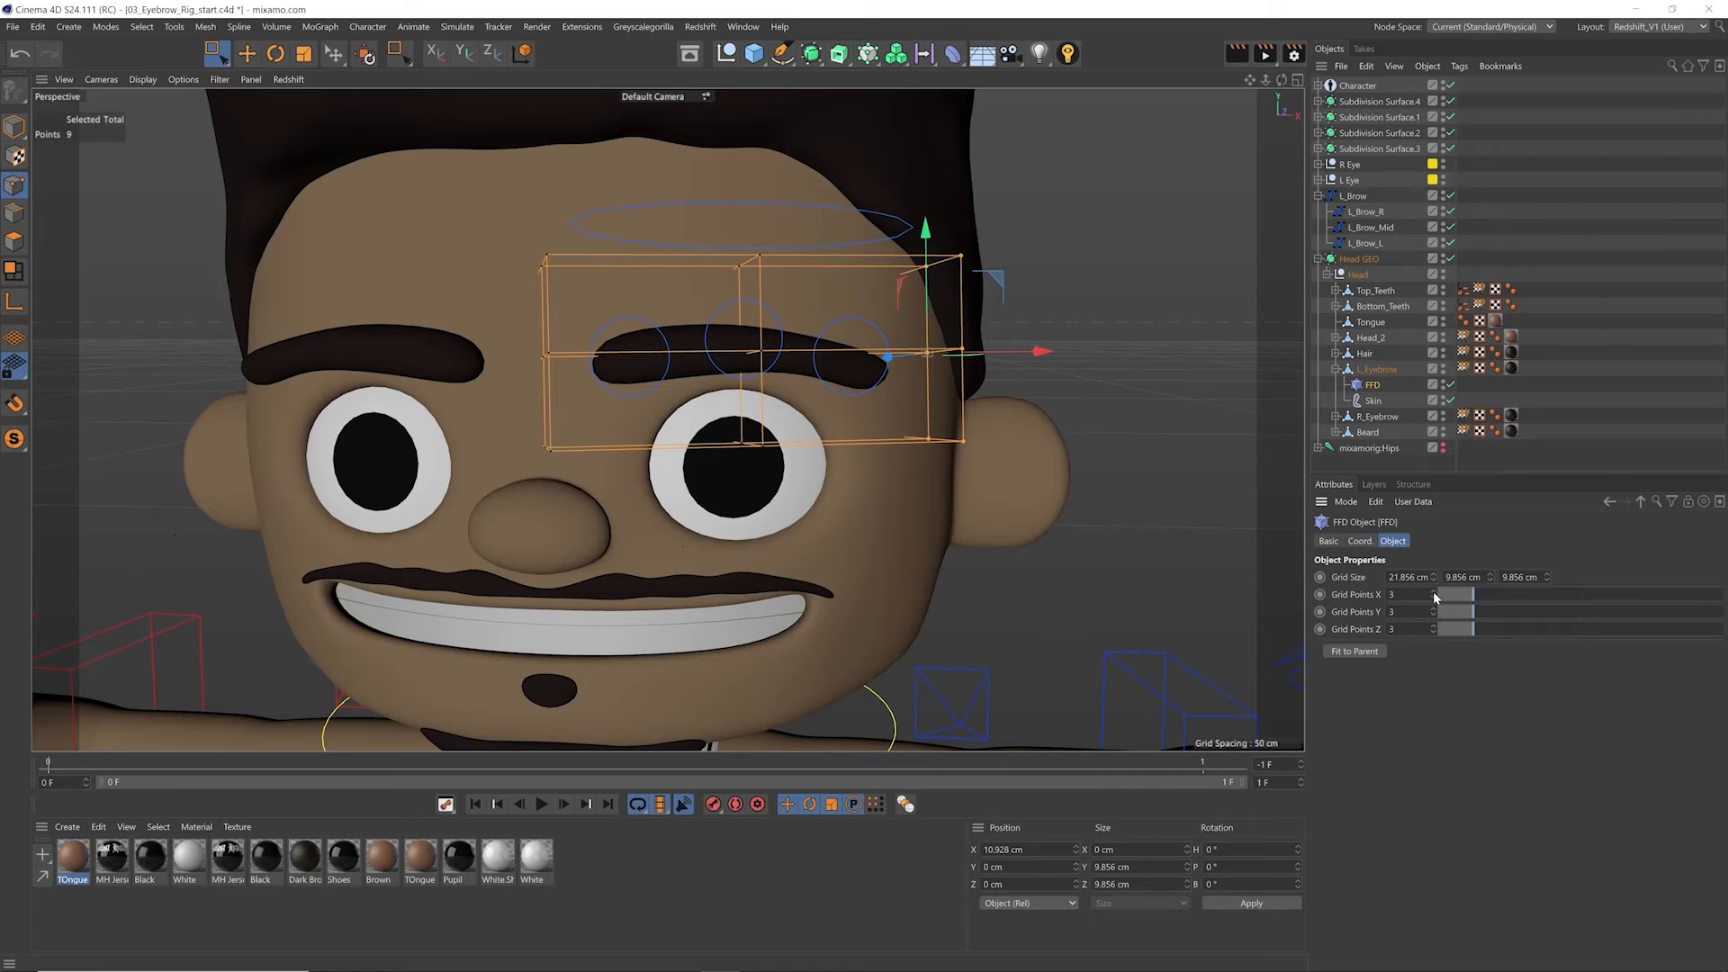
click(1435, 592)
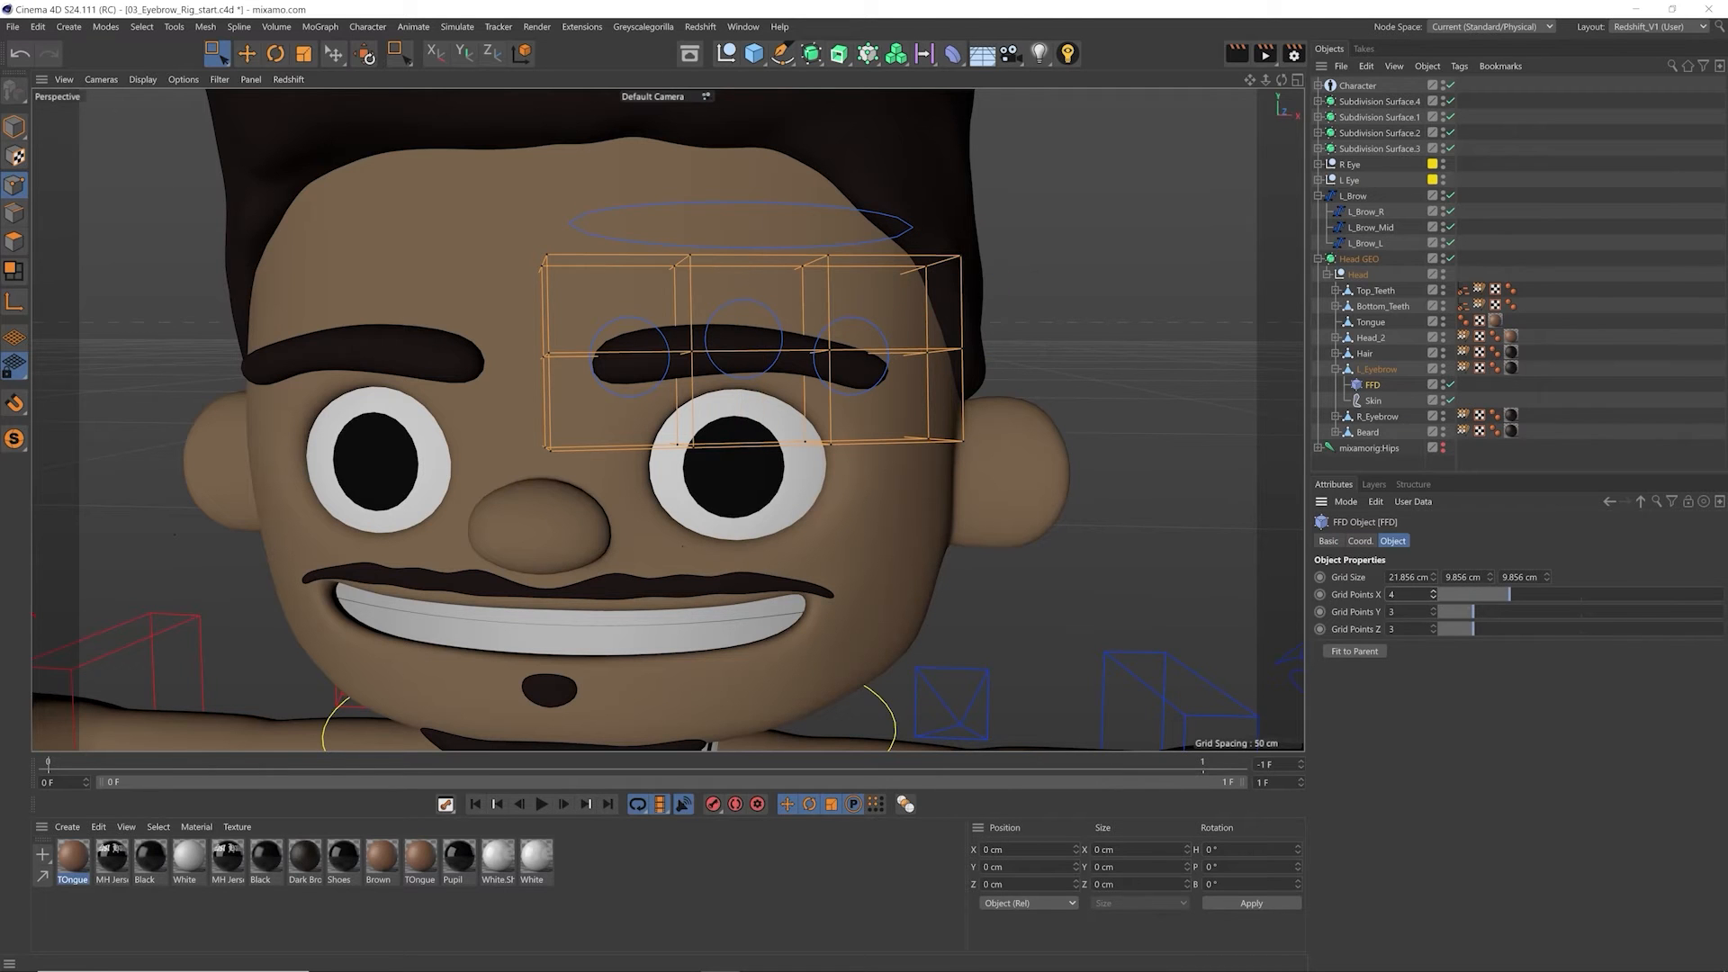
Step: Test the four-column FFD by moving the two middle columns together and each end column separately, undoing each move
key(ctrl+a)
drag(602, 200, 893, 504)
mouse_move(795, 286)
mouse_down()
mouse_move(791, 343)
mouse_move(788, 267)
mouse_move(787, 284)
mouse_up()
key(ctrl+z)
drag(626, 216, 851, 505)
drag(515, 213, 608, 484)
drag(541, 340, 542, 441)
key(ctrl+z)
drag(860, 201, 999, 486)
drag(937, 315, 910, 396)
key(ctrl+z)
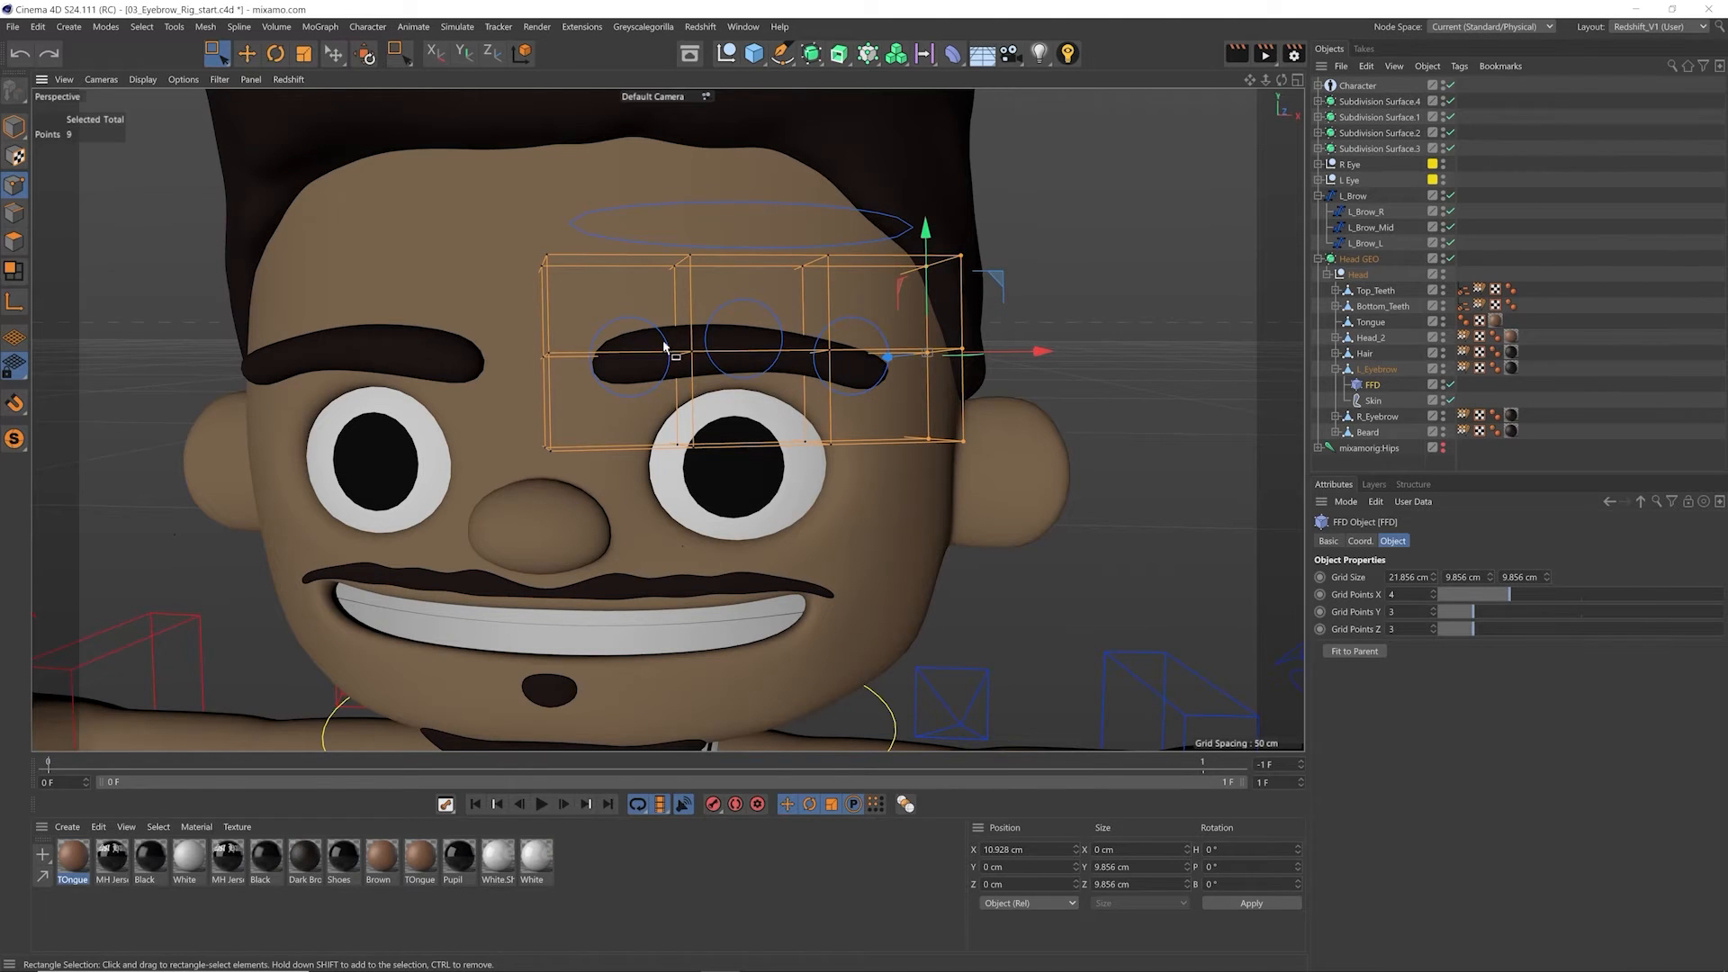
Step: Select the FFD's point column at the eyebrow's inner end and compare it with the L_Brow_R control
drag(486, 227, 644, 549)
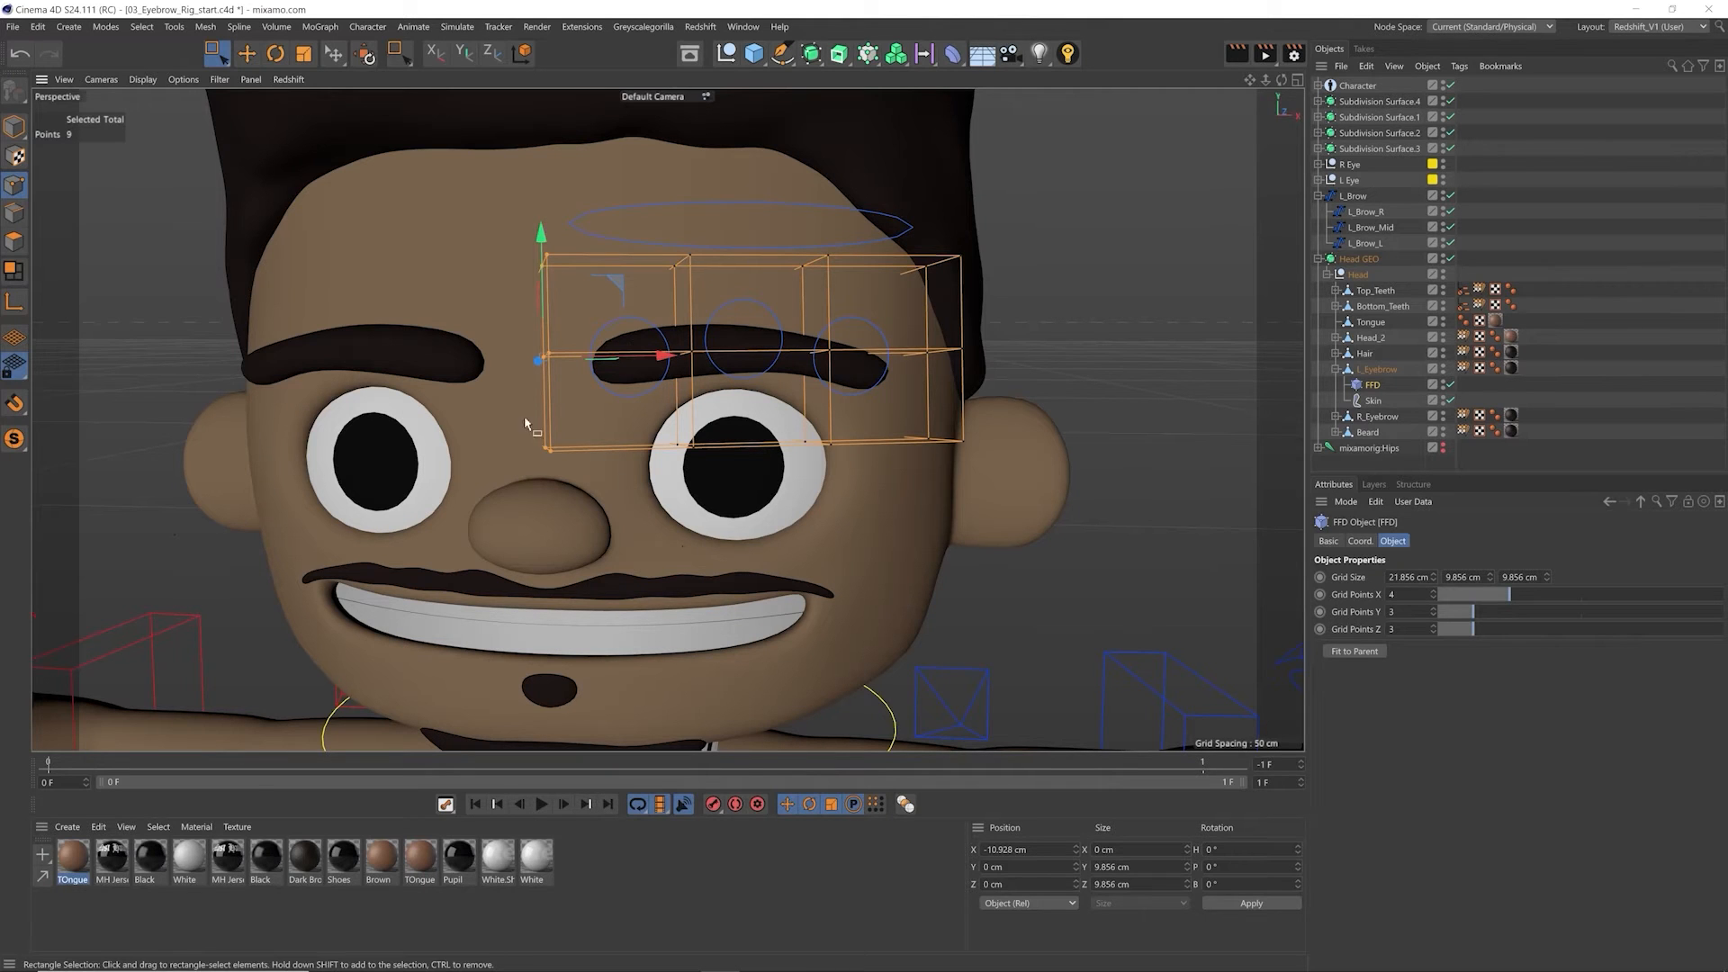
drag(484, 214, 589, 531)
click(1366, 212)
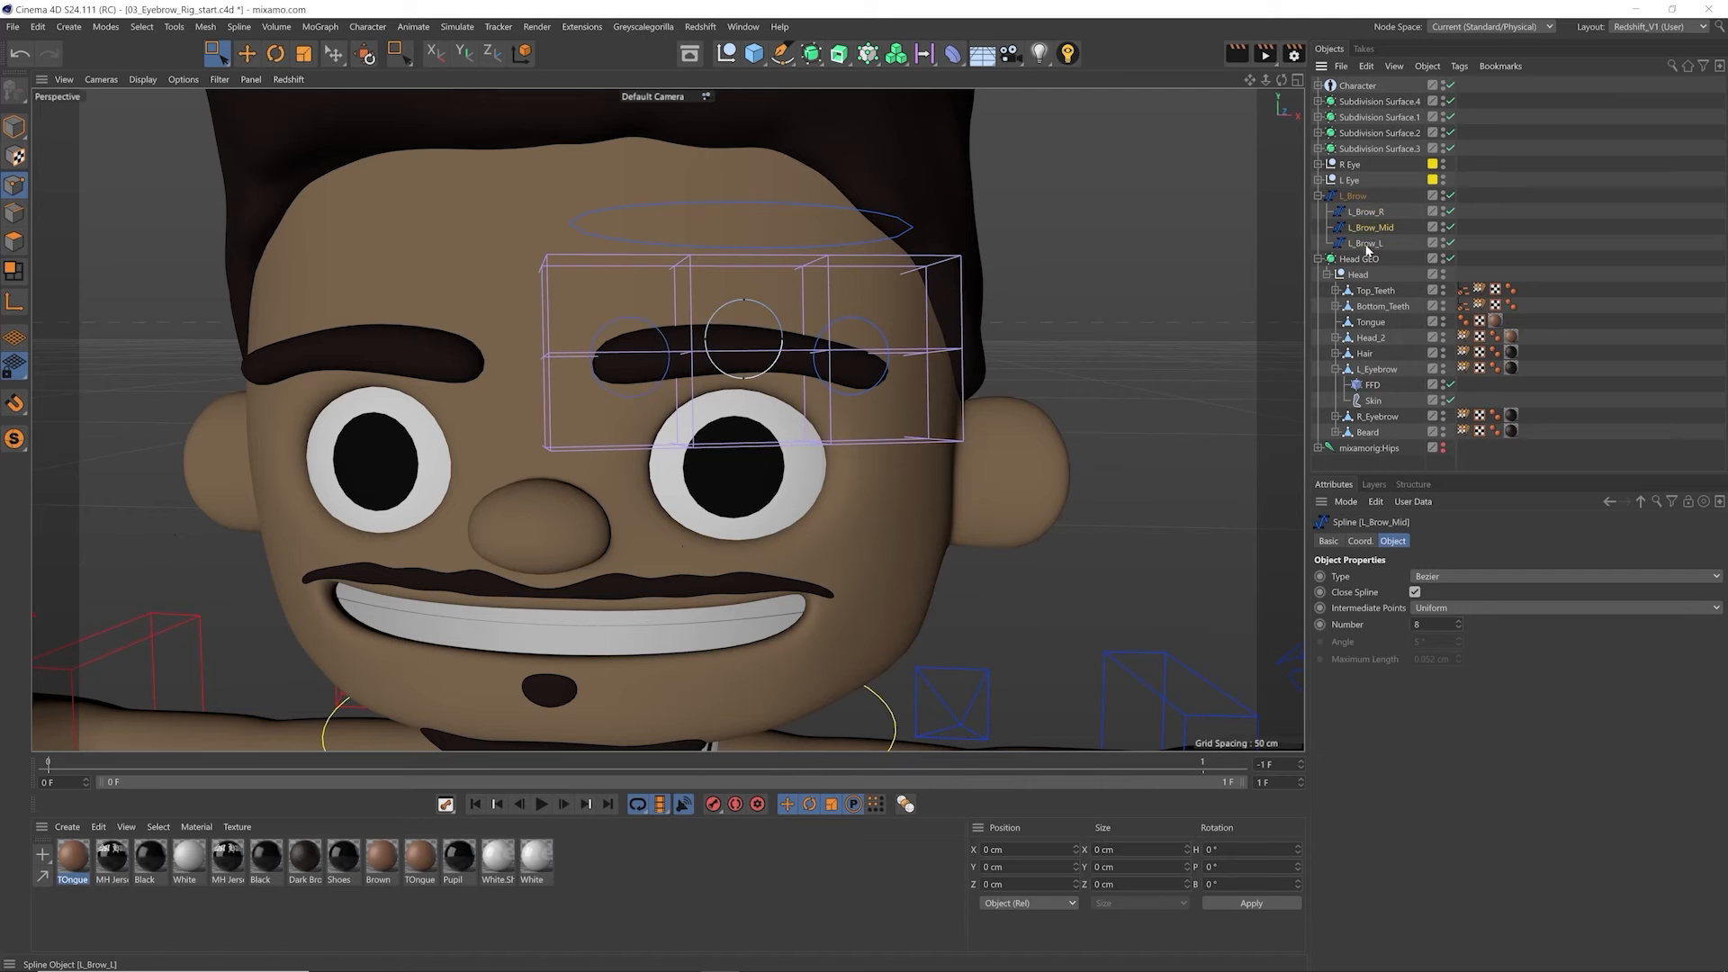
click(1375, 386)
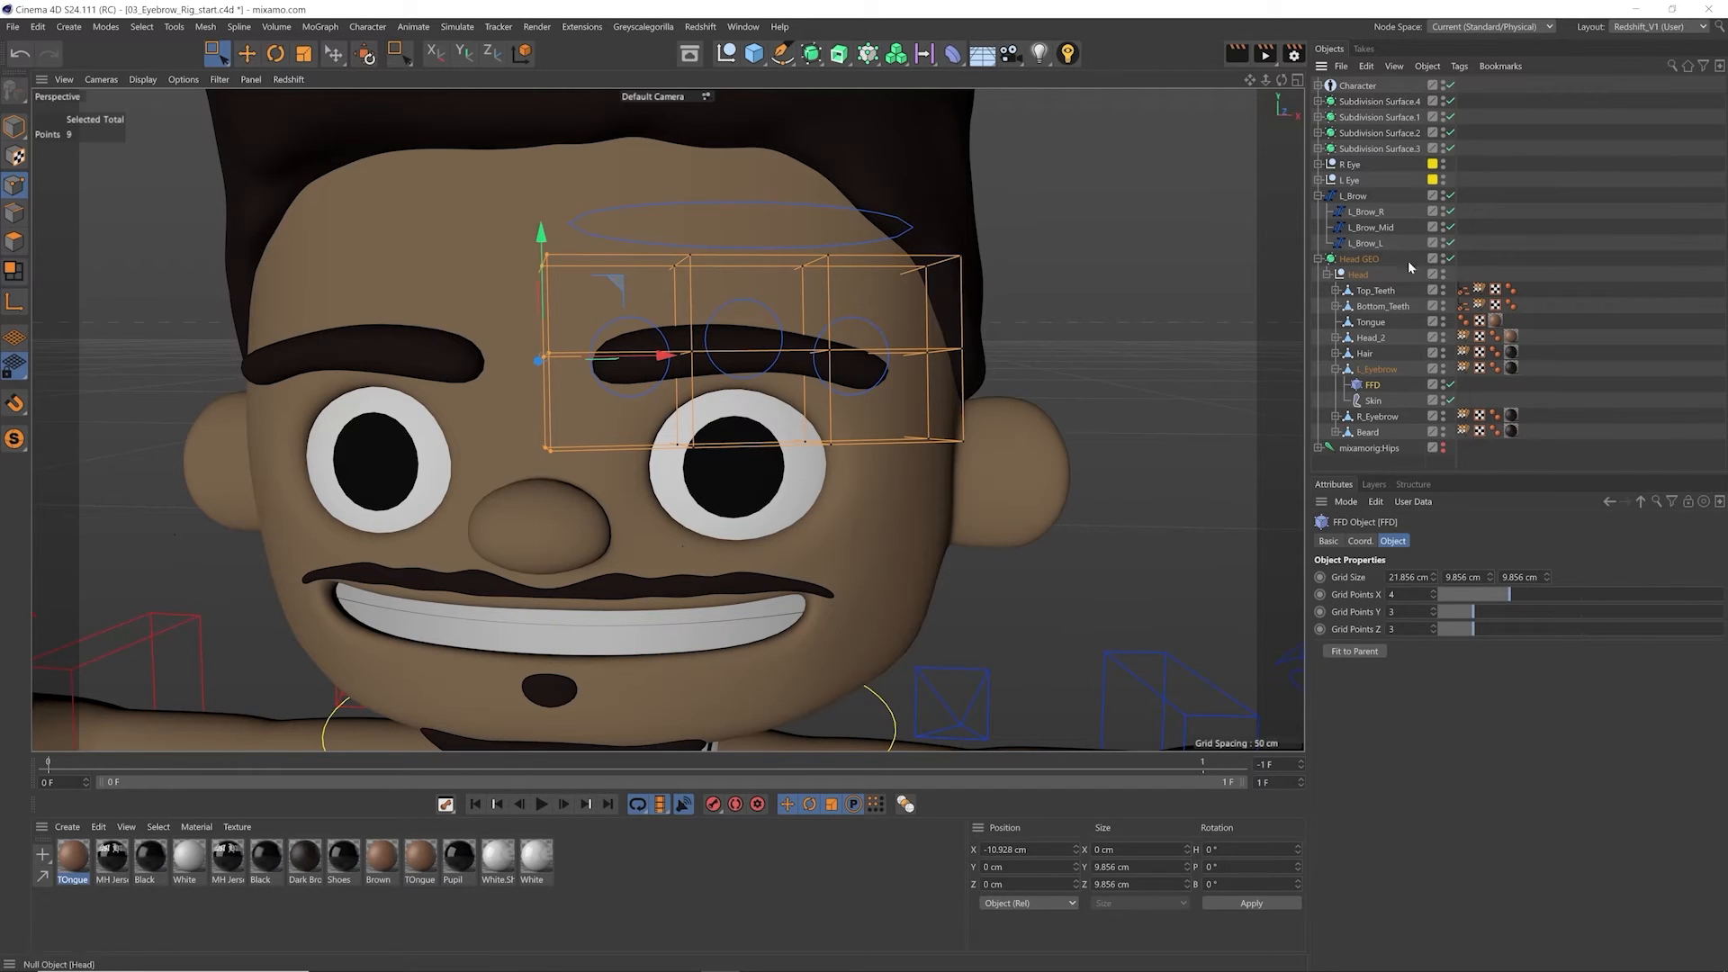
Step: Return to object editing and convert the L_Brow_R, L_Brow_Mid and L_Brow_L splines to nulls
click(13, 129)
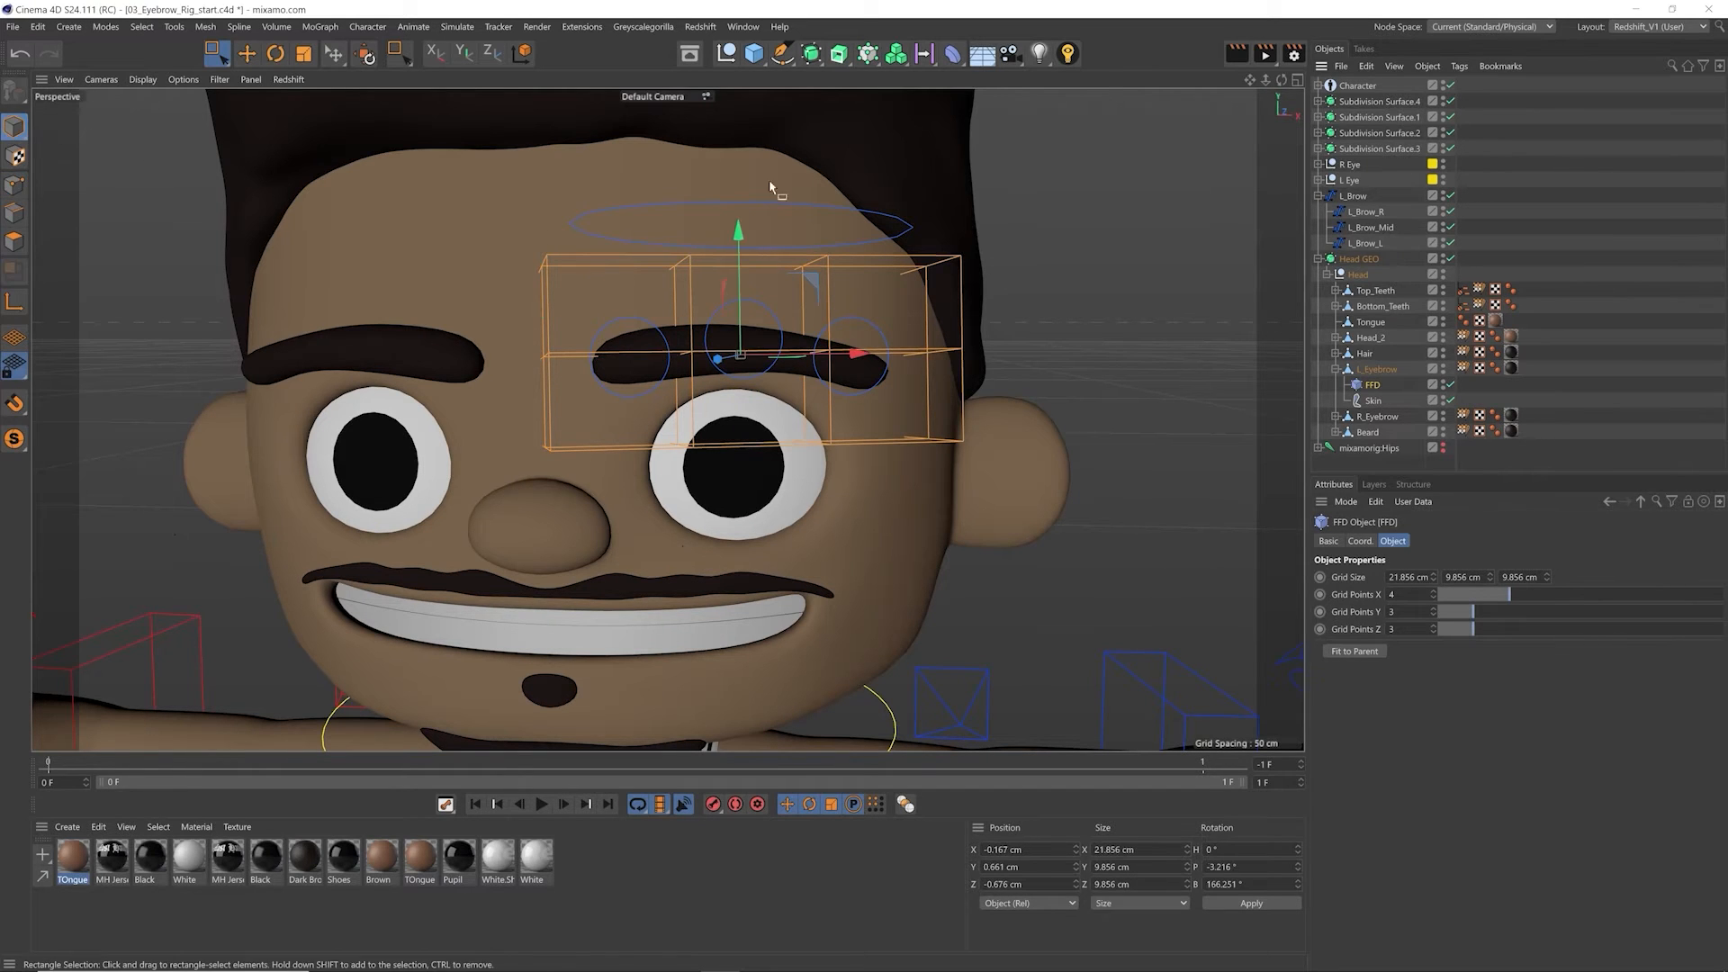
click(1364, 243)
shift+click(1366, 212)
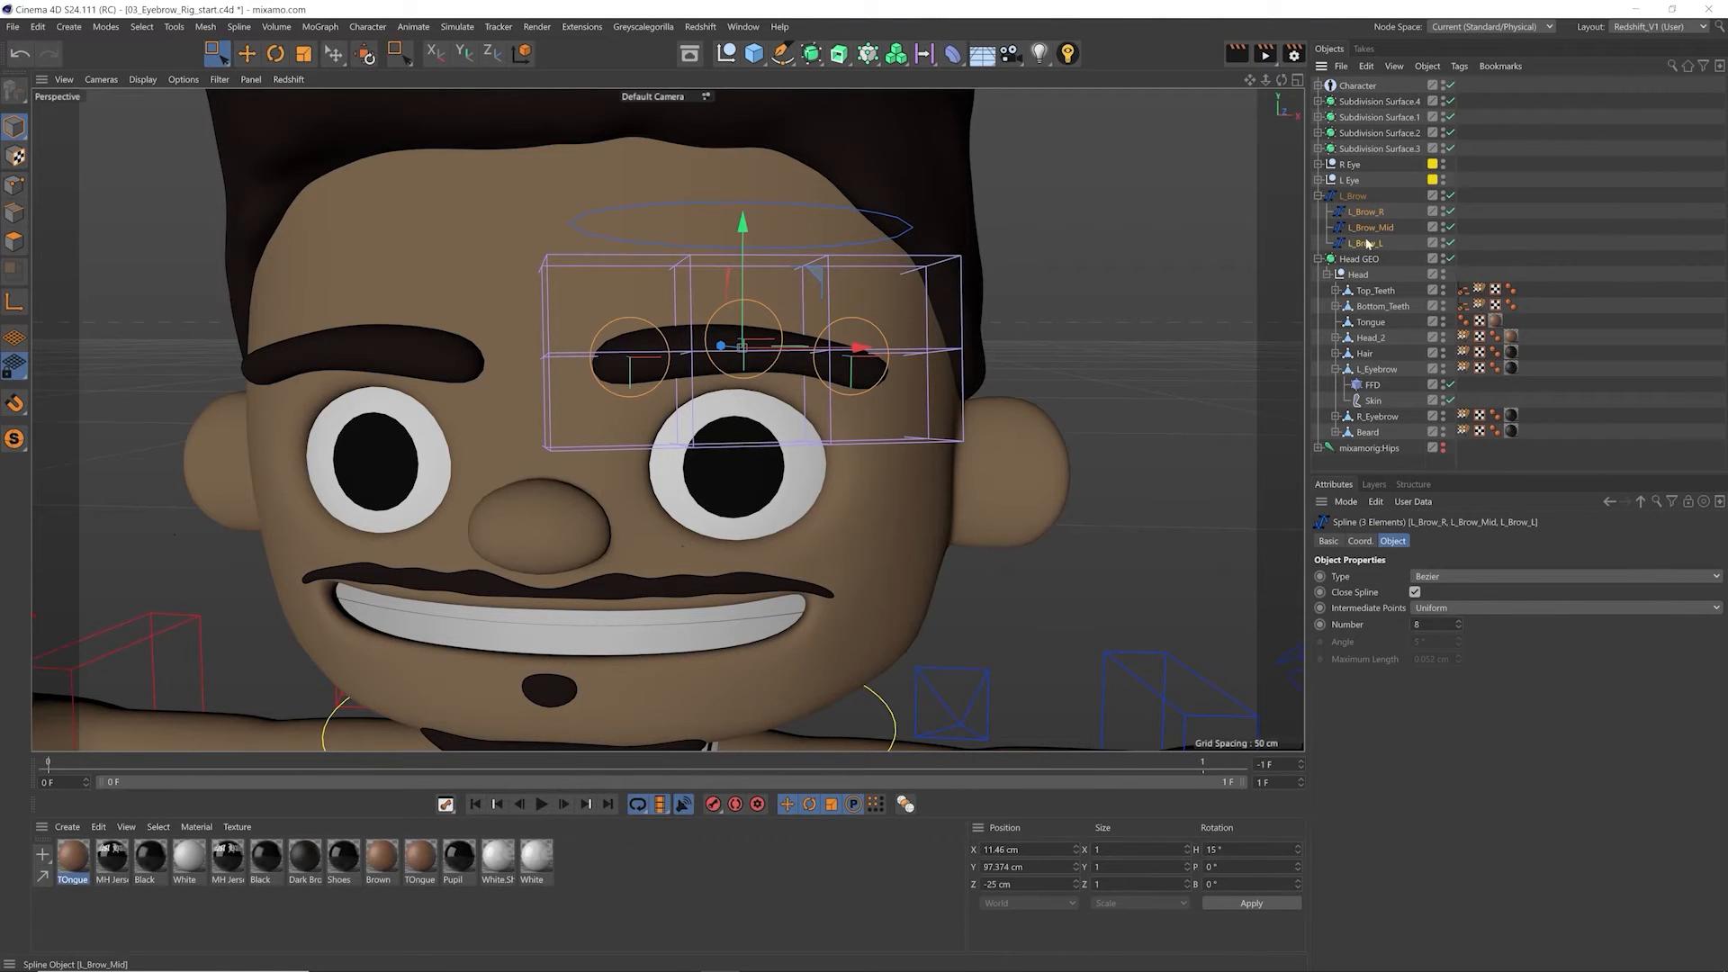
click(367, 26)
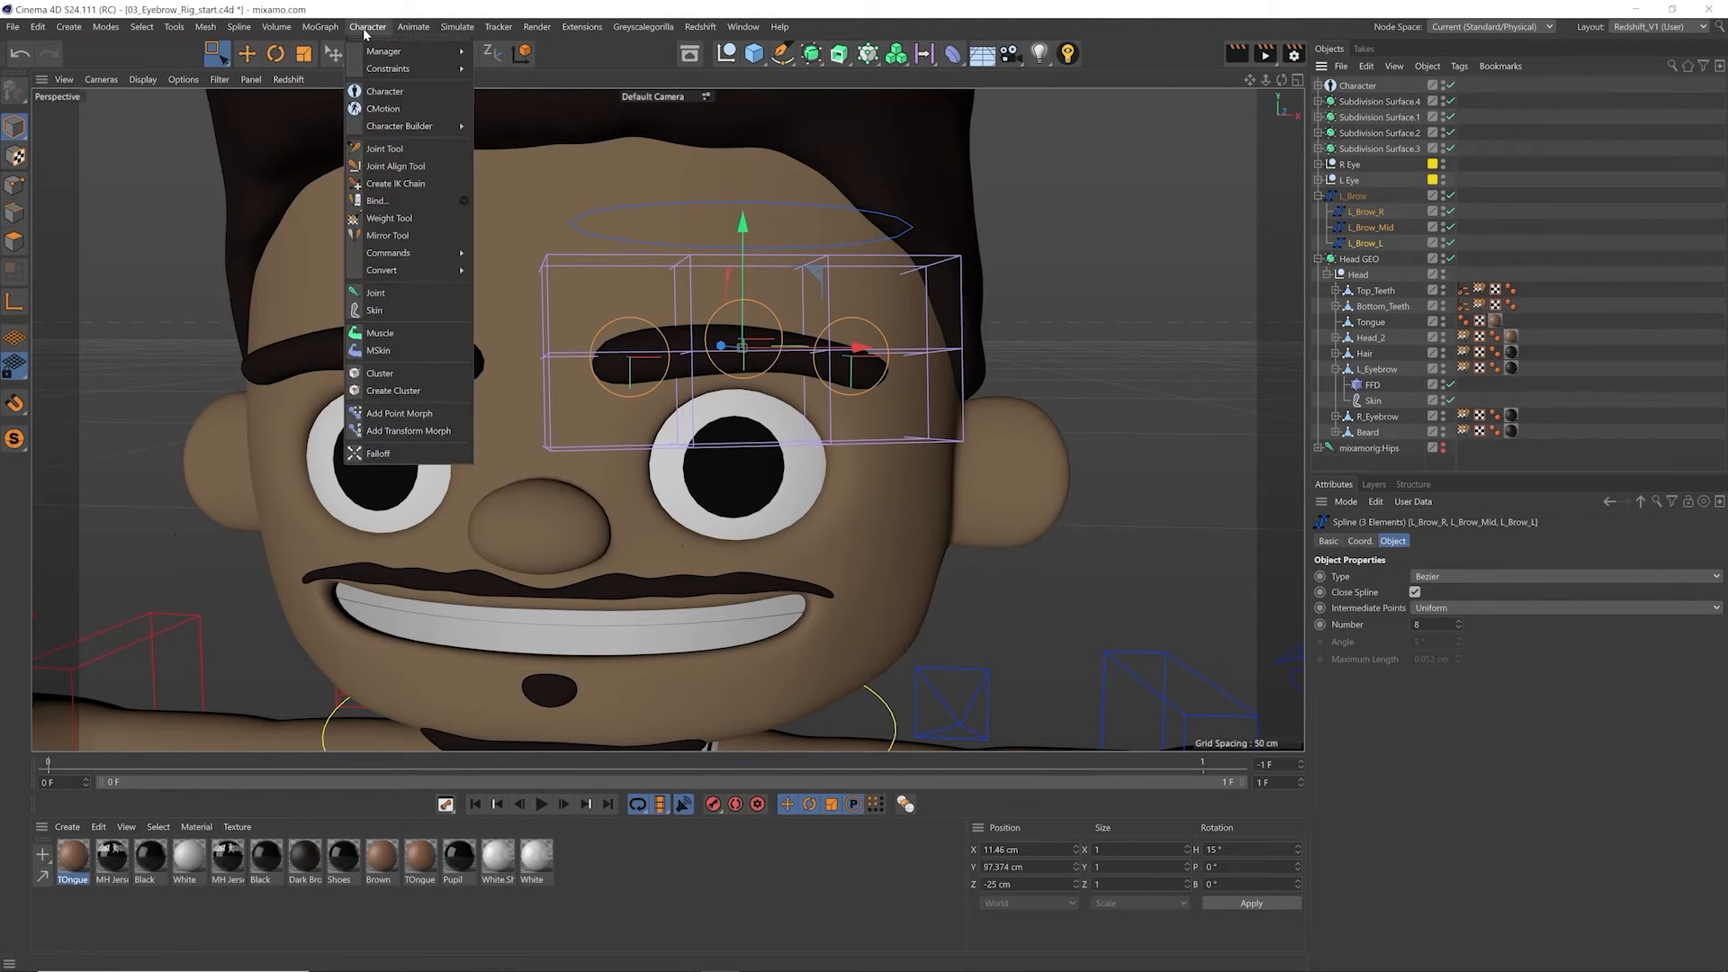
mouse_move(424, 272)
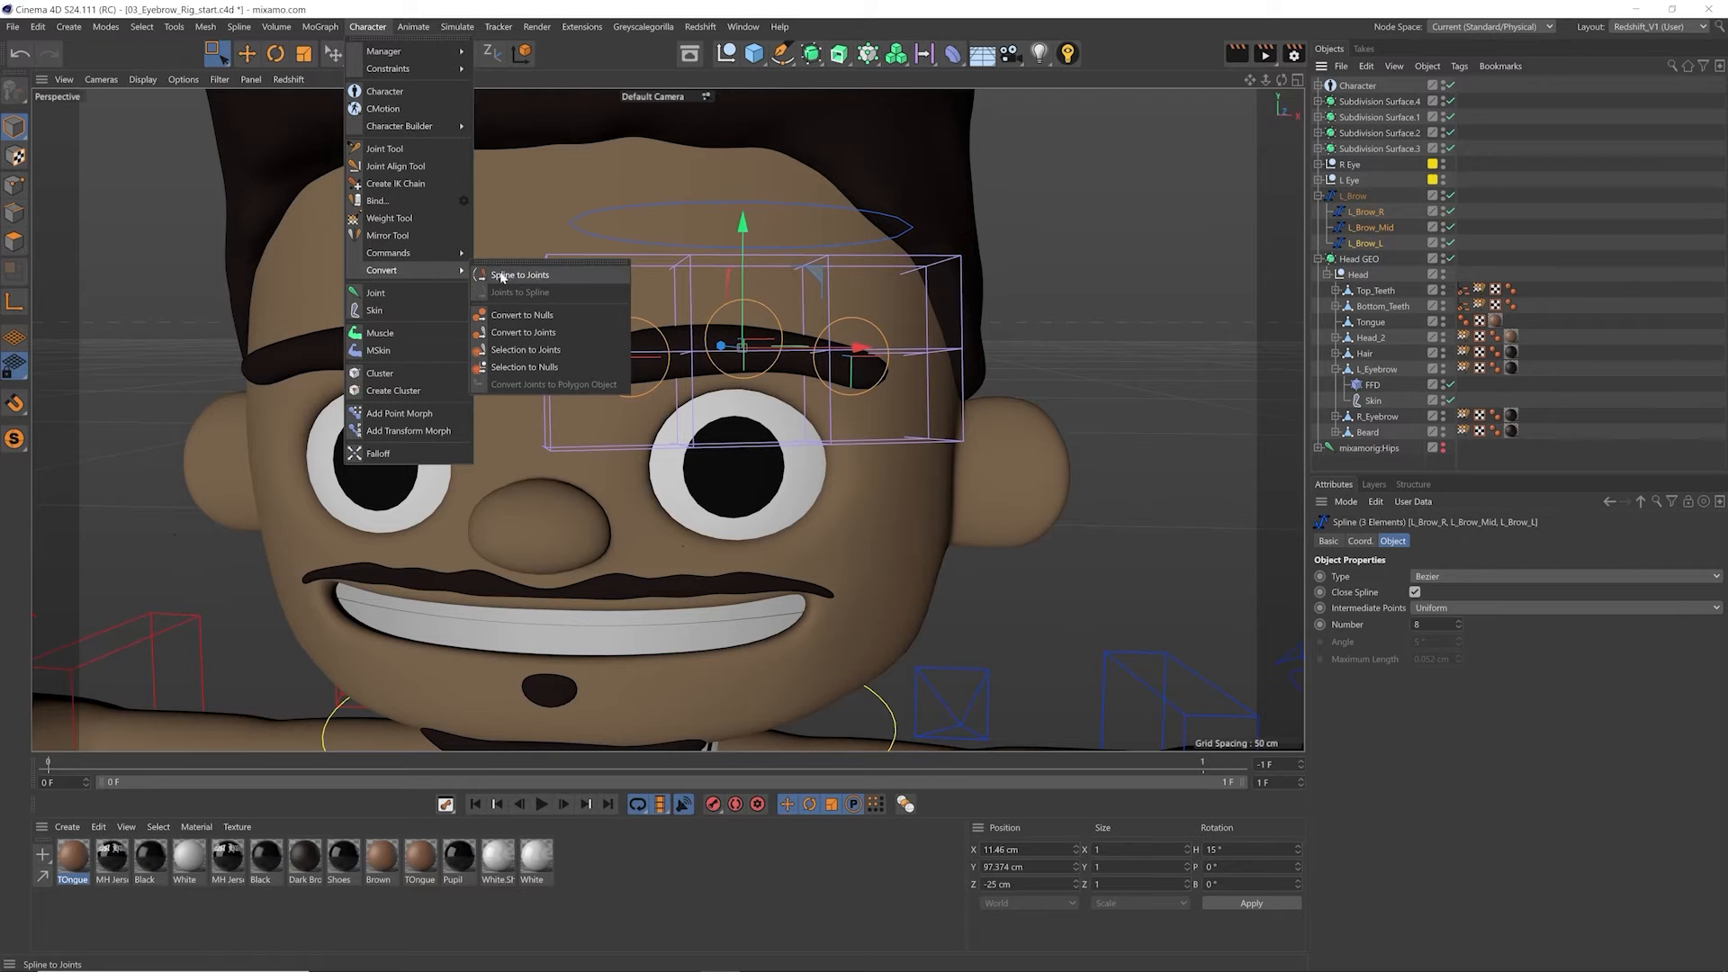
click(582, 315)
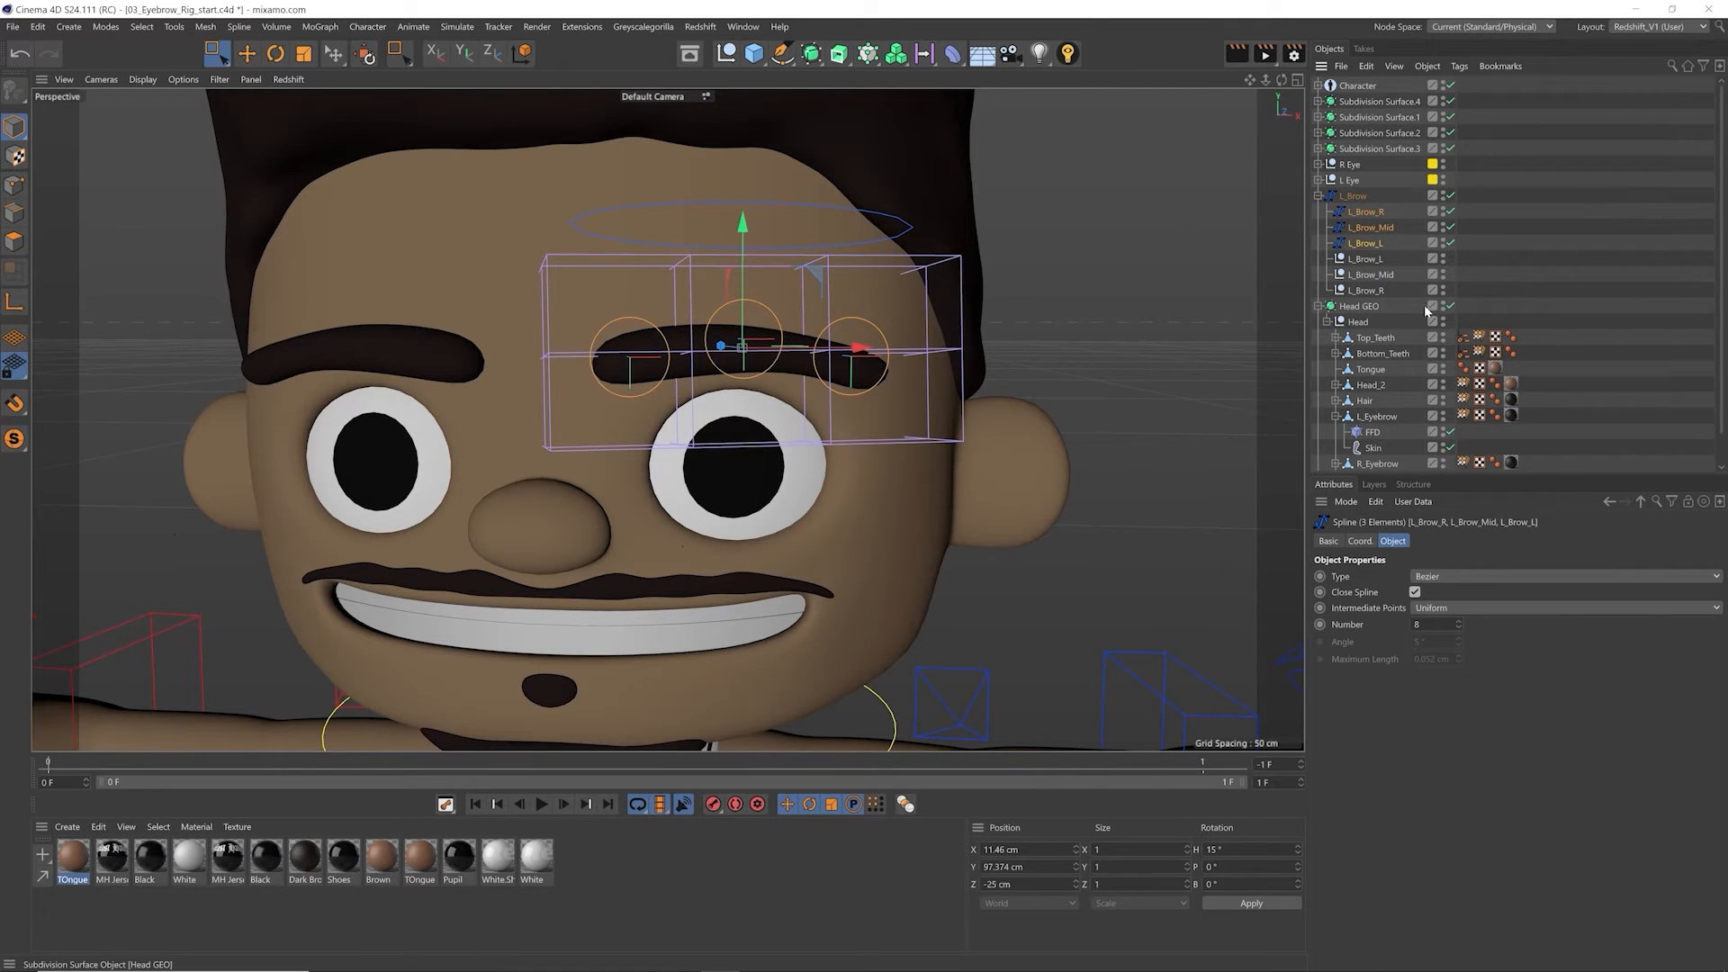
Step: Move the three new brow nulls together about 3.2 cm along Z, back from the control splines into the eyebrow
click(1364, 259)
click(1366, 291)
shift+click(1366, 261)
alt+drag(707, 351, 752, 363)
key(e)
drag(641, 338, 636, 339)
alt+drag(681, 342, 909, 267)
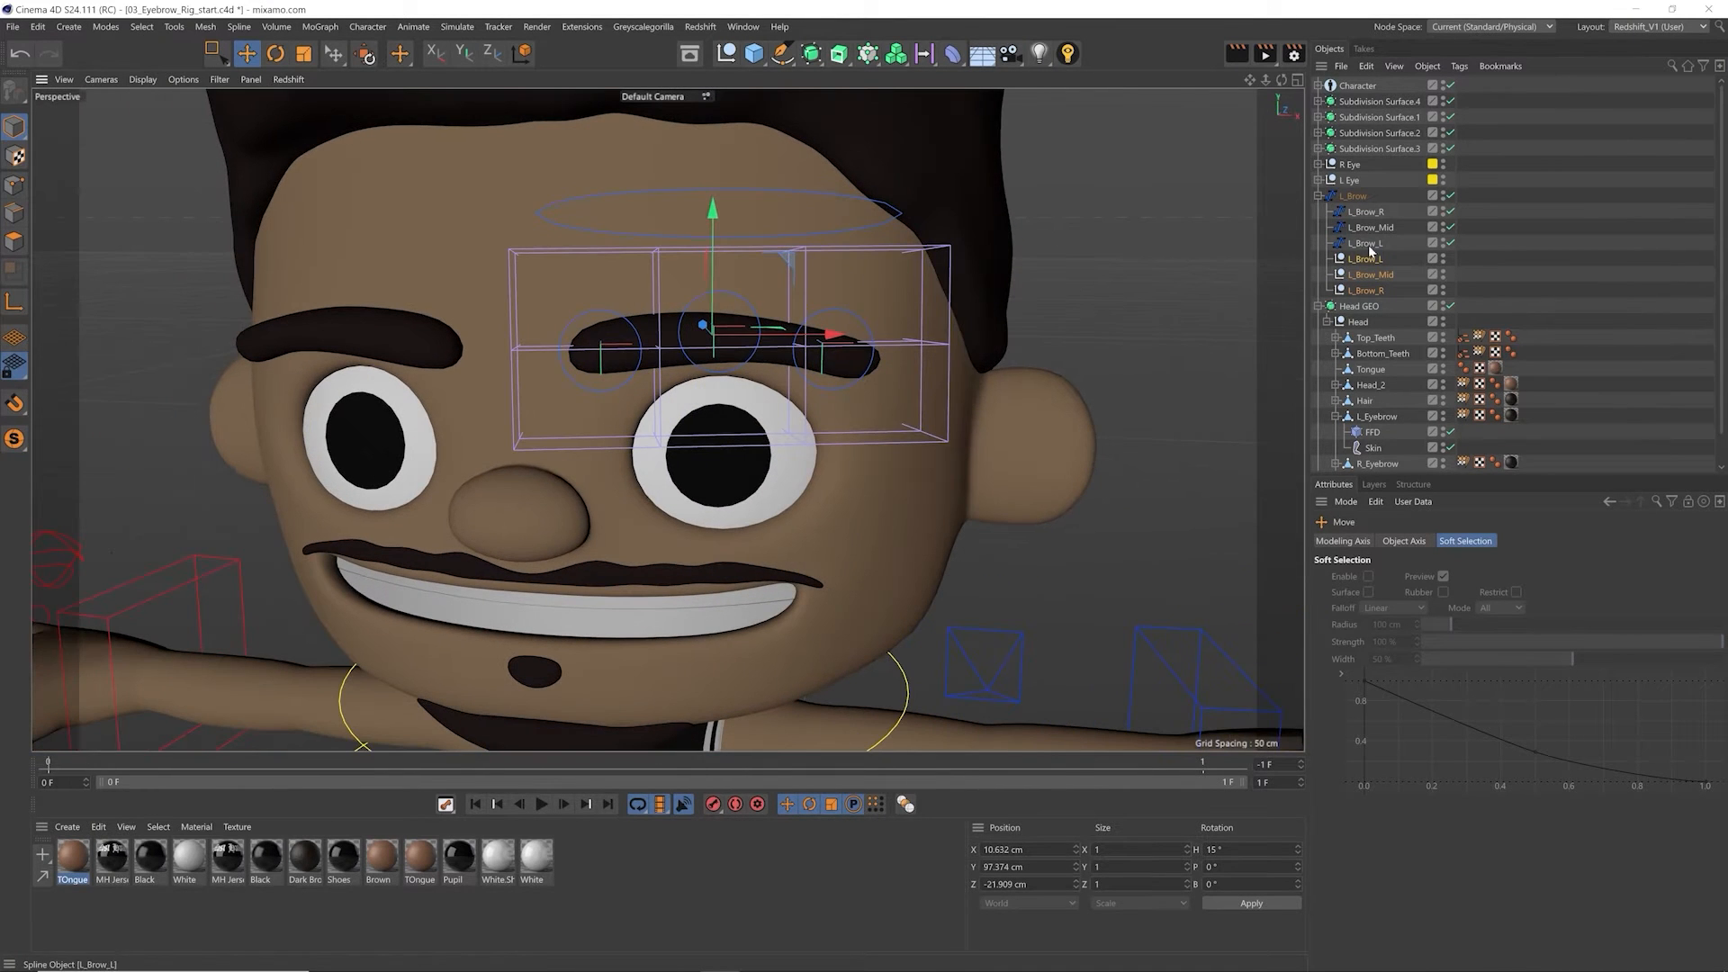
Step: Parent the L_Brow_L, L_Brow_Mid and L_Brow_R nulls under the control splines of the same names
click(1343, 261)
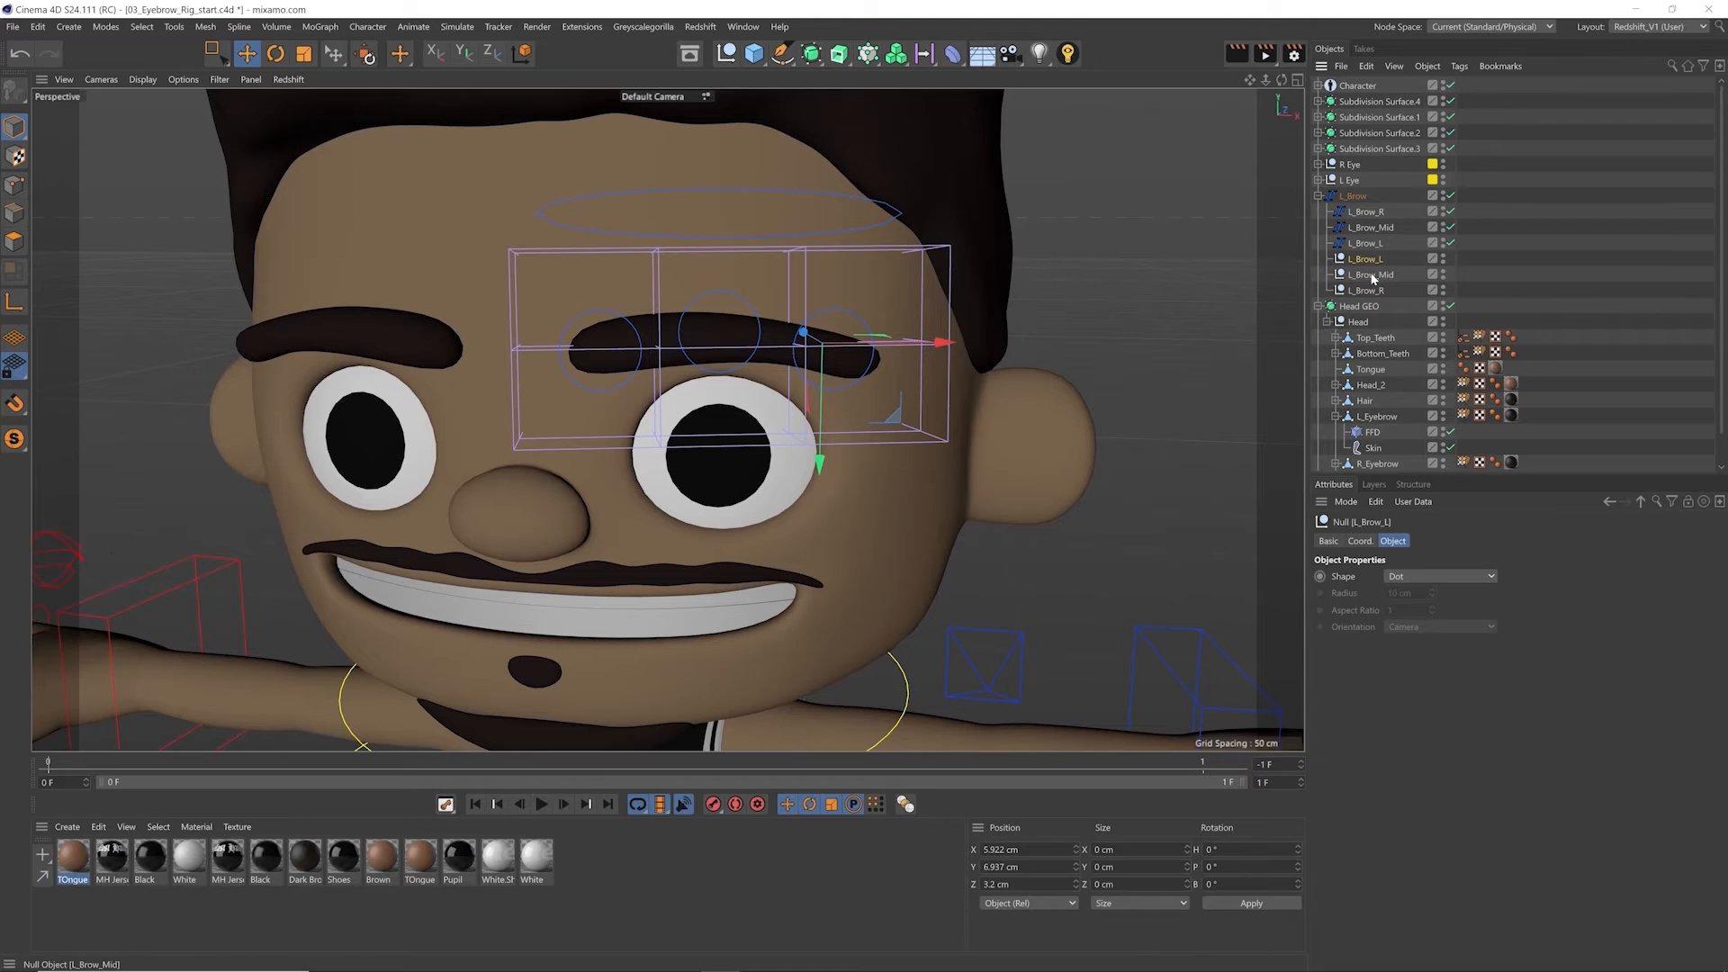
drag(1370, 262, 1386, 227)
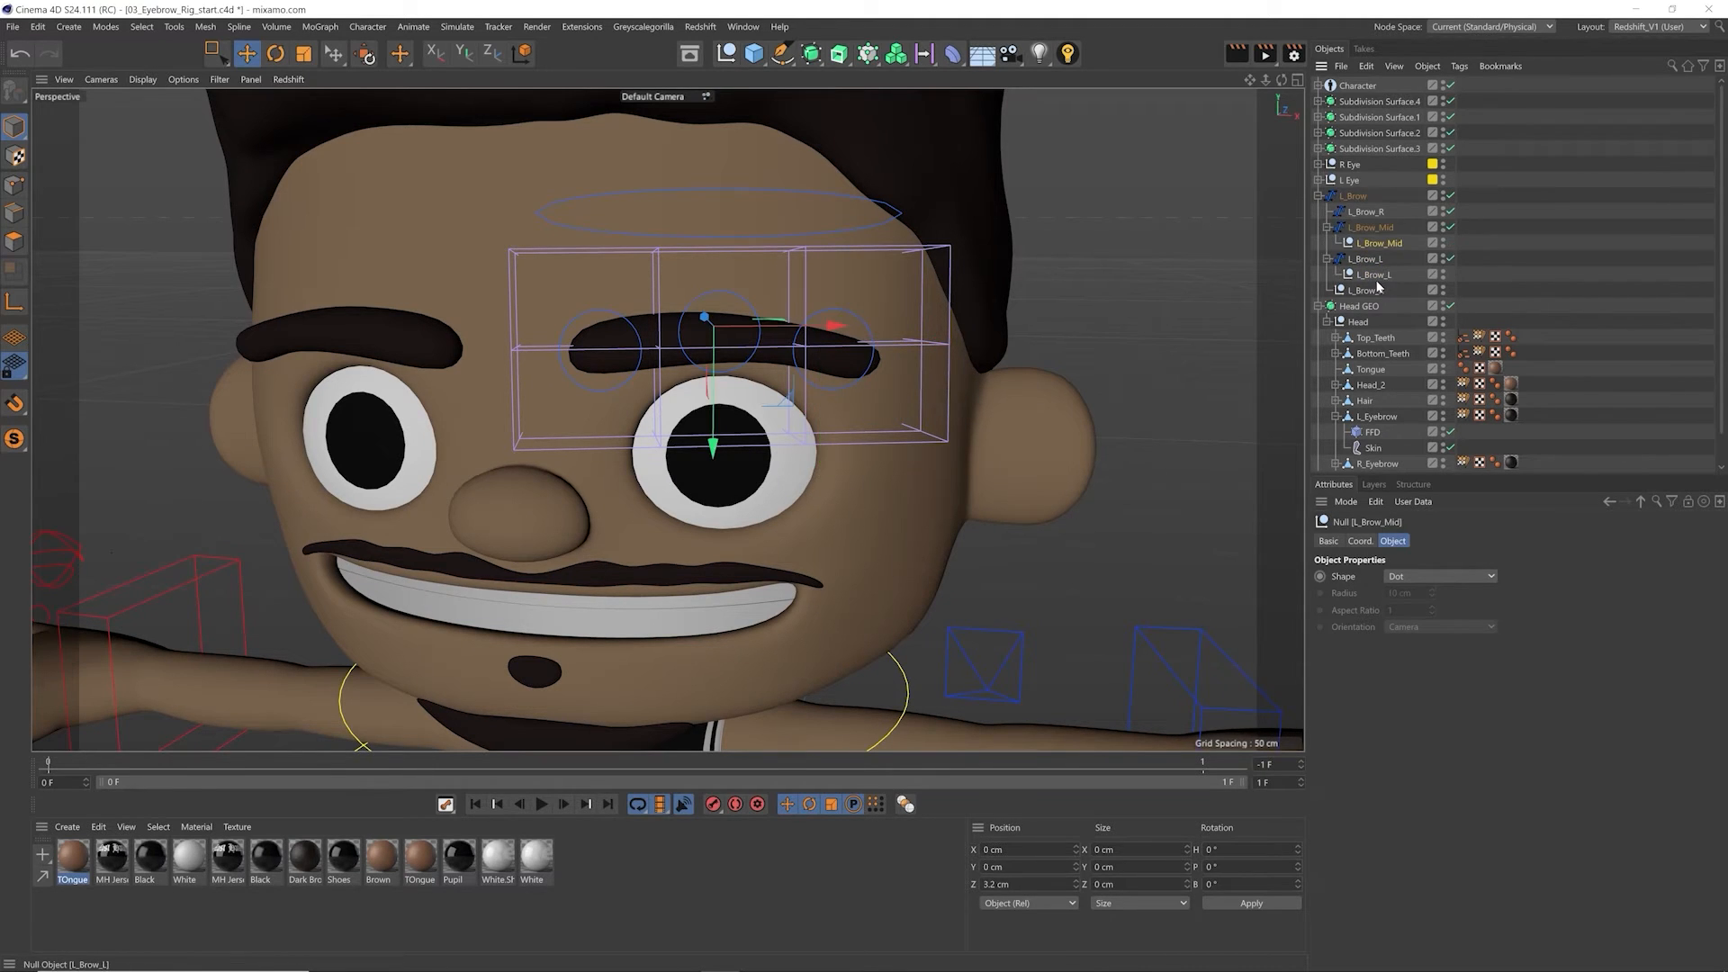
drag(1378, 290, 1383, 214)
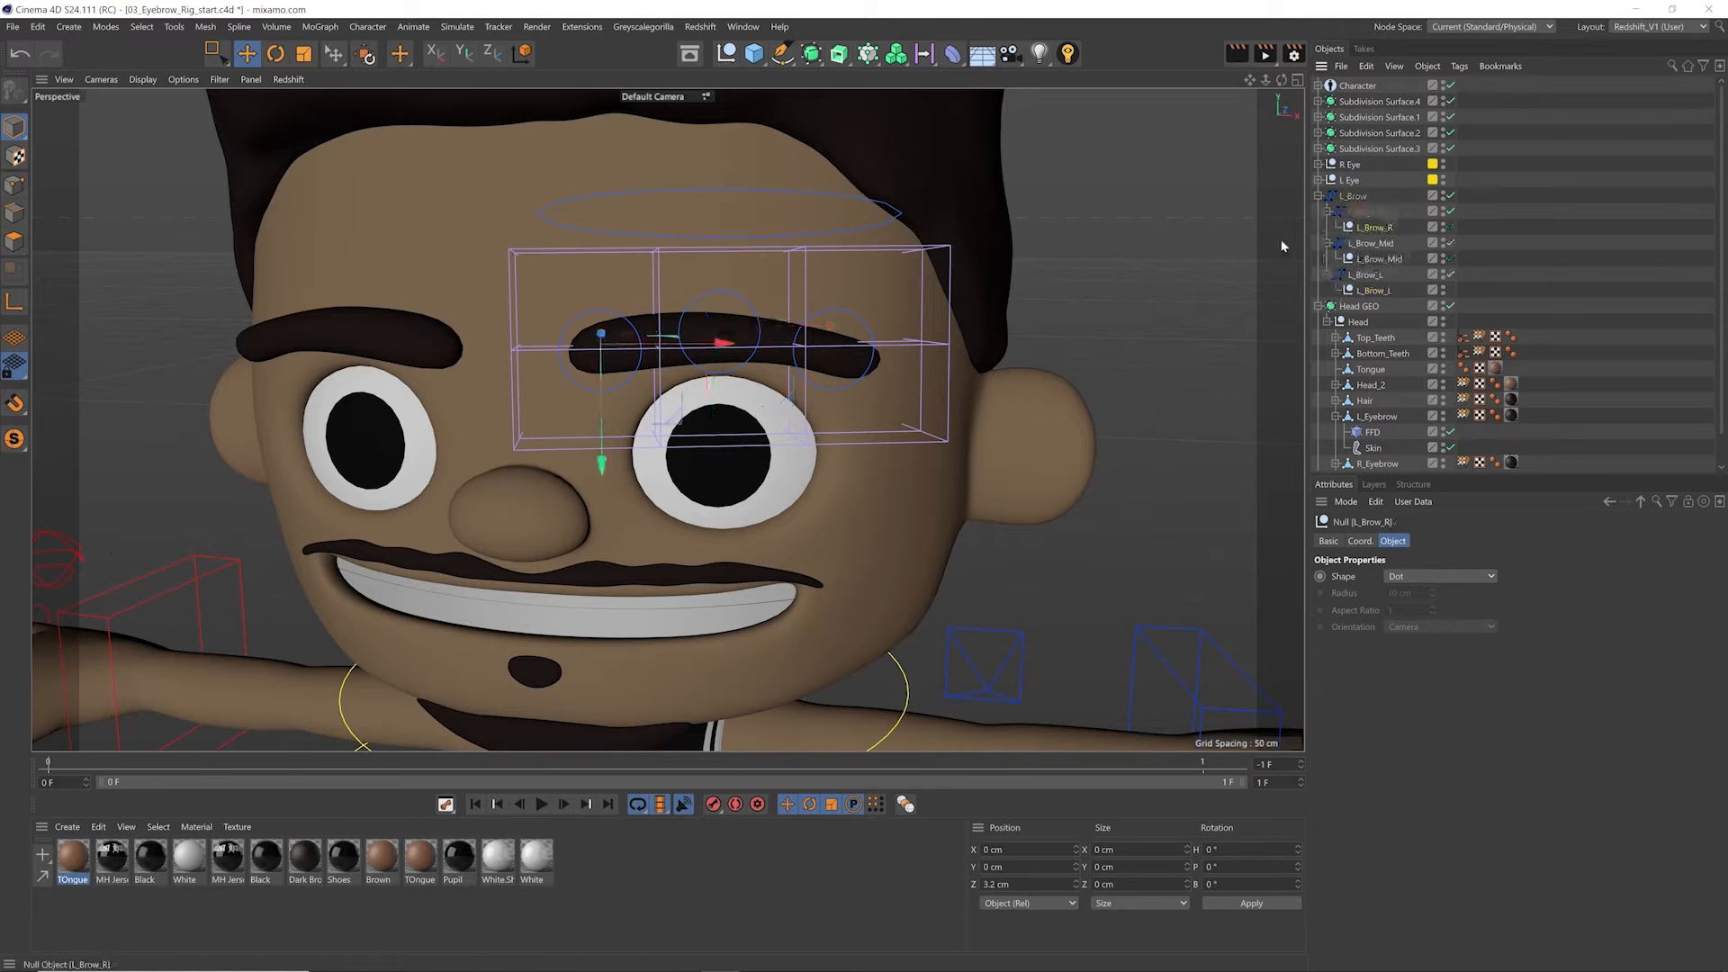
Step: Bind the L_Brow_R, L_Brow_Mid and L_Brow_L nulls to the FFD deformer of L_Eyebrow
alt+middle_drag(897, 376, 900, 333)
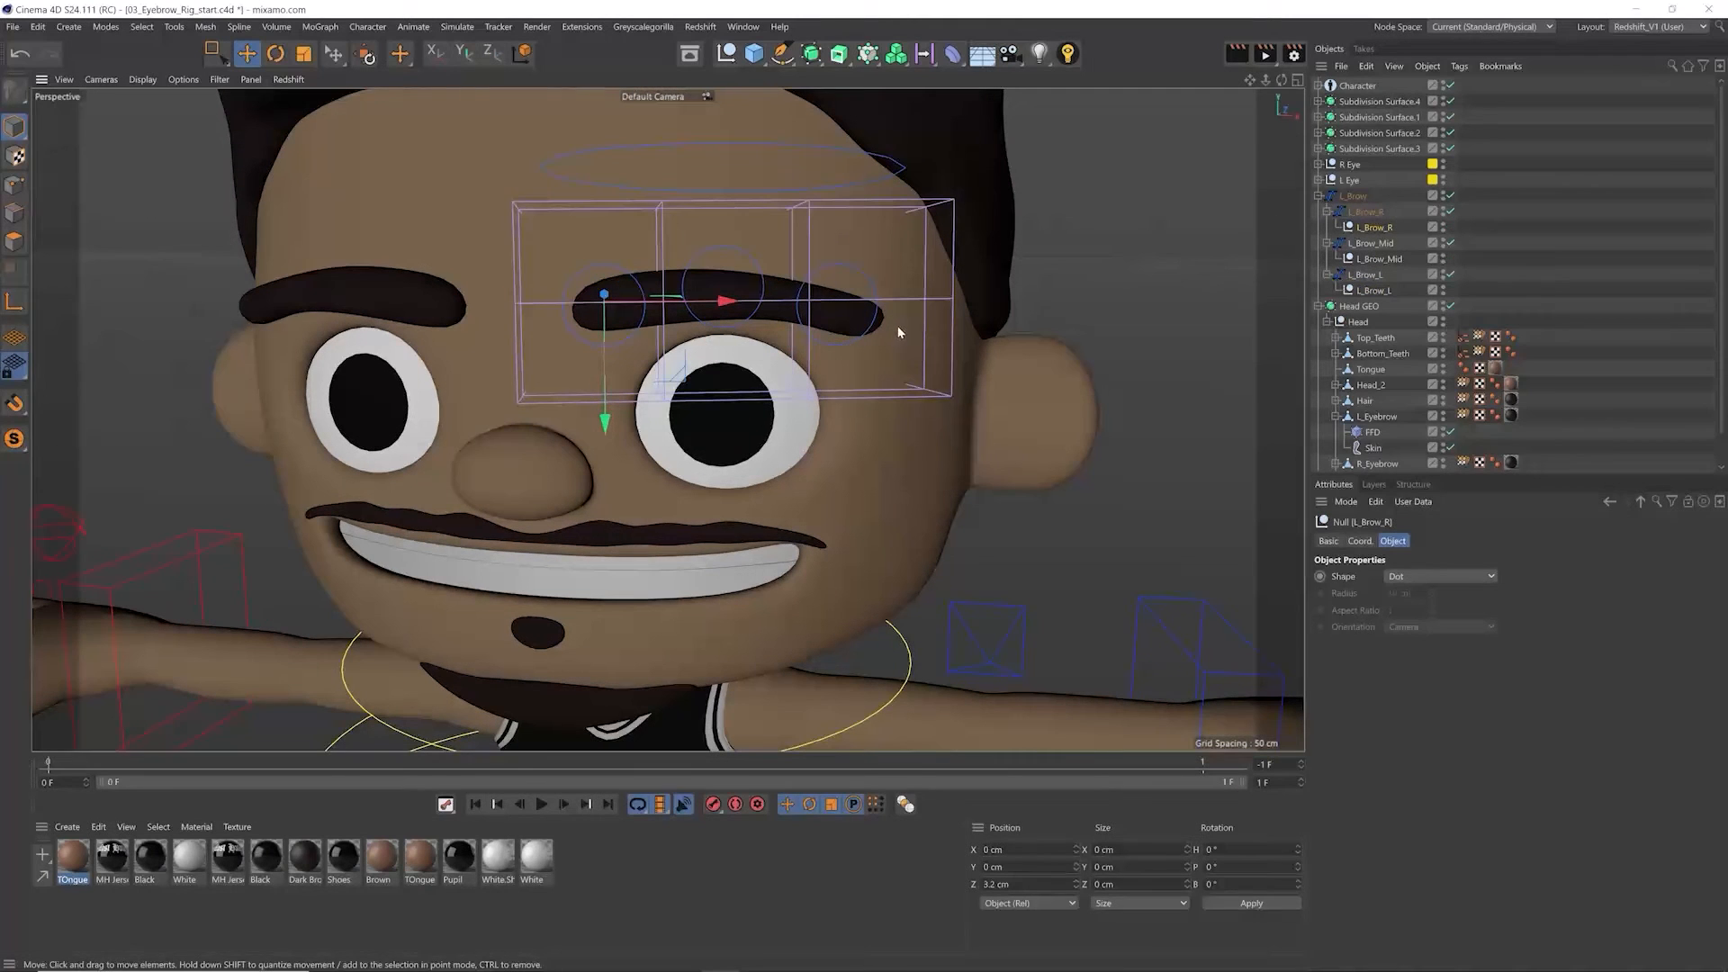
ctrl+click(1385, 259)
ctrl+click(1386, 290)
alt+middle_drag(1008, 322, 994, 287)
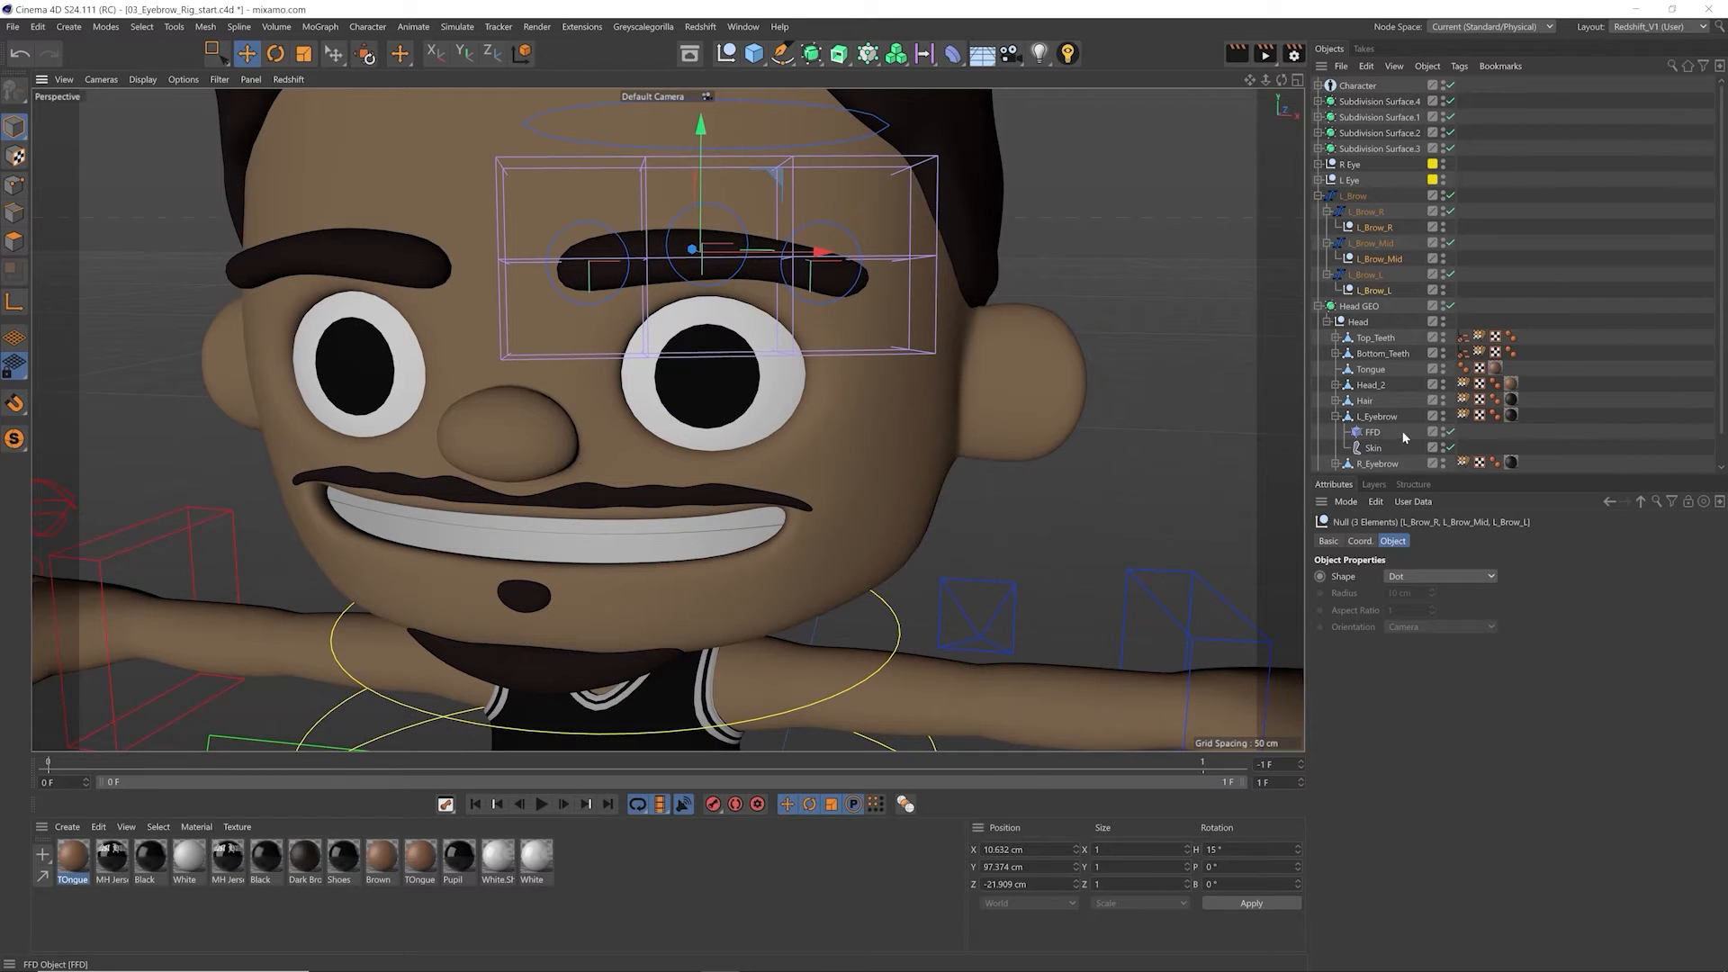
ctrl+click(1364, 432)
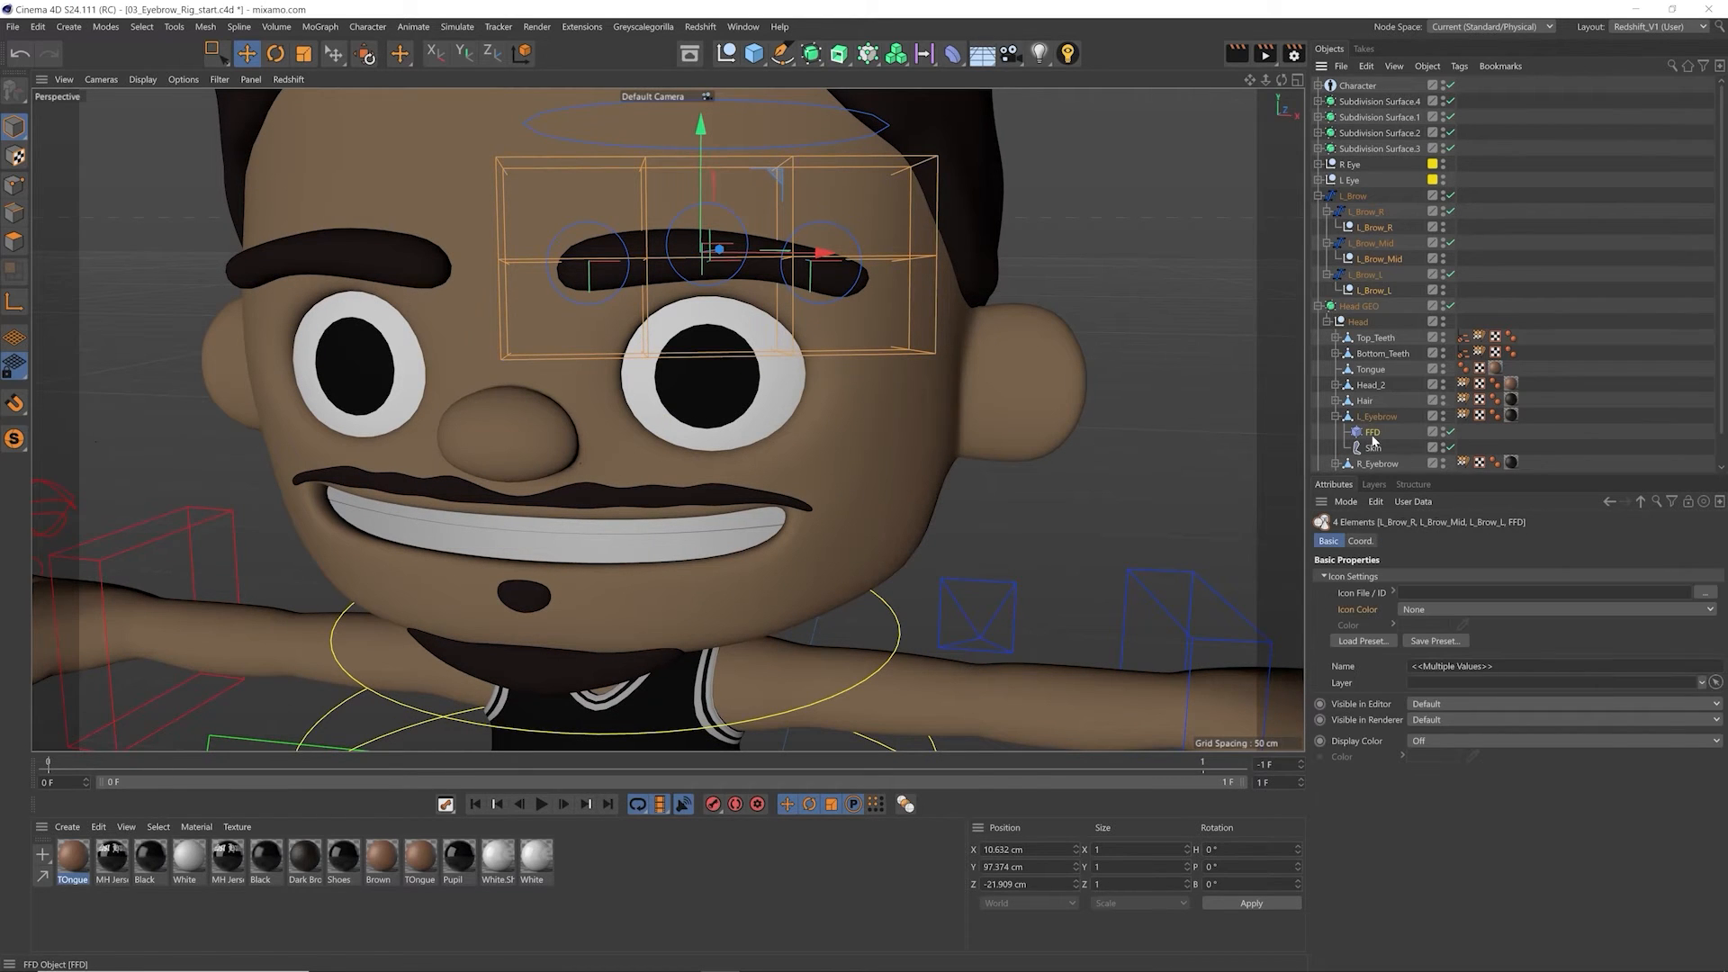
click(368, 26)
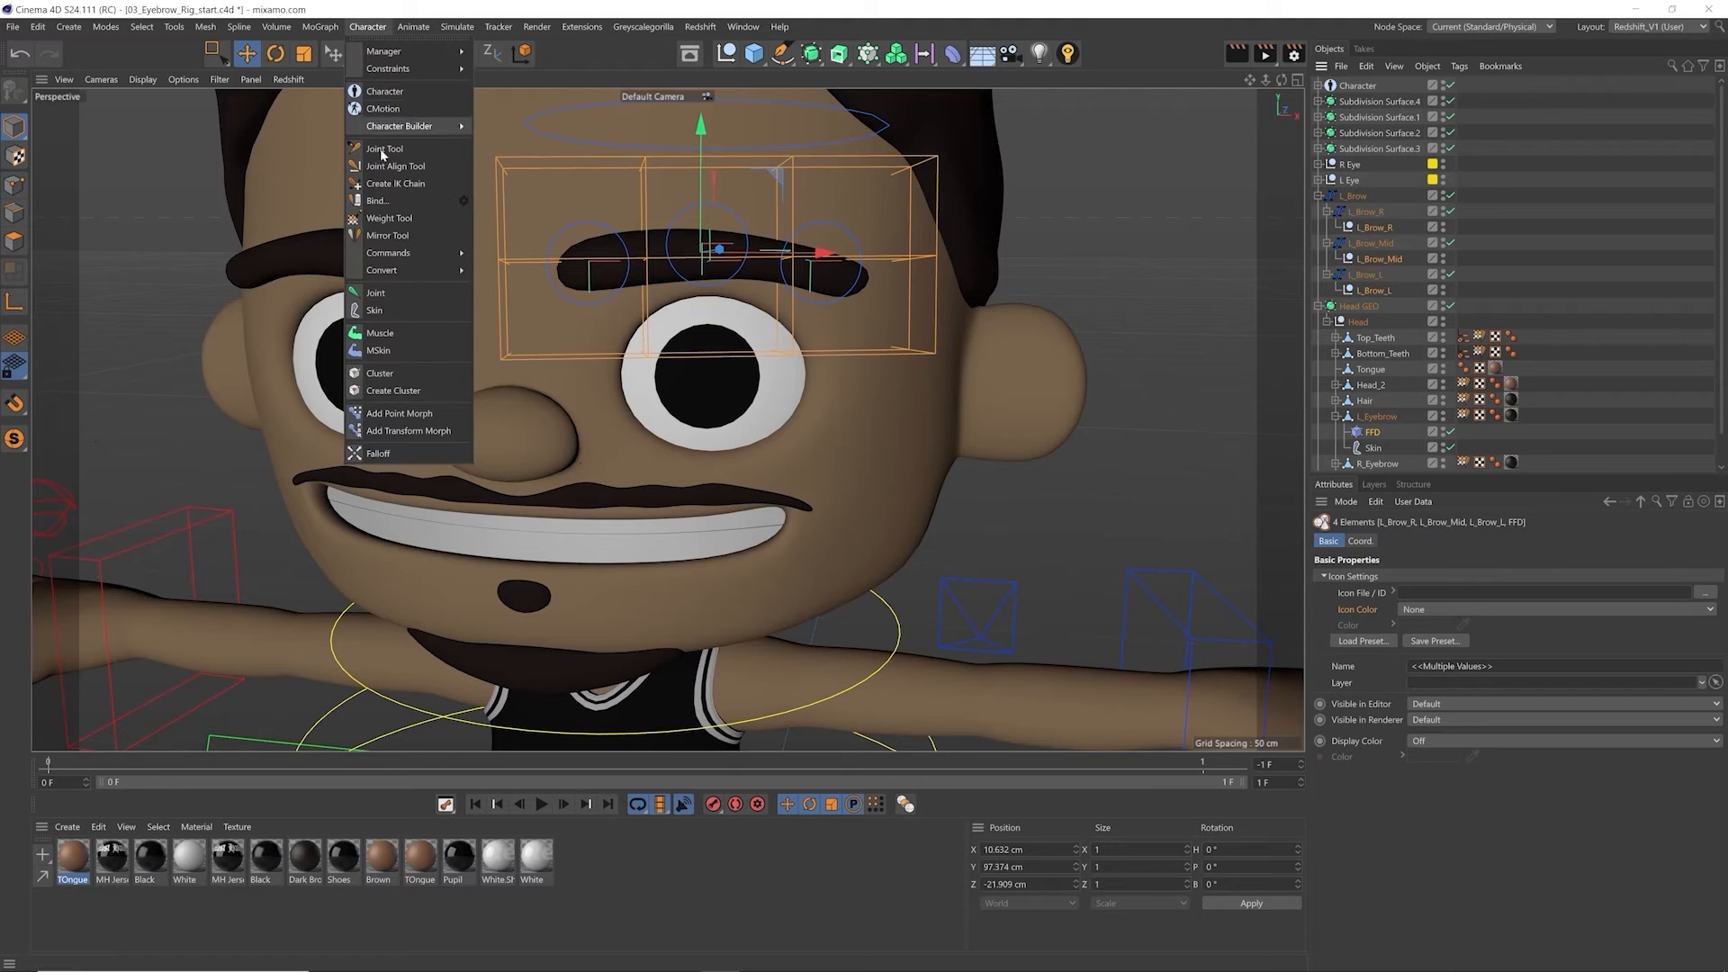
click(388, 218)
click(1345, 432)
Step: Test the binding by moving the brow nulls, checking how the eyebrow follows, and undo the moves
alt+drag(698, 297, 666, 410)
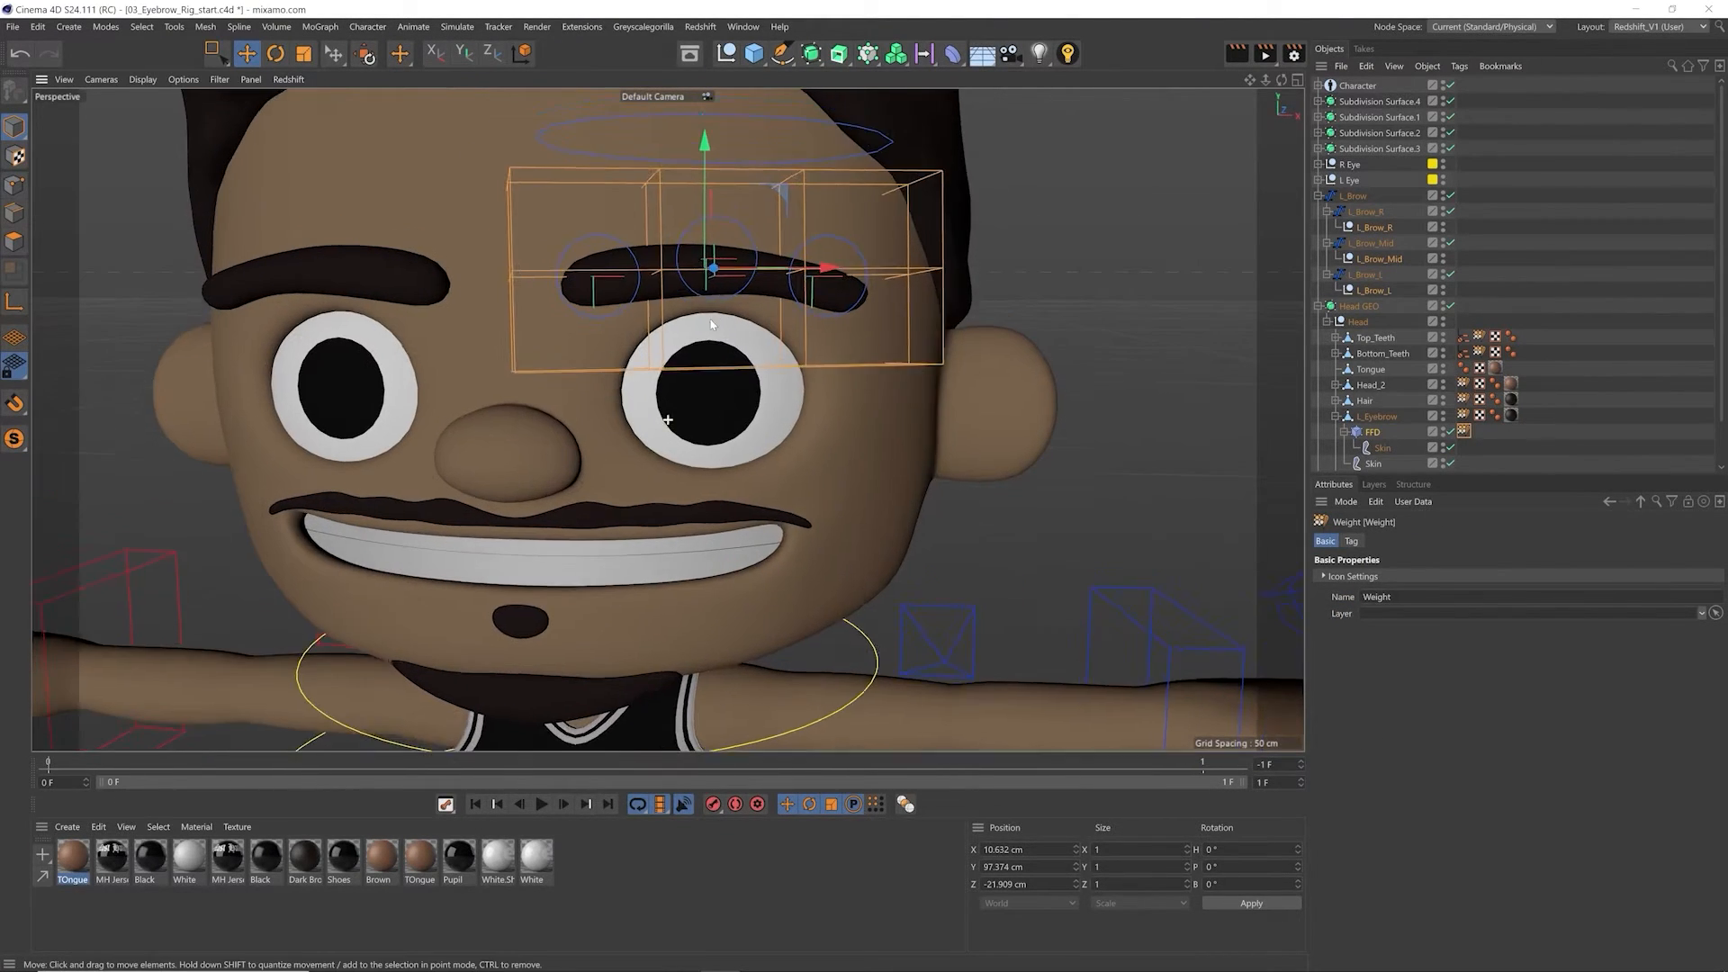
alt+middle_drag(667, 410, 666, 463)
click(1372, 230)
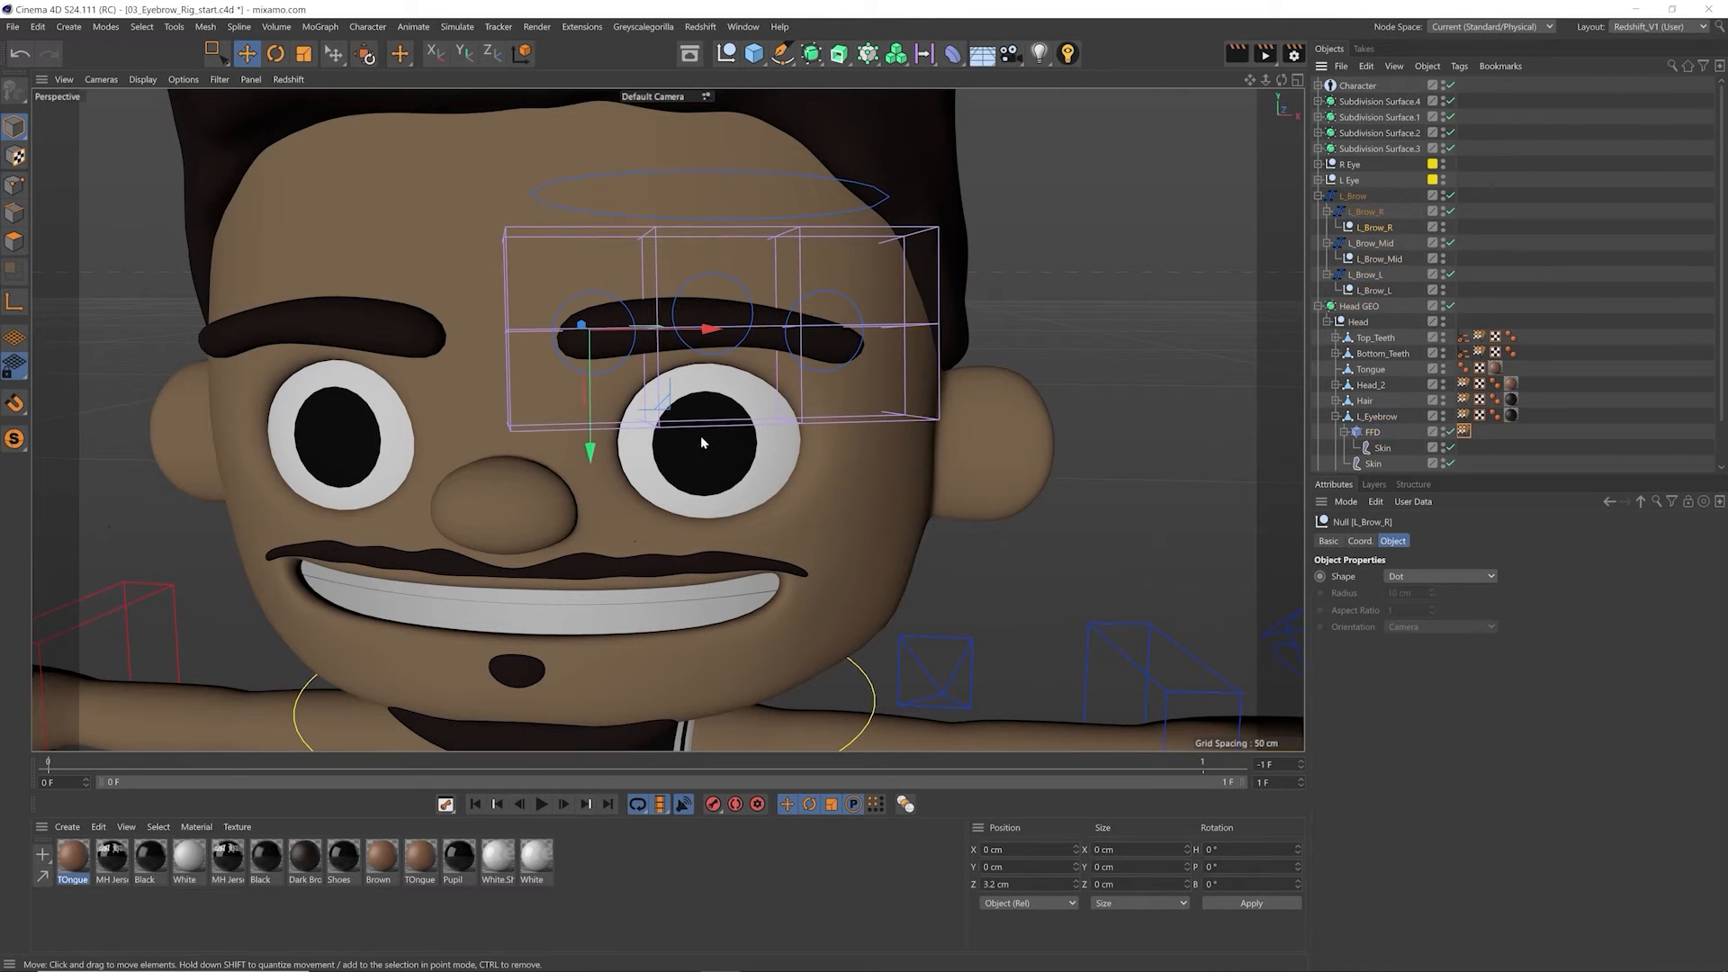
key(z)
drag(663, 419, 643, 378)
key(ctrl+z)
click(1368, 260)
click(1373, 291)
drag(989, 441, 987, 479)
key(ctrl+z)
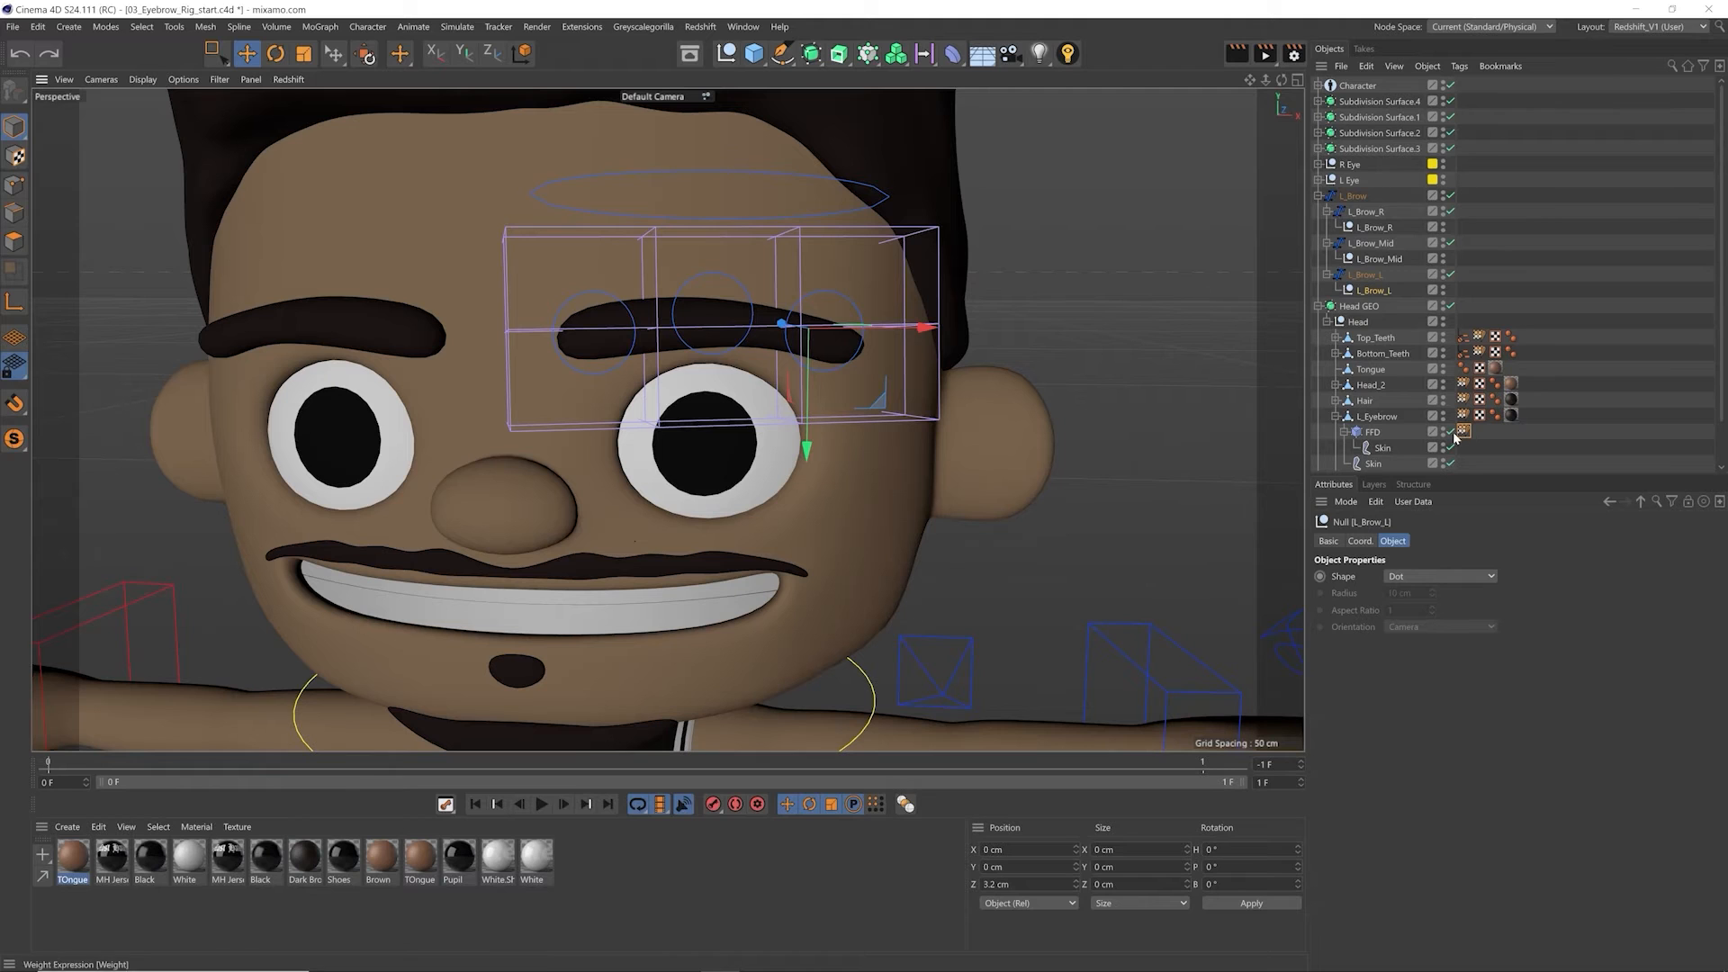
Step: Examine the FFD deformer and the properties of the Skin object beneath it
click(1372, 433)
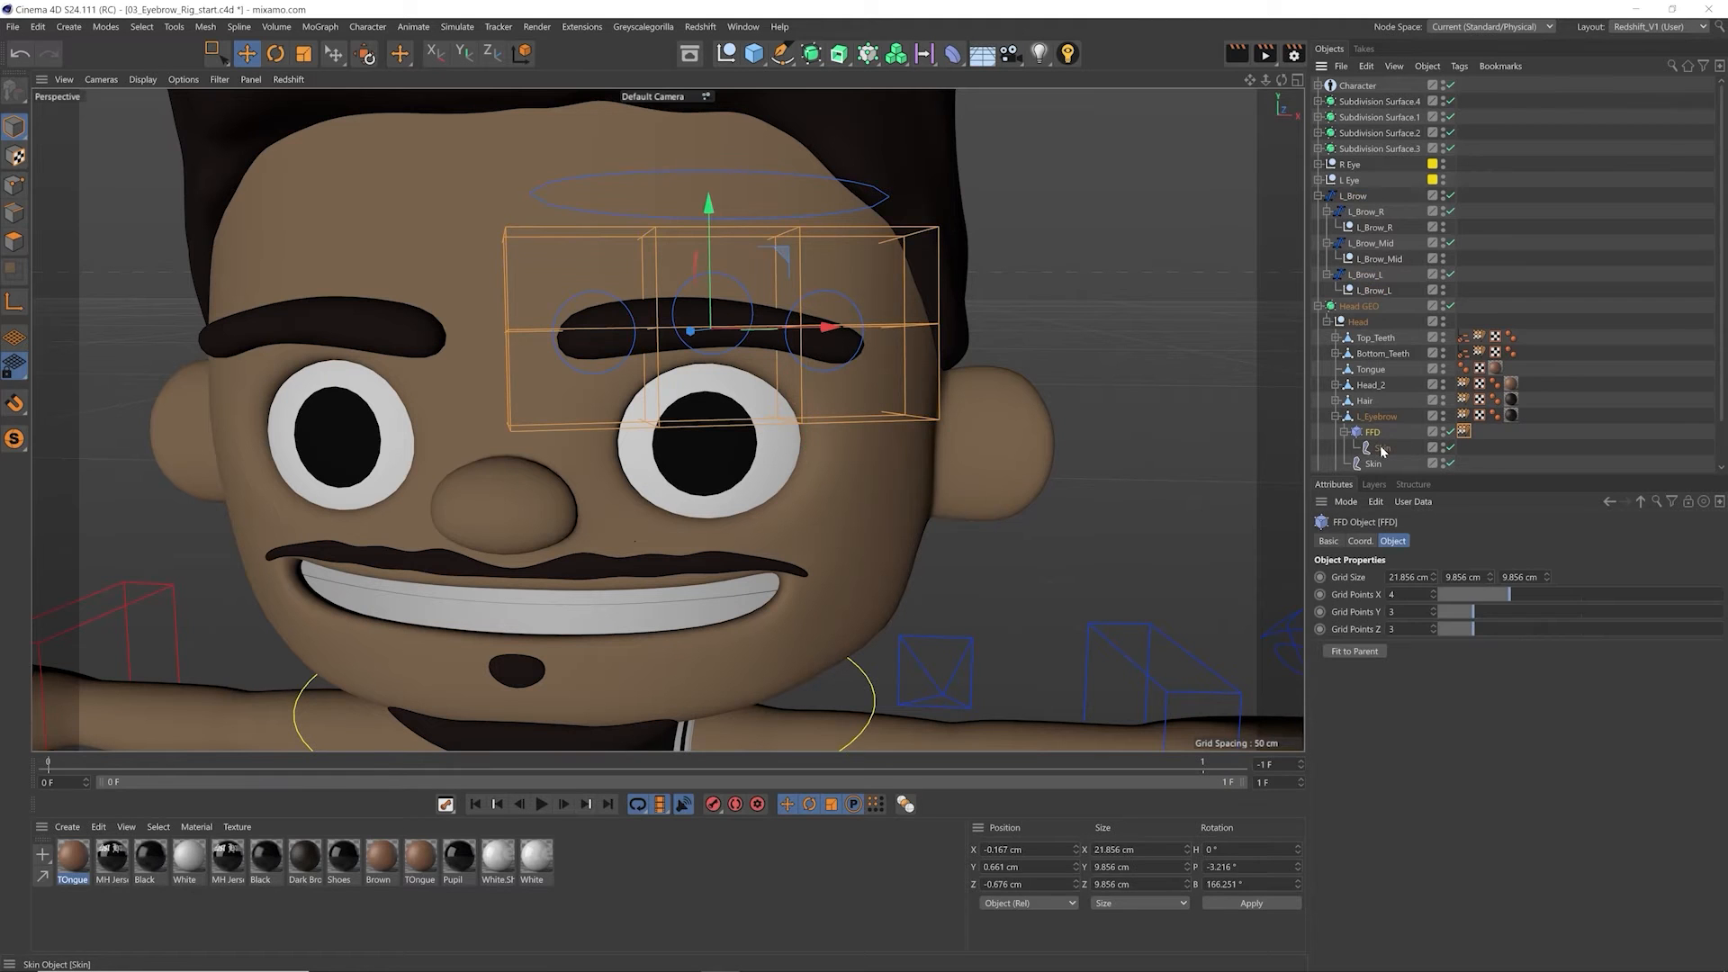
click(1383, 451)
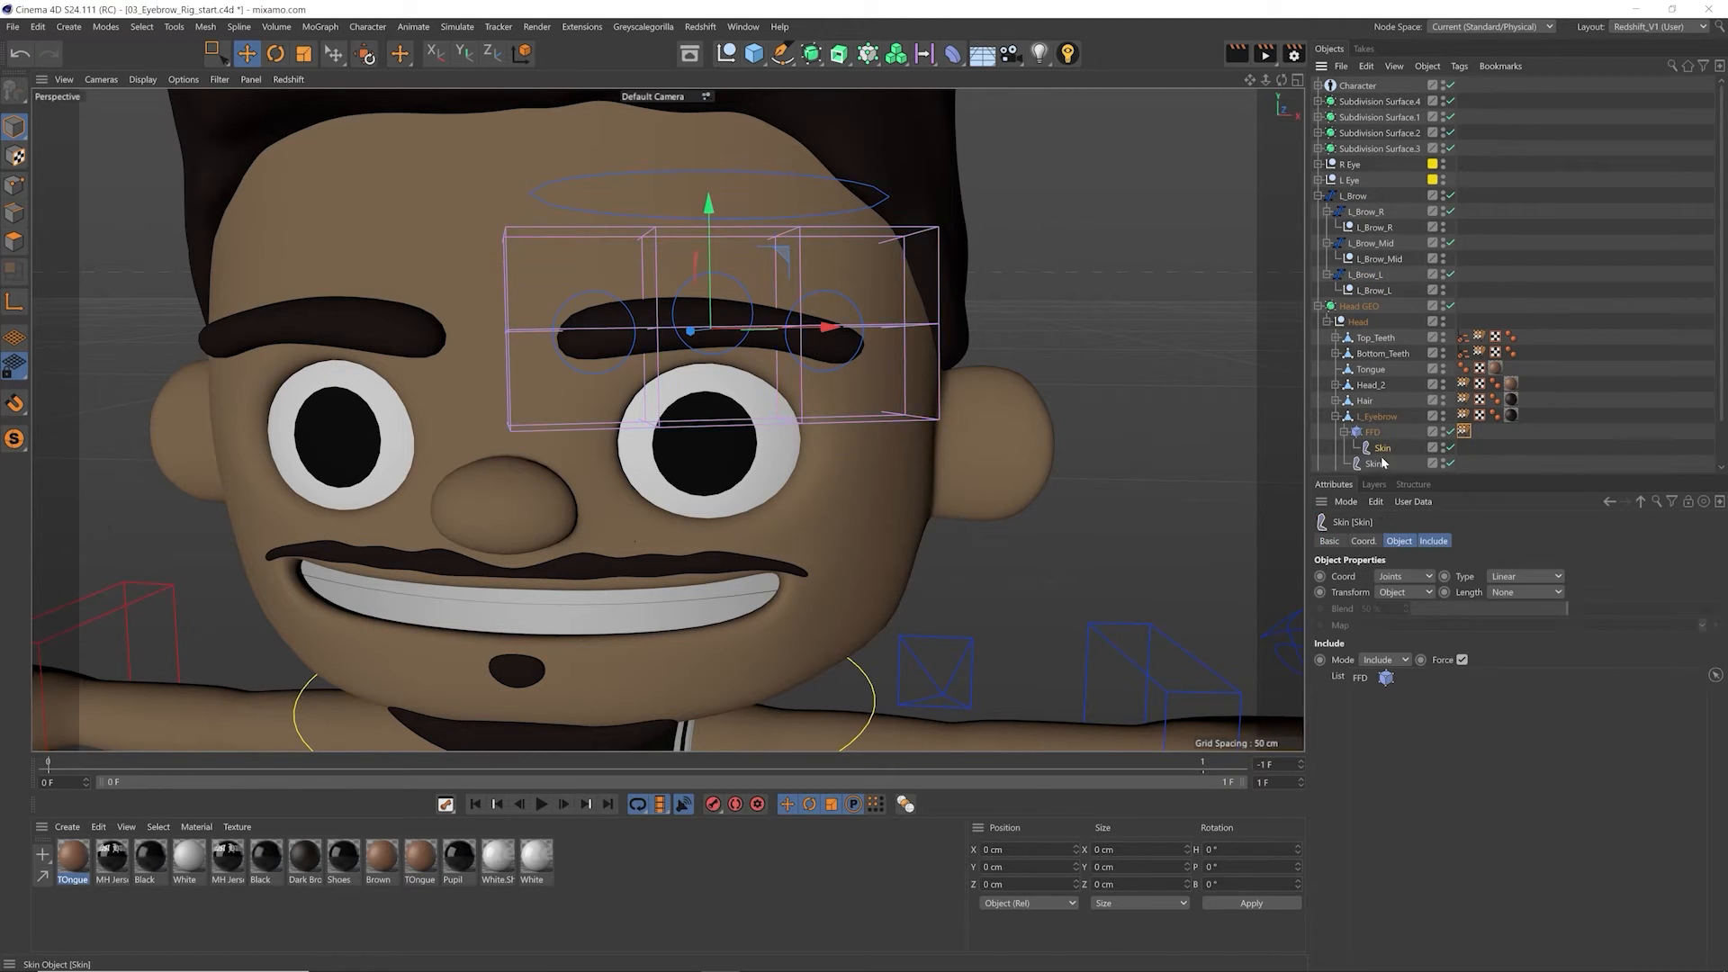
double_click(1379, 449)
click(1378, 448)
text(FFD)
key(Return)
Step: Open the FFD's weight tag in the Weight Manager, enlarge the joint list and select the L_Brow_R joint
click(1465, 433)
double_click(1466, 436)
drag(1474, 421, 1155, 410)
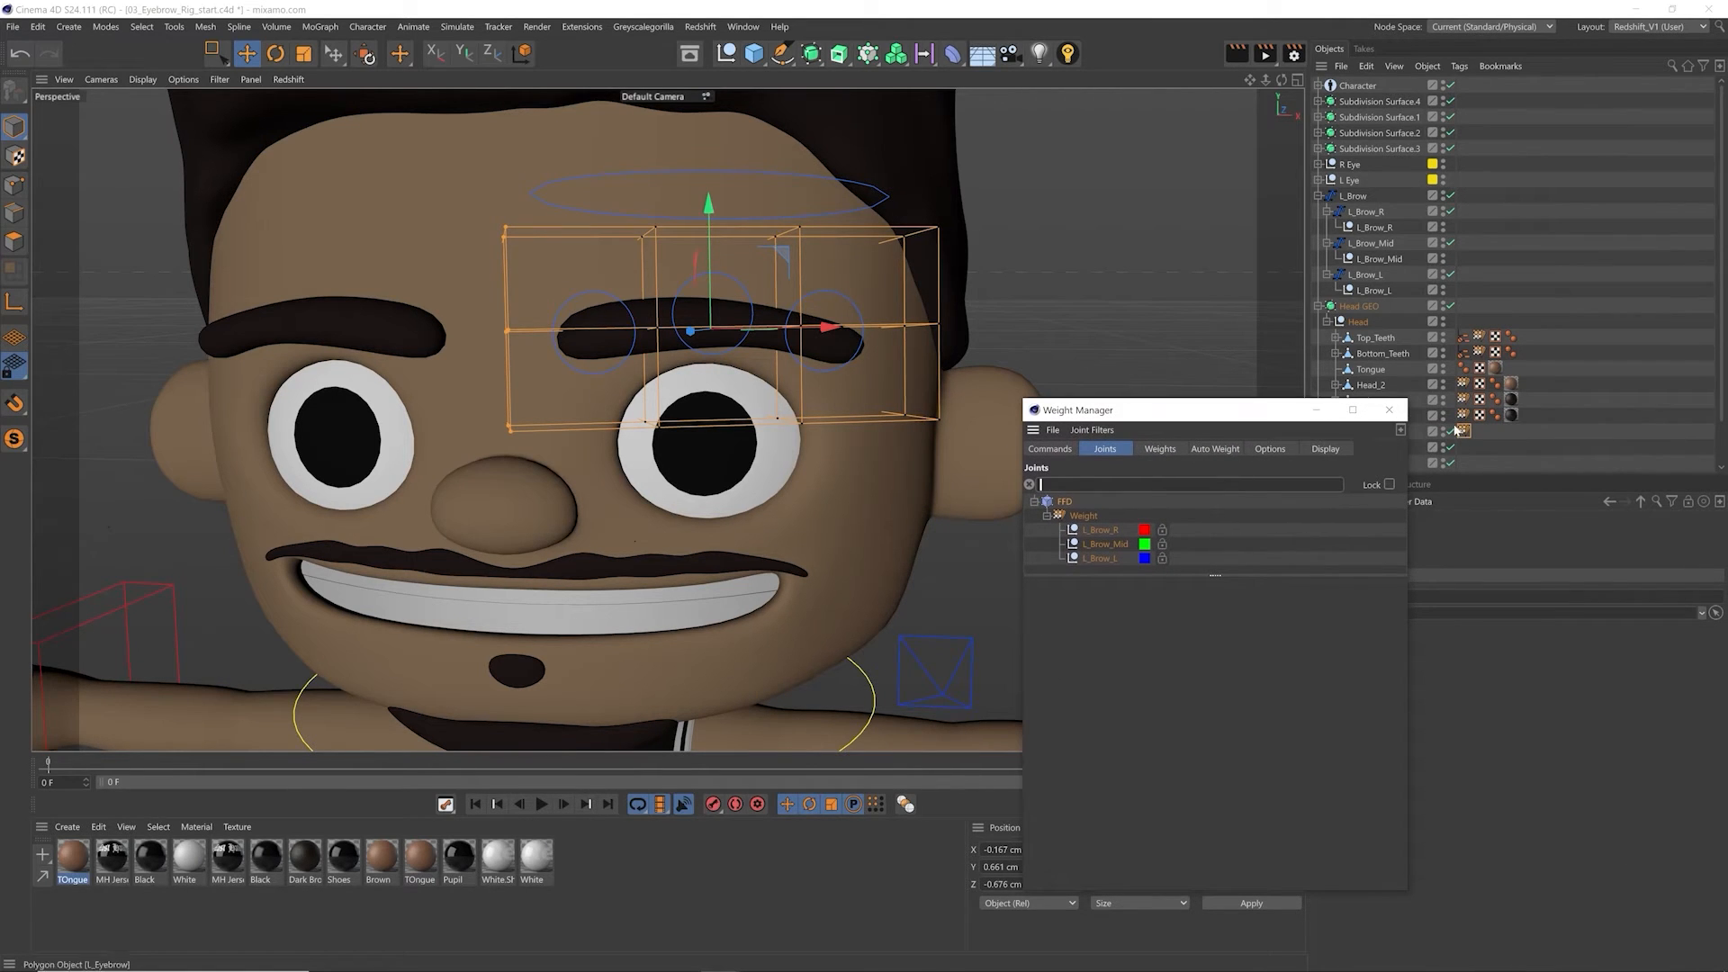
drag(1181, 576, 1181, 654)
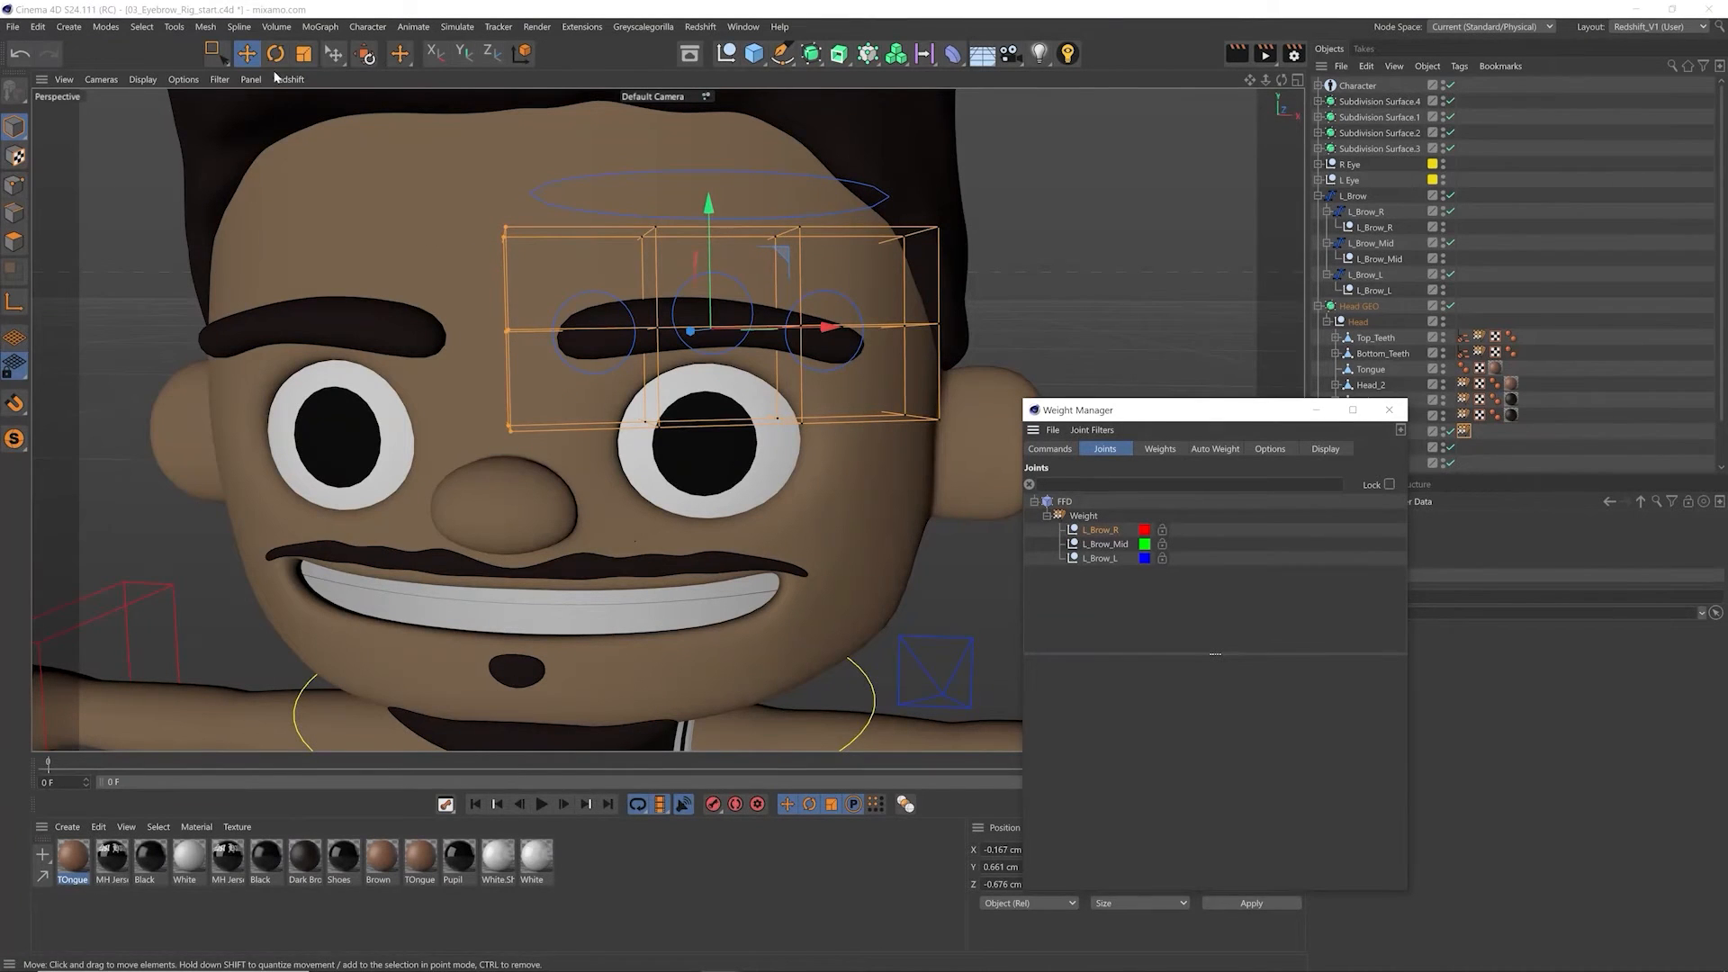
Step: Switch to point editing on the FFD and deselect its inner point column
click(213, 28)
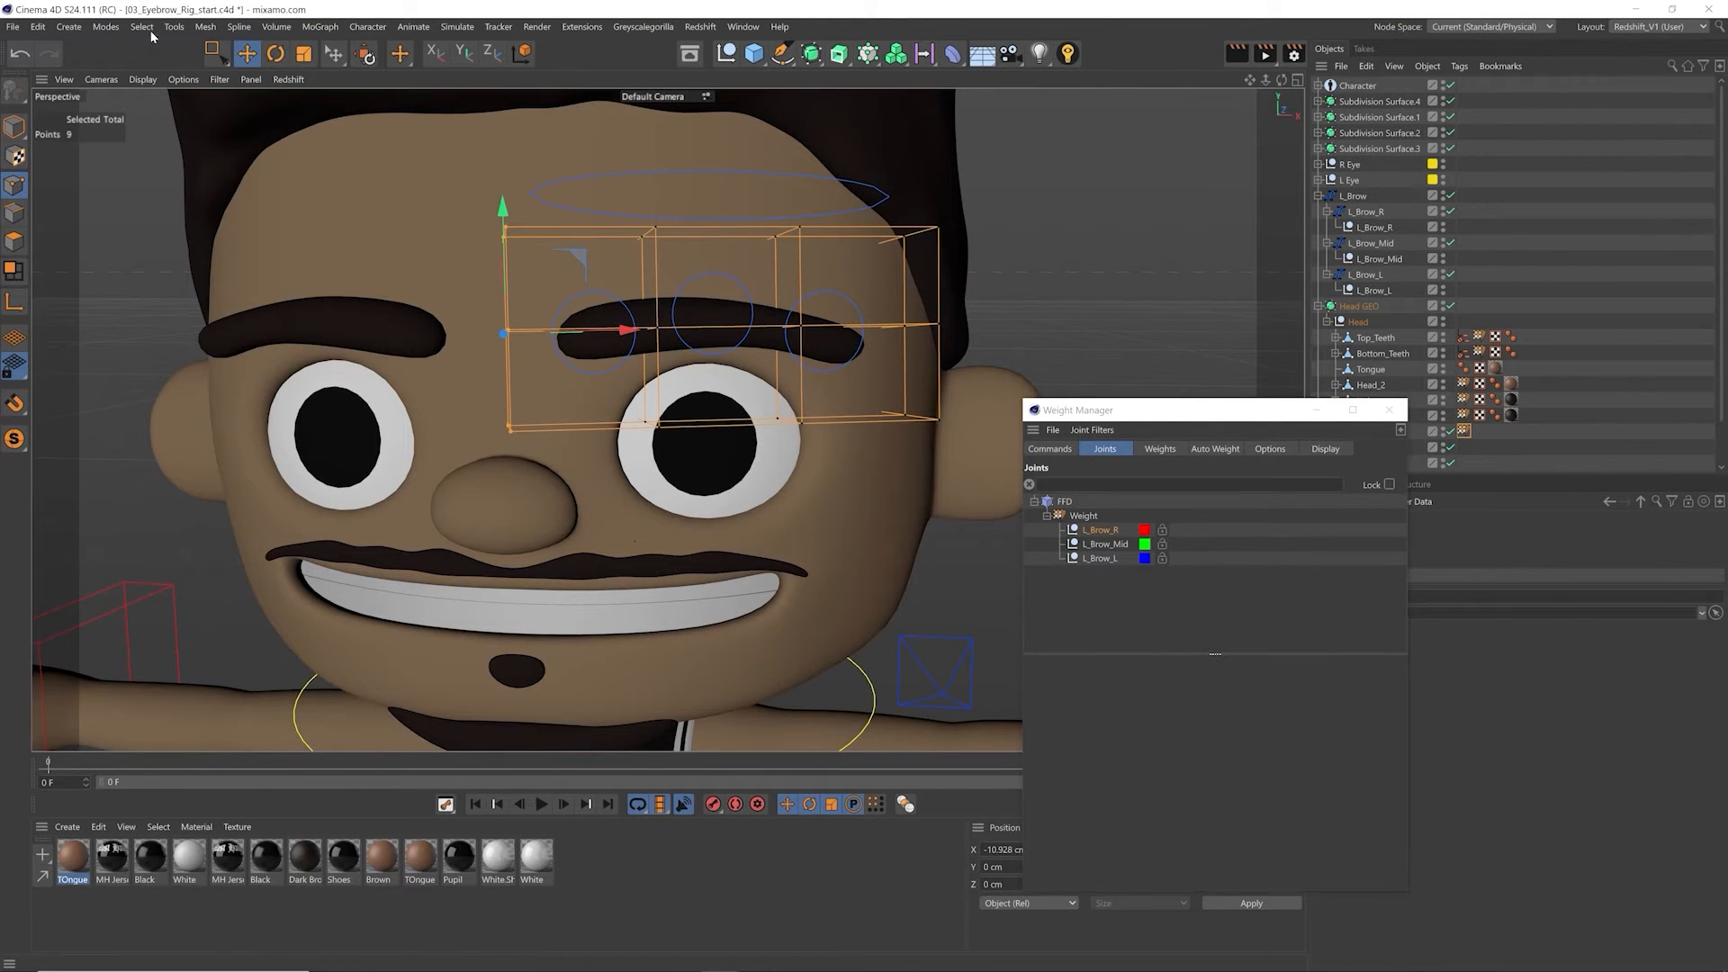
click(148, 31)
click(192, 222)
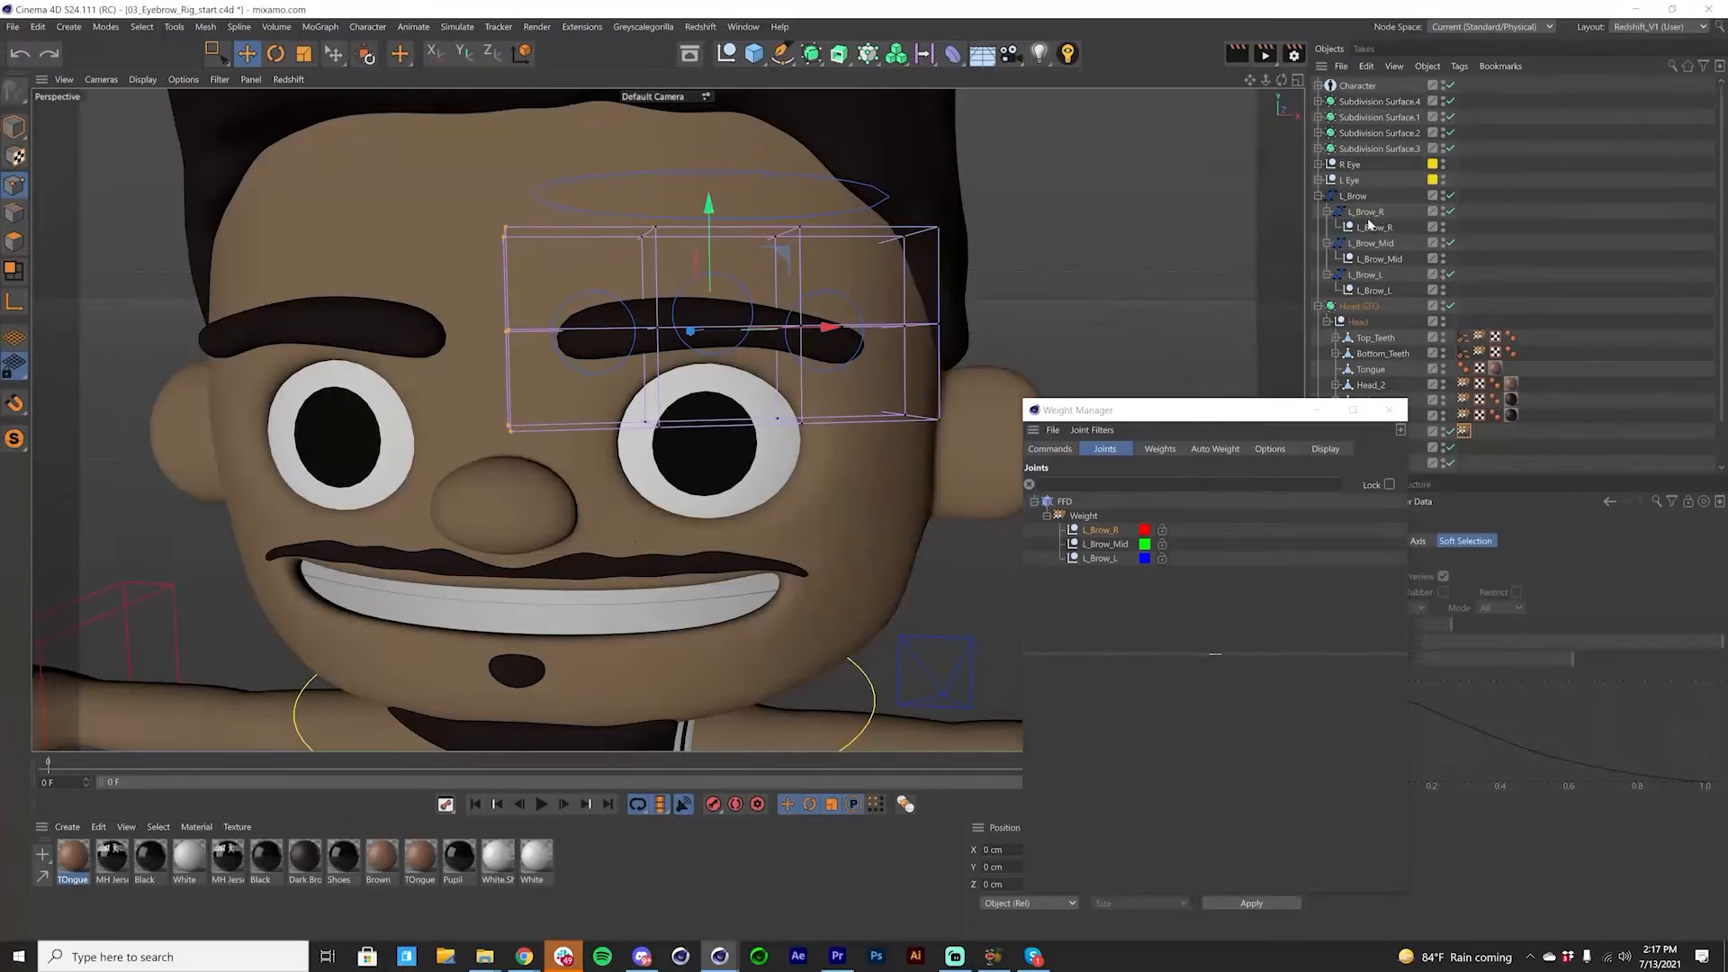
Step: Test the L_Brow_R null by moving it in object editing, and undo the move
click(1378, 226)
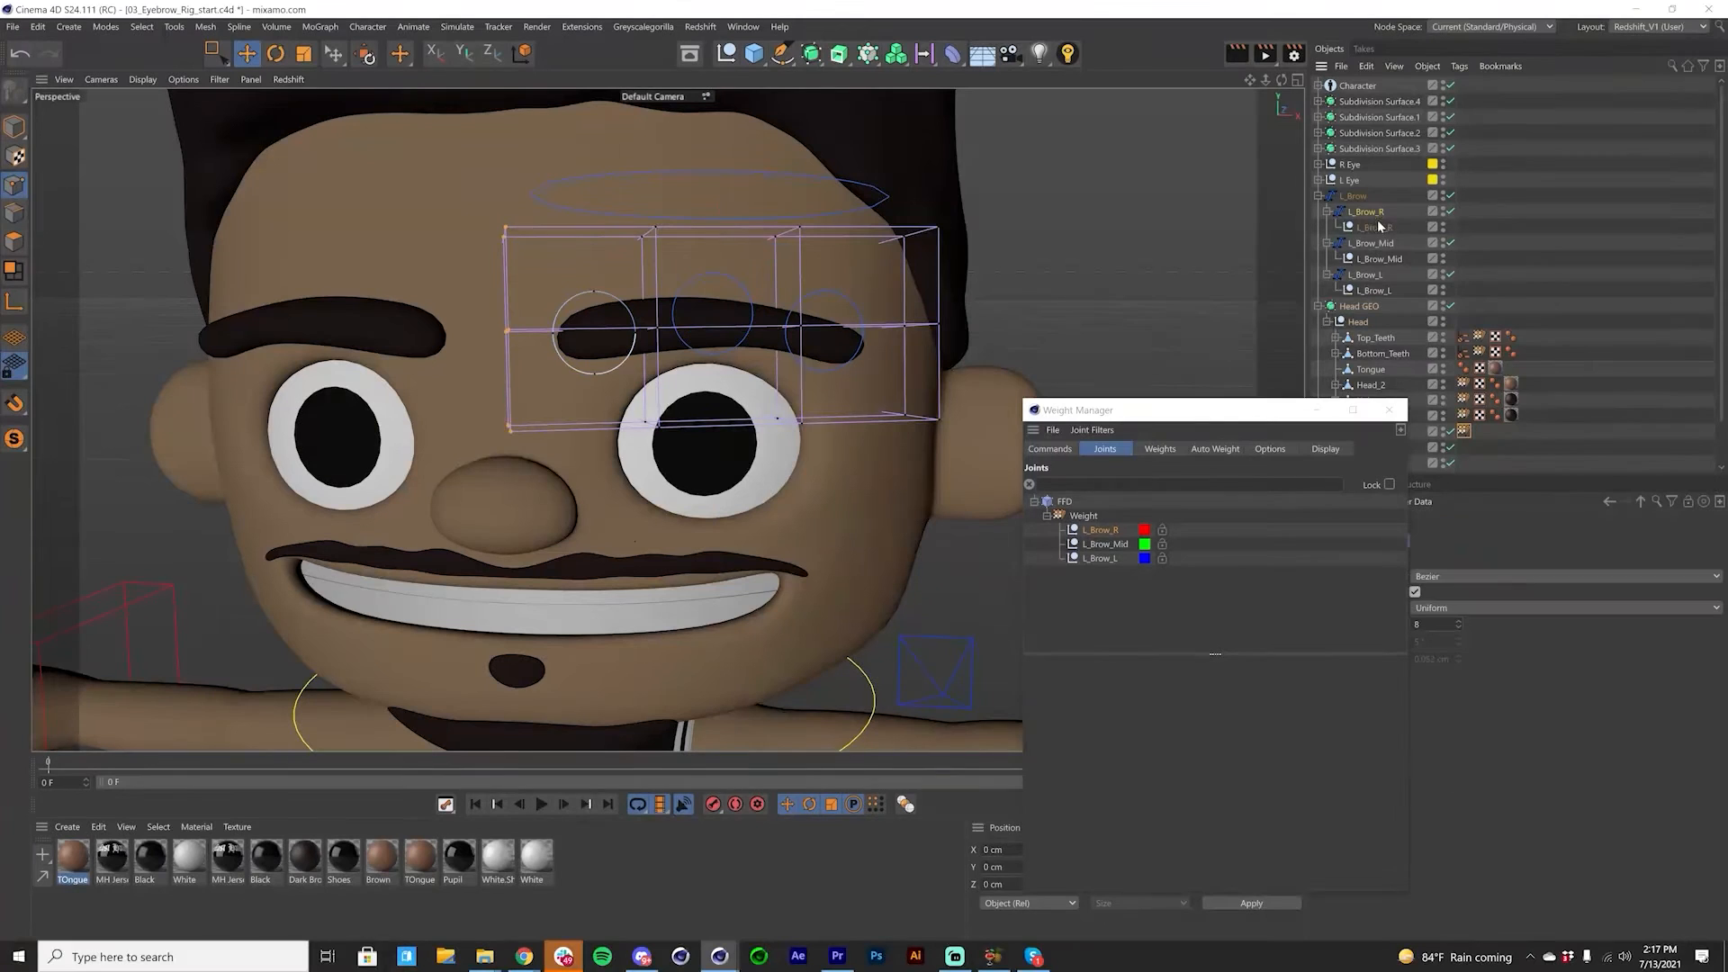
click(1377, 228)
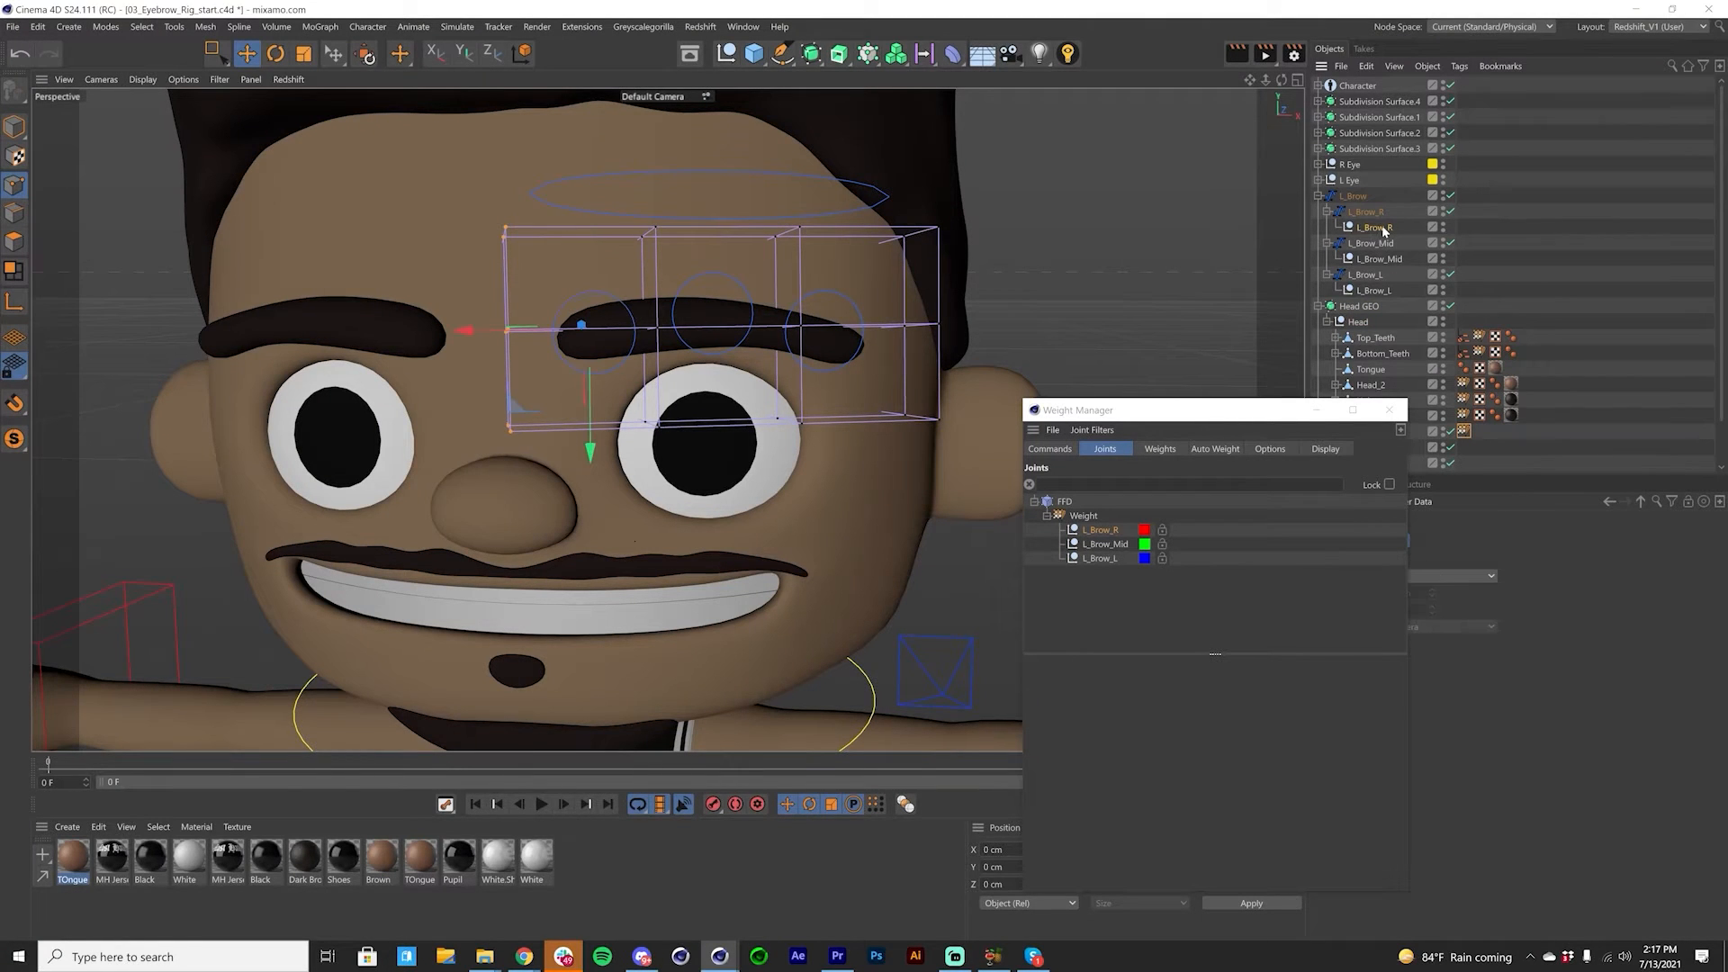
click(13, 128)
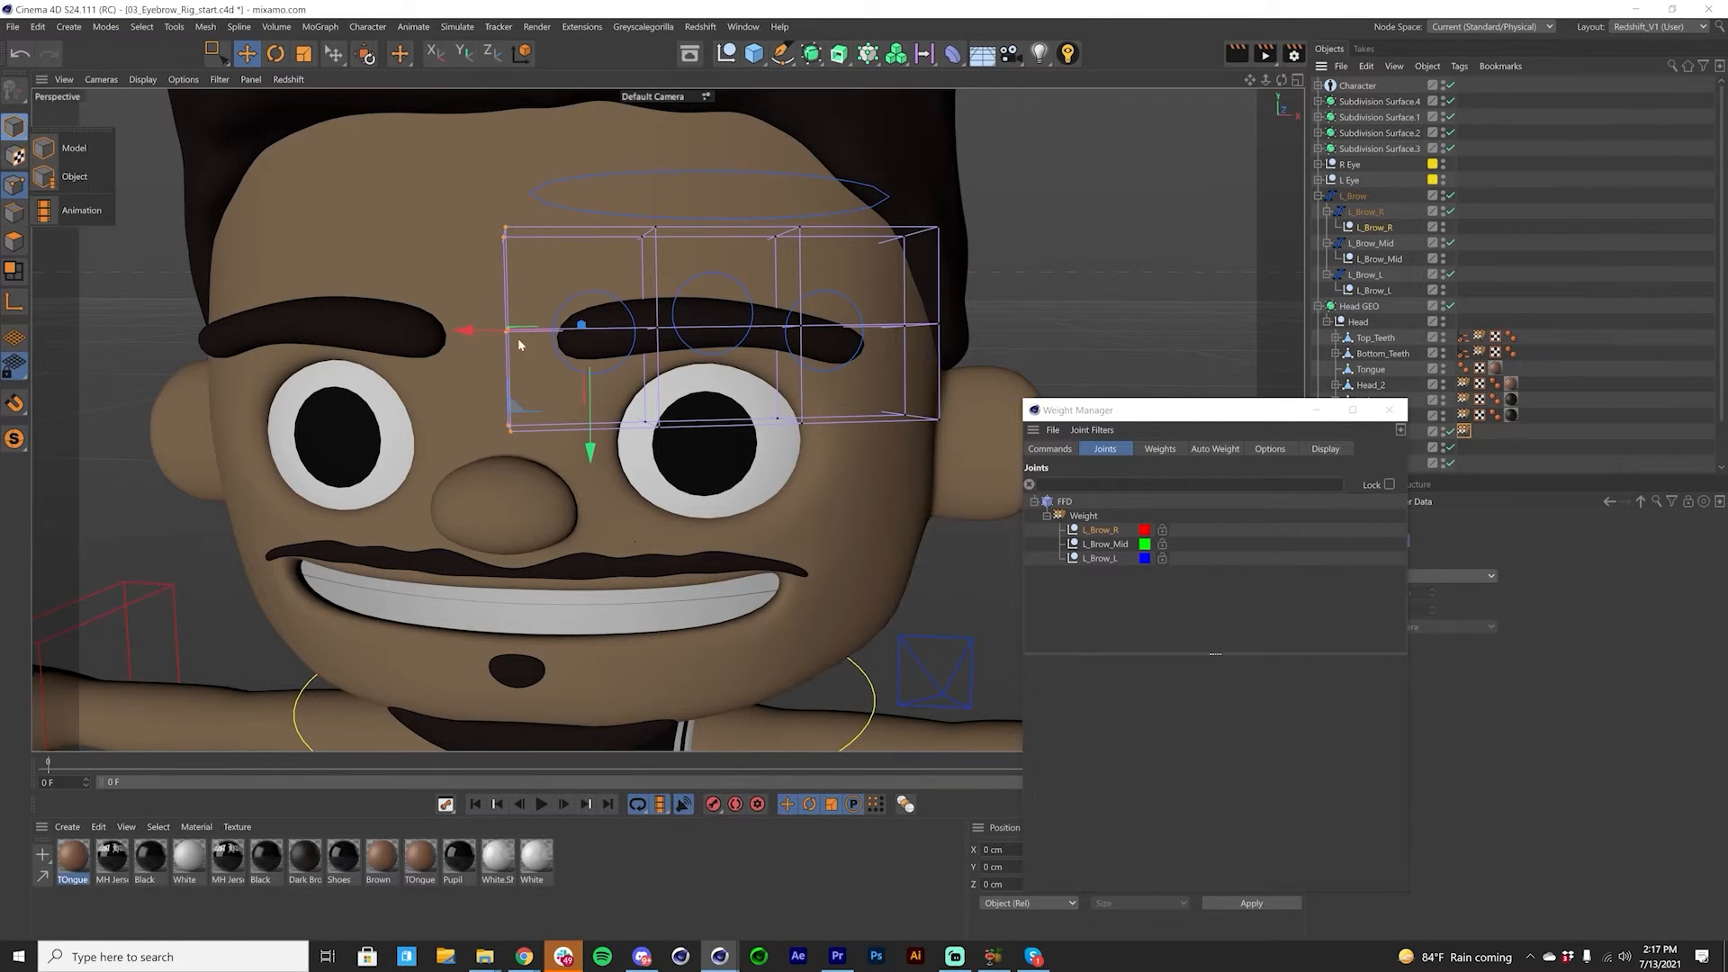
drag(590, 401, 535, 402)
key(ctrl+z)
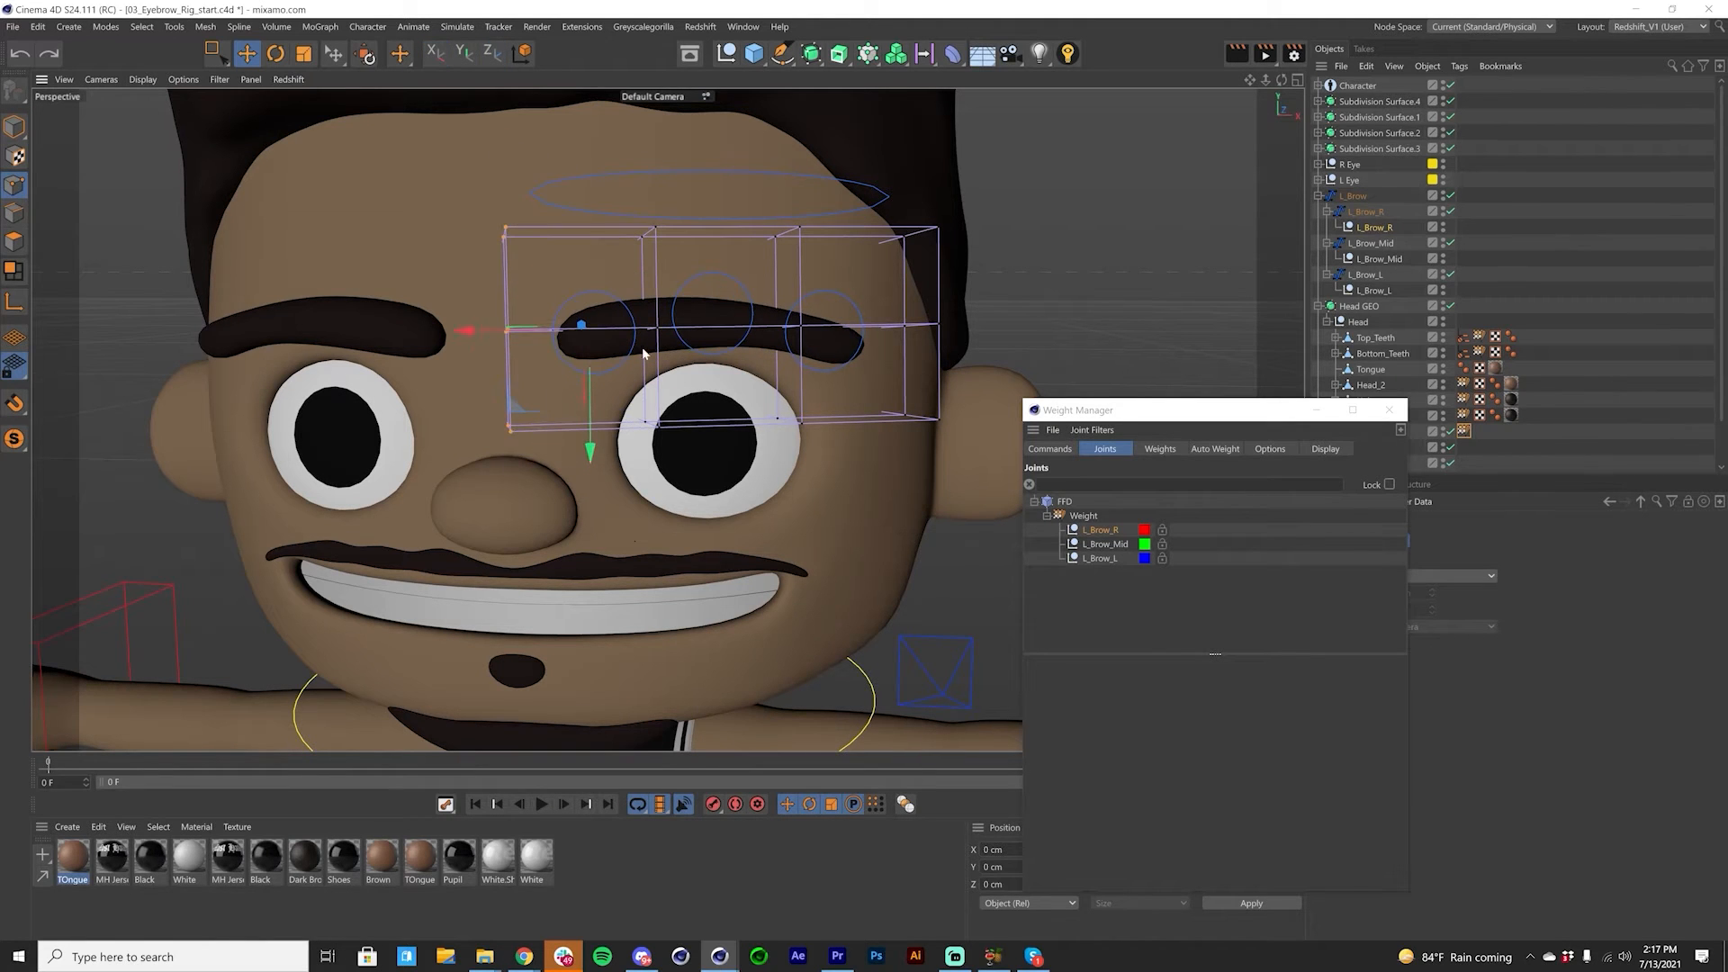
Step: Test the L_Brow_R control spline by moving it together with its child null, and undo the move
click(1372, 227)
click(1365, 213)
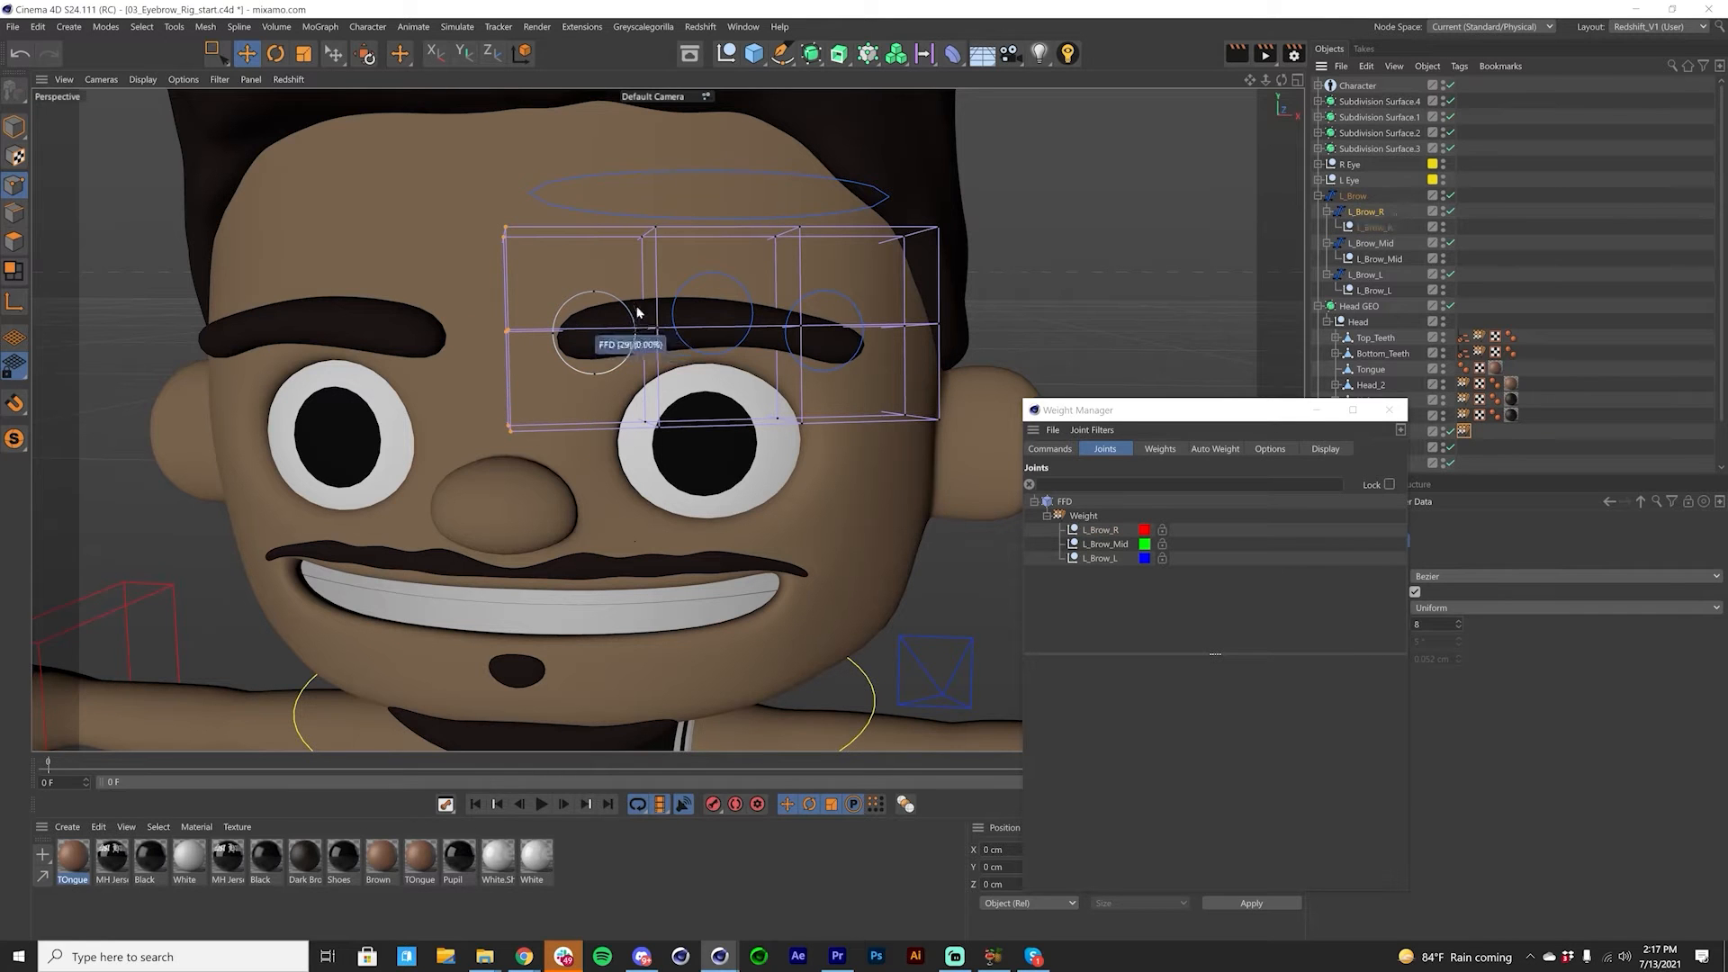
click(15, 127)
drag(598, 436, 605, 396)
key(ctrl+z)
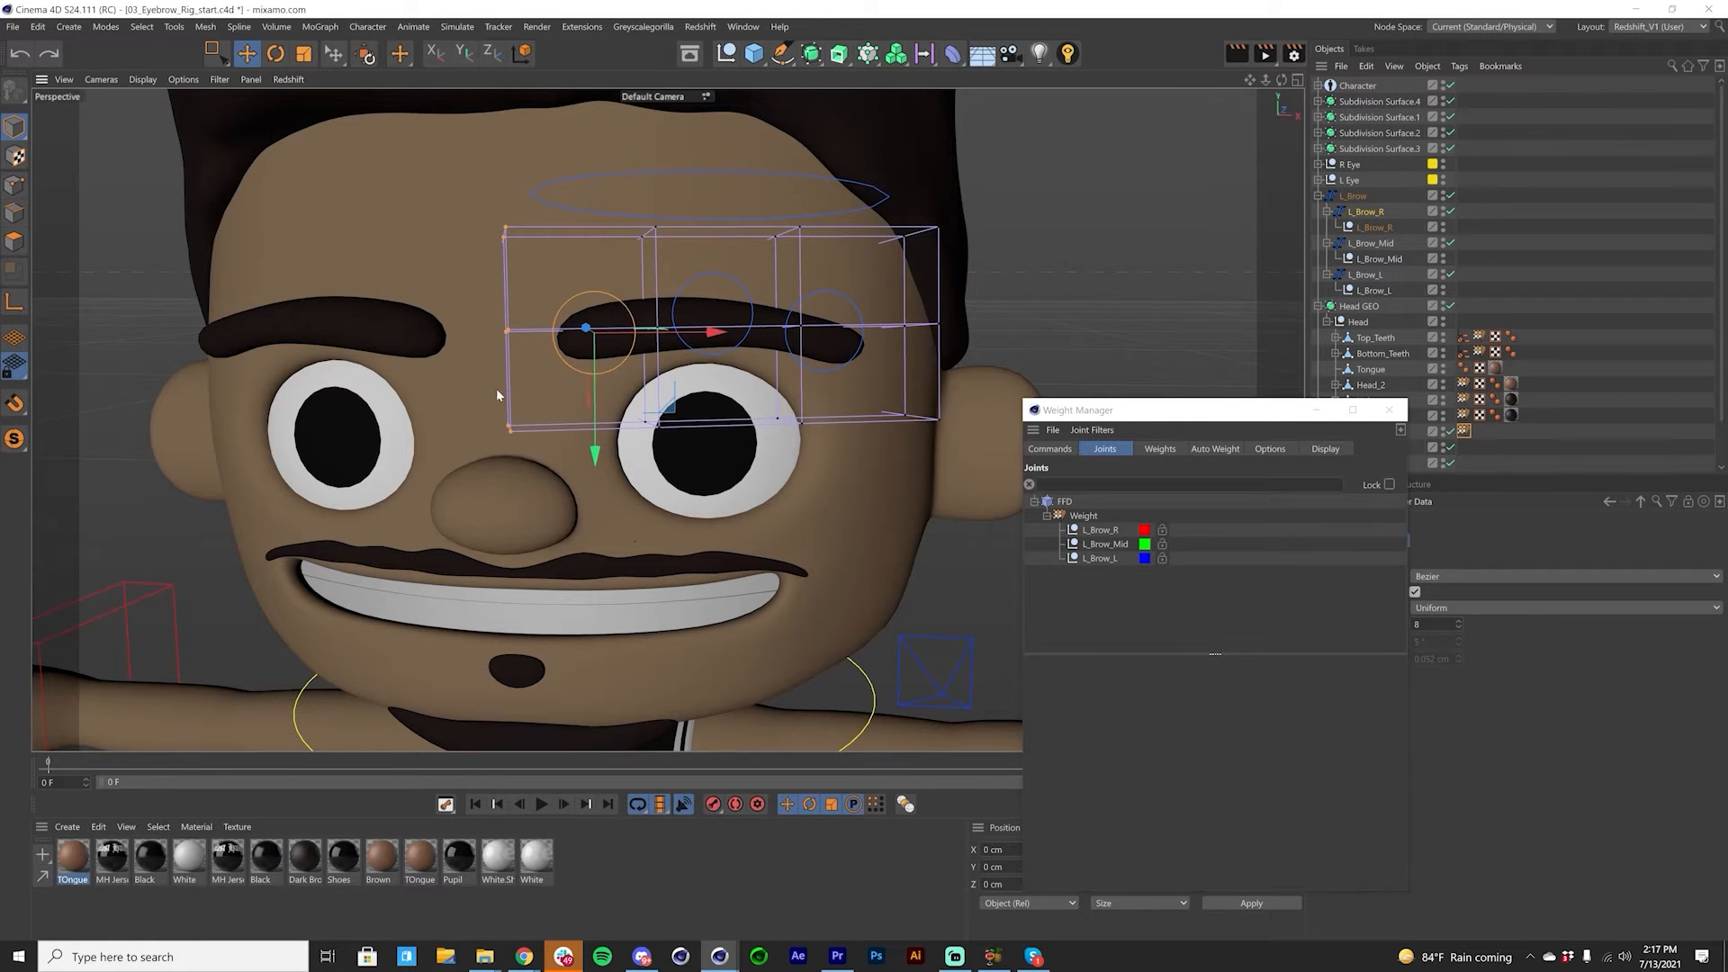
Step: Return to point editing and select the FFD's two middle point columns with a rectangle selection
click(1121, 552)
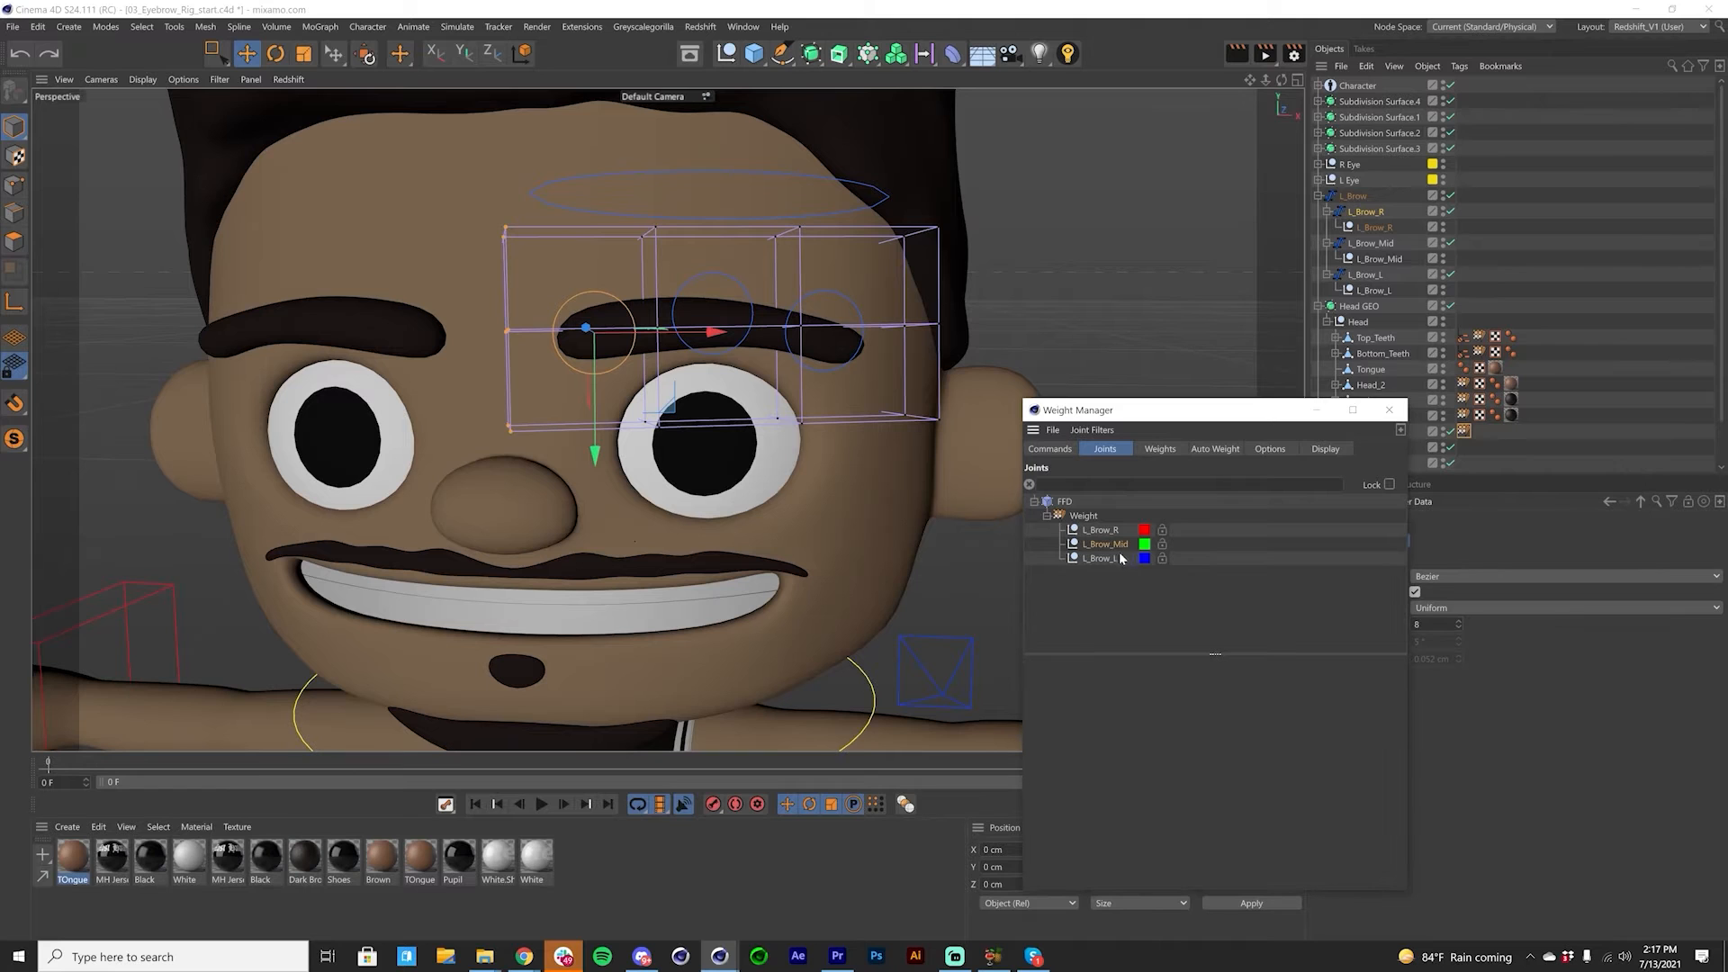
click(17, 185)
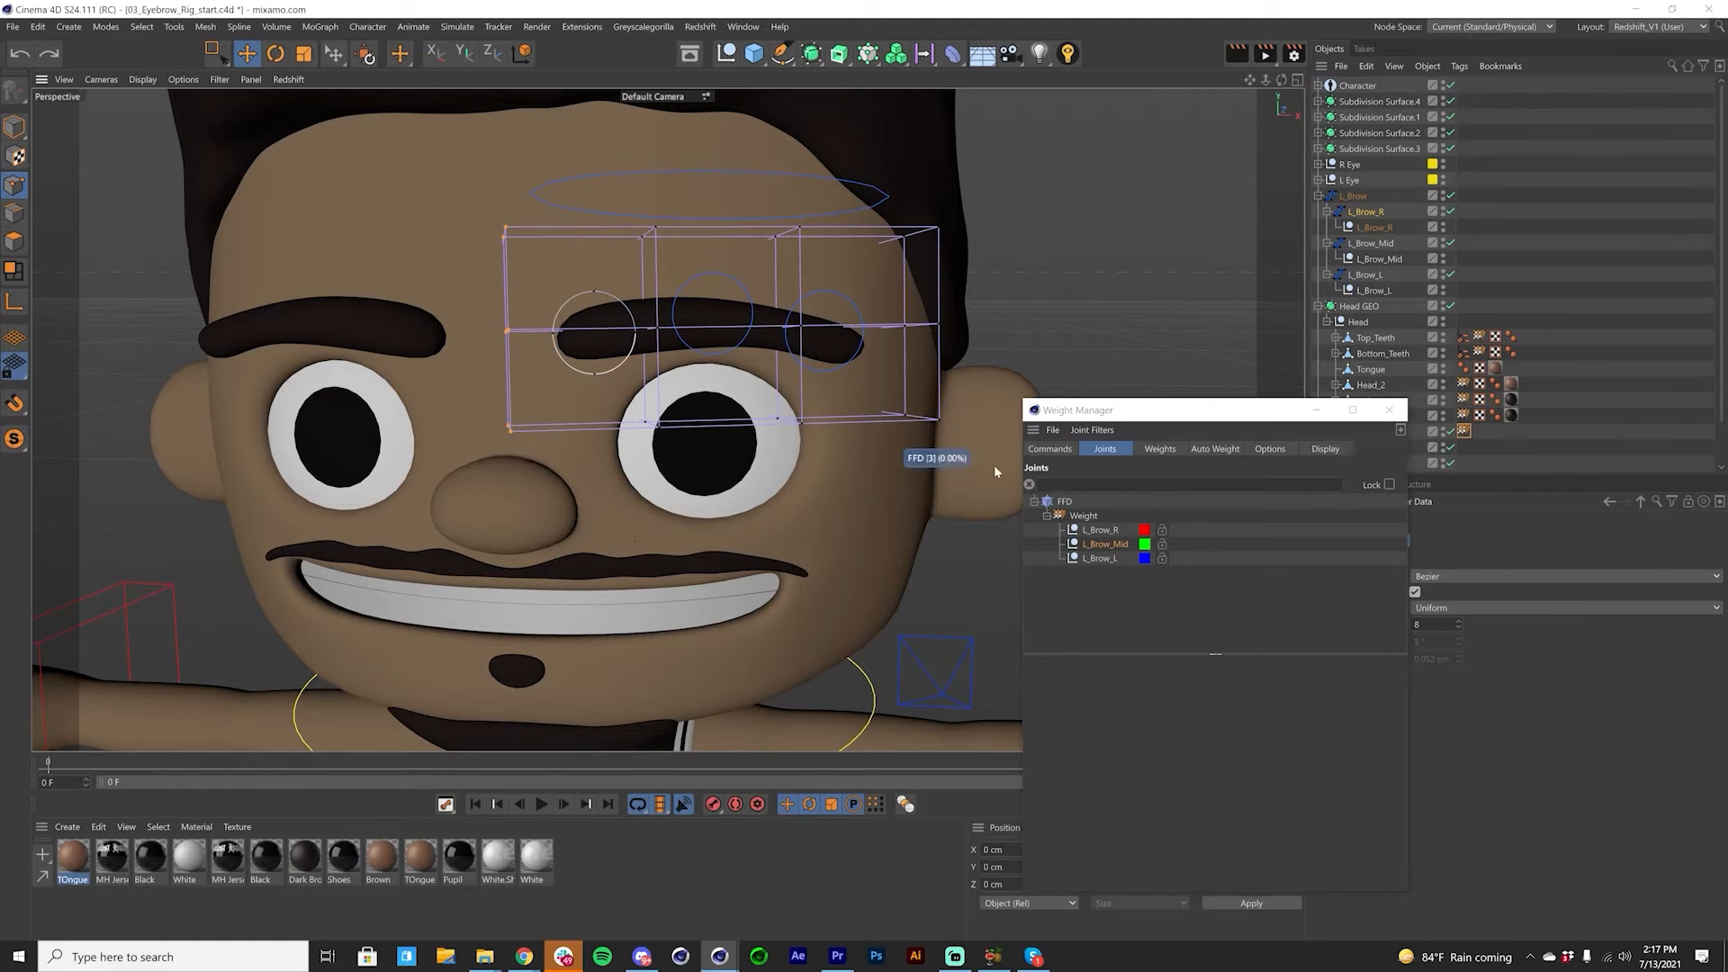
click(1373, 259)
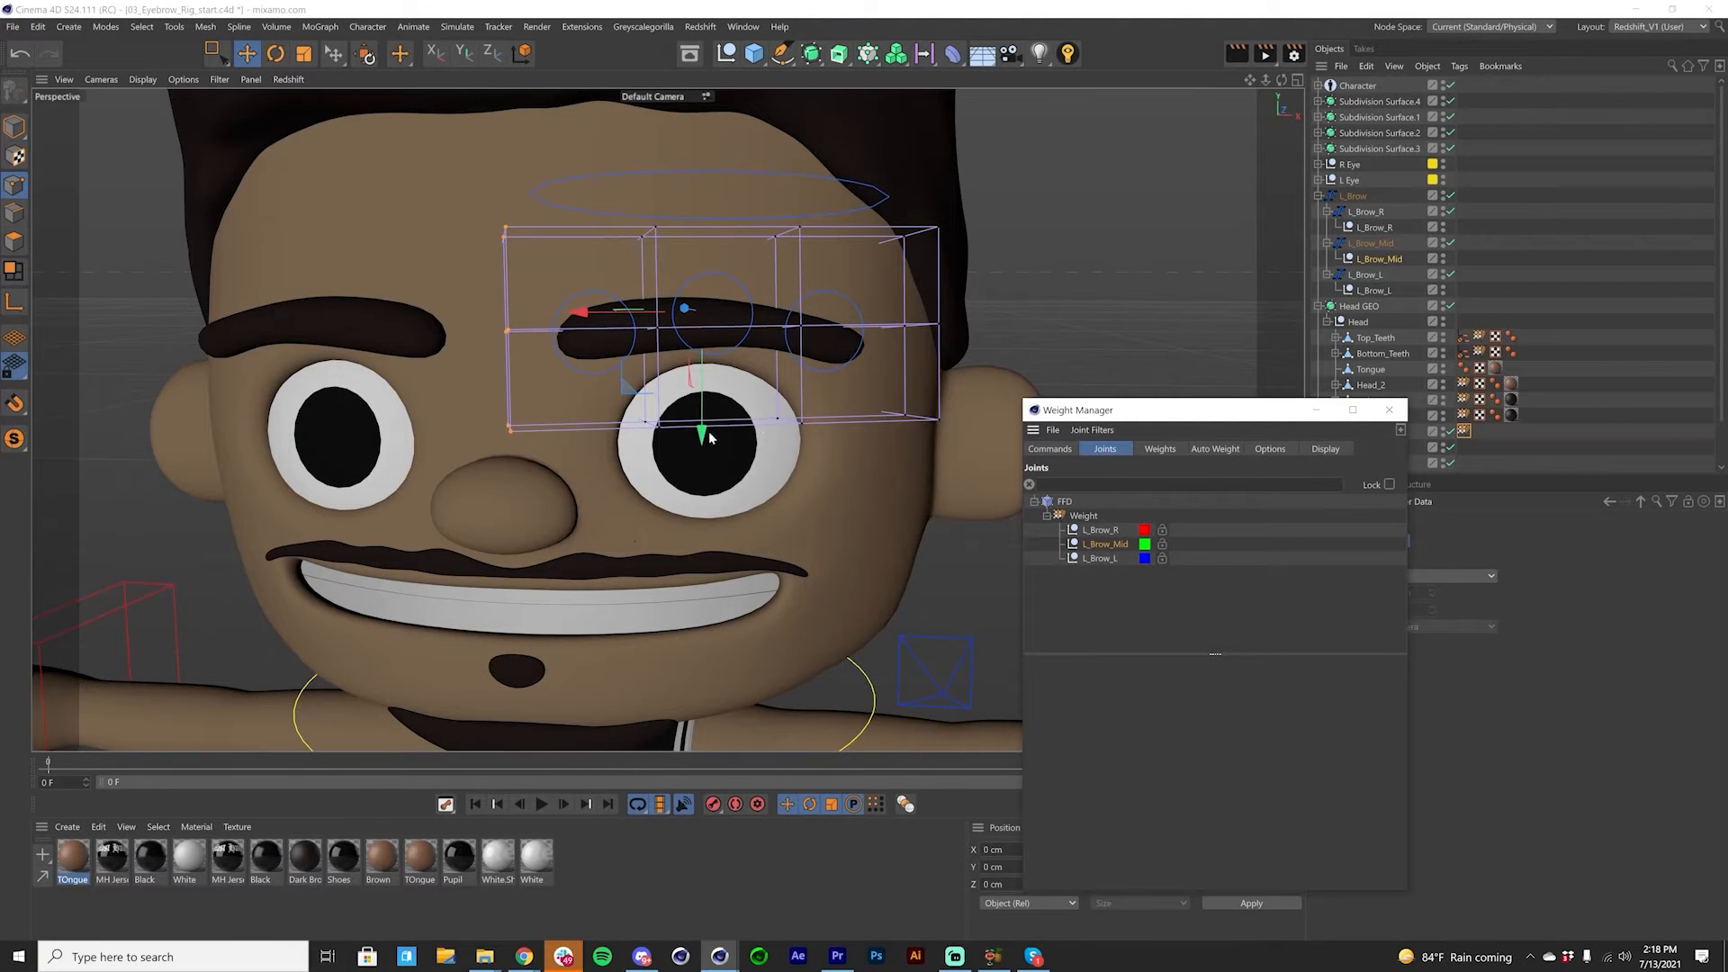
key(0)
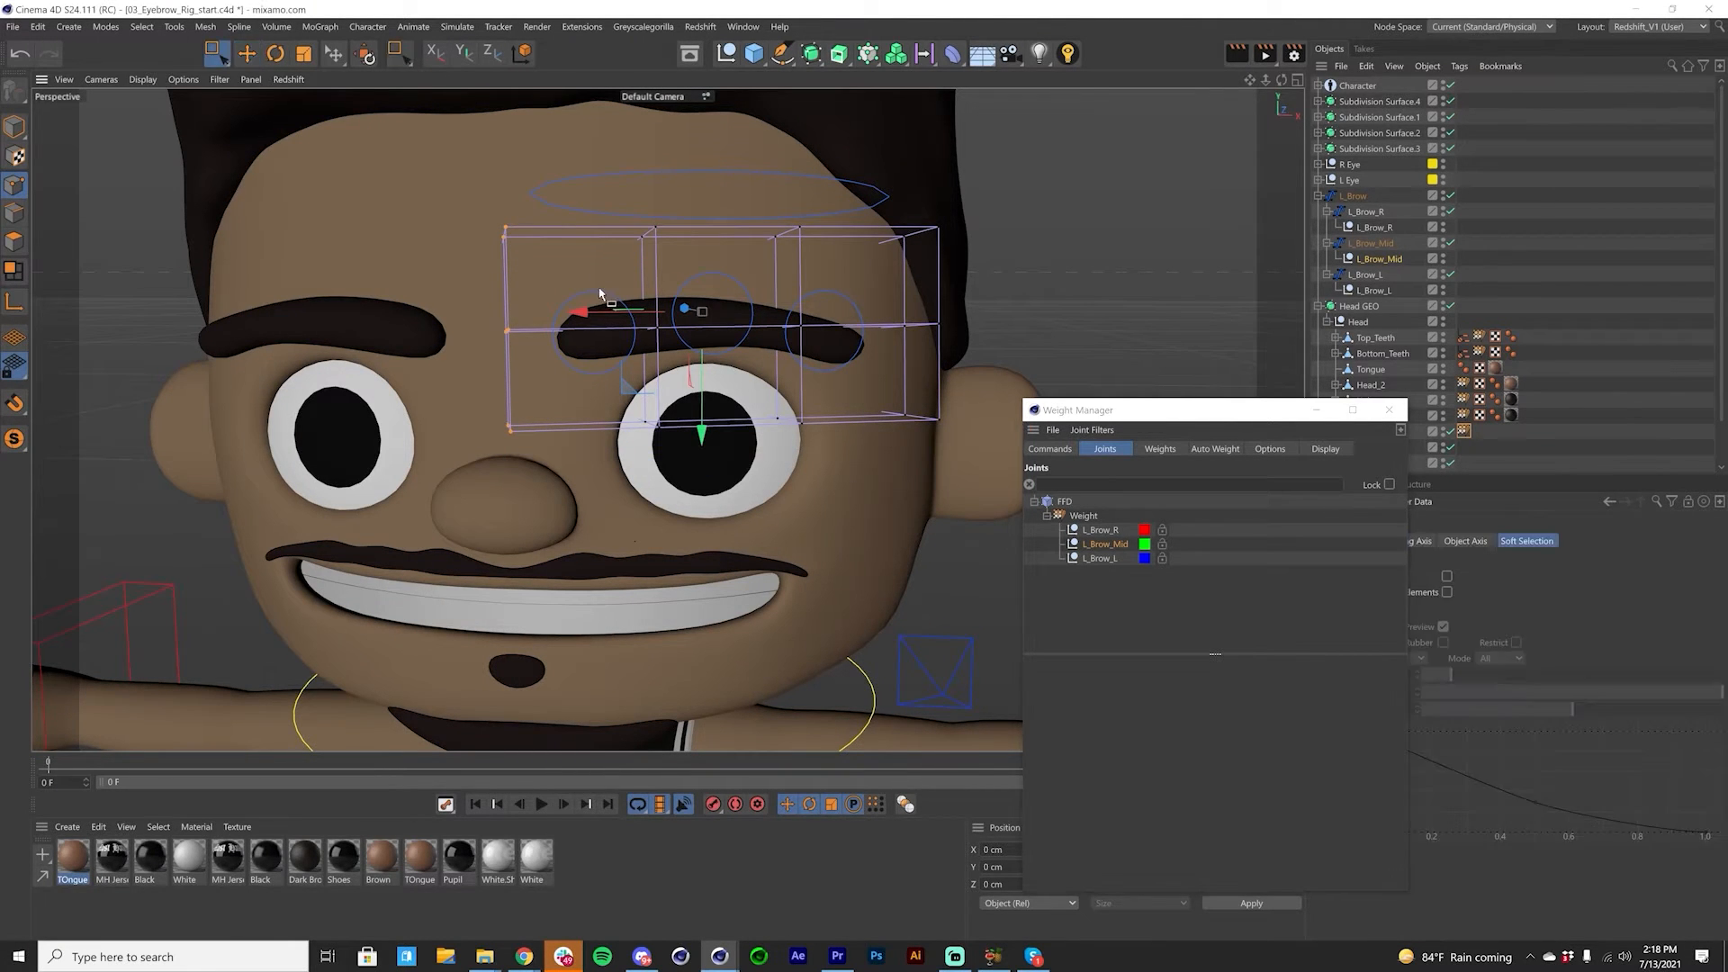
drag(580, 204, 839, 511)
scroll(1725, 336, down, 1)
click(1372, 384)
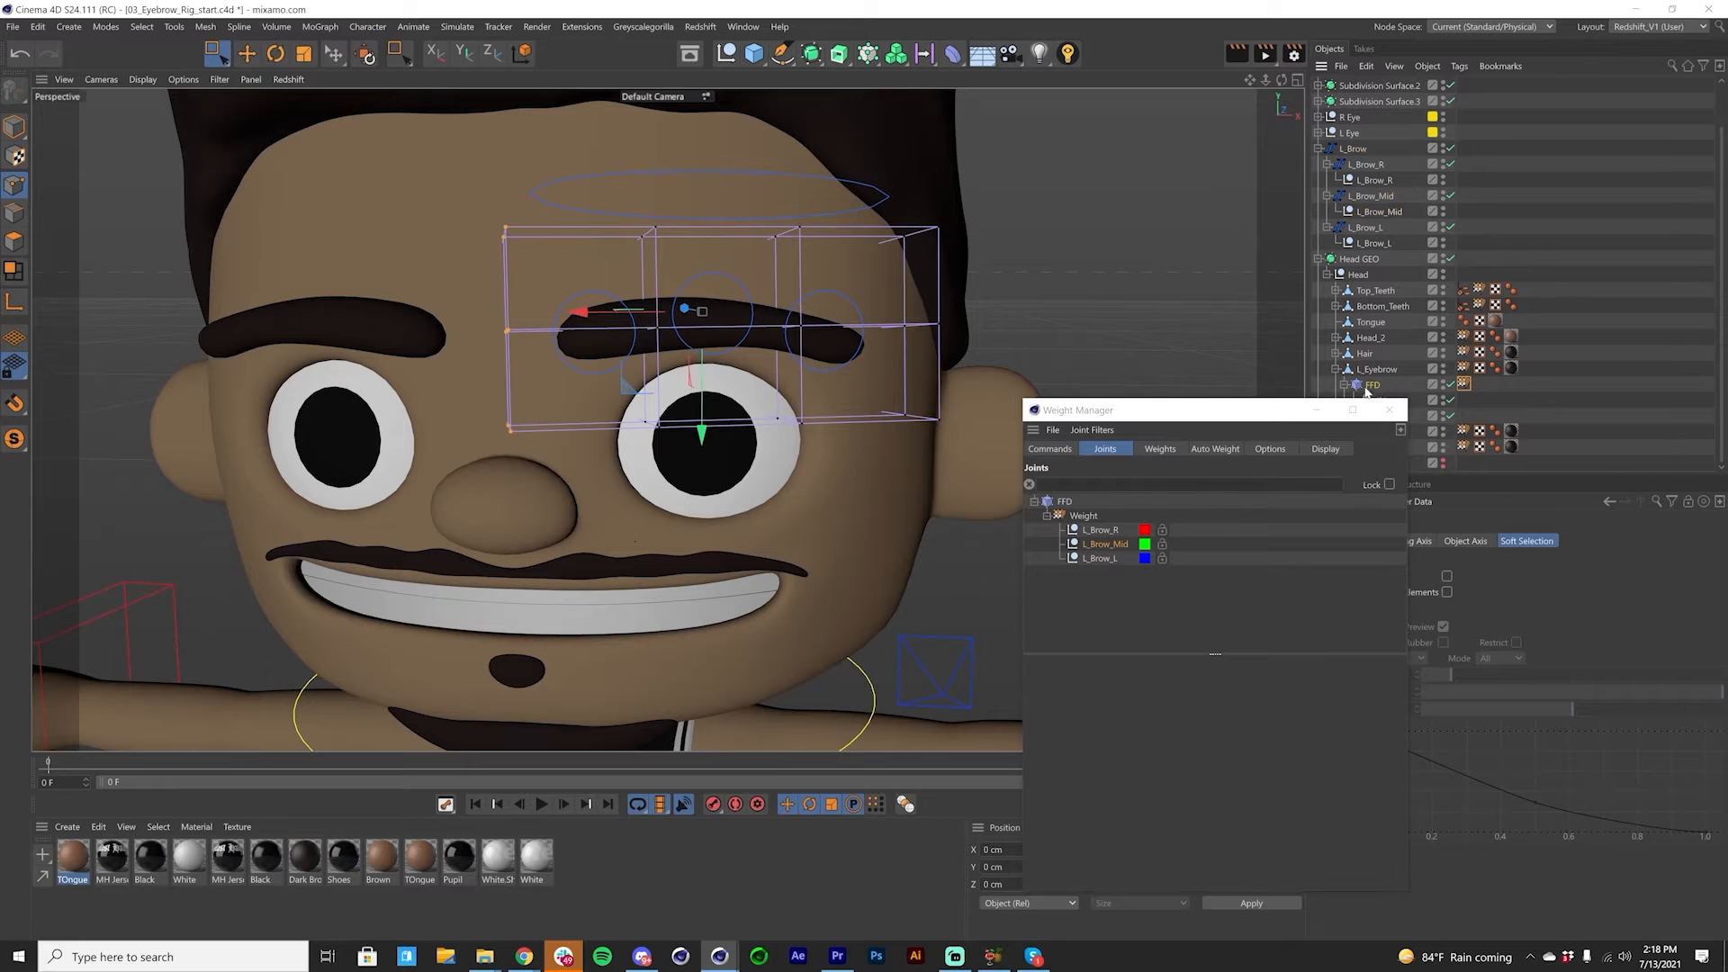
drag(600, 194, 788, 516)
Step: Apply 100% weight in Add mode from the L_Brow_Mid joint to the selected middle FFD points
click(1129, 544)
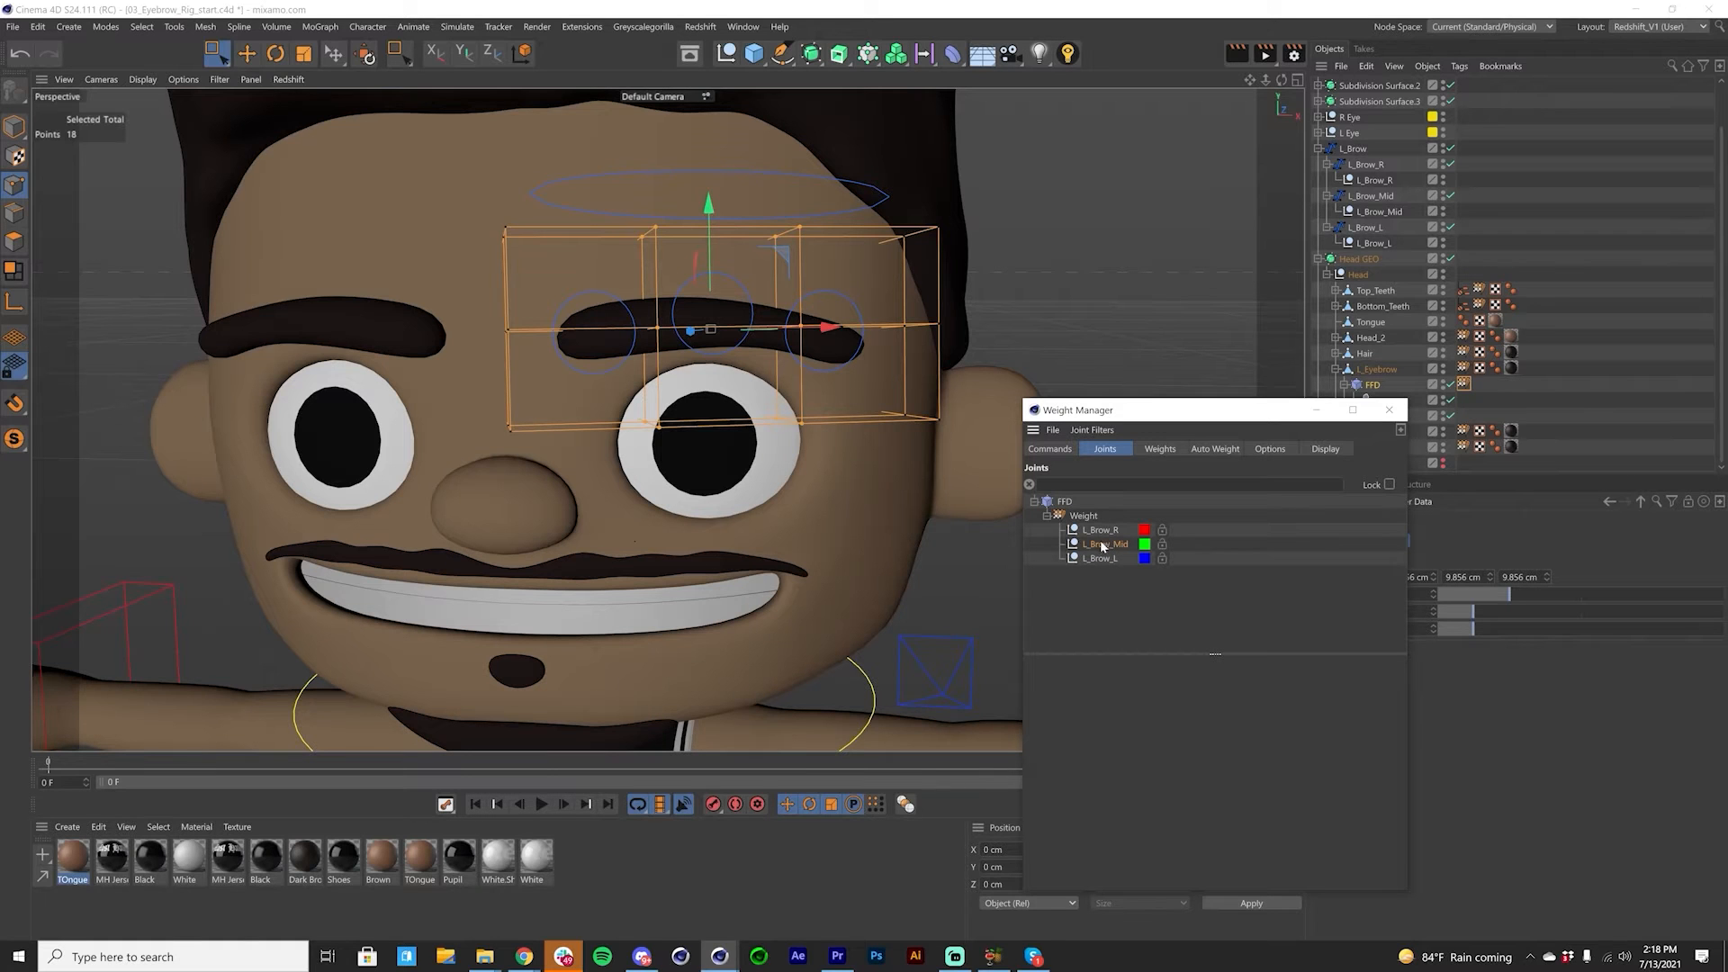
click(1050, 448)
click(1324, 534)
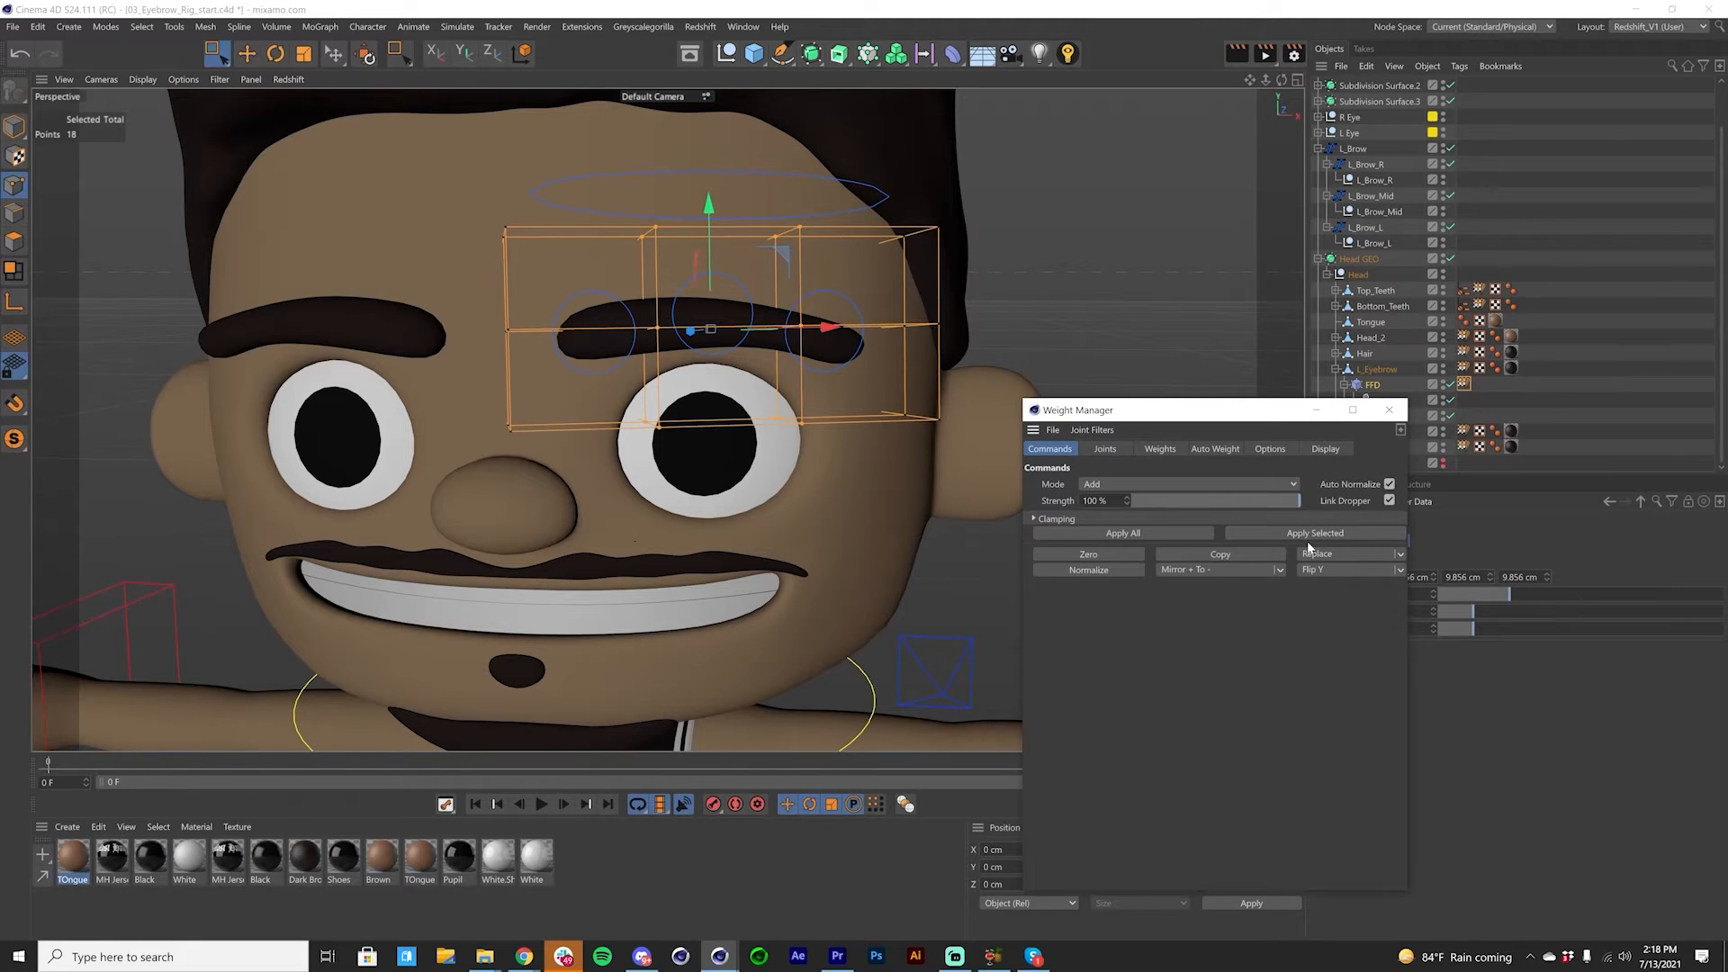
Step: Weight the FFD's outer point column to the L_Brow_L joint at 100% strength and close the Weight Manager
click(1104, 449)
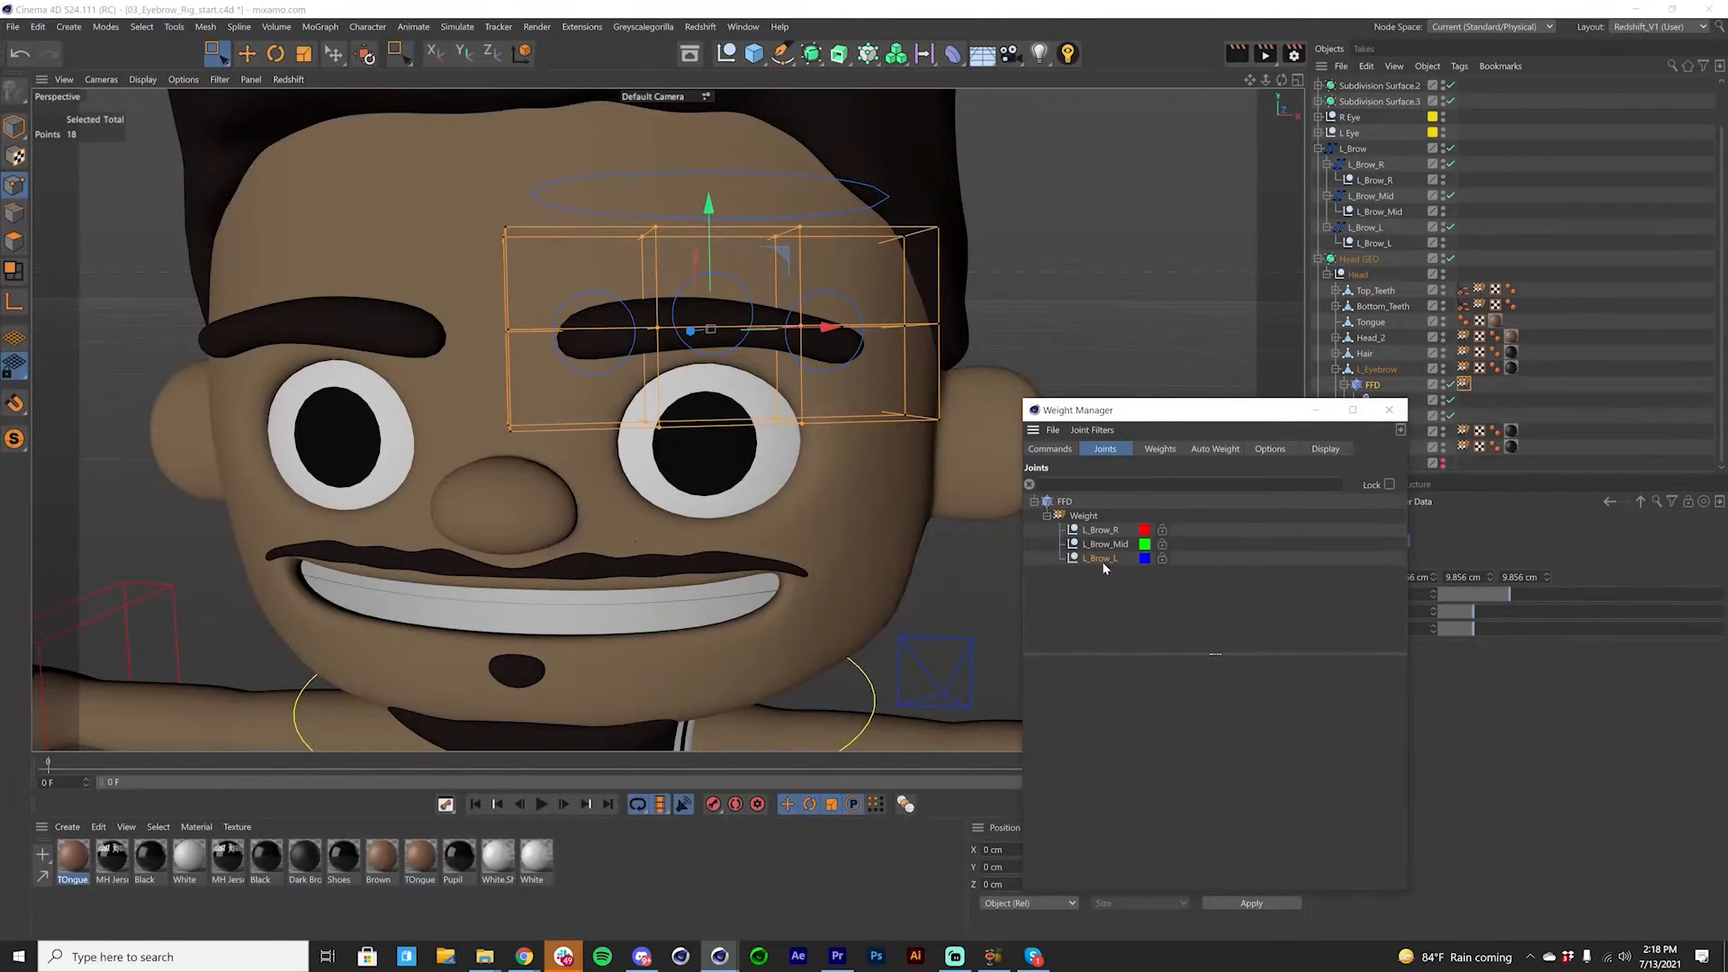
drag(985, 171, 829, 482)
click(1051, 449)
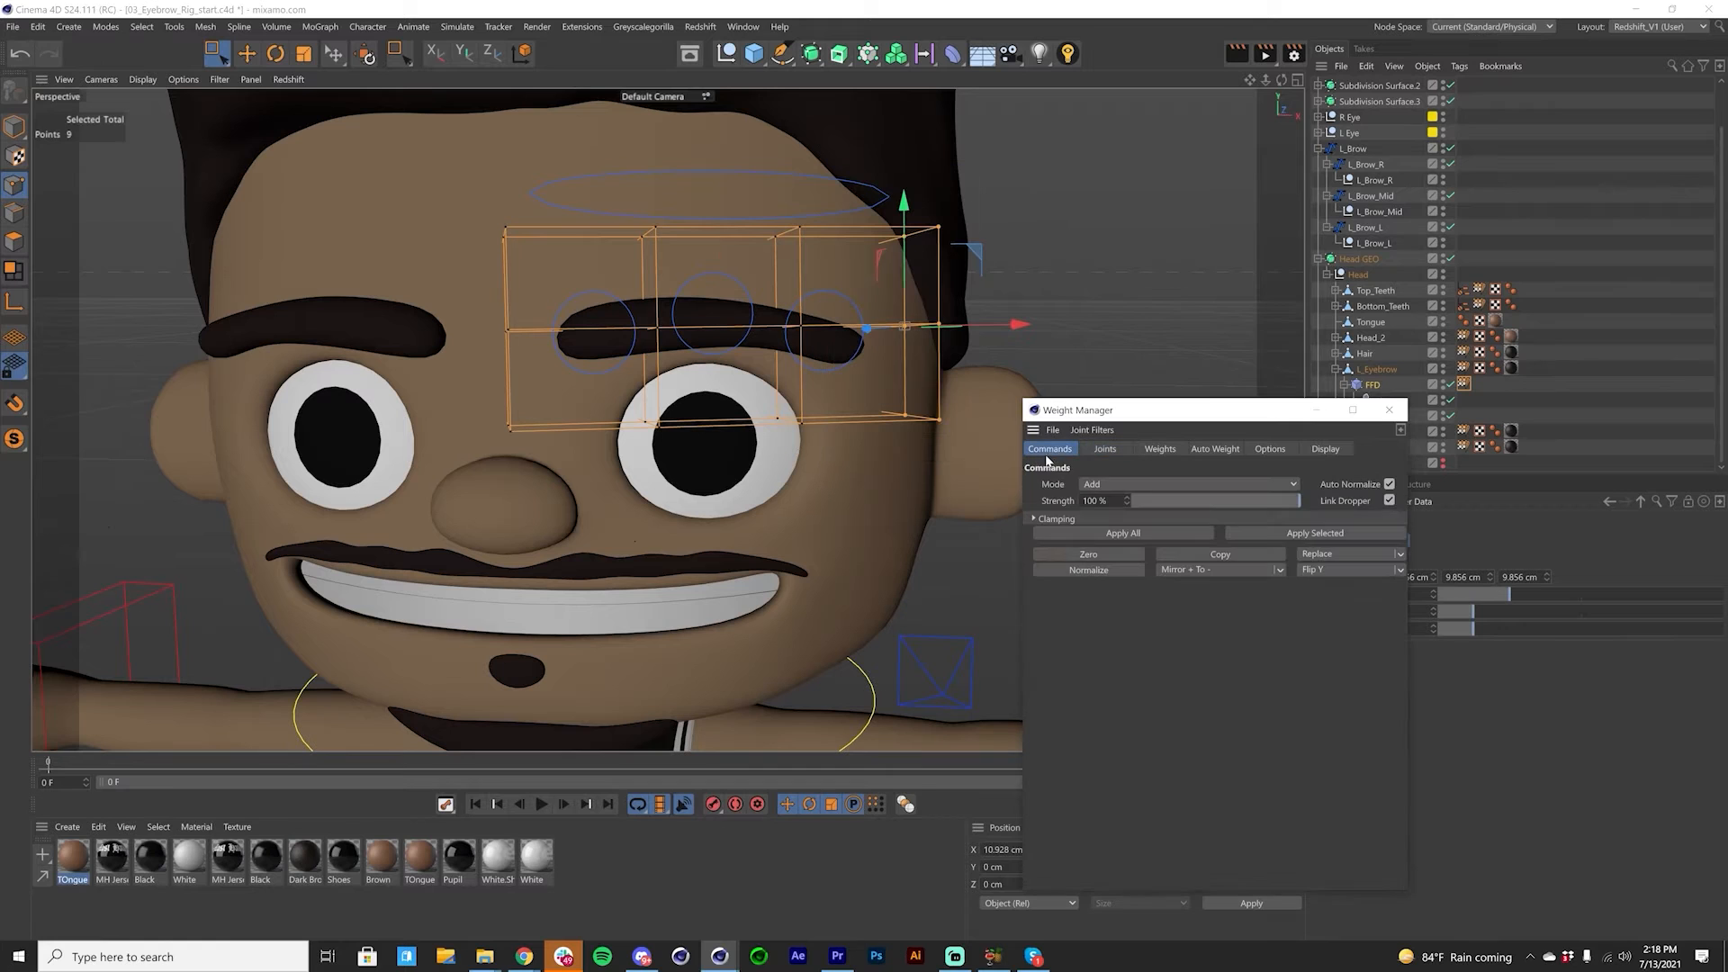
click(1389, 410)
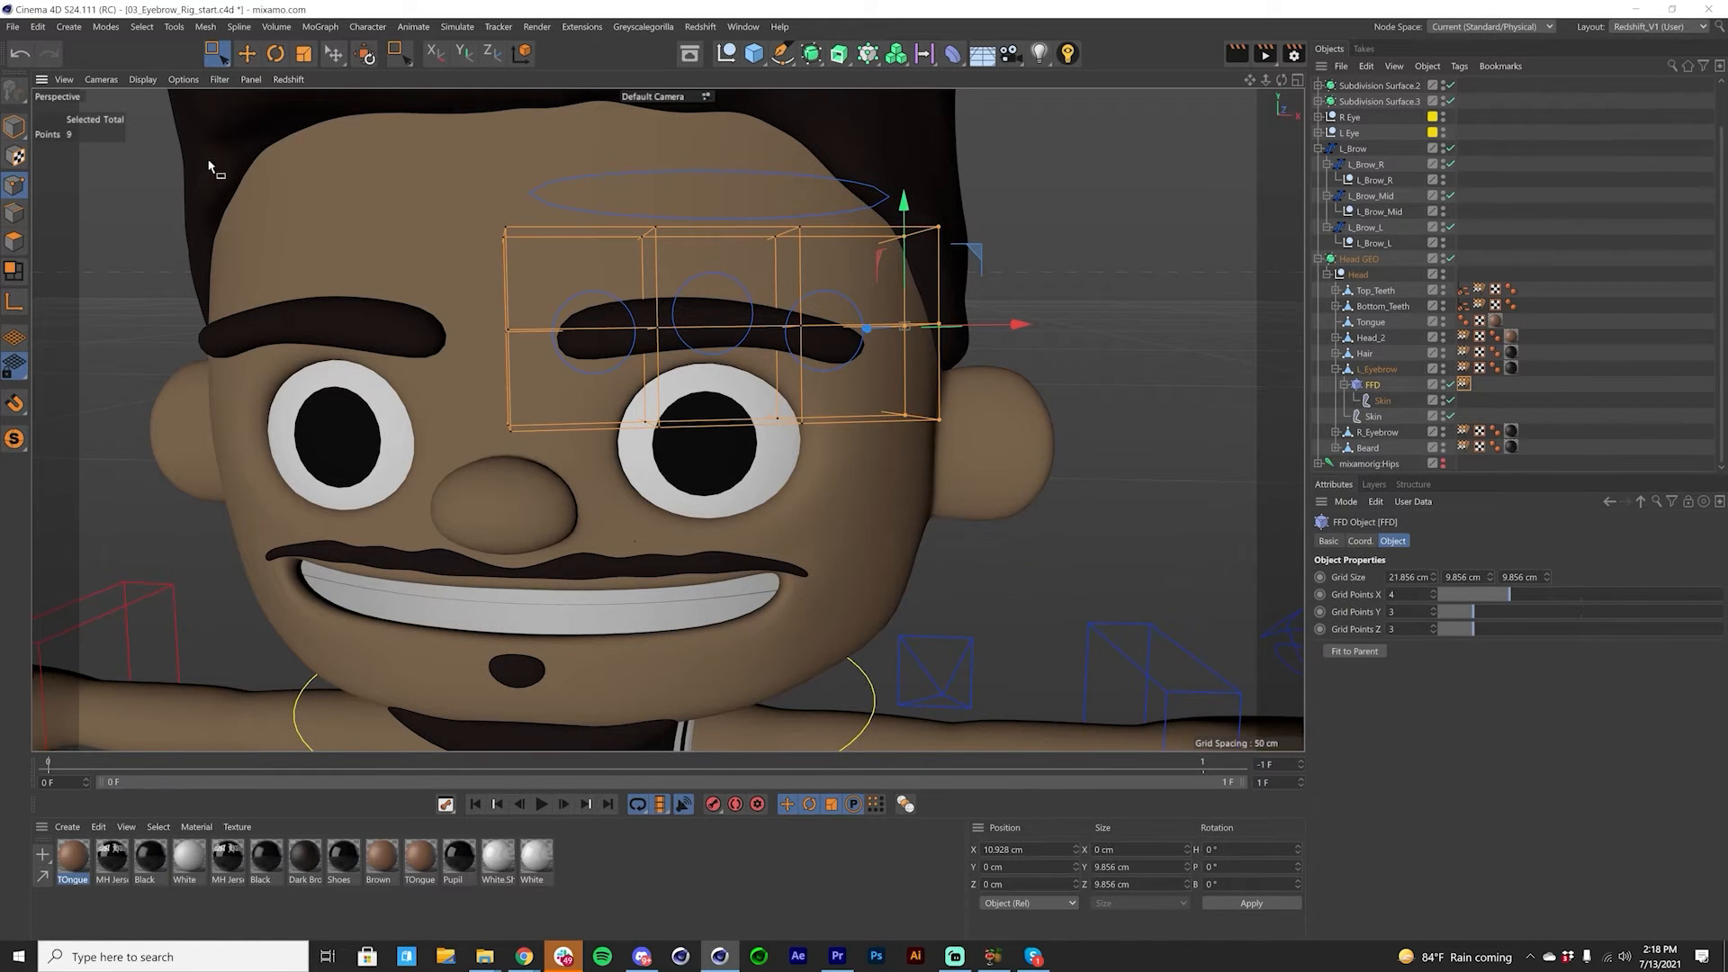
Step: Switch to Model mode with the Move tool, test the L_Brow_L control spline by moving it, and undo the move
click(14, 126)
click(246, 54)
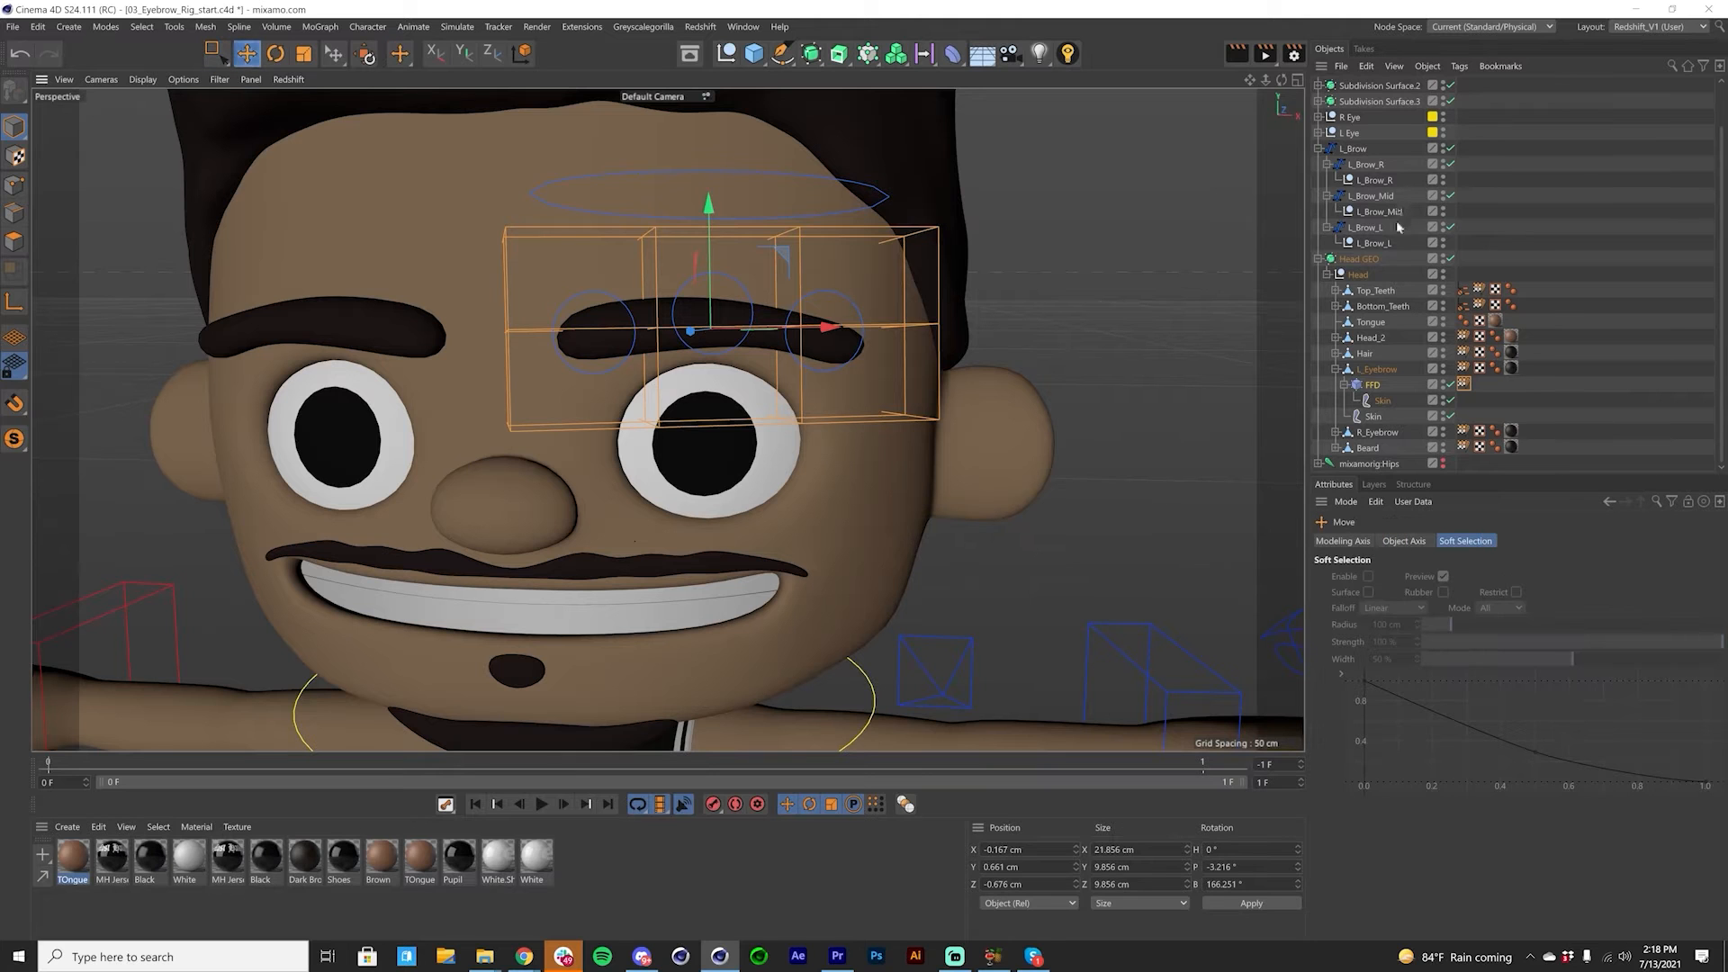
click(1365, 227)
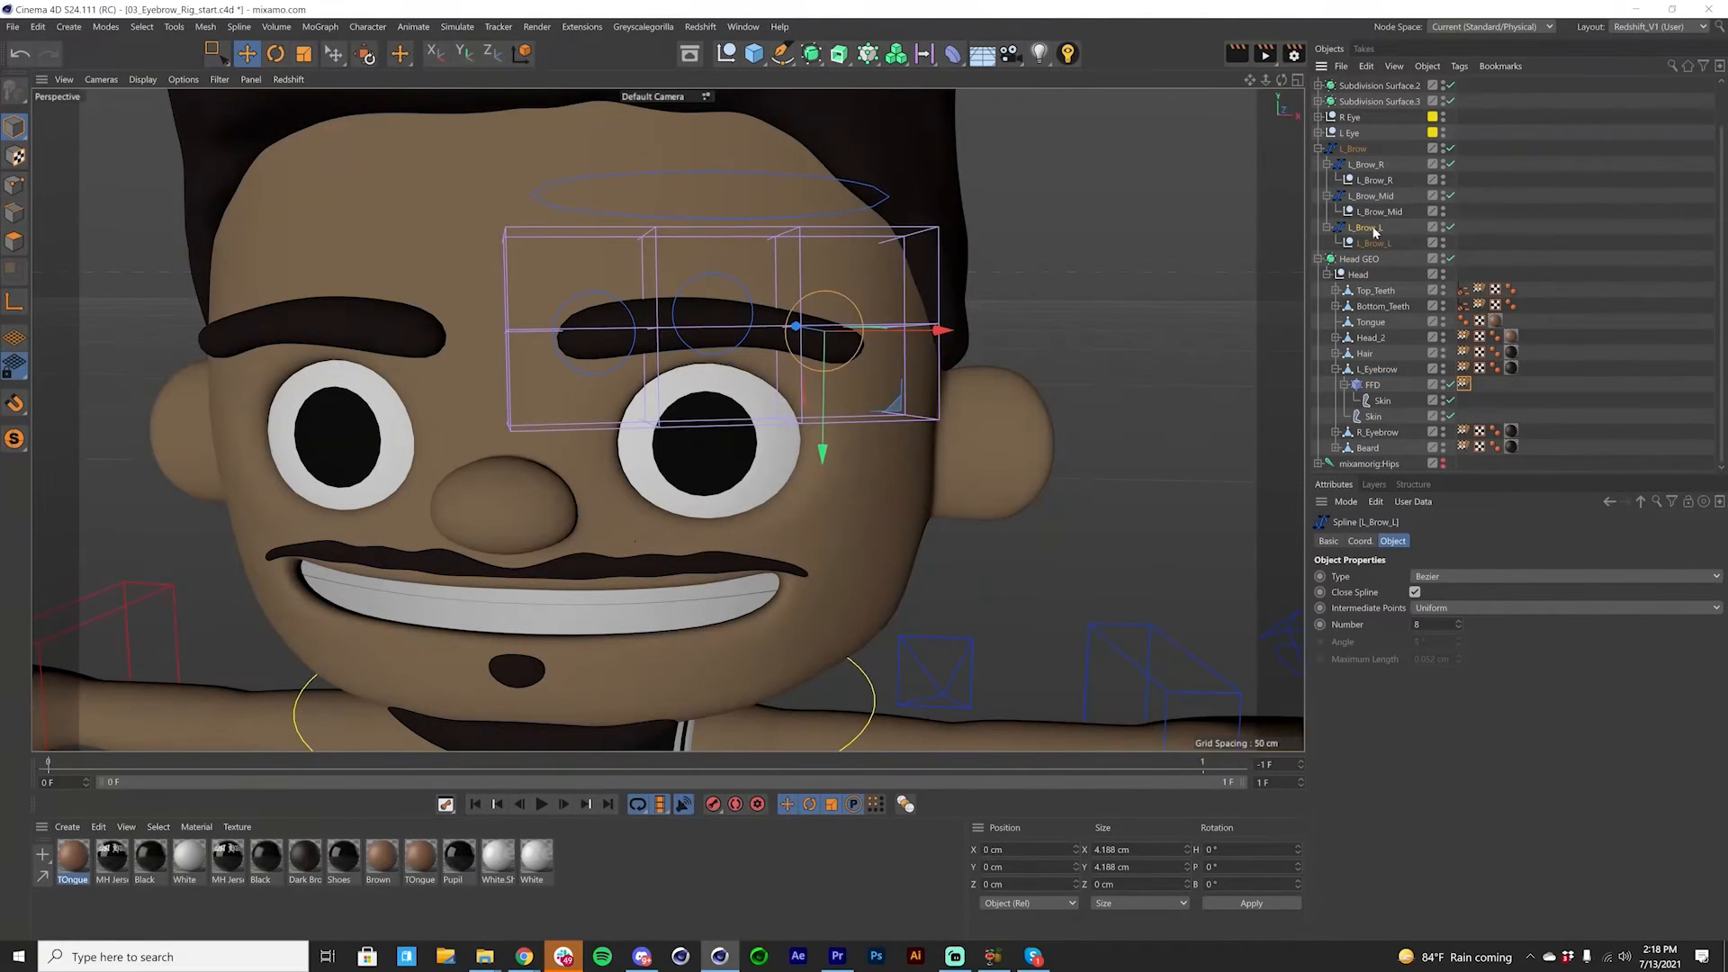
click(1375, 243)
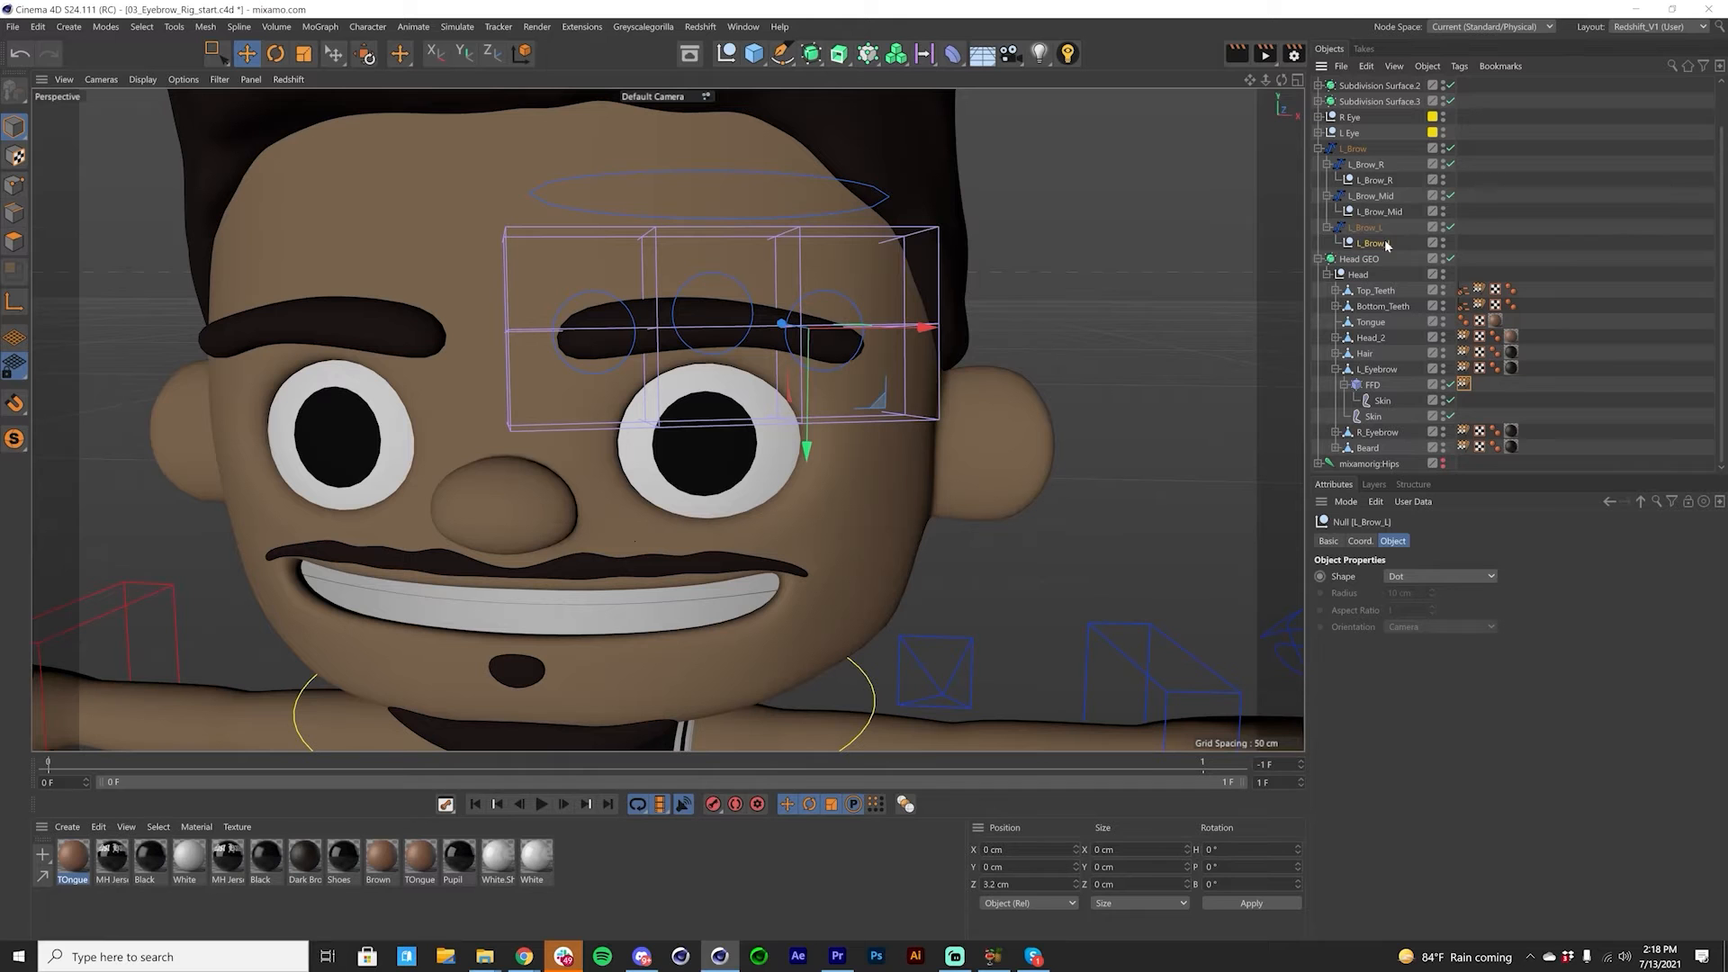
click(1365, 229)
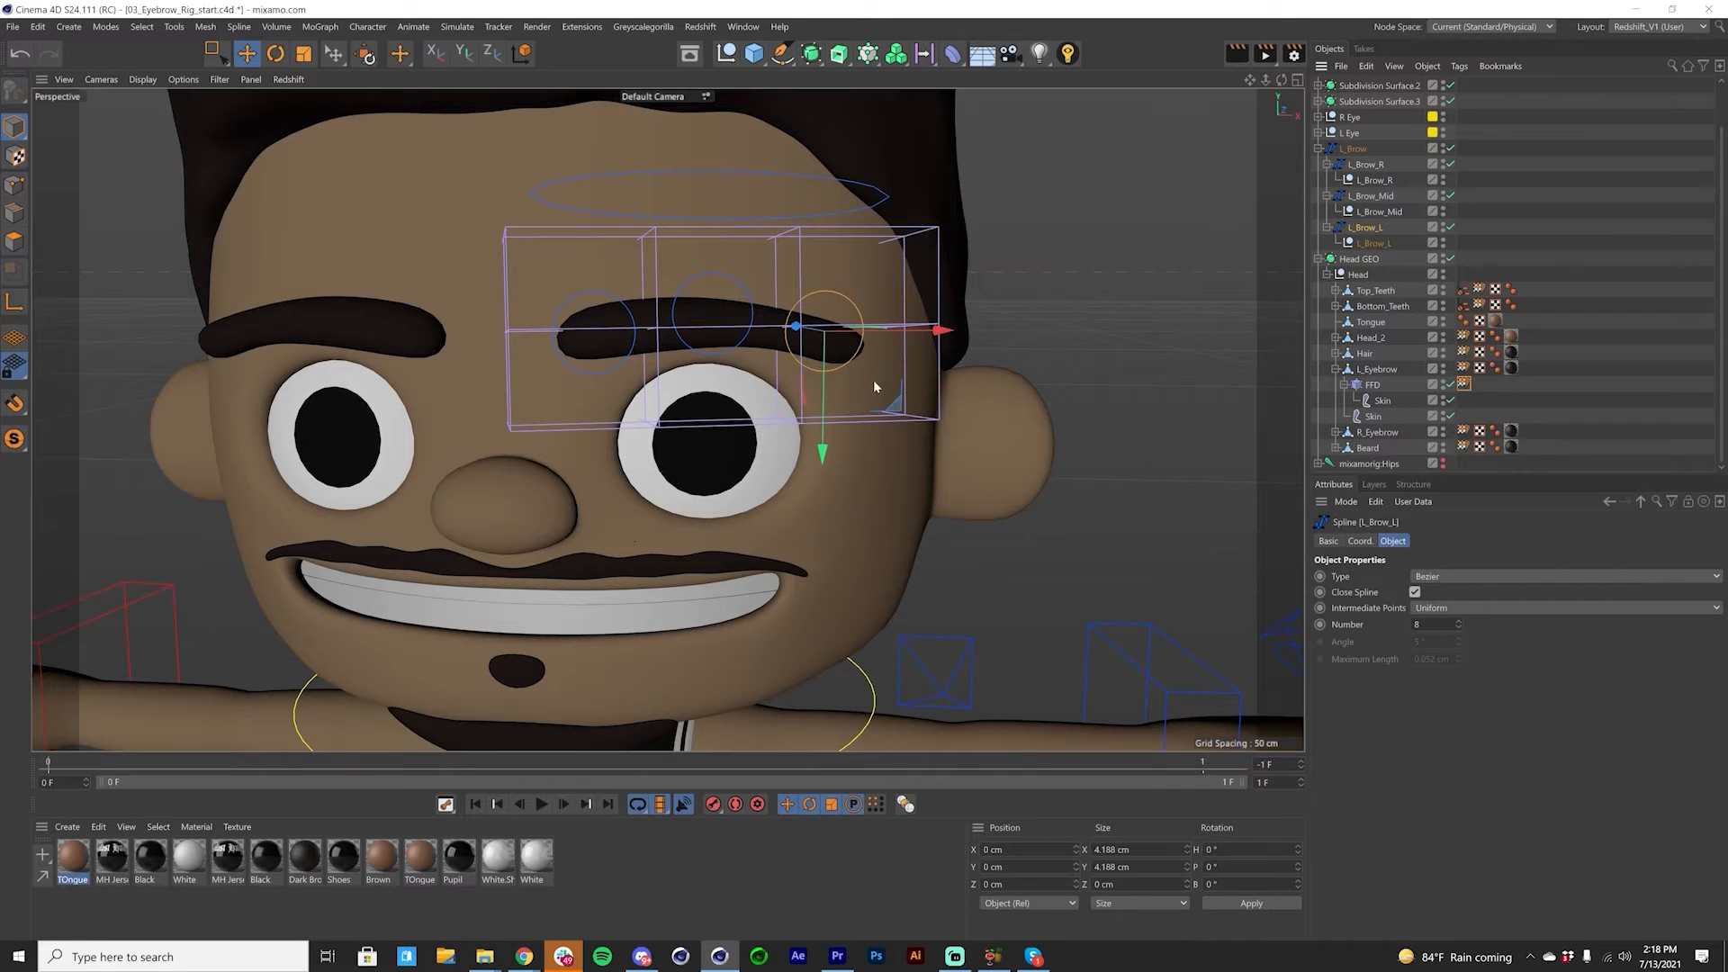
drag(823, 403, 861, 408)
key(ctrl+z)
Step: Test the L_Brow_Mid and L_Brow_R control splines by moving each one vertically, and undo each move
click(1371, 196)
drag(713, 431, 716, 618)
key(ctrl+z)
click(1367, 165)
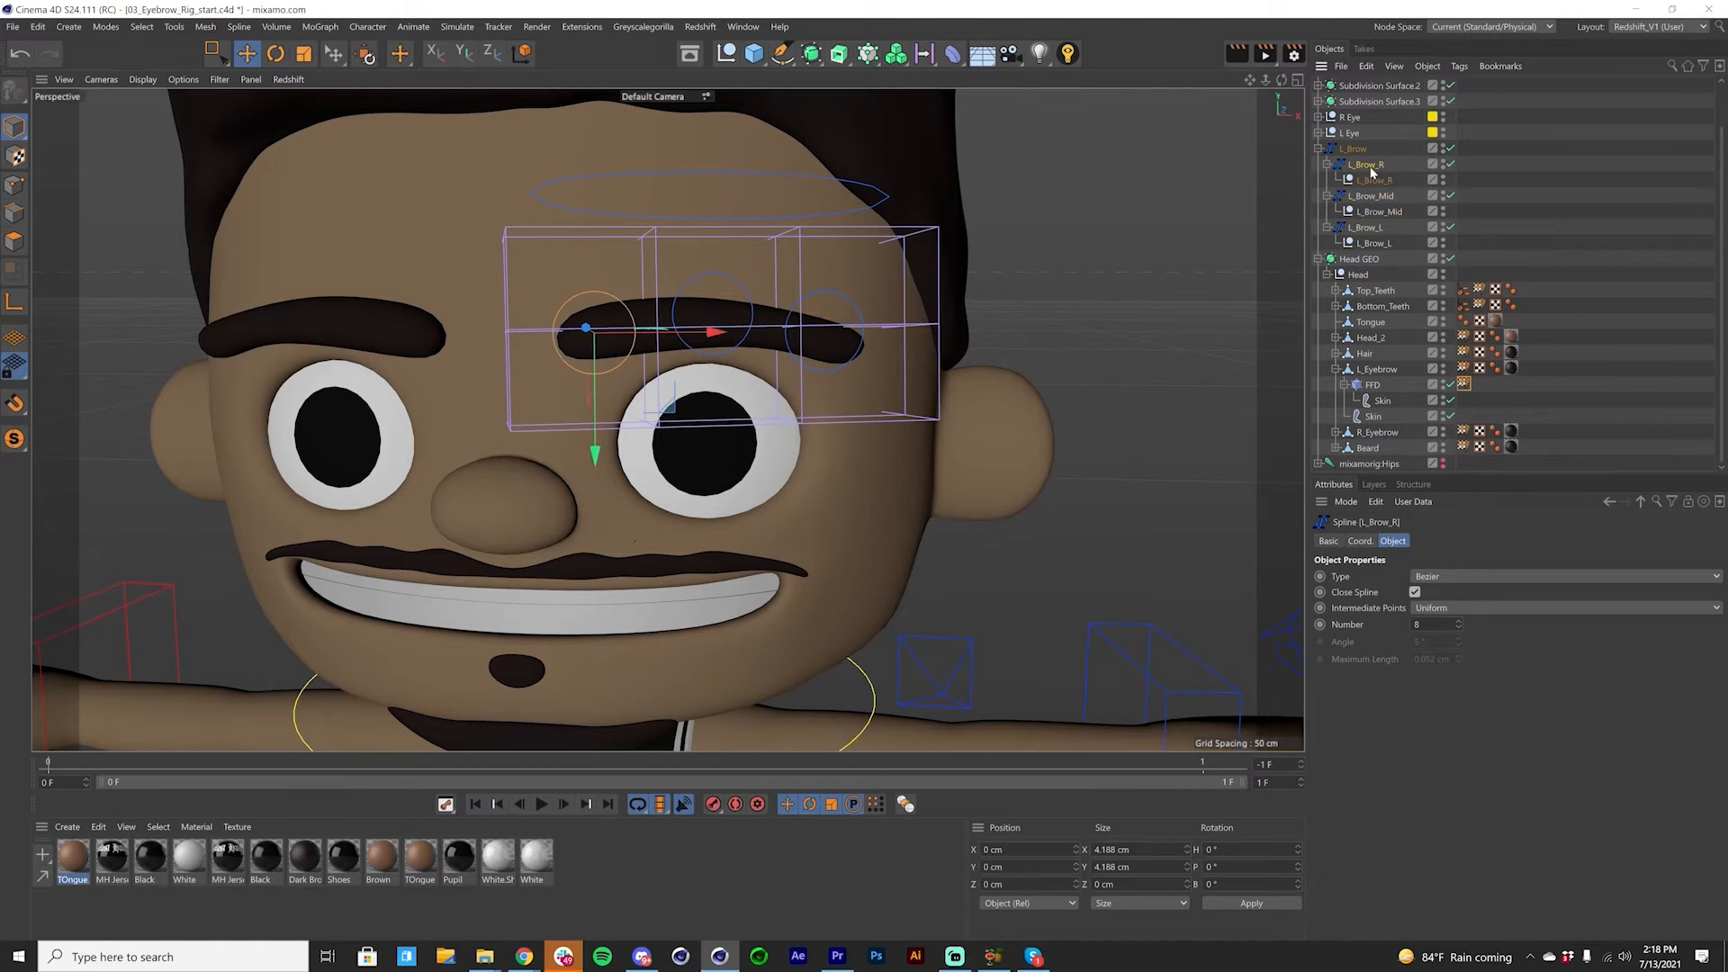
drag(594, 387, 608, 302)
key(ctrl+z)
Step: Collapse the L_Brow_R, L_Brow_Mid and L_Brow_L branches and the parent L_Brow in the object hierarchy
click(1329, 167)
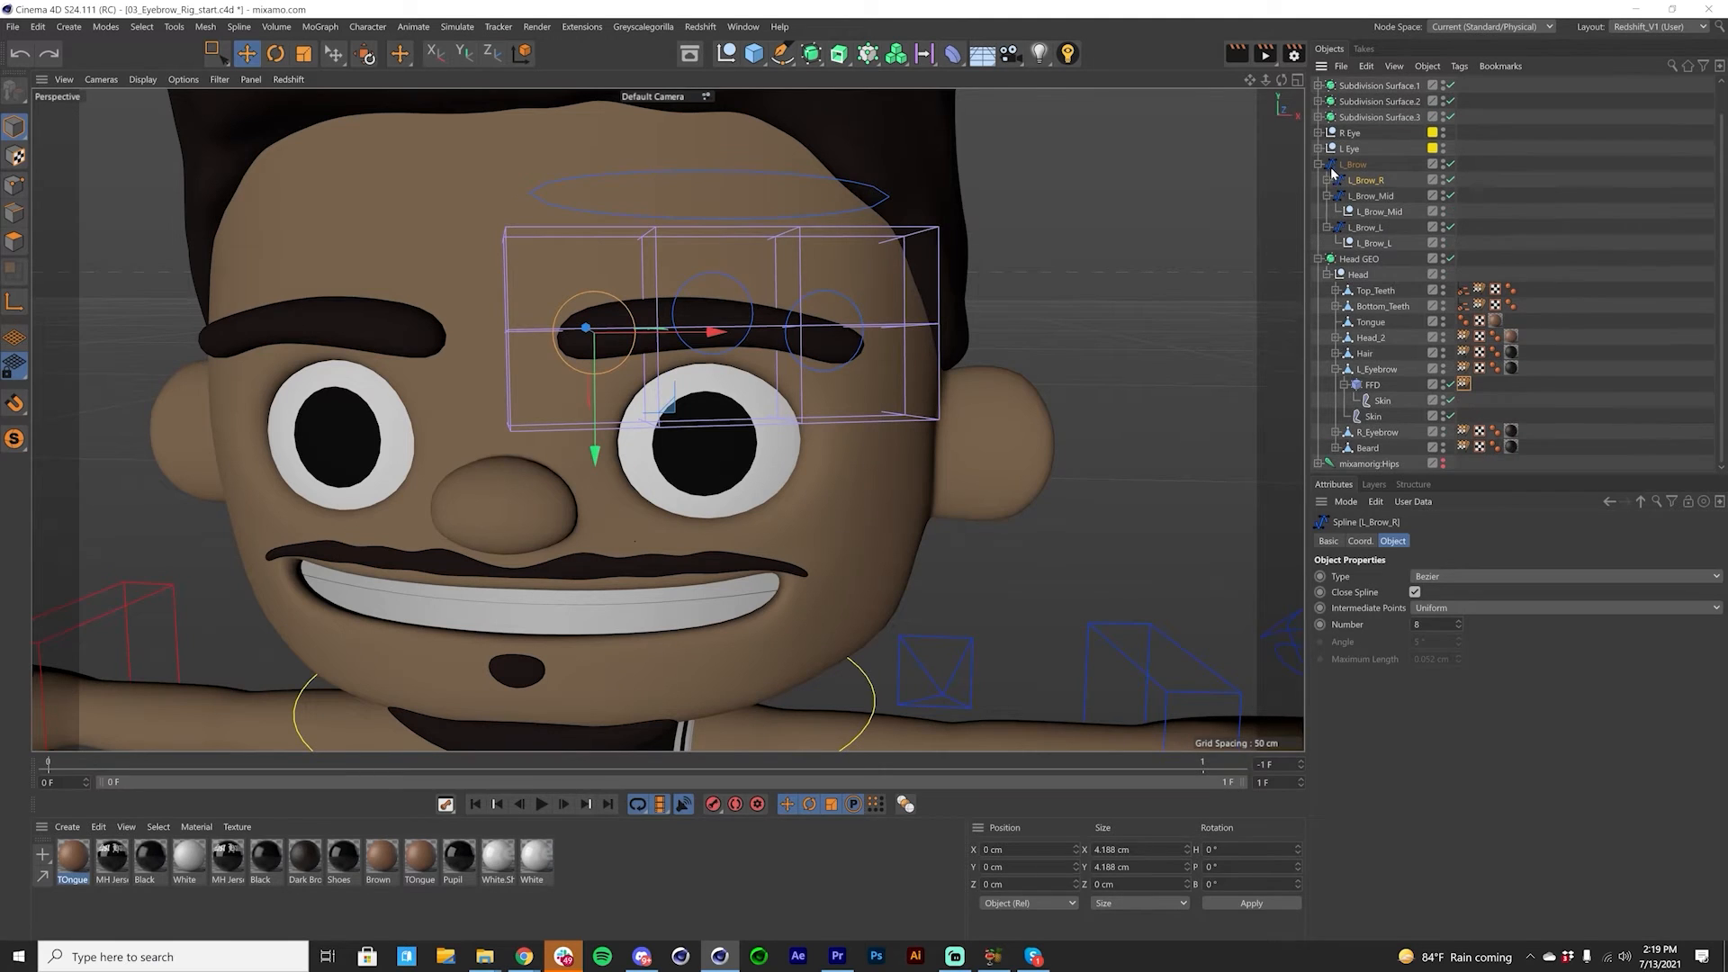
click(1329, 196)
click(1328, 227)
click(1318, 195)
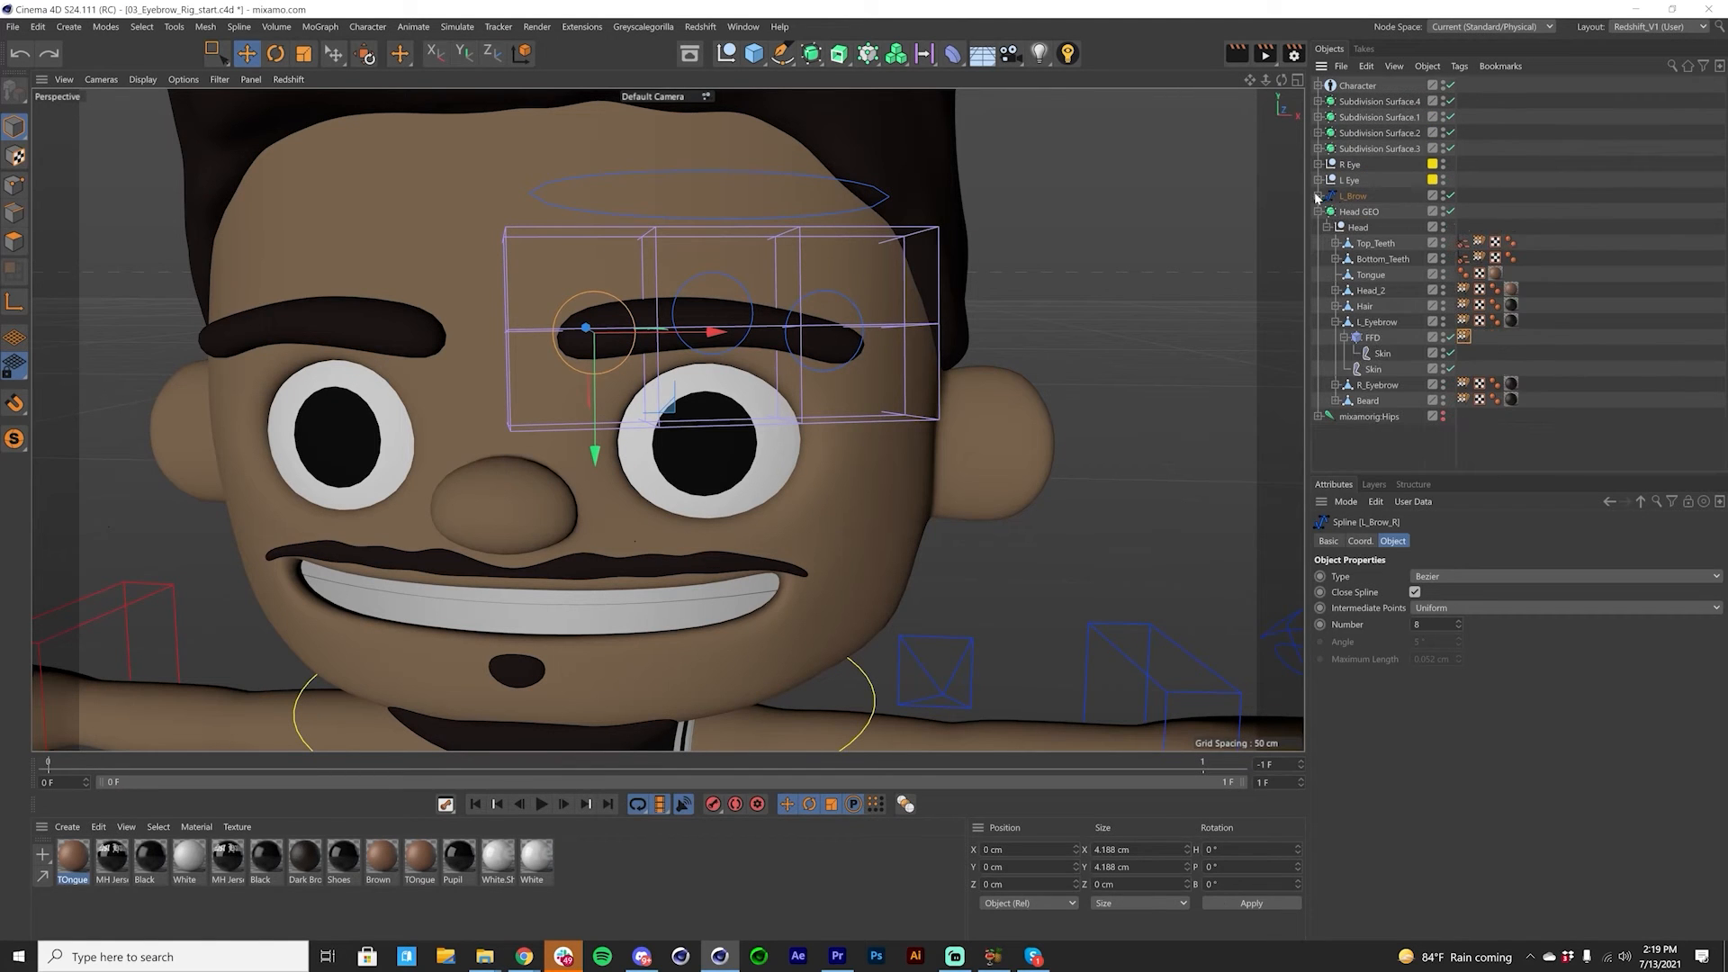
Step: Test the master L_Brow control spline by moving it with its child controls, and undo the move
click(1355, 198)
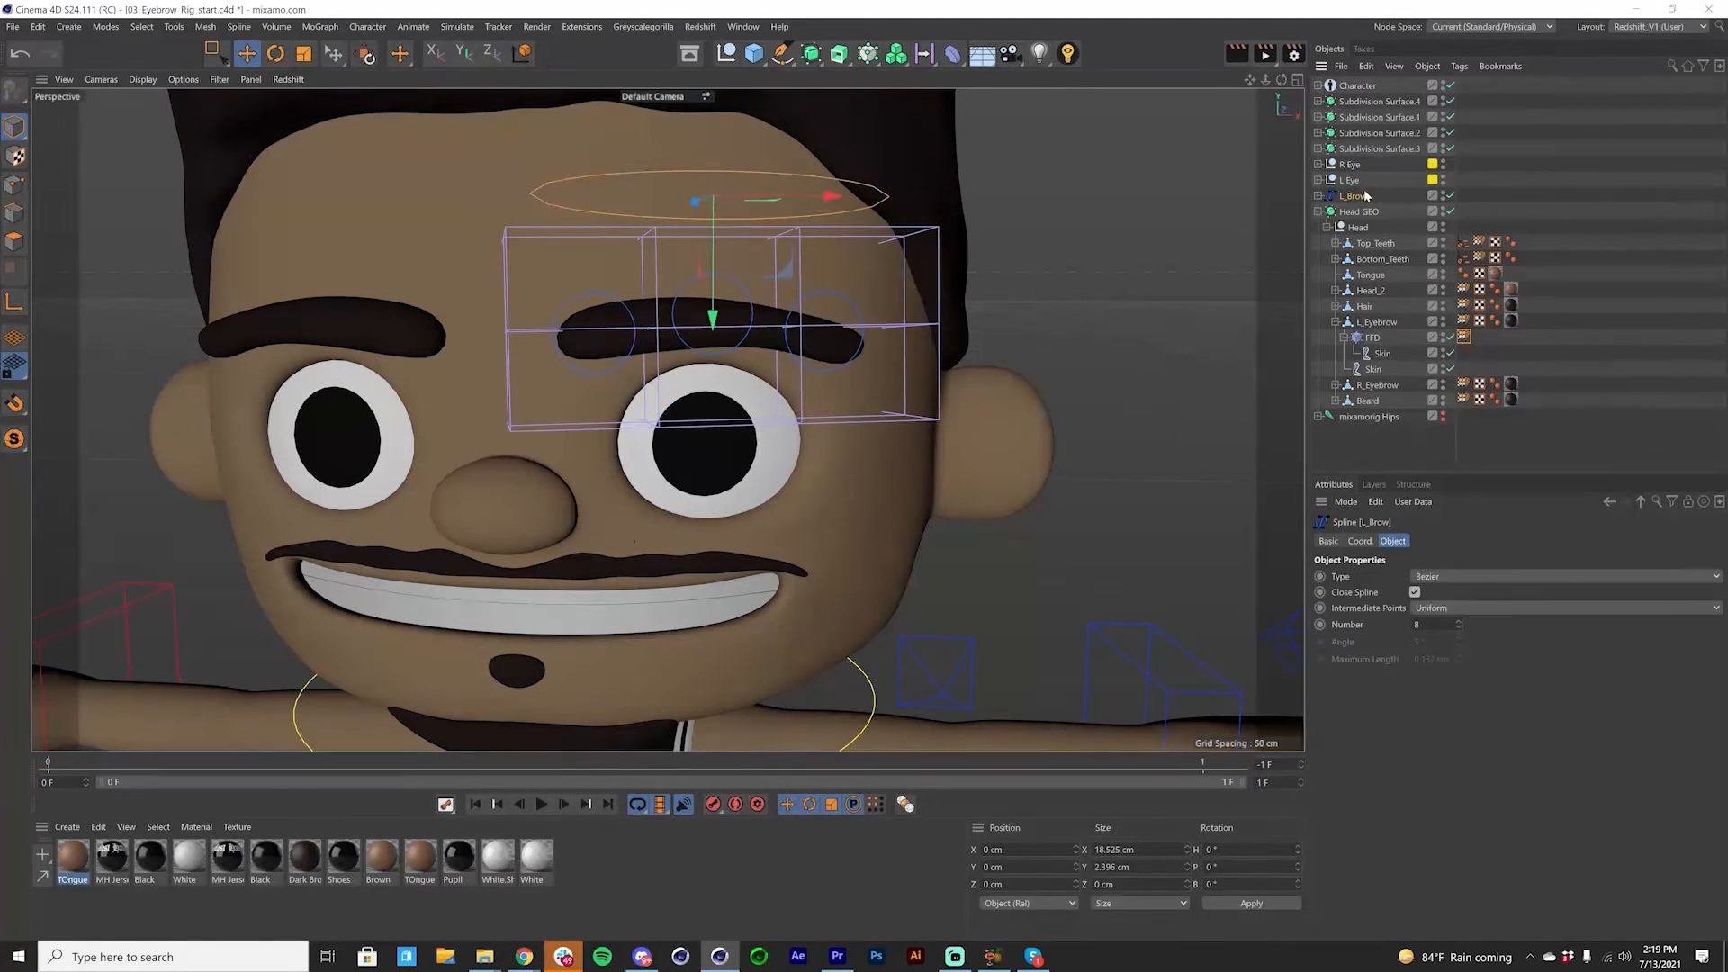
click(1318, 197)
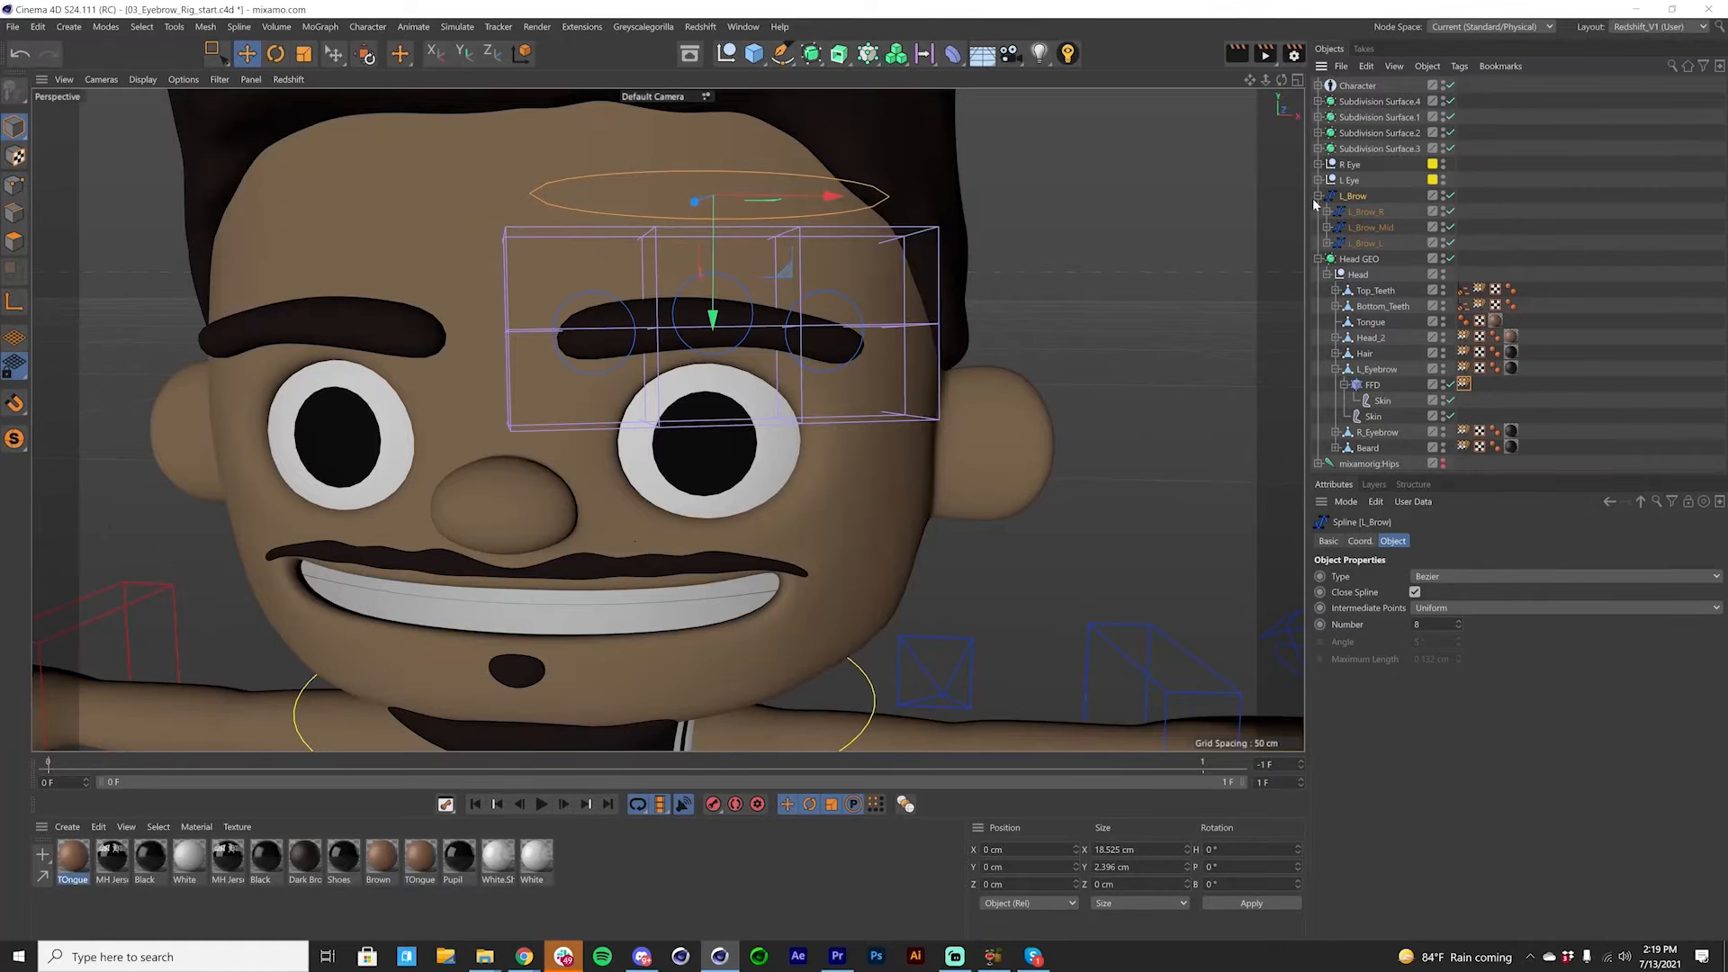
click(1317, 196)
drag(726, 306, 772, 286)
key(ctrl+z)
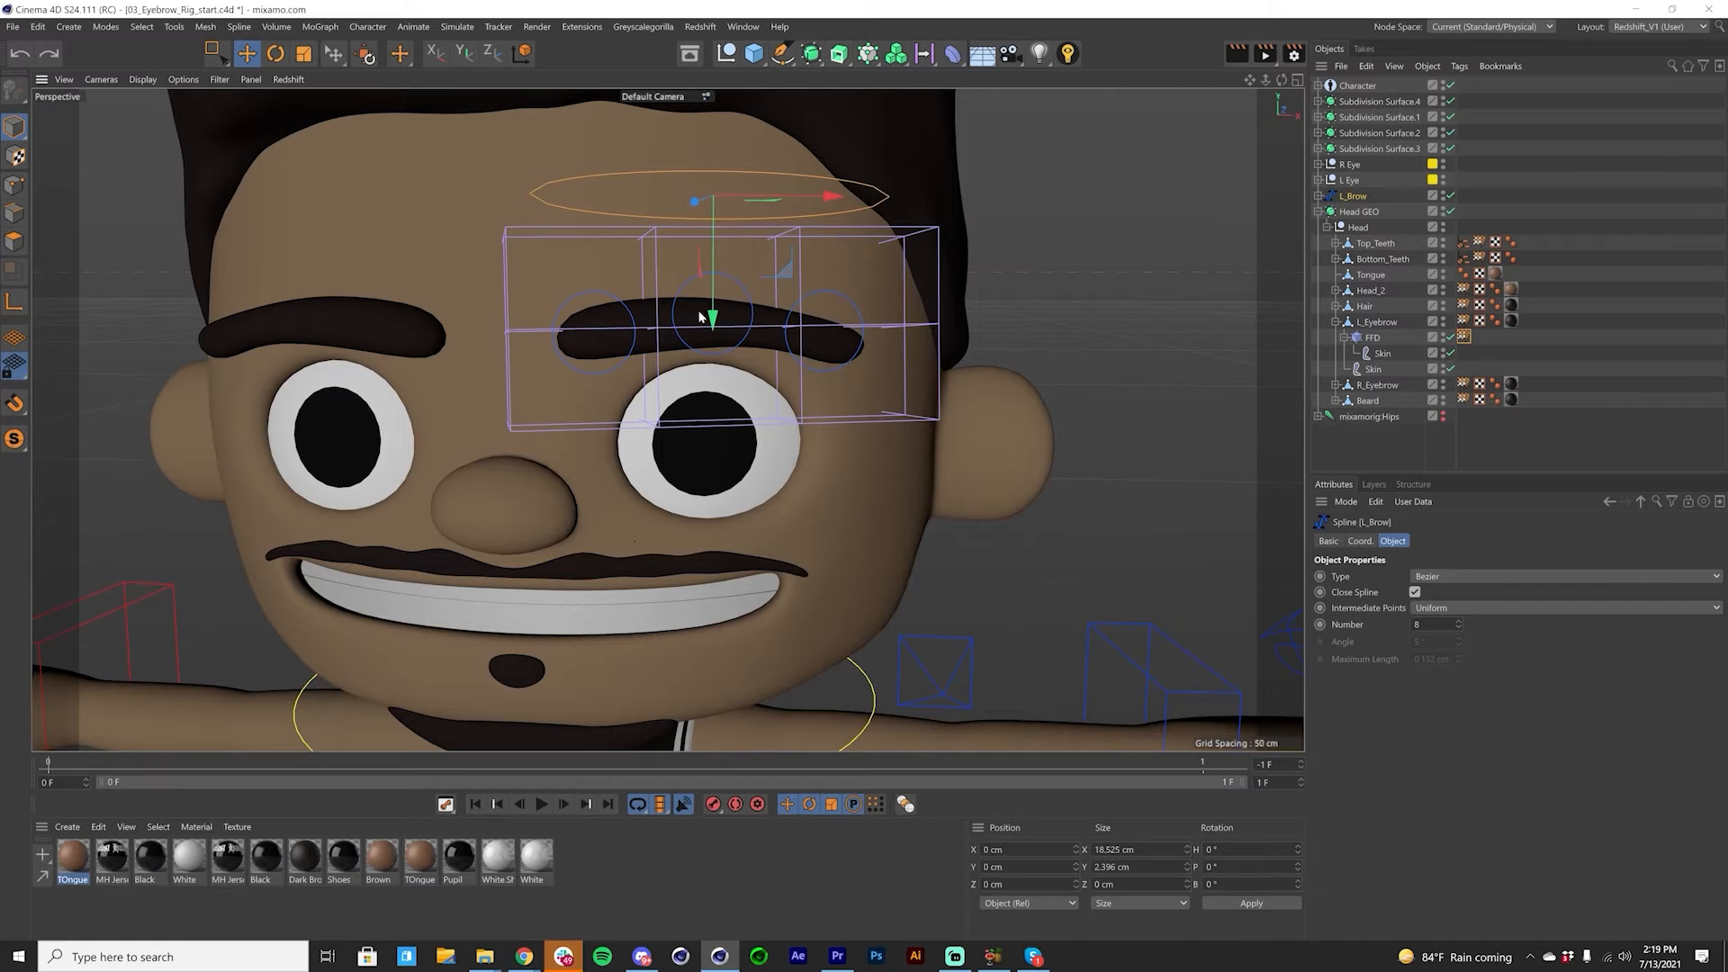
Step: Test the controls together by lowering L_Brow_Mid and raising the master L_Brow, and undo both moves
click(677, 307)
click(679, 306)
drag(710, 424, 712, 485)
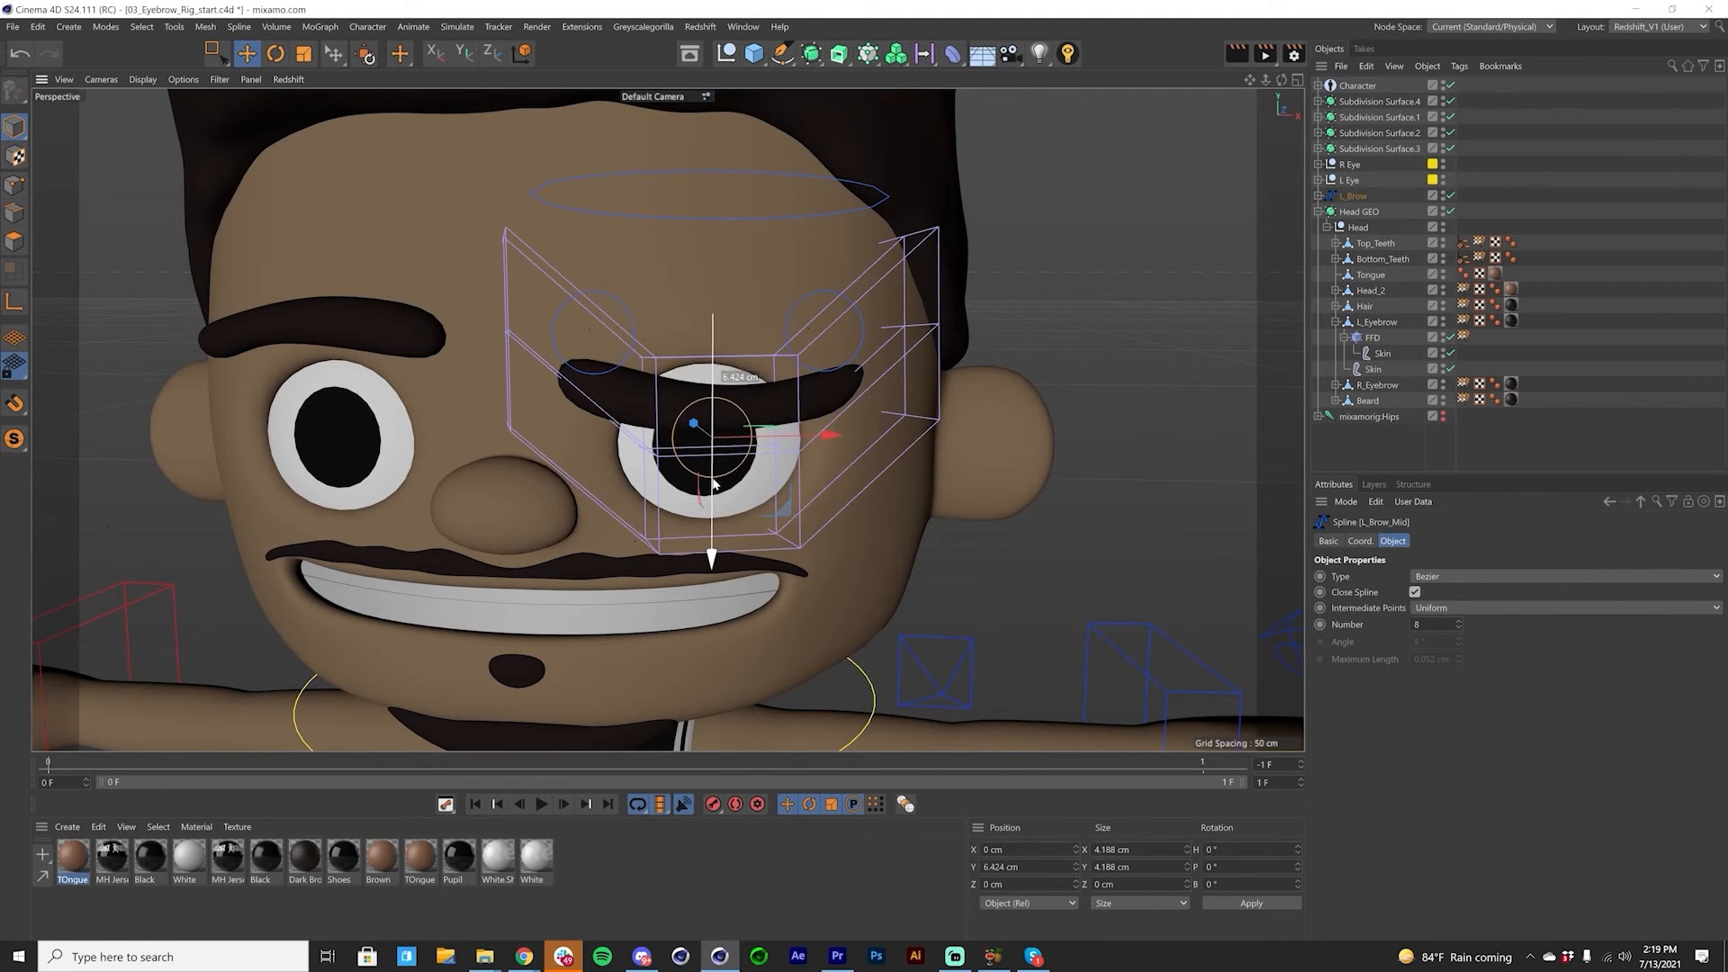
click(707, 232)
click(887, 207)
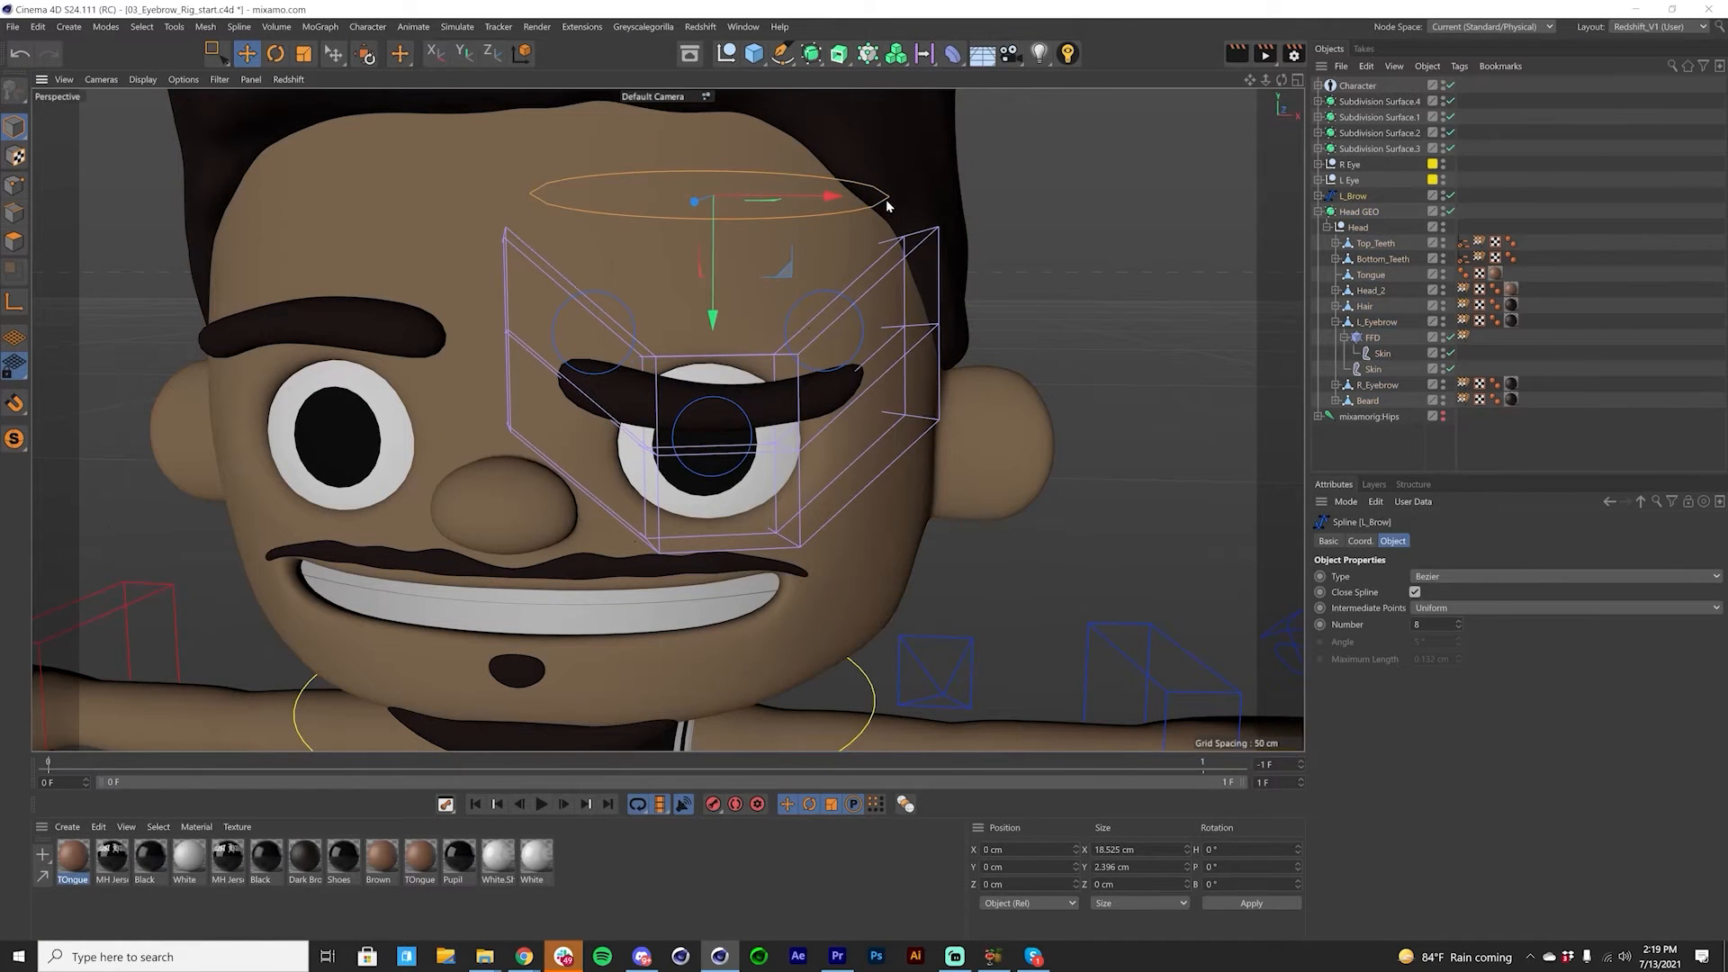
drag(703, 306, 705, 241)
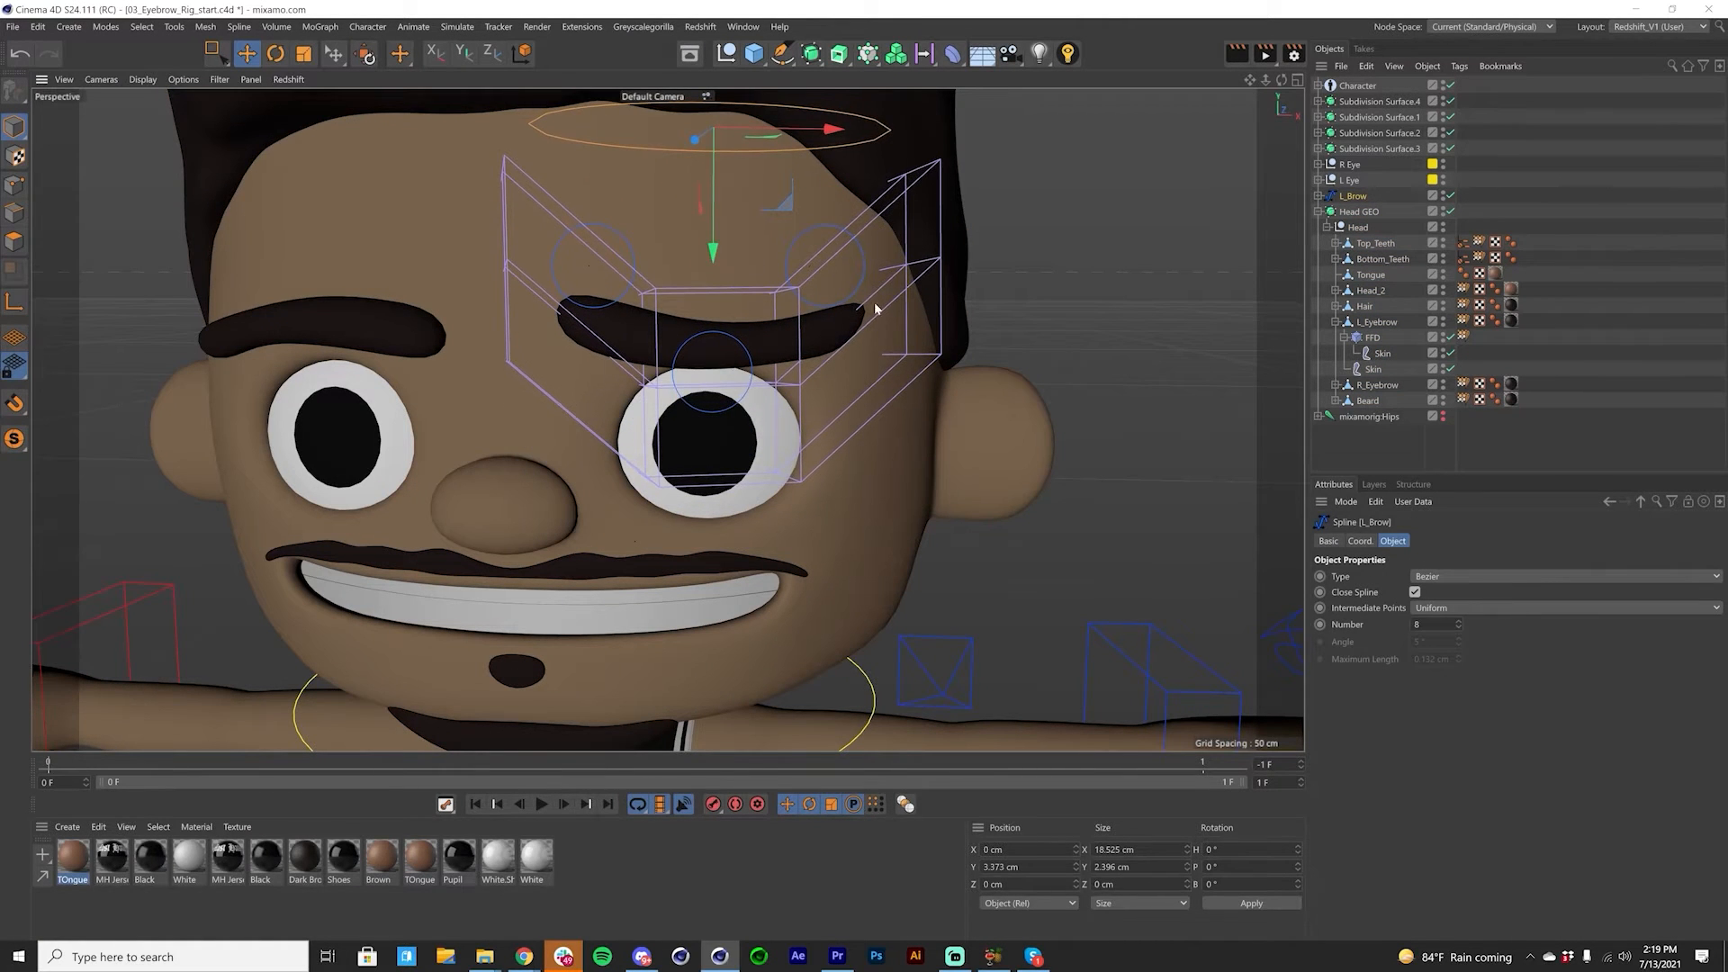
key(ctrl+z)
key(ctrl+z)
key(ctrl+z)
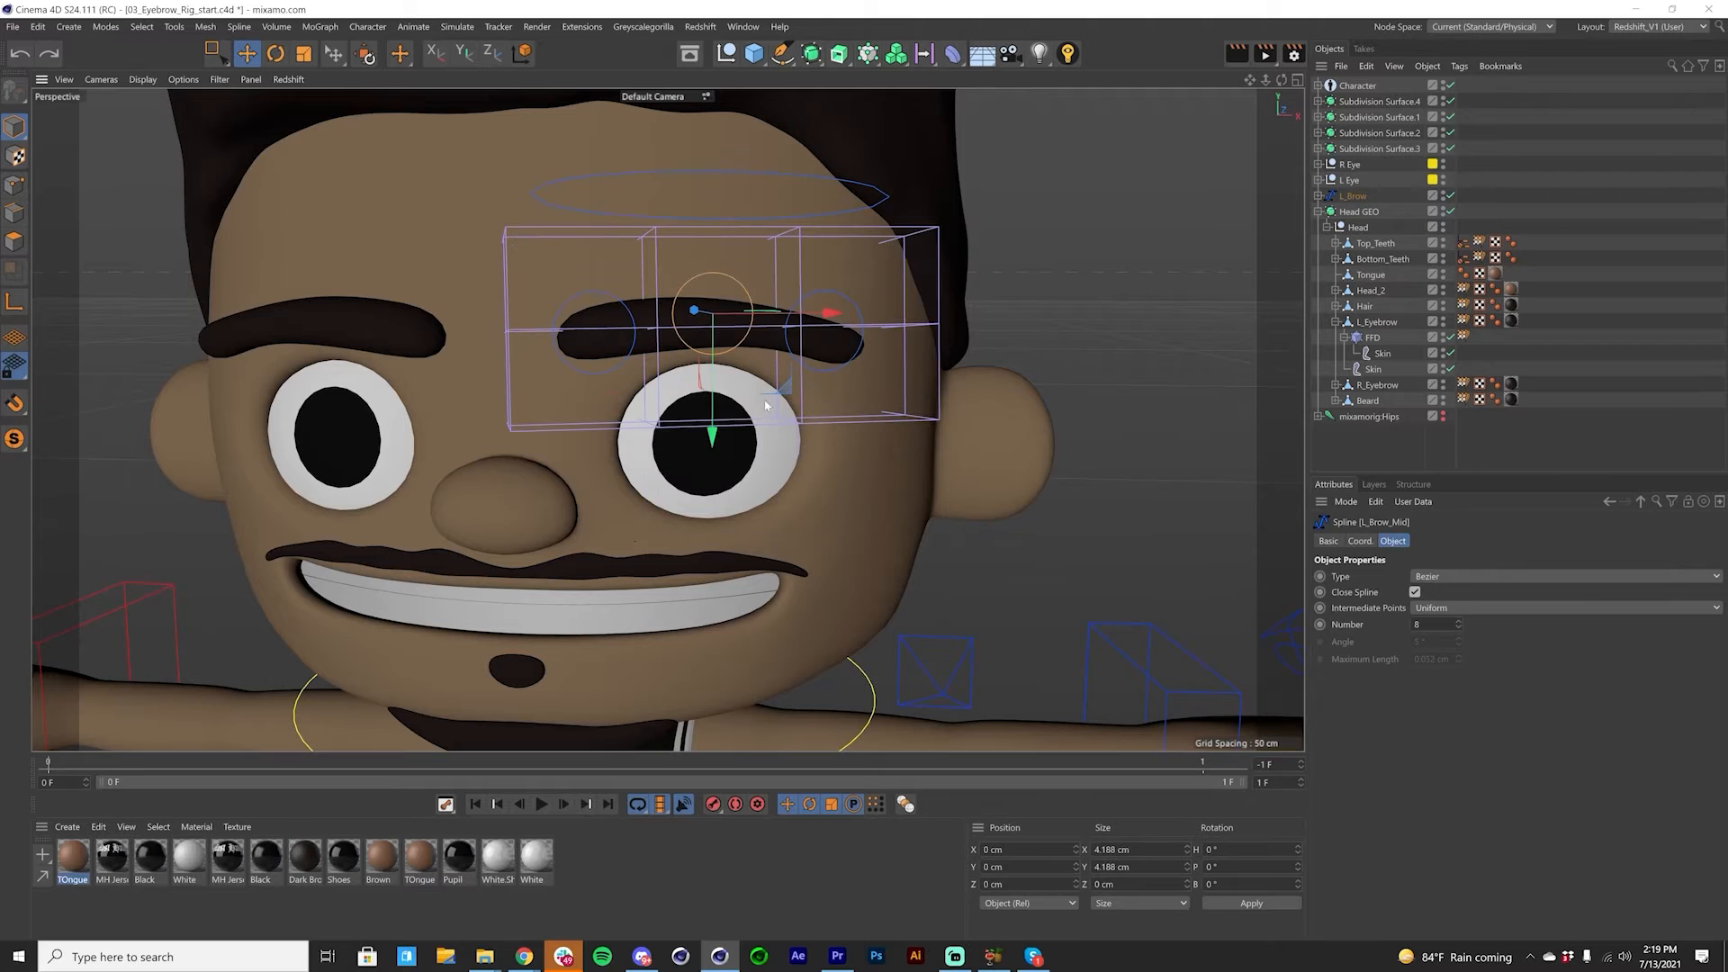
Step: Hide the L_Eyebrow's FFD deformer cage in the viewport
click(1318, 196)
click(1318, 196)
click(1429, 337)
click(1443, 335)
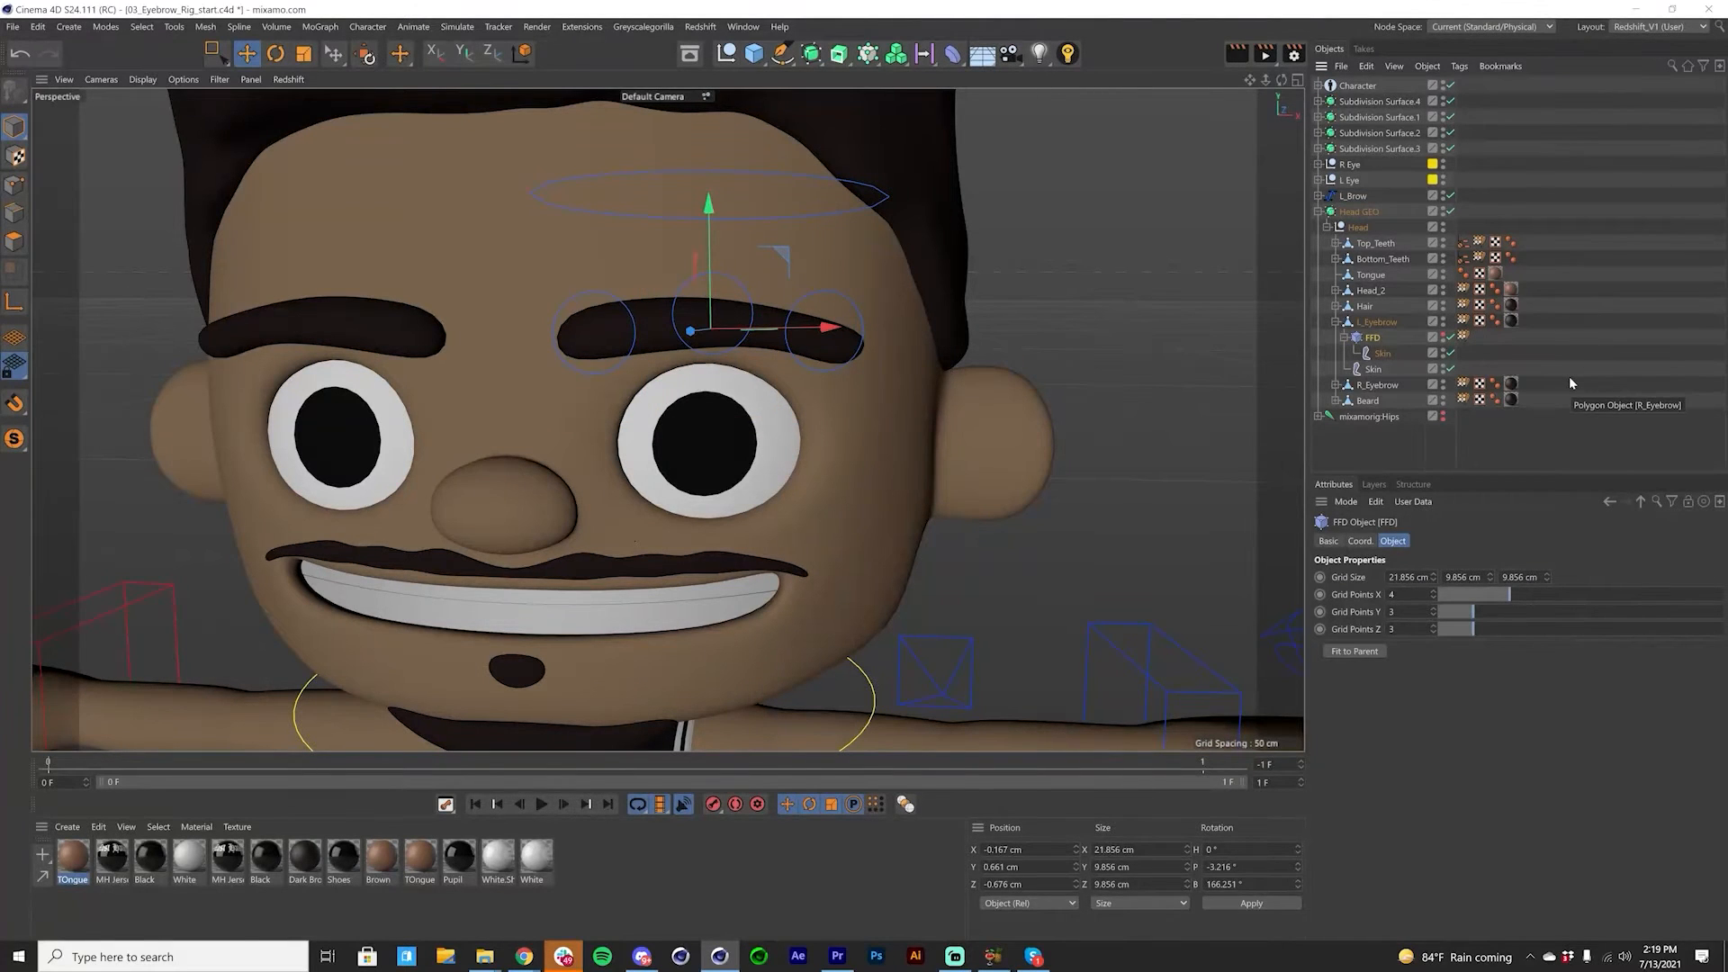
Step: Test whether the brow controls follow the head by rotating the Neck_con+ control, and undo the rotation
scroll(769, 366, down, 5)
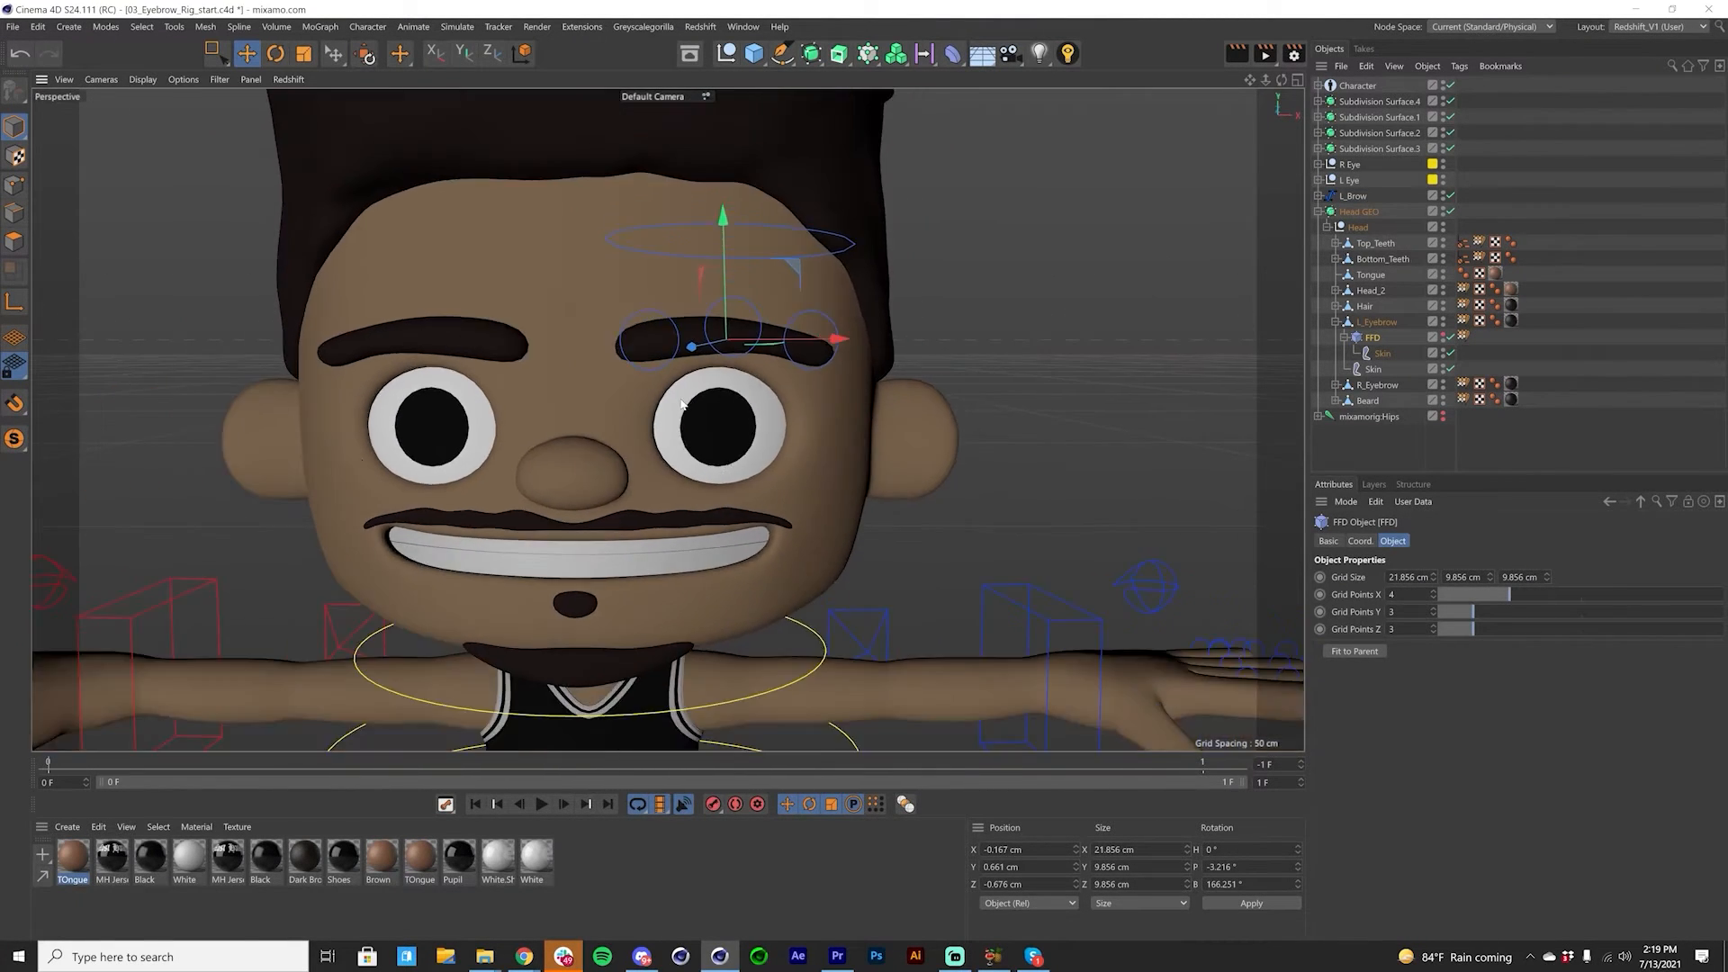
scroll(703, 408, up, 2)
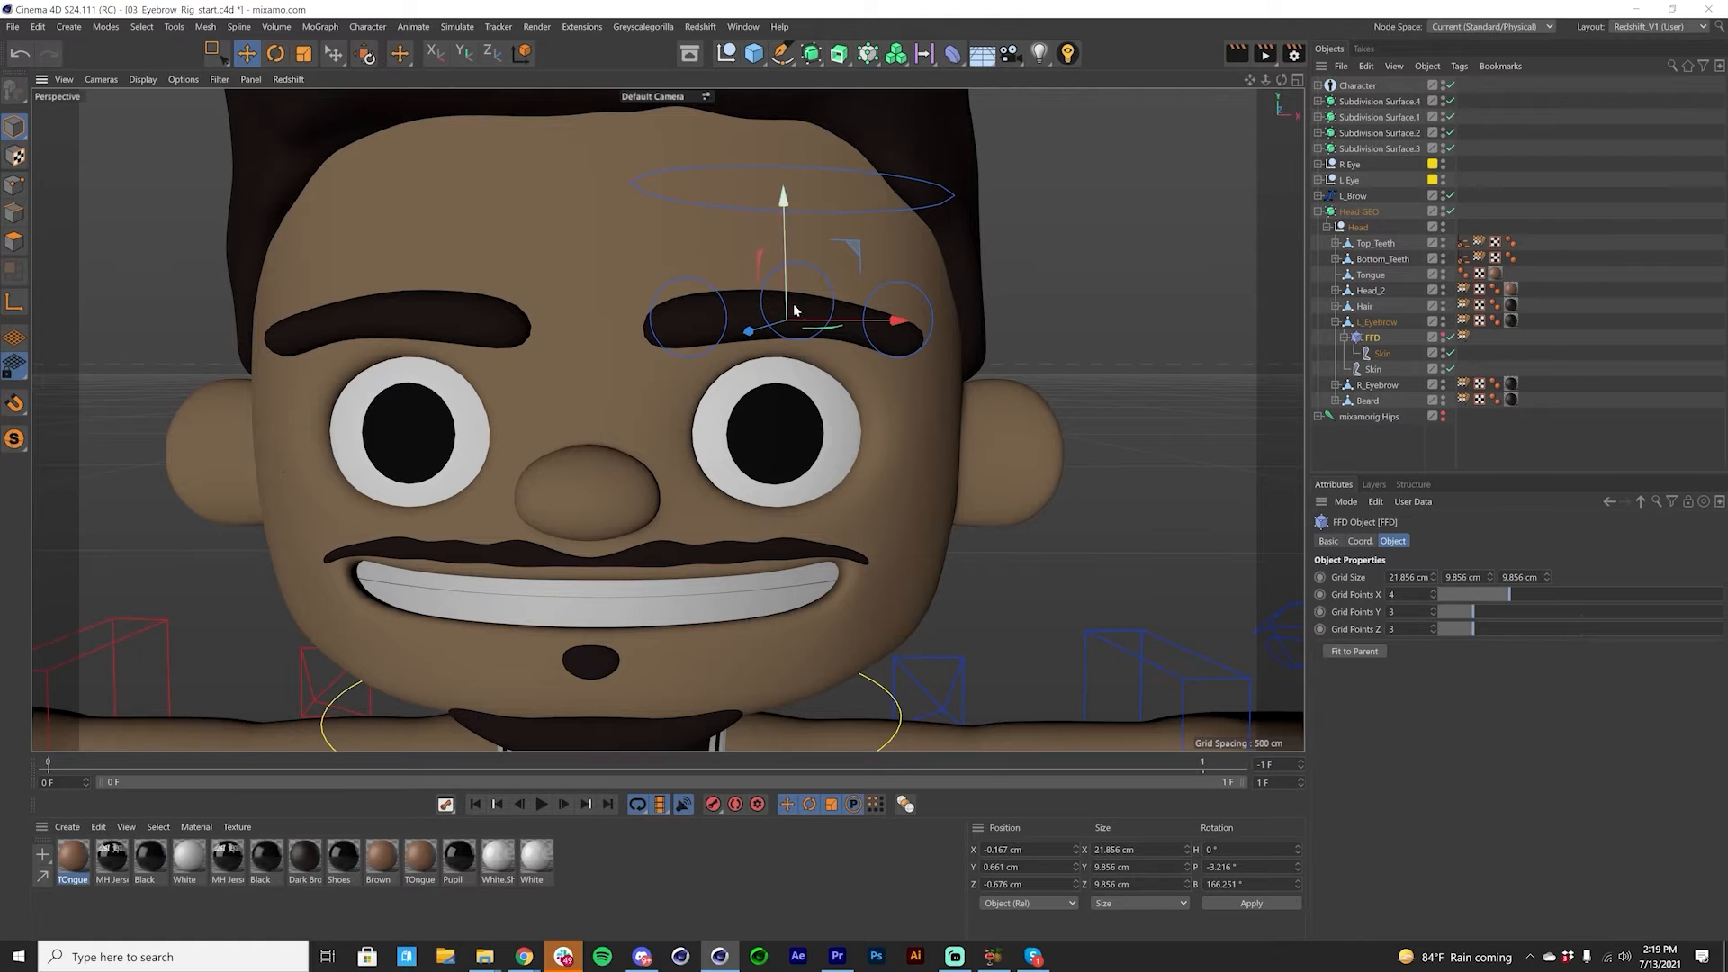
scroll(904, 439, down, 3)
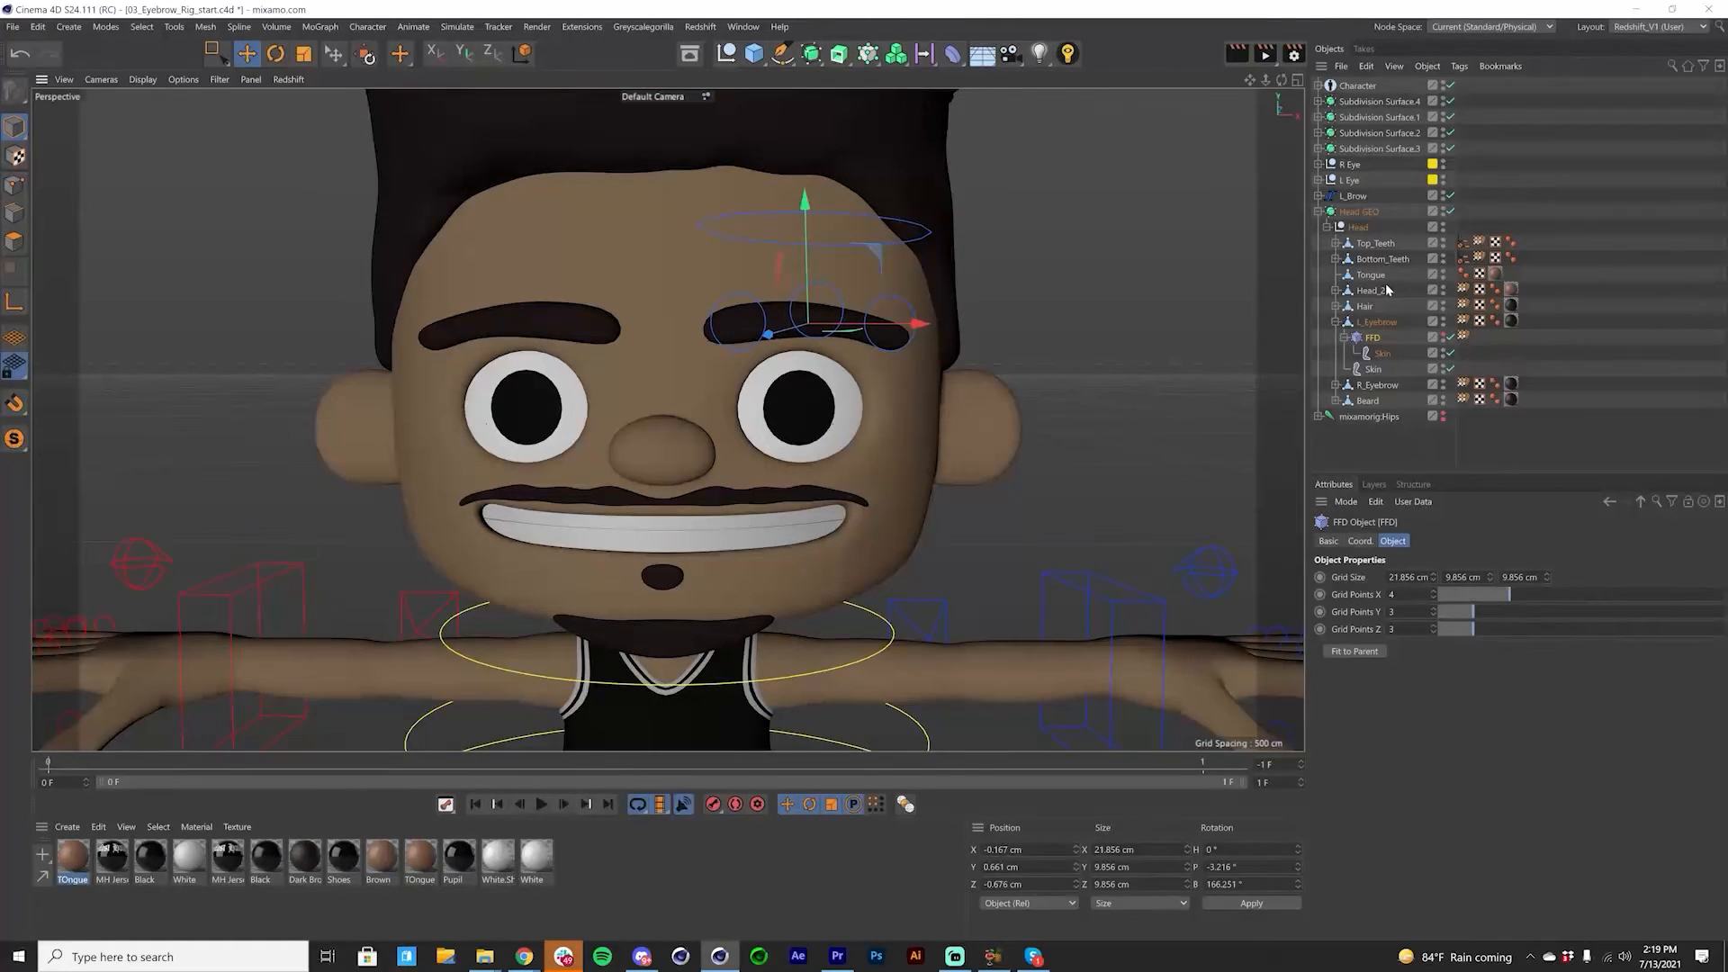
click(866, 621)
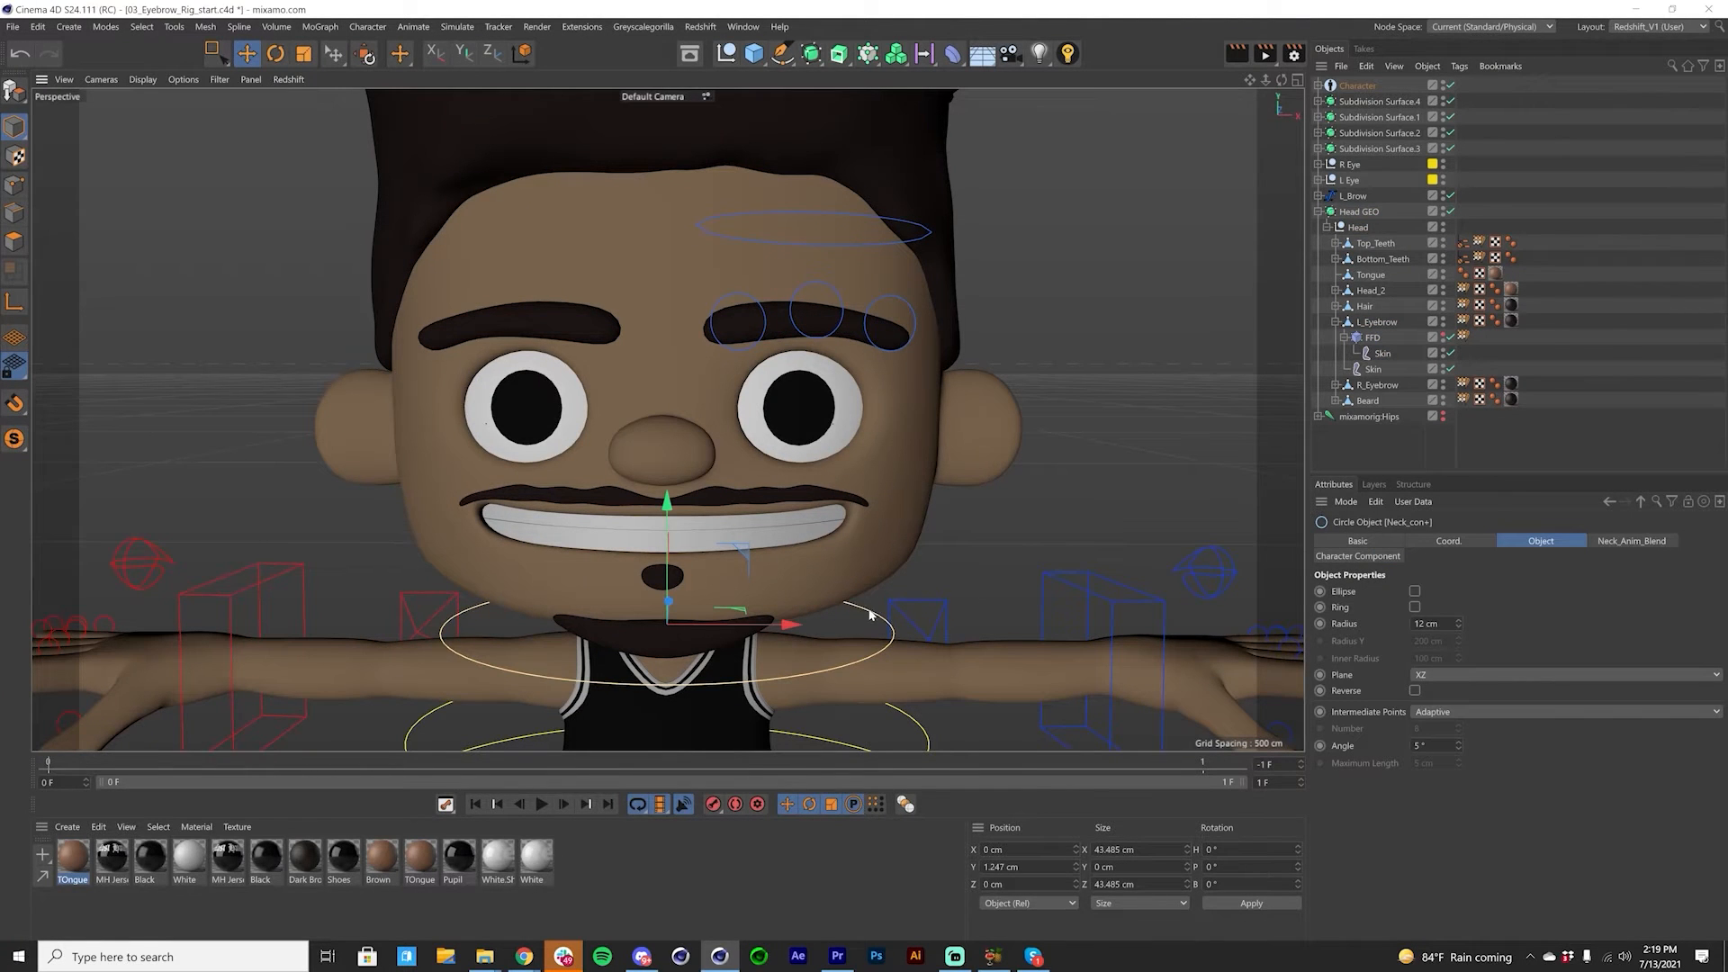
key(r)
drag(698, 642, 776, 641)
key(ctrl+z)
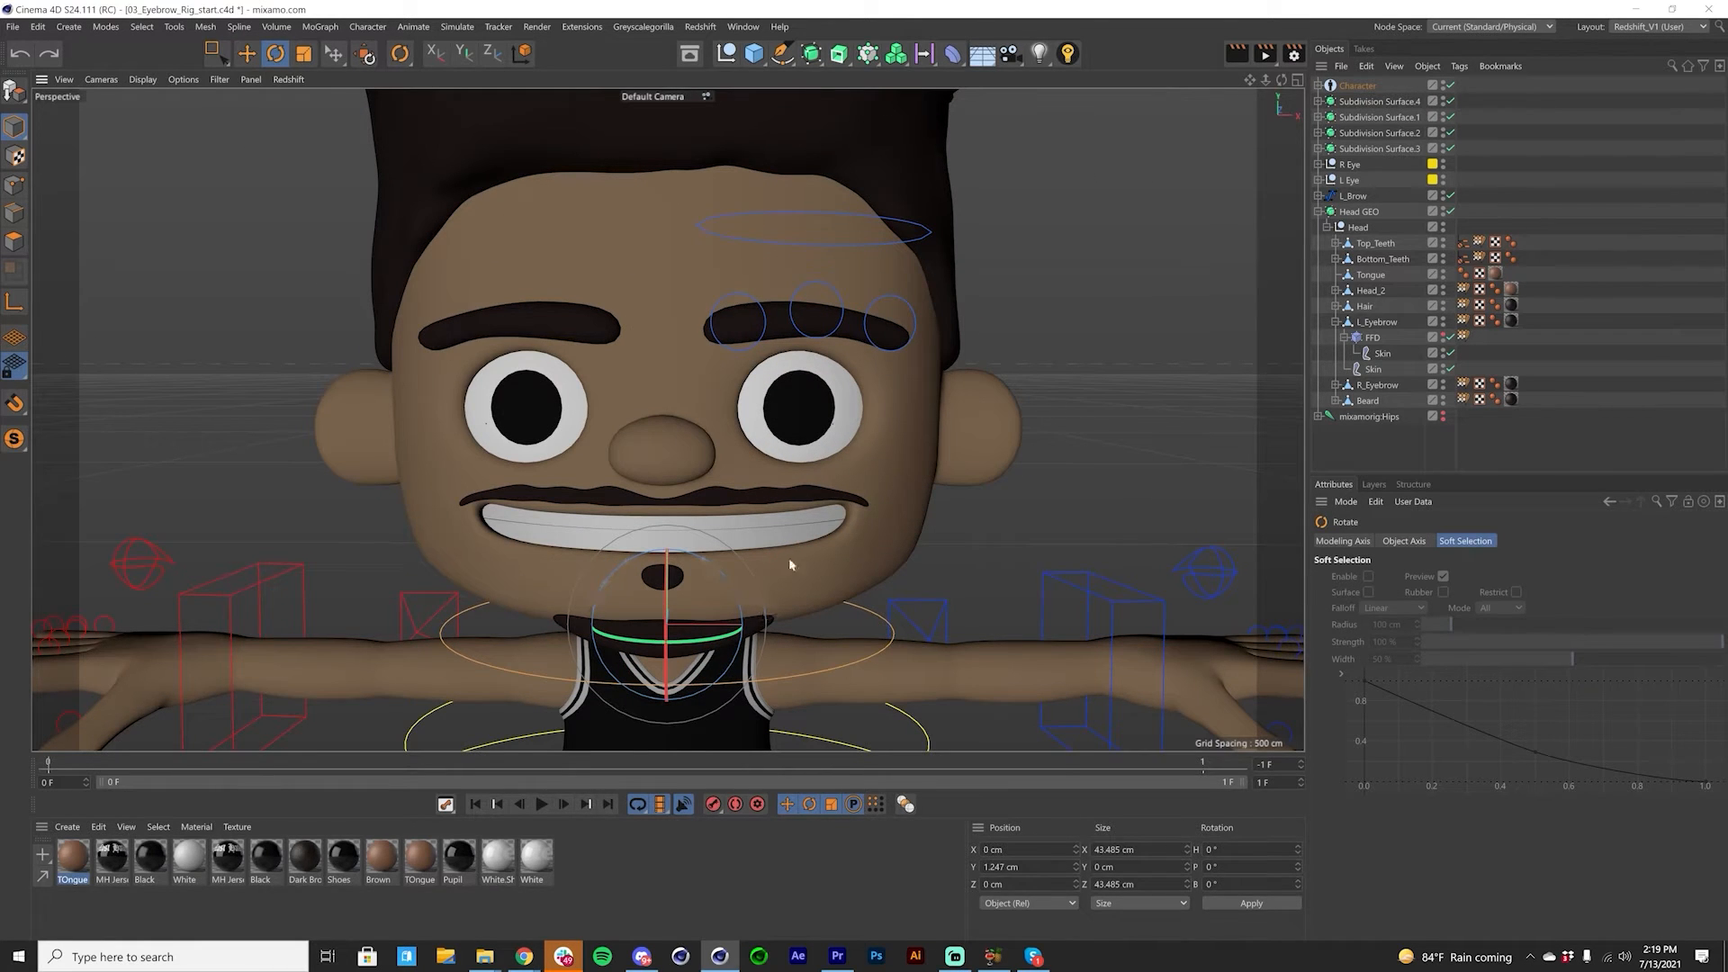
Step: Parent the L_Brow control spline with its children under Head_con+ inside the Character hierarchy
click(1319, 196)
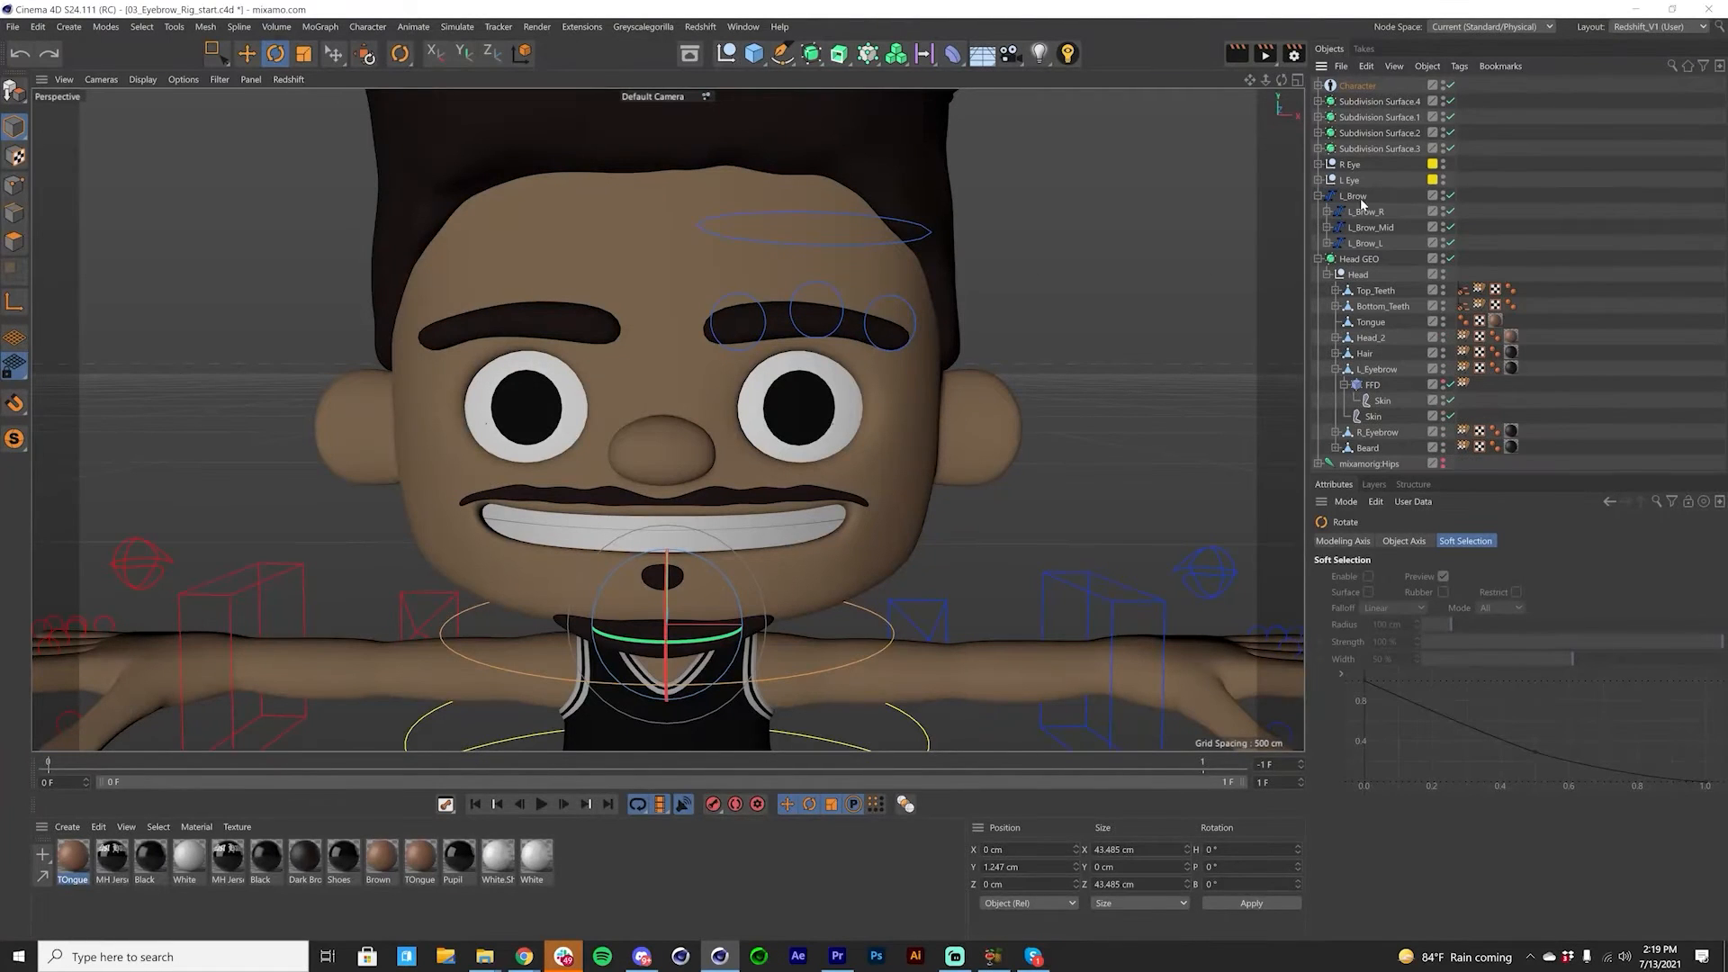
click(1362, 198)
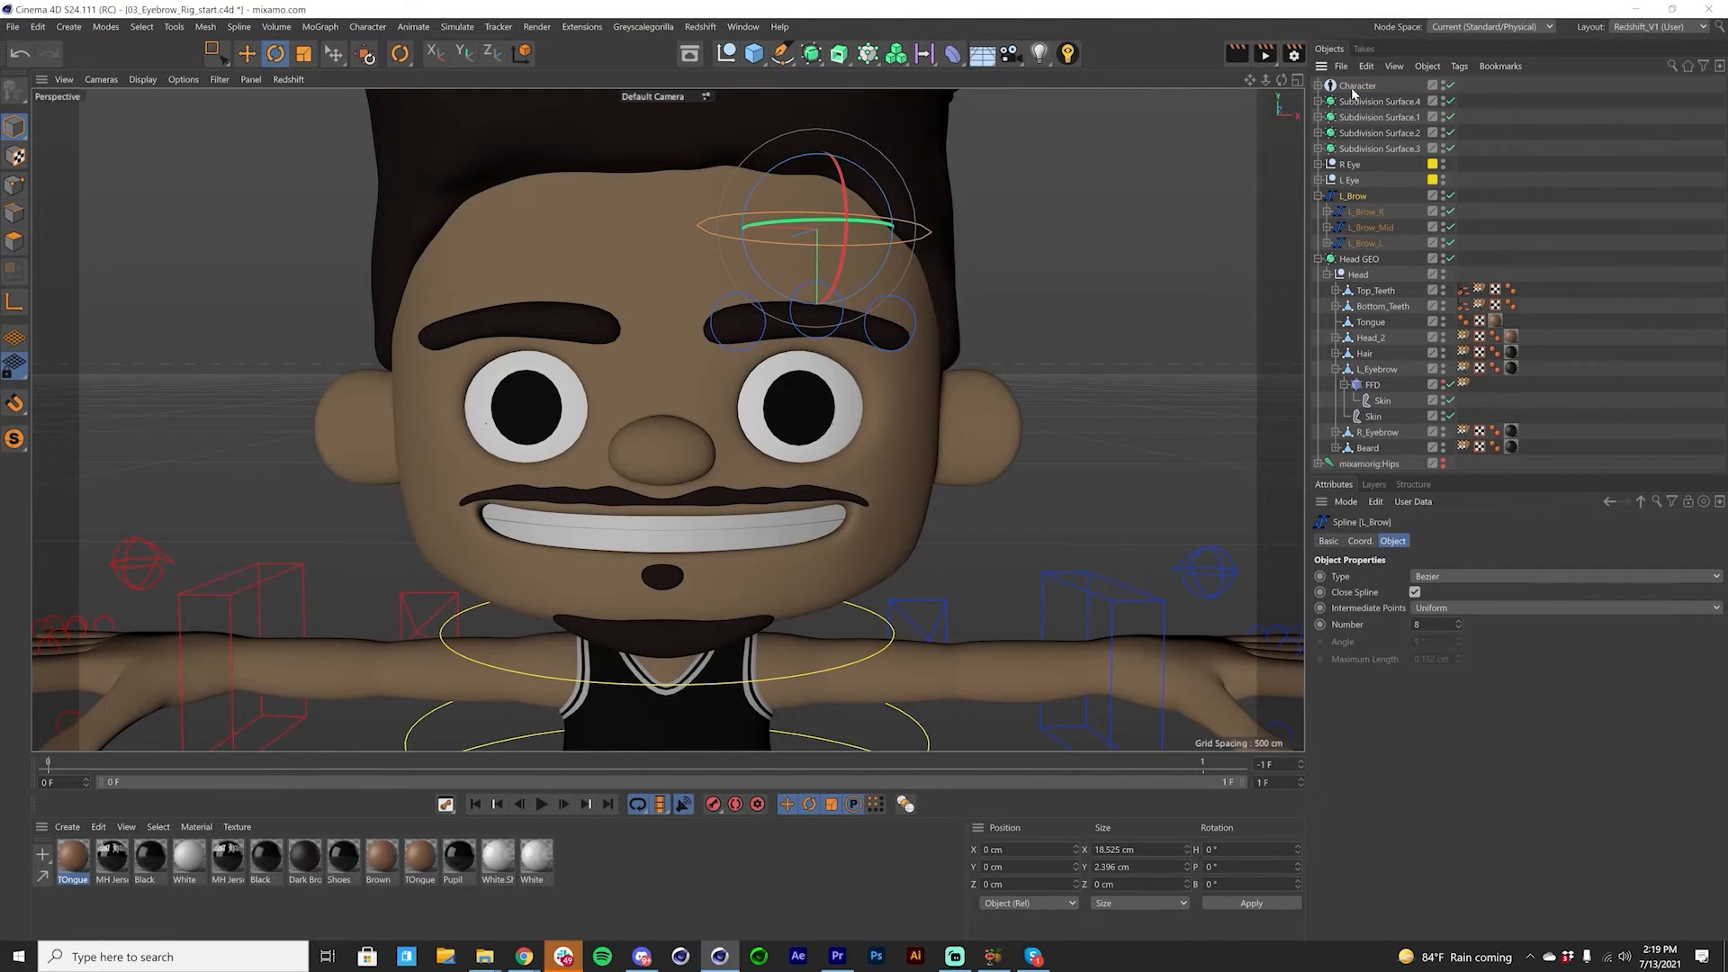
click(1352, 91)
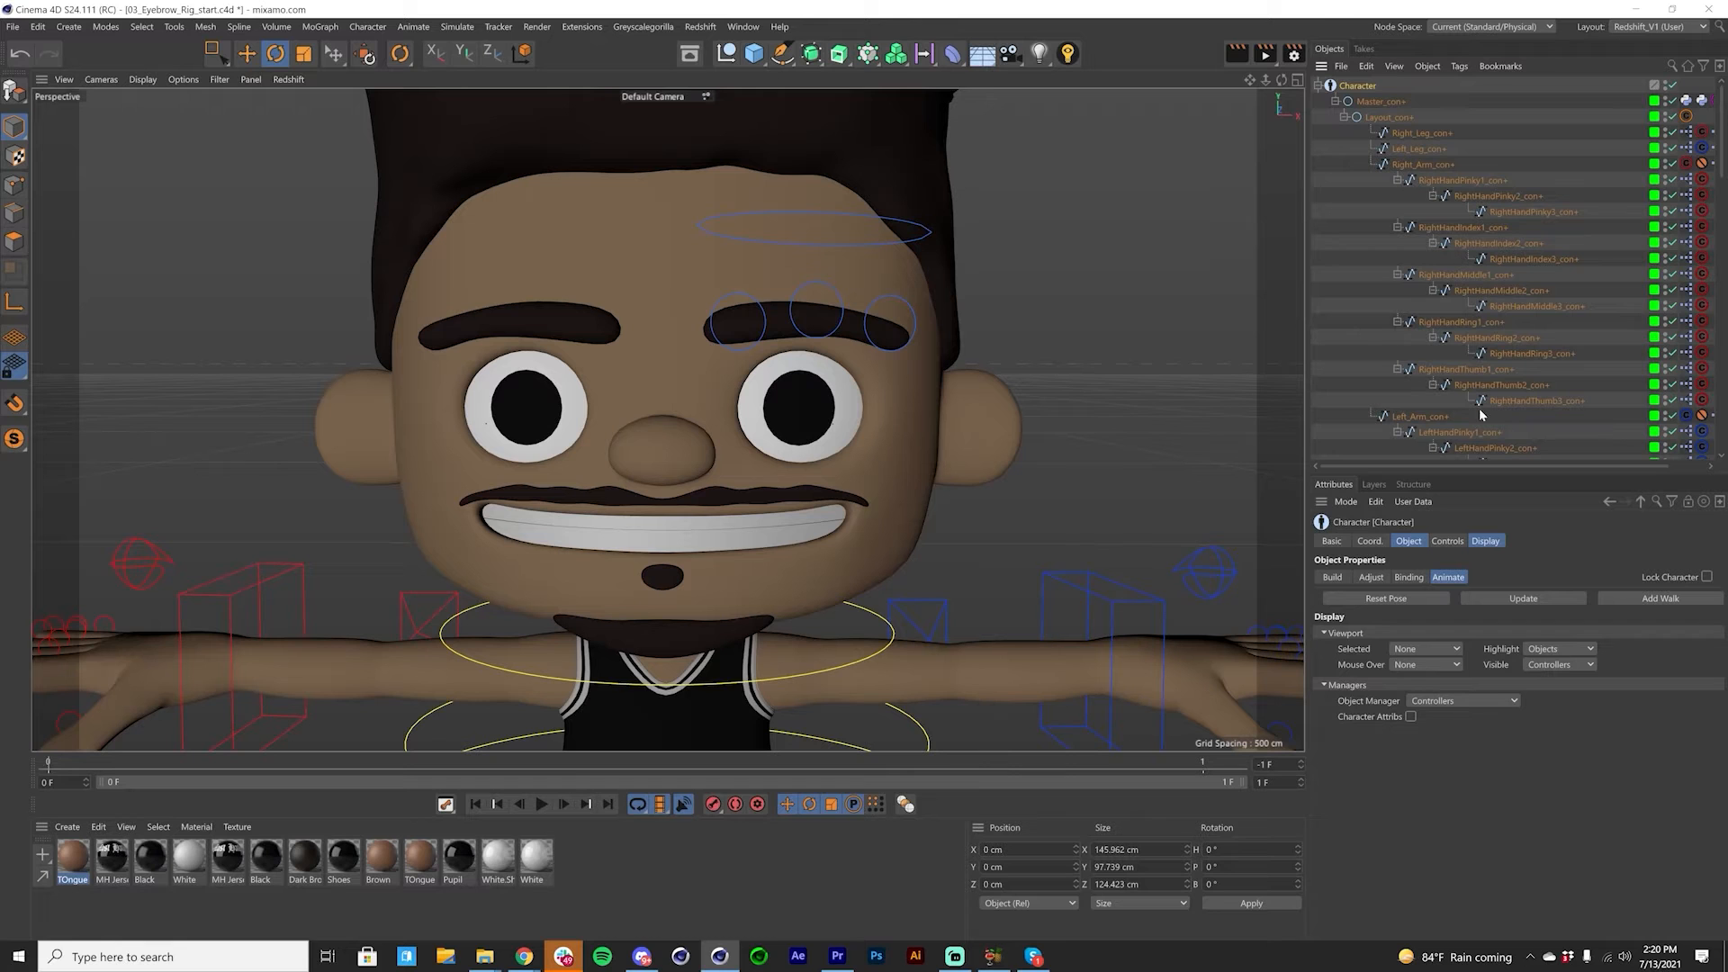
drag(1722, 169, 1707, 407)
scroll(1530, 387, up, 5)
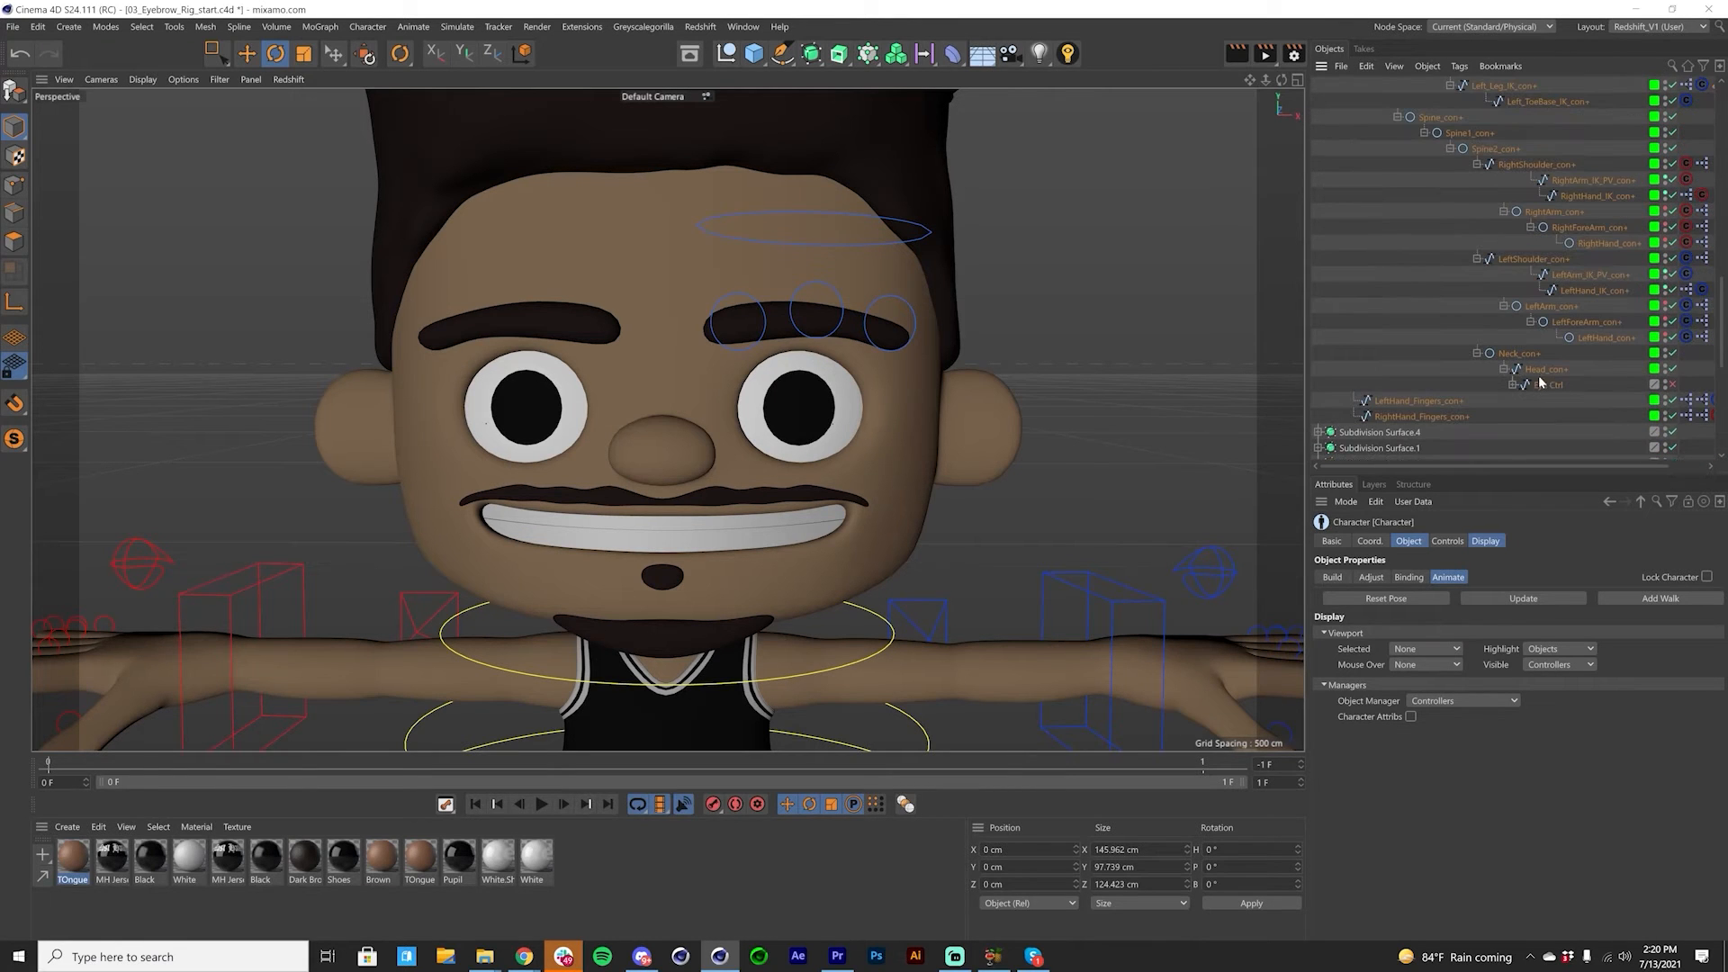
click(1527, 385)
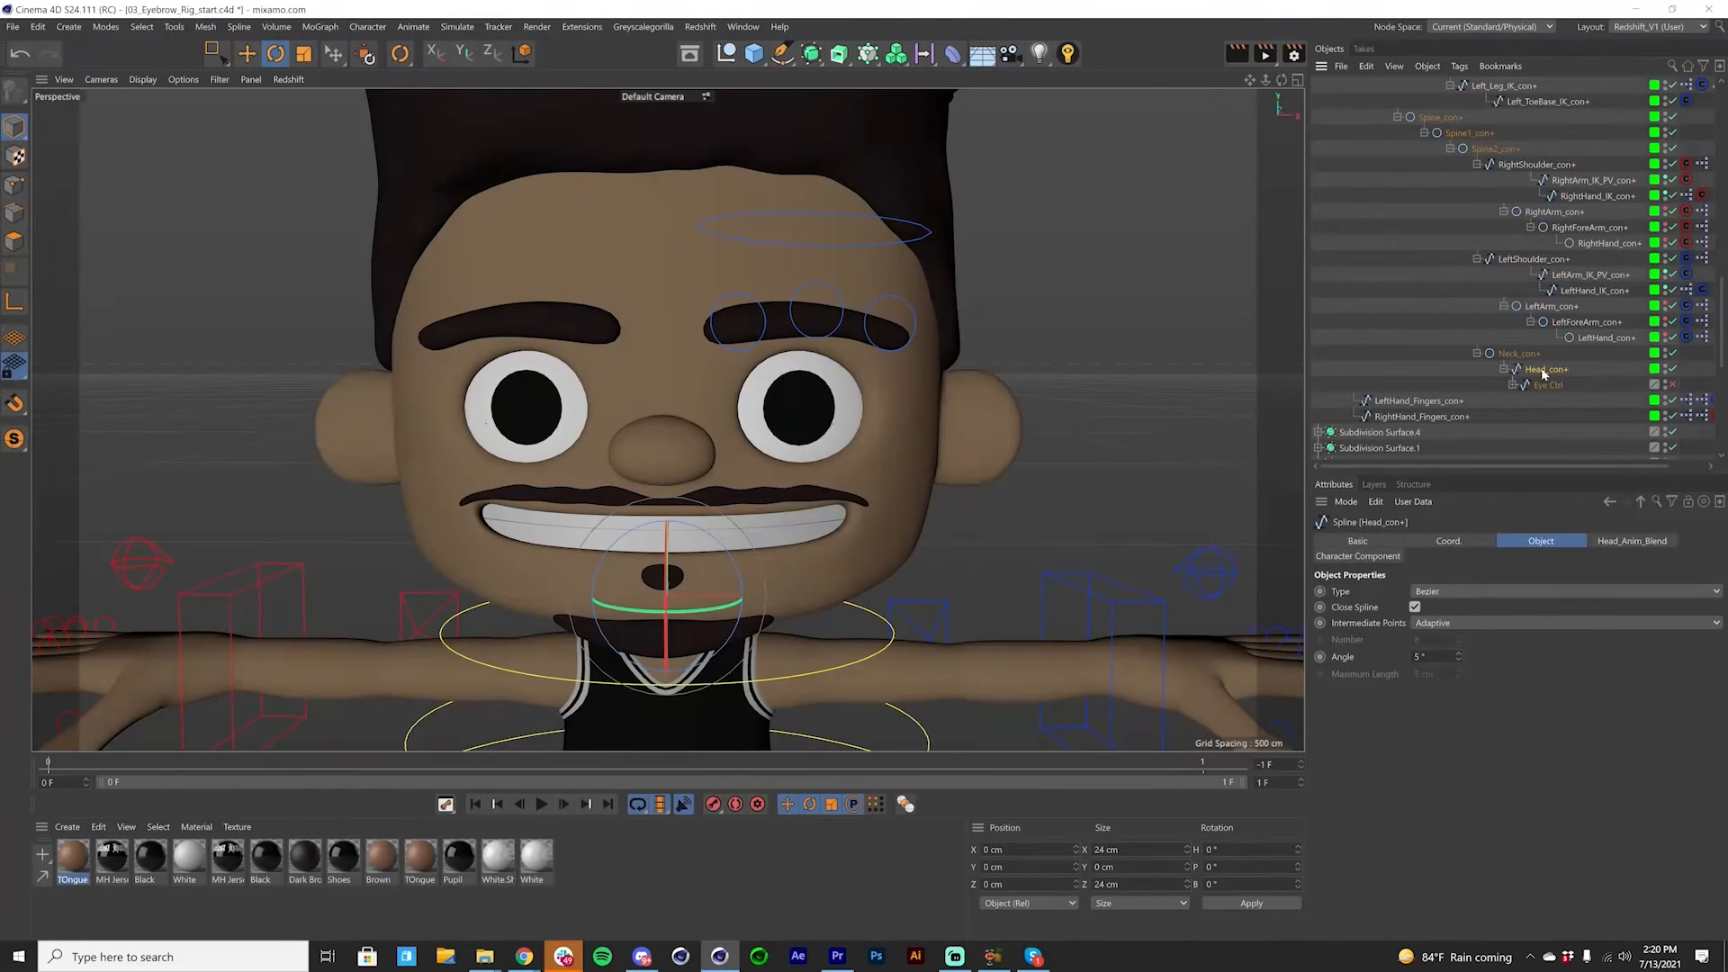
drag(1722, 324, 1722, 405)
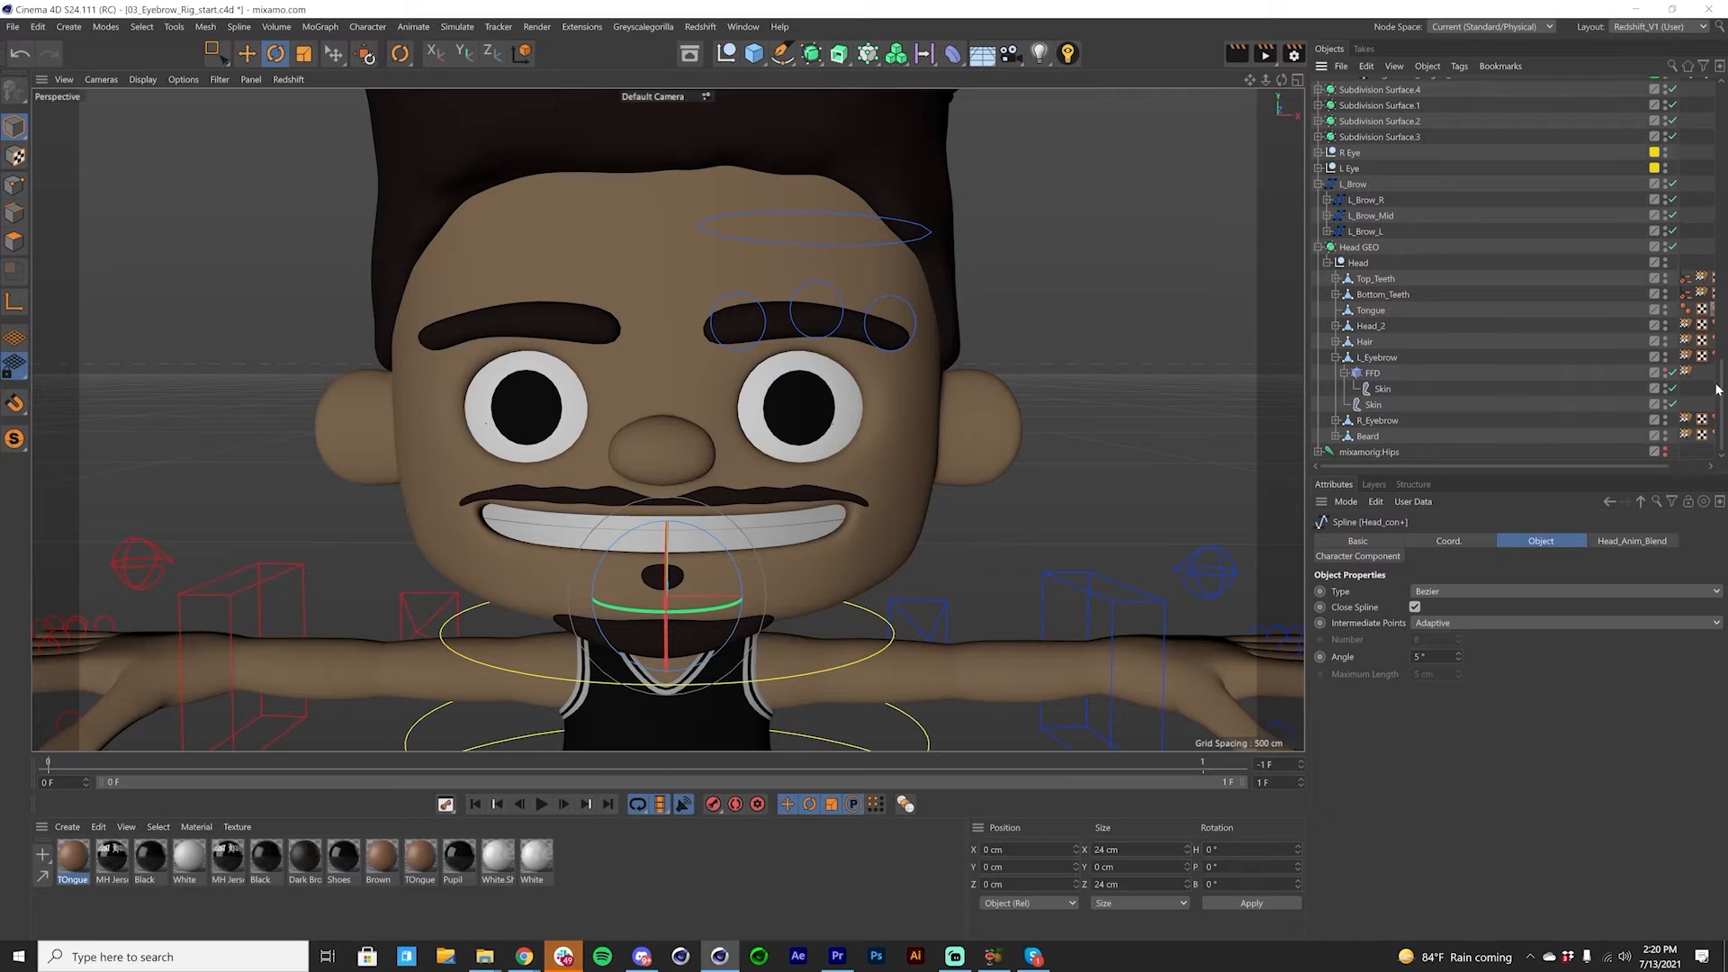
drag(1723, 389, 1723, 347)
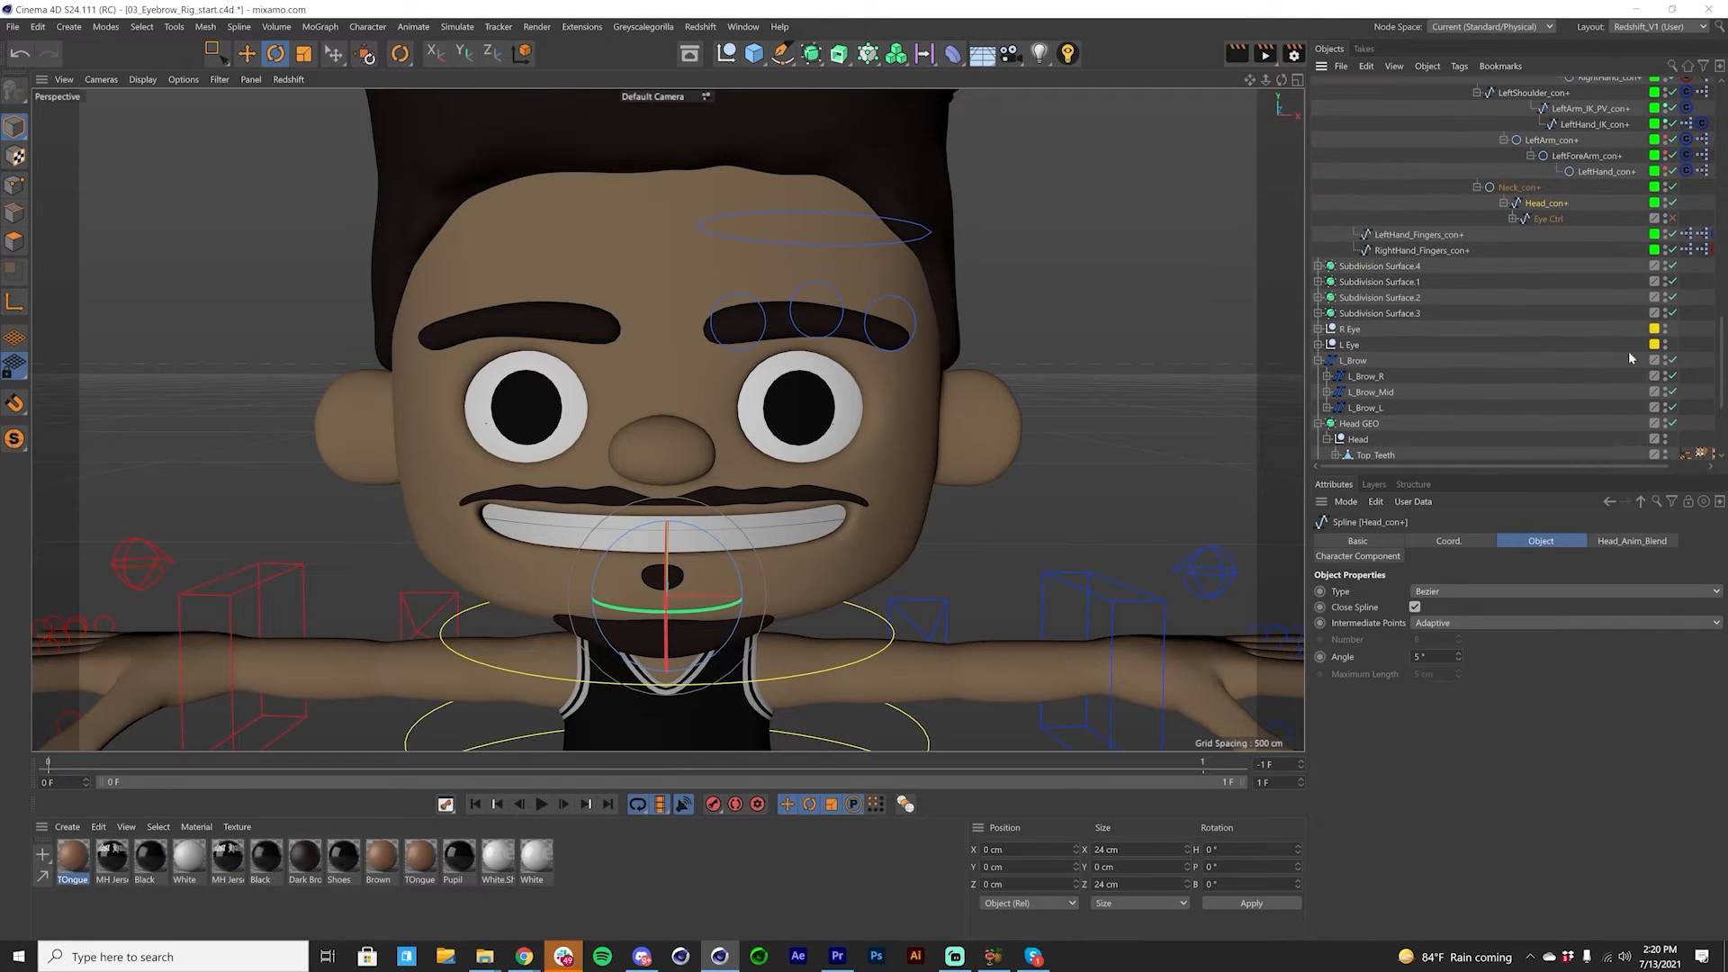
drag(1353, 362, 1519, 220)
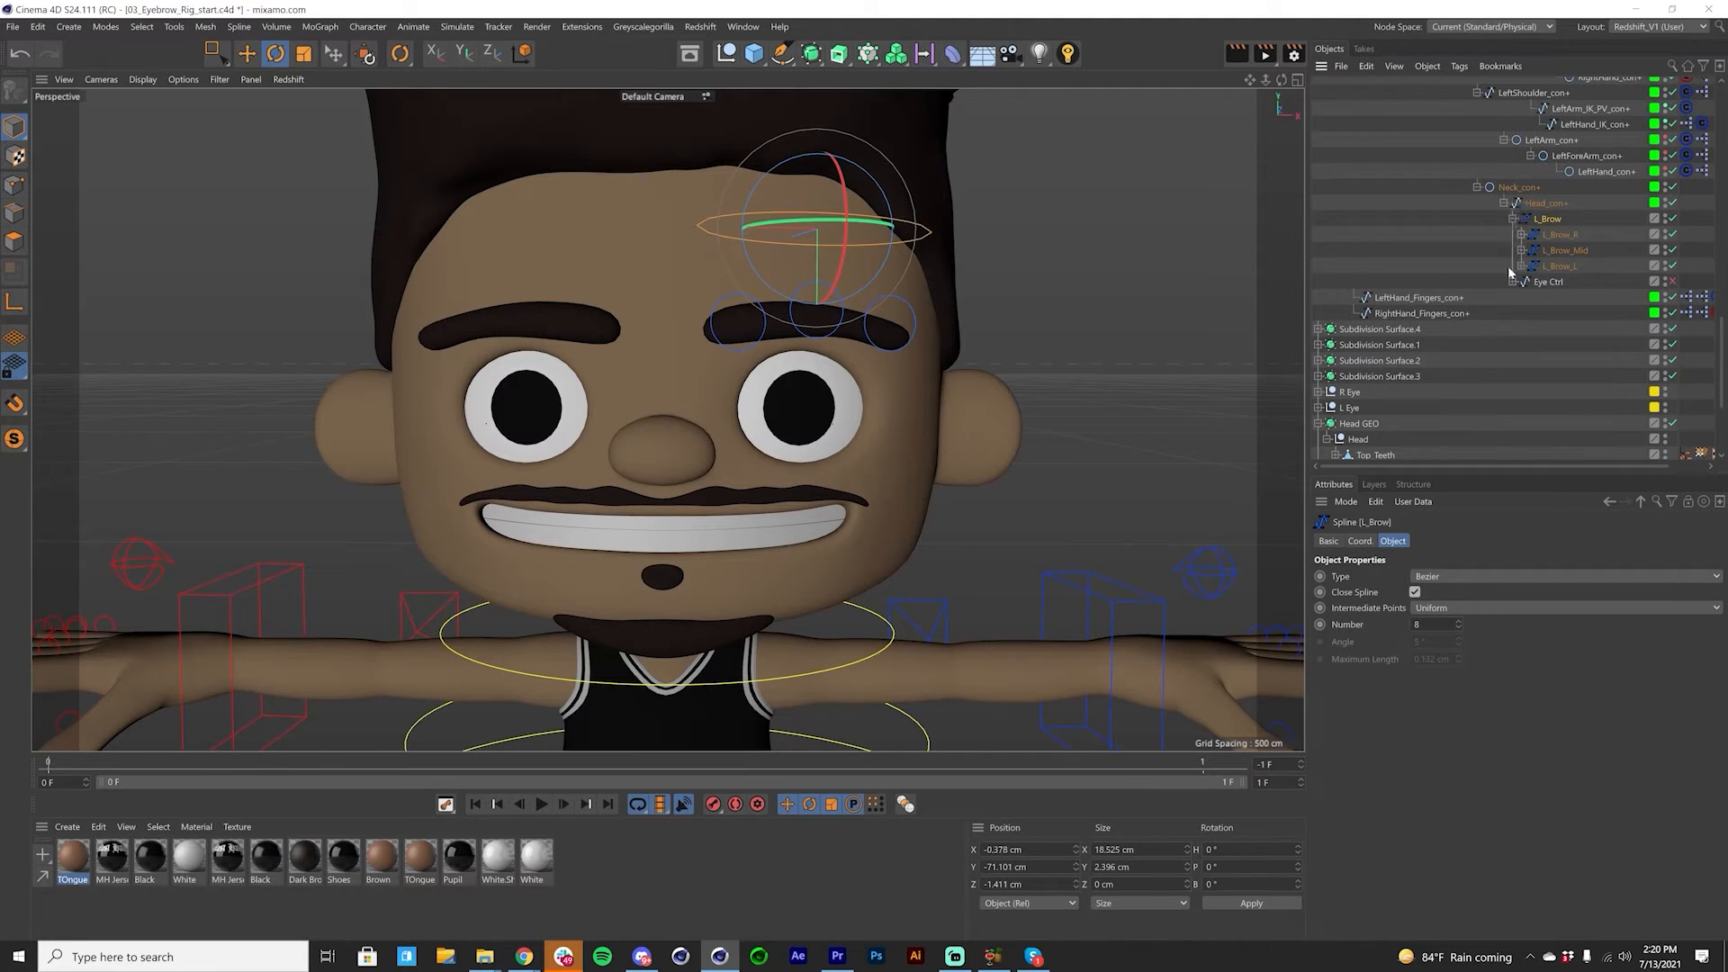
Step: Collapse the Head_con+ branch and the whole Character hierarchy
click(1503, 203)
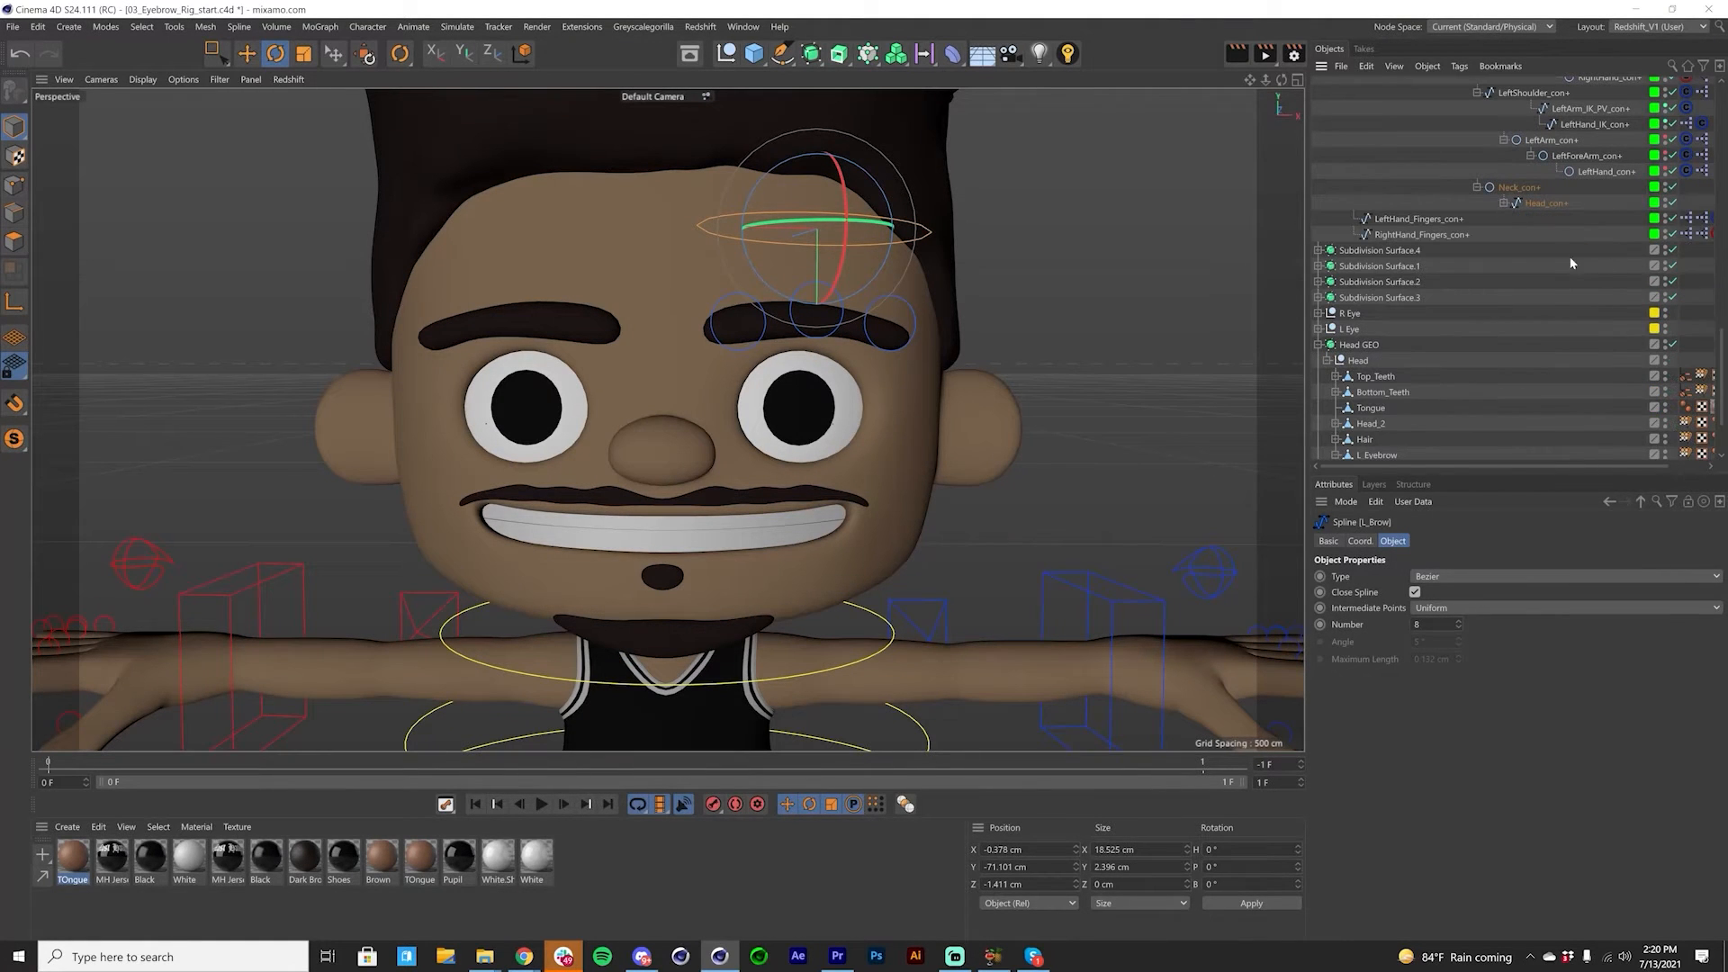
drag(1721, 367, 1717, 108)
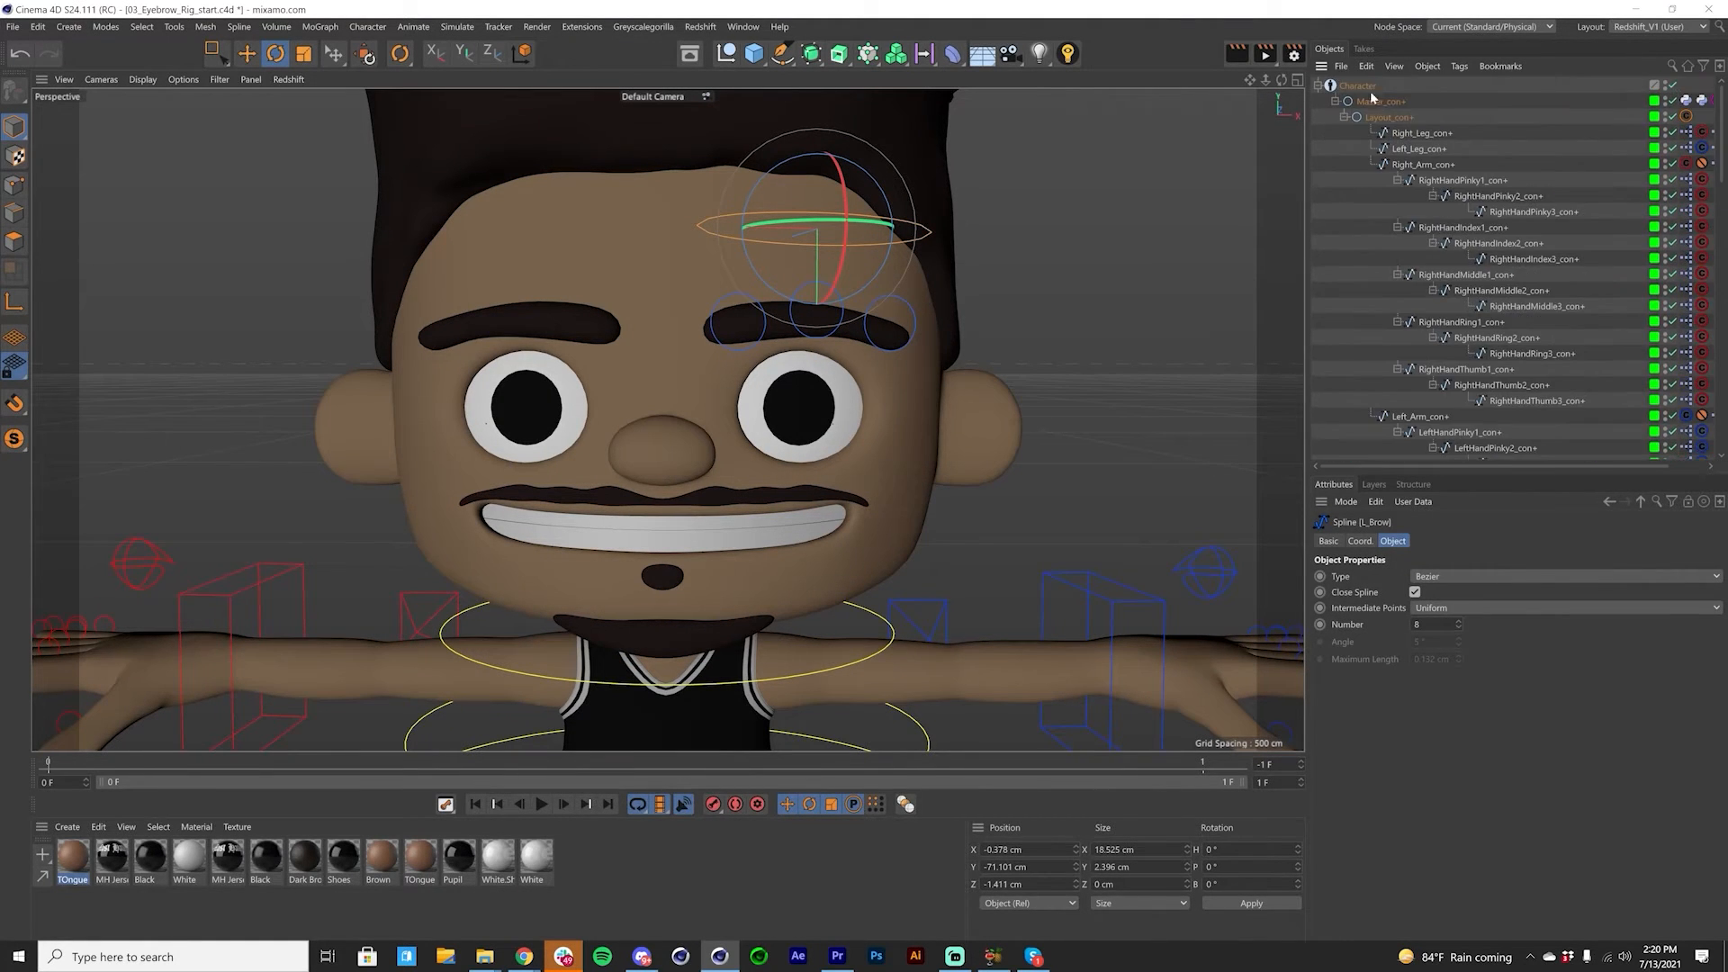
click(1319, 86)
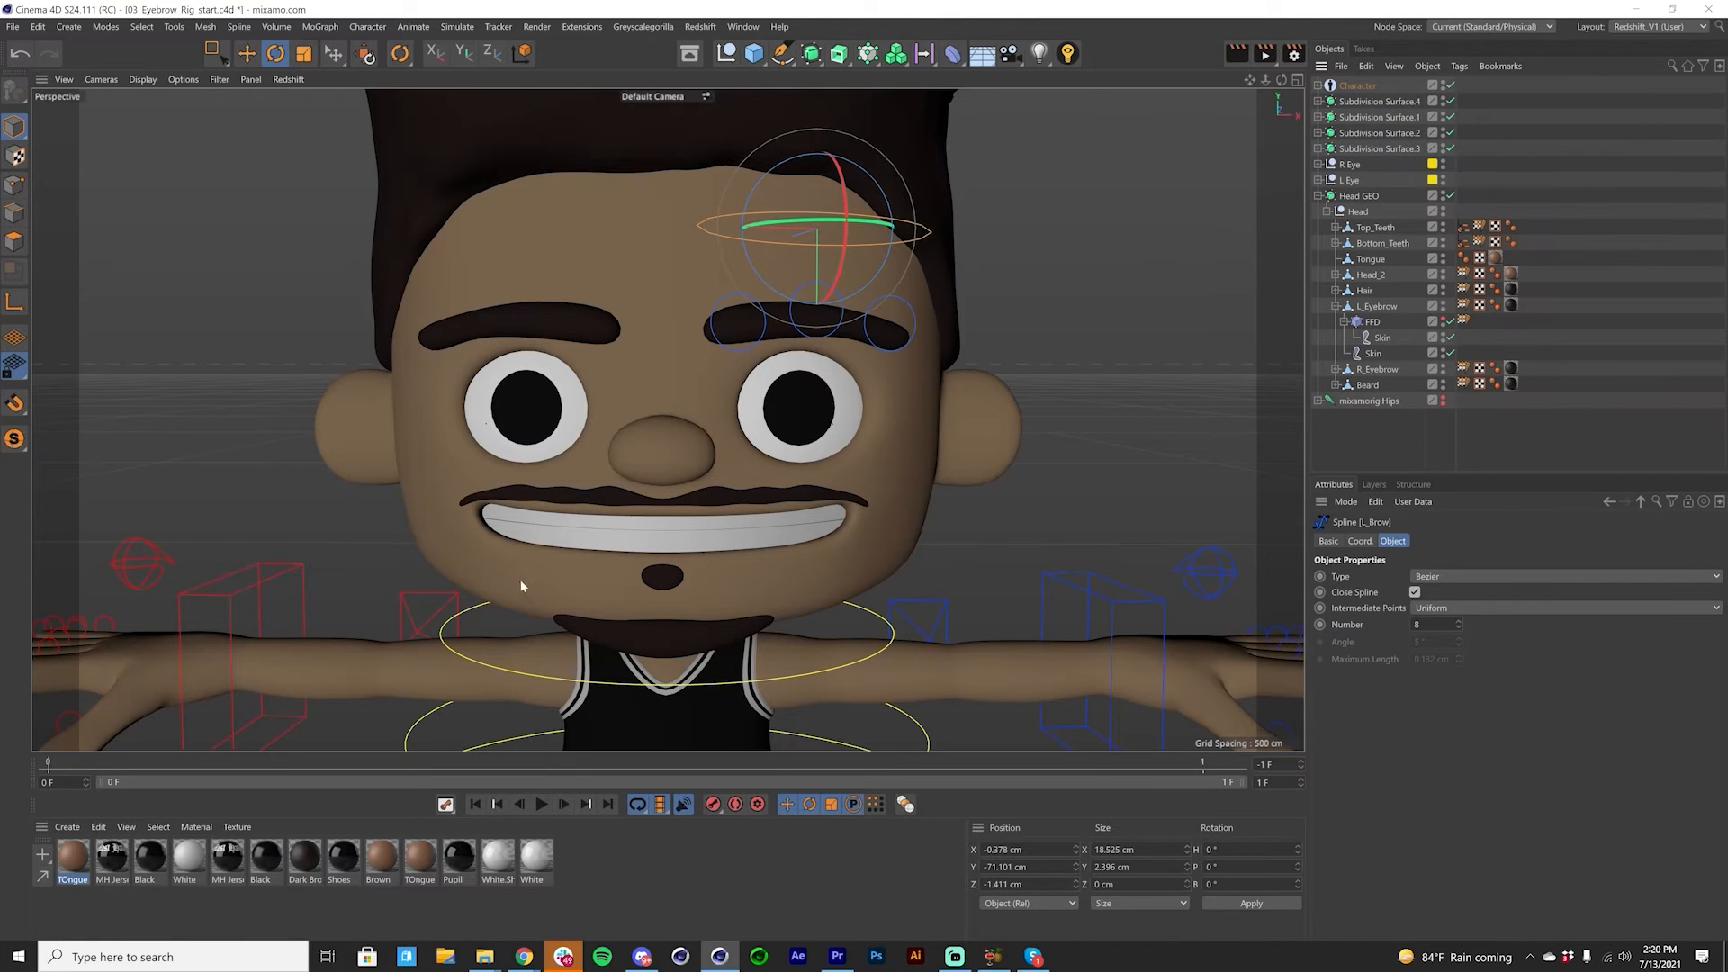
Step: Rotate the Neck_con+ control again to test the newly parented brow controls, and undo the rotation
key(e)
click(871, 616)
key(r)
drag(698, 664, 792, 548)
key(ctrl+z)
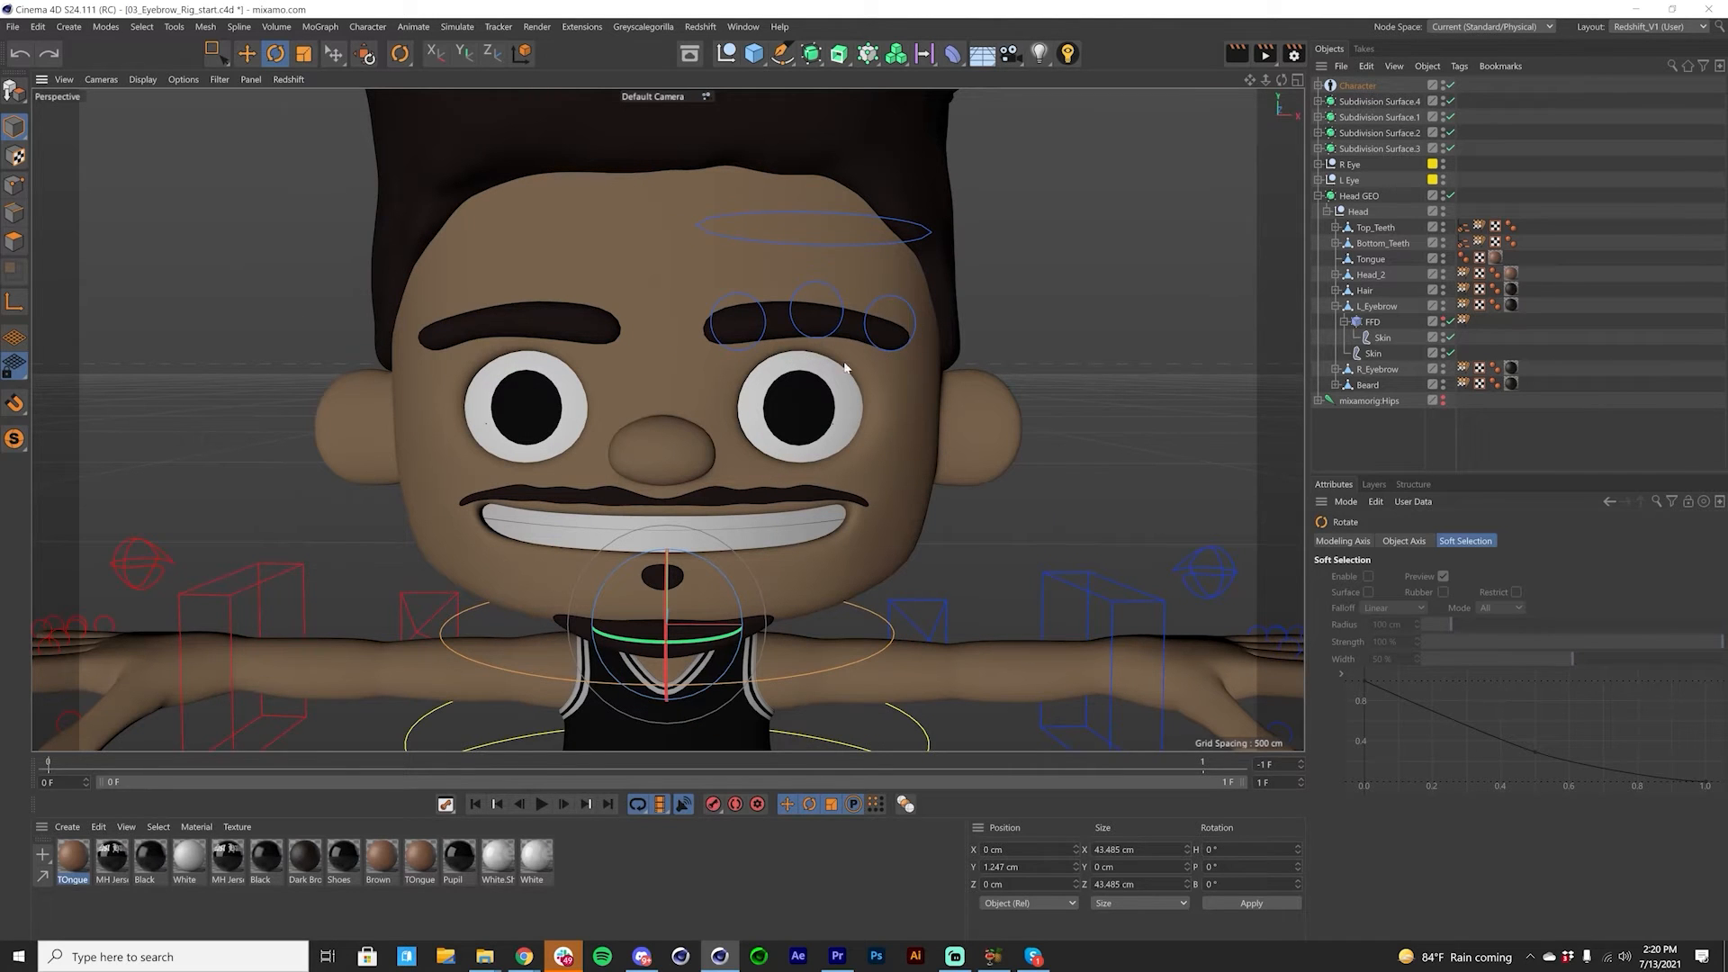
Step: Rename the Skin object under the FFD as FFD Skin
click(1383, 338)
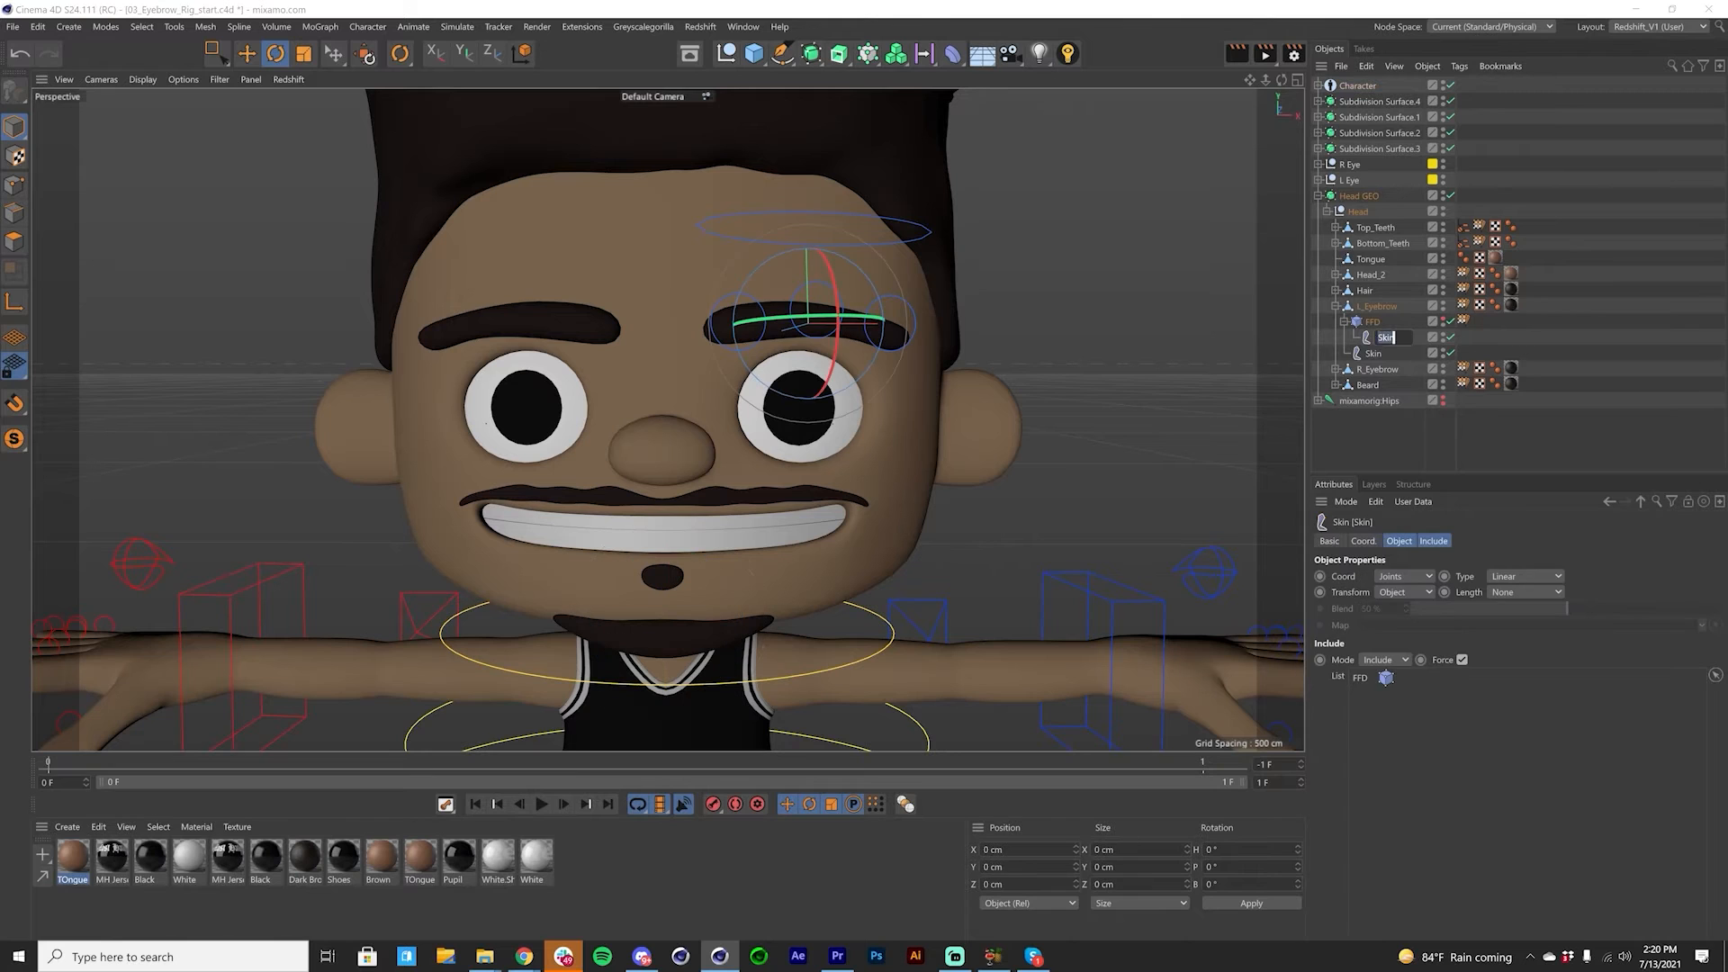
text(FFD)
key(Return)
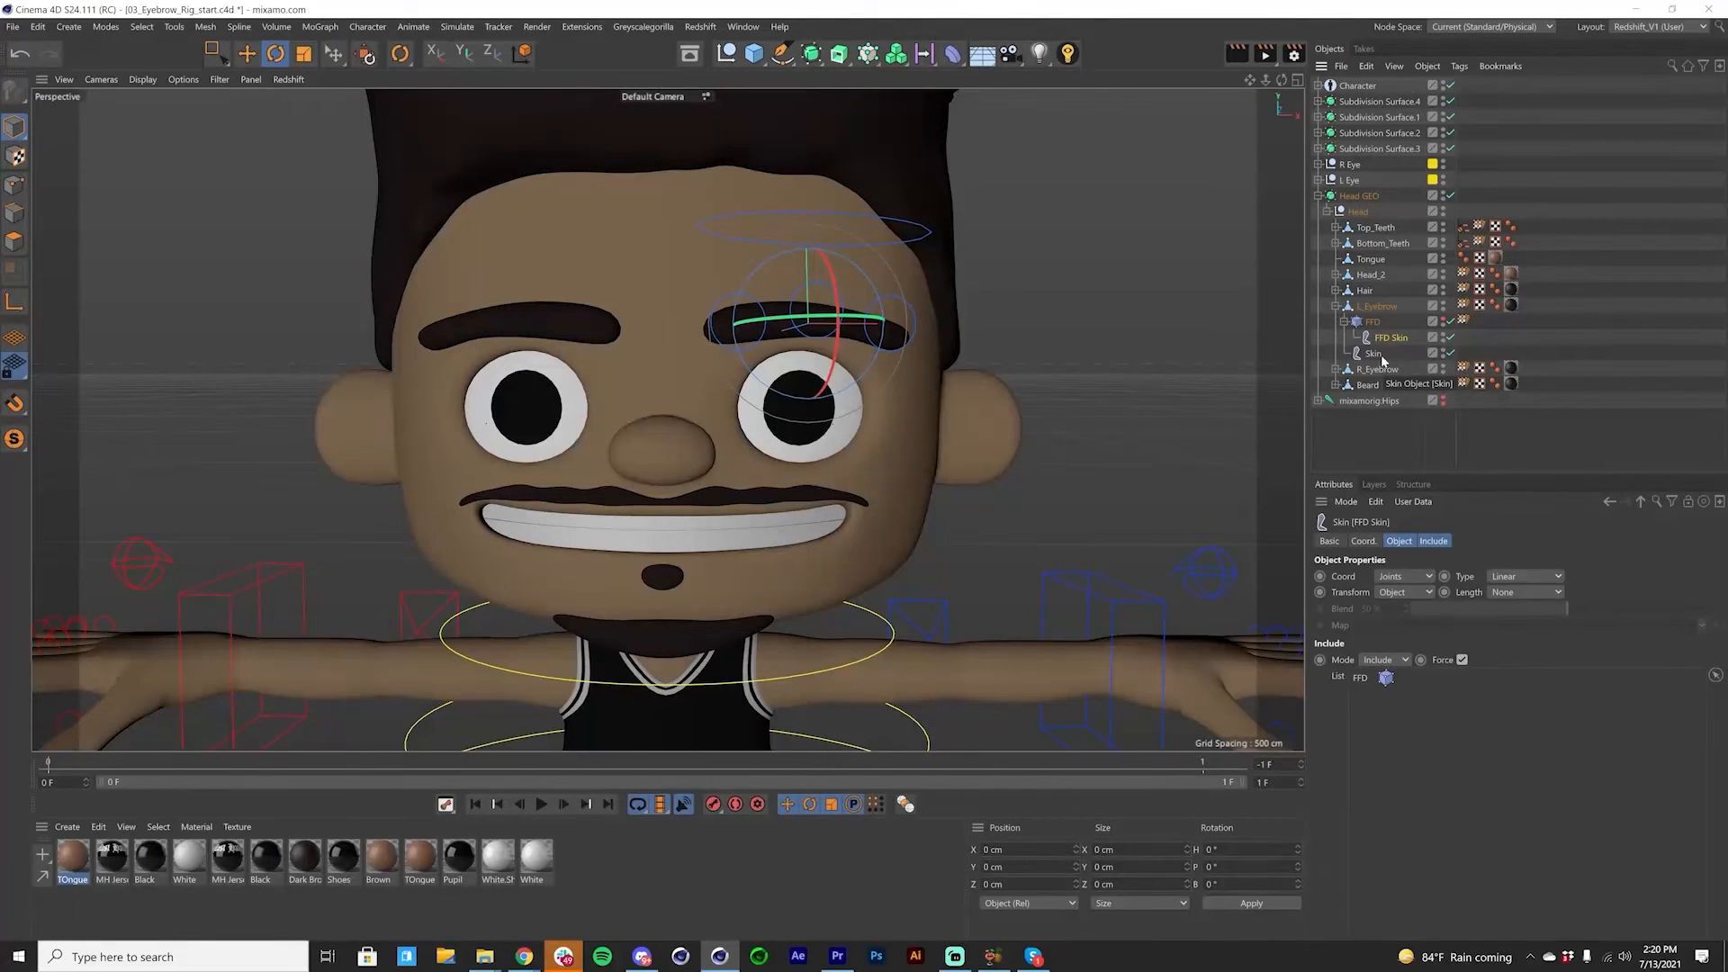
Step: Compare the Include lists of FFD Skin and the eyebrow's Skin object in the L_Eyebrow hierarchy
click(1372, 322)
key(e)
click(1374, 311)
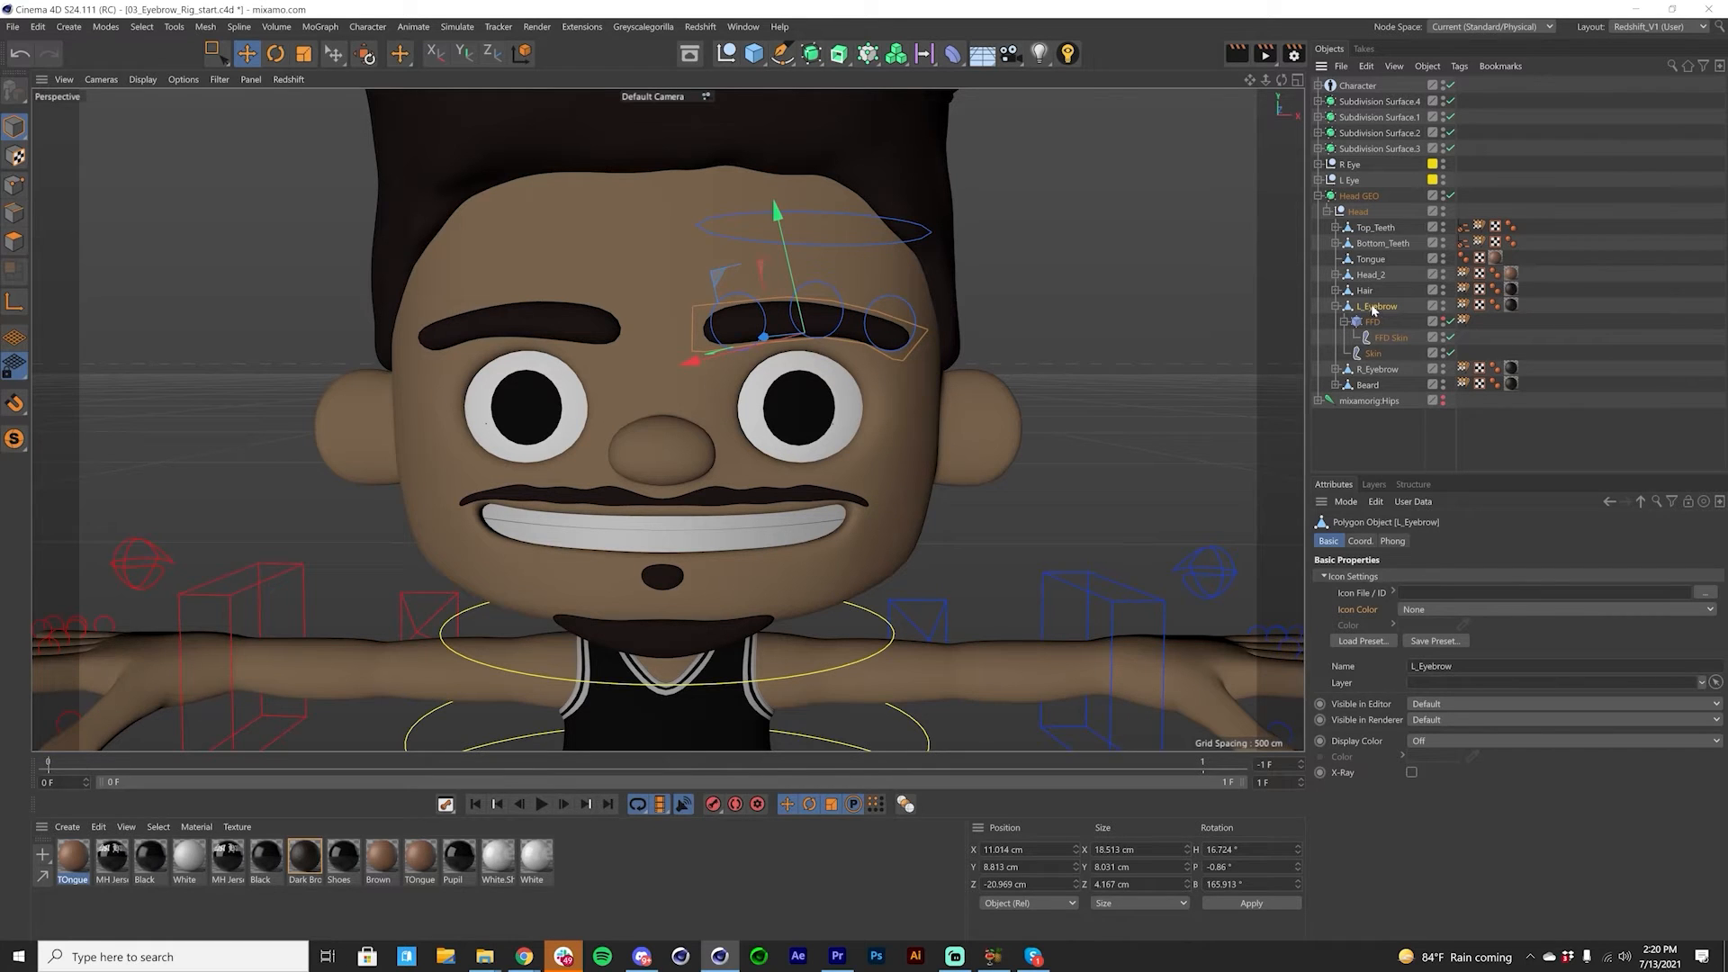
click(1373, 358)
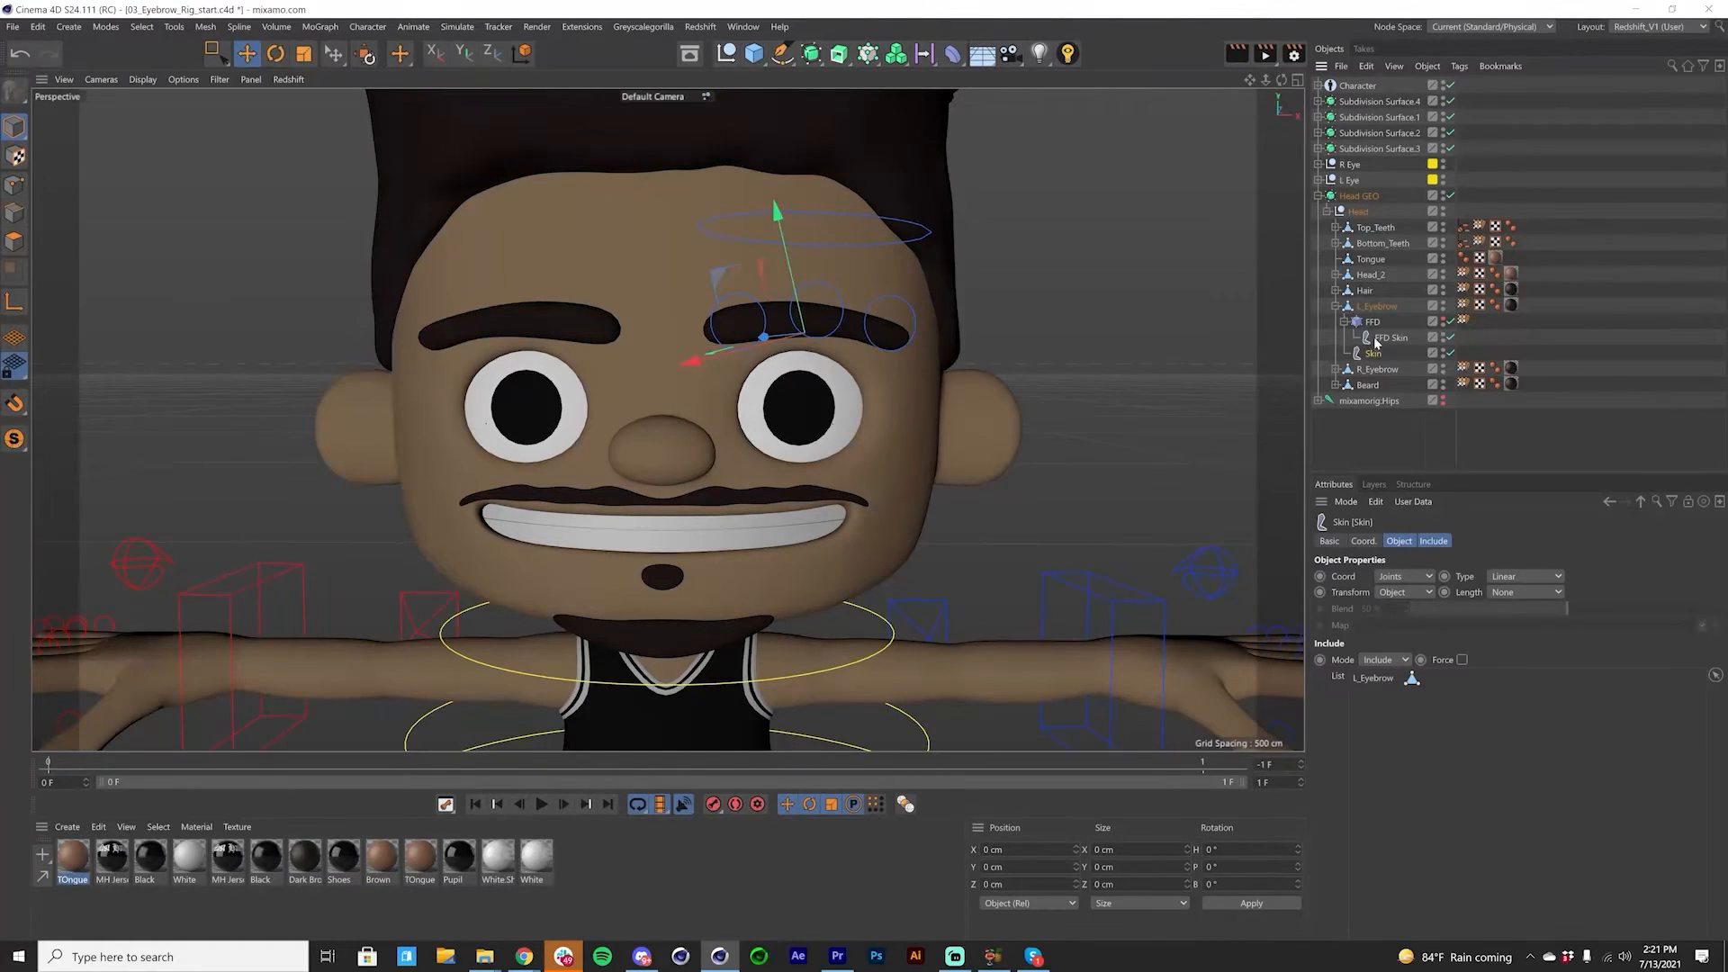
click(1370, 339)
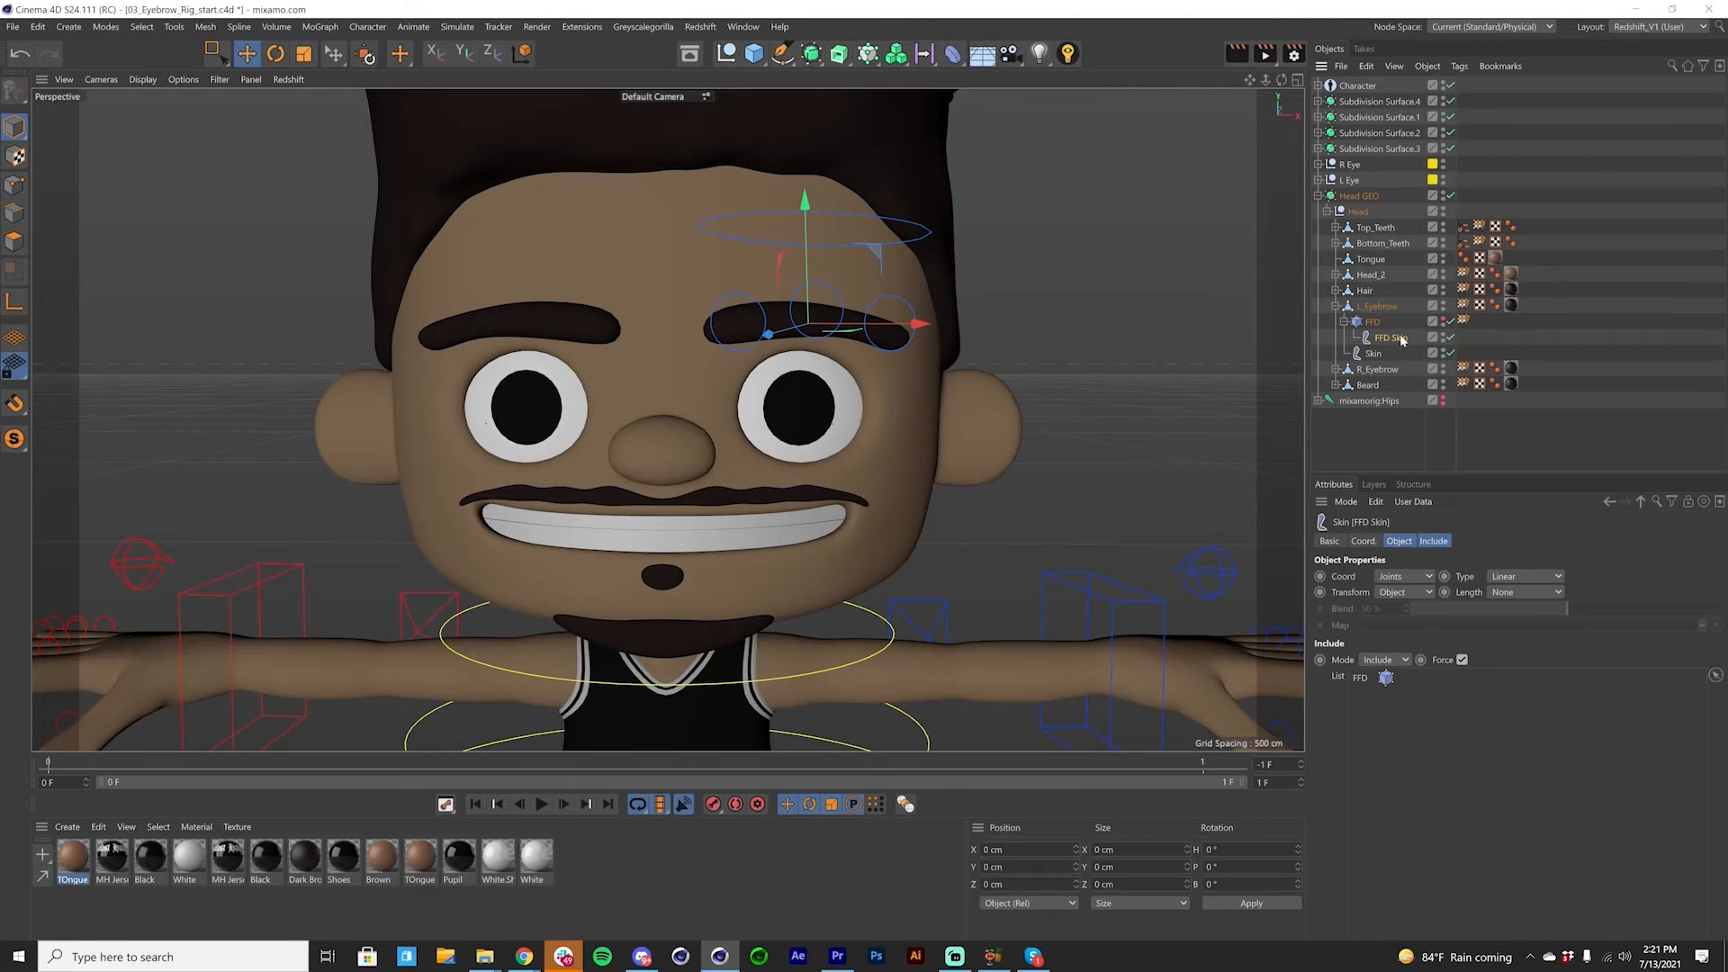
click(1373, 353)
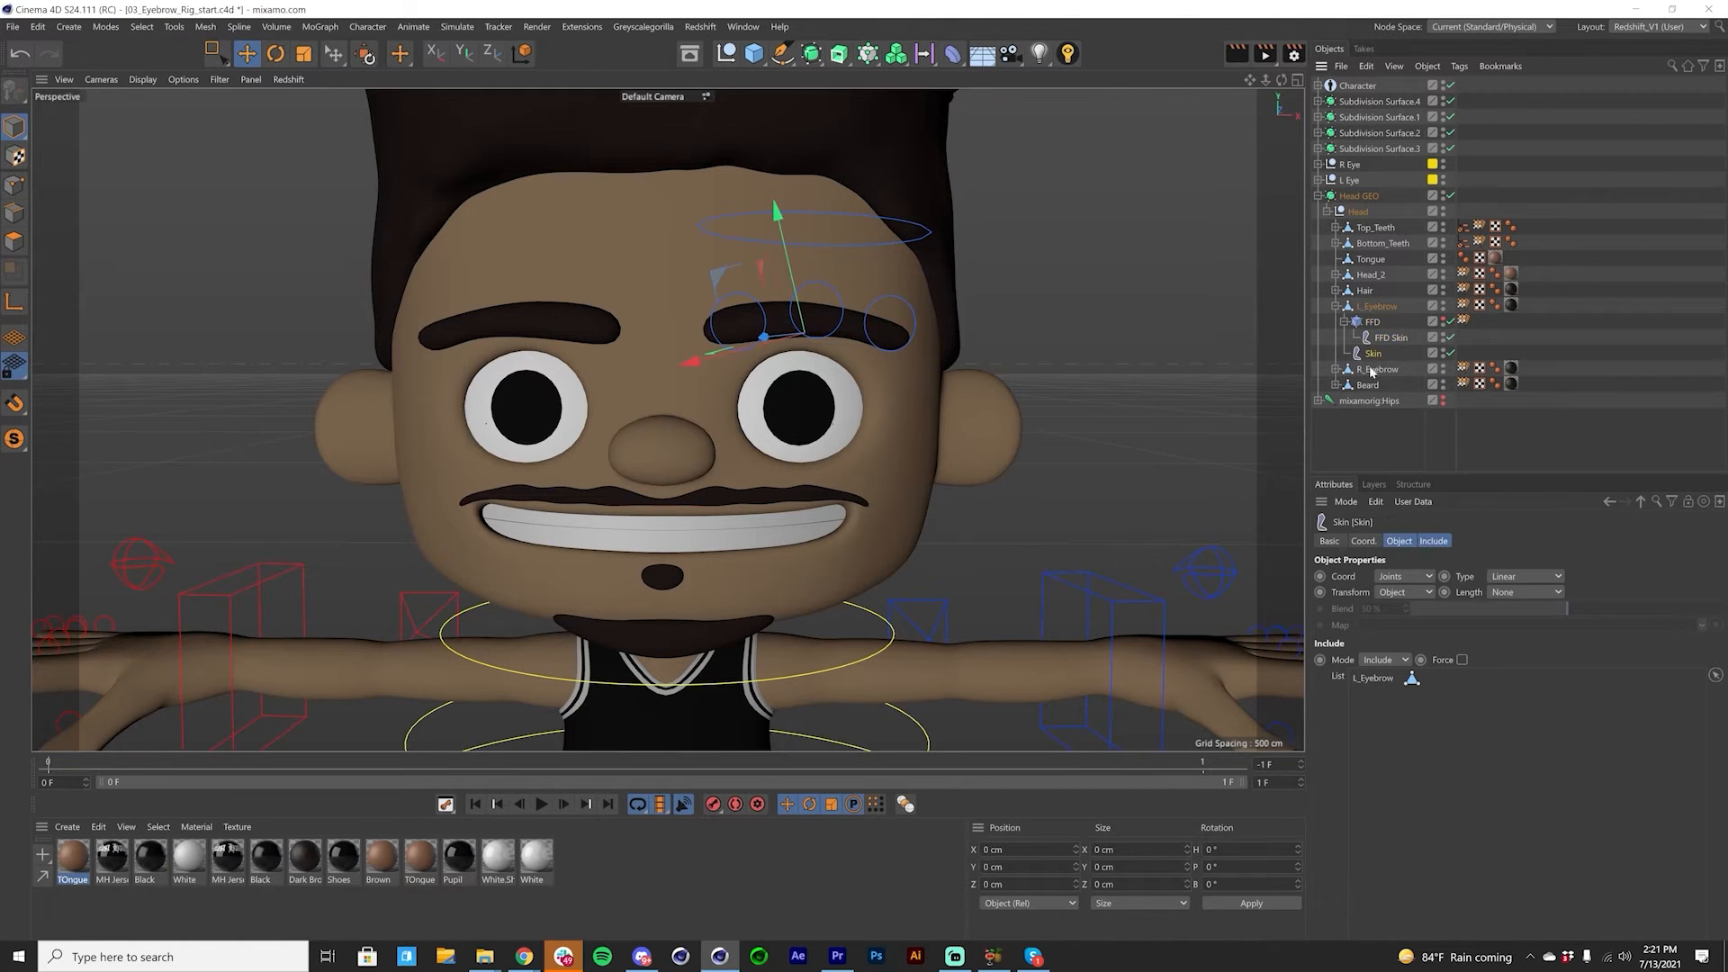
Step: Parent the eyebrow's Skin object under the L_Eyebrow FFD, directly below FFD Skin
drag(1369, 353, 1386, 355)
click(1373, 322)
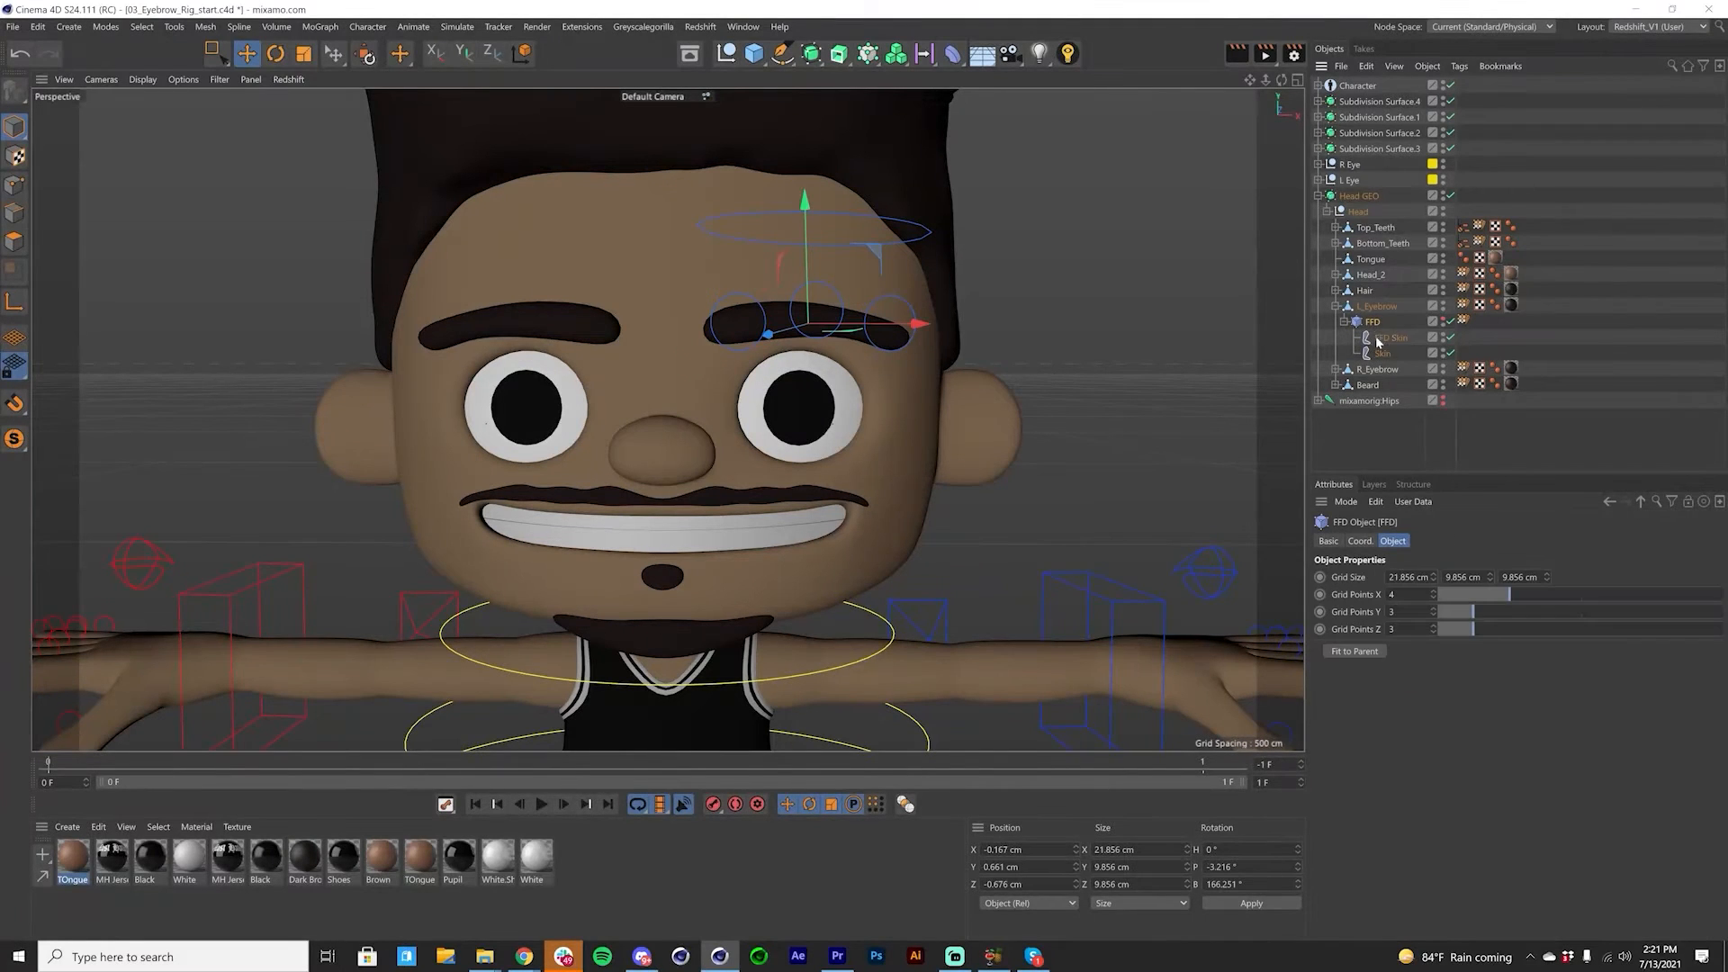
click(1391, 339)
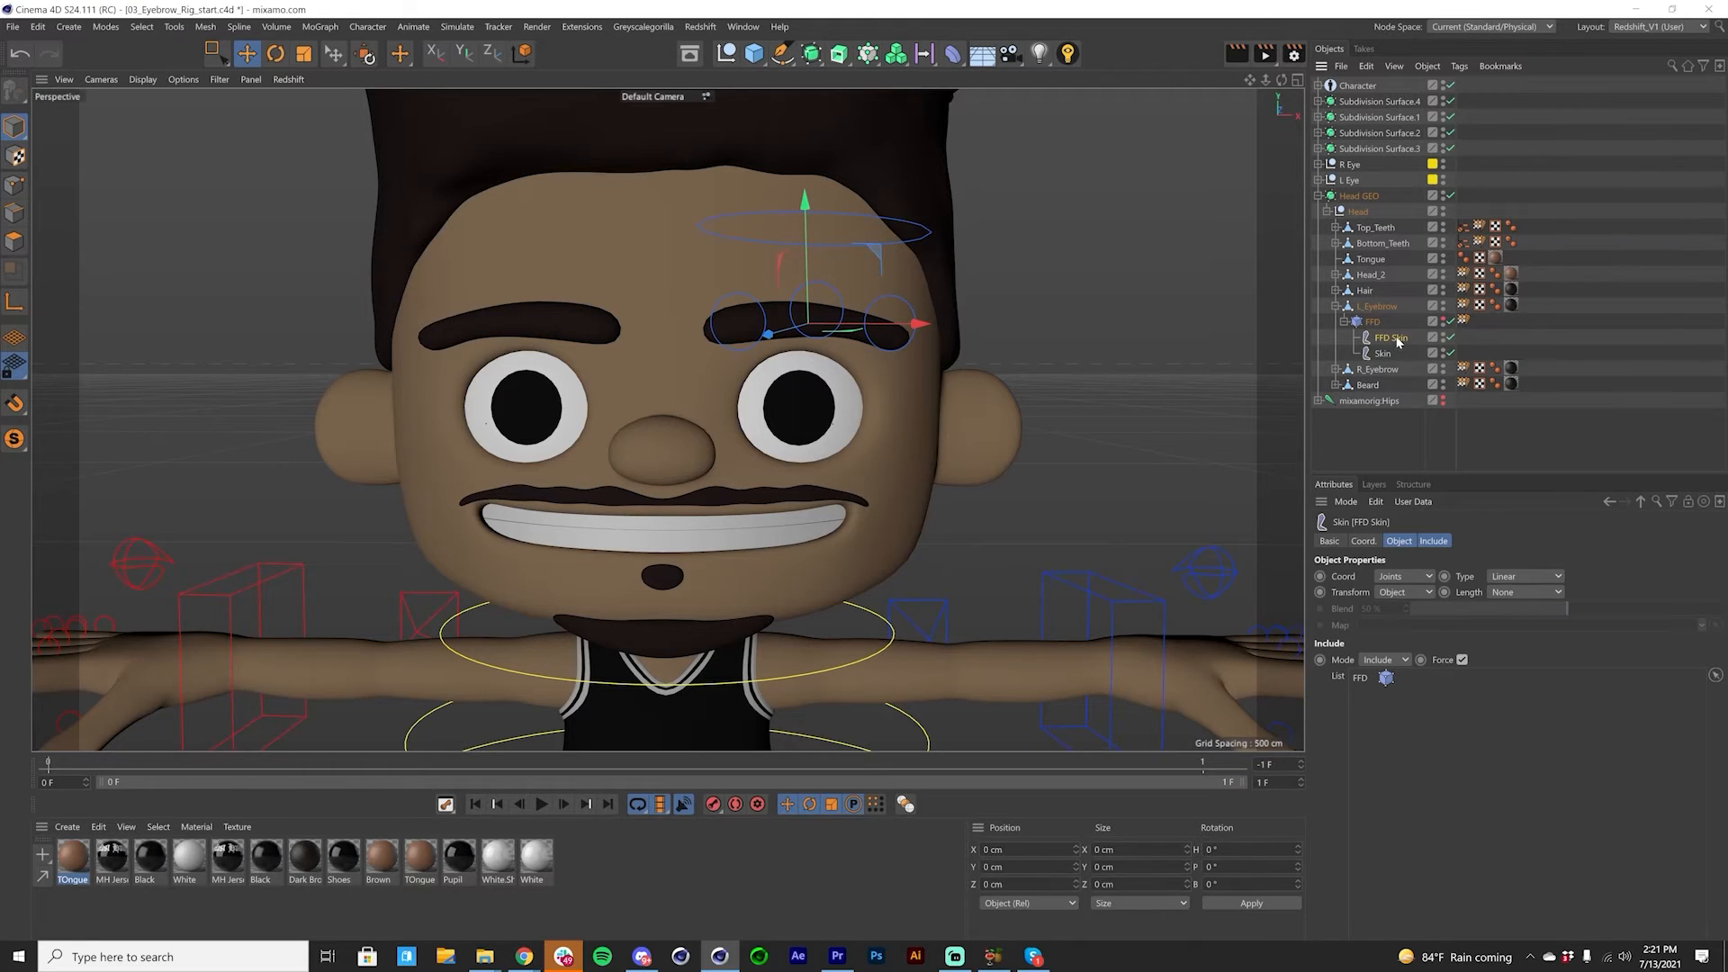
click(1383, 354)
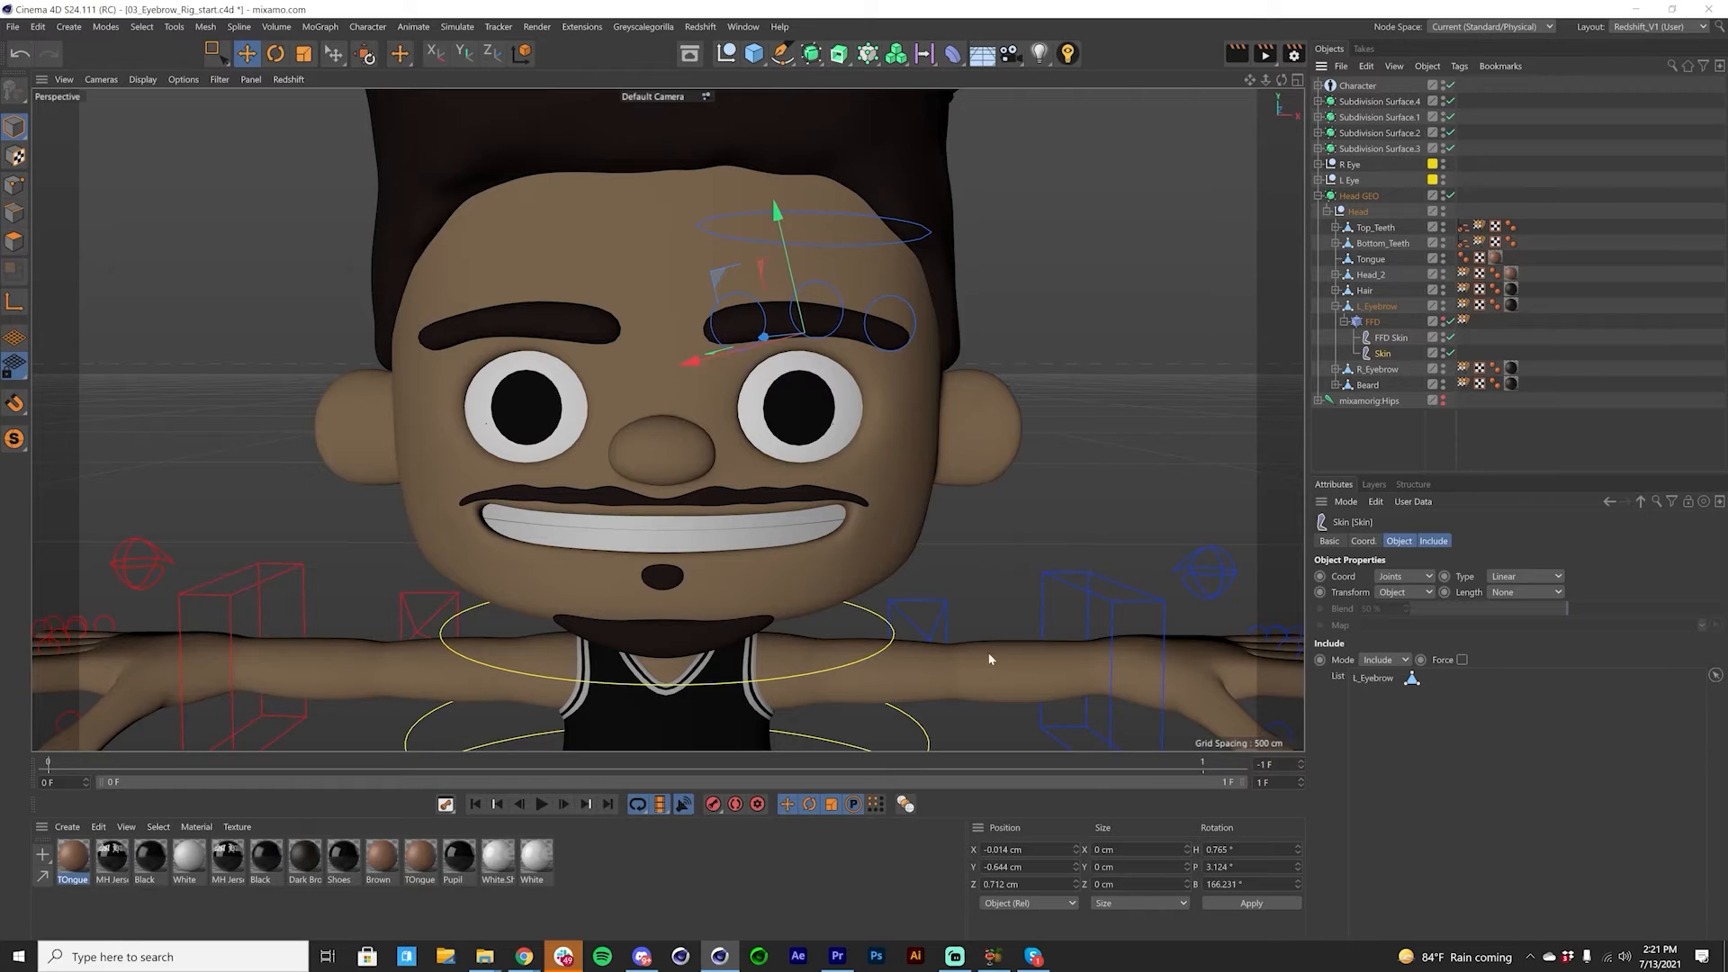
Step: Rotate the neck control to test the reordered skin deformers, and undo the rotation
click(887, 641)
key(r)
drag(711, 666, 668, 623)
key(ctrl+z)
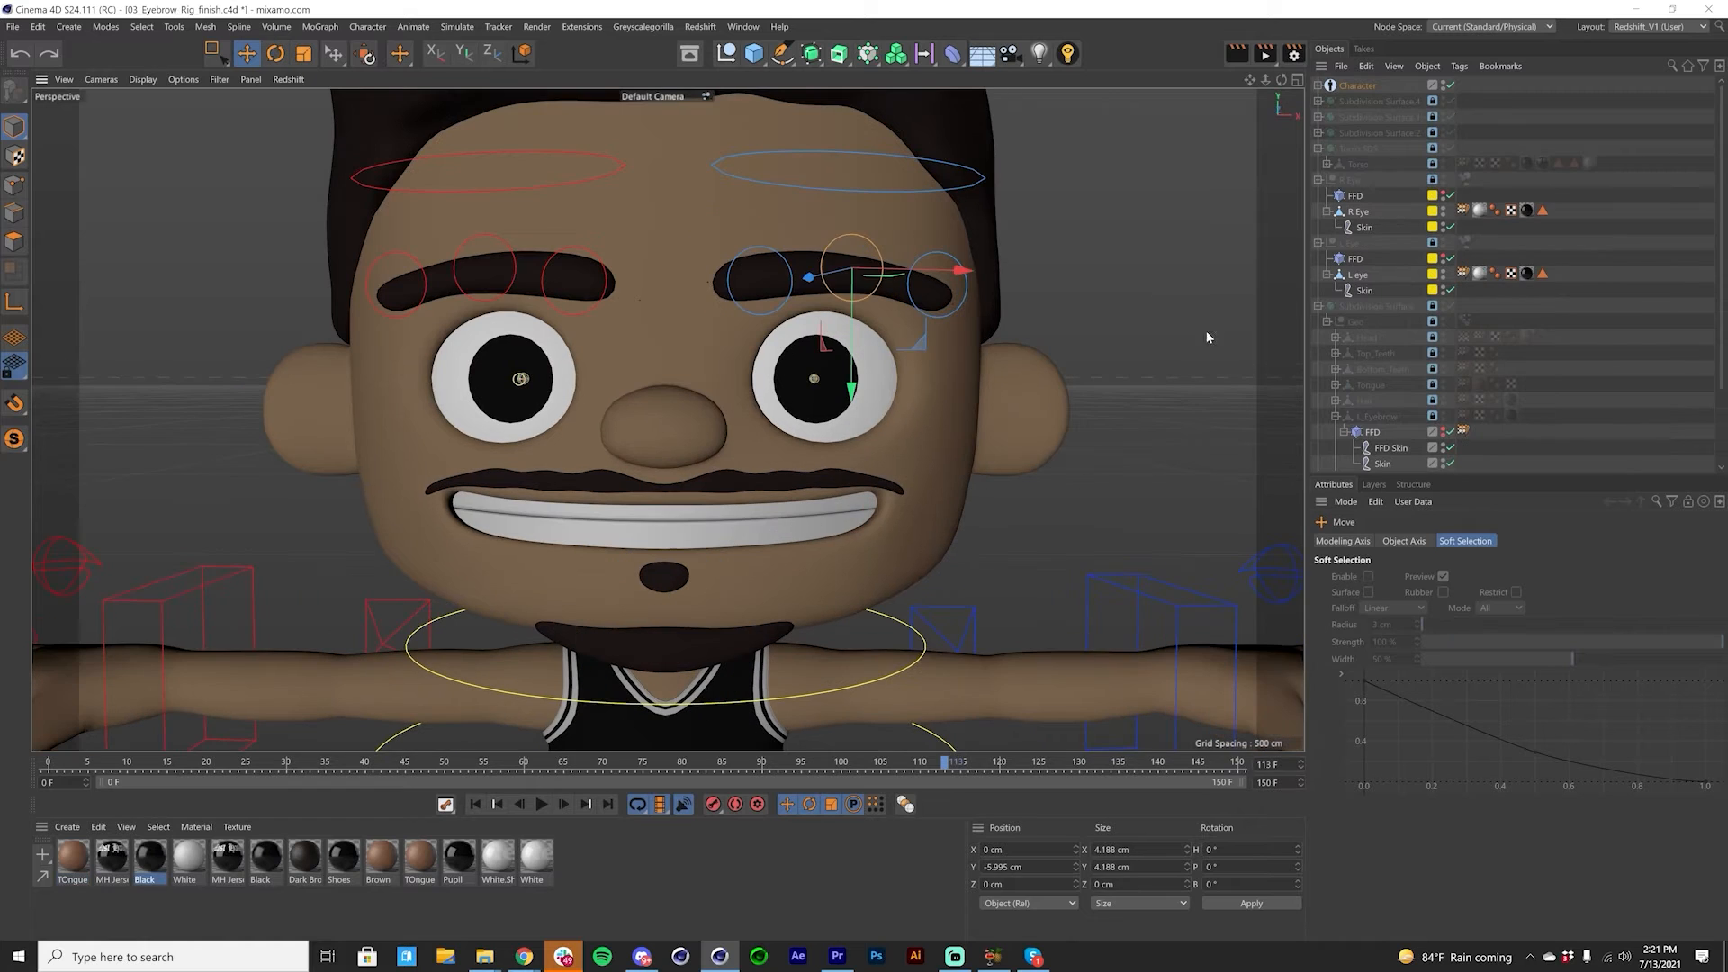
Step: Switch to 03_Eyebrow_Rig_finish.c4d and unlock its Geometry layer to access the head hierarchy under Subdivision Surface
click(1027, 285)
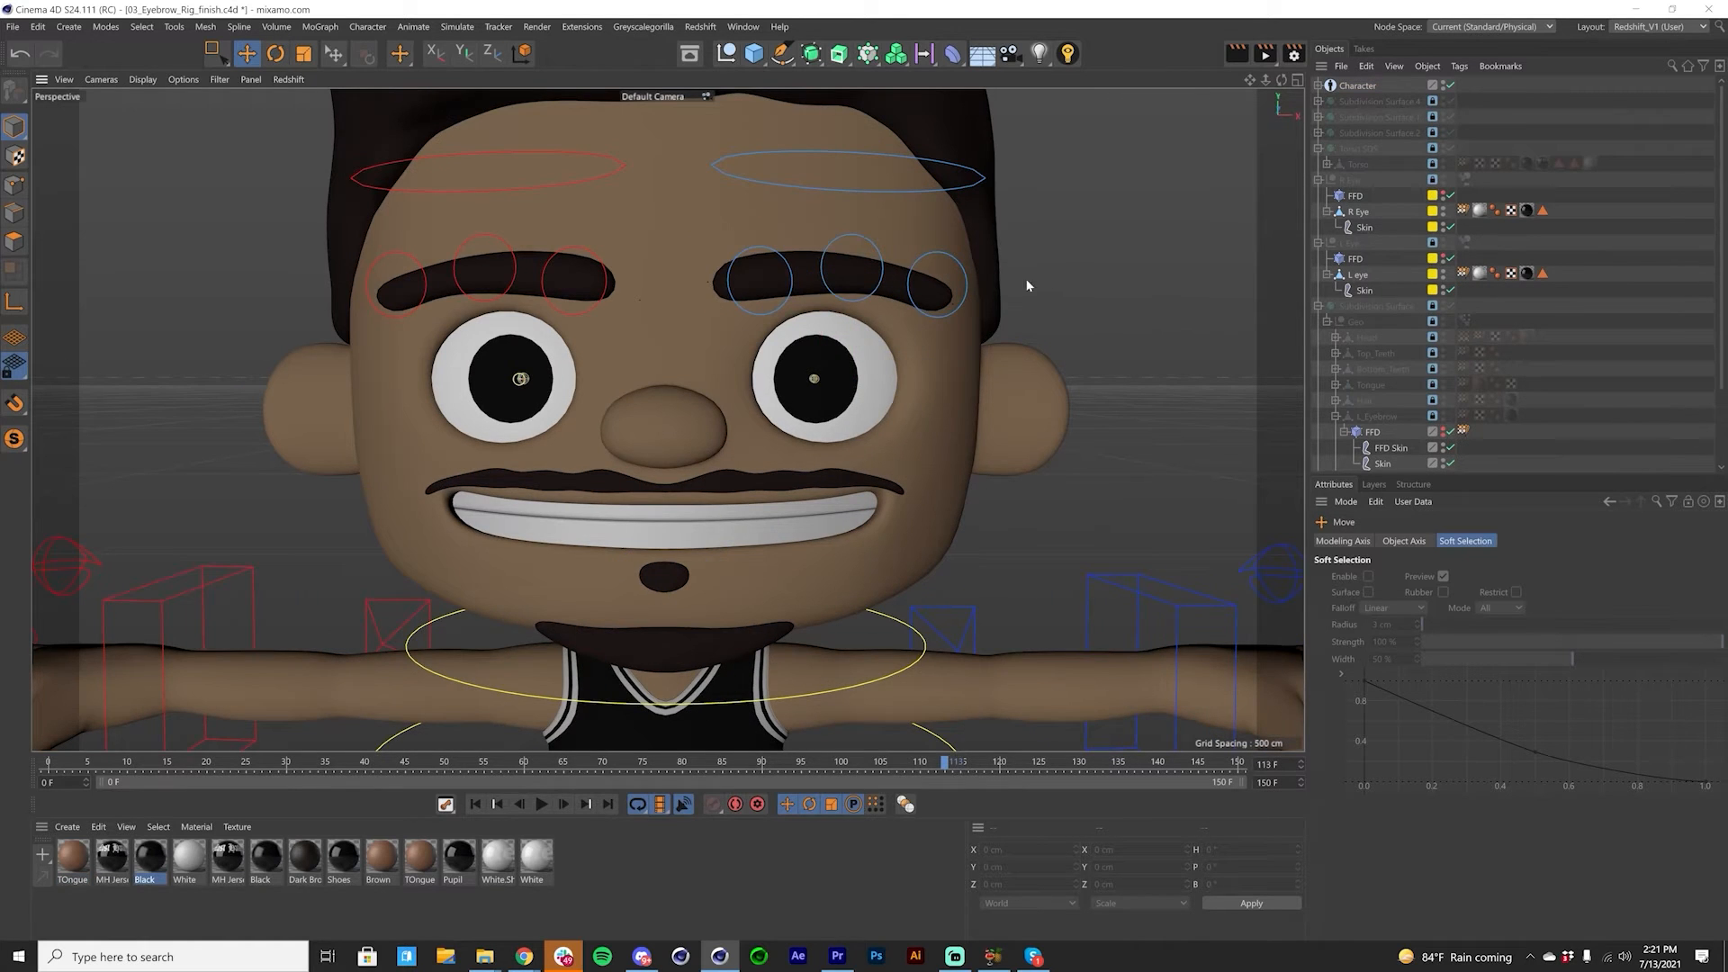
scroll(749, 357, down, 3)
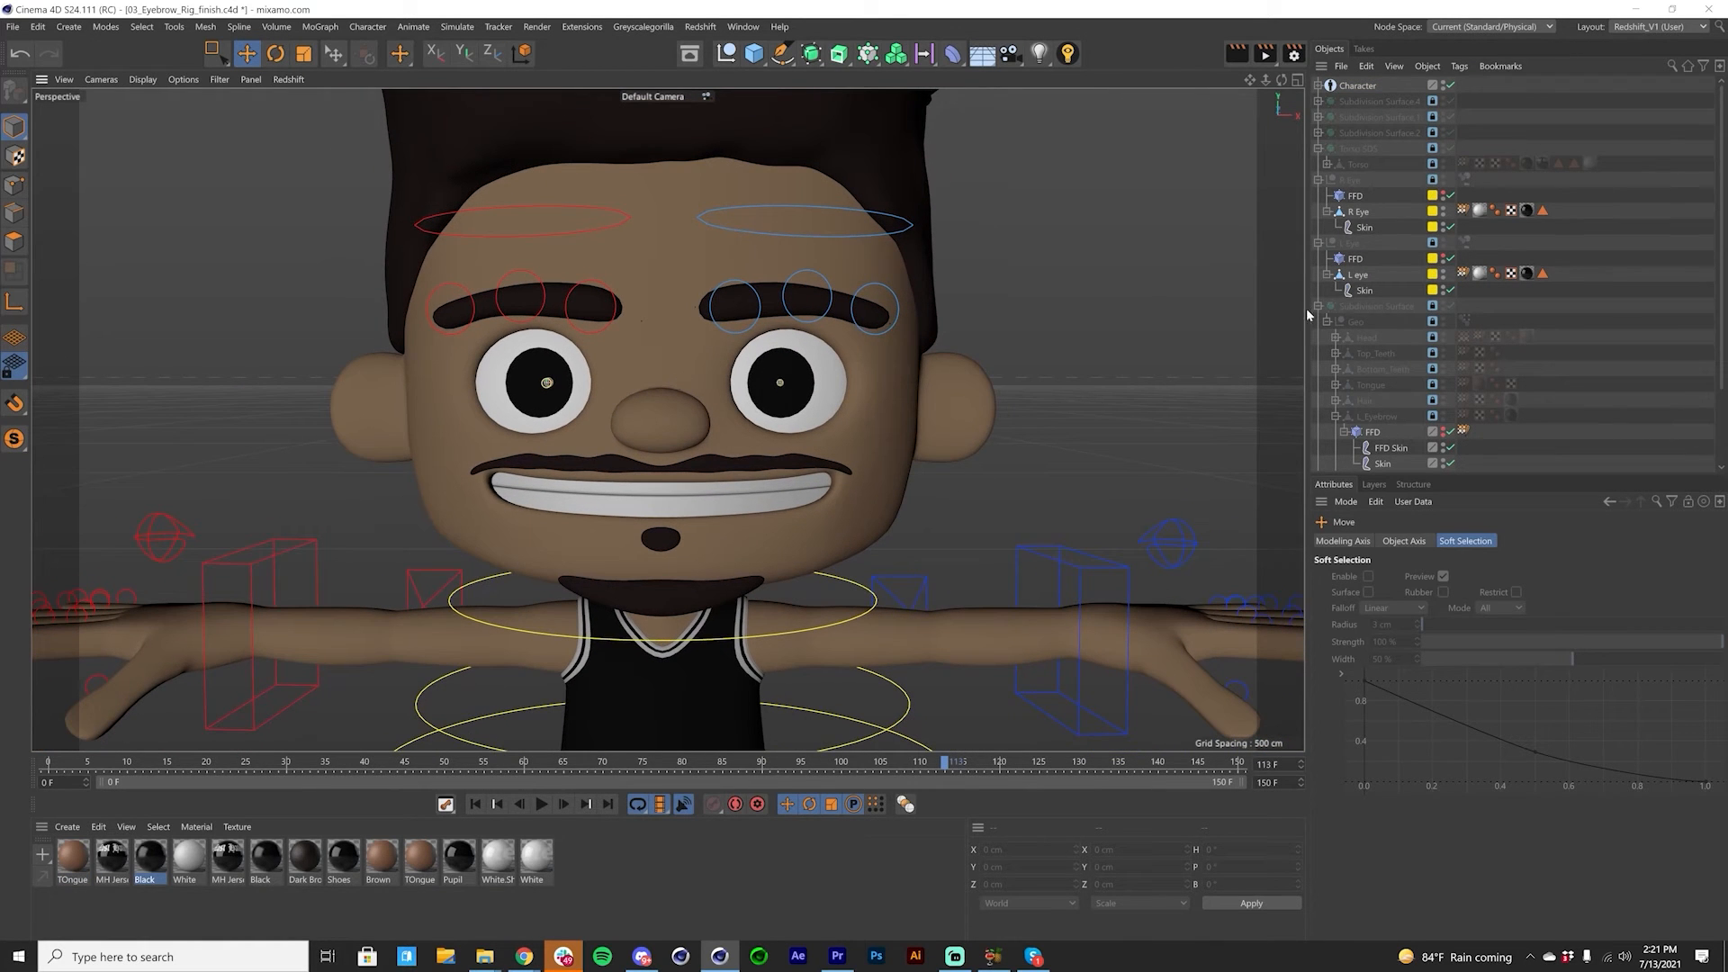
click(1319, 307)
click(1368, 322)
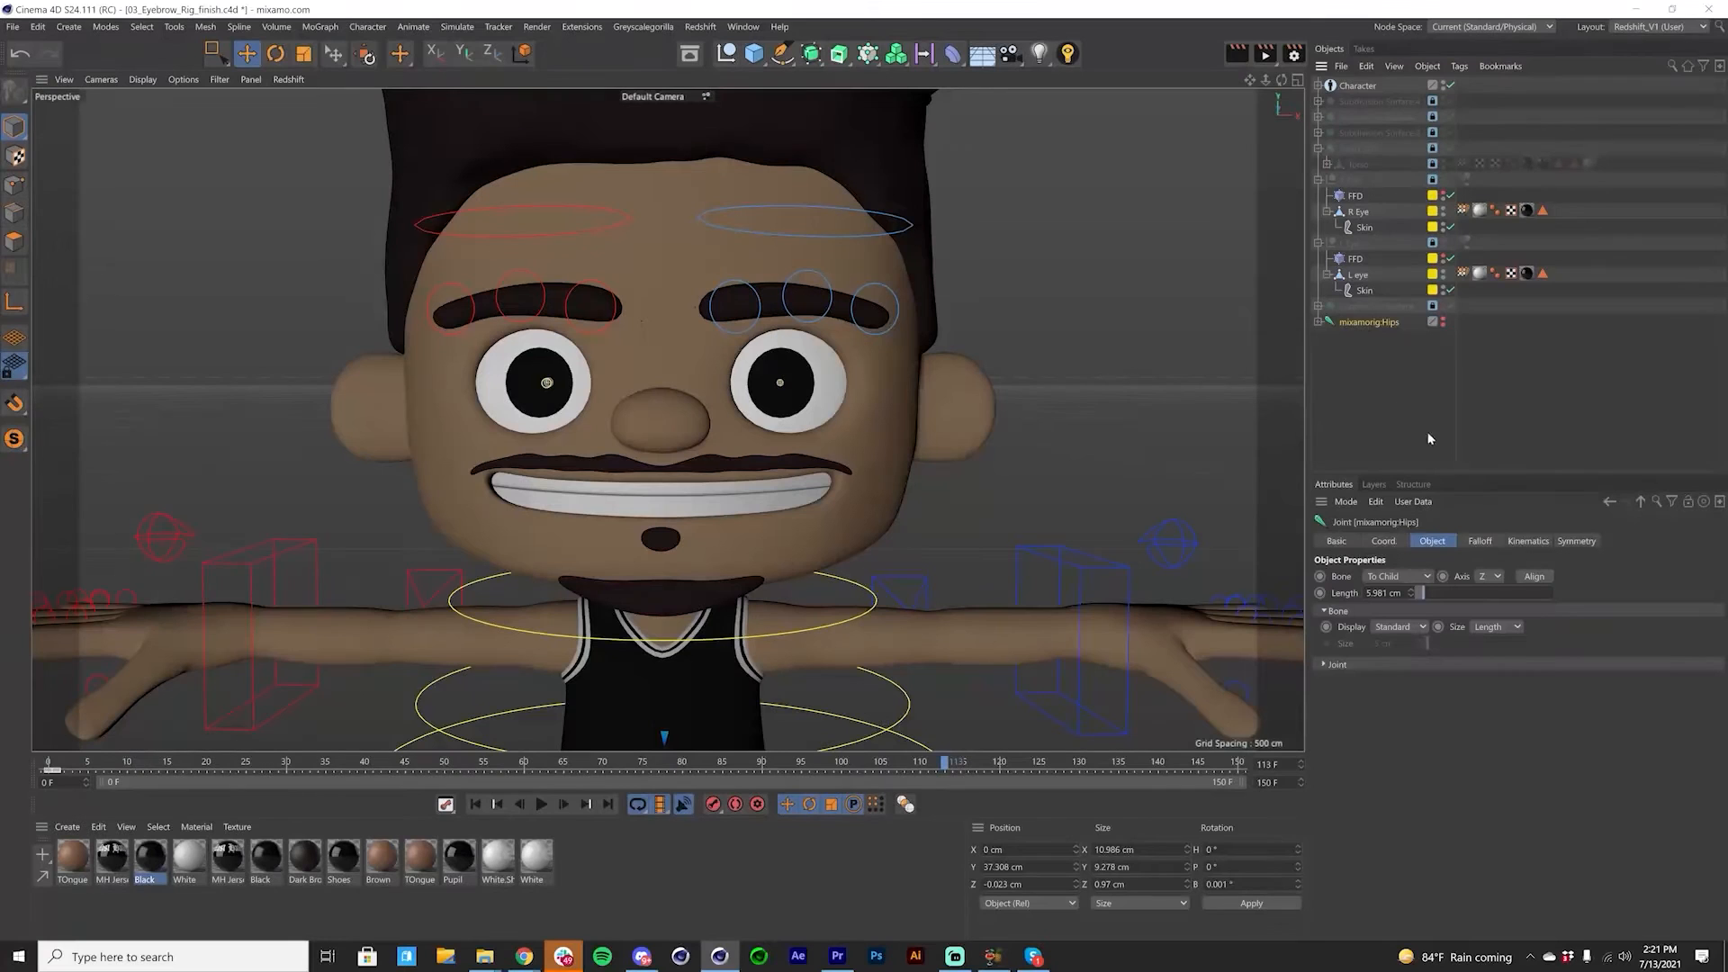
click(1318, 307)
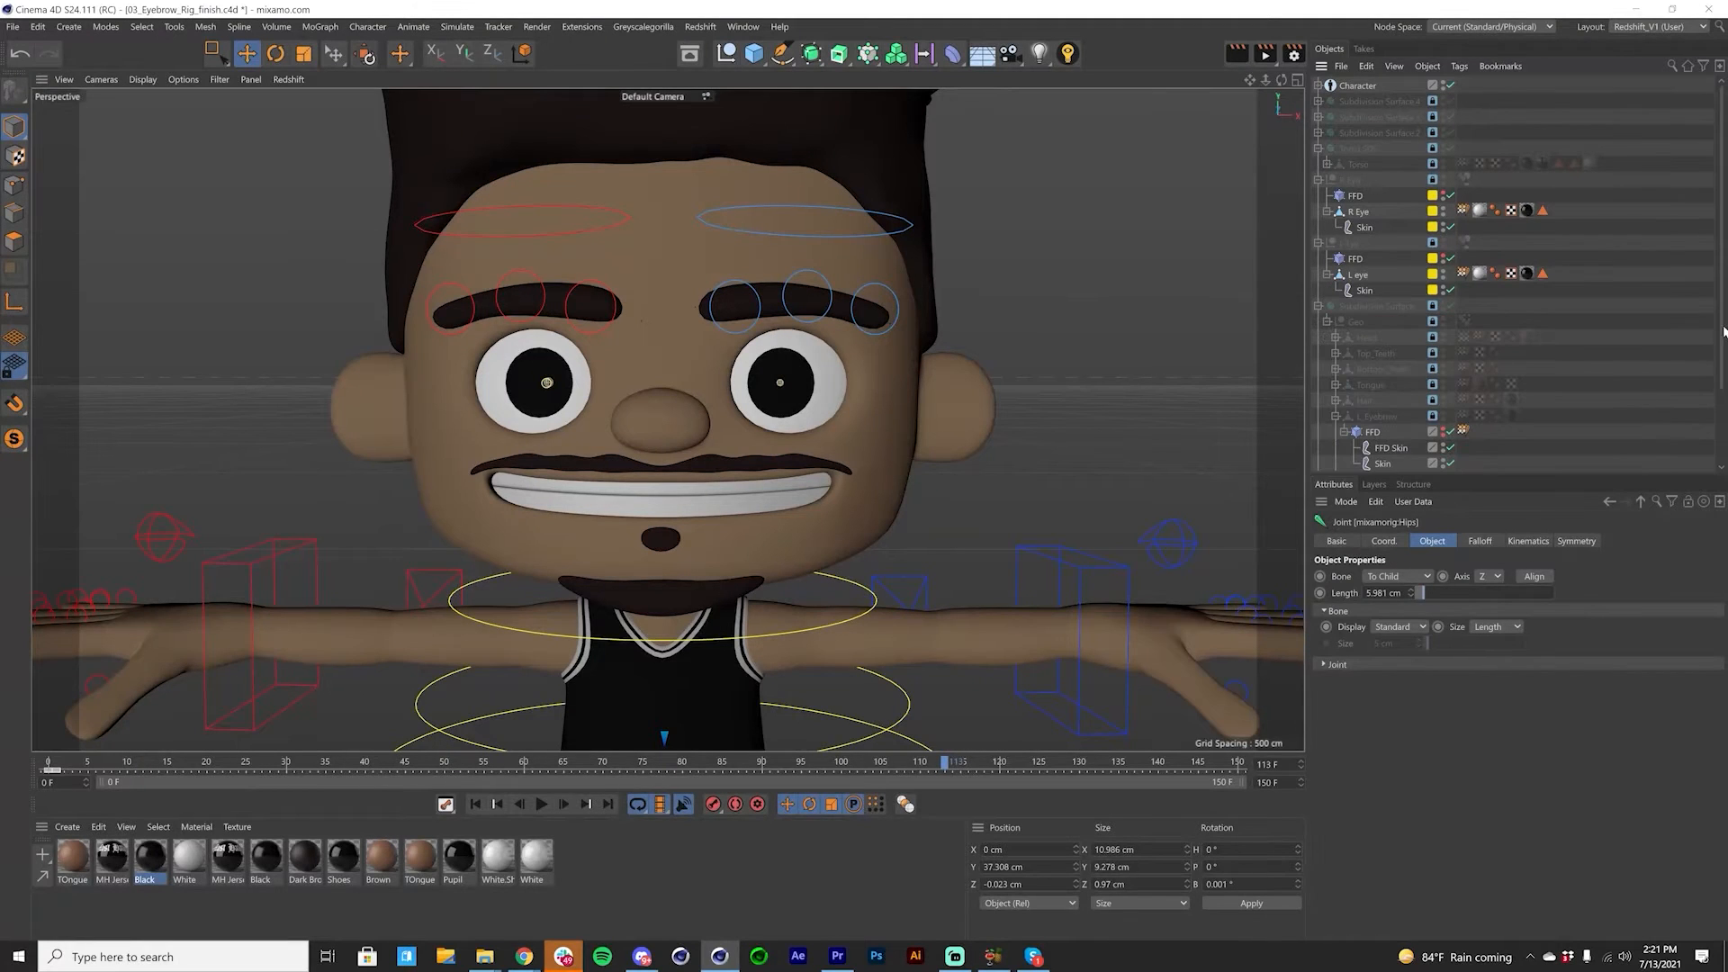
scroll(1441, 378, down, 2)
click(1374, 484)
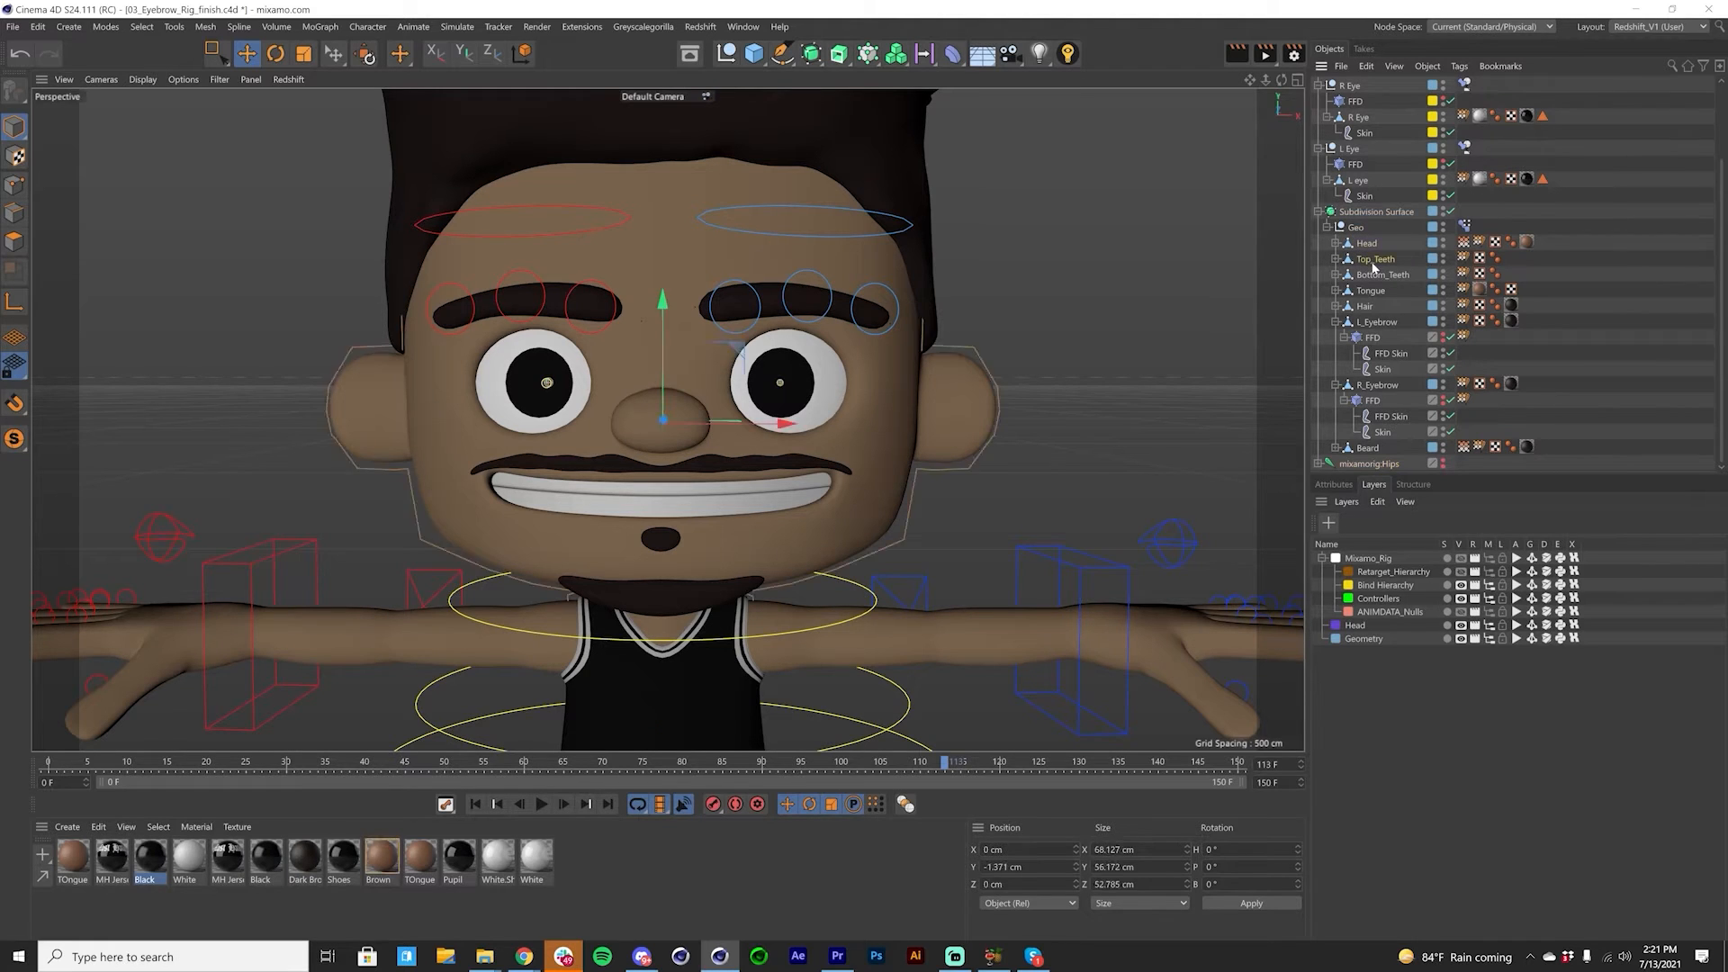
Step: Collapse the L_Eyebrow and R_Eyebrow hierarchies and lock the Geometry layer
click(1355, 336)
click(1336, 322)
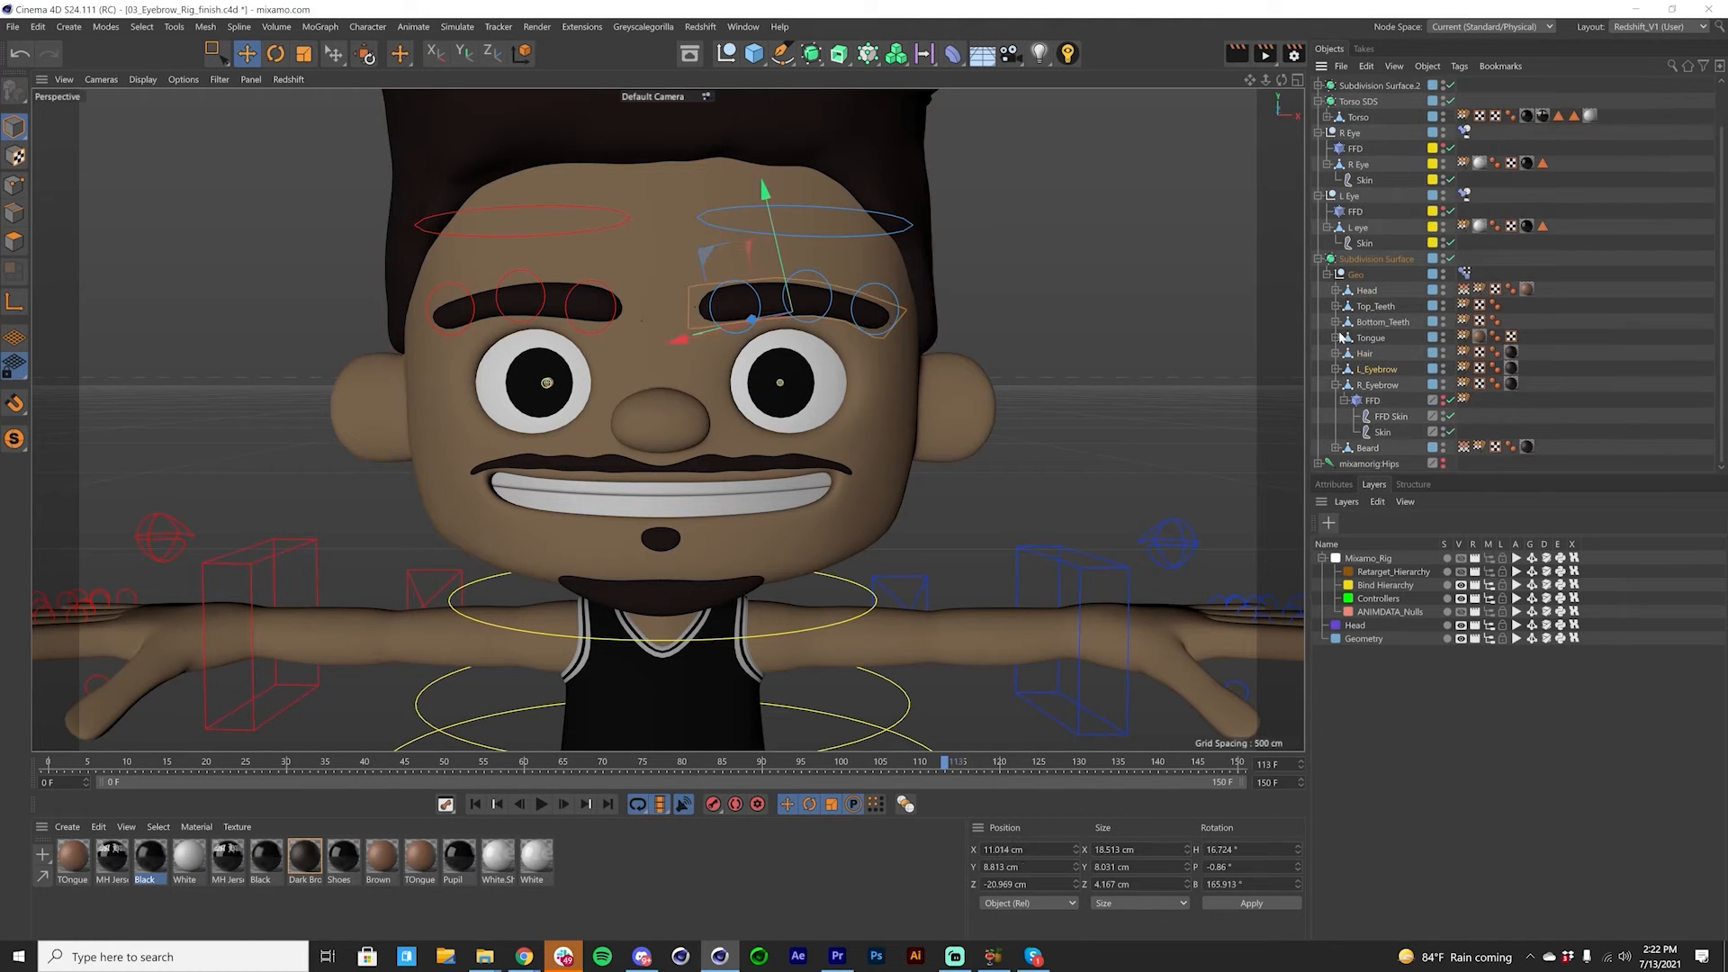
click(1335, 385)
click(1364, 639)
click(1502, 638)
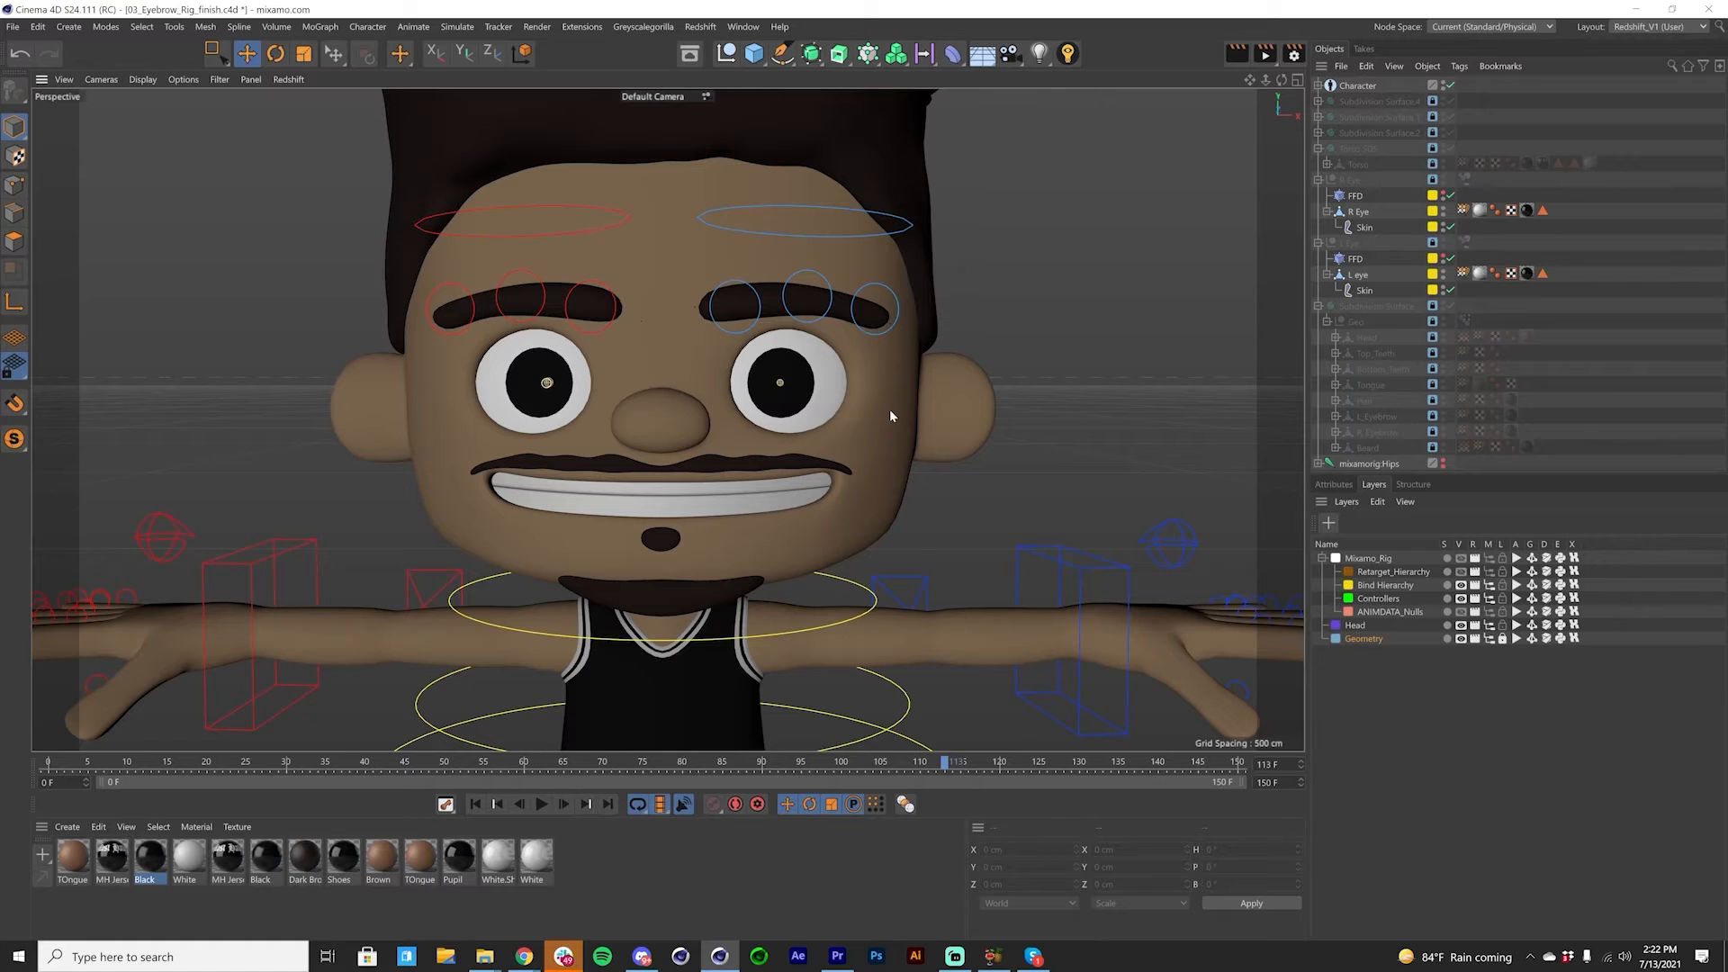
Step: Move the blue left brow controls to test the brow deformation, undoing each move
click(872, 287)
drag(870, 360, 864, 416)
key(ctrl+z)
click(738, 230)
drag(745, 283, 764, 250)
key(ctrl+z)
Step: Move the red right brow controls, including the large main one, as a test and undo each move
click(662, 426)
click(545, 311)
click(568, 292)
drag(611, 336, 649, 312)
key(ctrl+z)
click(585, 234)
mouse_move(699, 221)
mouse_down()
mouse_move(709, 255)
mouse_move(668, 229)
mouse_up()
key(ctrl+z)
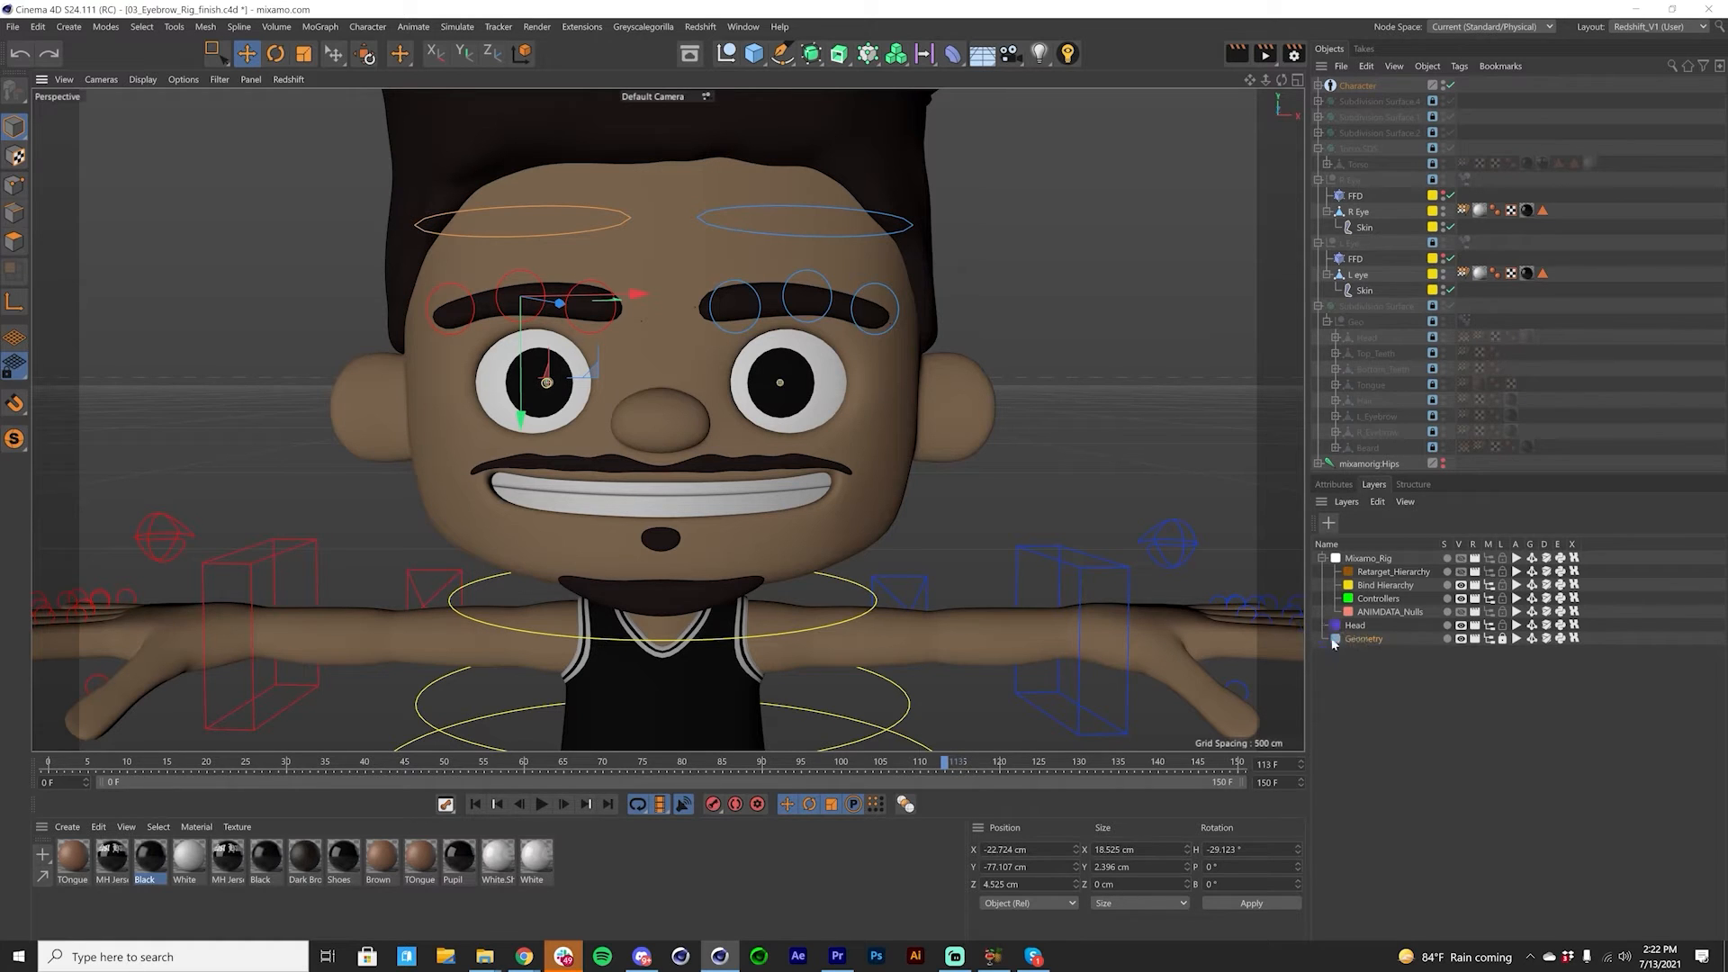
Step: Unlock the Geometry layer to test selecting the head mesh in the viewport, and lock the layer again
click(1502, 639)
click(1503, 640)
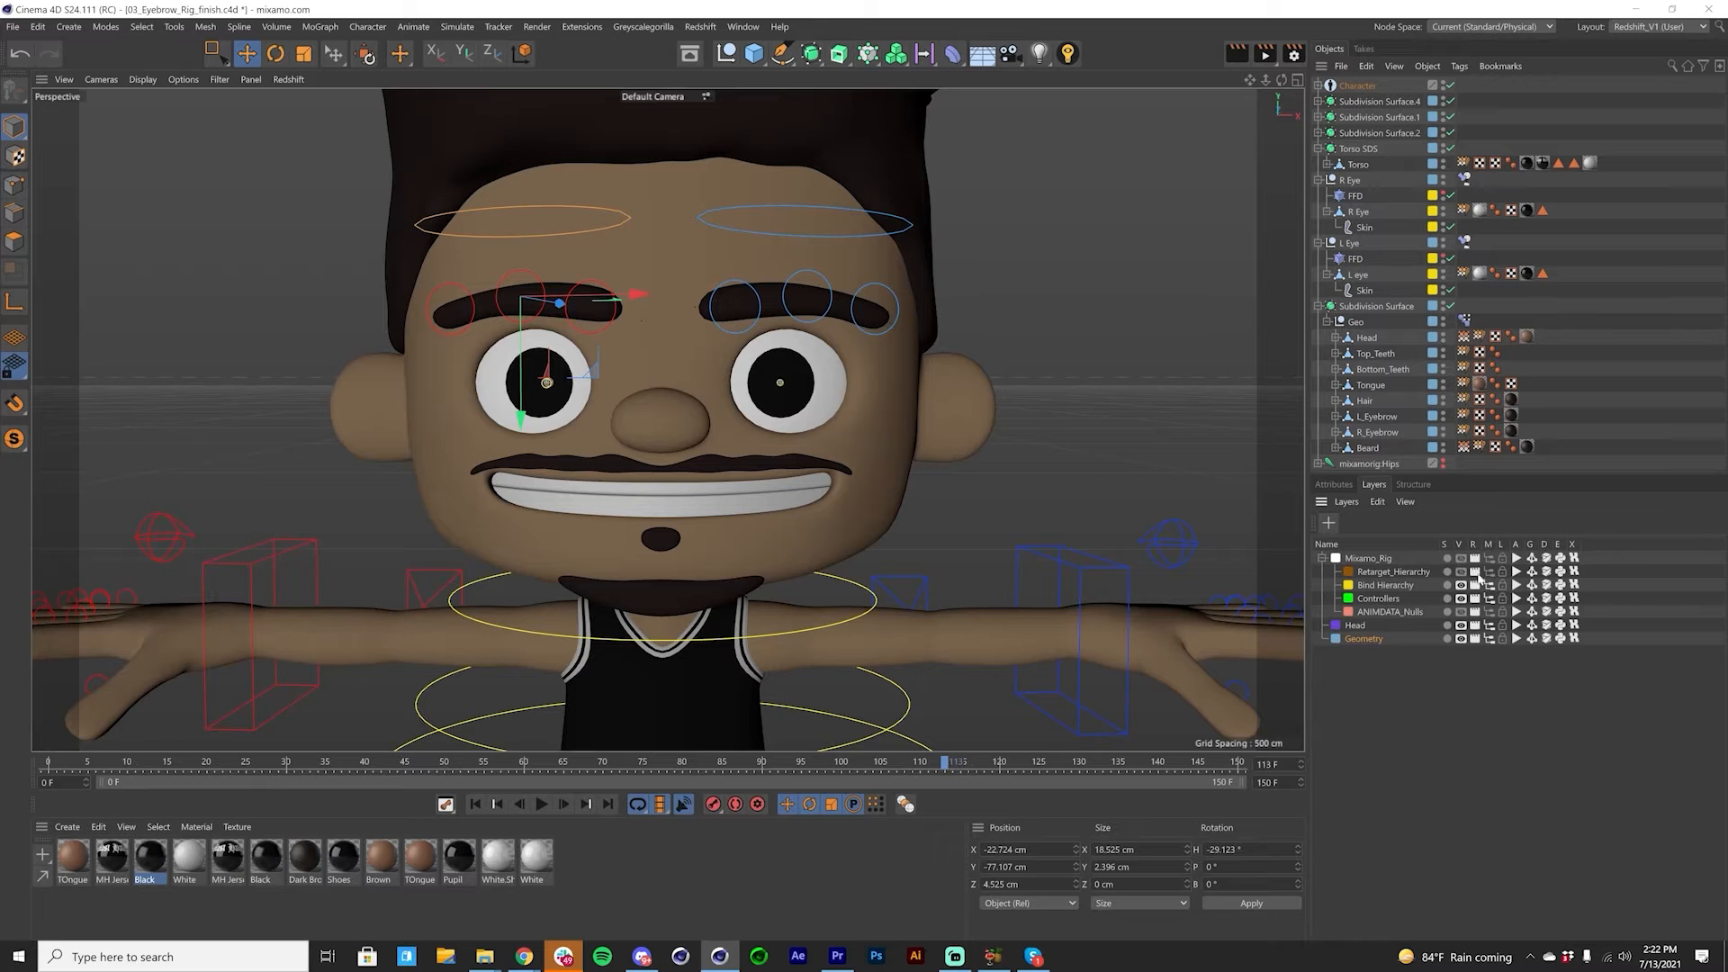
click(895, 489)
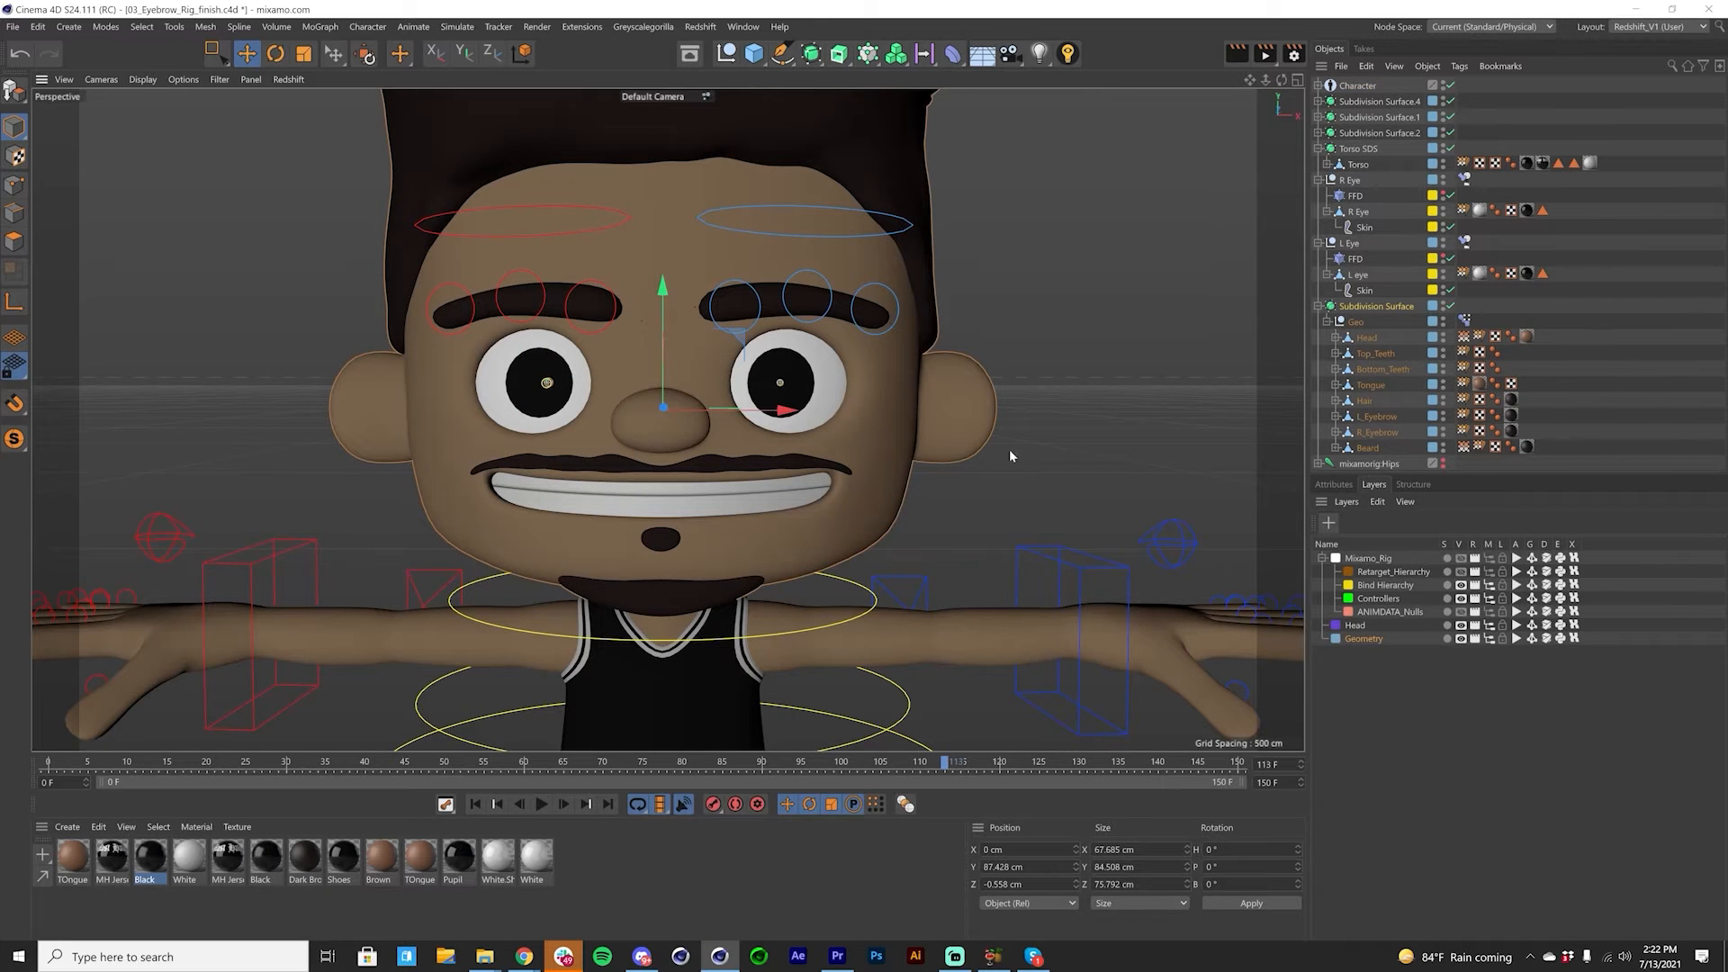
click(1502, 639)
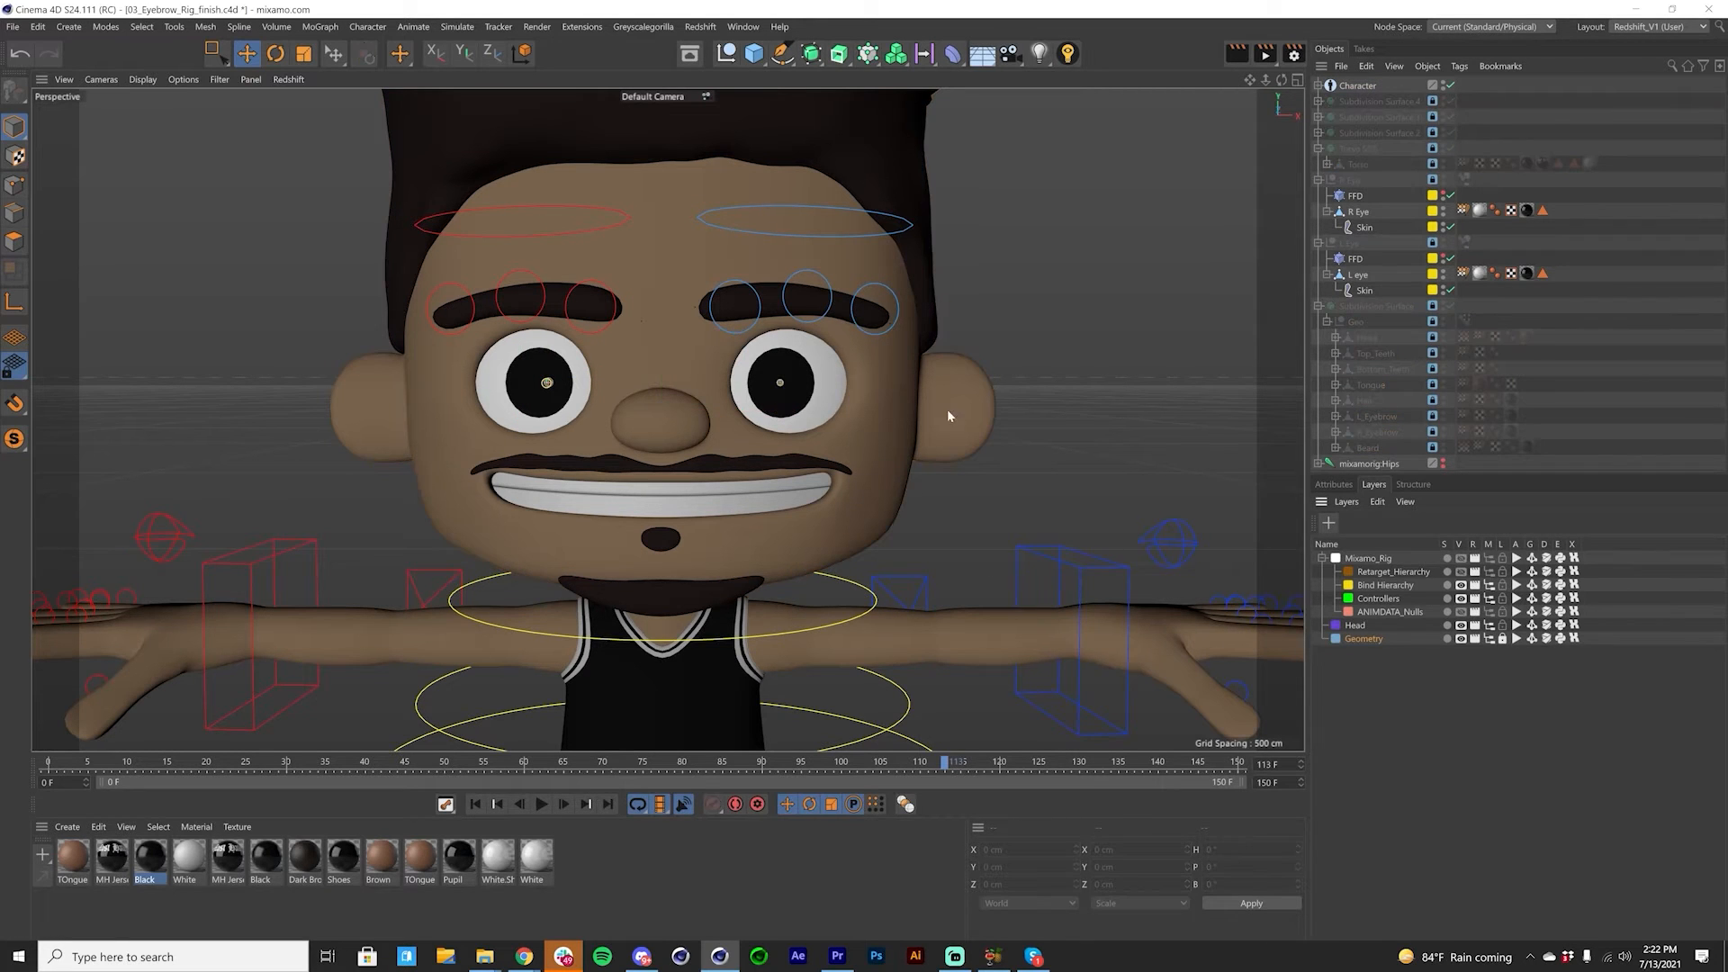
Step: Rotate the neck control with the geometry locked, and undo the rotation
click(854, 594)
key(r)
drag(847, 597, 877, 608)
key(ctrl+z)
Step: Test selecting several body controls in the viewport, move the character's left arm control, and undo the move
key(e)
click(876, 604)
click(798, 650)
click(871, 645)
click(988, 640)
click(1084, 595)
drag(1097, 542, 949, 599)
key(ctrl+z)
click(373, 641)
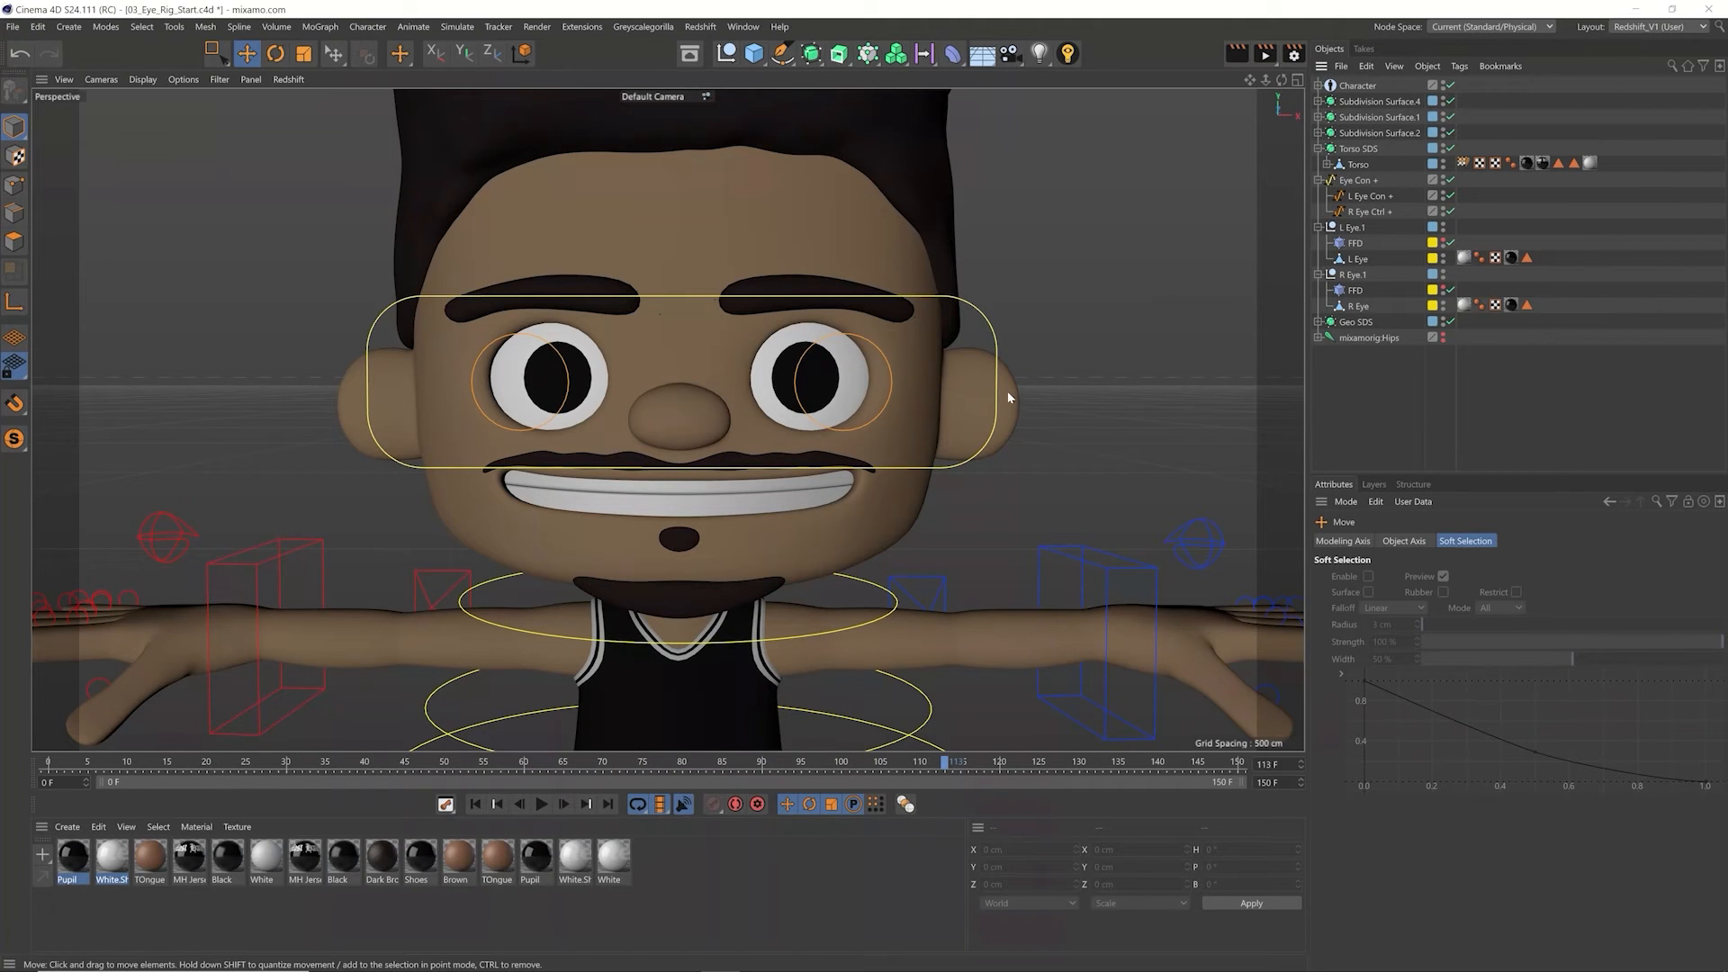
Step: In 03_Eye_Rig_Start.c4d, move the R Eye Ctrl+ and L Eye Con+ controls as a test and undo both moves
click(1355, 180)
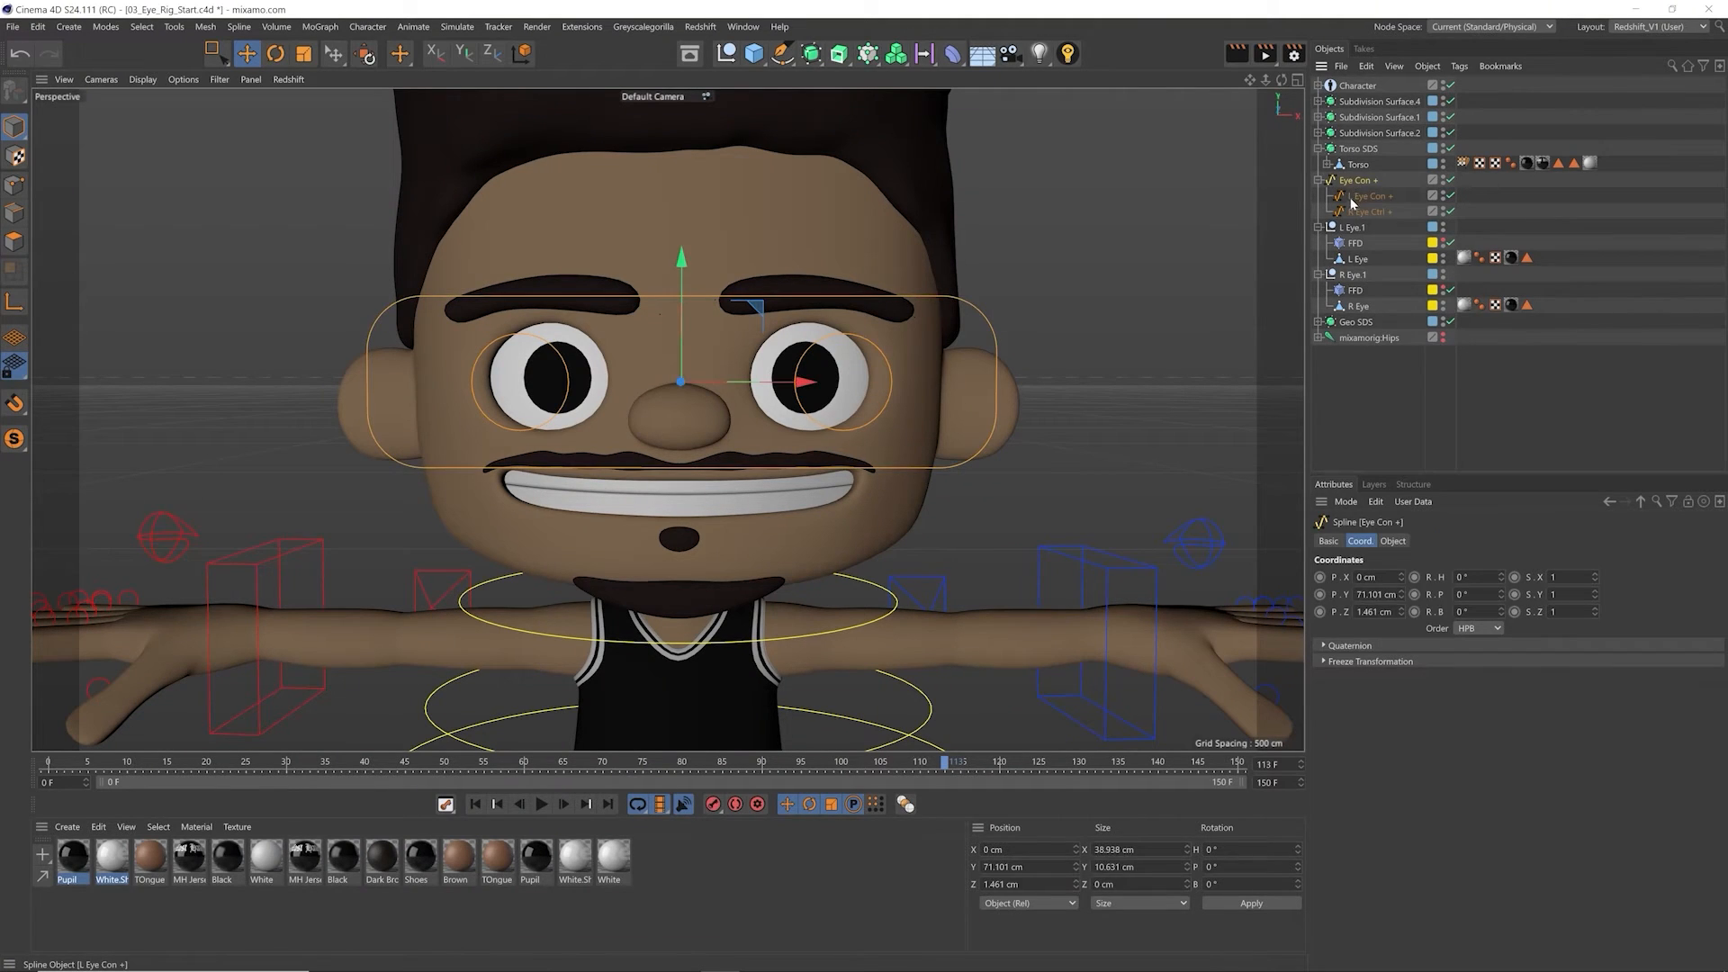
click(1352, 212)
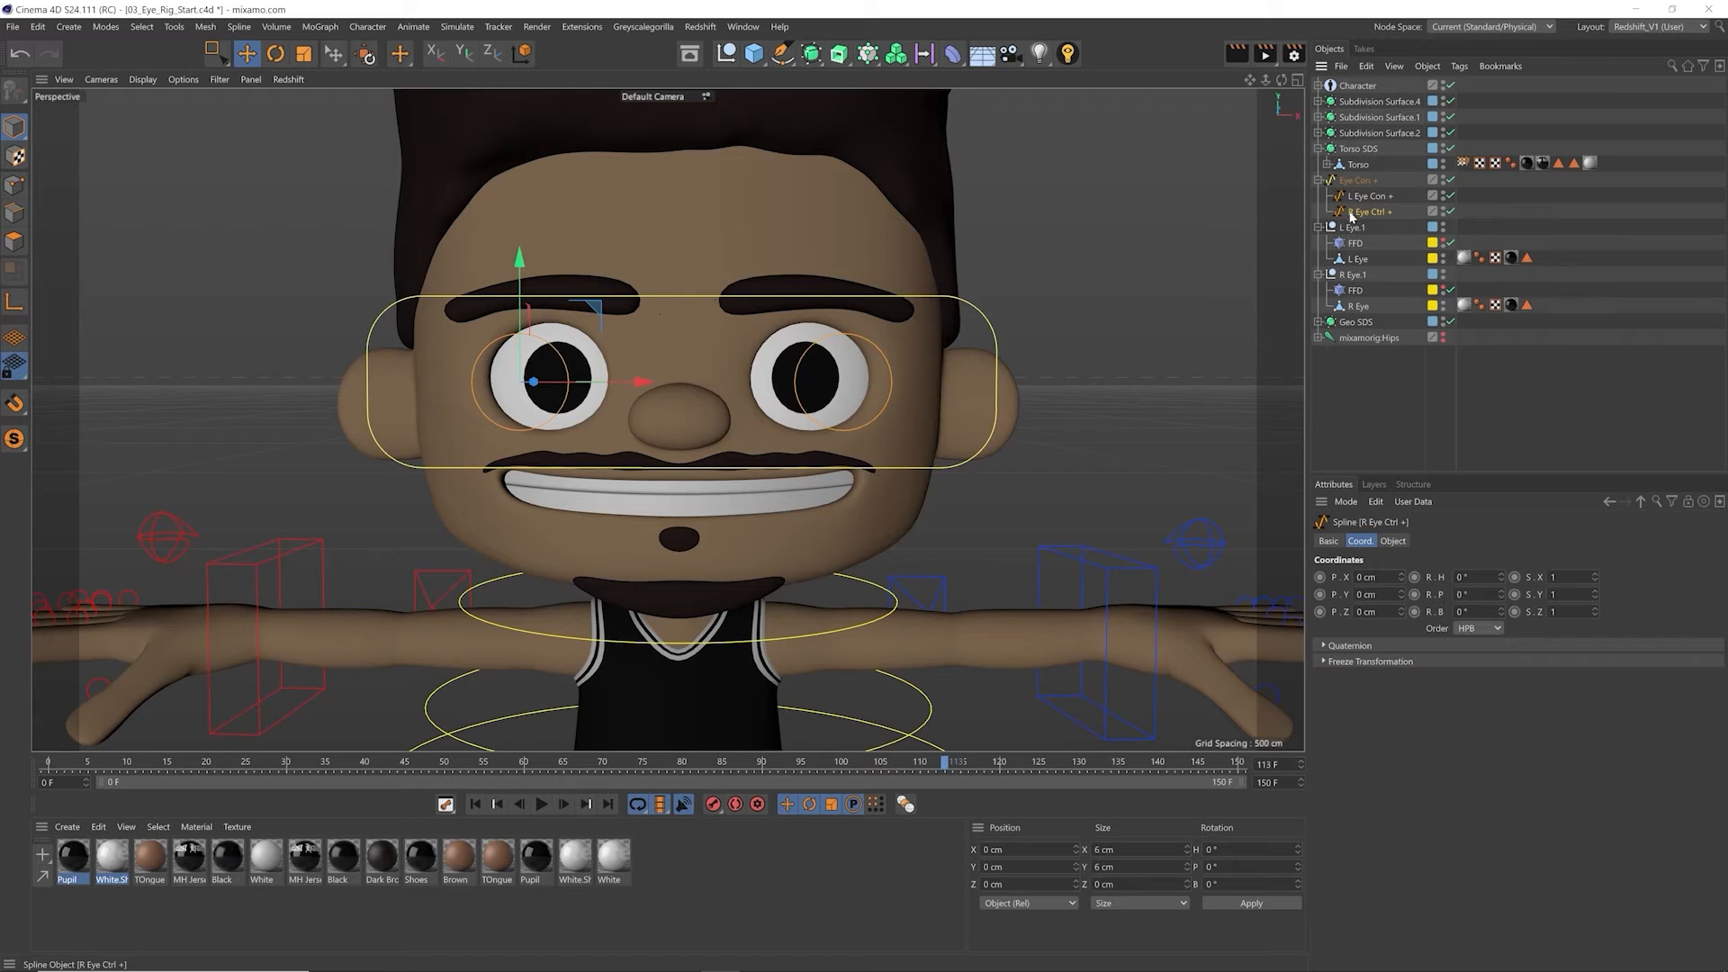
drag(567, 360, 528, 353)
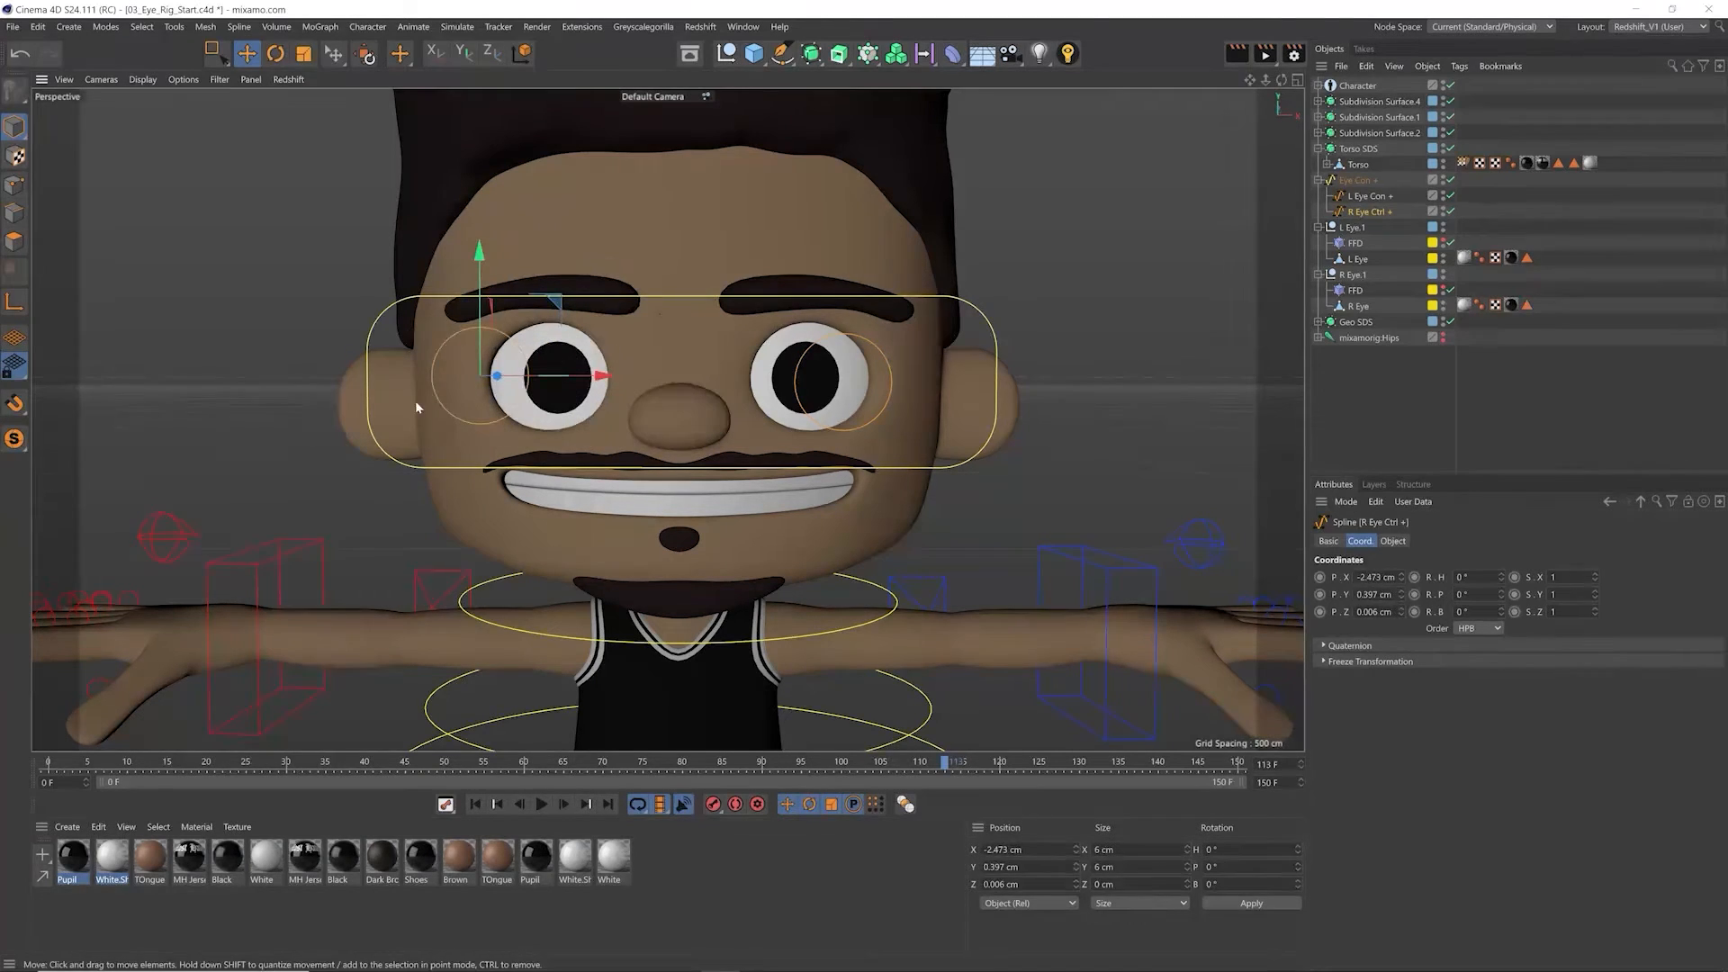
key(ctrl+z)
key(ctrl+z)
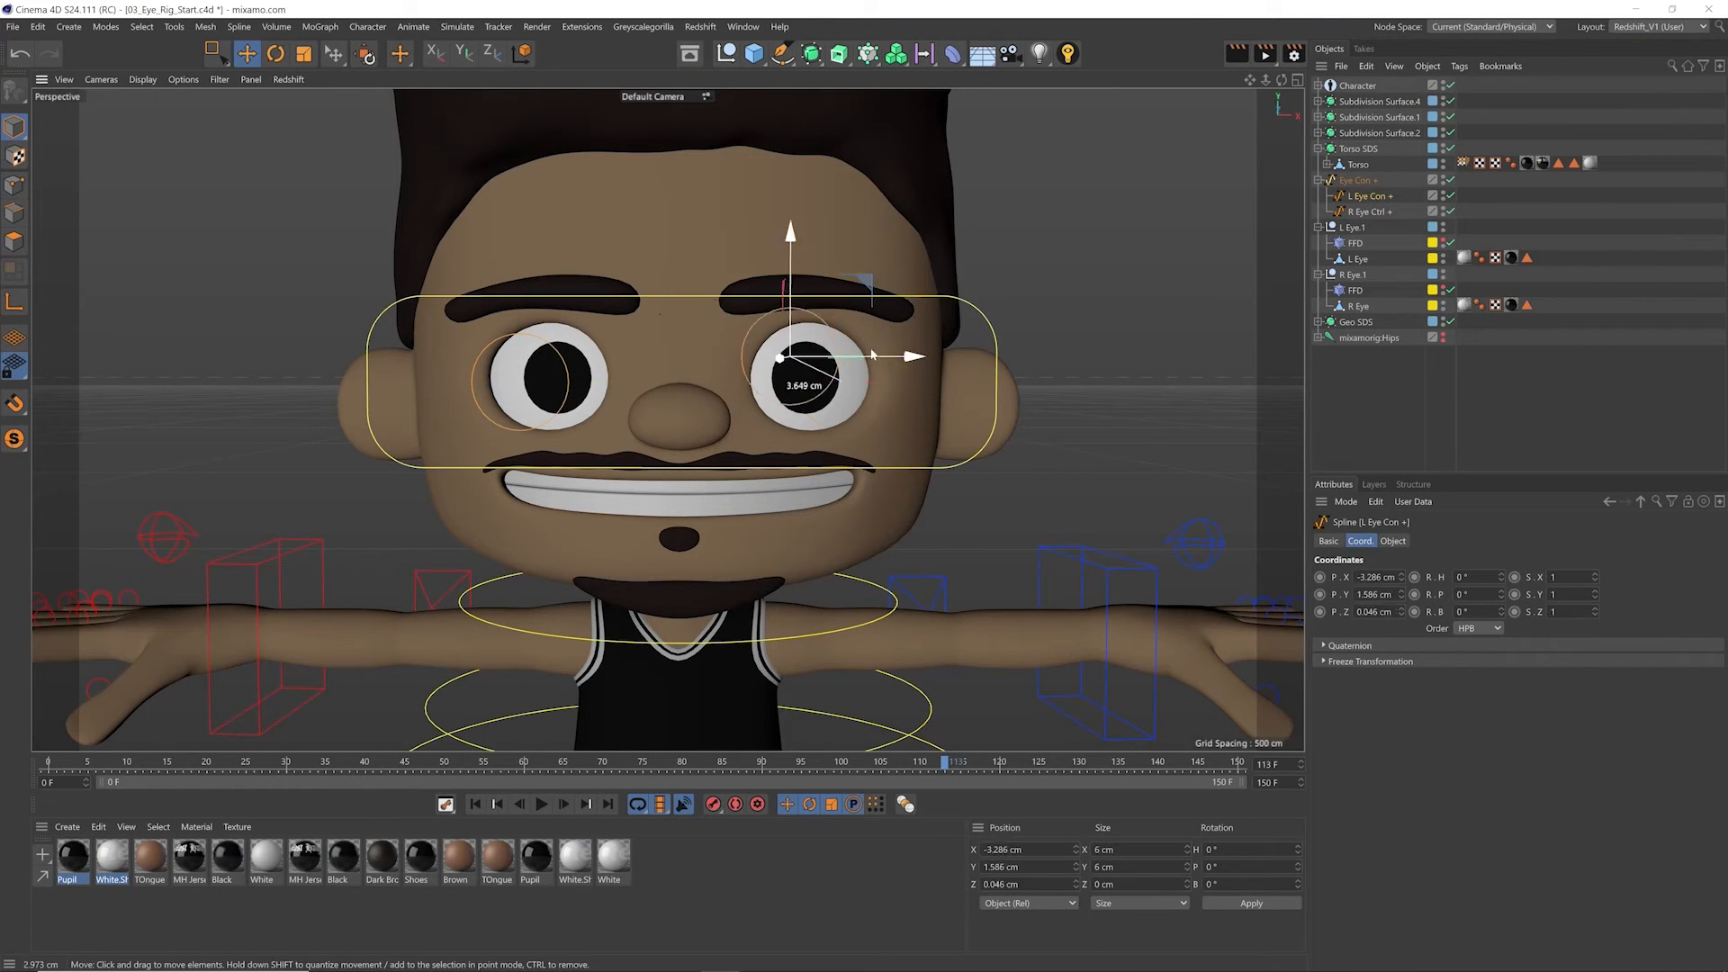
Step: Move the Eye Con+ parent control with both eye circles as a test, and undo the move
click(1360, 186)
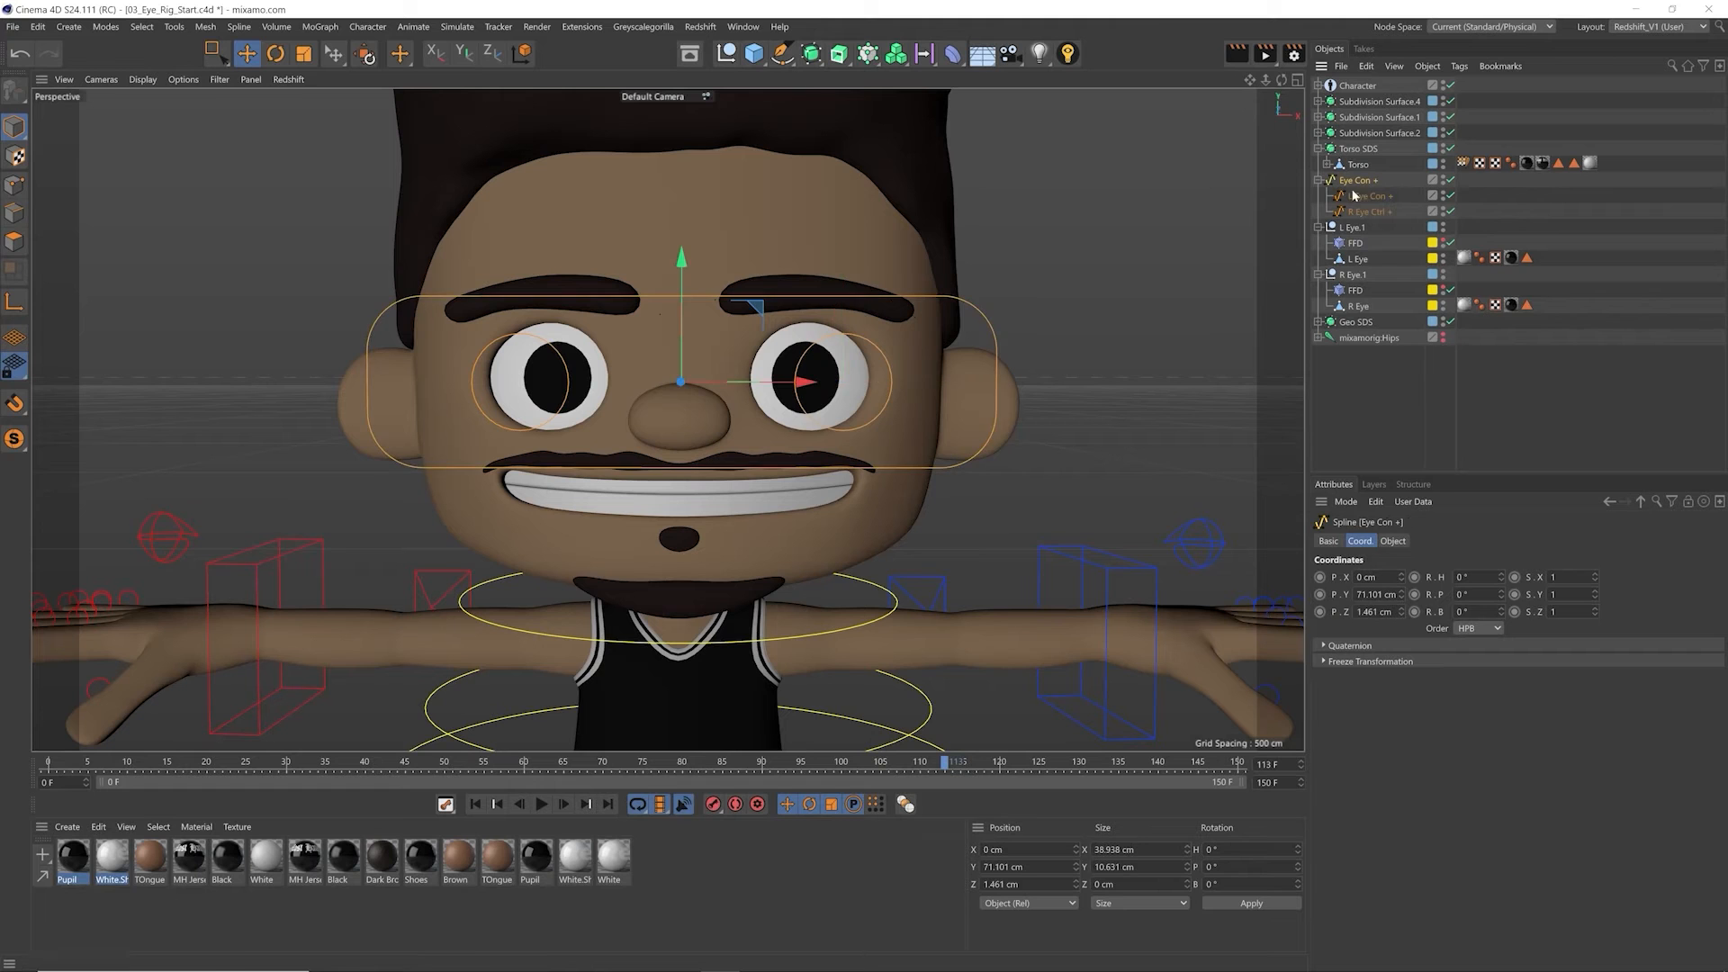
drag(1015, 292, 1065, 339)
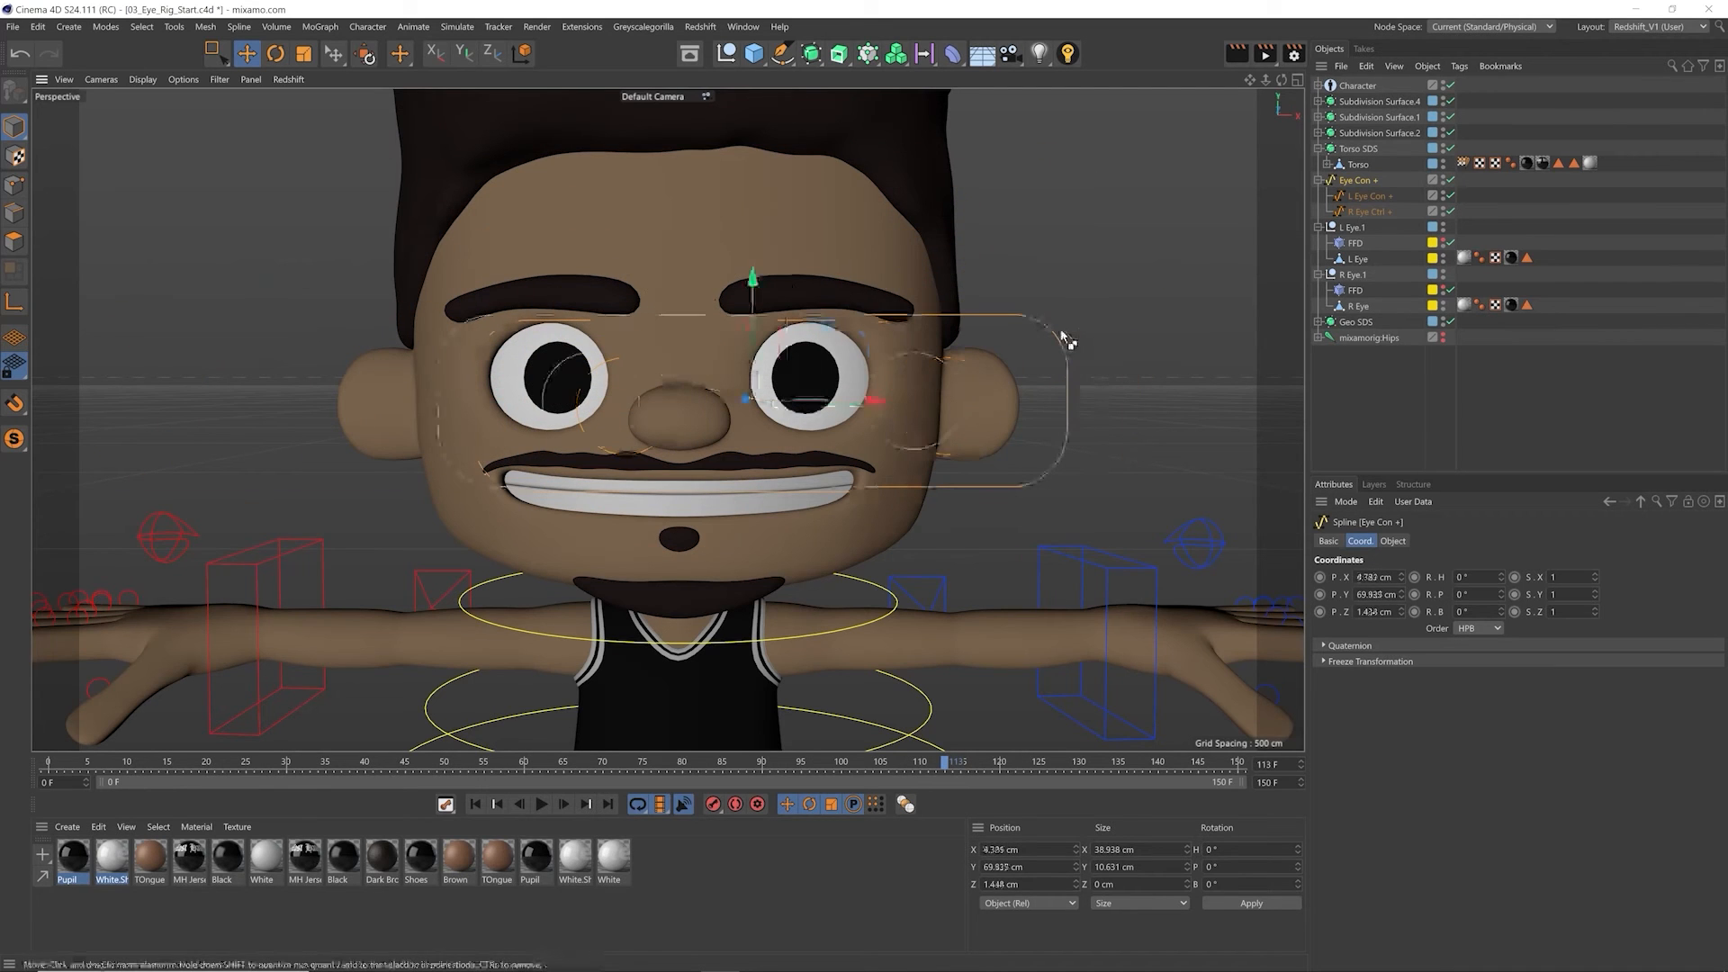
key(ctrl+z)
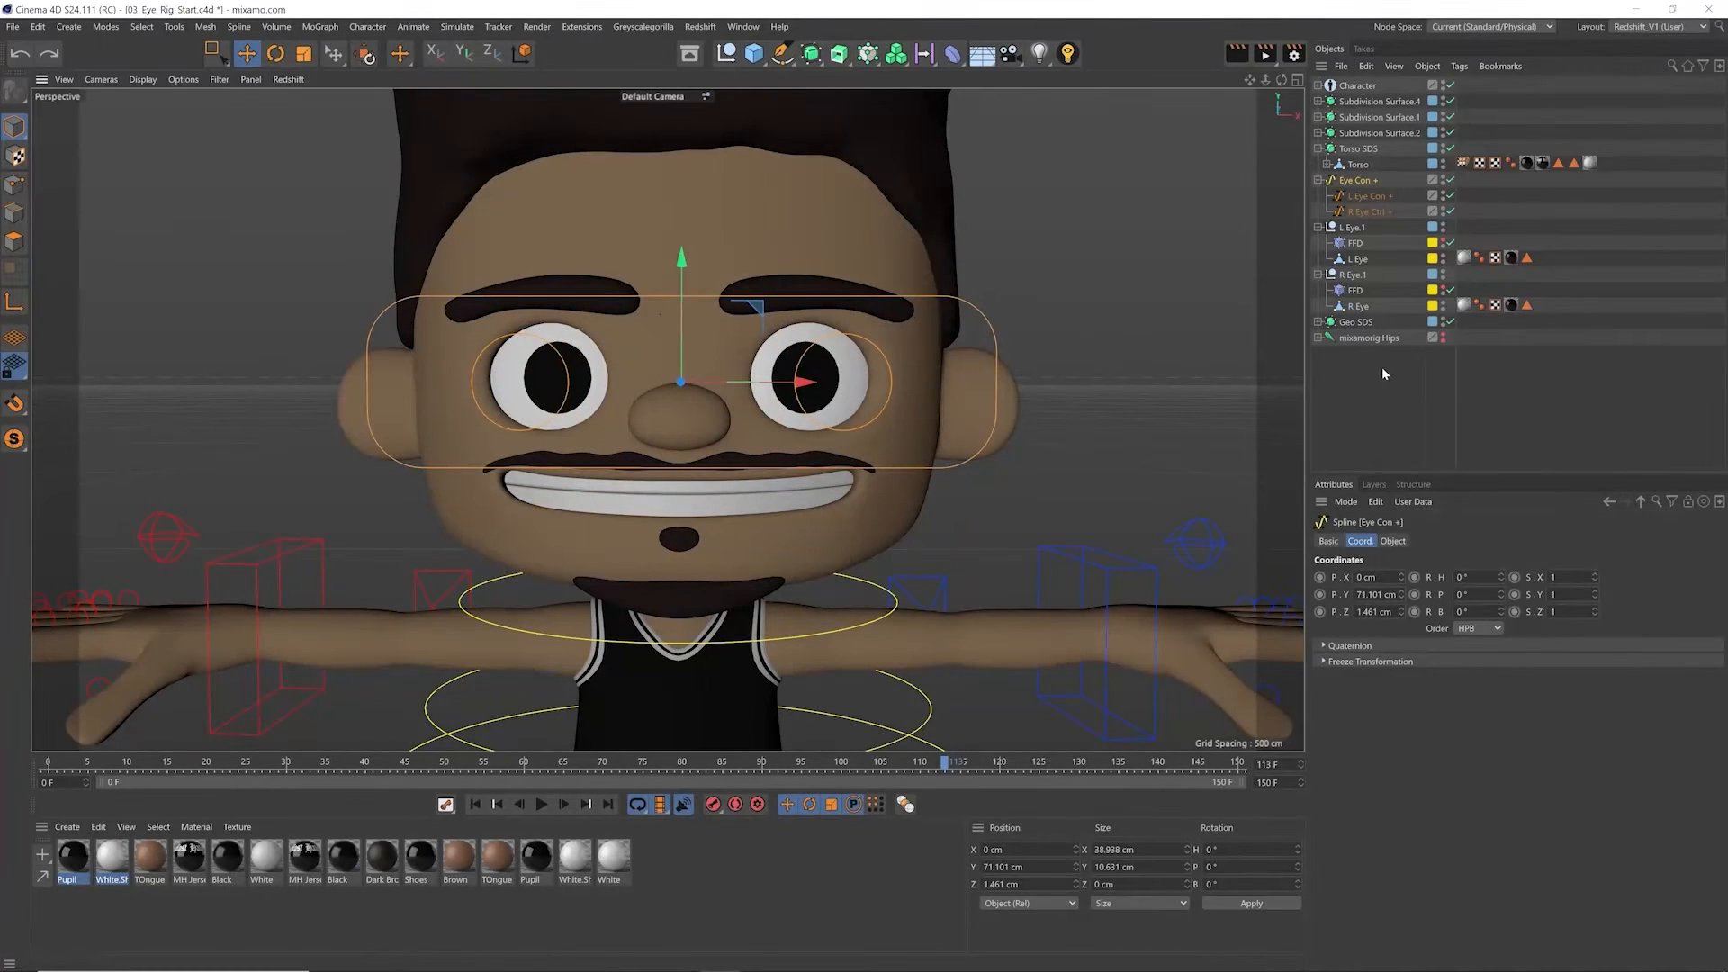
Step: Disable the FFD deformers of both eyes to compare the eyeball shapes from the side, and enable them again
click(1451, 290)
click(1450, 243)
alt+drag(1168, 297, 1037, 343)
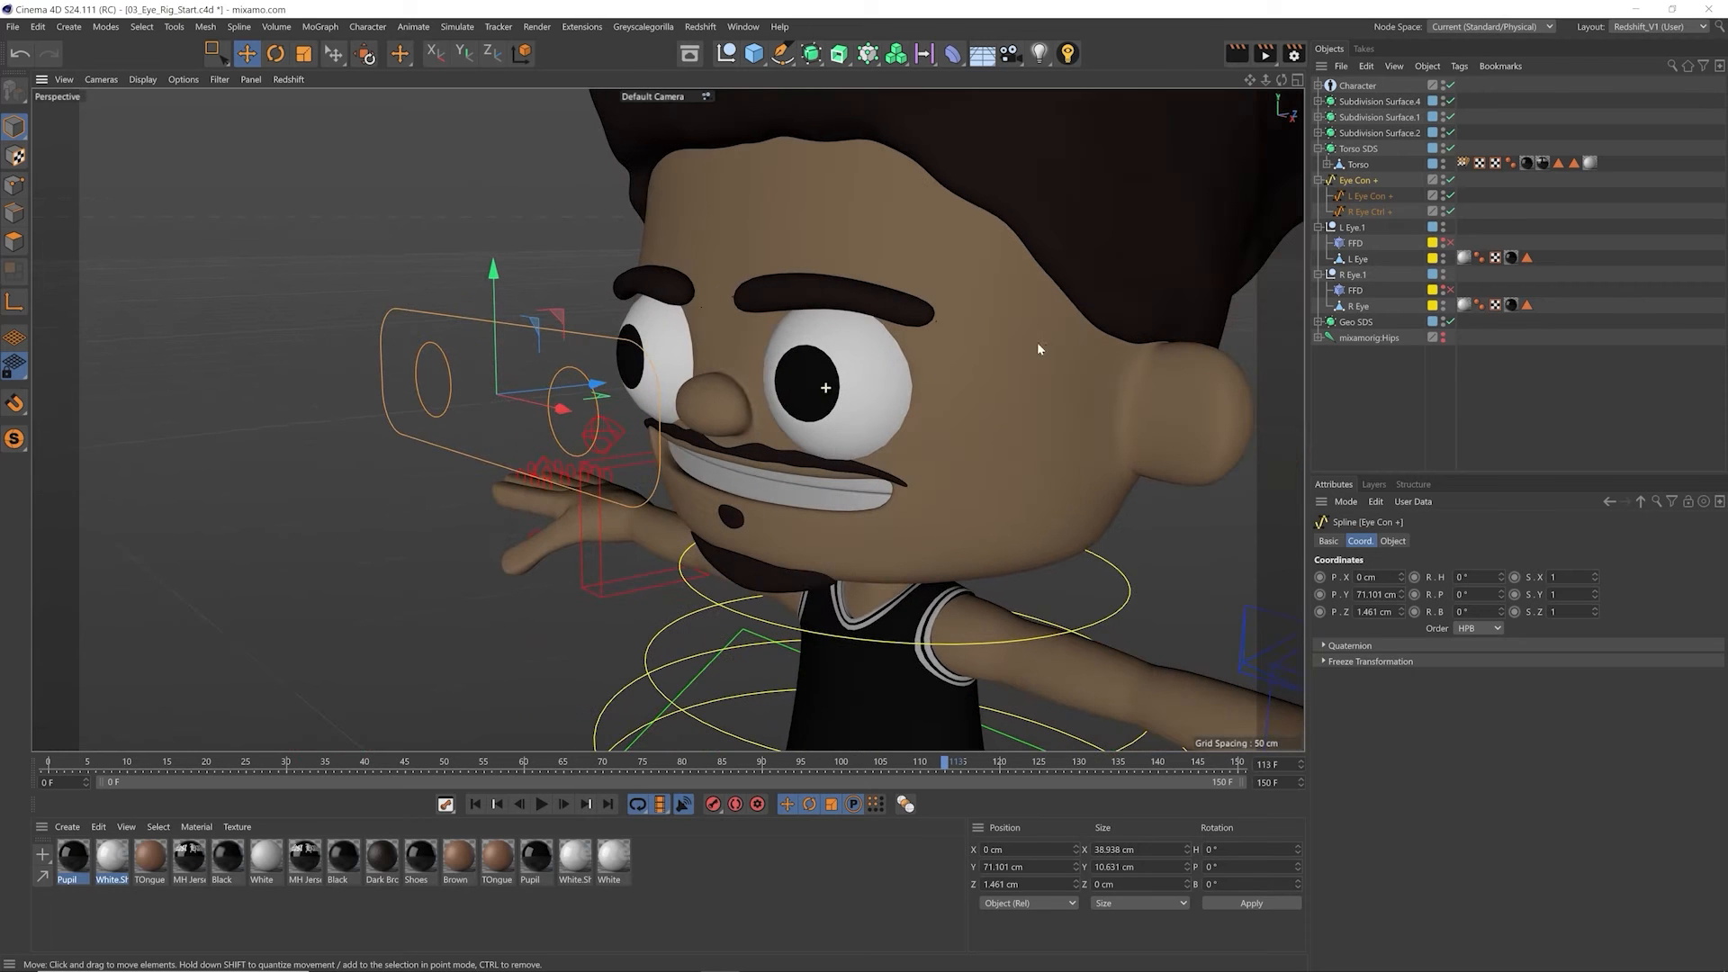
click(1450, 243)
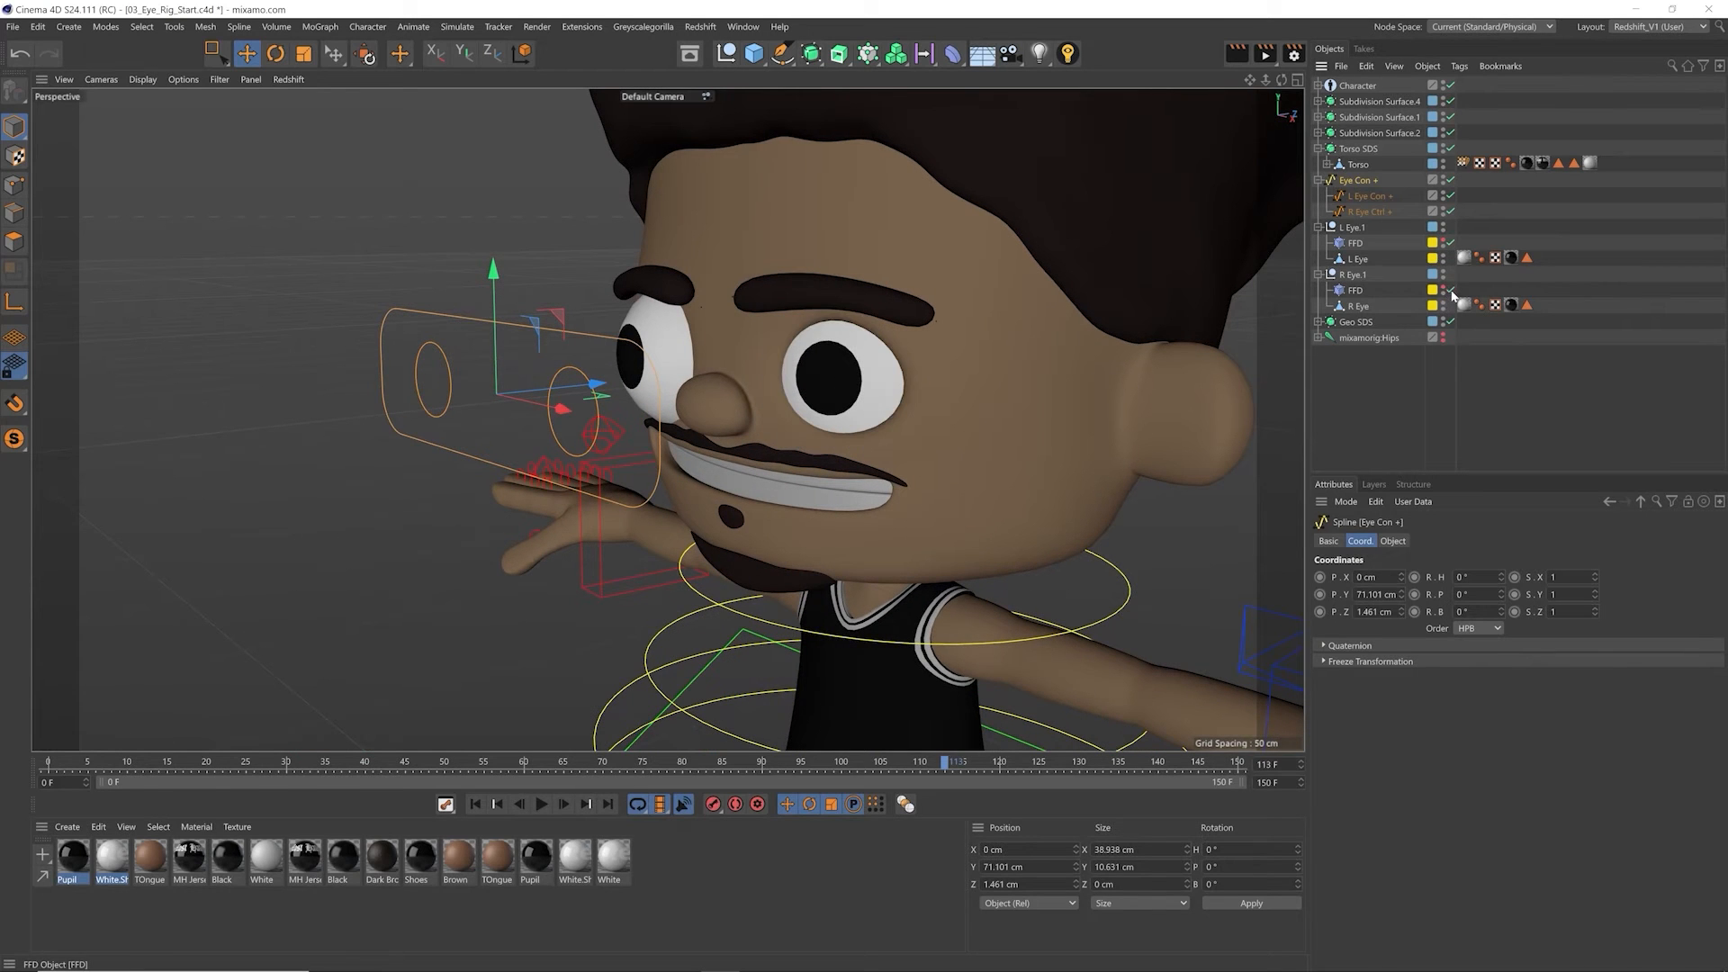
click(1451, 290)
drag(814, 388, 787, 438)
key(ctrl+z)
Step: Select points of the L Eye.1 FFD cage, move them to test the eyeball deformation, and undo the changes
click(1355, 243)
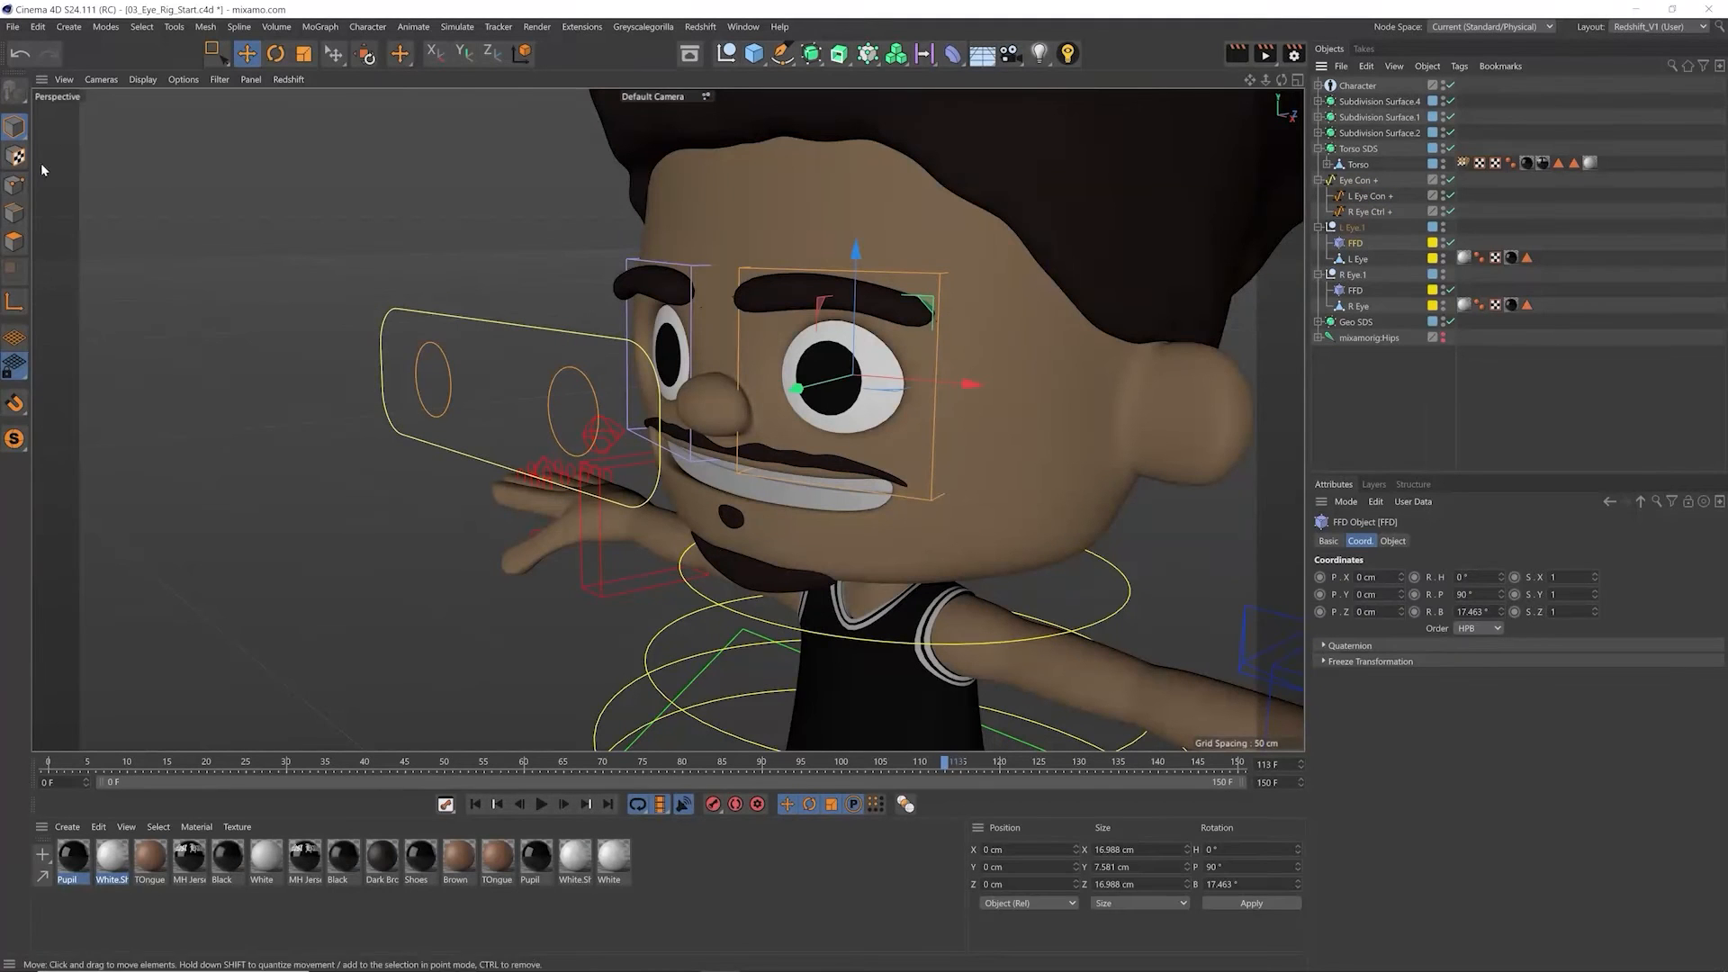
click(14, 185)
alt+drag(504, 342, 621, 385)
key(space)
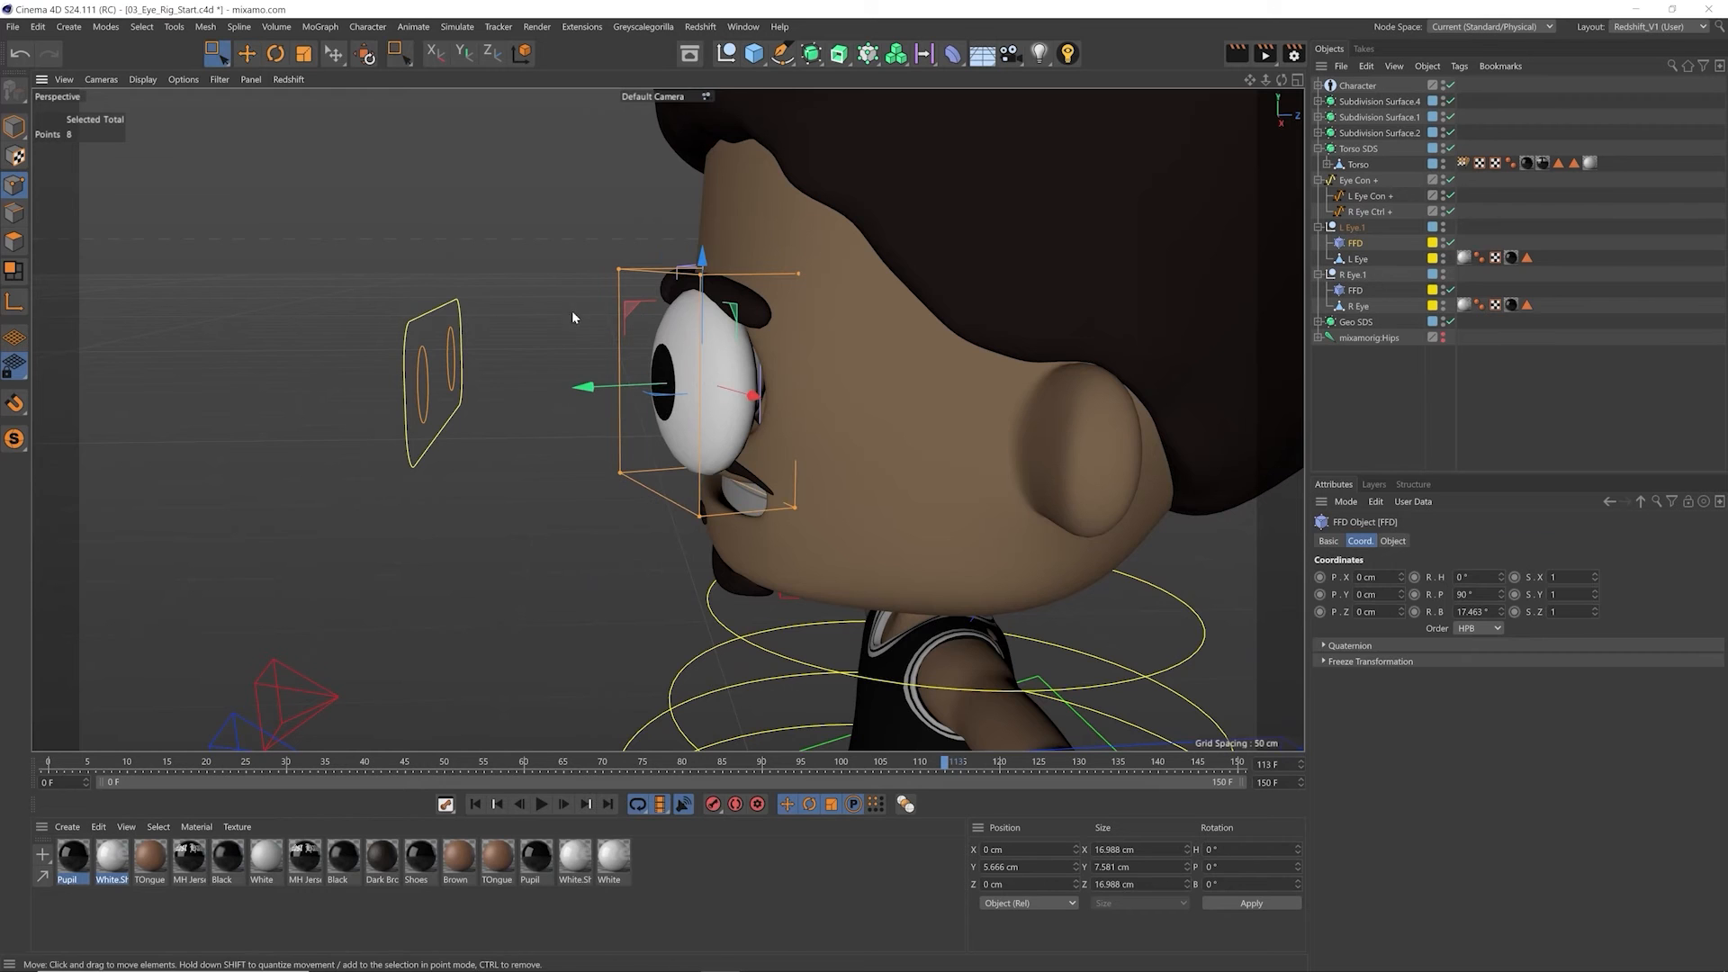
alt+drag(573, 317, 686, 579)
drag(580, 392, 616, 405)
key(ctrl+z)
key(ctrl+z)
key(ctrl+z)
key(e)
click(1402, 400)
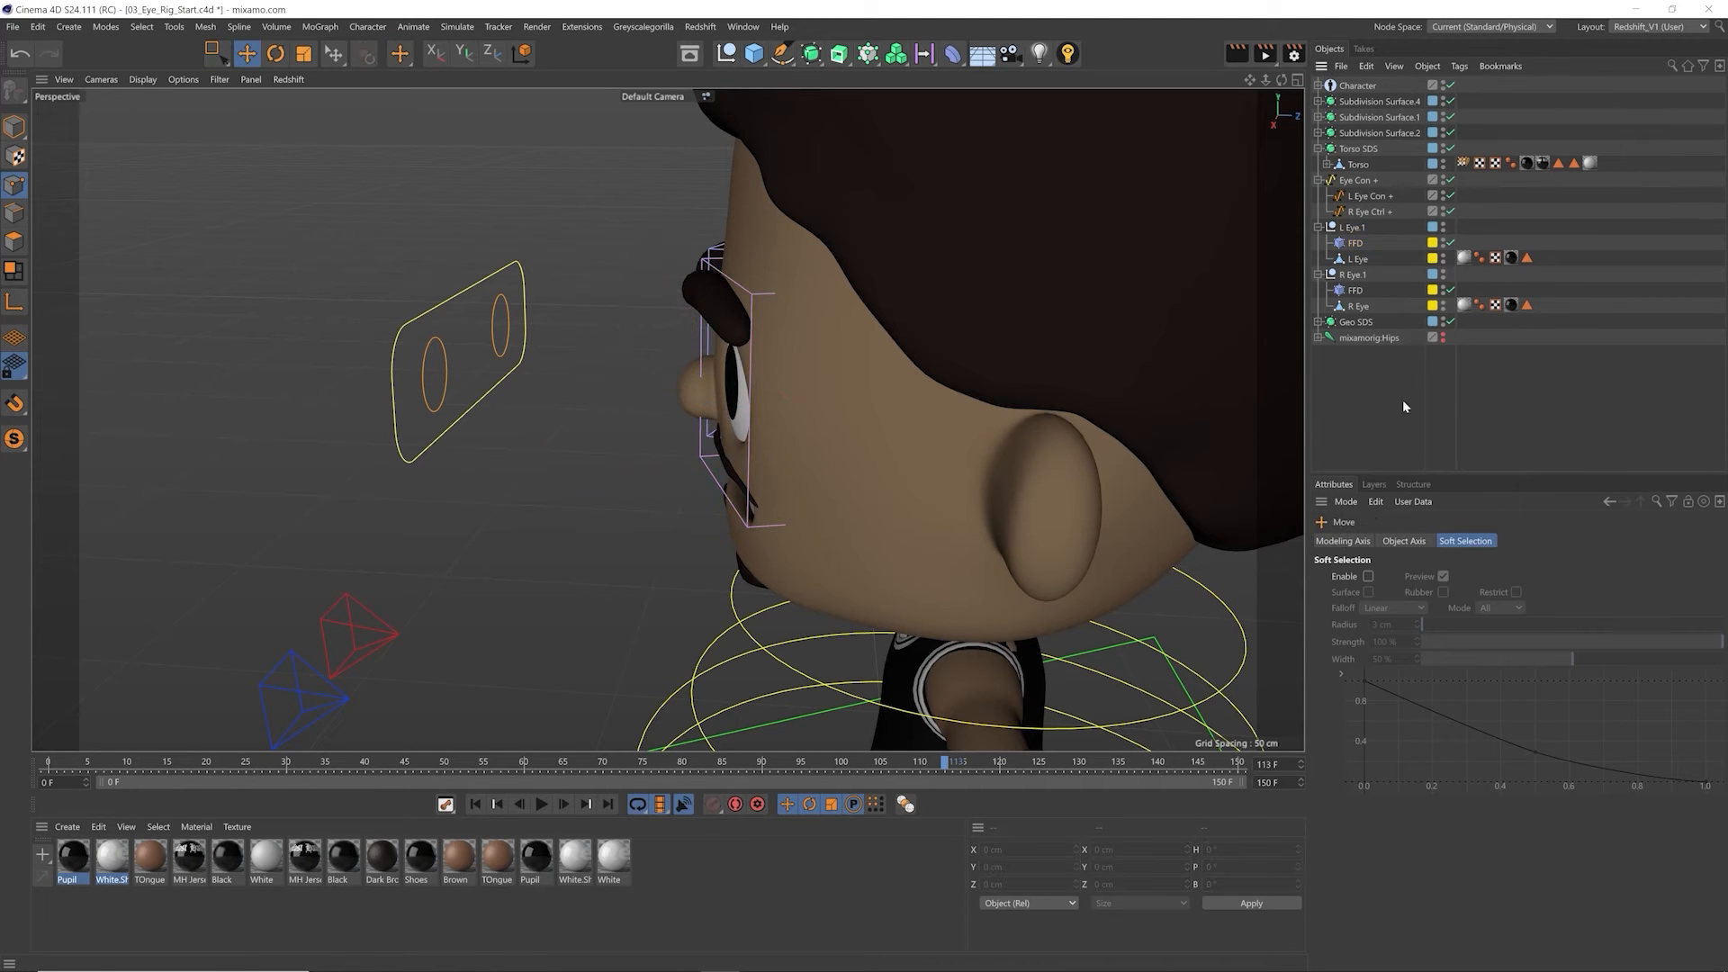
Step: Return to model editing mode and hide both eyes' FFD cages in the viewport
alt+drag(699, 397, 975, 364)
click(14, 127)
click(1442, 273)
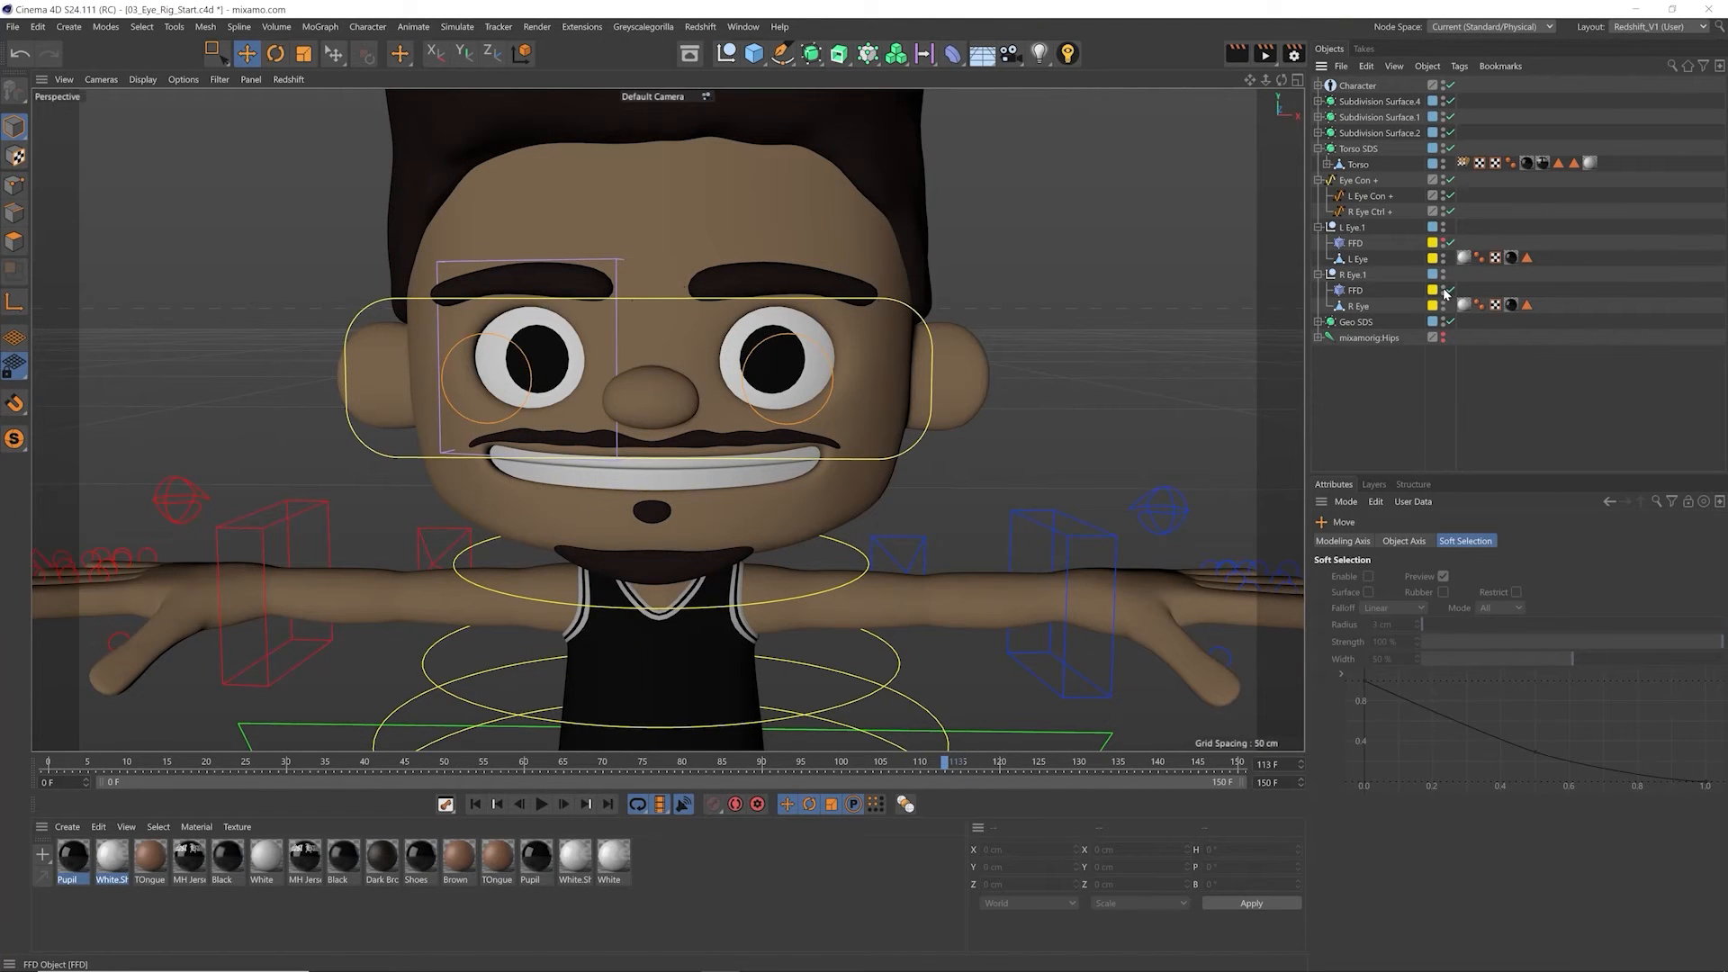
Step: Rotate the right eye through its R Eye.1 null as a test, and undo the rotation
click(1357, 306)
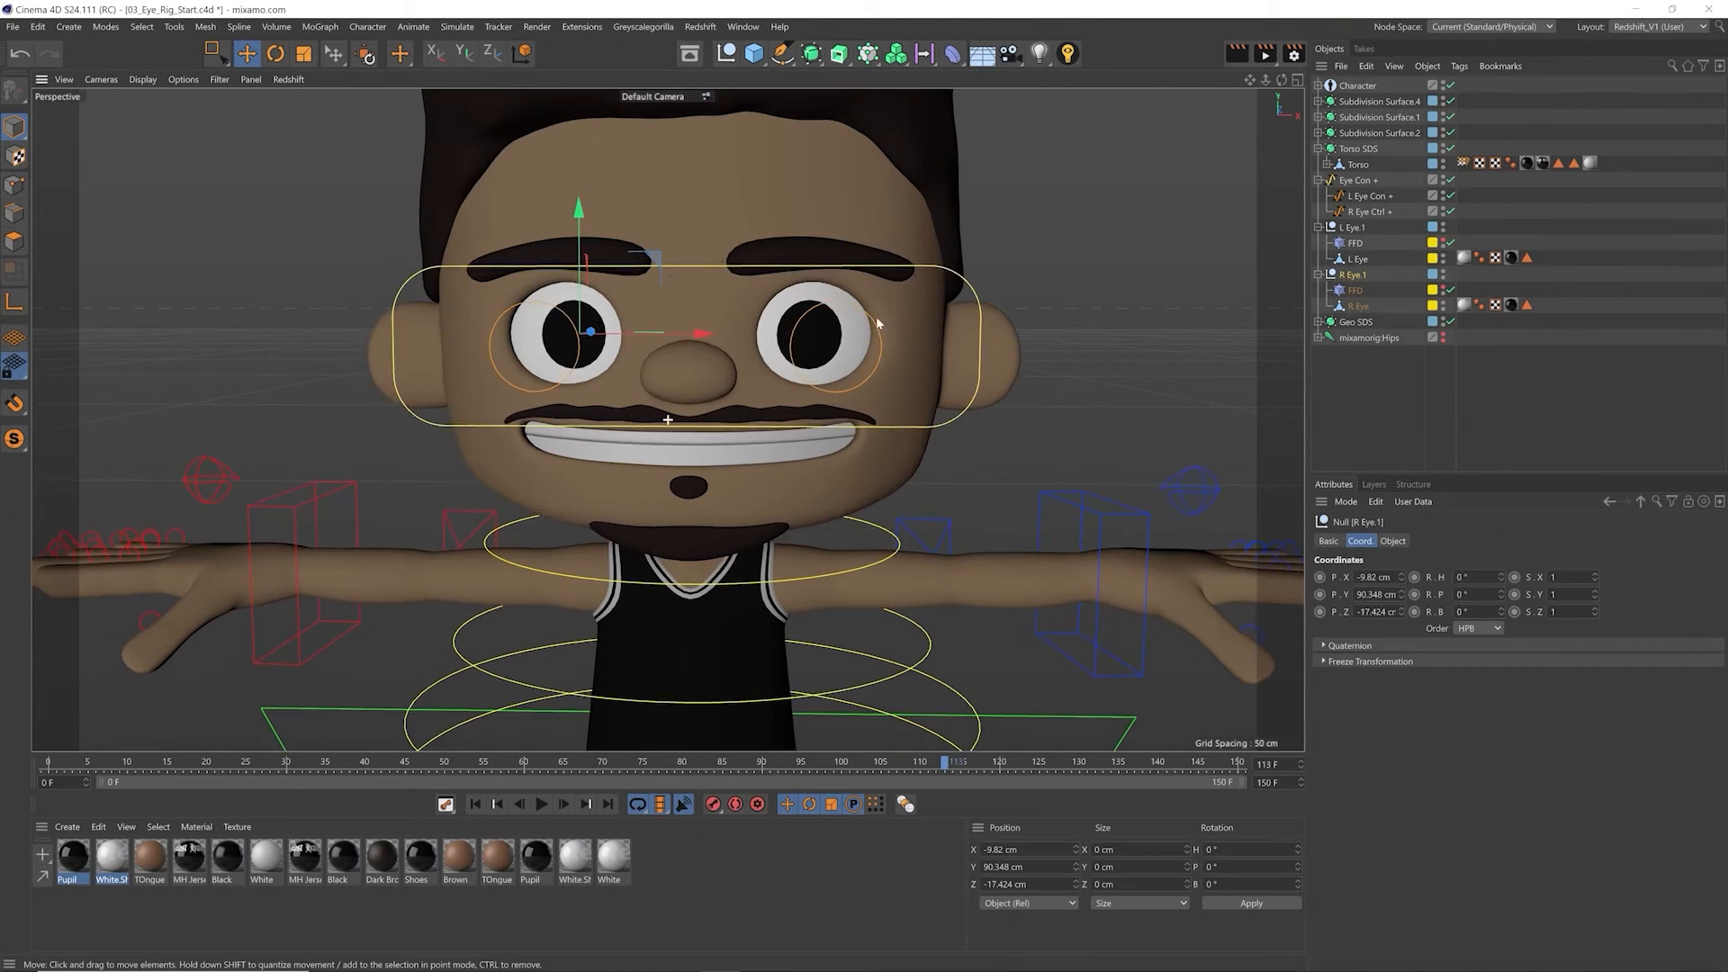
key(r)
mouse_move(566, 334)
mouse_down()
mouse_move(513, 349)
mouse_move(607, 387)
mouse_move(583, 340)
mouse_move(533, 359)
mouse_move(646, 347)
mouse_move(551, 346)
mouse_up()
key(ctrl+z)
key(ctrl+z)
key(ctrl+z)
key(ctrl+z)
key(e)
Step: Turn the R Eye.1 null with the Rotate tool once more to check the deformed eyeball, and undo the rotation
click(1354, 276)
alt+drag(711, 366, 702, 370)
key(r)
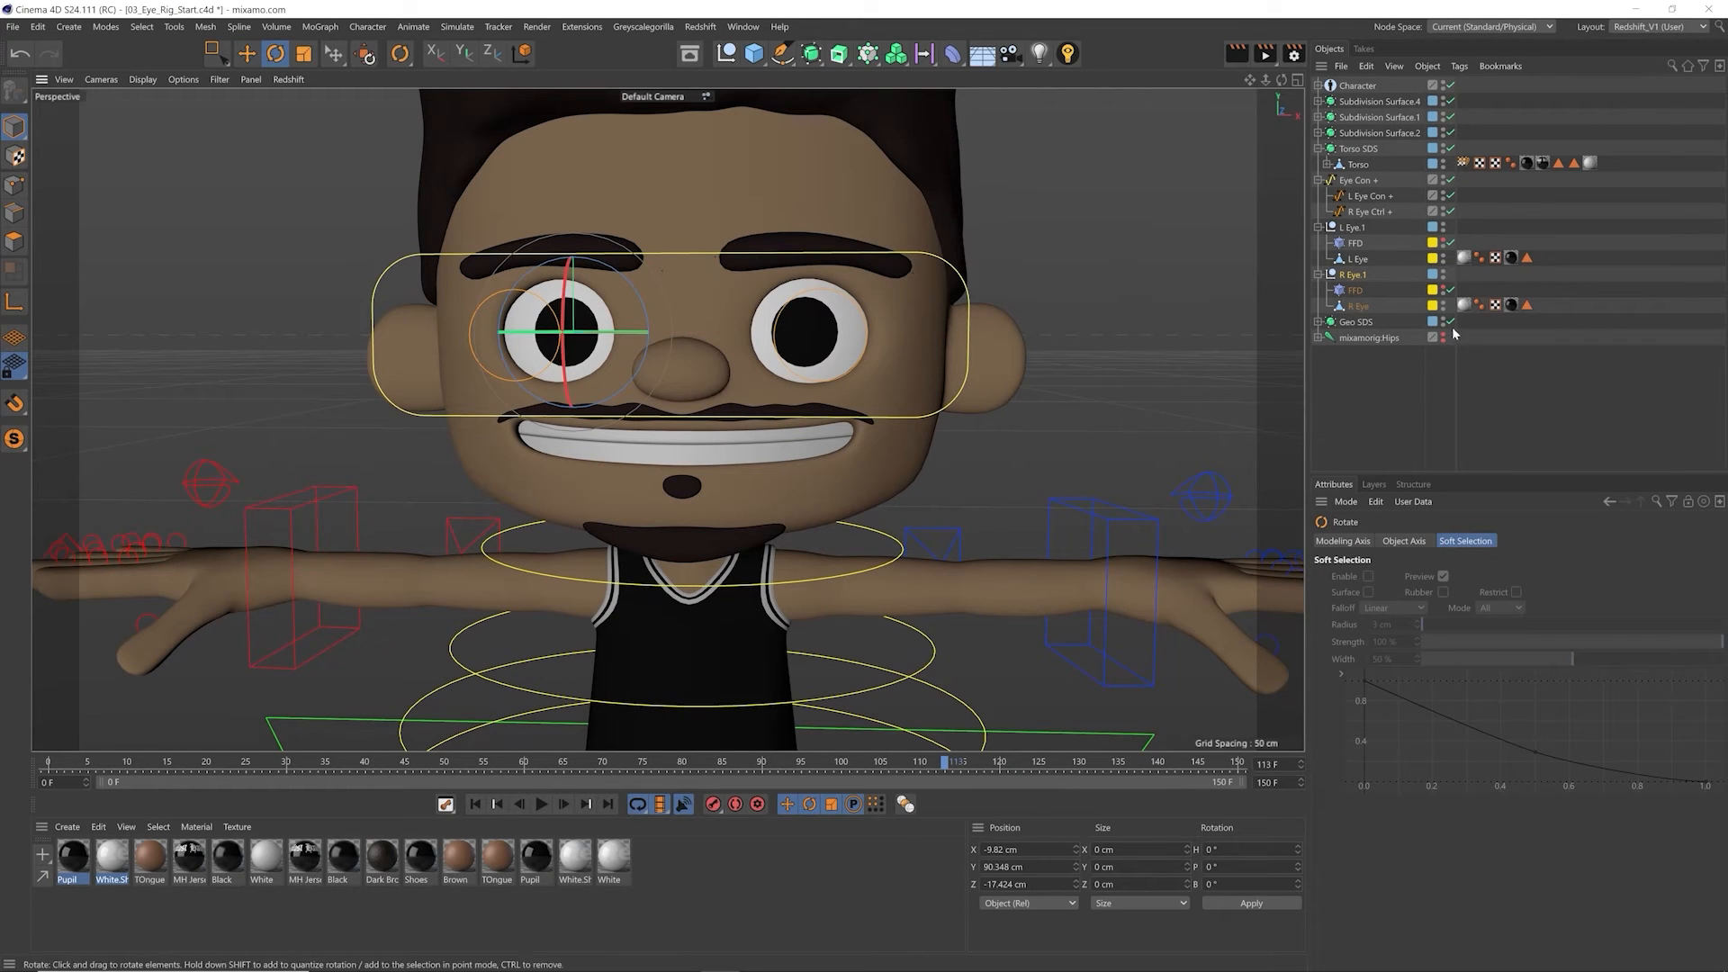
drag(621, 332, 789, 315)
key(ctrl+z)
key(e)
click(1344, 394)
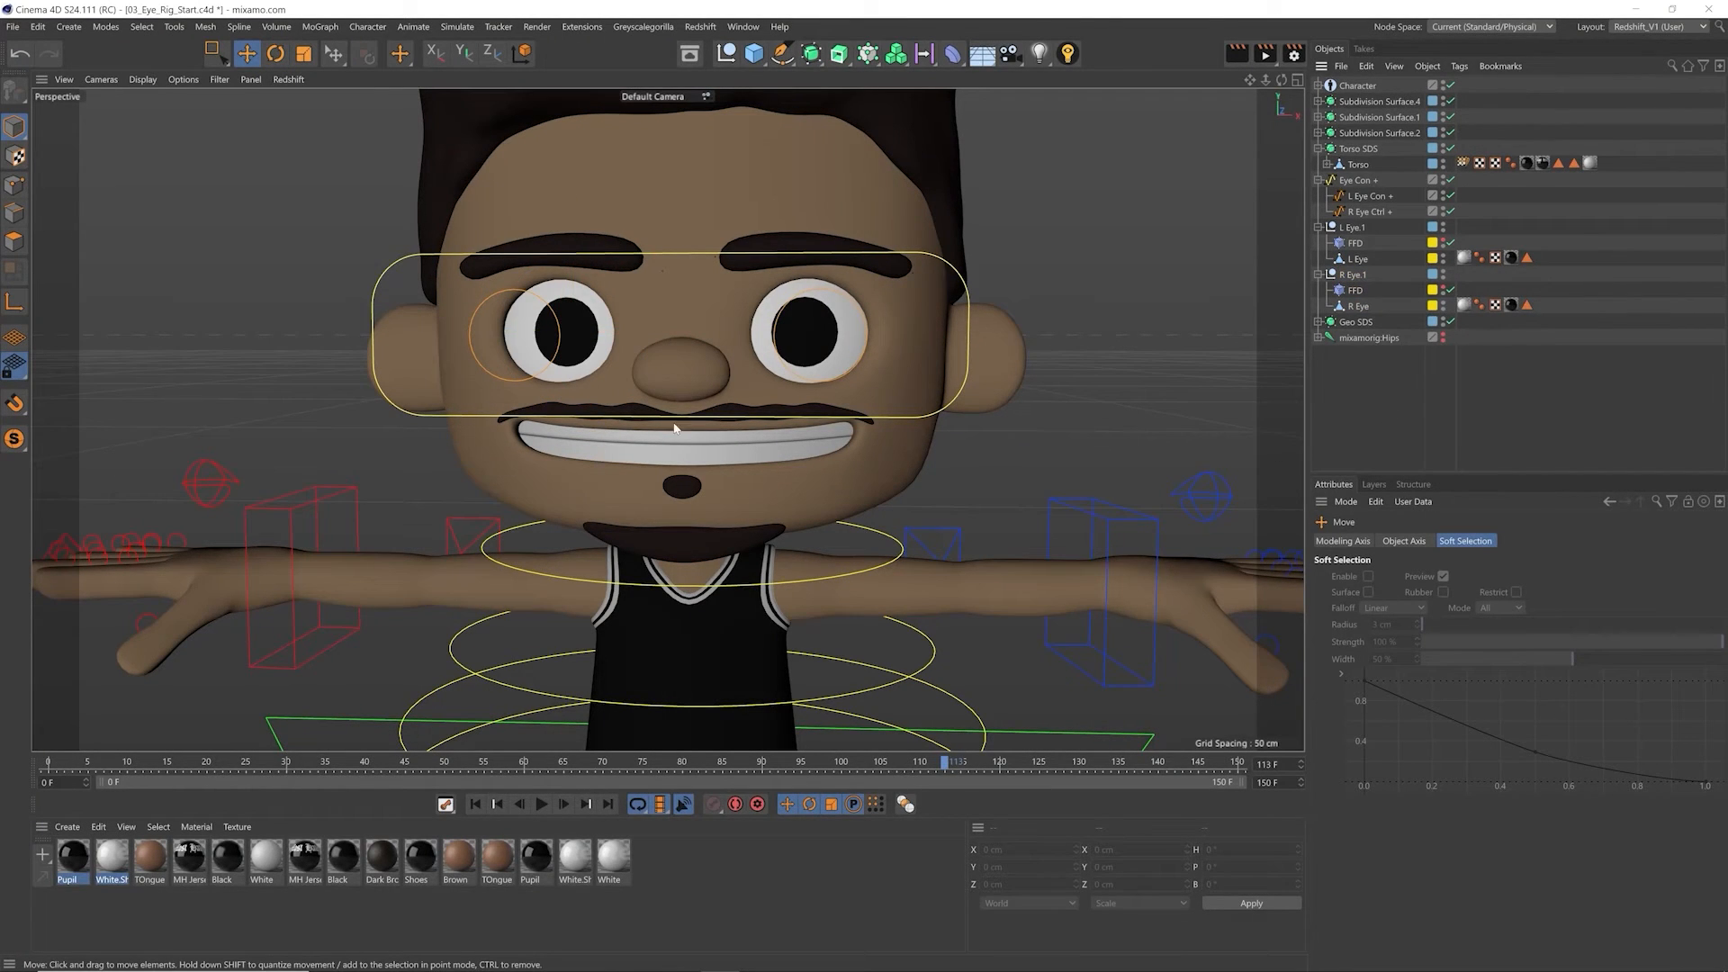
Step: Toggle the FFD deformers of both eyes off and on, and check the eye meshes against the L Eye Con + and R Eye Ctrl + controllers
click(1355, 289)
click(1451, 290)
click(1451, 289)
click(1451, 243)
click(1451, 243)
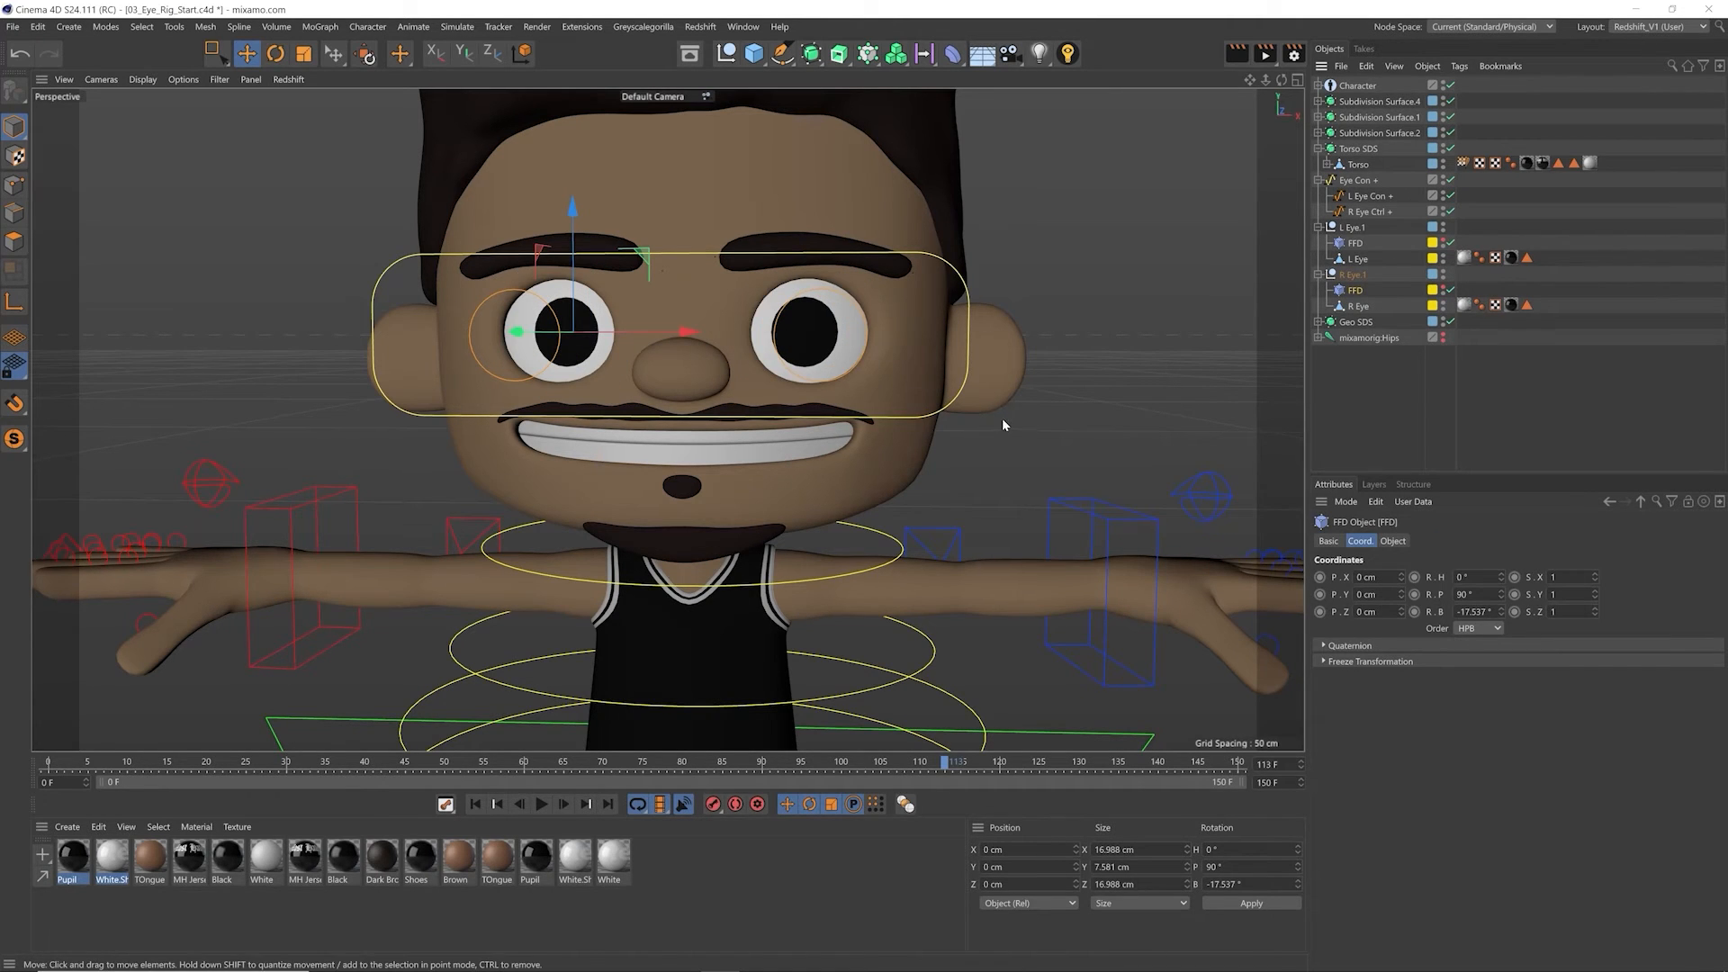
drag(1375, 306, 1308, 312)
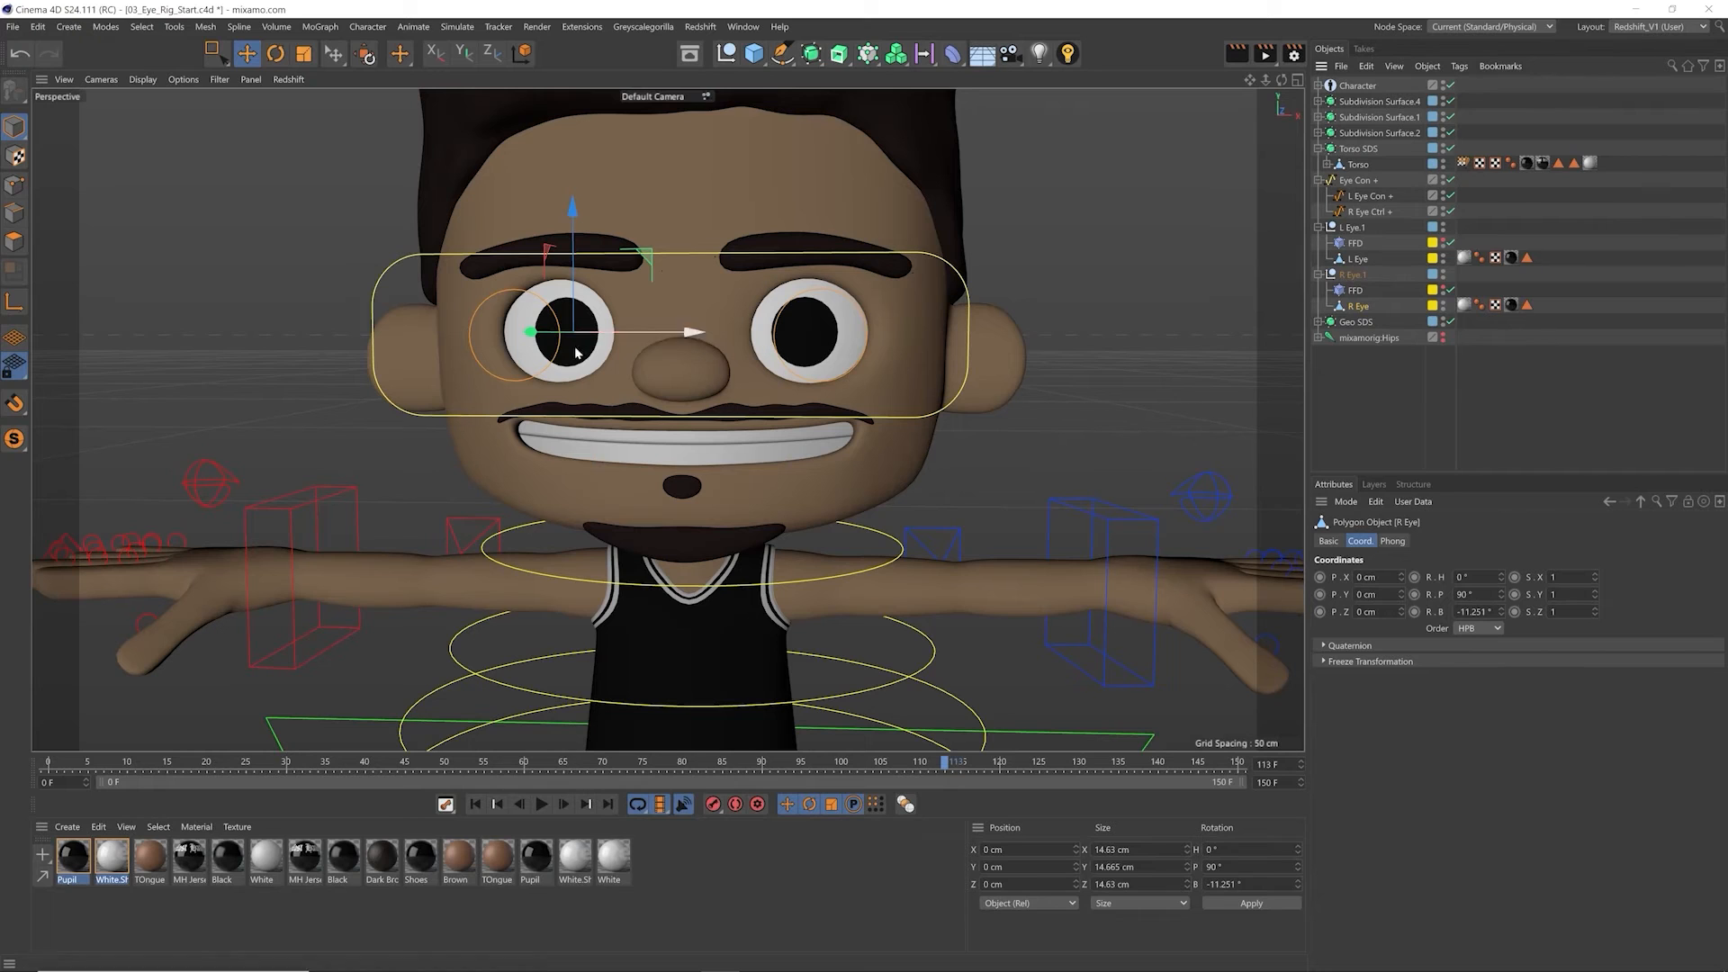
click(1369, 197)
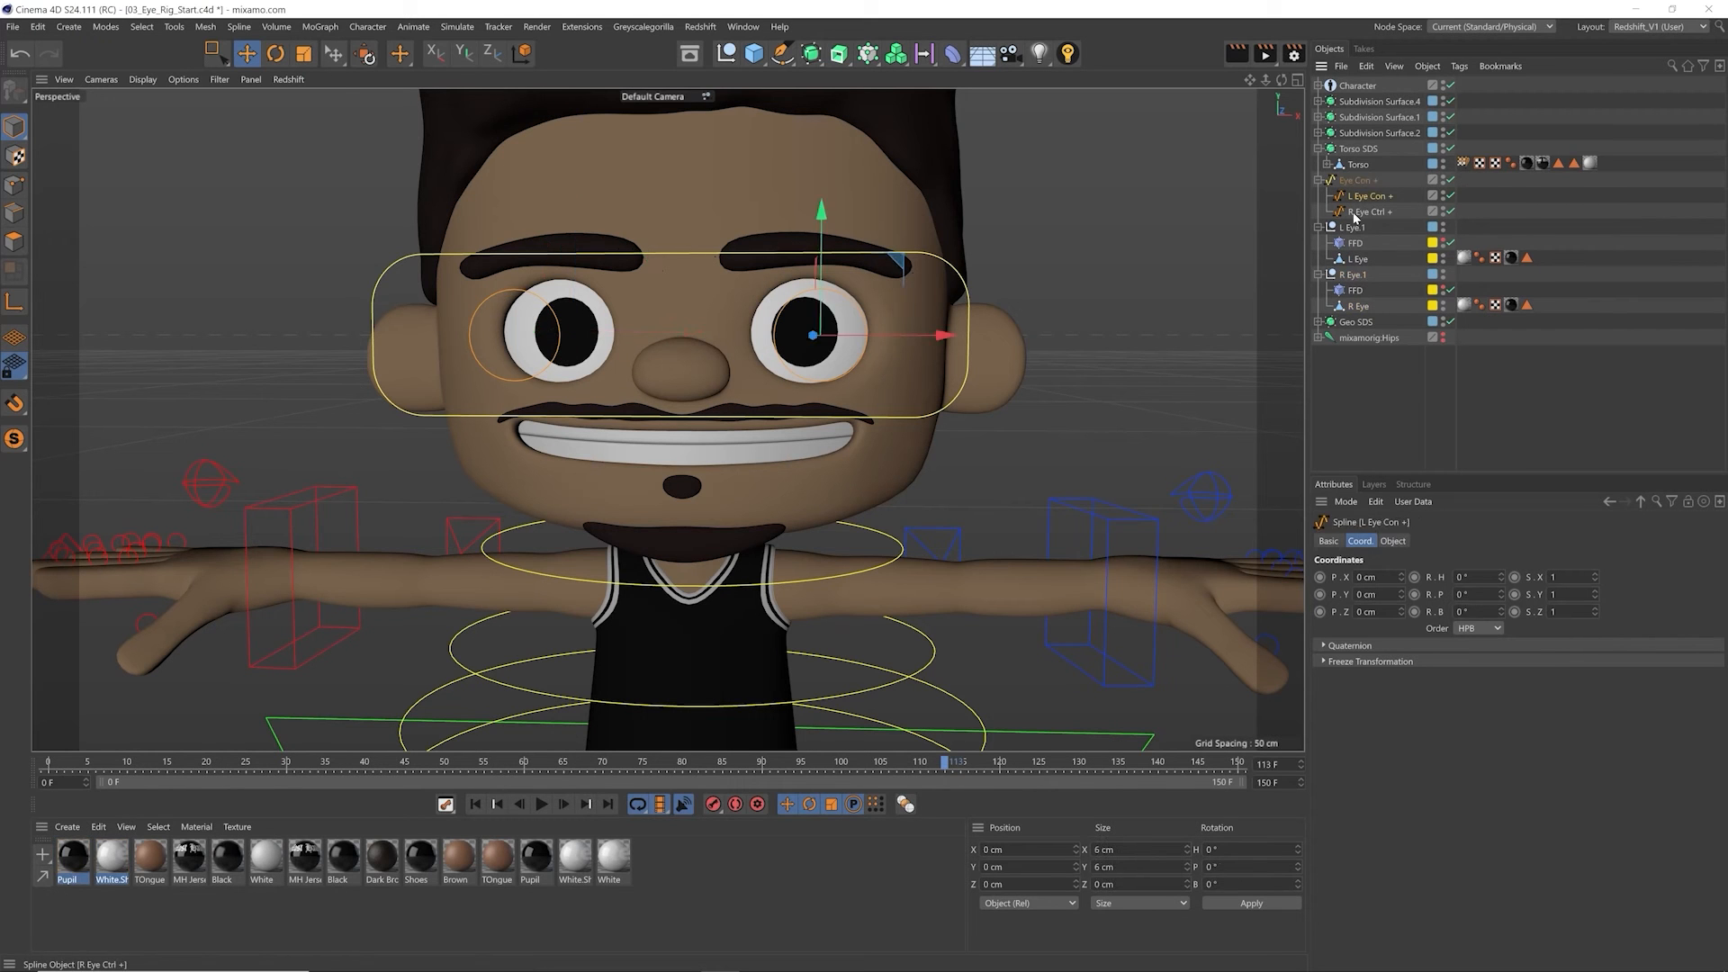
click(1366, 212)
click(1375, 199)
Step: Add a joint as a child of the L Eye mesh and set its X, Y and Z position to 0 cm
click(1358, 260)
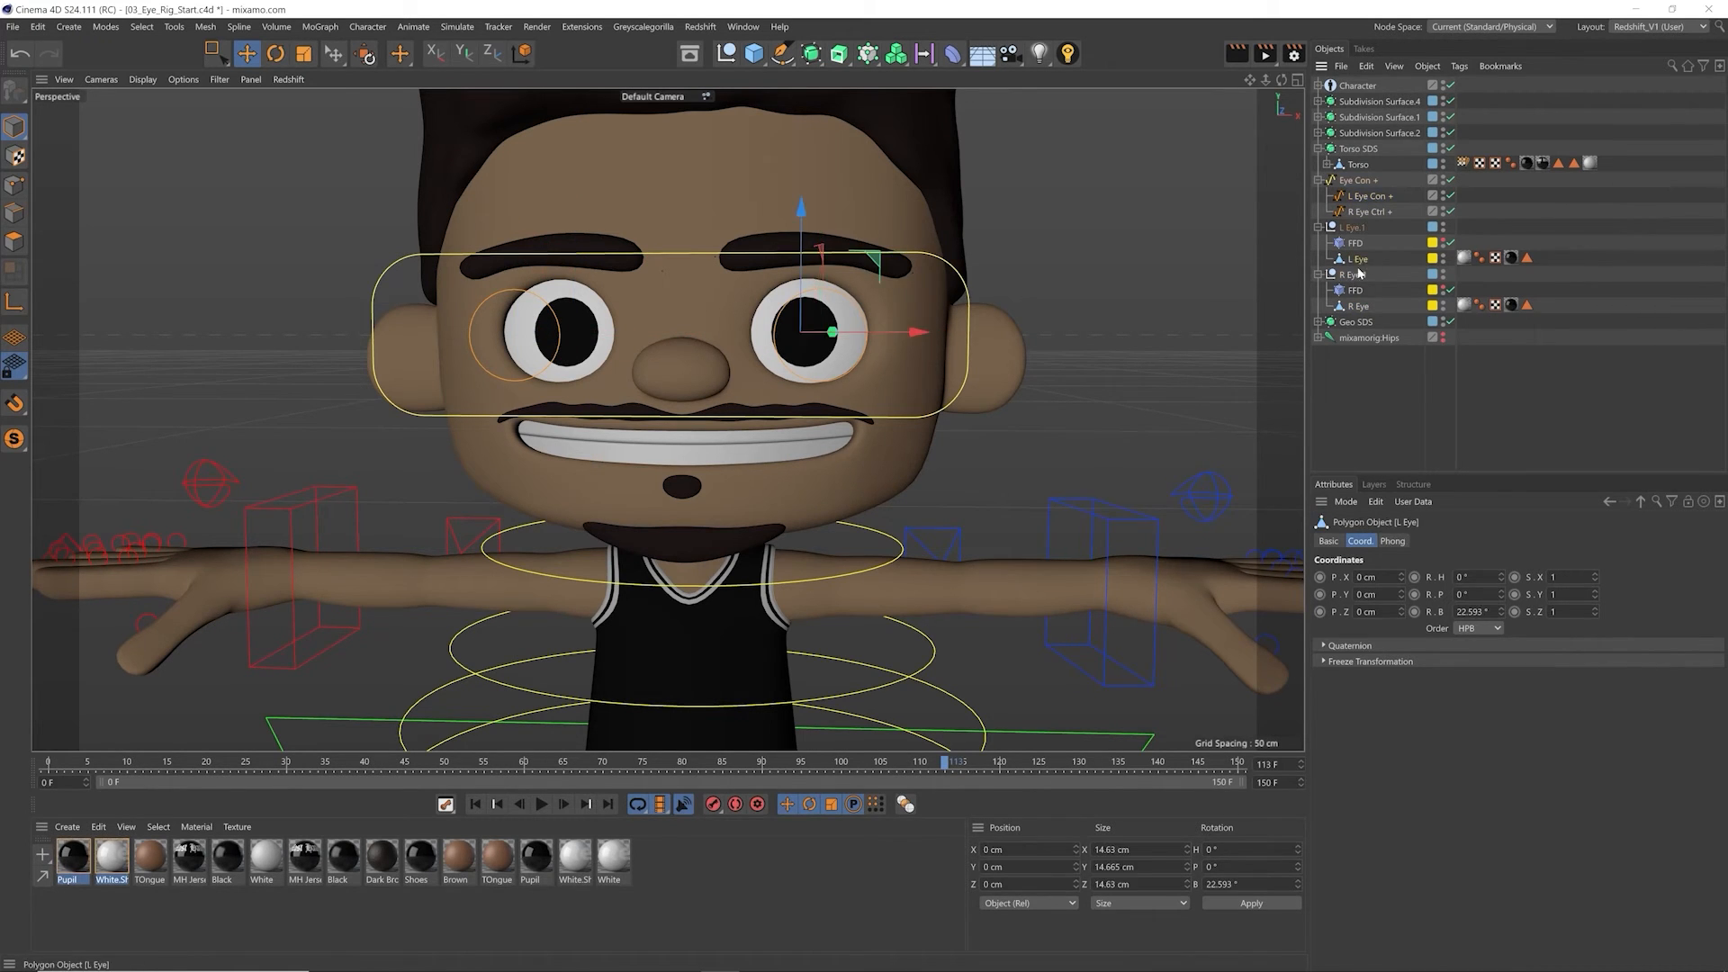
alt+drag(785, 329, 726, 353)
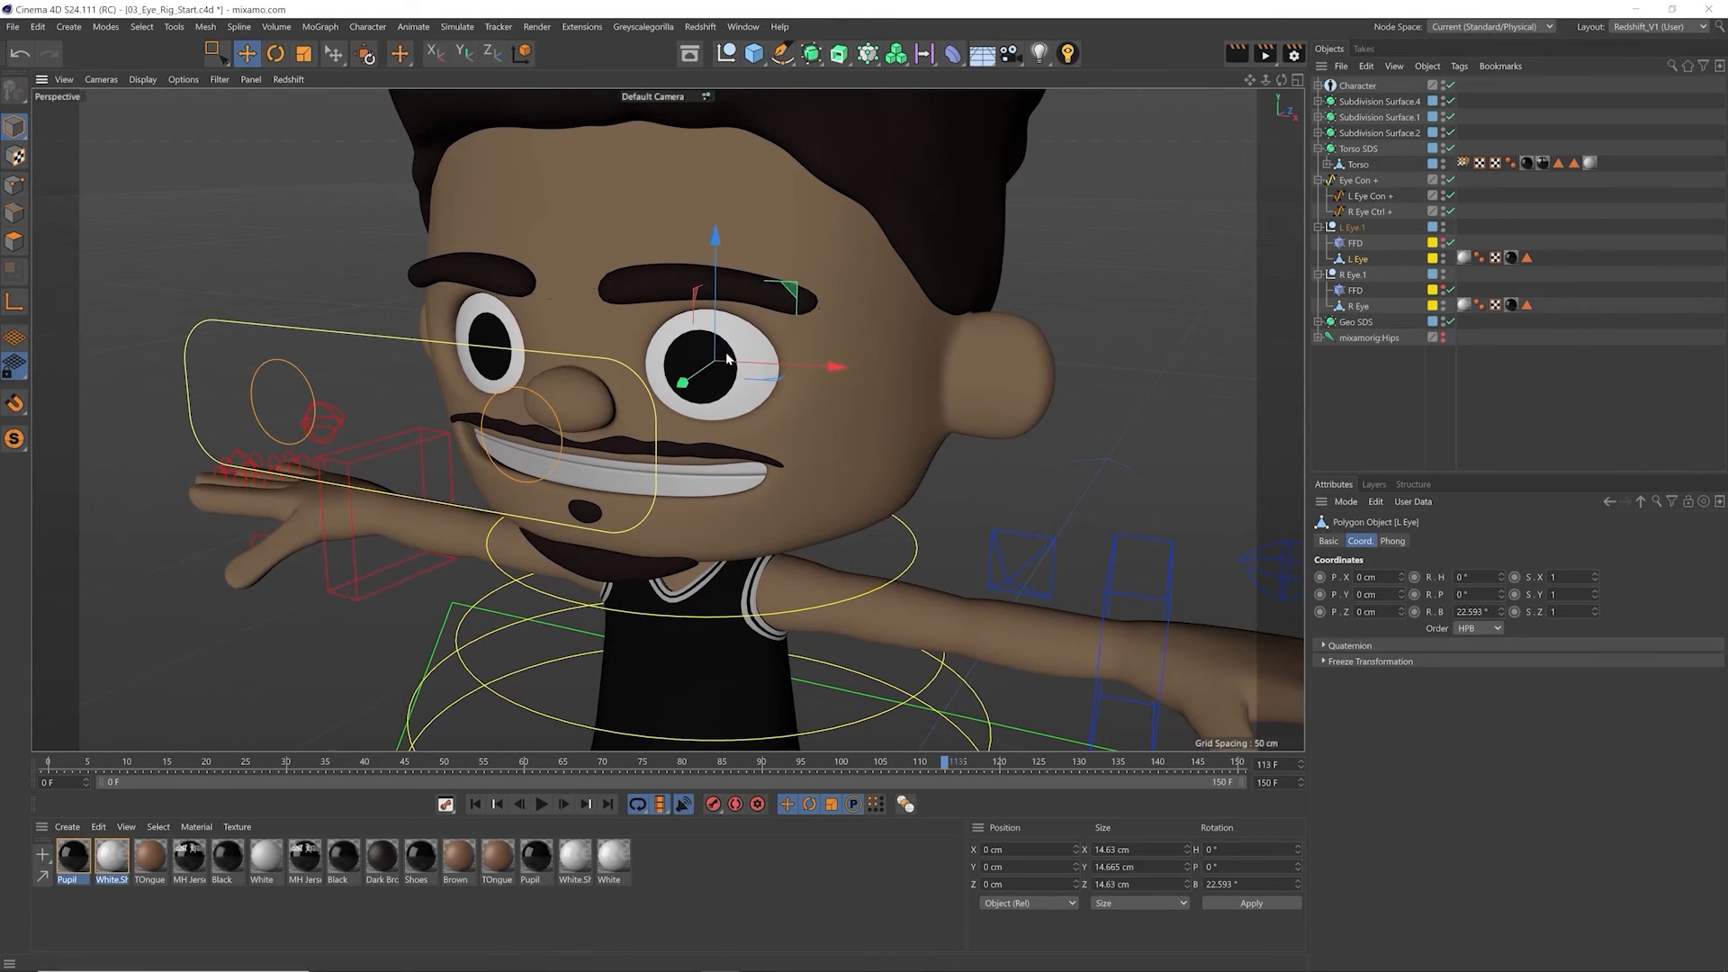
click(274, 27)
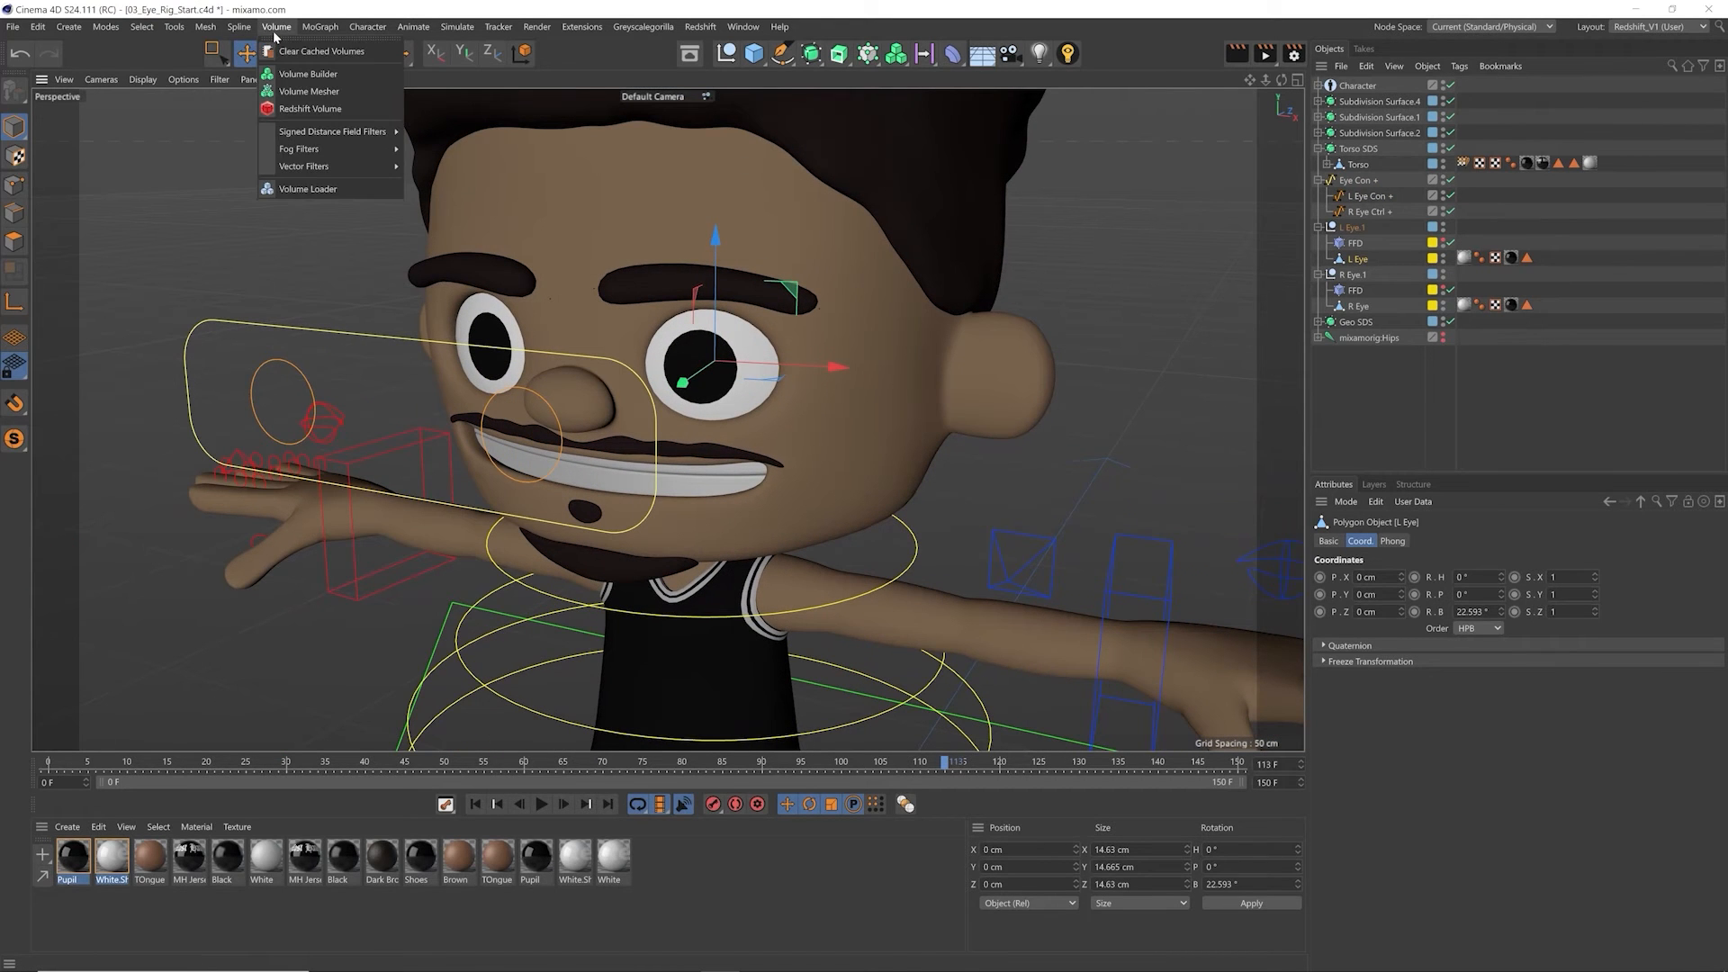
mouse_move(367, 27)
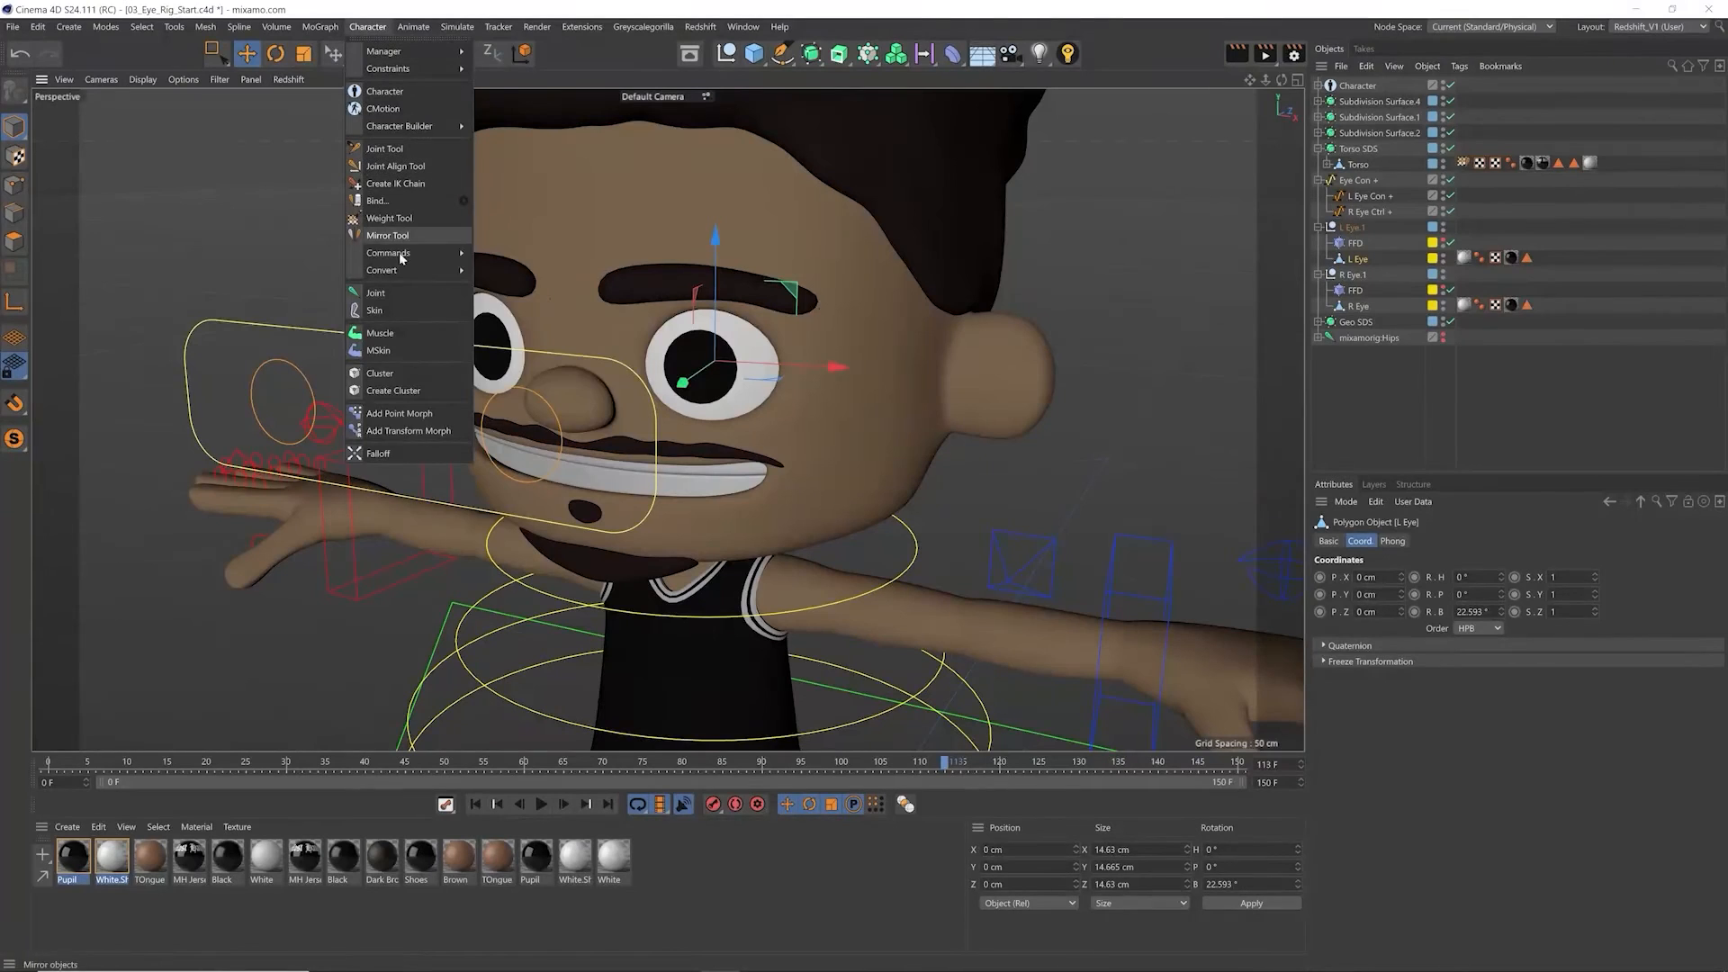
click(389, 292)
drag(1372, 202, 1367, 282)
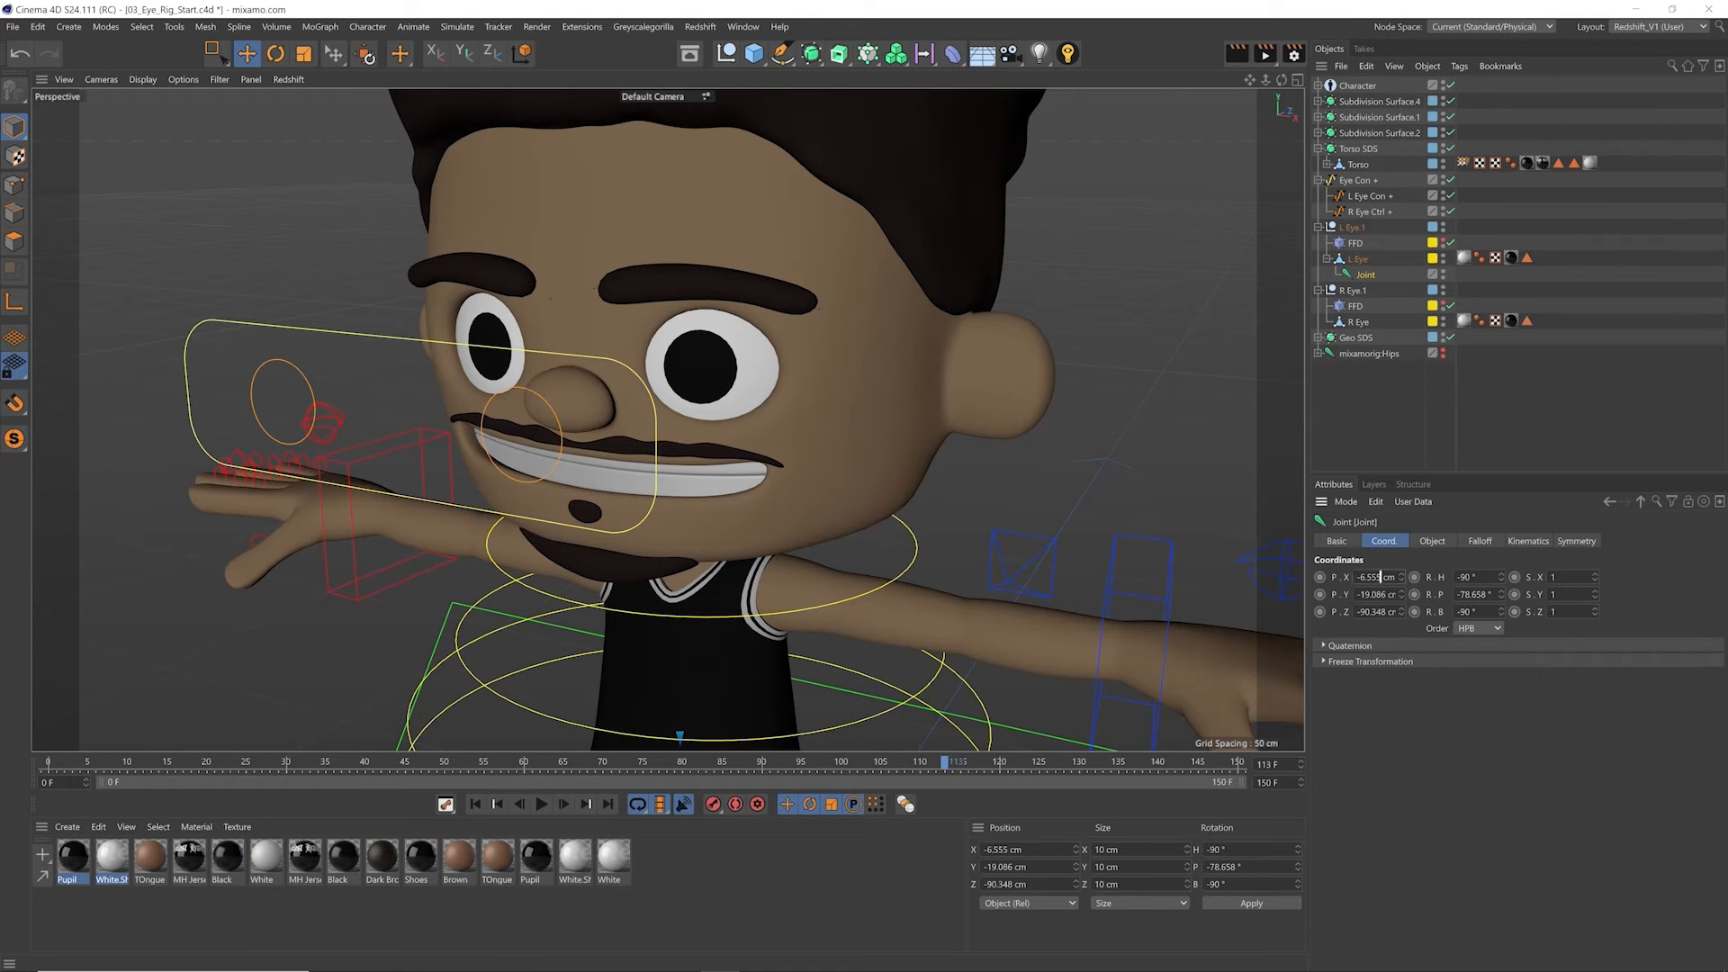
key(Tab)
text(0)
key(Tab)
text(0)
key(Return)
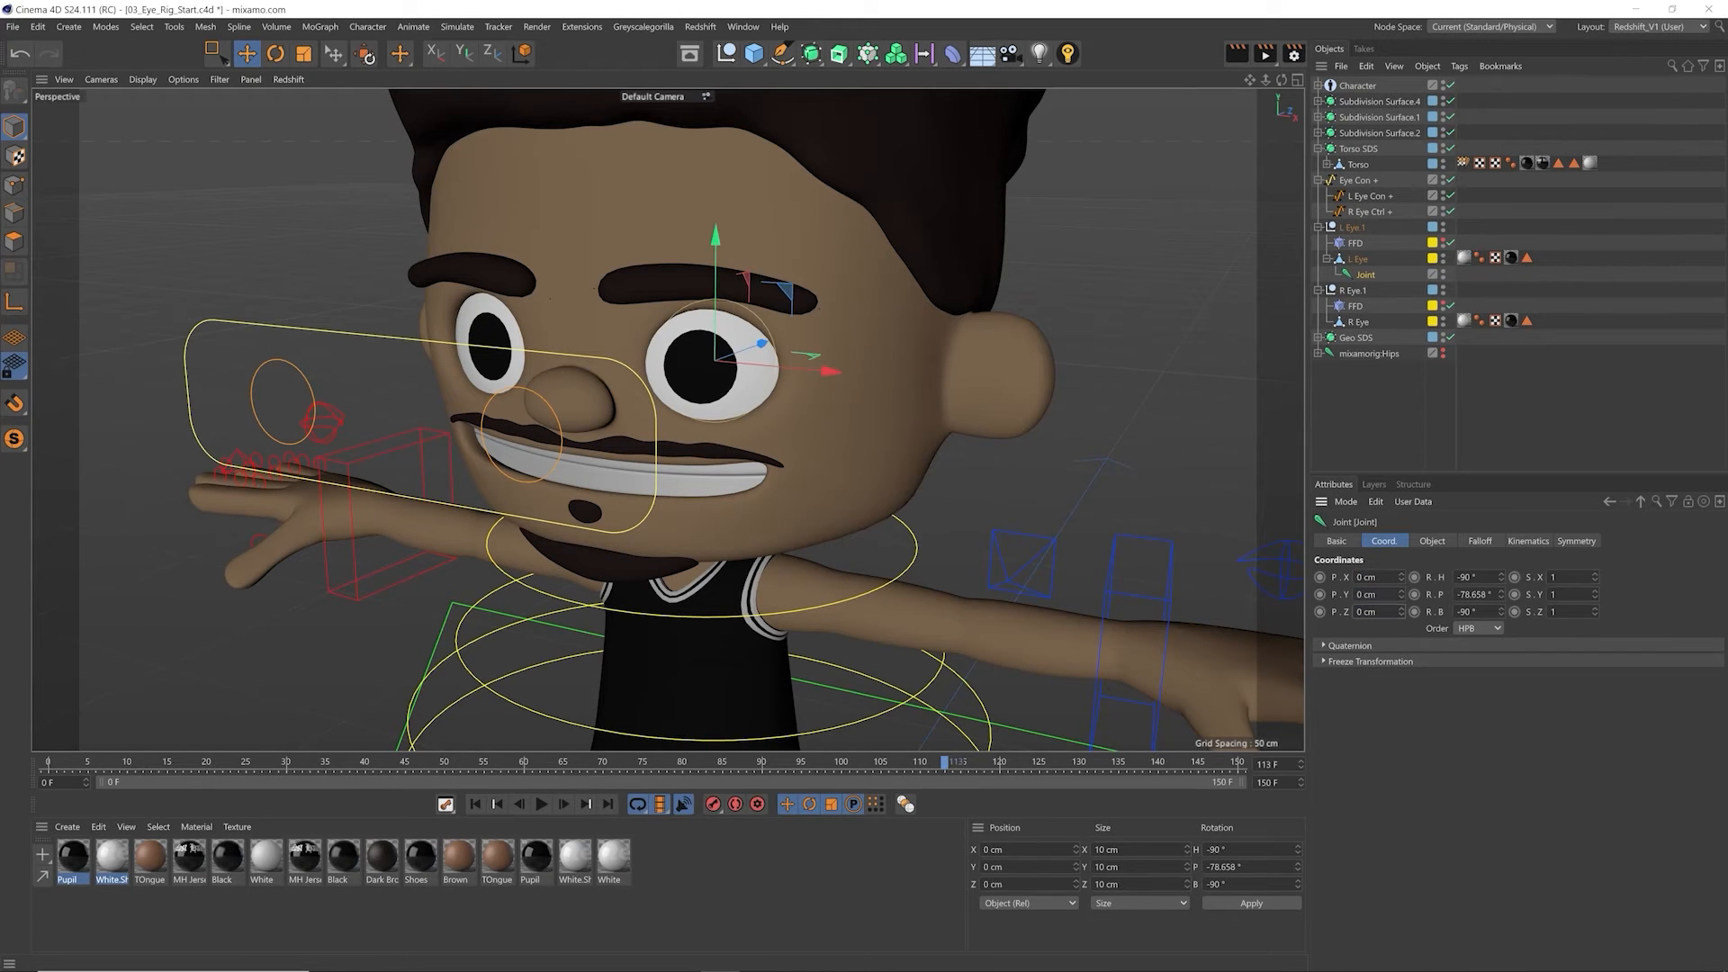
Step: Duplicate the joint toward the front of the left eye, nest the copy under the original, and adjust its Z position to about -3.25 cm
alt+drag(720, 349, 715, 393)
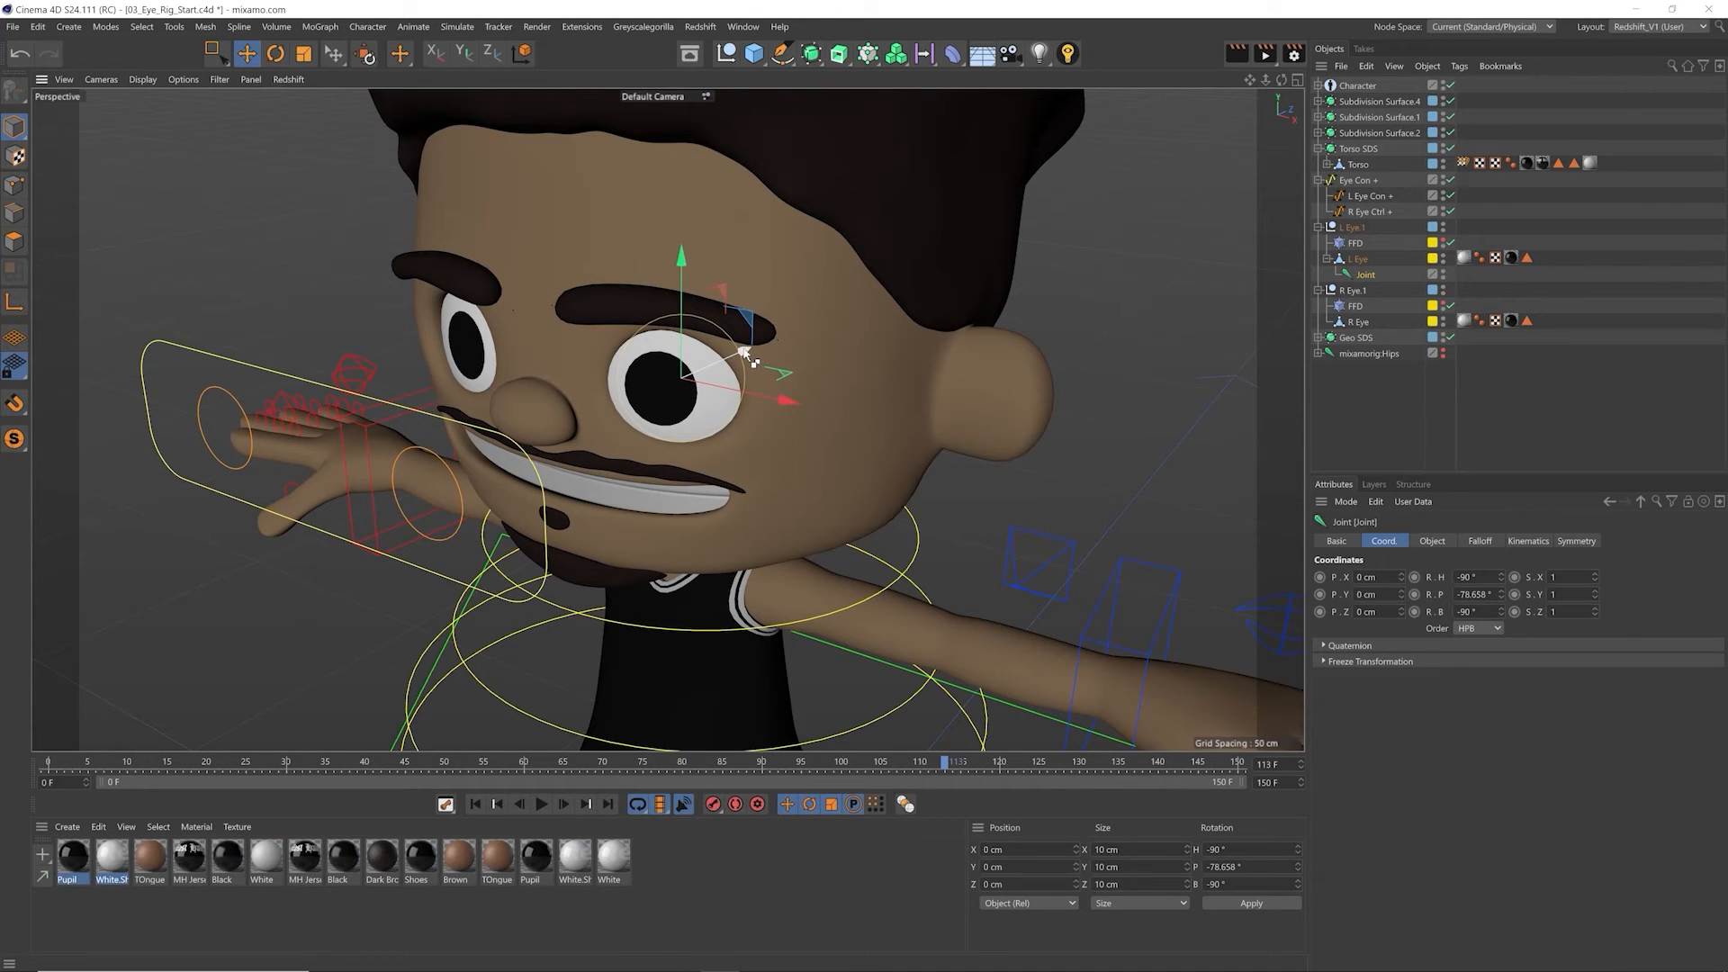
ctrl+drag(745, 351, 693, 388)
drag(1367, 291, 1373, 283)
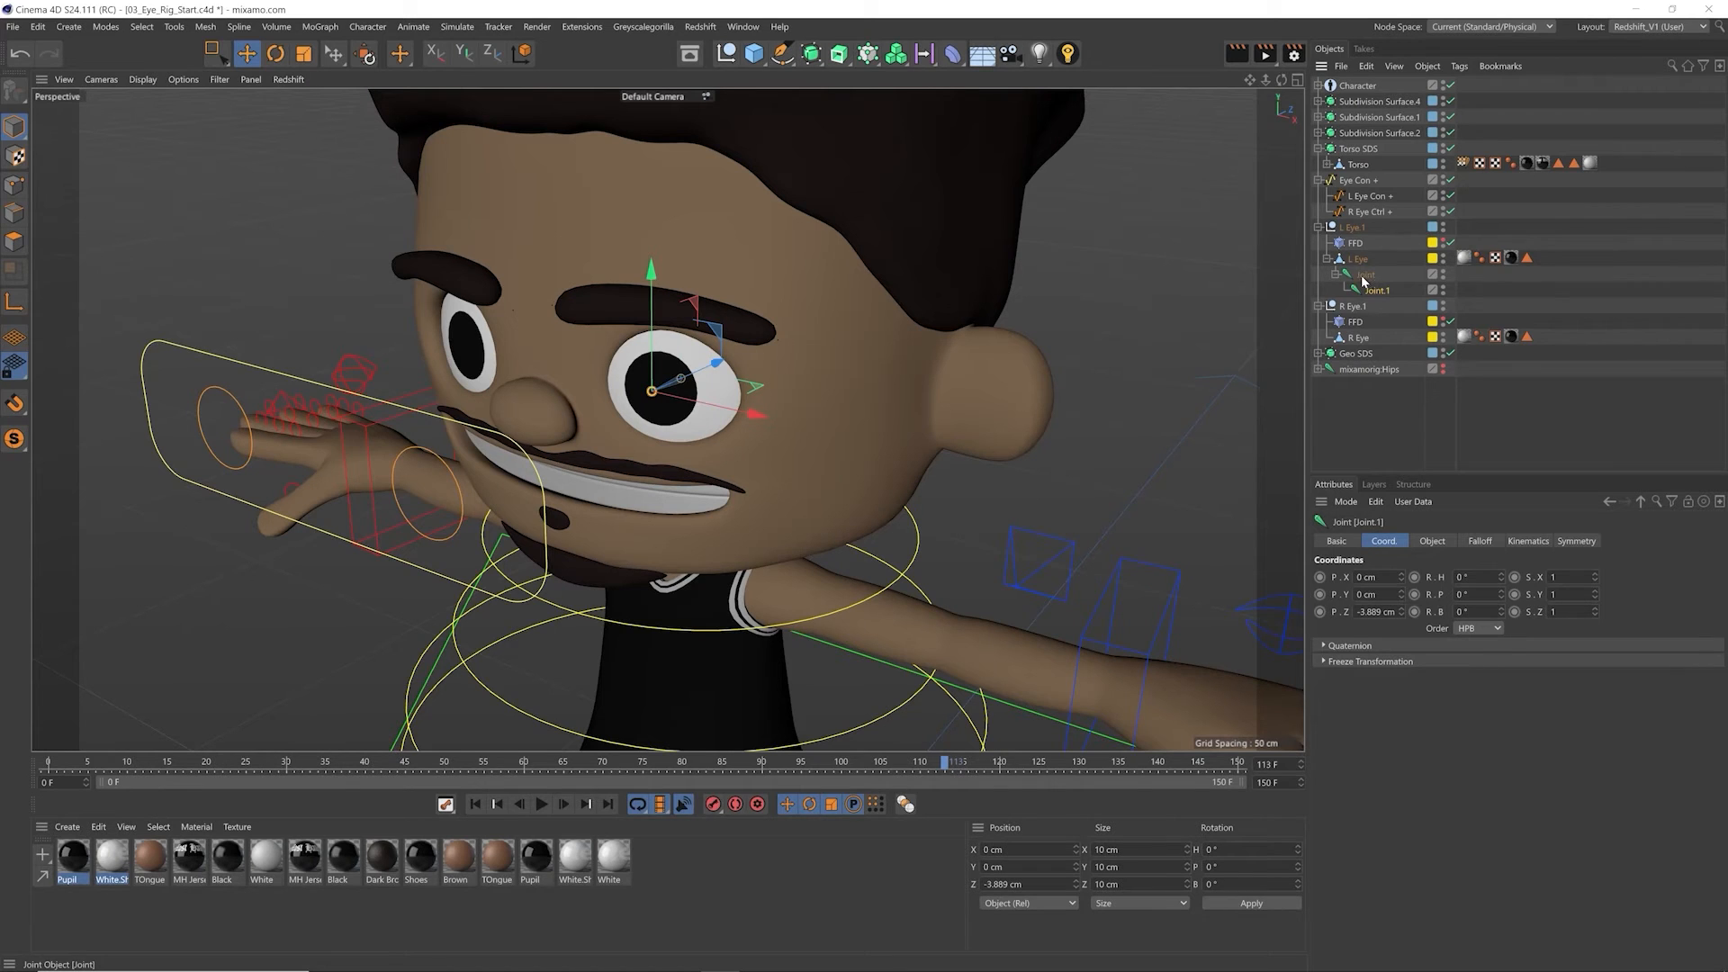
alt+drag(684, 373, 490, 369)
scroll(495, 373, up, 5)
drag(761, 386, 766, 387)
alt+drag(637, 387, 785, 481)
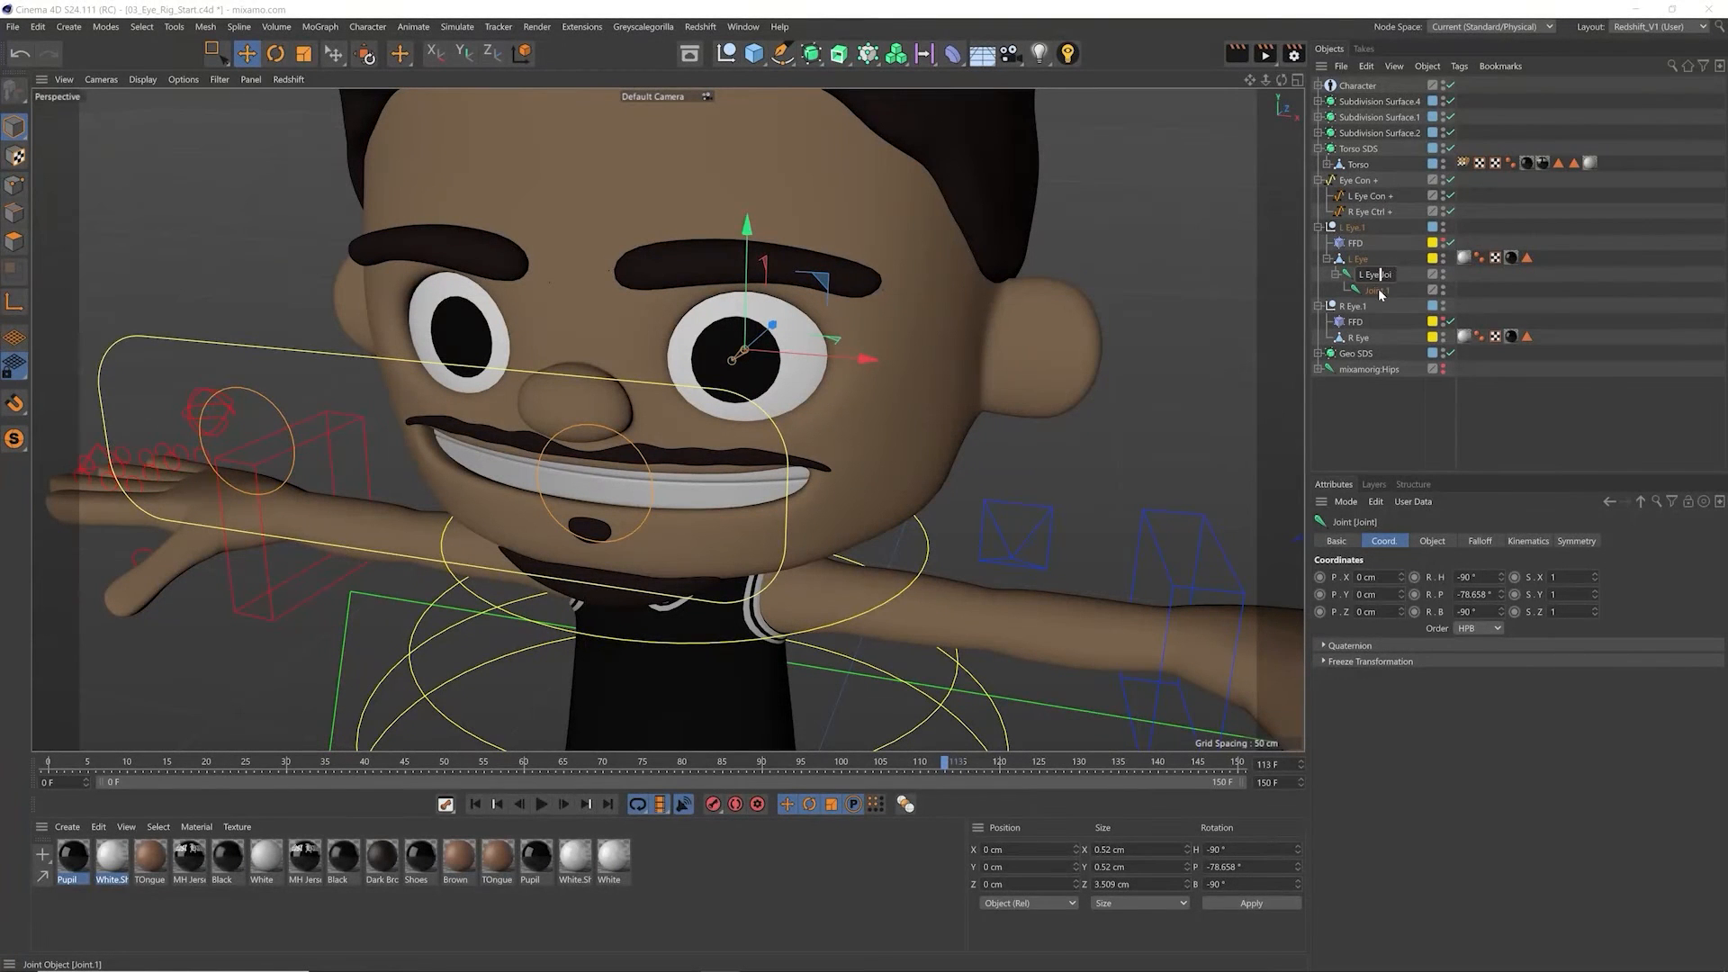
Step: Rename the parent joint as L Eye Joint and its child as L Eye Joint.1
text(nt)
double_click(1379, 291)
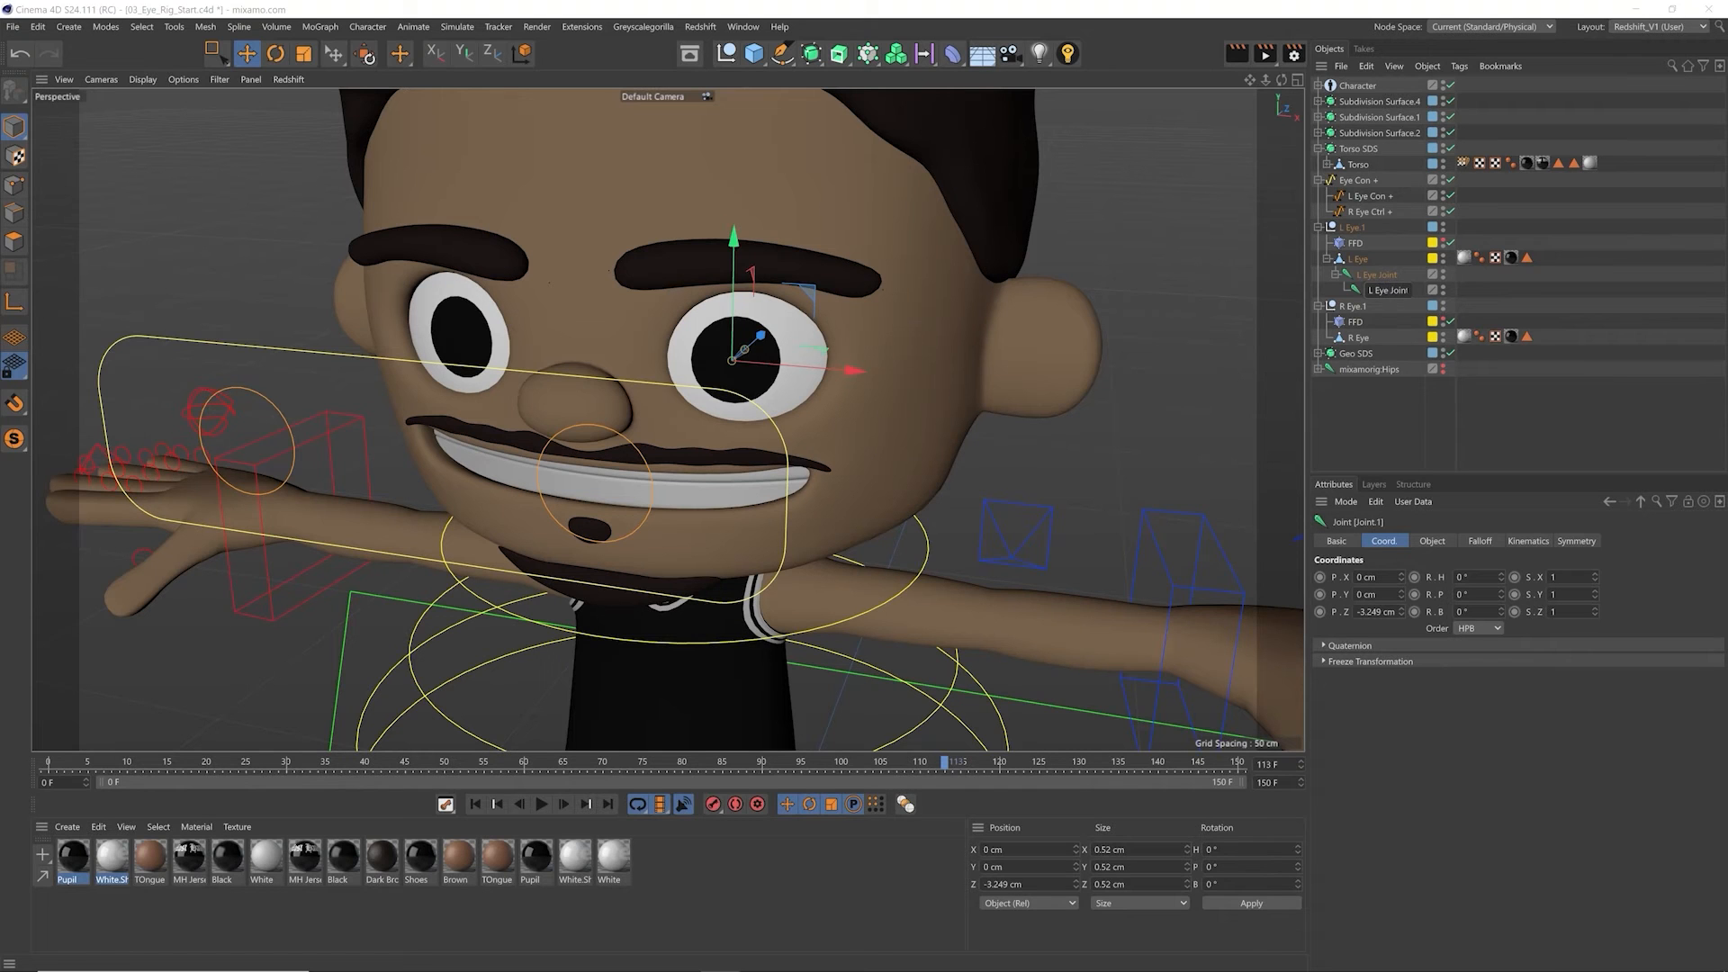
key(Return)
Step: Move the L Eye Joint chain out of the L Eye mesh to the top level of the hierarchy, above Eye Con +
click(1340, 275)
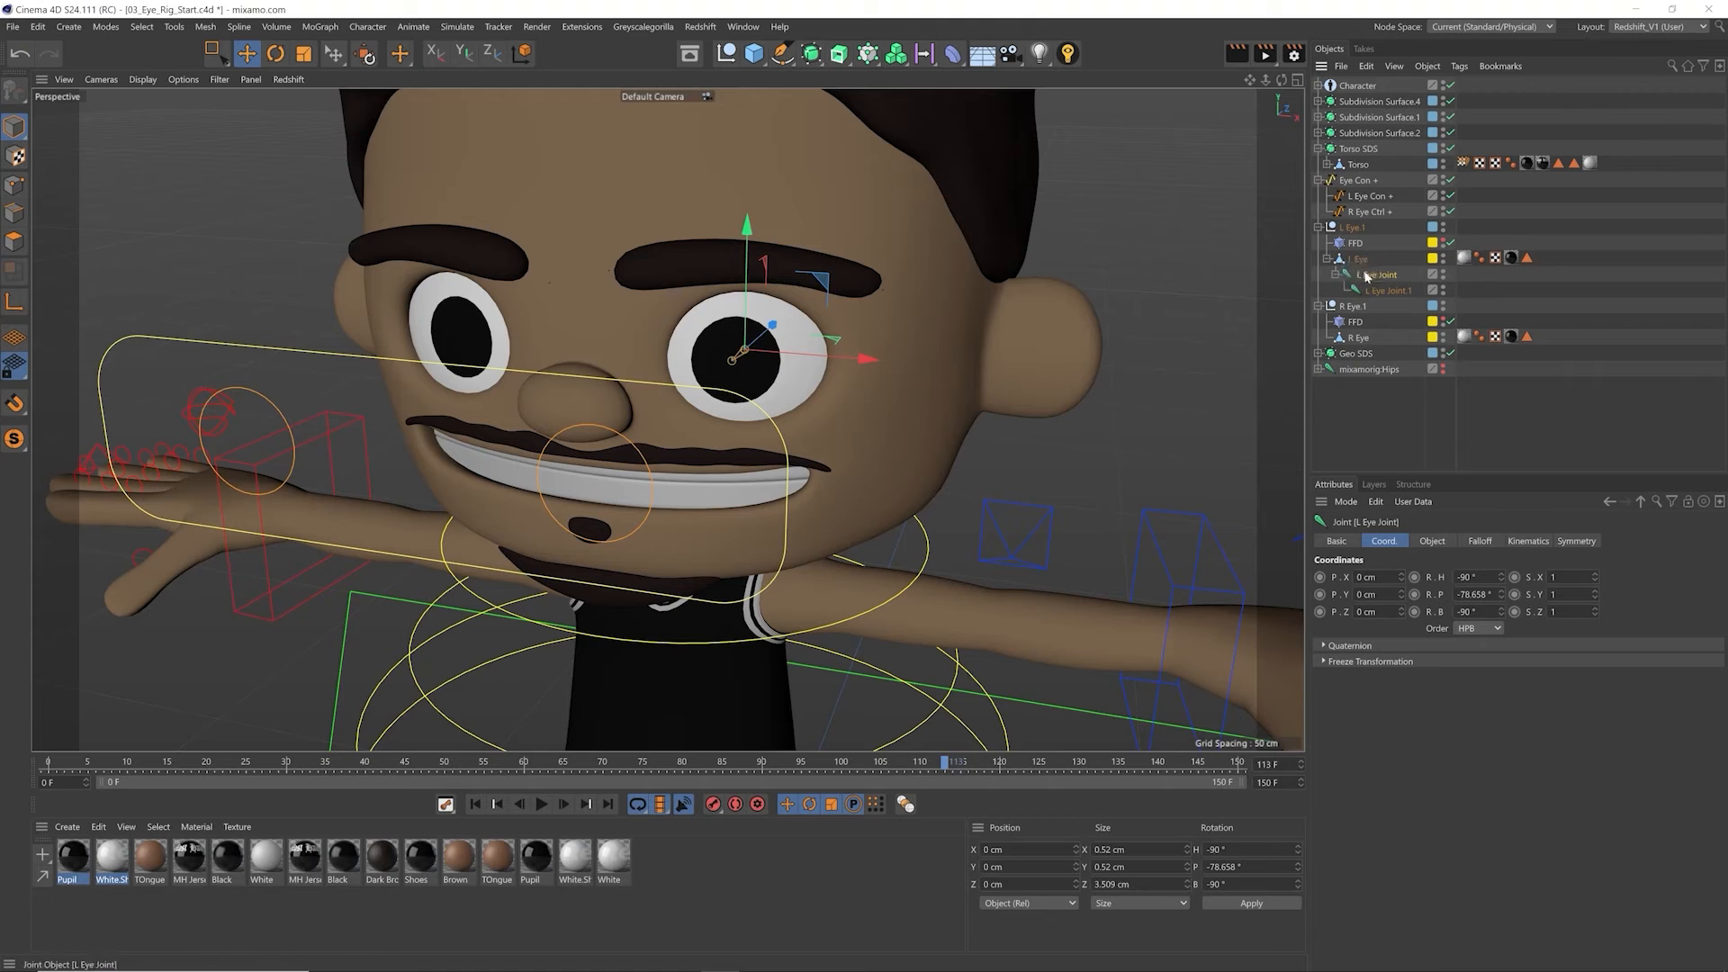
drag(1383, 258, 1348, 180)
click(1365, 198)
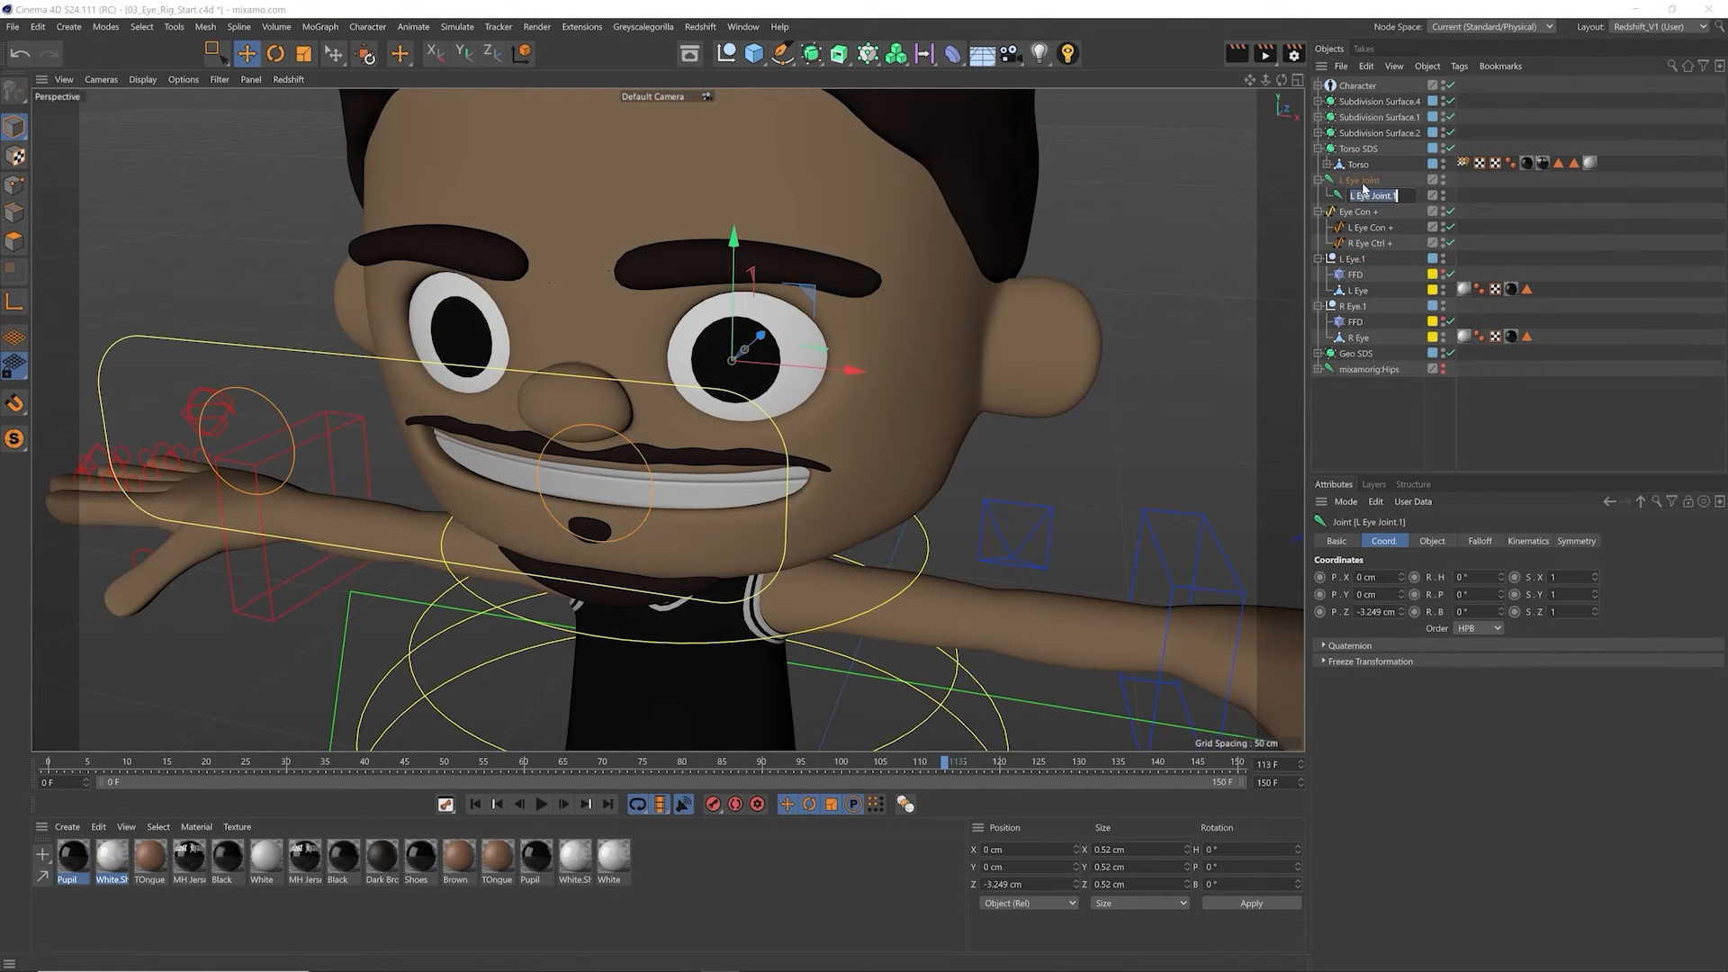
Step: Bind the L Eye mesh to L Eye Joint and L Eye Joint.1
click(1372, 184)
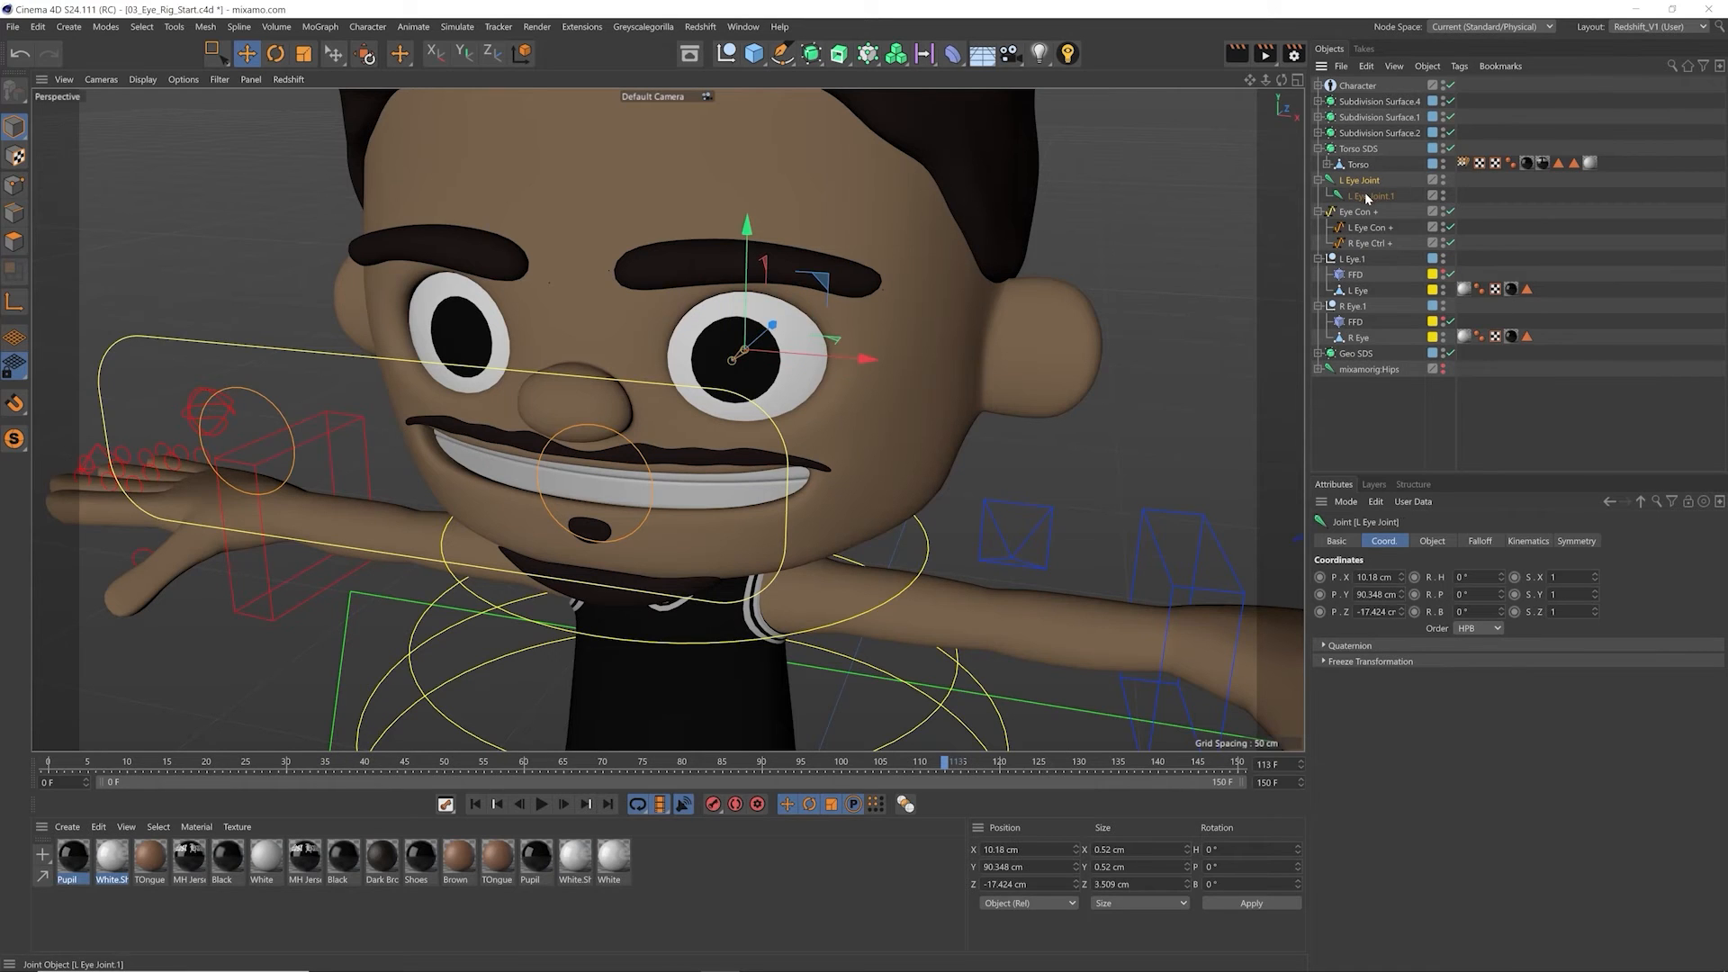
ctrl+click(1367, 196)
ctrl+click(1359, 290)
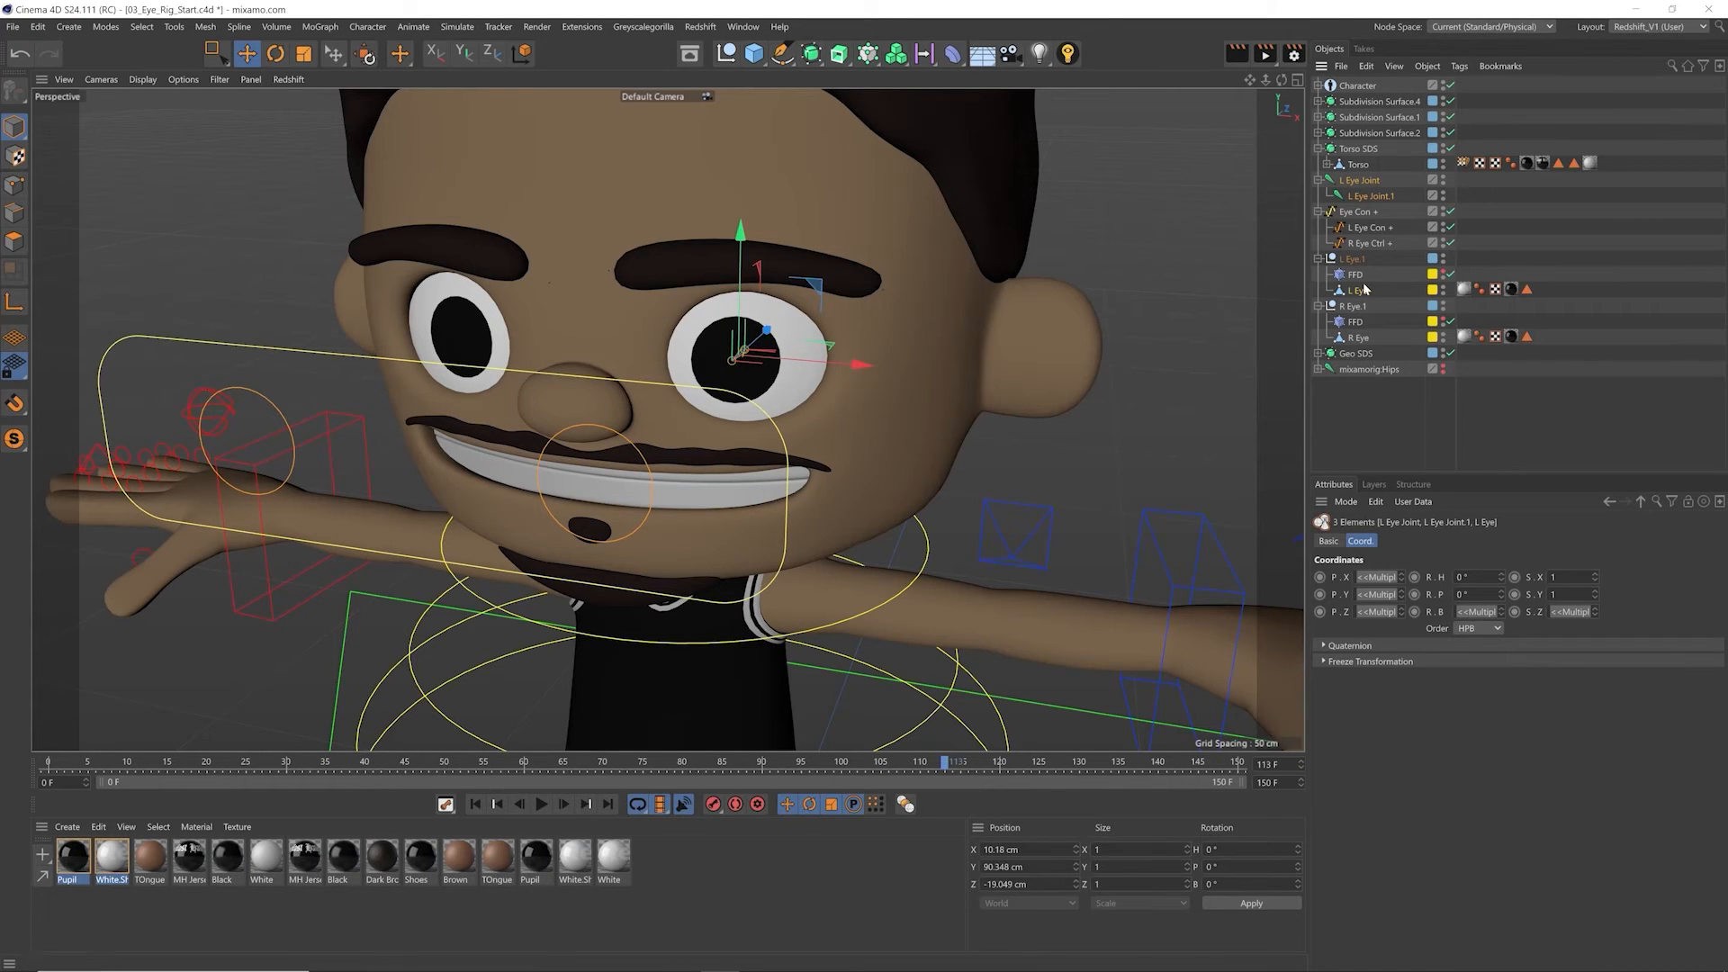
click(367, 26)
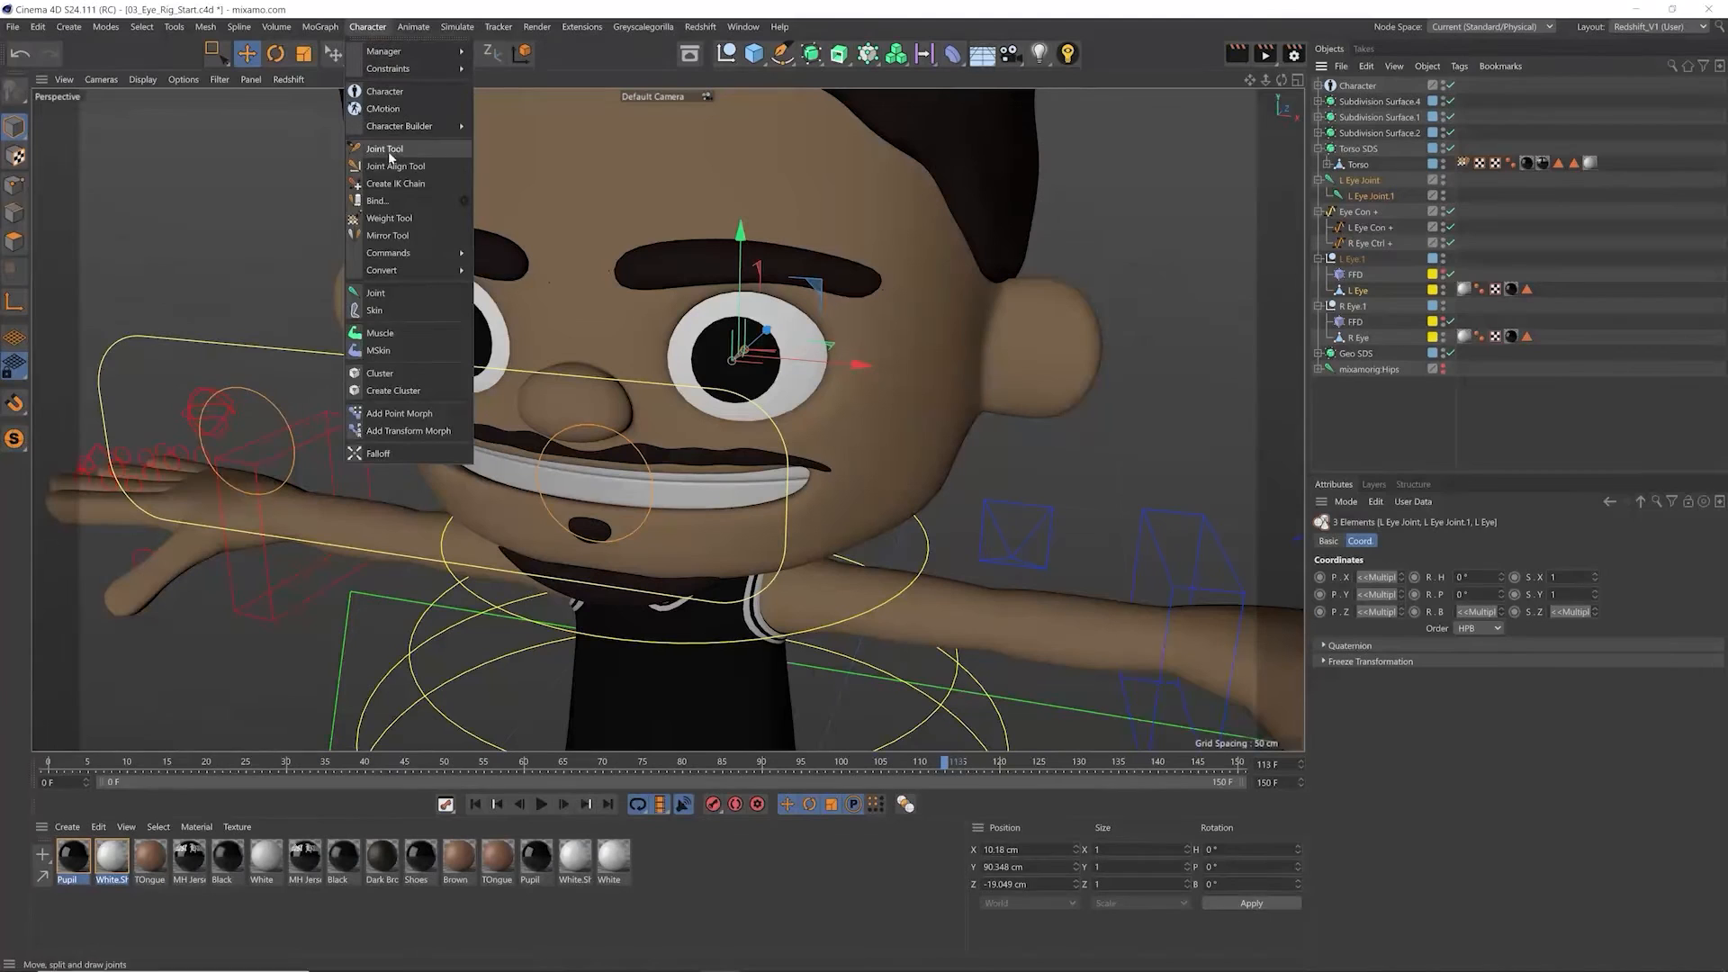
click(366, 203)
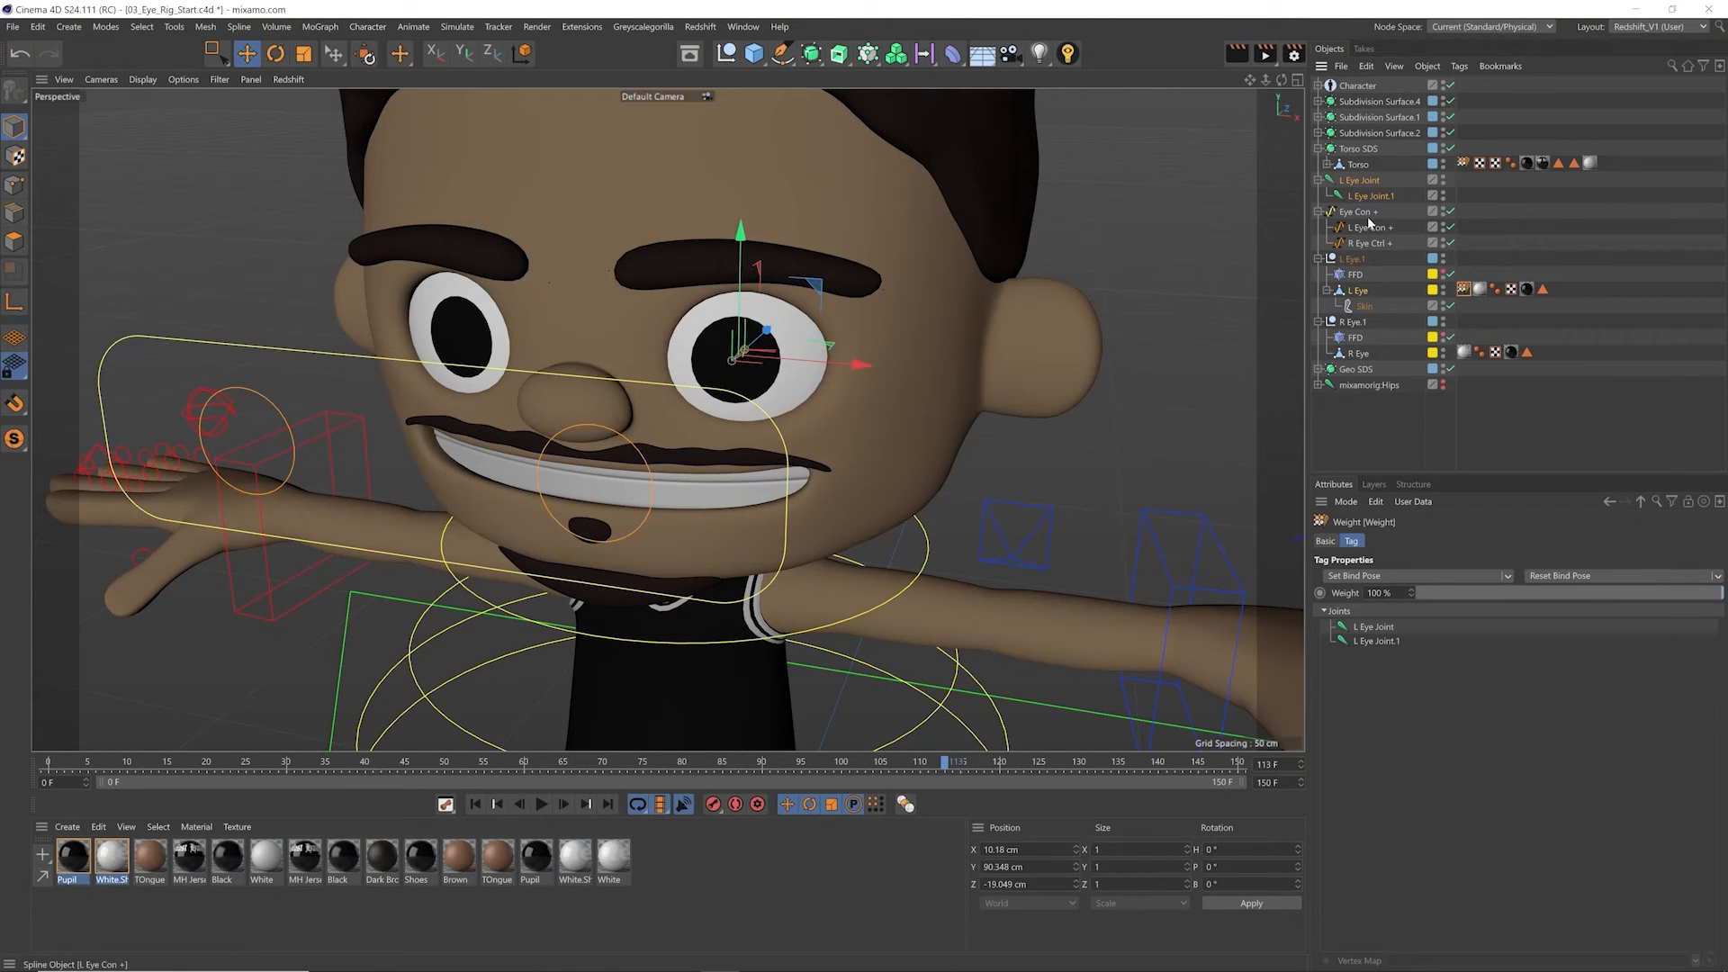
Step: Rotate L Eye Joint to test the bound left eyeball, and undo the rotation
click(1359, 181)
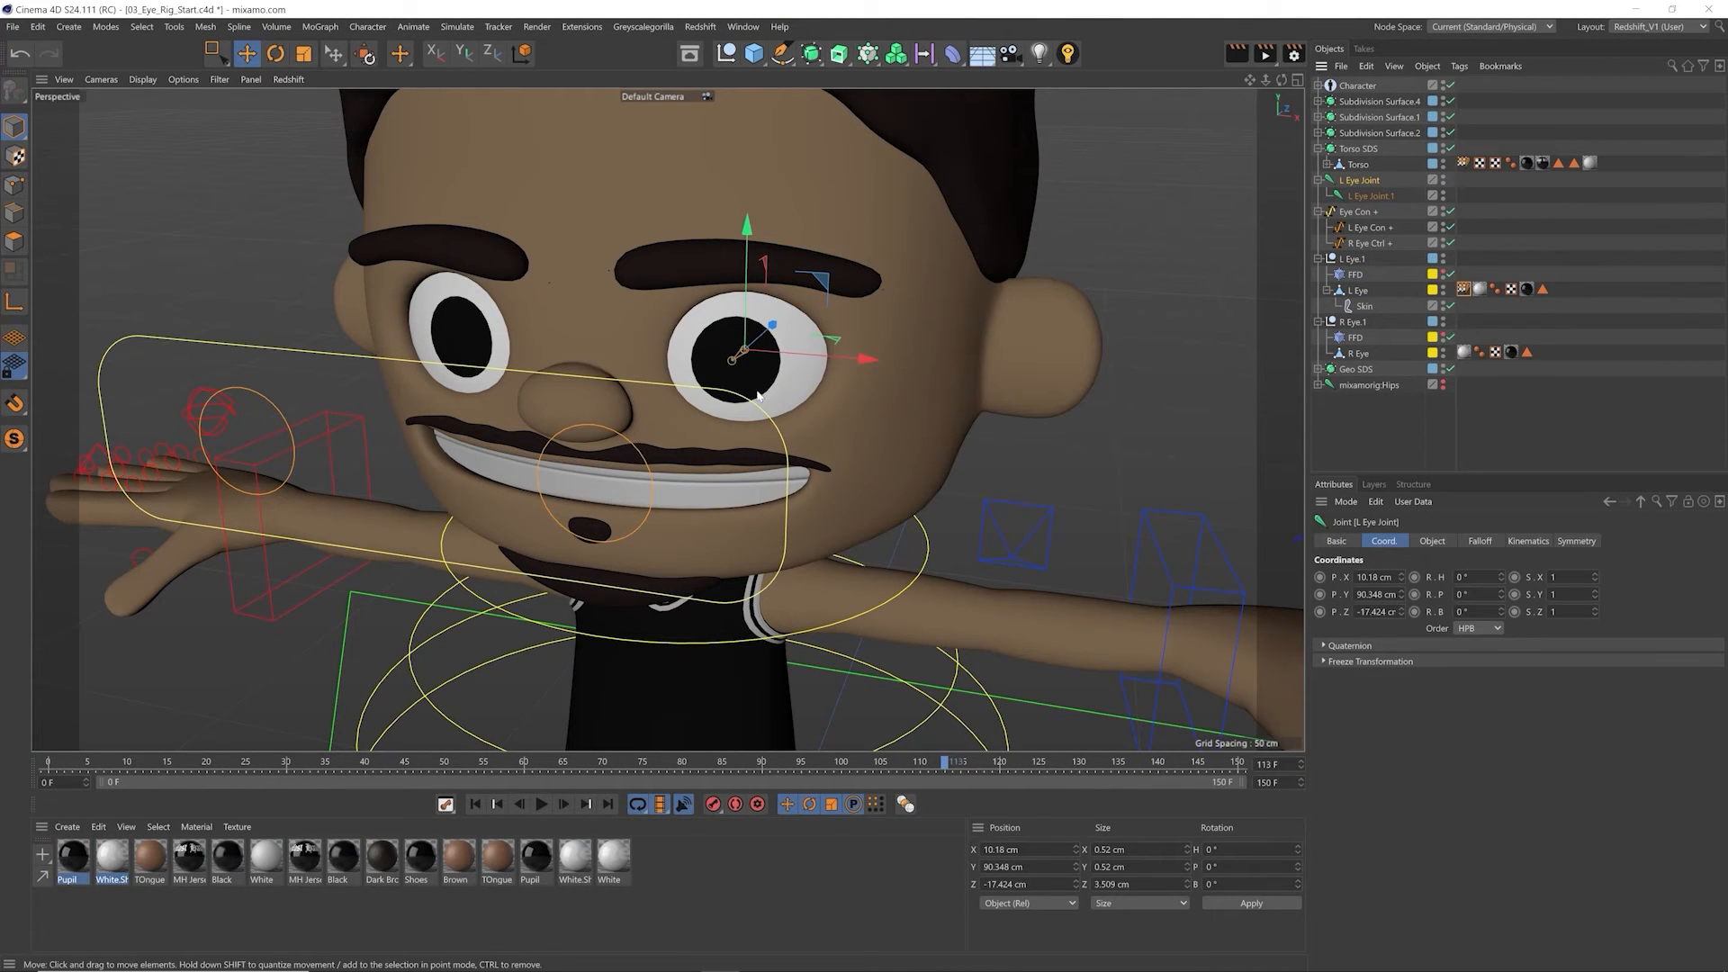
key(r)
drag(737, 340, 794, 358)
key(ctrl+z)
key(e)
Step: Add a Constraint tag to L Eye Joint and enable its Aim constraint
click(1368, 227)
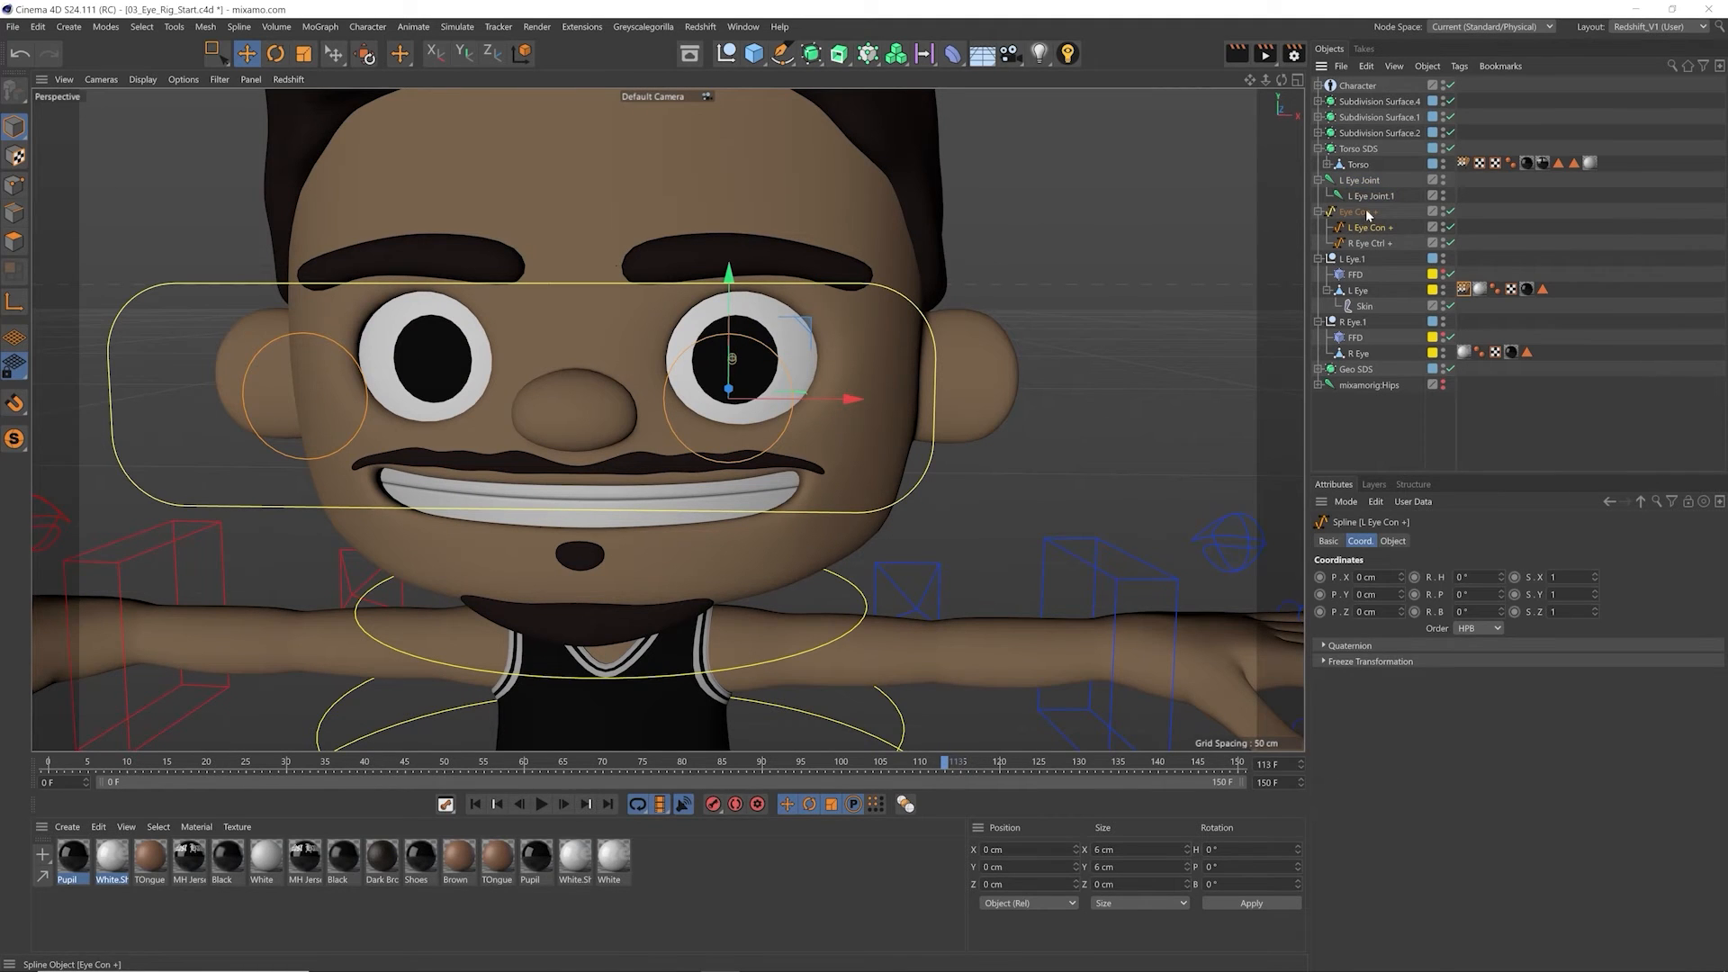
click(1352, 183)
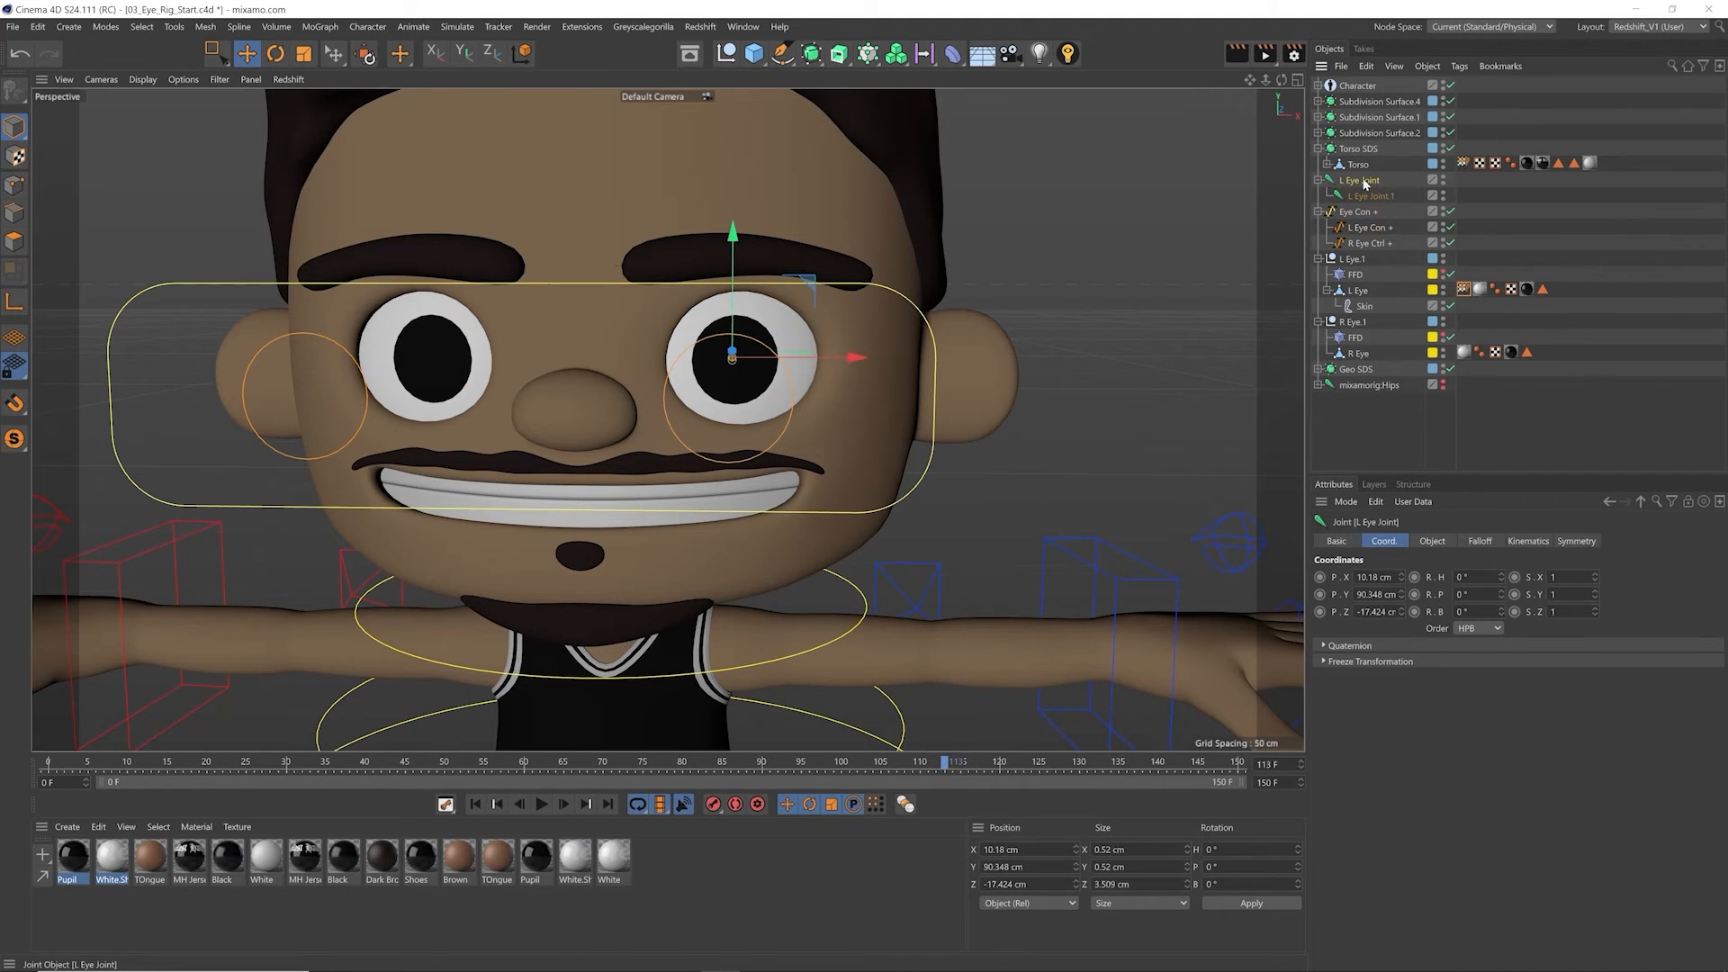
right_click(1356, 184)
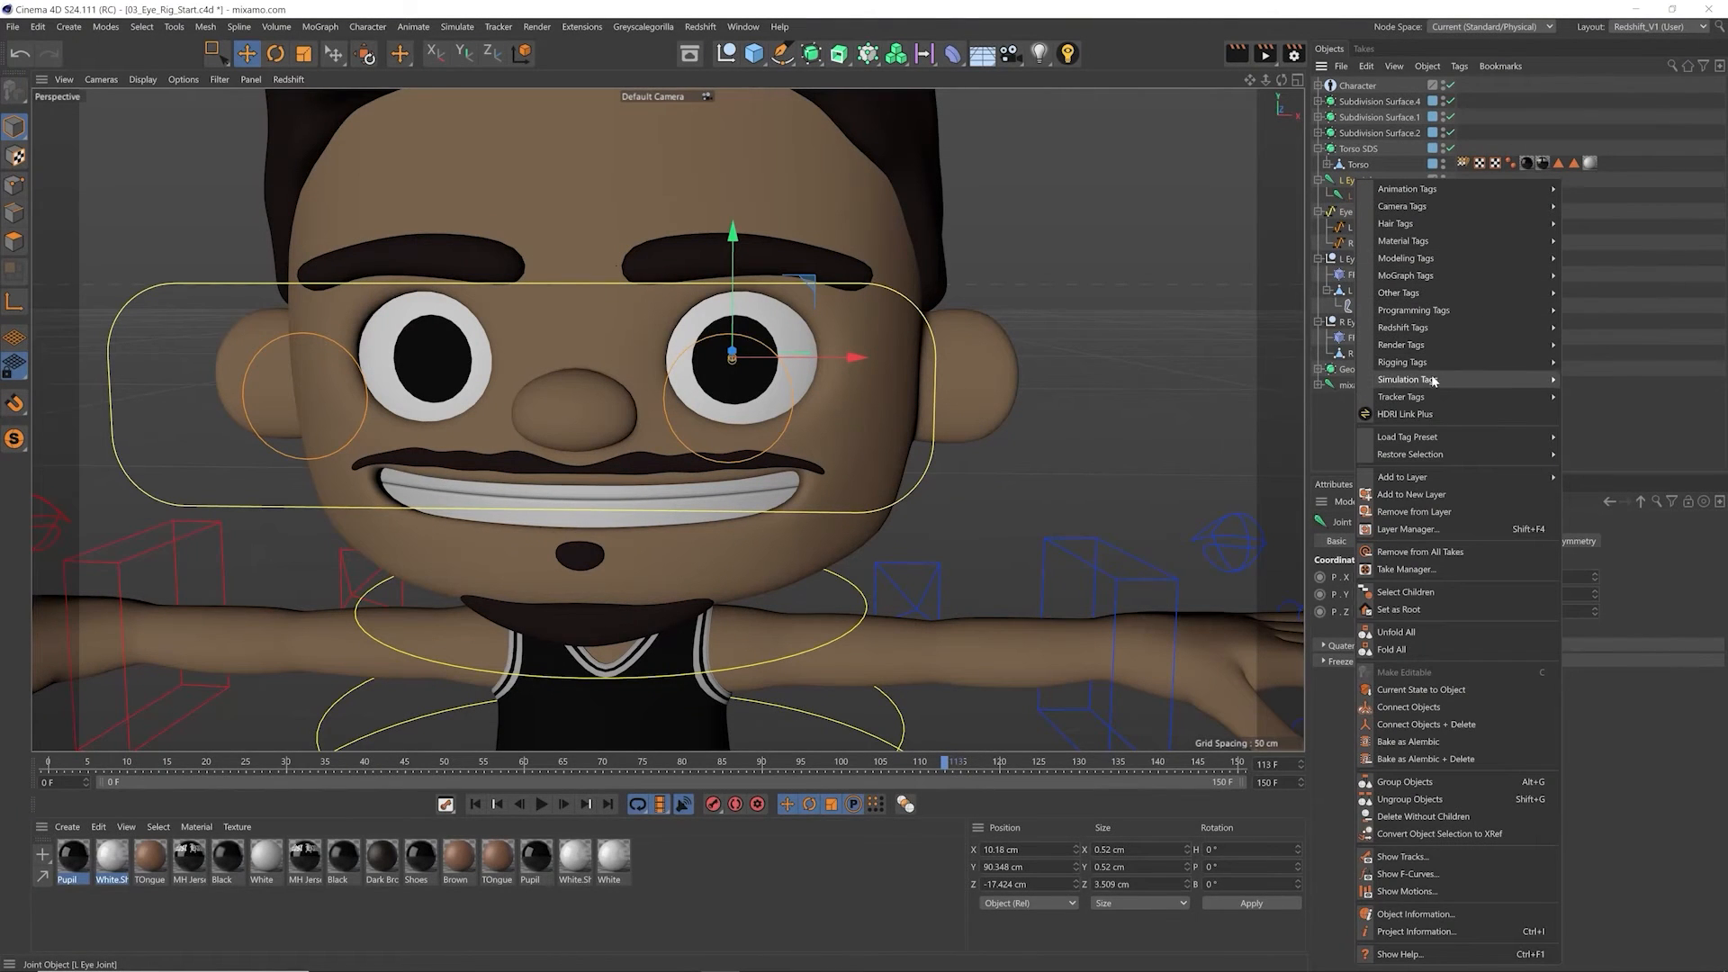
mouse_move(1416, 363)
click(1599, 432)
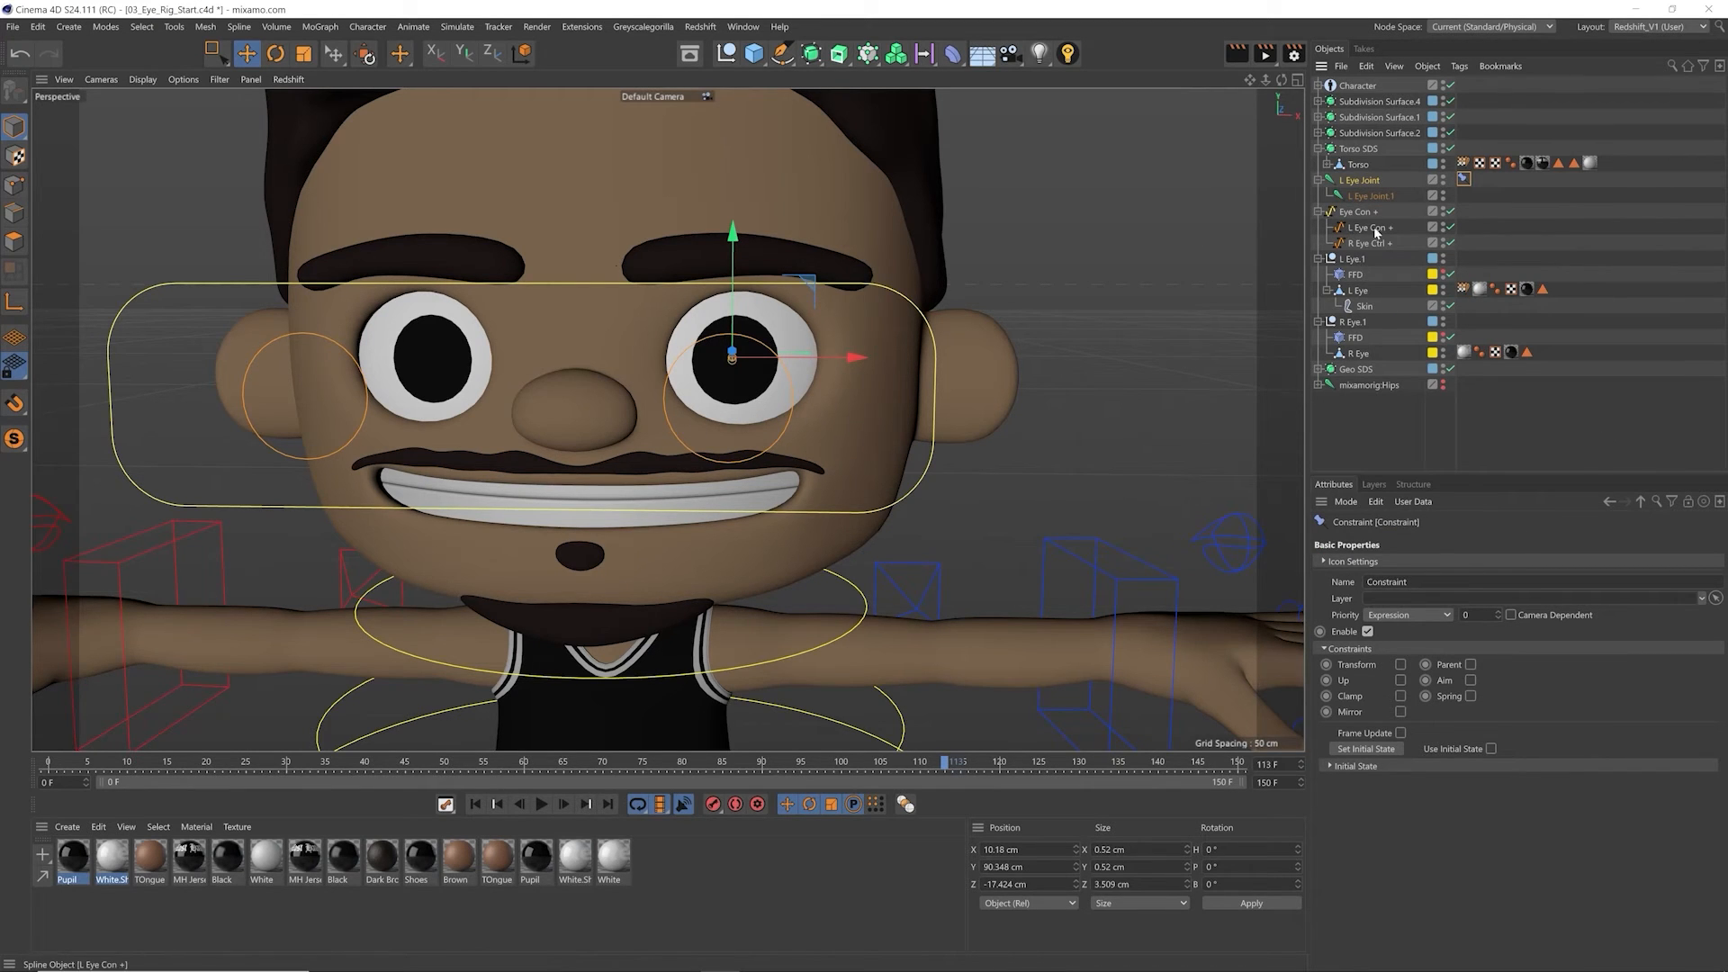
click(1471, 682)
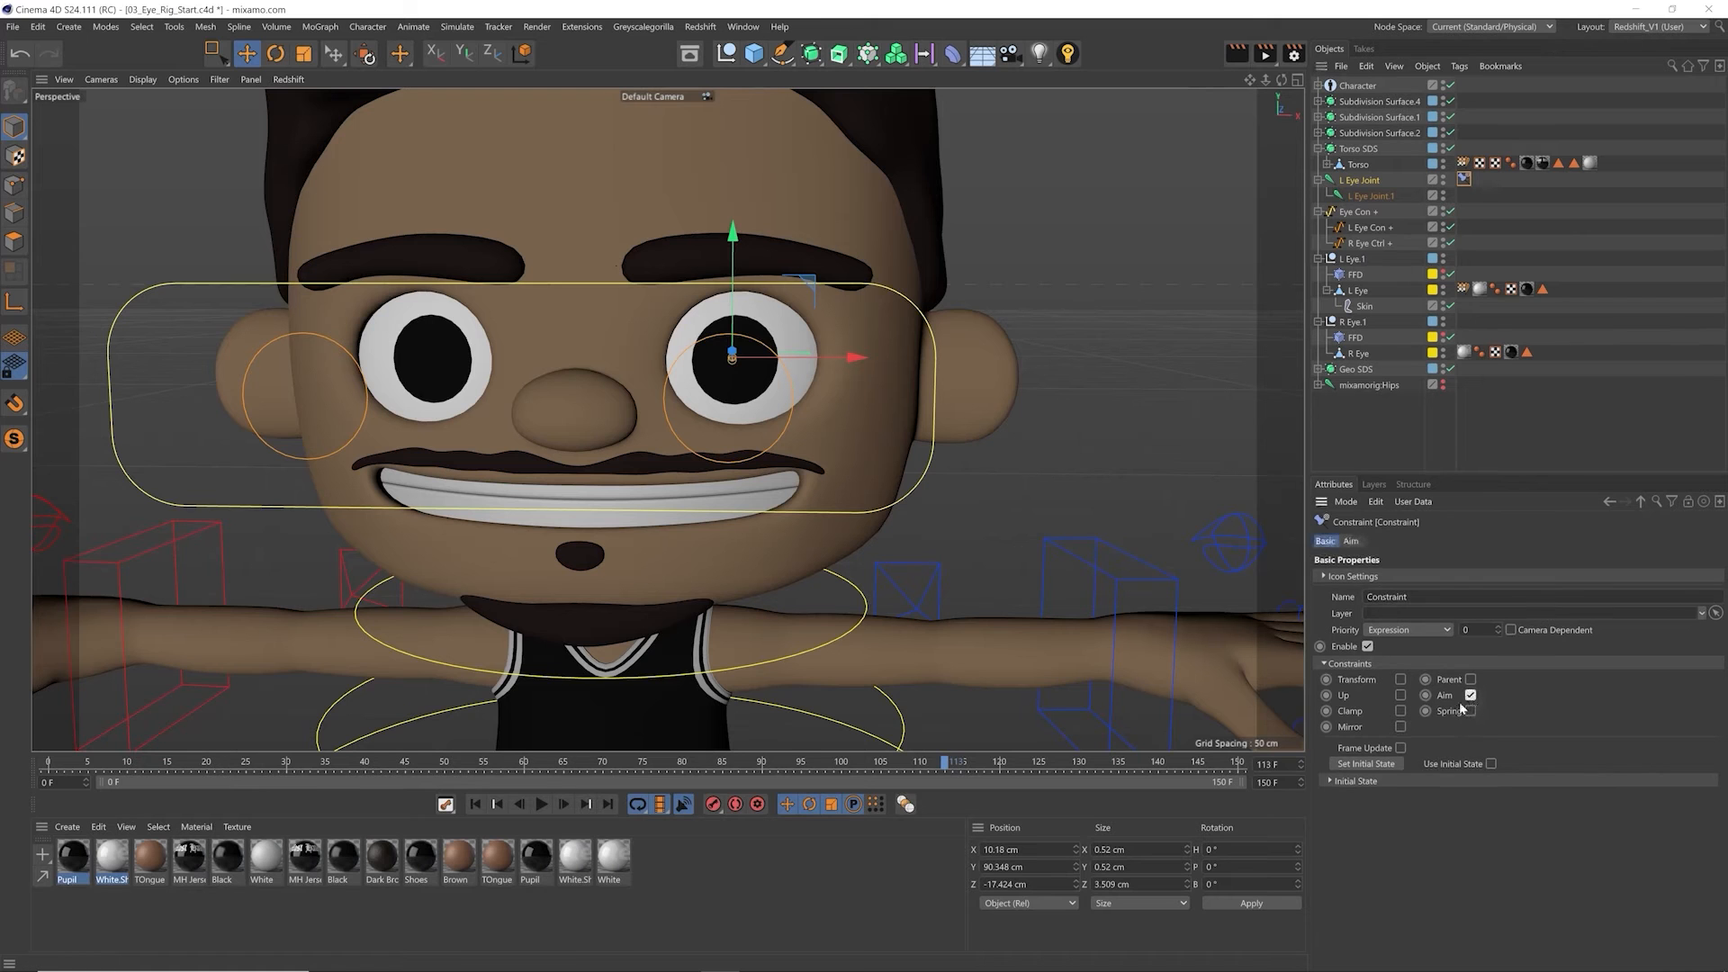
Step: Set L Eye Con + as the Aim constraint's target and Z- as its aiming axis
click(1353, 541)
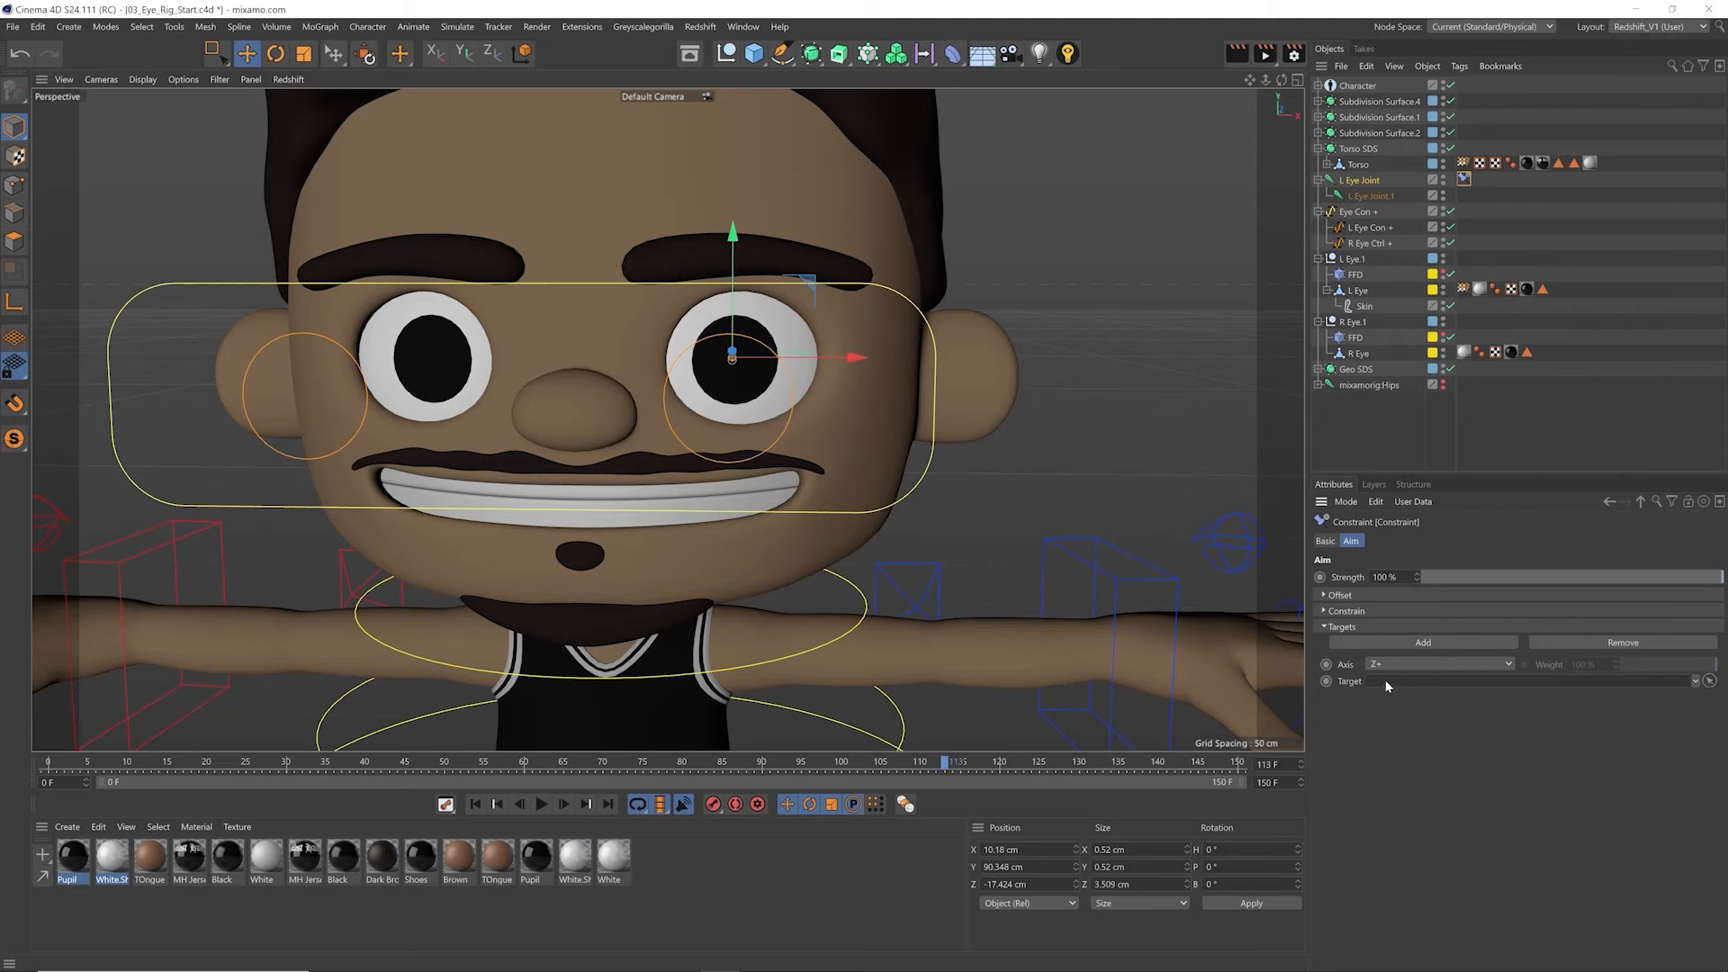
drag(1366, 228, 1397, 681)
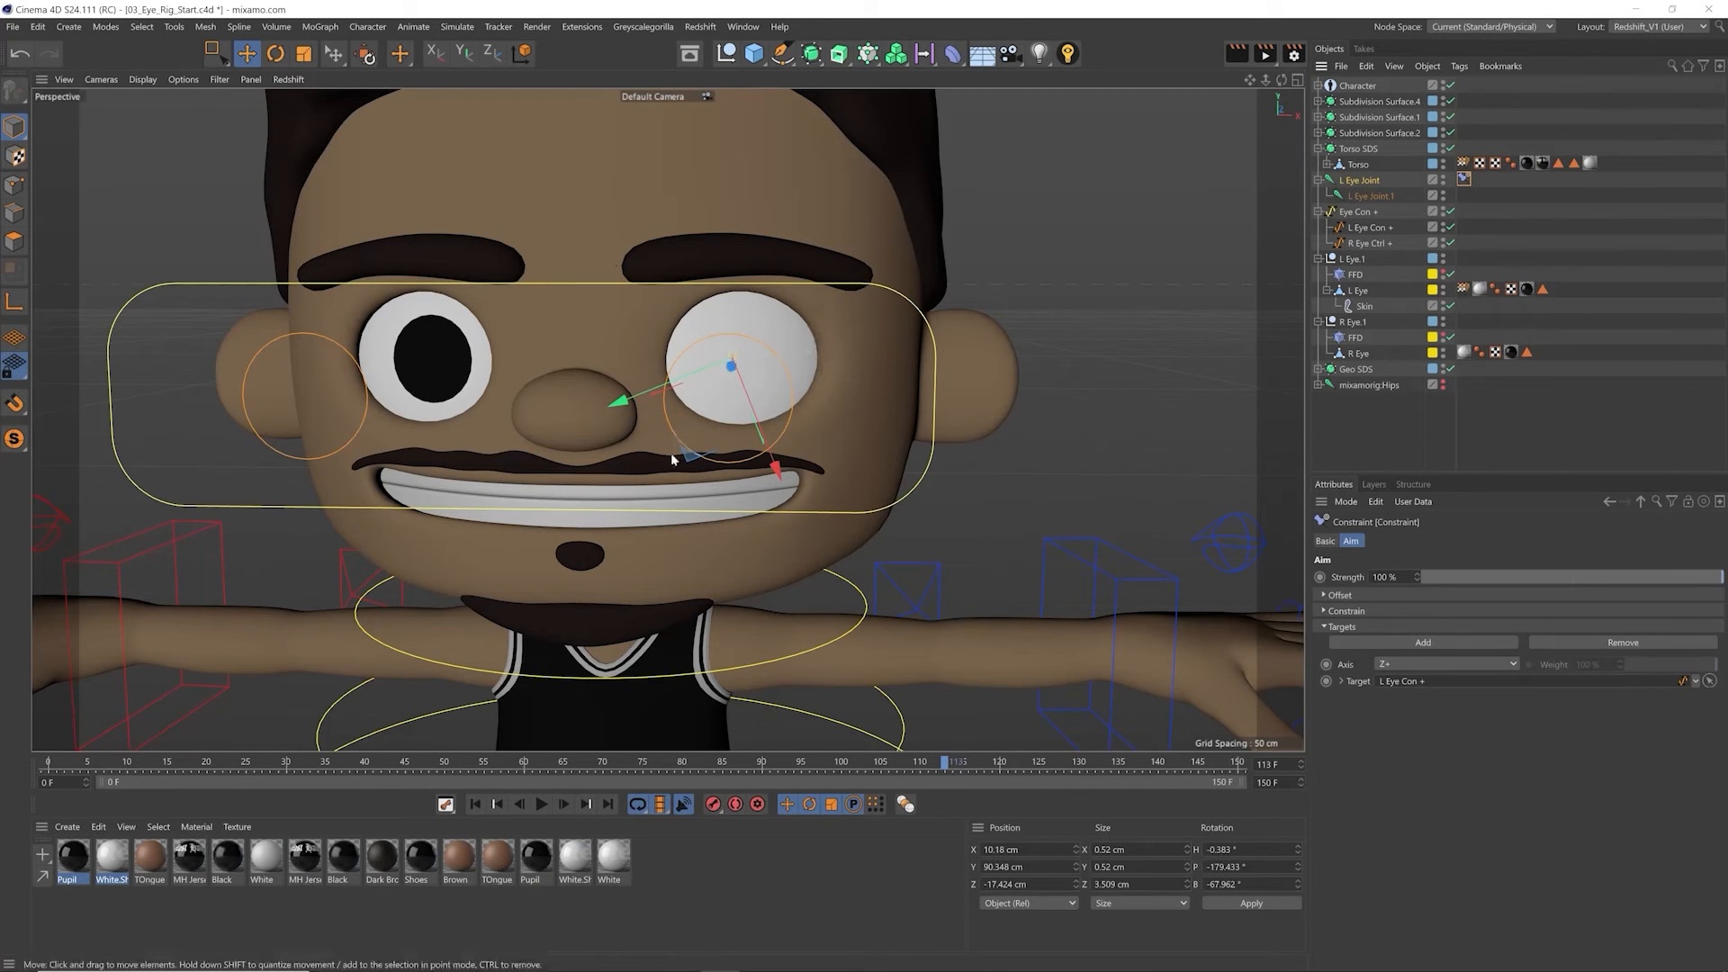
click(1445, 664)
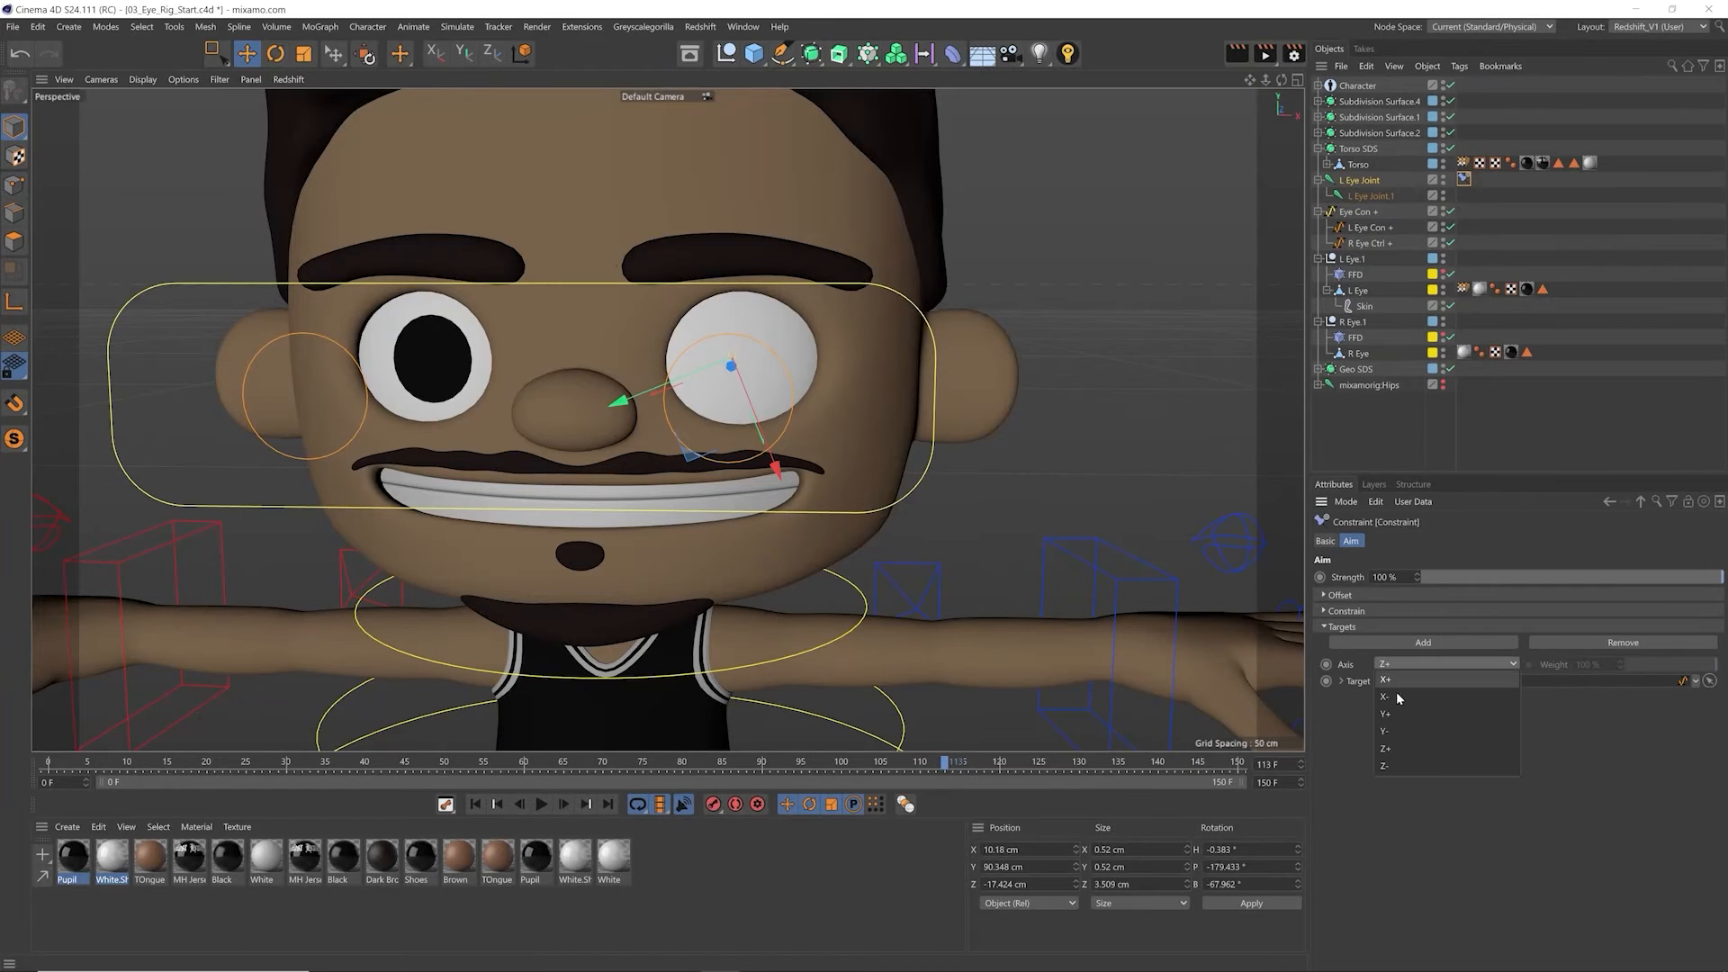
click(1391, 763)
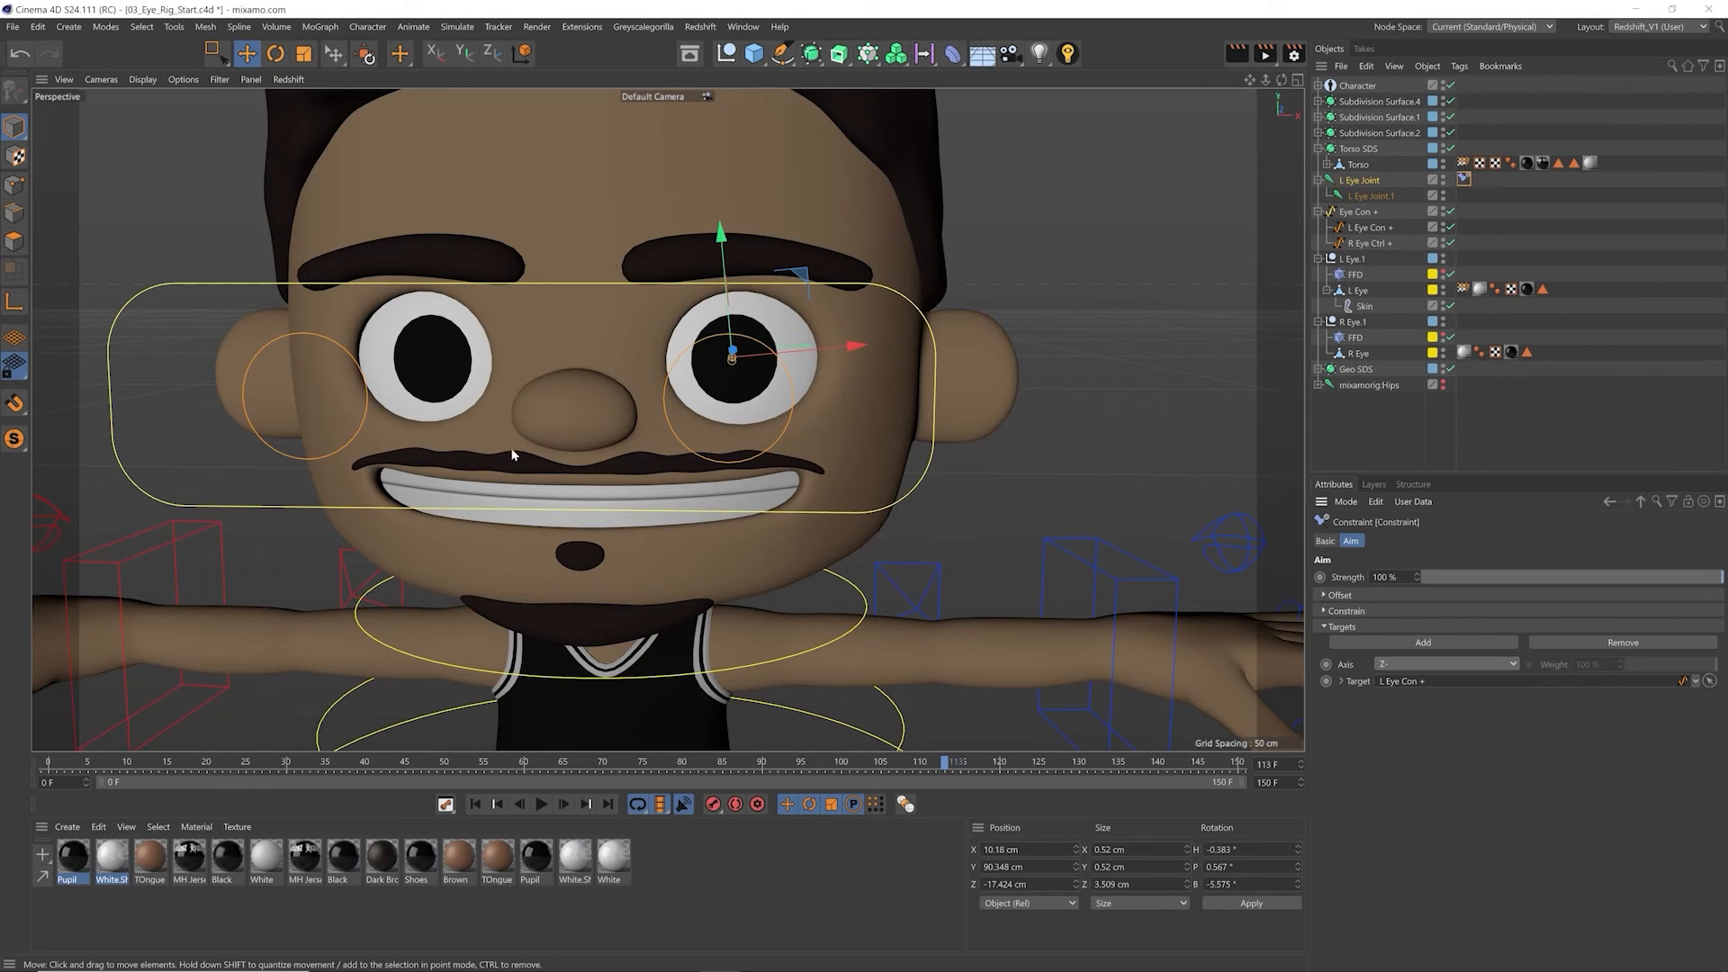
Step: Check the frozen transformation of L Eye Con +, move the controller to test the left eye's aim, and undo the move
alt+drag(828, 387, 759, 385)
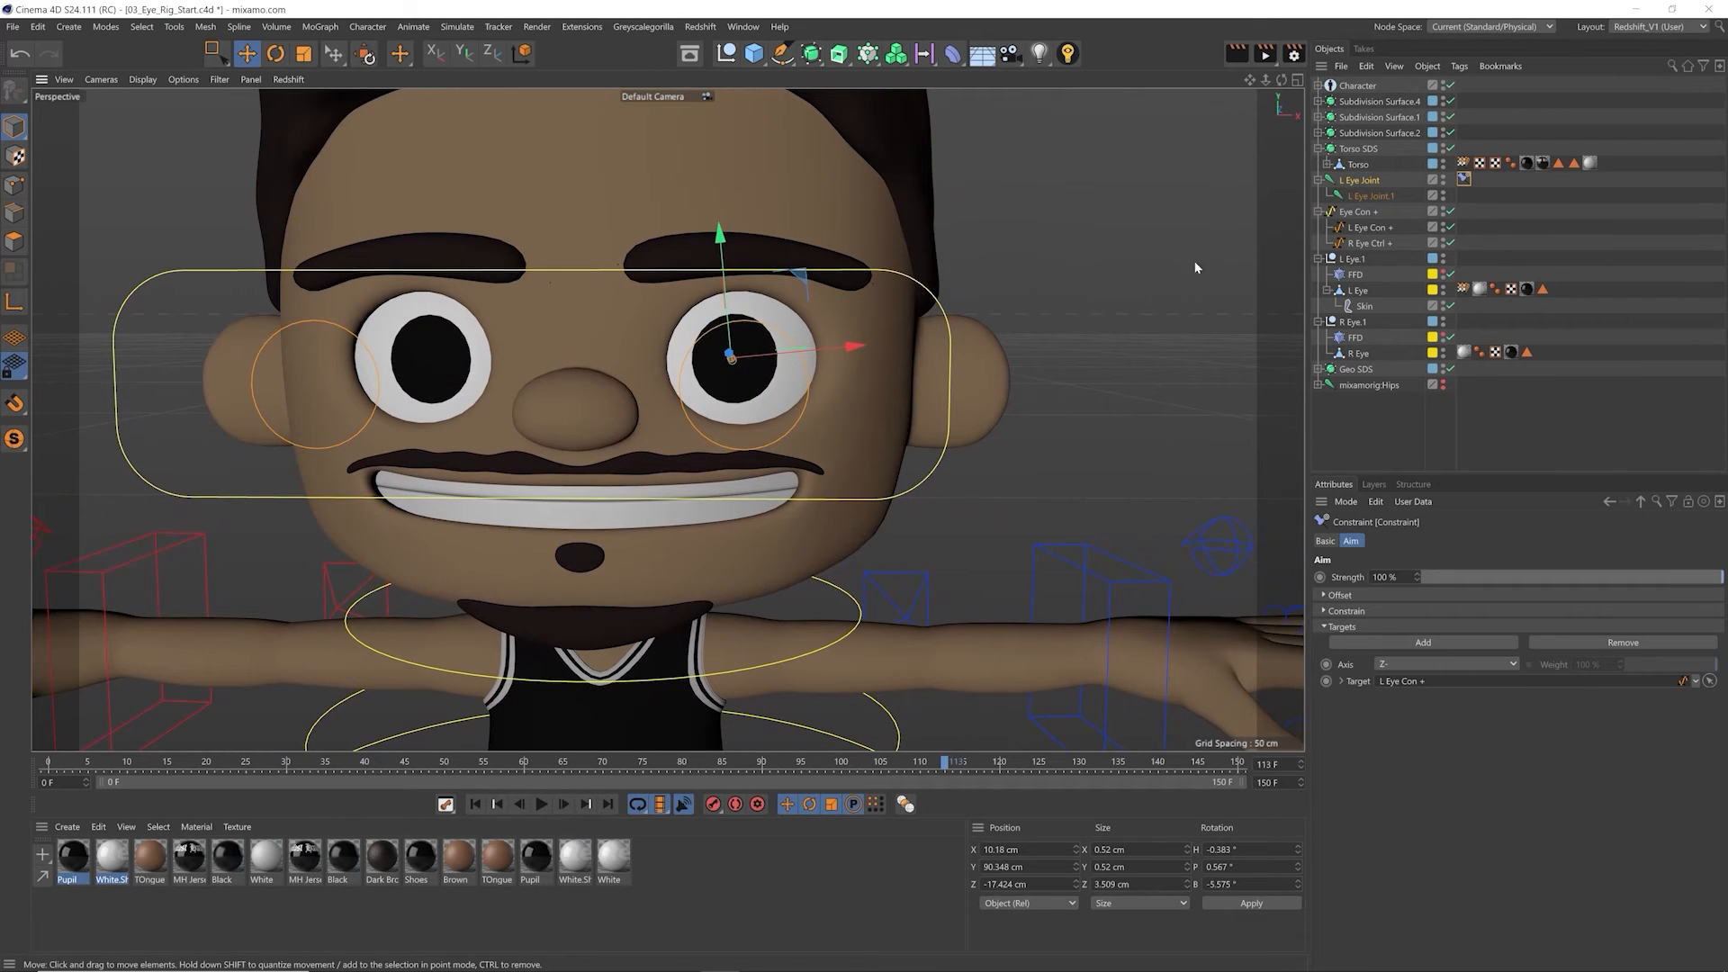
click(1364, 228)
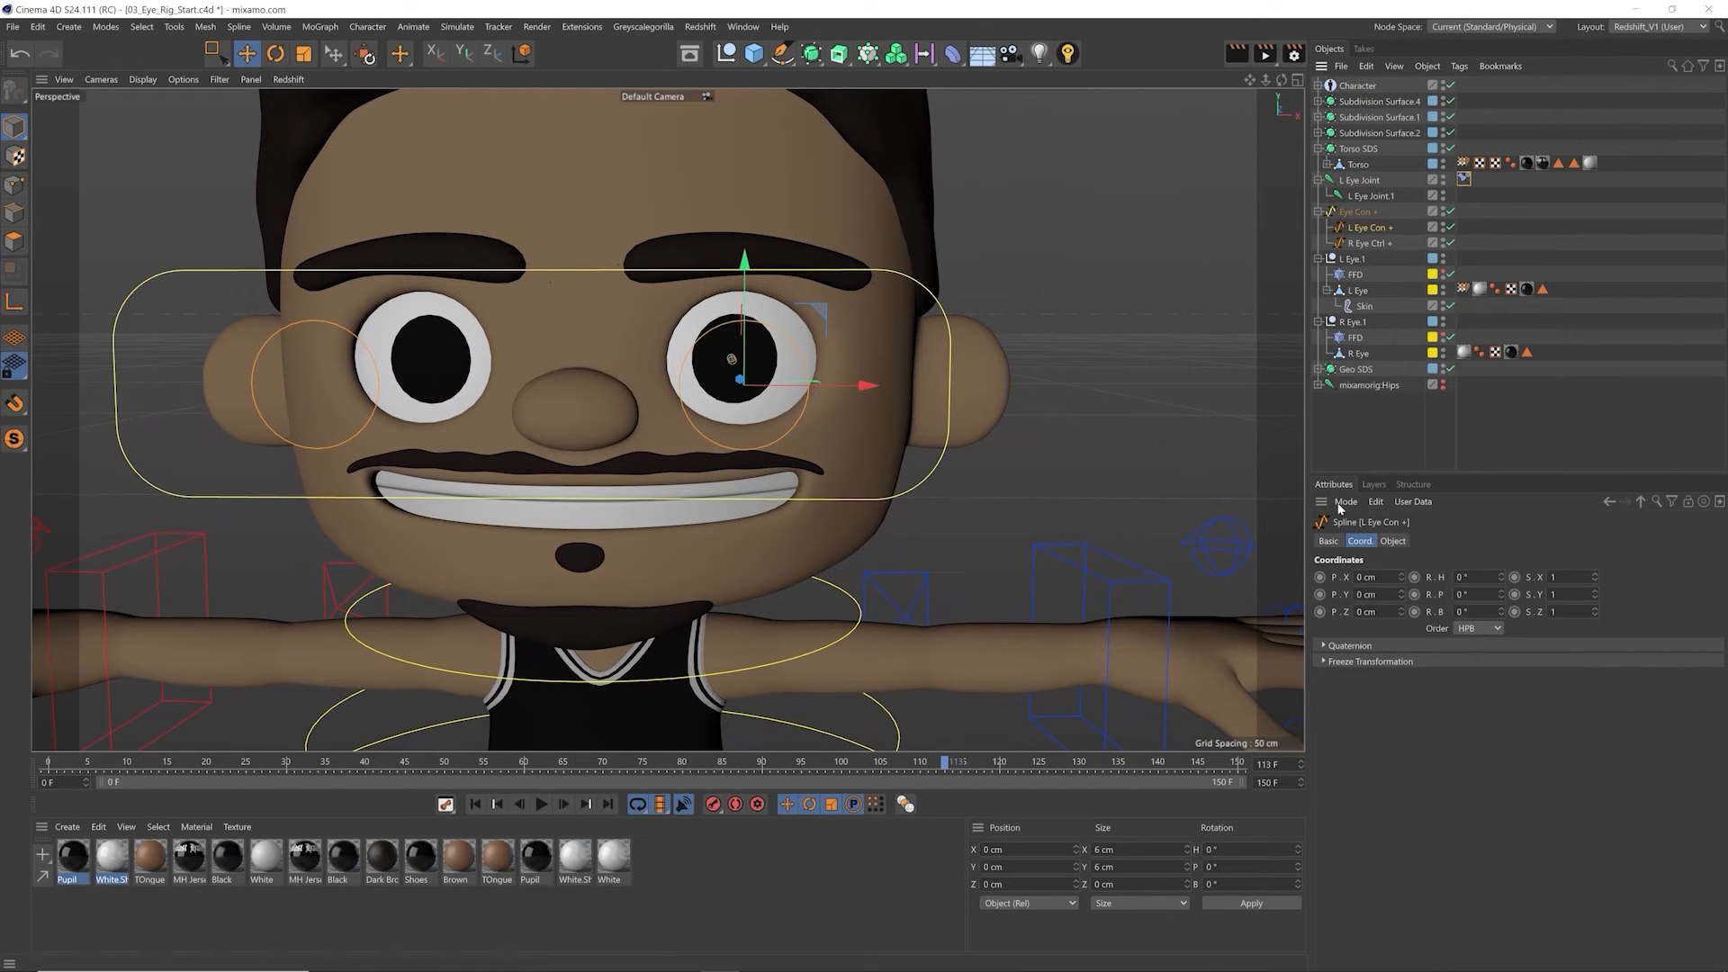
click(1368, 662)
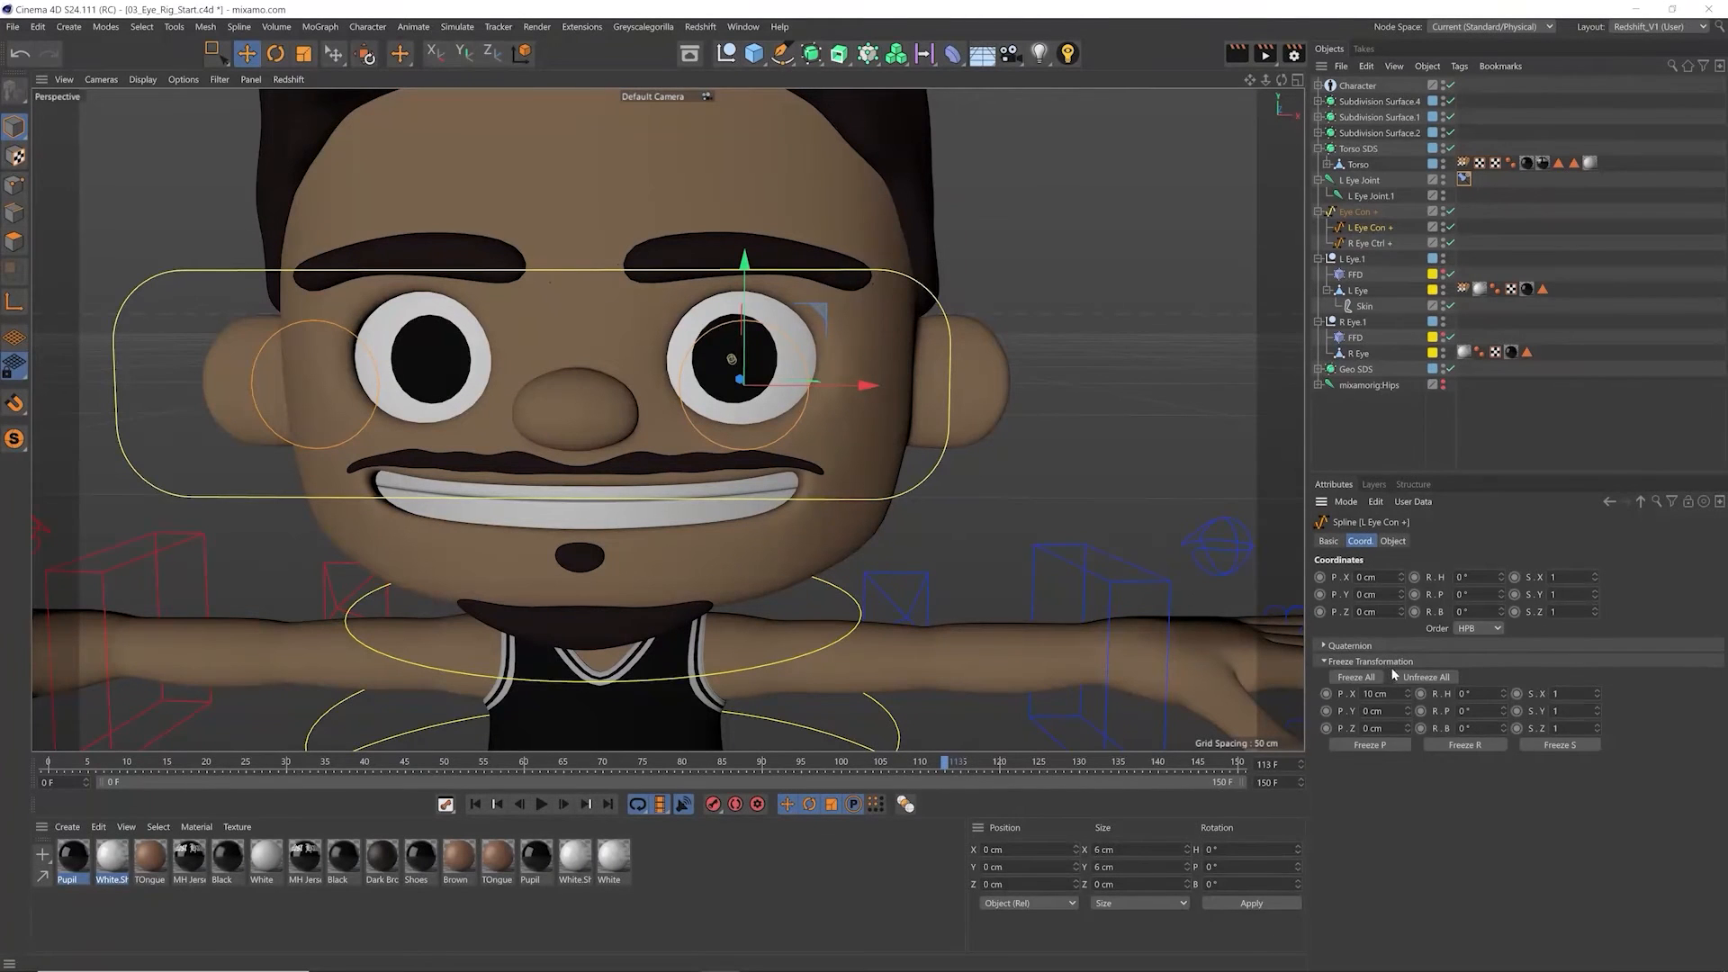
click(1374, 661)
drag(746, 436, 757, 516)
key(ctrl+z)
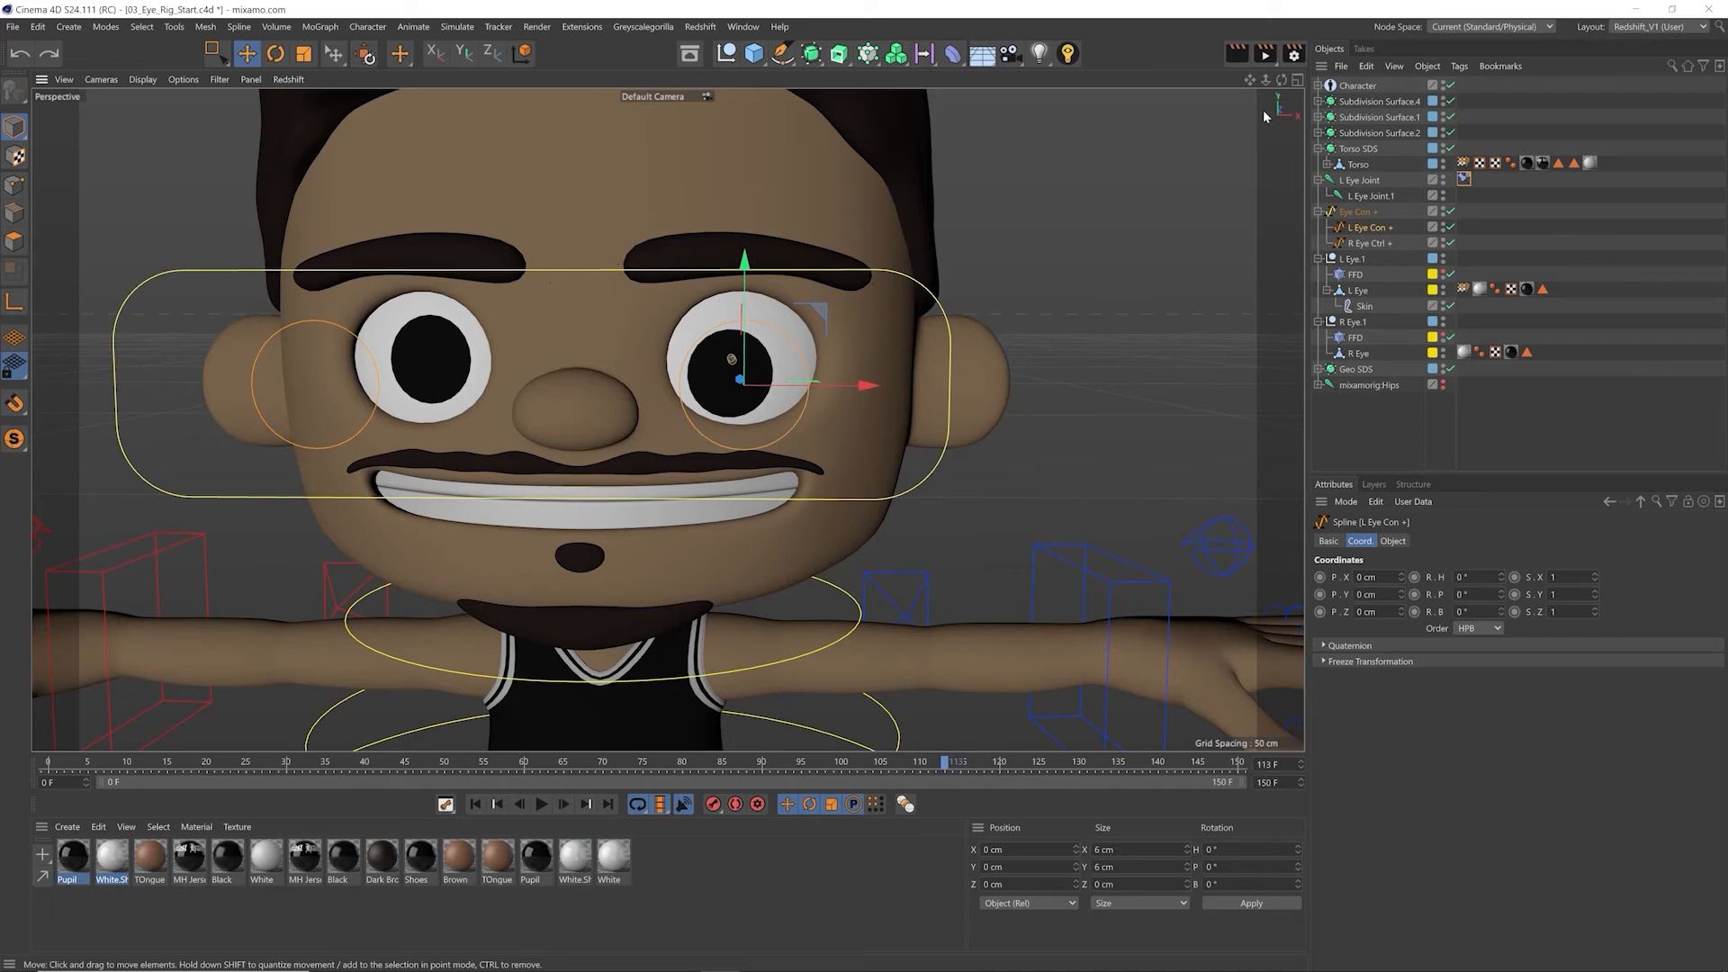
Step: Move L Eye Con + about 7.8 cm along X in the top view to test the left eye joint's aim
click(1297, 81)
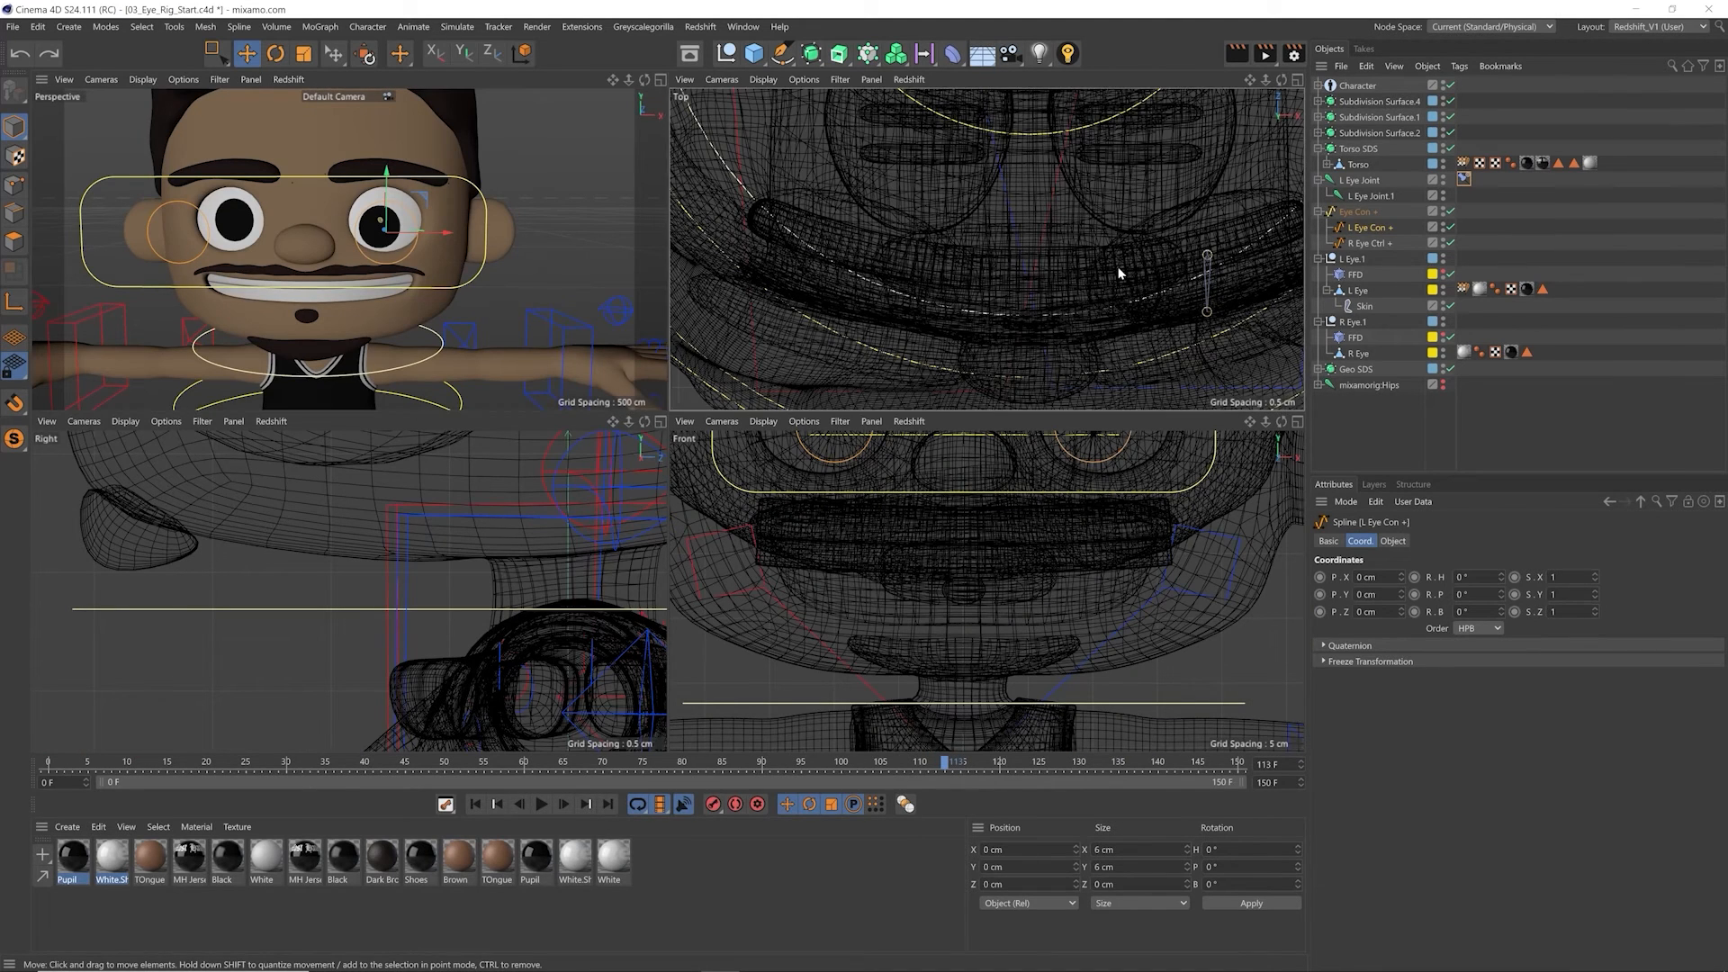
alt+middle_drag(1234, 274, 1116, 228)
click(1298, 82)
scroll(1049, 231, down, 6)
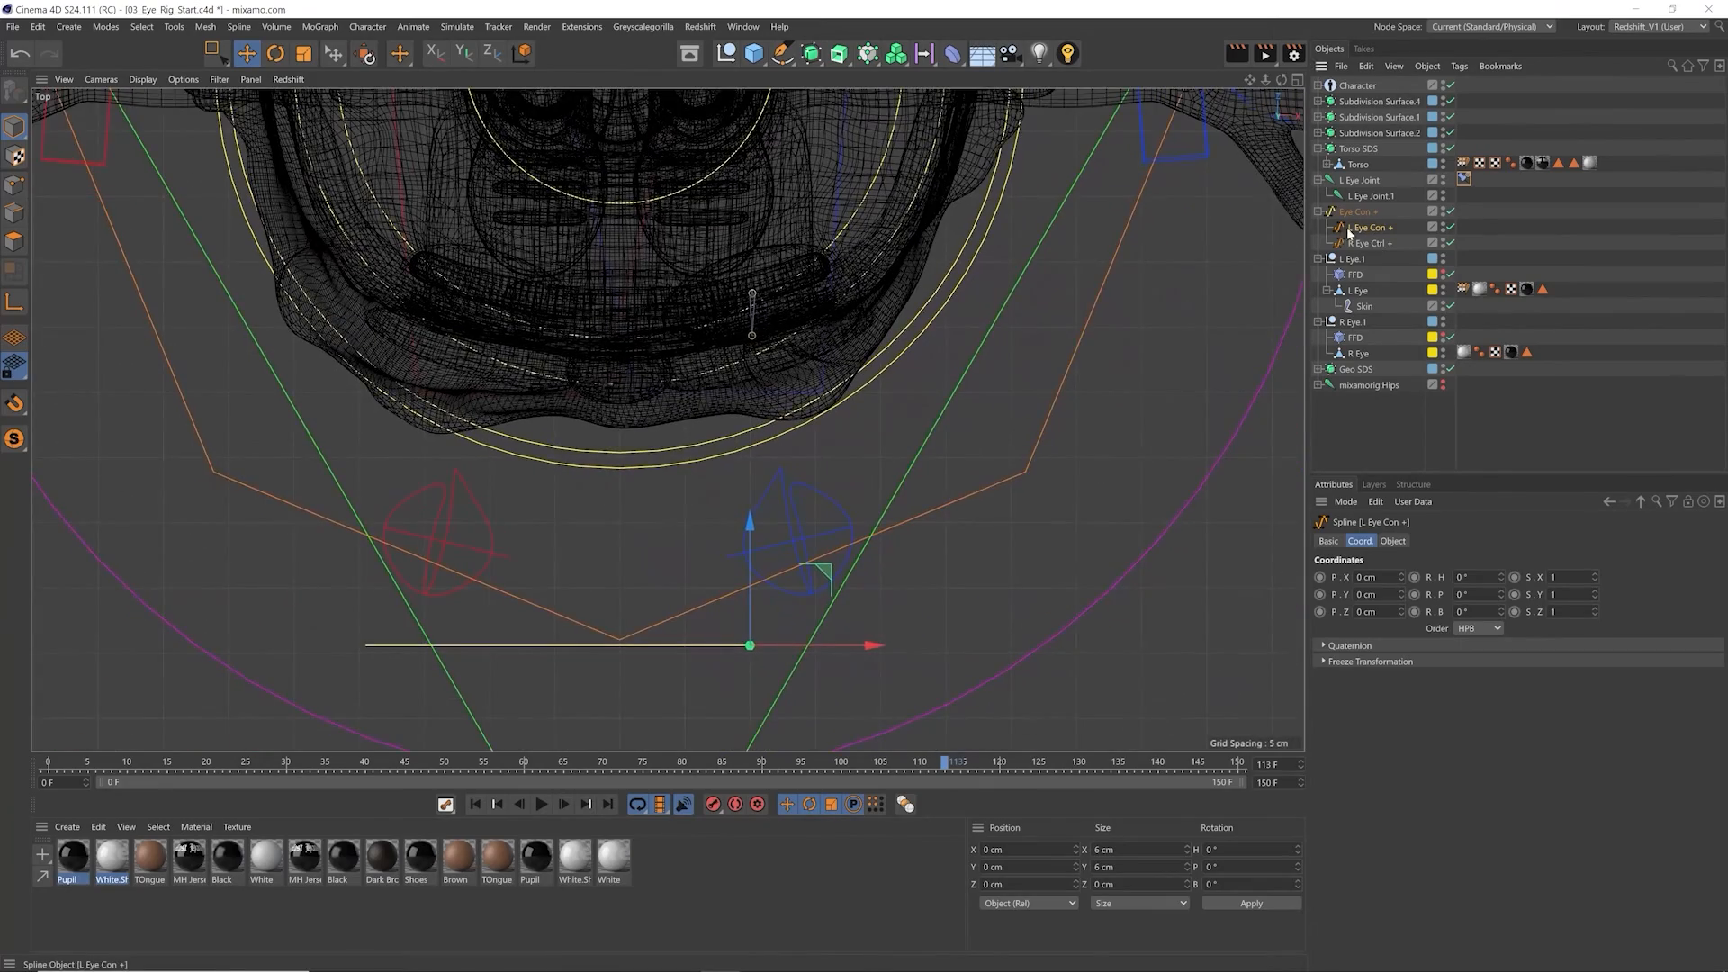
scroll(791, 381, up, 4)
drag(789, 636, 910, 701)
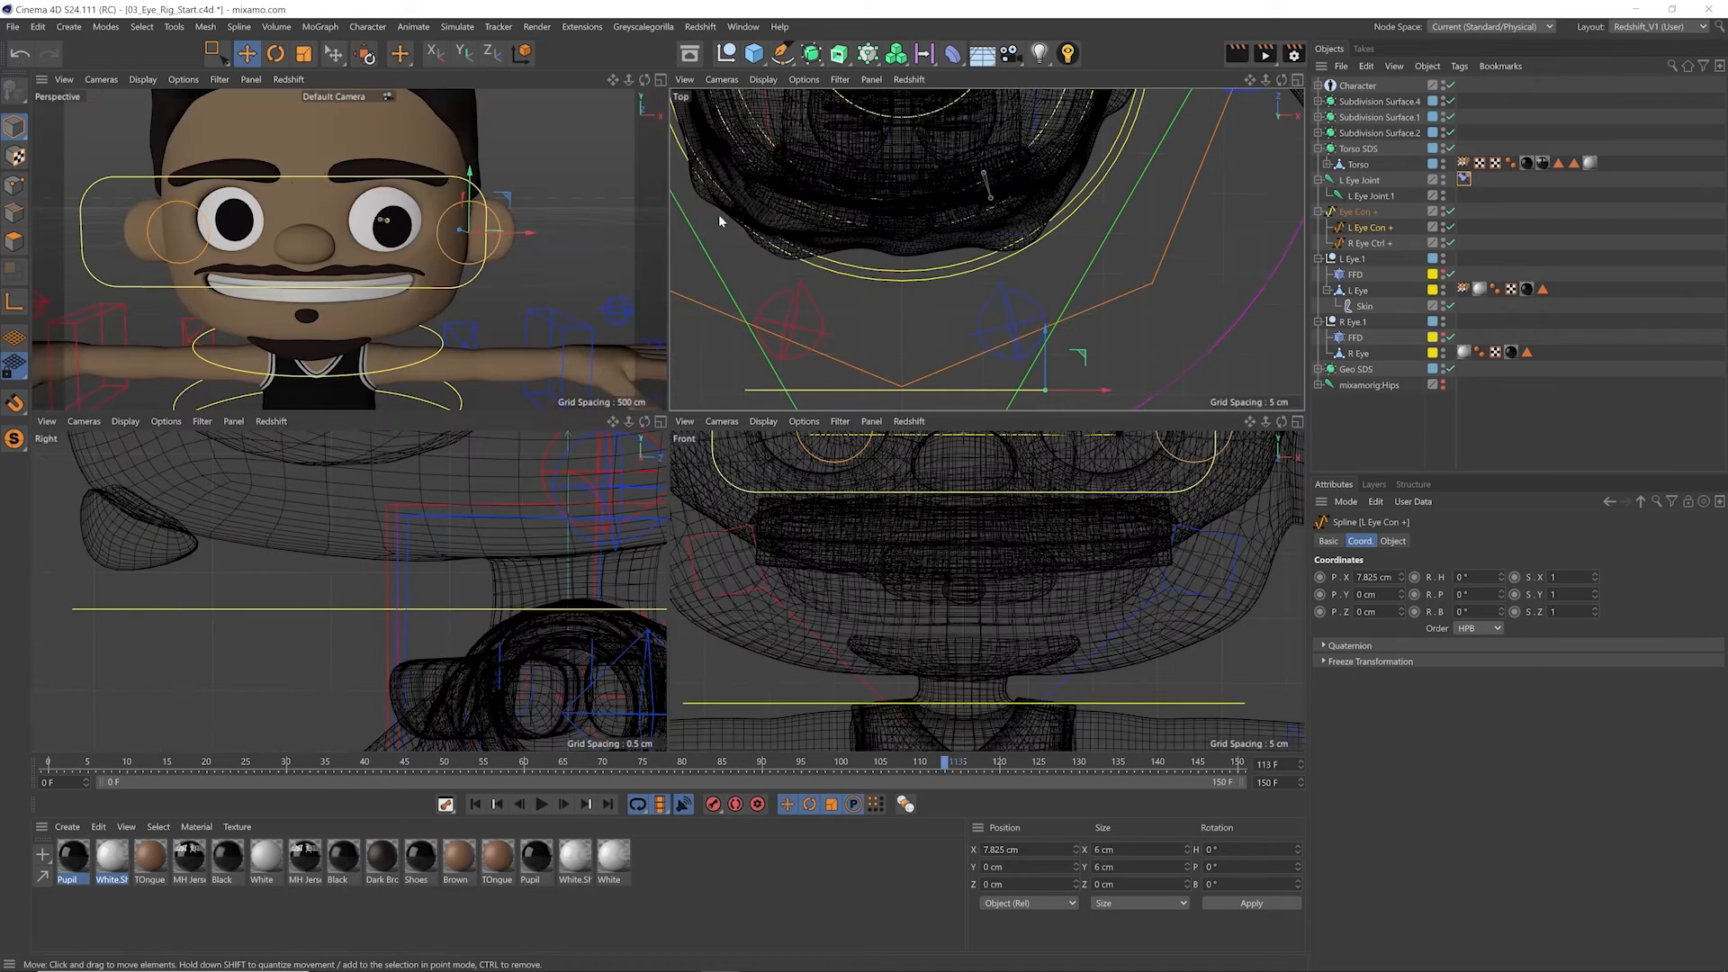
Step: Move L Eye Con + around while examining the left eye joint up close for twisting, and undo the moves
drag(501, 285, 486, 325)
scroll(995, 174, up, 5)
alt+right_drag(1165, 163, 1176, 164)
alt+middle_drag(1005, 220, 965, 196)
mouse_move(538, 324)
mouse_down()
mouse_move(547, 299)
mouse_move(624, 399)
mouse_move(399, 382)
mouse_move(342, 144)
mouse_move(571, 289)
mouse_move(547, 347)
mouse_move(558, 333)
mouse_up()
drag(511, 259, 486, 288)
key(ctrl+z)
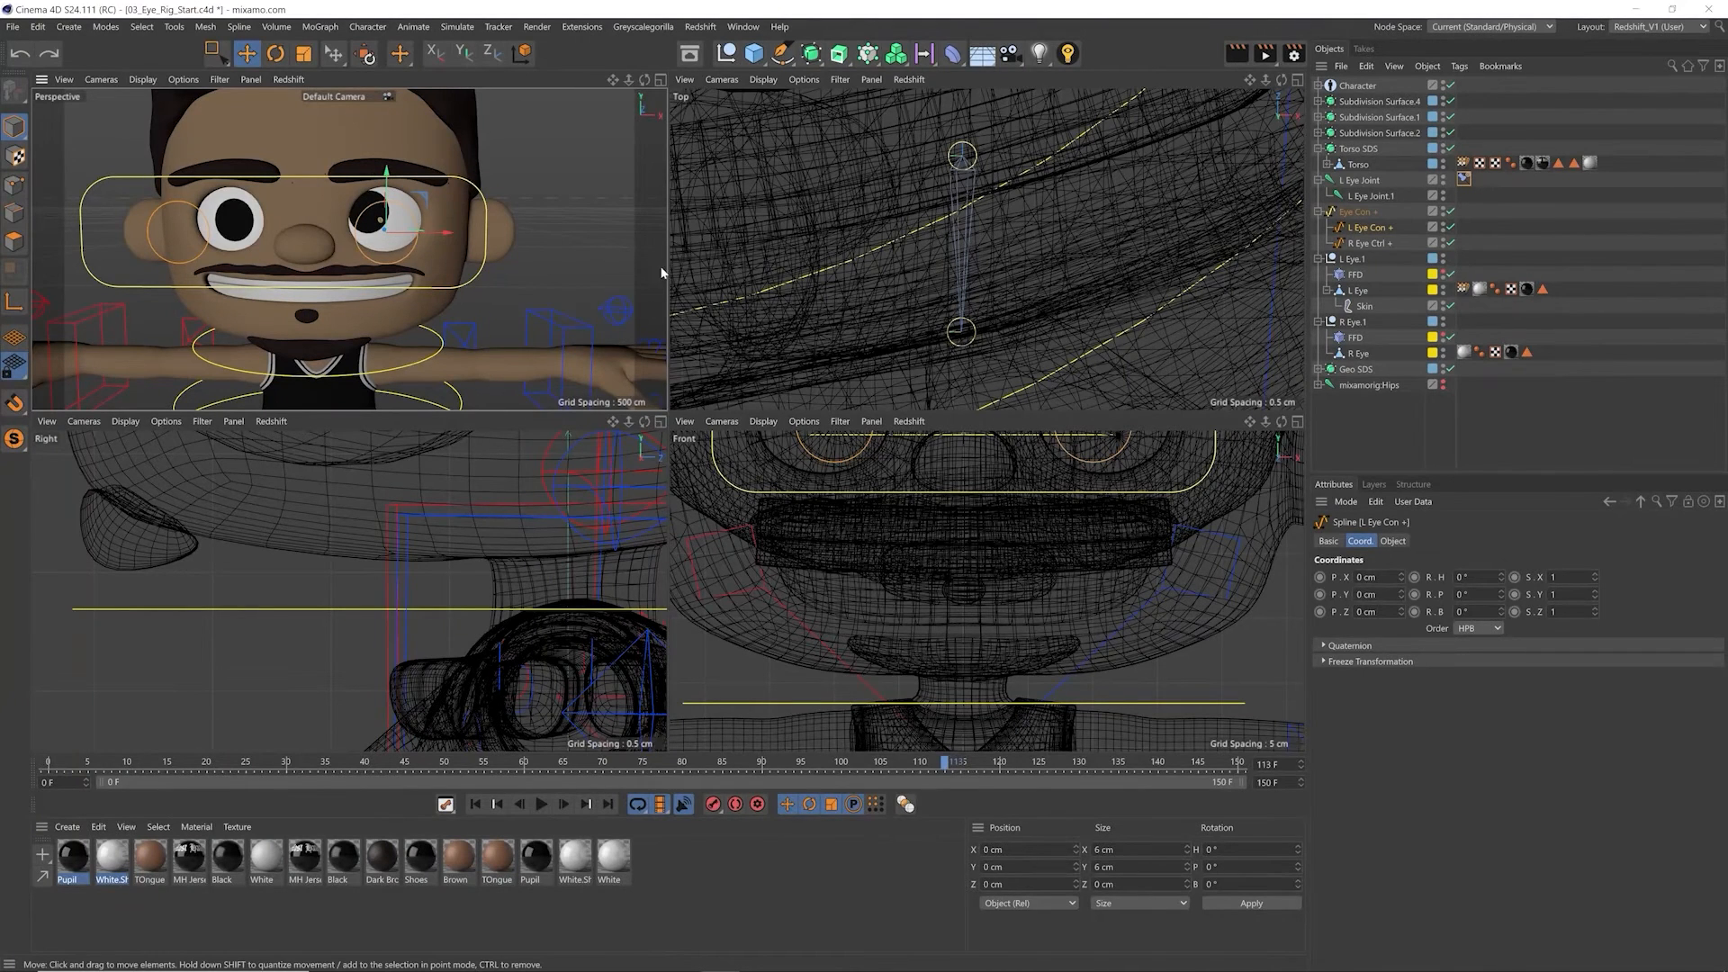
Step: Enable the Up constraint on L Eye Joint's Constraint tag, inspect its Up-Vector settings, and disable it again
click(1464, 179)
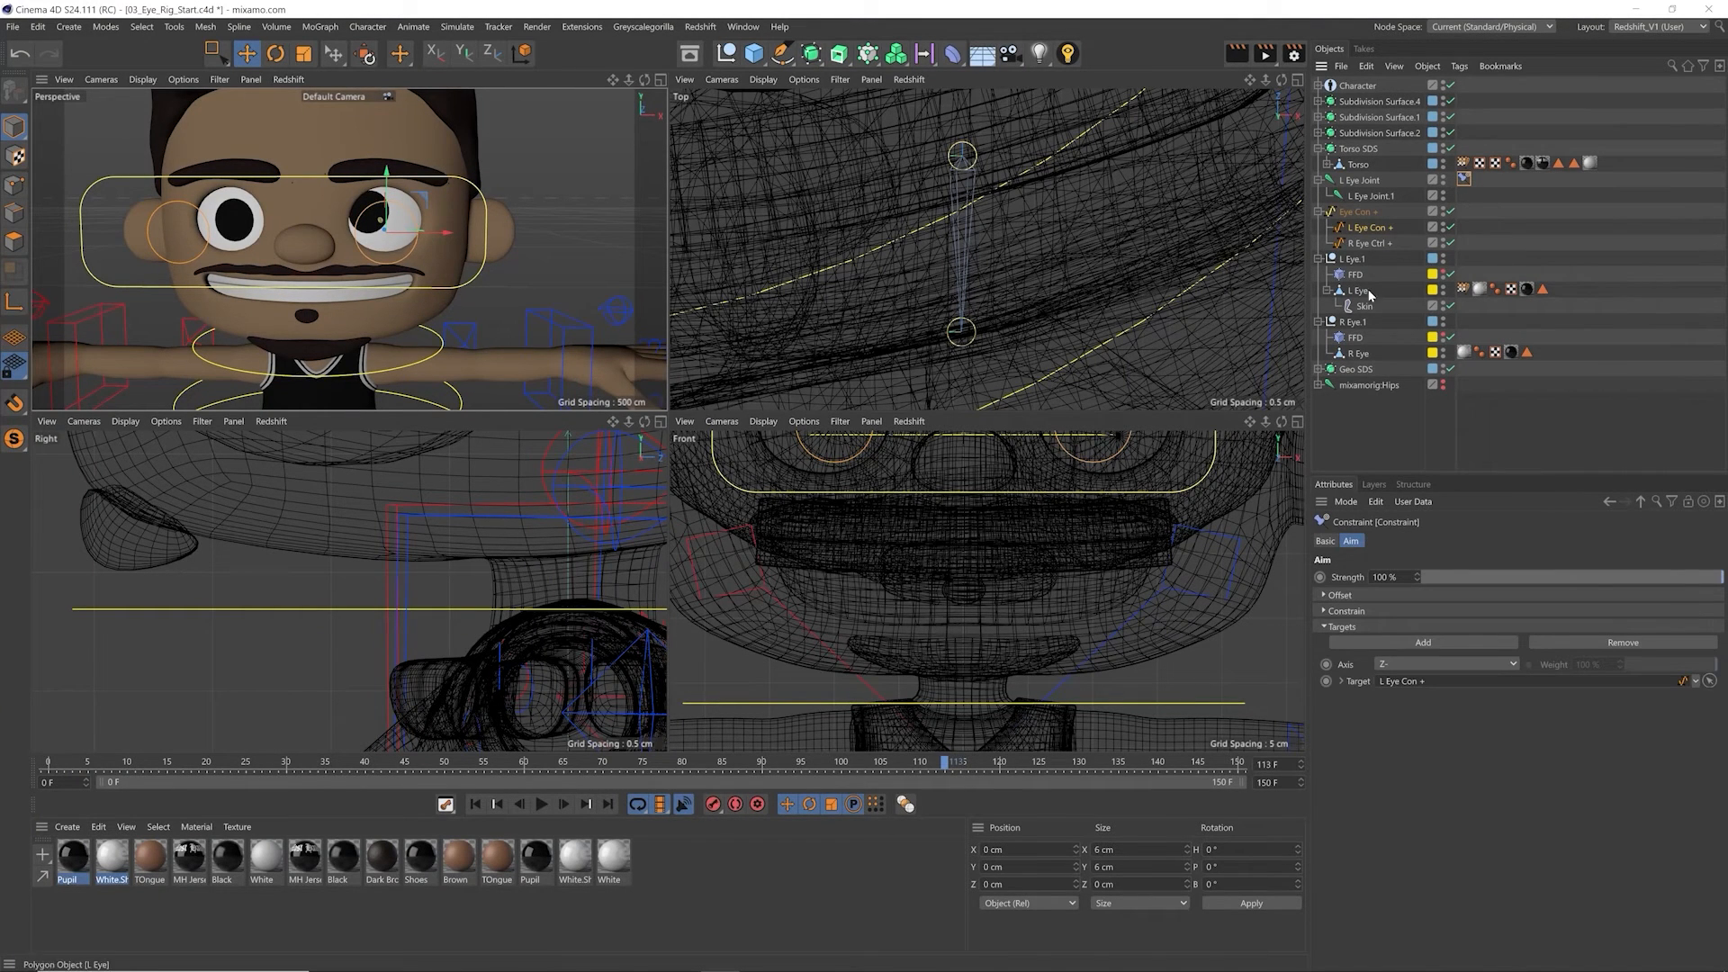
click(1325, 541)
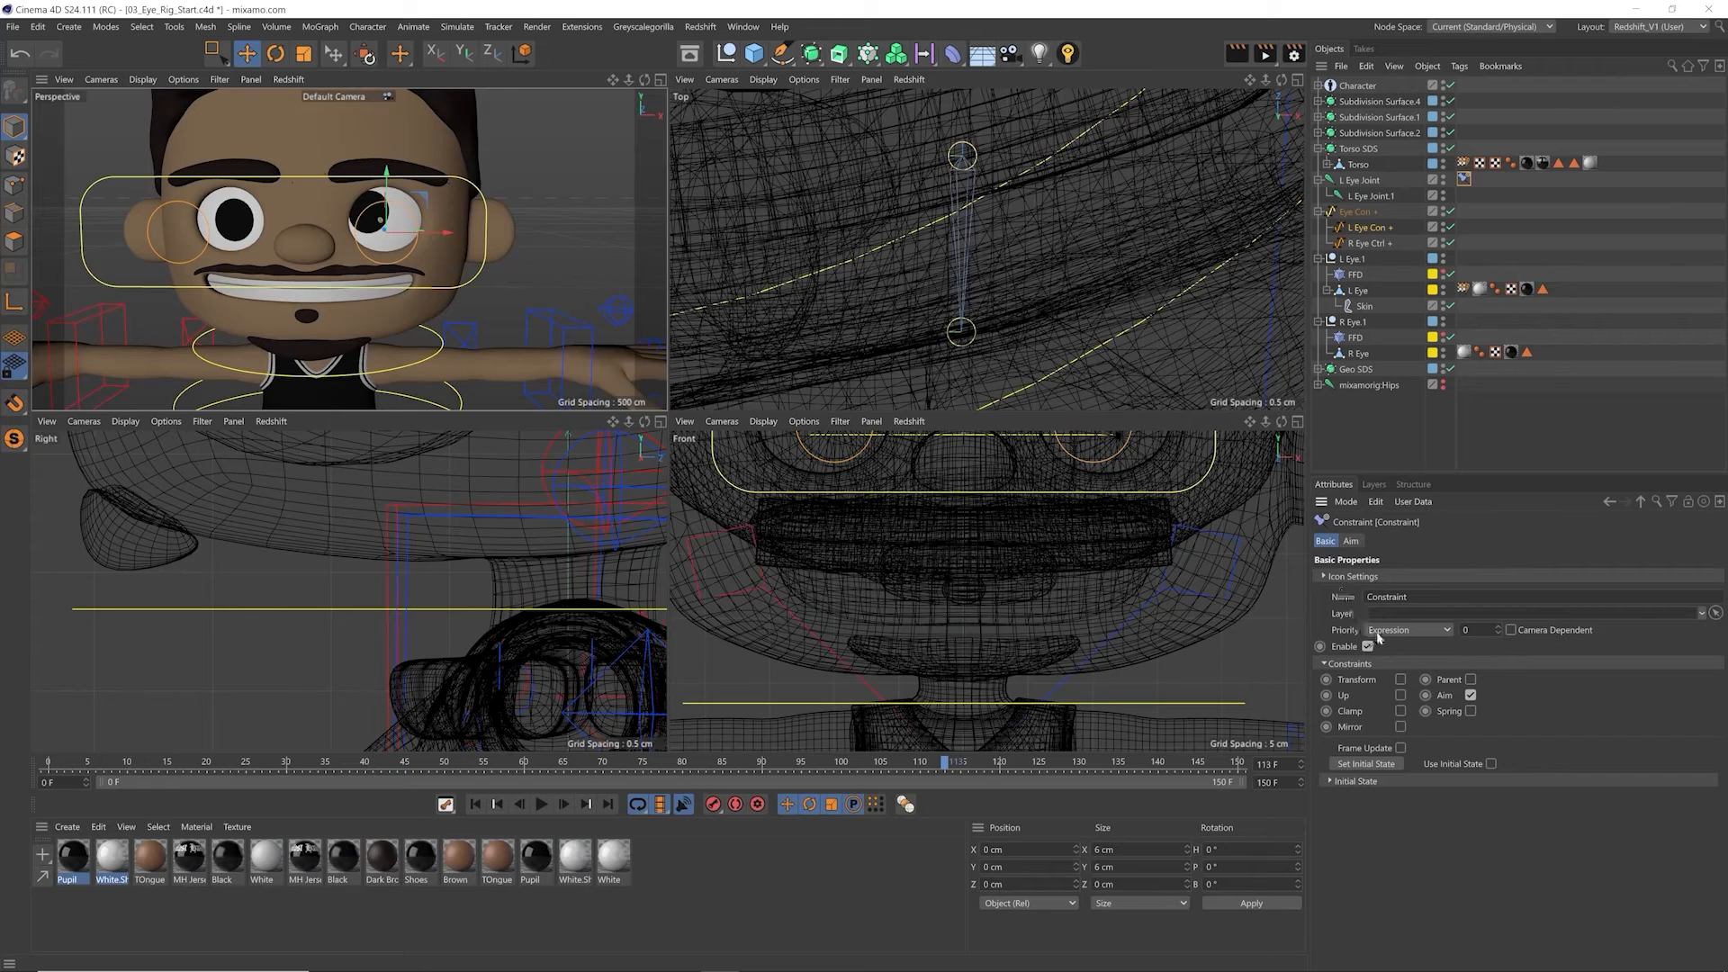
click(1401, 695)
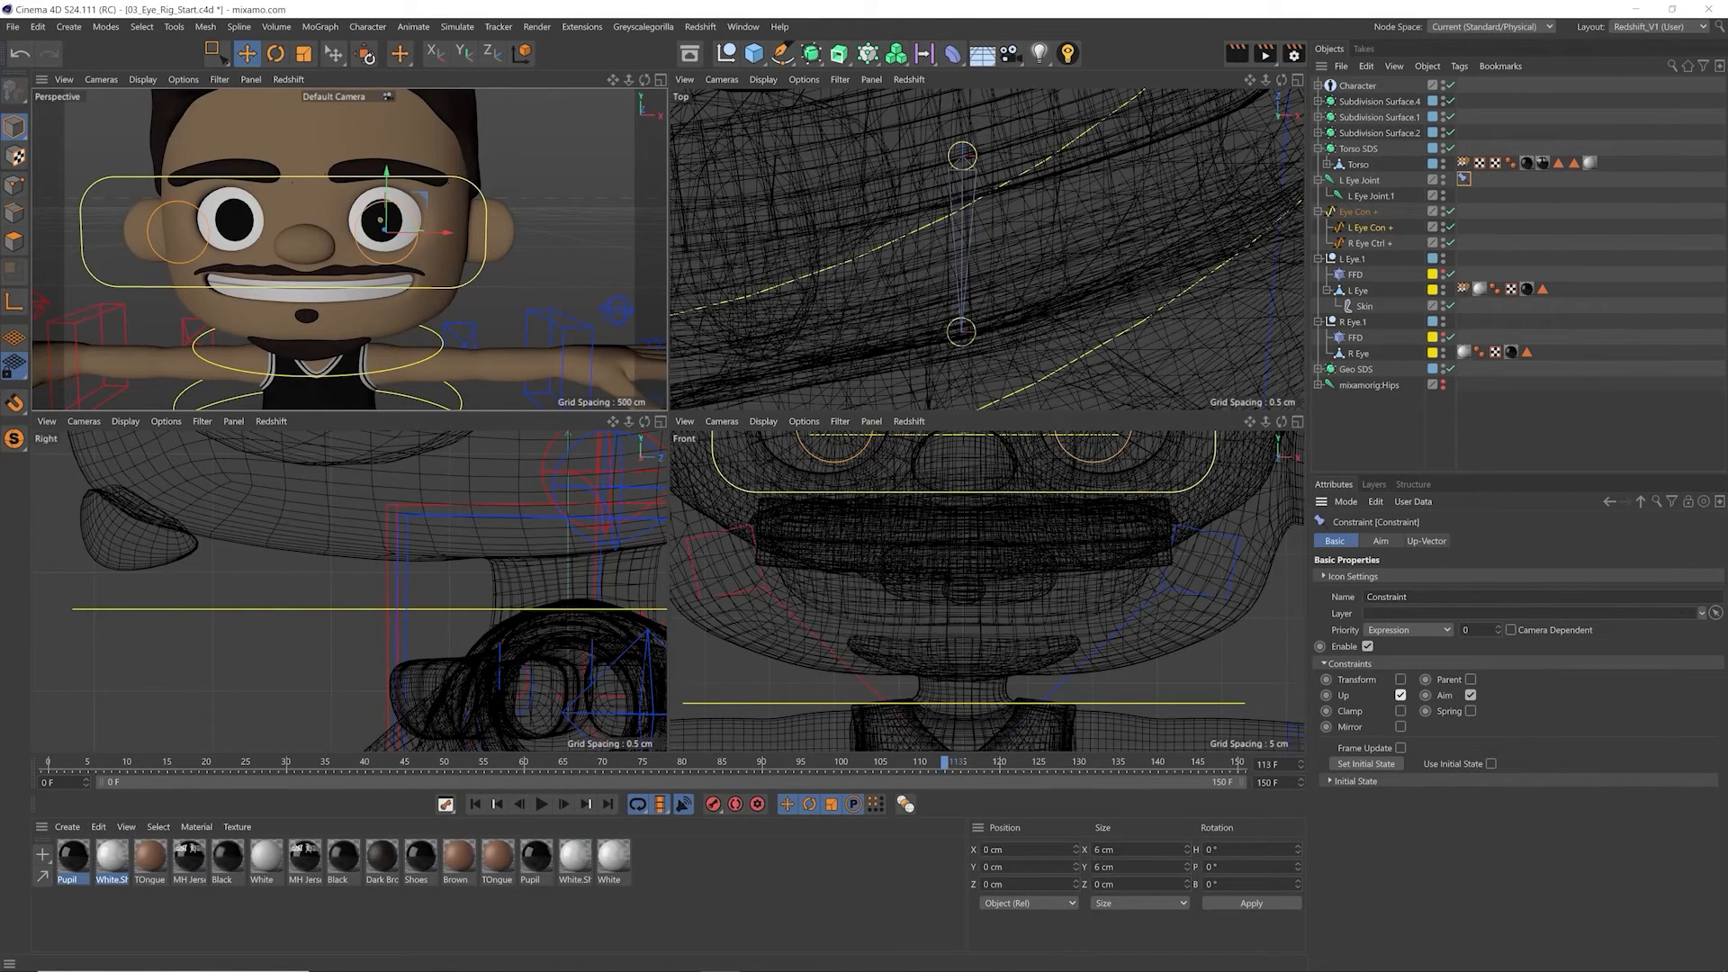
click(1429, 543)
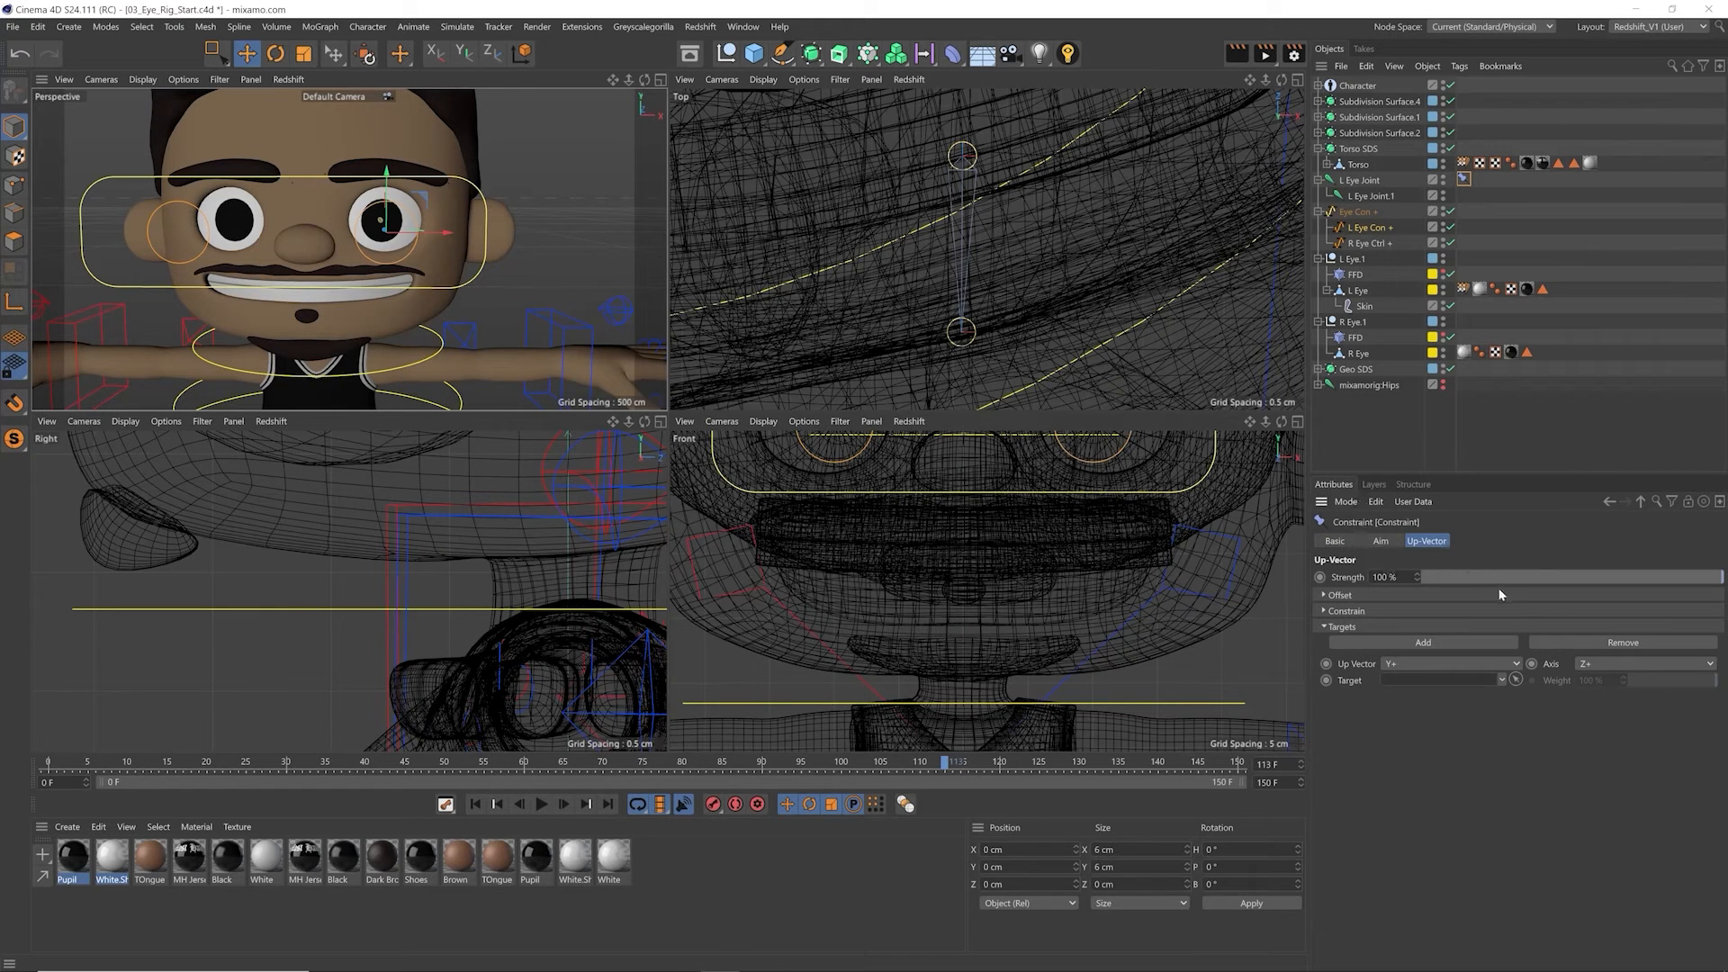
click(954, 279)
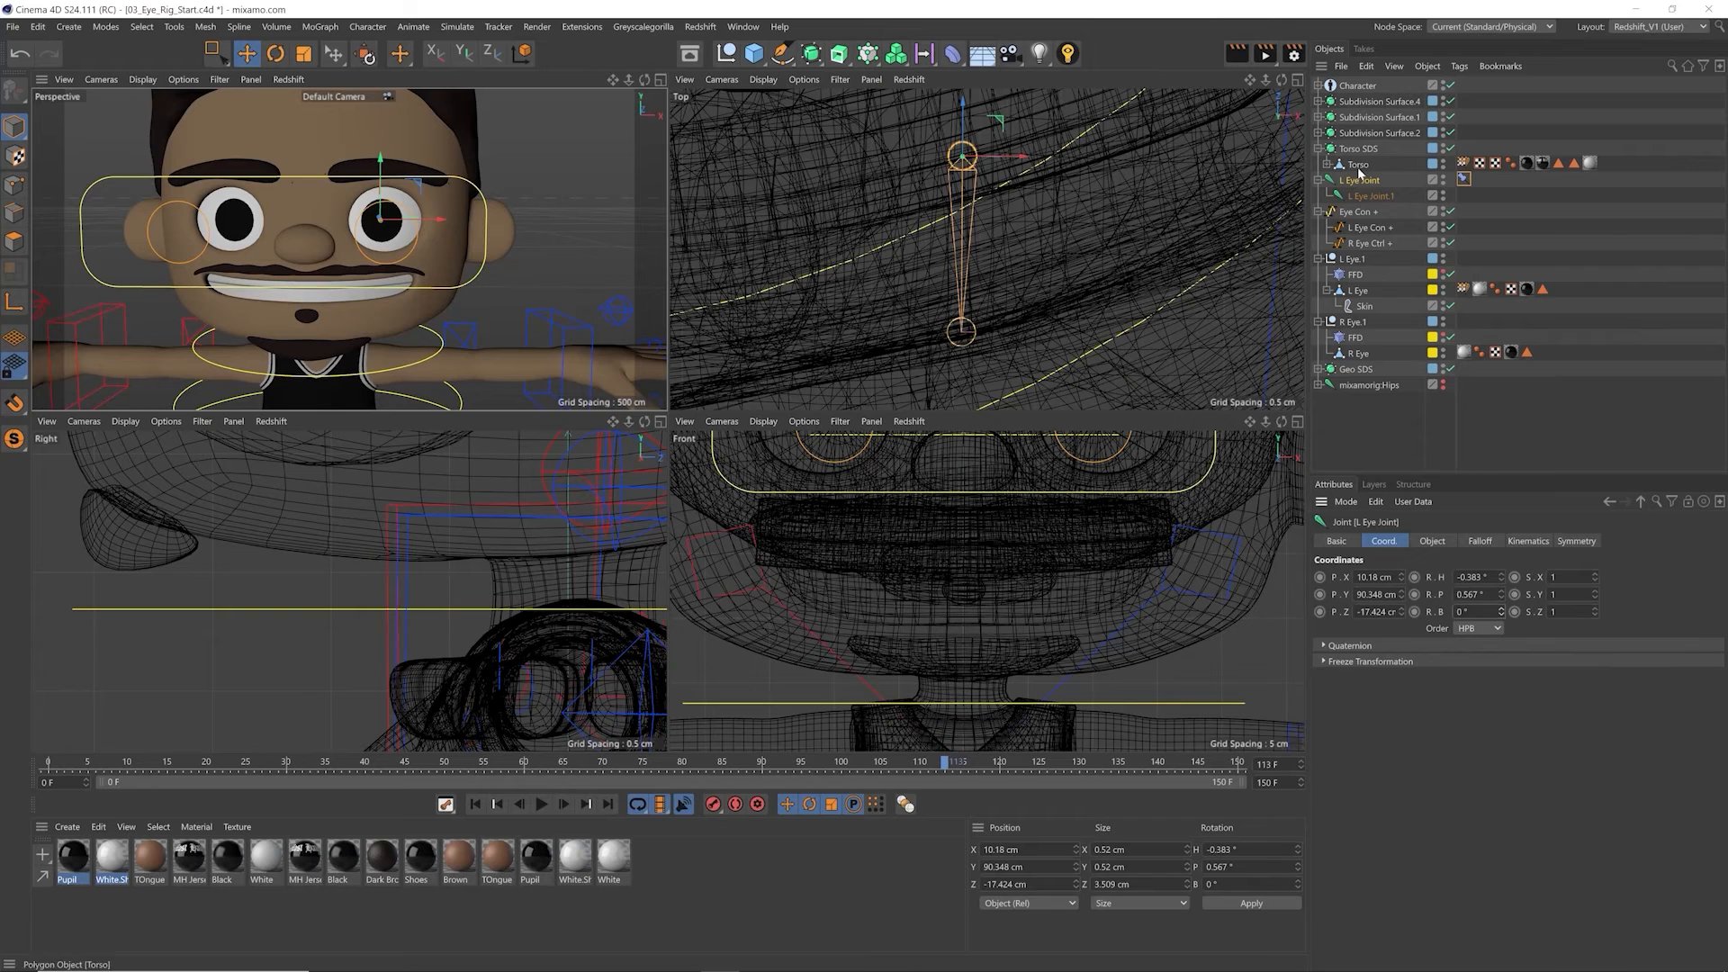
click(1464, 179)
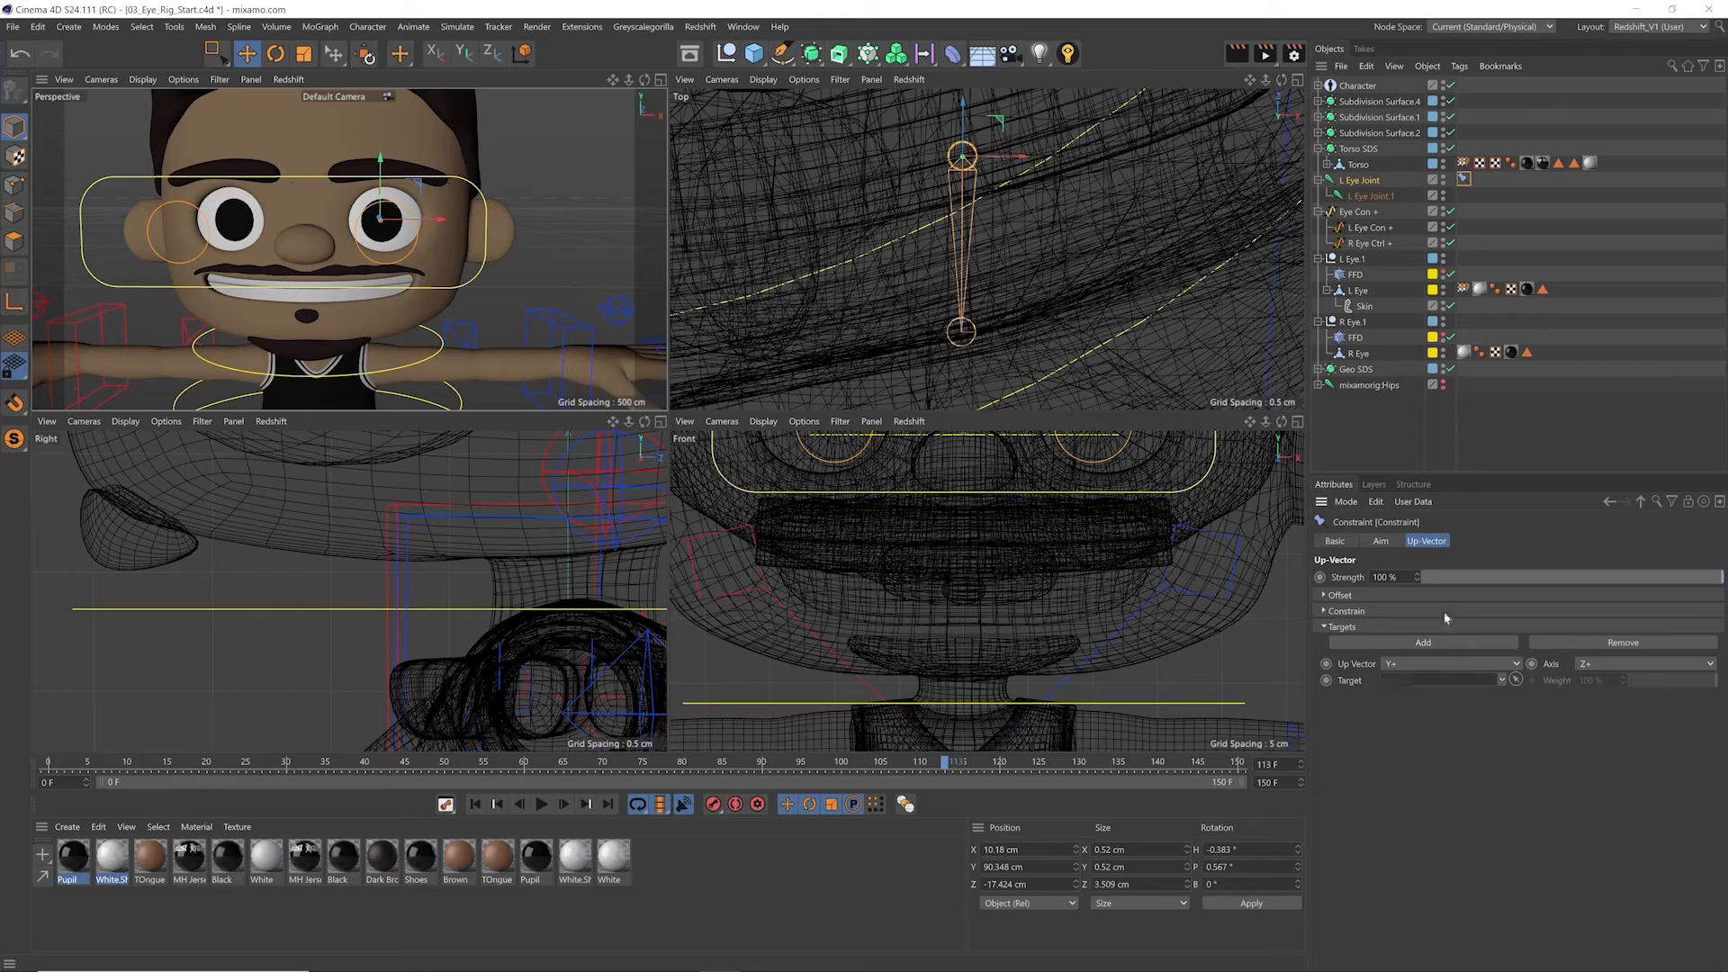
click(1337, 542)
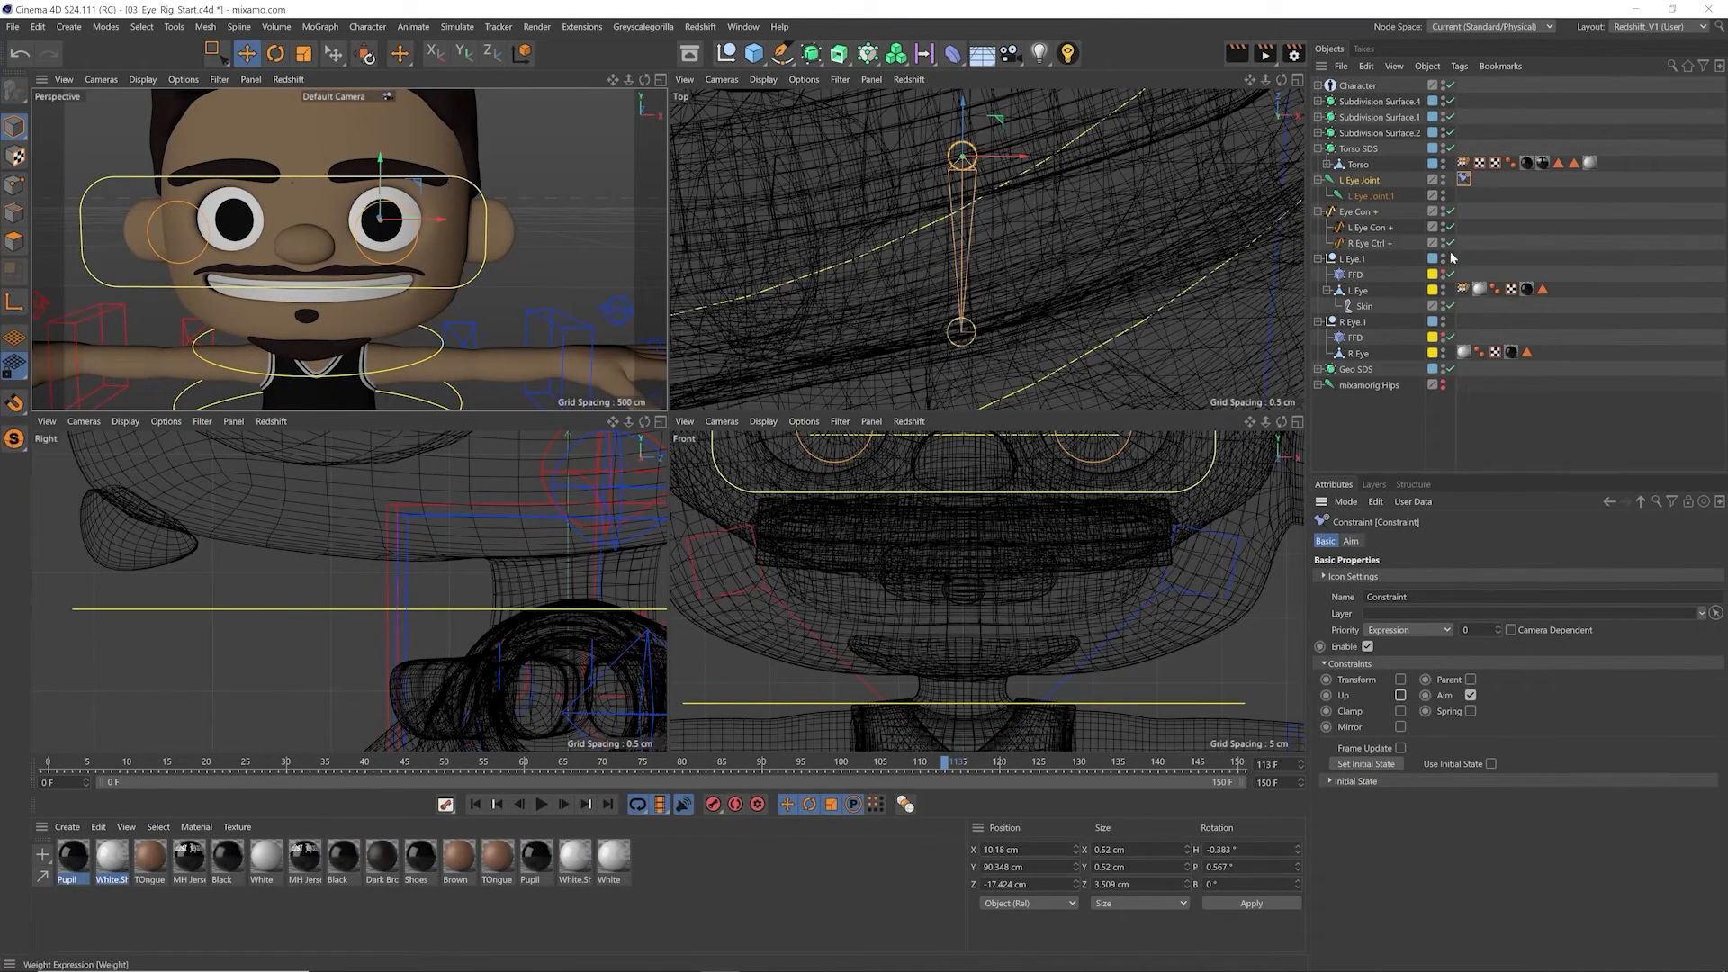
Step: Test L Eye Joint's bank rotation without the Up constraint, move L Eye Con + to compare, and reset the bank to 0°
click(1392, 417)
drag(1501, 614, 1424, 652)
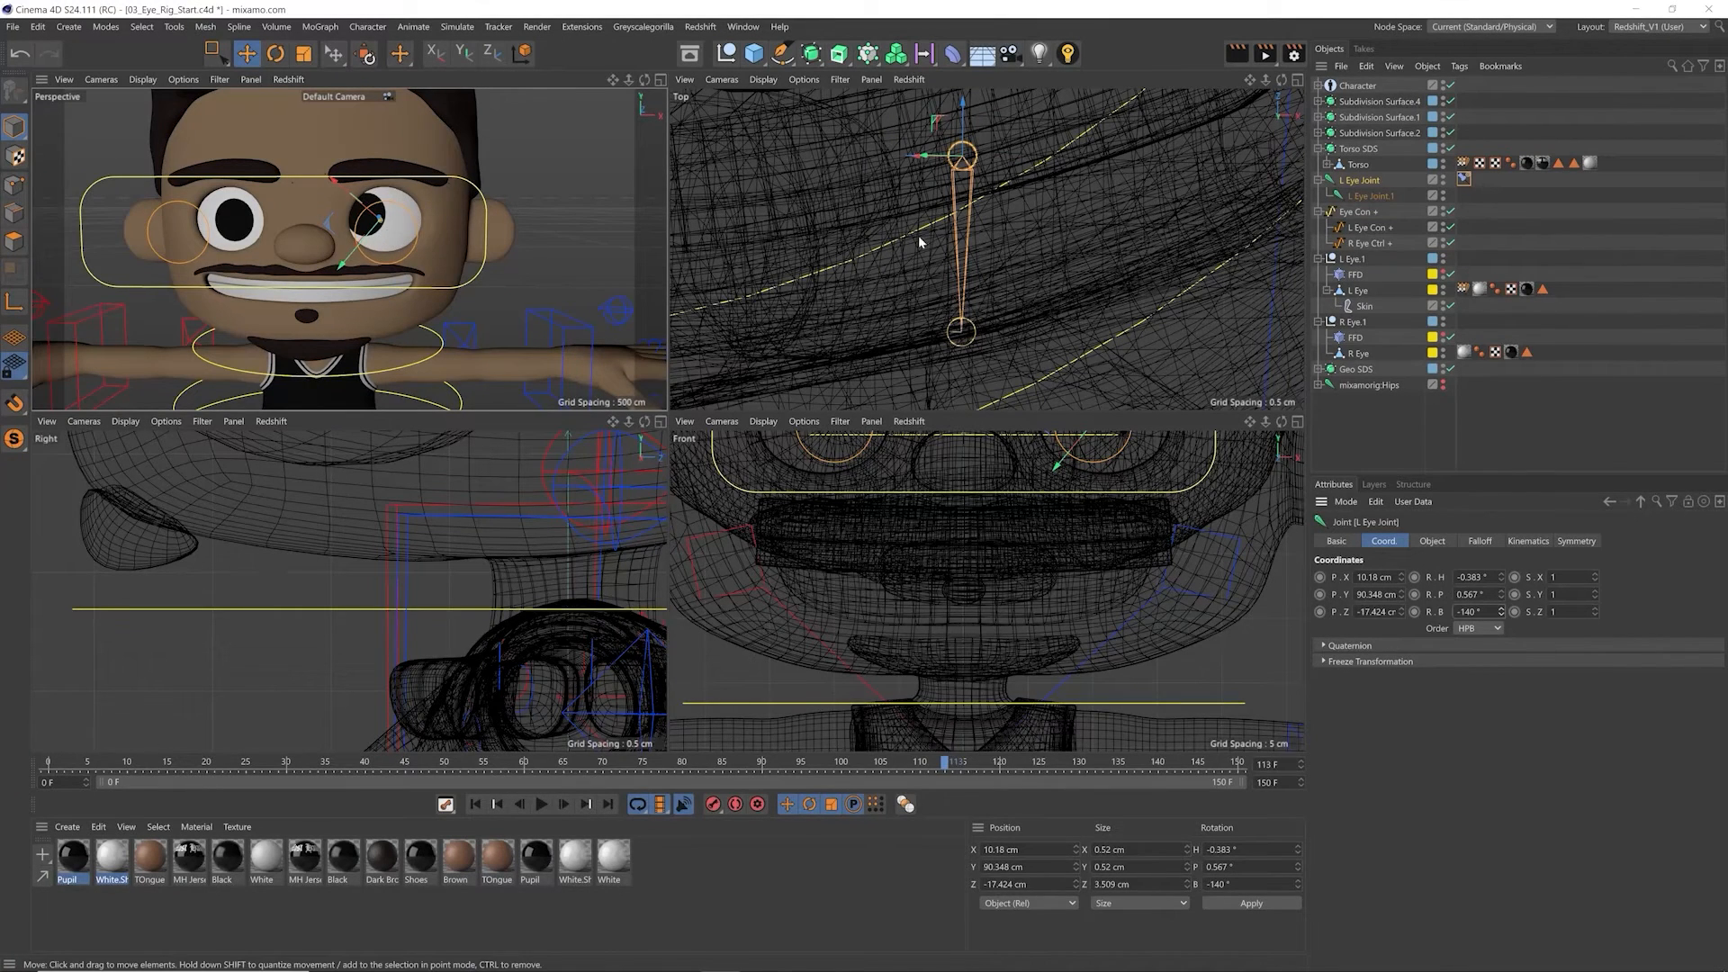
click(1352, 230)
mouse_move(353, 312)
mouse_down()
mouse_move(404, 326)
mouse_move(410, 293)
mouse_move(362, 317)
mouse_up()
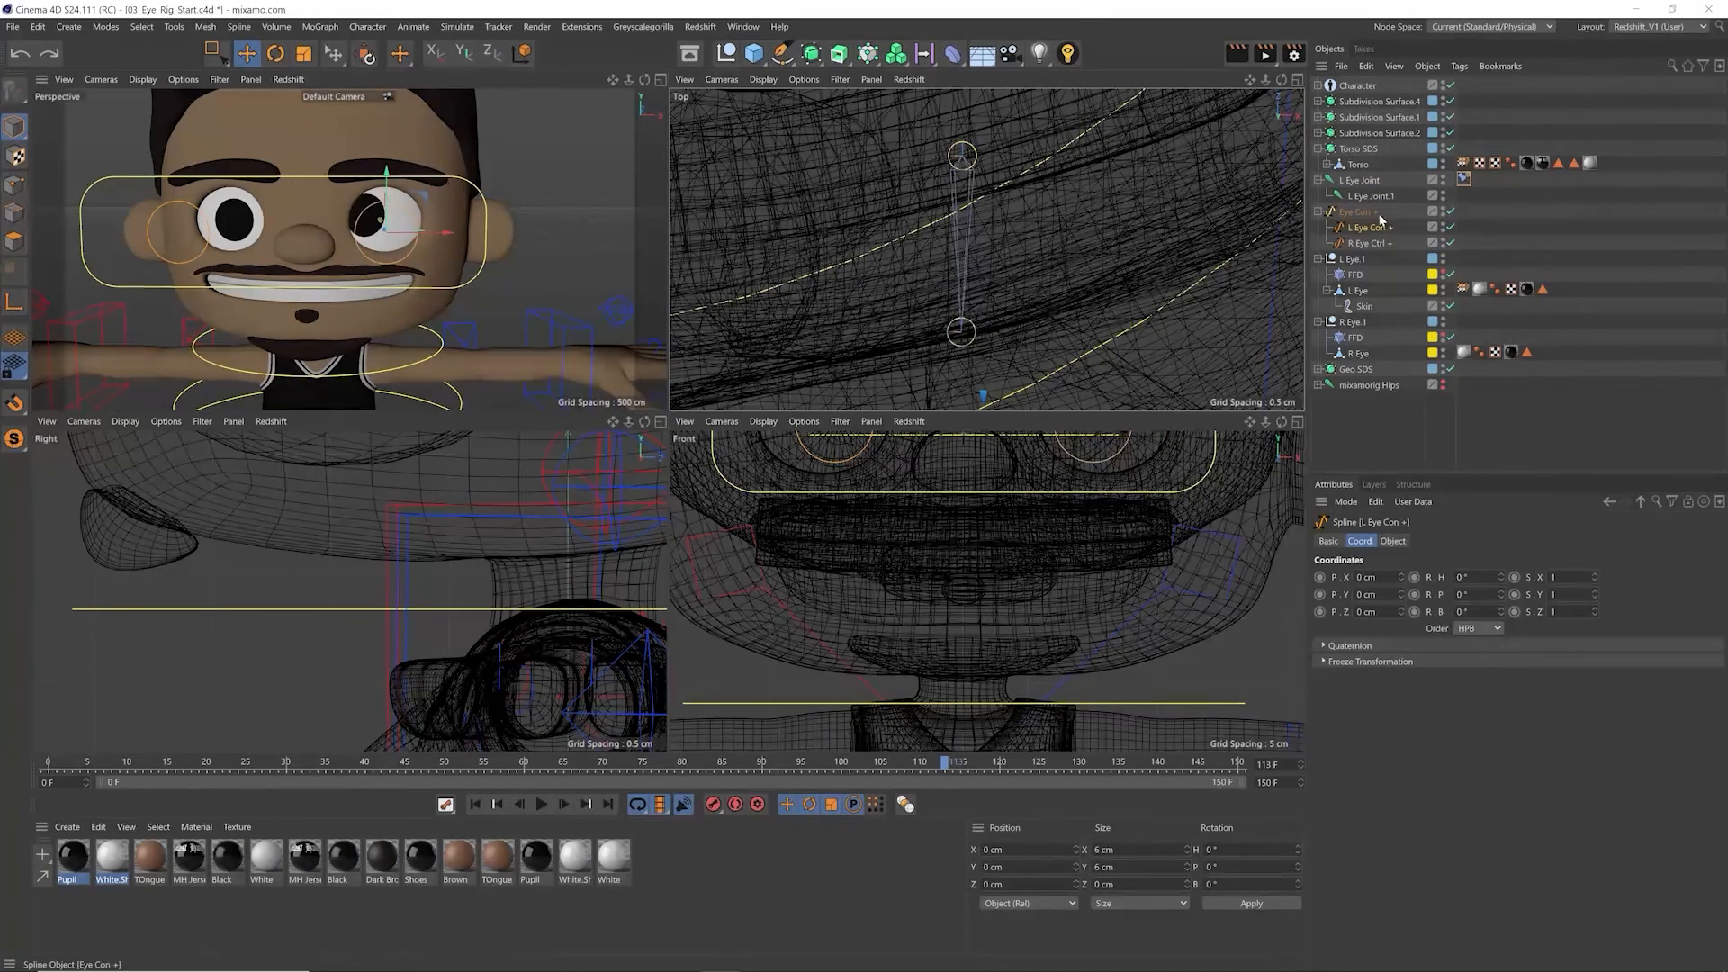
click(1360, 180)
text(0)
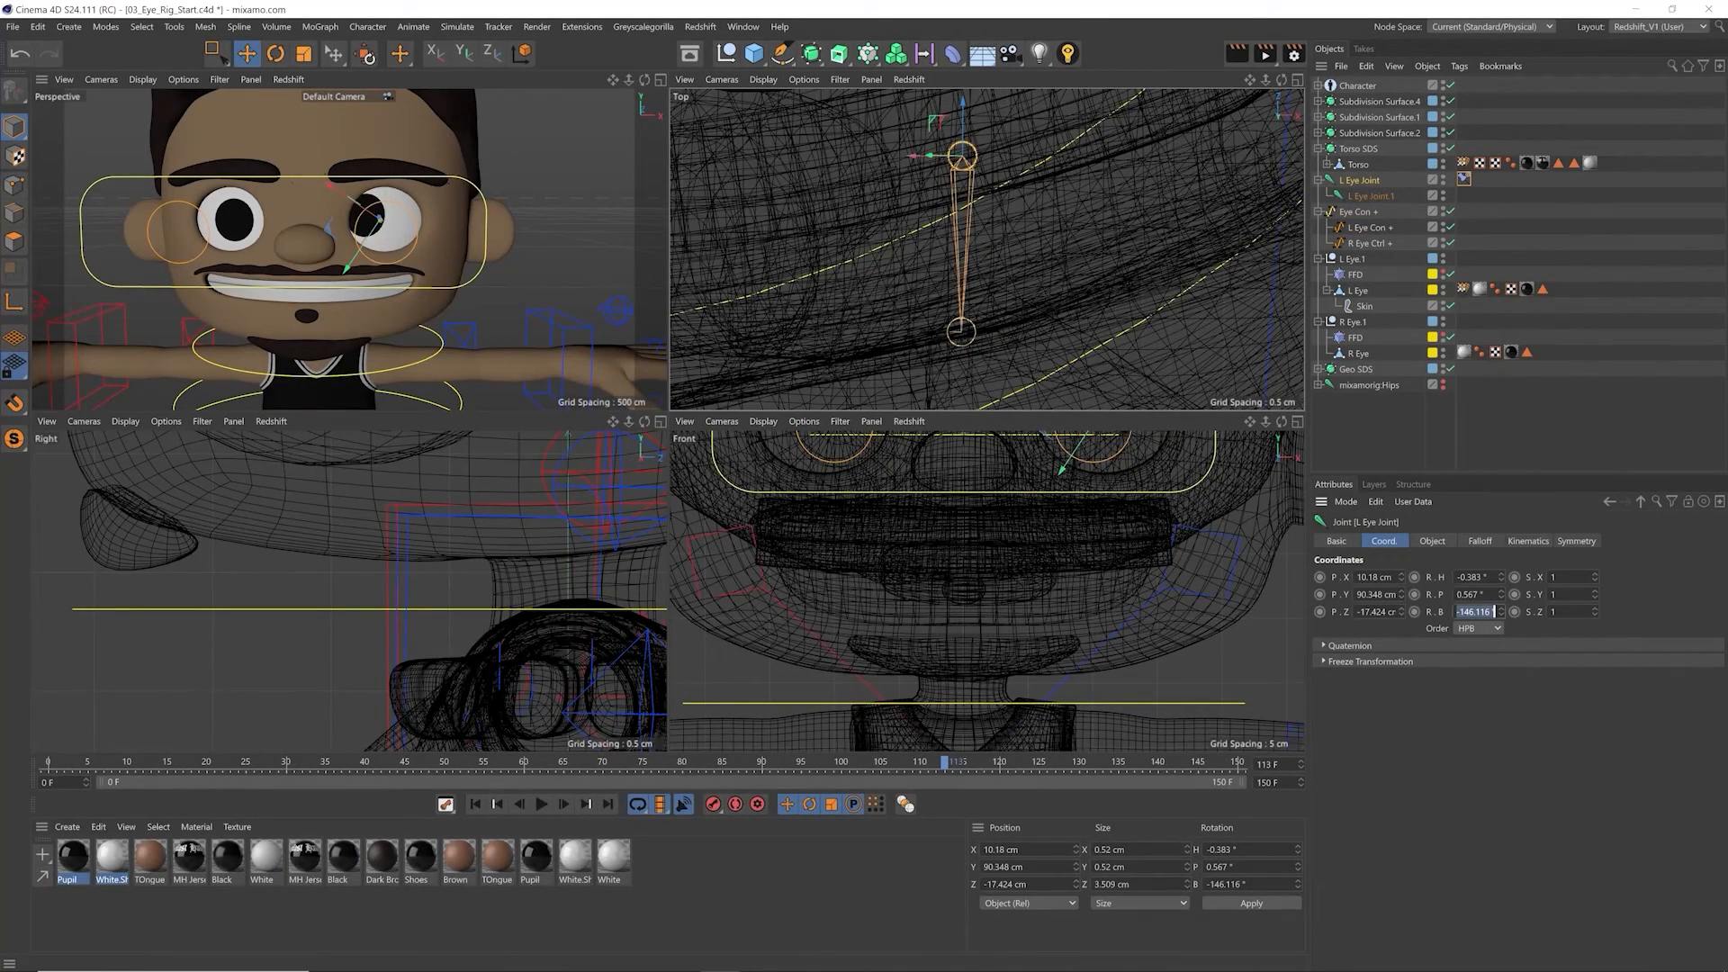
key(Return)
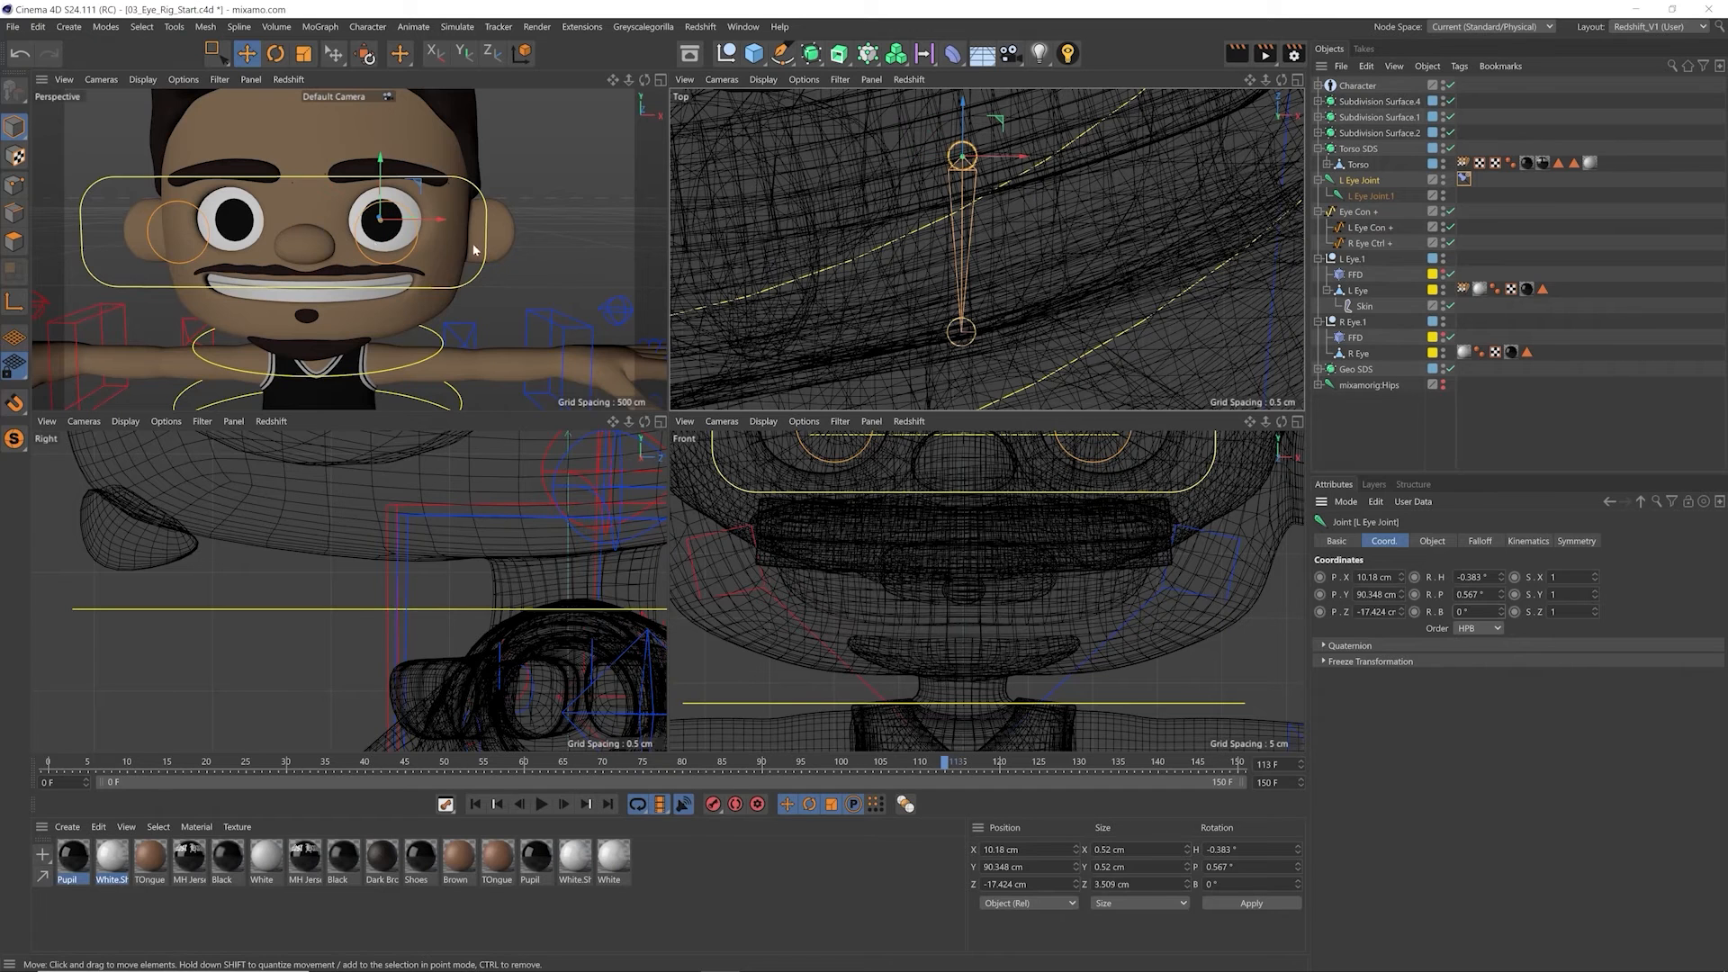
Step: Enable the Up constraint on L Eye Joint's Constraint tag and try changing the joint's bank rotation
click(1464, 178)
click(1400, 696)
click(1426, 541)
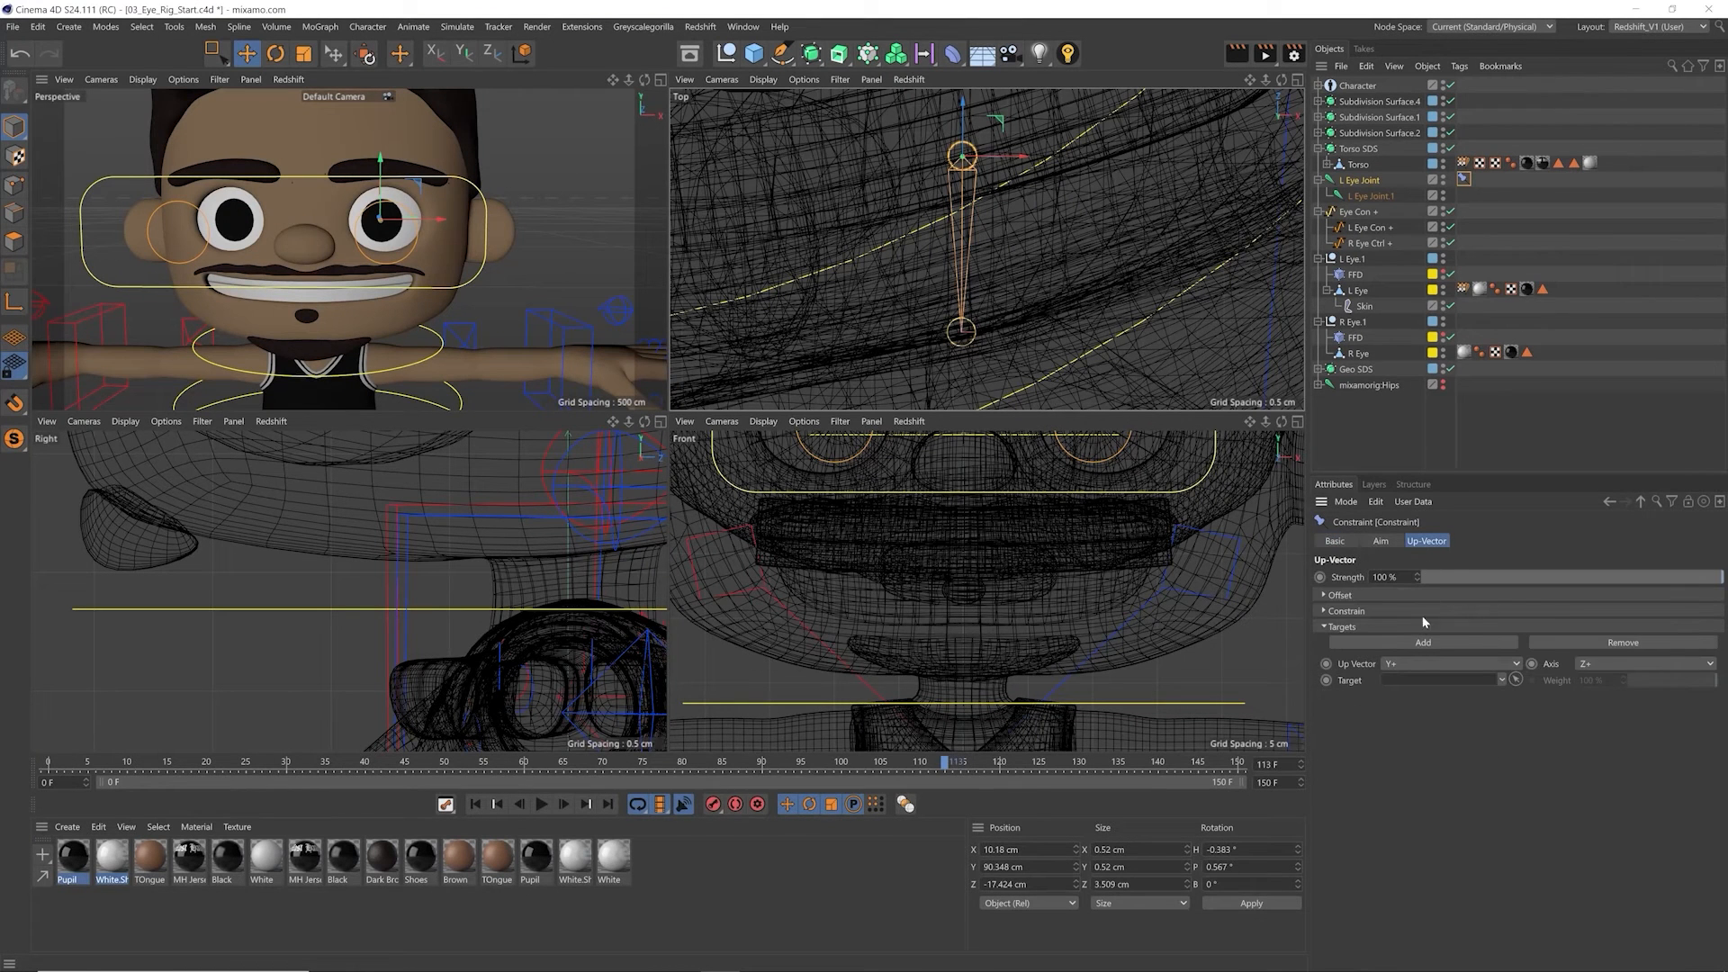
click(1364, 181)
drag(1500, 612, 1496, 625)
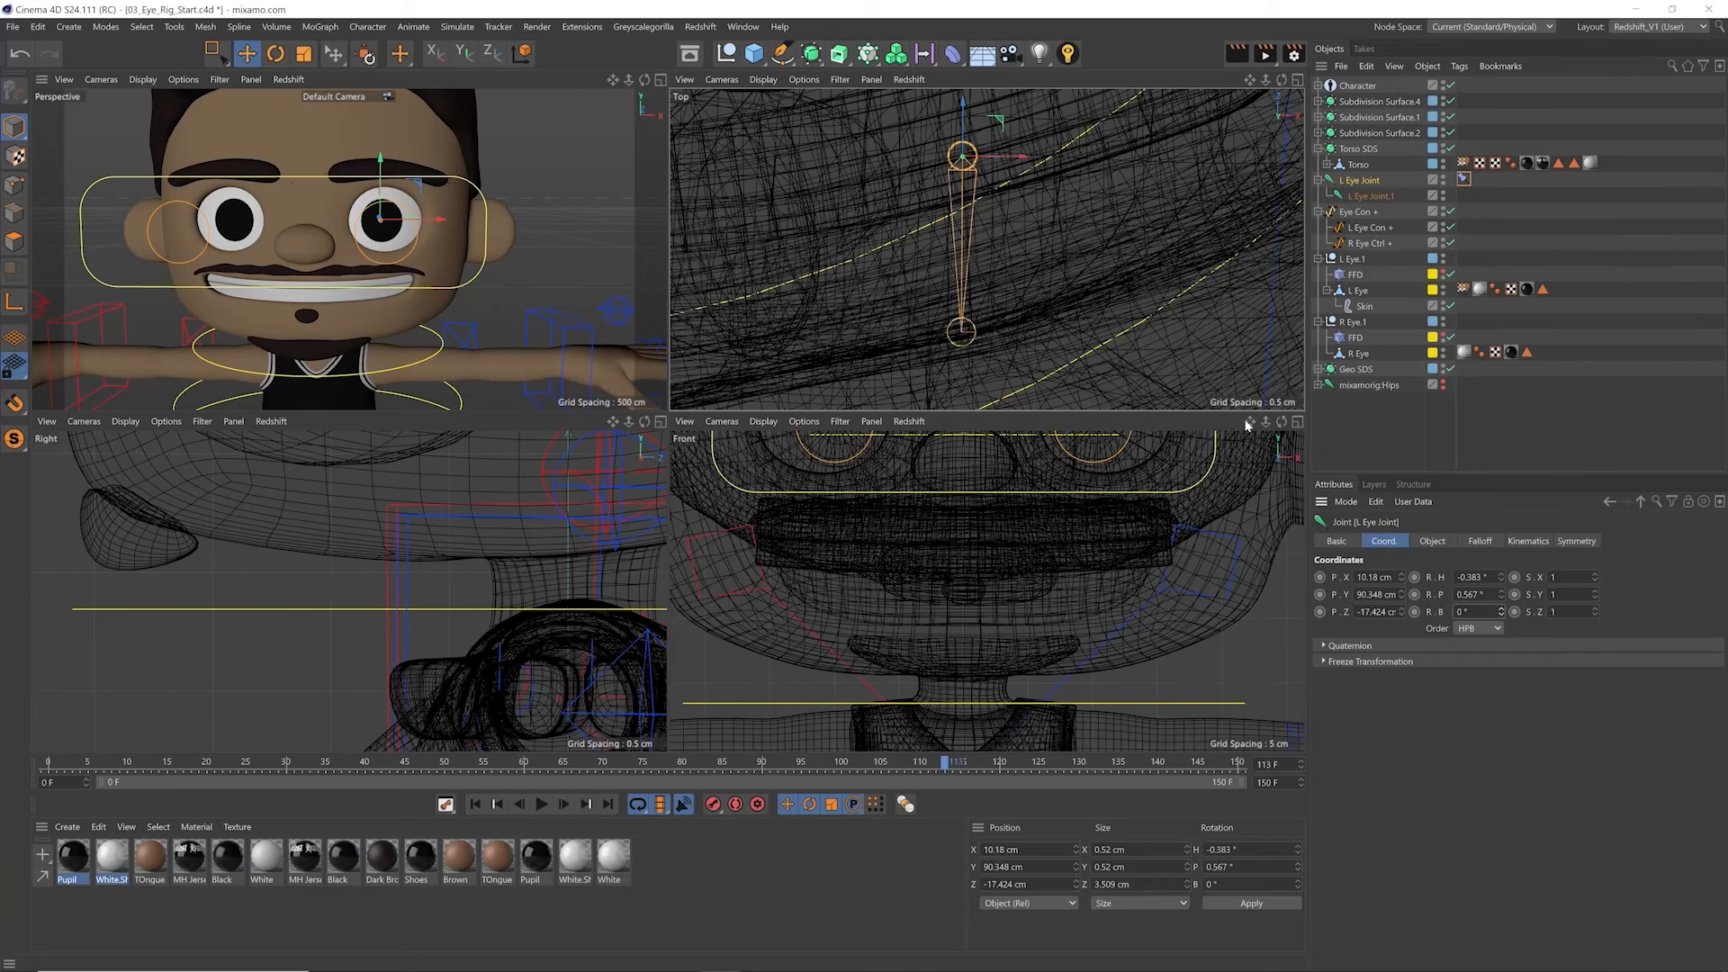
Step: Move L Eye Con + toward the nose to test the left eye's aim, and reset the controller's transformation
drag(1250, 421, 1234, 524)
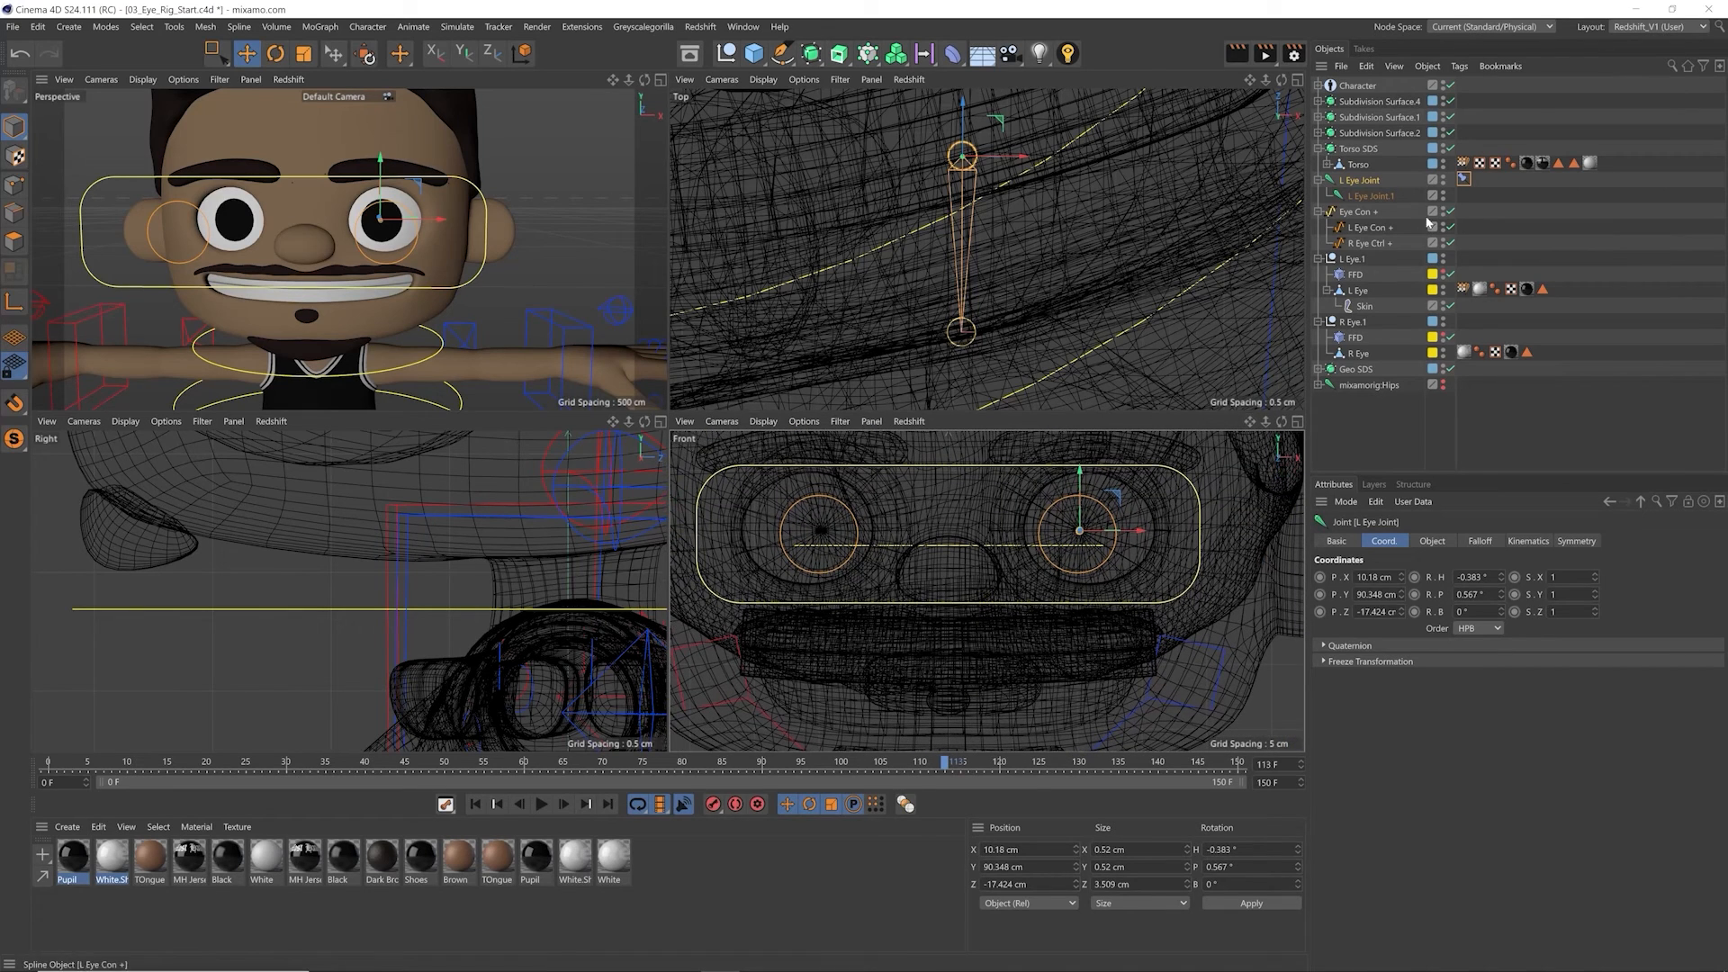
click(1369, 227)
drag(404, 231, 342, 244)
click(365, 59)
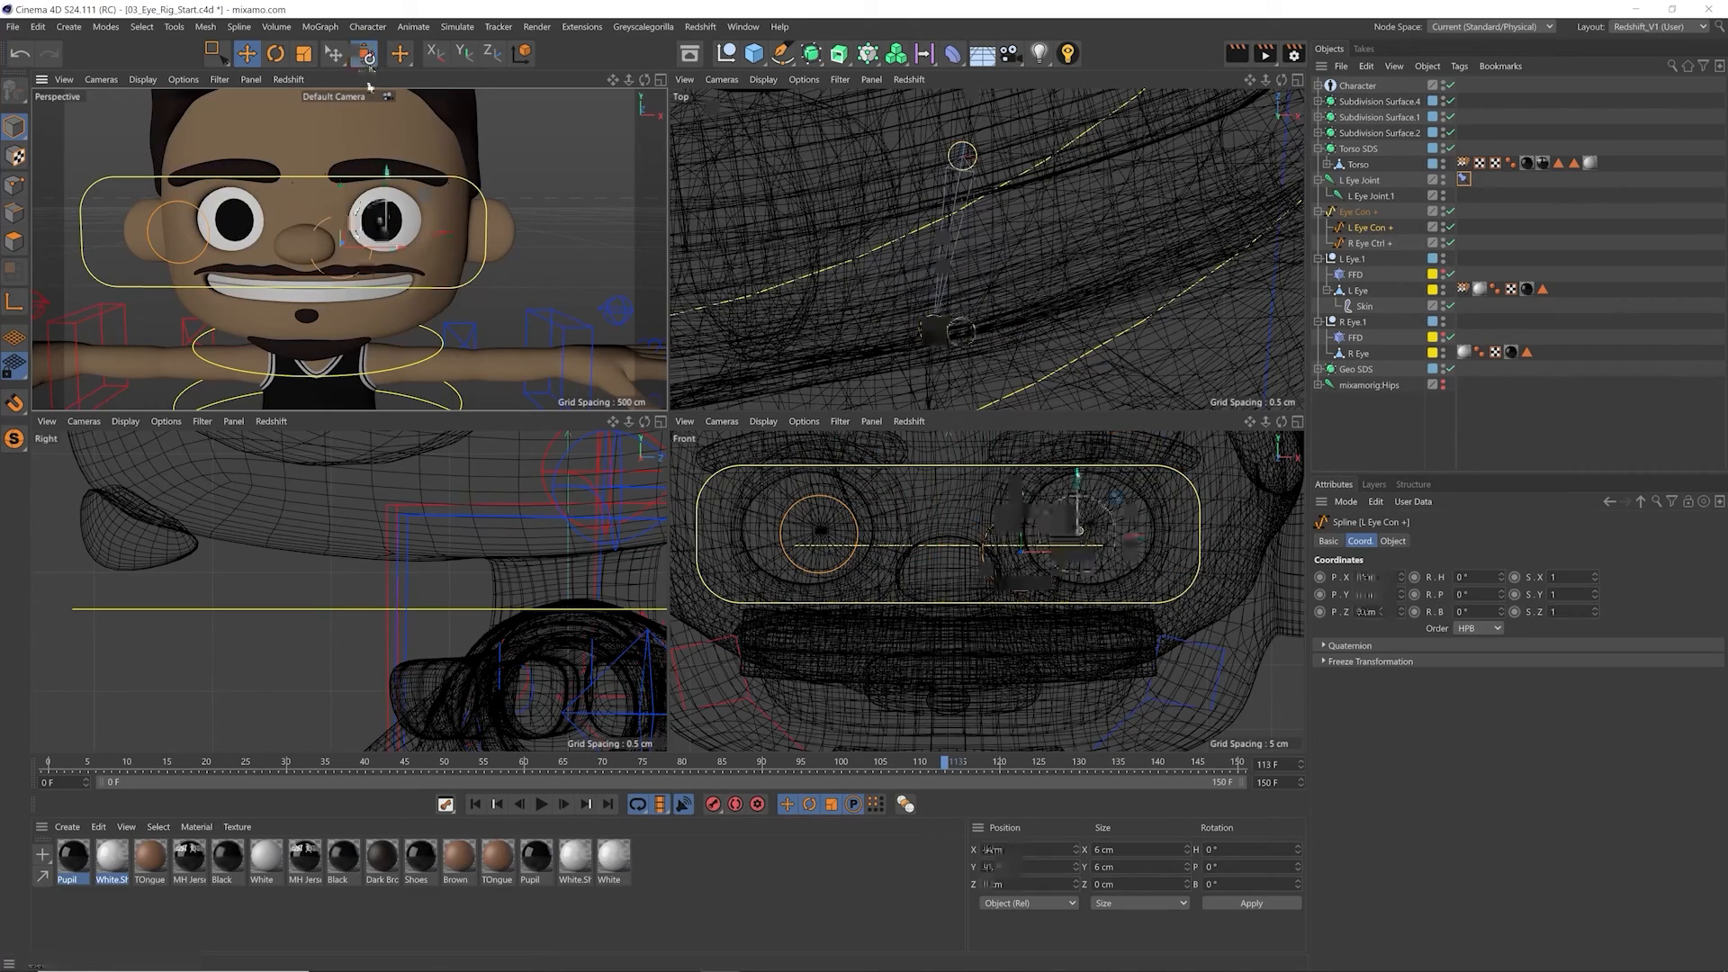
alt+drag(419, 290, 462, 284)
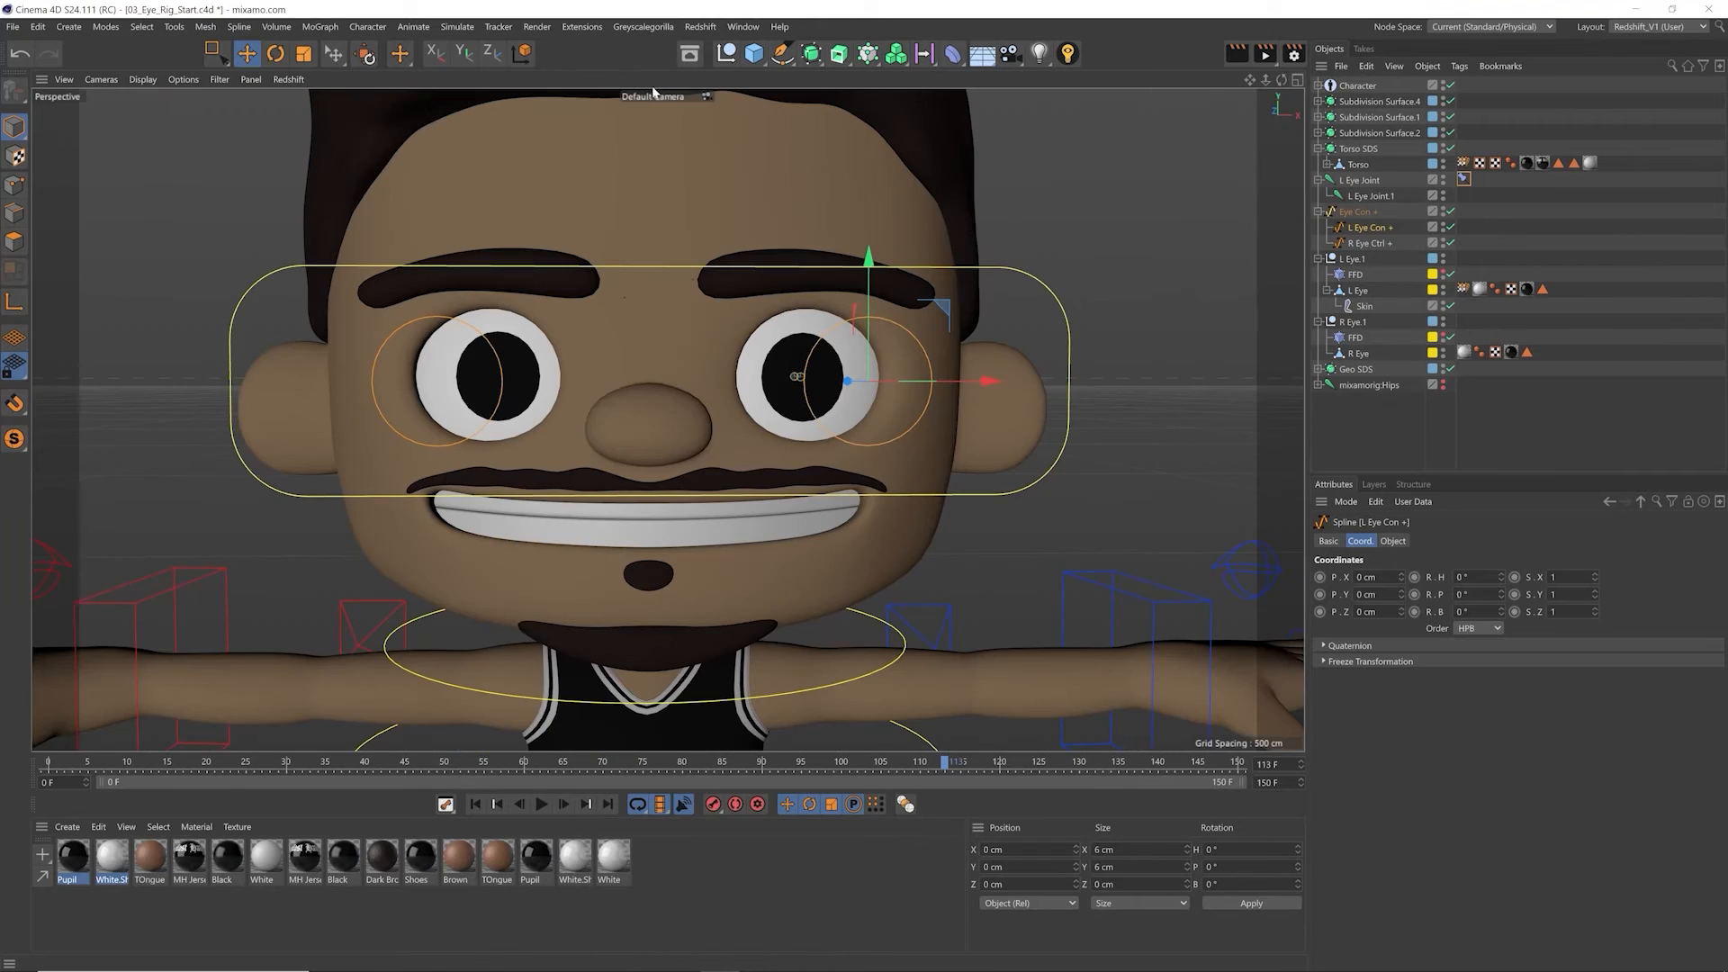
click(660, 80)
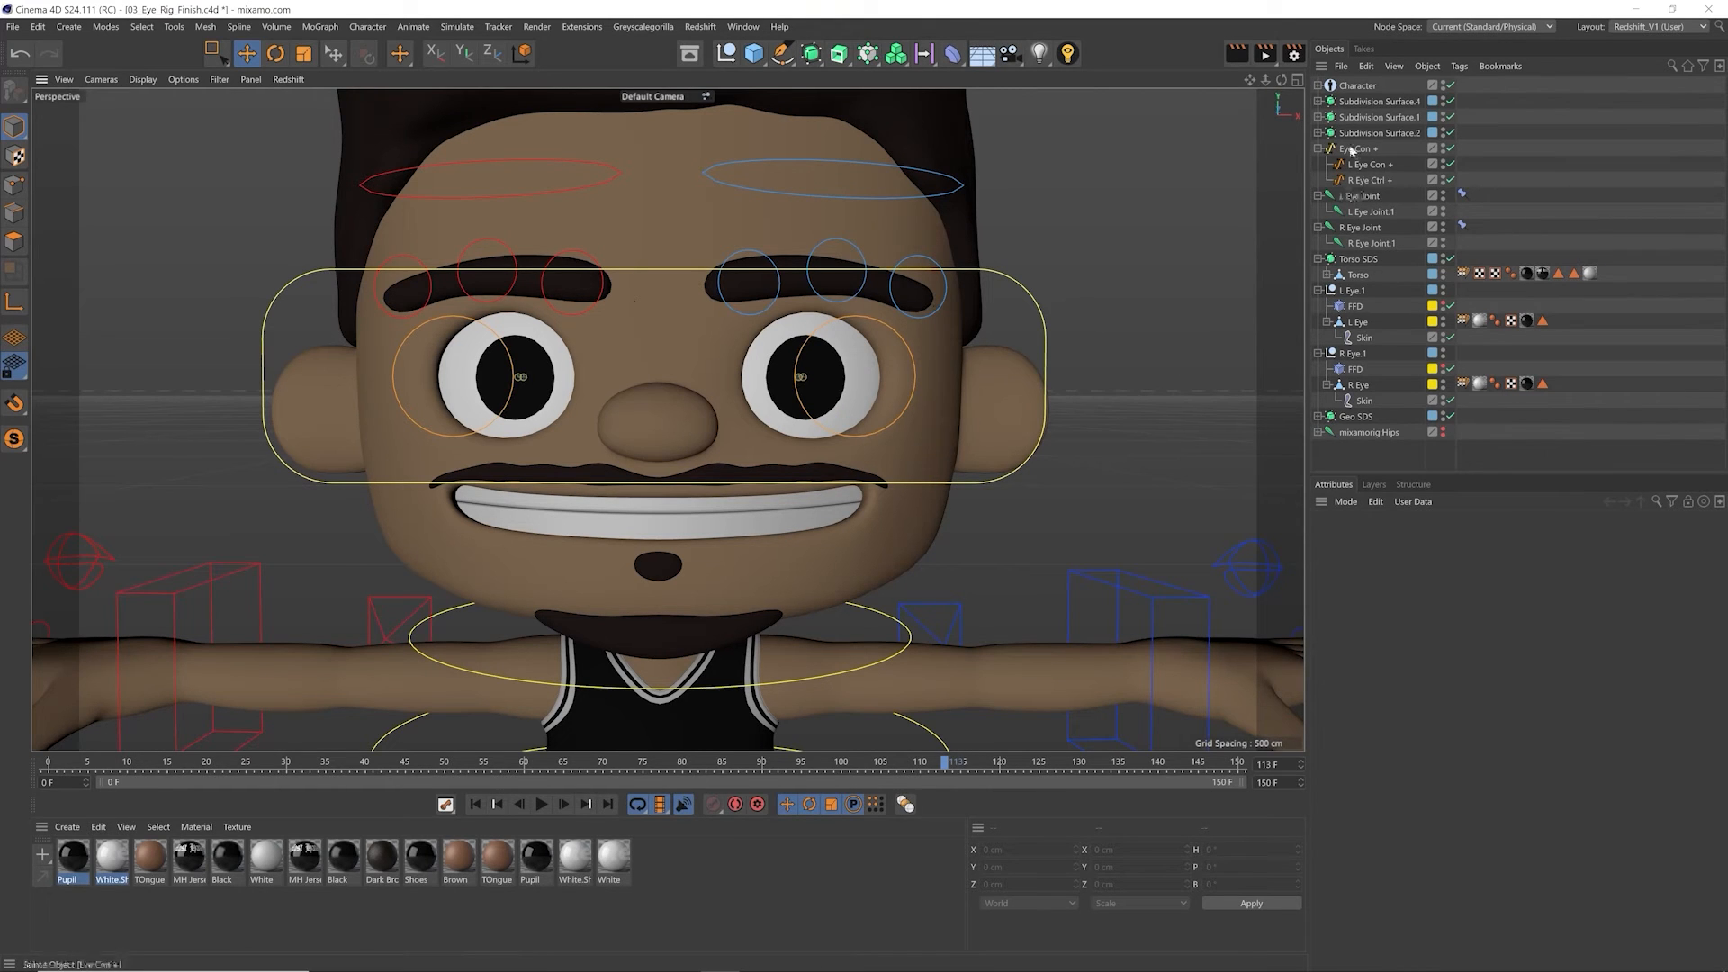
Step: Move L Eye Con +, R Eye Ctrl + and the parent Eye Con + in turn to test both eyes, undoing each move
click(1365, 167)
drag(901, 452, 750, 468)
key(ctrl+z)
click(1368, 182)
key(ctrl+z)
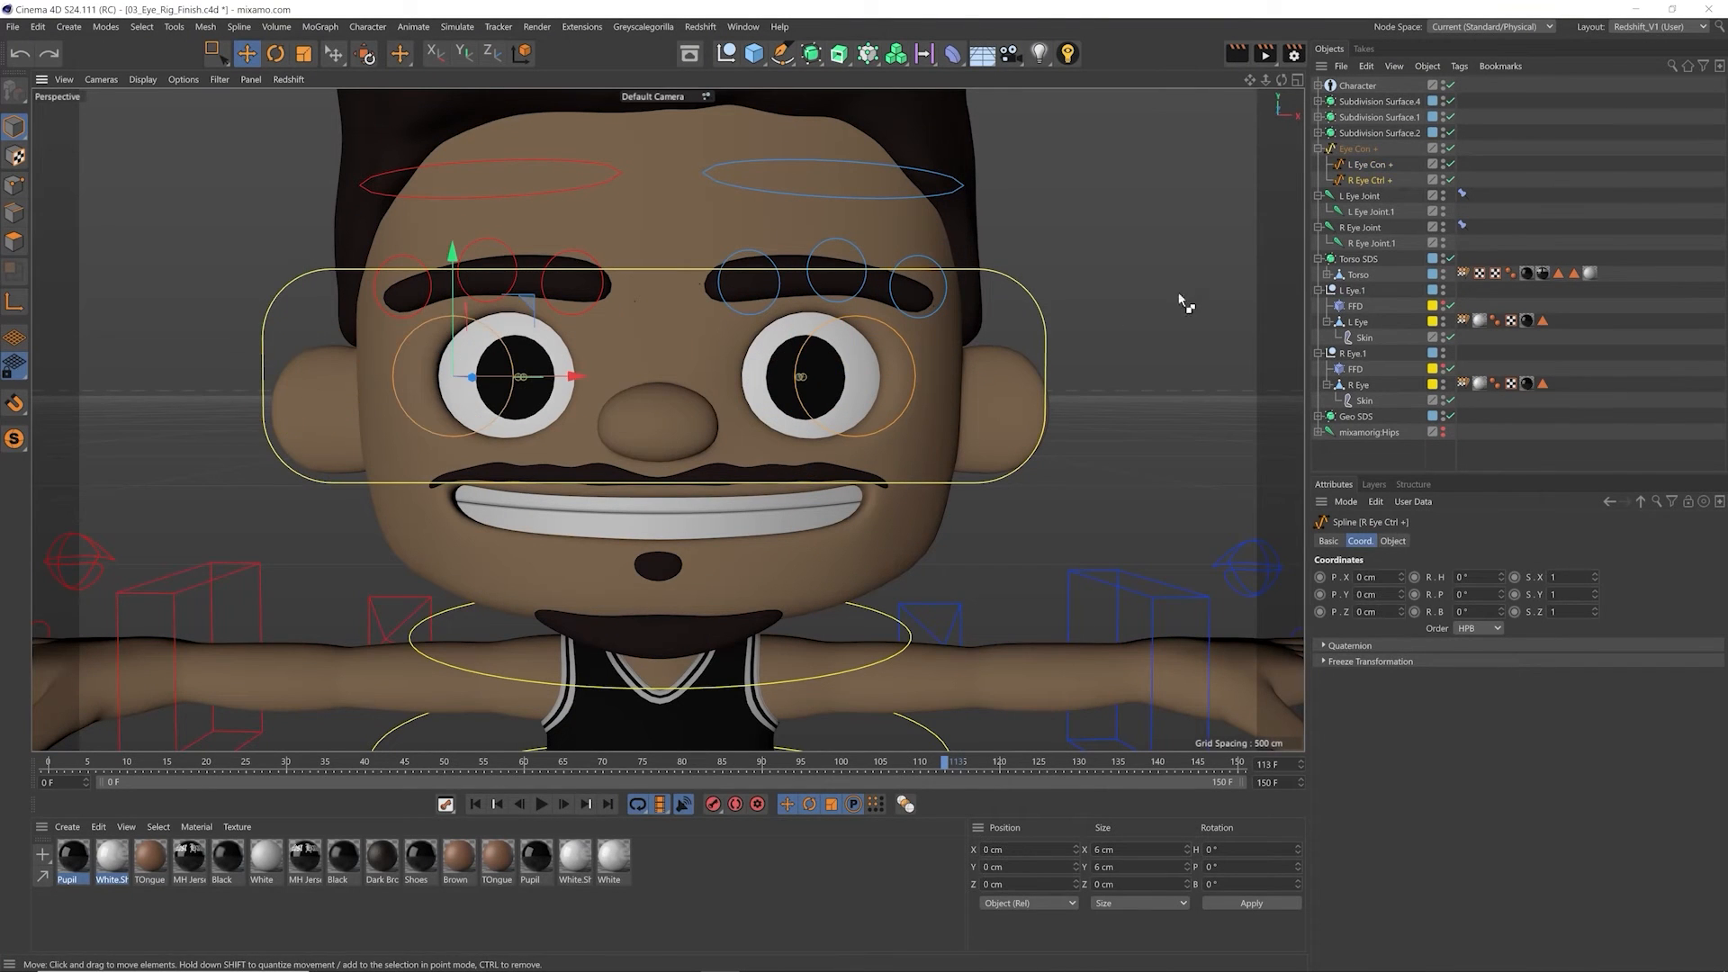
click(1358, 155)
drag(1060, 330, 1133, 362)
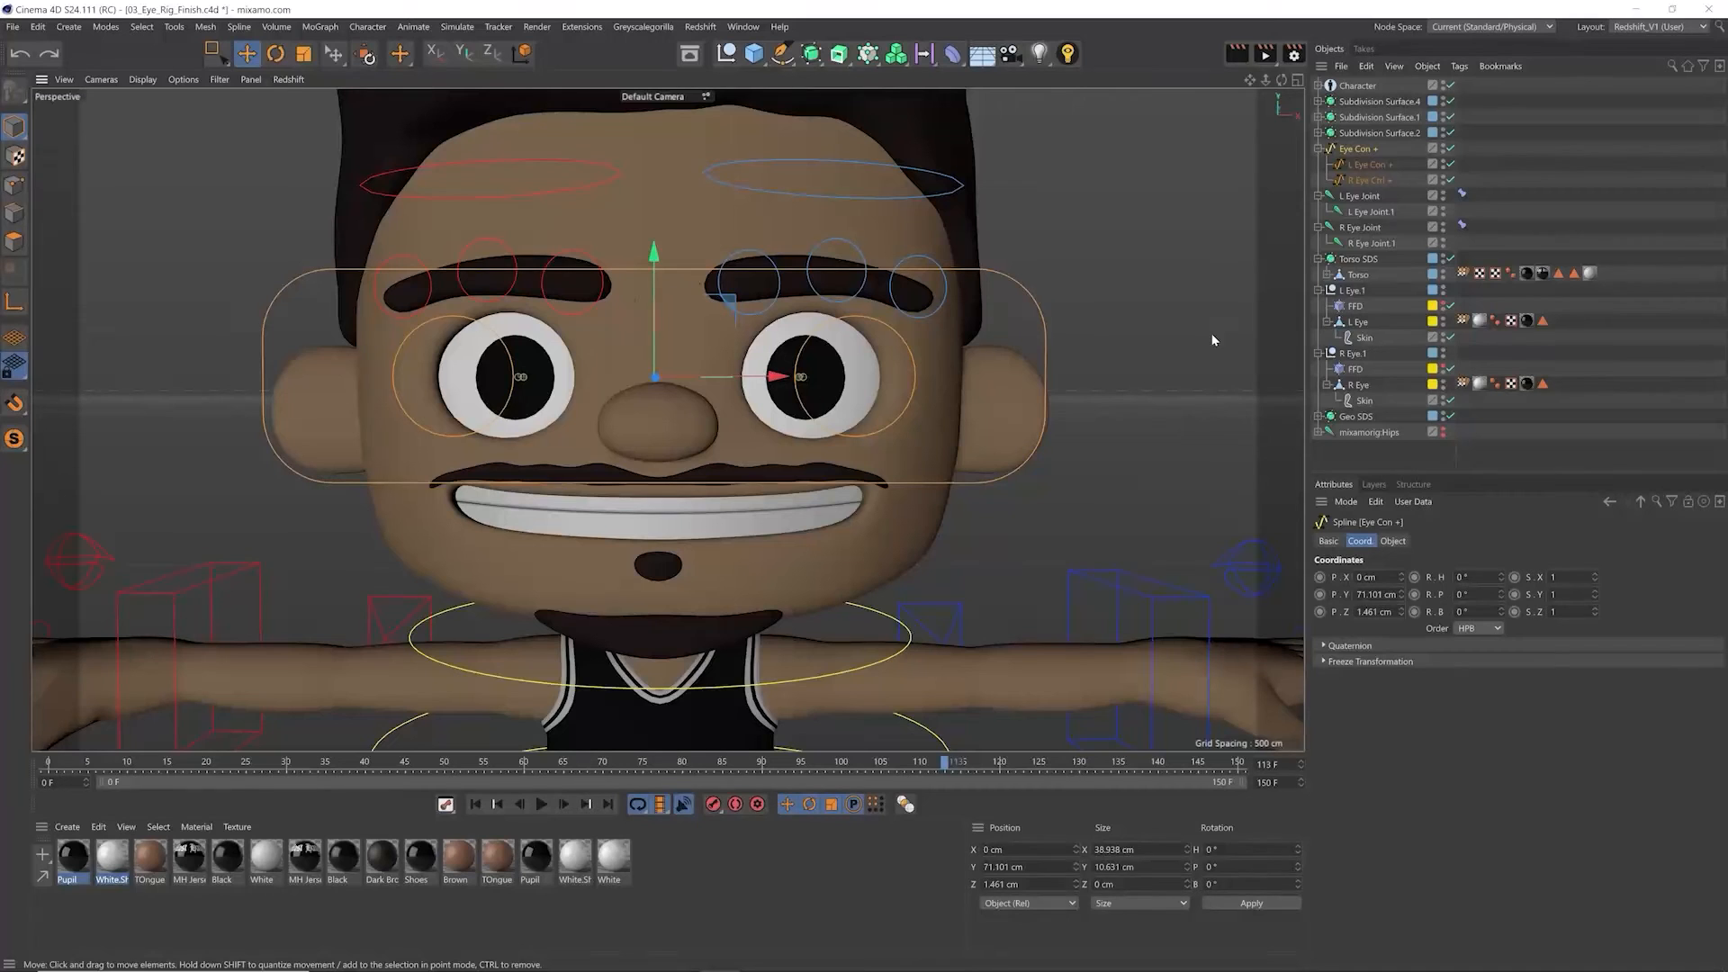
Step: Rotate the neck controller to about 53° heading to test whether the eye controls follow the head, and undo the rotation
click(880, 619)
key(r)
mouse_move(748, 649)
mouse_down()
mouse_move(630, 660)
mouse_move(768, 656)
mouse_move(713, 619)
mouse_move(696, 627)
mouse_move(759, 637)
mouse_up()
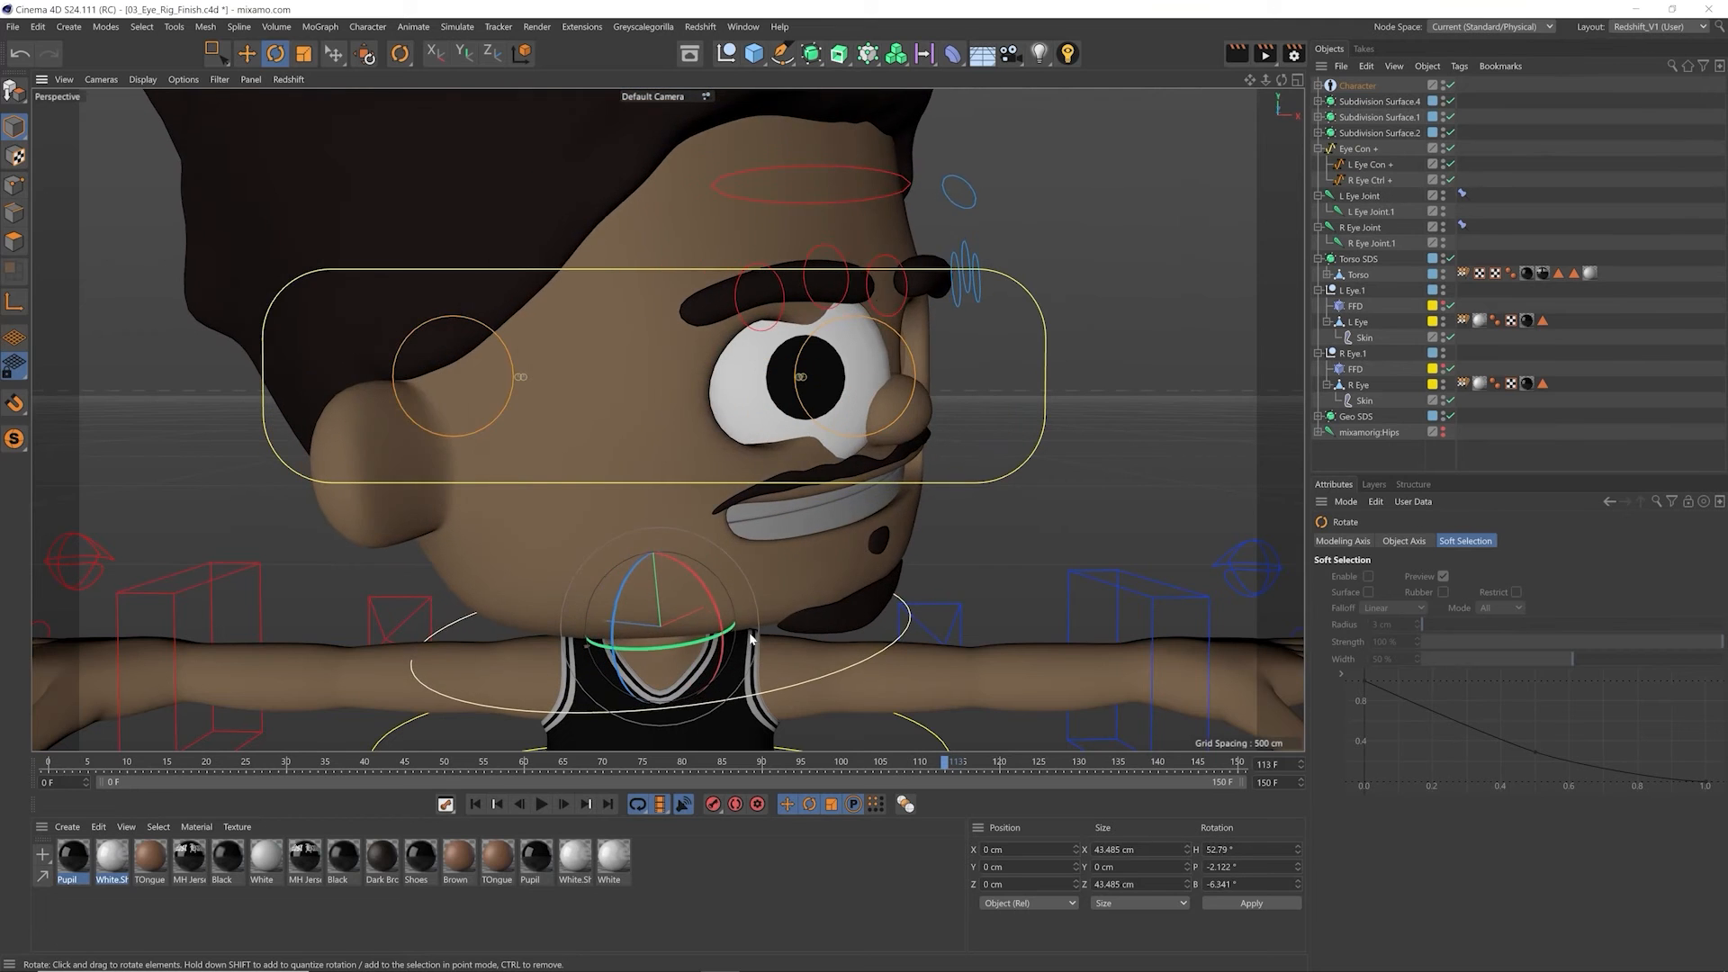
key(ctrl+z)
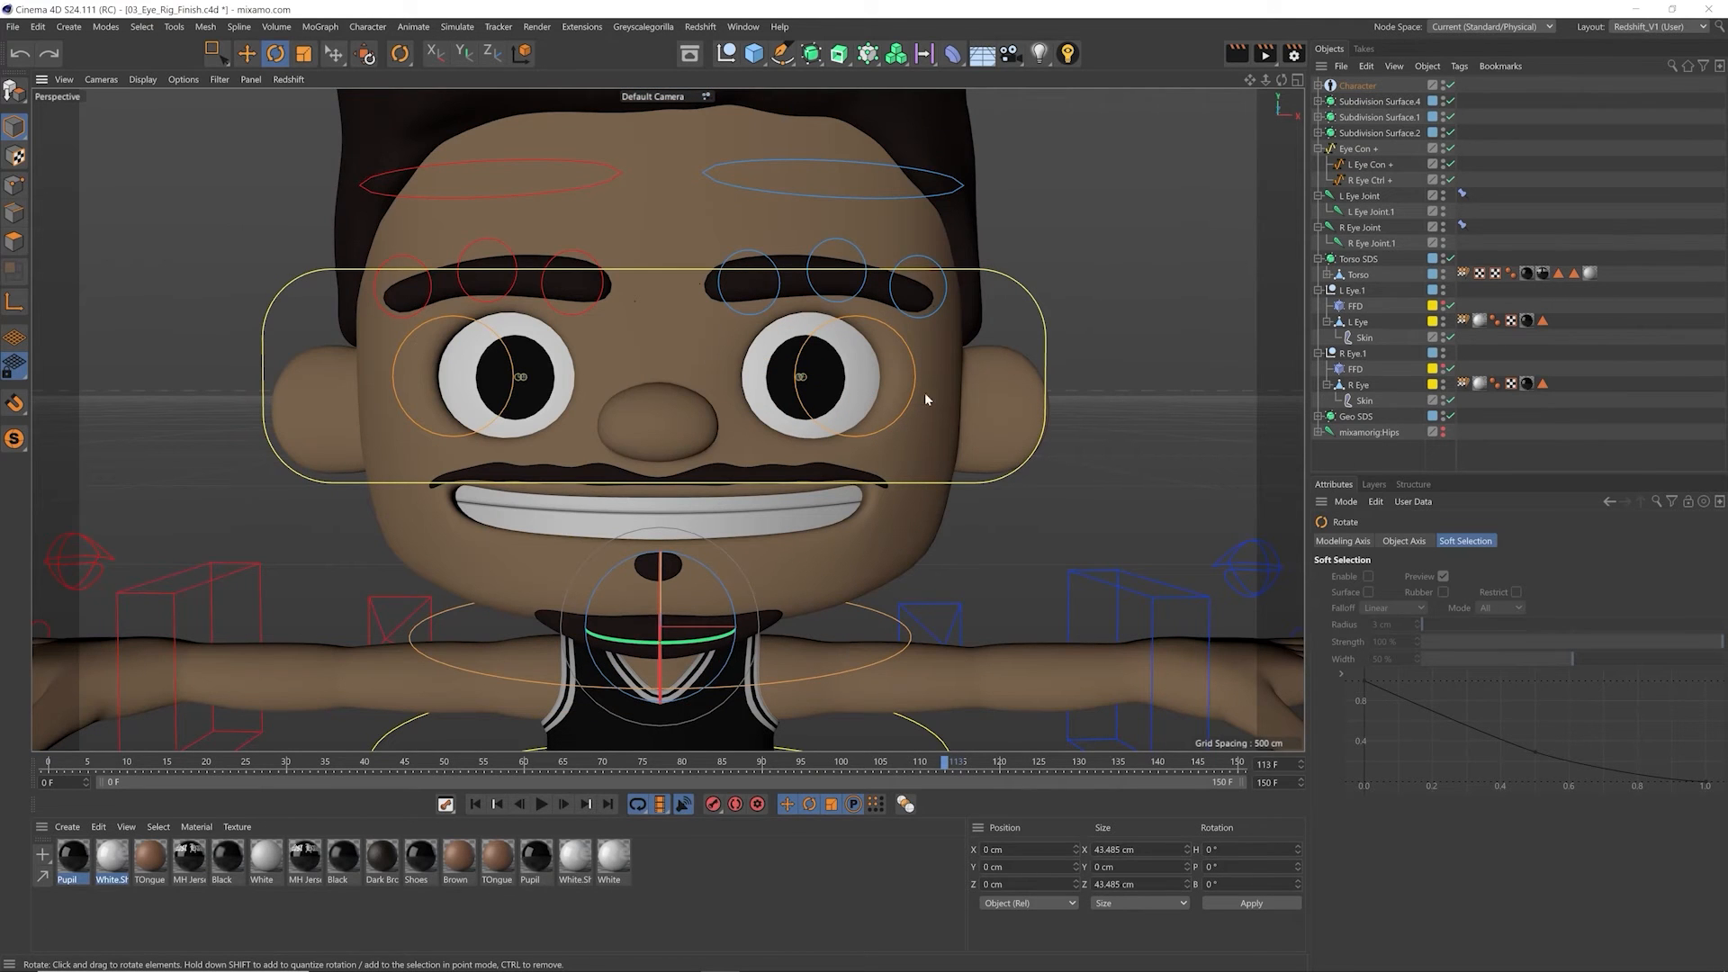
key(e)
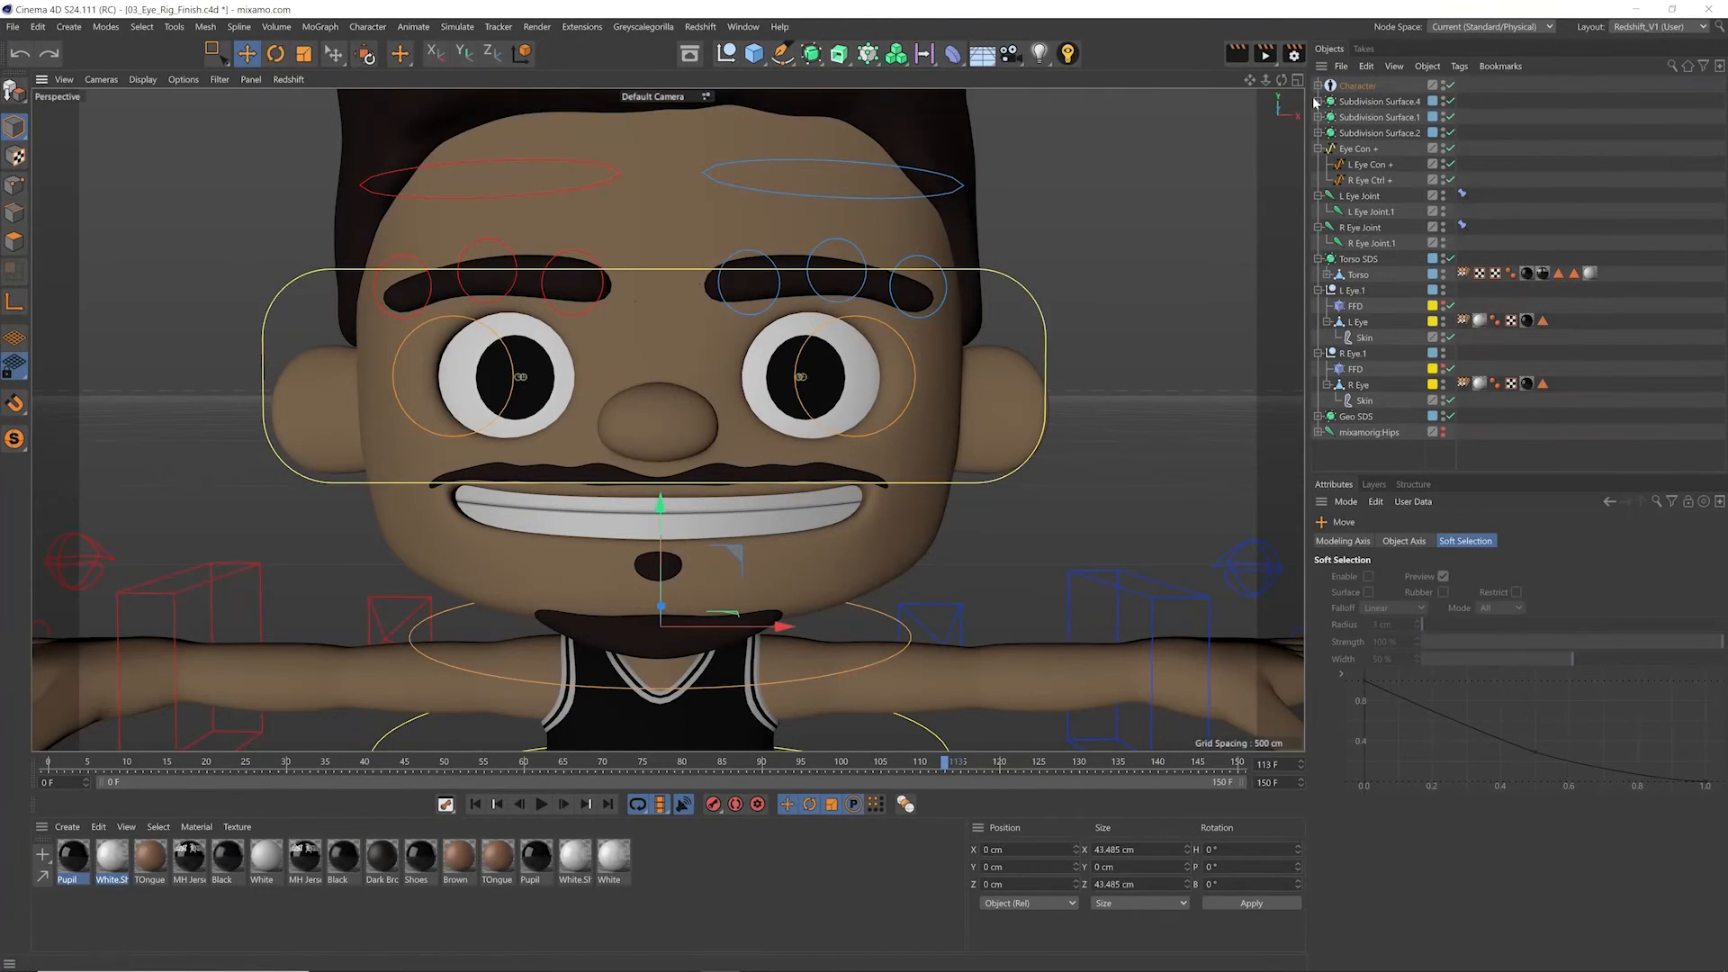
Step: Expand the Character object and set its Object Manager display to Controllers
click(1357, 86)
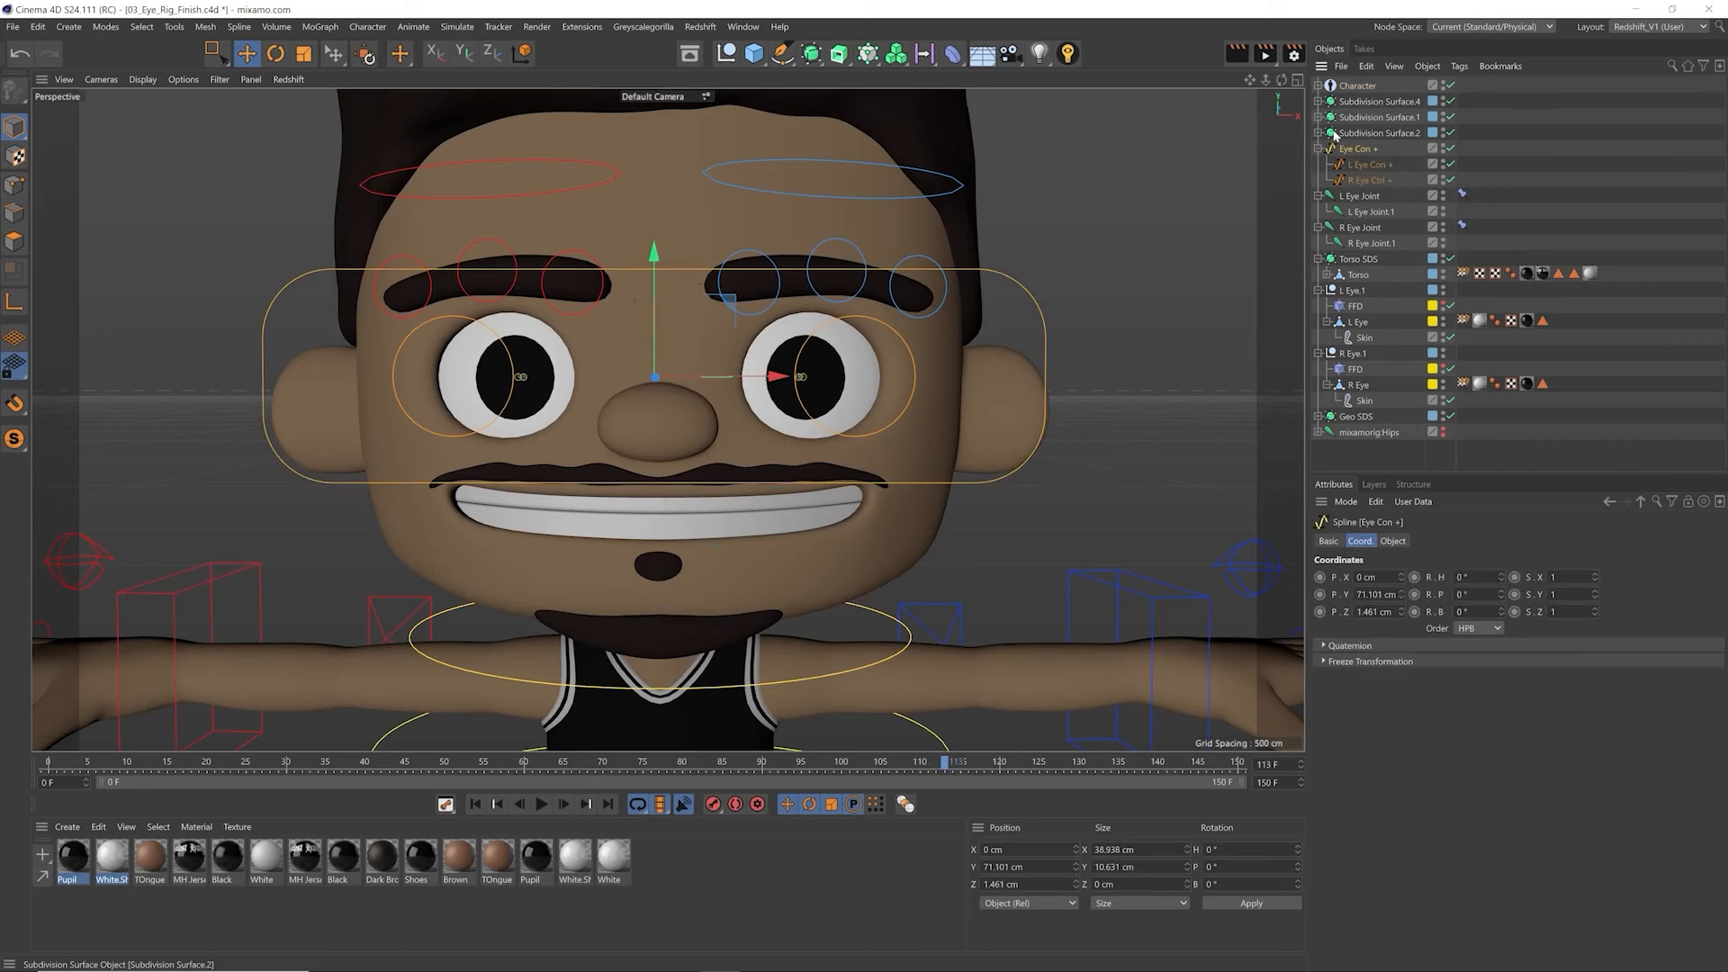
click(1319, 85)
click(1454, 762)
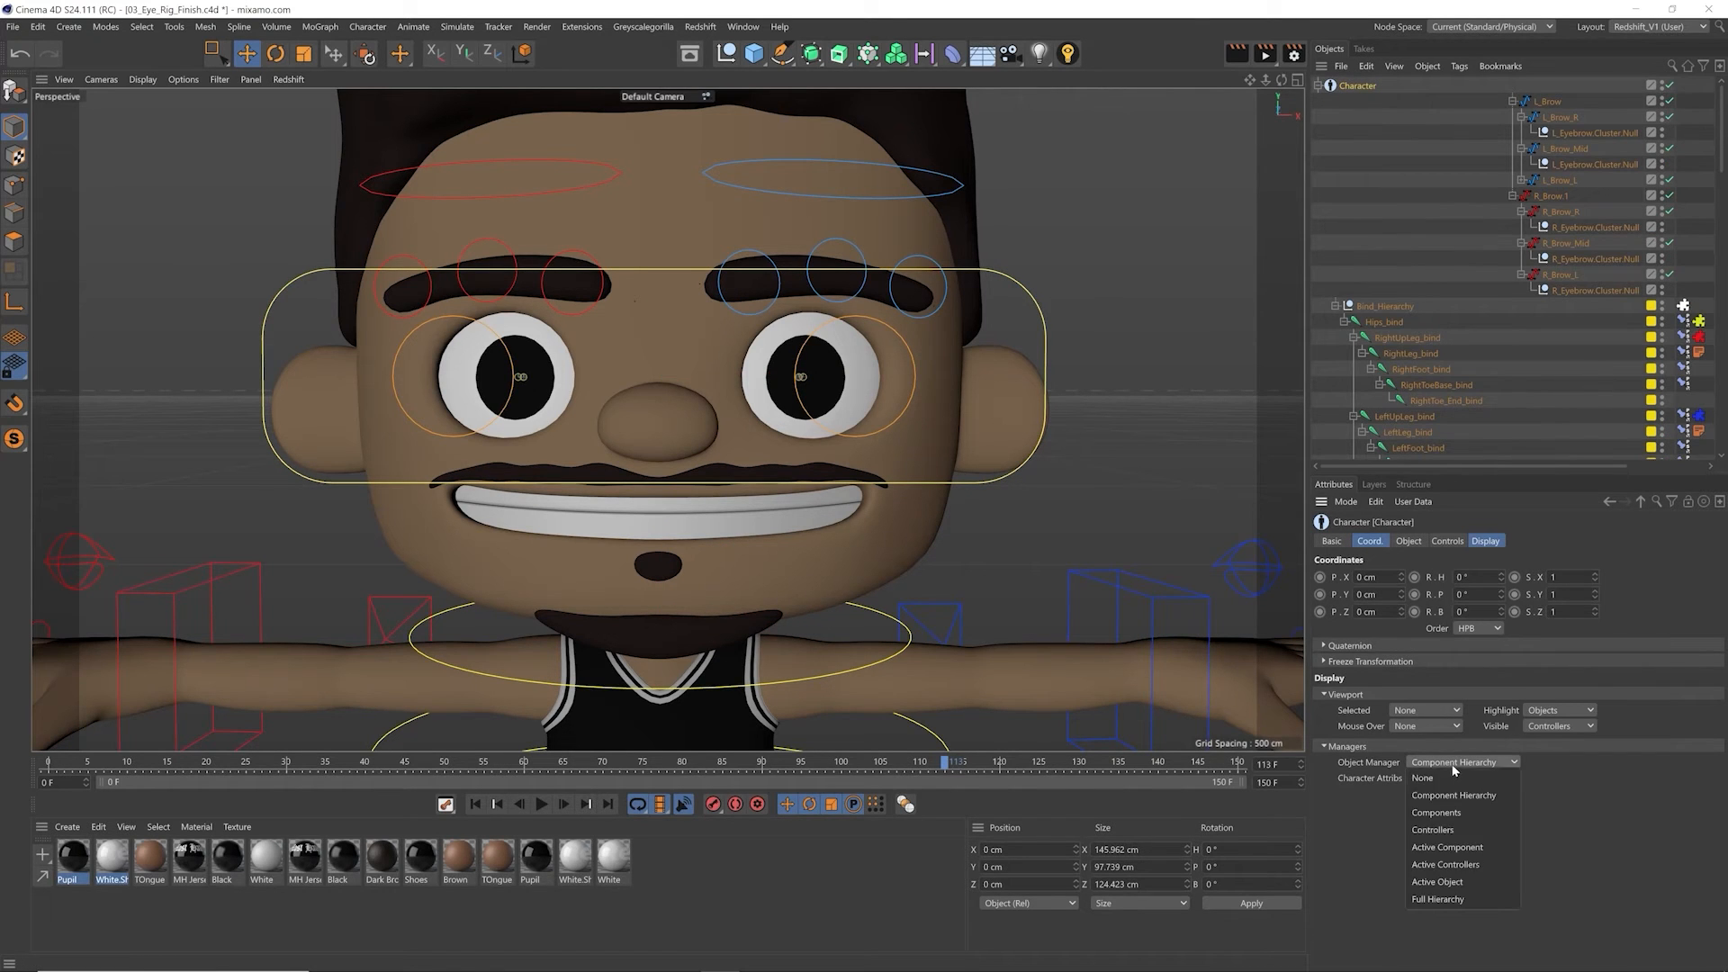
click(1460, 830)
Step: Collapse L_Brow and R_Brow.1 in the controller hierarchy and parent Eye Con + under Head_con+
drag(1721, 167, 1684, 384)
scroll(1683, 384, up, 2)
click(1513, 182)
click(1514, 198)
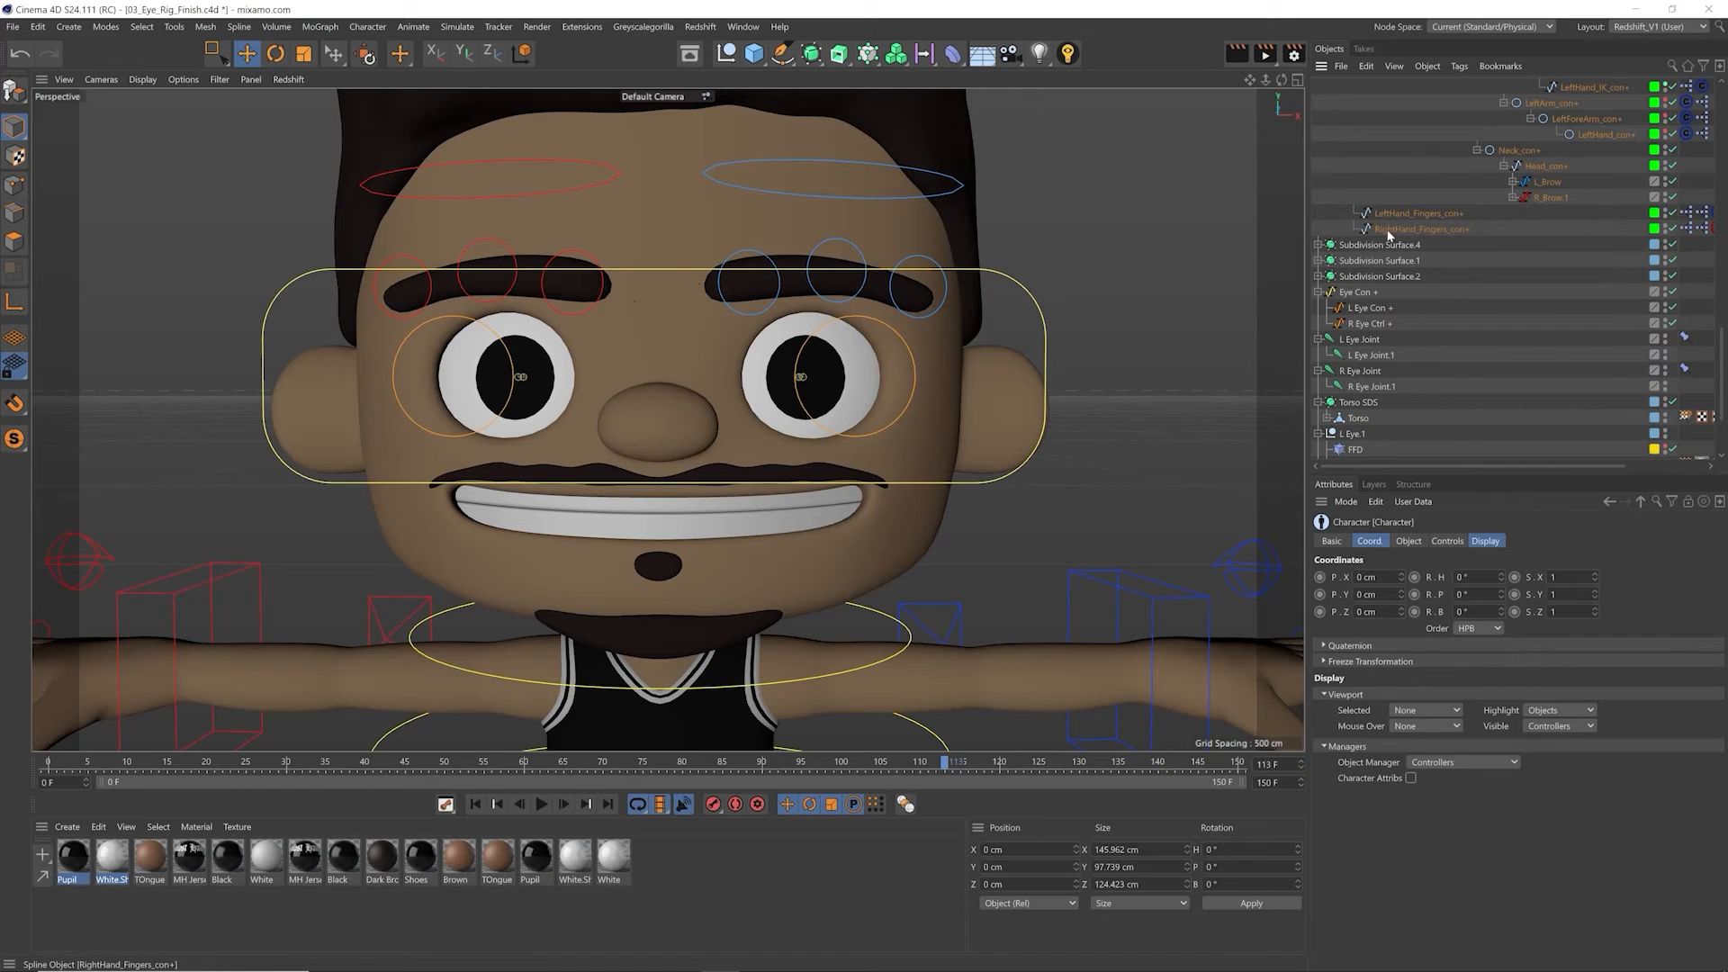
drag(1355, 293, 1560, 181)
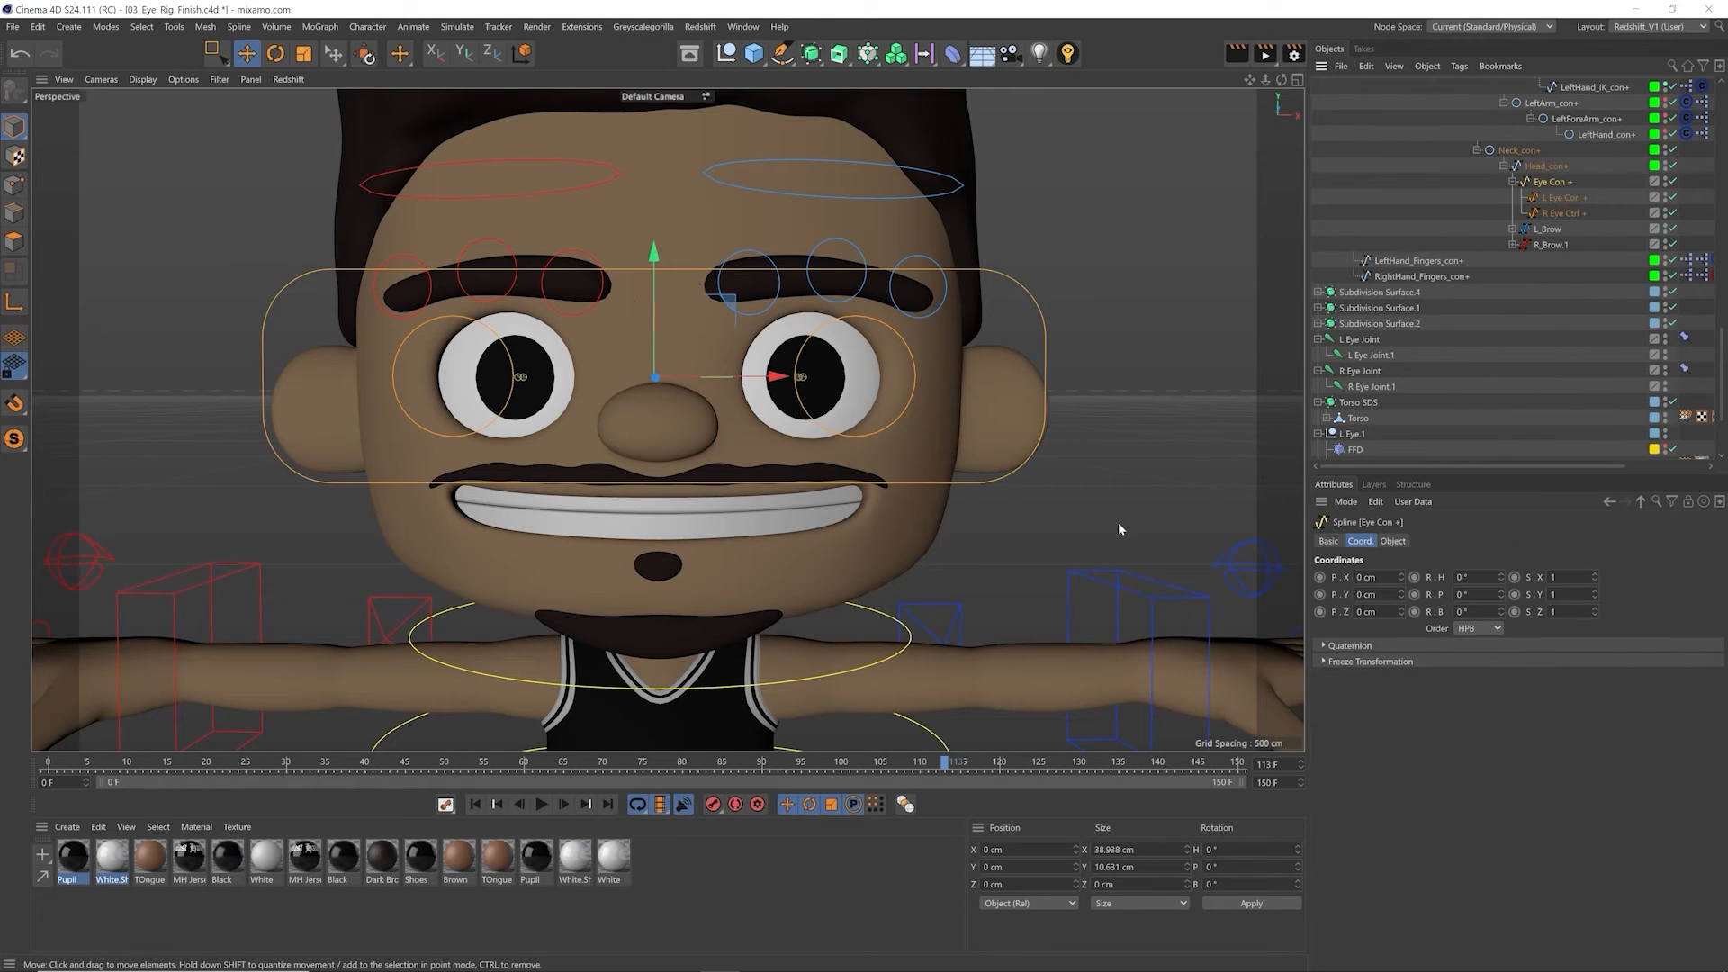
Step: Rotate the neck controller to test how the reparented eye controllers follow the head, and undo the rotations
click(898, 612)
key(r)
drag(817, 652, 667, 702)
key(ctrl+z)
drag(709, 637, 747, 630)
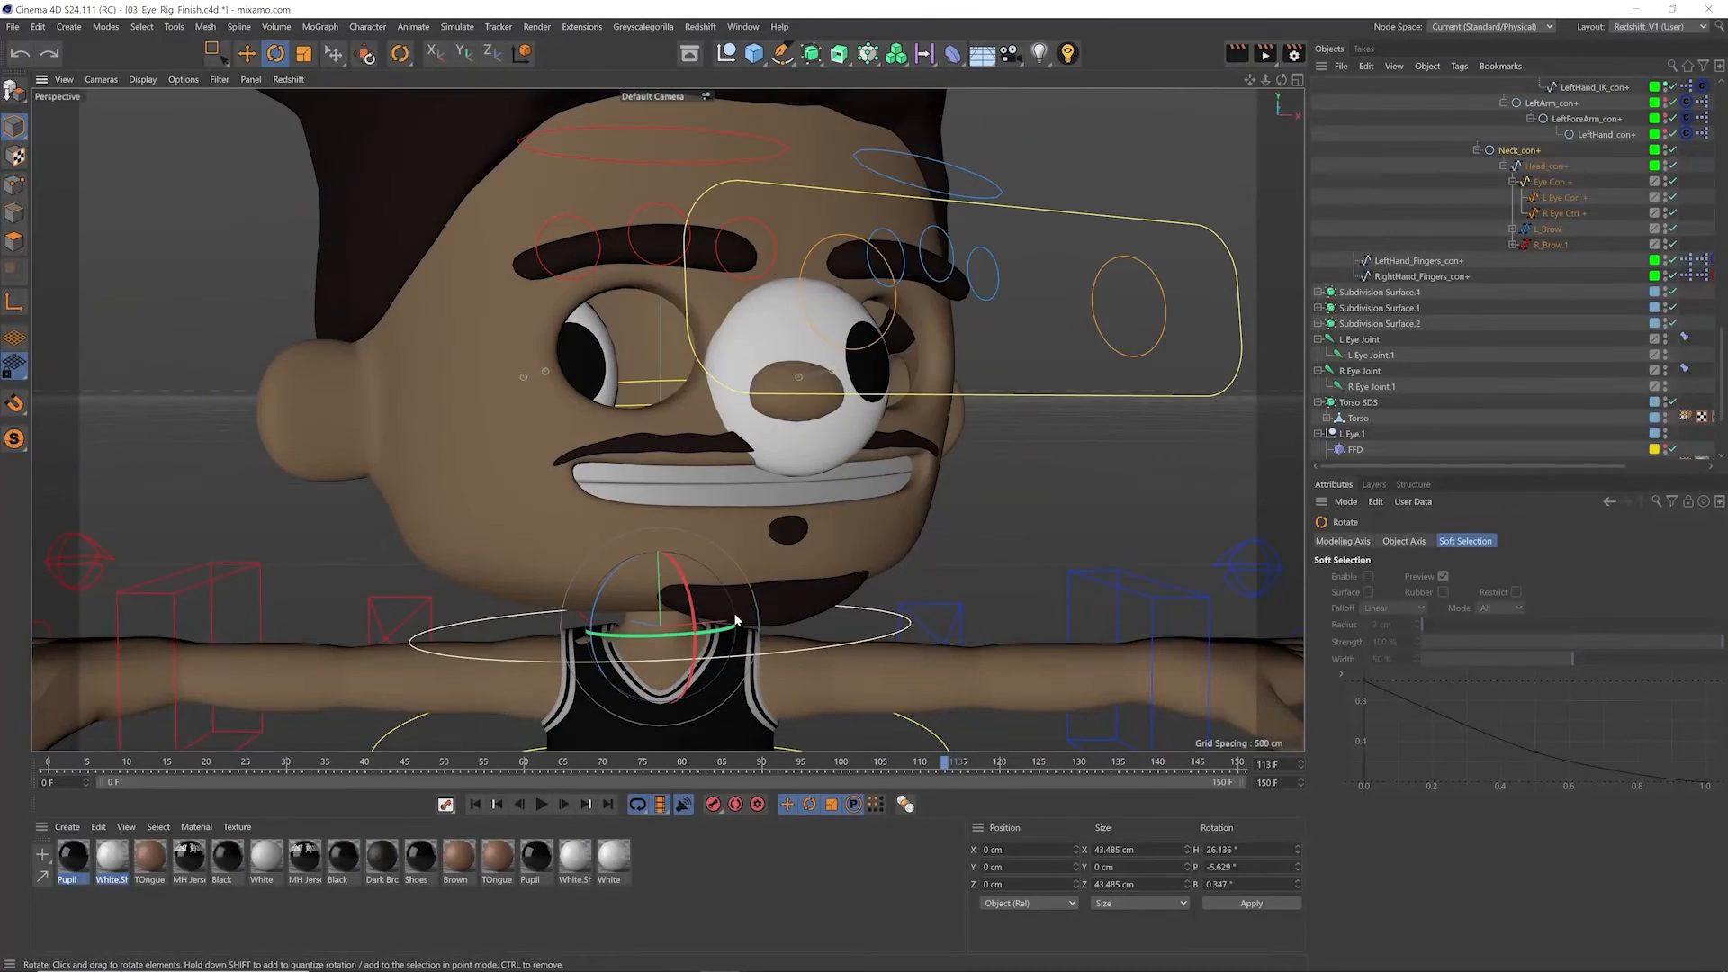
key(ctrl+z)
key(e)
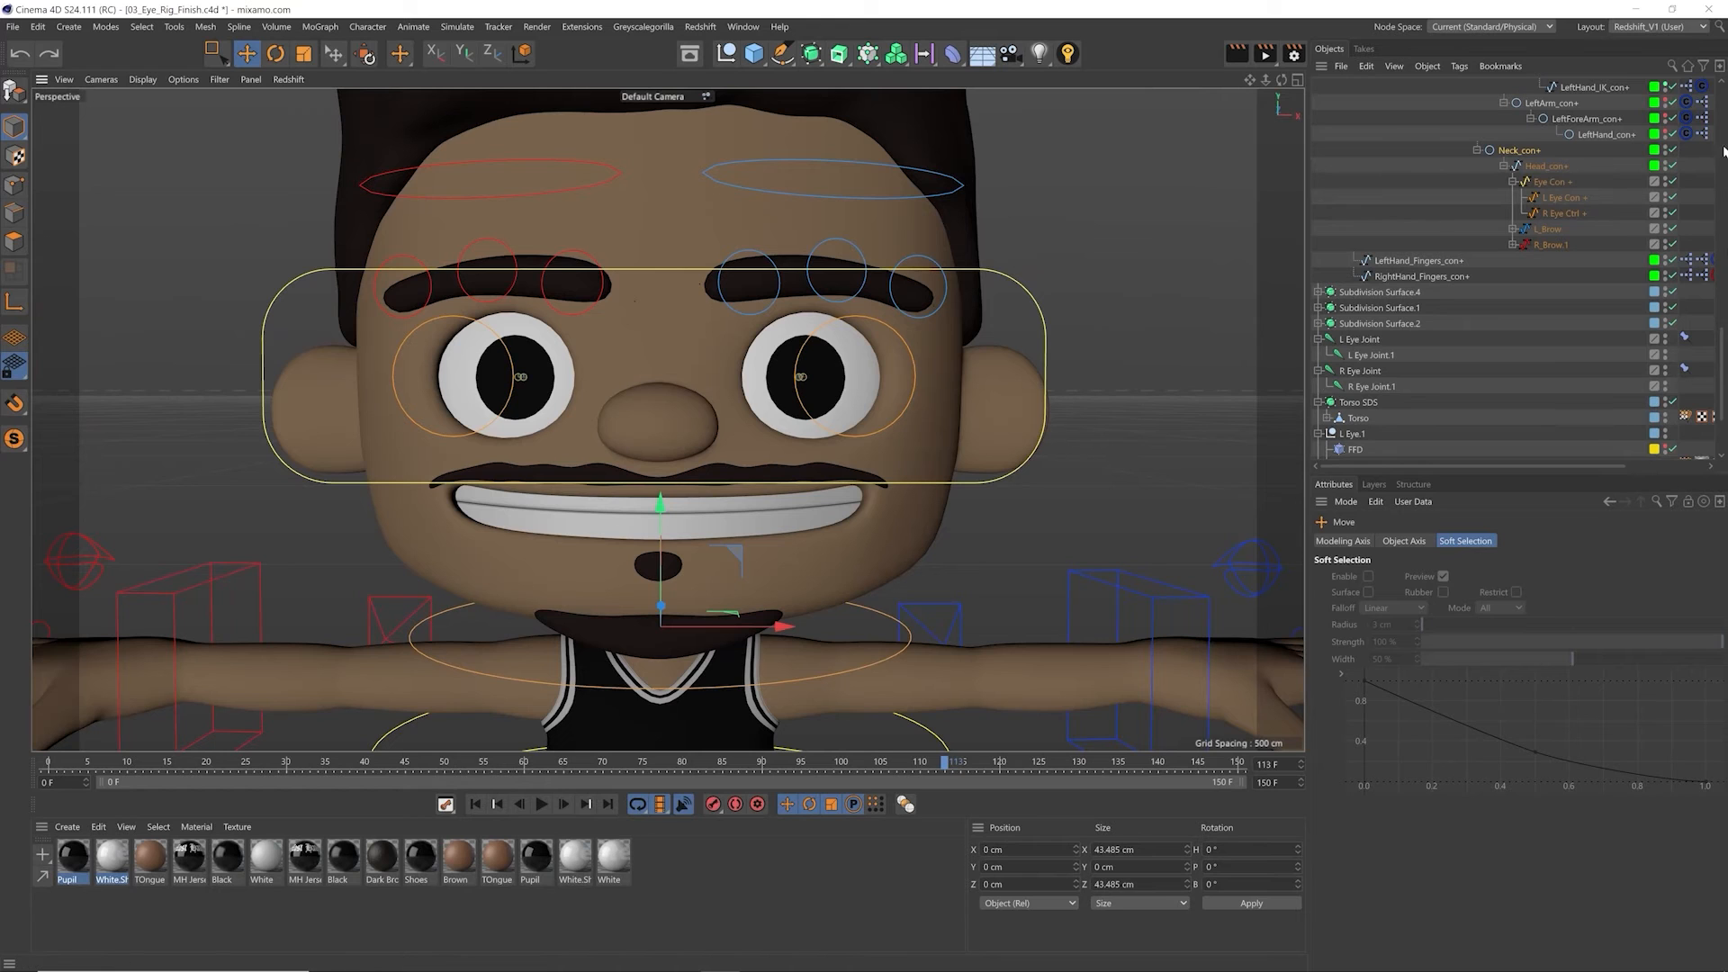
Step: Set the Character object's Object Manager display to Component Hierarchy and expand the object
click(1370, 358)
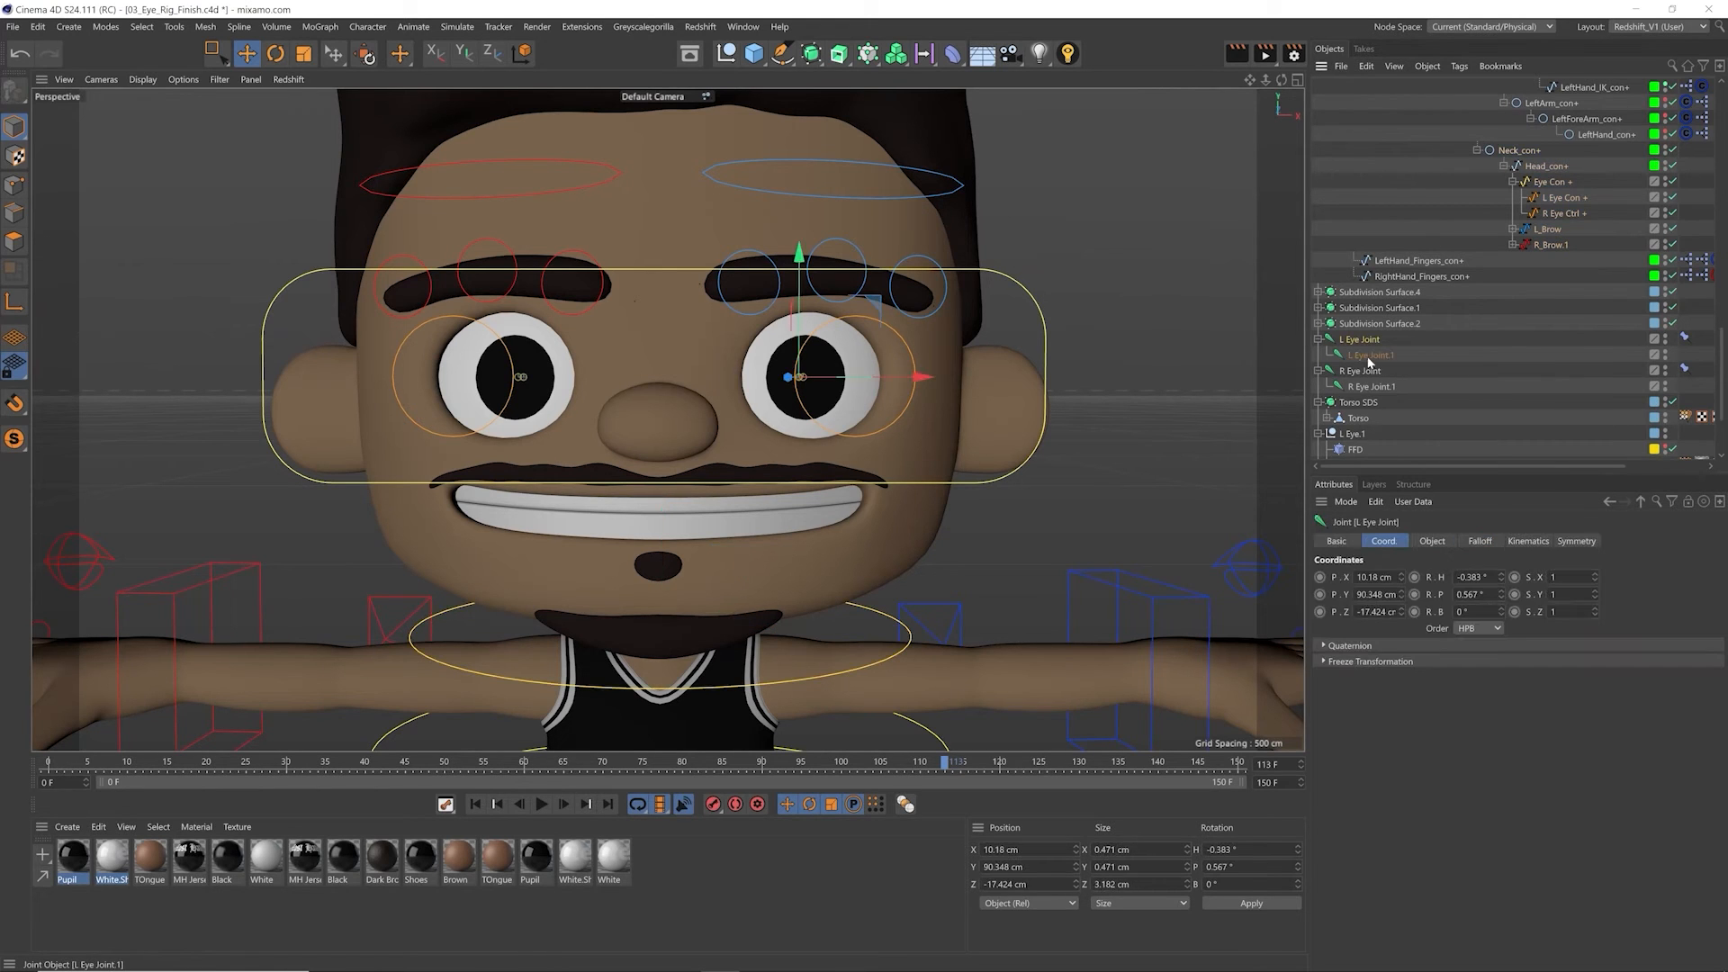
drag(1722, 374, 1724, 90)
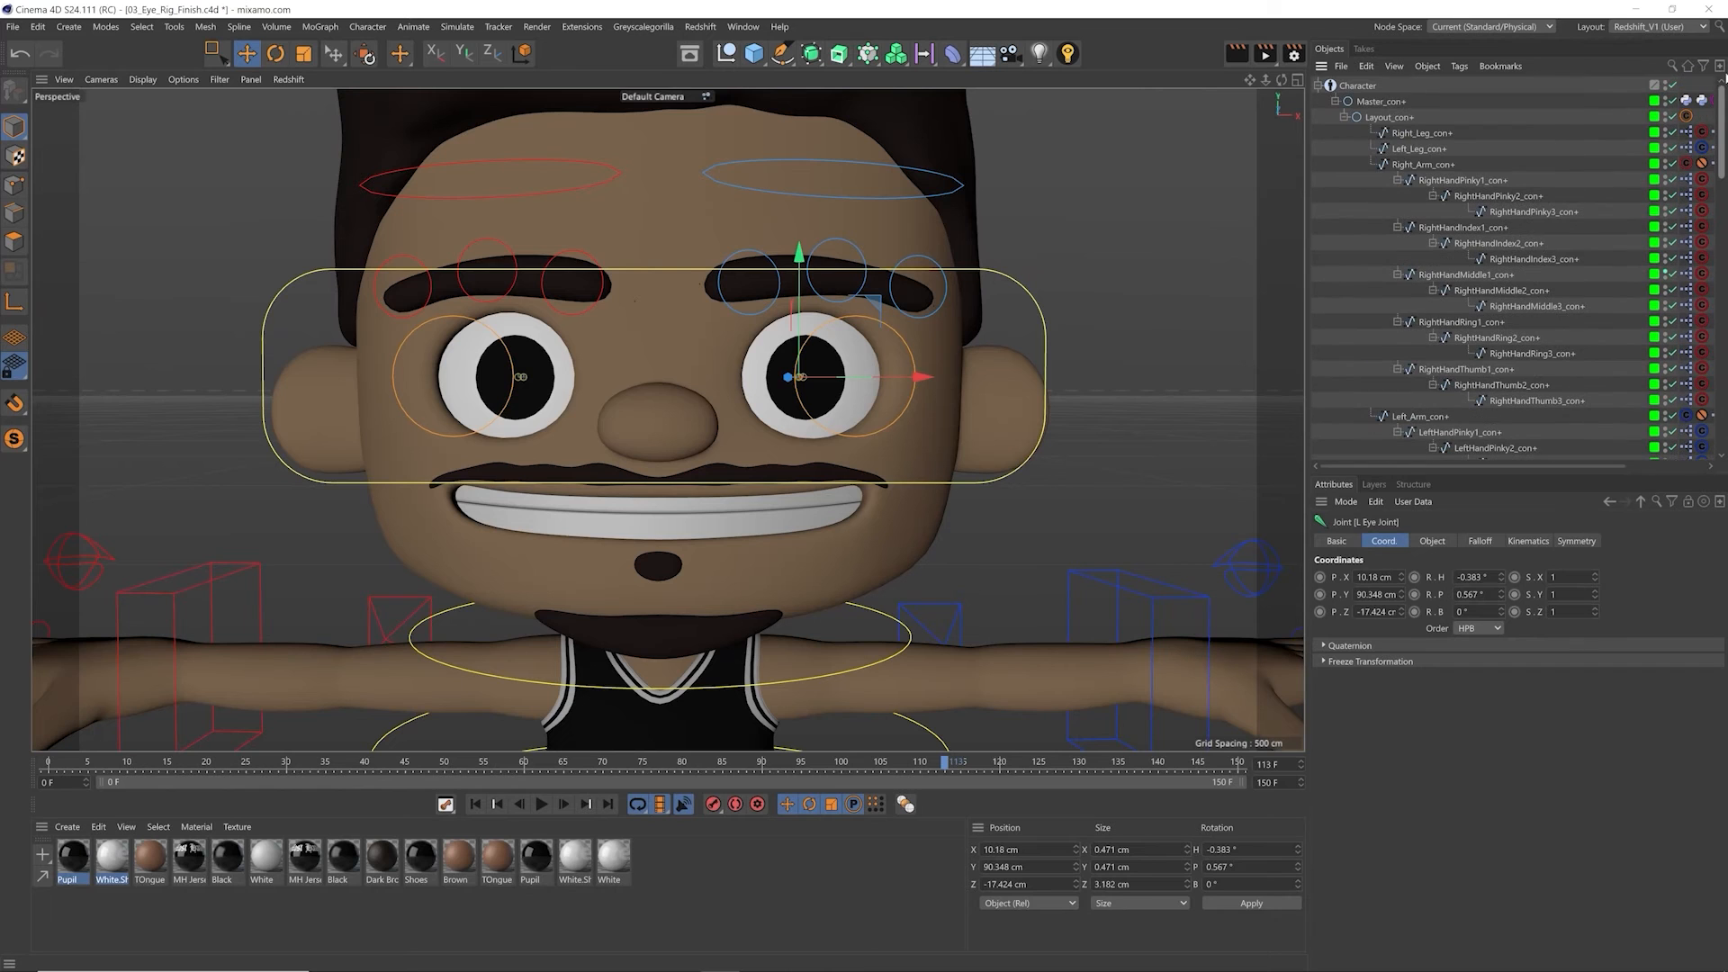
click(1325, 85)
click(1449, 762)
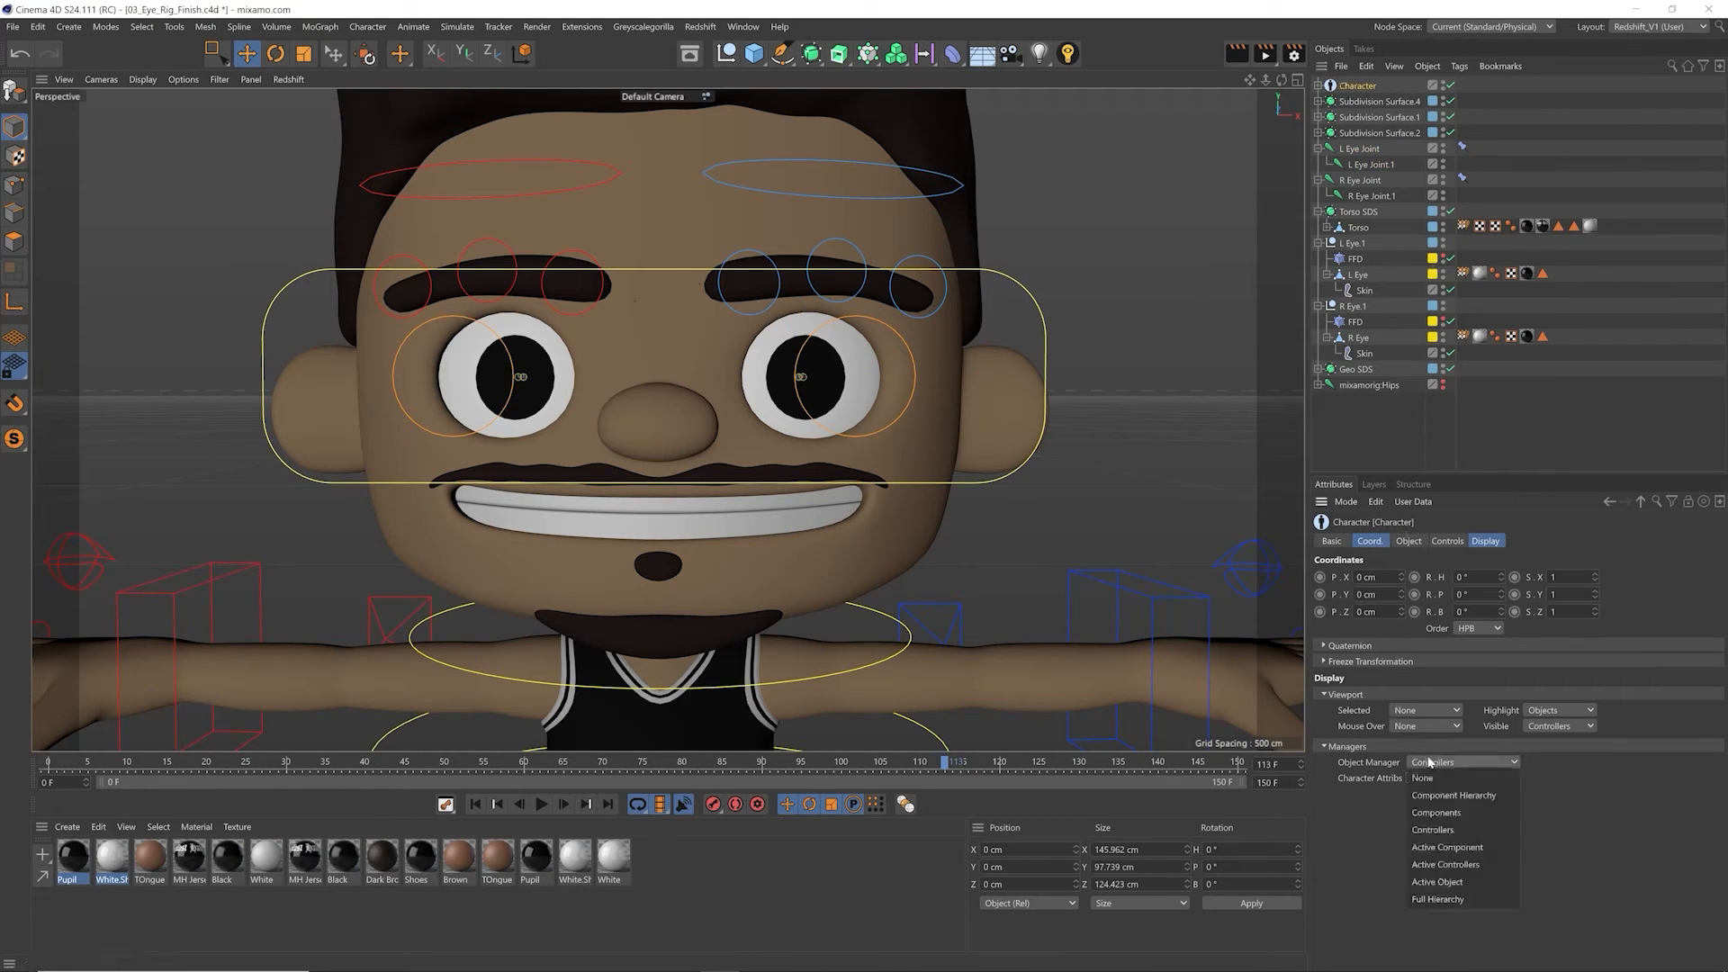
click(1444, 796)
click(1321, 86)
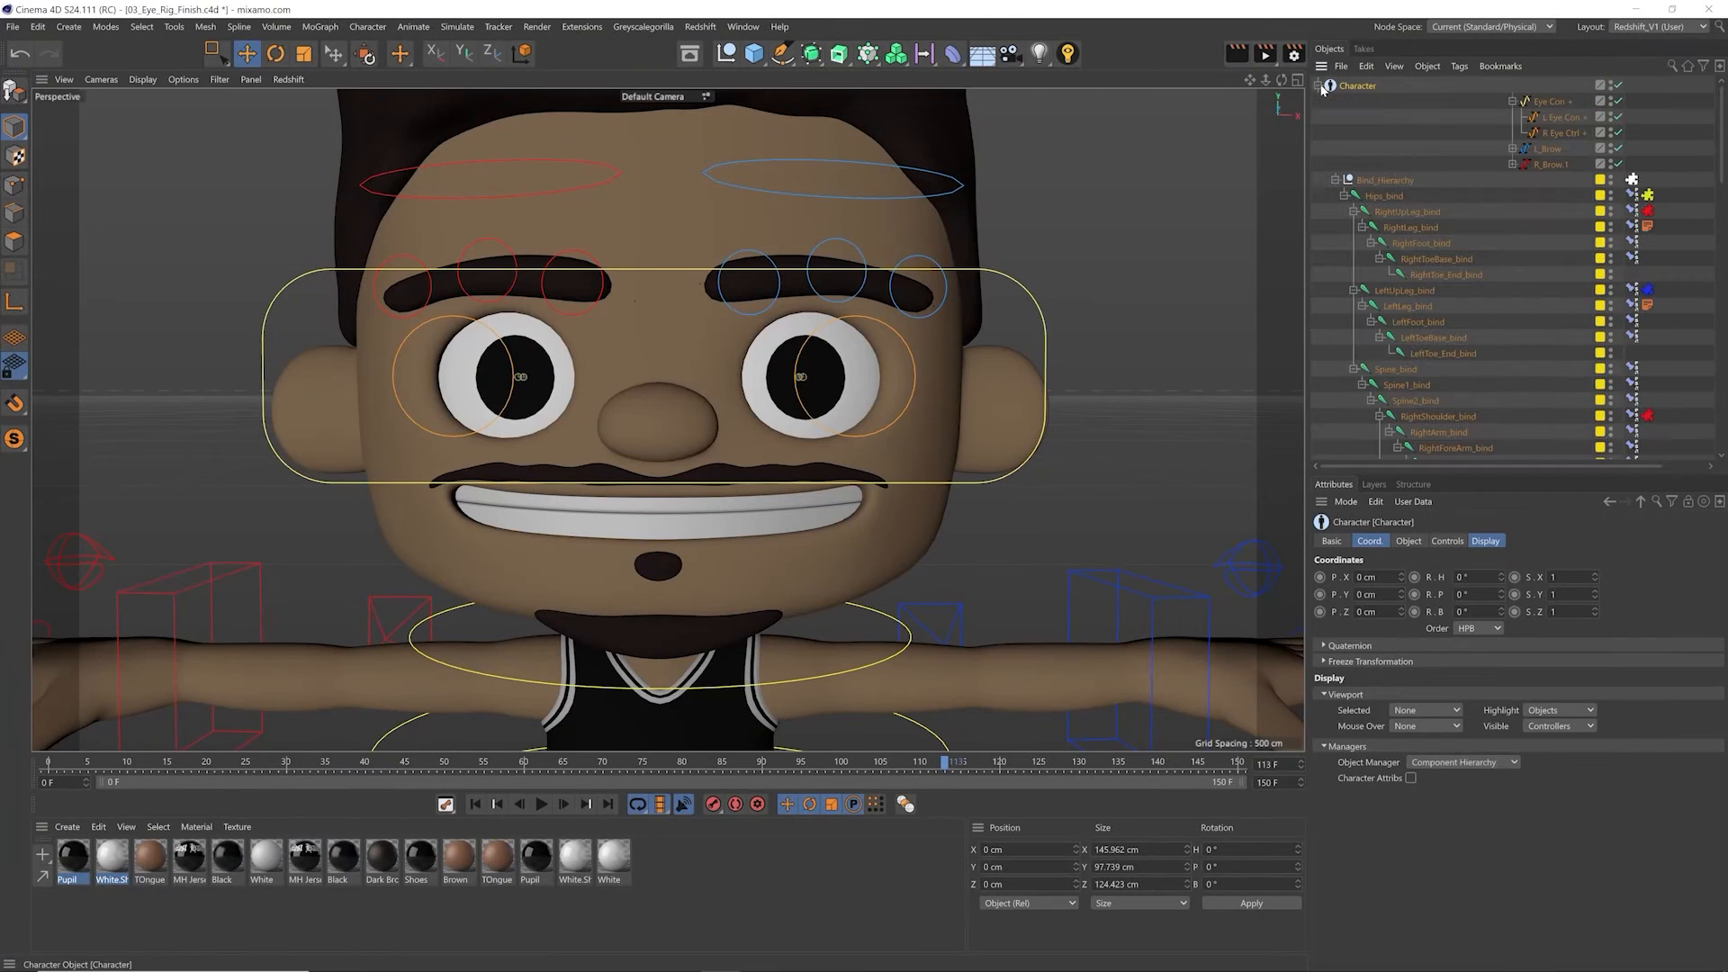
Step: Parent L Eye Joint and R Eye Joint under the Head_bind joint in the bind hierarchy
drag(1721, 172, 1723, 410)
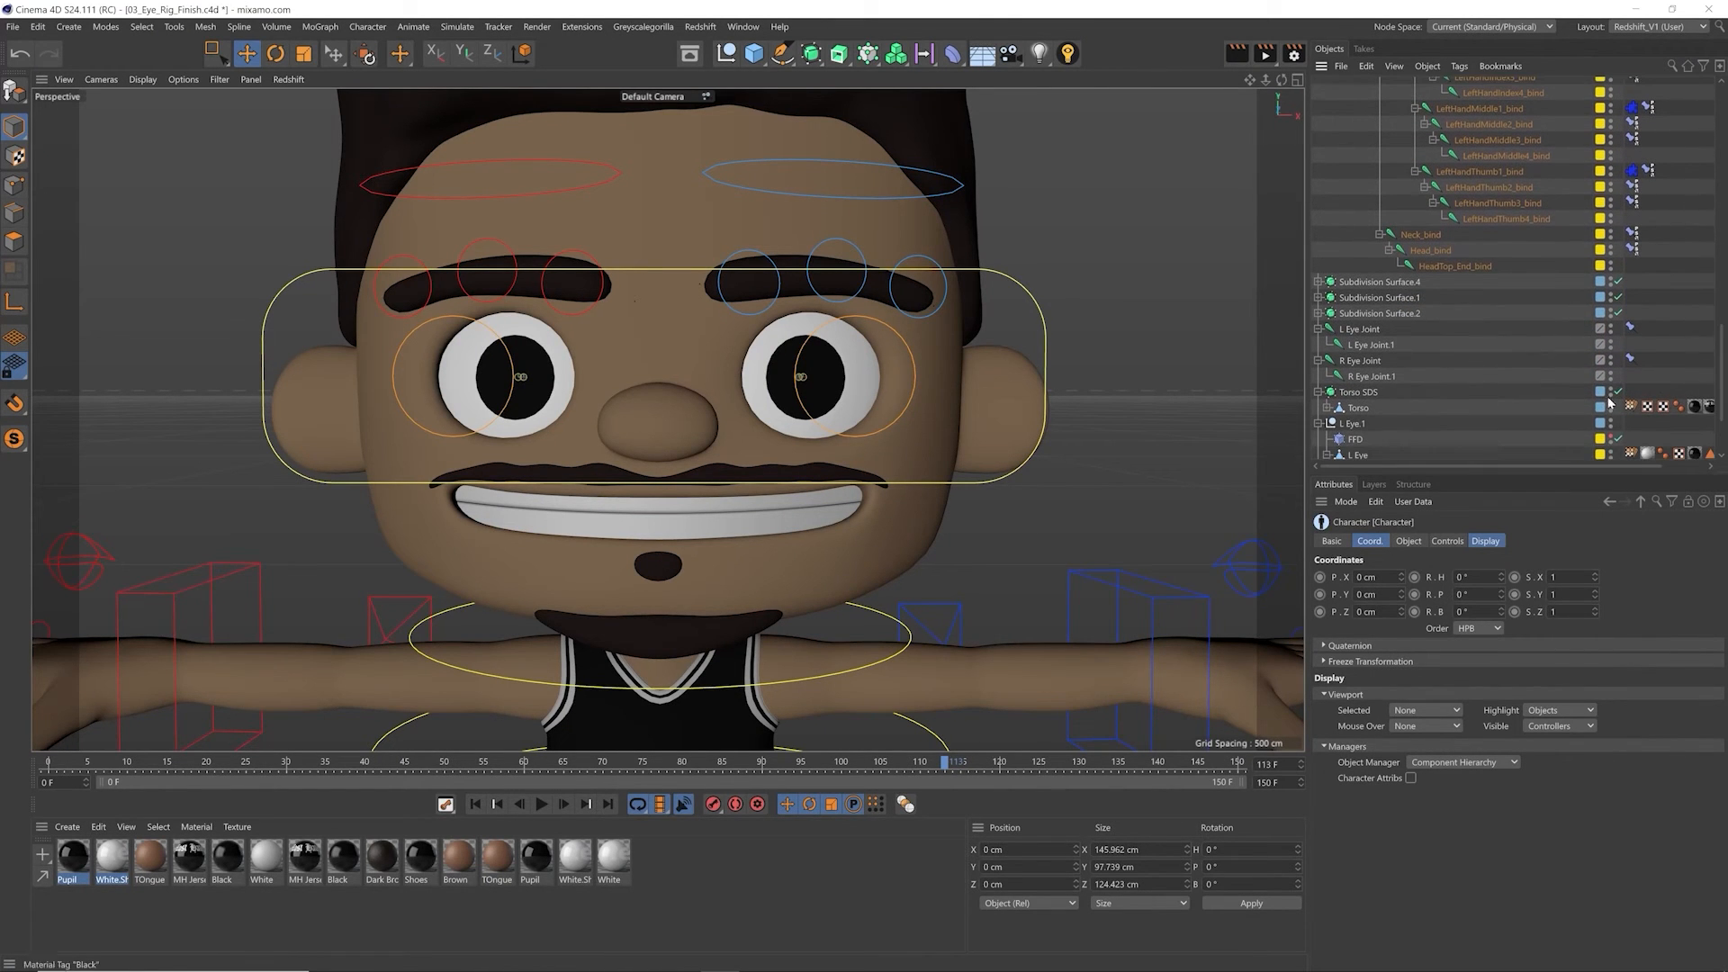
click(1435, 254)
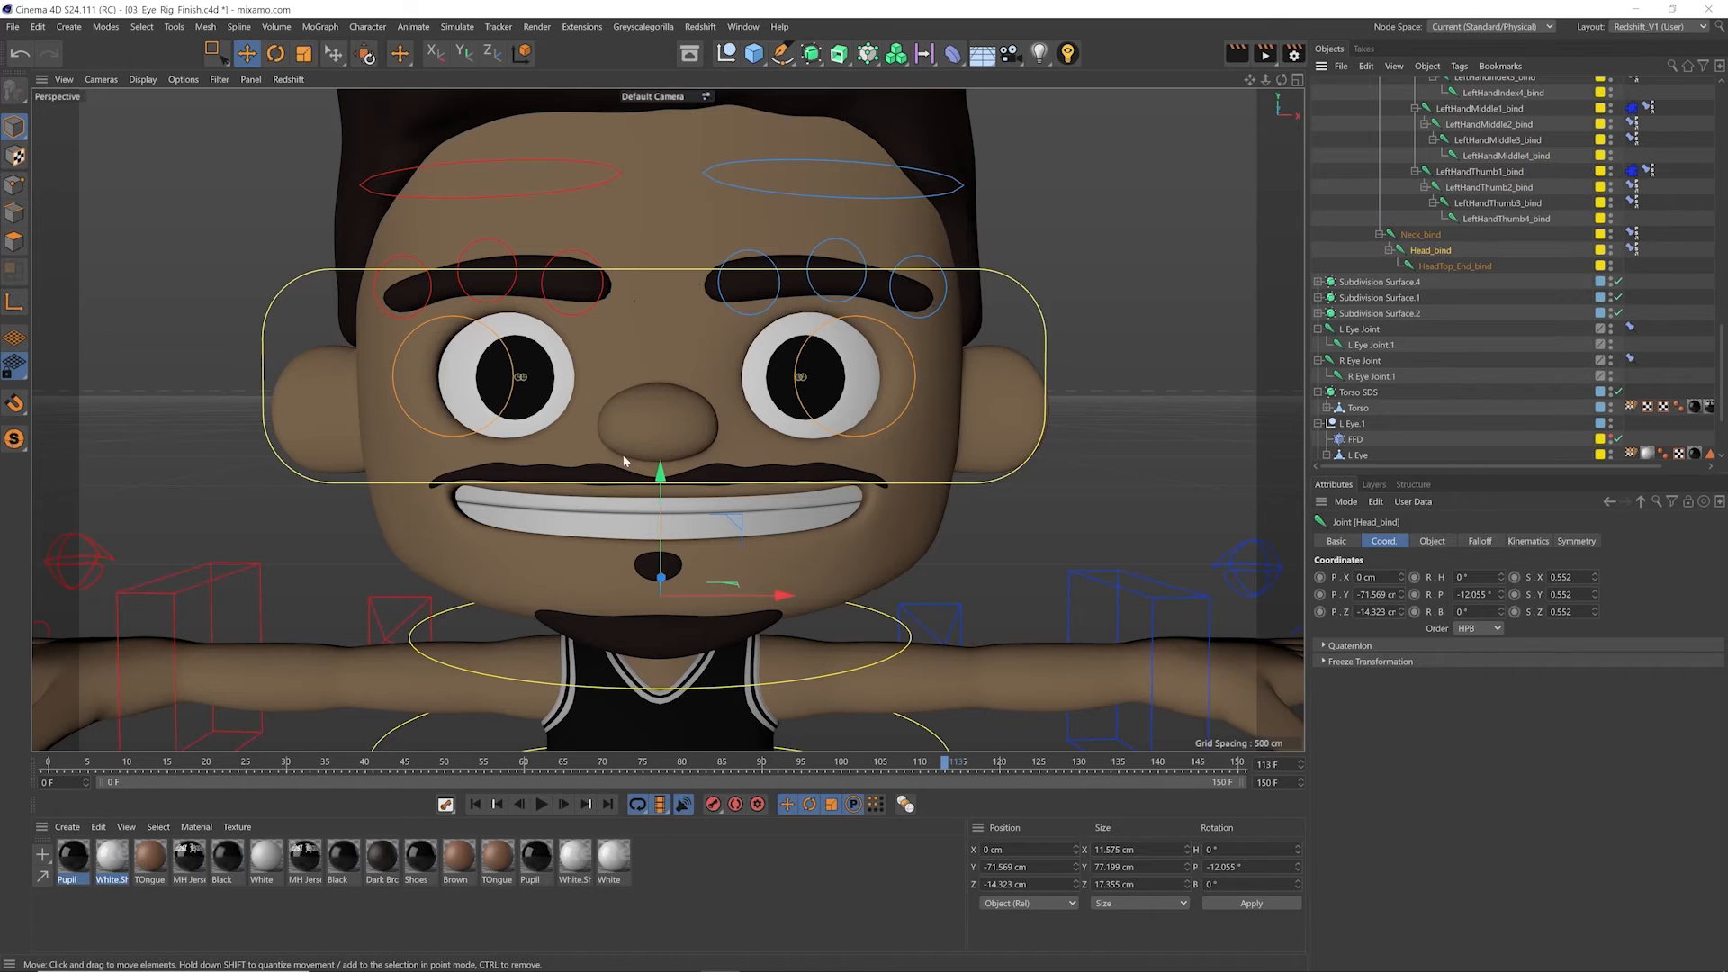
click(1361, 330)
ctrl+click(1360, 360)
drag(1368, 333, 1451, 250)
click(1440, 251)
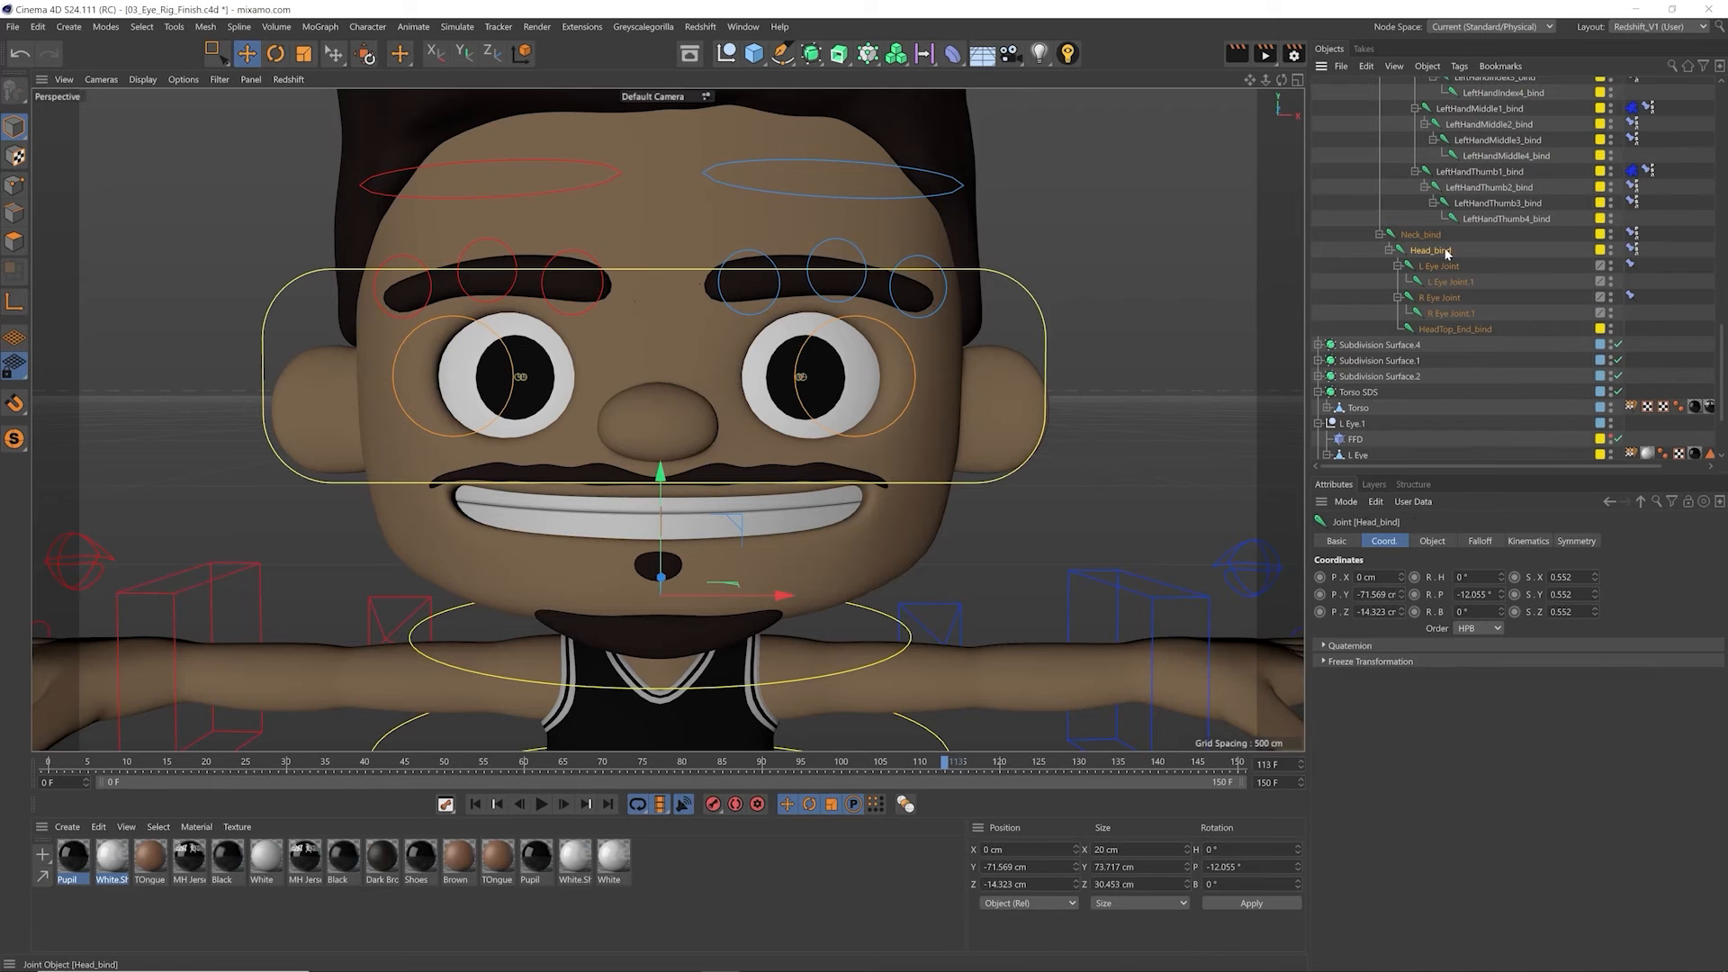
Step: Rotate the neck controller to test how the reparented eye joints follow the head, and undo the rotation
key(r)
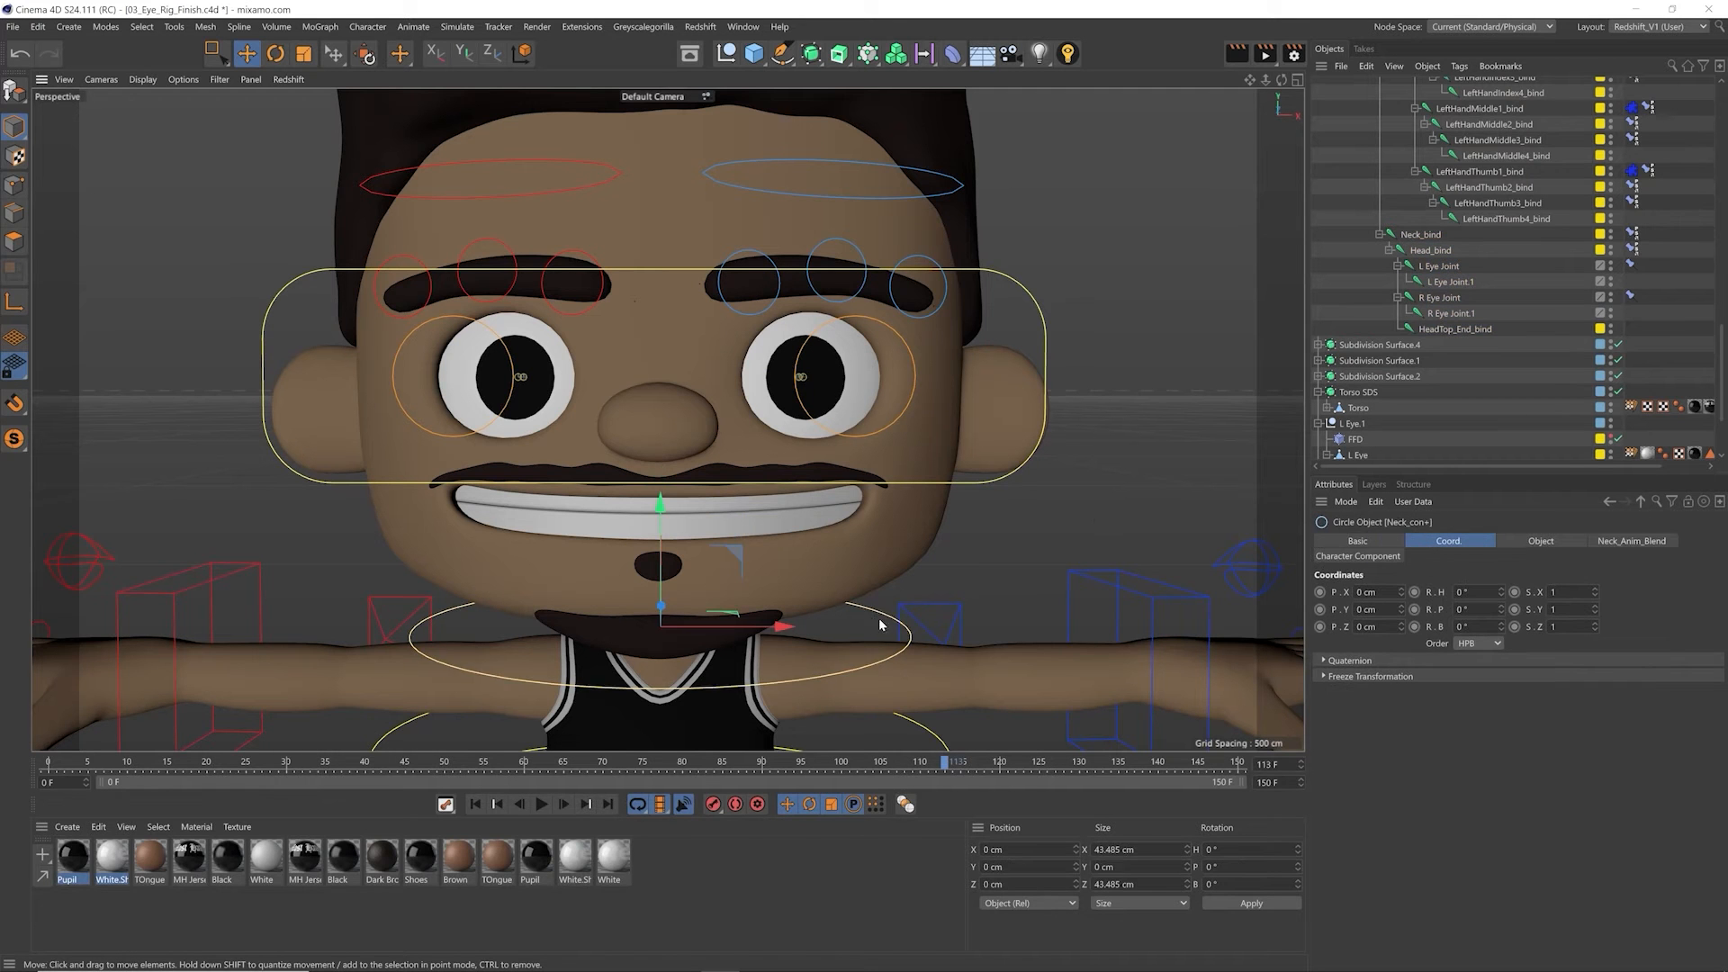
click(668, 648)
drag(651, 662, 755, 653)
key(ctrl+z)
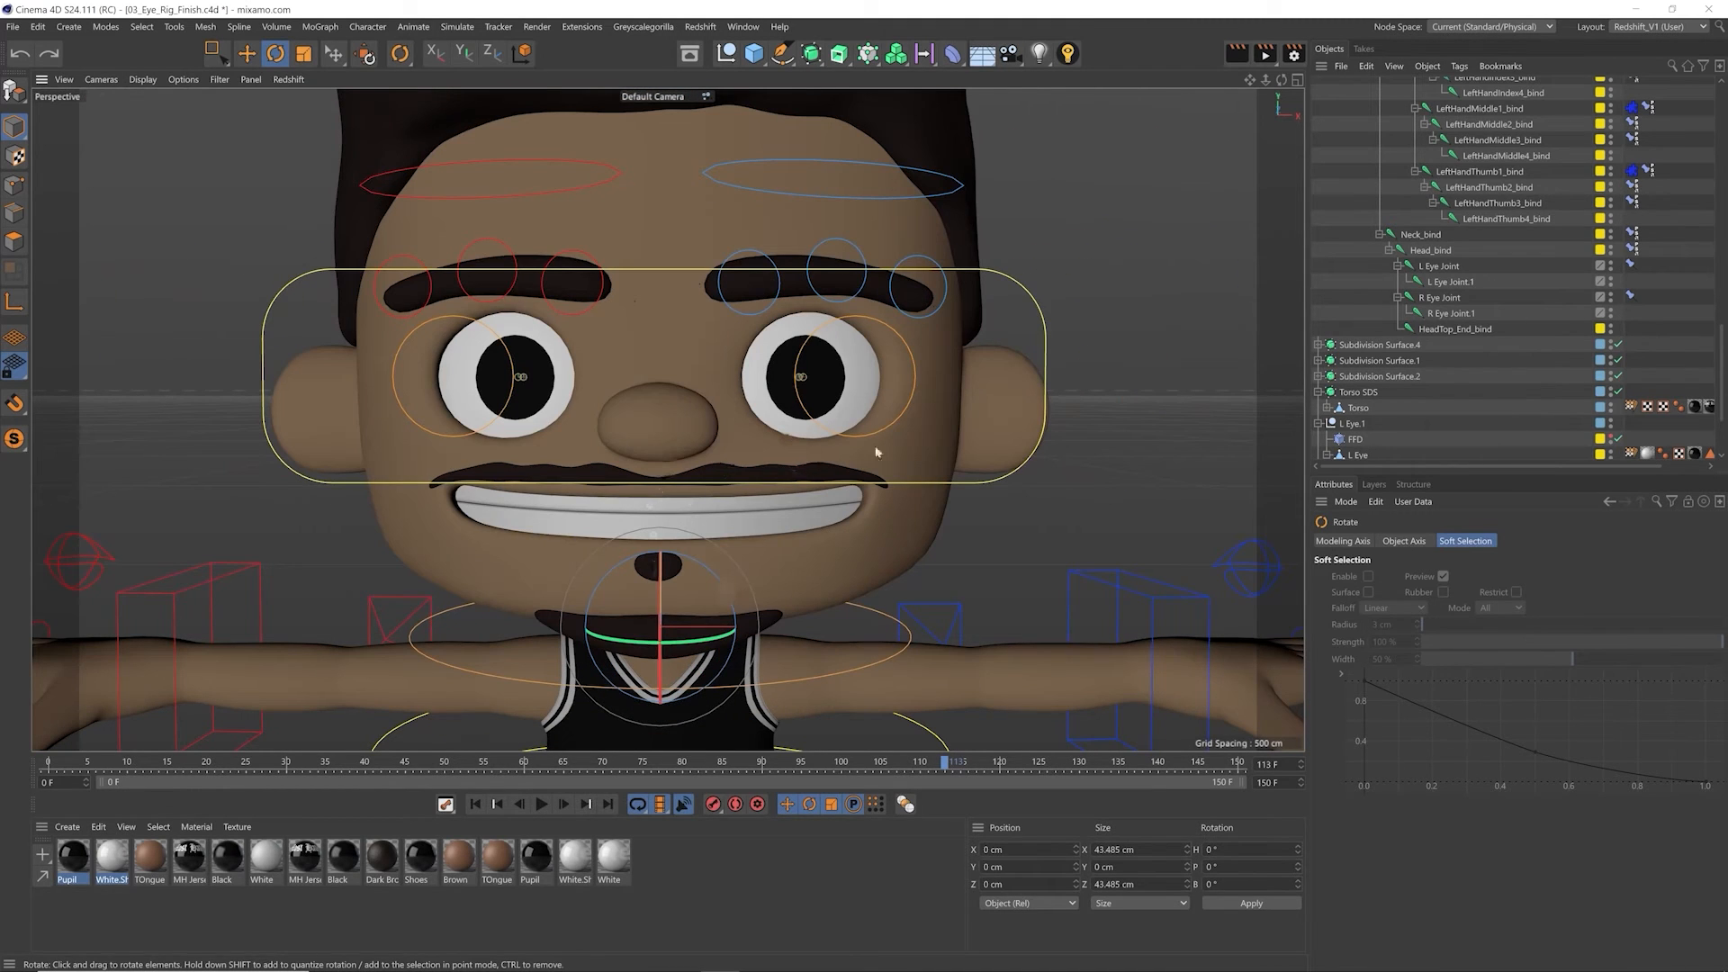
Step: Make the FFD deformers under L Eye.1 and R Eye.1 visible in the viewport
scroll(1617, 368, down, 3)
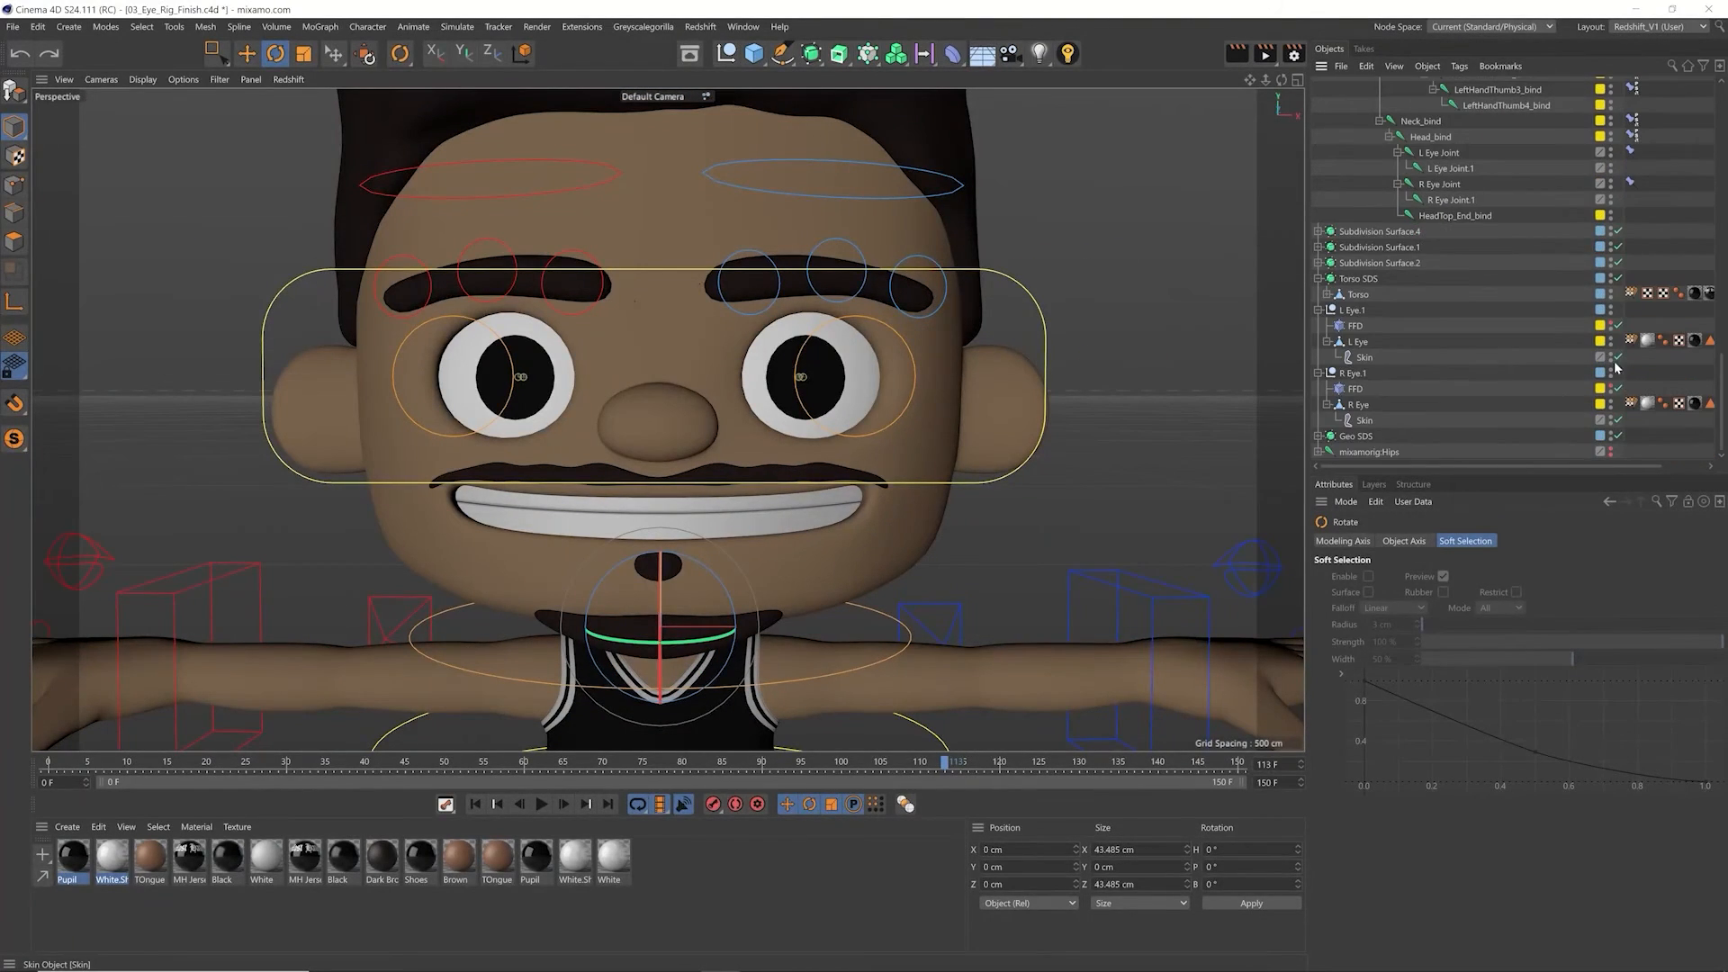
click(1610, 326)
click(1607, 387)
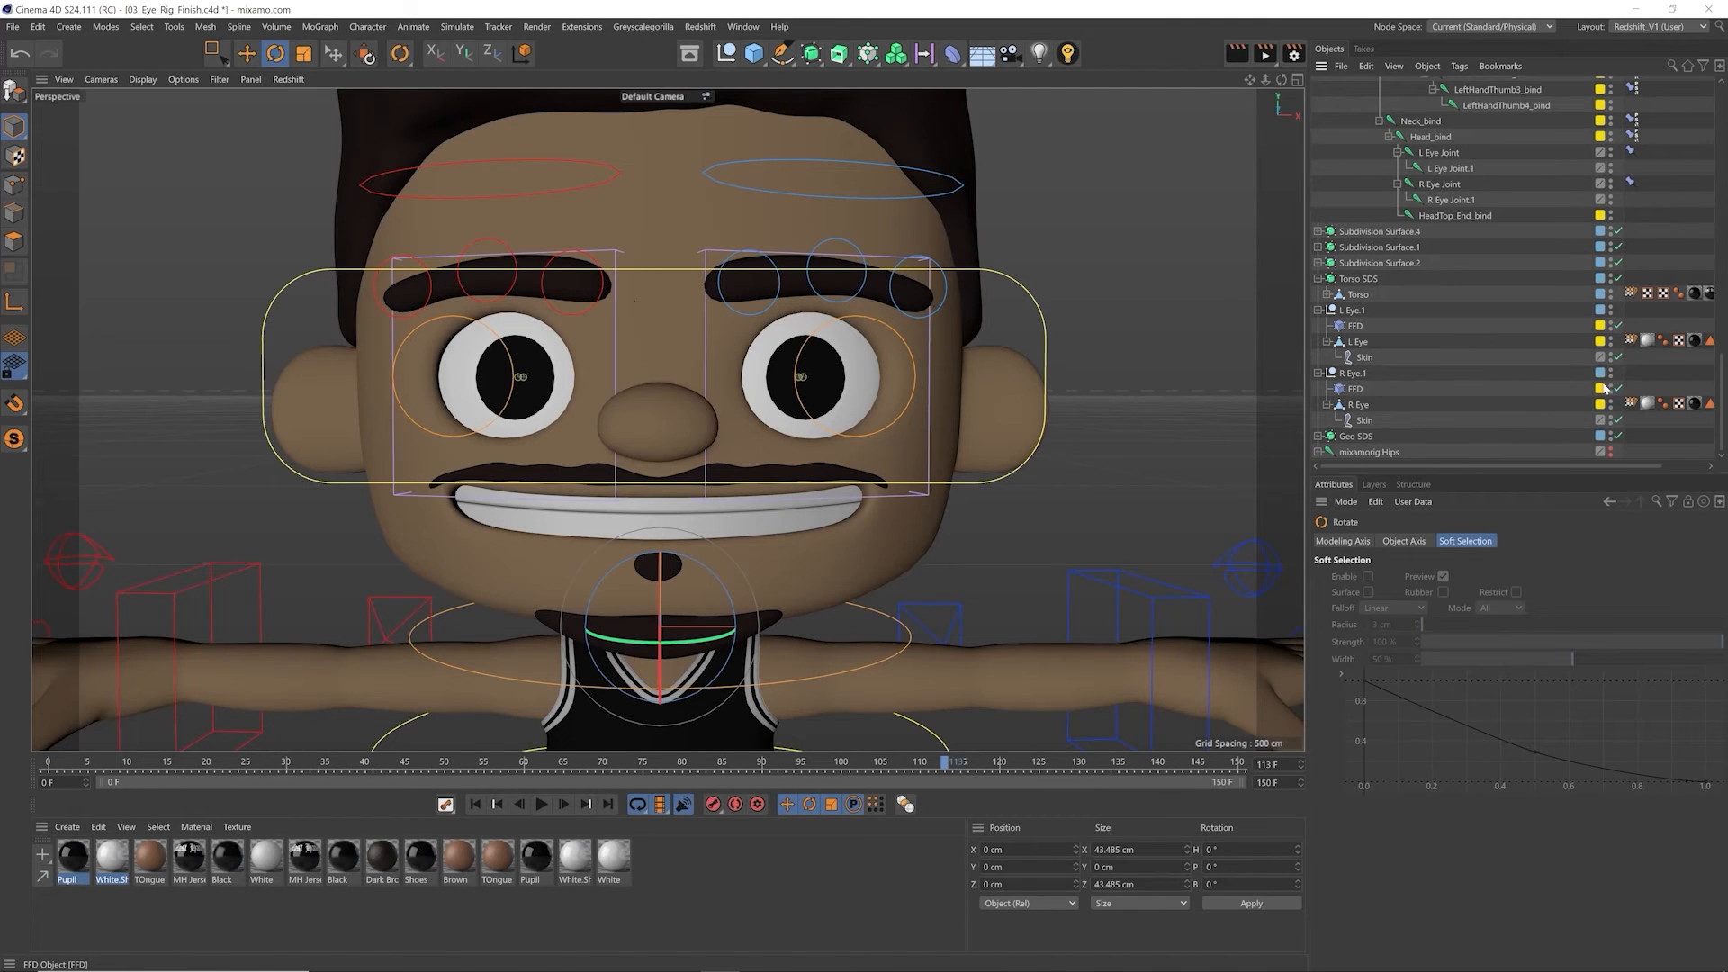
Step: Rotate the neck controller to about 8° heading to check the FFD cages against the head, and undo the rotation
click(765, 628)
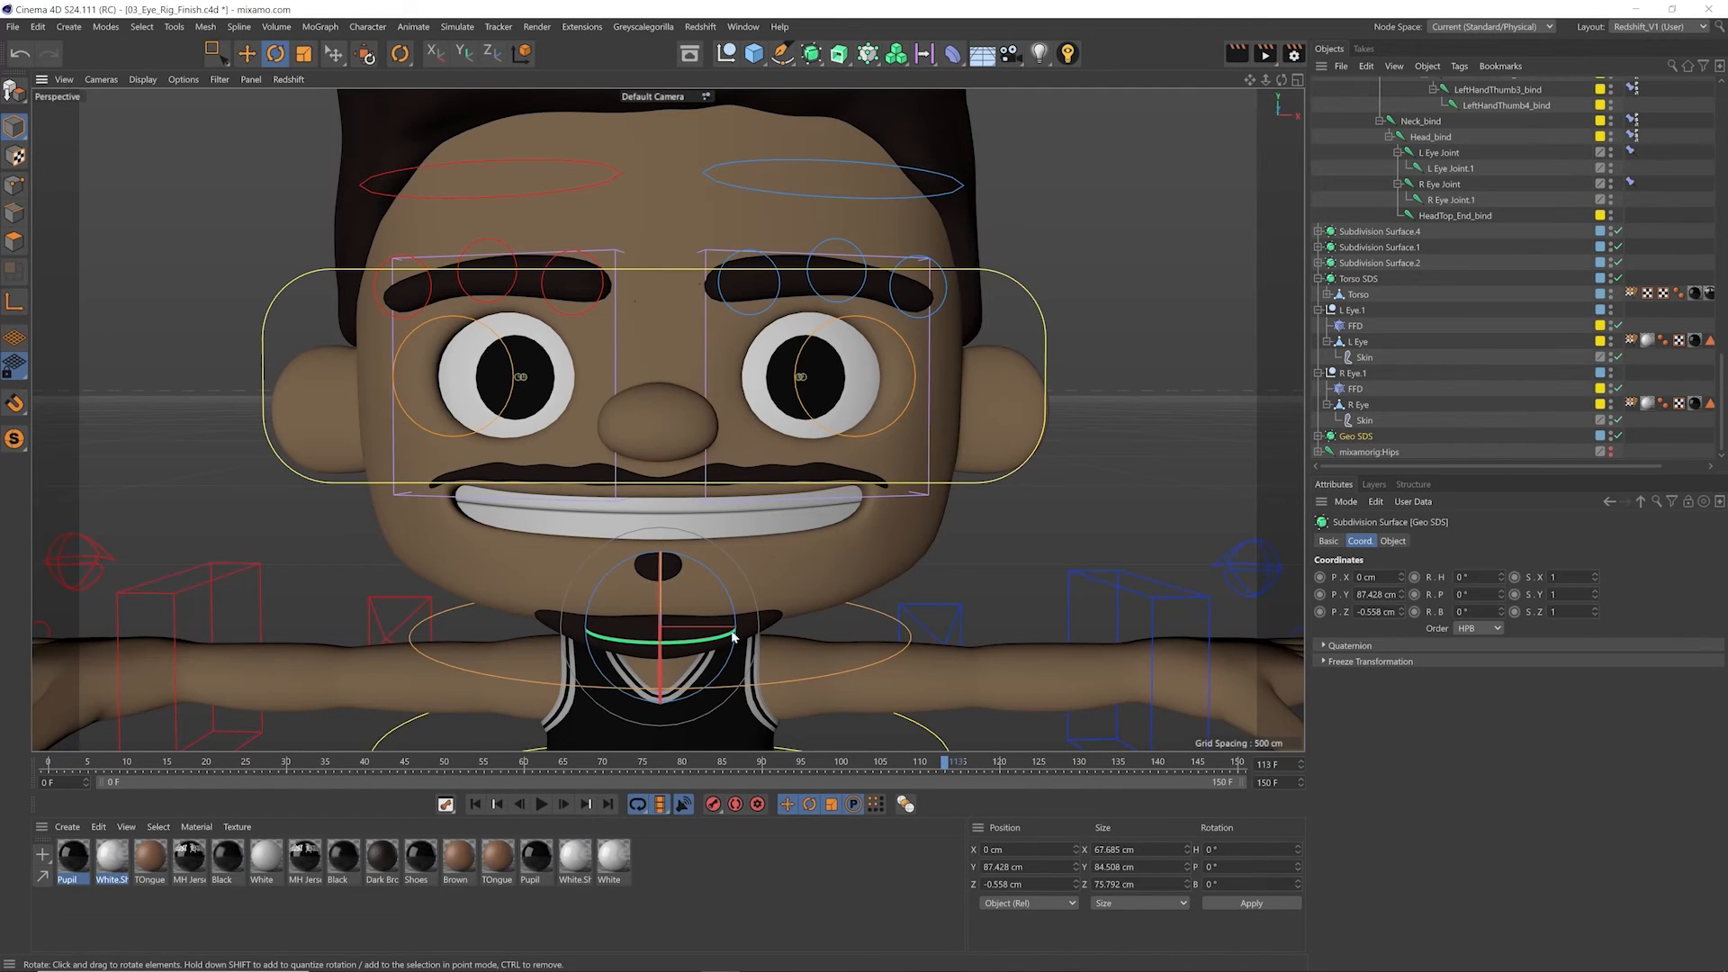
click(865, 613)
mouse_move(698, 614)
mouse_down()
mouse_move(664, 612)
mouse_move(712, 610)
mouse_up()
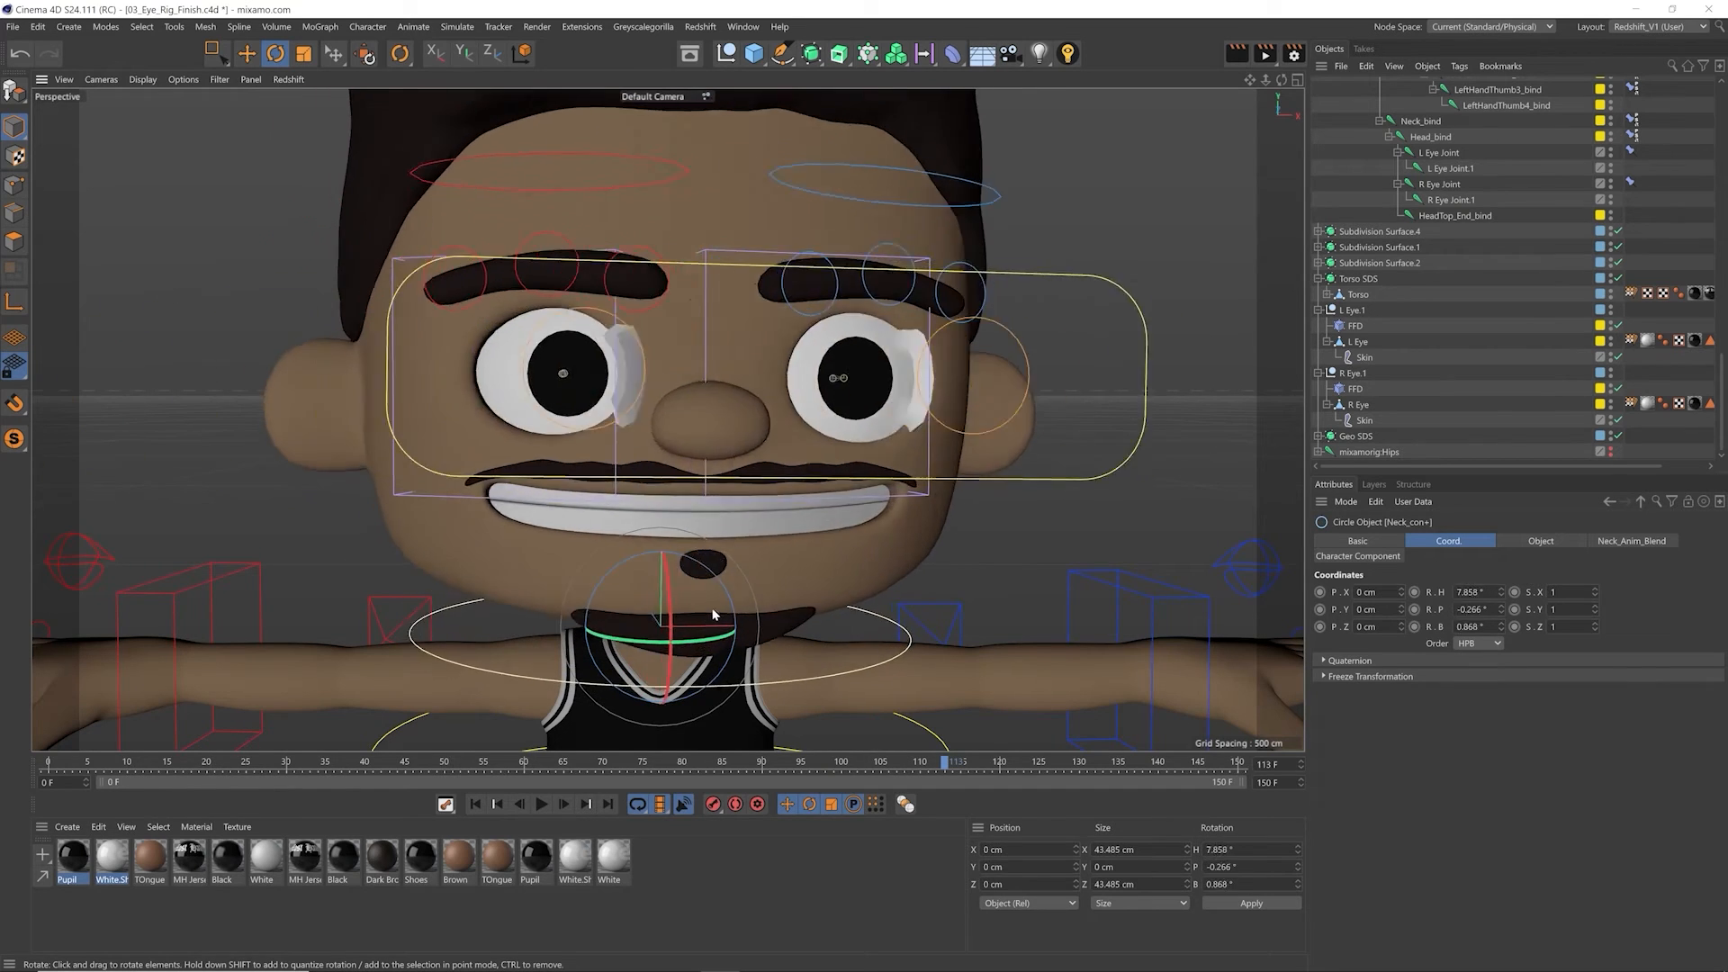
key(ctrl+z)
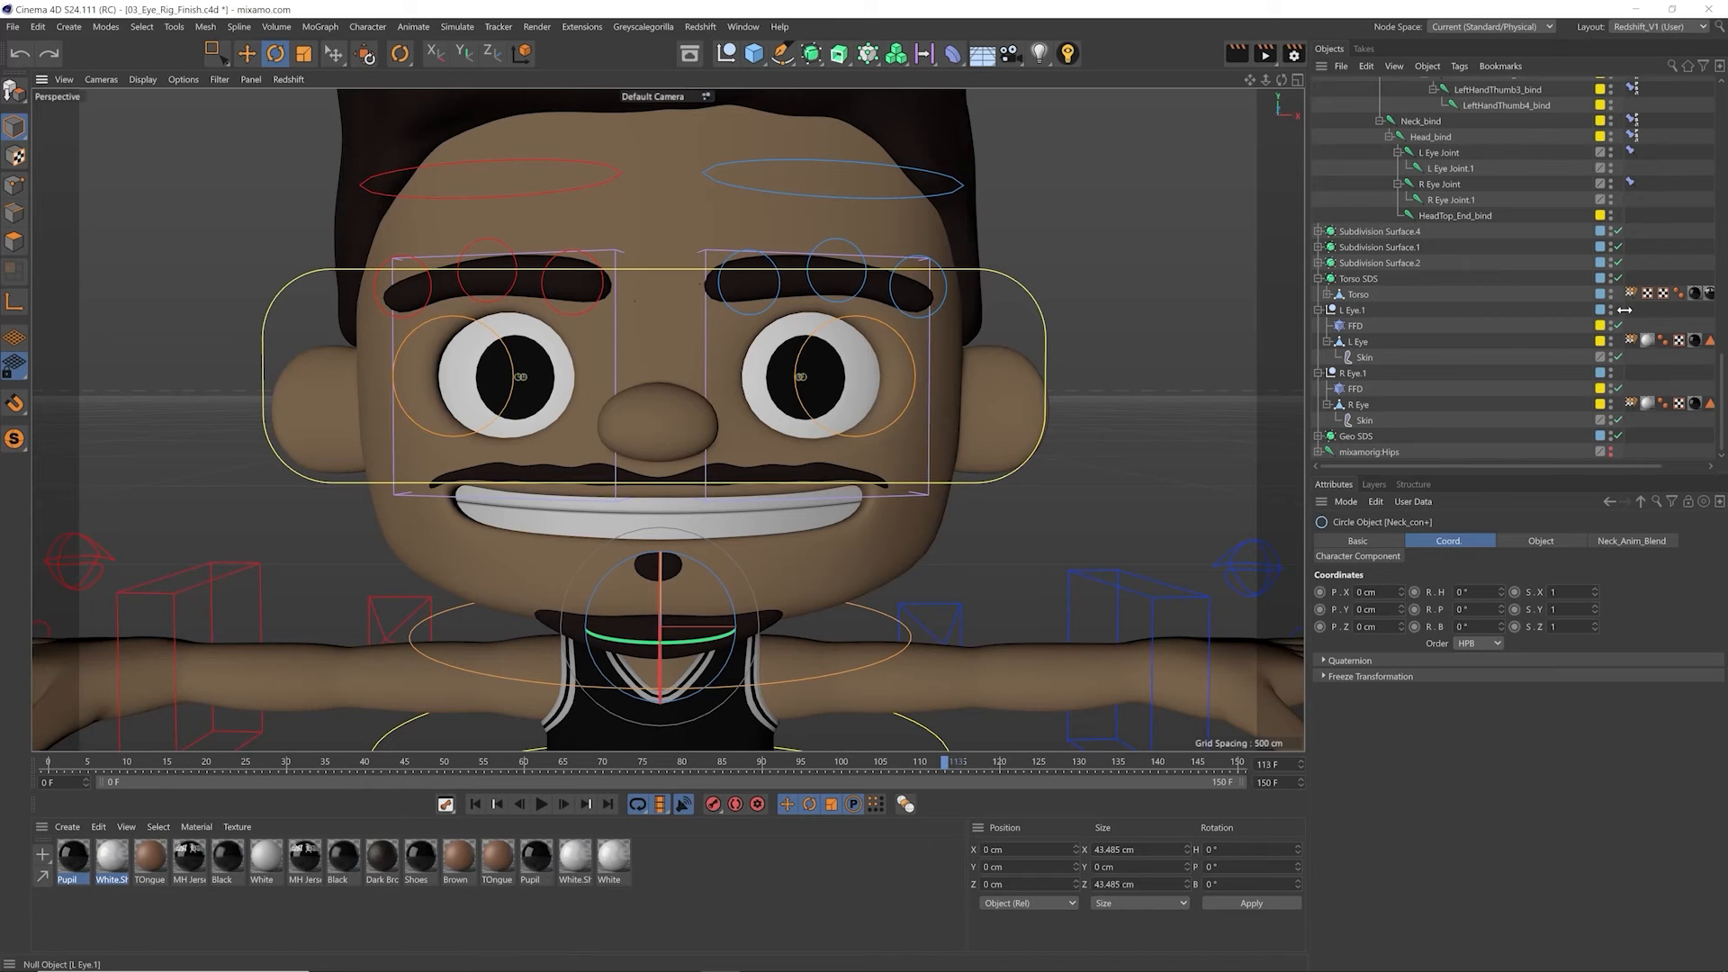
Step: Add Constraint tags to the L Eye.1 and R Eye.1 nulls and enable the Parent constraint on both
click(1351, 310)
ctrl+click(1353, 373)
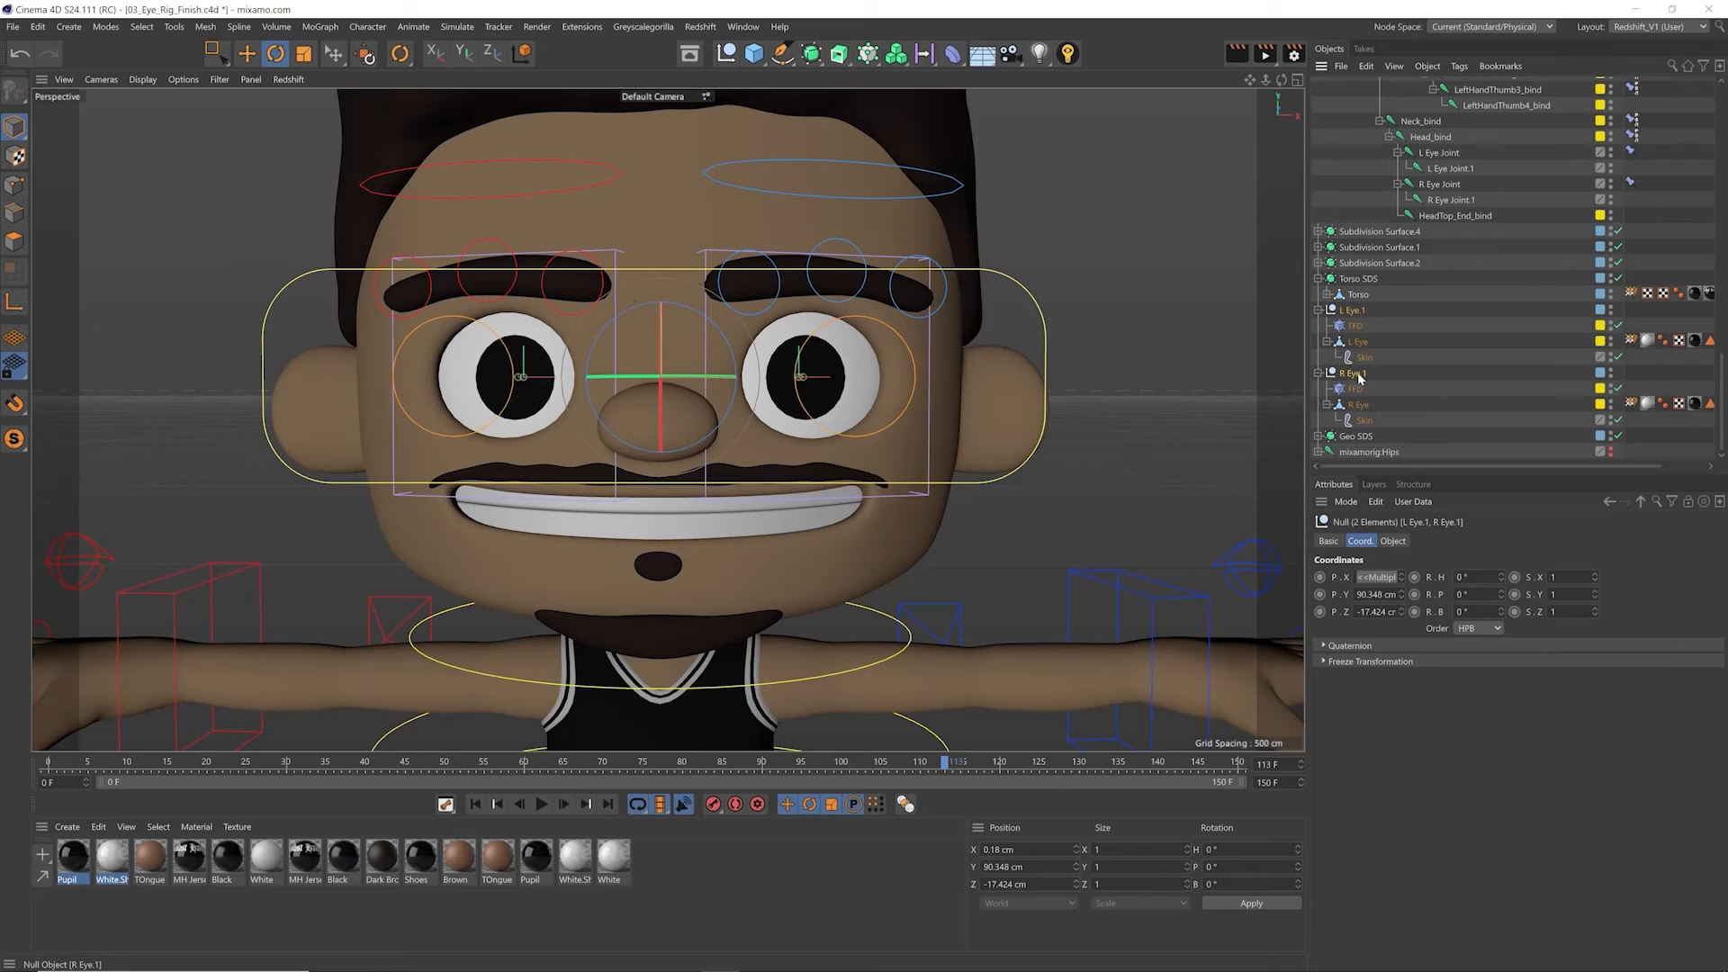
right_click(1361, 376)
mouse_move(1362, 377)
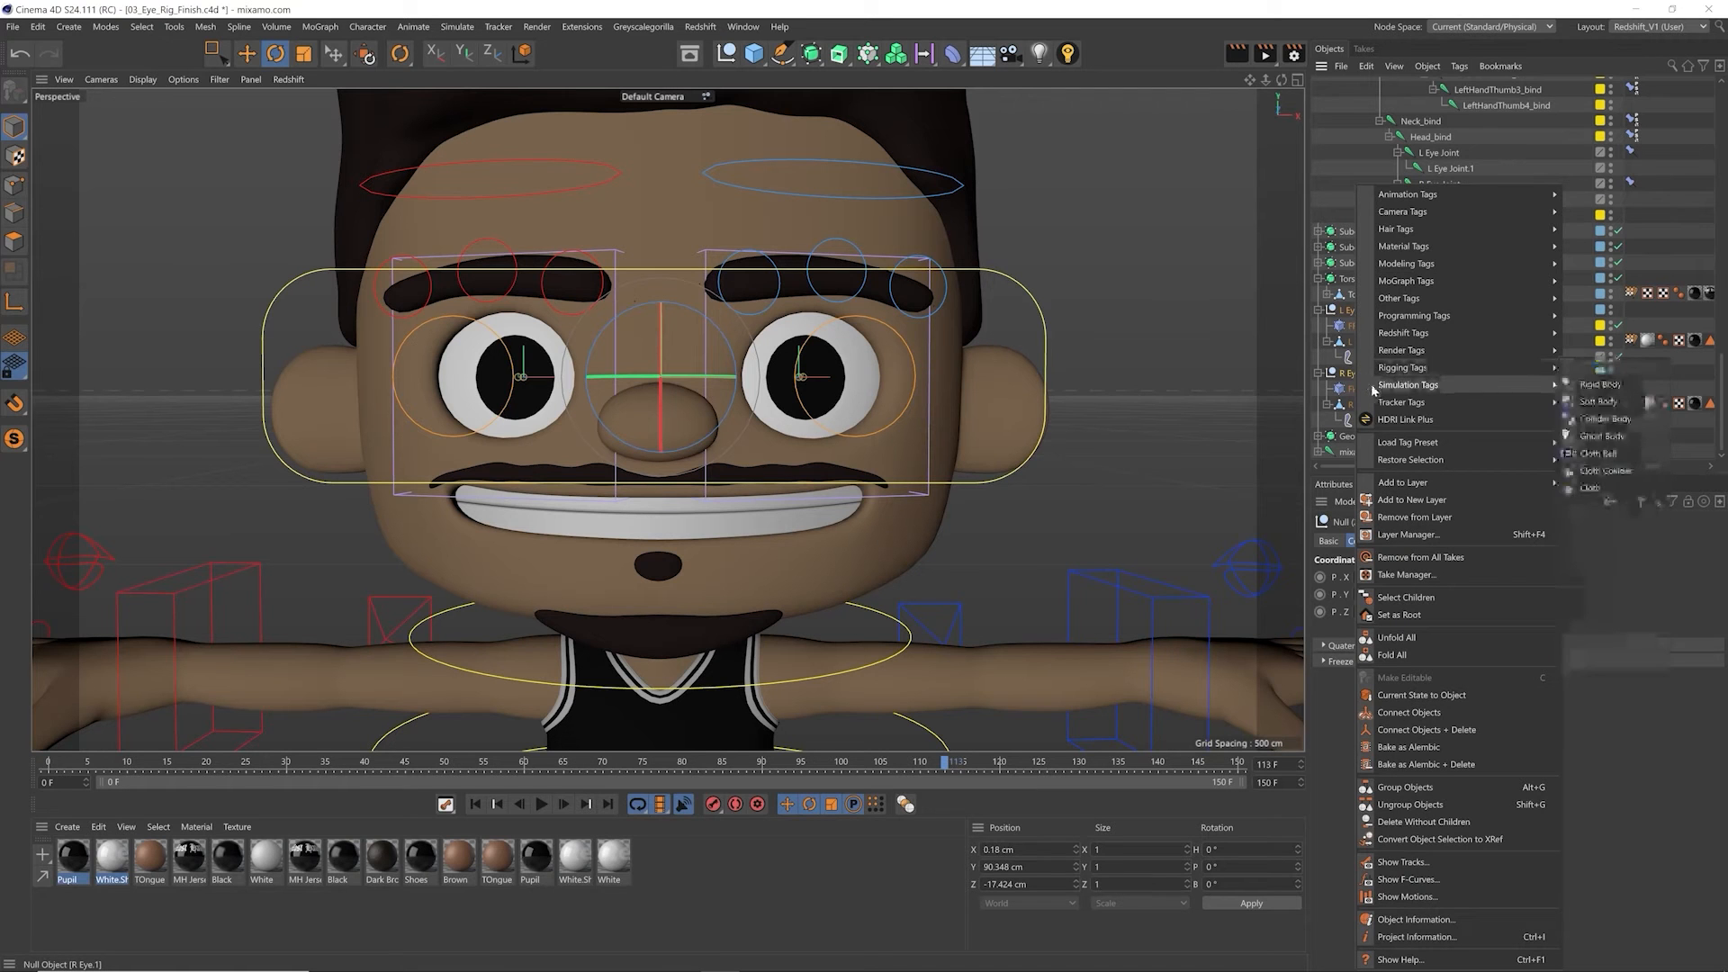
mouse_move(1407, 321)
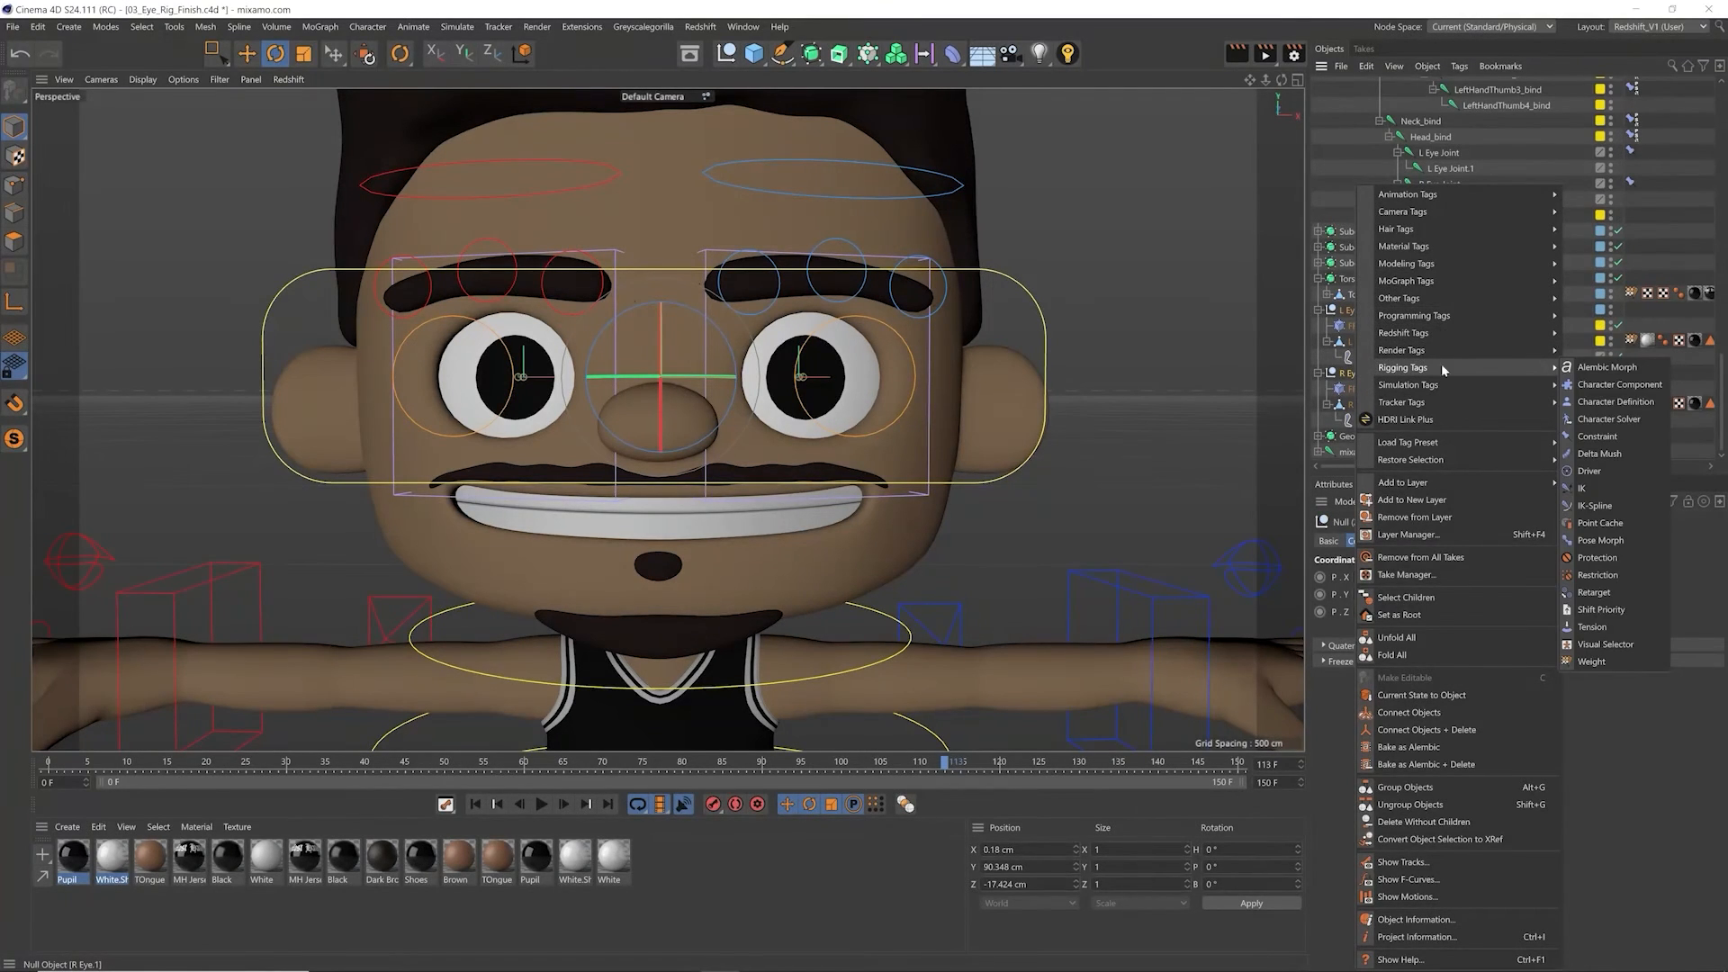
click(1633, 436)
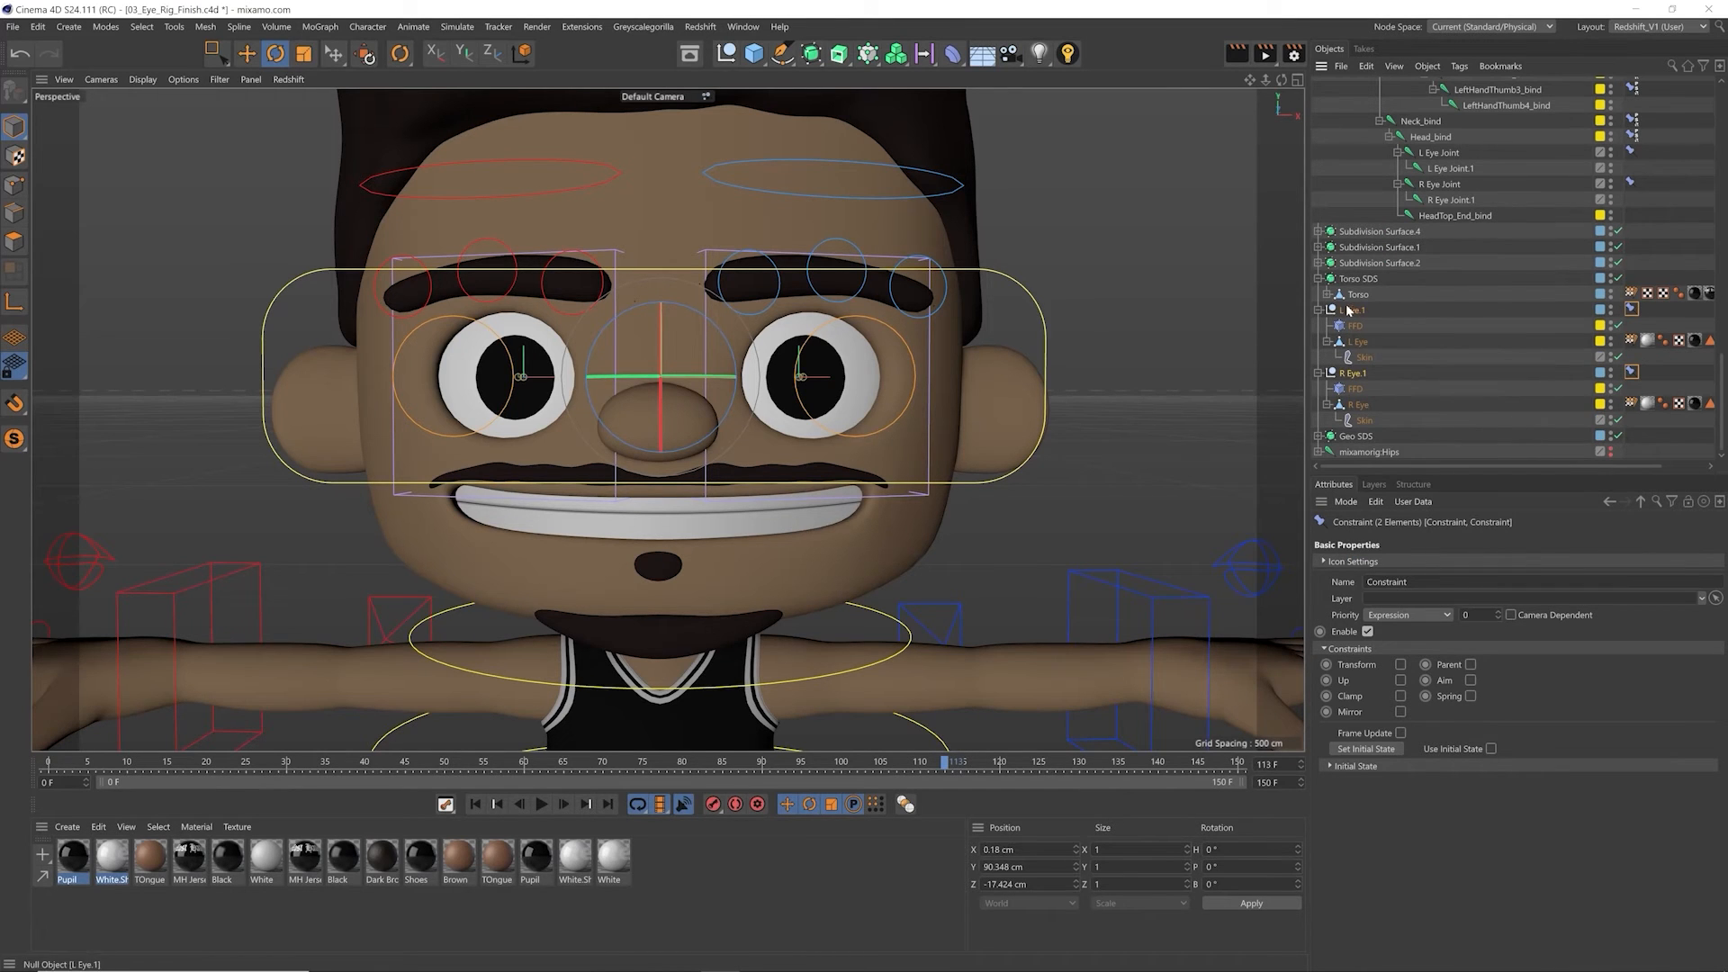
click(1471, 664)
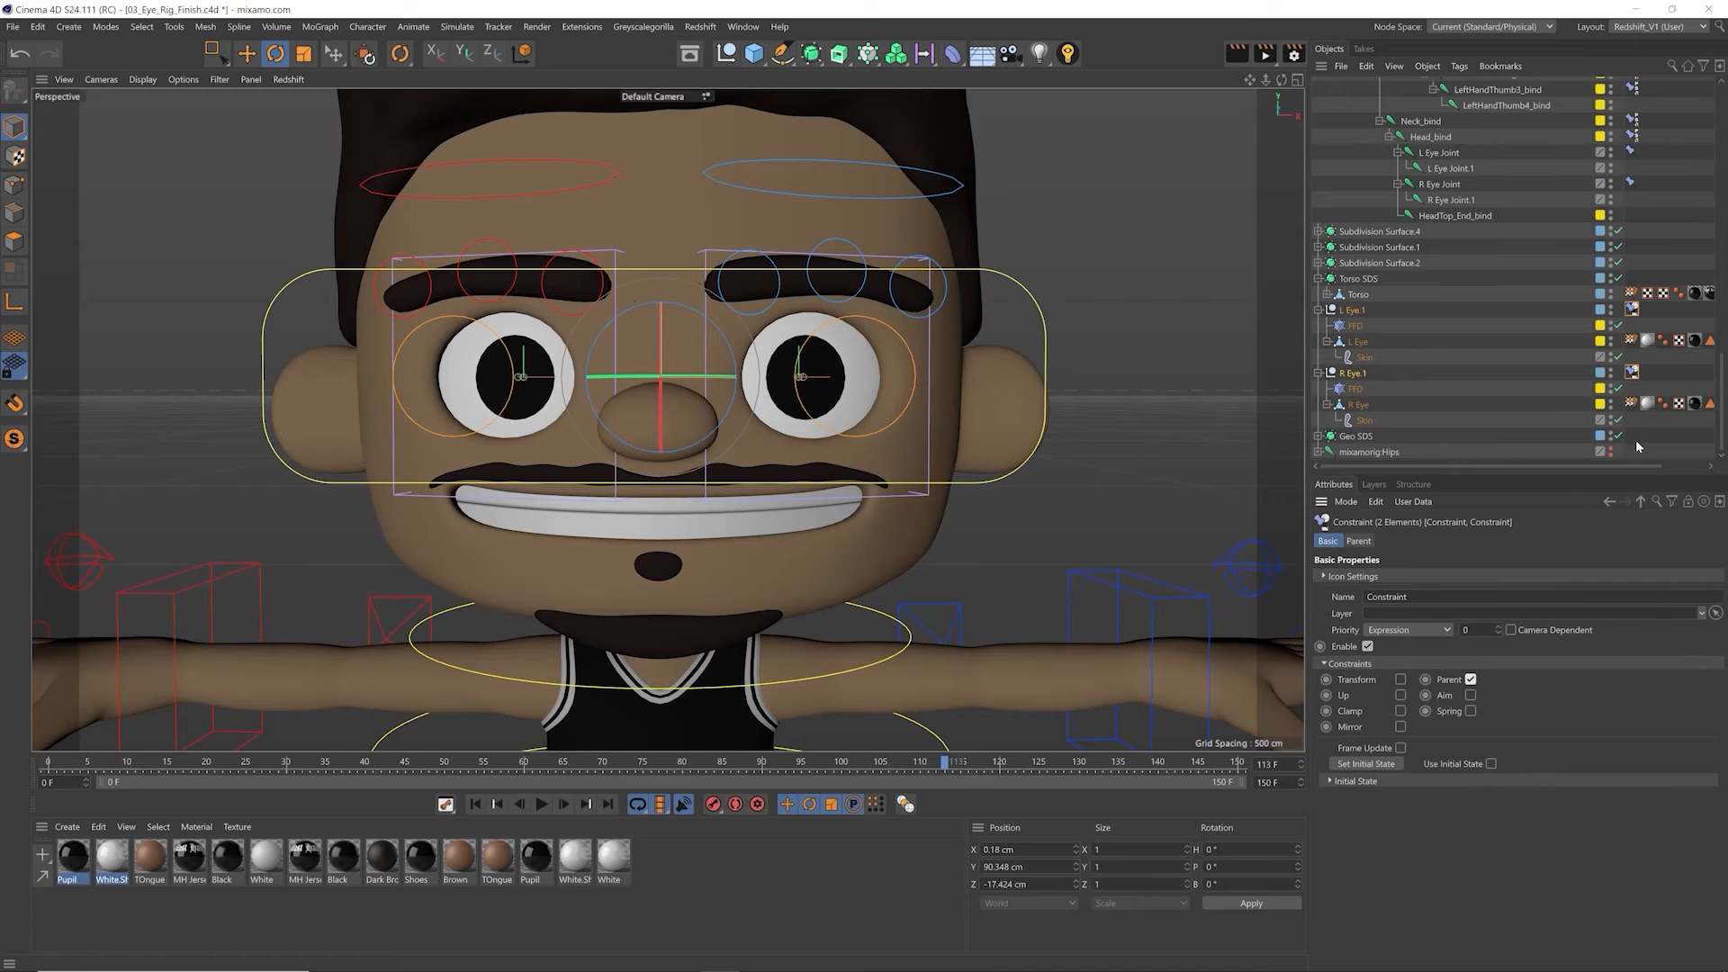
Step: Set Head_bind as the Parent constraint target for both eye nulls
scroll(1599, 309, up, 3)
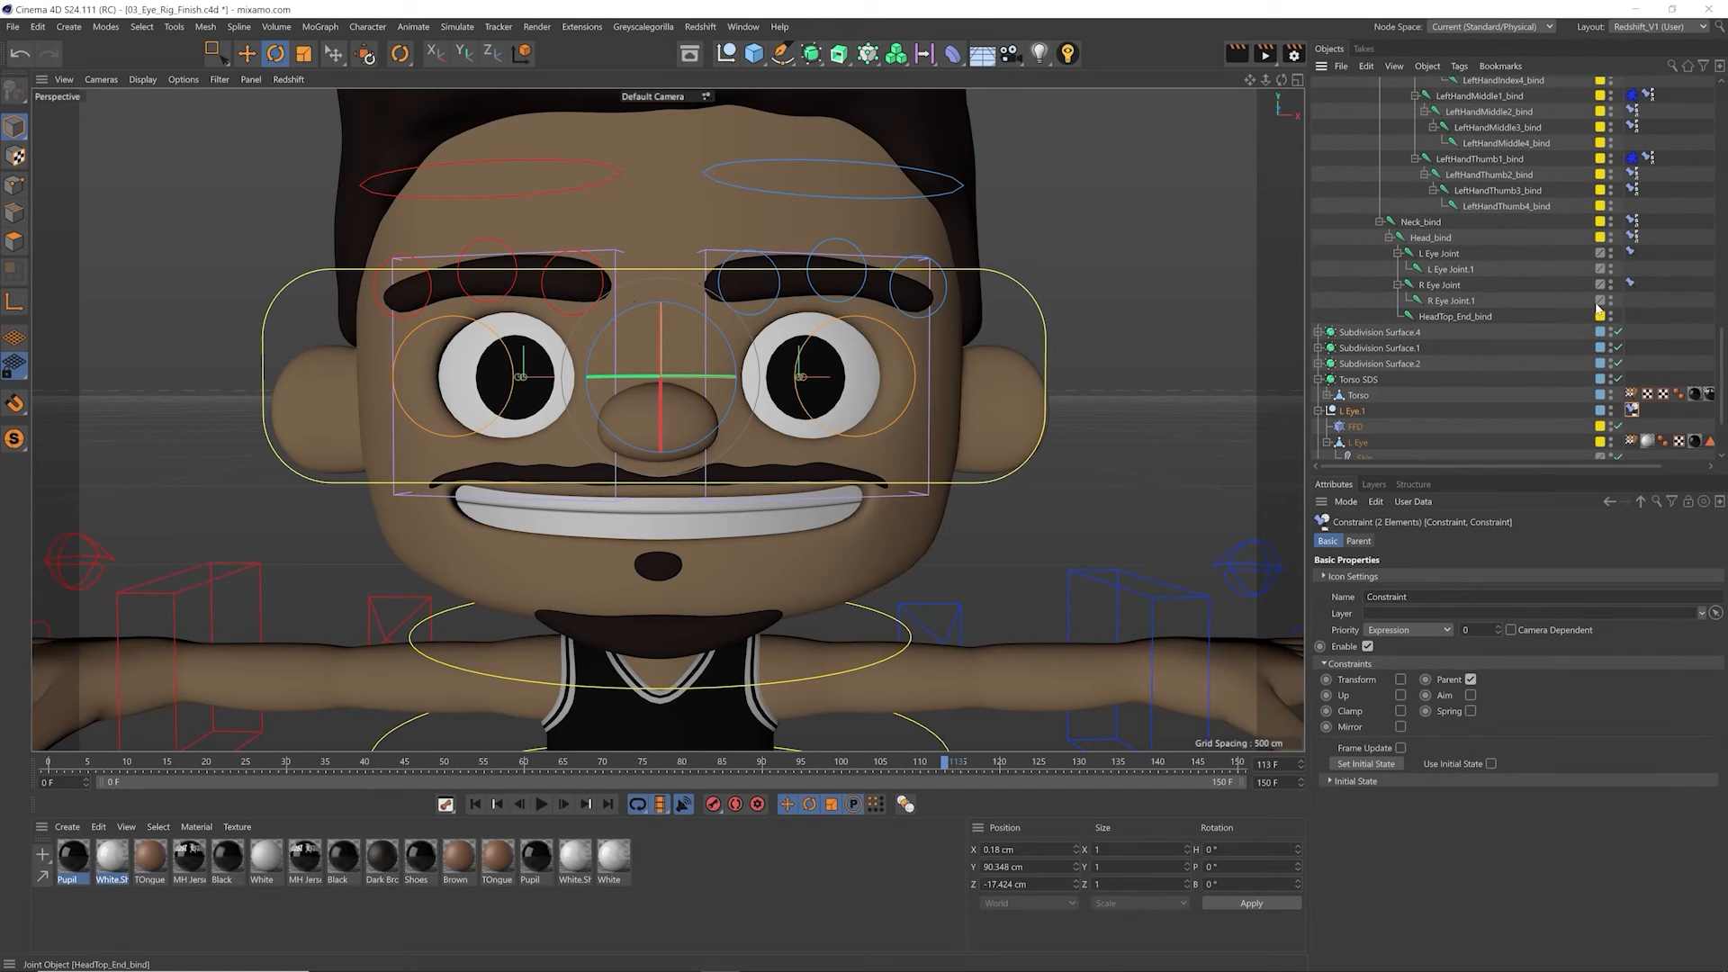
click(1363, 541)
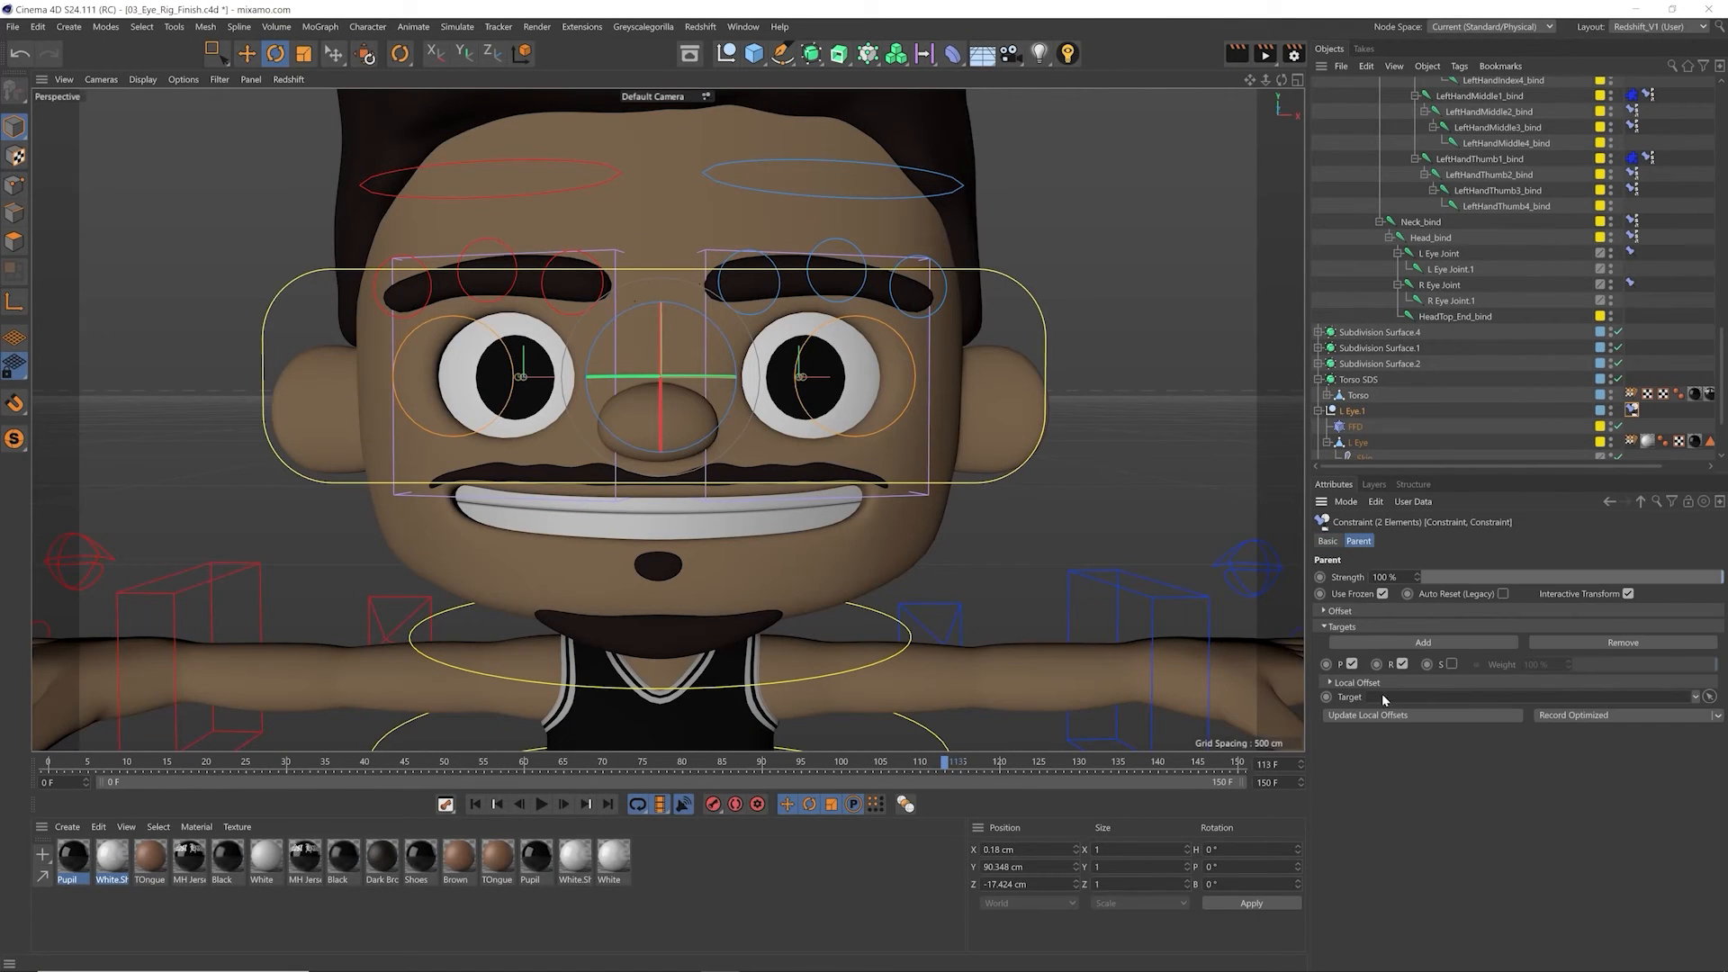
drag(1422, 239, 1387, 698)
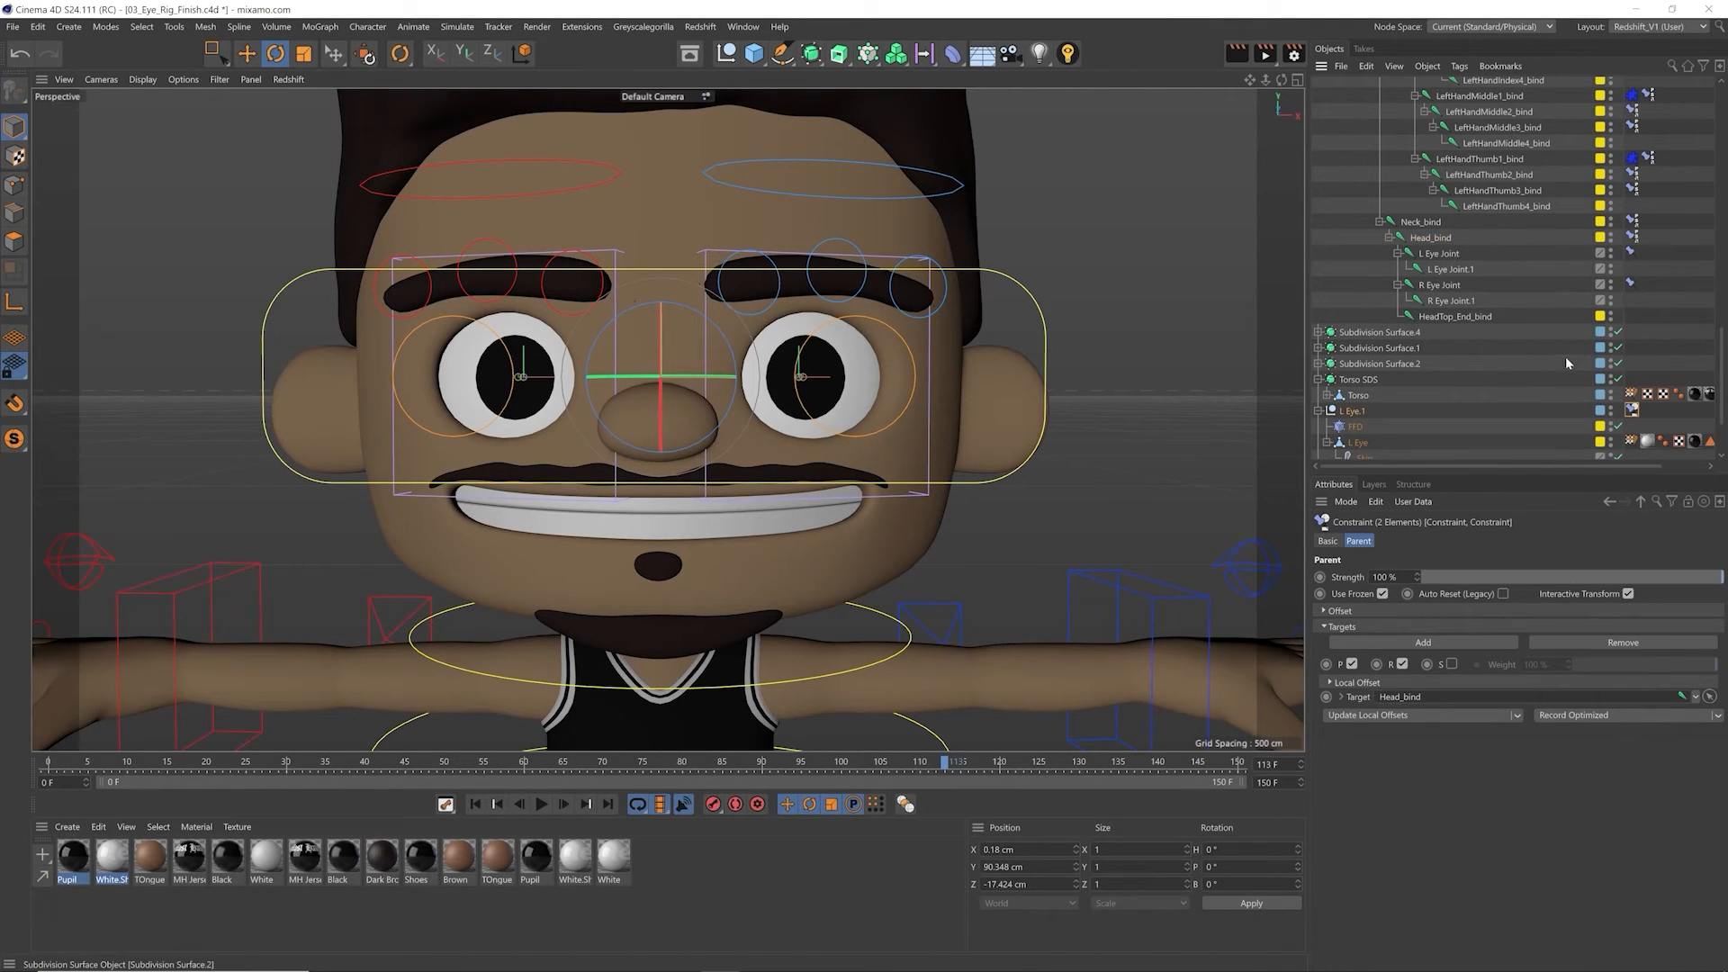
Step: Rotate the neck controller to about -30° heading to test the eye parent constraints, and undo the rotations
click(855, 621)
drag(855, 630, 684, 644)
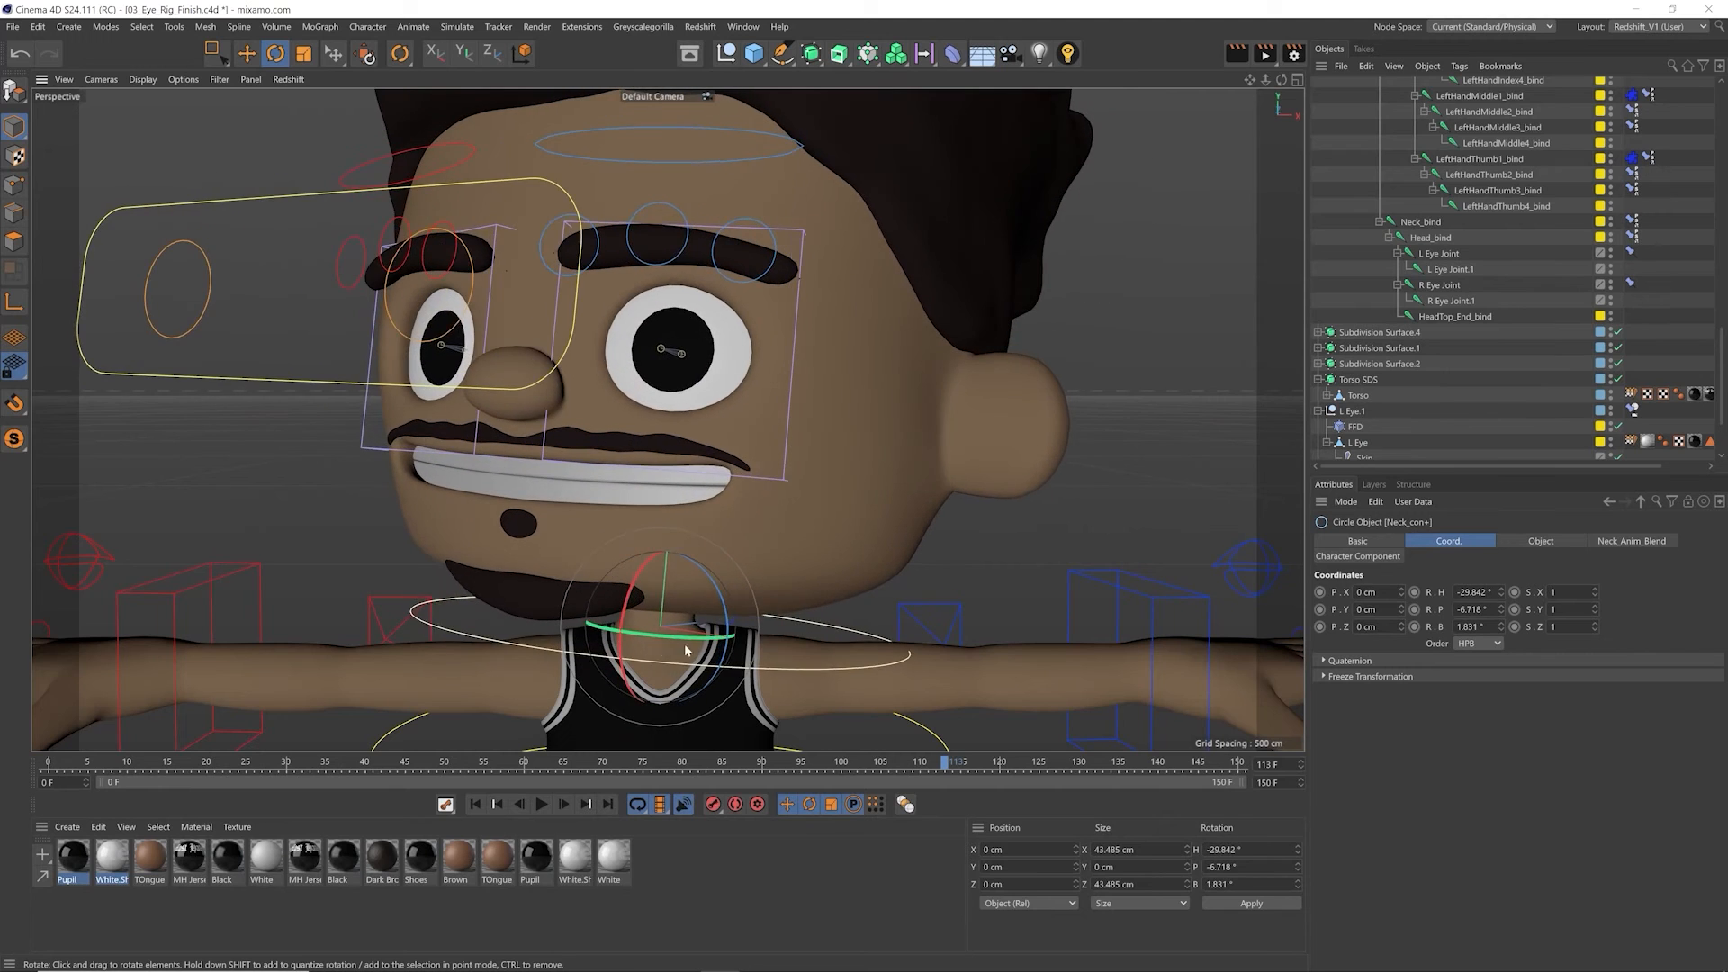
key(ctrl+z)
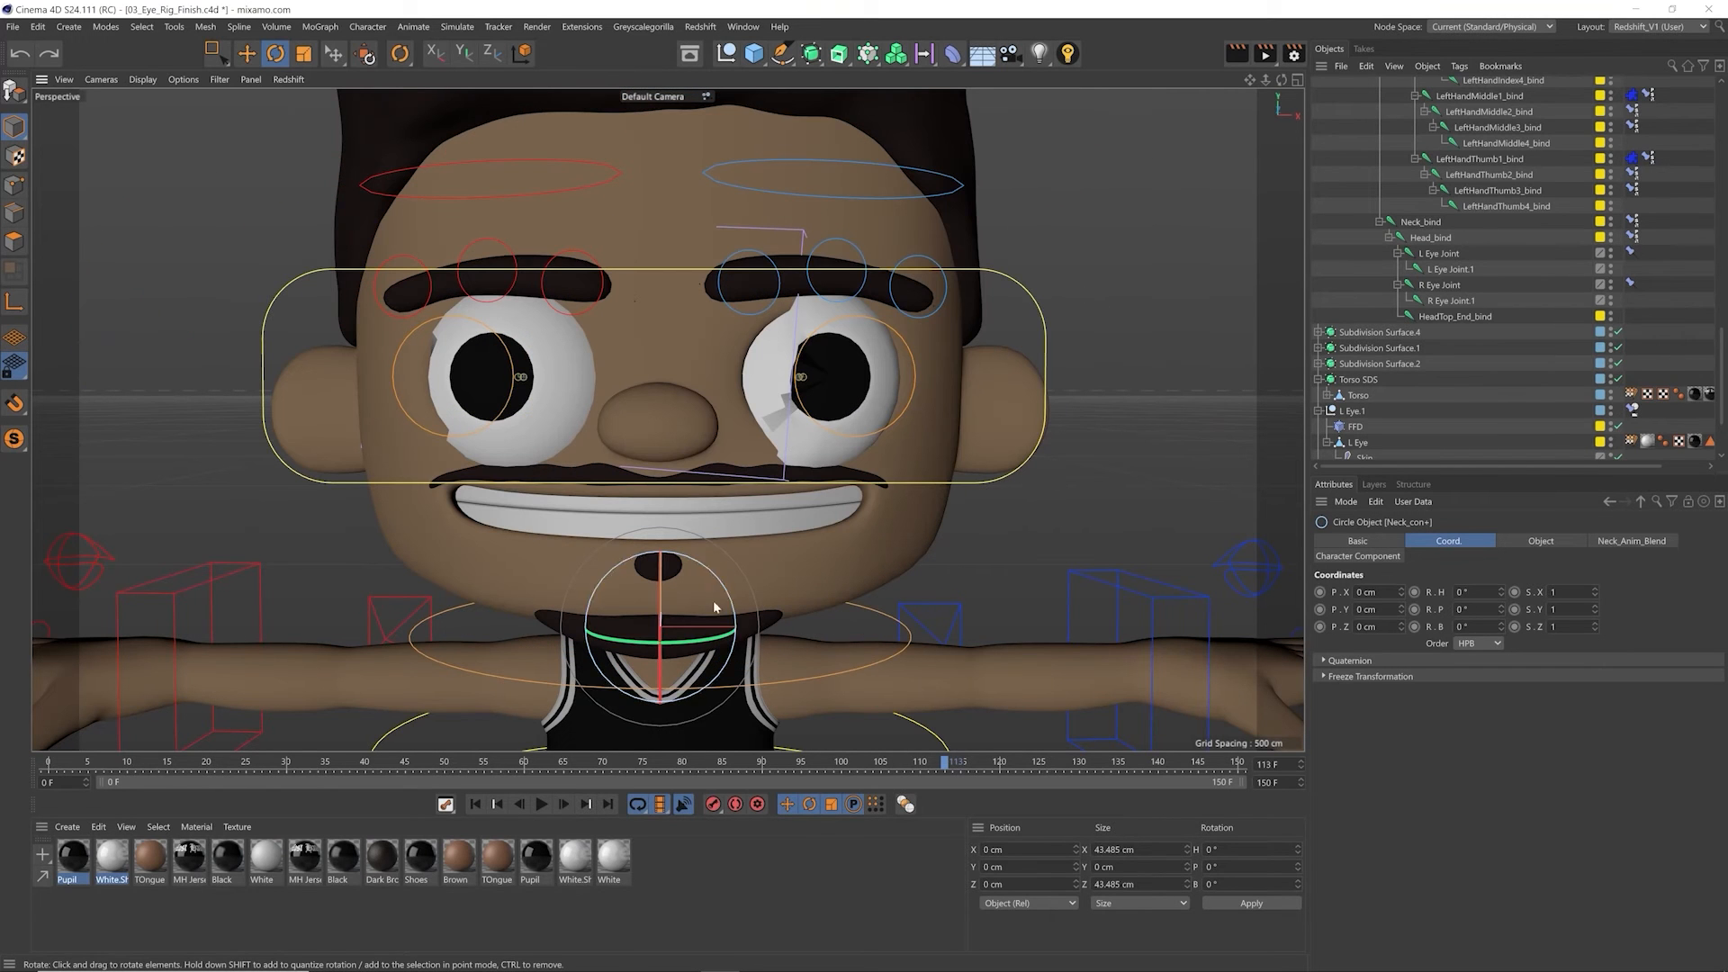
drag(694, 673, 678, 664)
key(ctrl+z)
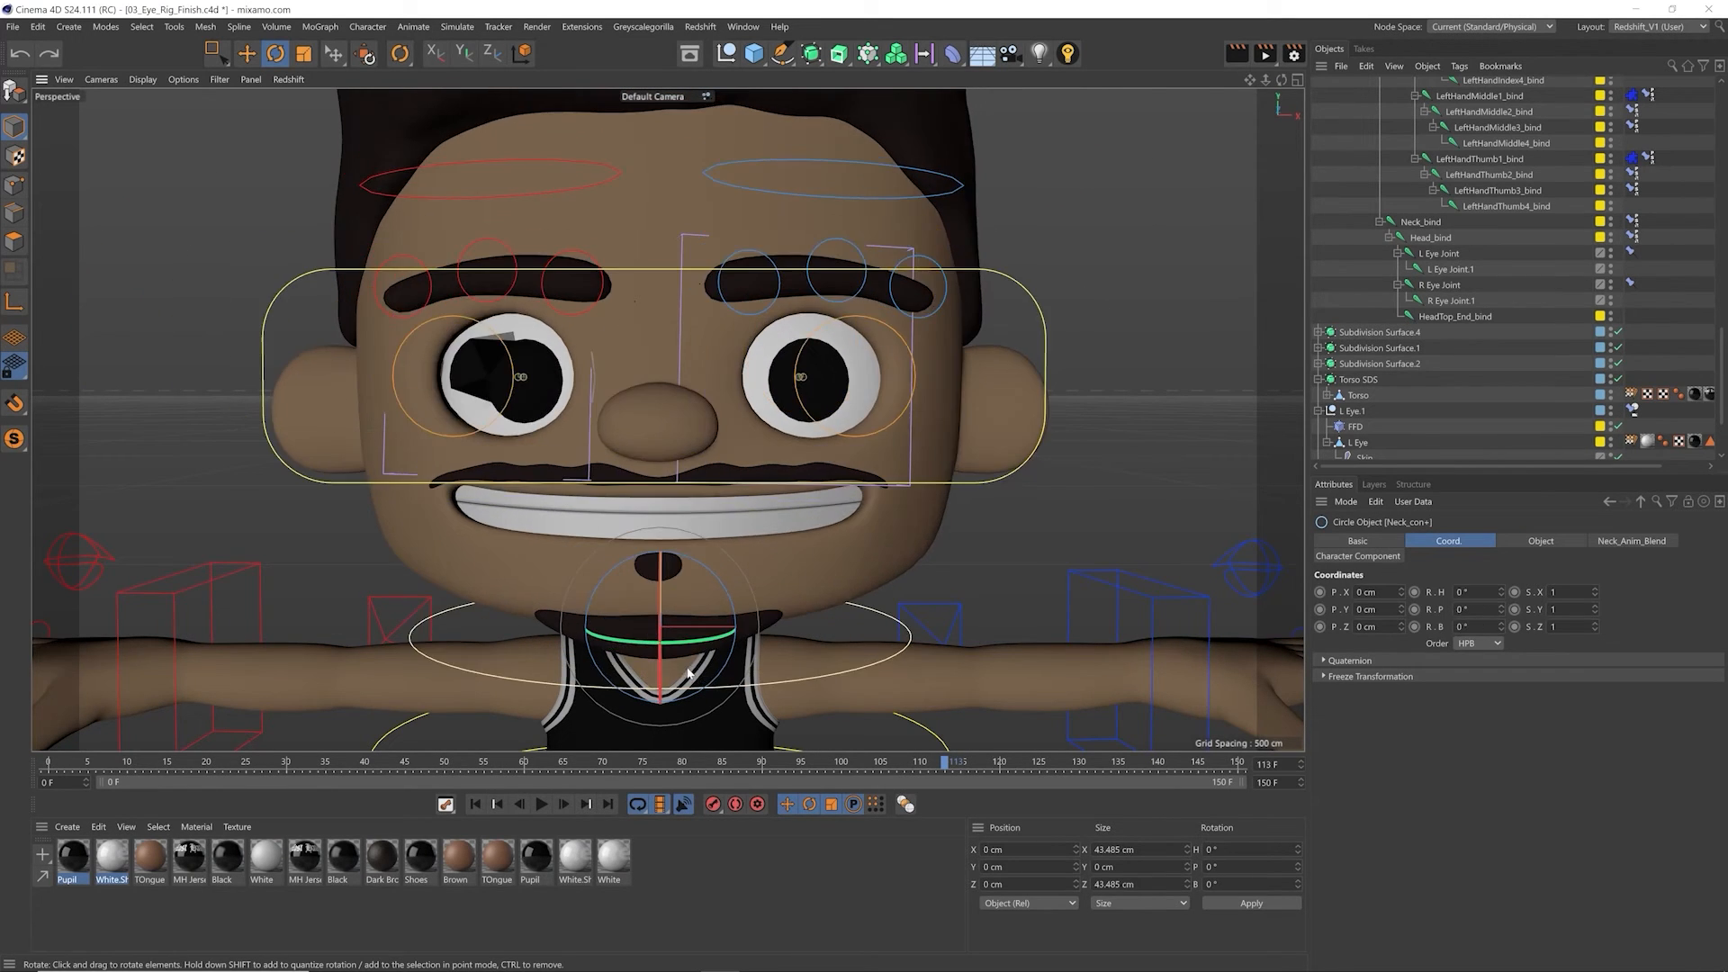
Step: Return to frame 0 and set the Priority of both eye nulls' Constraint tags to Expression 122
key(e)
key(shift+f)
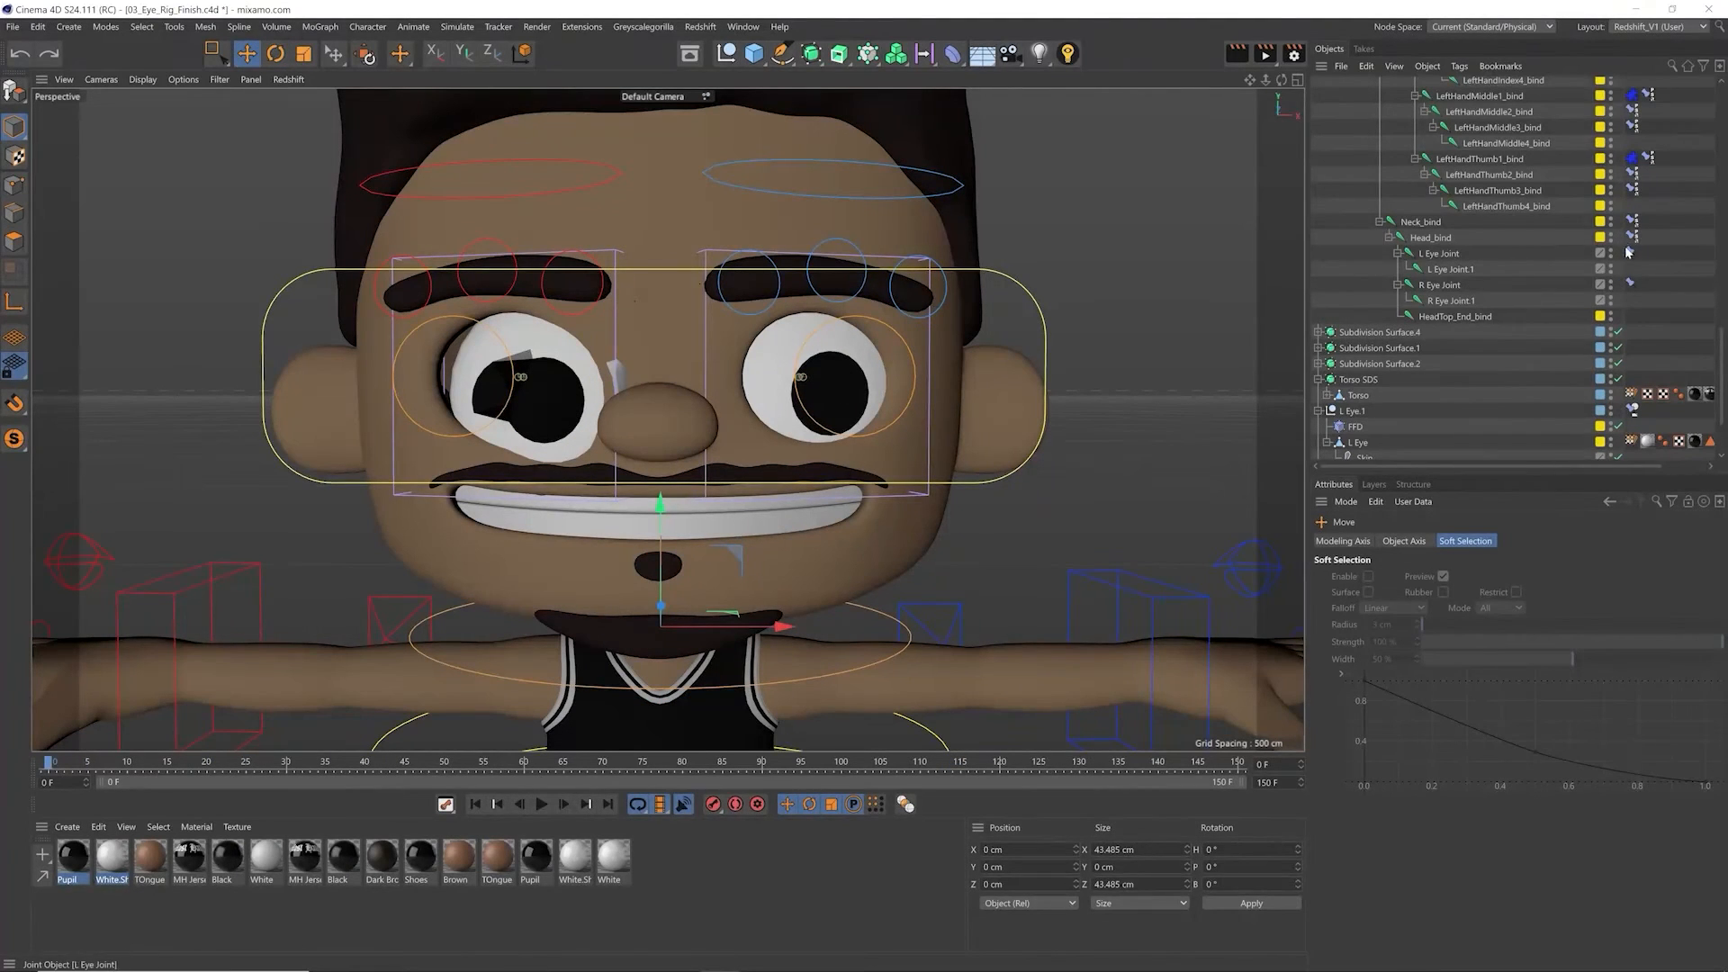
click(1632, 310)
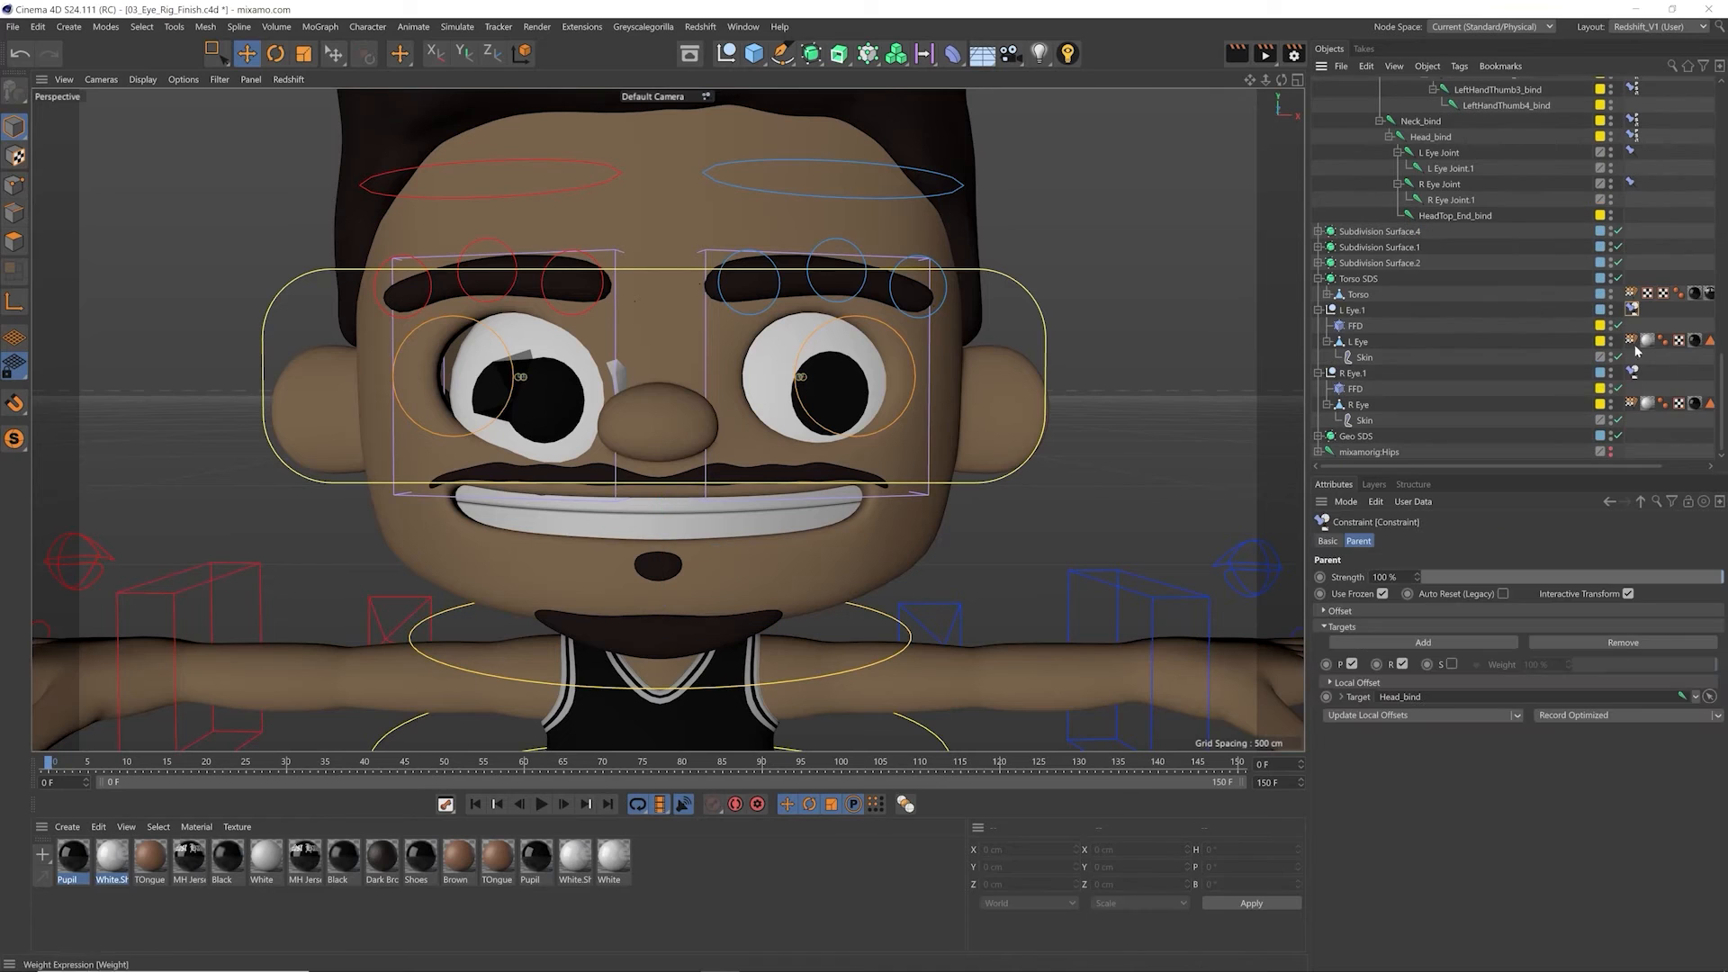
shift+click(1632, 373)
click(1328, 541)
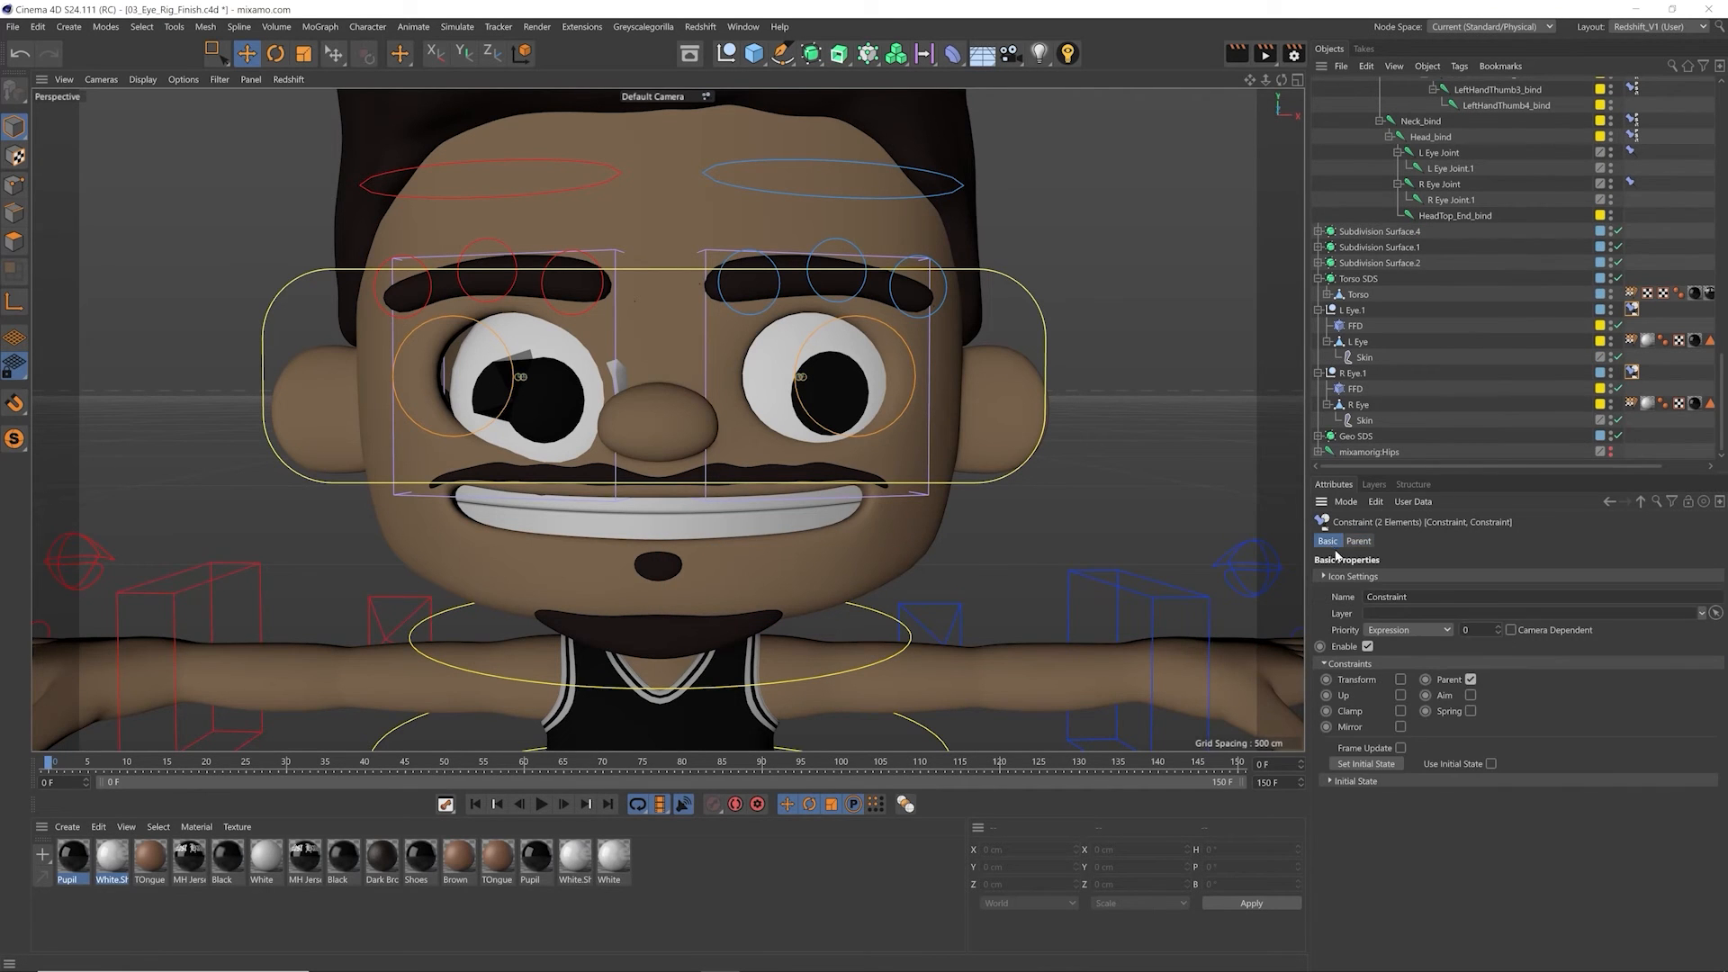
drag(1499, 628, 1492, 589)
Step: Rotate the neck controller to test the eyes with the new constraint priority, undo the rotation and deselect the controller
click(881, 621)
key(r)
drag(709, 650, 682, 655)
key(ctrl+z)
key(e)
click(986, 533)
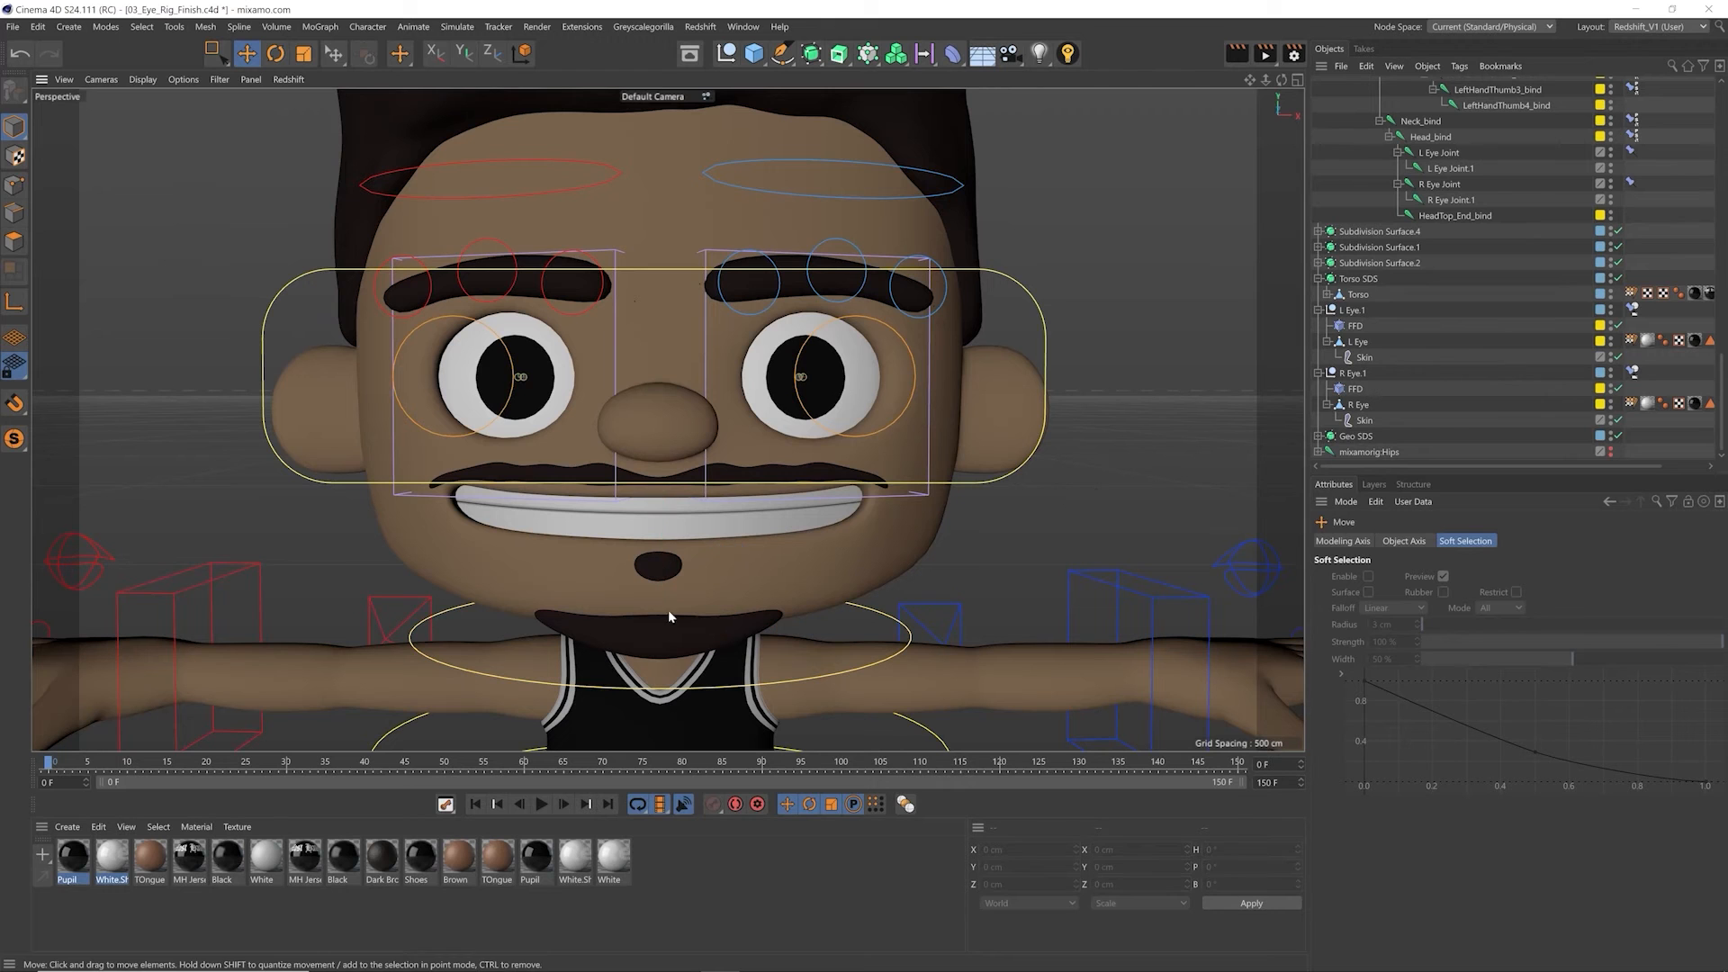
Step: Scrub the timeline to frame 39, rotate the neck controller to retest the eyes there, and undo the rotation
drag(290, 764, 357, 763)
click(873, 613)
key(r)
drag(696, 659, 745, 602)
key(ctrl+z)
key(e)
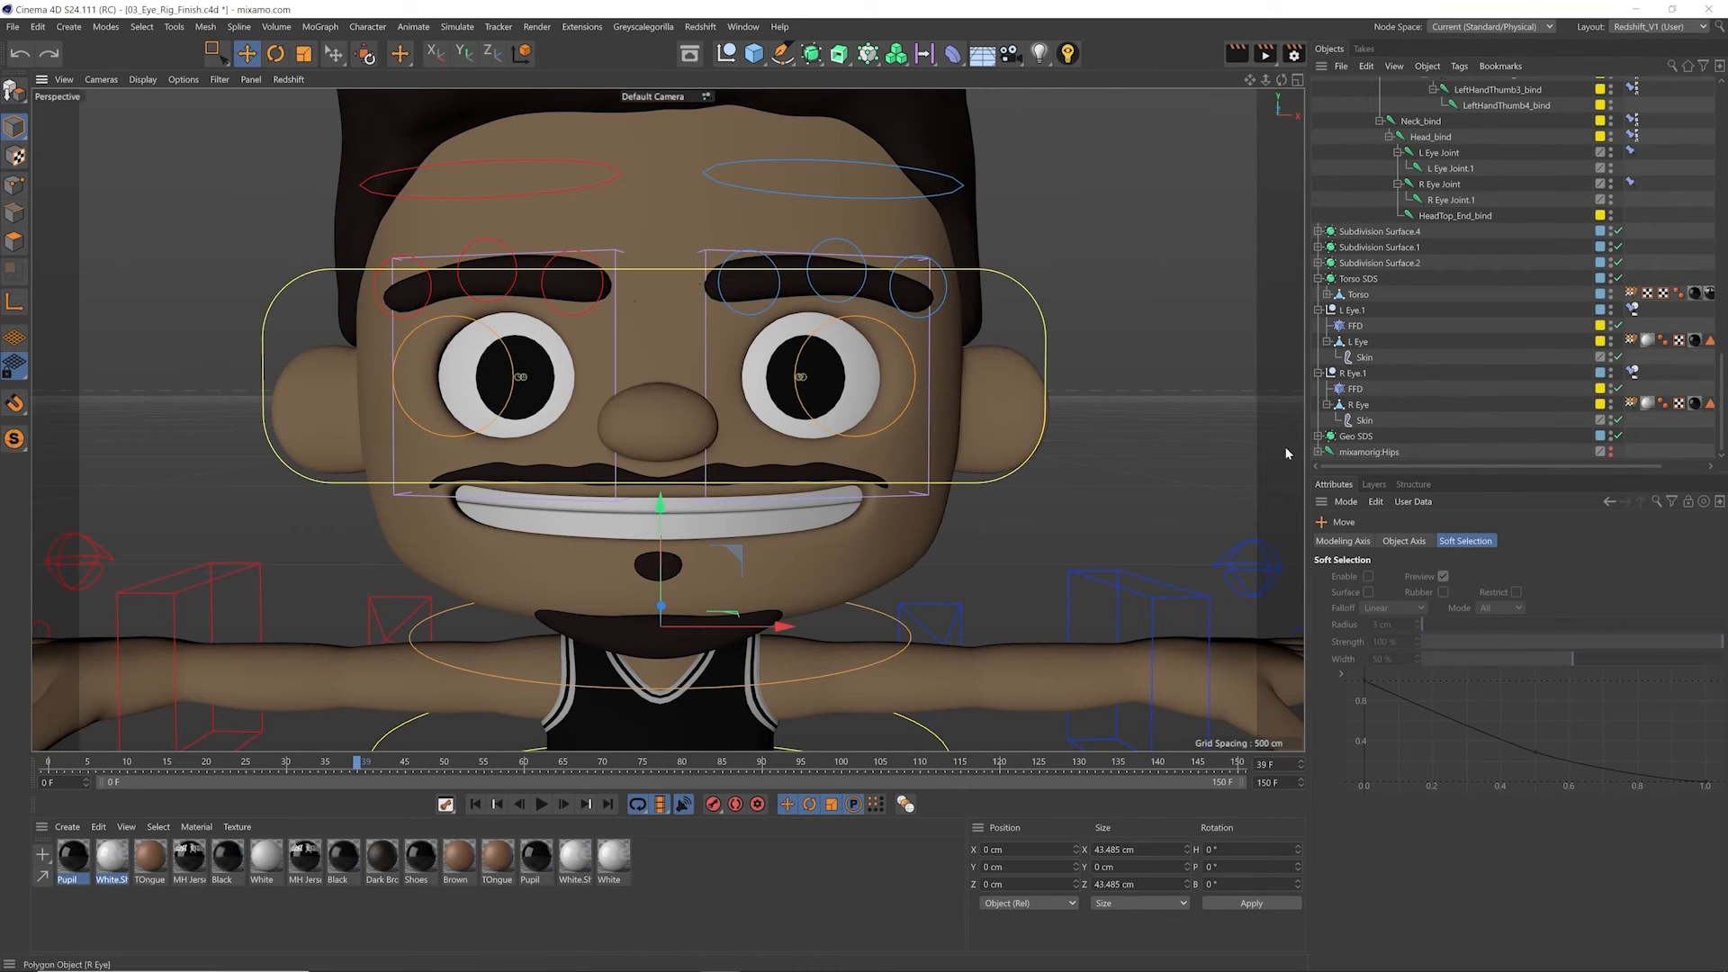
Step: Check the priority of both eye Constraint tags and hide the two FFD deformers in the viewport
click(1632, 308)
ctrl+click(1632, 372)
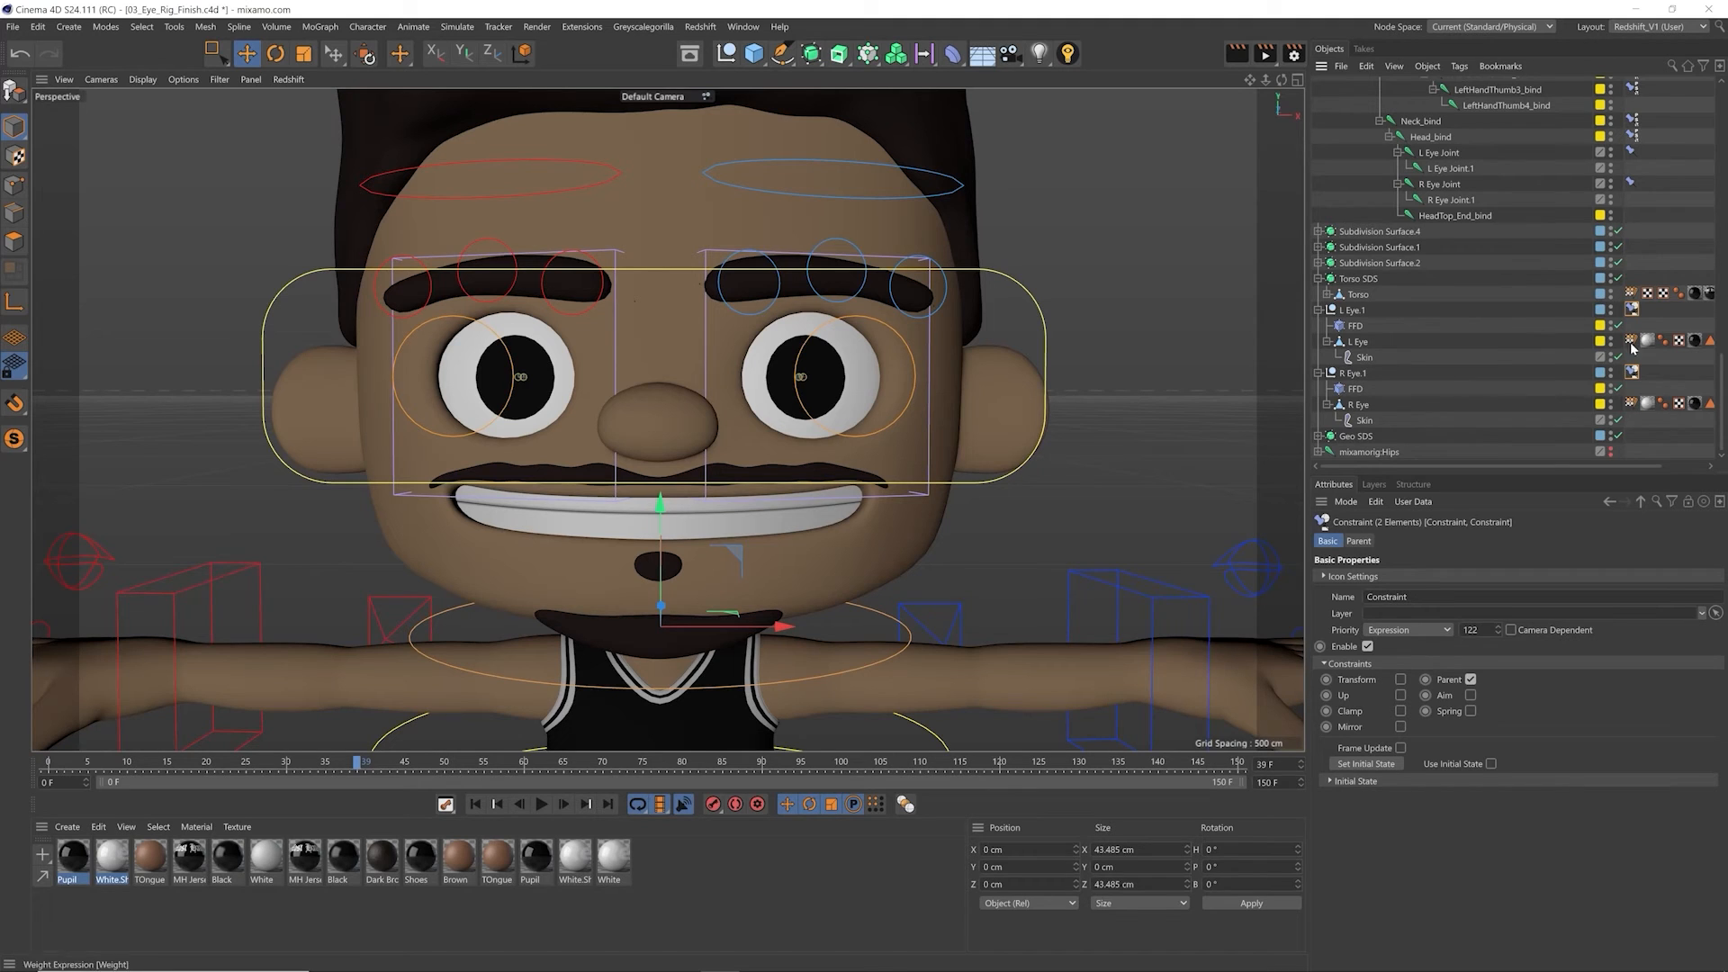
click(1610, 386)
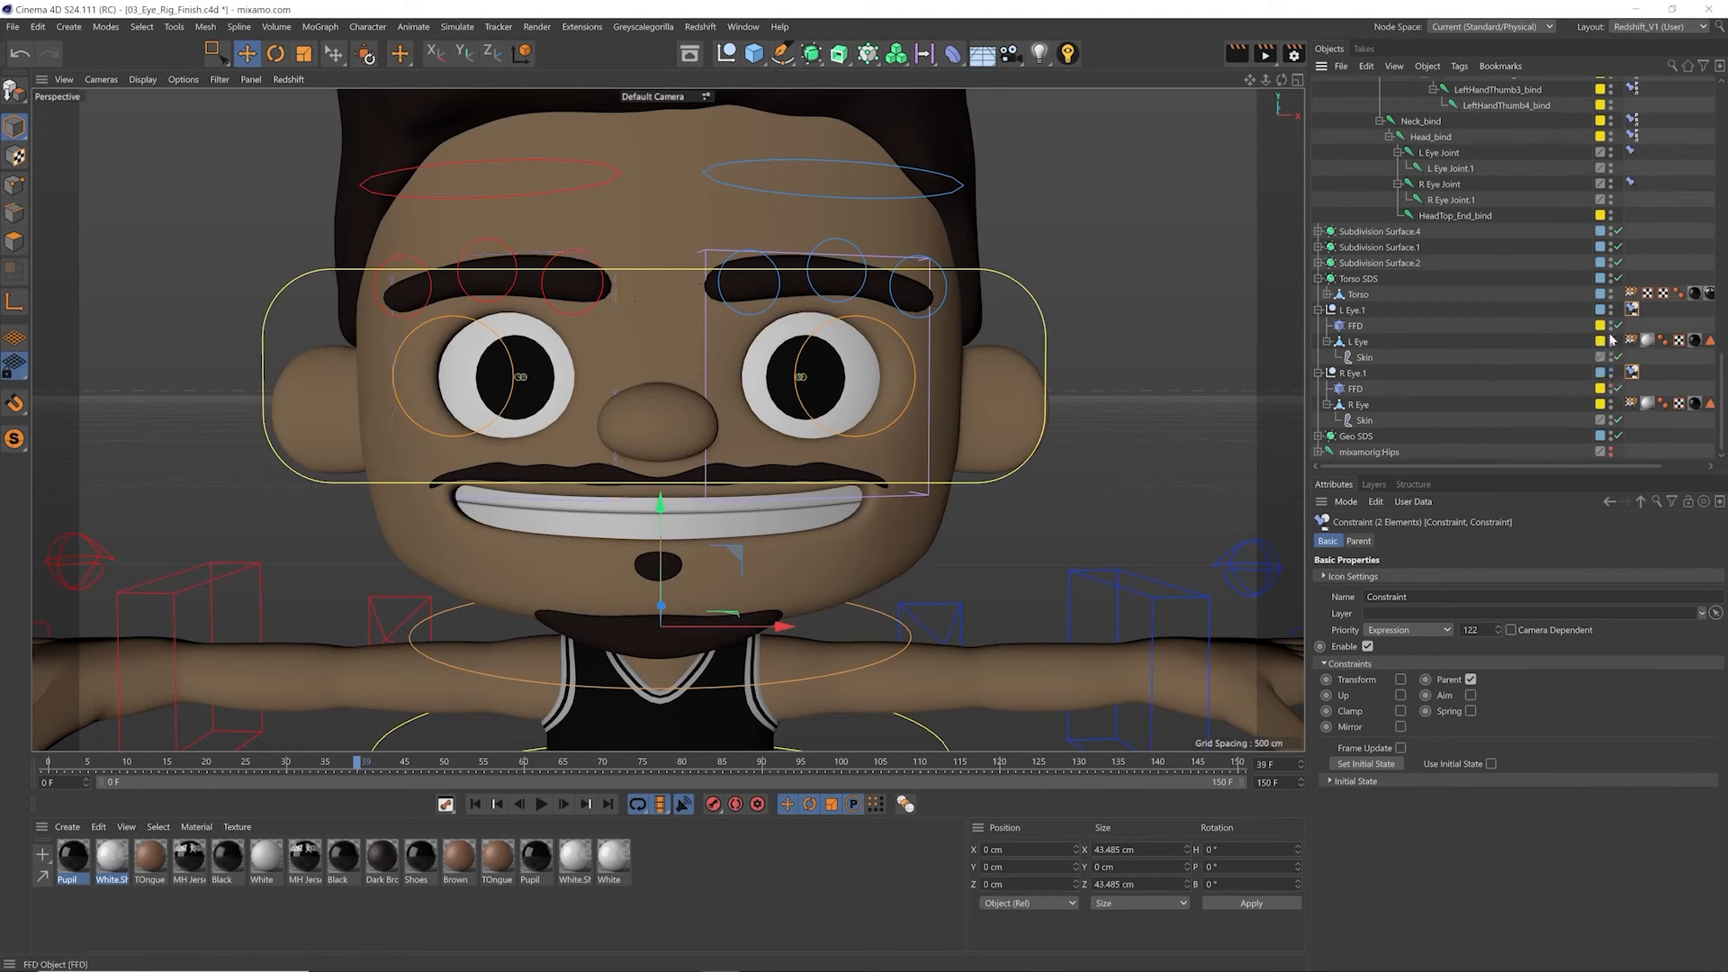
click(1610, 326)
click(1196, 413)
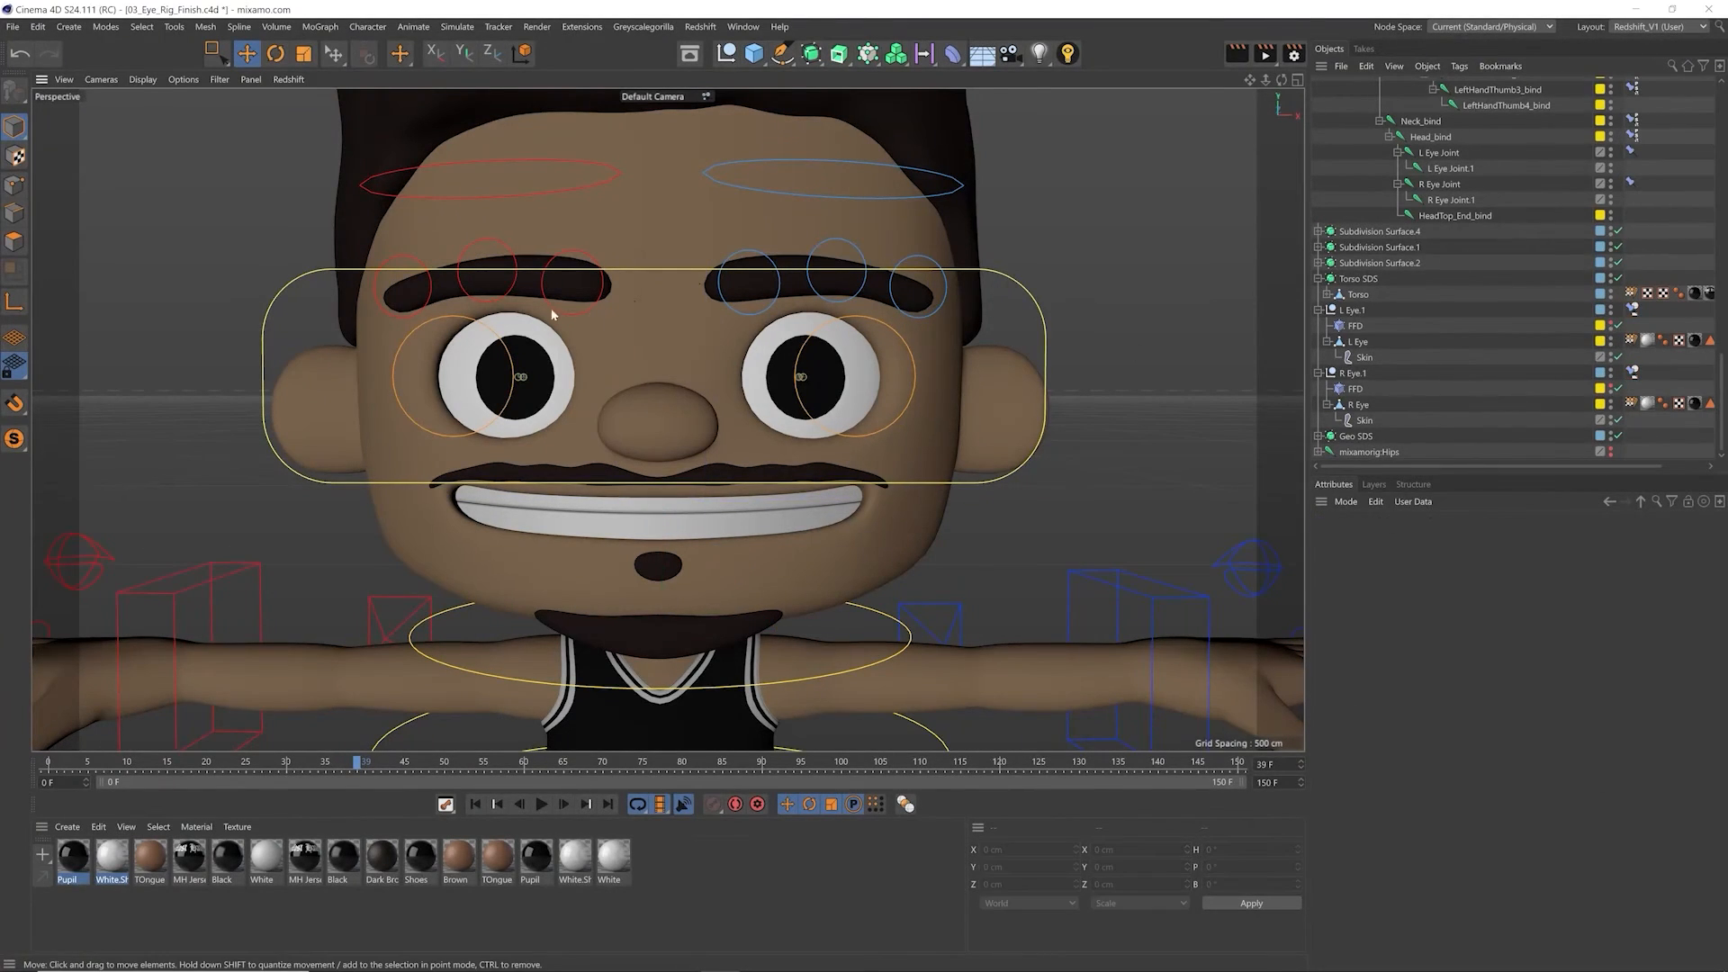
Step: Rotate the neck controller to turn the head sideways and check that the eyes follow
click(902, 622)
key(r)
drag(673, 655, 761, 621)
Step: Move the Eye Con + controller to test the eyes' aim on the turned head, and undo the move
click(1049, 236)
key(e)
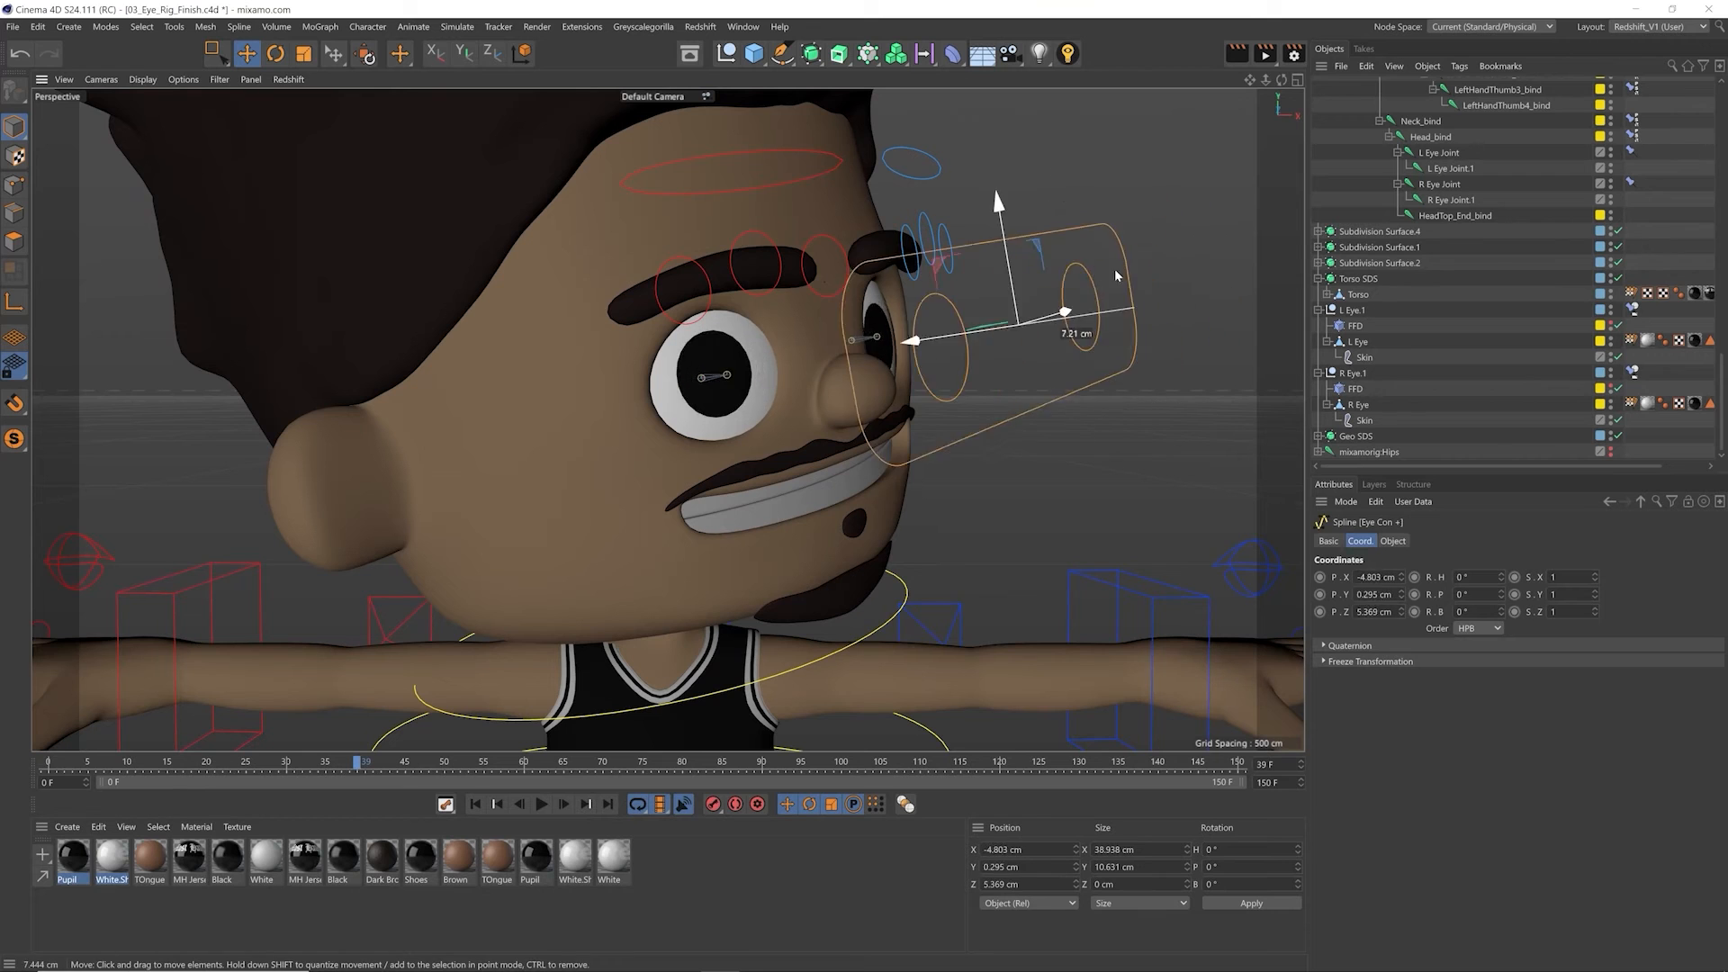
drag(1171, 299, 1091, 316)
key(ctrl+z)
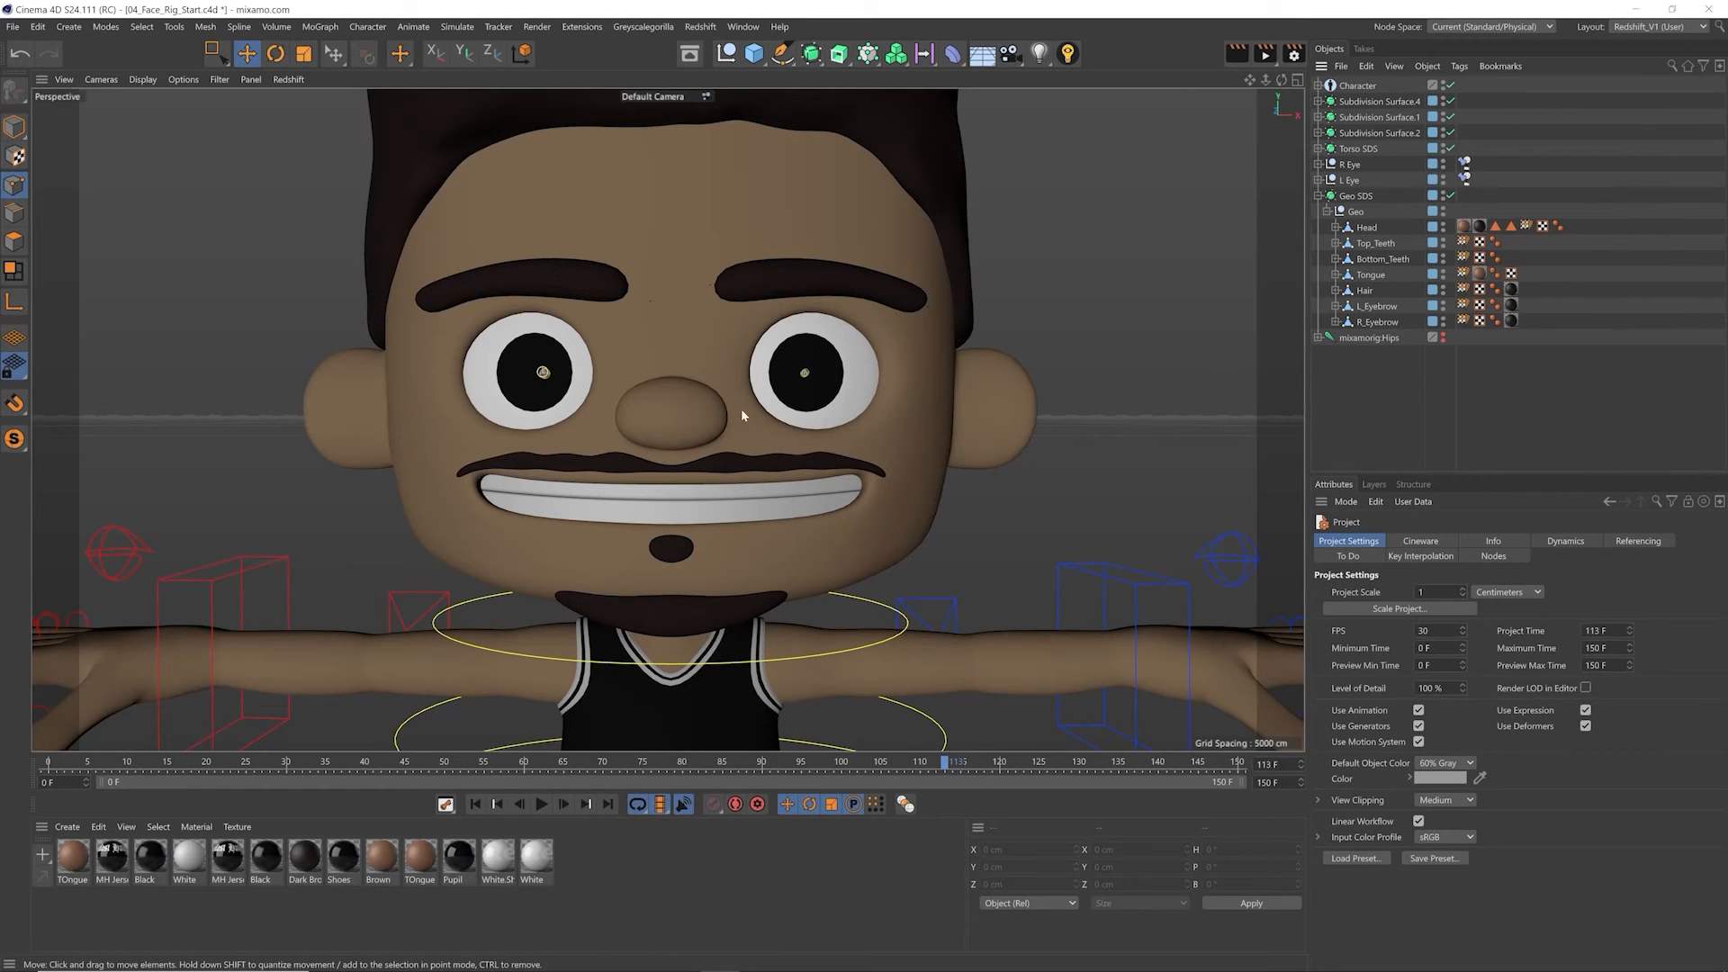
Step: Select the Head, Top_Teeth, Bottom_Teeth, Tongue and Hair meshes in the Geo null one by one to examine the face's parts
scroll(714, 432, up, 2)
alt+middle_drag(642, 435, 660, 412)
click(775, 387)
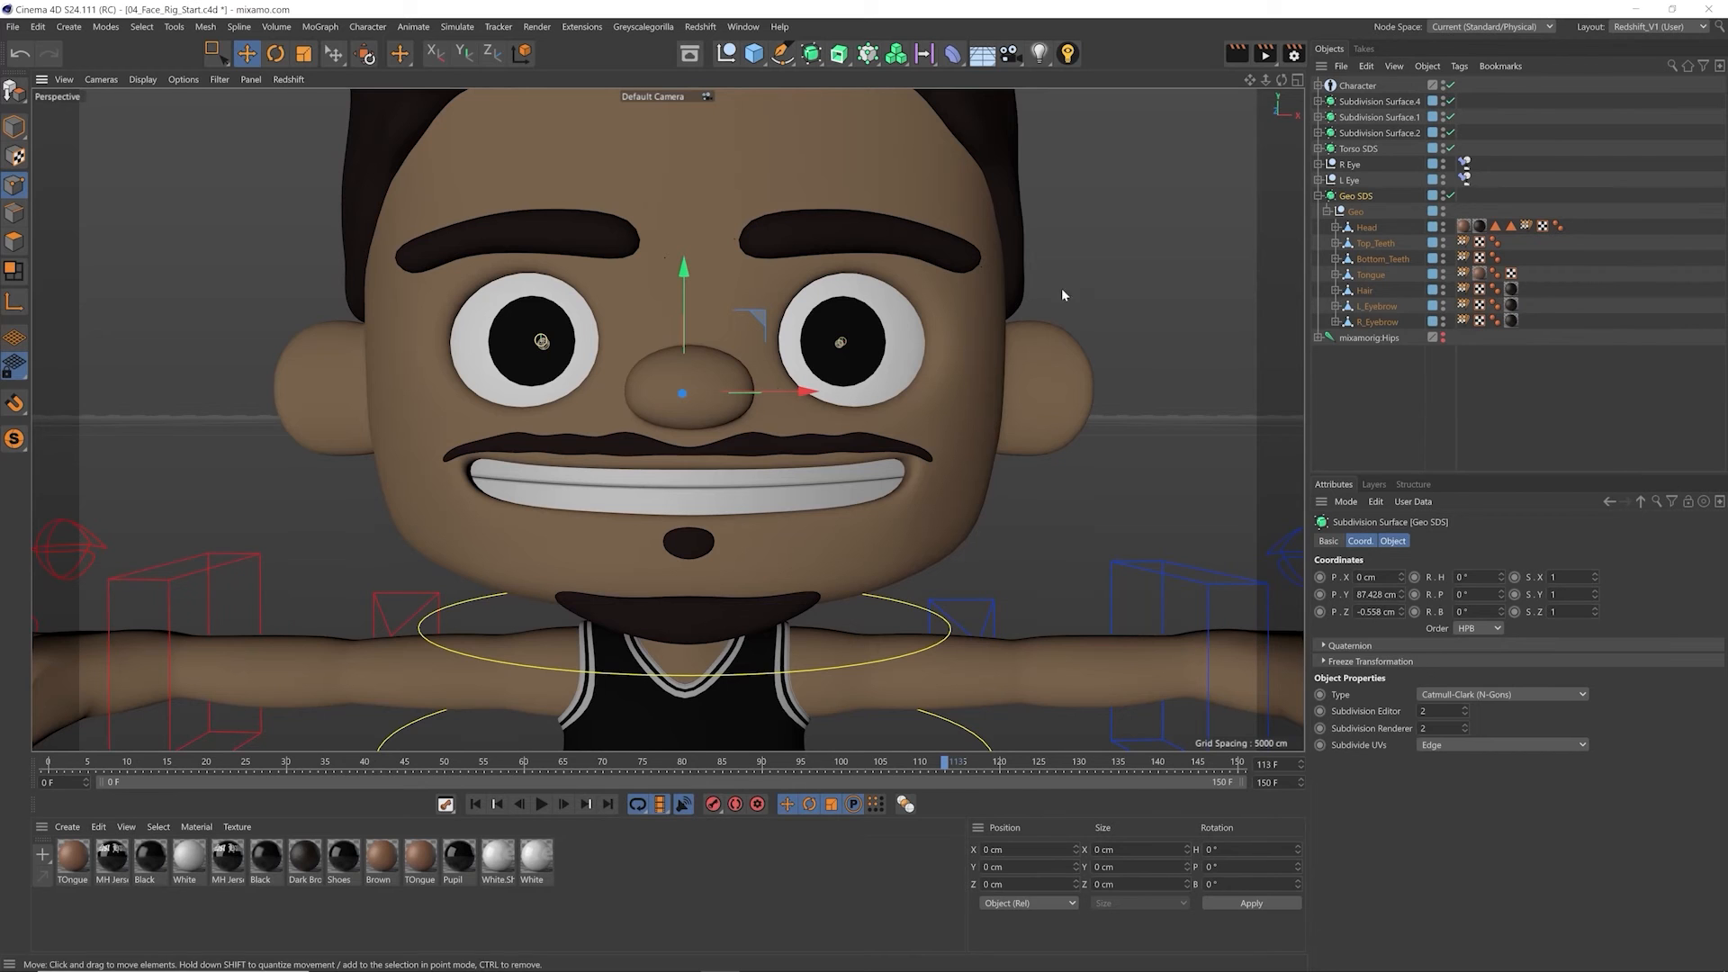
click(1363, 228)
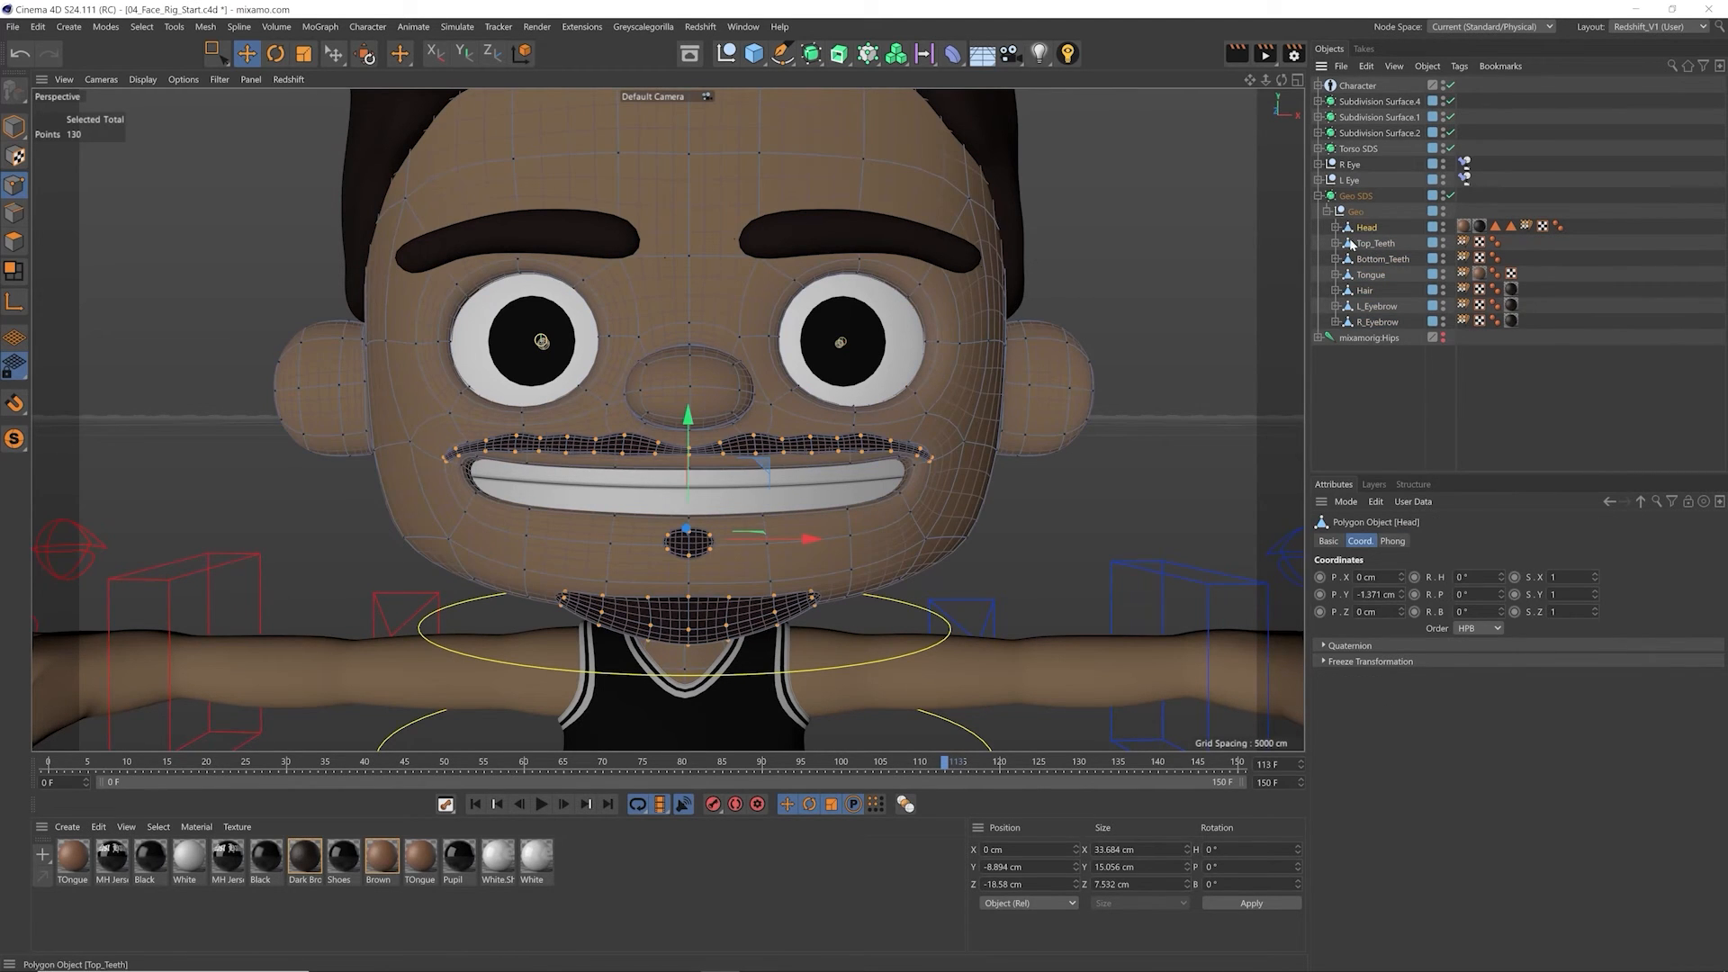
click(1361, 243)
click(1381, 260)
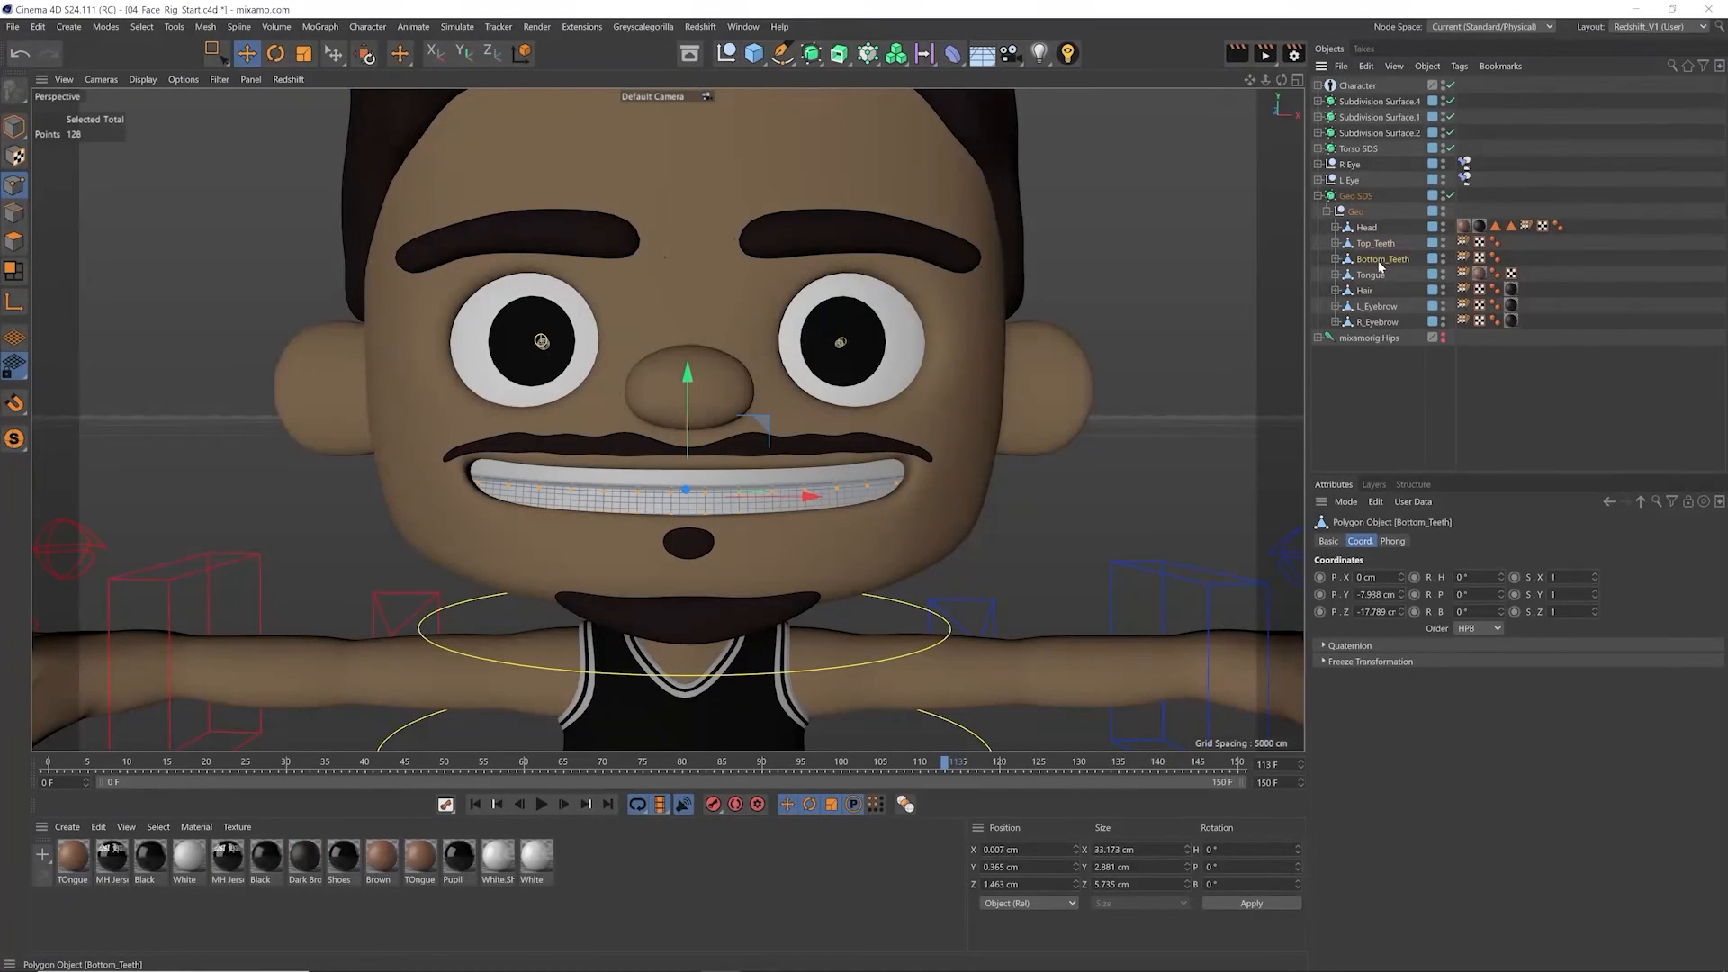
click(1374, 245)
click(1369, 275)
click(1367, 290)
click(1372, 275)
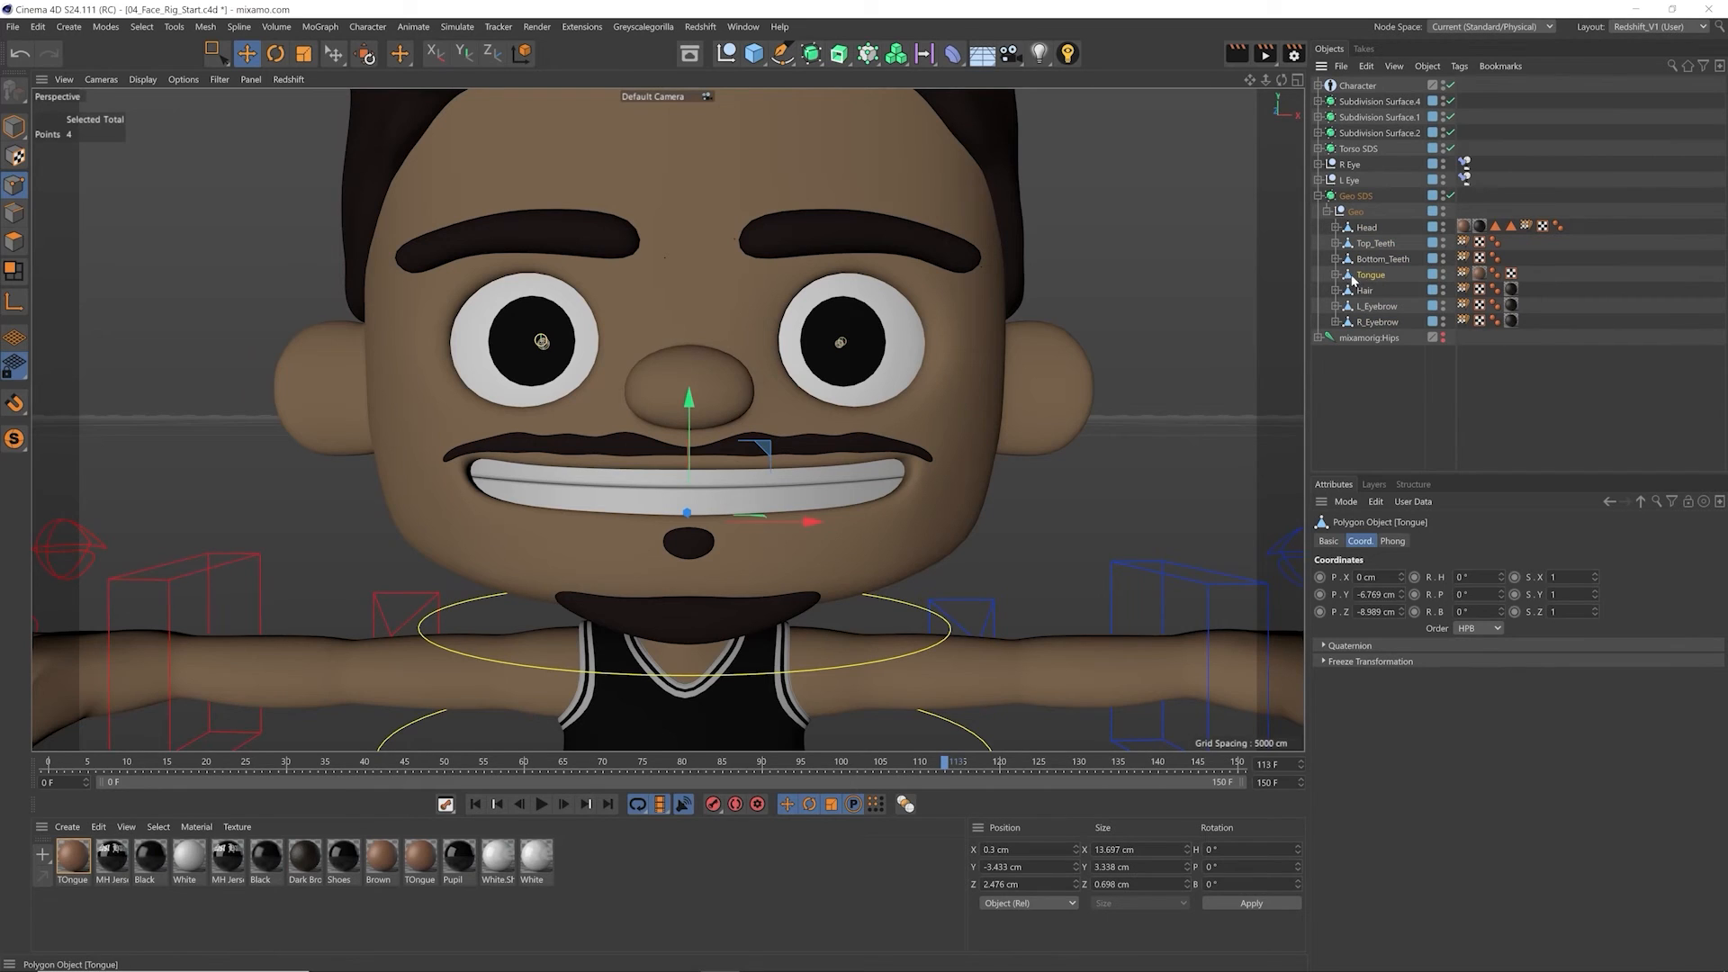
click(1367, 291)
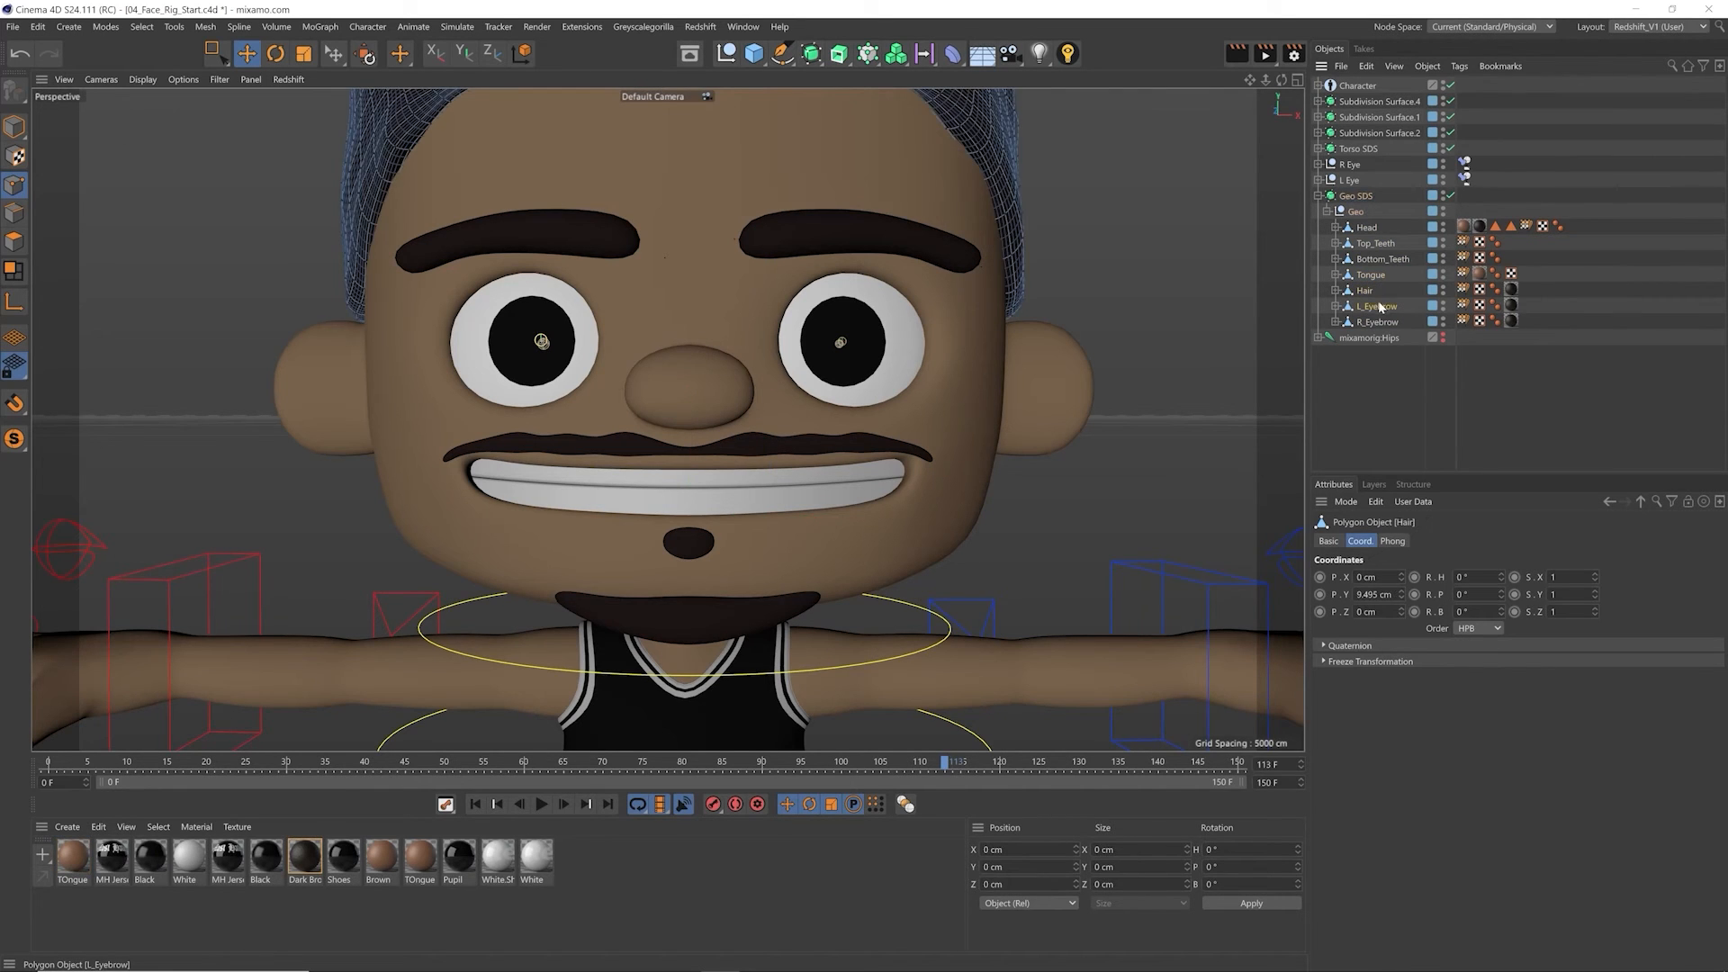
Step: Alternate the selection between the L_Eyebrow and R_Eyebrow meshes to examine each eyebrow as a separate object
click(1377, 307)
click(1377, 321)
click(1375, 308)
click(1373, 320)
click(1377, 307)
click(1374, 321)
click(1376, 307)
click(1375, 322)
click(1377, 307)
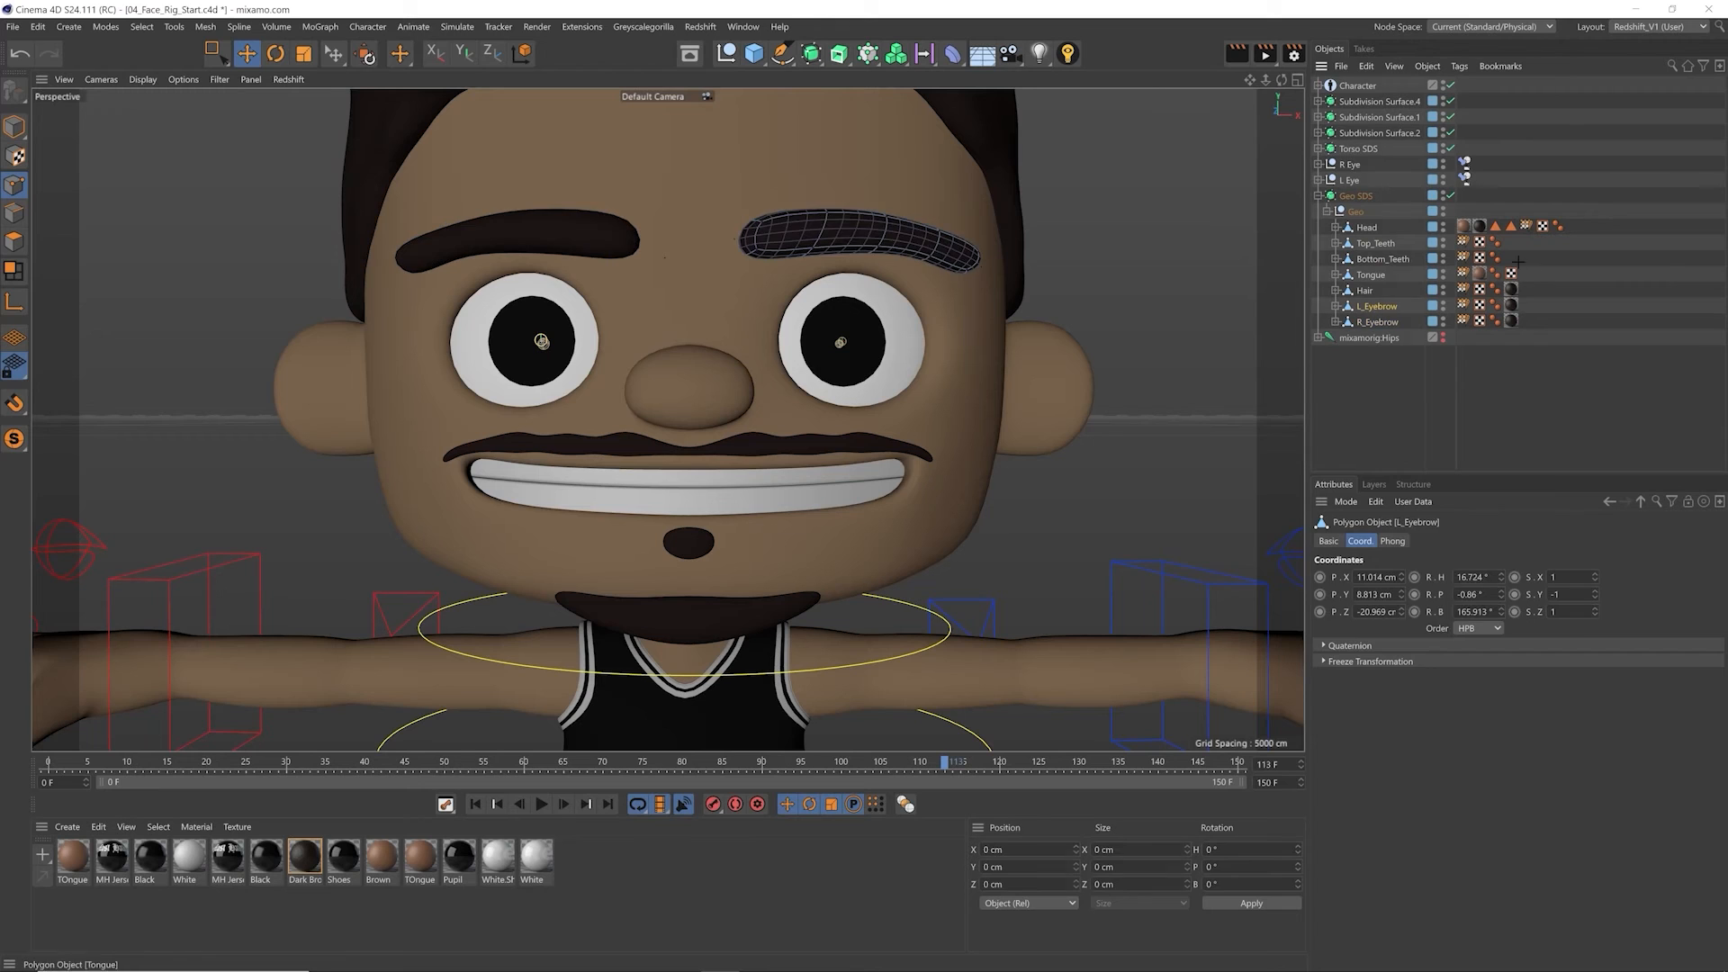
Step: Add a Pose Morph rigging tag to the Geo null that holds the head, teeth, tongue, hair and eyebrow meshes
click(1354, 213)
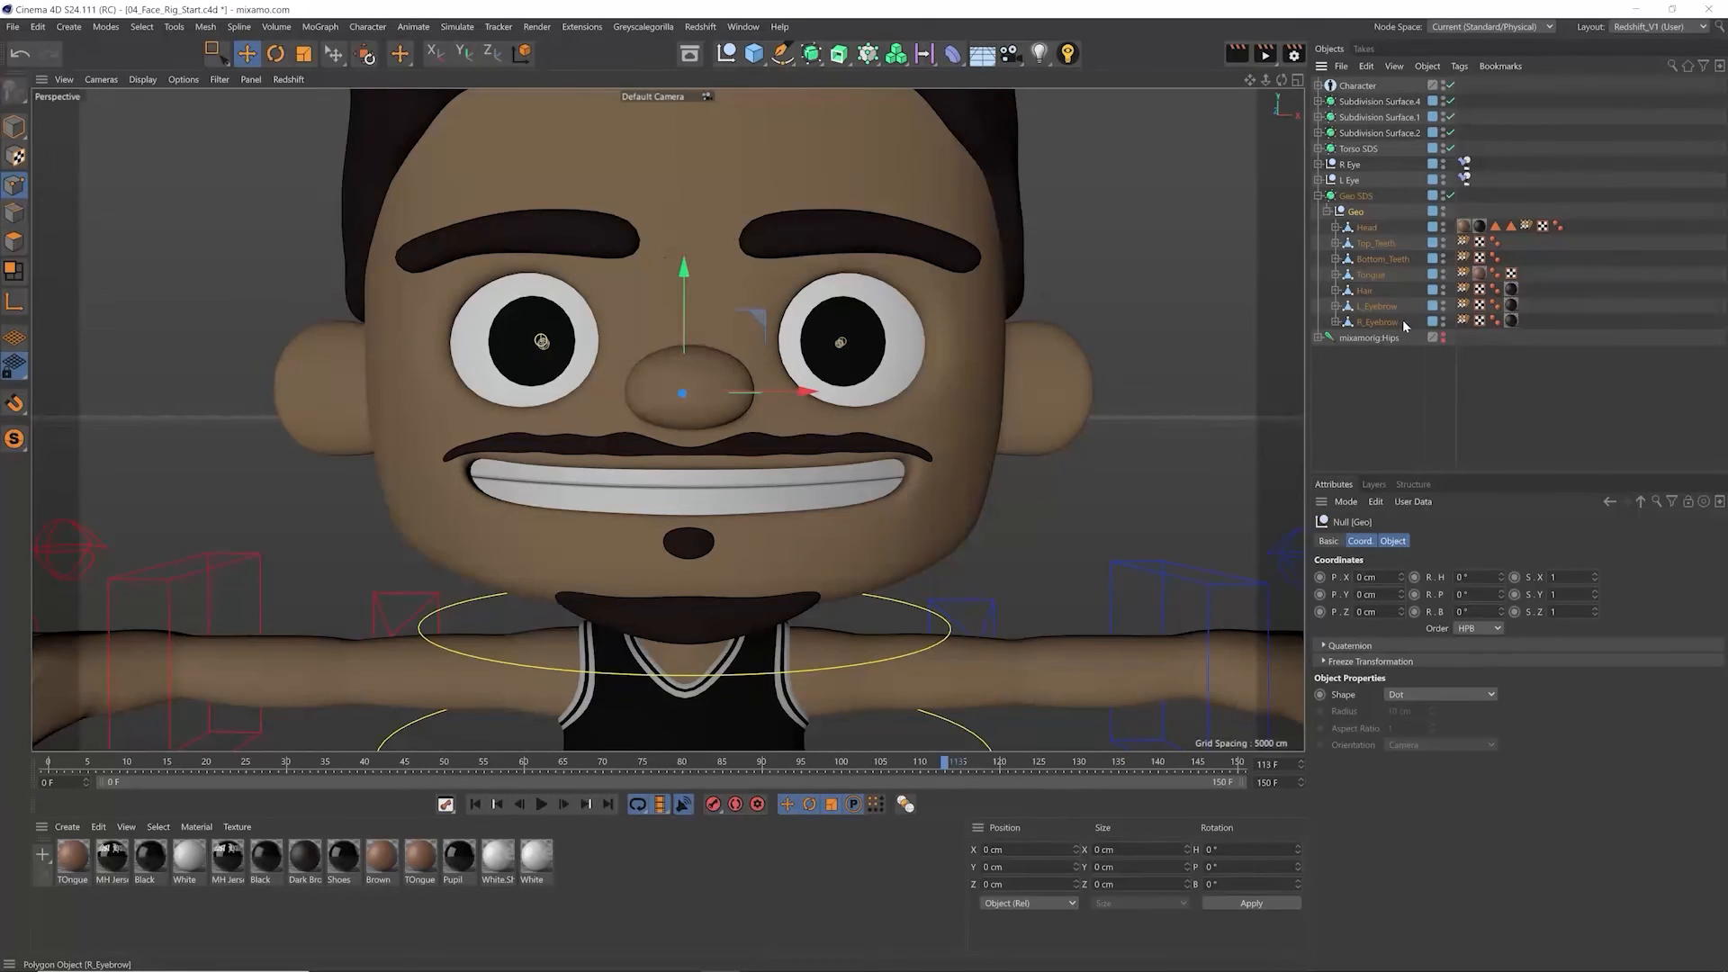
right_click(1360, 216)
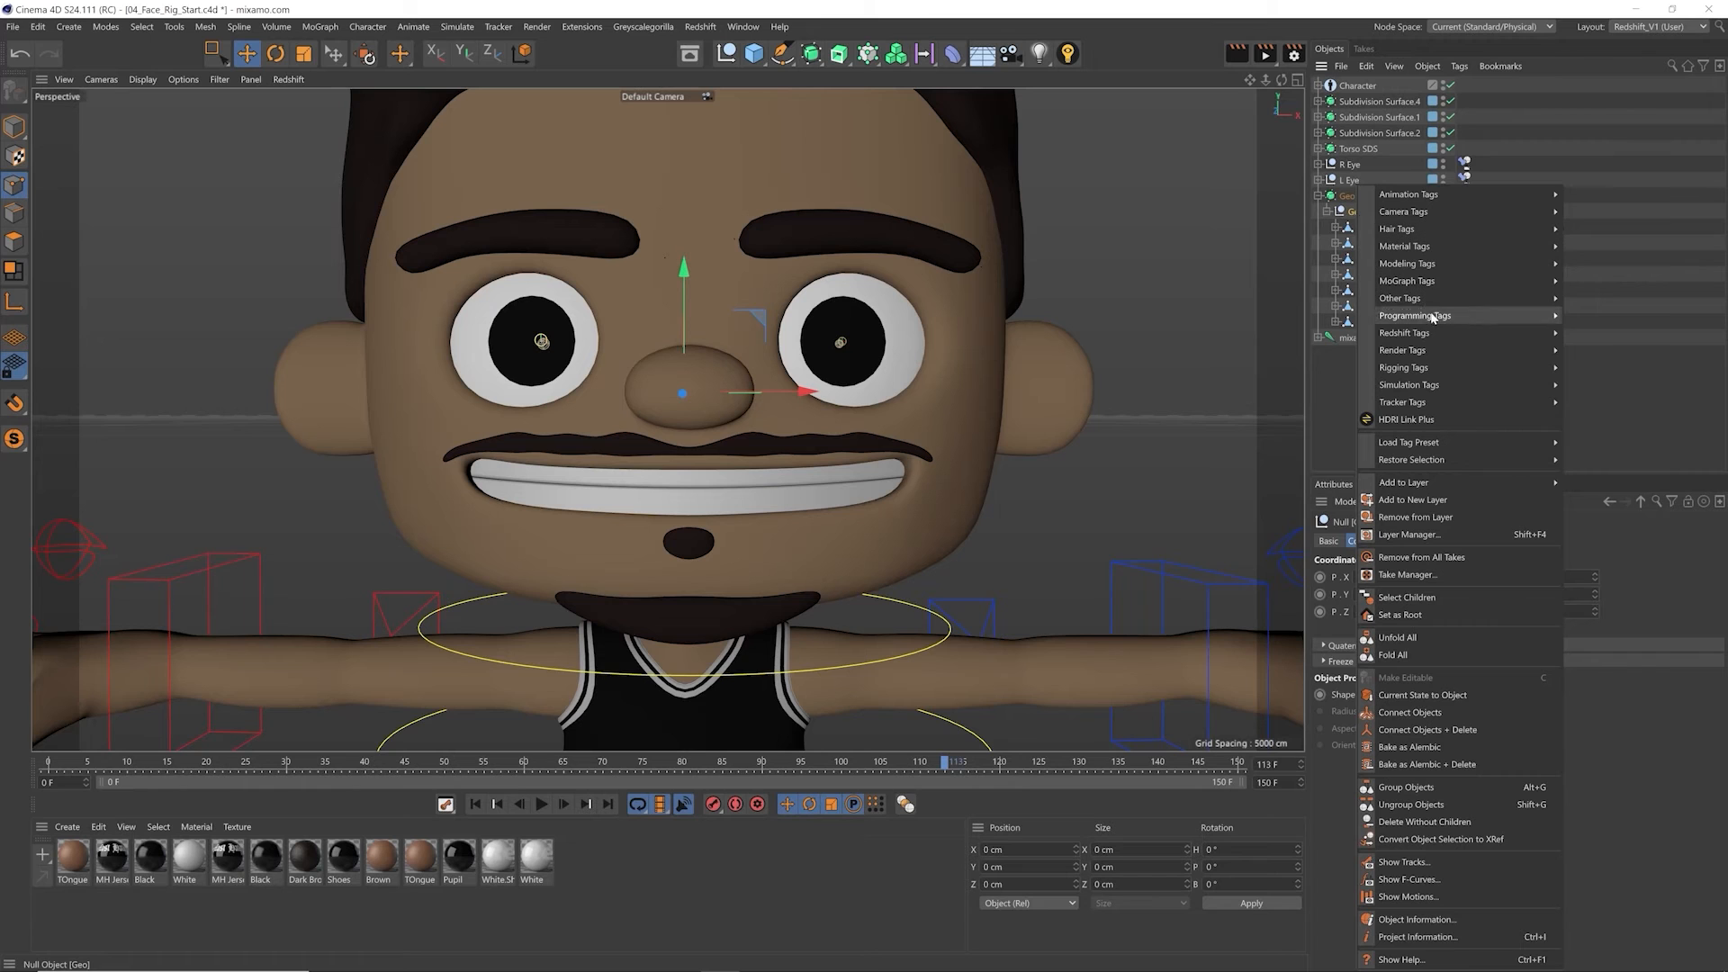
mouse_move(1426, 368)
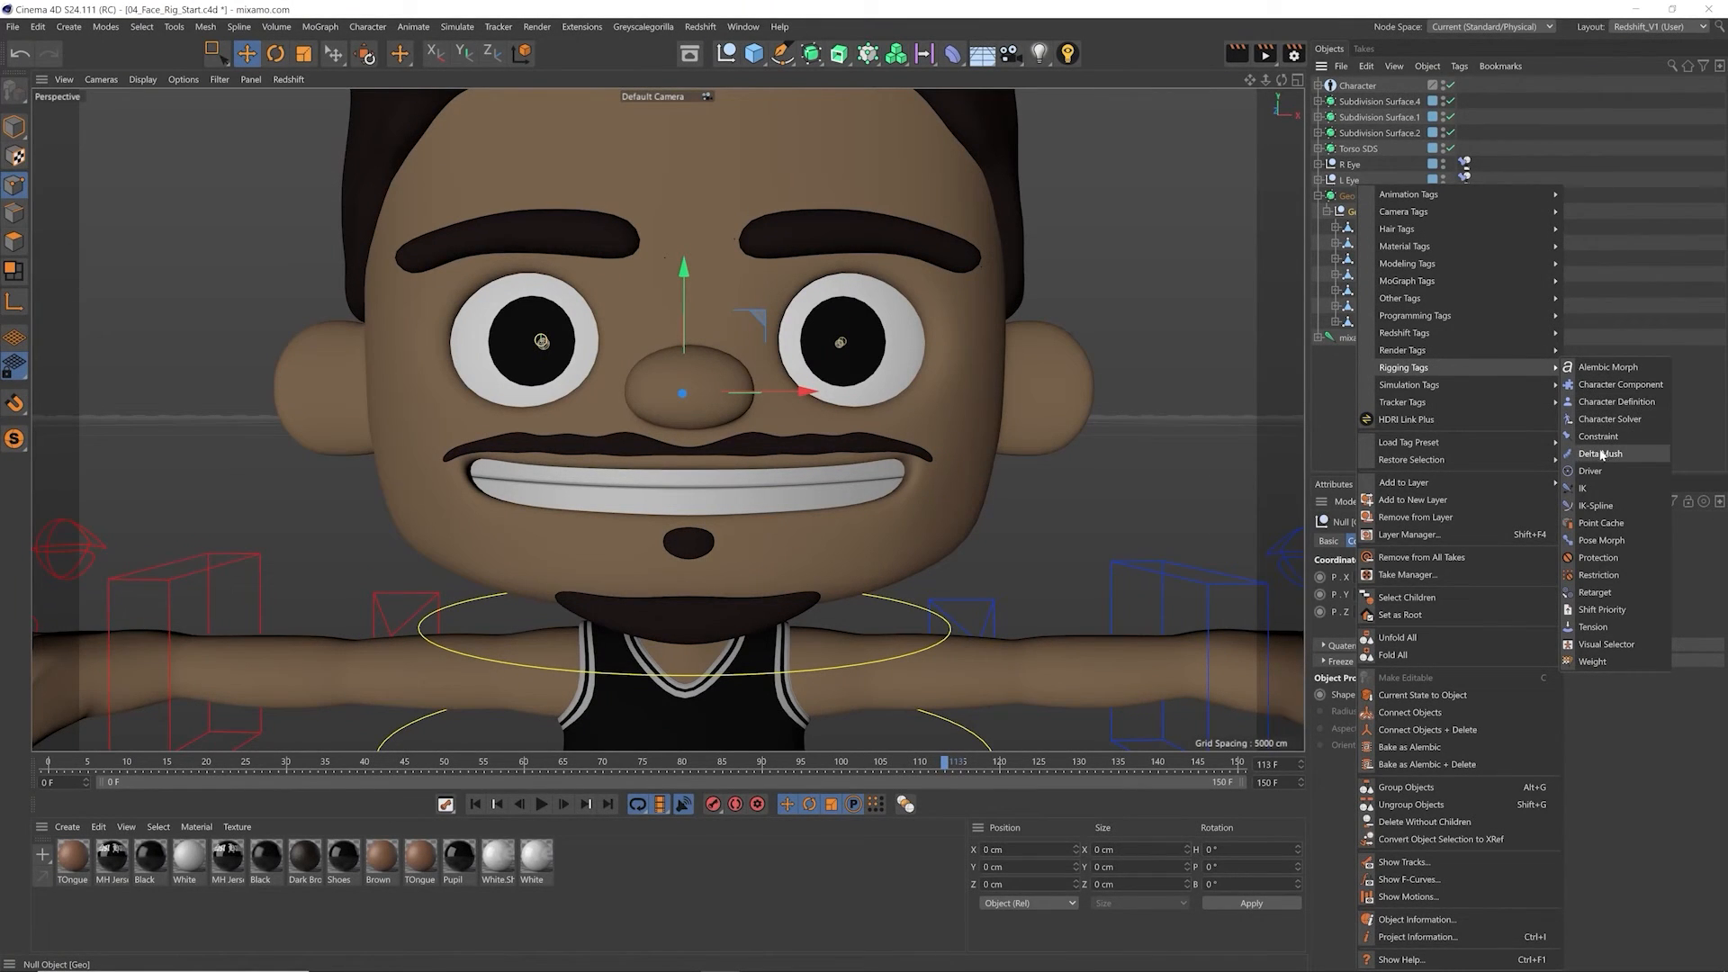
click(1611, 541)
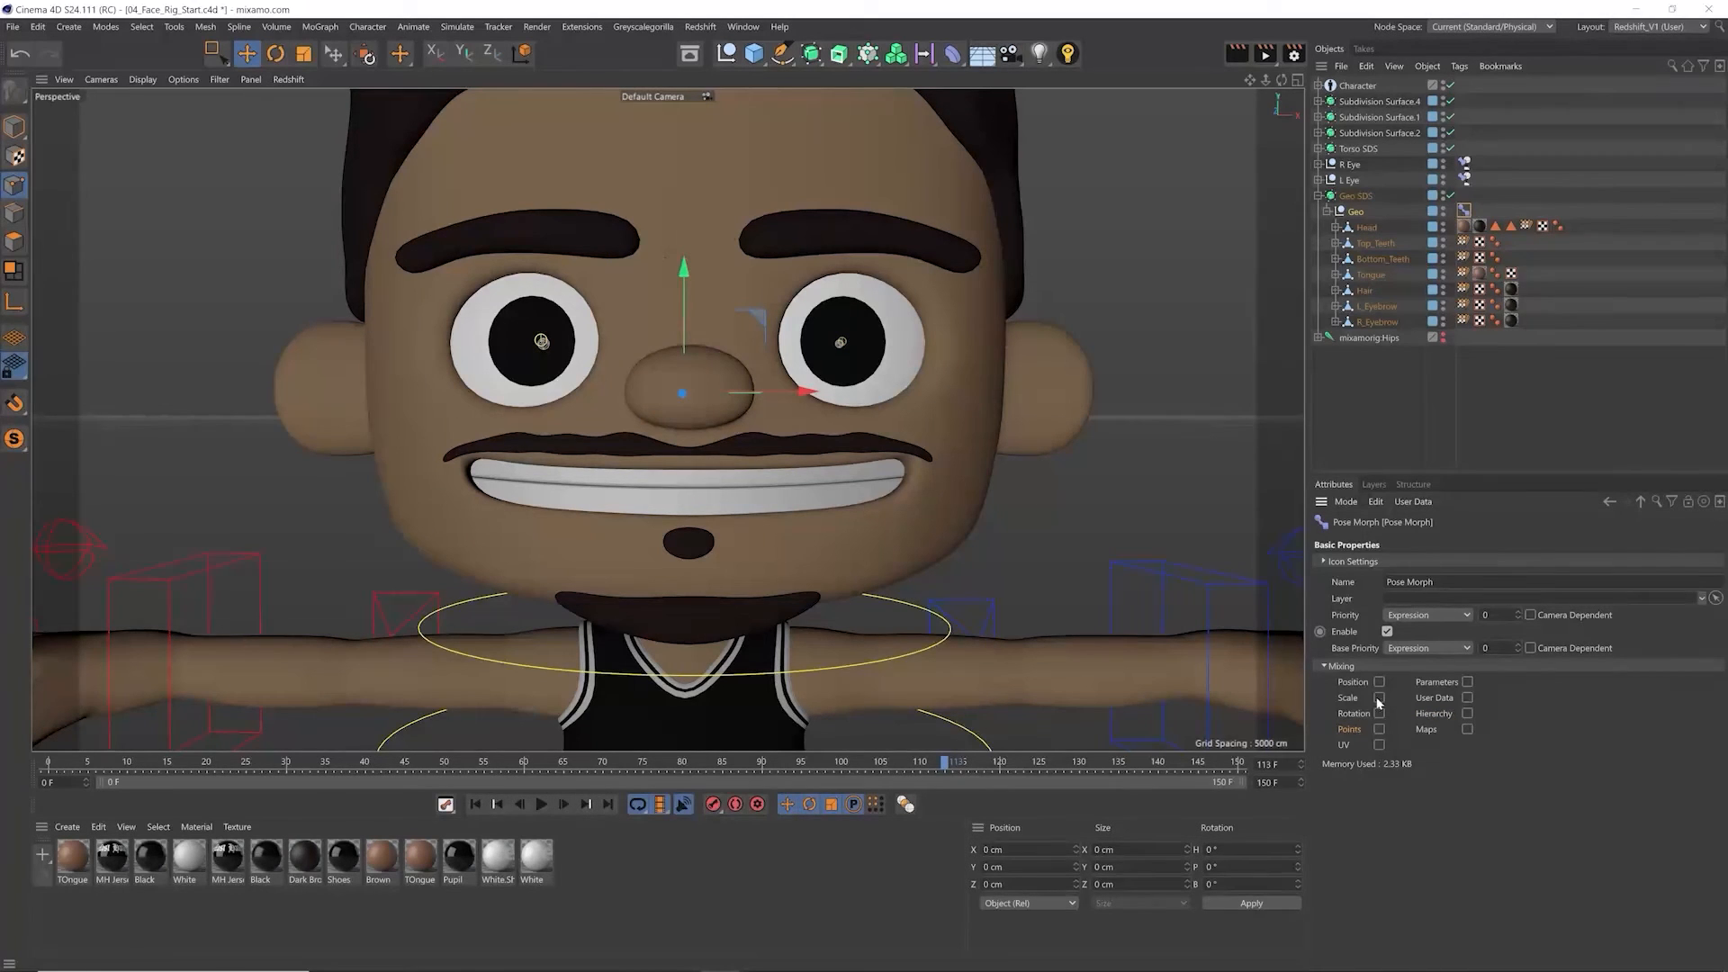
Step: Enable Points mixing with Hierarchy on the Geo null's Pose Morph tag and return to its pose list
click(1380, 730)
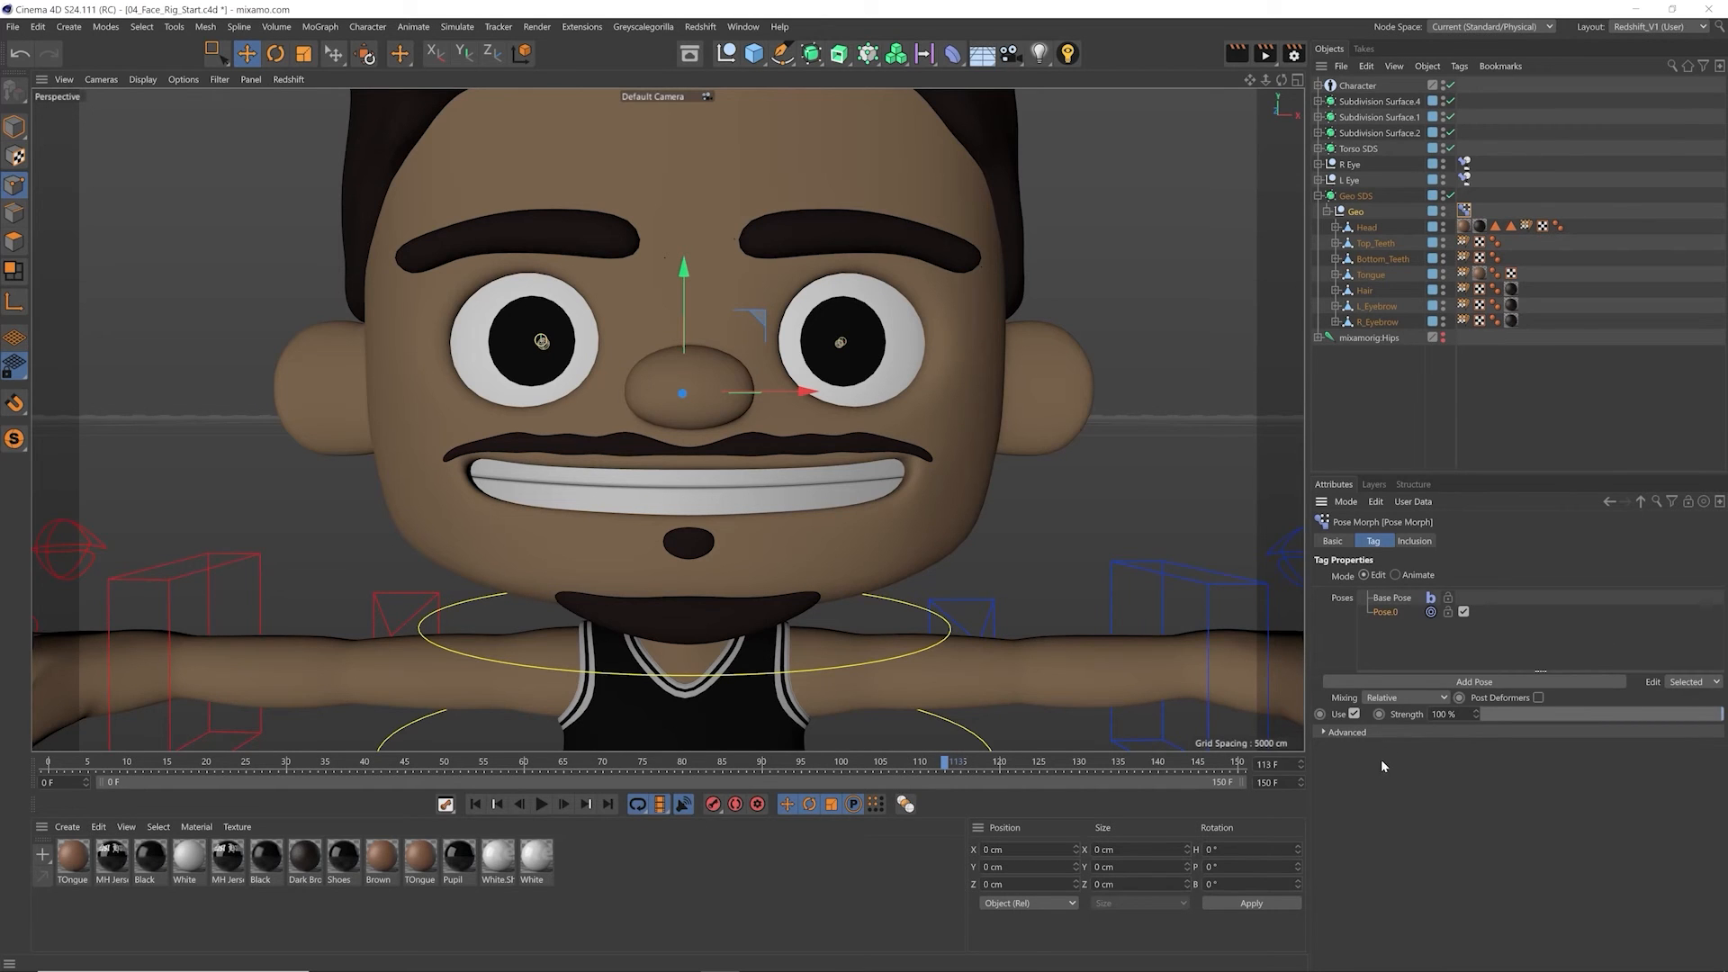
click(1333, 542)
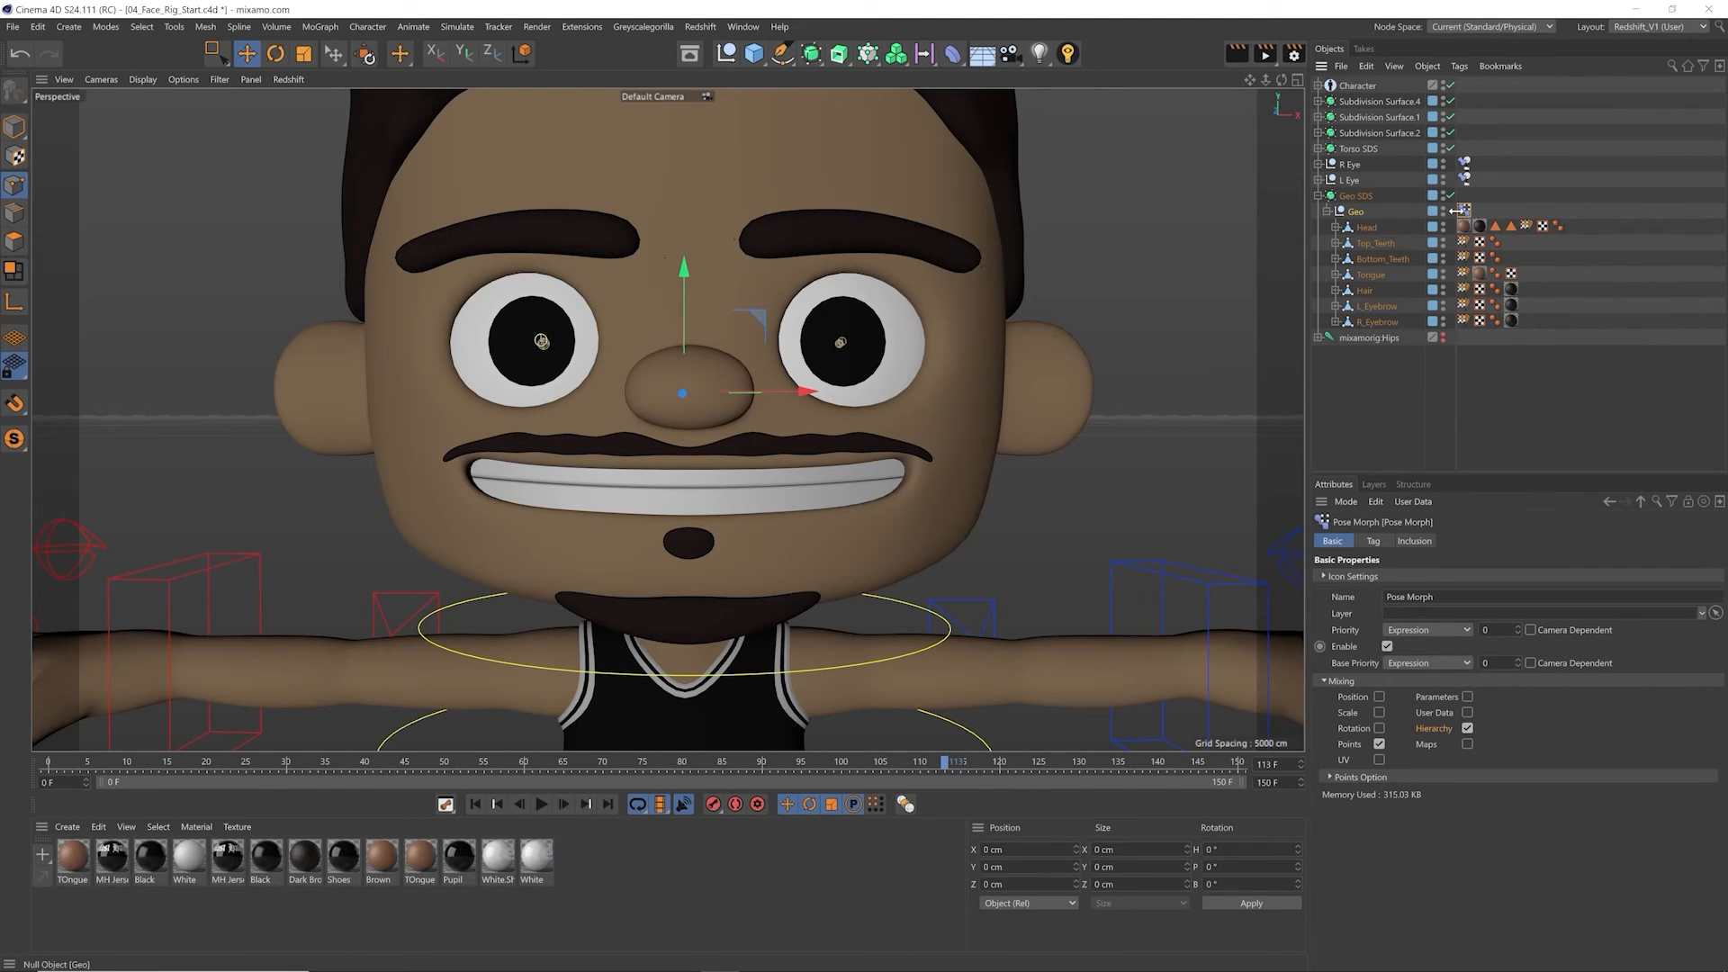
click(1373, 541)
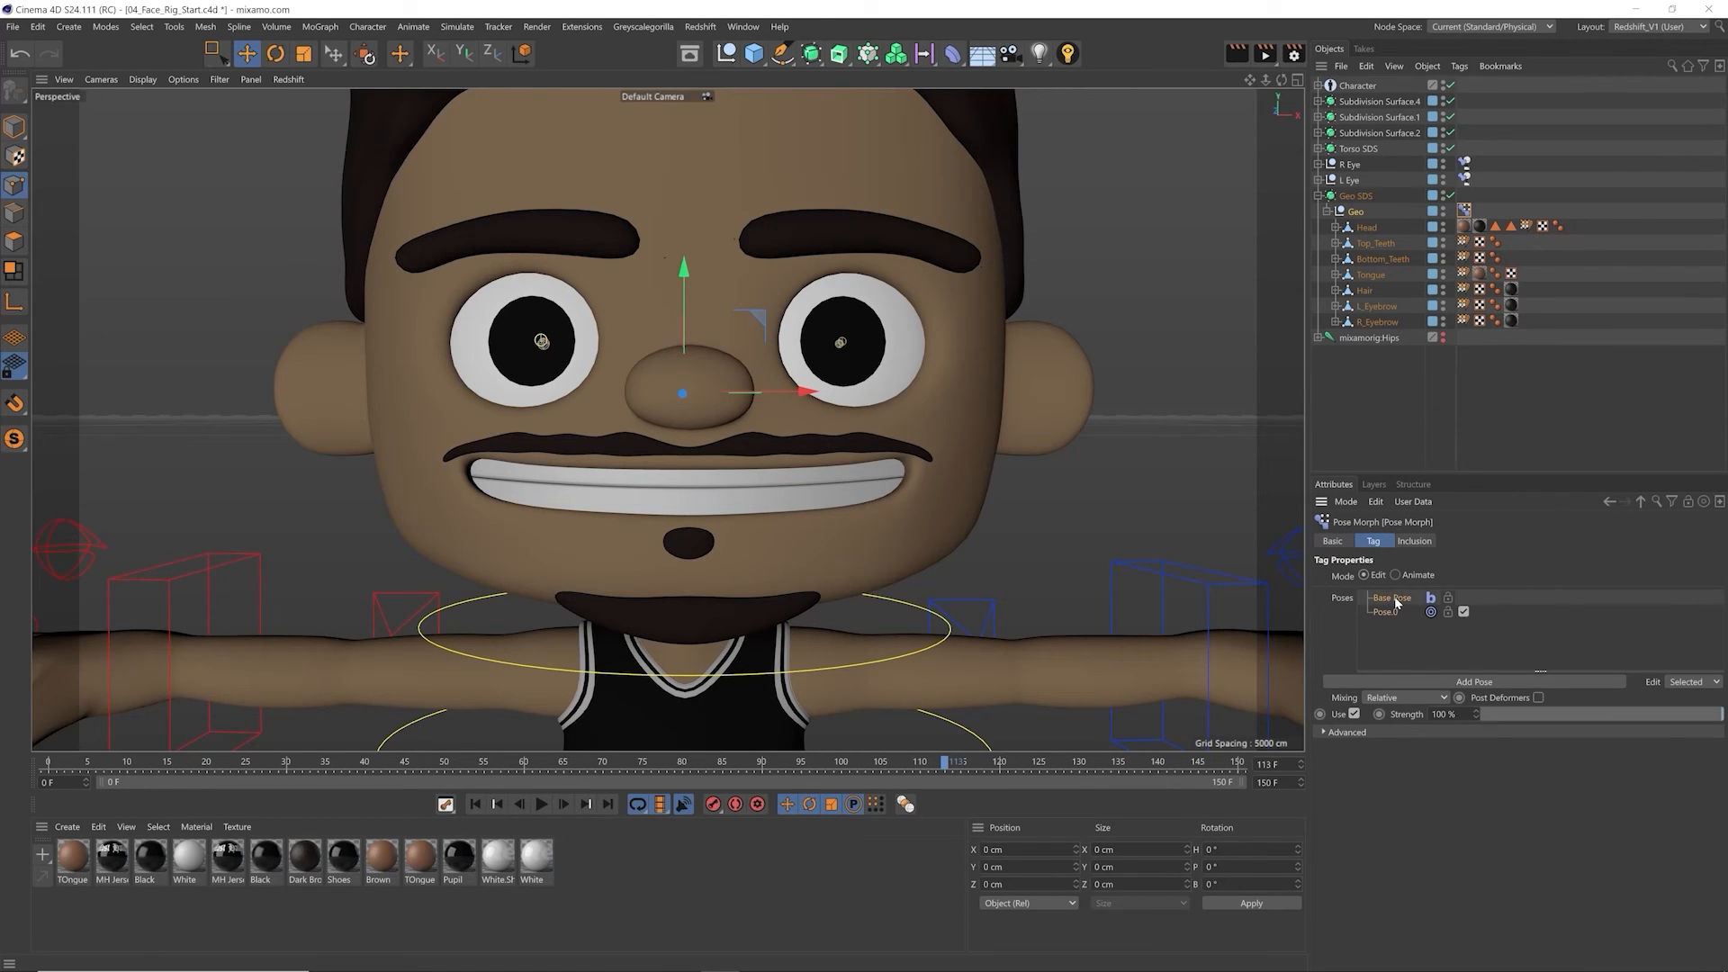
Step: Rename Pose.0 in the Pose Morph tag as Open Mouth and select the Head mesh for editing
click(1394, 599)
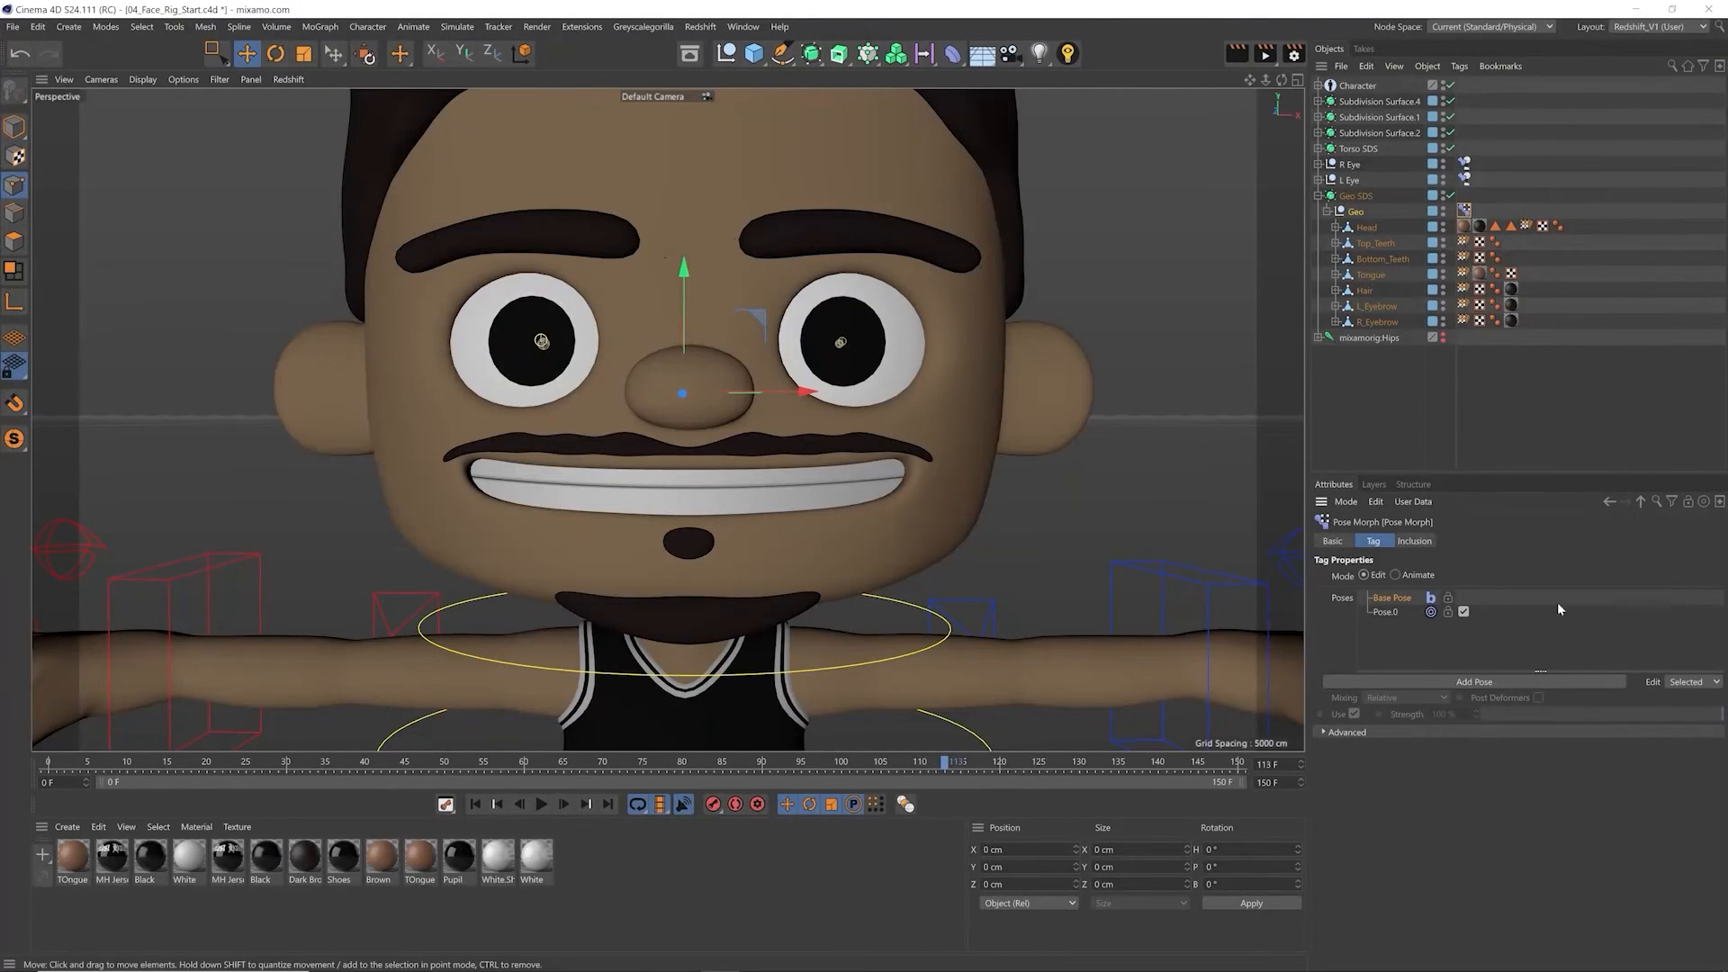
click(1377, 613)
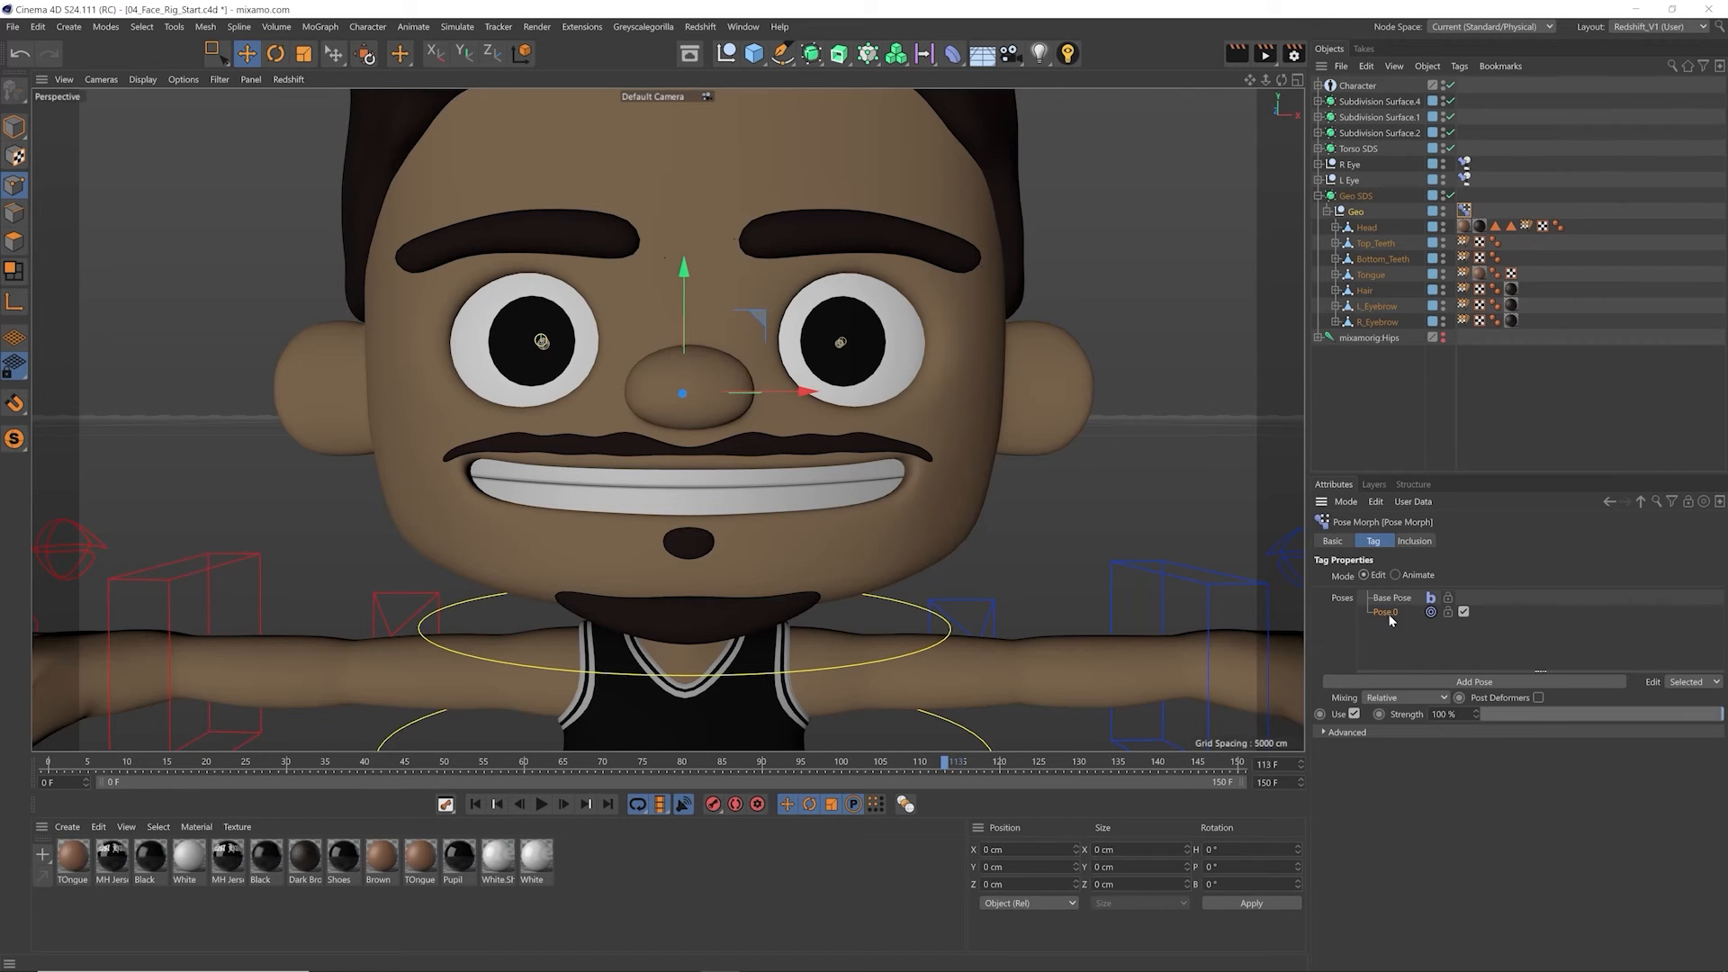
double_click(1390, 616)
text(Open Mouth)
key(Return)
click(1370, 229)
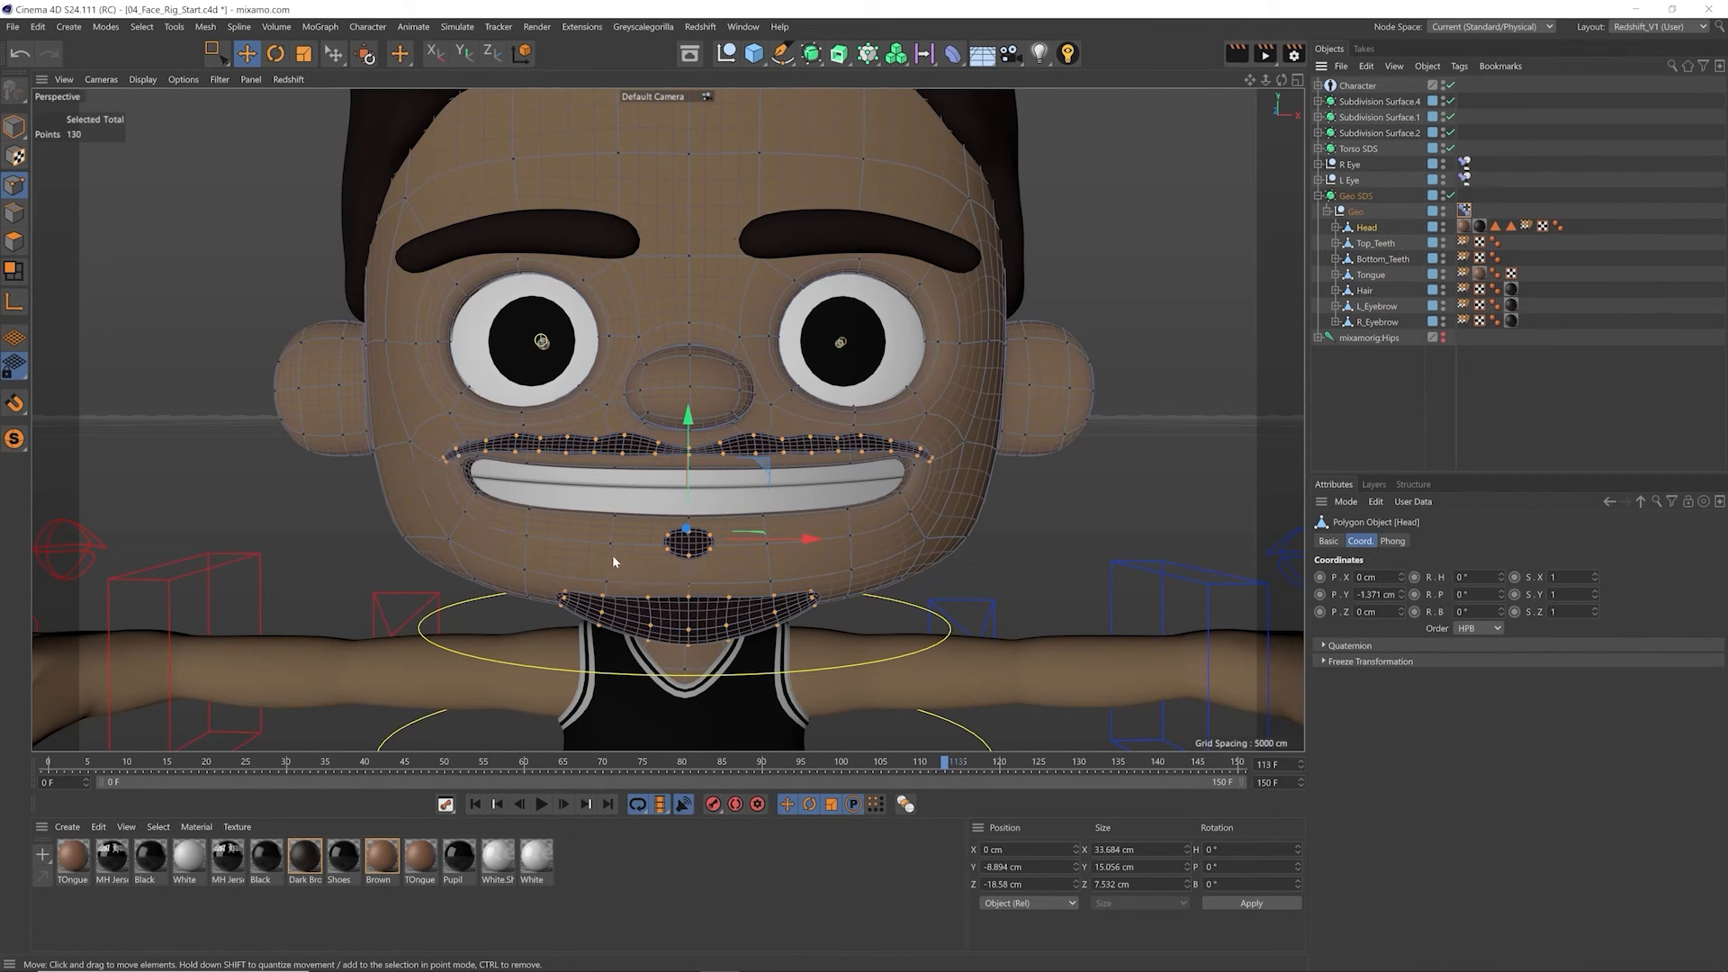
Step: Try to move rectangle-selected points at both moustache ends of the Head mesh, and undo the move
click(722, 453)
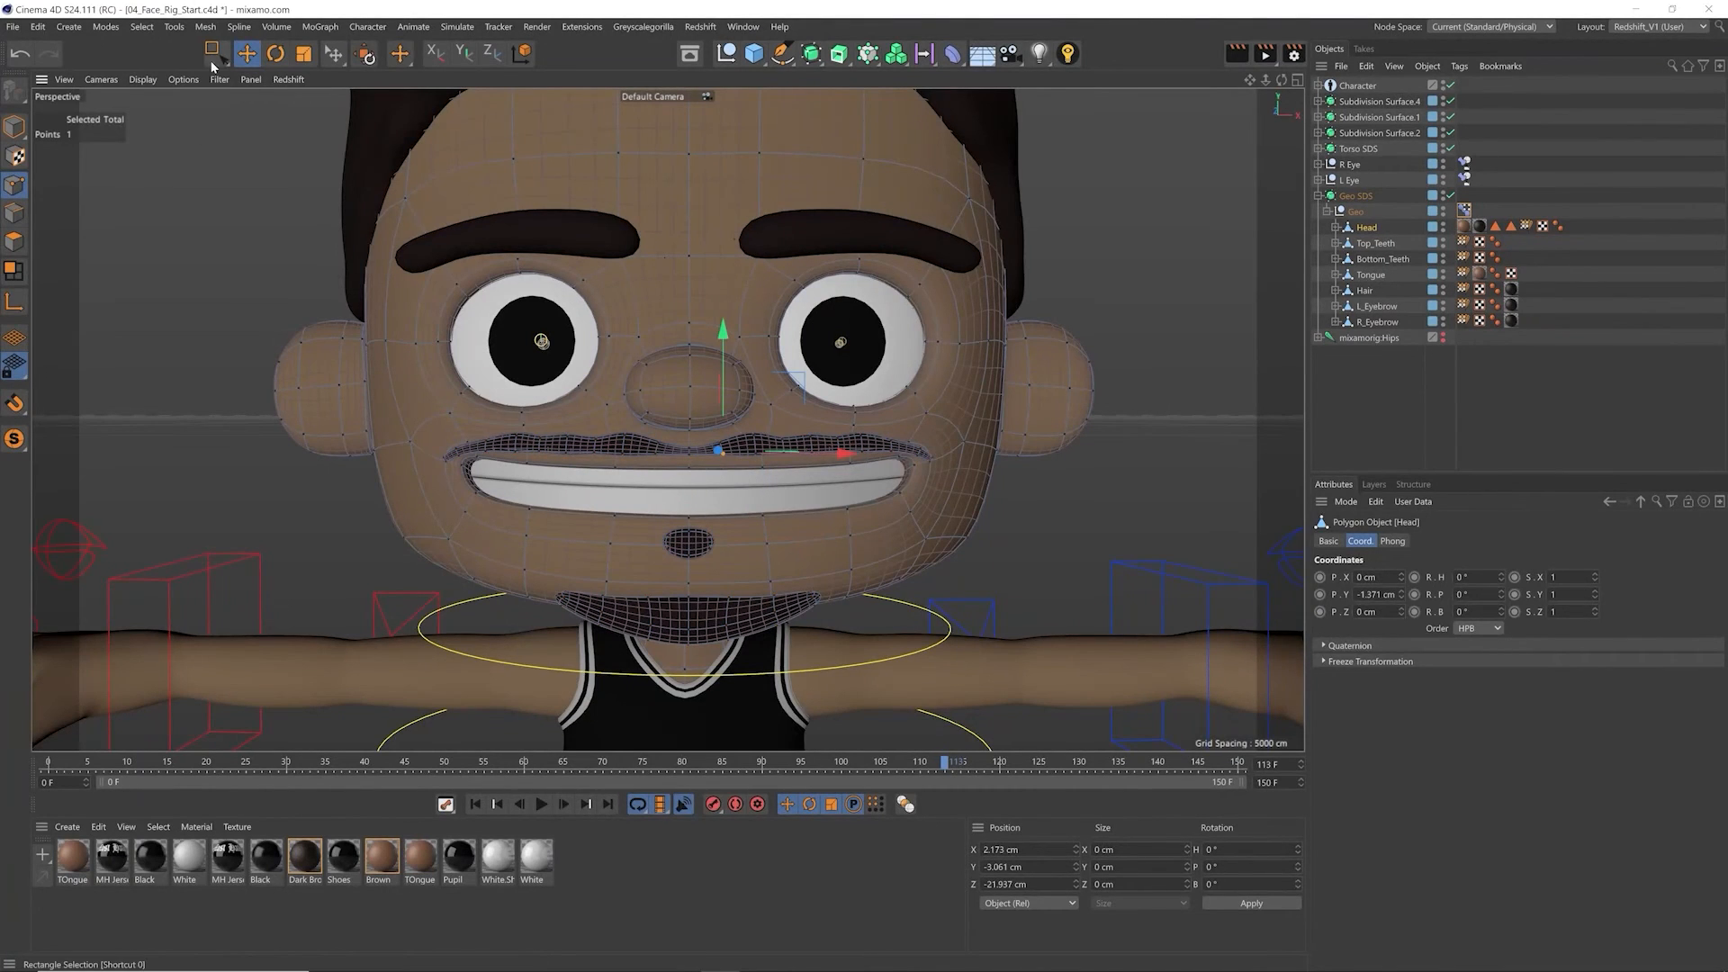
key(0)
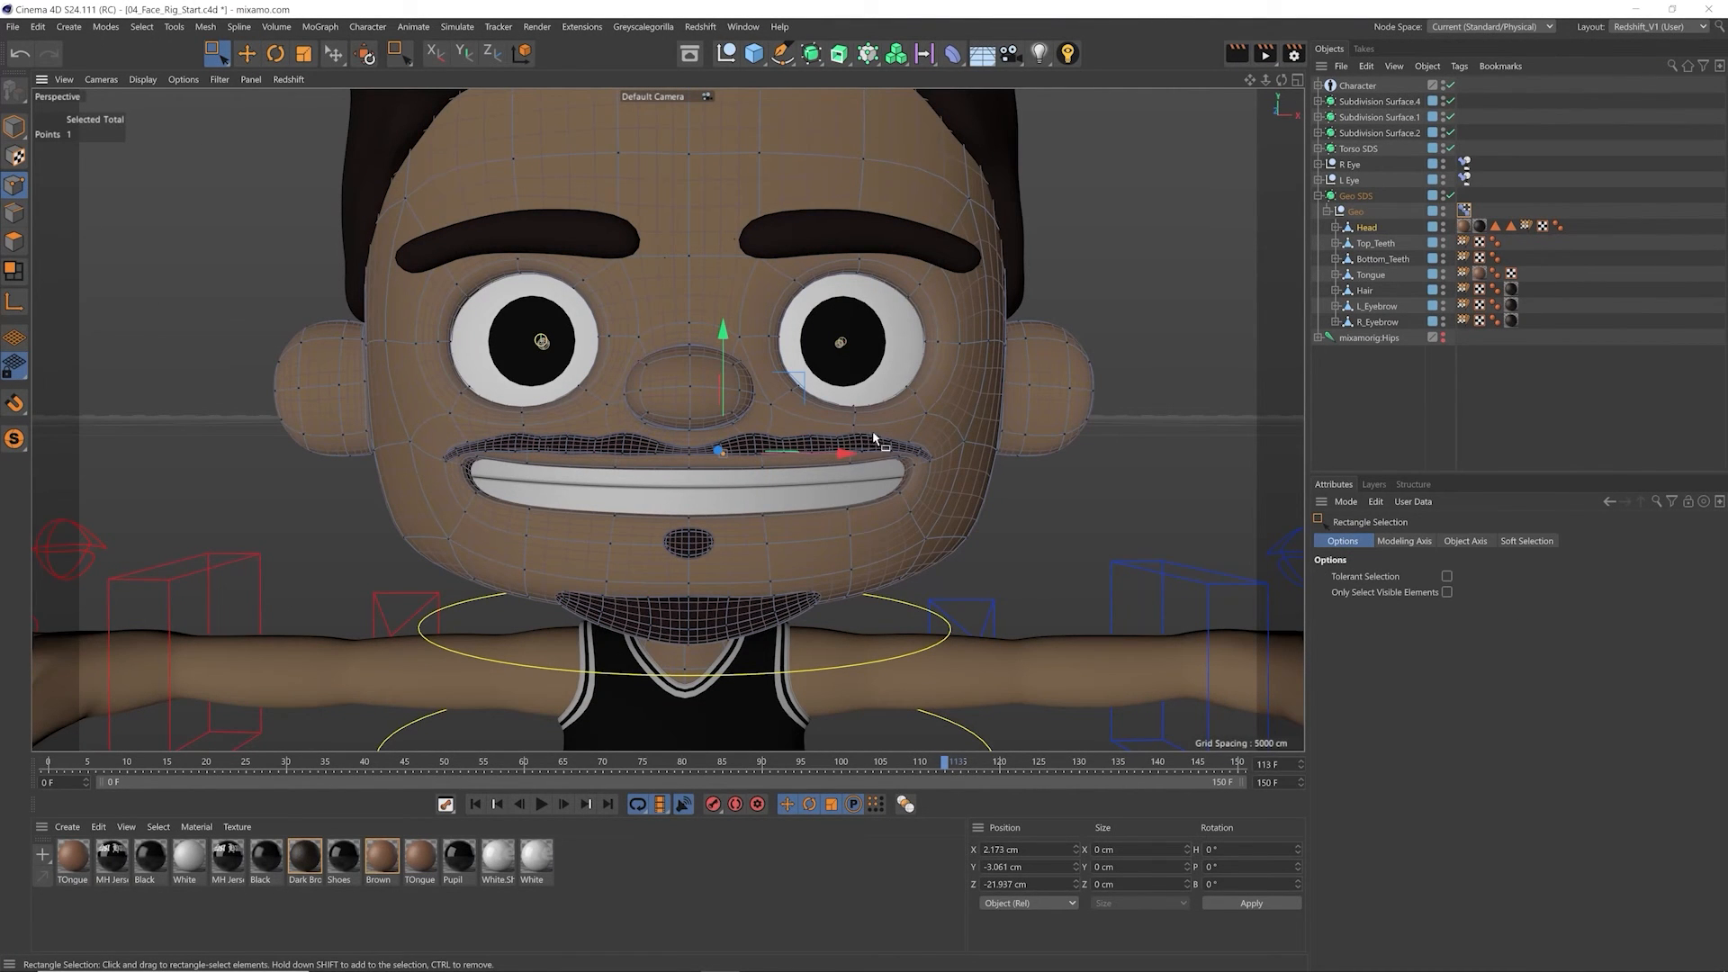
drag(821, 438, 941, 488)
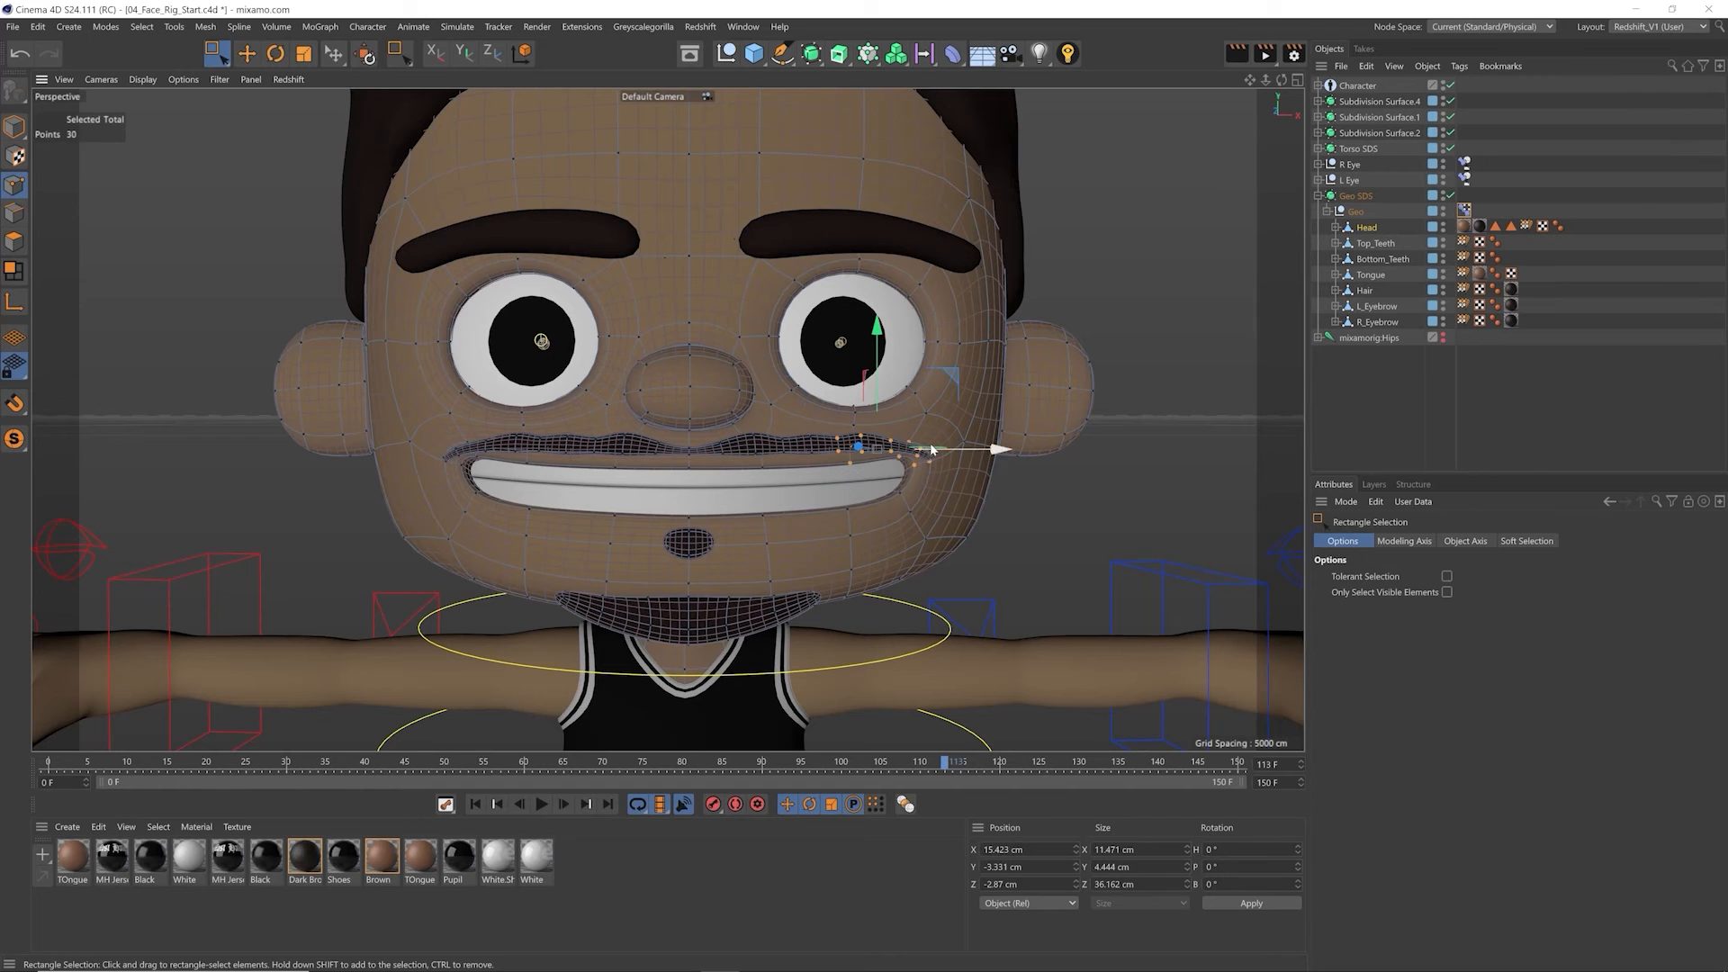
shift+drag(428, 439, 550, 491)
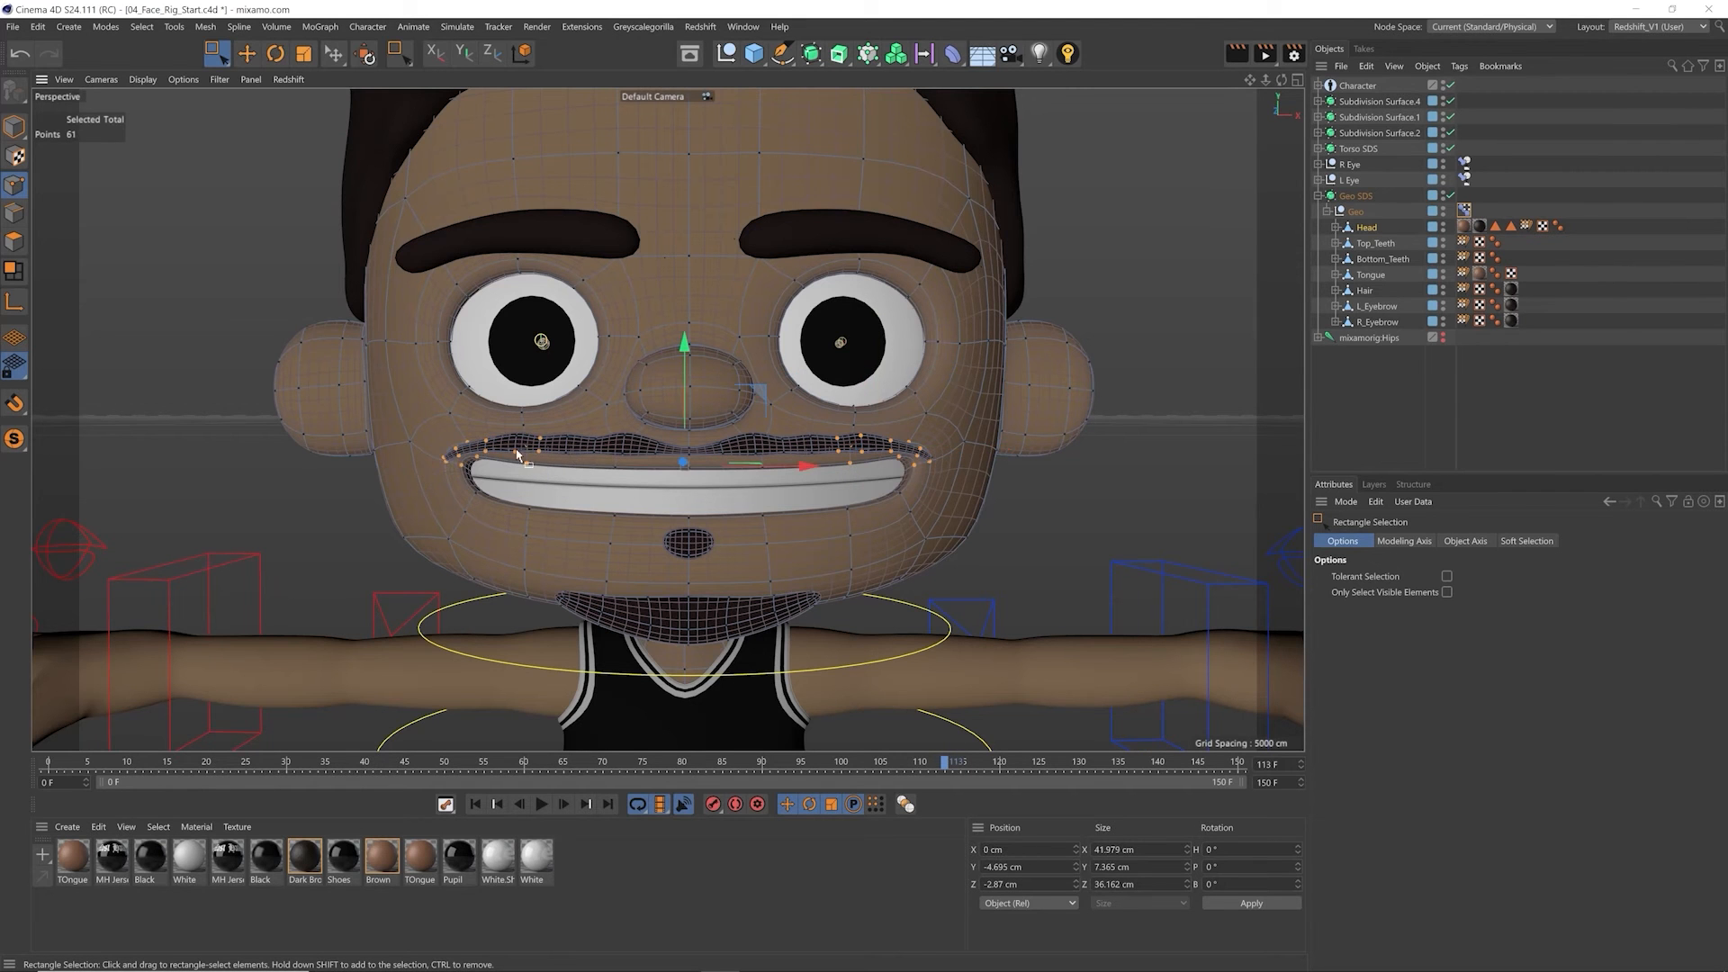
drag(684, 394, 684, 375)
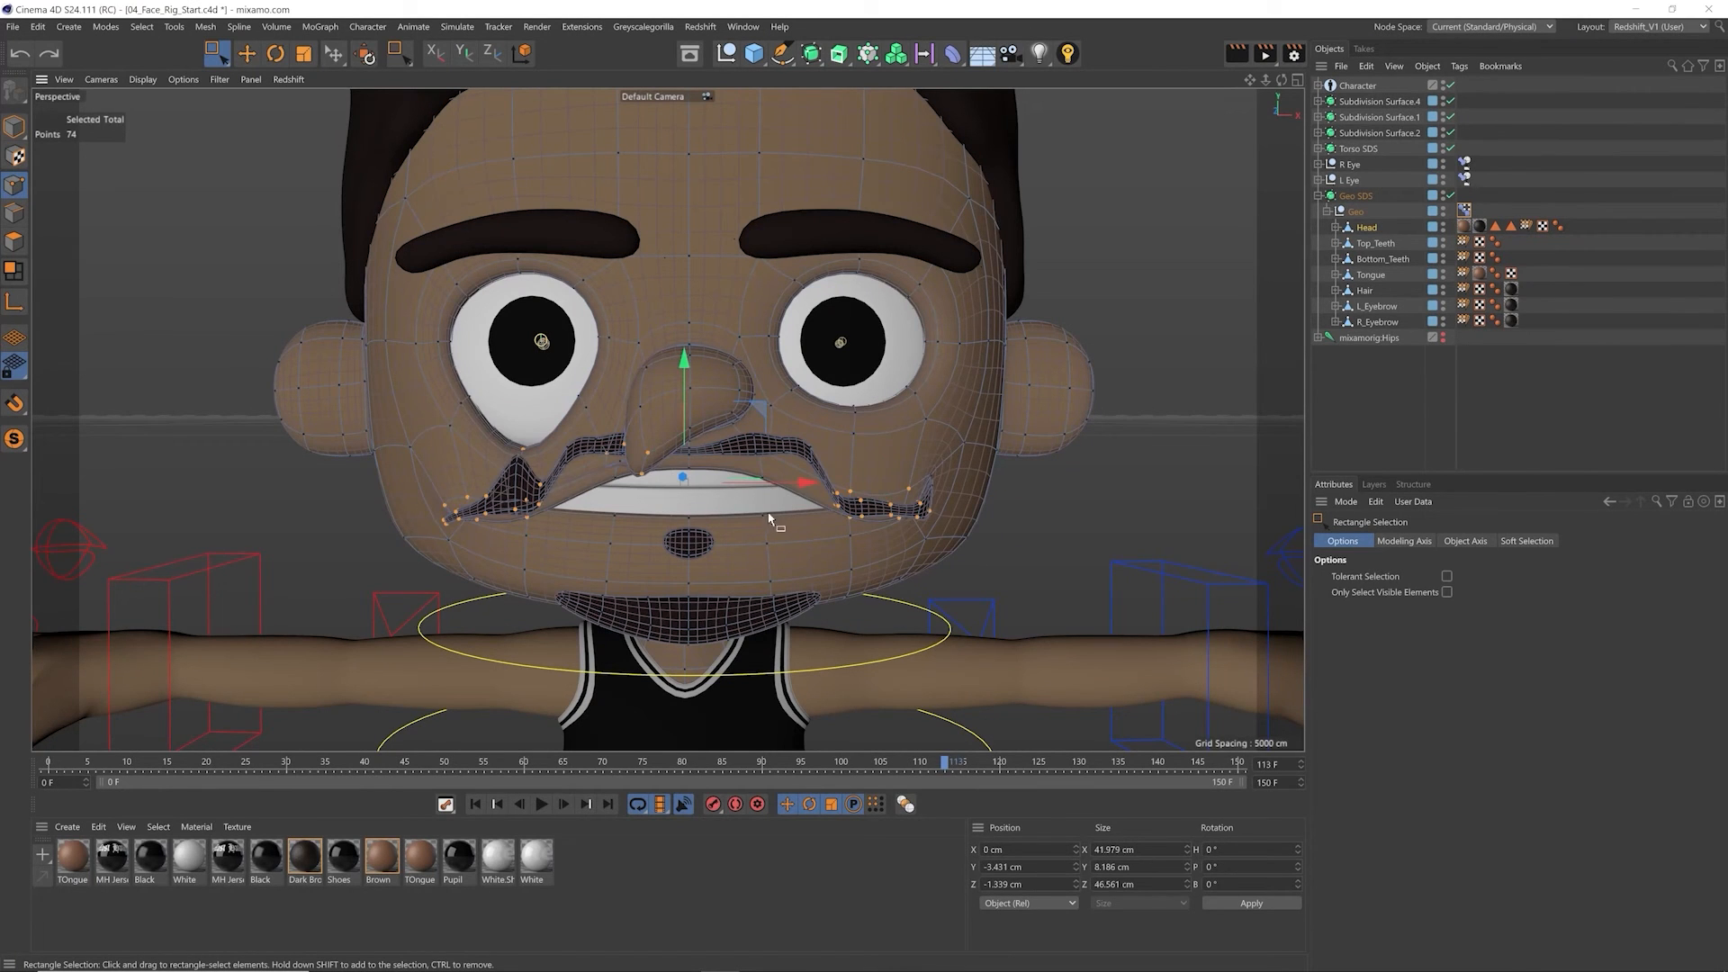
key(ctrl+z)
Step: Deselect all points on the Head mesh
key(e)
scroll(471, 452, up, 3)
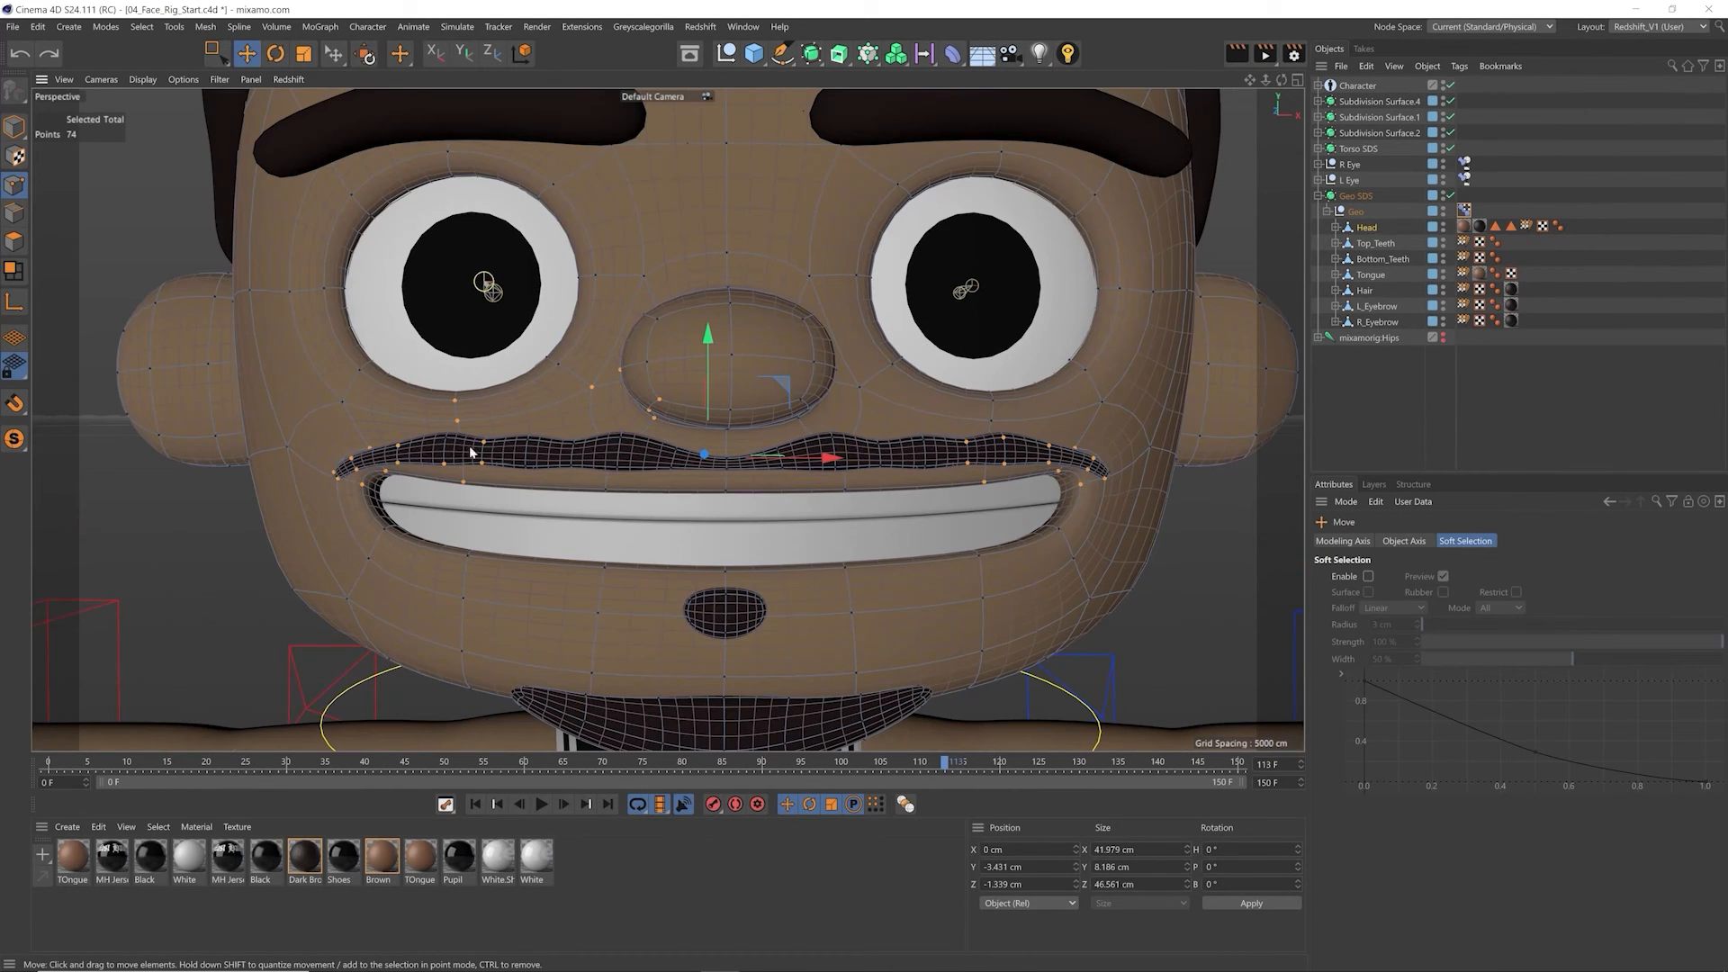
key(0)
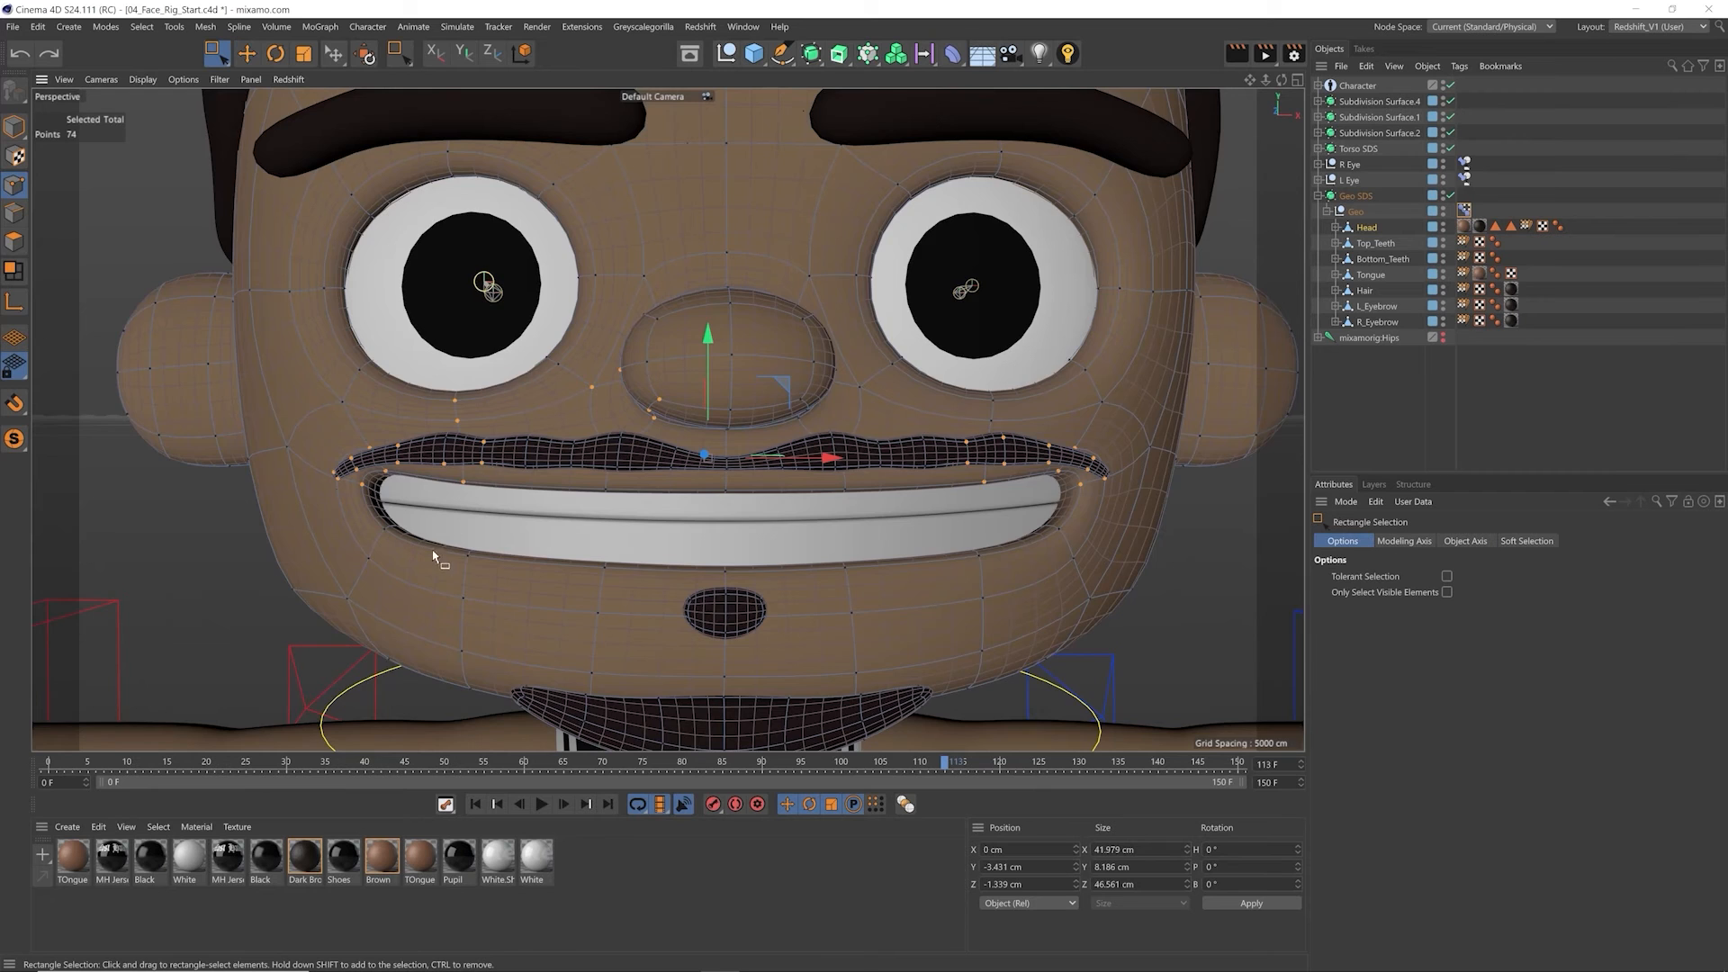
scroll(486, 558, down, 3)
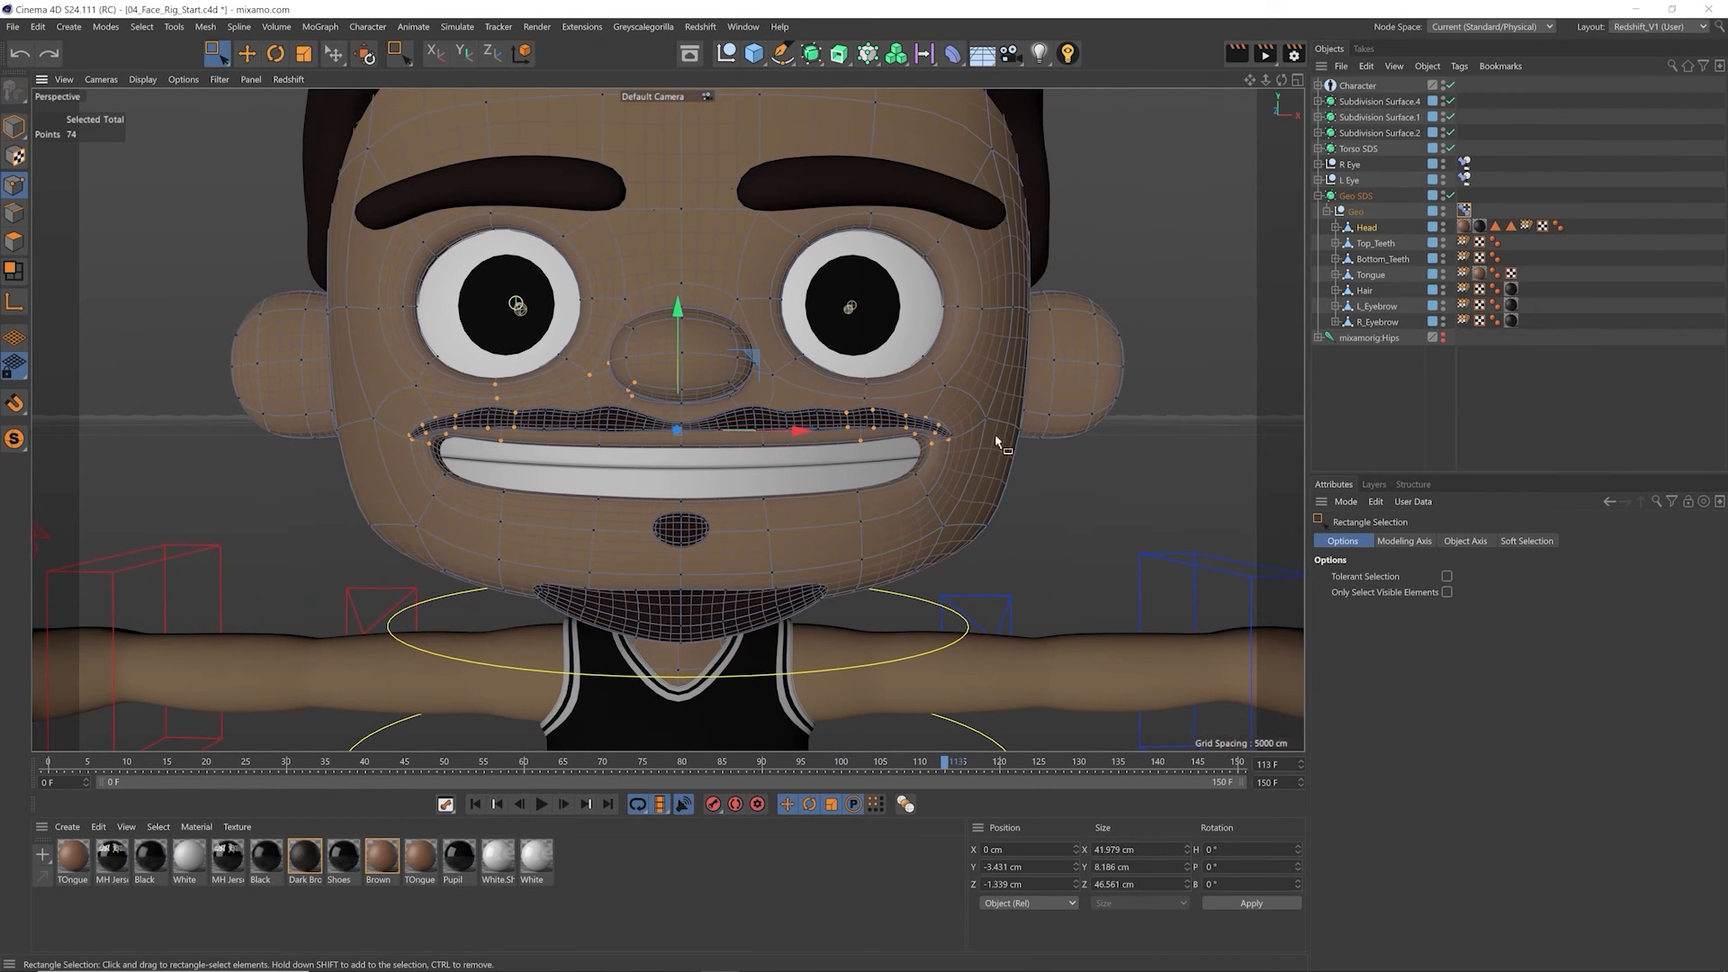
click(142, 26)
click(168, 242)
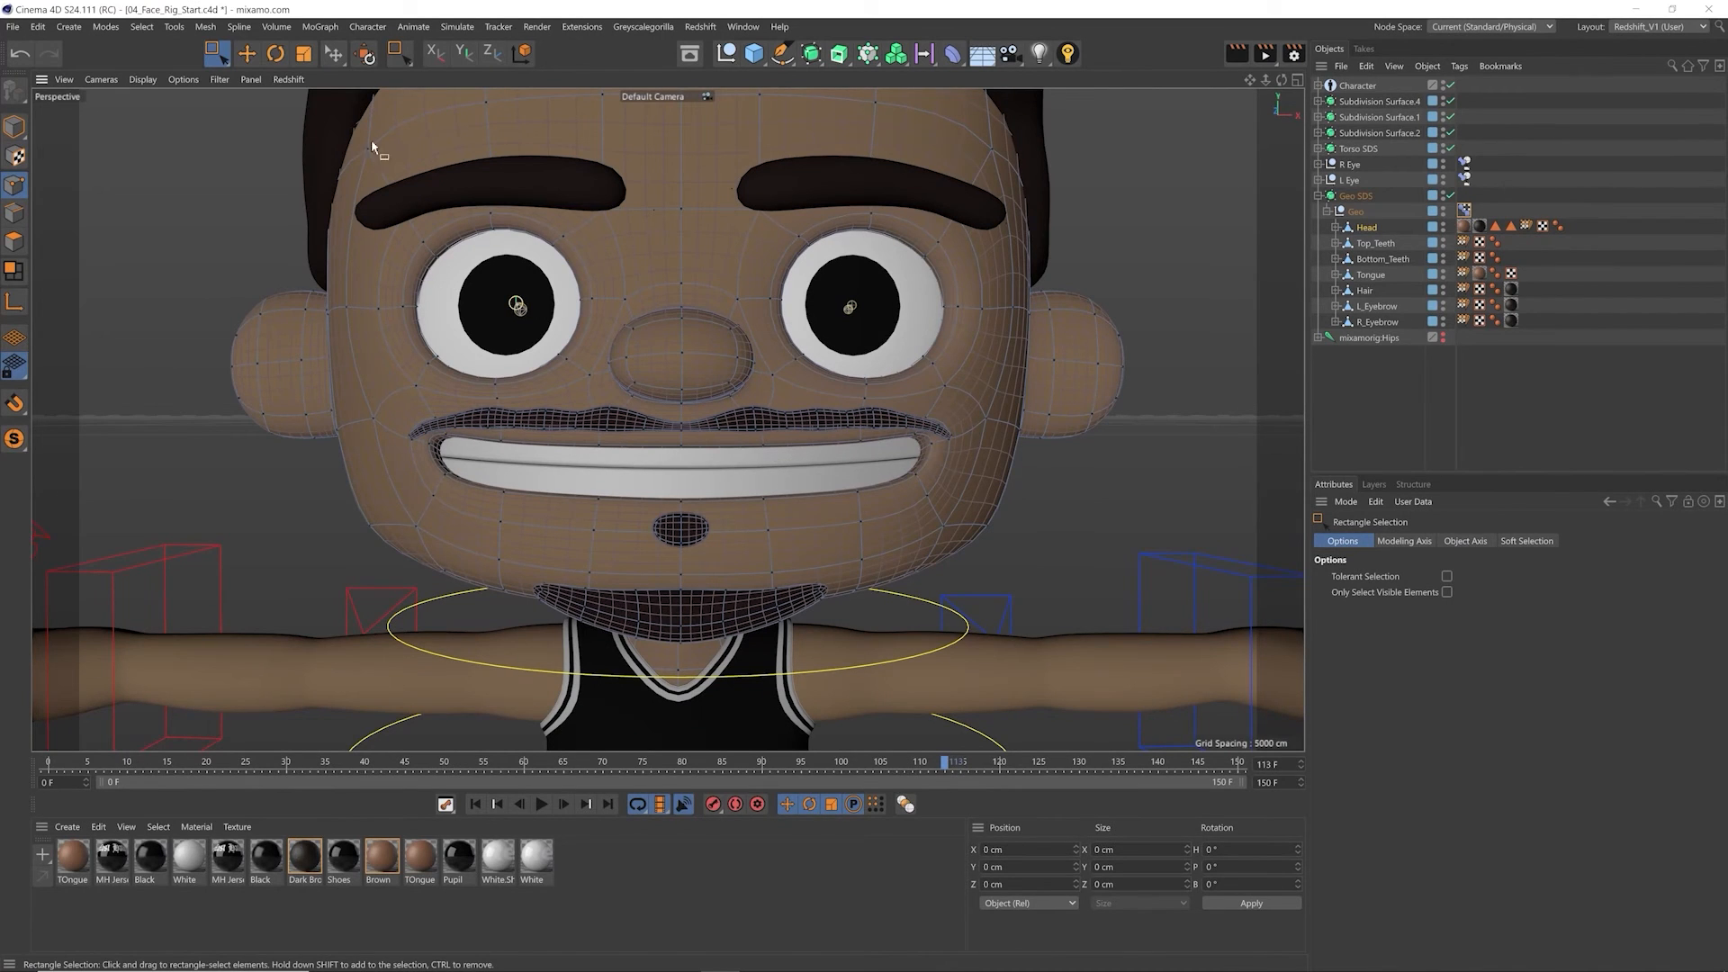
Step: Dock the mesh Brushes palette beside the viewport and activate the Grab brush with local X (YZ) symmetry
click(205, 26)
mouse_move(255, 272)
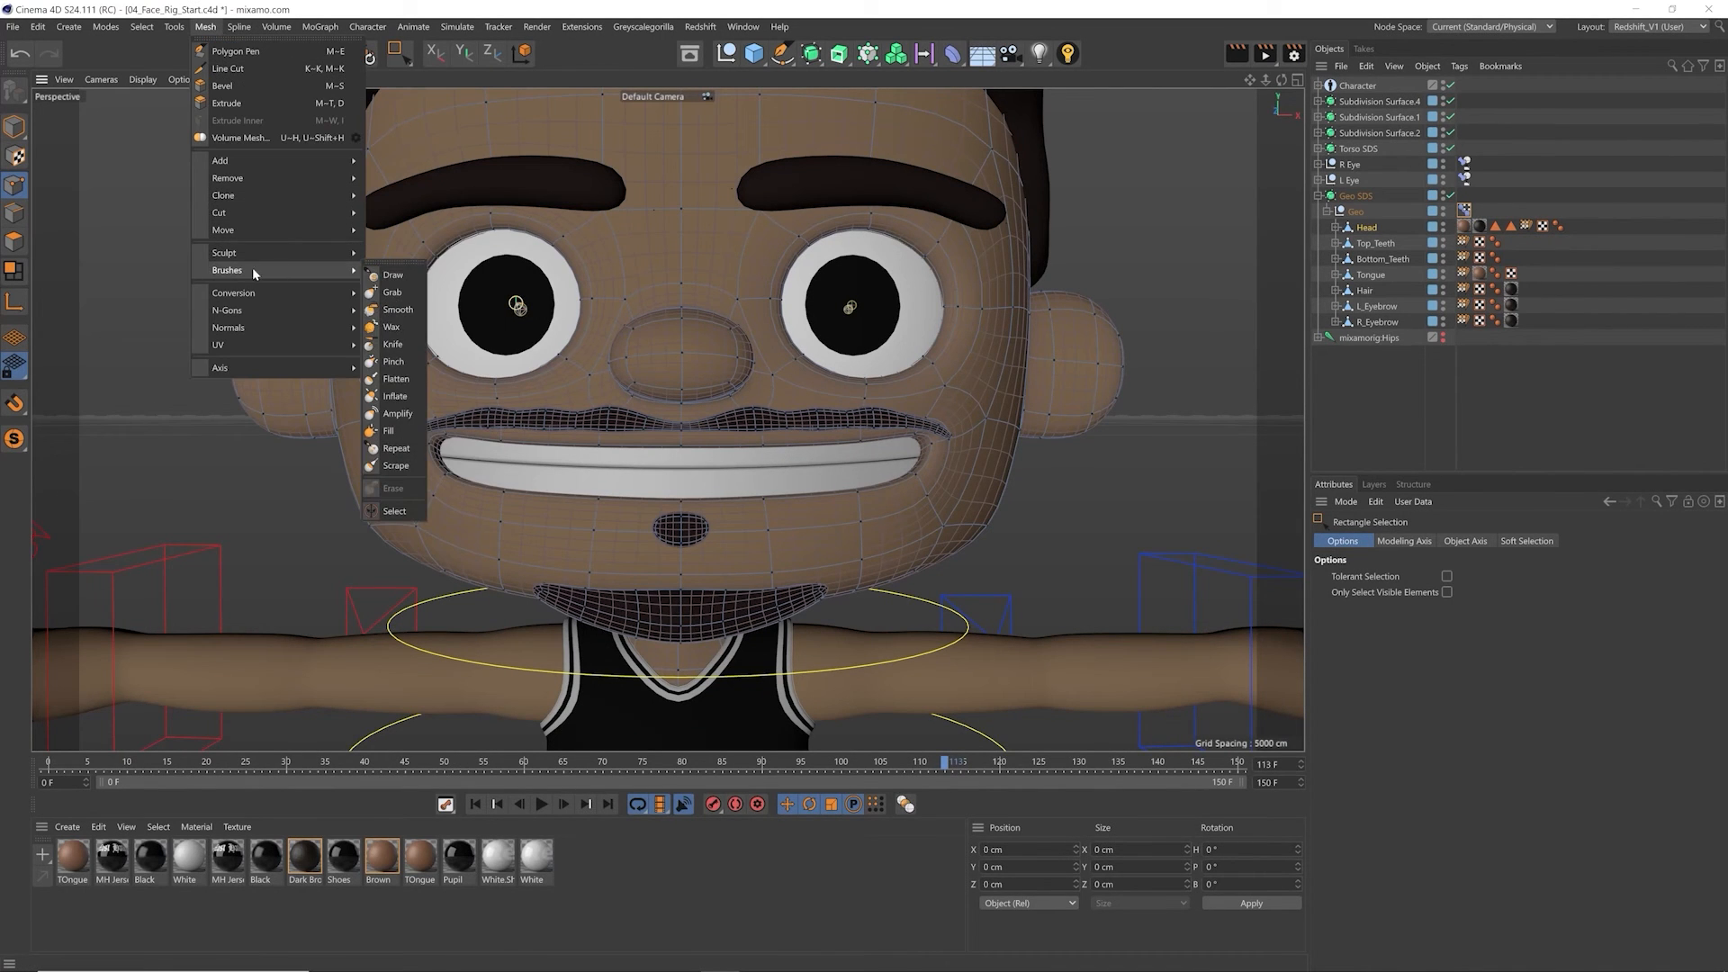
mouse_move(396, 263)
mouse_down()
mouse_move(1100, 167)
mouse_move(1291, 159)
mouse_up()
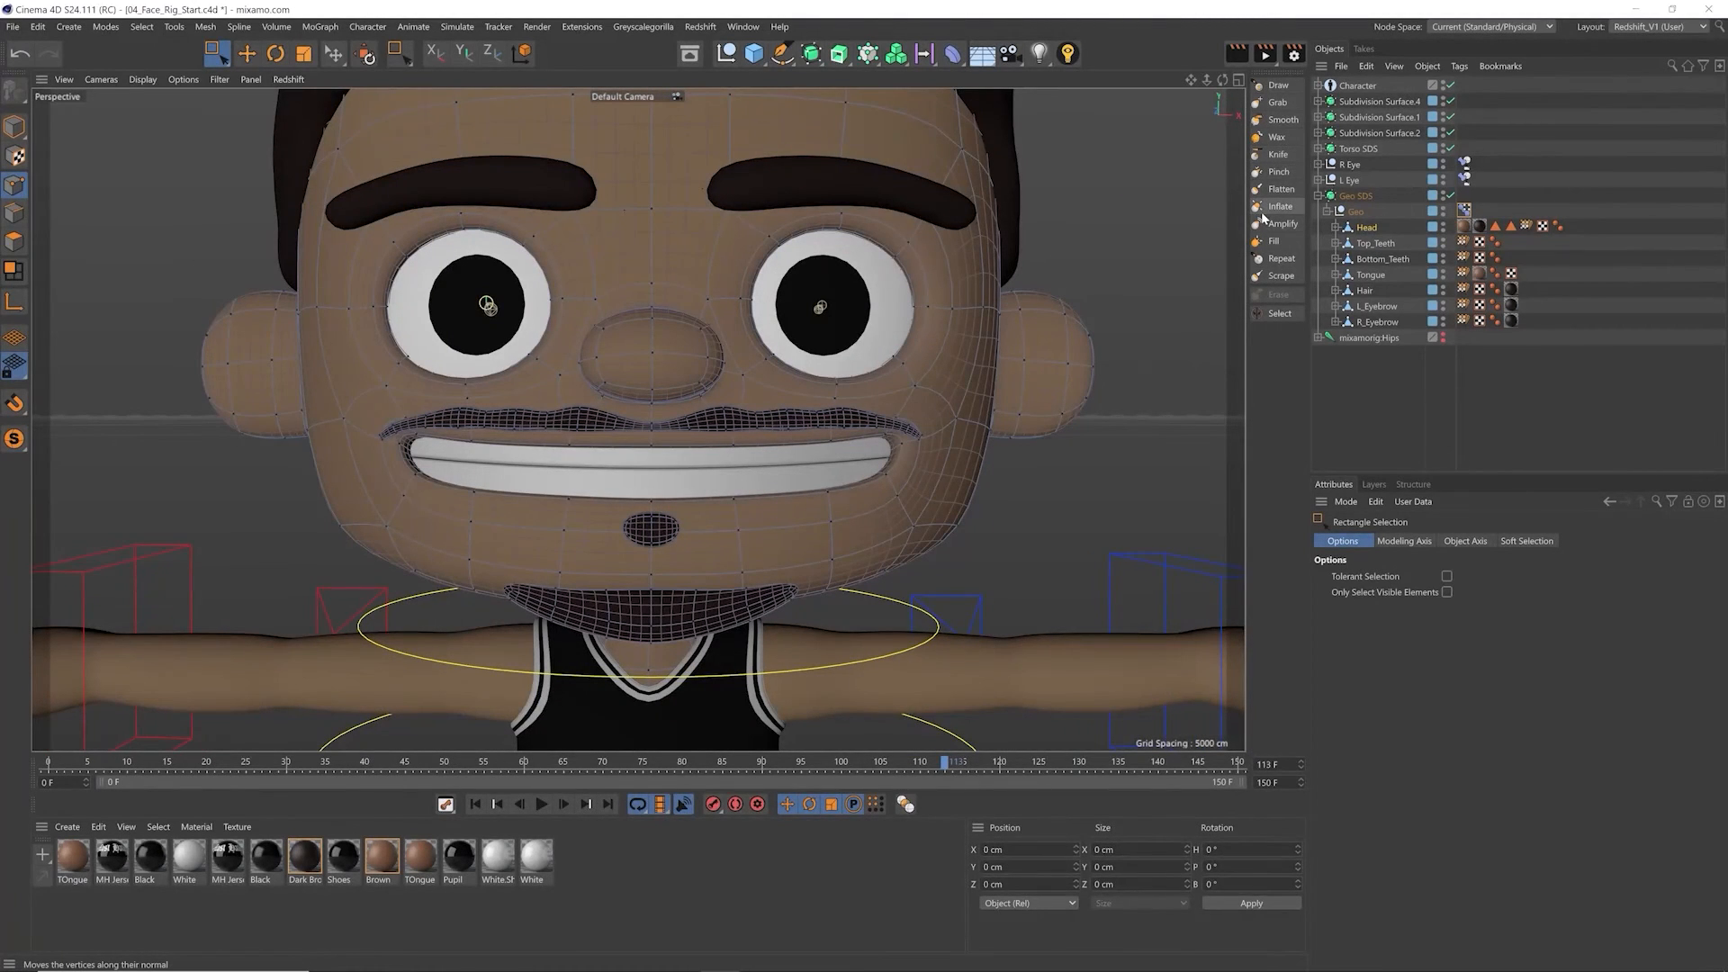
click(1276, 104)
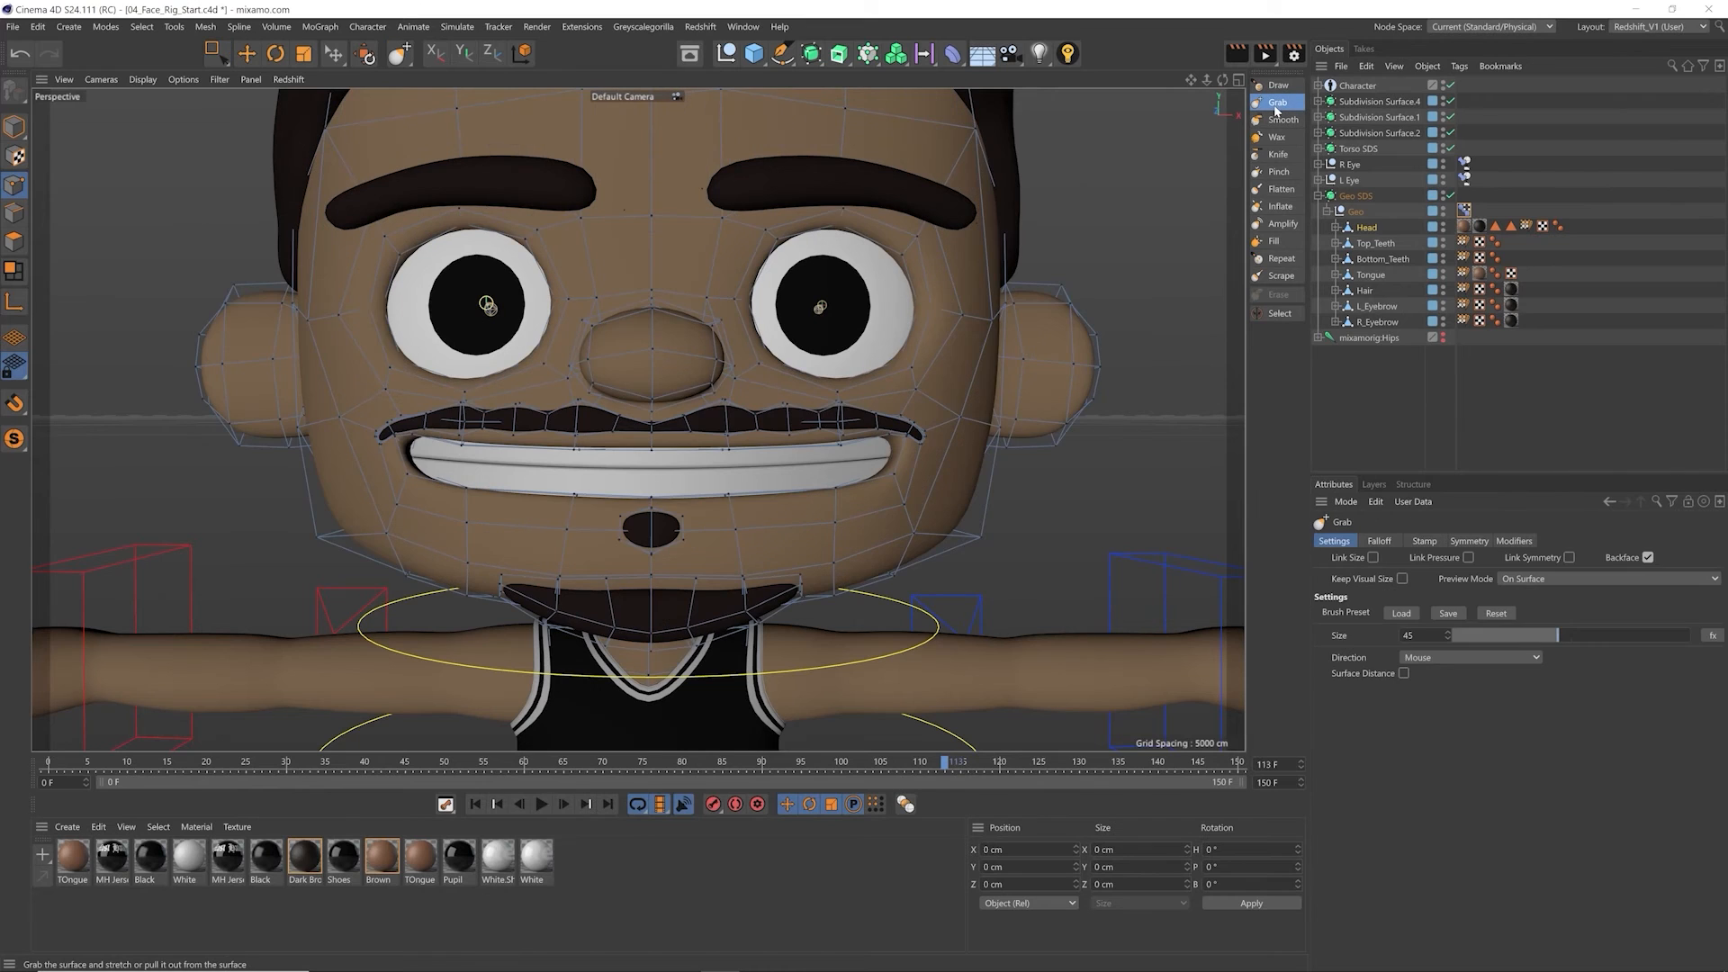
click(1470, 541)
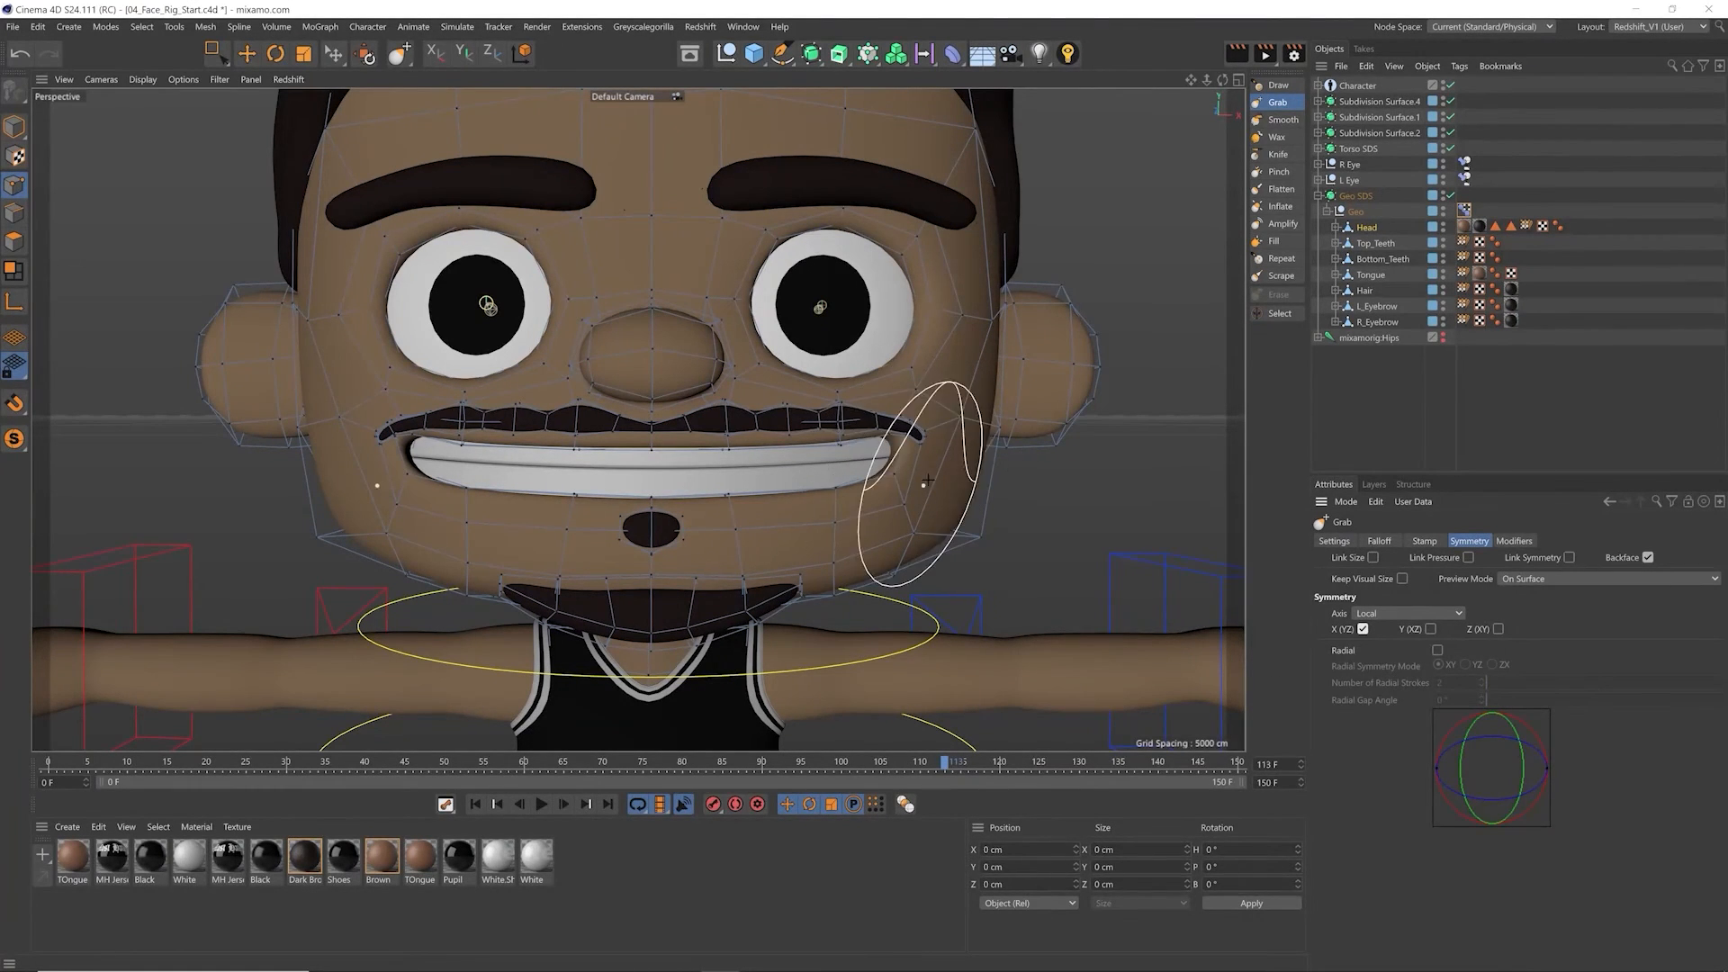
Step: Pull the mouth corners outward and the lower lip down with the symmetrical Grab brush to open the mouth
mouse_move(895, 484)
mouse_down()
mouse_move(883, 506)
mouse_move(886, 480)
mouse_up()
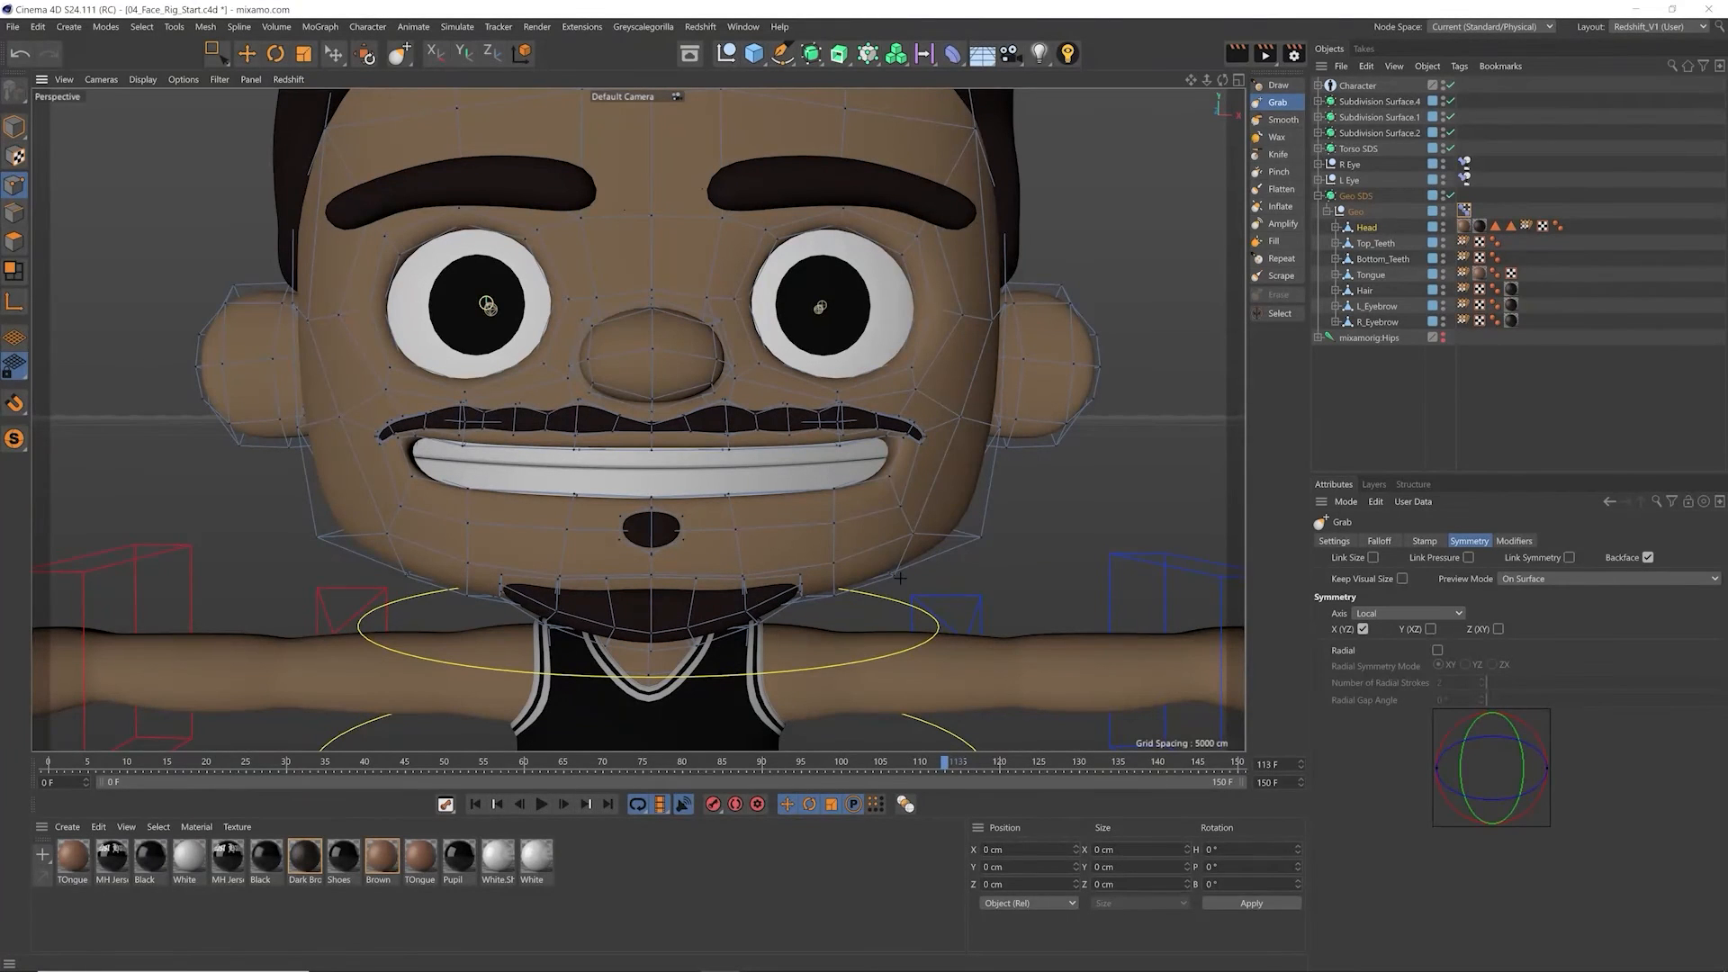
click(1380, 542)
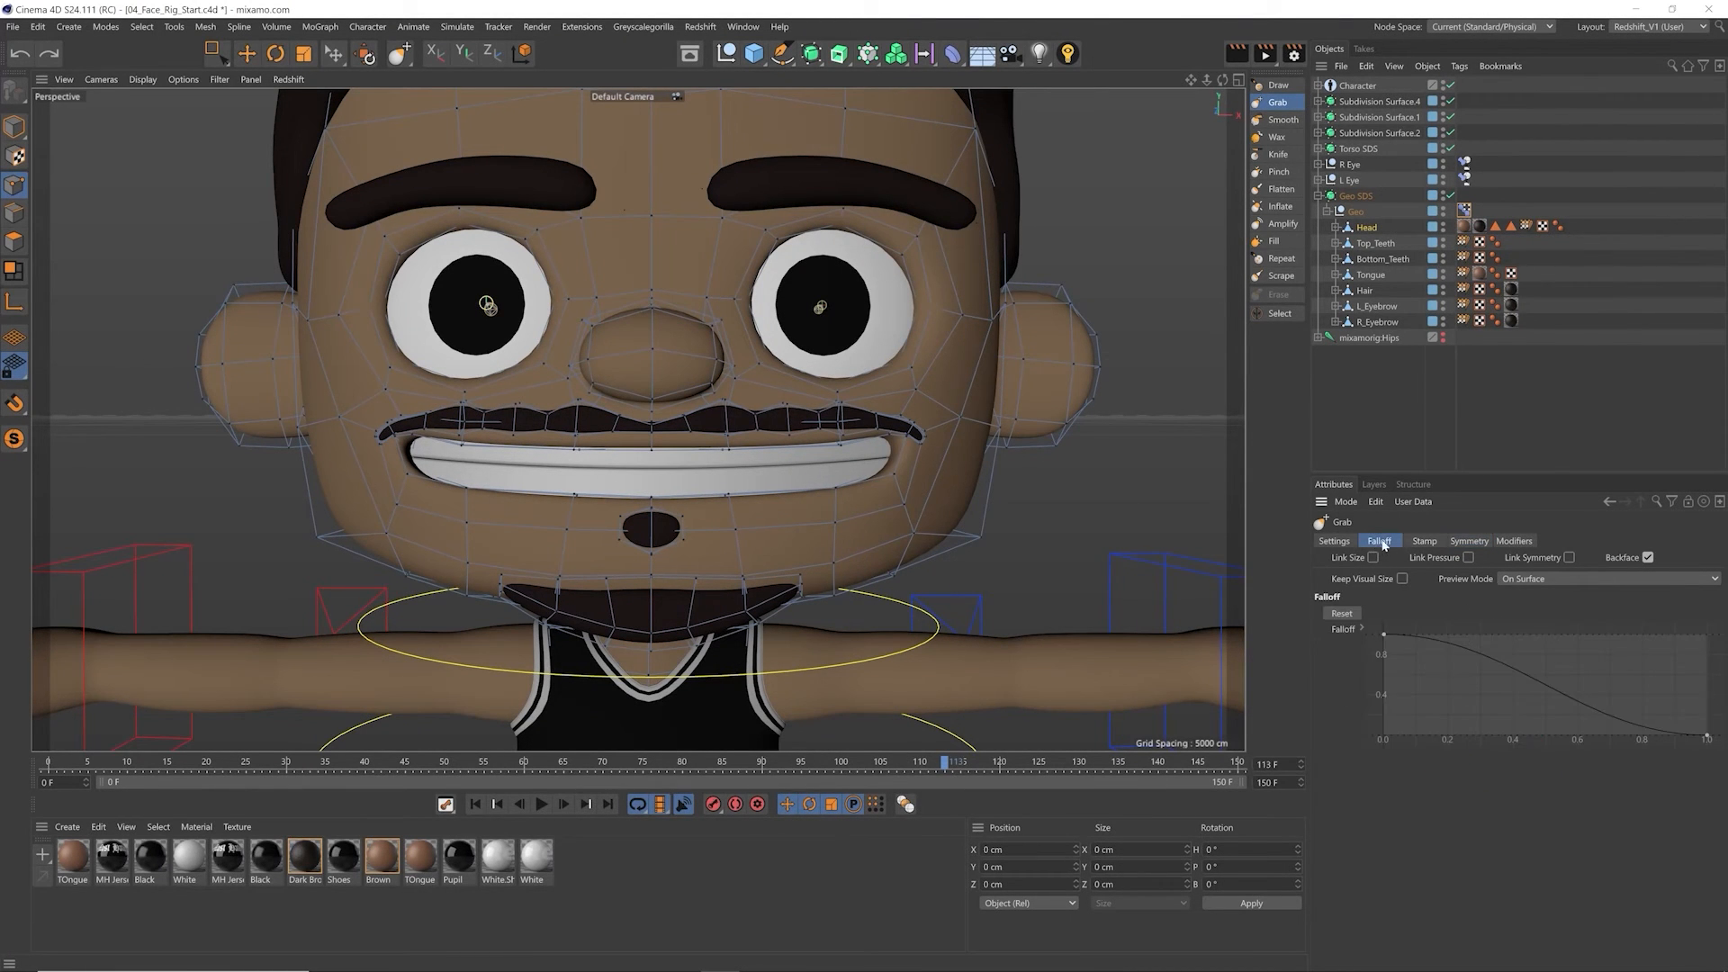
click(1425, 543)
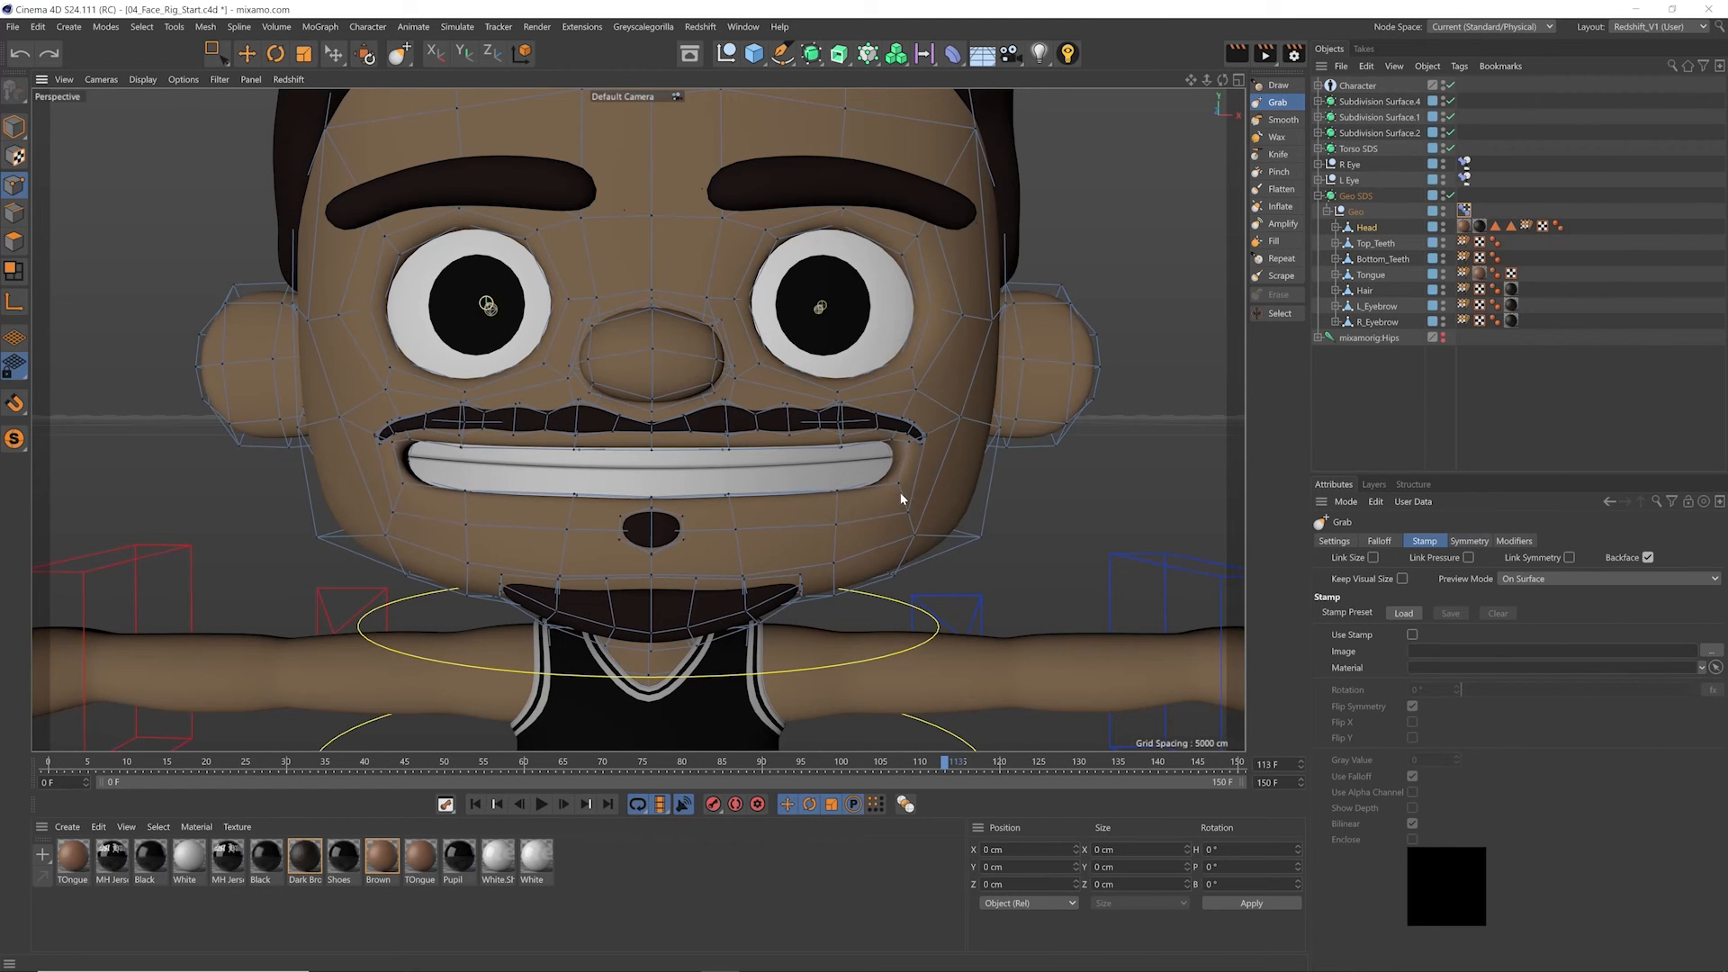
drag(817, 508, 743, 524)
mouse_move(650, 506)
mouse_down()
mouse_move(646, 529)
mouse_move(391, 524)
mouse_up()
Step: Try to lift the upper lip and moustache with the large Grab brush, and undo the stroke
drag(445, 437, 432, 418)
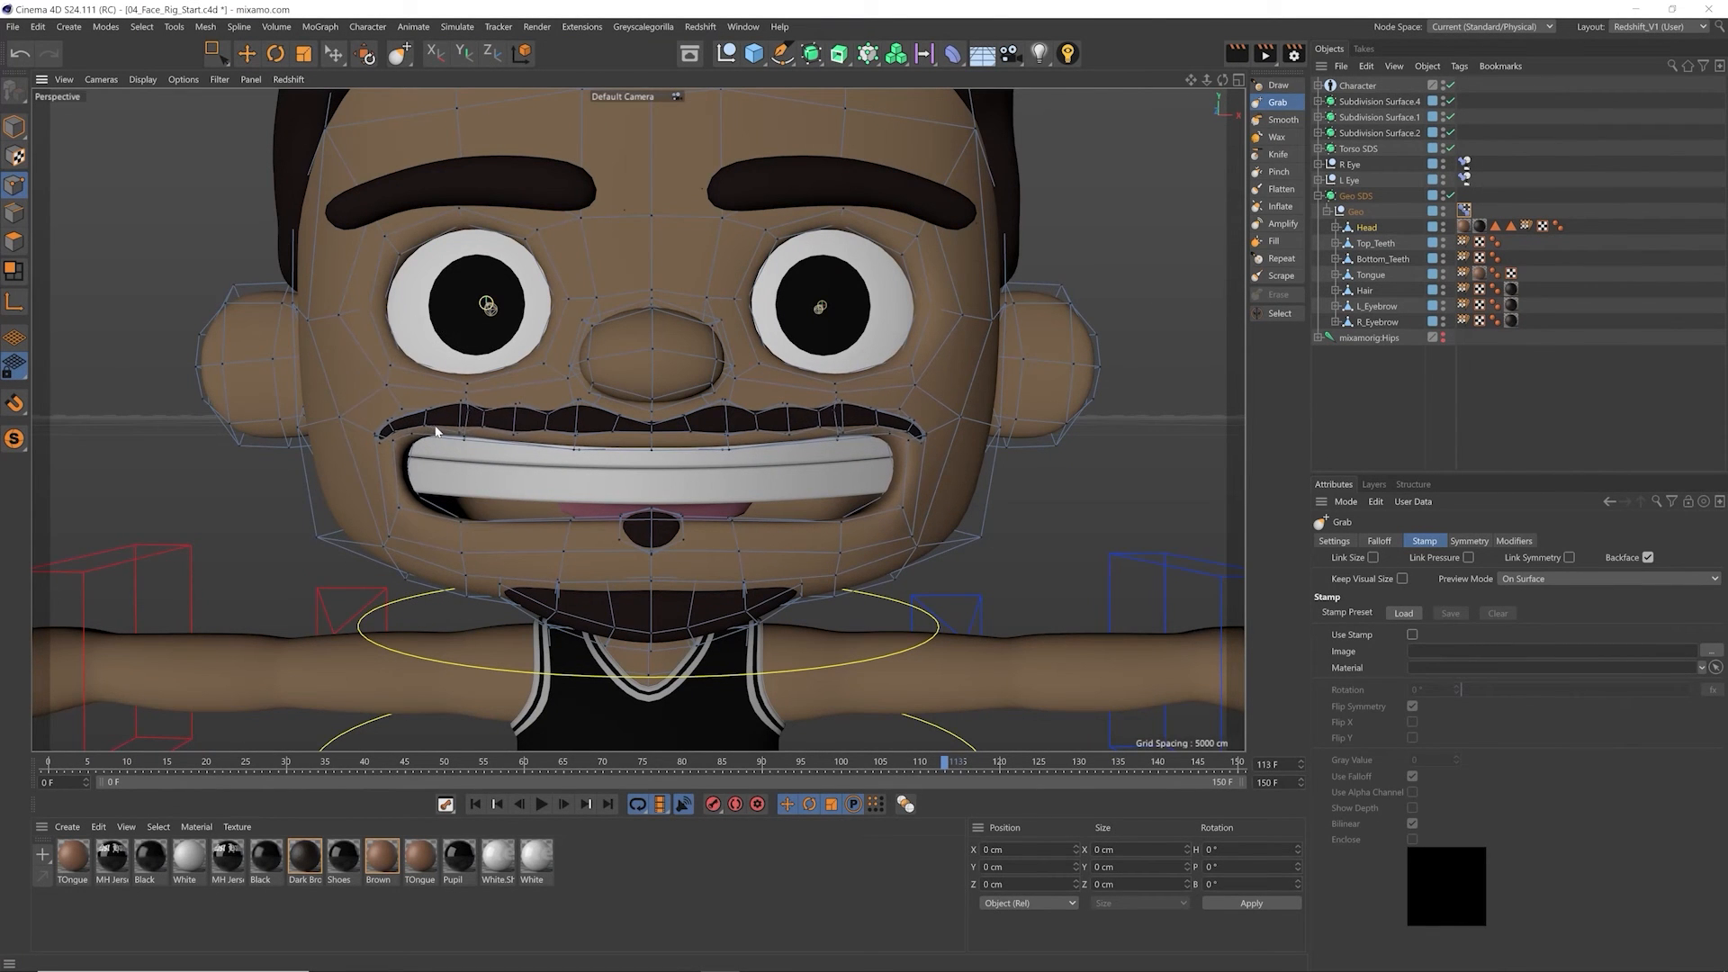
drag(565, 423, 571, 411)
mouse_move(661, 405)
mouse_down()
mouse_move(667, 378)
mouse_move(652, 385)
mouse_up()
key(ctrl+z)
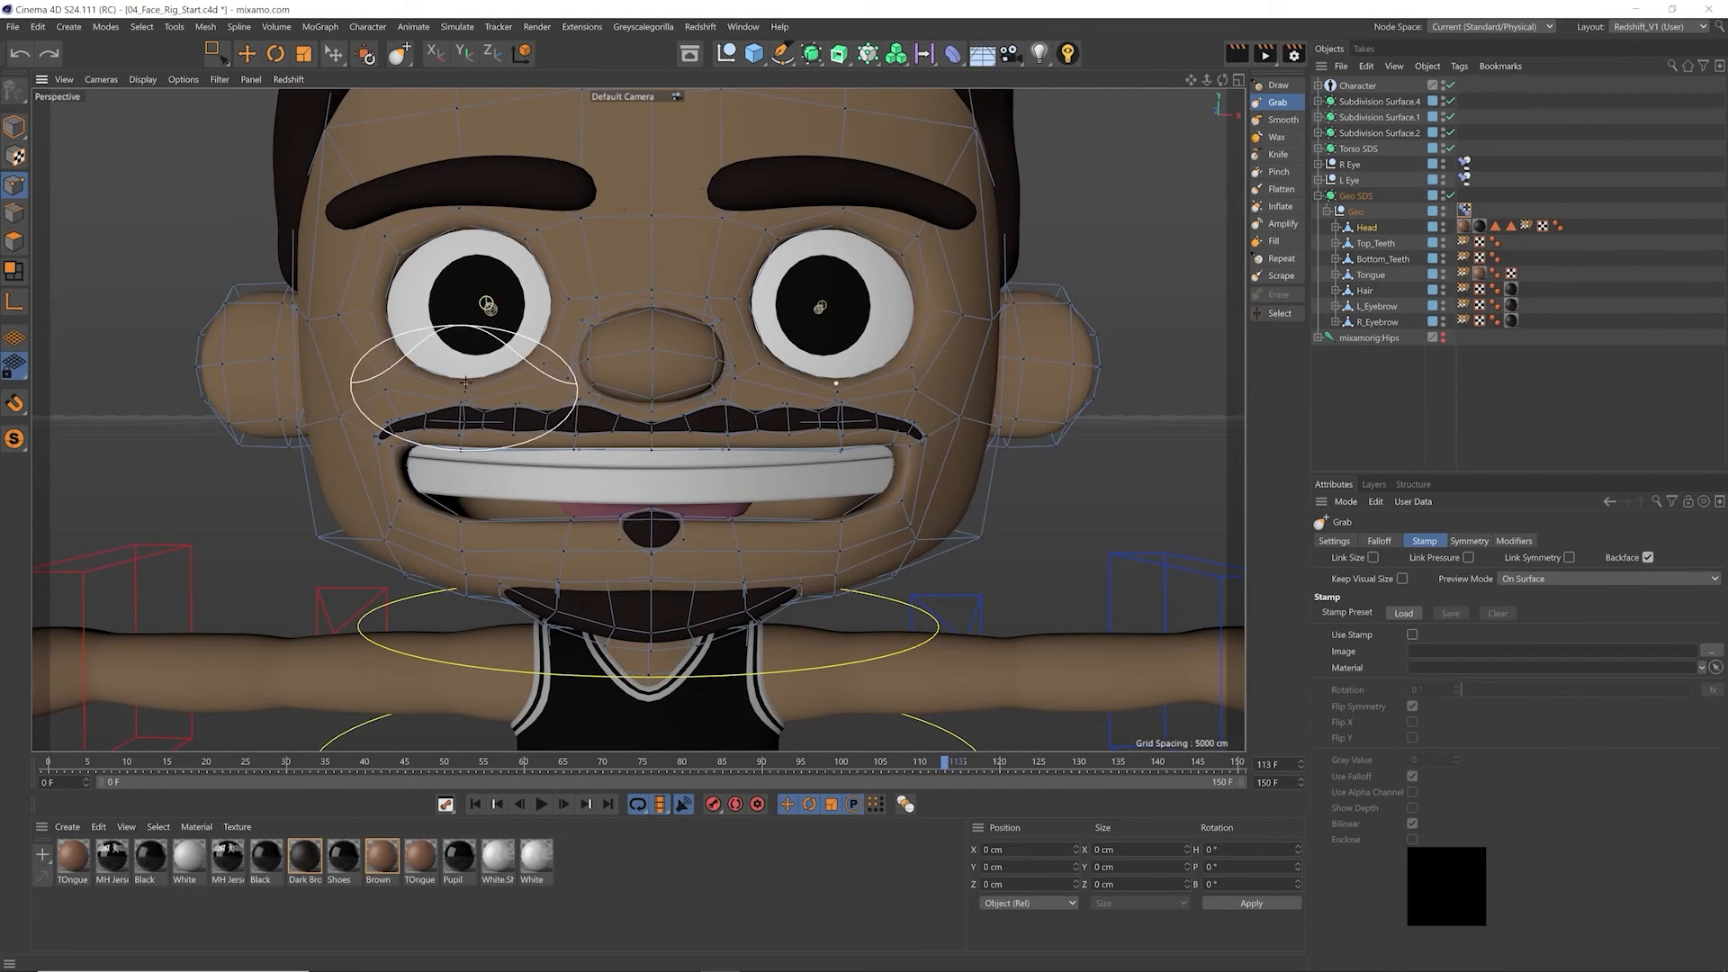
Step: Reduce the Grab brush size to 24 and lift the outer parts of the upper lip and moustache
scroll(461, 416, up, 5)
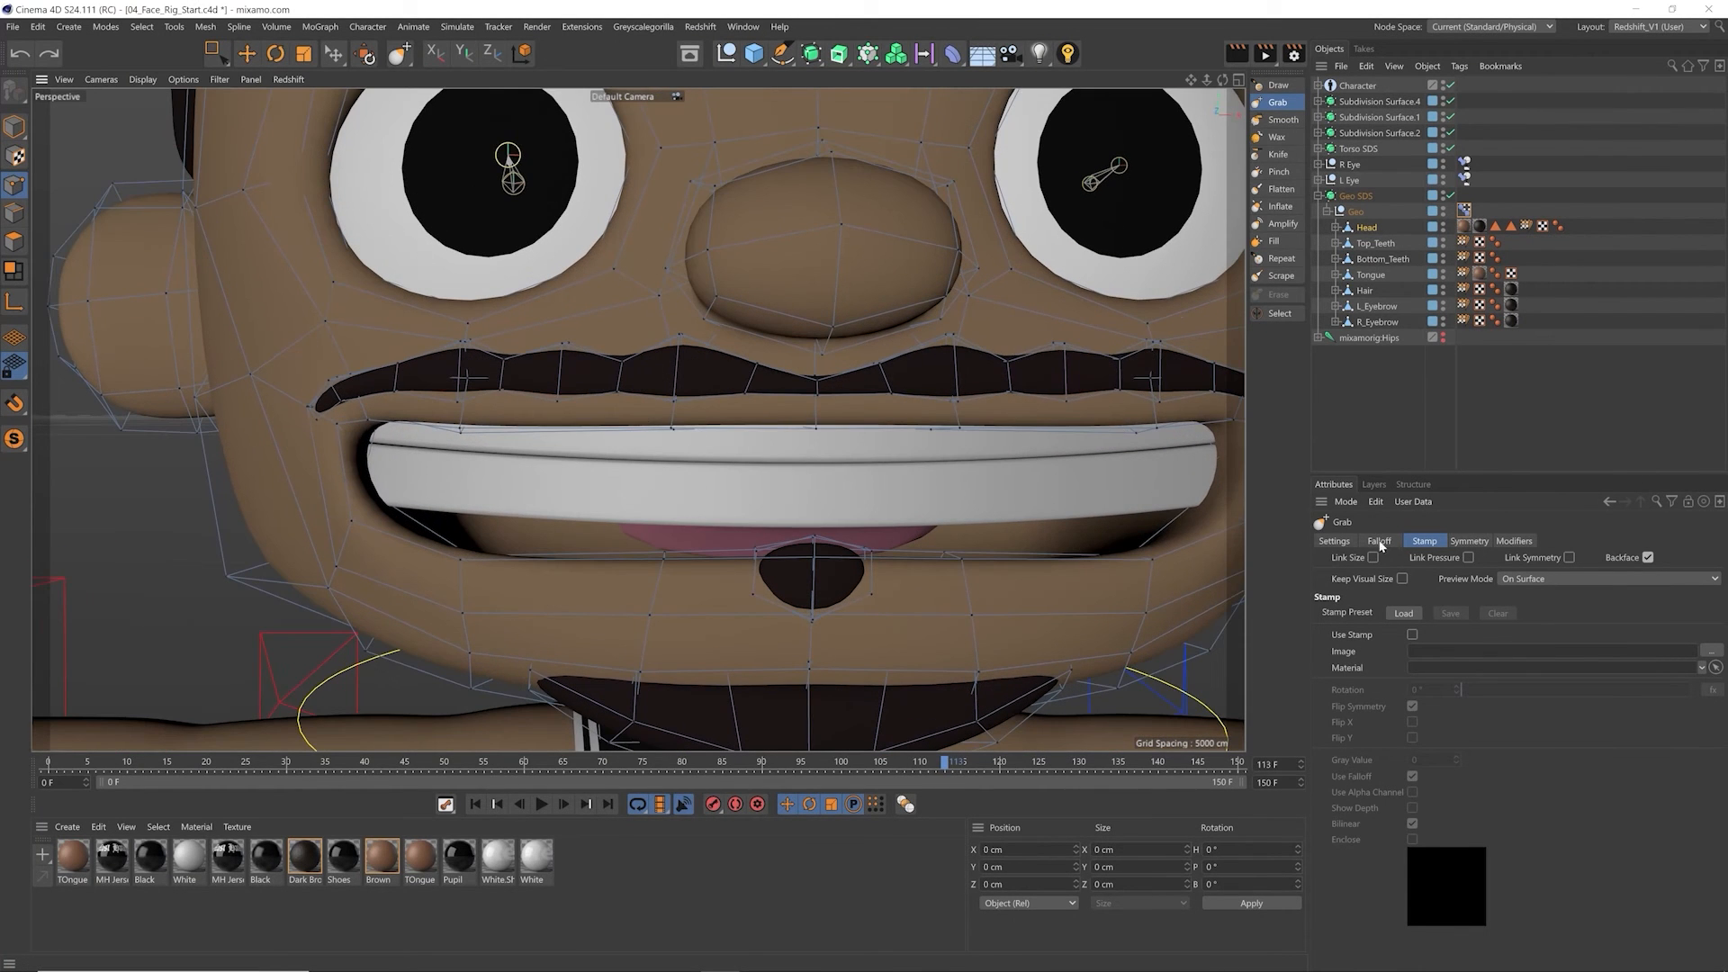
click(1335, 541)
drag(1557, 637, 1525, 639)
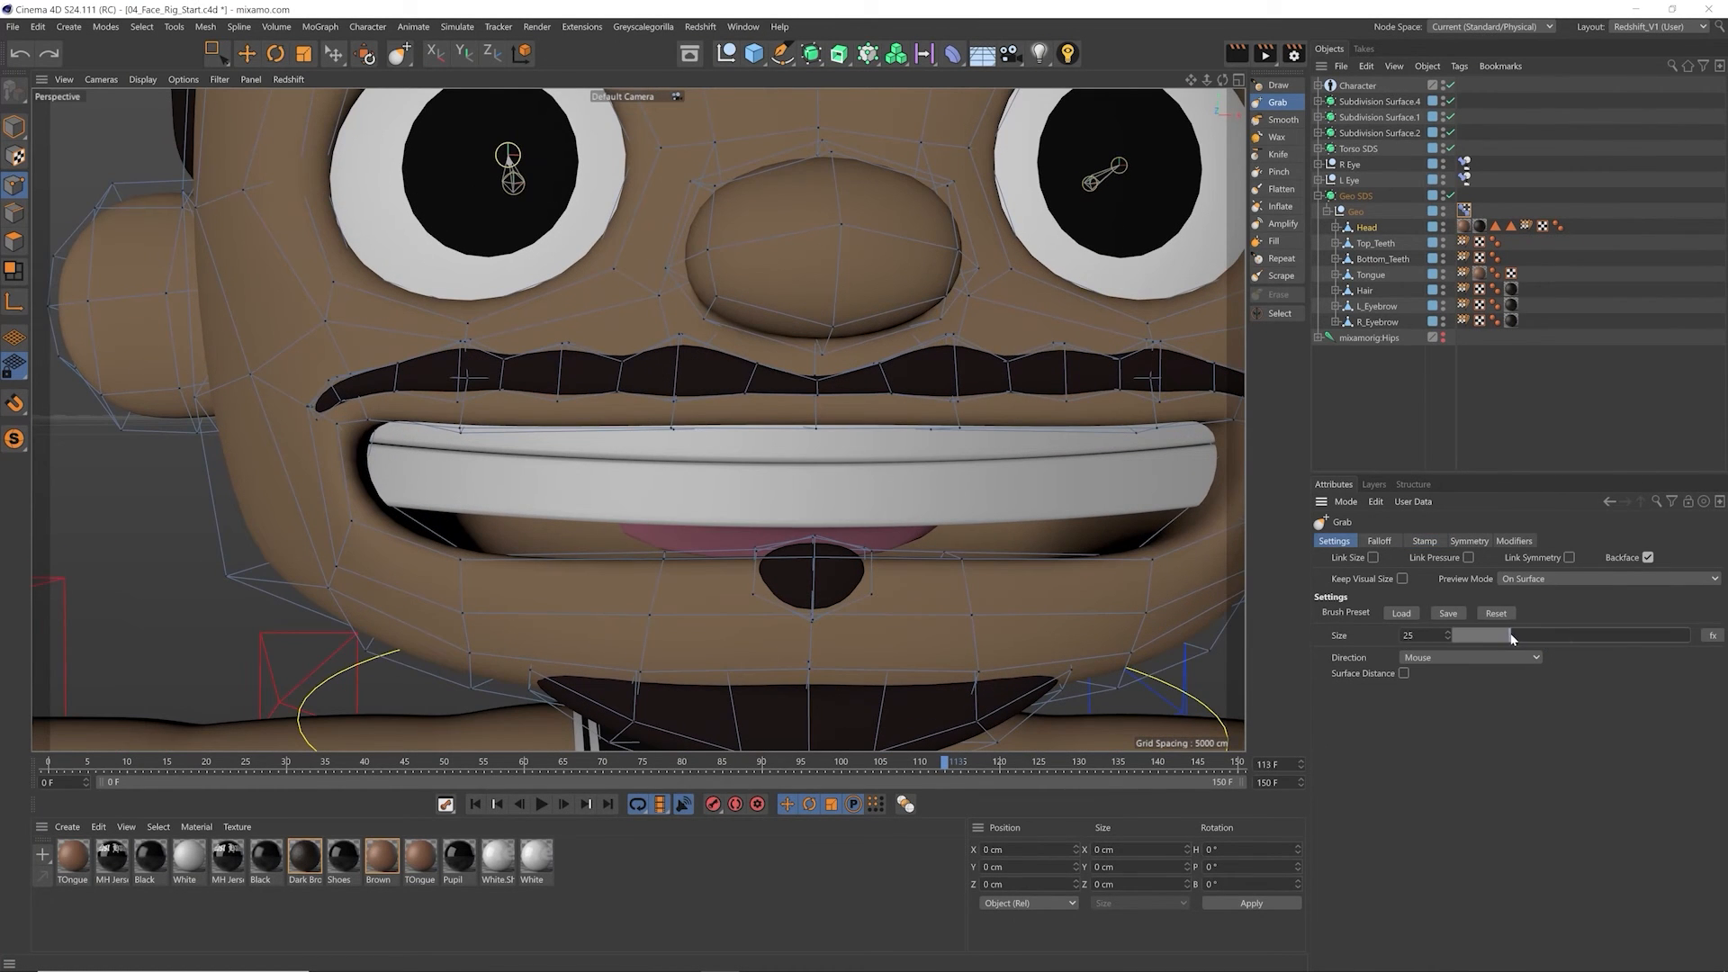
alt+middle_drag(464, 410, 395, 419)
drag(403, 415, 405, 391)
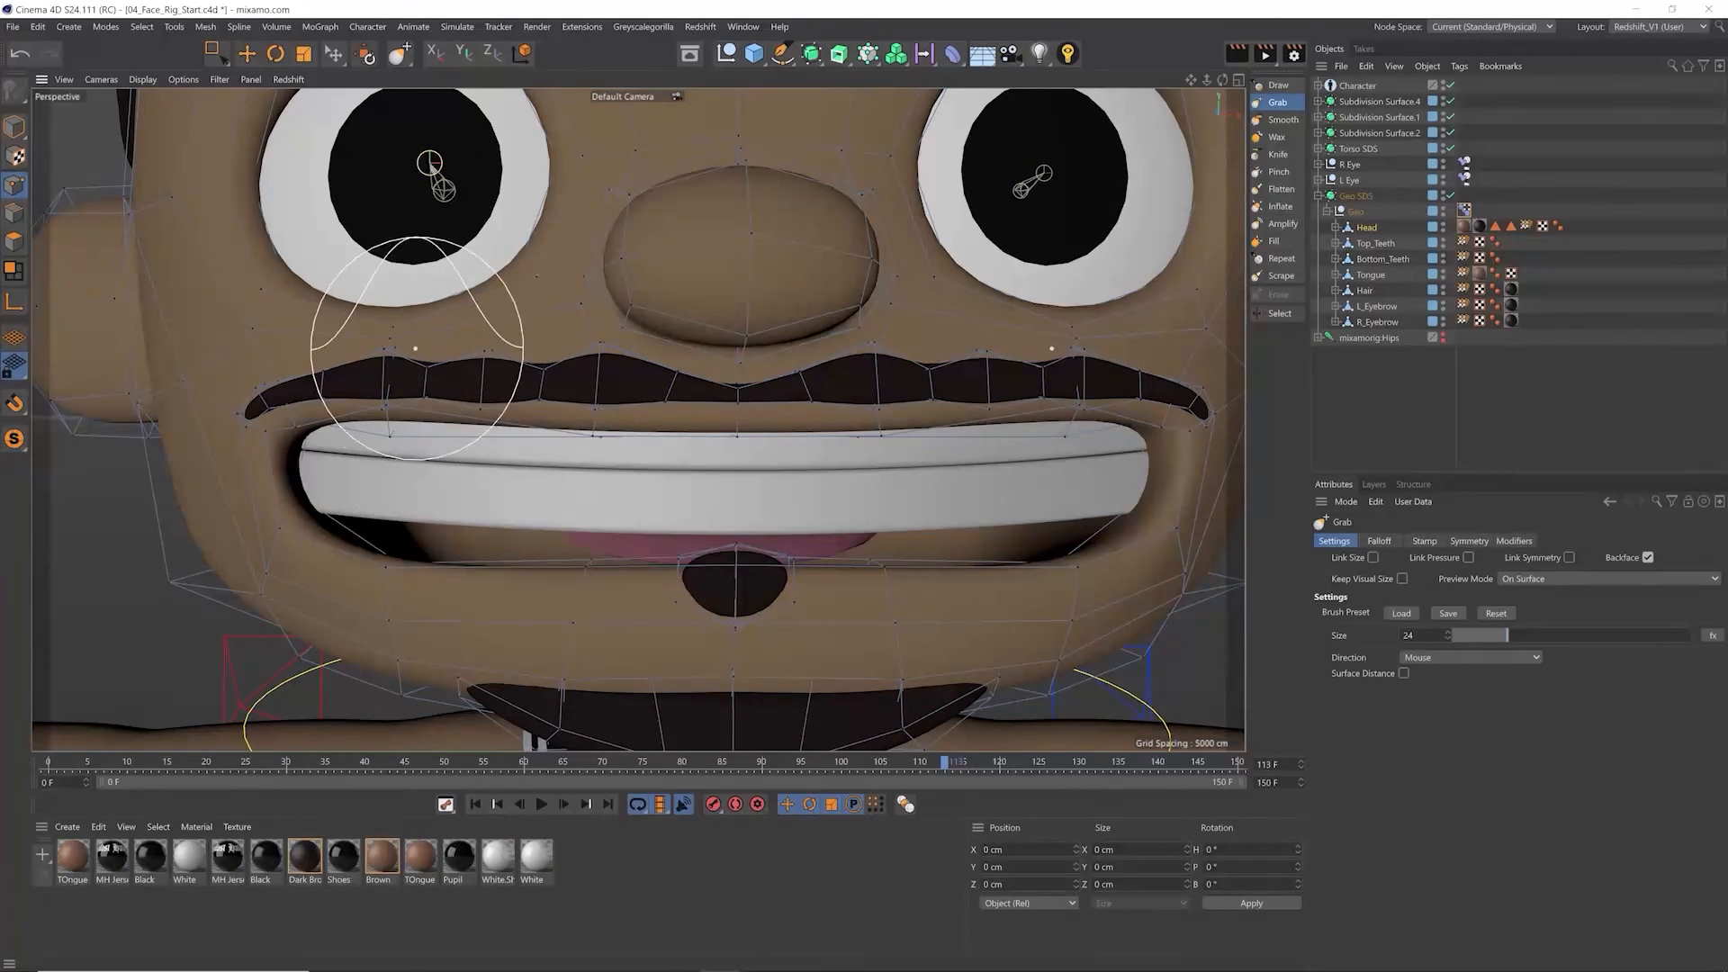
Step: Set the Grab brush size to 16 and raise the upper lip and moustache from the sides toward the middle
drag(1492, 637, 1488, 638)
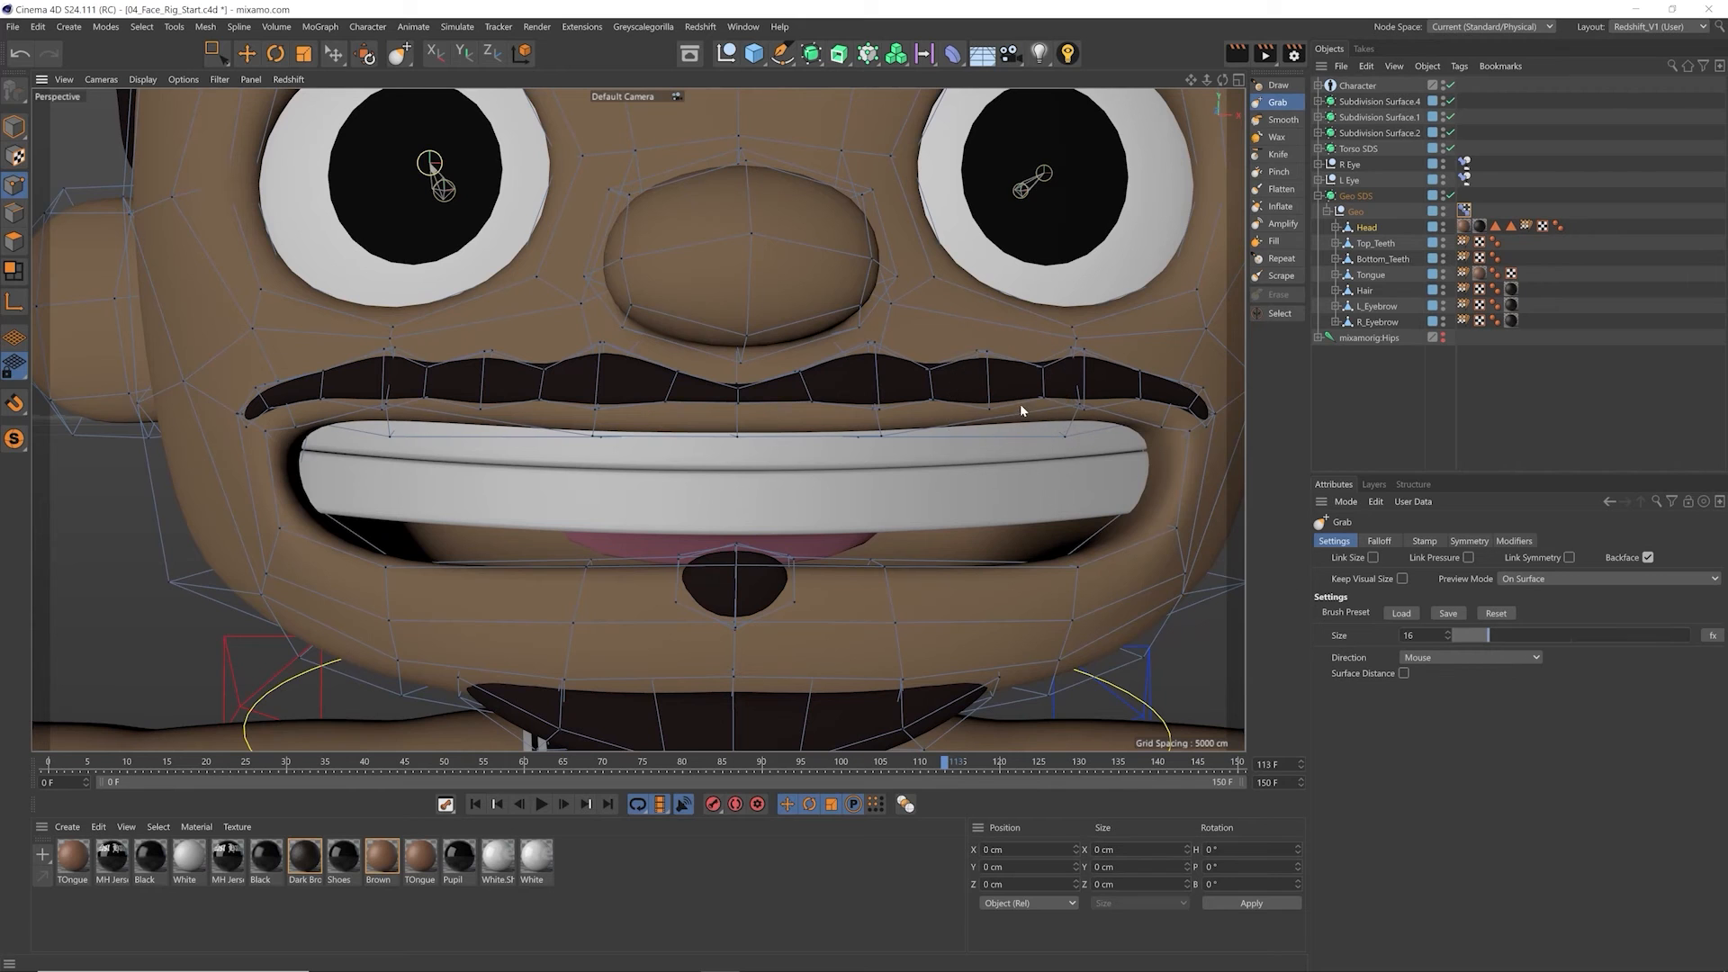
drag(1082, 412, 1080, 407)
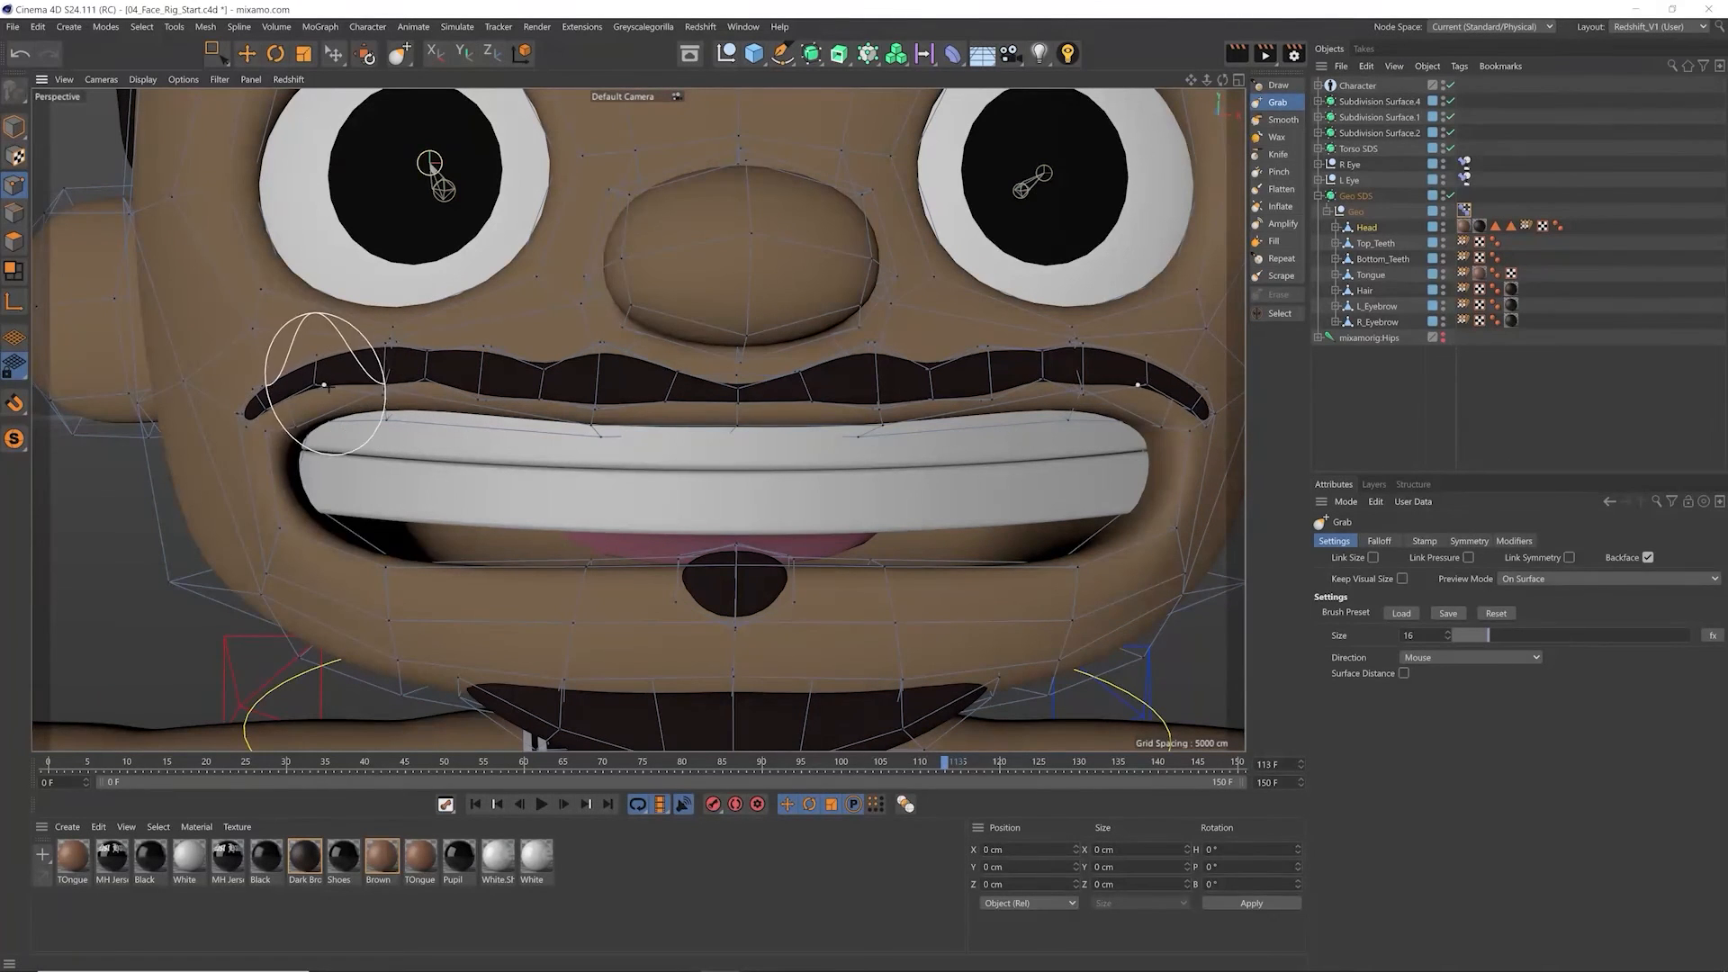
alt+middle_drag(942, 356, 918, 349)
alt+middle_drag(638, 420, 563, 390)
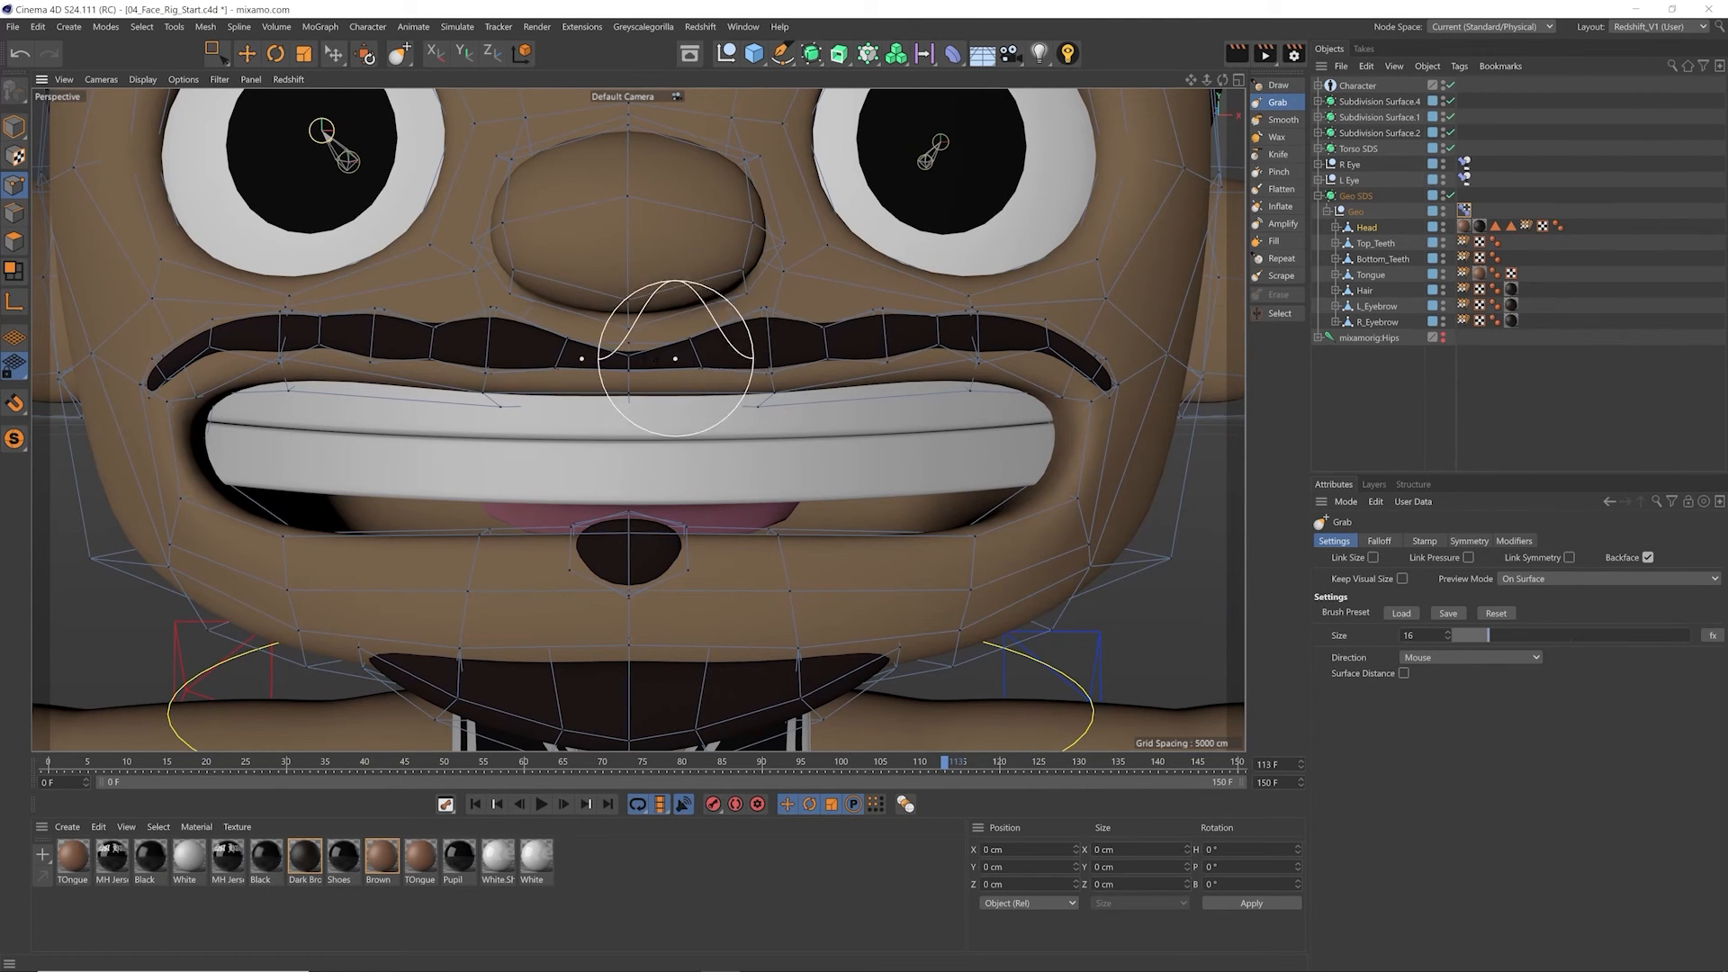
alt+middle_drag(636, 412, 651, 358)
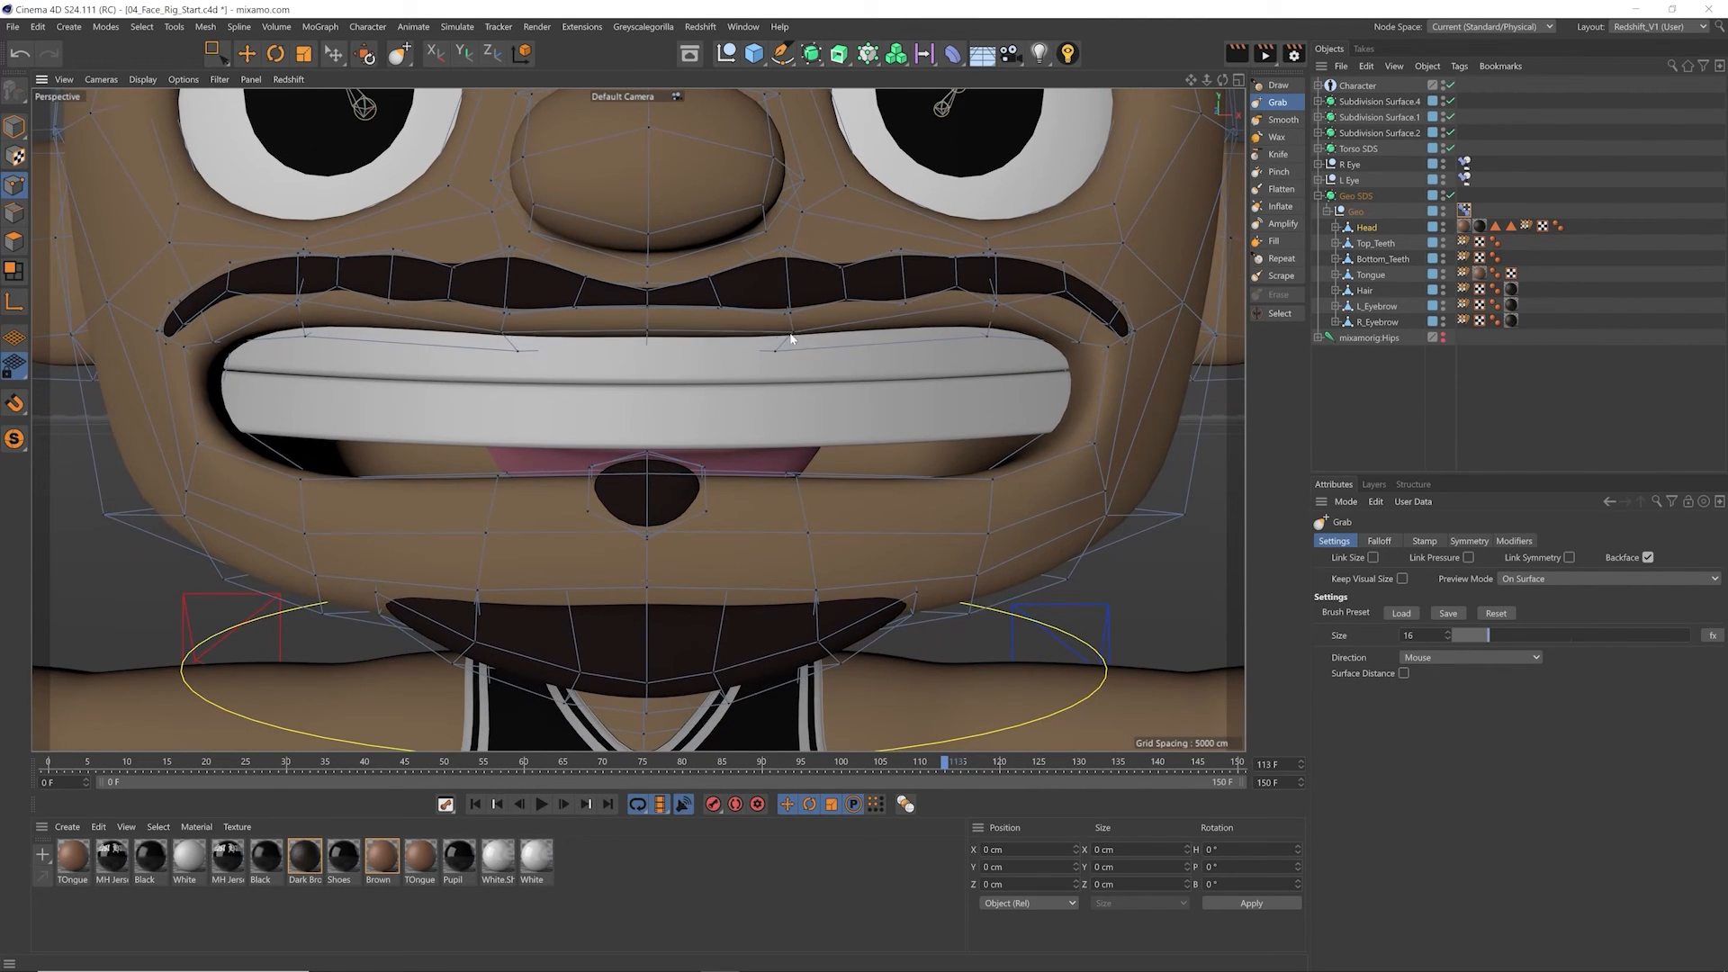
Step: Set the Grab brush size to 42 and pull the small beard patch under the lower lip downward
scroll(906, 348, down, 3)
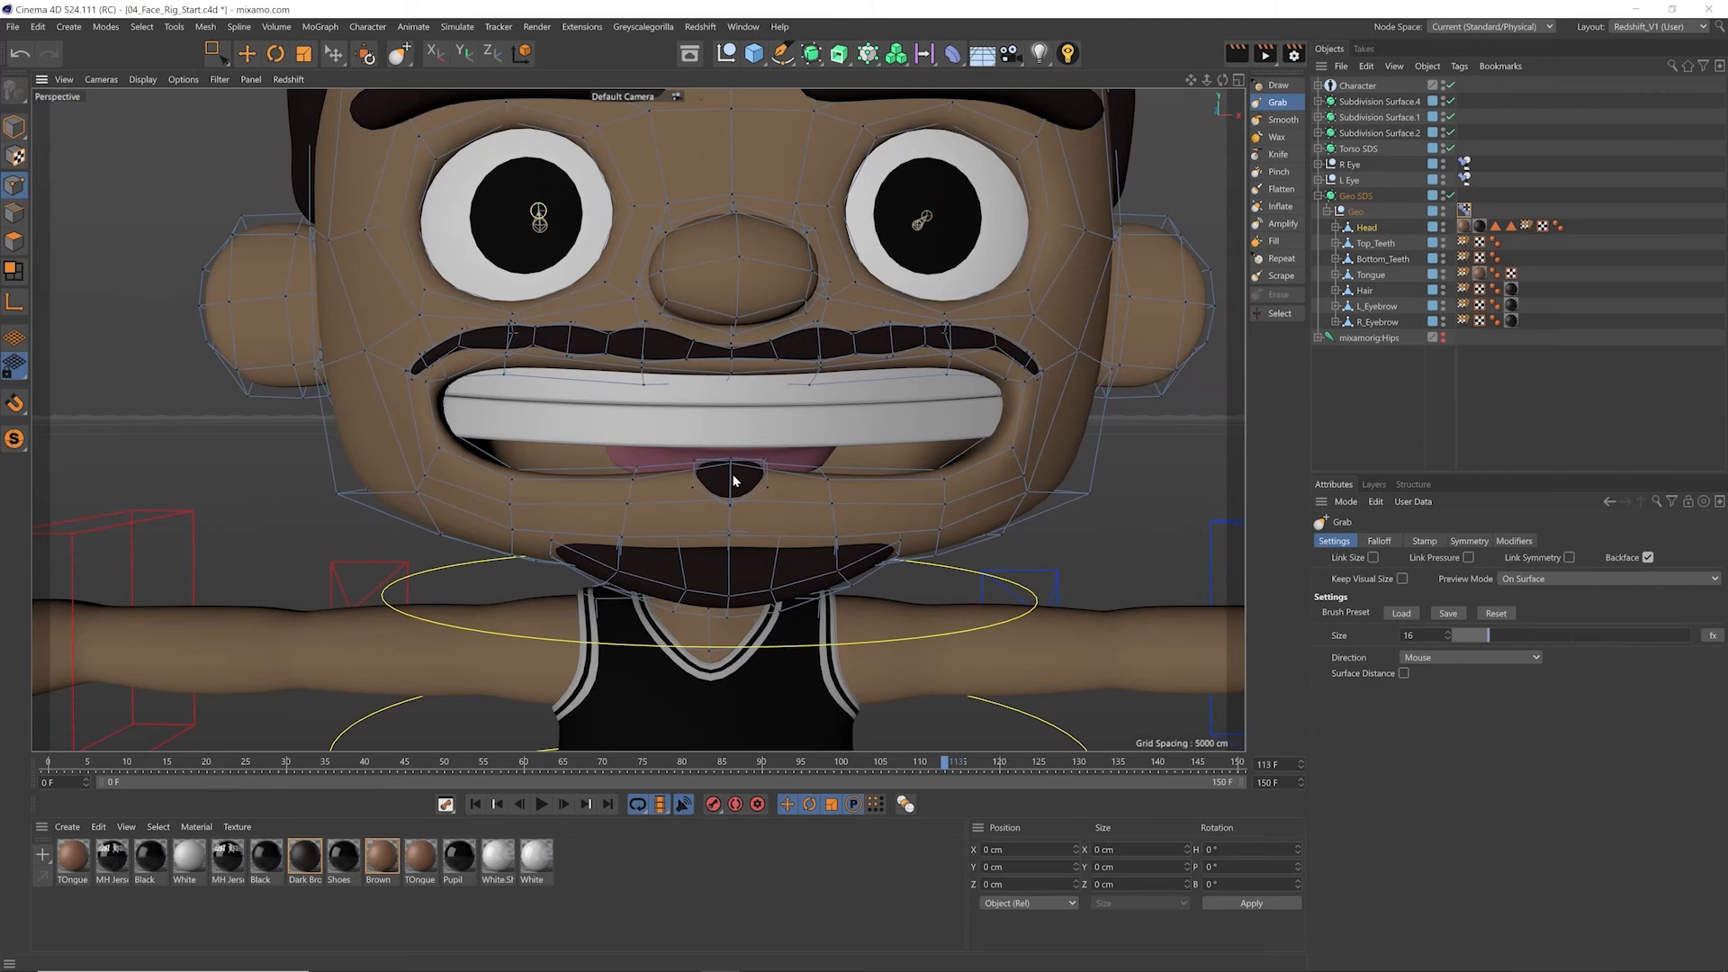
scroll(730, 470, up, 3)
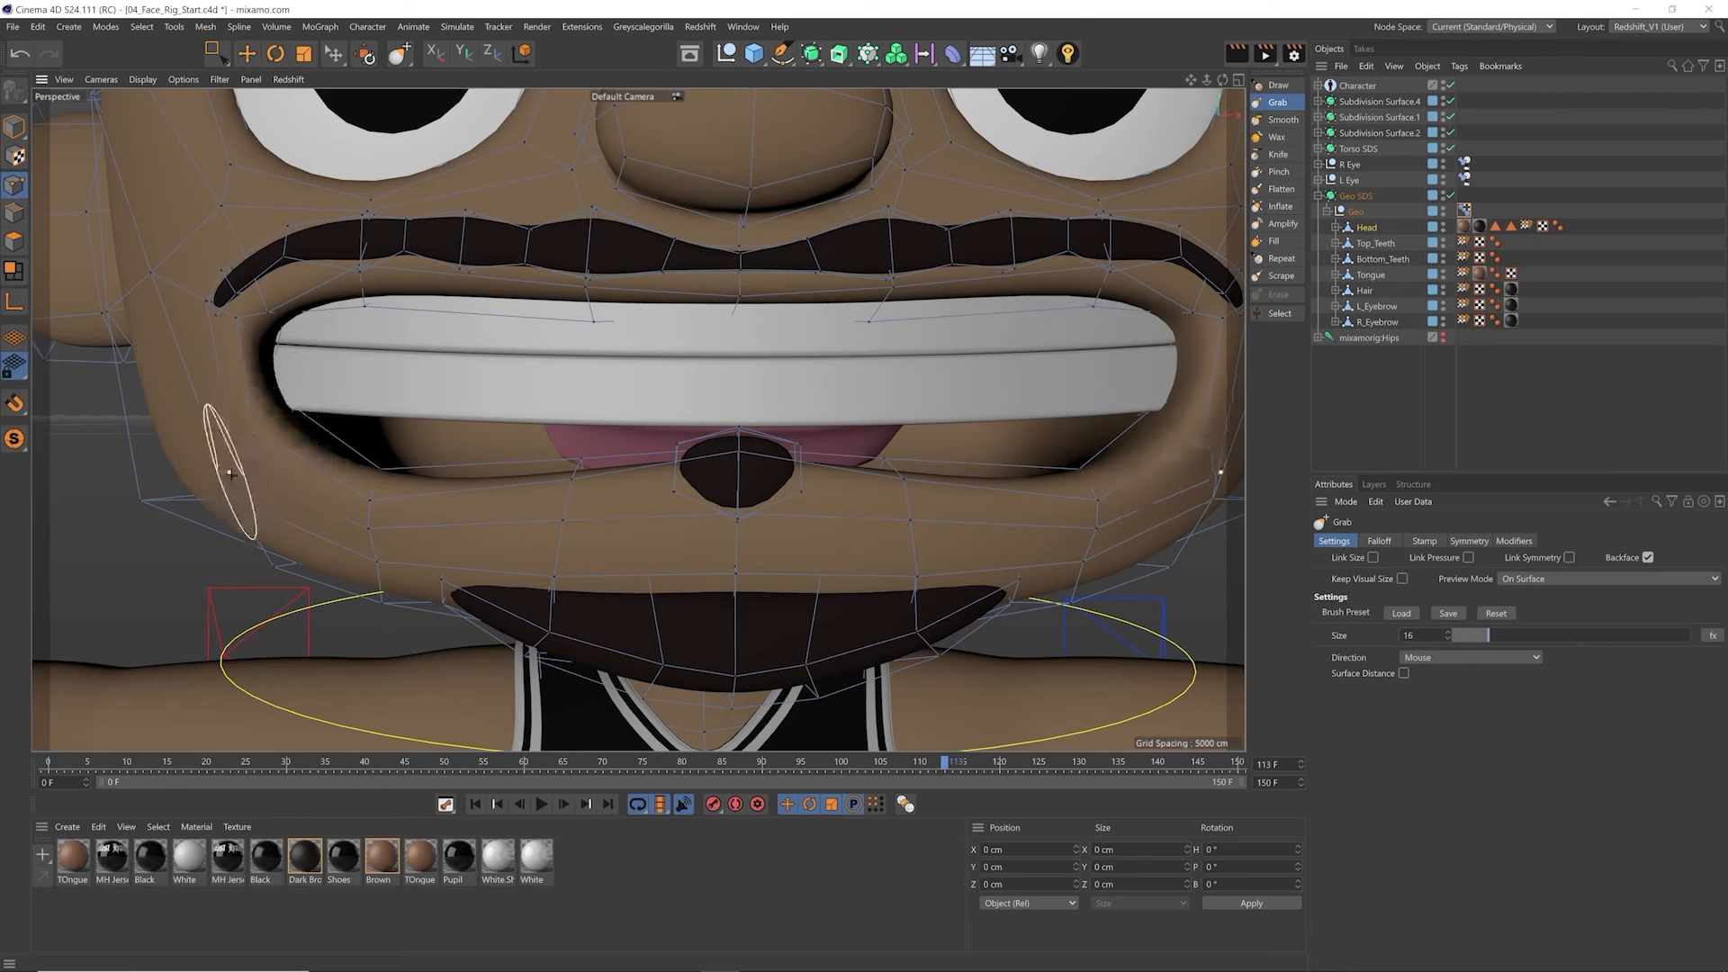
mouse_move(228, 487)
alt+mouse_down()
mouse_move(488, 517)
mouse_move(572, 491)
alt+mouse_up()
mouse_move(370, 469)
alt+mouse_down()
mouse_move(282, 444)
mouse_move(436, 417)
mouse_move(518, 489)
mouse_move(695, 470)
mouse_move(694, 401)
mouse_move(668, 395)
alt+mouse_up()
scroll(668, 395, up, 2)
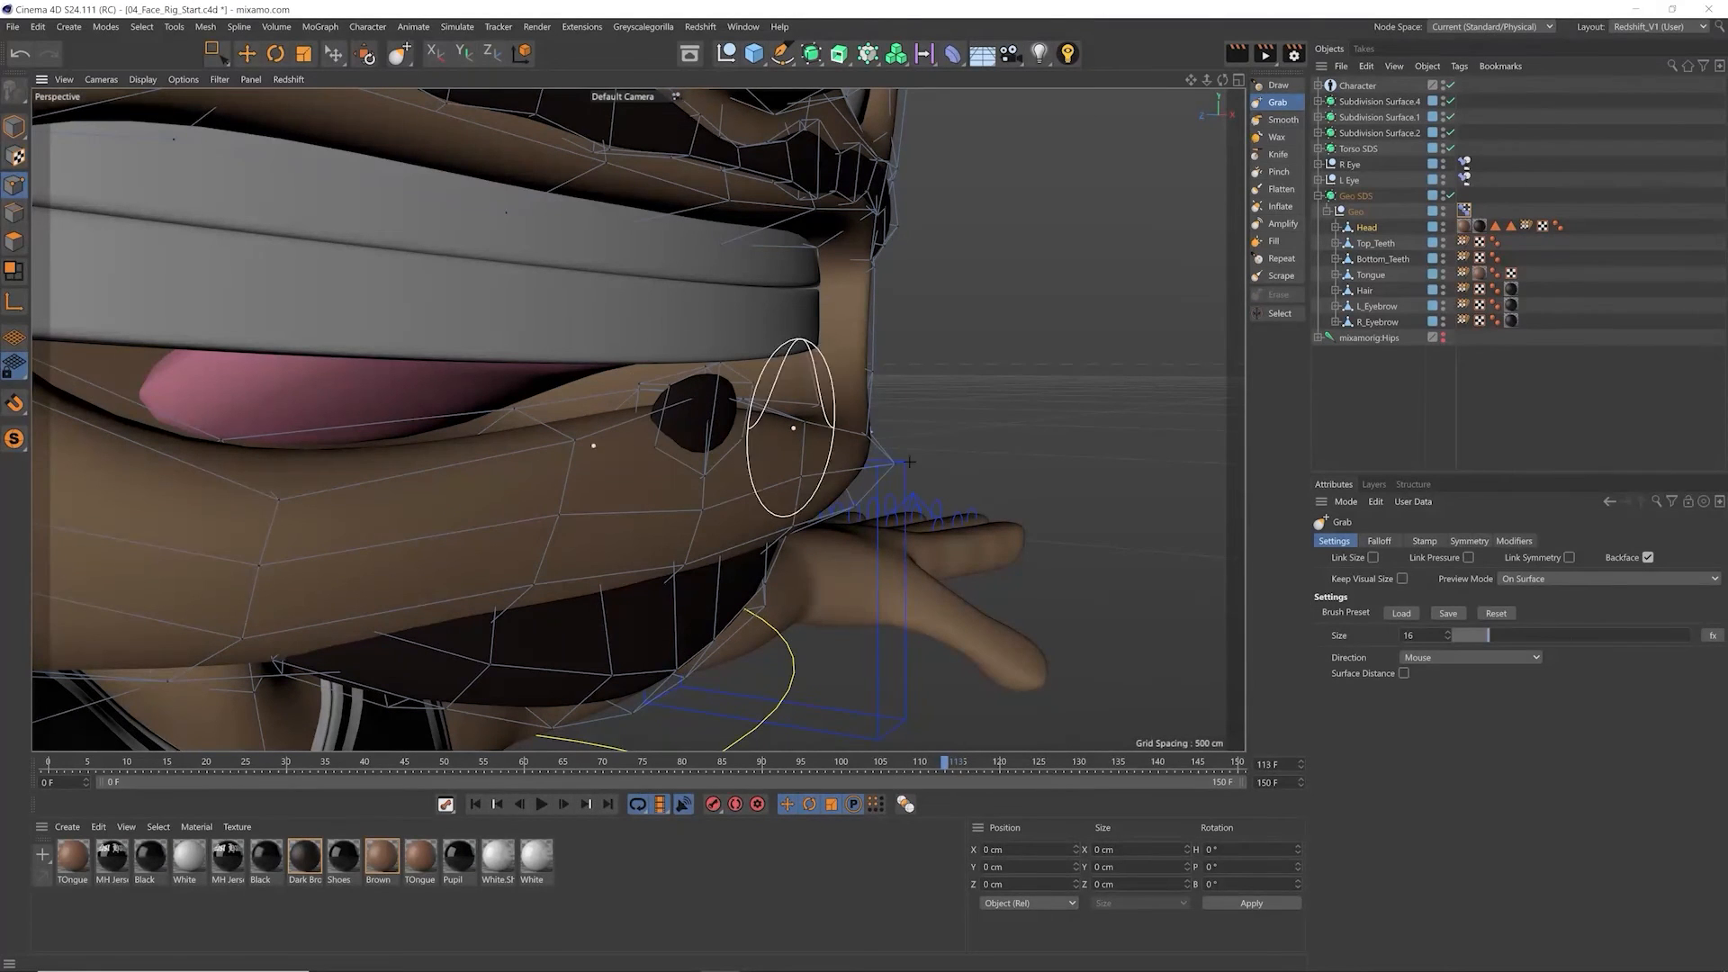
drag(1521, 634, 1552, 636)
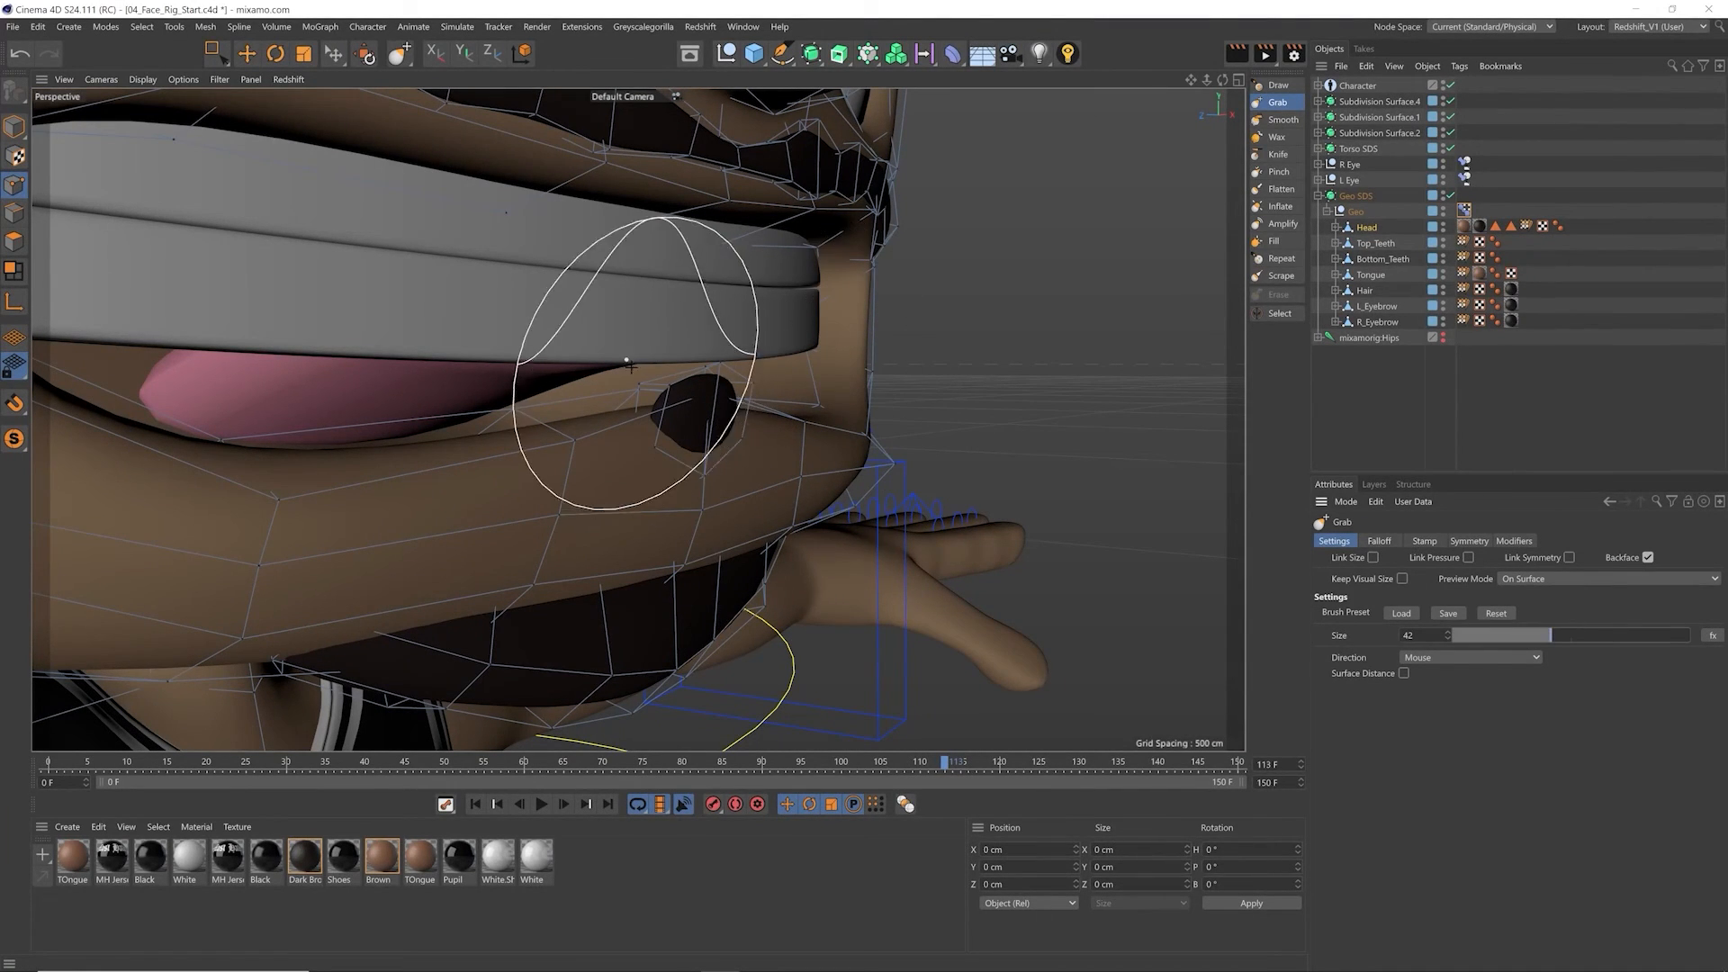
drag(698, 414, 706, 454)
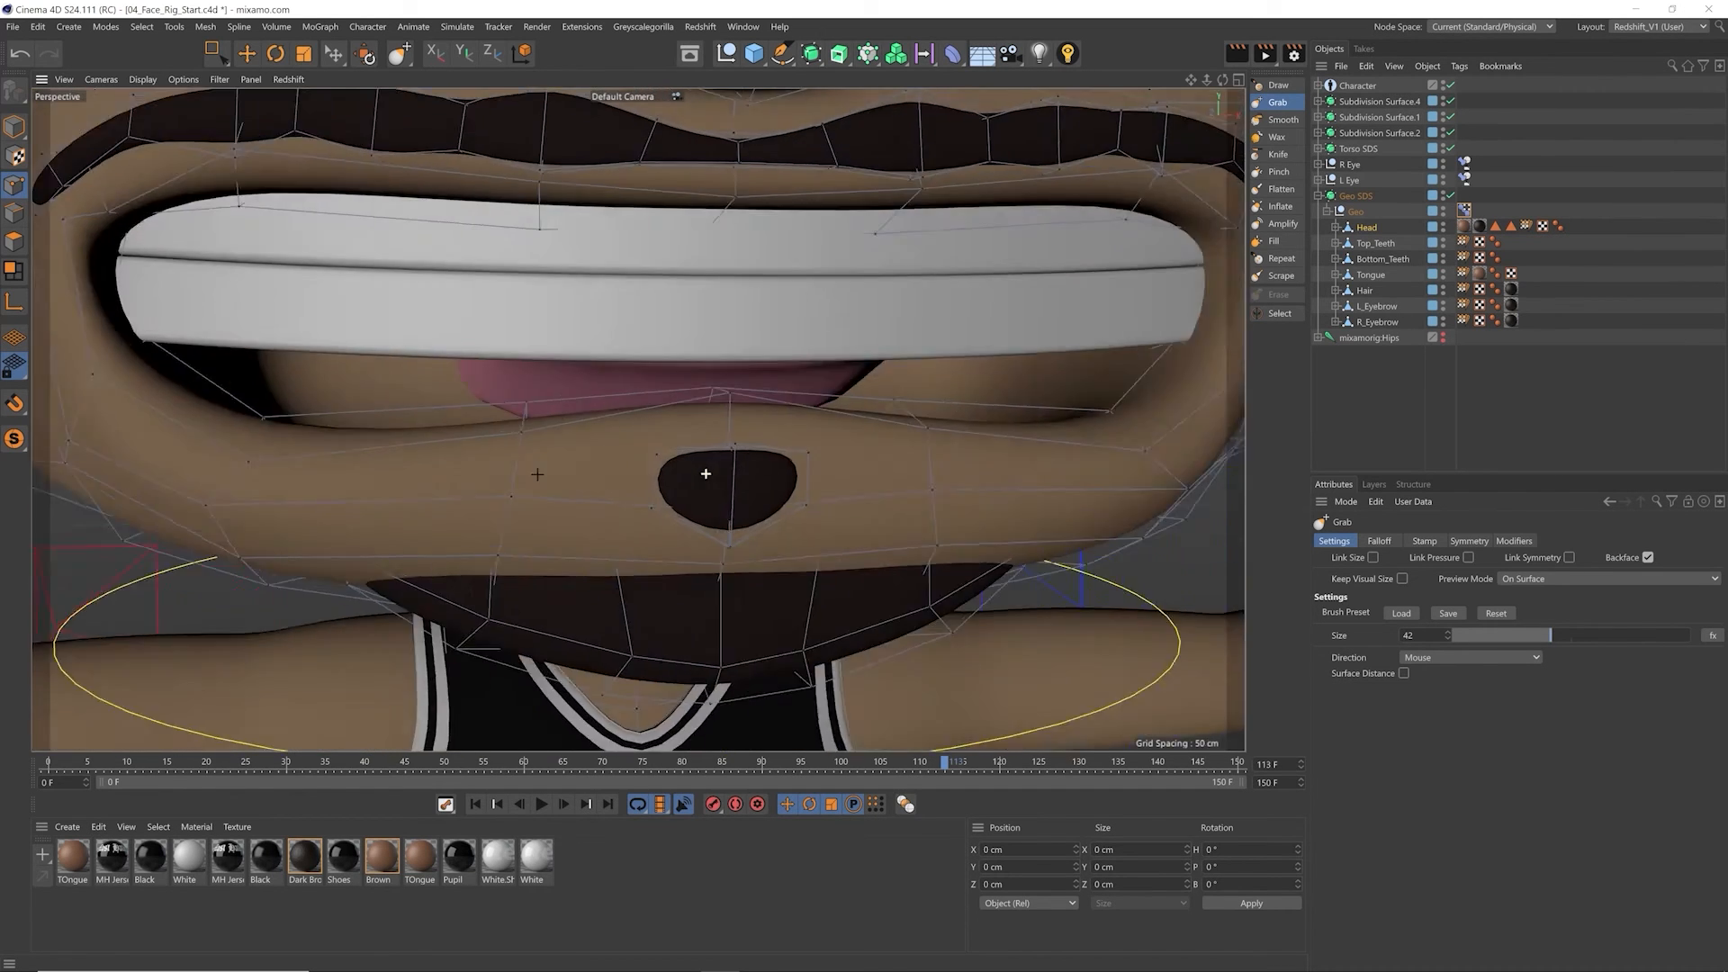
Step: Reduce the Grab brush size to 25 for finer shaping around the lower lip and chin
scroll(747, 486, up, 3)
mouse_move(731, 504)
alt+mouse_down()
mouse_move(559, 491)
mouse_move(715, 507)
alt+mouse_up()
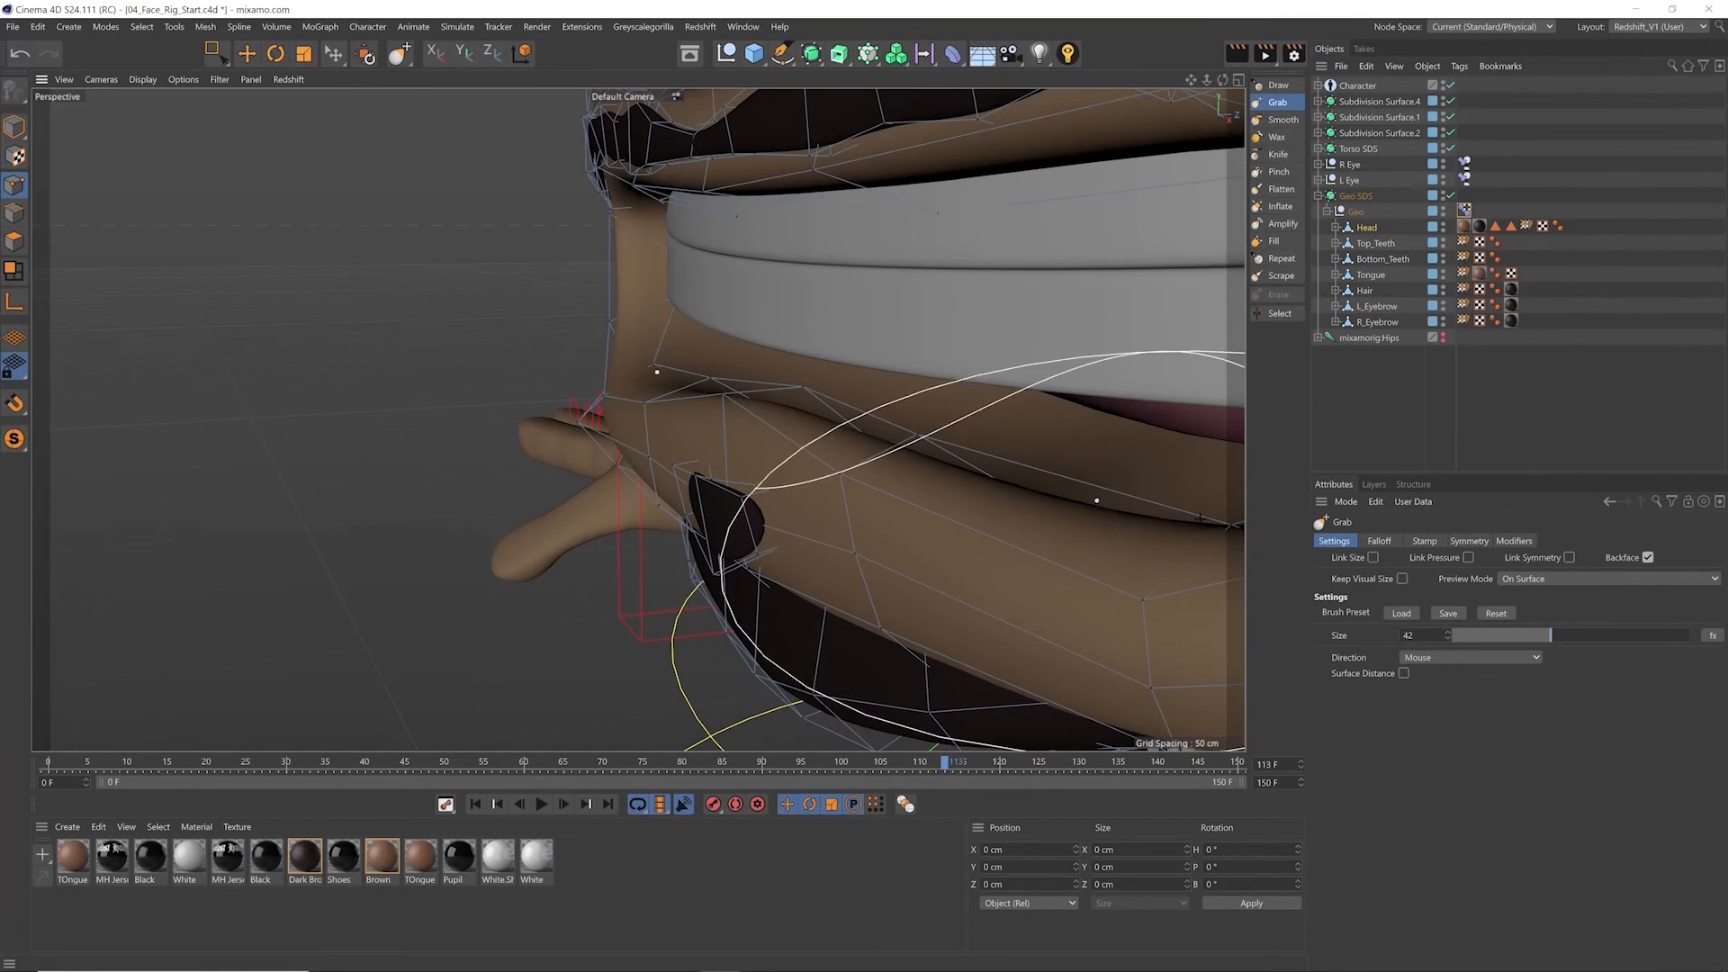
drag(1526, 635, 1511, 636)
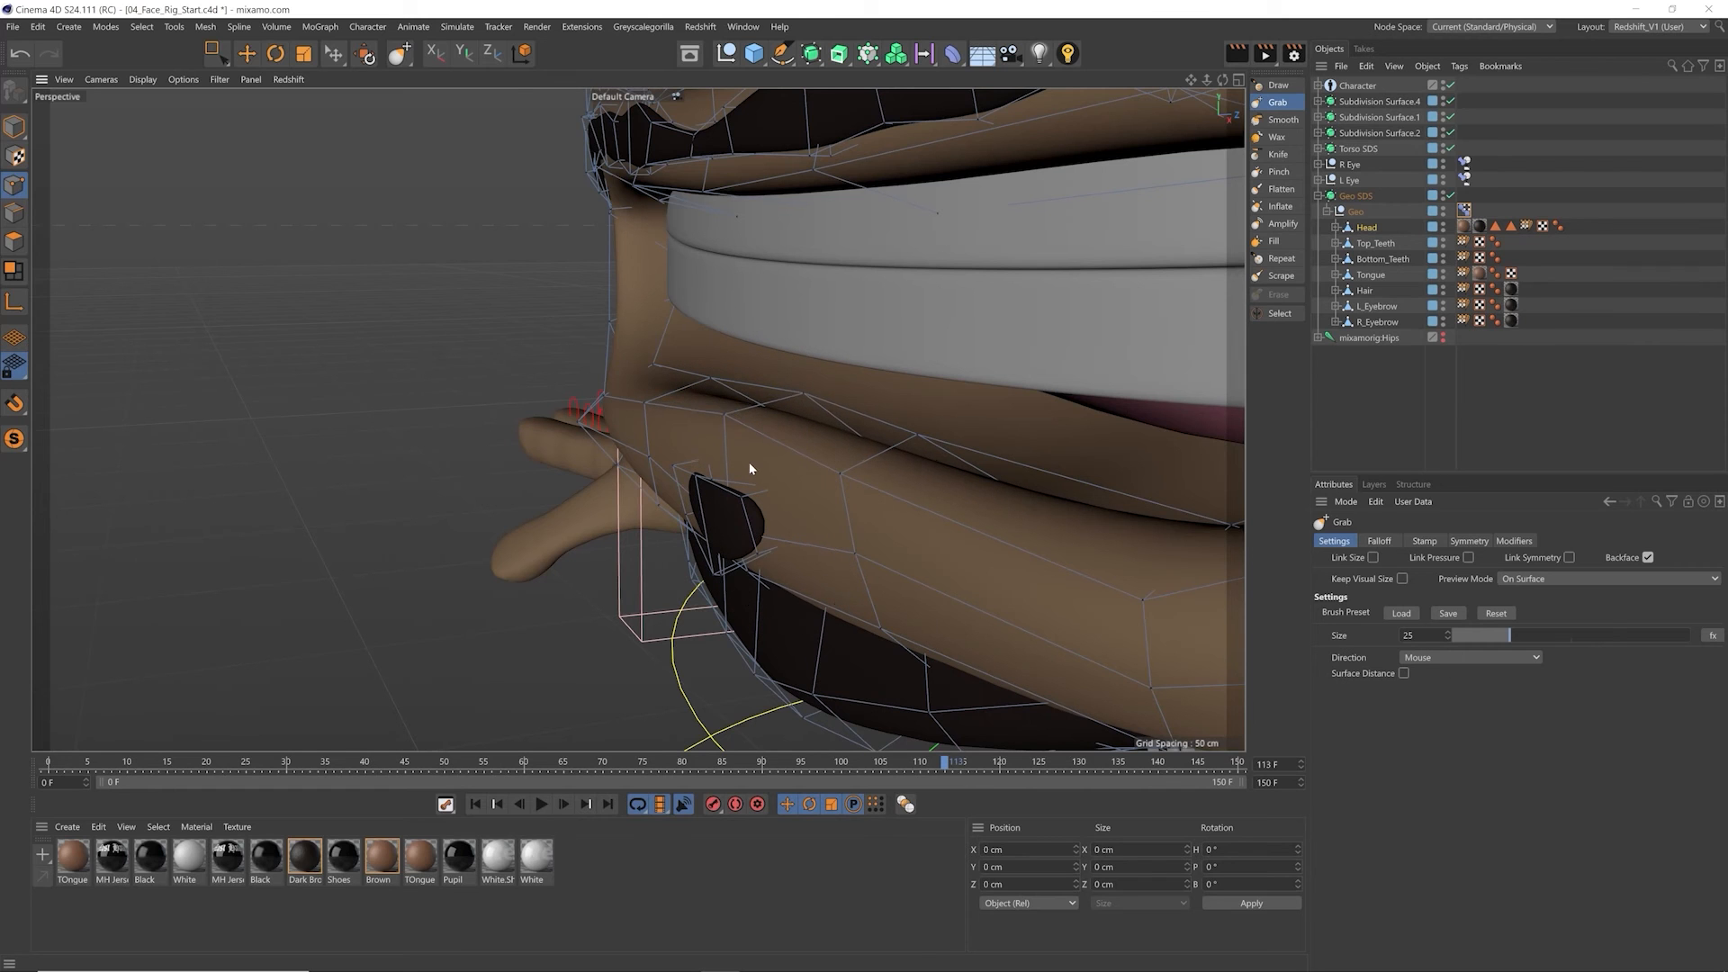
Step: Try to reshape the small beard patch and lower lip with the Grab brush, and undo the strokes
key(ctrl+z)
key(ctrl+z)
drag(745, 469, 862, 500)
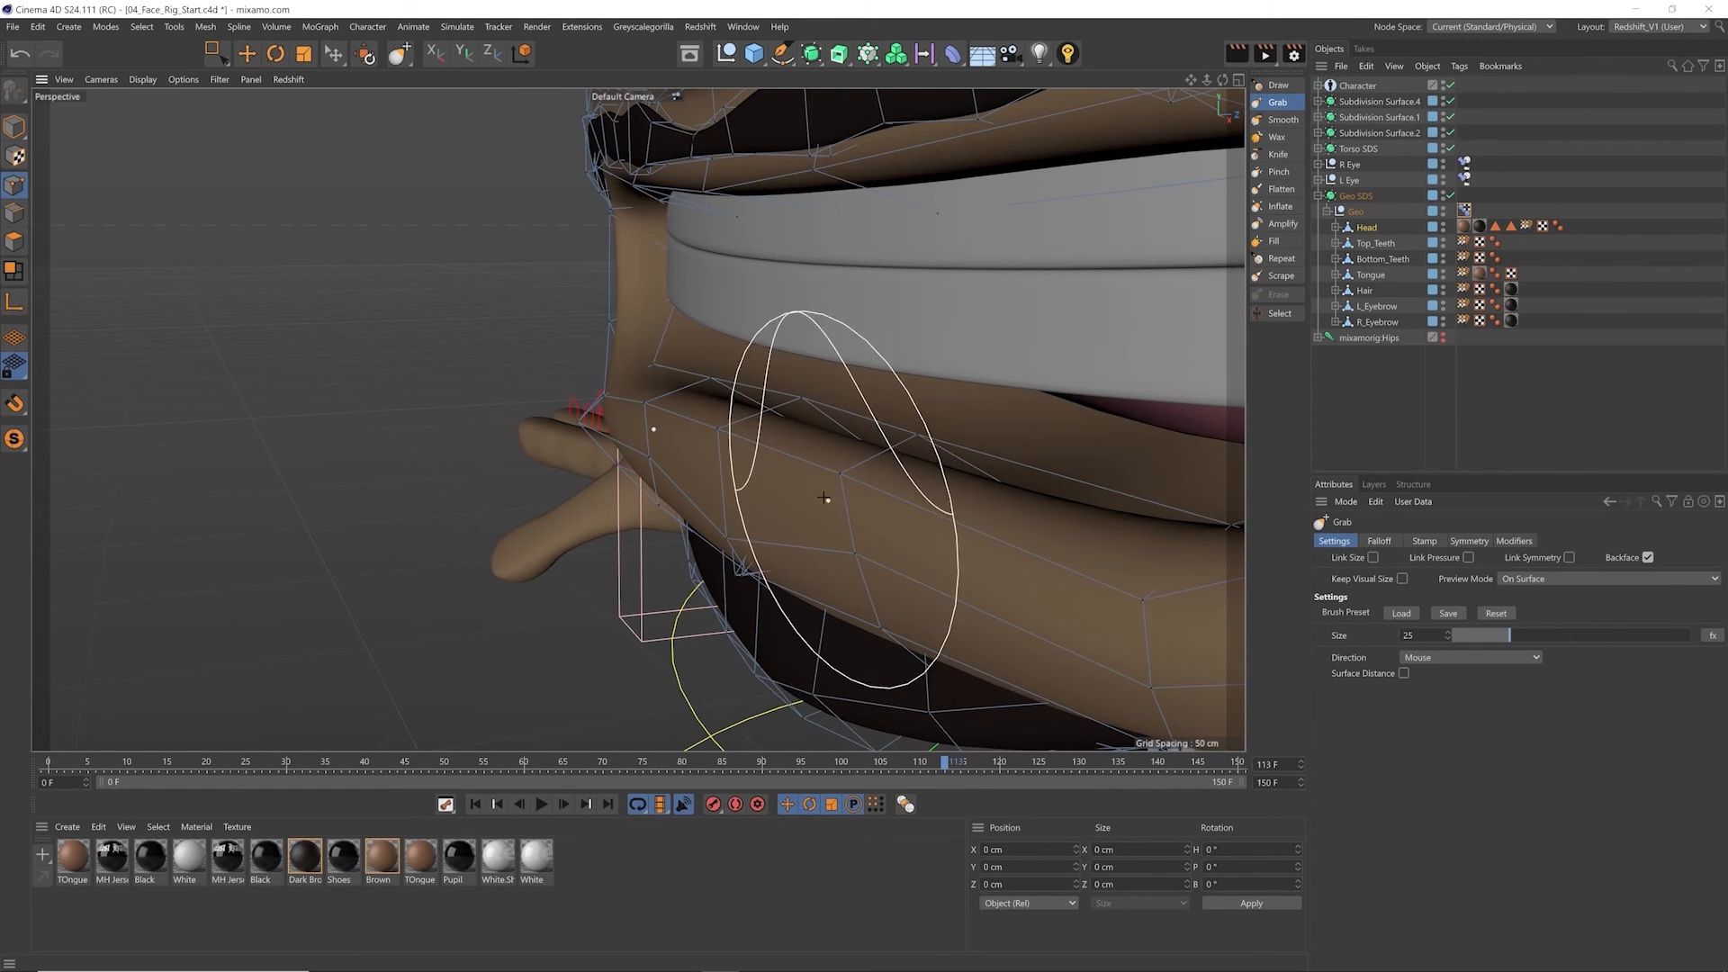
key(ctrl+z)
mouse_move(752, 470)
alt+mouse_down()
mouse_move(817, 477)
mouse_move(601, 483)
alt+mouse_up()
alt+drag(764, 474, 587, 459)
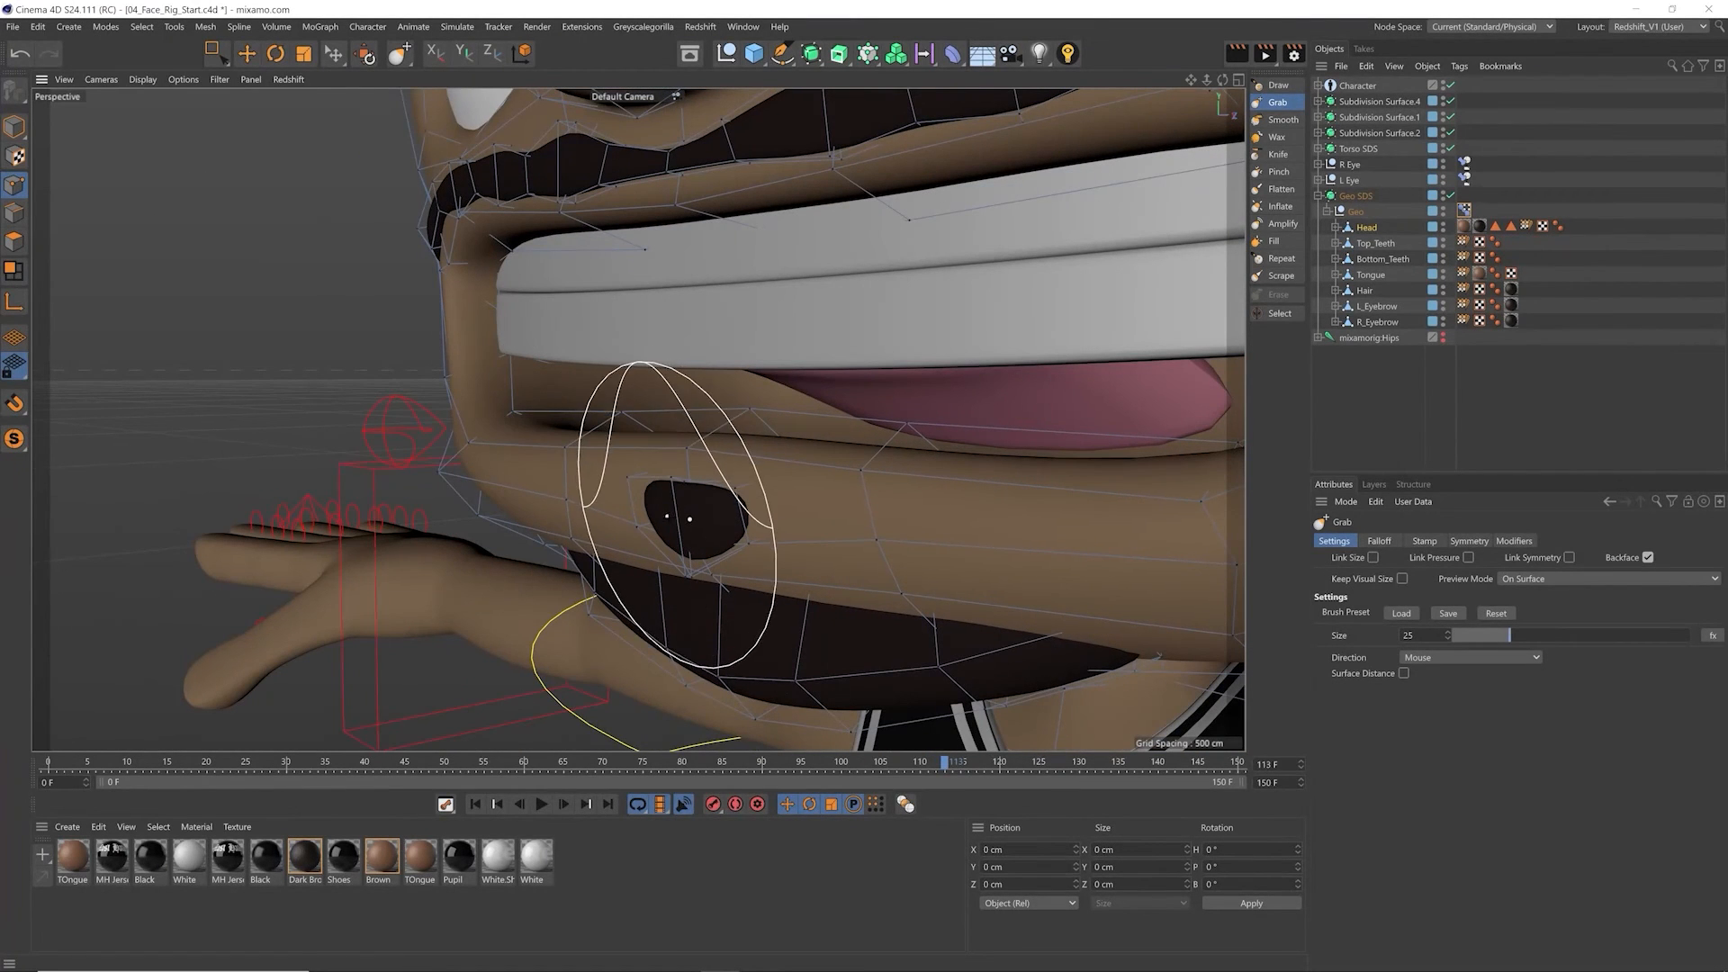
mouse_move(695, 517)
mouse_down()
mouse_move(706, 541)
mouse_move(711, 486)
mouse_move(671, 532)
mouse_move(641, 518)
mouse_move(686, 522)
mouse_move(712, 555)
mouse_move(749, 465)
mouse_move(670, 483)
mouse_move(644, 539)
mouse_up()
key(ctrl+z)
key(ctrl+z)
Step: Nudge the outer end of the chin beard with the symmetrical Grab brush, and undo the last stroke
scroll(671, 482, up, 5)
drag(523, 526, 565, 526)
drag(394, 525, 388, 531)
scroll(387, 530, down, 4)
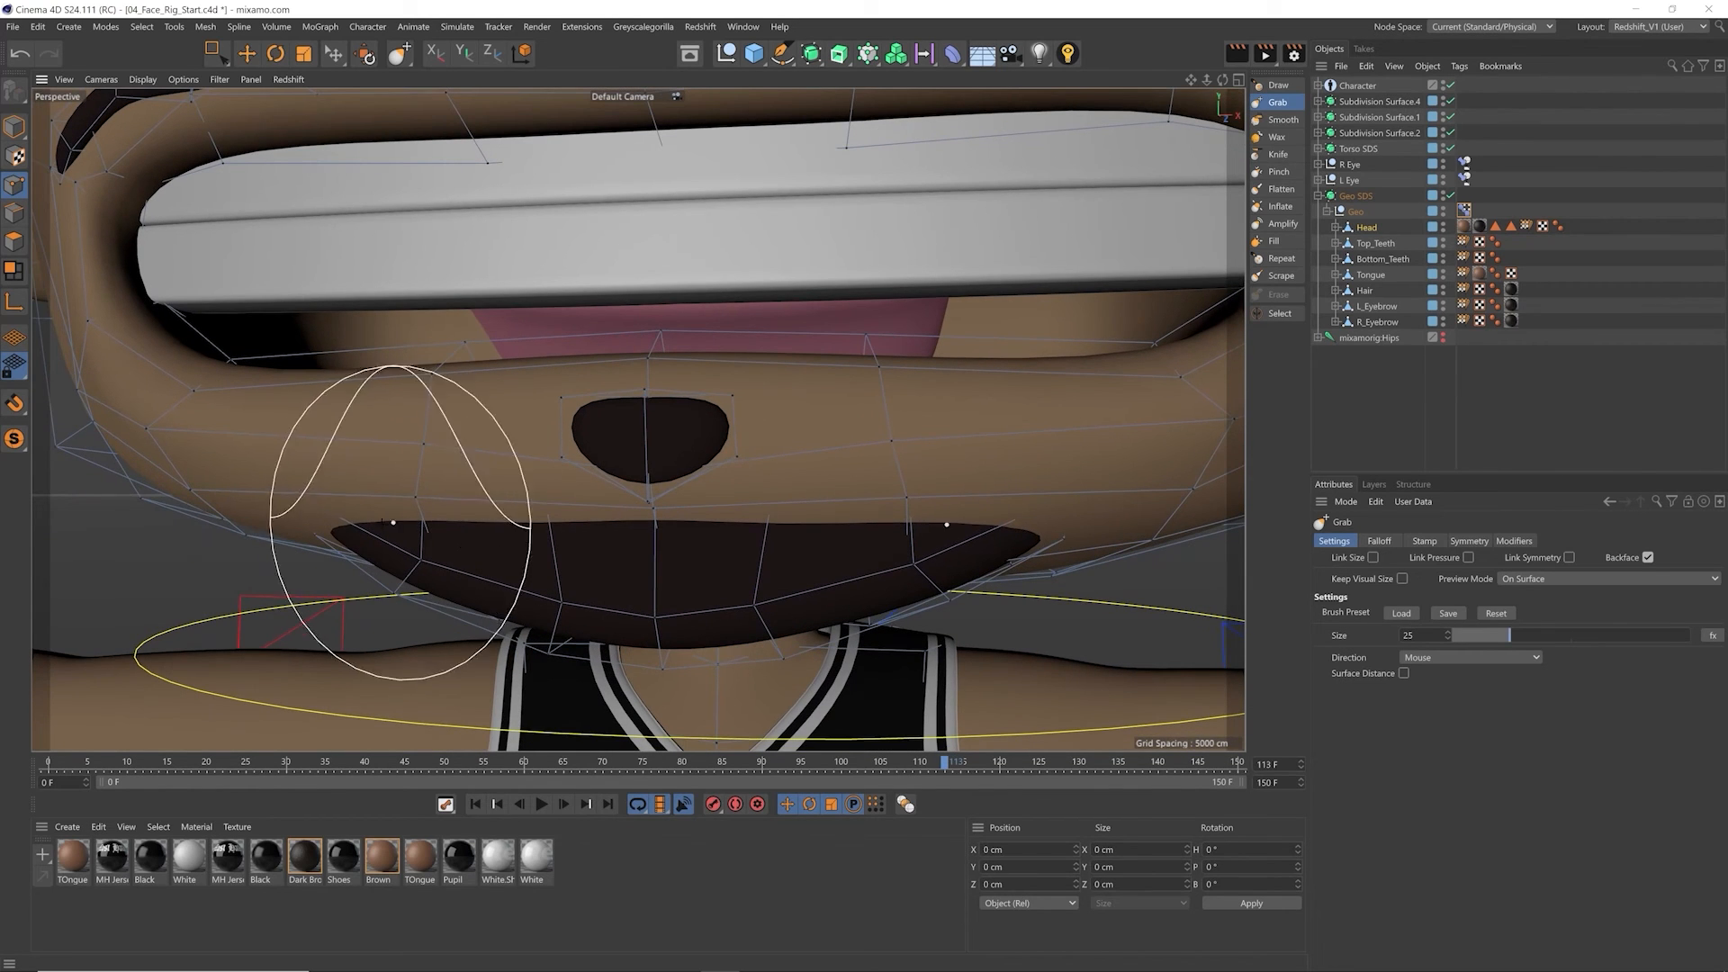
mouse_move(558, 549)
alt+mouse_down()
mouse_move(646, 549)
mouse_move(629, 559)
mouse_move(651, 567)
alt+mouse_up()
key(ctrl+z)
scroll(632, 557, down, 2)
scroll(651, 567, down, 1)
alt+middle_drag(652, 567, 614, 587)
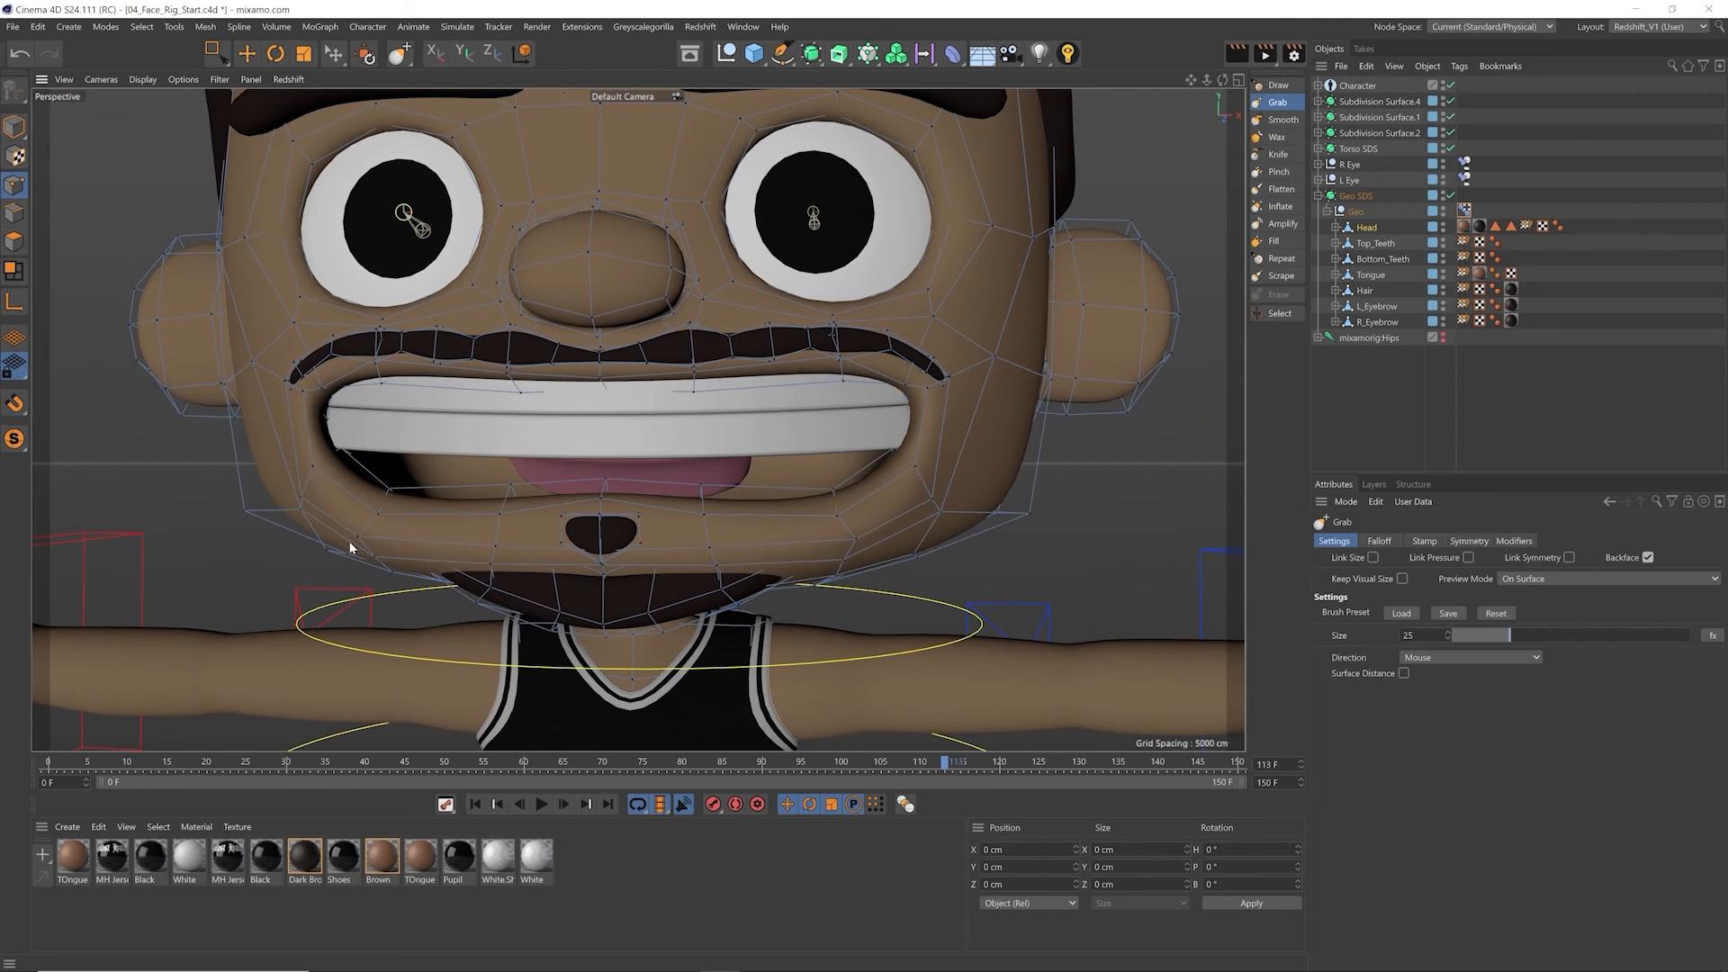
Step: Select the four points beside the mouth corners, move them down slightly and scale them outward along X
alt+middle_drag(562, 398, 655, 416)
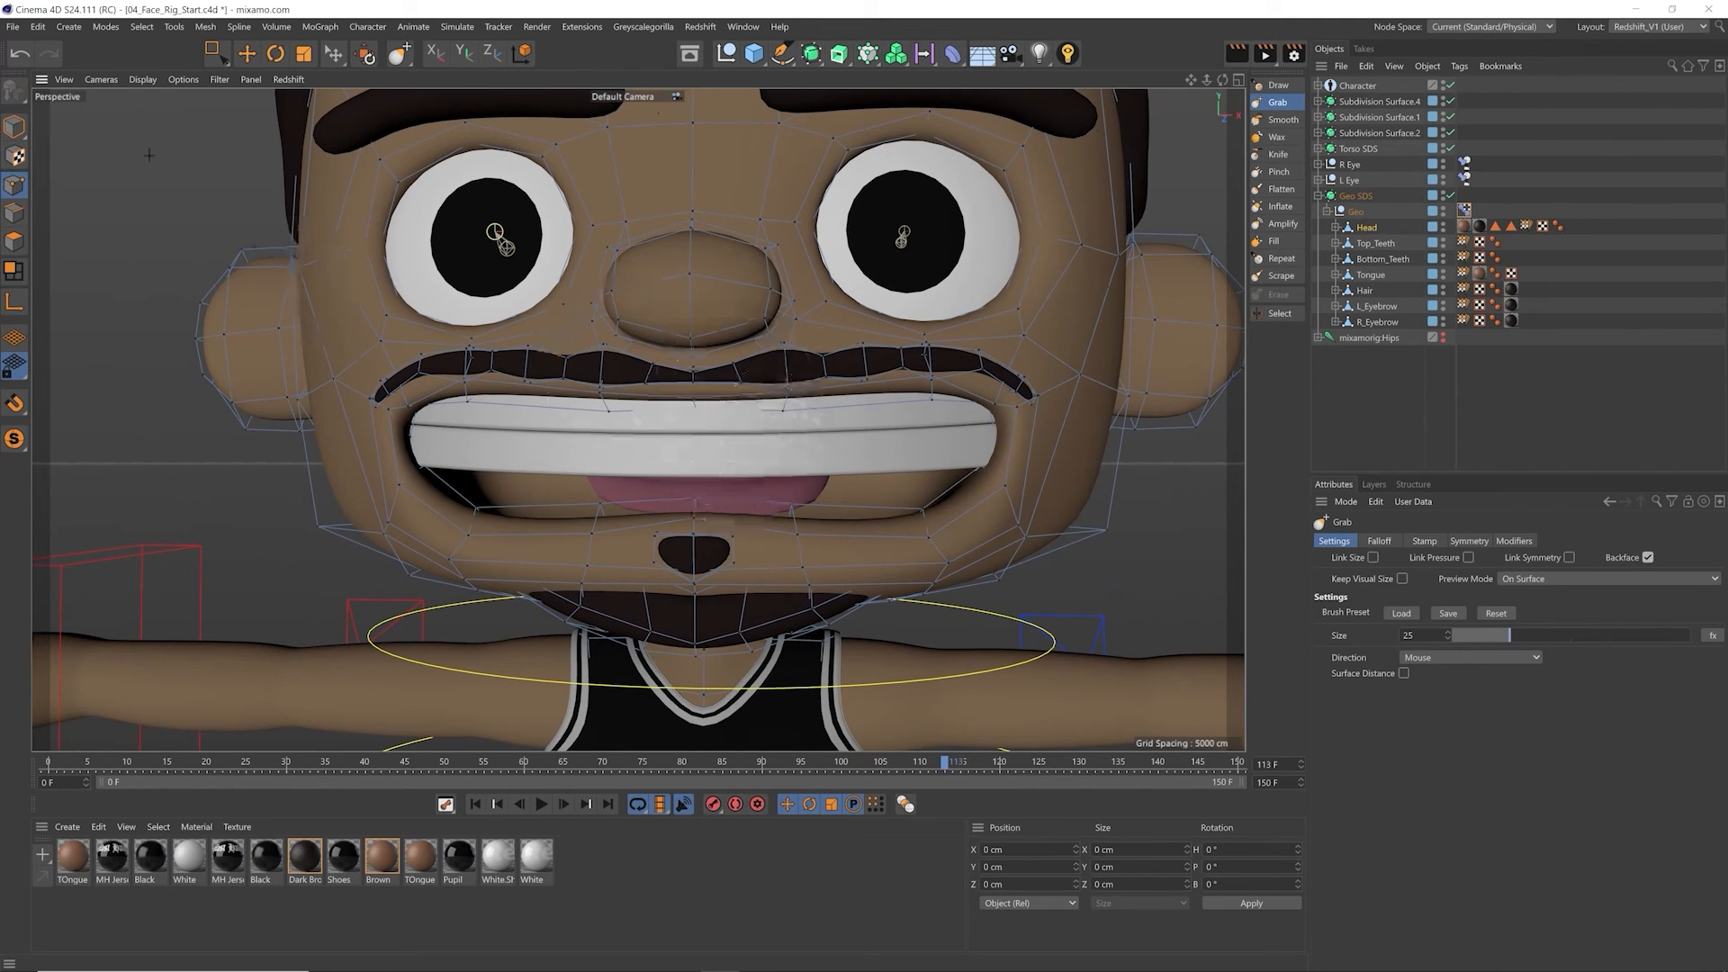
click(248, 56)
click(393, 422)
shift+click(375, 413)
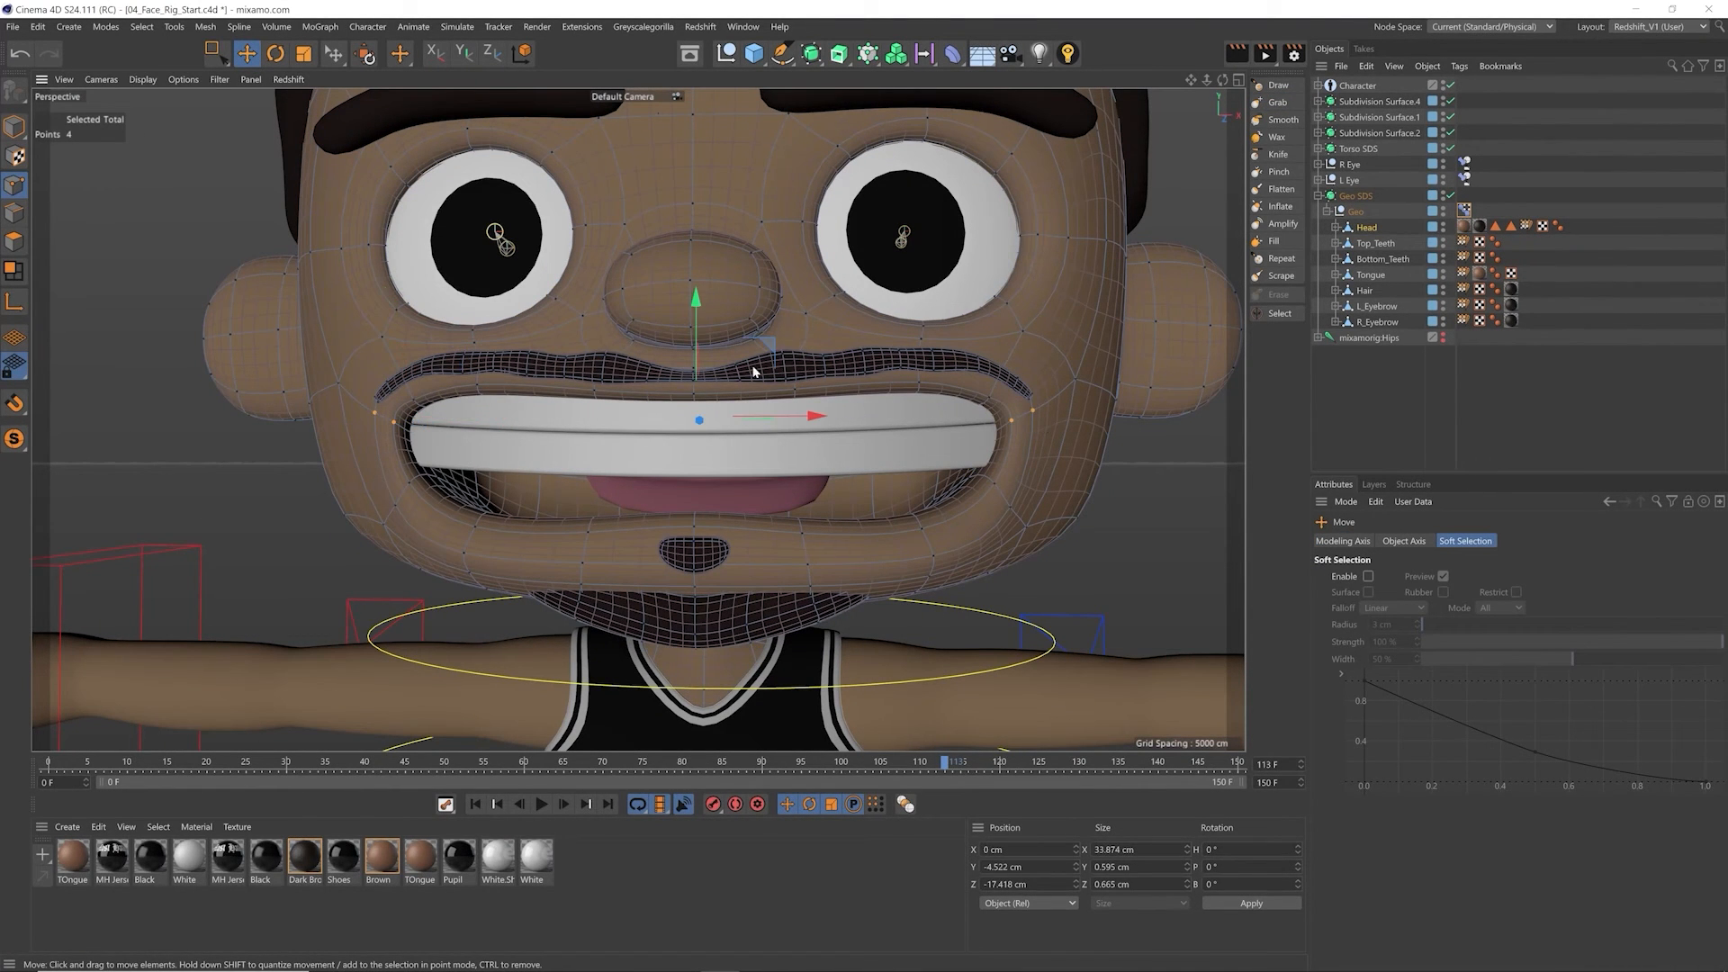
drag(704, 333, 704, 347)
key(t)
drag(804, 437, 815, 433)
Step: Scale the pair of points below the mouth corners outward along X to about 110%, and reactivate the Grab brush in model mode
click(396, 508)
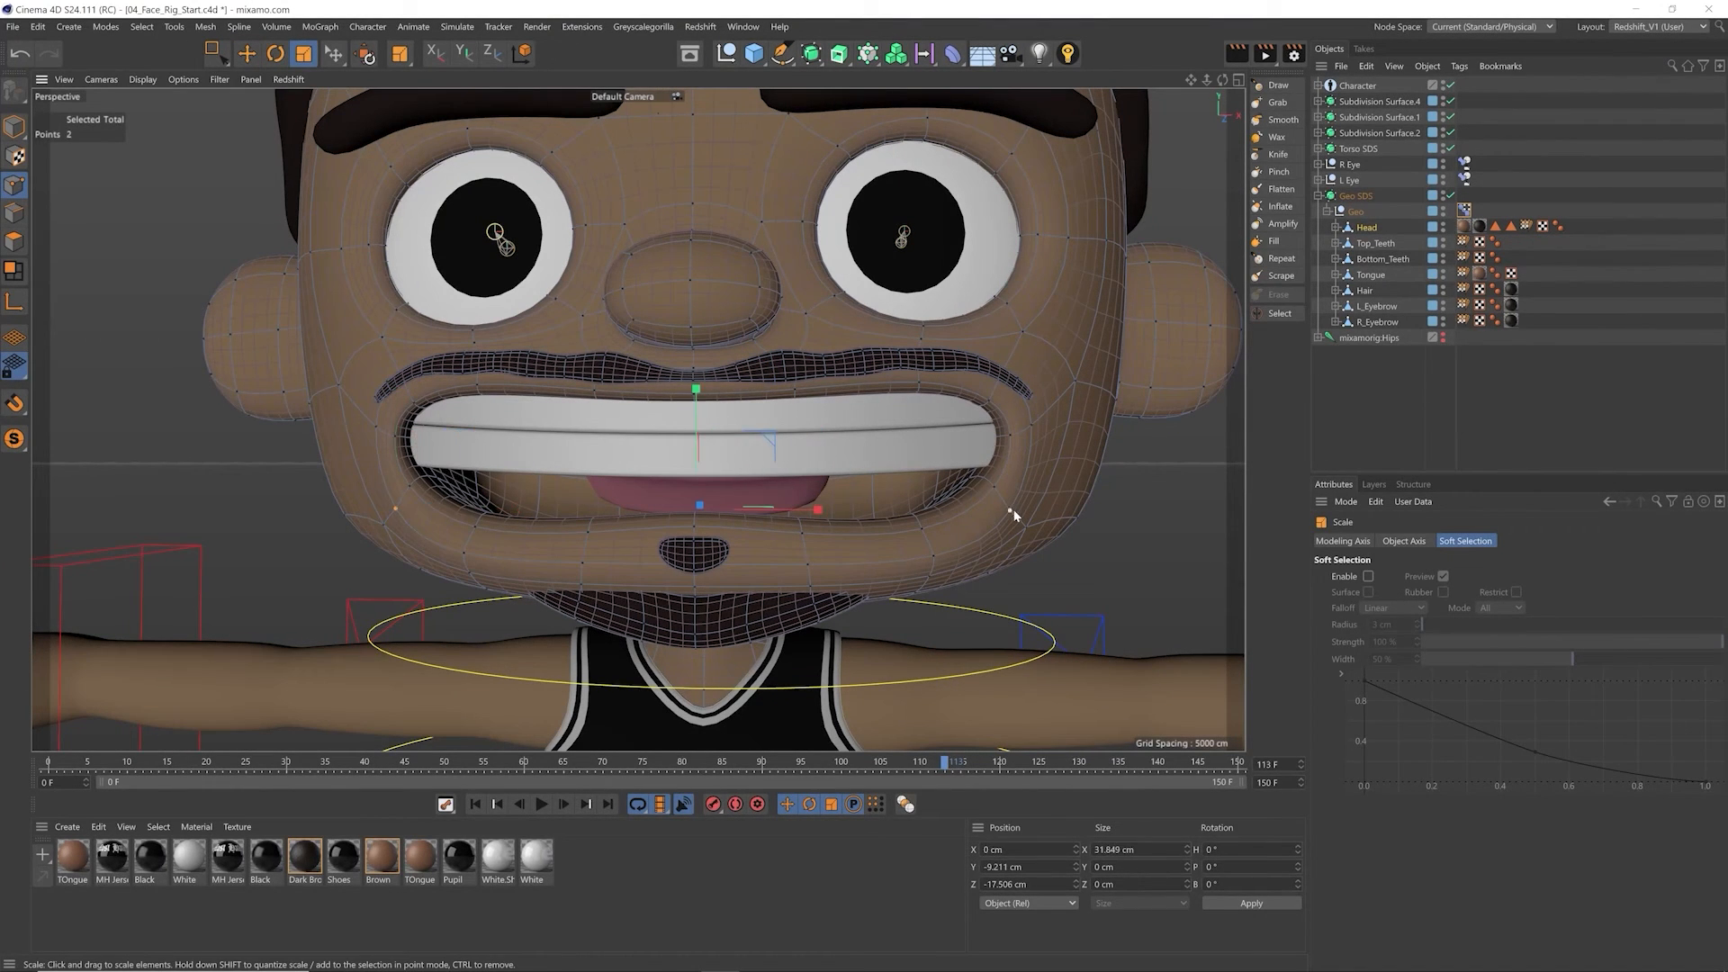
drag(817, 514, 833, 528)
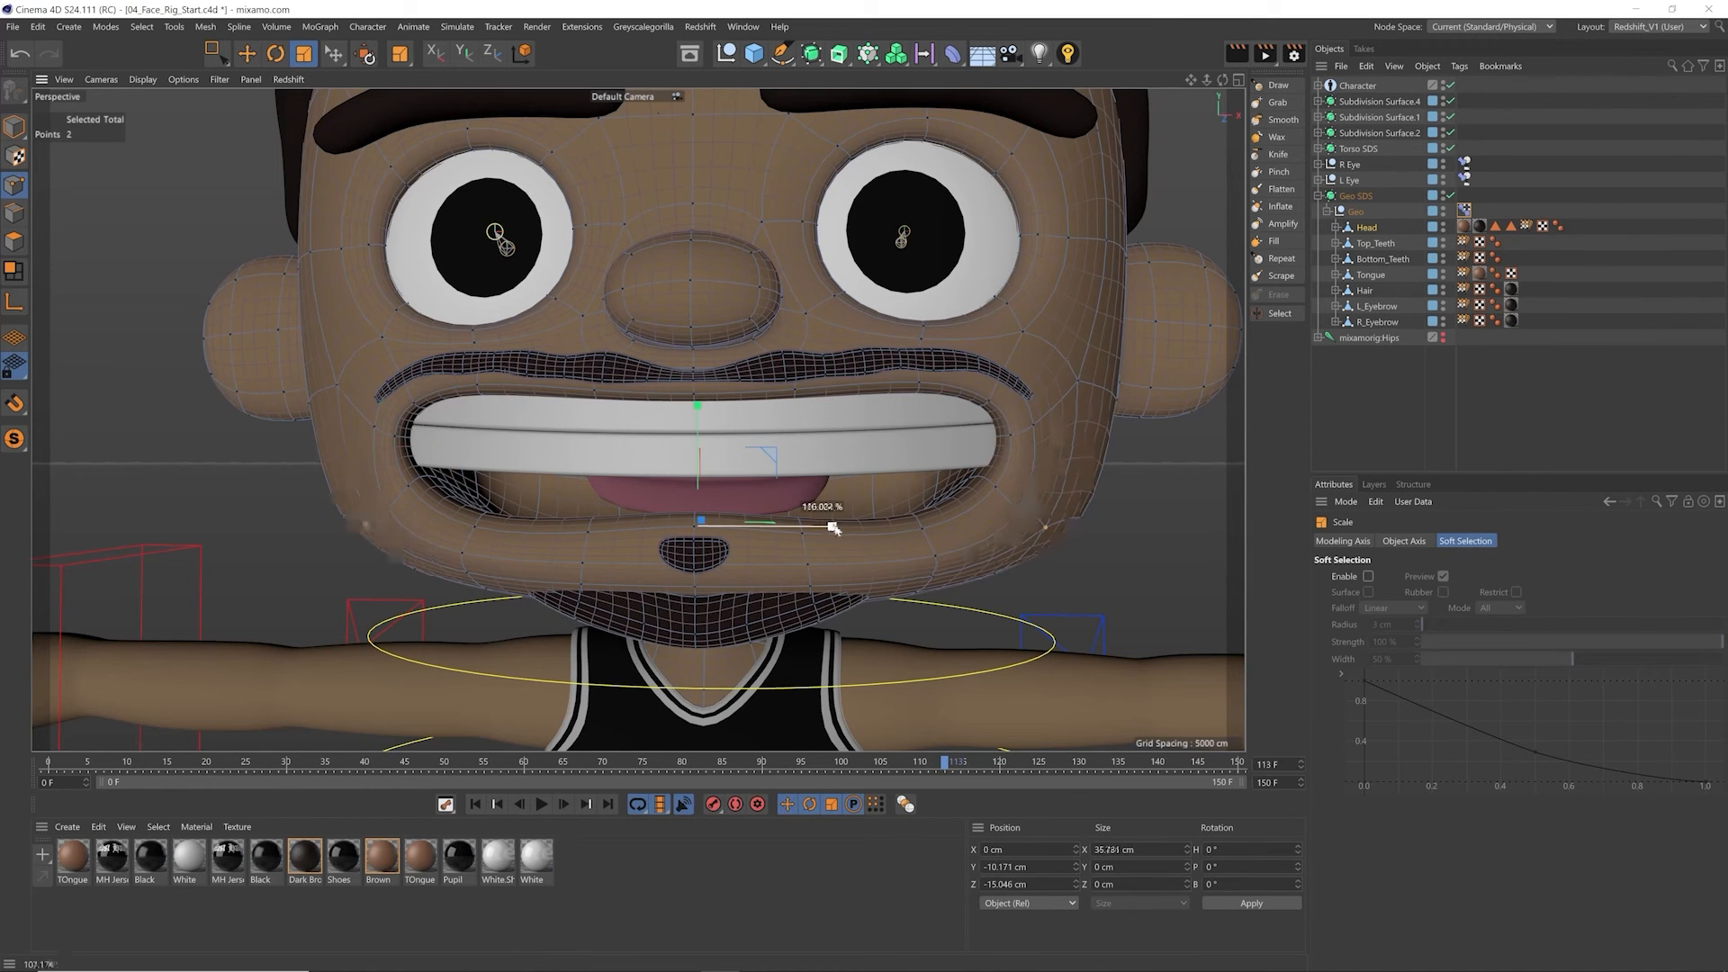
click(14, 127)
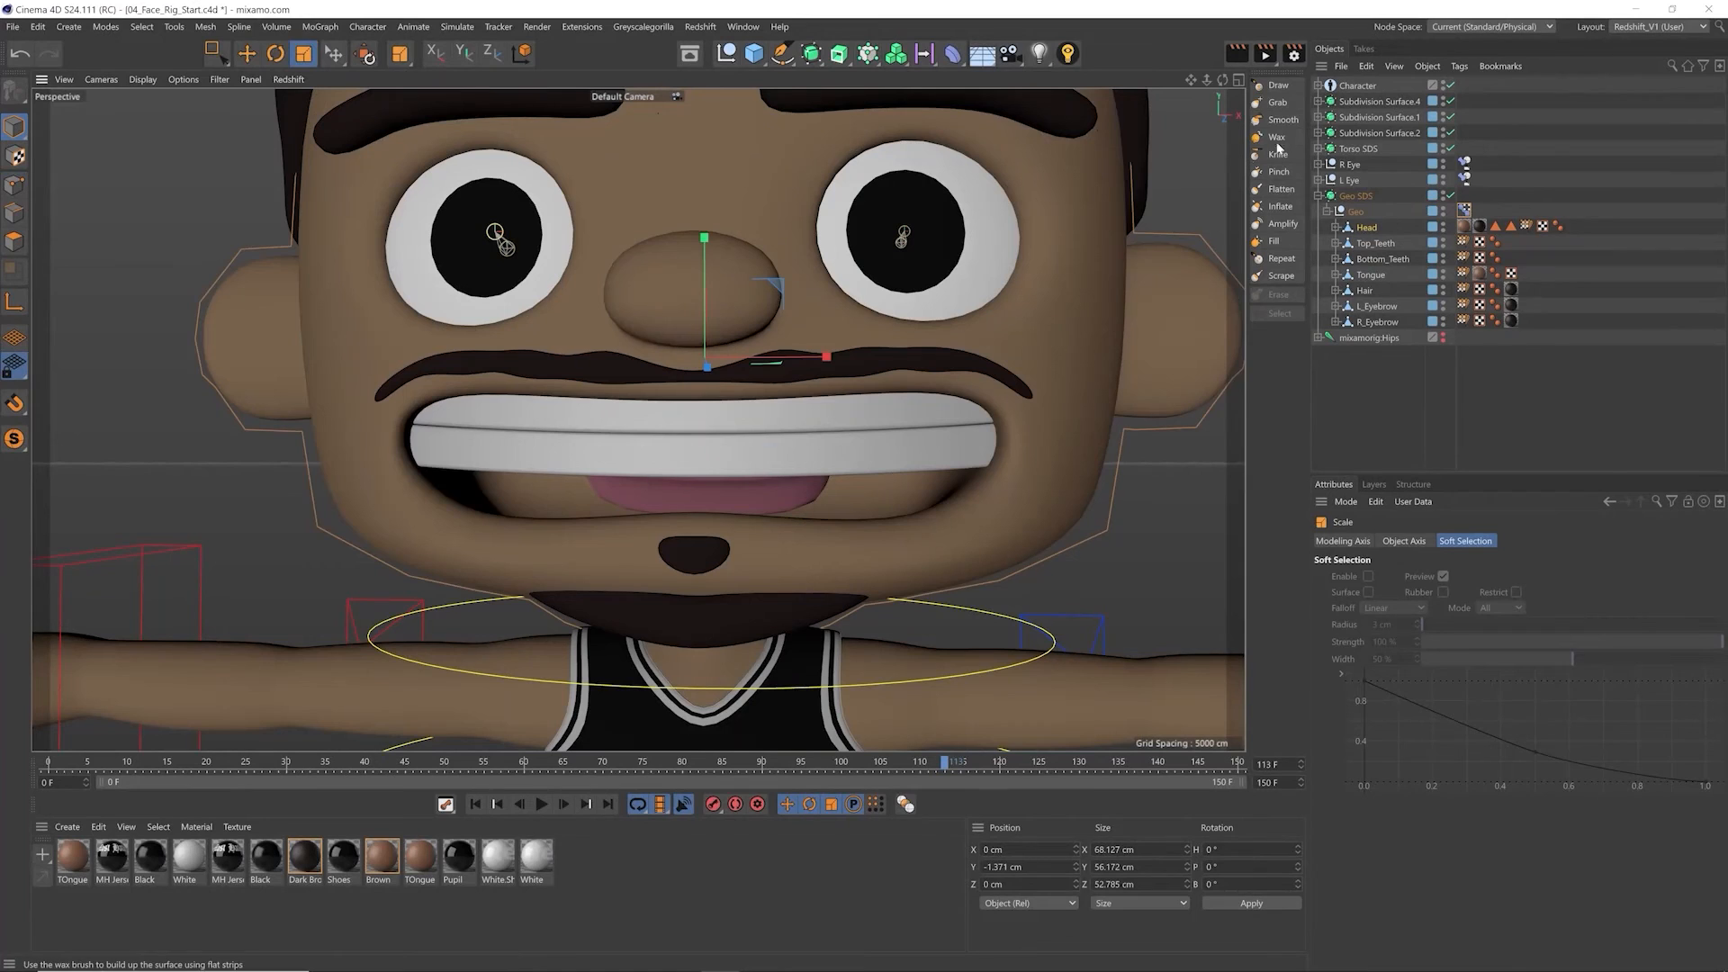
click(1277, 103)
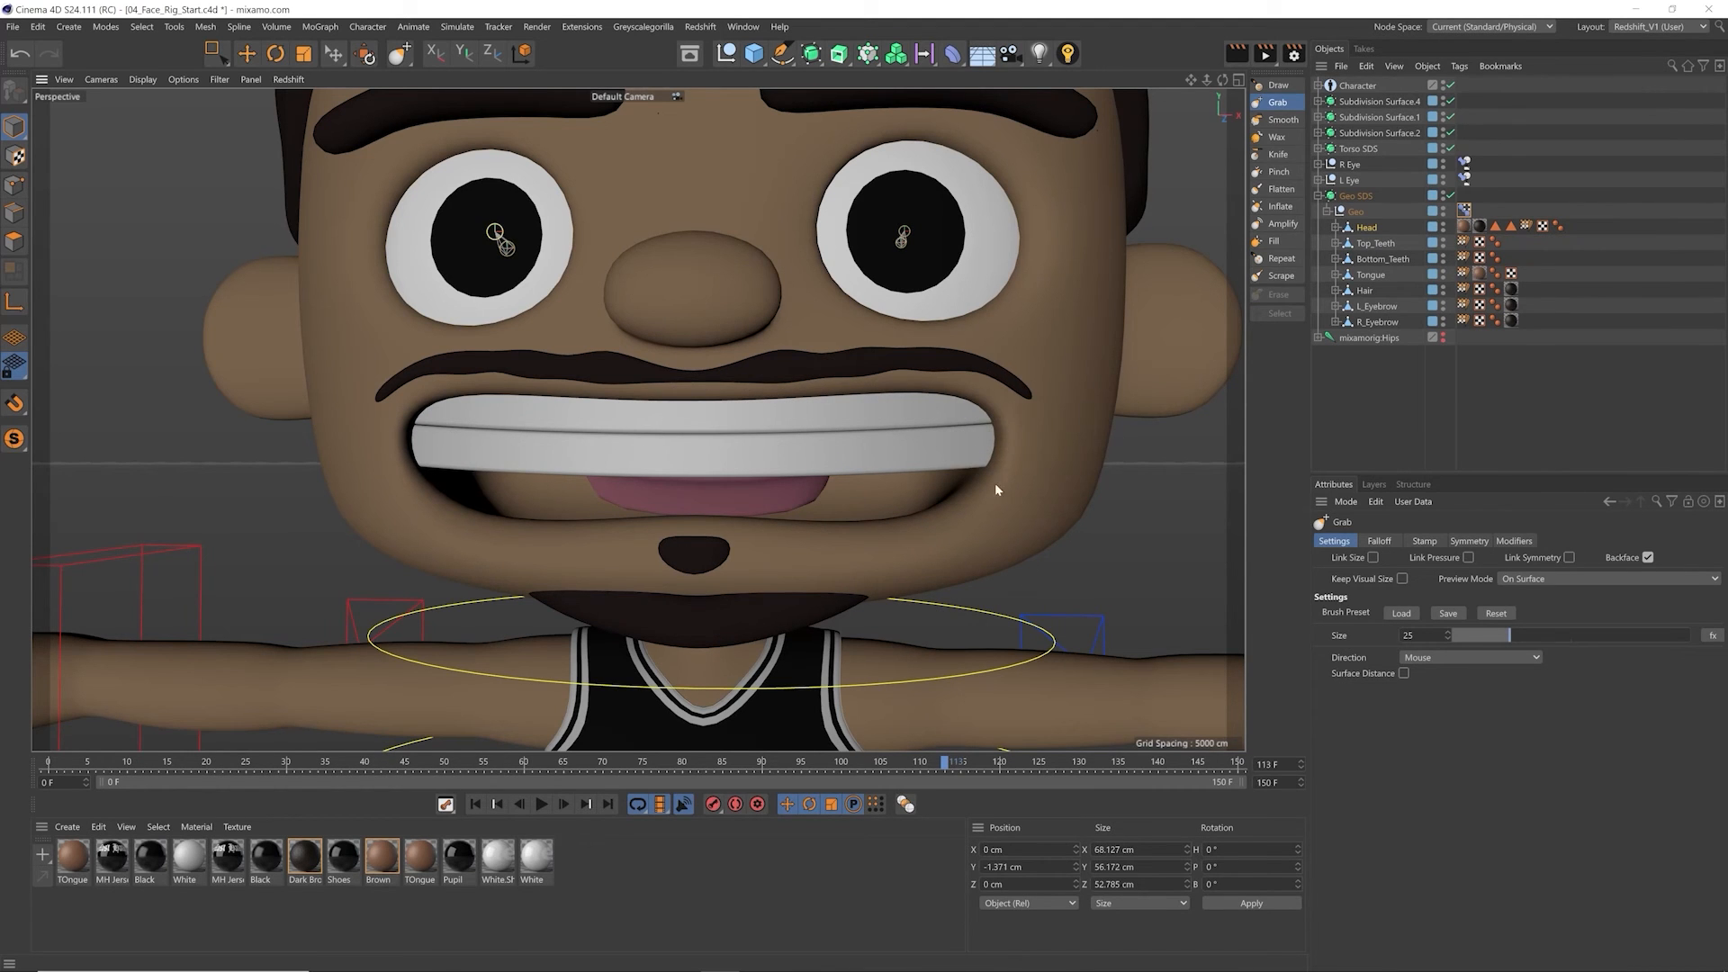
alt+middle_drag(668, 413, 638, 420)
alt+drag(657, 363, 677, 386)
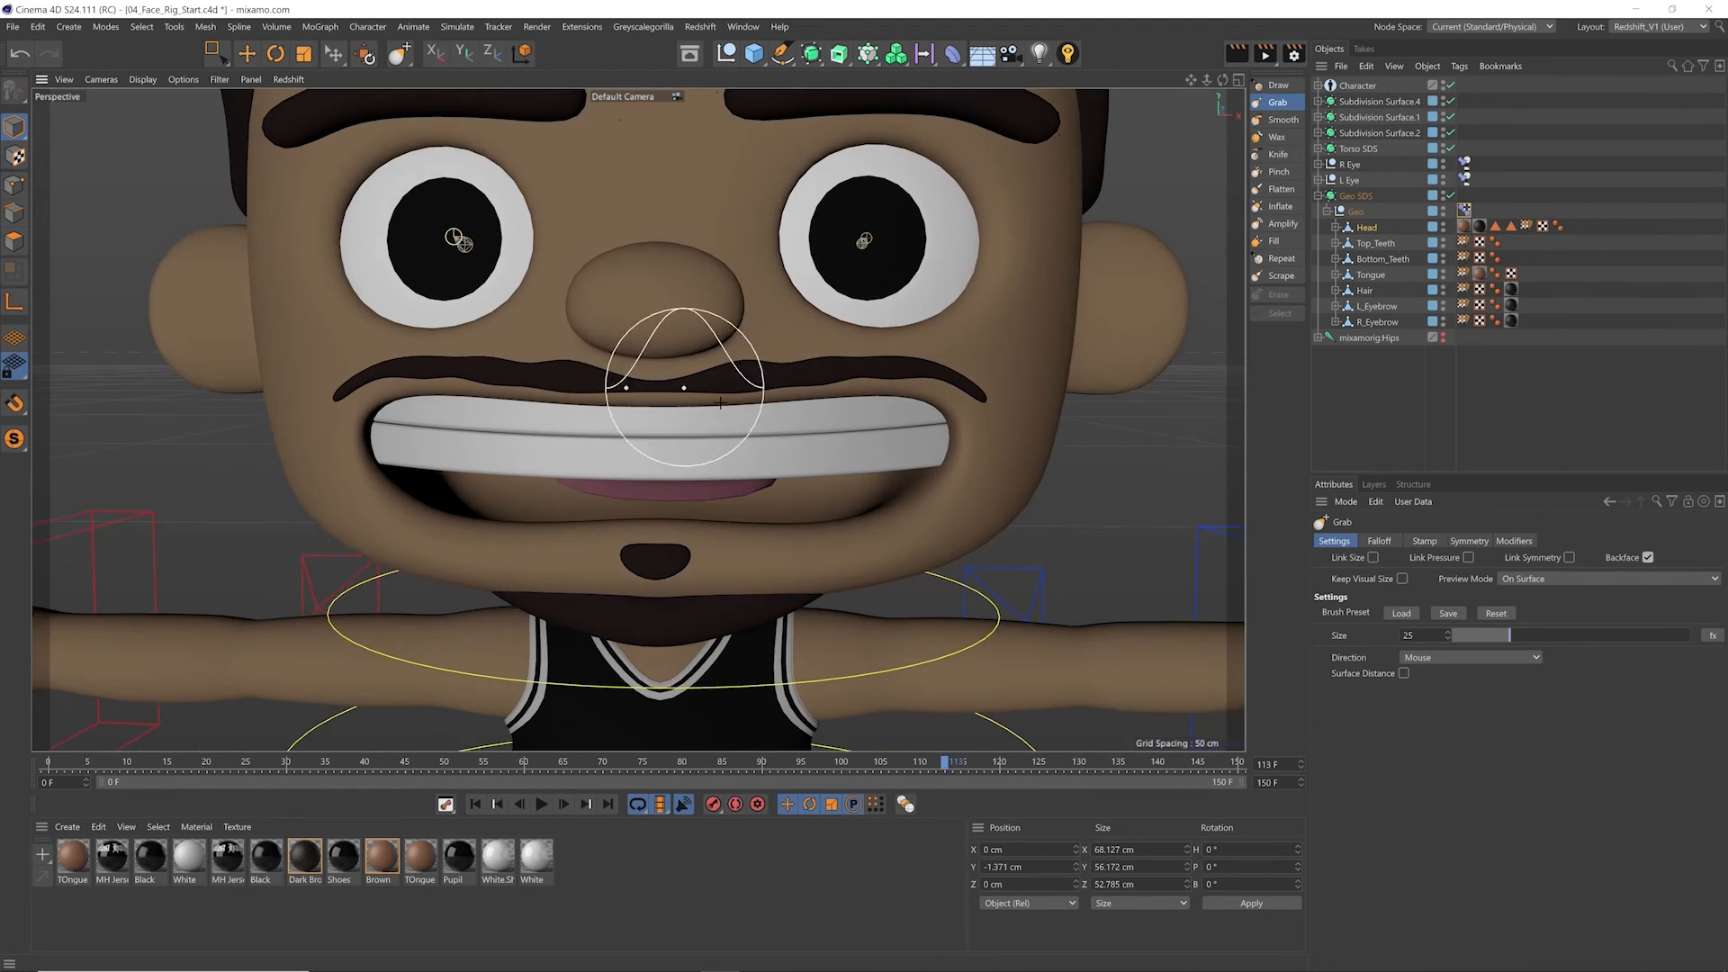
alt+middle_drag(684, 386, 664, 382)
Step: Select all points of the Bottom_Teeth mesh and move them down to about Y -2.5 cm, against the lower lip
click(1364, 260)
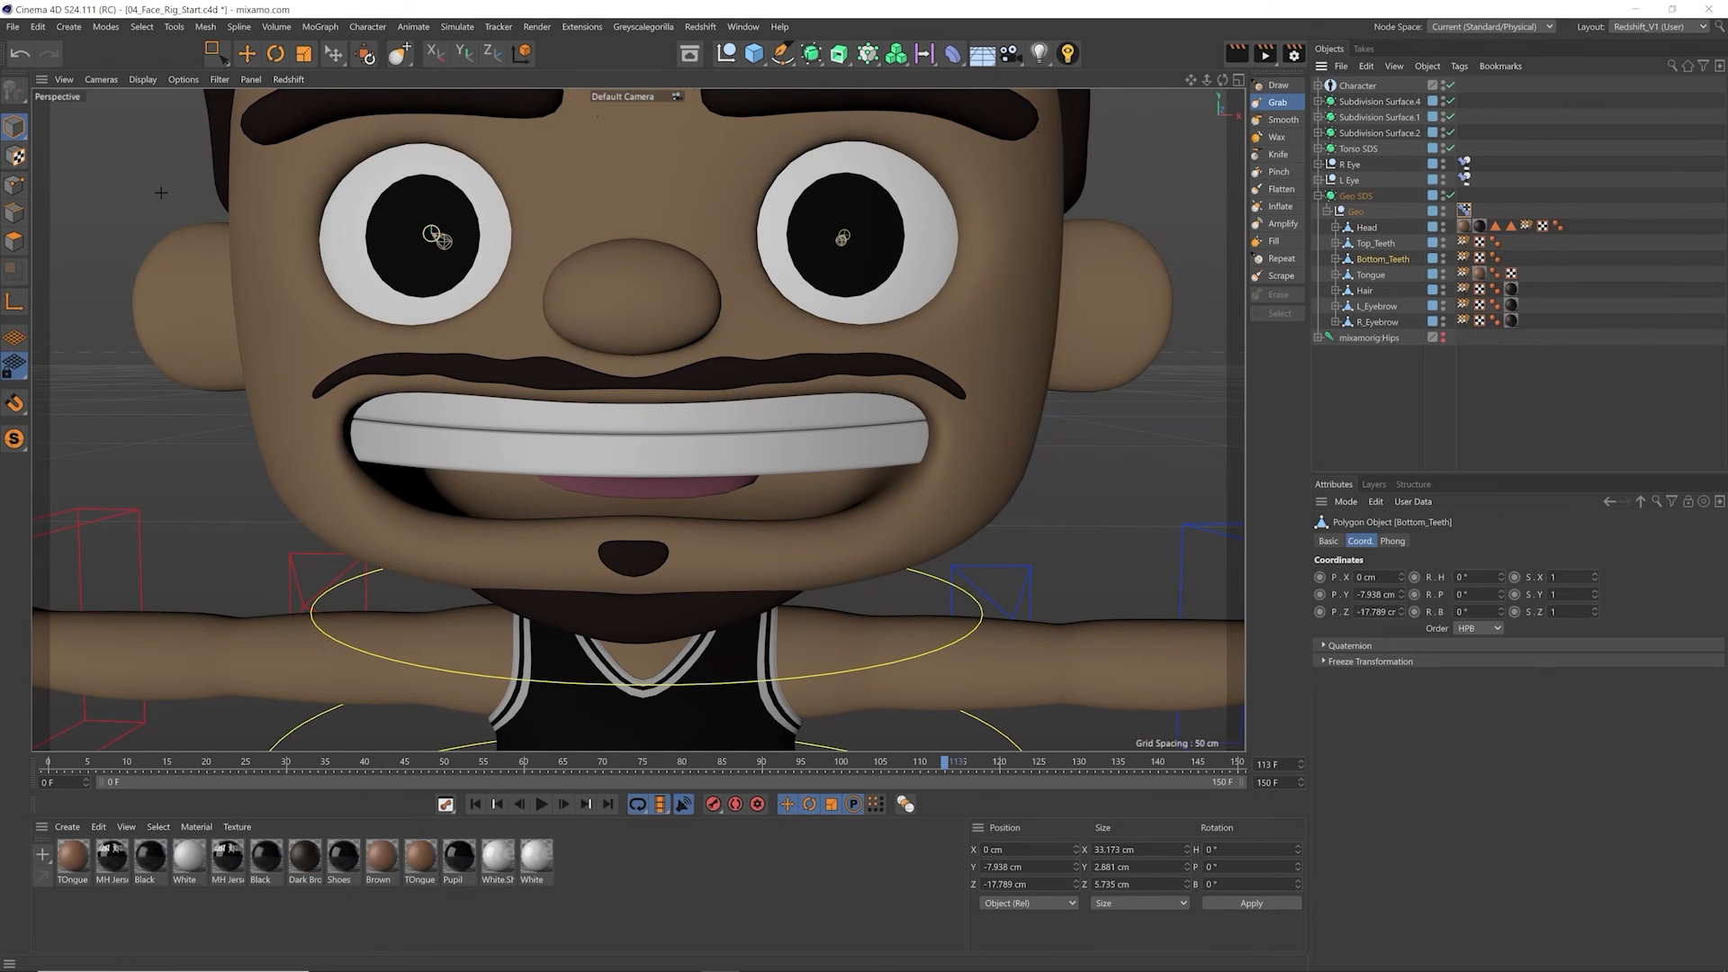
click(13, 189)
key(e)
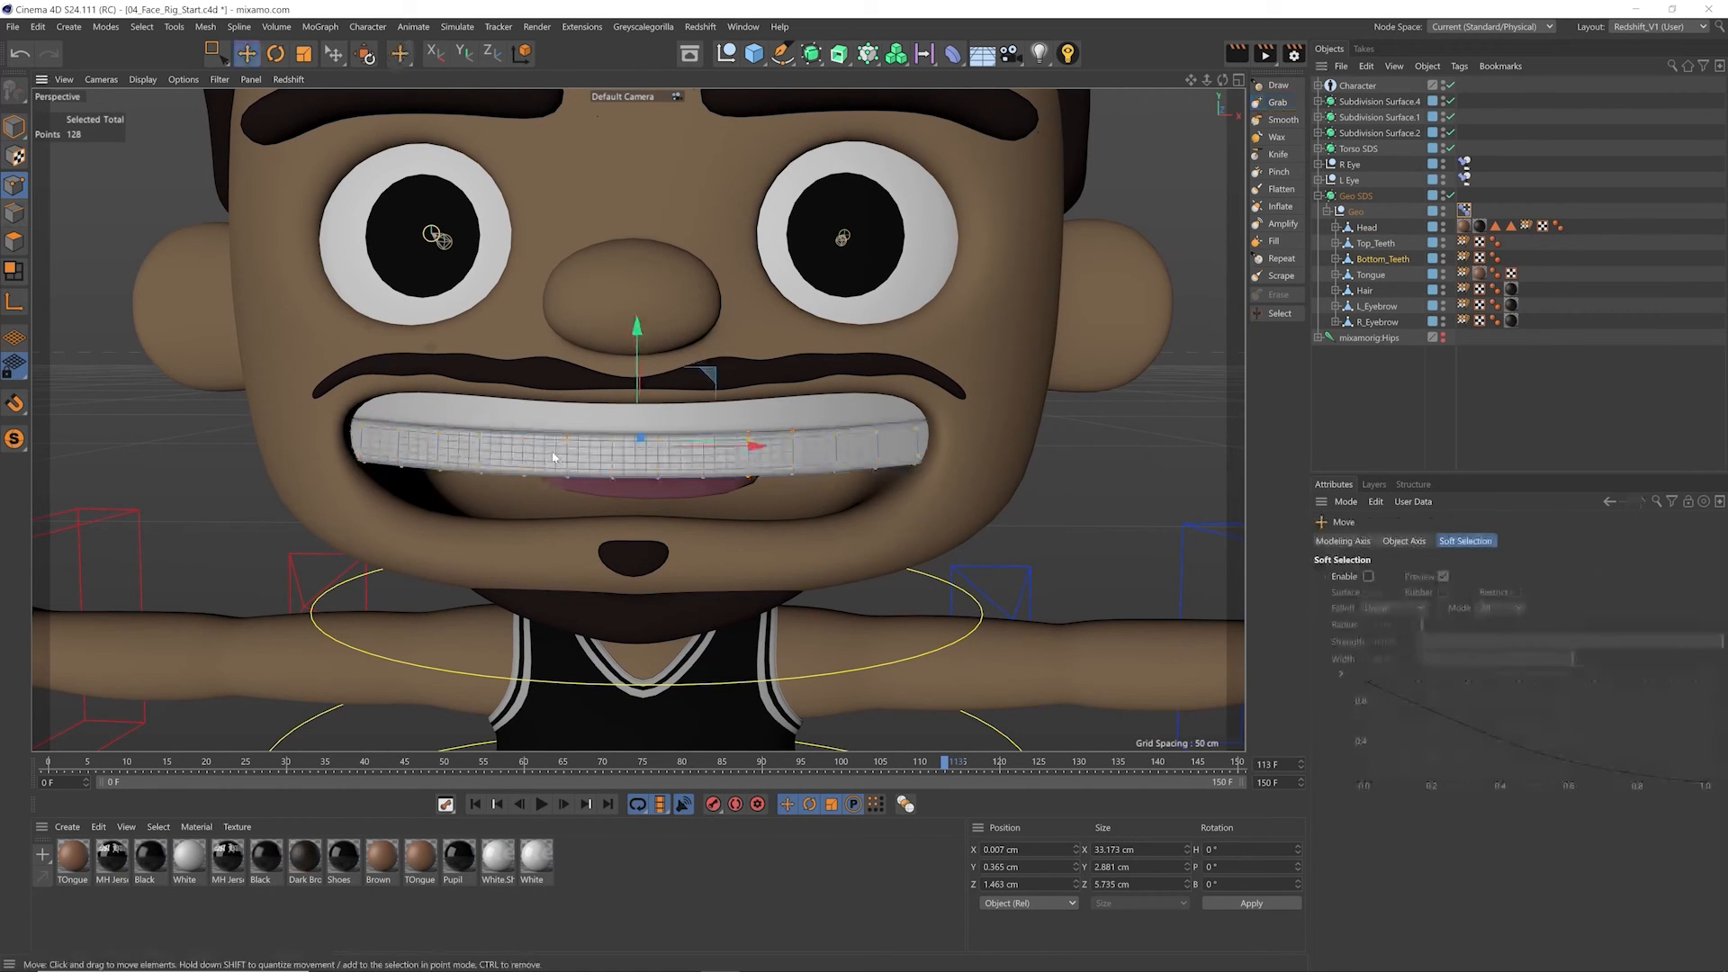
click(553, 467)
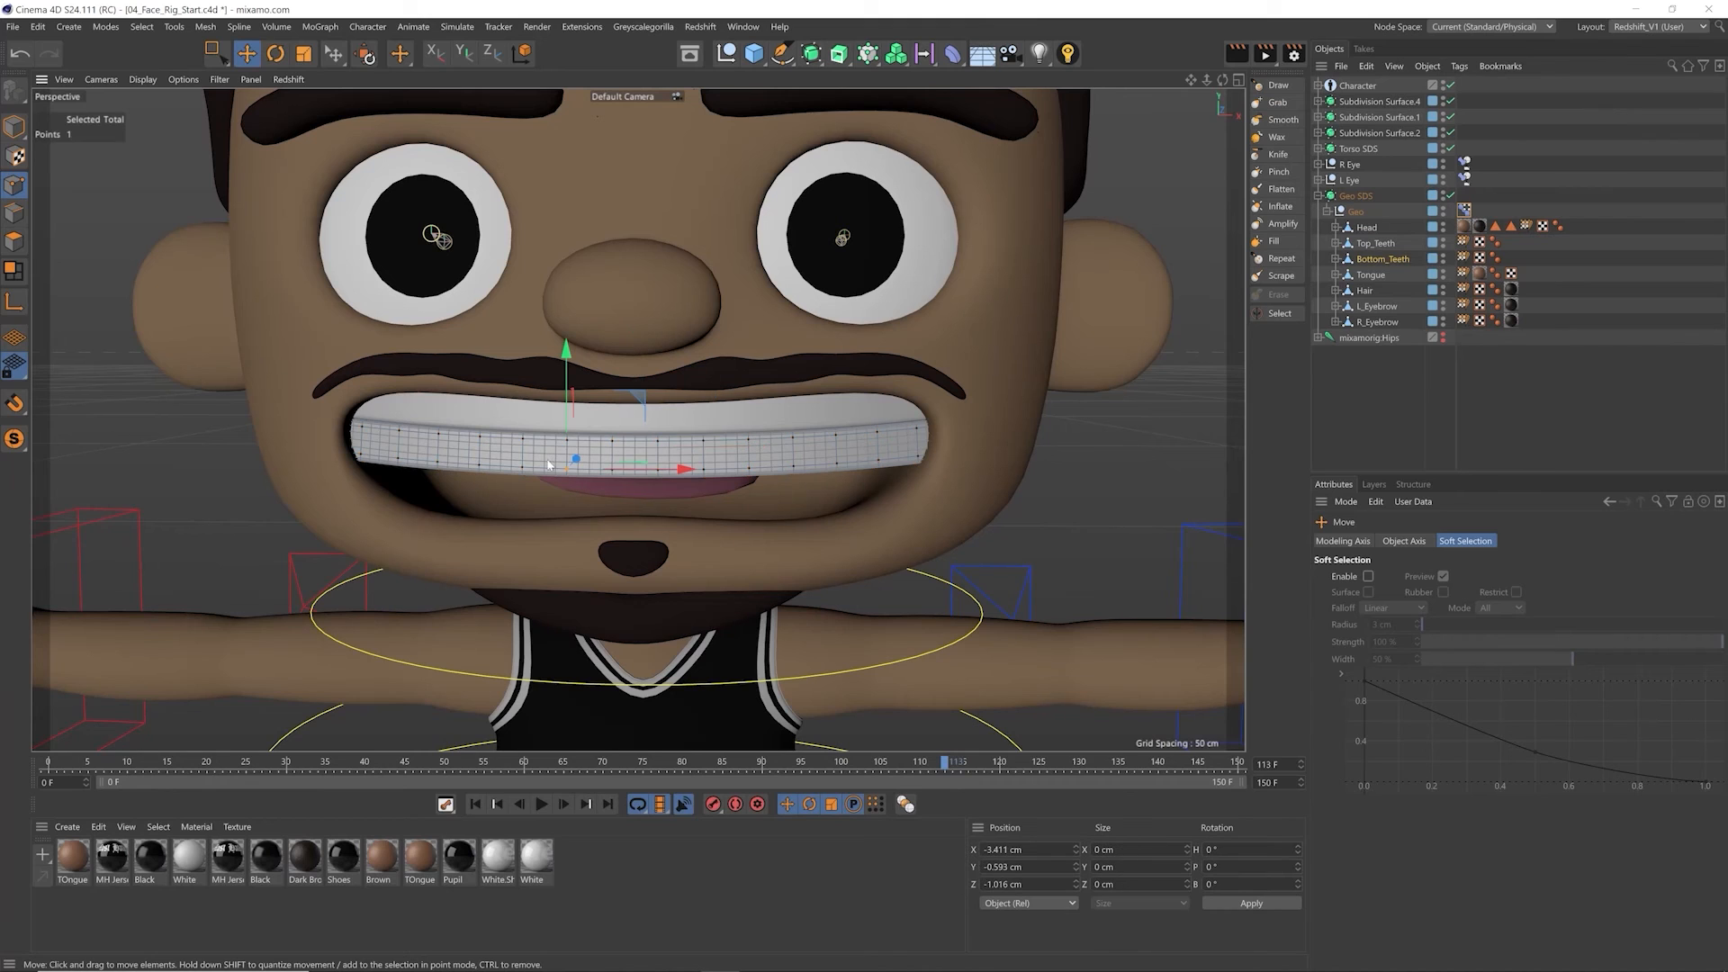
key(ctrl+a)
drag(637, 369, 638, 421)
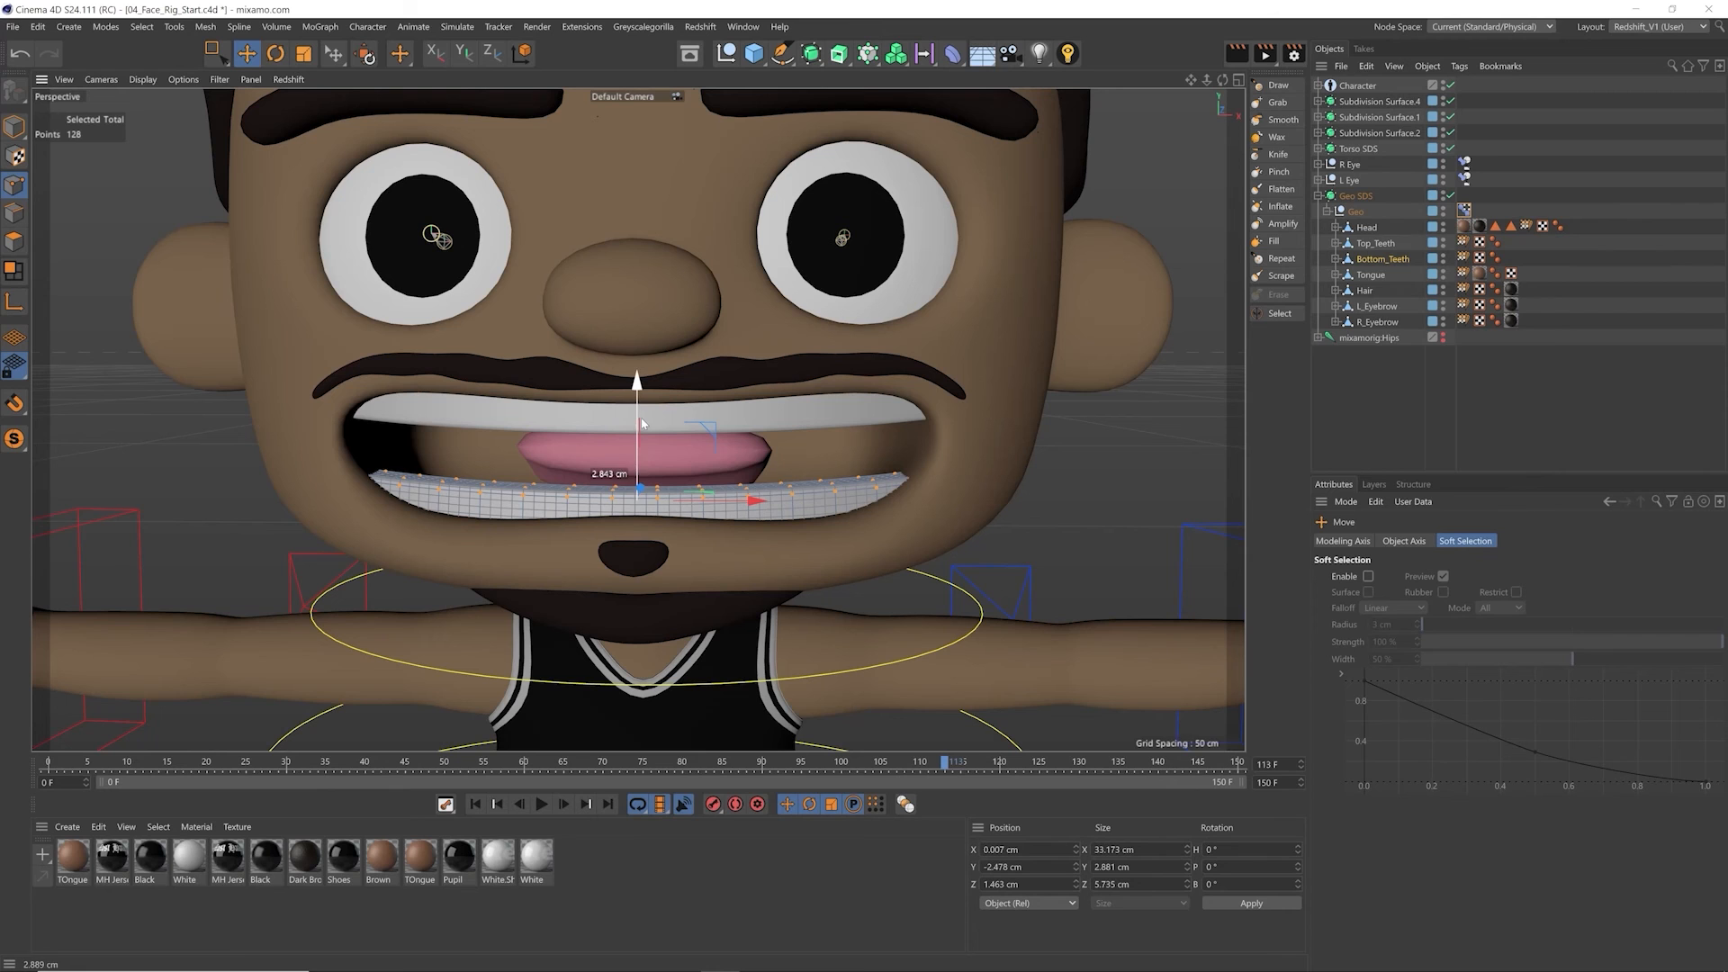
Step: Examine the Bend and Skin deformers nested under the Tongue object
click(1370, 276)
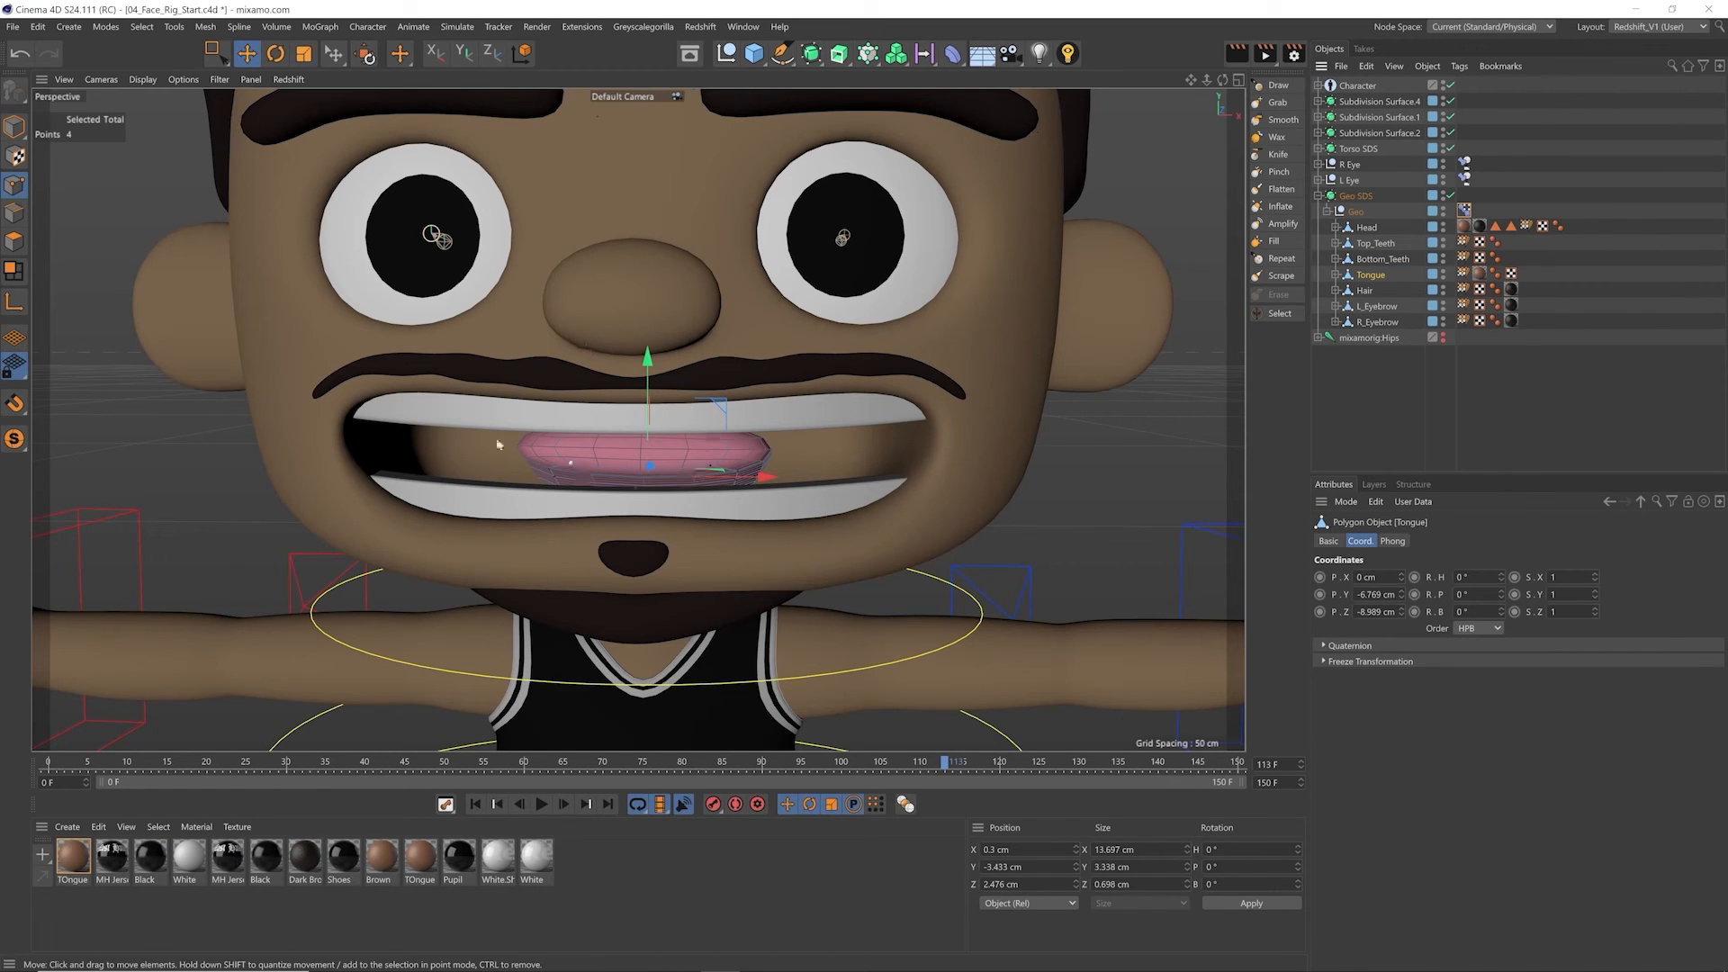
click(14, 128)
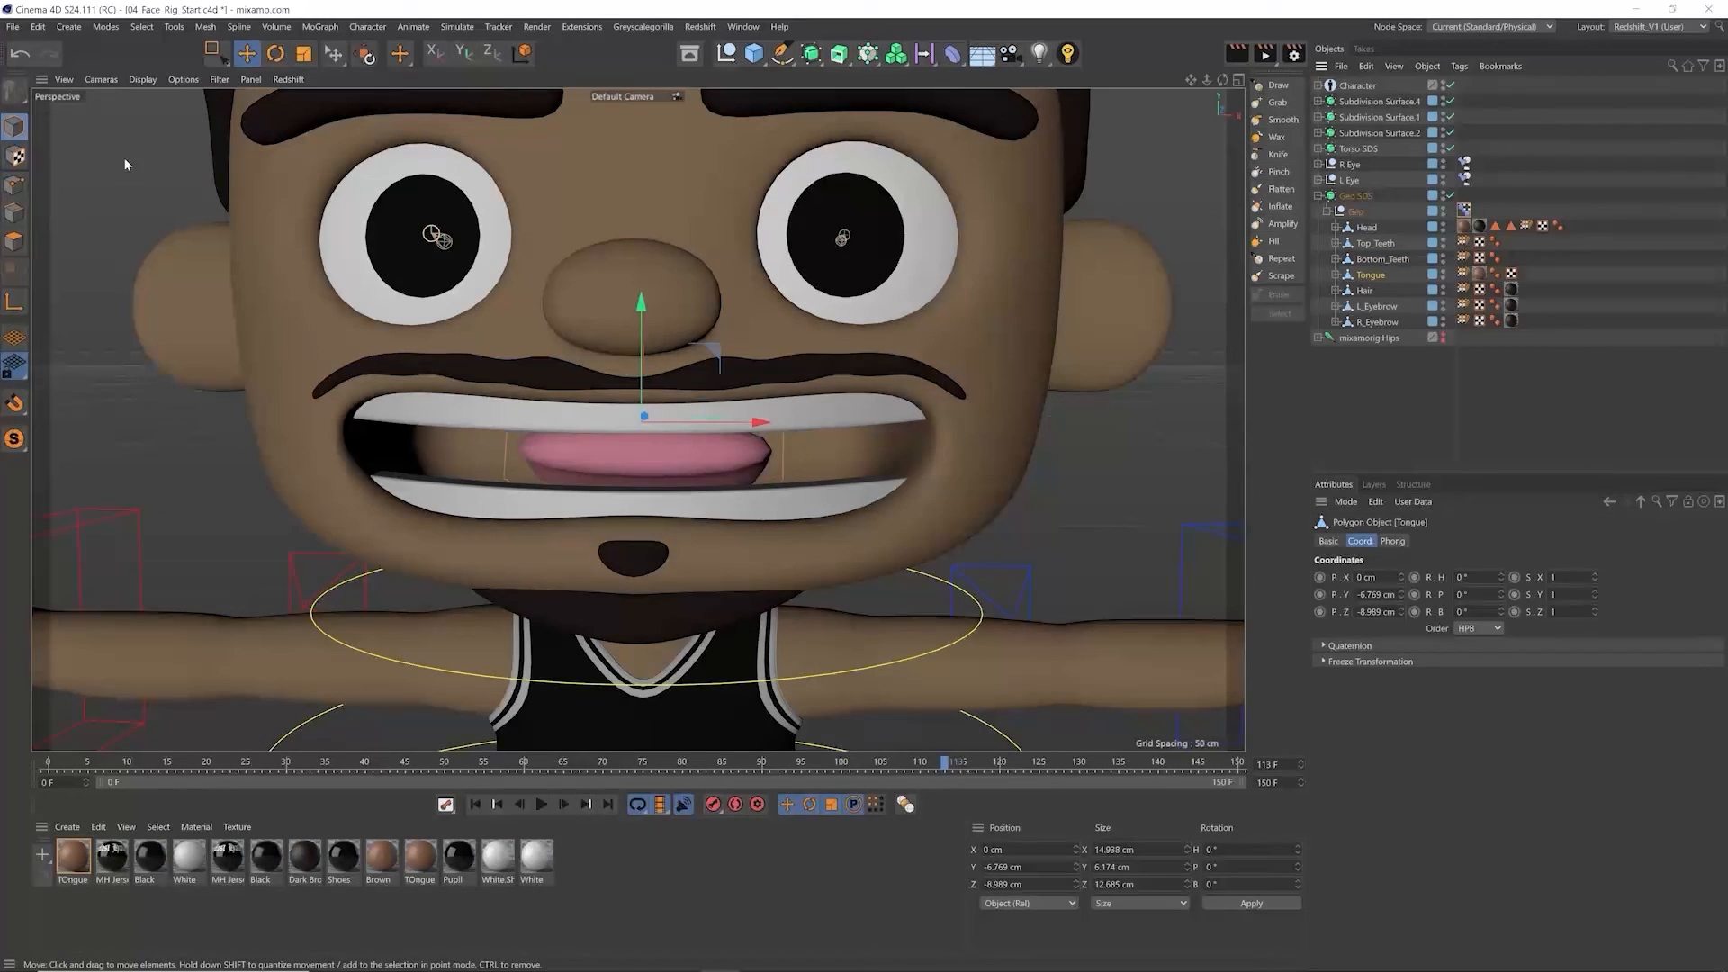
click(1336, 276)
click(1373, 307)
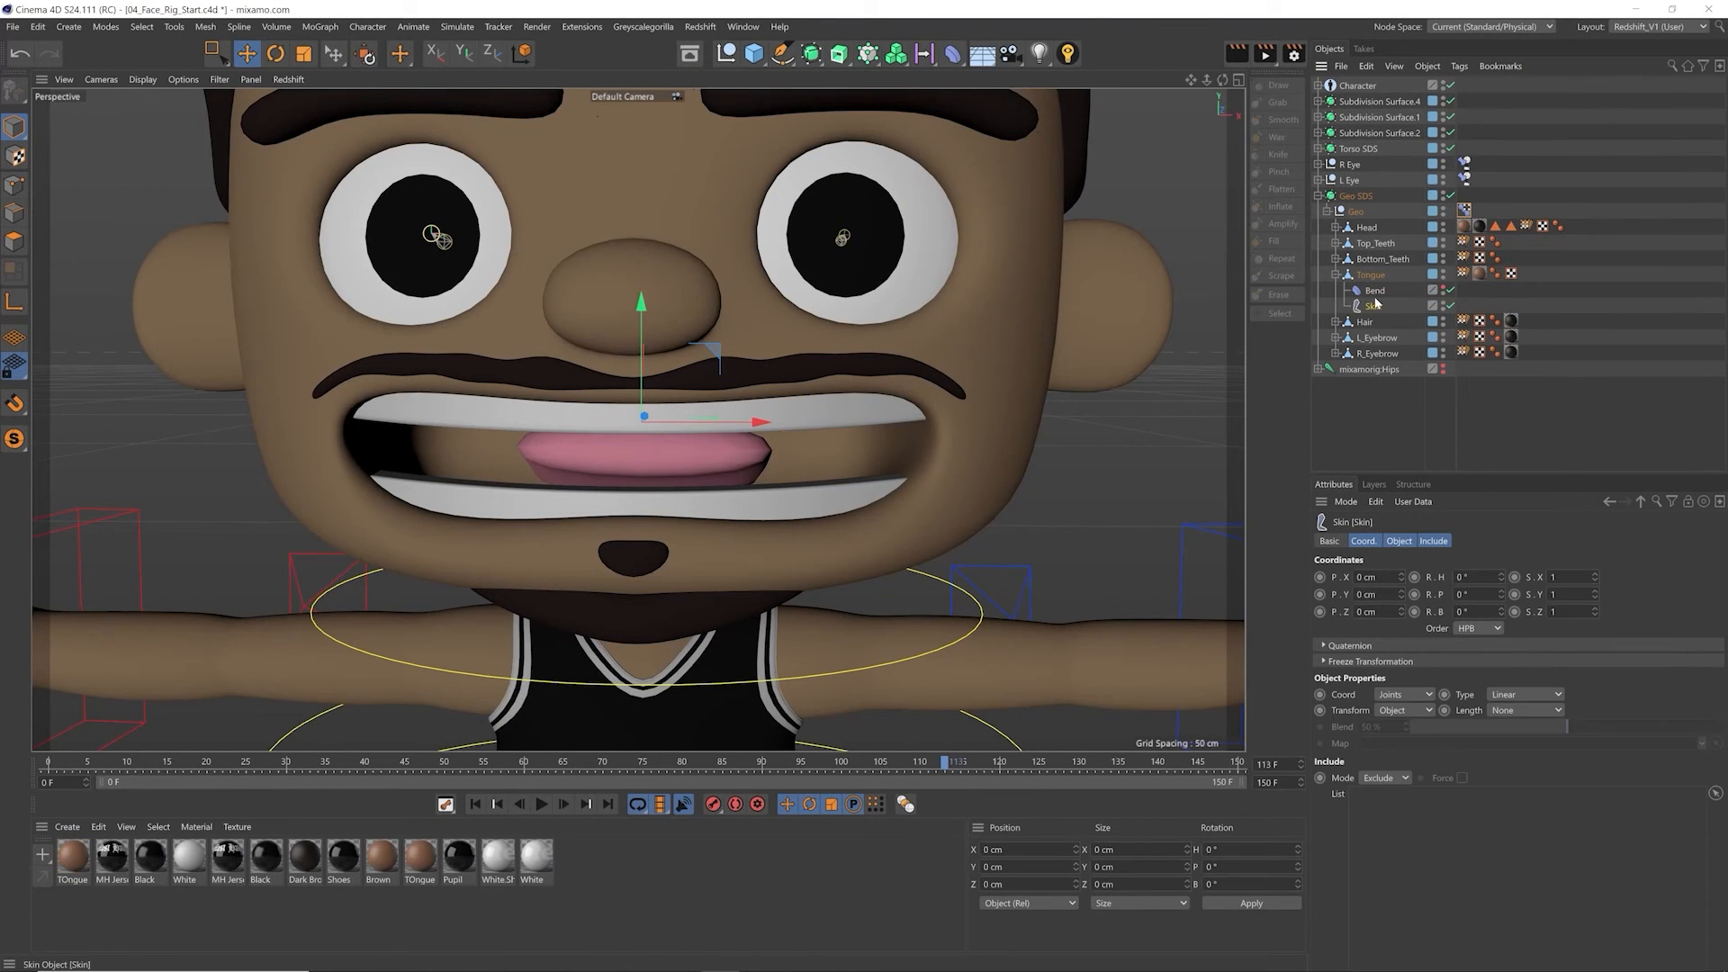
click(1335, 275)
Step: Select all points of the Tongue mesh and move them down and back to about Y -4.1 cm, Z -1.4 cm
click(1371, 276)
drag(642, 326, 628, 498)
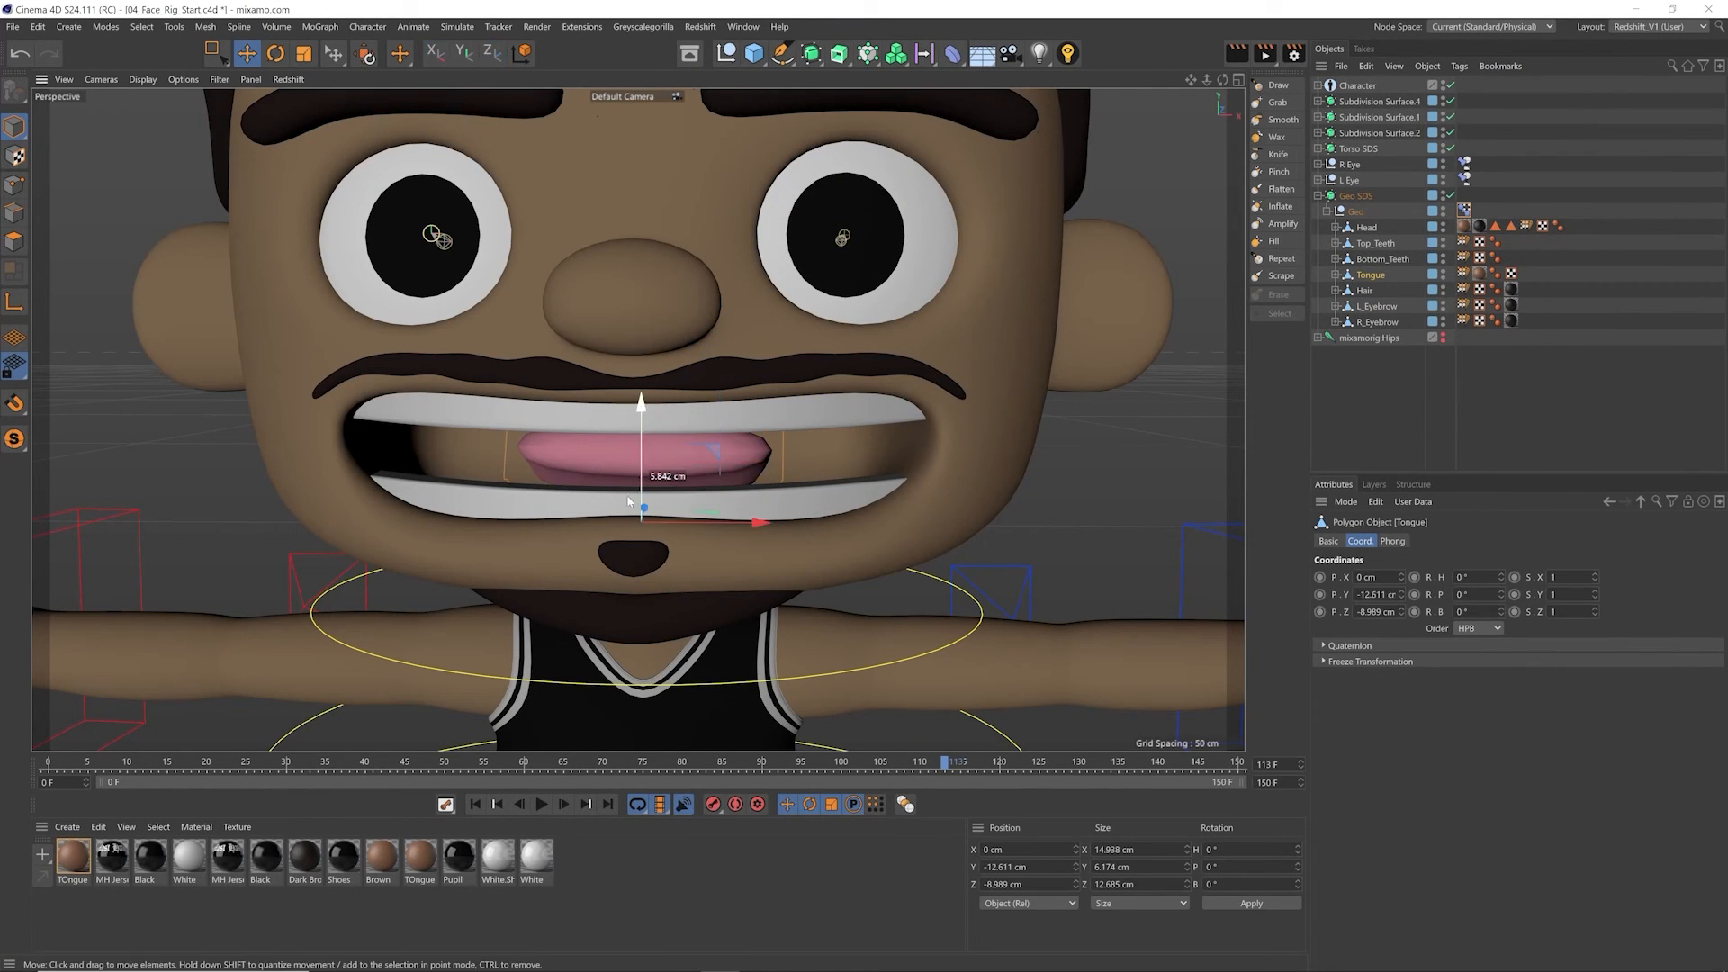
click(16, 186)
key(ctrl+a)
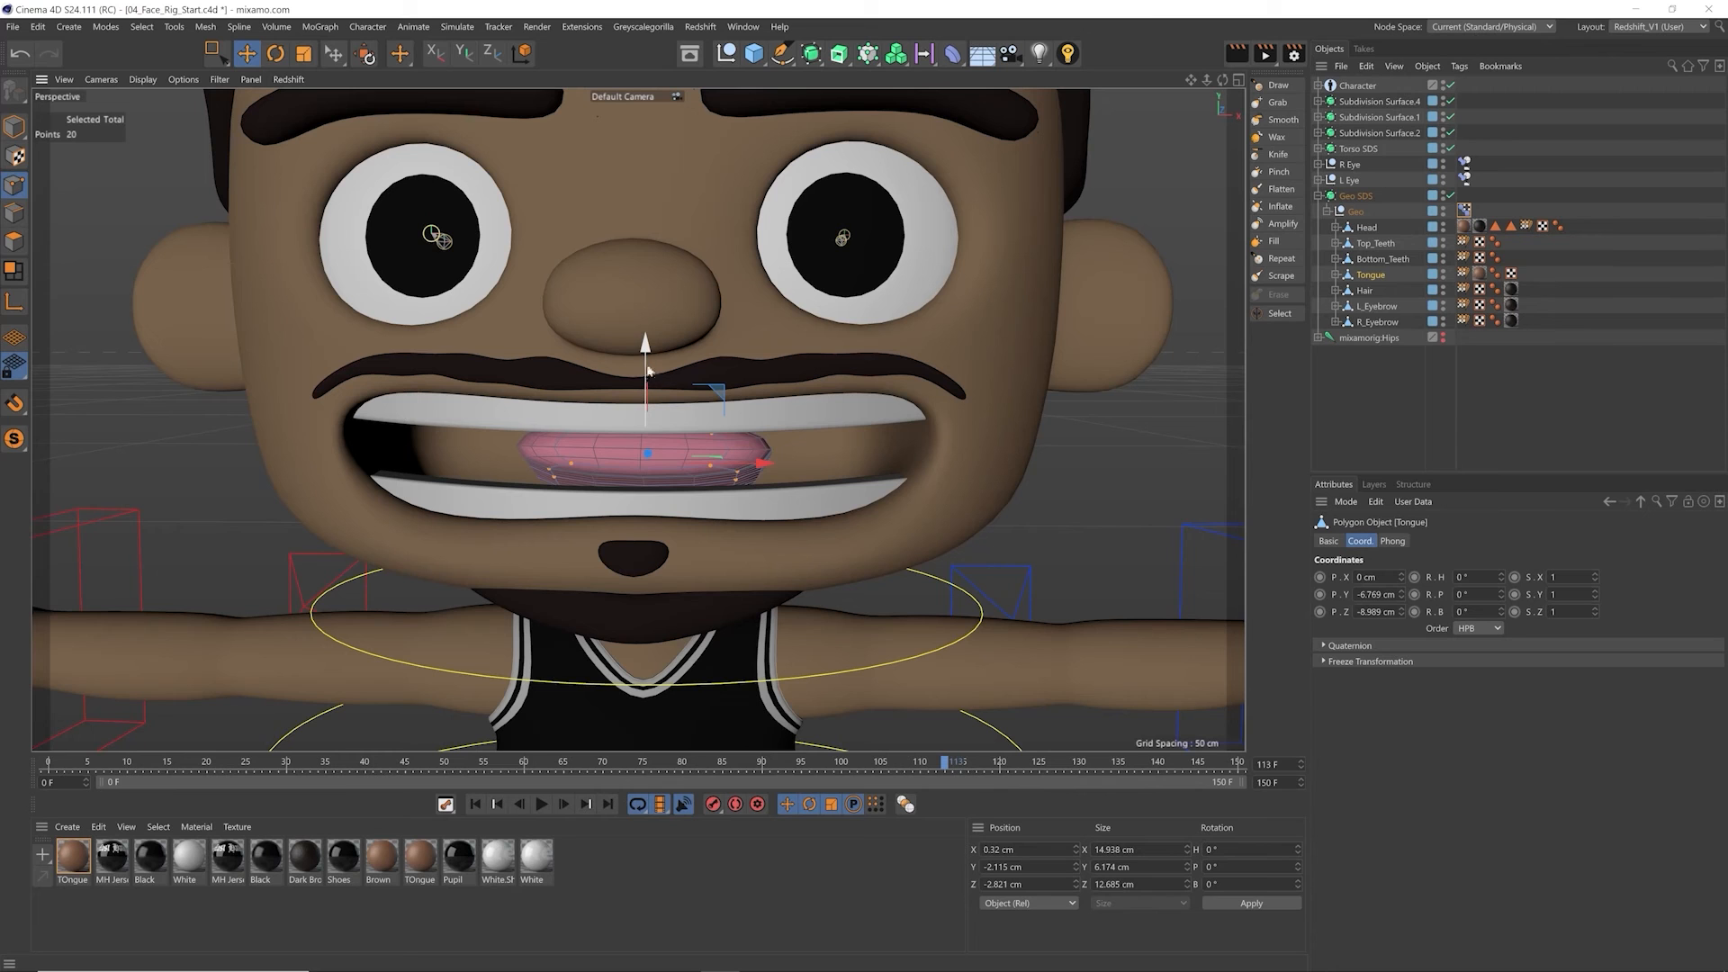
drag(646, 369, 645, 387)
alt+drag(644, 387, 821, 436)
alt+drag(653, 500, 574, 516)
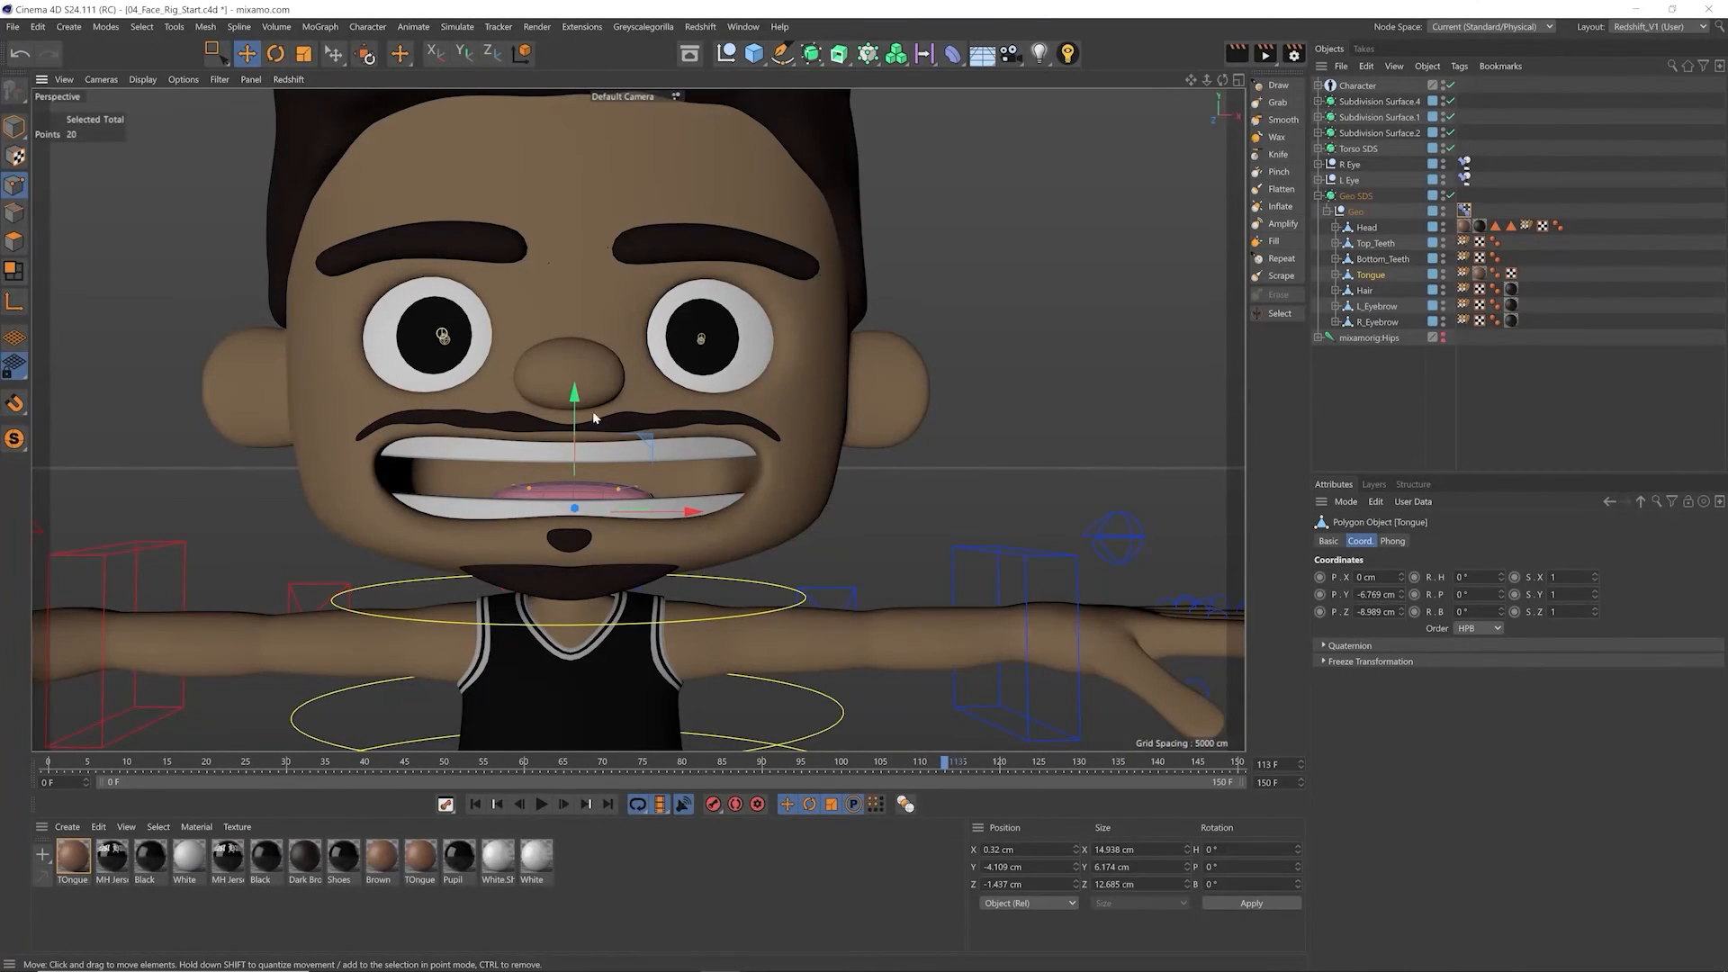
mouse_move(678, 505)
alt+mouse_down()
mouse_move(720, 502)
mouse_move(586, 487)
mouse_move(684, 478)
alt+mouse_up()
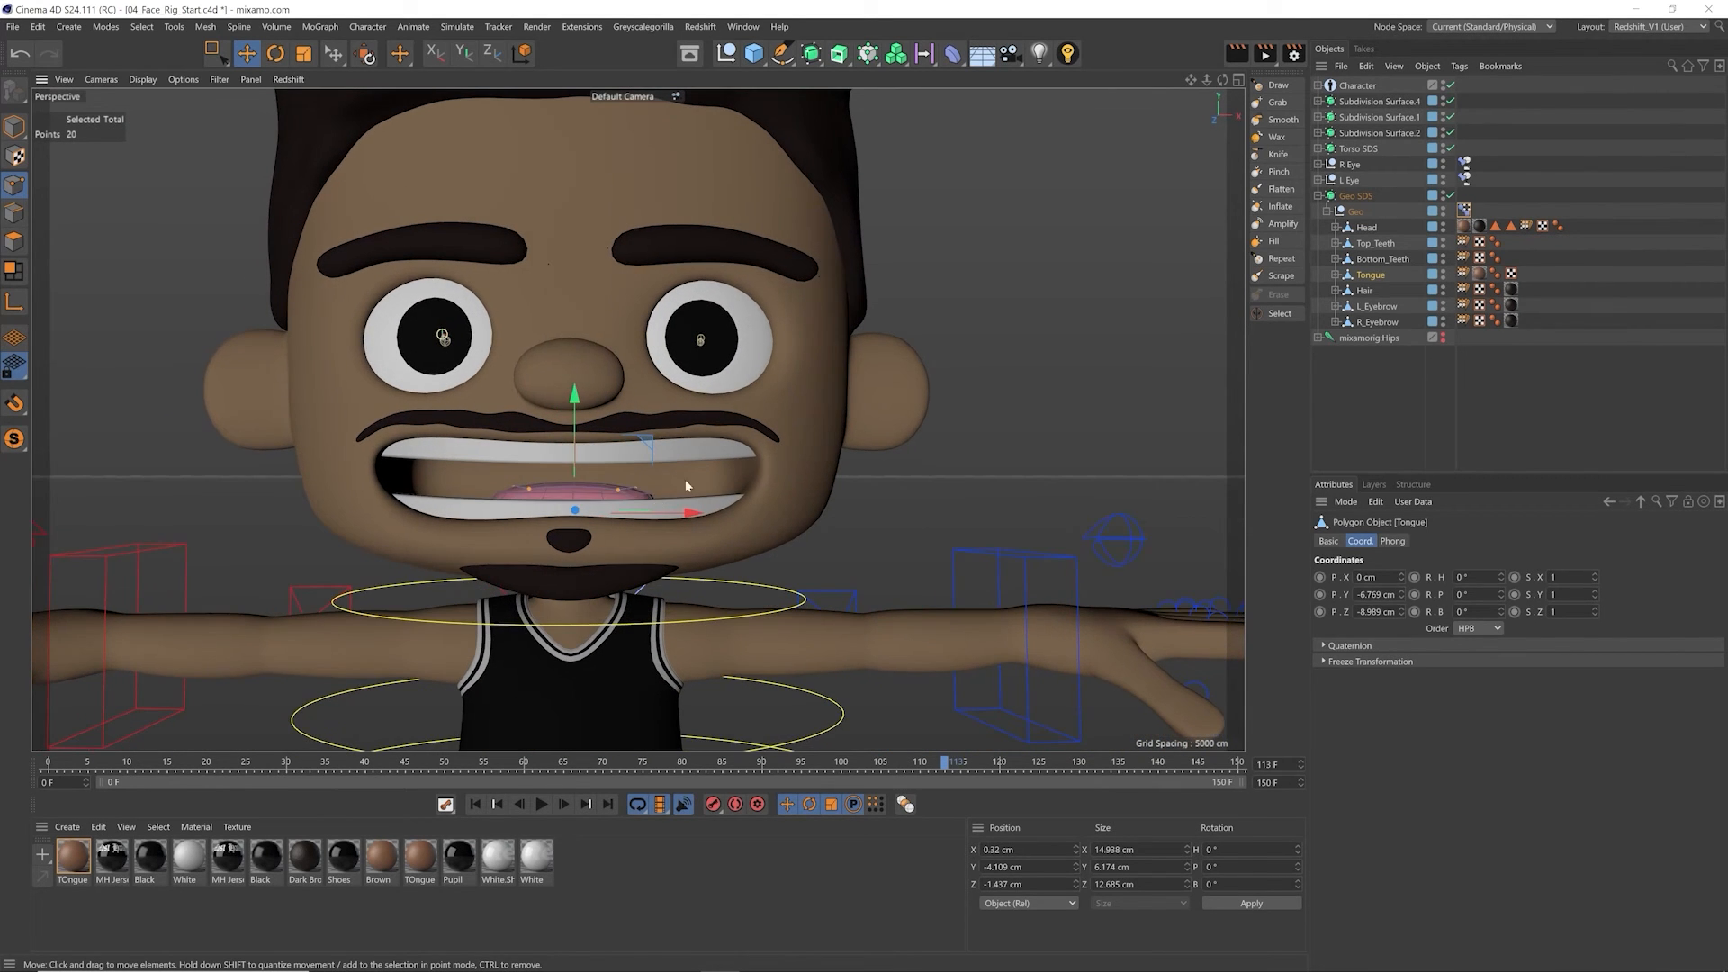
Step: Open the Geo object's Pose Morph tag and preview the Open Mouth pose at different strengths against the Base Pose
click(1384, 258)
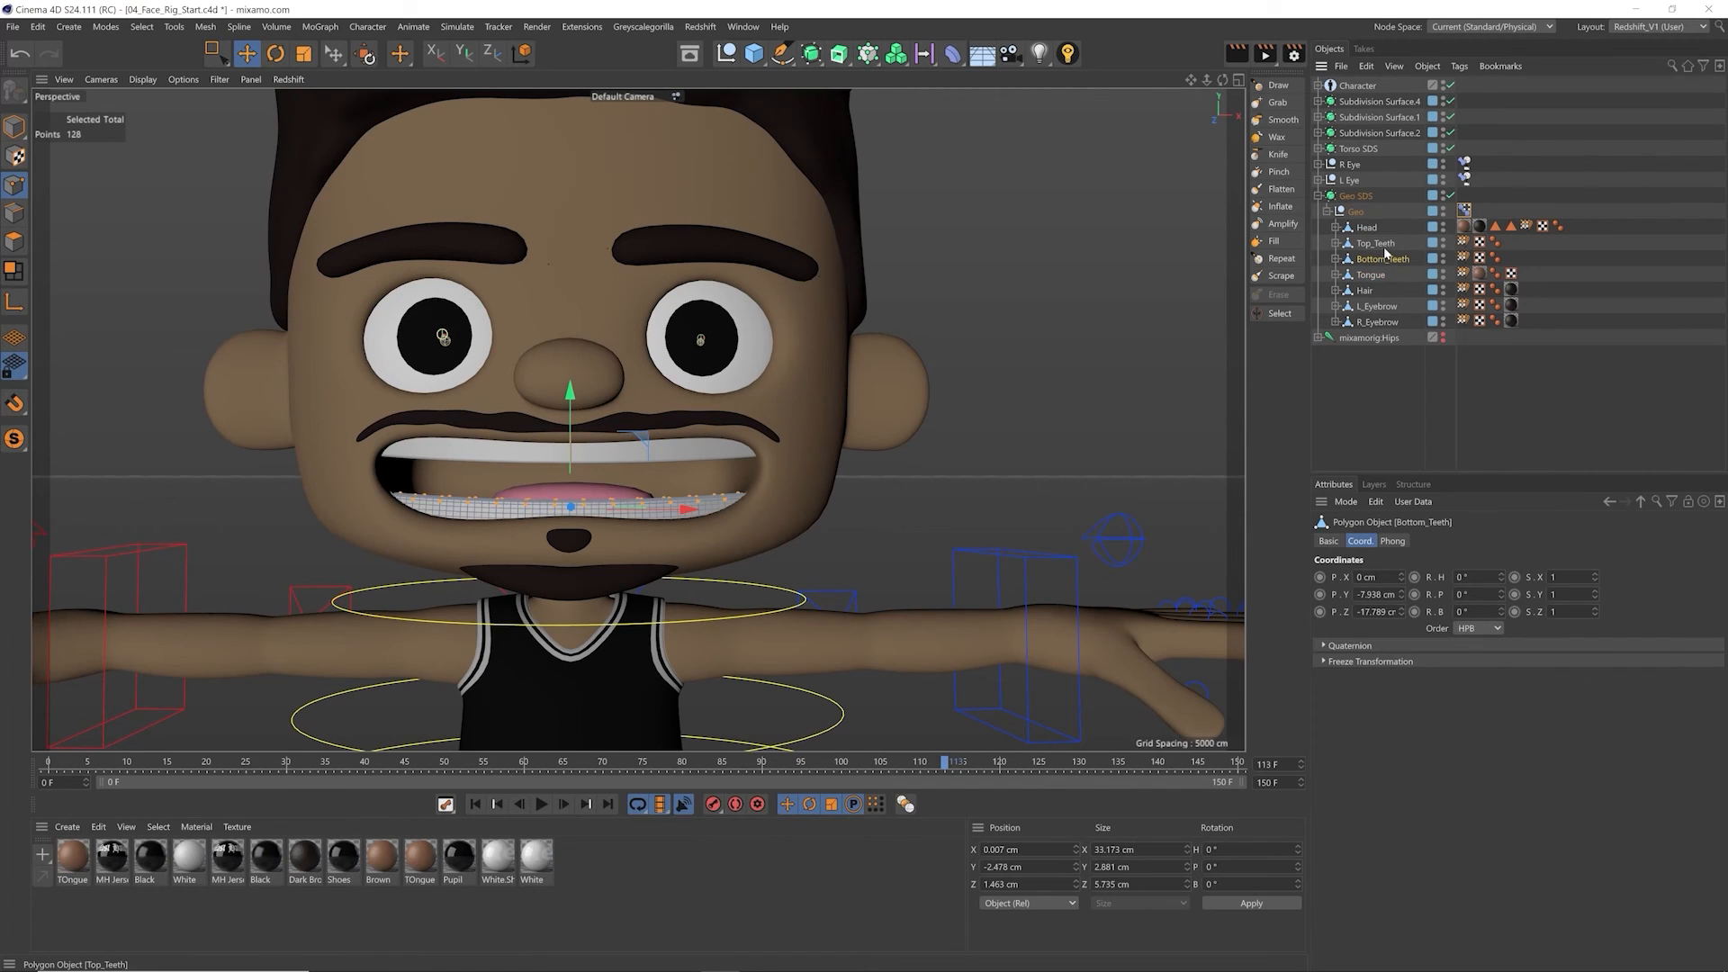
click(1464, 209)
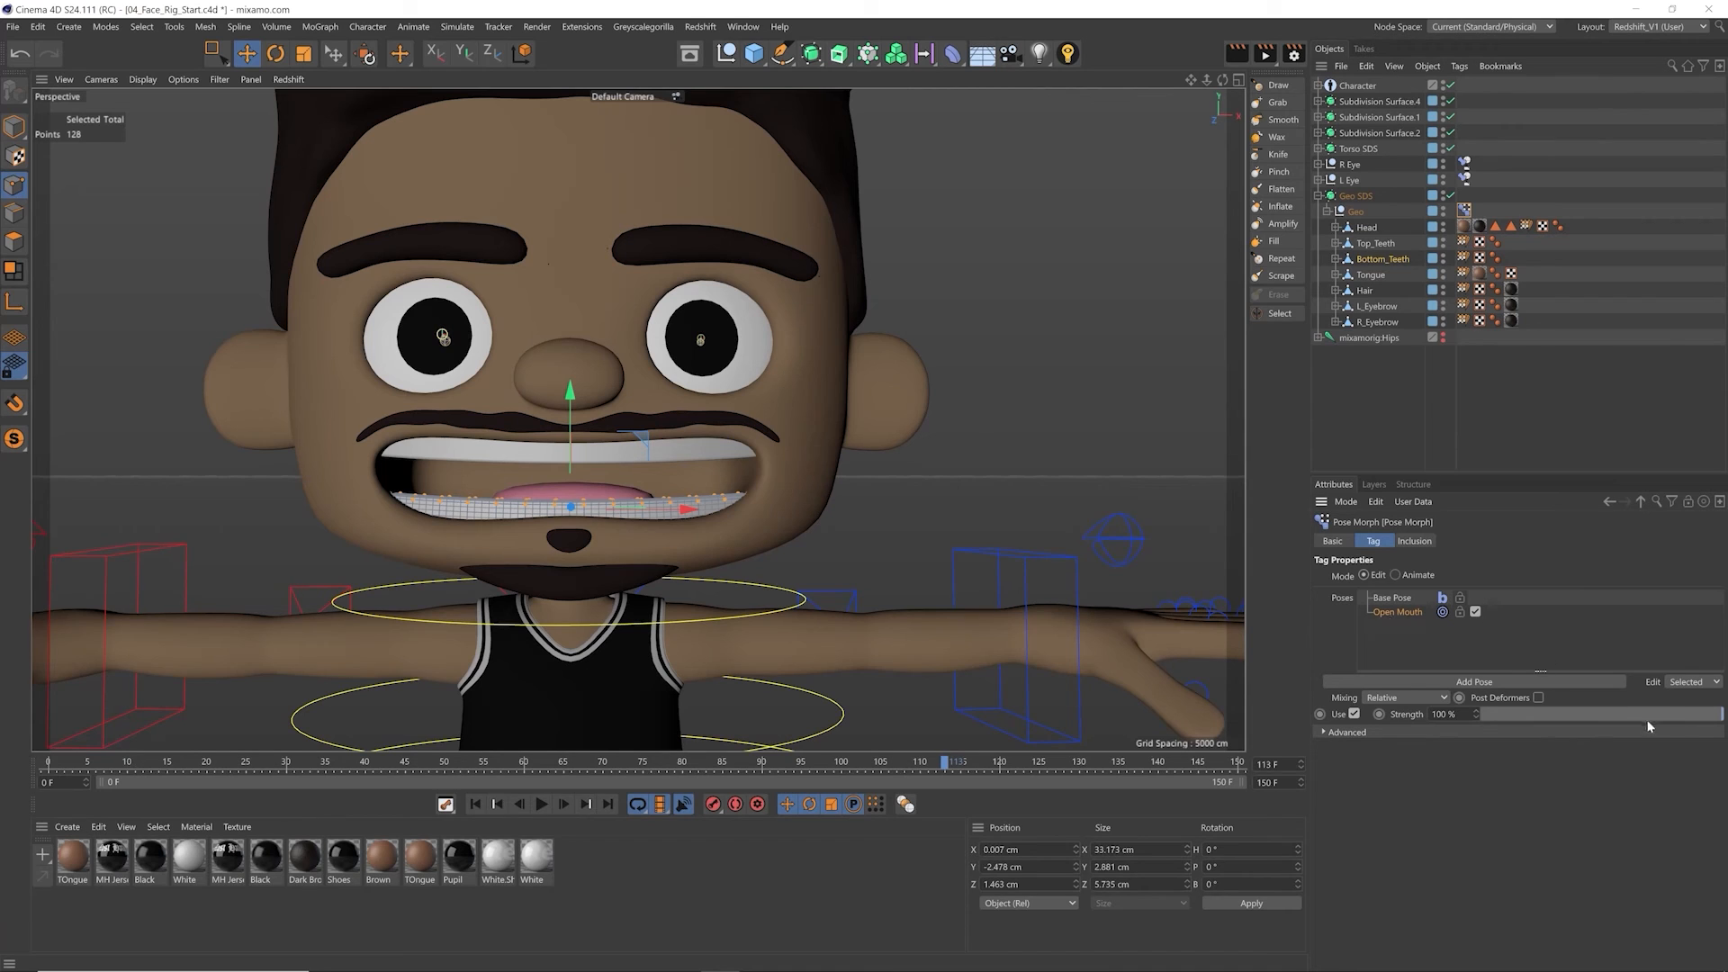
mouse_move(1655, 714)
mouse_down()
mouse_move(1537, 711)
mouse_move(1621, 711)
mouse_up()
drag(1494, 688, 1432, 706)
click(1415, 601)
click(15, 126)
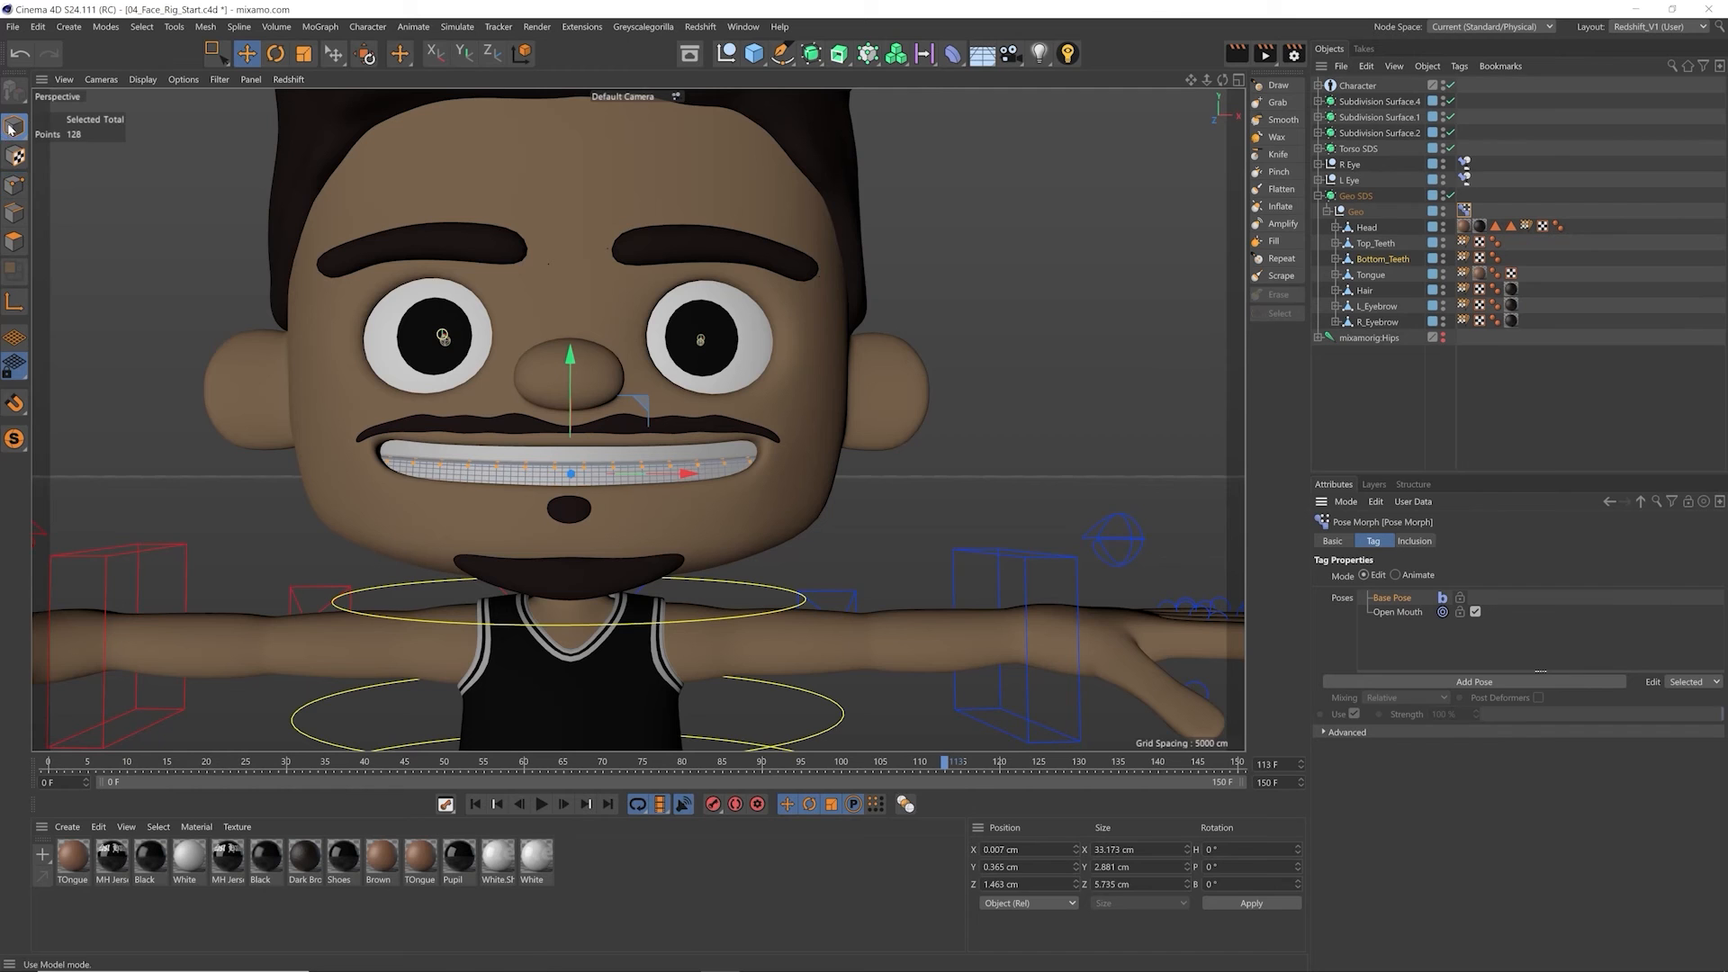
click(1400, 612)
drag(1521, 711, 1639, 644)
Step: Switch the Pose Morph tag to Animate mode, keyframe Open Mouth from 100% at frame 0 to closed at frame 17, and play it
click(1415, 576)
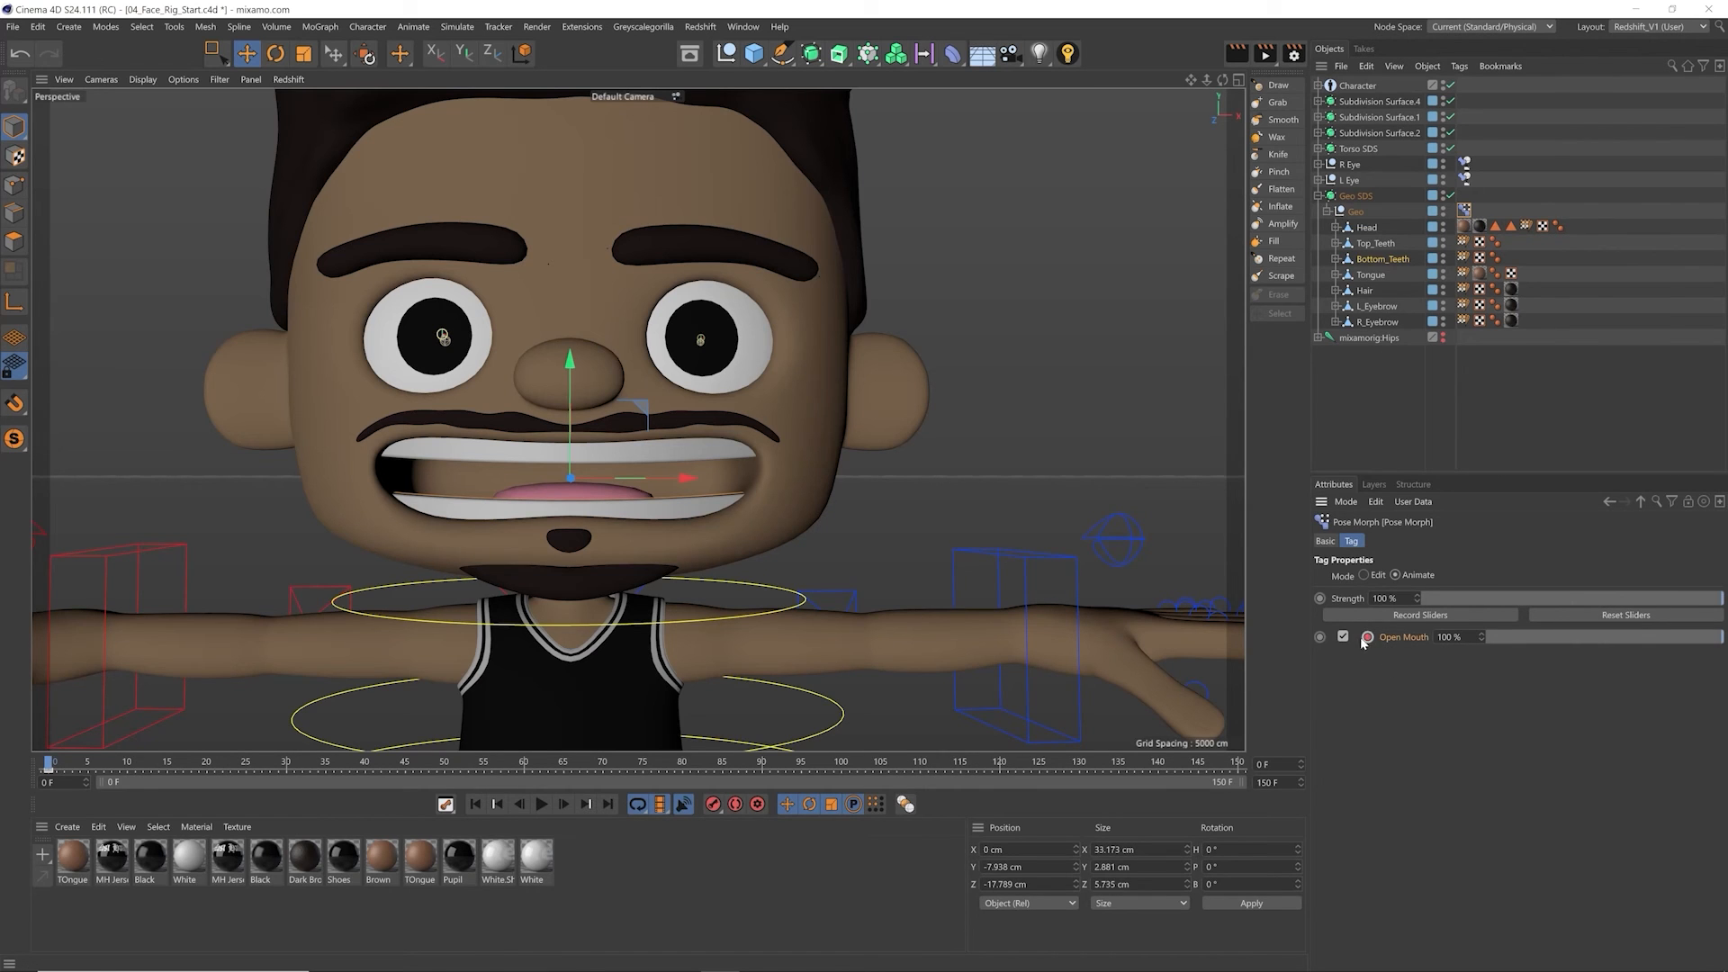
drag(1708, 640, 1440, 638)
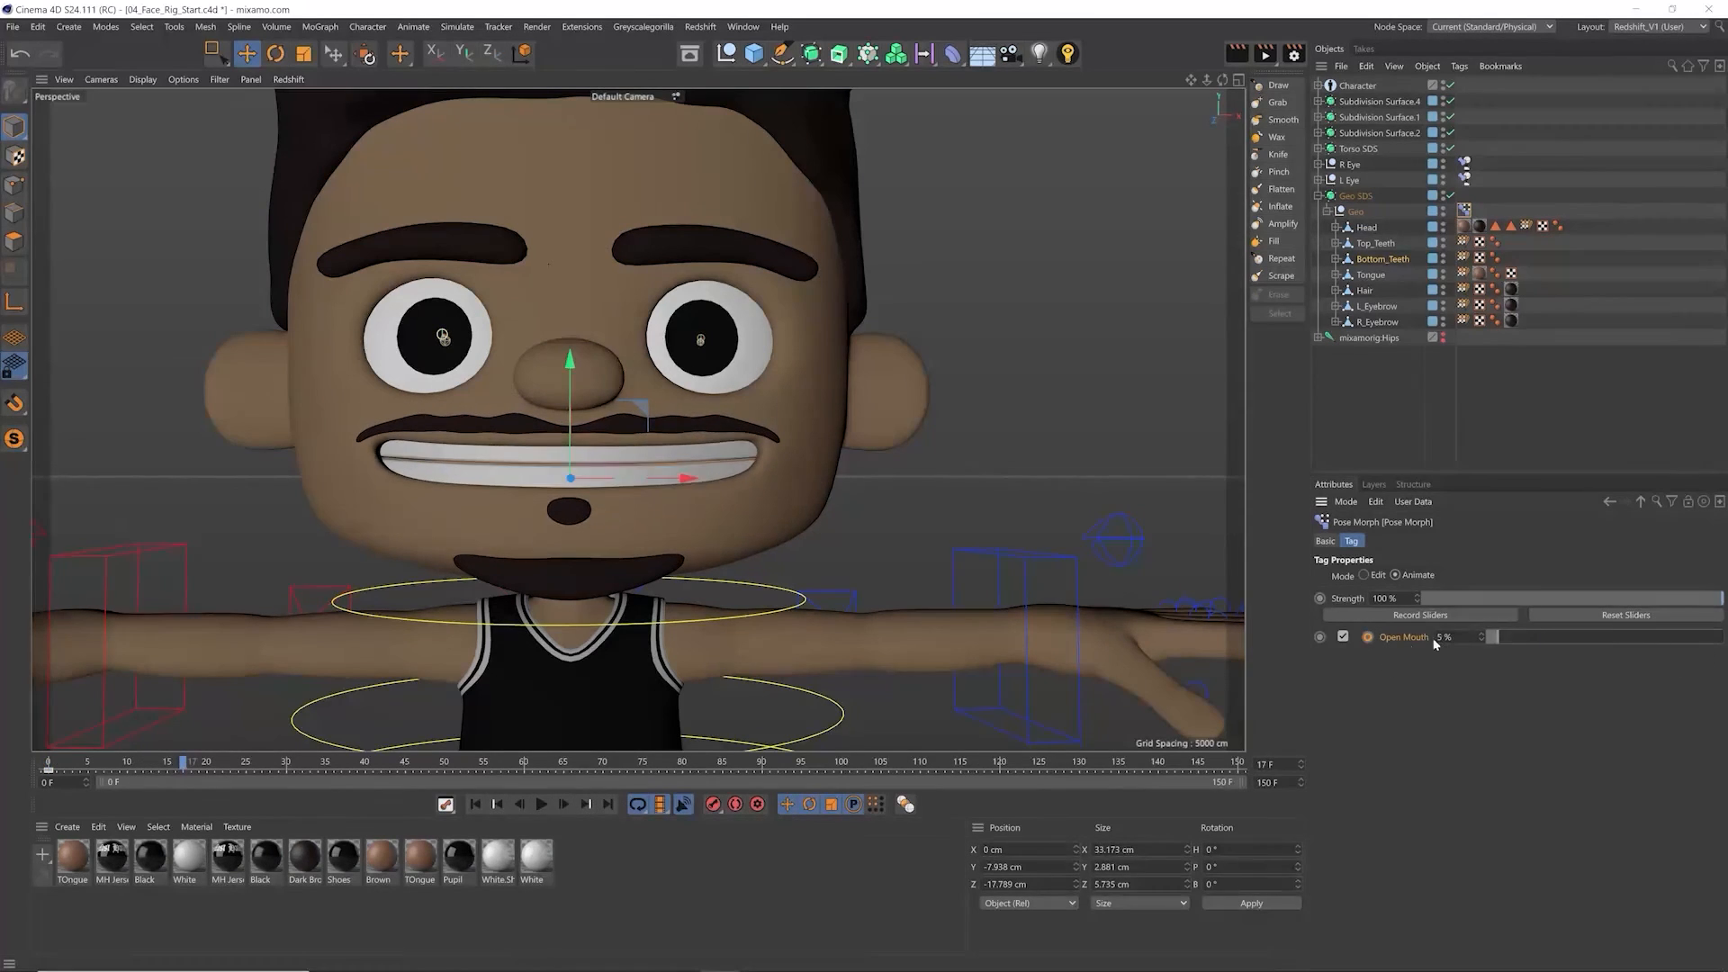
drag(175, 775, 48, 774)
key(F8)
key(F8)
key(F8)
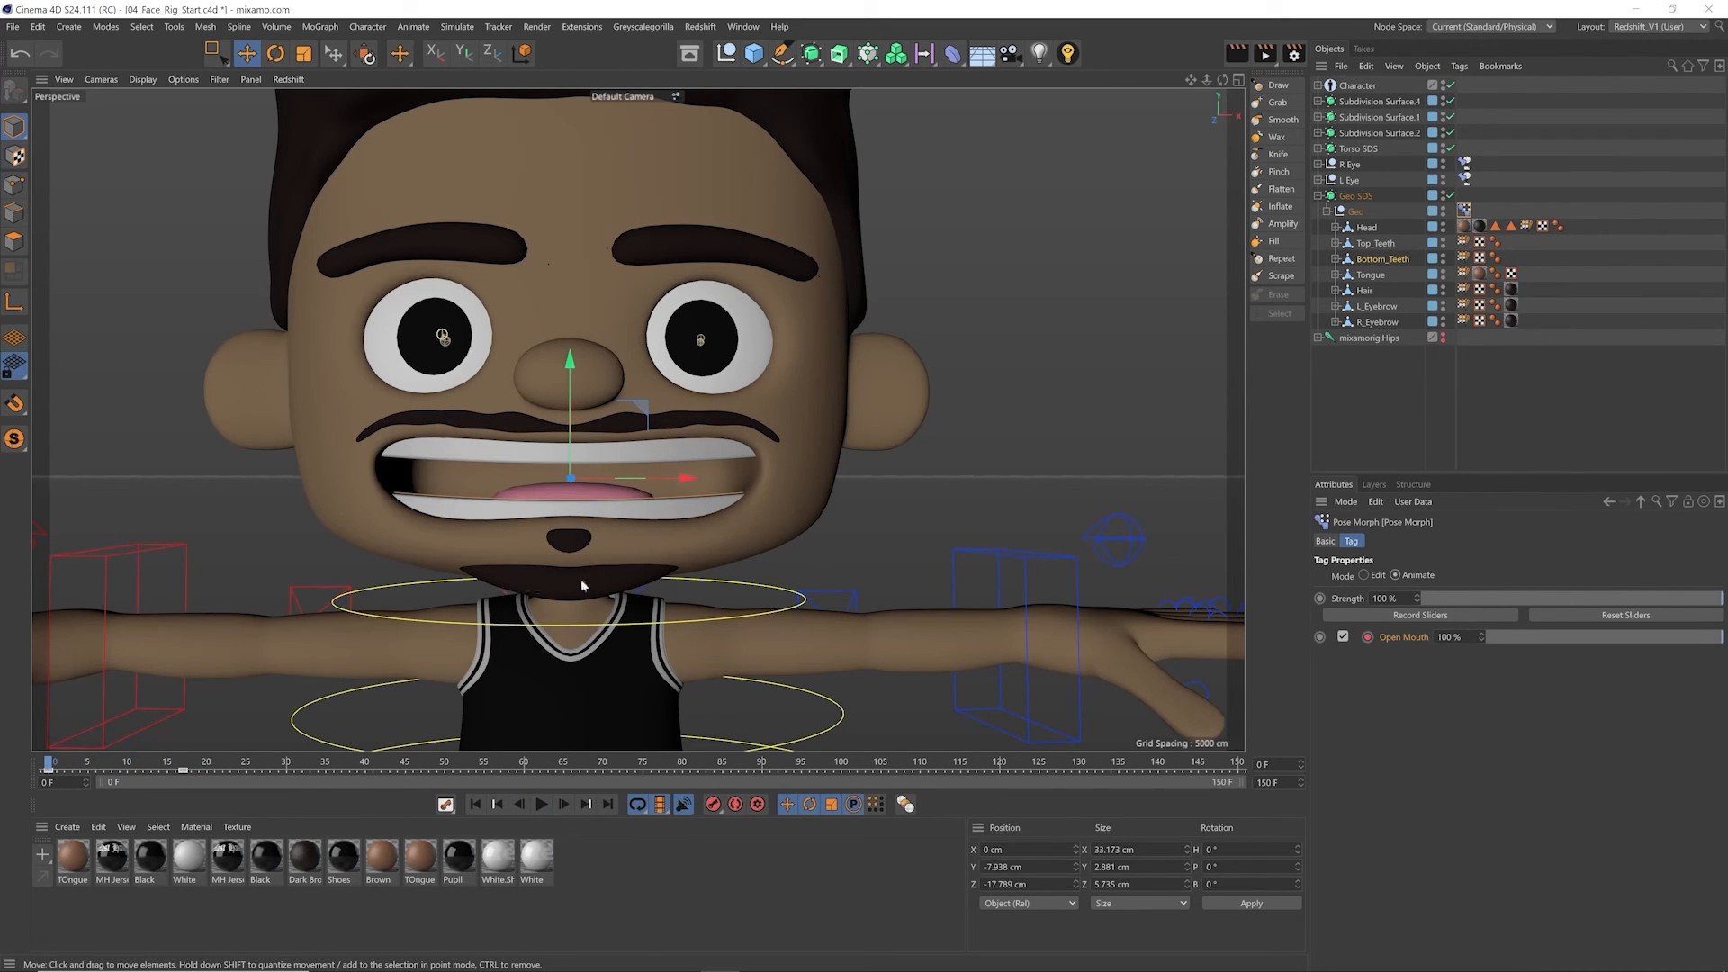
Step: Remove the Open Mouth keyframes and return the Pose Morph tag to Edit mode
shift+click(1368, 637)
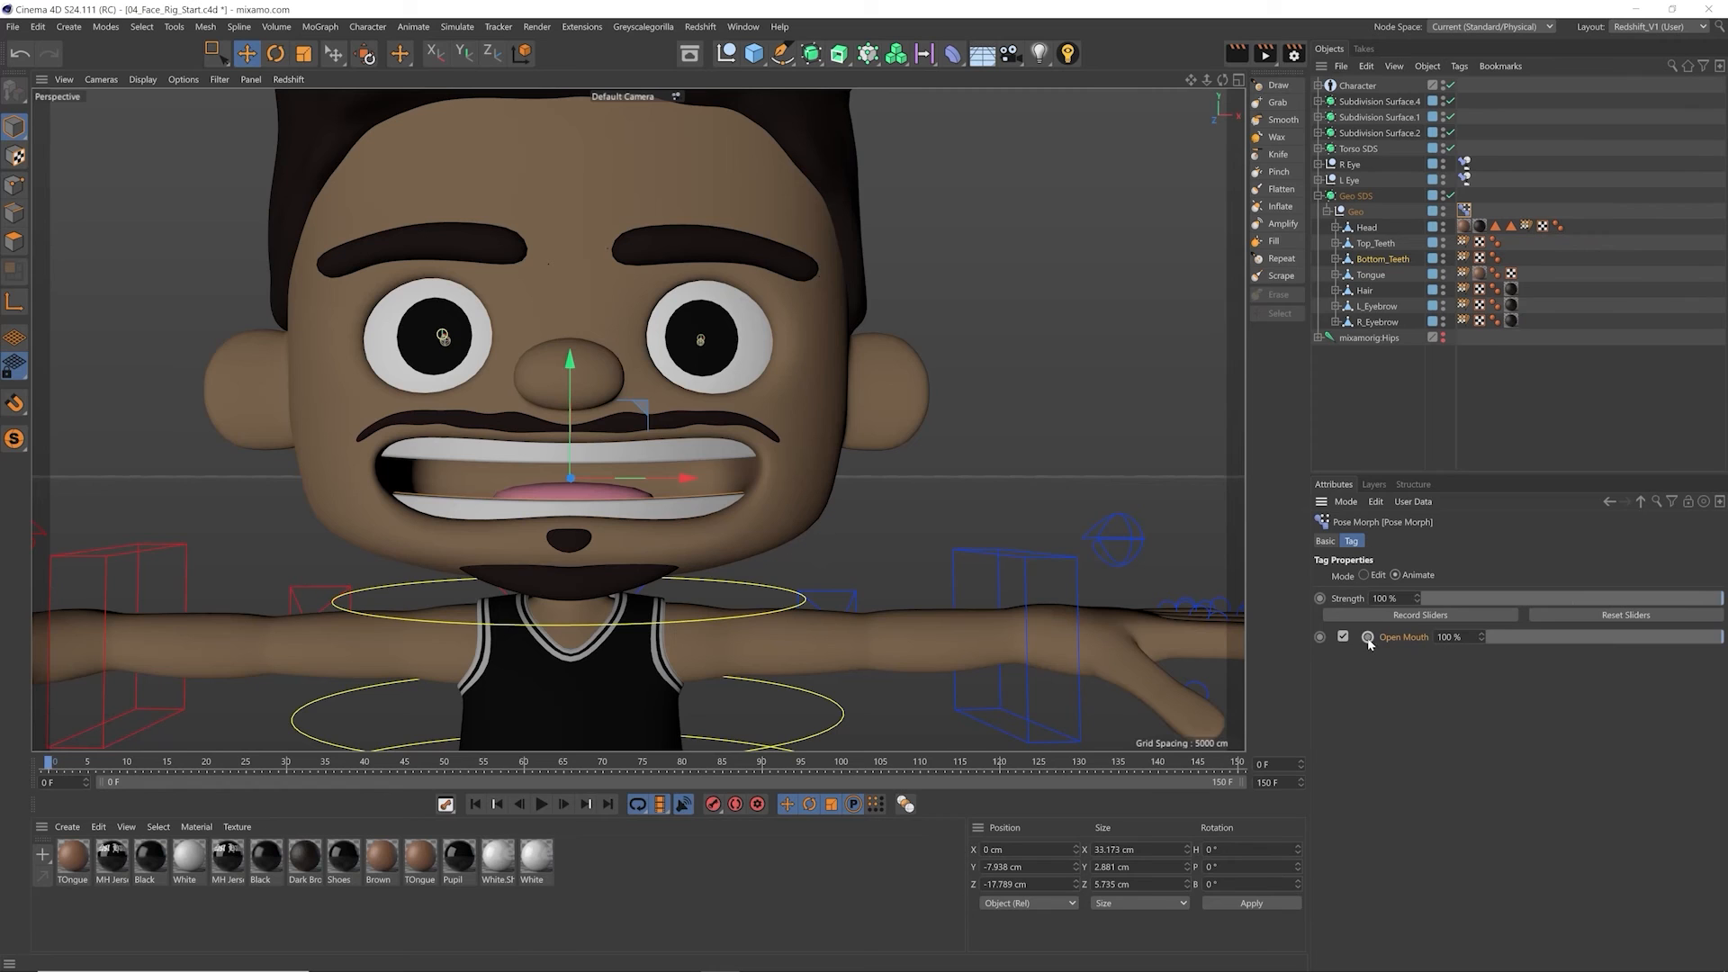
click(1365, 575)
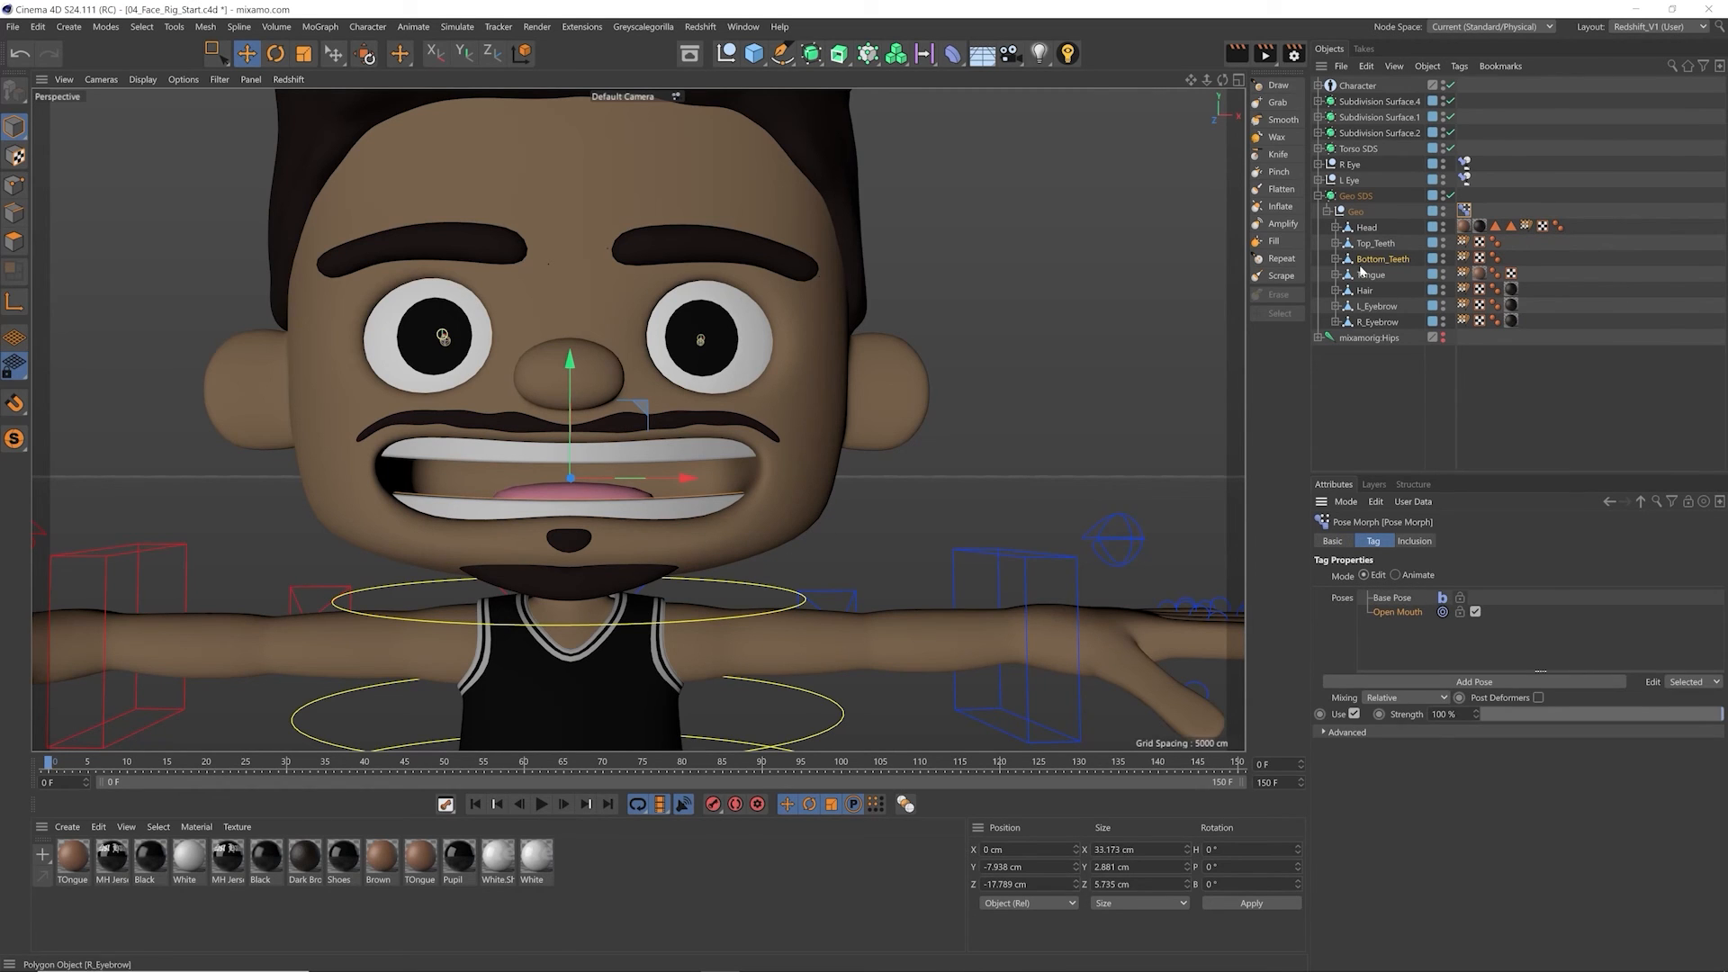
Step: Select the Head object and adjust the beard under the chin with the Grab sculpting brush, undoing the last stroke
click(1370, 229)
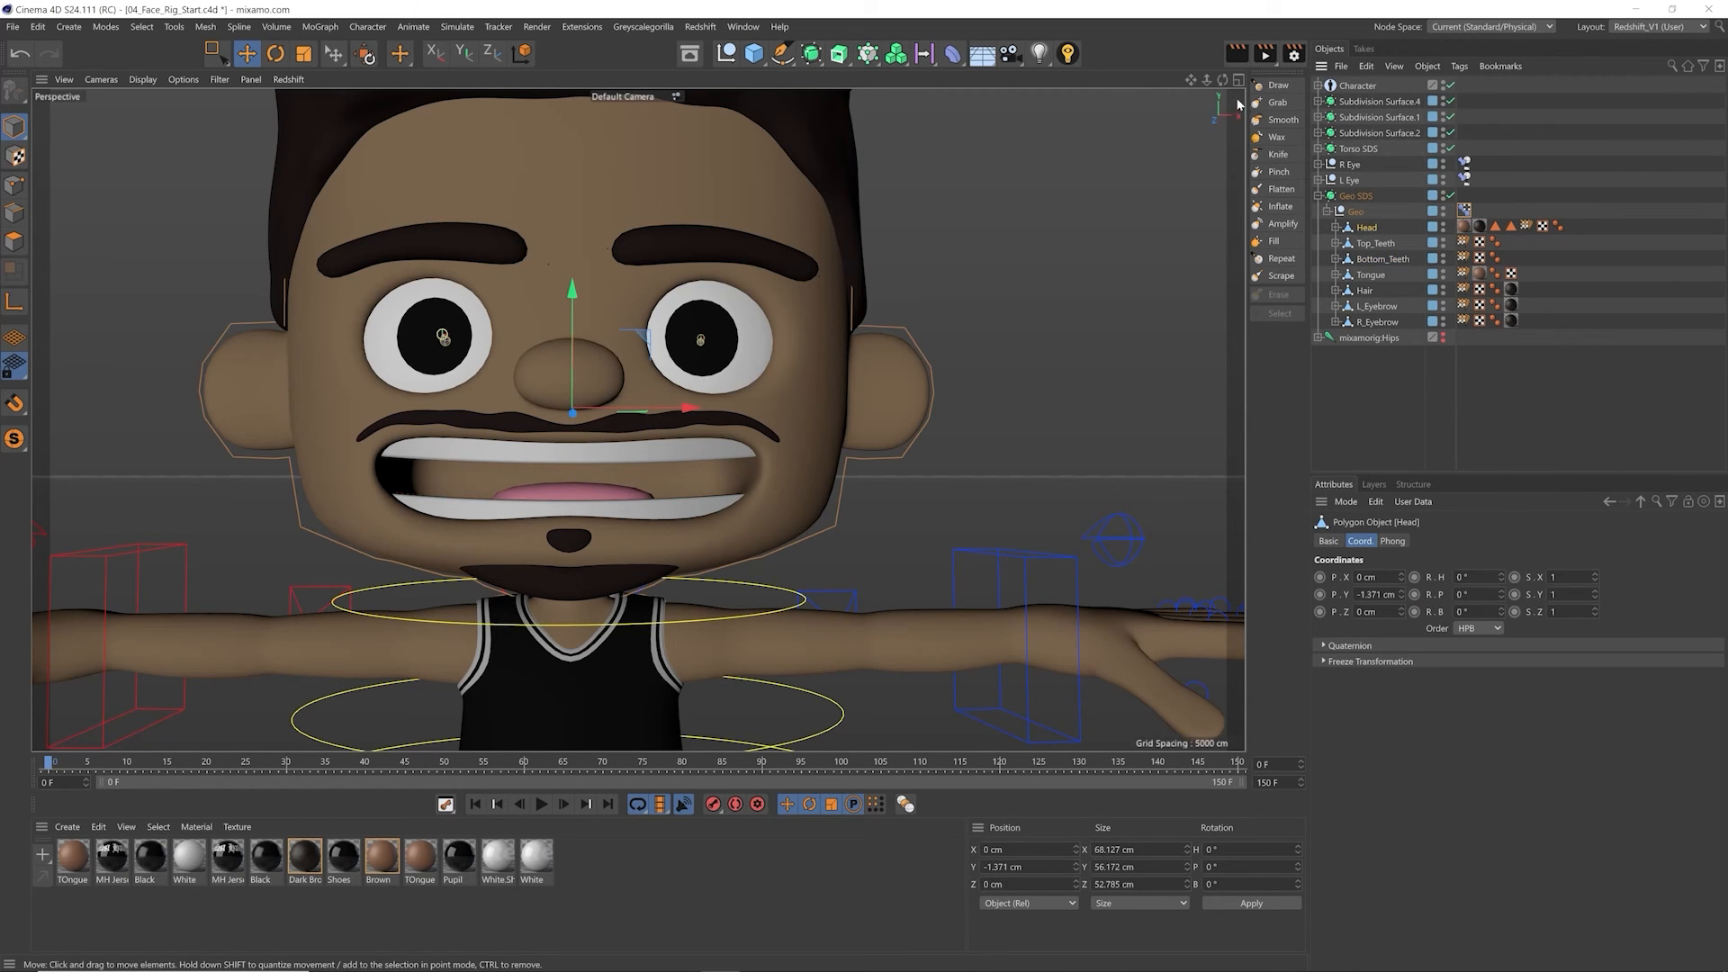
click(1277, 102)
scroll(684, 556, up, 3)
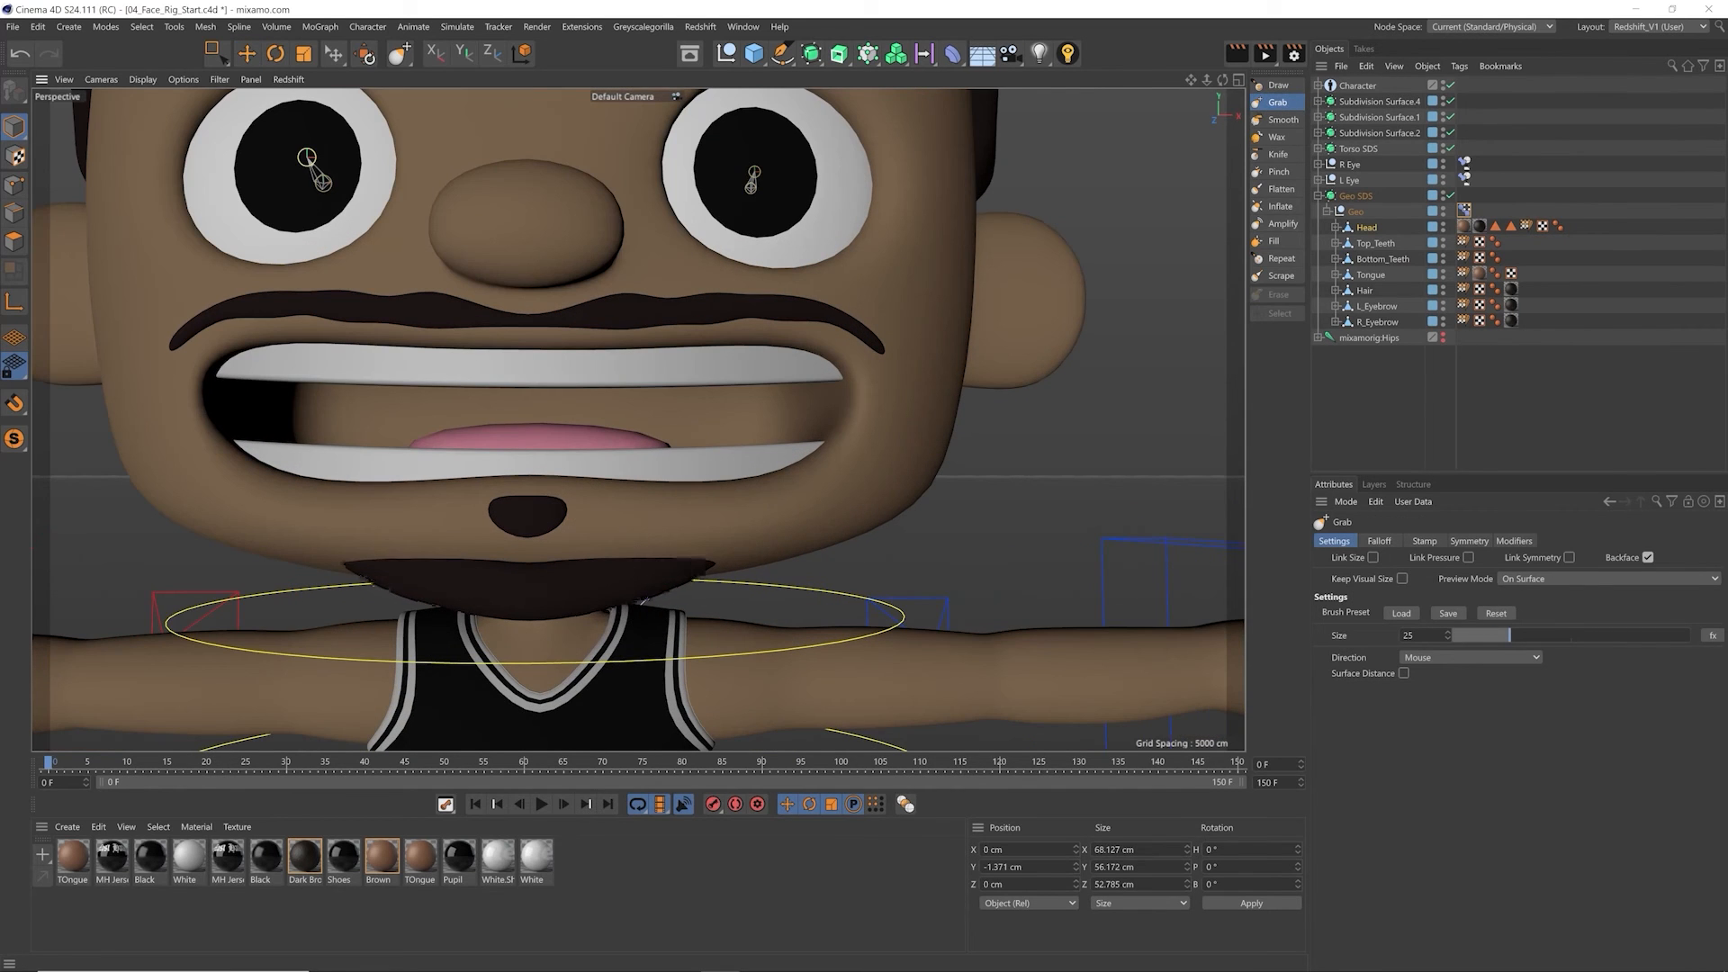
key(ctrl+z)
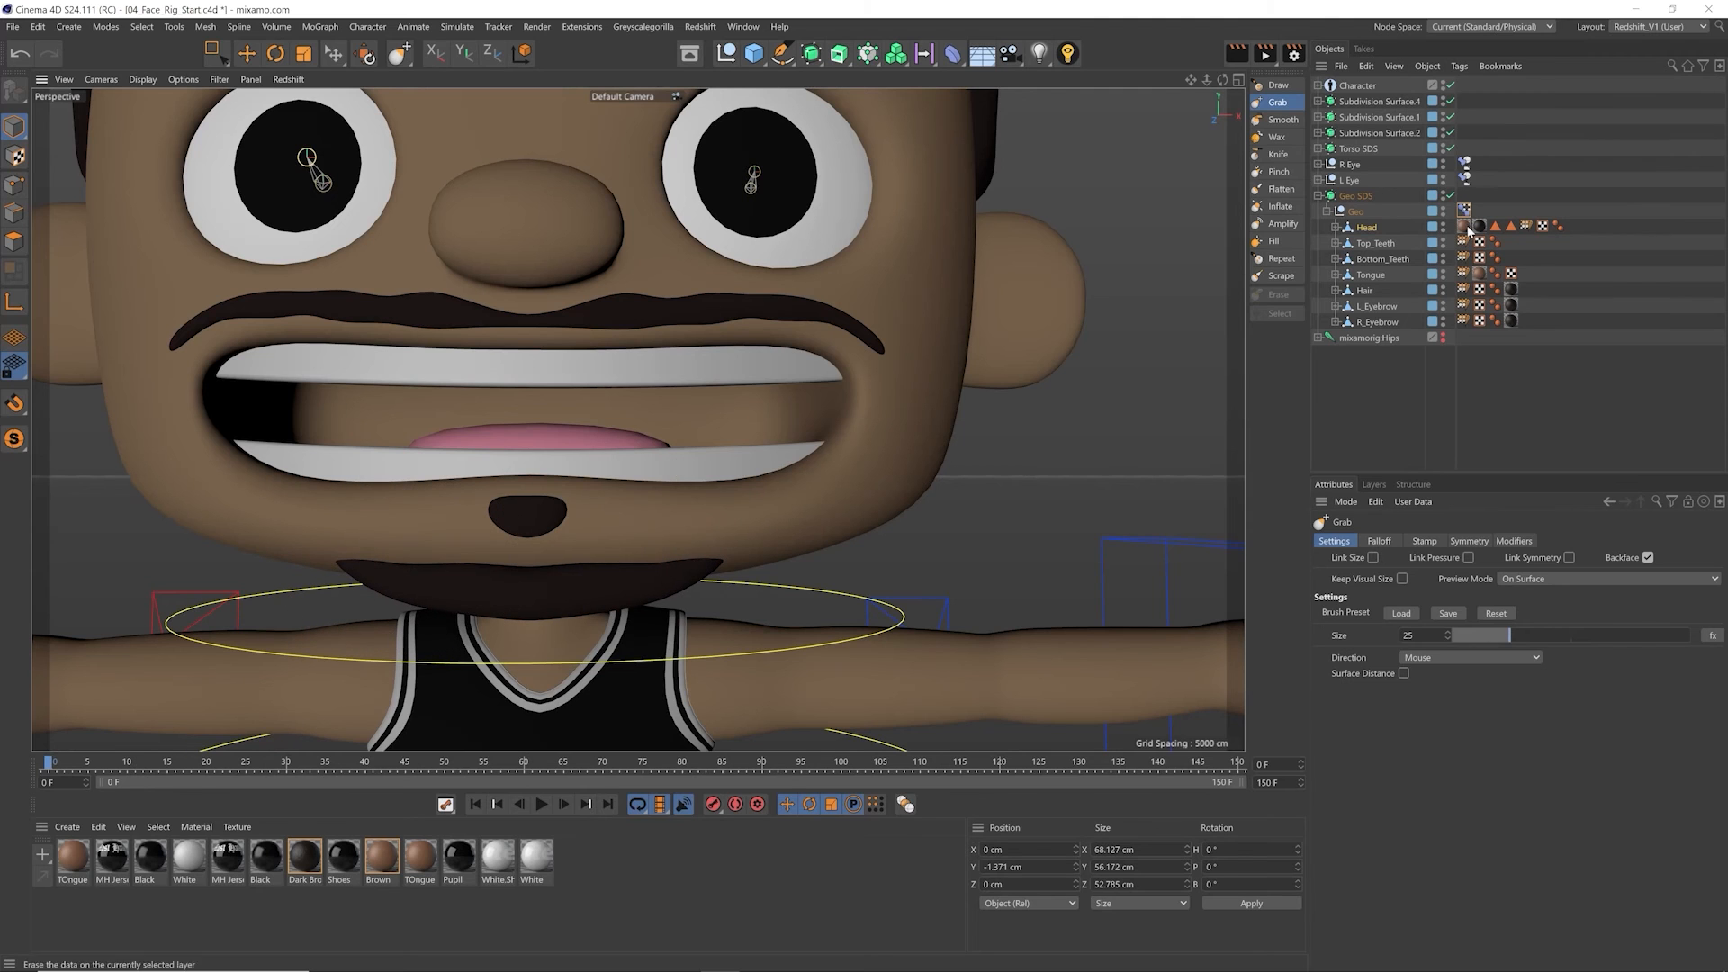
Step: Preview the Open Mouth pose on the reshaped head by varying the pose strength in the Pose Morph tag
click(1466, 210)
drag(1659, 722, 1321, 684)
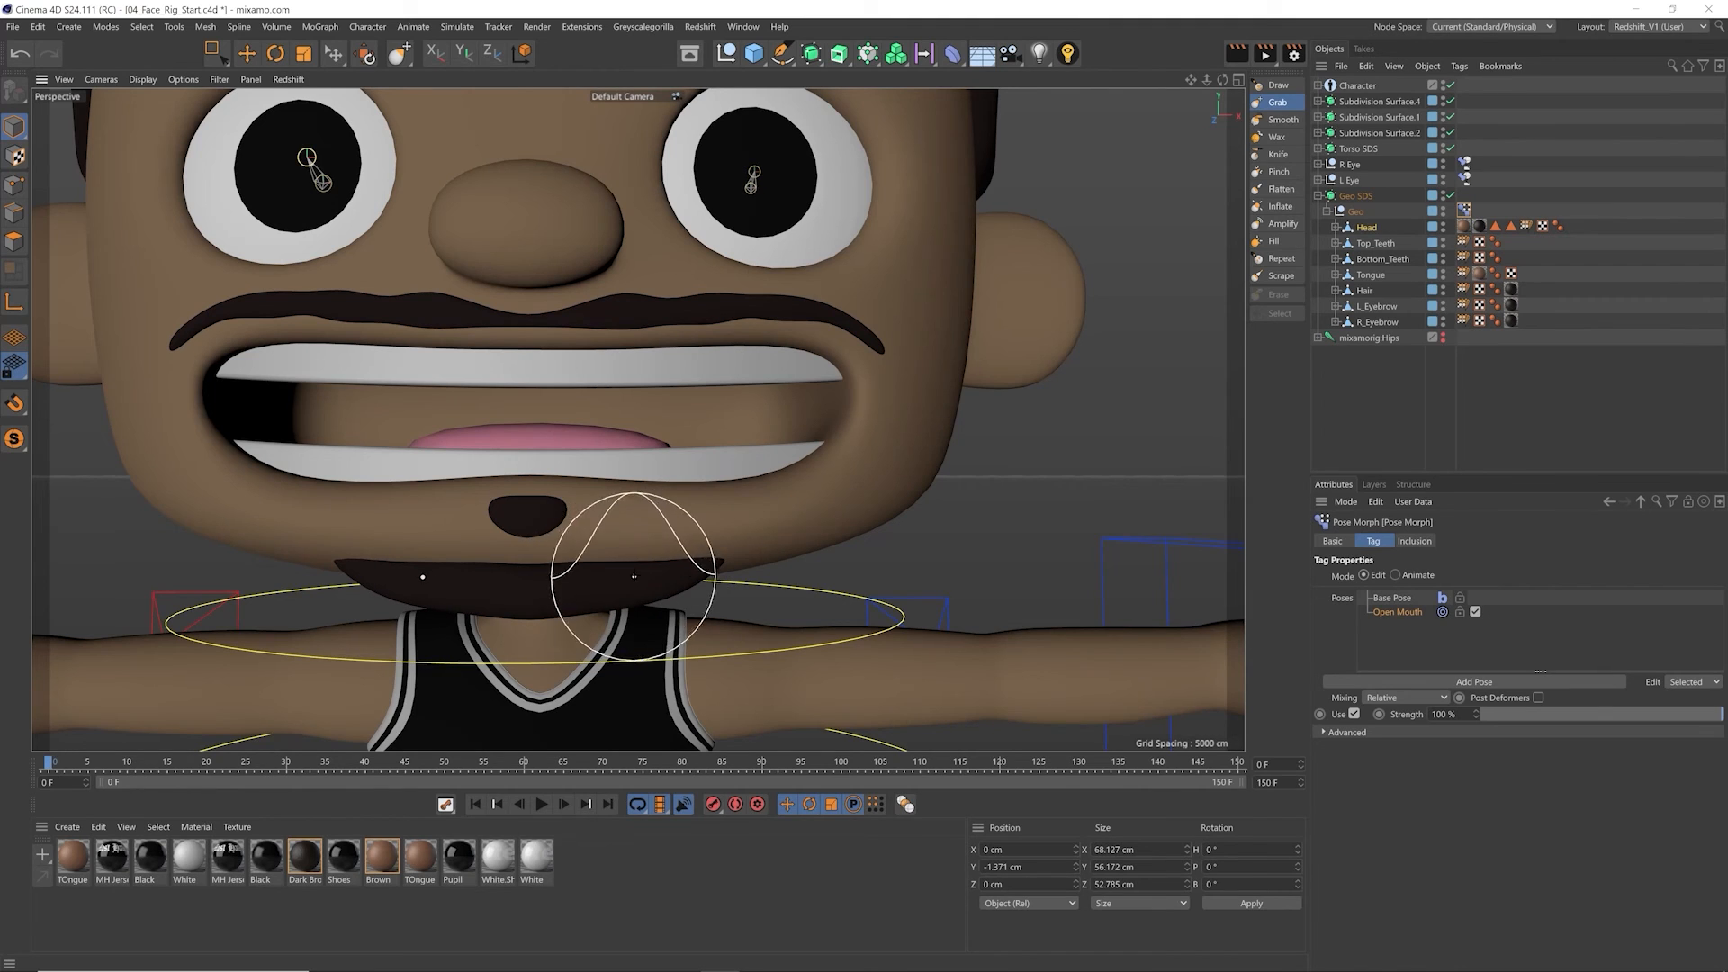
drag(1649, 714, 1726, 700)
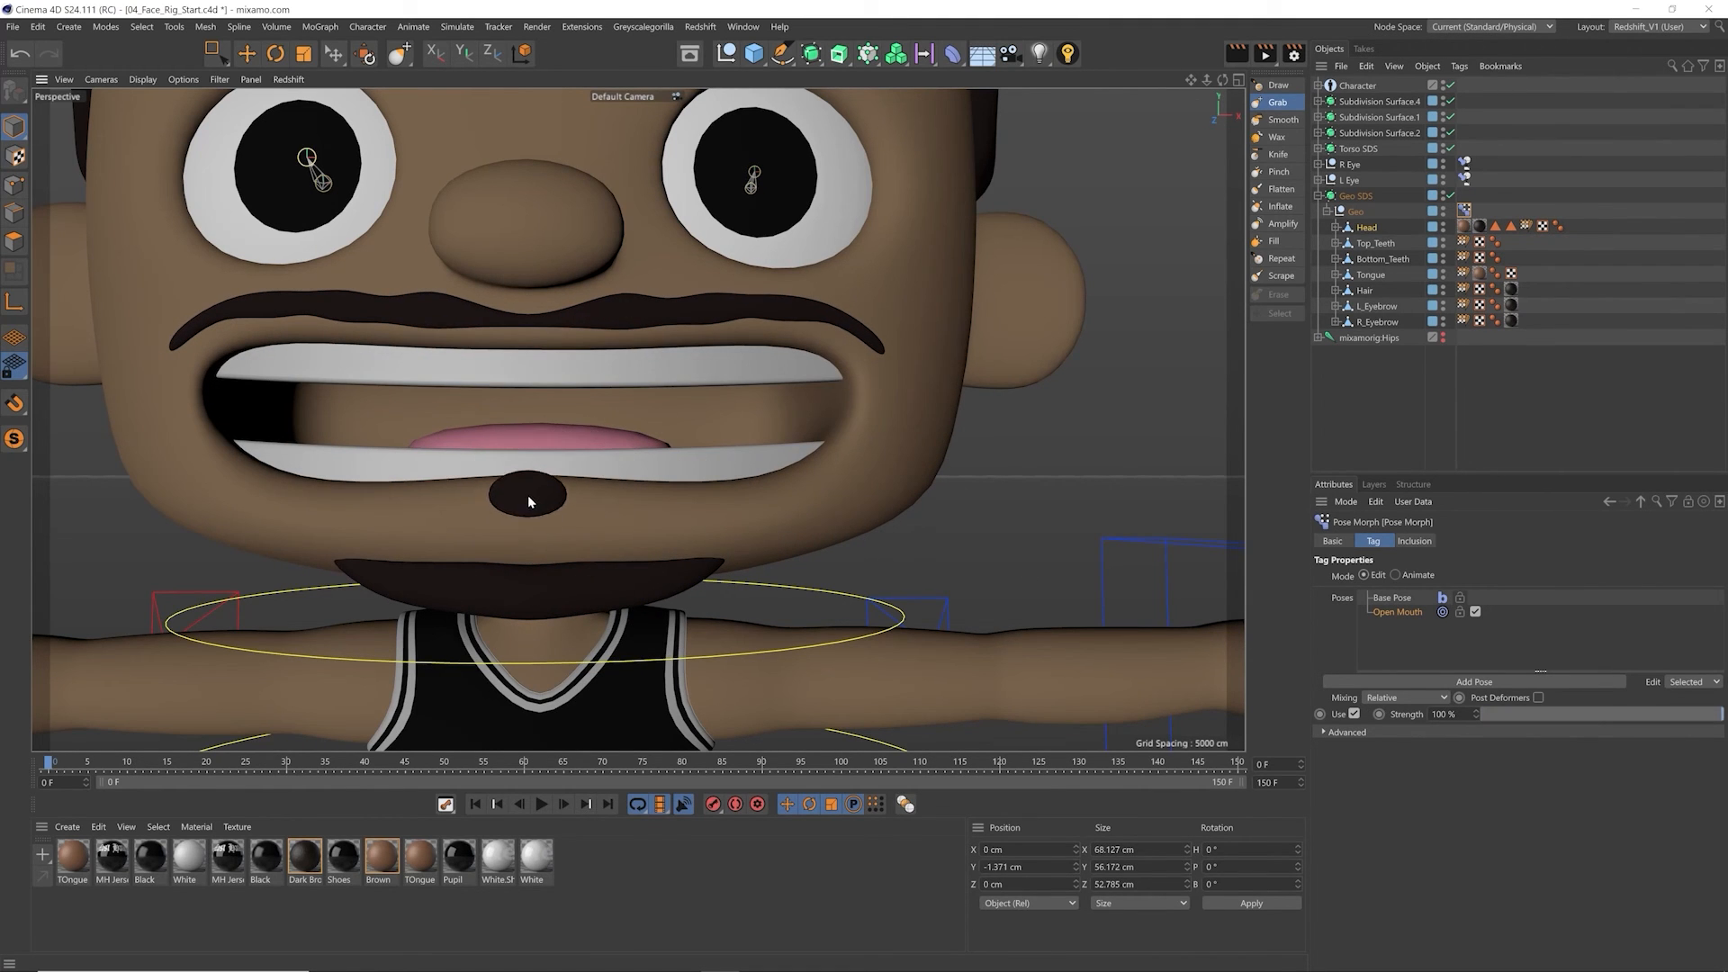
drag(1685, 715, 1625, 649)
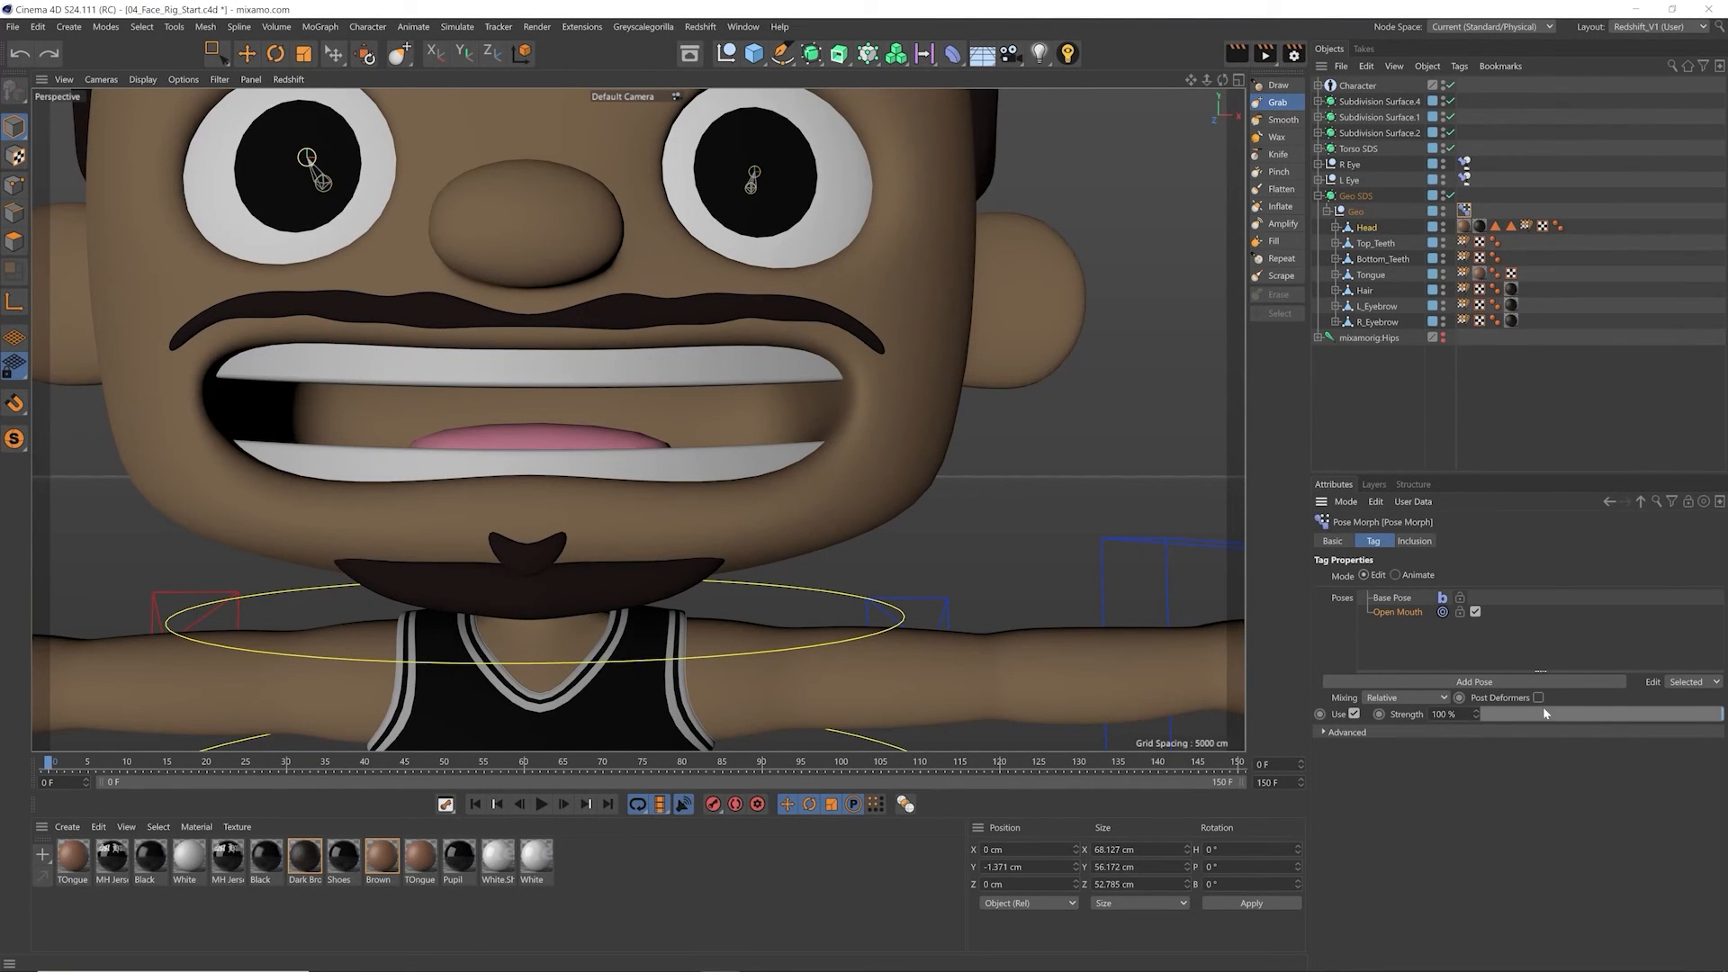
Step: Refine the goatee and the area below the mouth with the Grab brush in the Open Mouth pose
key(ctrl+y)
drag(525, 506, 504, 494)
alt+drag(310, 504, 208, 475)
scroll(342, 513, down, 4)
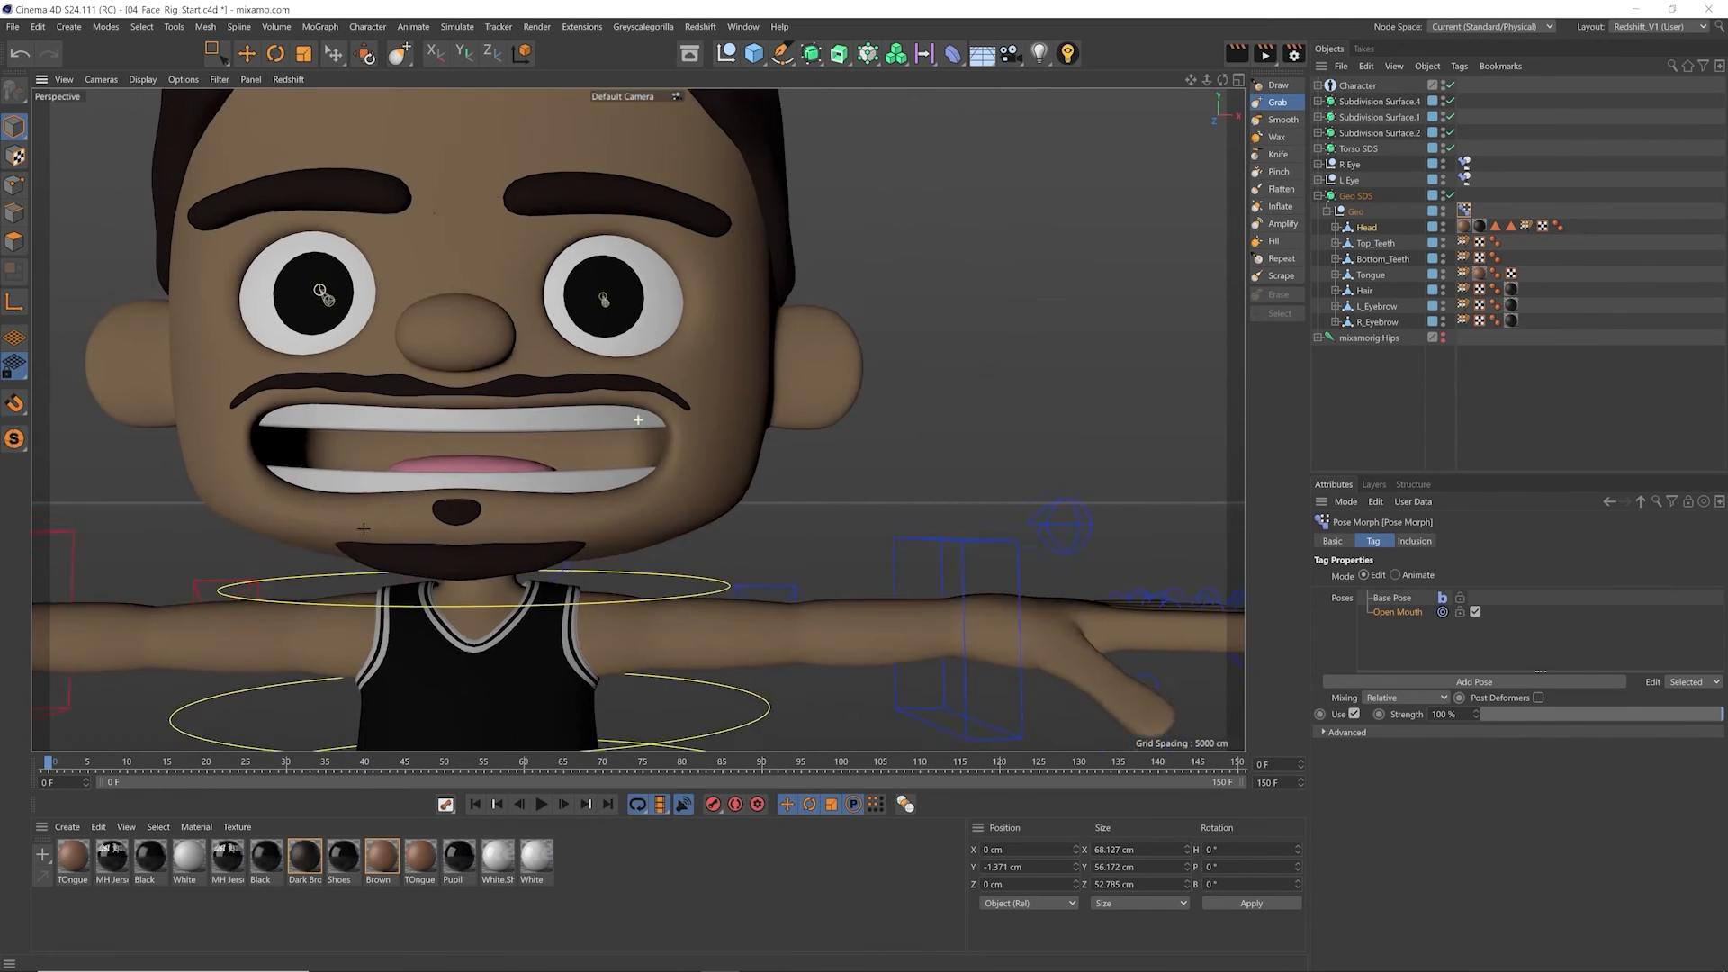
alt+middle_drag(364, 529, 560, 571)
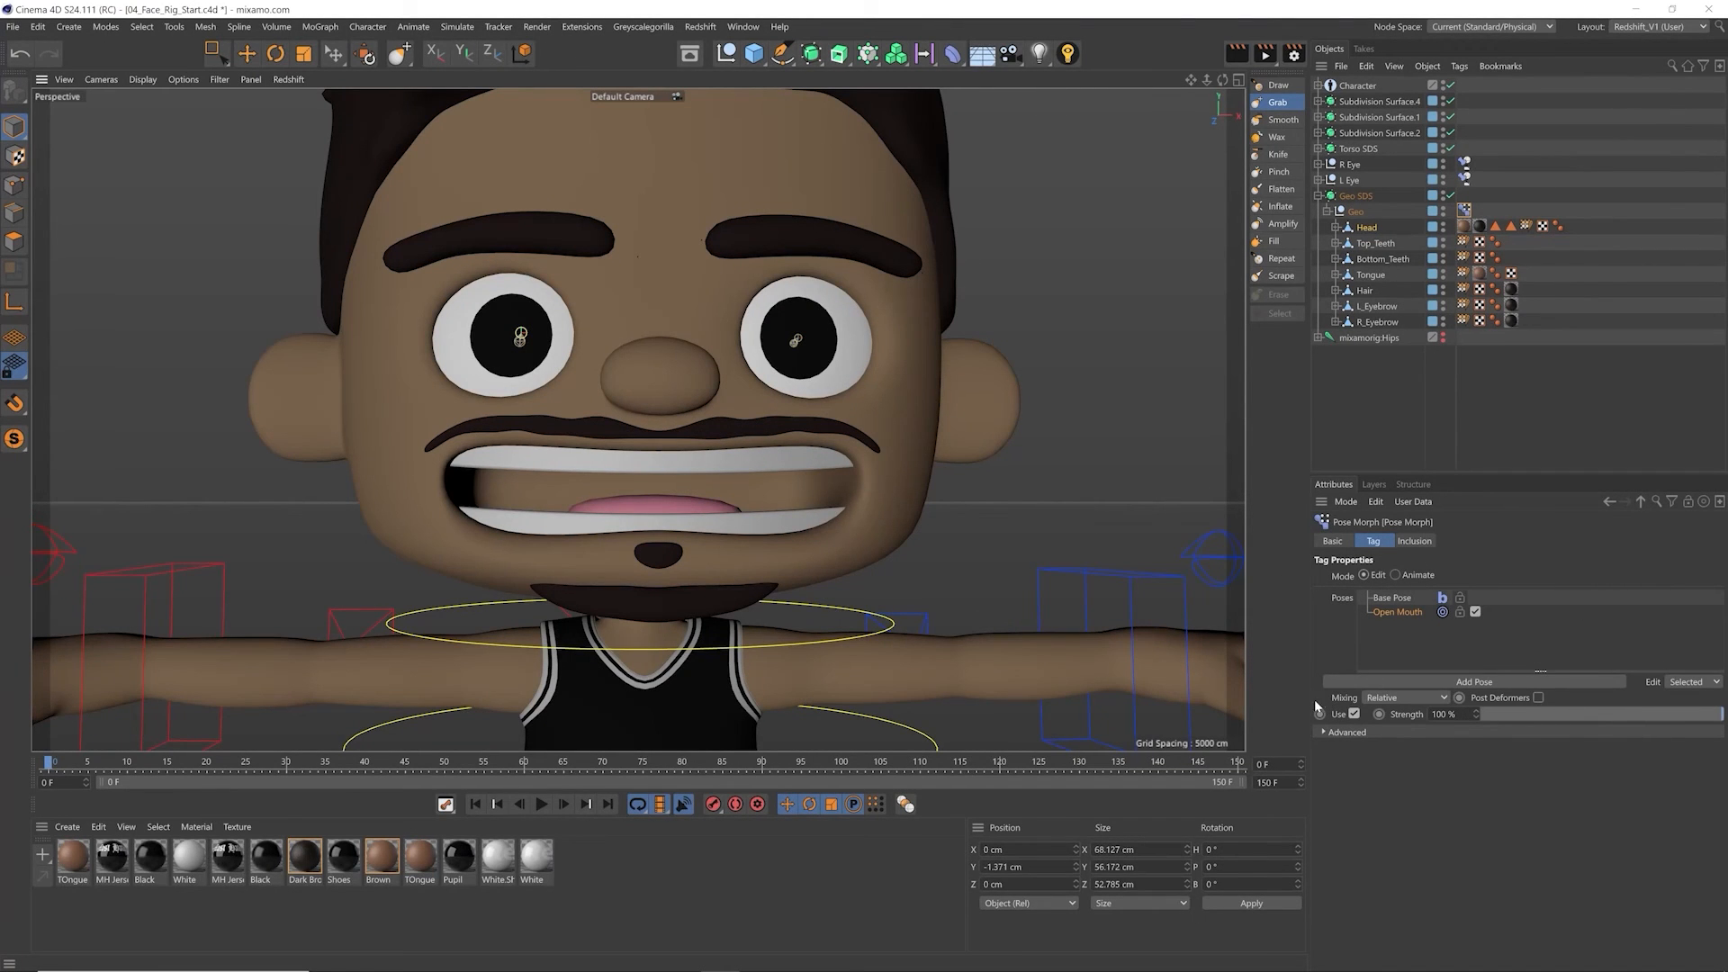
Step: Create a pose folder named Mouth Poses in the Pose Morph tag and move the Open Mouth pose into it
right_click(1391, 635)
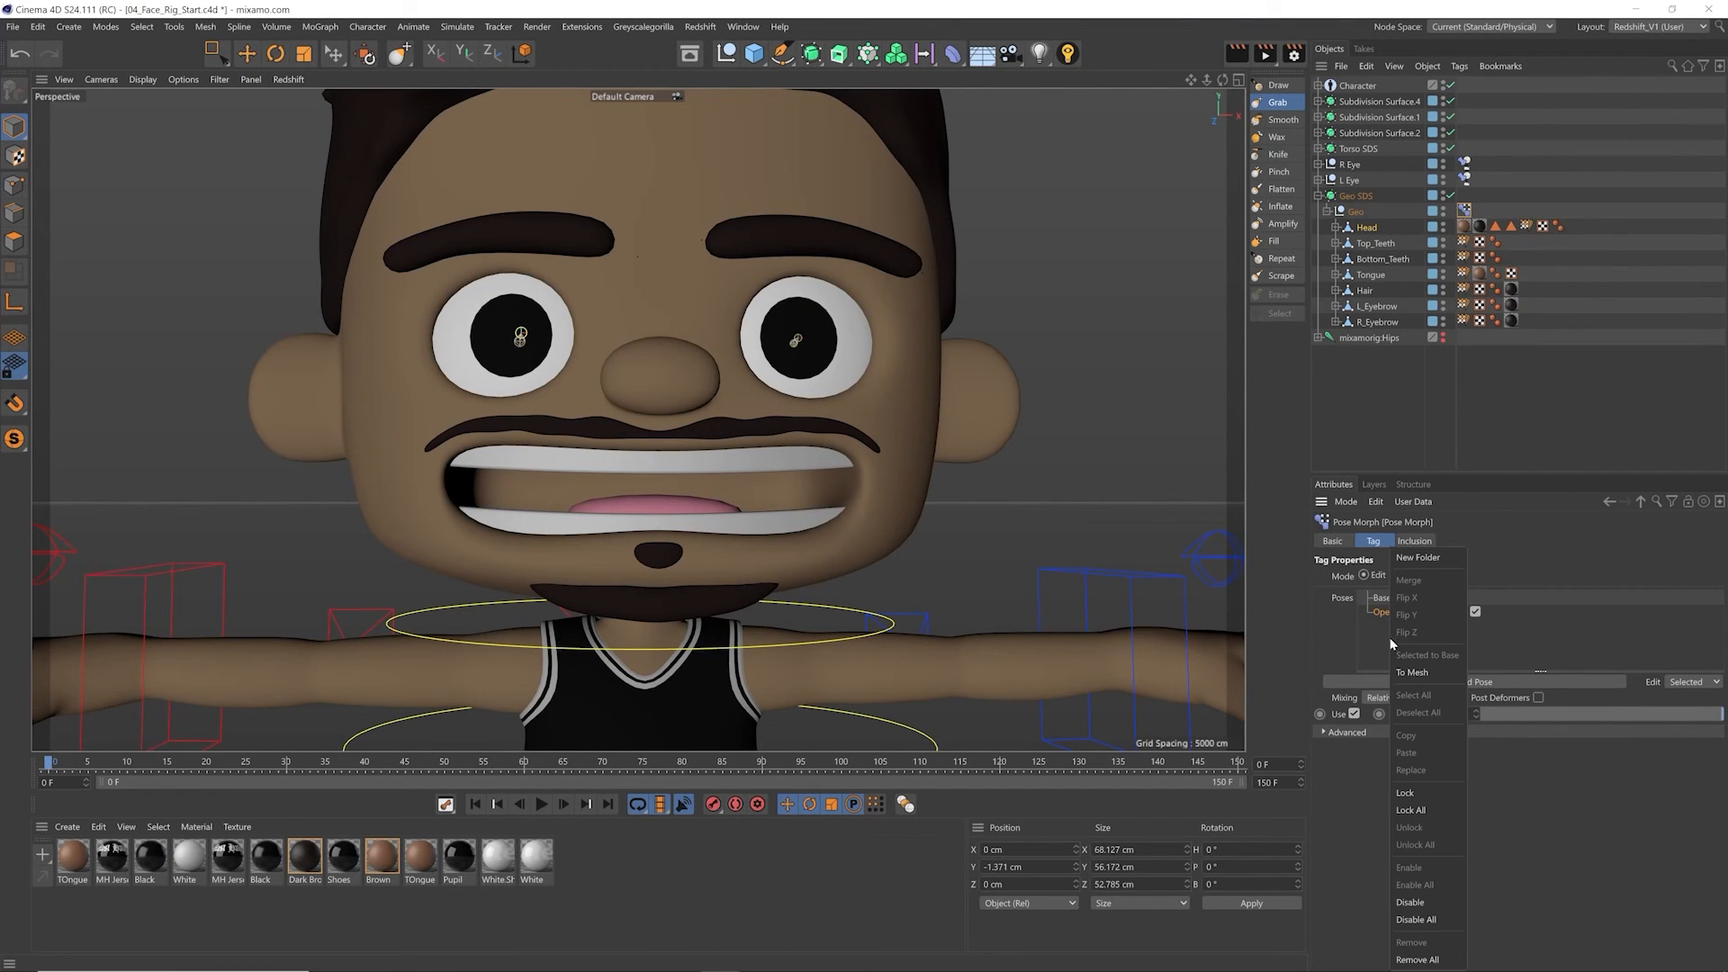
click(1435, 554)
double_click(1400, 628)
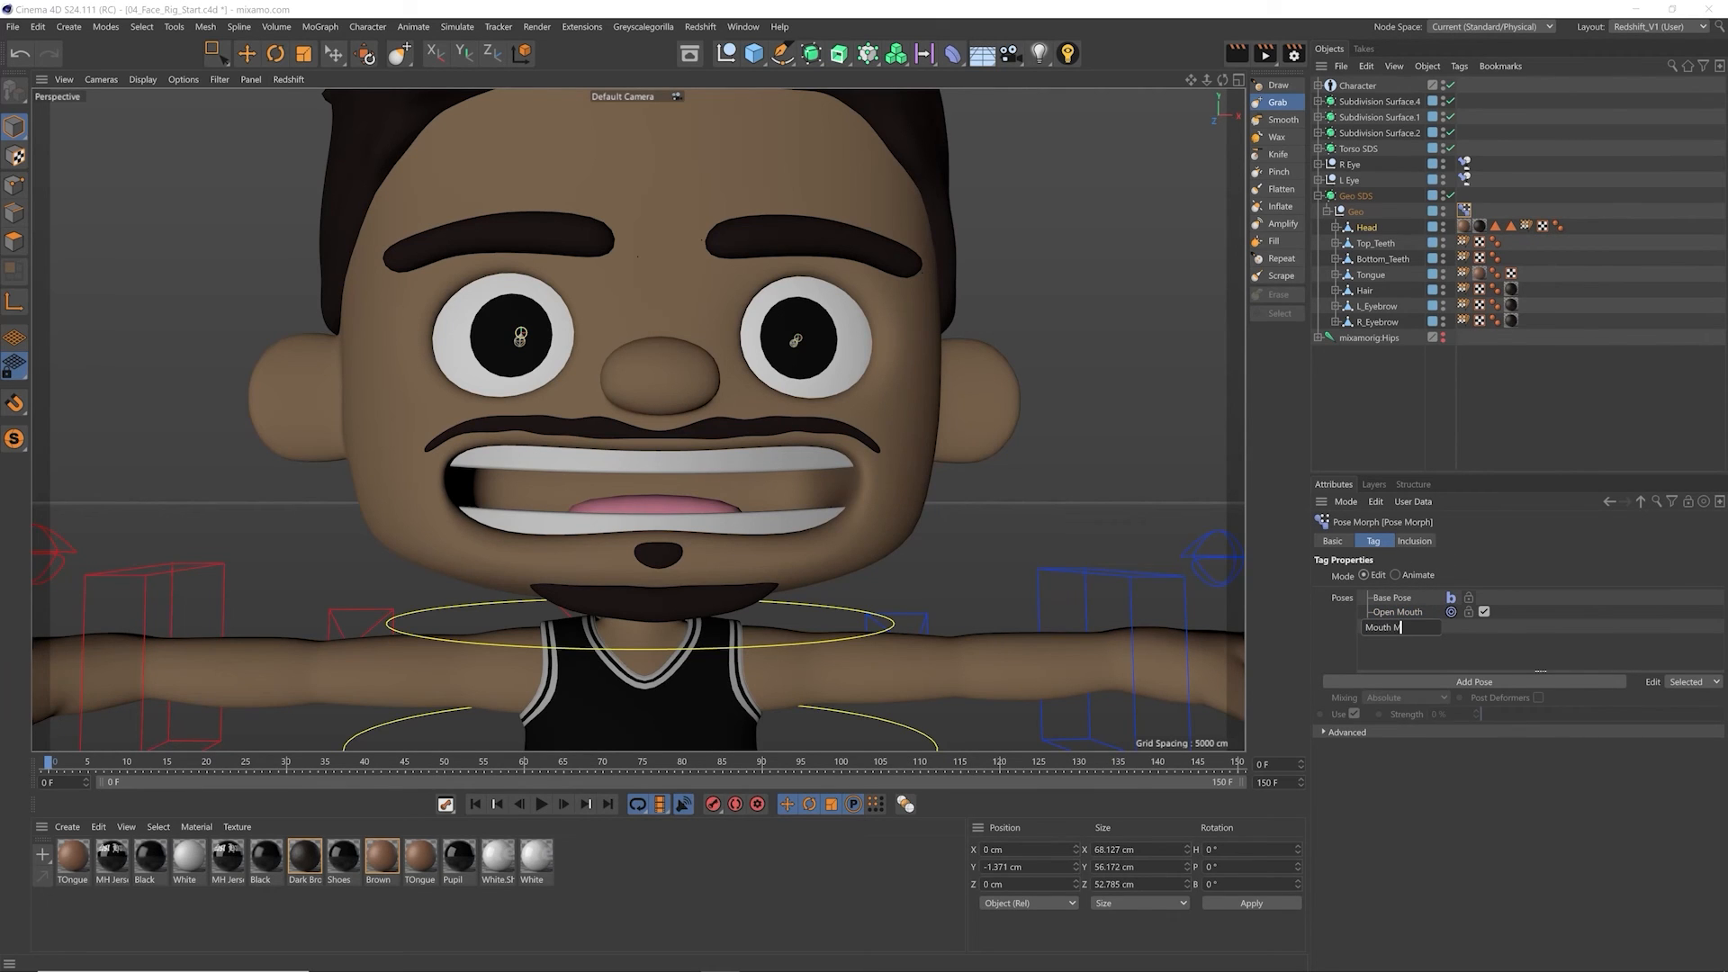
text(Mouth Poses)
key(Return)
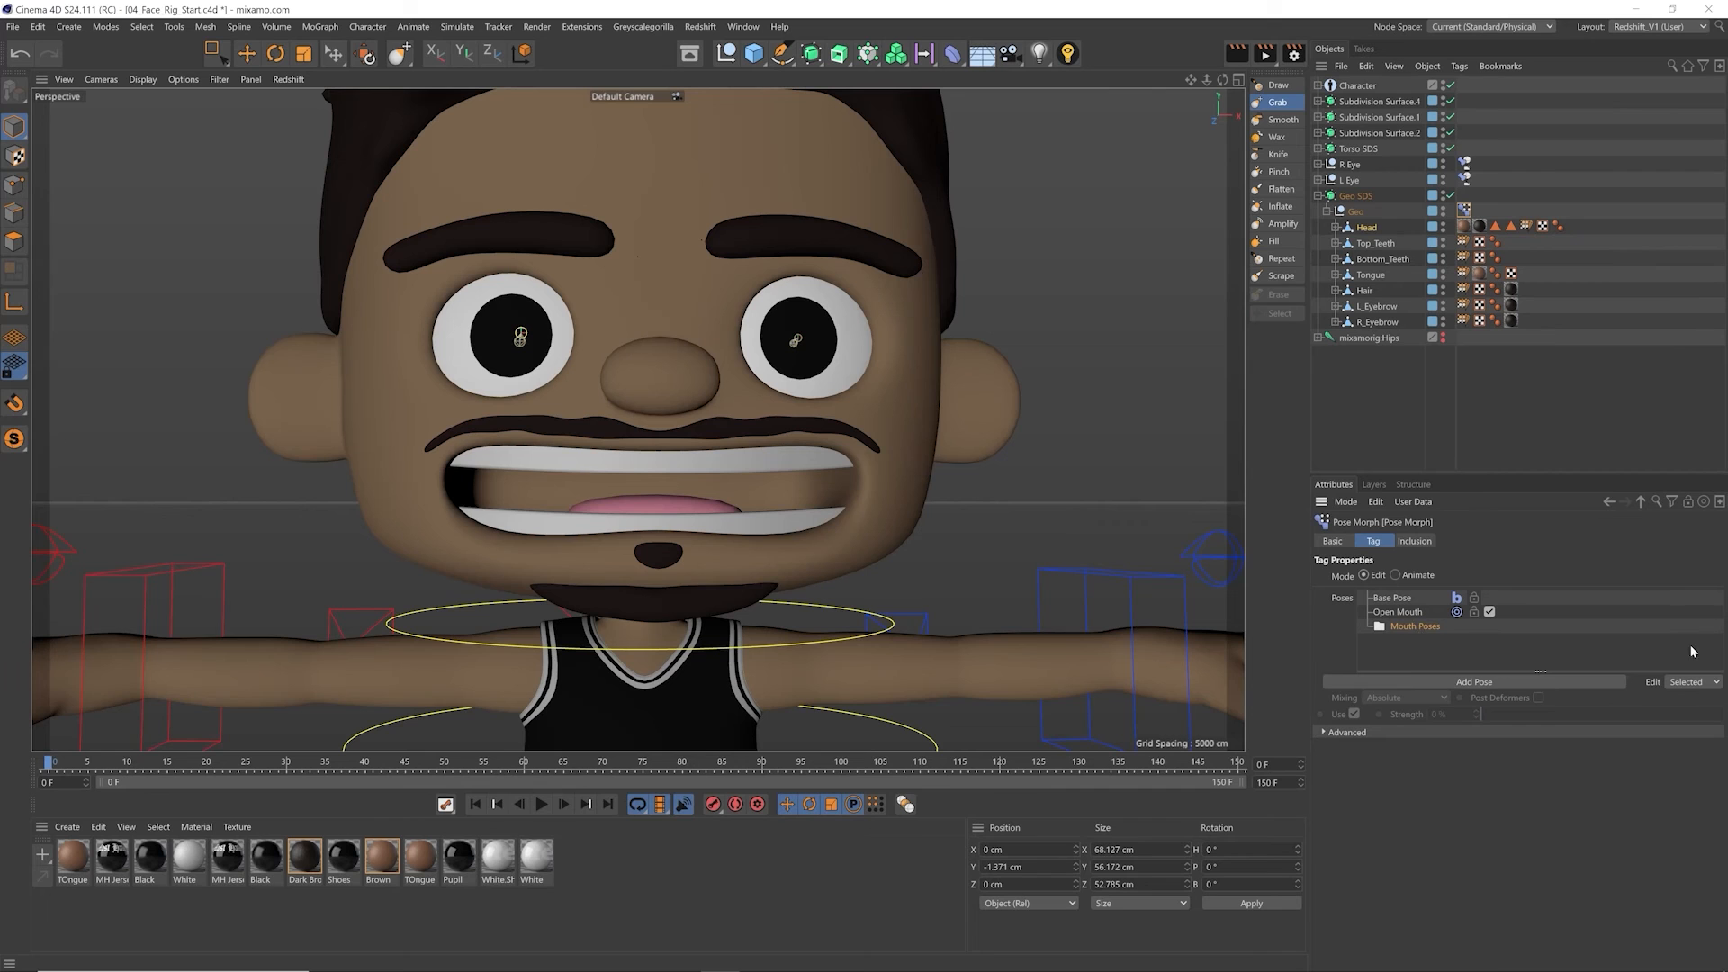
drag(1416, 631, 1401, 633)
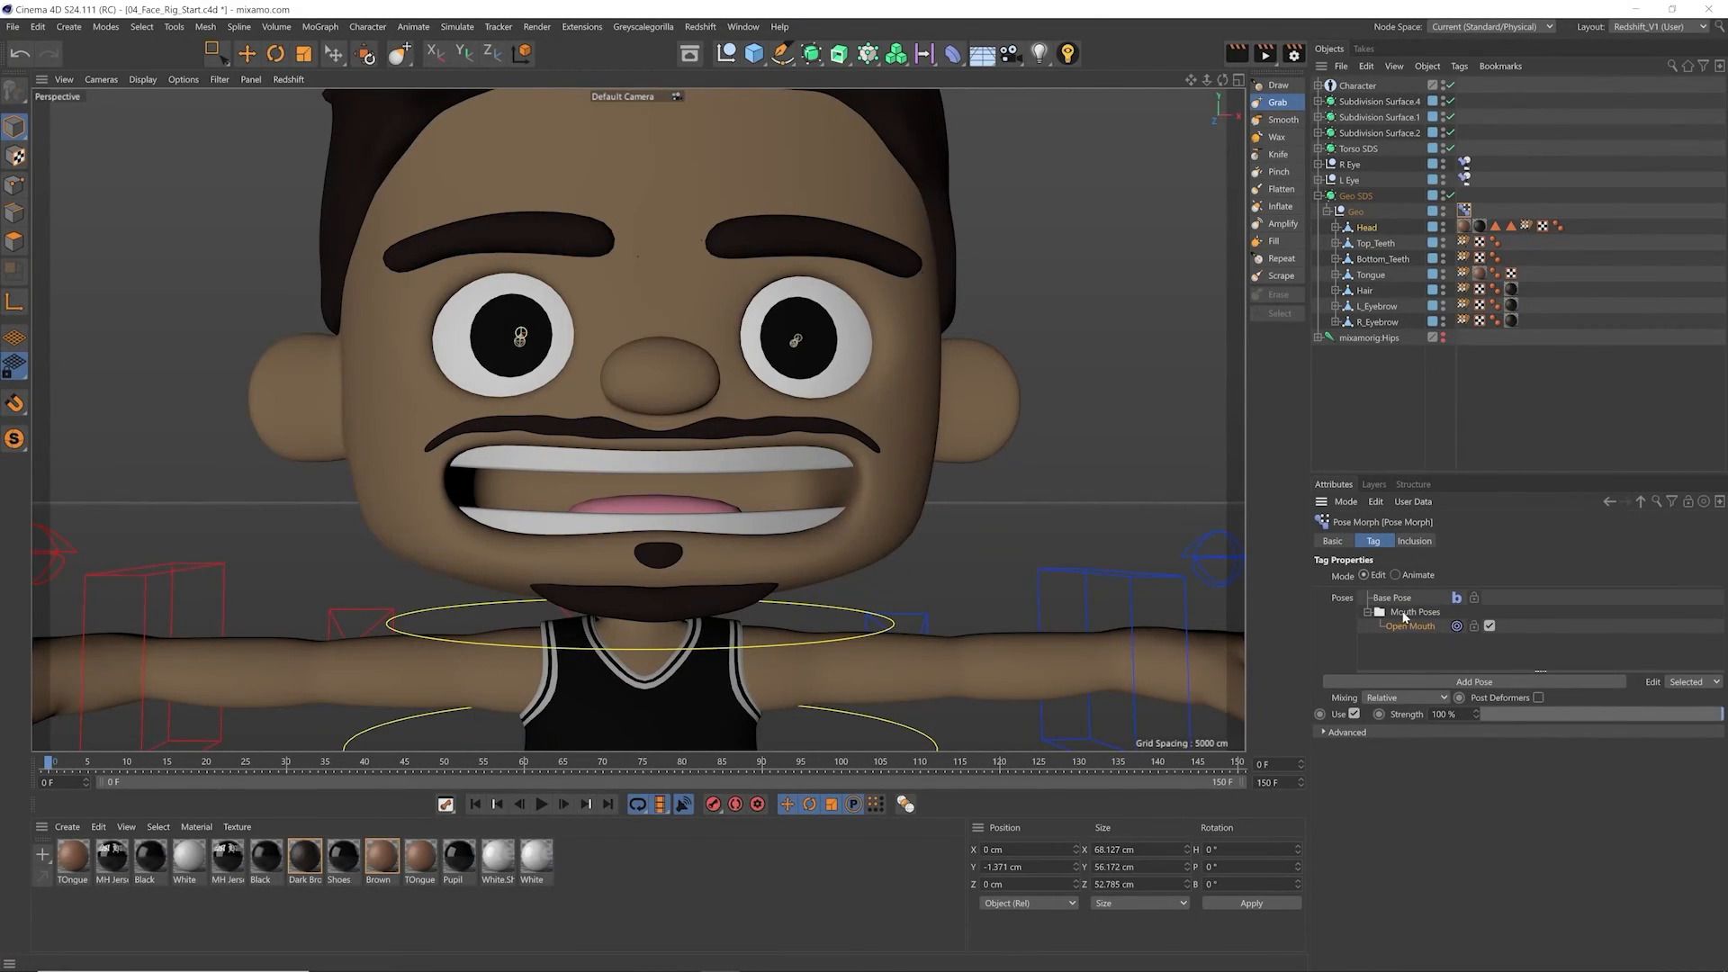
Step: Add a new pose named Eye Closed outside the Mouth Poses folder
click(1404, 616)
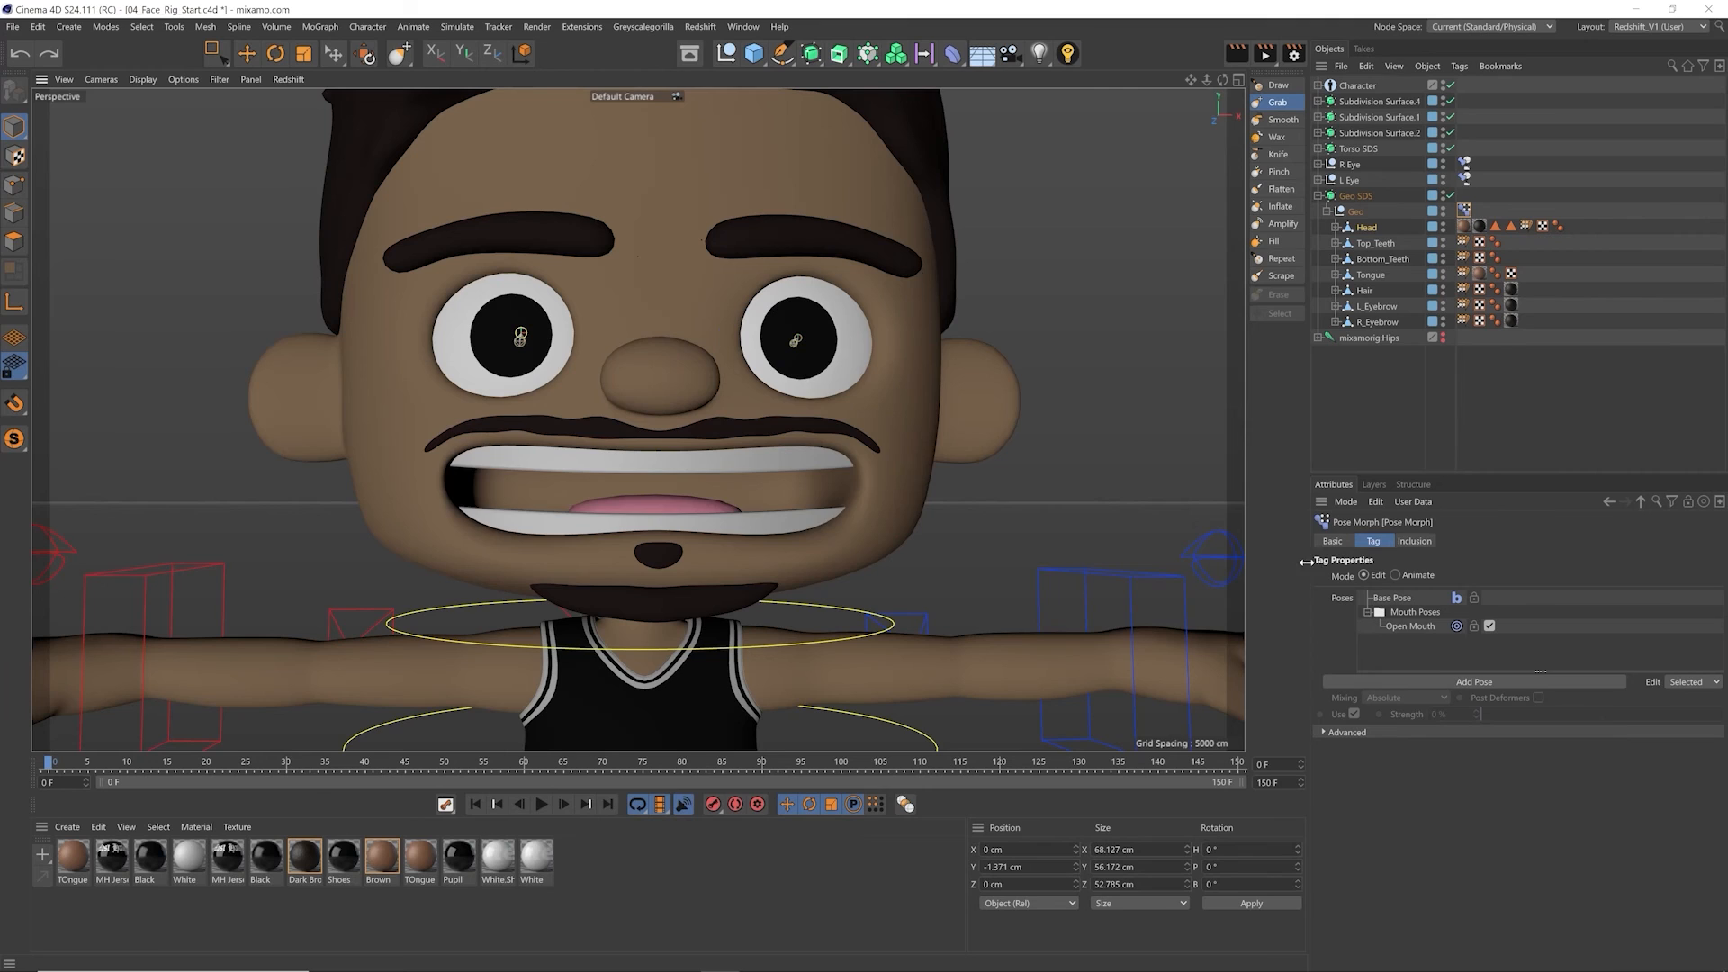
click(1463, 684)
double_click(1389, 641)
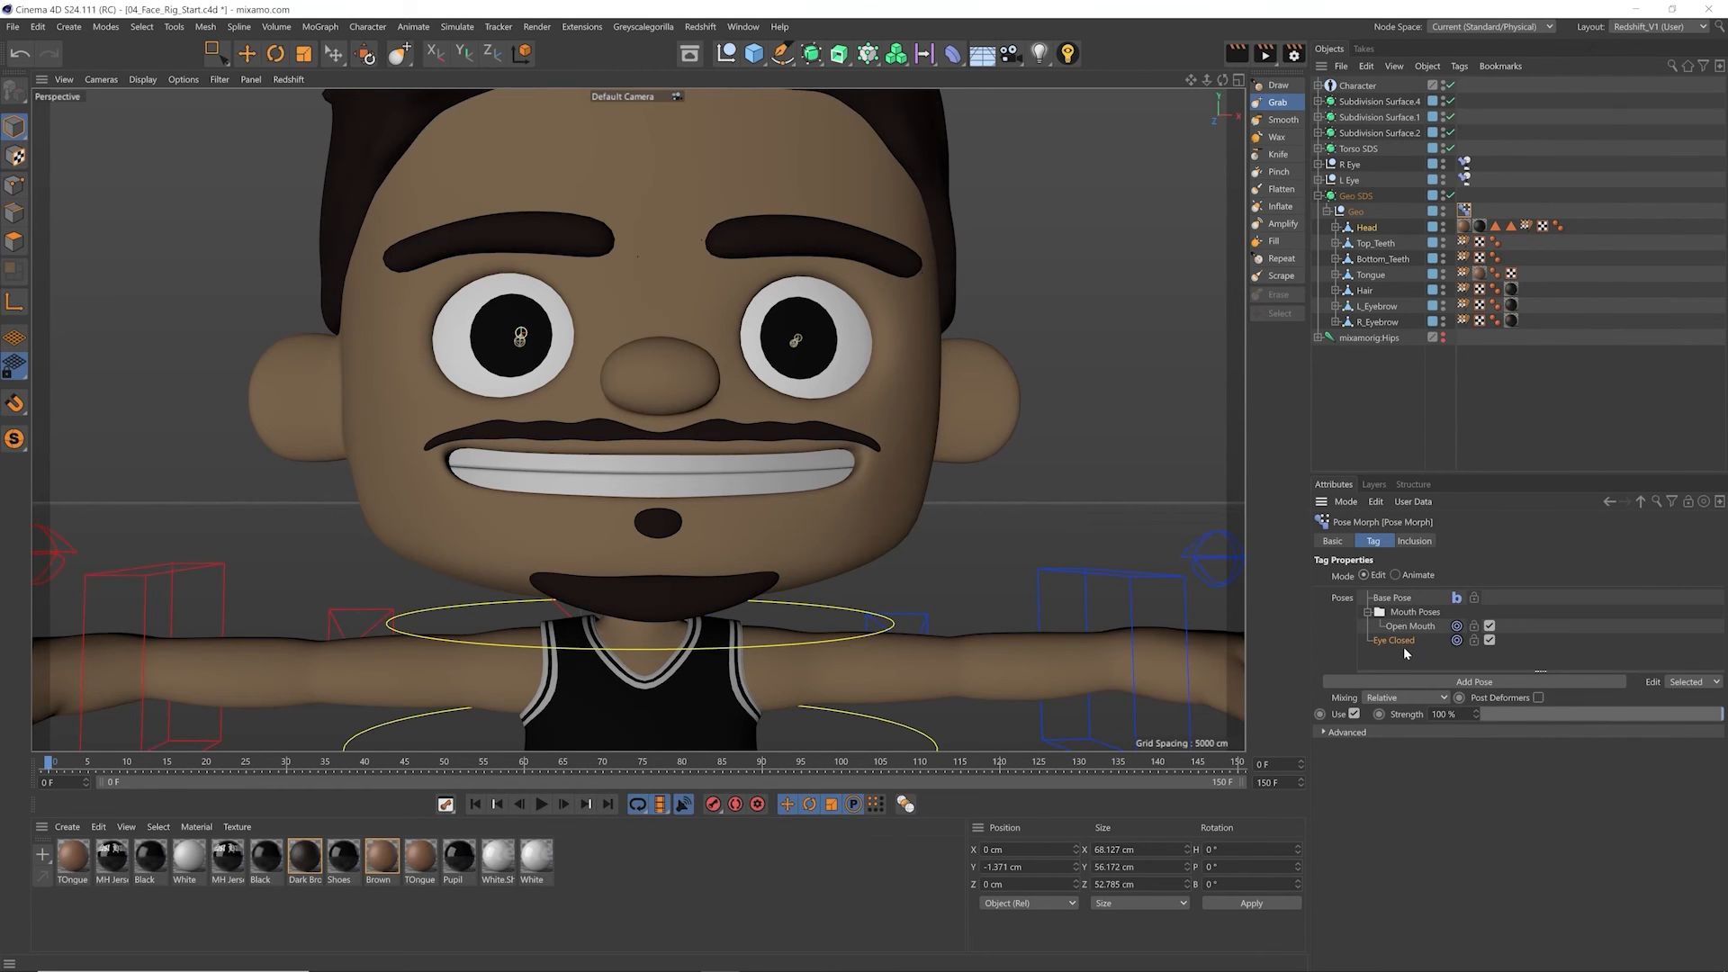
Step: Pull the lower eyelids of both eyes upward with the Grab brush for the Eye Closed pose
scroll(754, 396, up, 8)
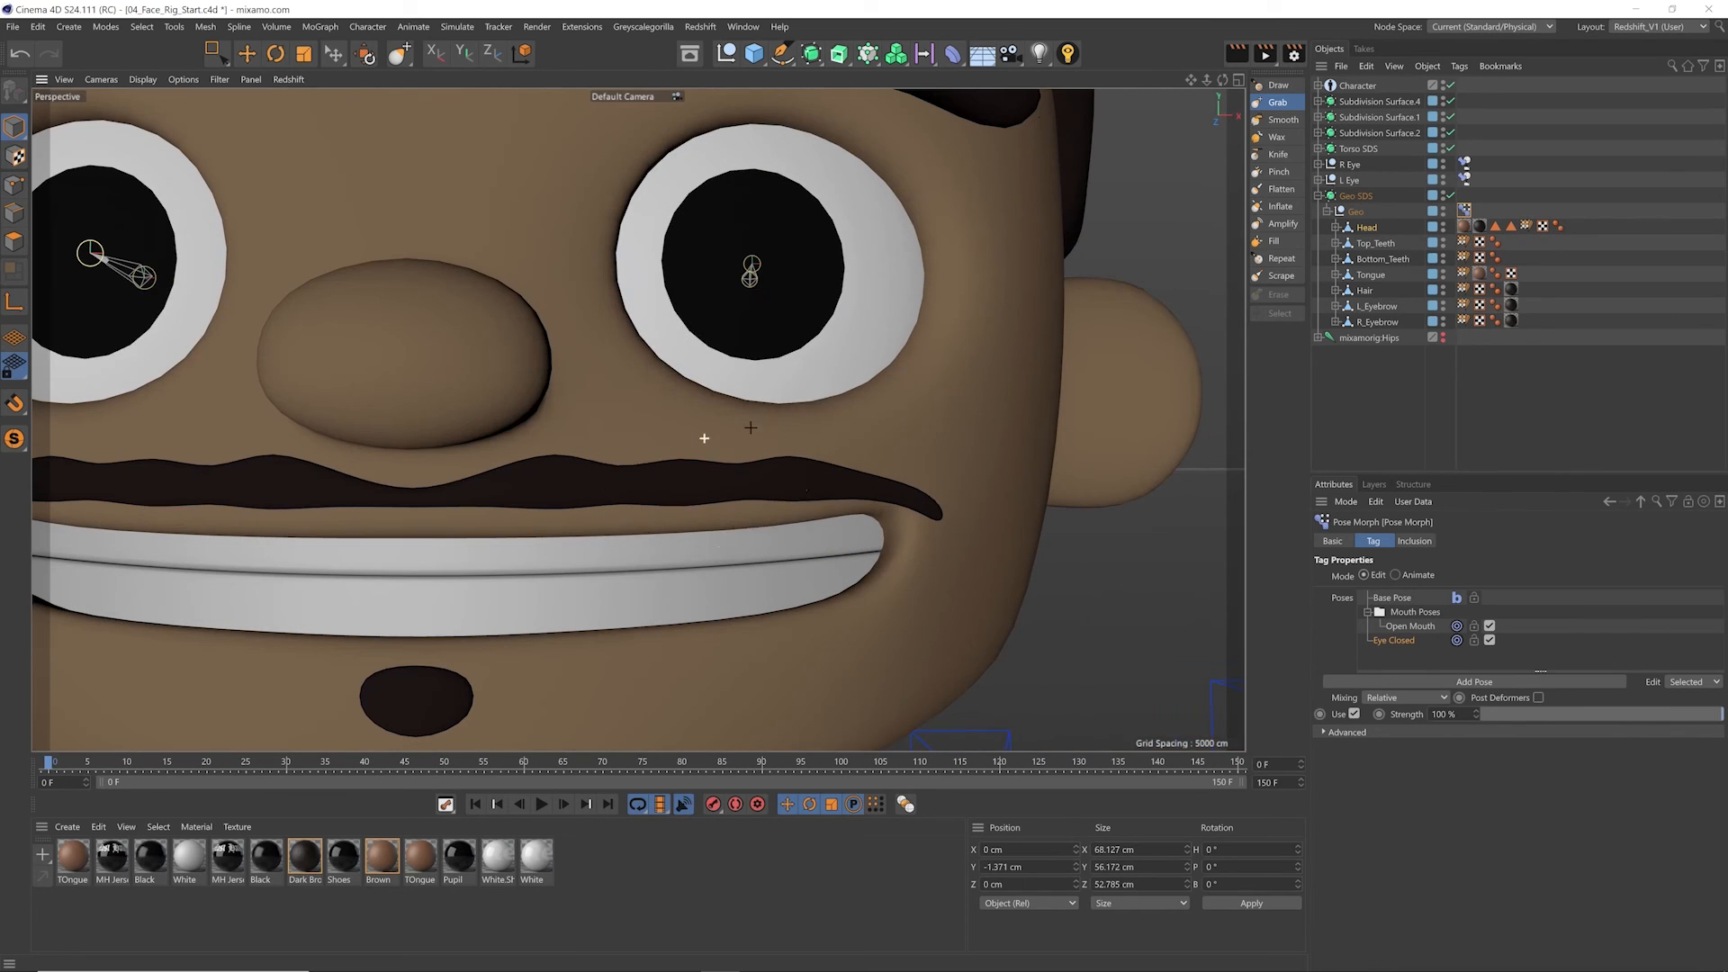
mouse_move(698, 427)
mouse_down()
mouse_move(701, 385)
mouse_move(752, 374)
mouse_move(755, 357)
mouse_up()
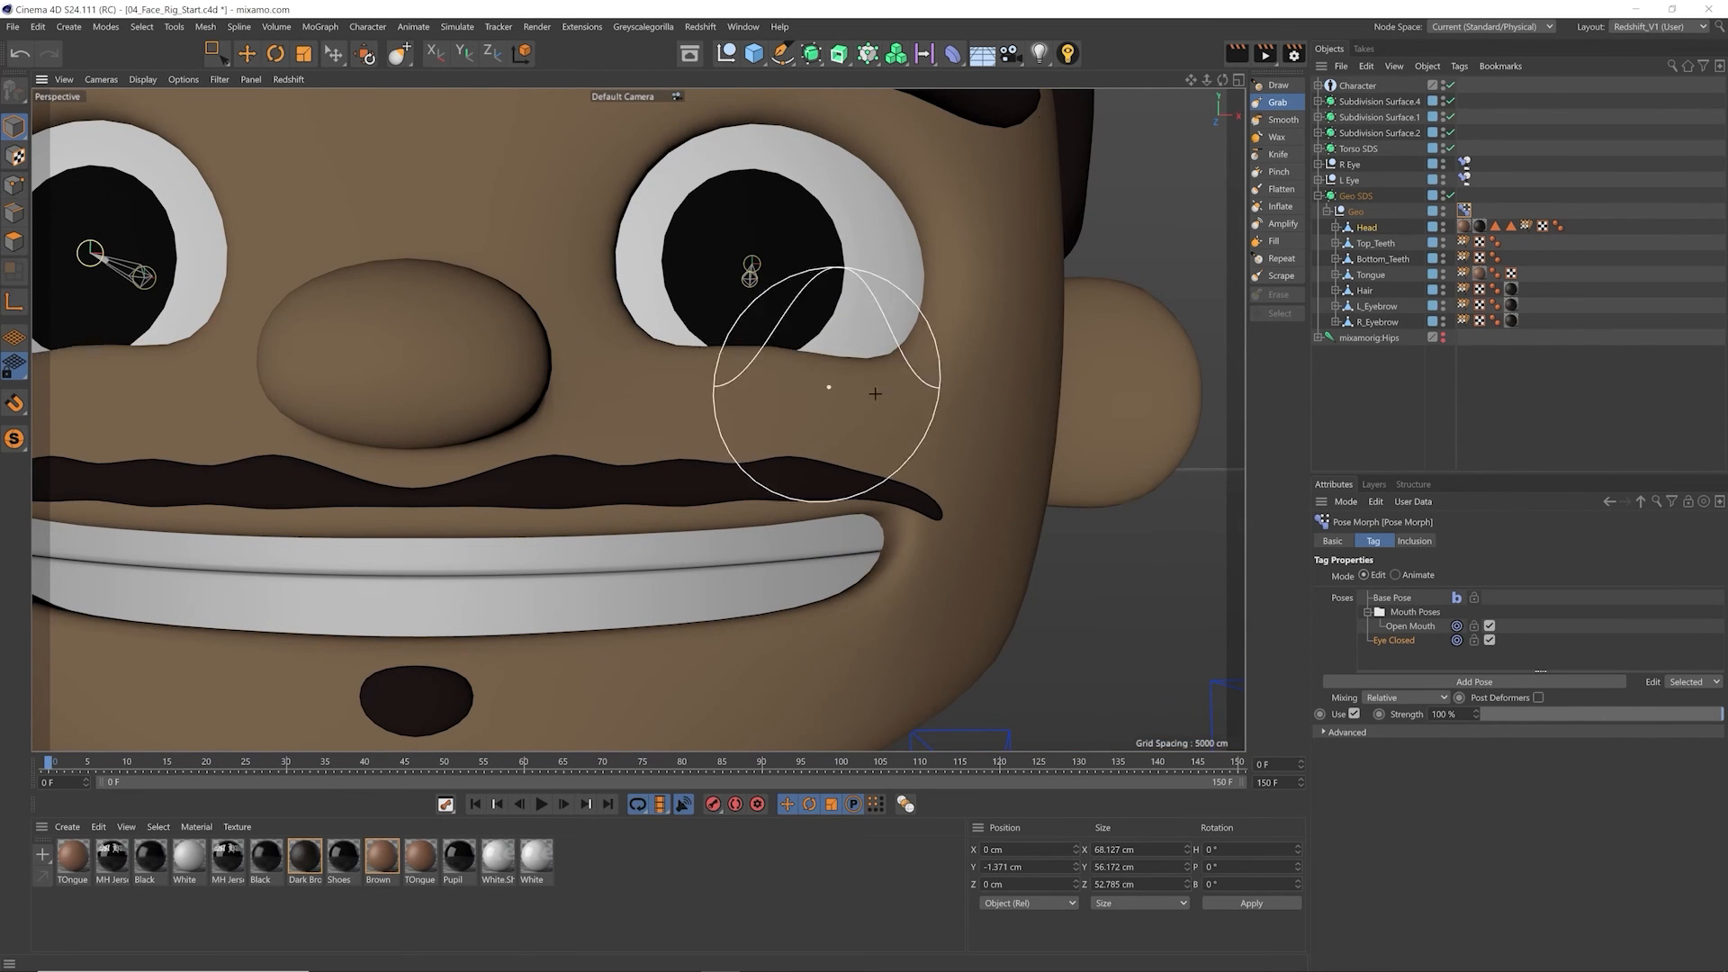
key(ctrl+z)
key(ctrl+z)
drag(646, 381, 633, 360)
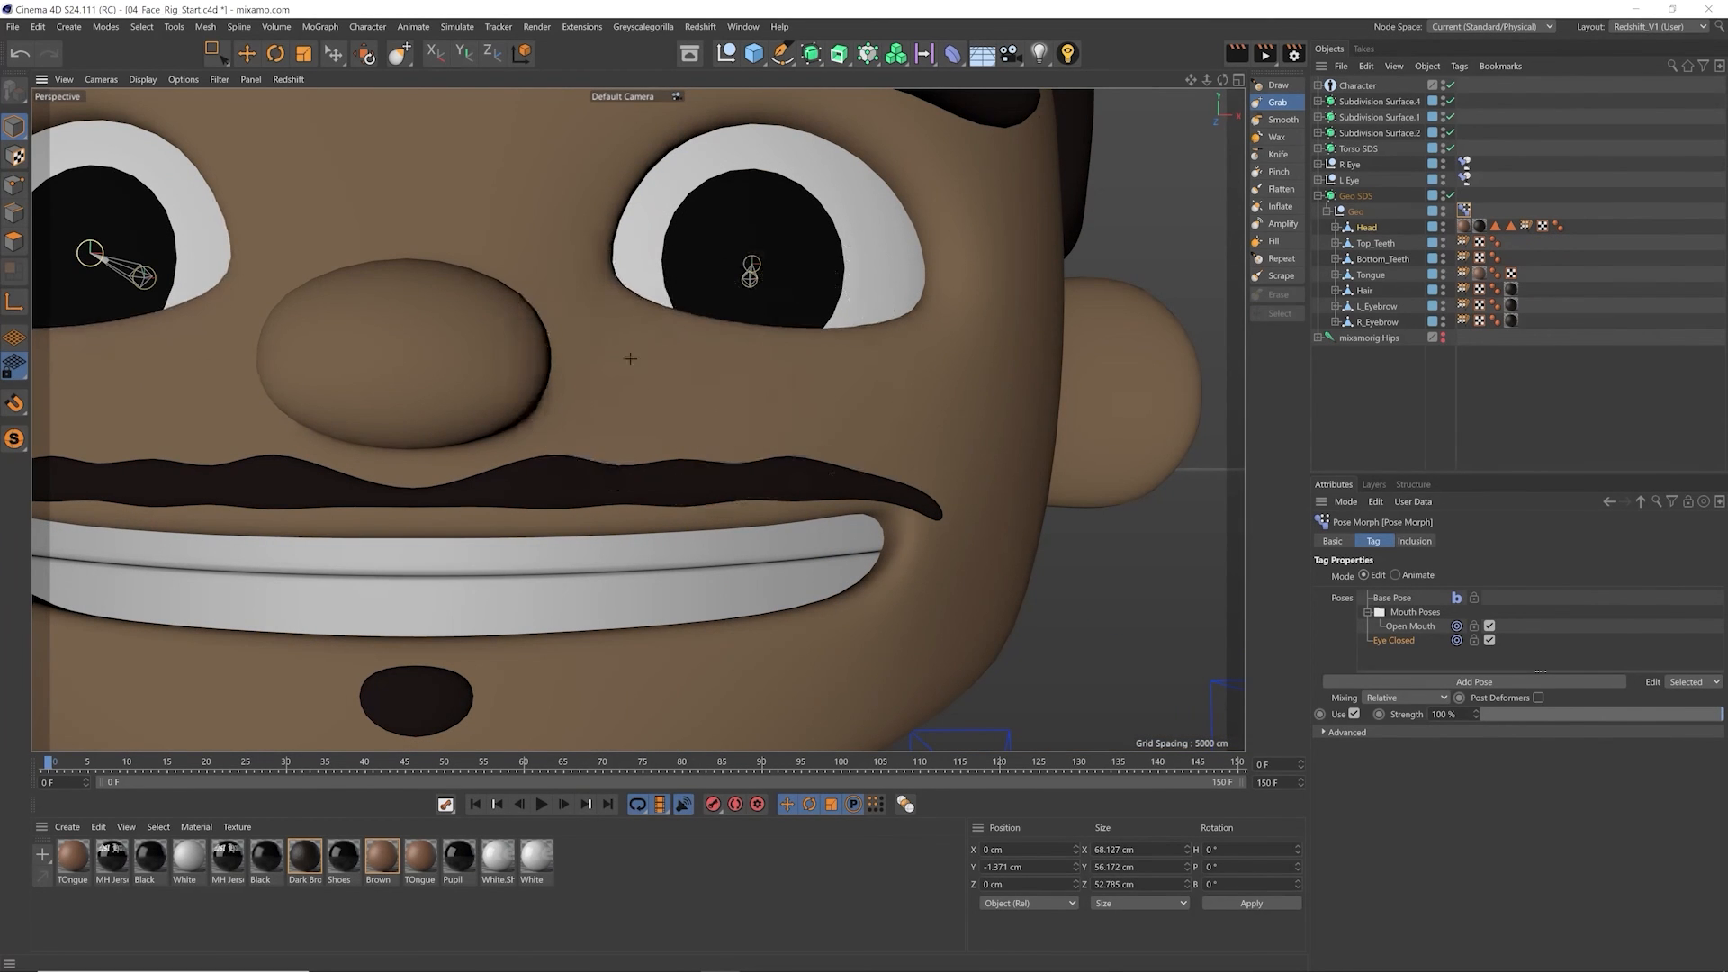
alt+middle_drag(767, 371, 770, 414)
drag(769, 414, 772, 396)
drag(860, 419, 868, 403)
alt+middle_drag(896, 372, 955, 453)
Step: Pull the upper eyelids down over the eyes with the Grab brush, from the inner to the outer corners
mouse_move(691, 258)
mouse_down()
mouse_move(679, 278)
mouse_move(736, 299)
mouse_up()
drag(842, 248, 845, 285)
drag(920, 246, 926, 280)
drag(997, 311, 989, 340)
drag(776, 264, 767, 280)
Step: Push the lower lids further up with repeated Grab strokes until only a narrow slit of each eye is open
mouse_move(710, 466)
mouse_down()
mouse_move(711, 450)
mouse_move(832, 453)
mouse_up()
drag(887, 481, 904, 462)
drag(958, 470, 885, 457)
drag(928, 463, 932, 452)
mouse_move(715, 307)
mouse_down()
mouse_move(724, 329)
mouse_move(890, 325)
mouse_move(967, 349)
mouse_up()
drag(976, 428, 979, 417)
drag(869, 441, 871, 429)
drag(794, 454, 793, 441)
drag(706, 461, 709, 451)
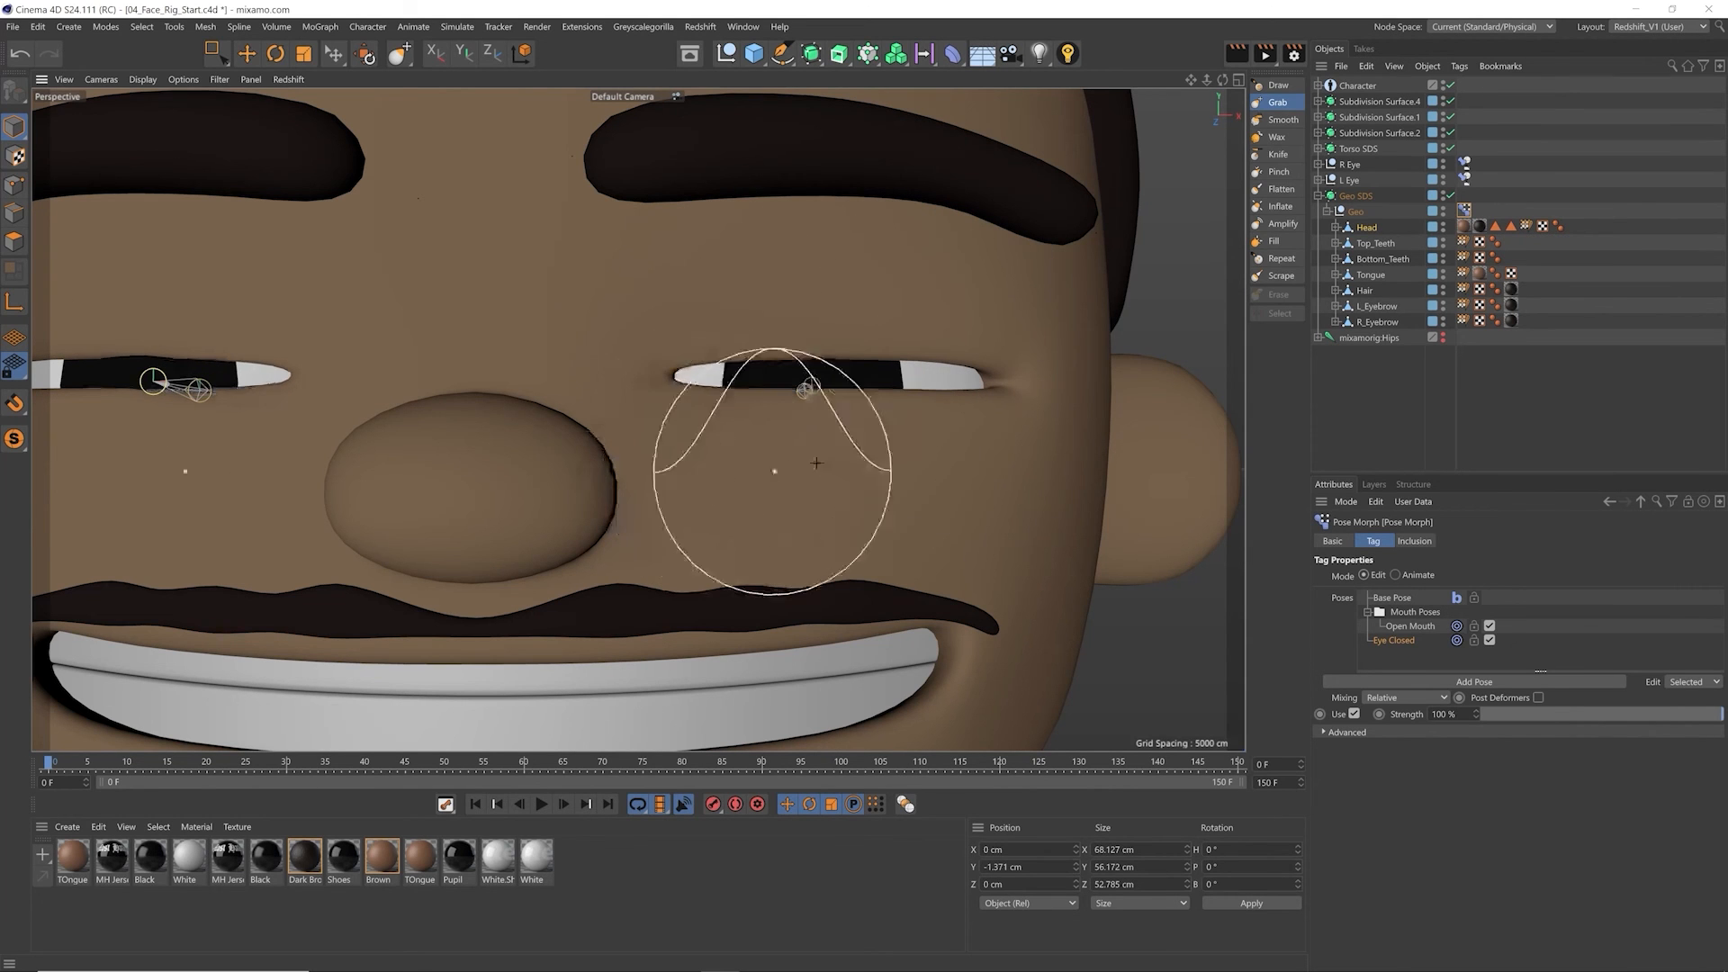
Step: Set the Grab brush size to 10 and nudge the lids closer together along the eye slit
click(1274, 104)
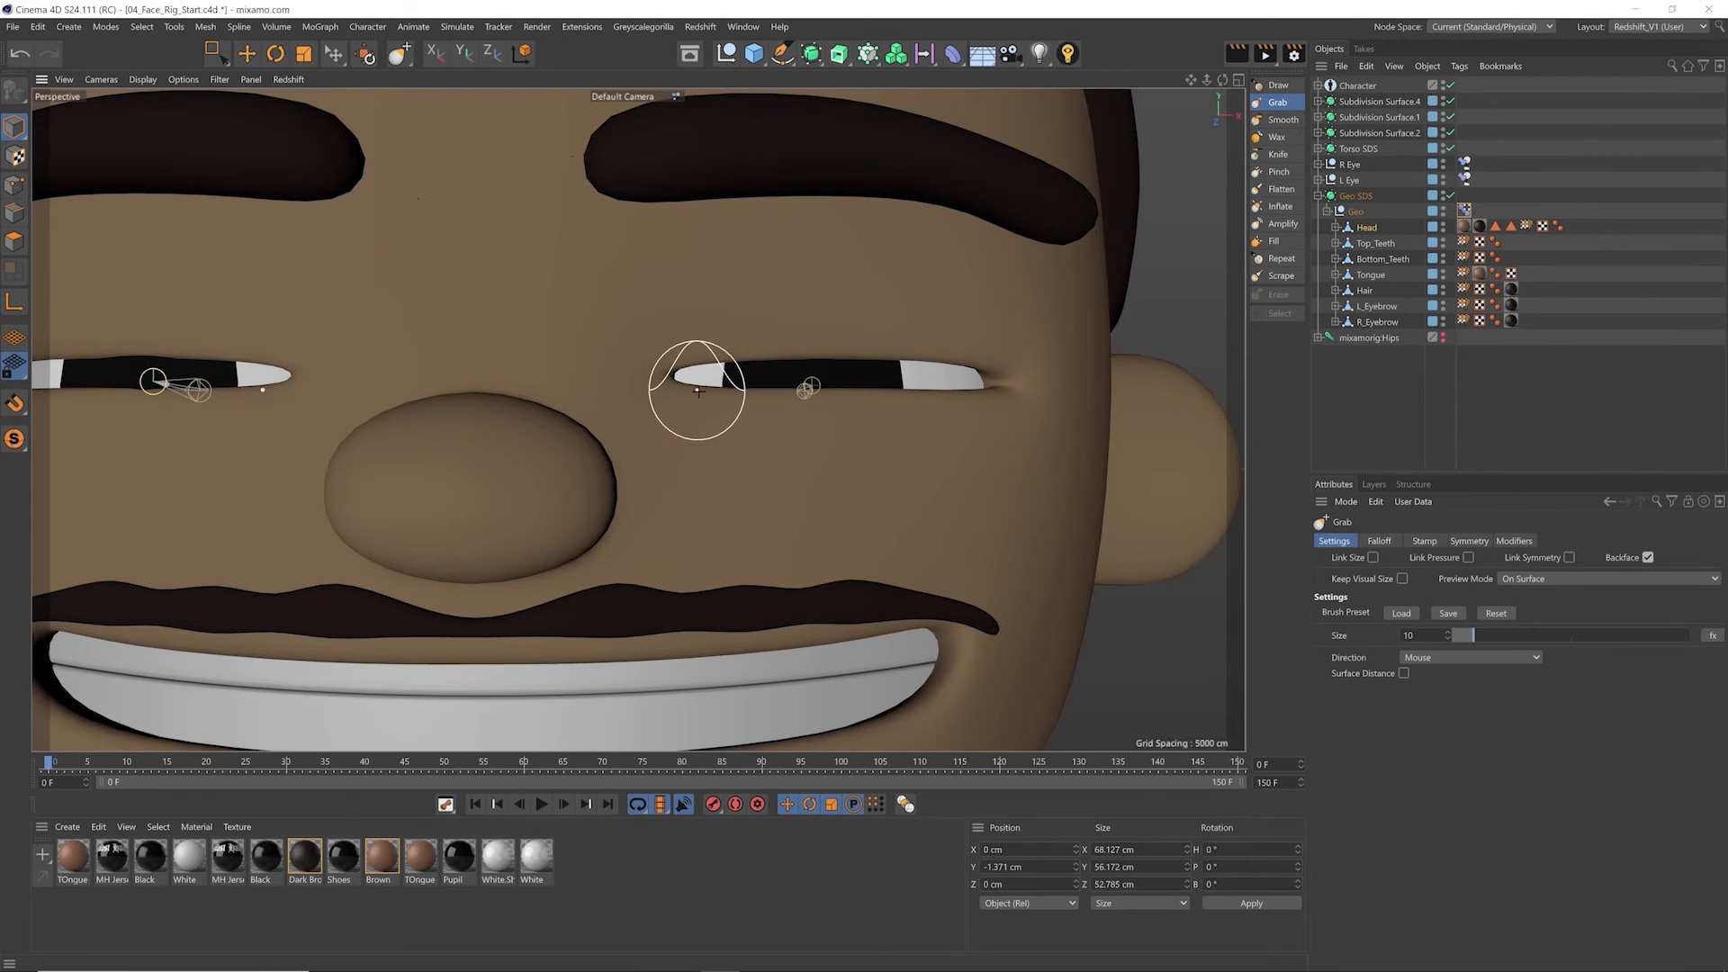
scroll(694, 401, up, 5)
drag(822, 393, 826, 365)
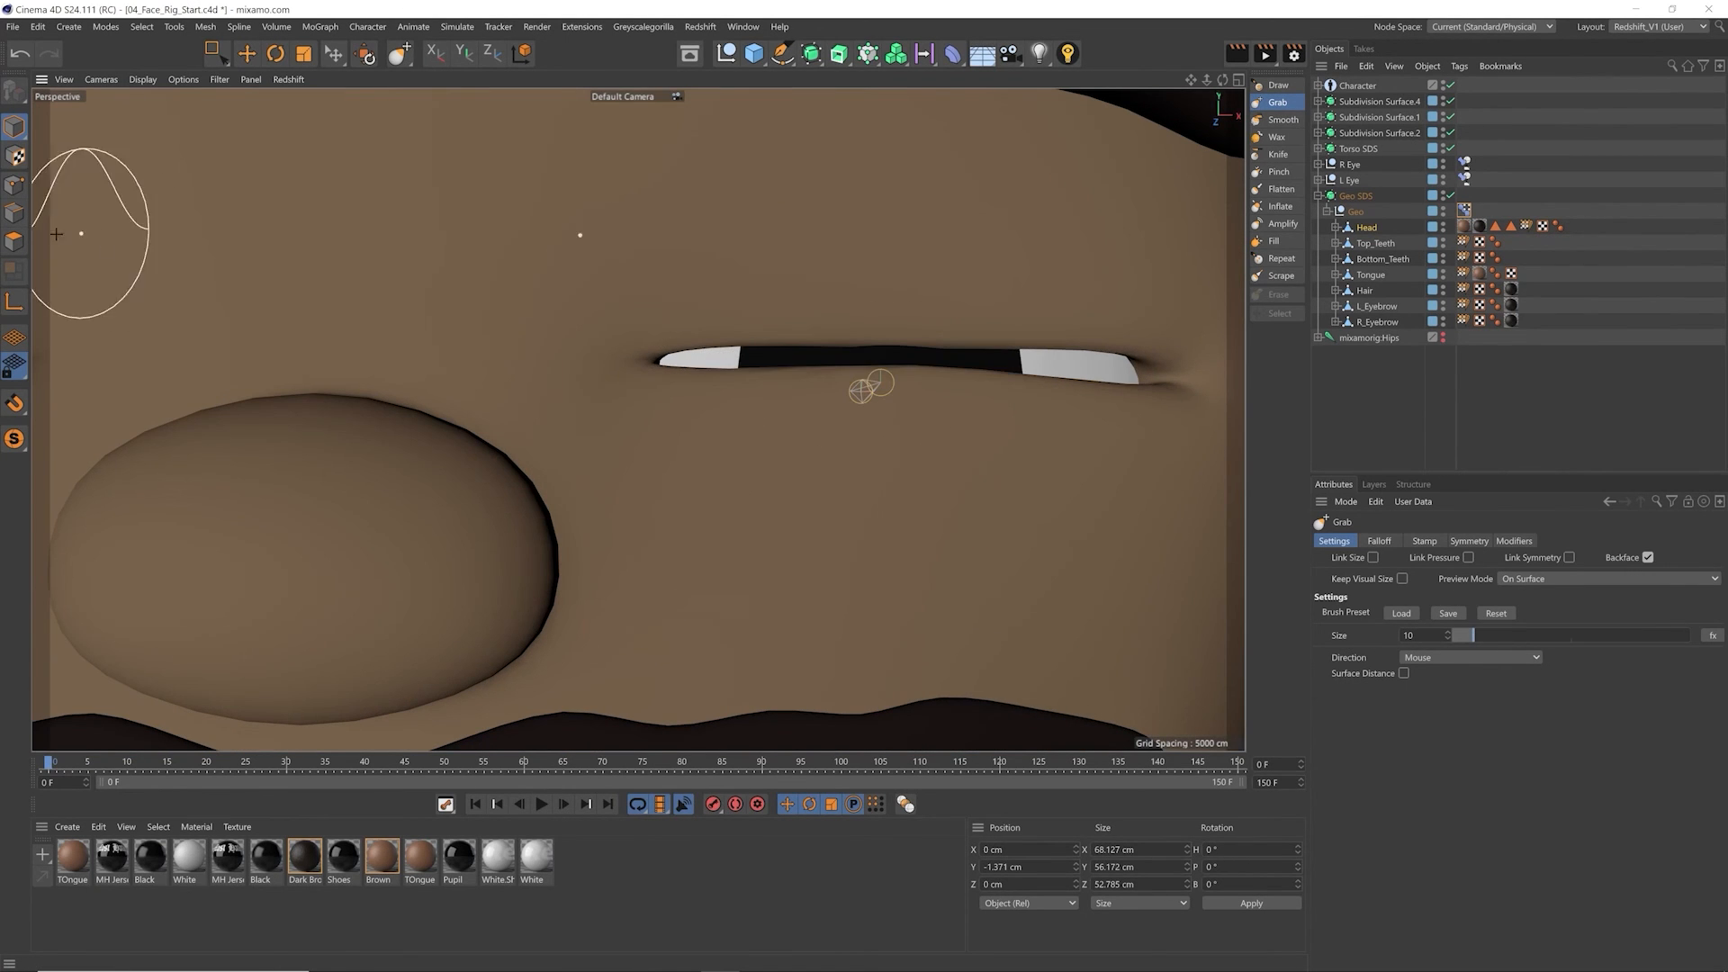
Step: Select all polygons of the Head mesh and bring the upper and lower lids together with Grab strokes
click(14, 241)
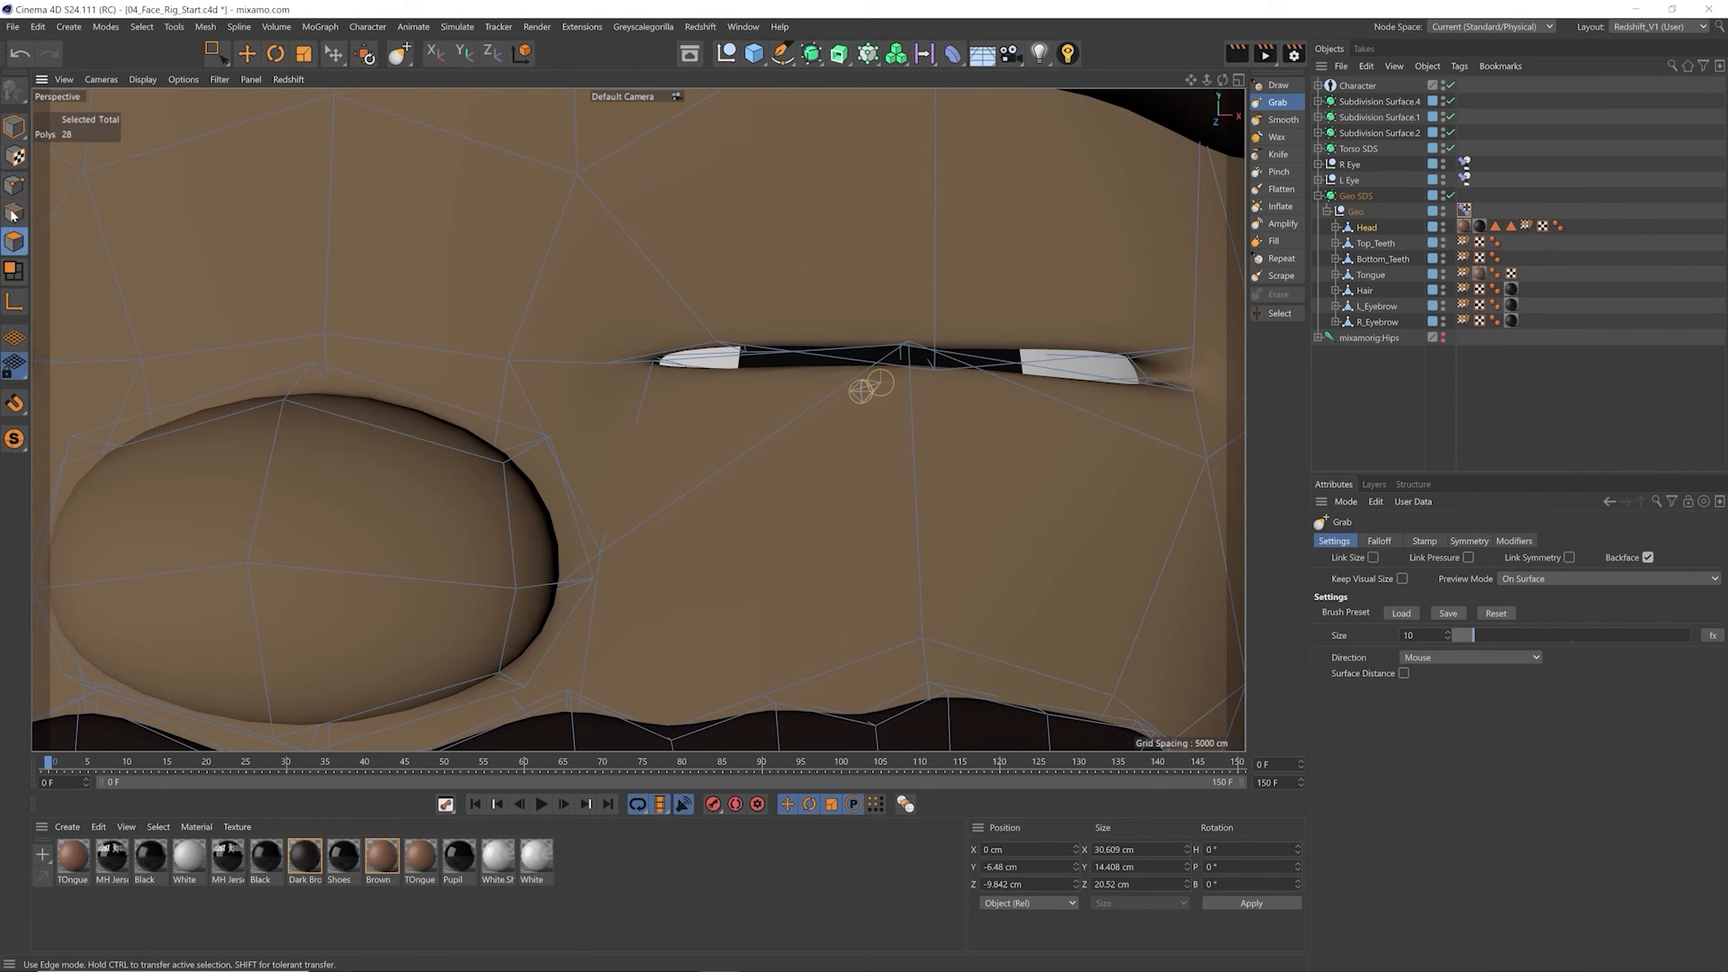
key(ctrl+a)
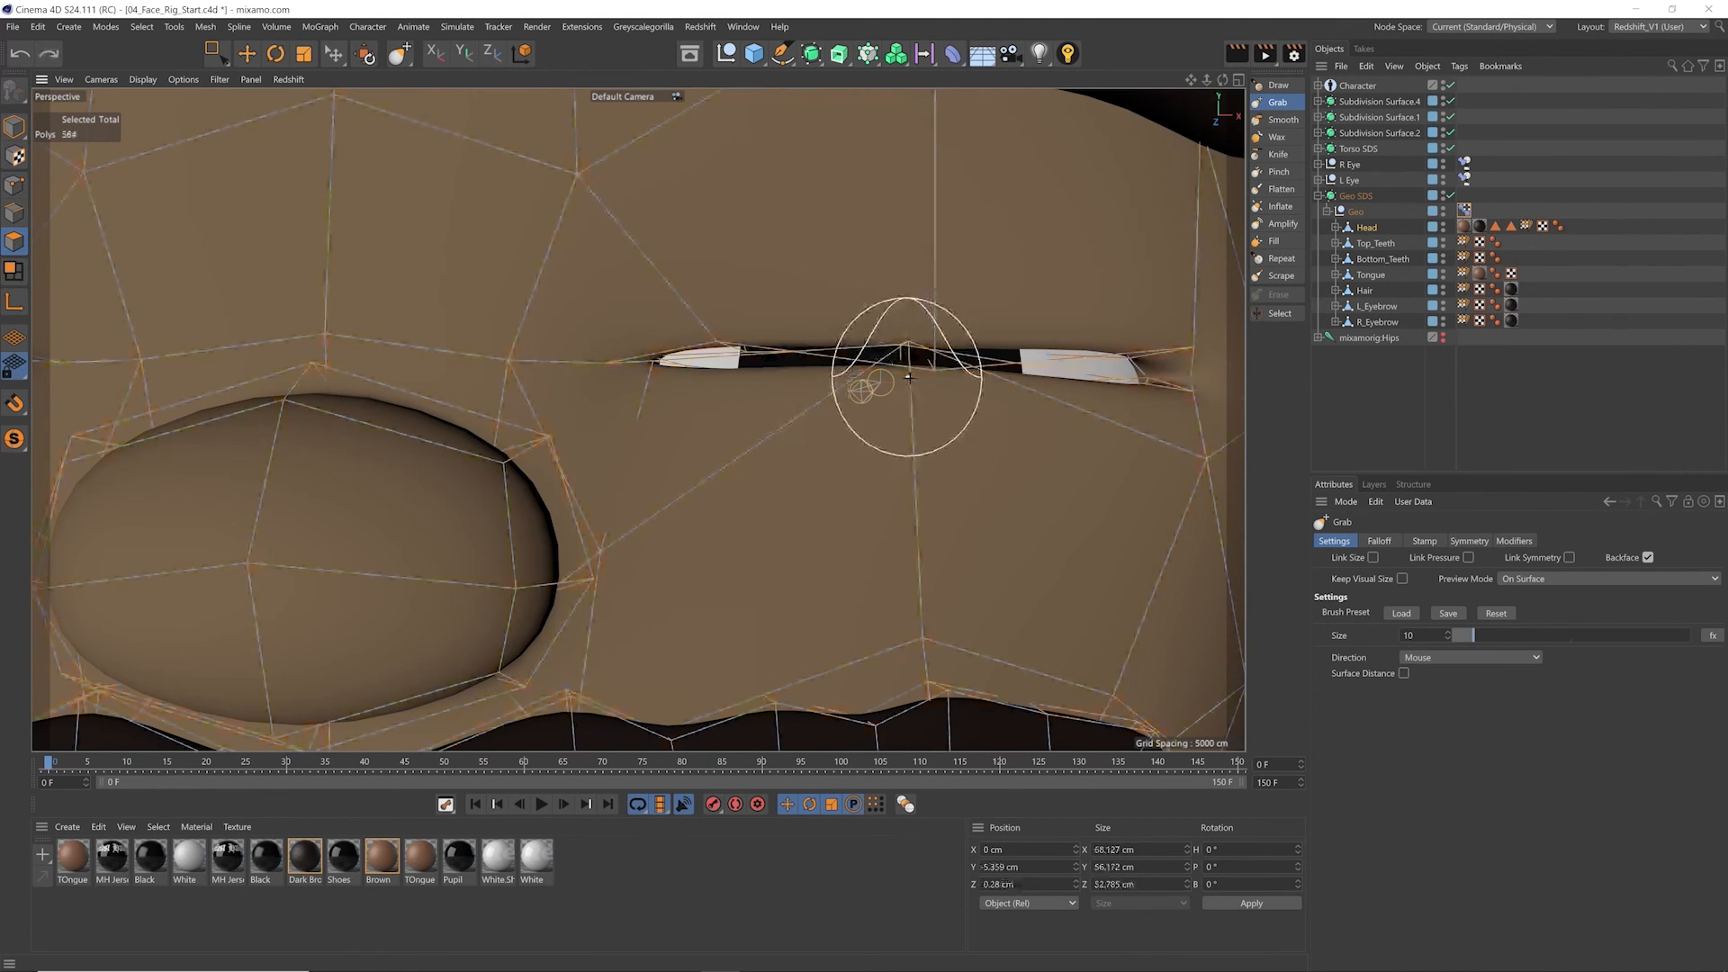
drag(909, 360, 909, 394)
mouse_move(716, 326)
mouse_down()
mouse_move(717, 351)
mouse_move(650, 395)
mouse_up()
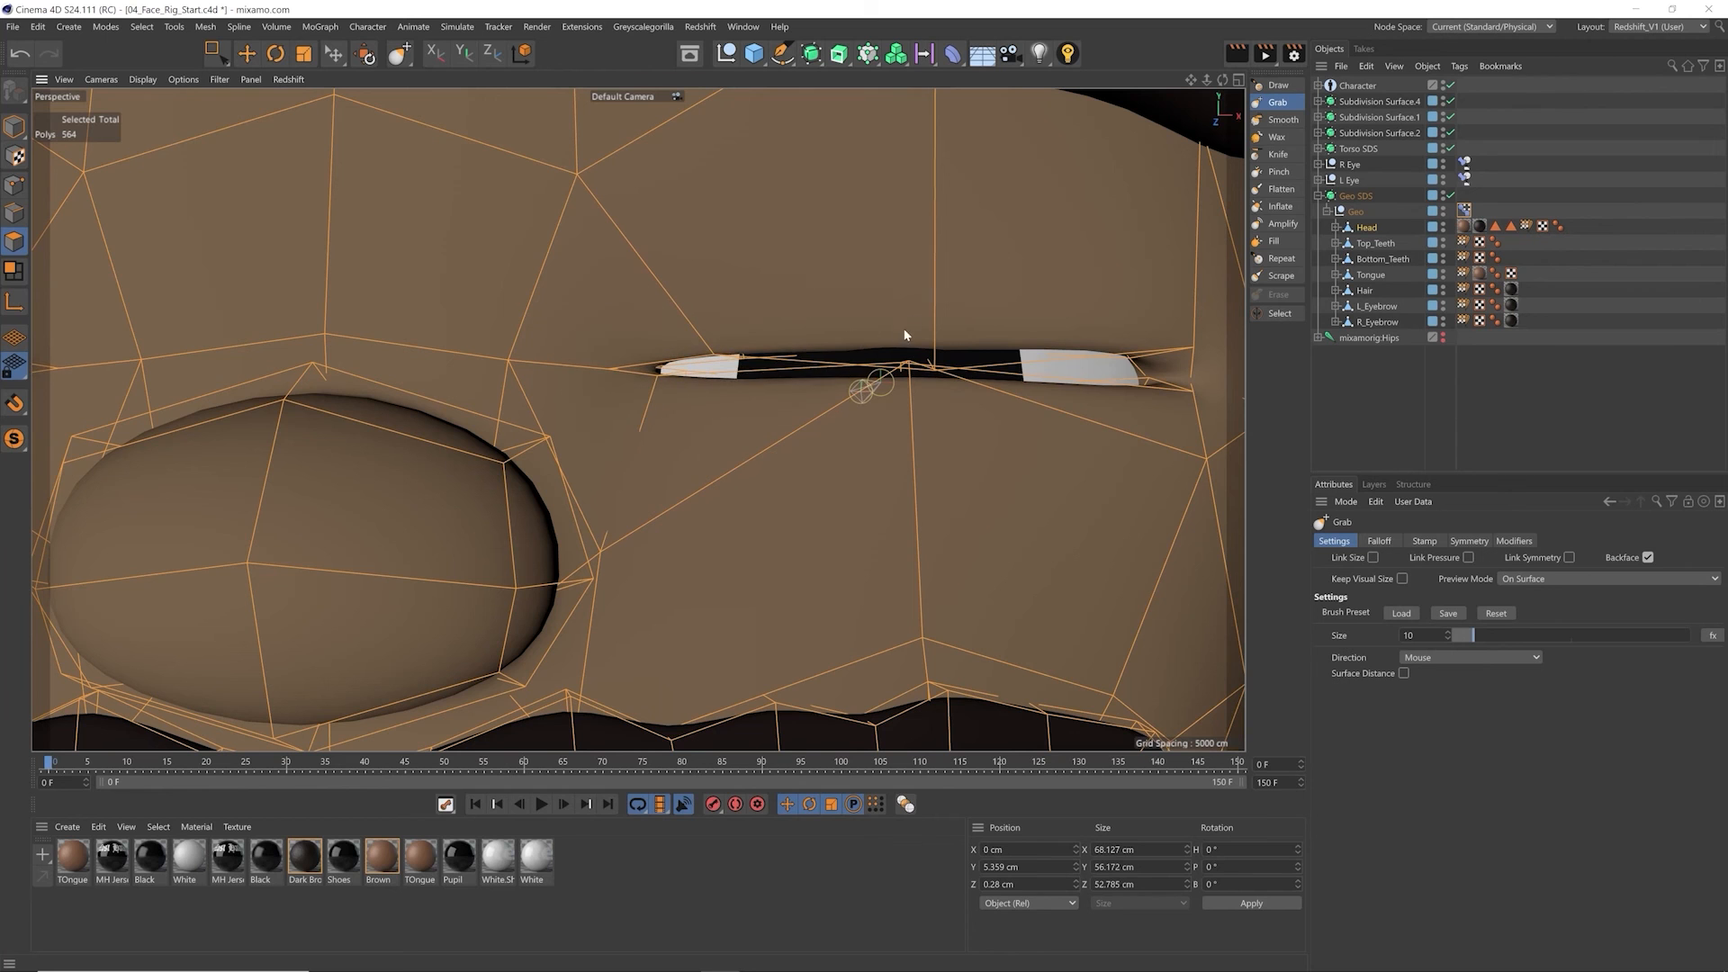
drag(930, 350, 923, 432)
drag(1001, 370, 1026, 347)
drag(727, 363, 722, 392)
Step: Close the remaining gaps at the inner eye corners with the Grab brush, reducing its size to 3
scroll(723, 396, down, 8)
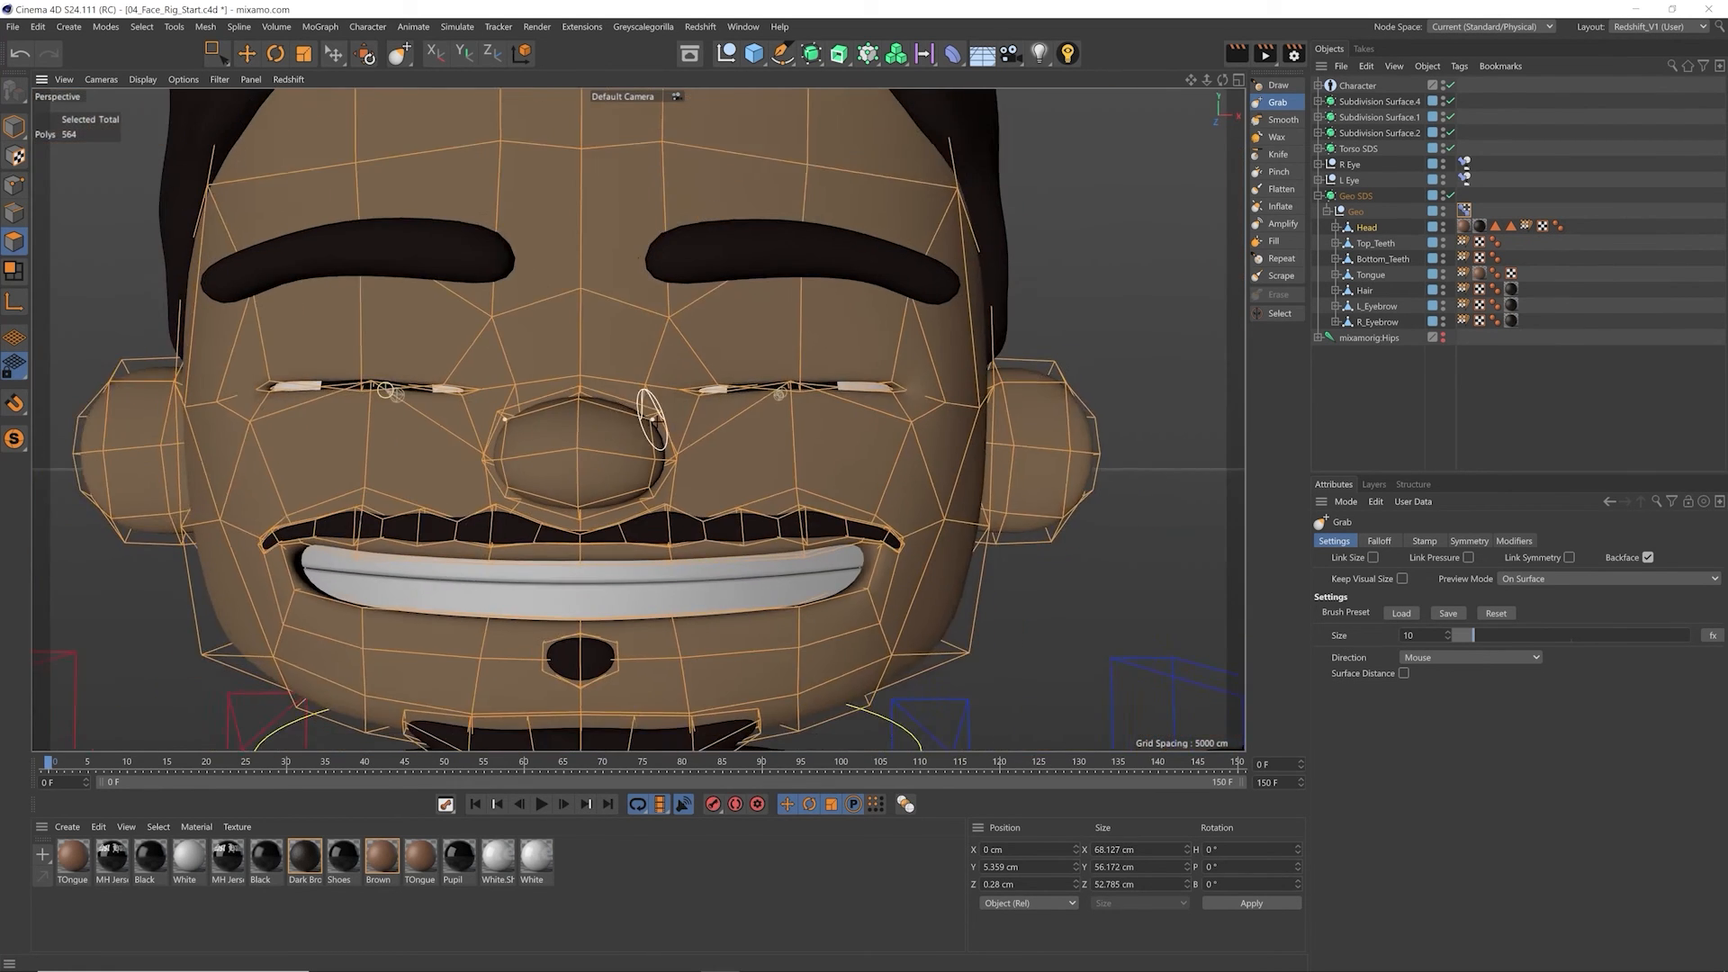
alt+middle_drag(648, 405, 781, 396)
scroll(597, 408, up, 3)
drag(949, 390, 931, 380)
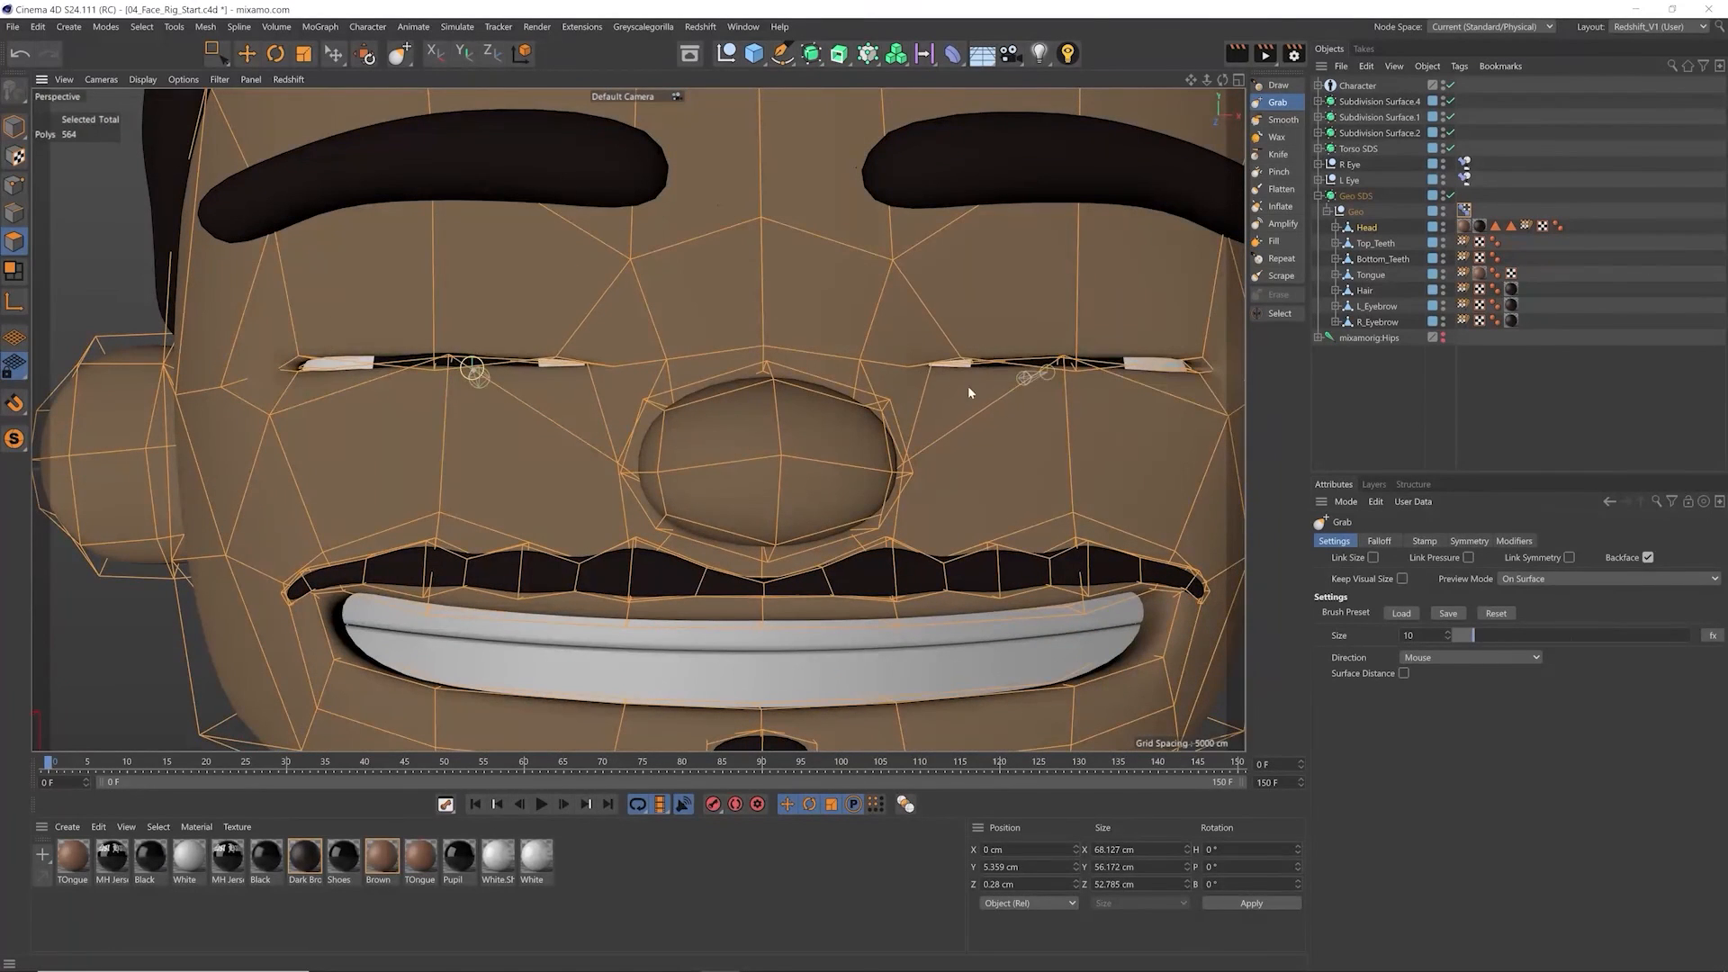
scroll(1035, 360, up, 6)
scroll(652, 382, up, 3)
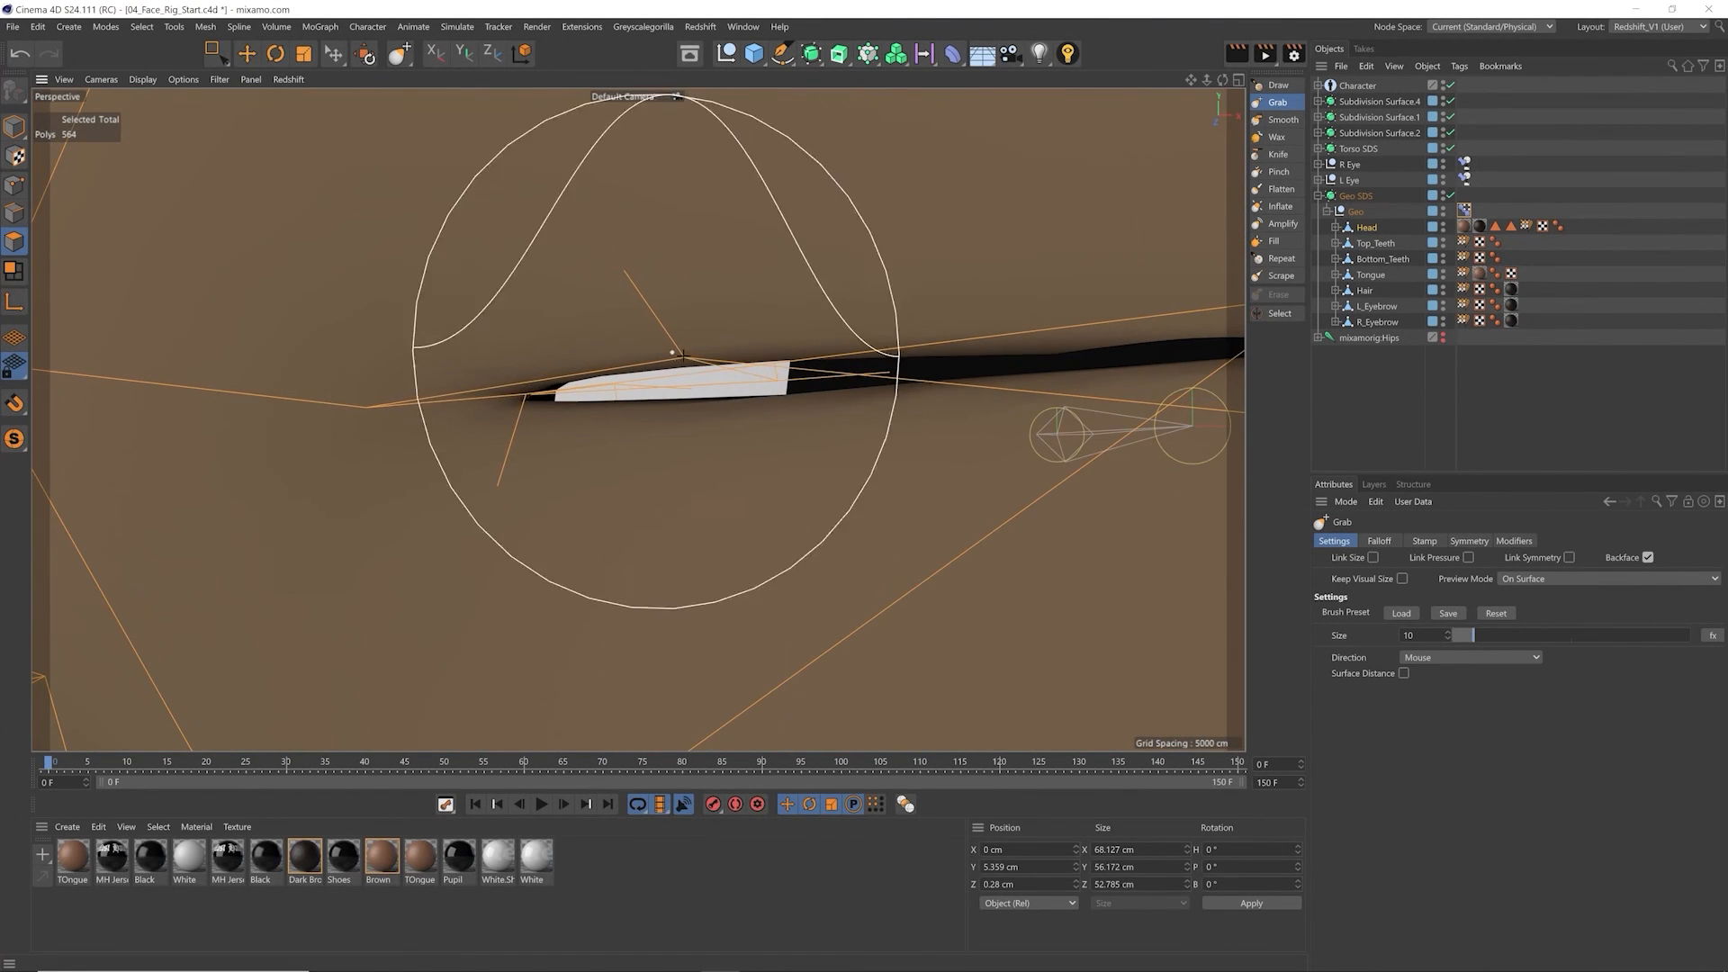
scroll(652, 382, down, 3)
drag(645, 356, 654, 373)
drag(691, 367, 693, 383)
scroll(695, 388, down, 2)
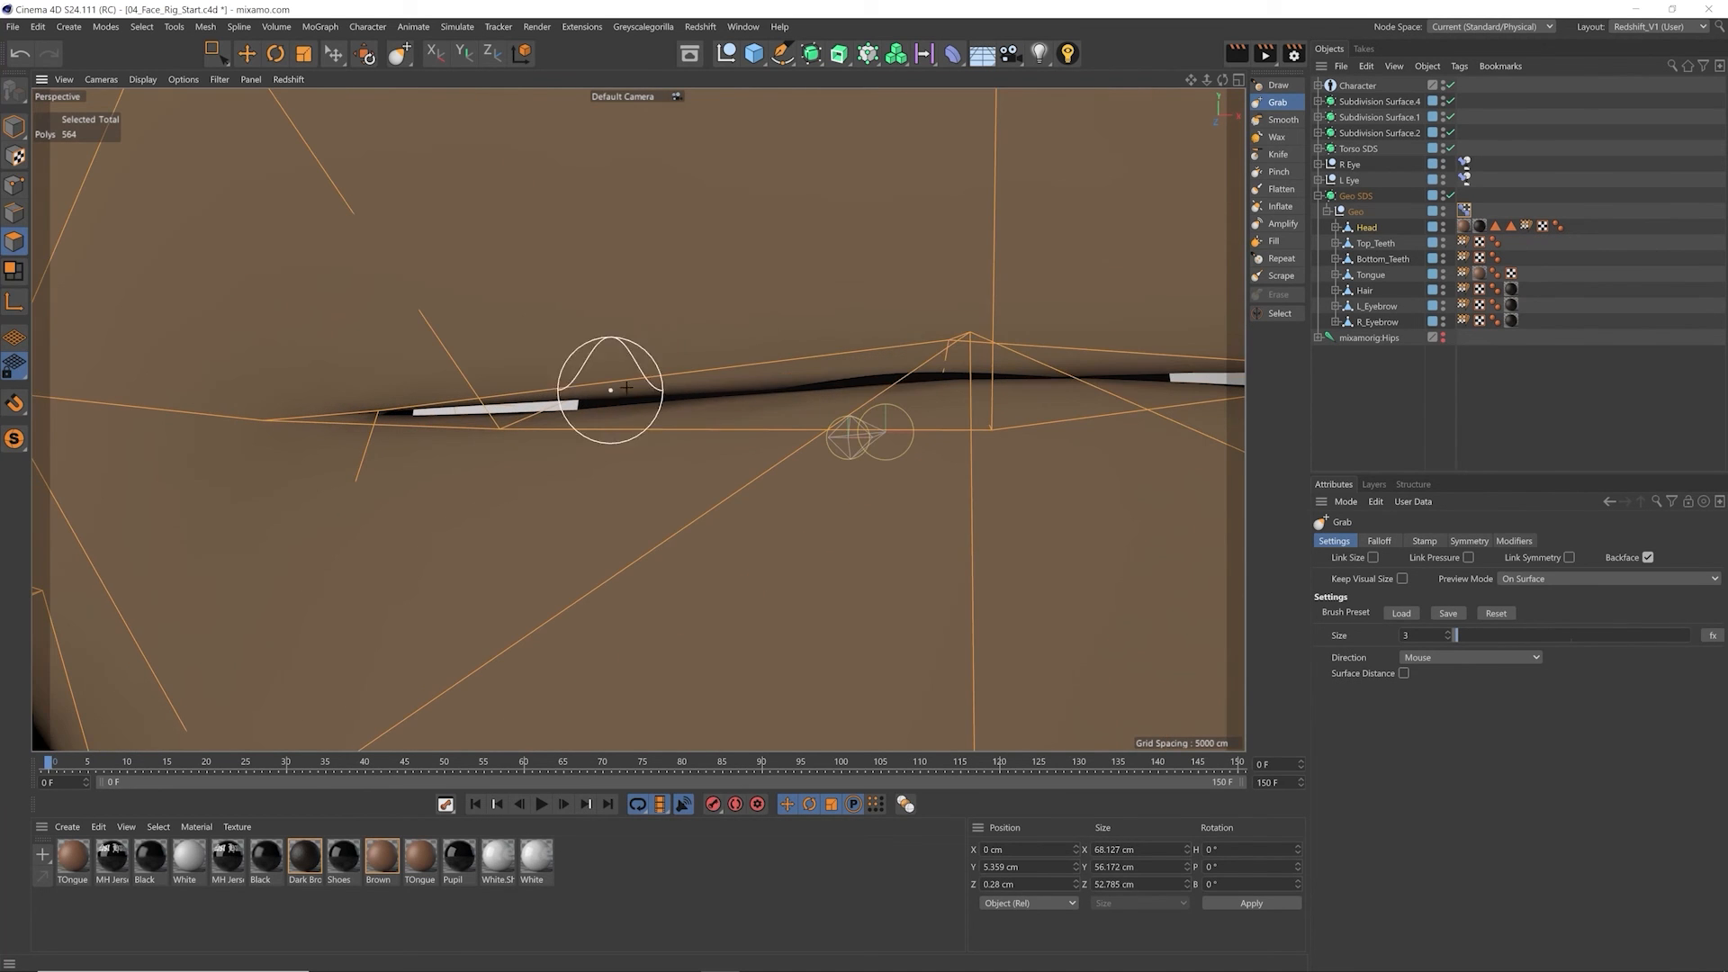
scroll(693, 442, down, 5)
alt+middle_drag(664, 444, 718, 441)
Step: In point mode, select and move the matching lid points at the inner and outer corners of both eyes
key(e)
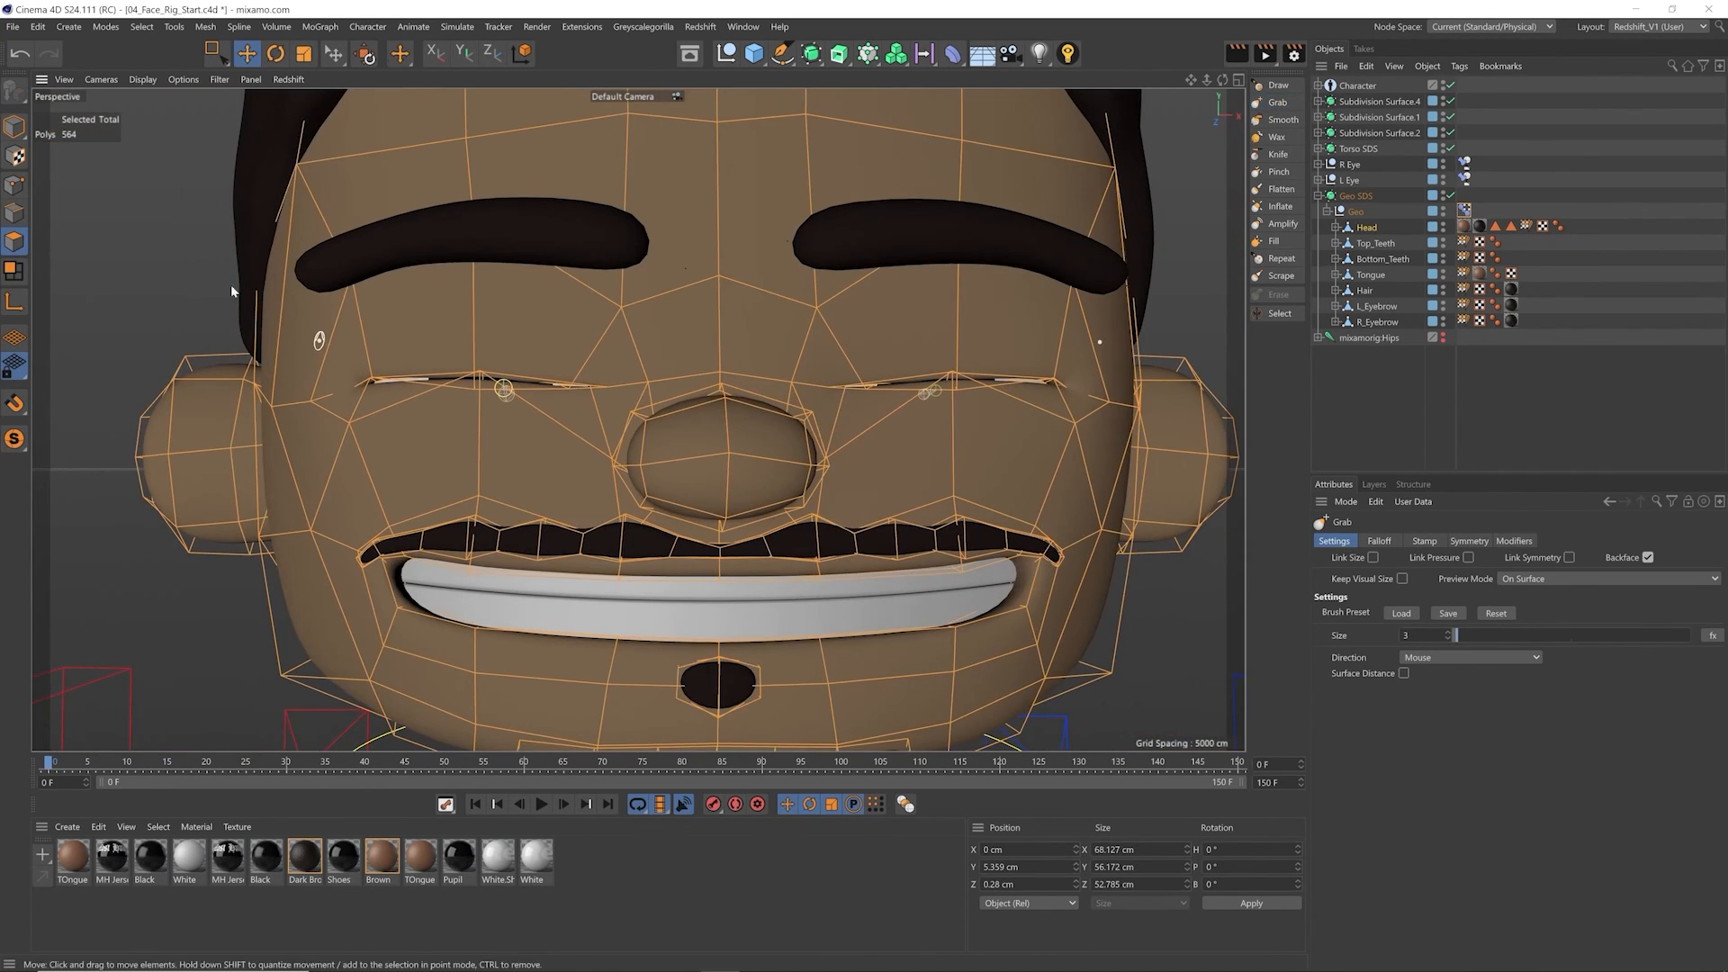
click(14, 186)
alt+right_drag(378, 368, 438, 354)
click(386, 364)
shift+click(402, 388)
alt+middle_drag(949, 340, 560, 358)
alt+right_drag(795, 370, 754, 385)
scroll(754, 385, down, 1)
shift+click(999, 387)
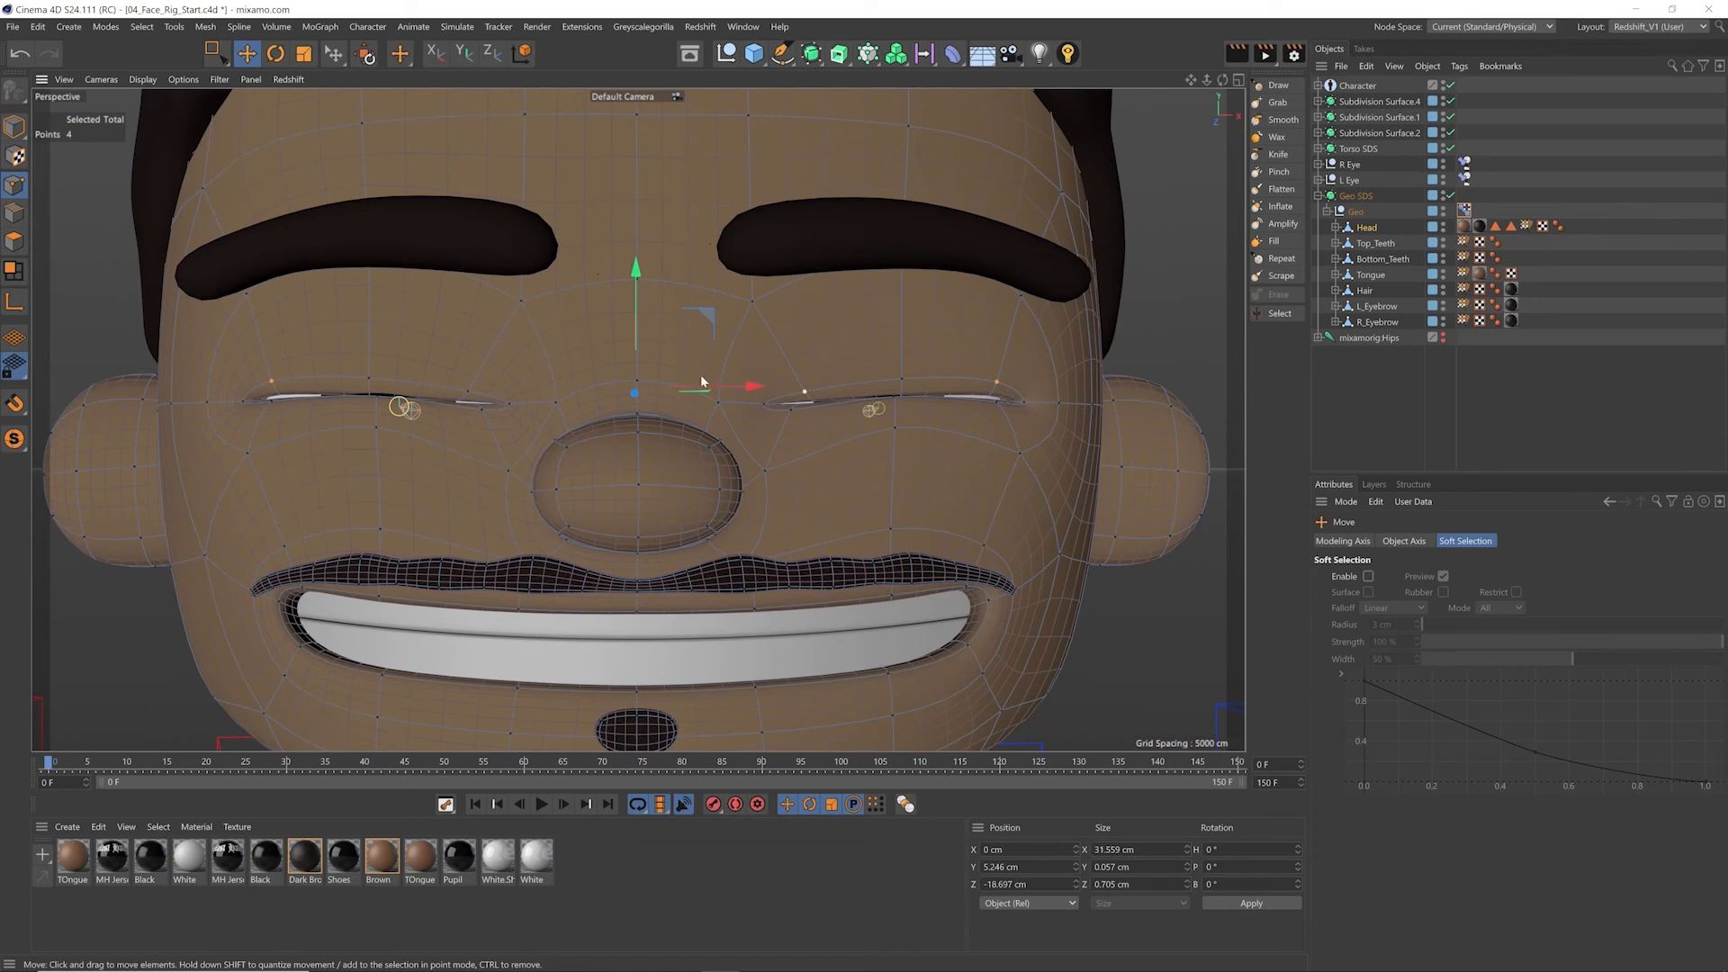
alt+right_drag(444, 423, 504, 410)
Step: Select the remaining paired eyelid points on both sides and move them to seal the outer eye corners
click(316, 348)
alt+middle_drag(474, 402, 409, 406)
key(0)
drag(911, 381, 964, 366)
key(e)
click(247, 346)
shift+click(1136, 347)
alt+drag(796, 348, 704, 461)
alt+drag(666, 450, 657, 360)
click(148, 297)
shift+click(1170, 308)
alt+drag(355, 354, 459, 358)
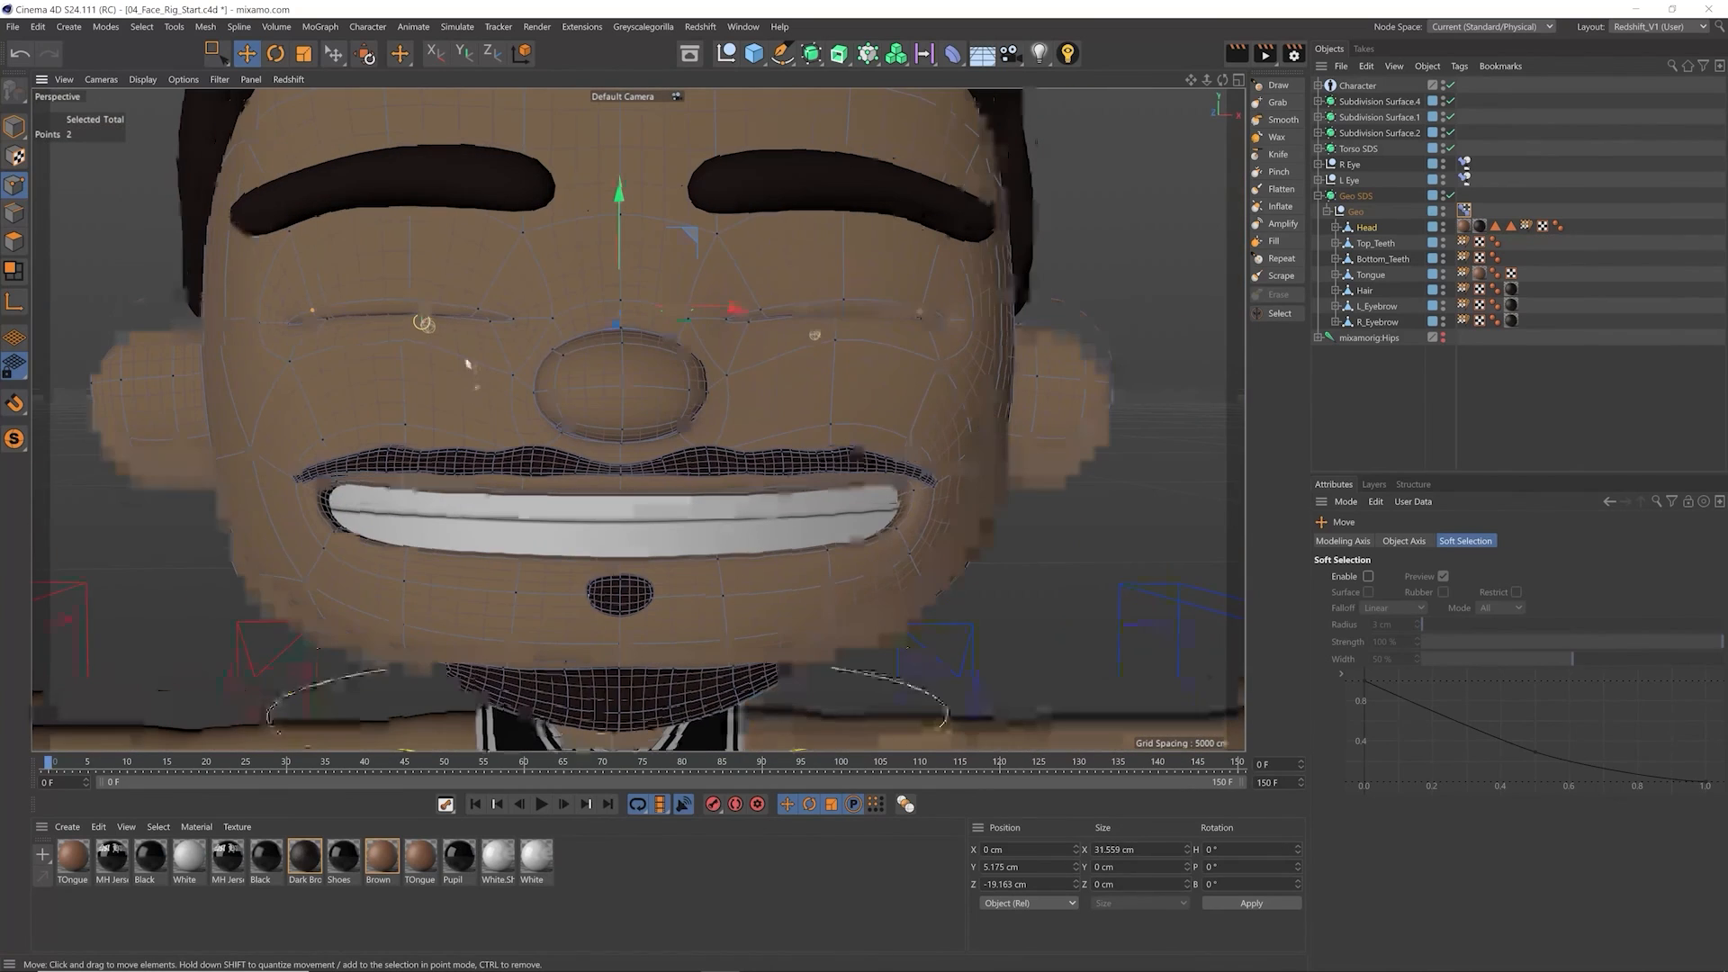
Step: Lower the Eye Closed pose's strength to 0% and add another pose named Happy Eye in the Pose Morph tag
click(1466, 212)
drag(1672, 714, 1340, 685)
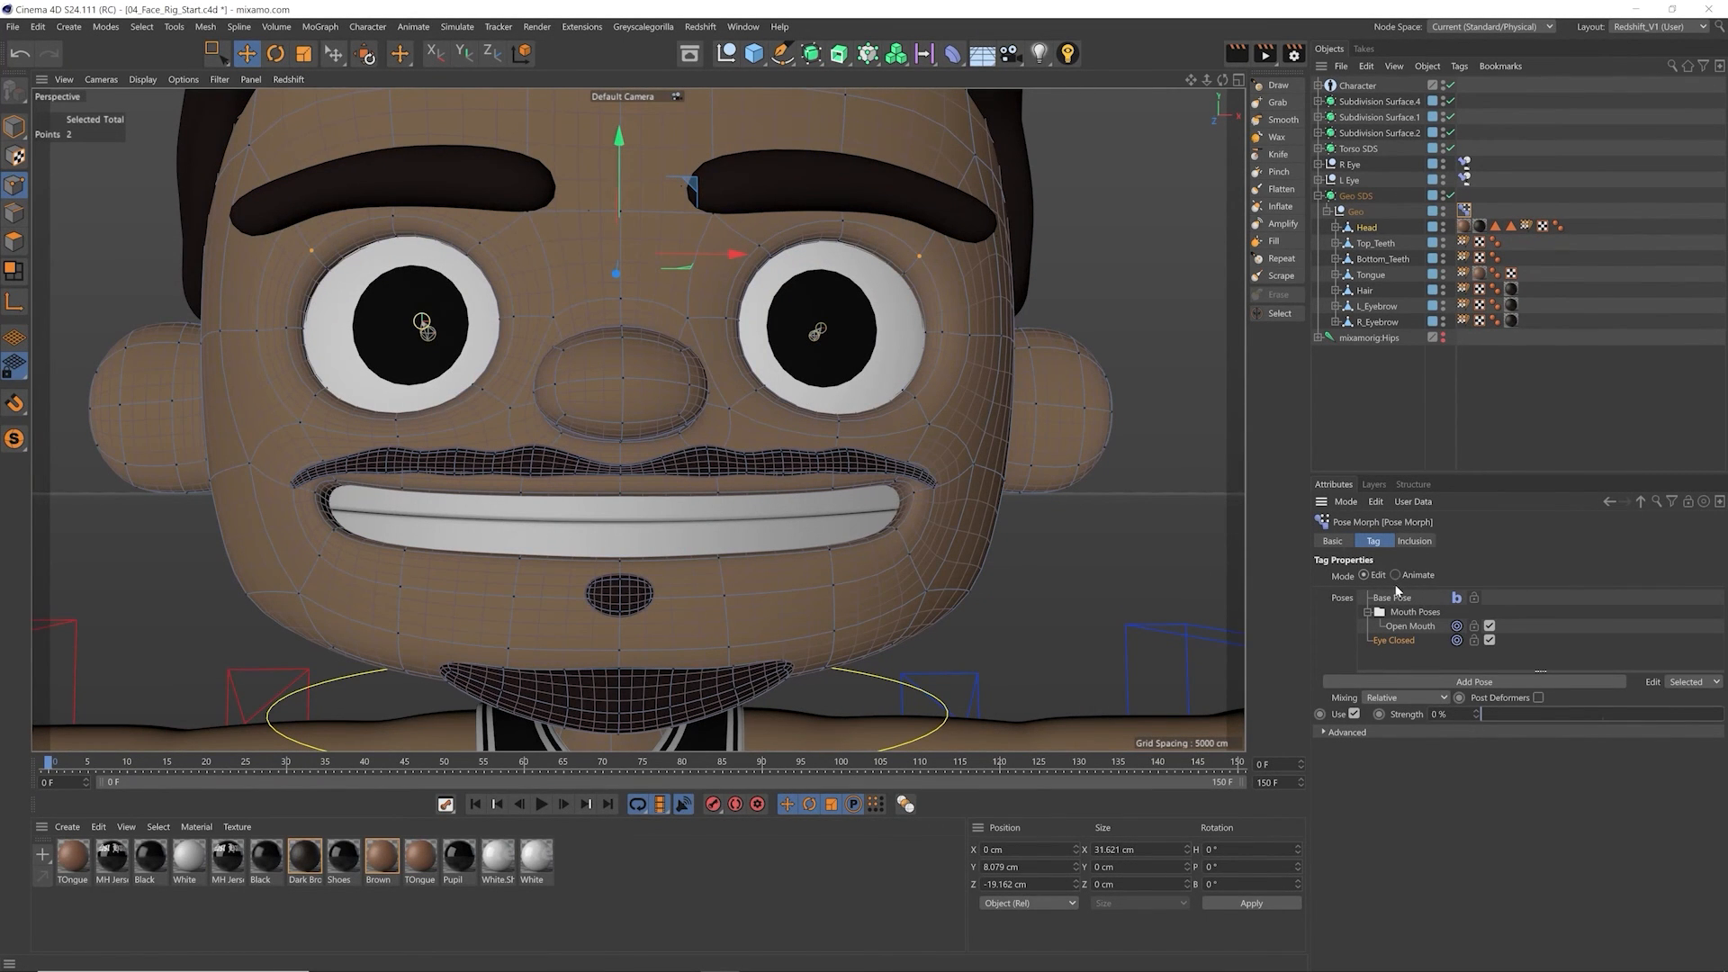
click(1456, 684)
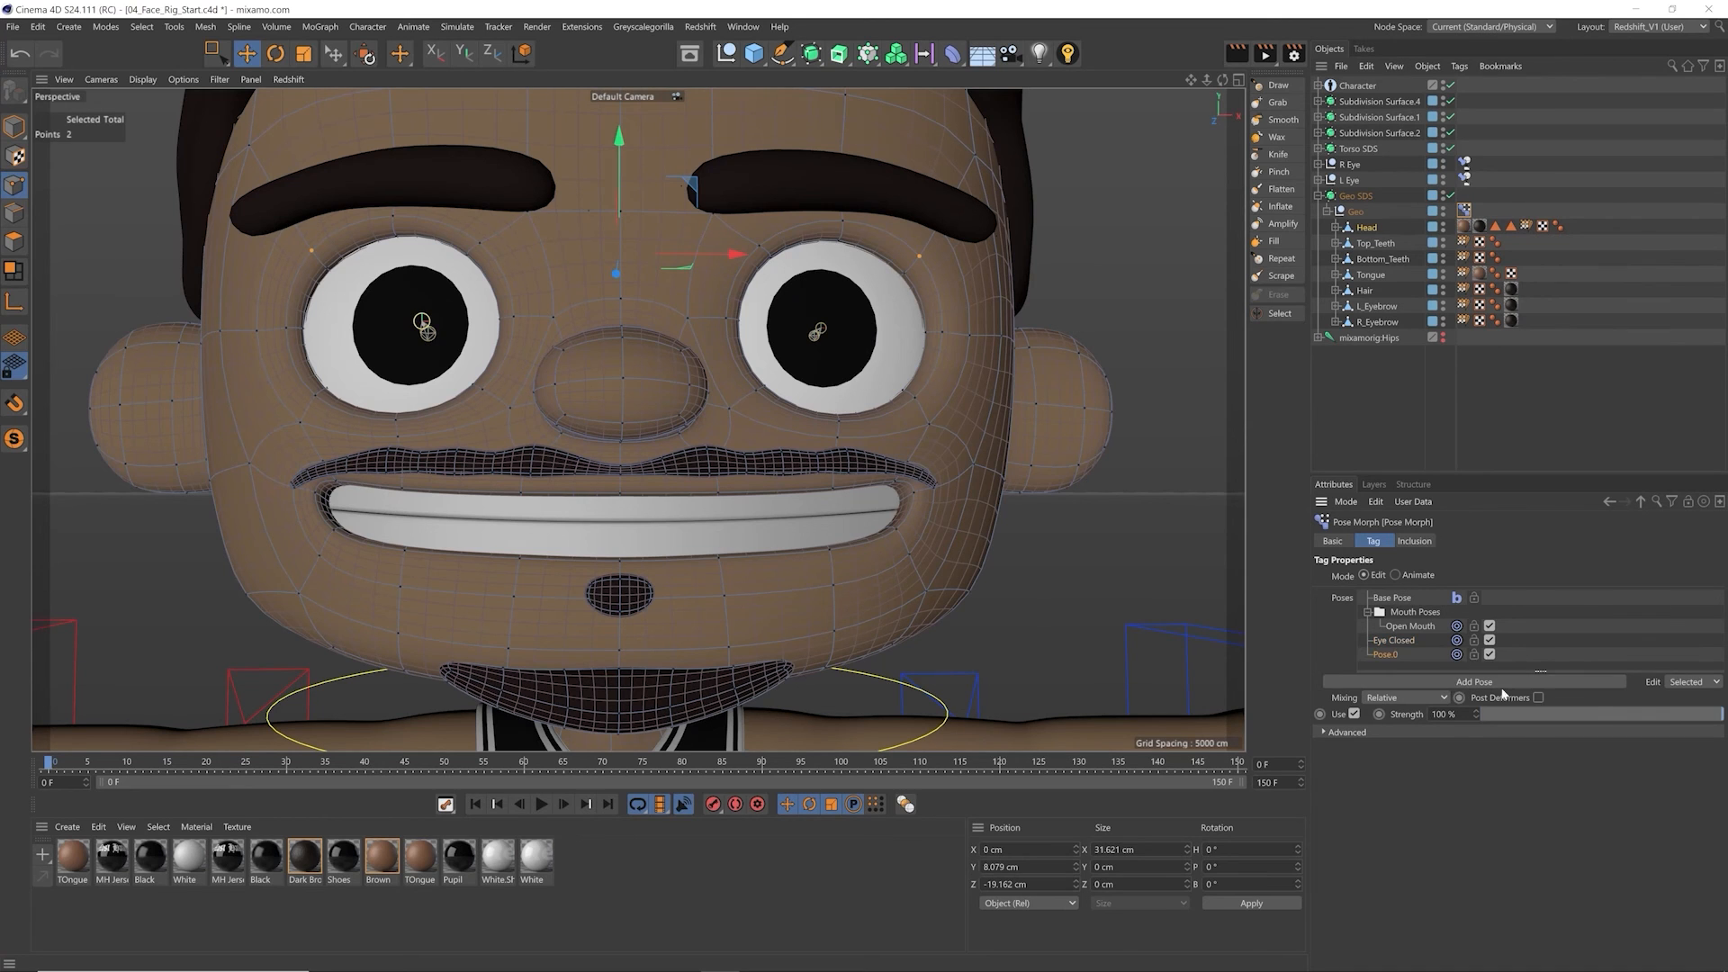
double_click(1384, 654)
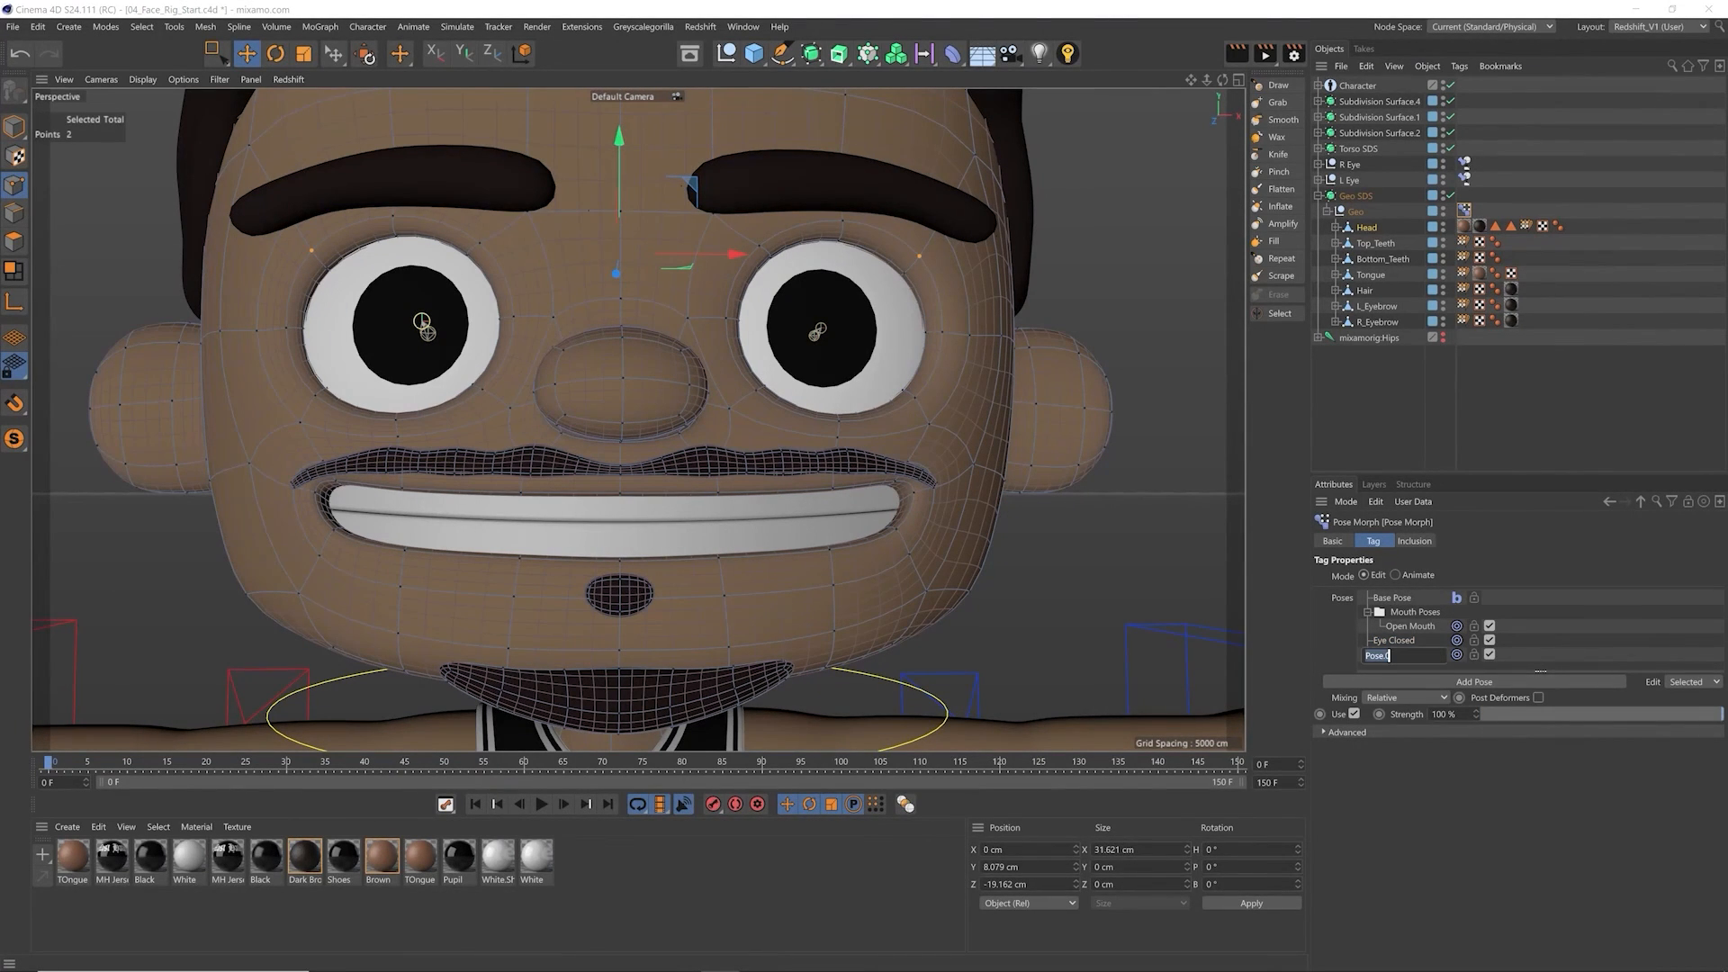
text(Happy Eye)
key(Return)
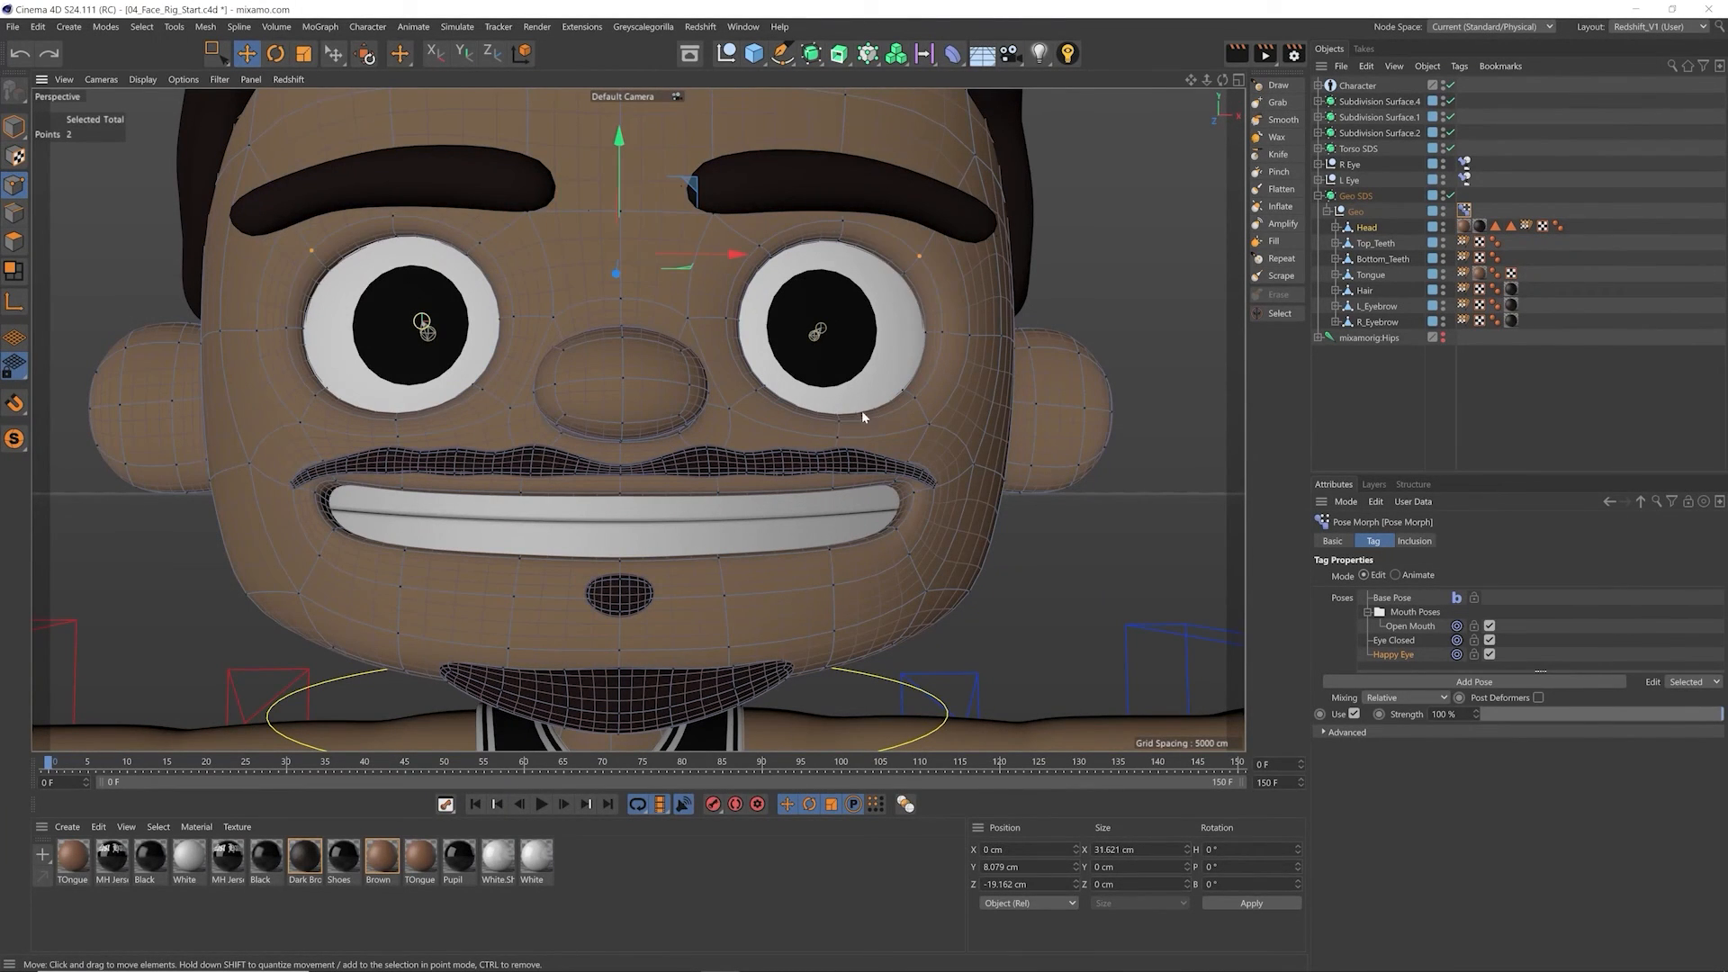
Step: Select the three points at the middle of the character's left lower eyelid and raise them over the eyeball
scroll(861, 416, up, 5)
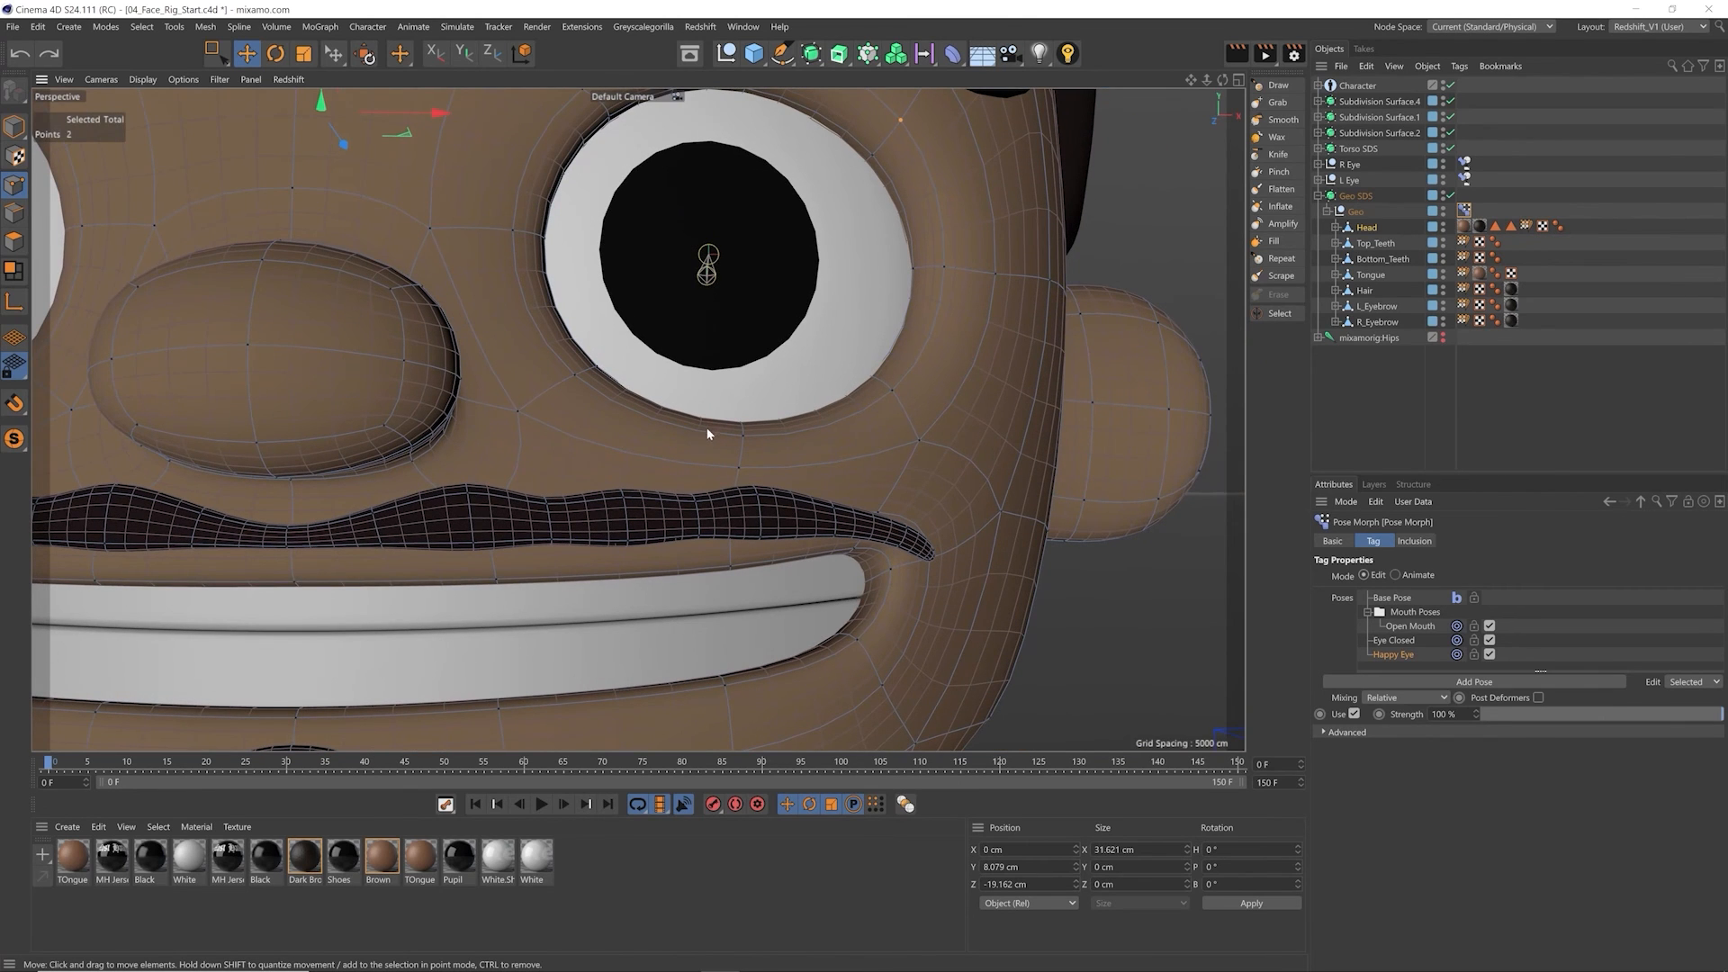
key(0)
drag(715, 401, 764, 451)
key(F5)
scroll(462, 560, down, 5)
scroll(414, 550, down, 3)
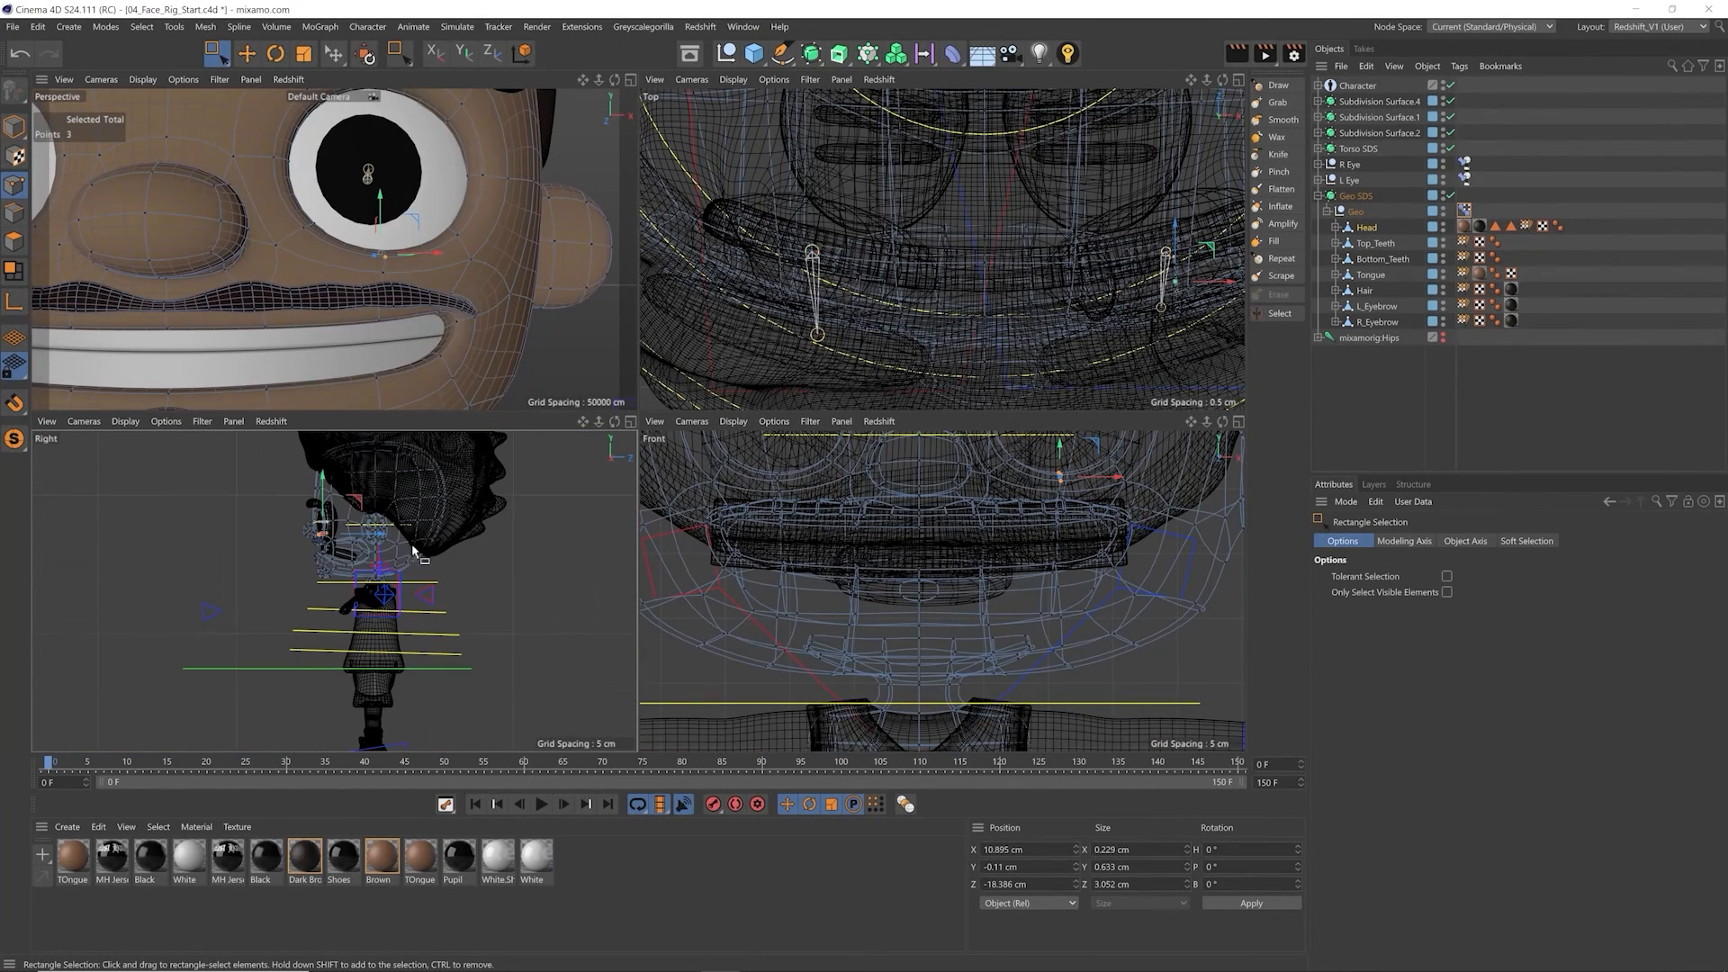
scroll(406, 269, up, 3)
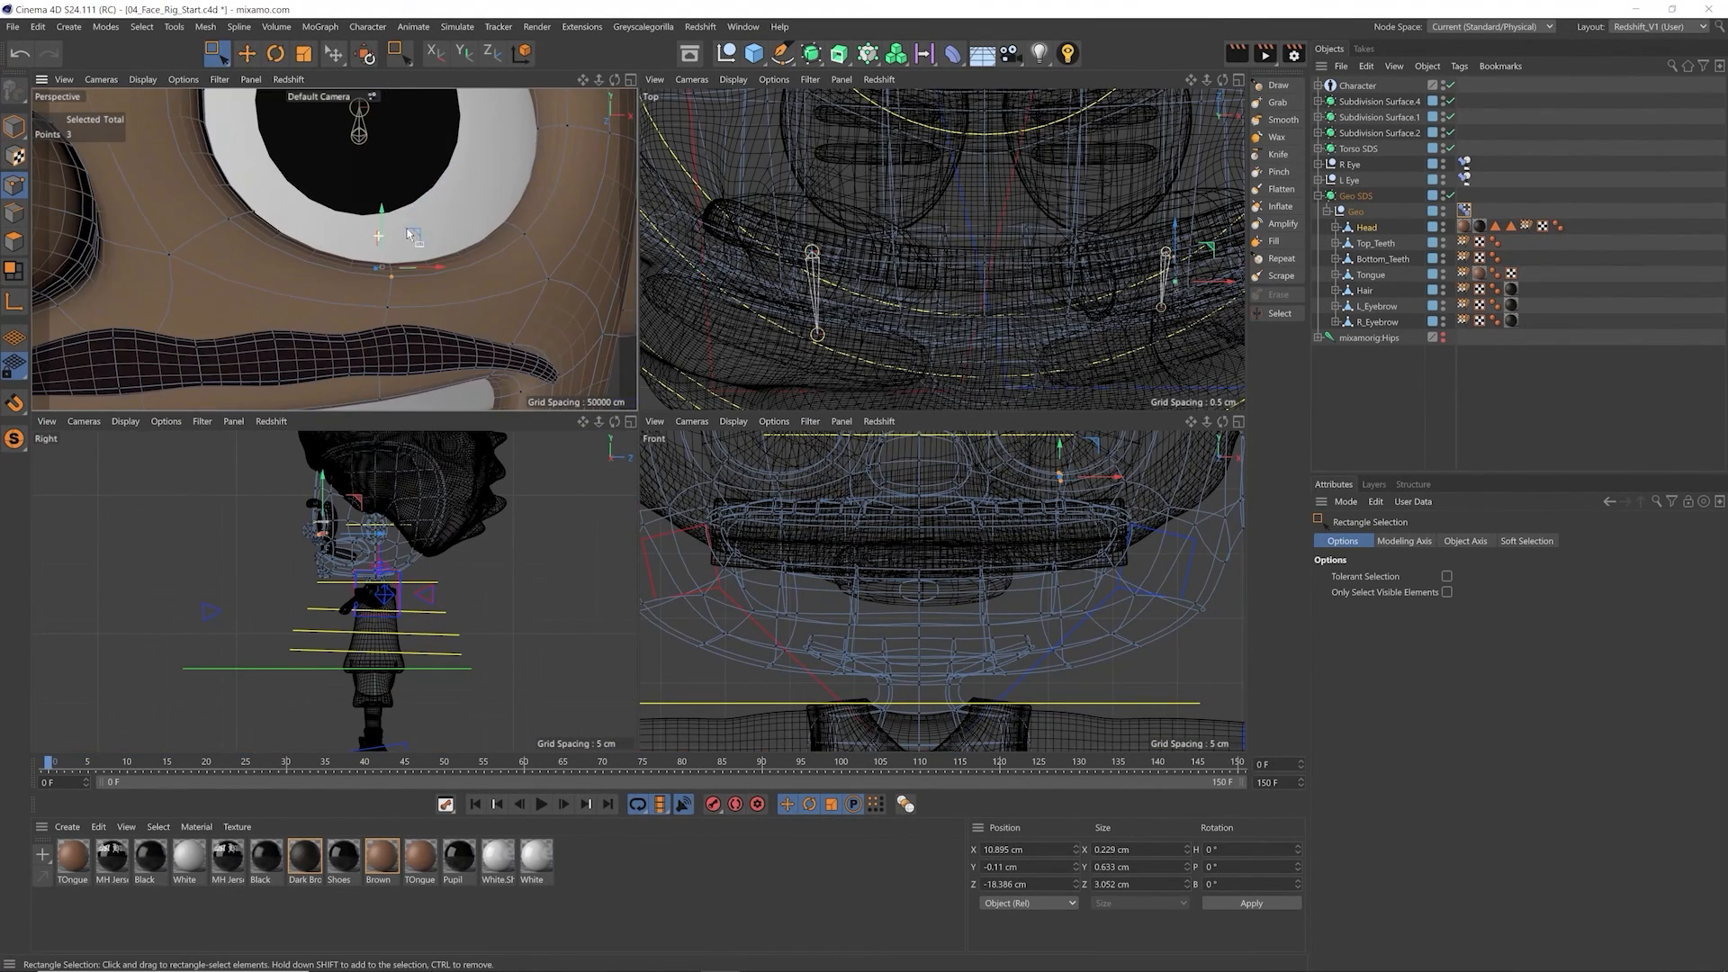
mouse_move(379, 216)
mouse_down()
mouse_move(379, 171)
mouse_move(376, 188)
mouse_up()
Step: Move the selected lower-lid points slightly forward in the side view so they clear the eyeball
scroll(356, 263, down, 4)
scroll(331, 527, up, 8)
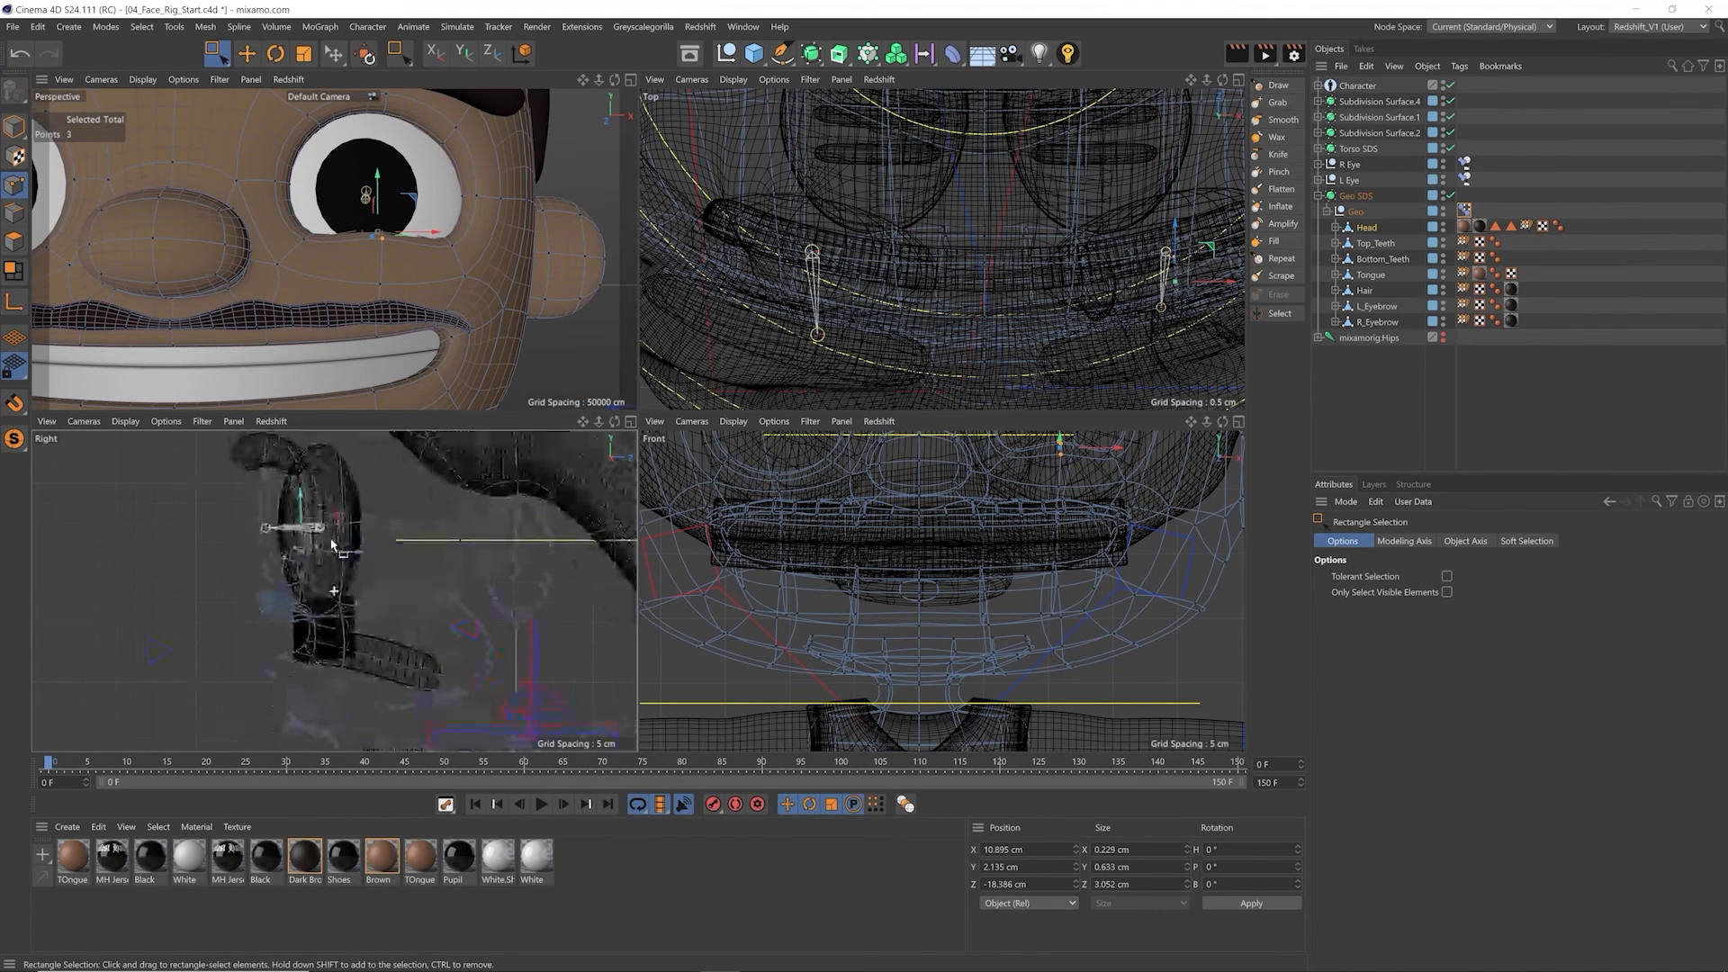
drag(328, 546, 334, 551)
alt+drag(370, 274, 113, 298)
drag(444, 229, 471, 245)
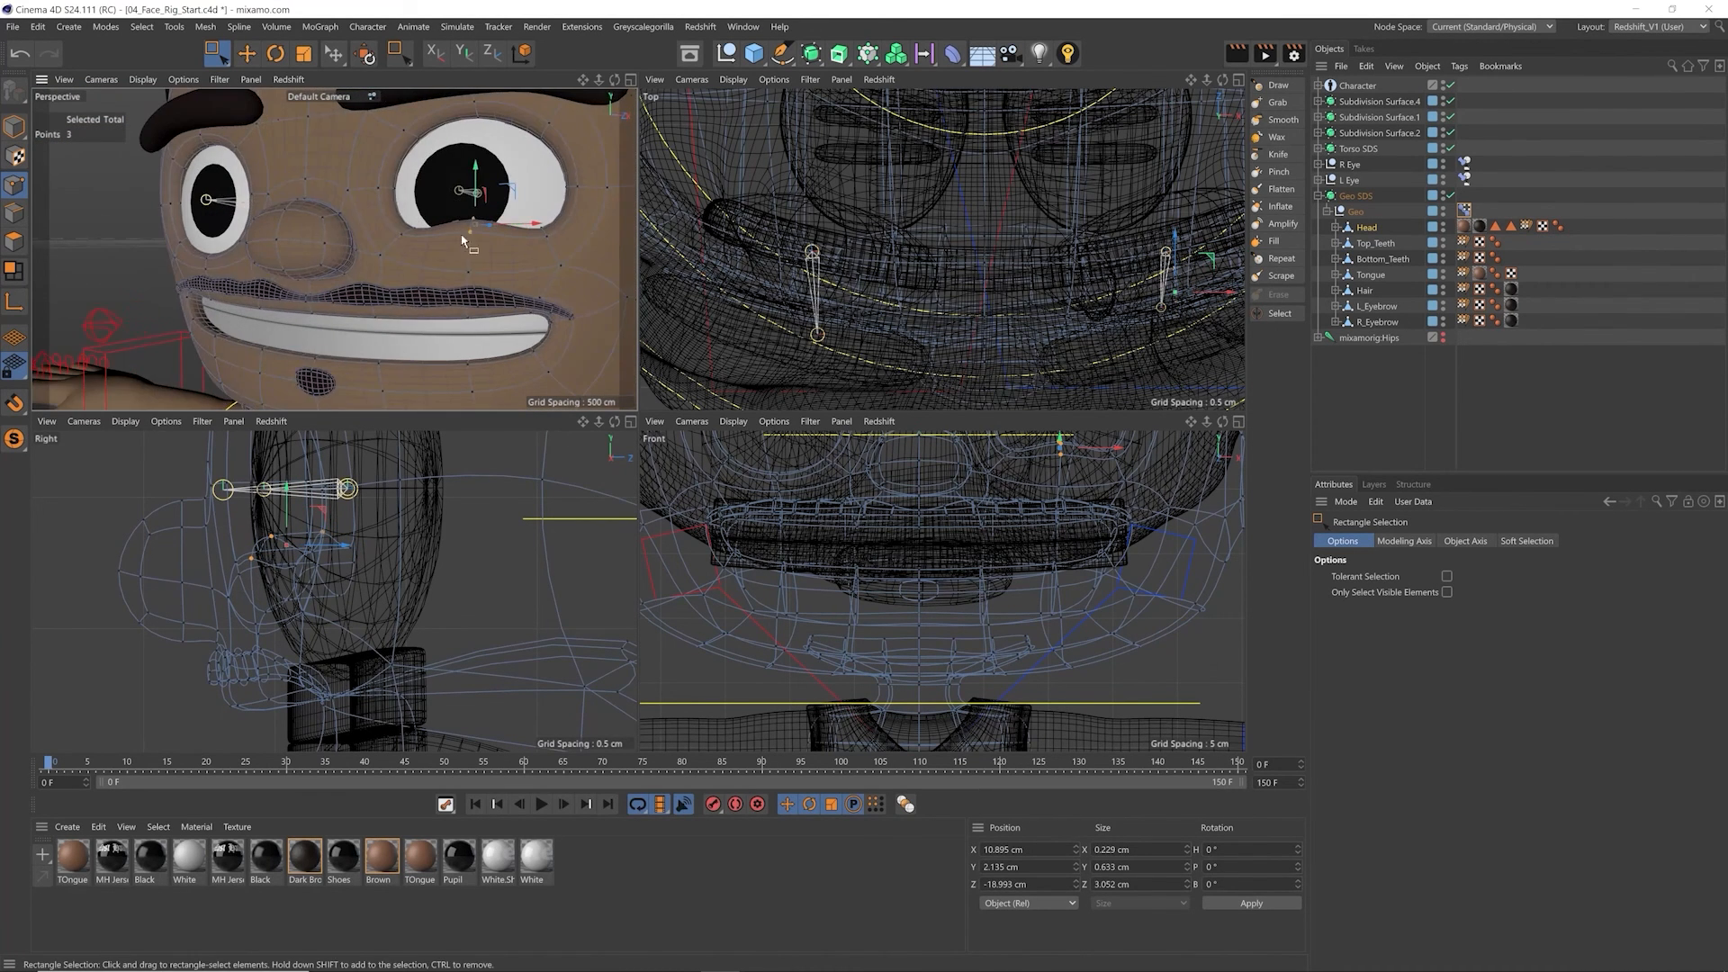
Step: Extend the selection to seven points along the left lower lid and raise them to form the happy-eye curve
alt+middle_drag(470, 245, 441, 262)
alt+drag(441, 262, 530, 267)
scroll(402, 535, down, 5)
alt+middle_drag(459, 545, 327, 568)
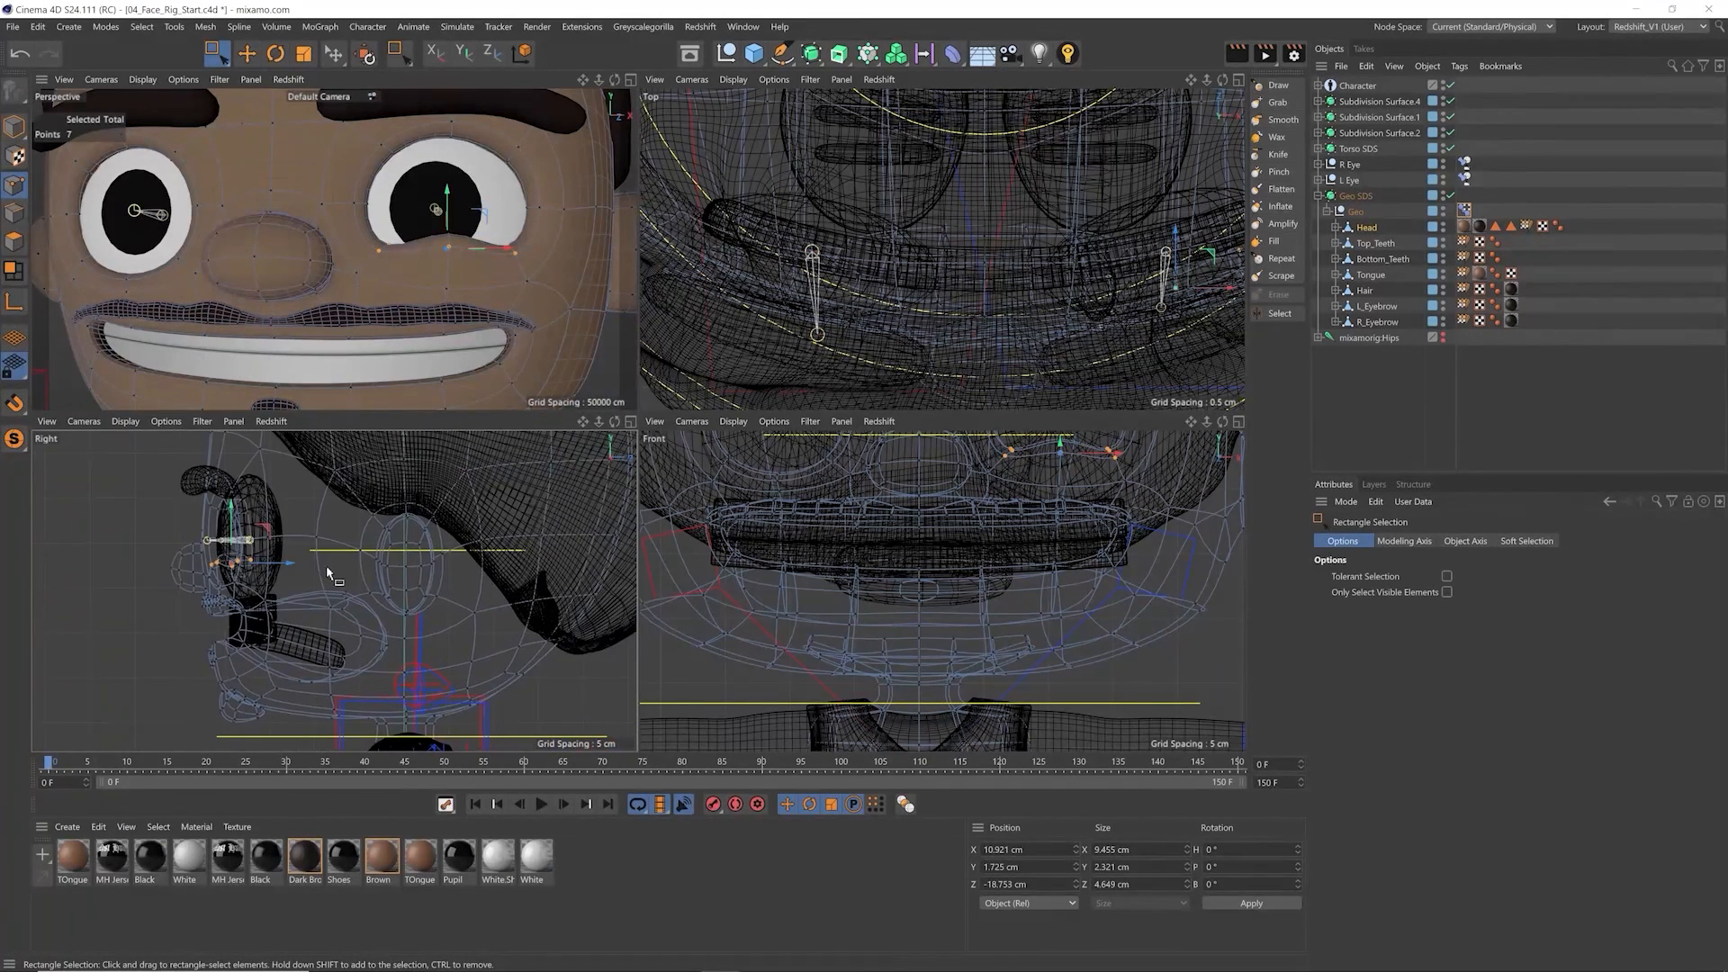
alt+right_drag(471, 551, 444, 562)
alt+middle_drag(554, 520, 526, 568)
scroll(433, 253, up, 6)
alt+middle_drag(432, 253, 415, 276)
mouse_move(437, 223)
mouse_down()
mouse_move(456, 191)
mouse_move(455, 223)
mouse_up()
scroll(436, 238, down, 6)
scroll(436, 245, up, 2)
scroll(454, 211, down, 4)
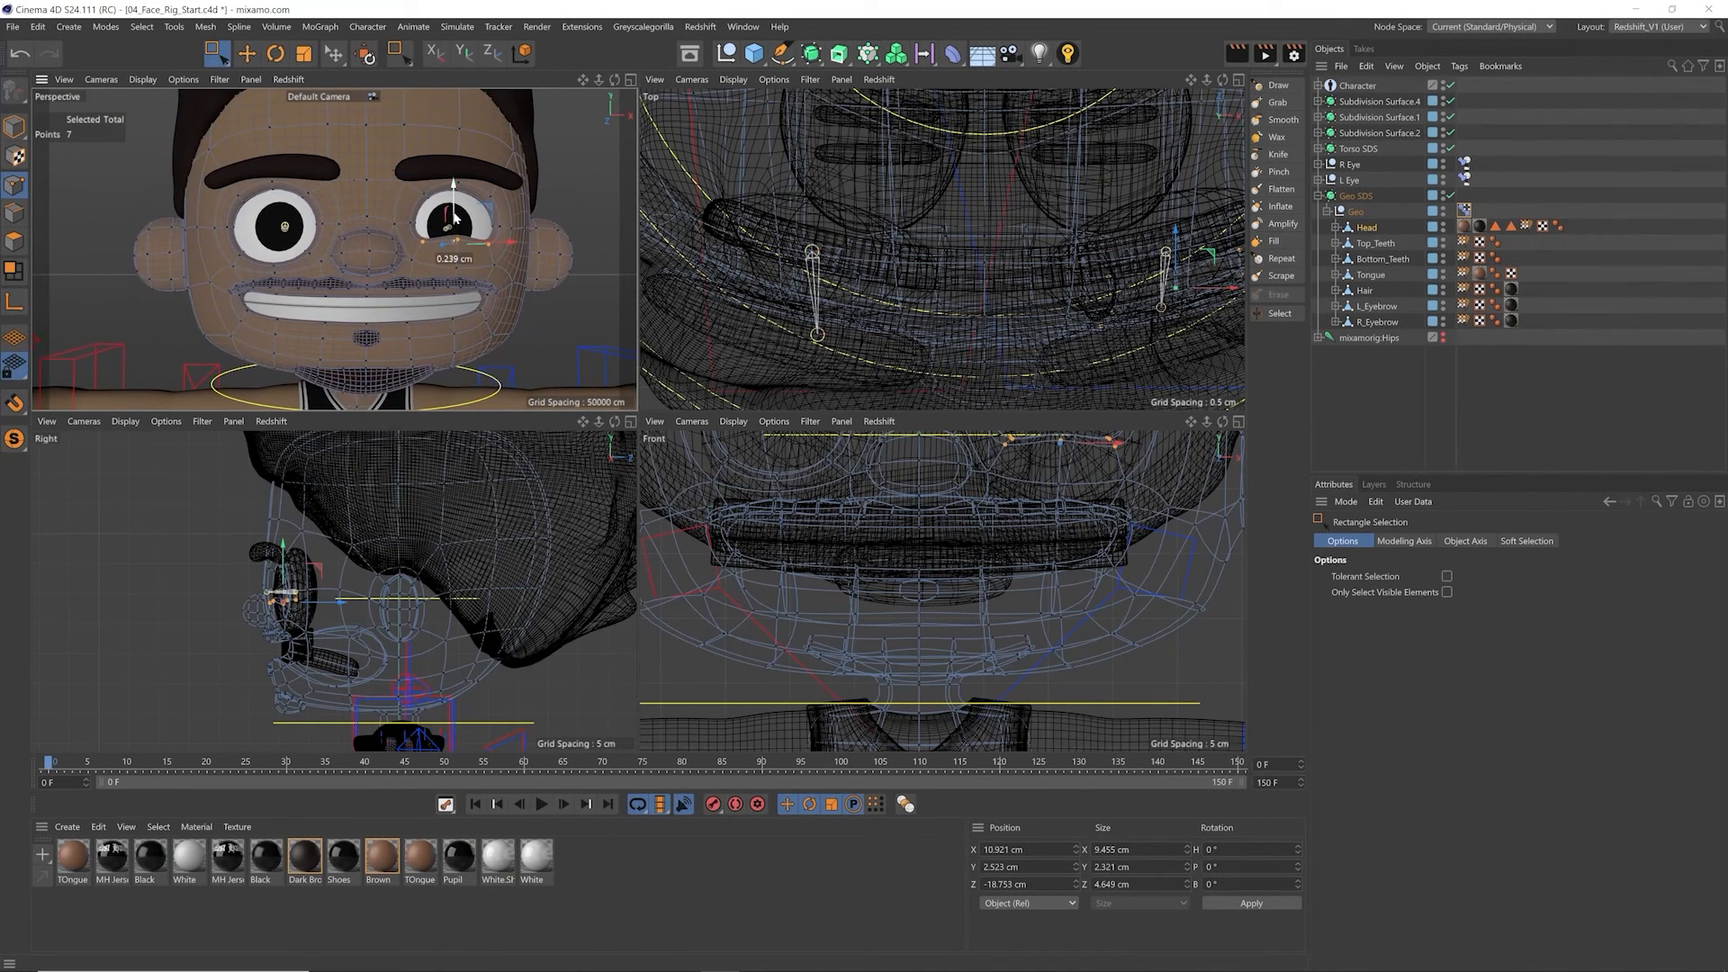
Step: Rename the Happy Eye pose in the Pose Morph tag as L Happy Eye
click(1463, 211)
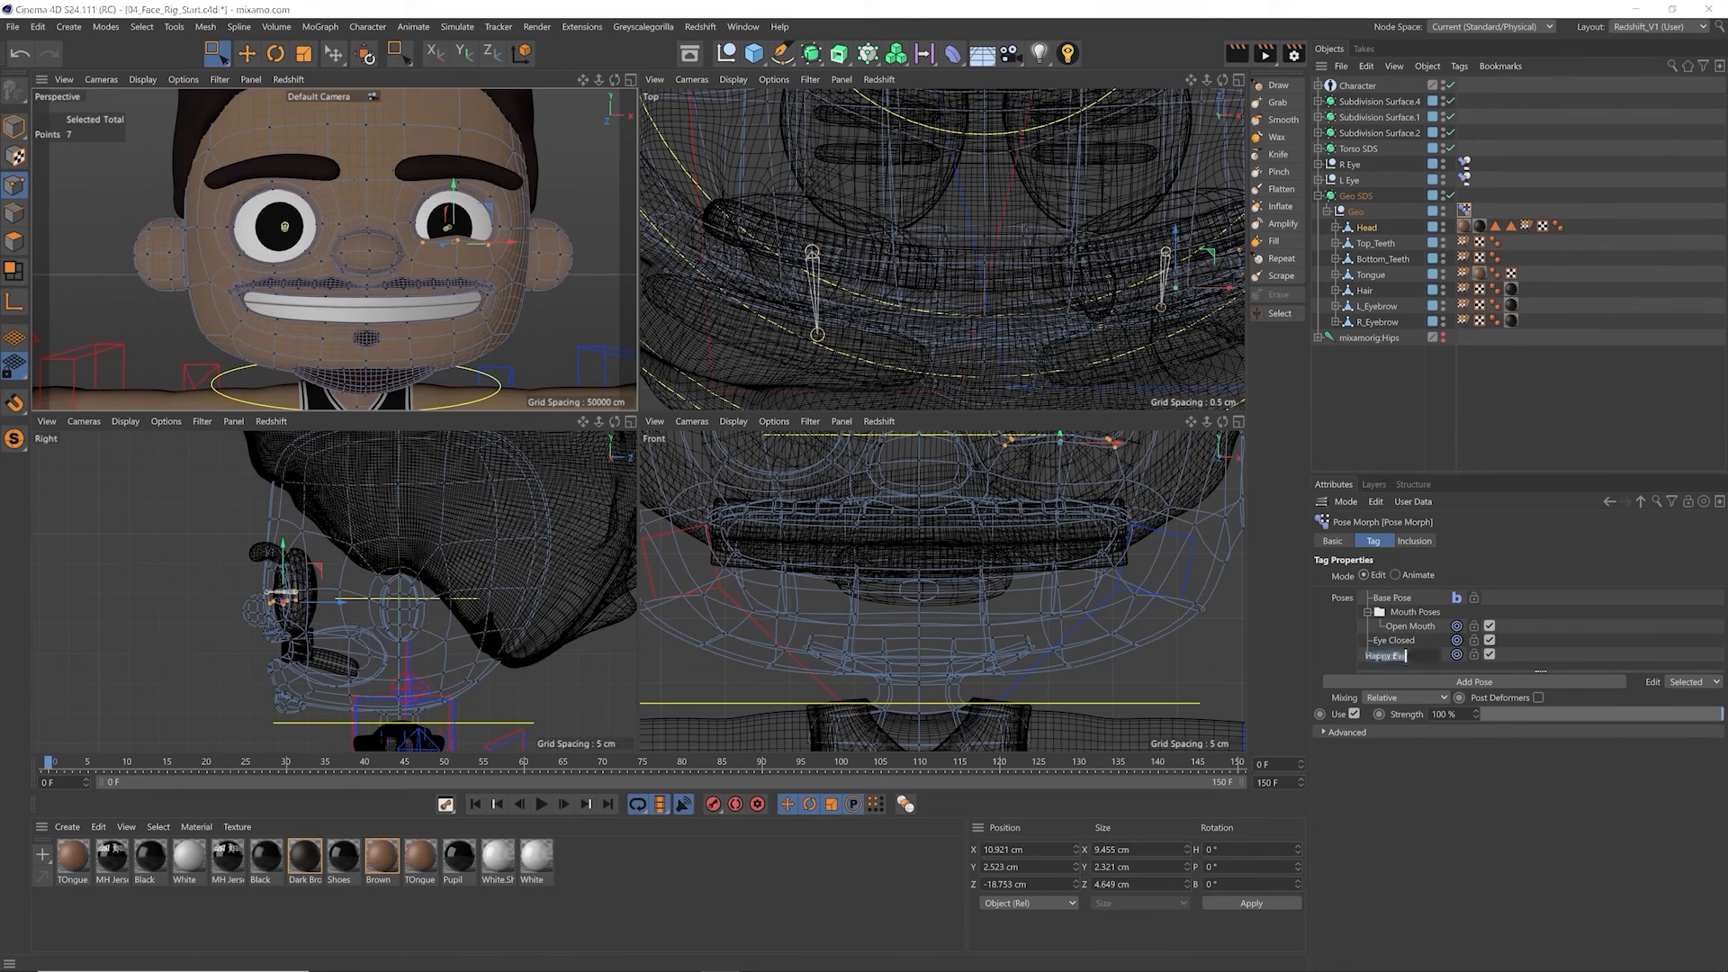
text(L)
key(Return)
key(e)
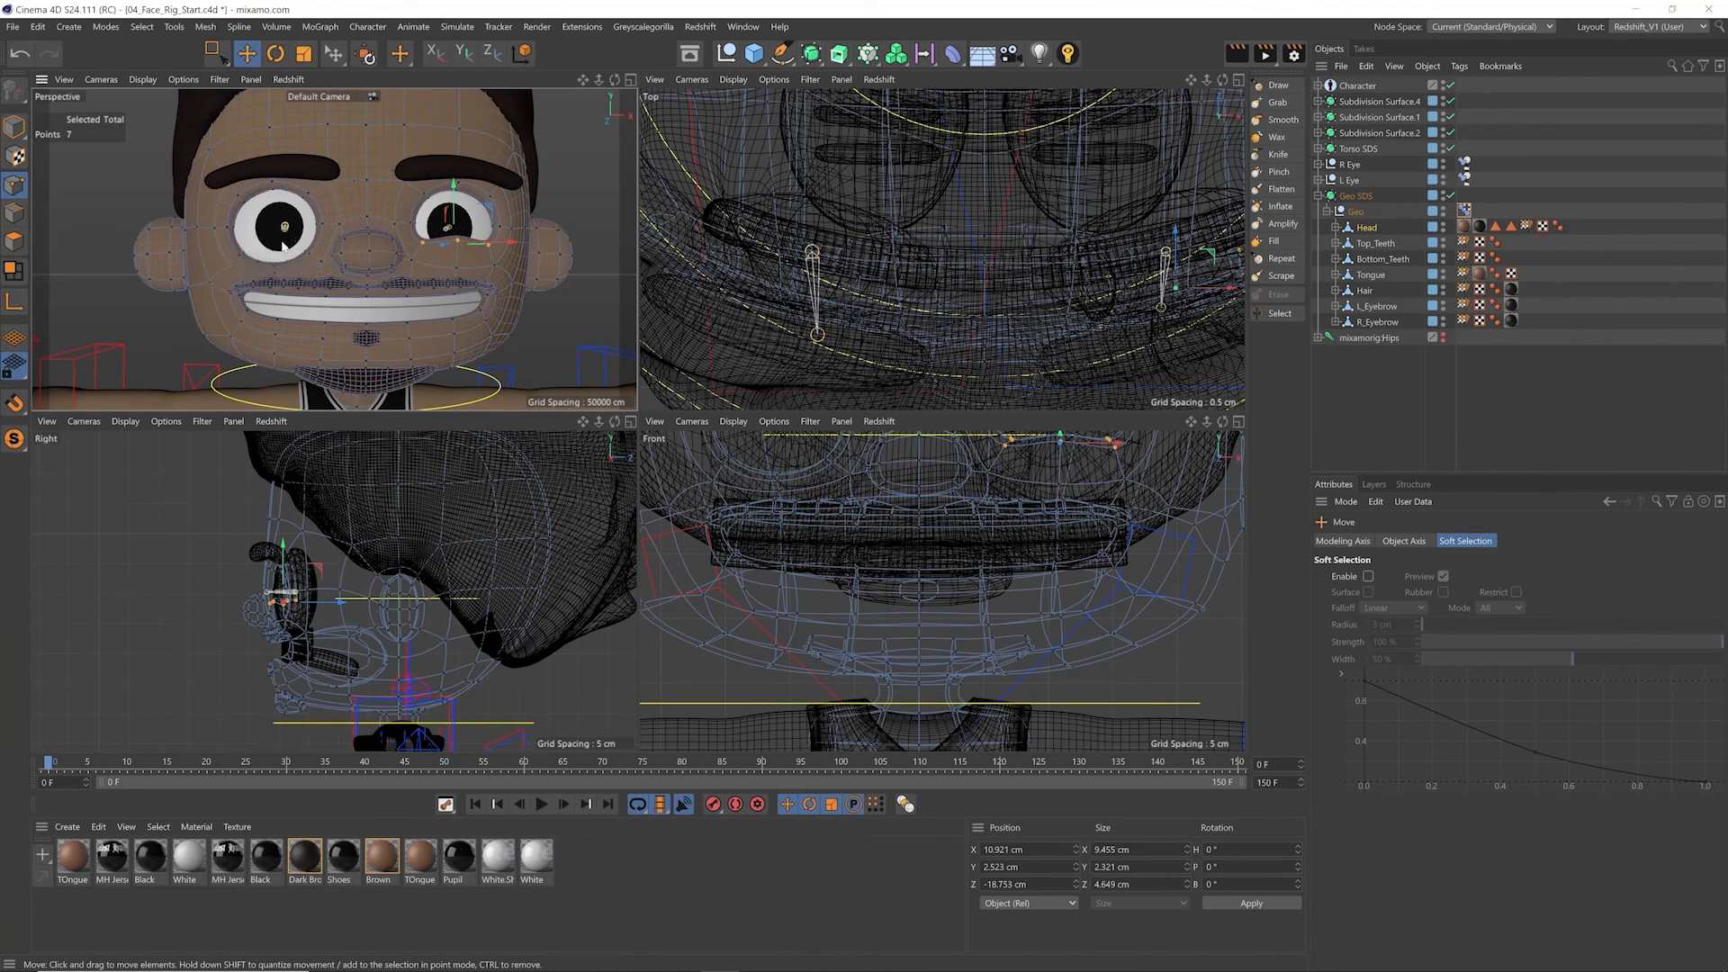
Step: Enlarge the tag's pose list and duplicate the L Happy Eye pose by copying and pasting it
click(1464, 210)
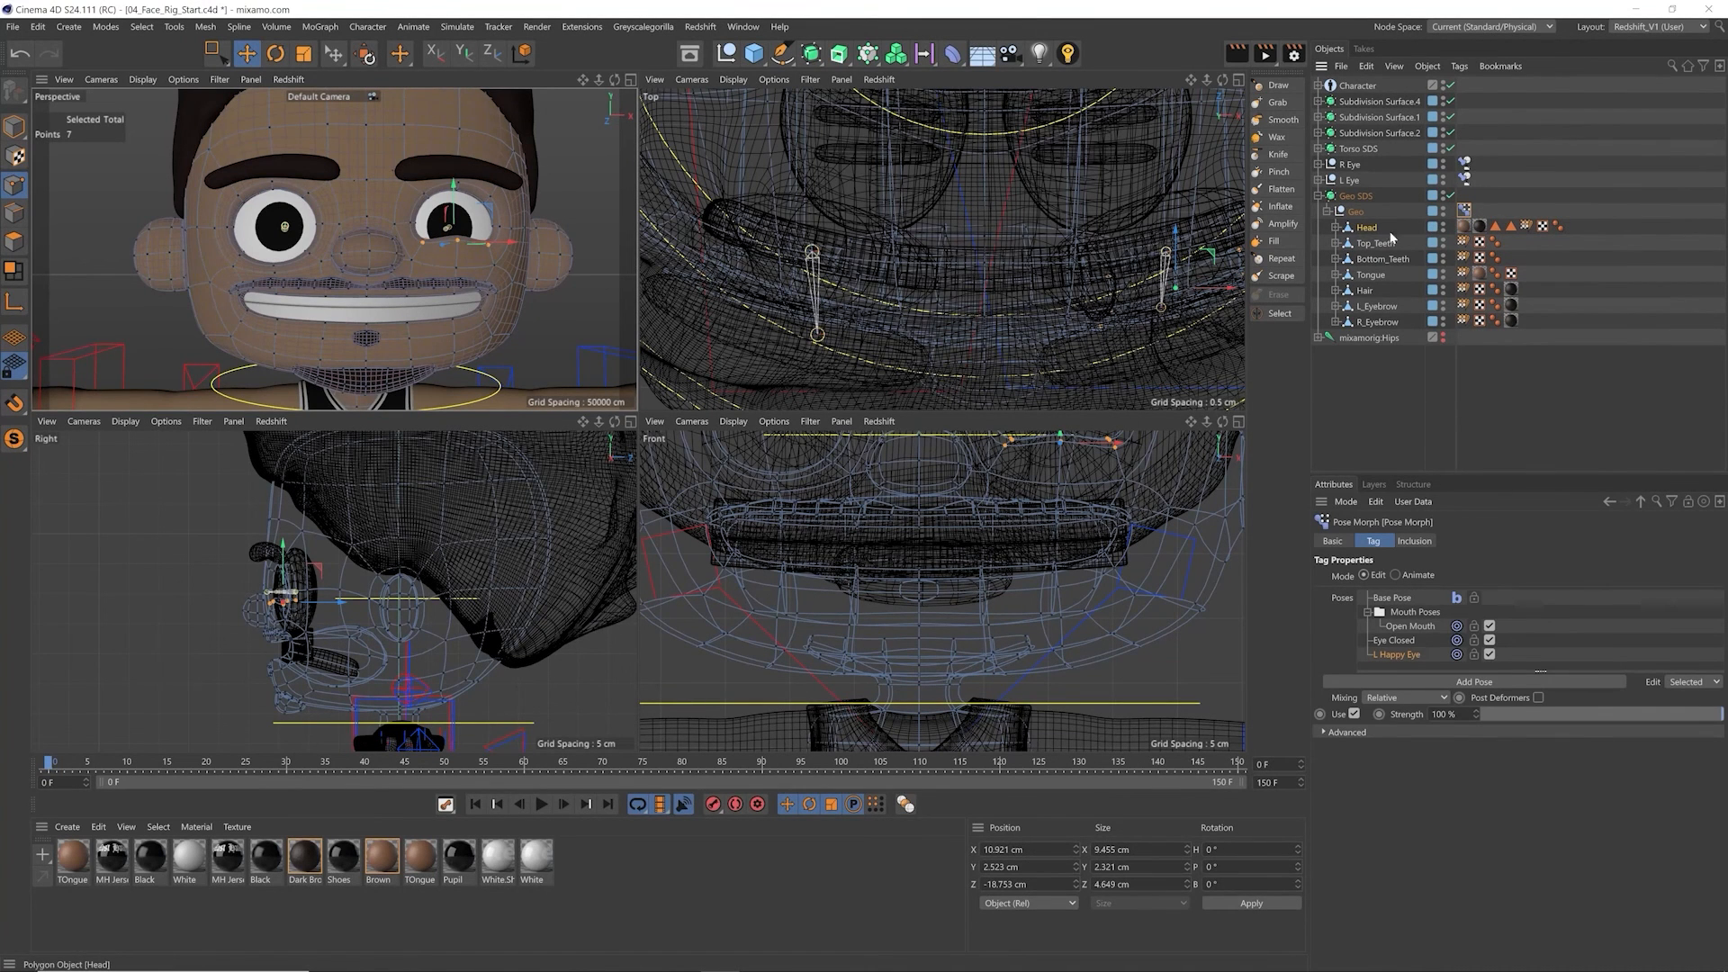
drag(1419, 671, 1419, 756)
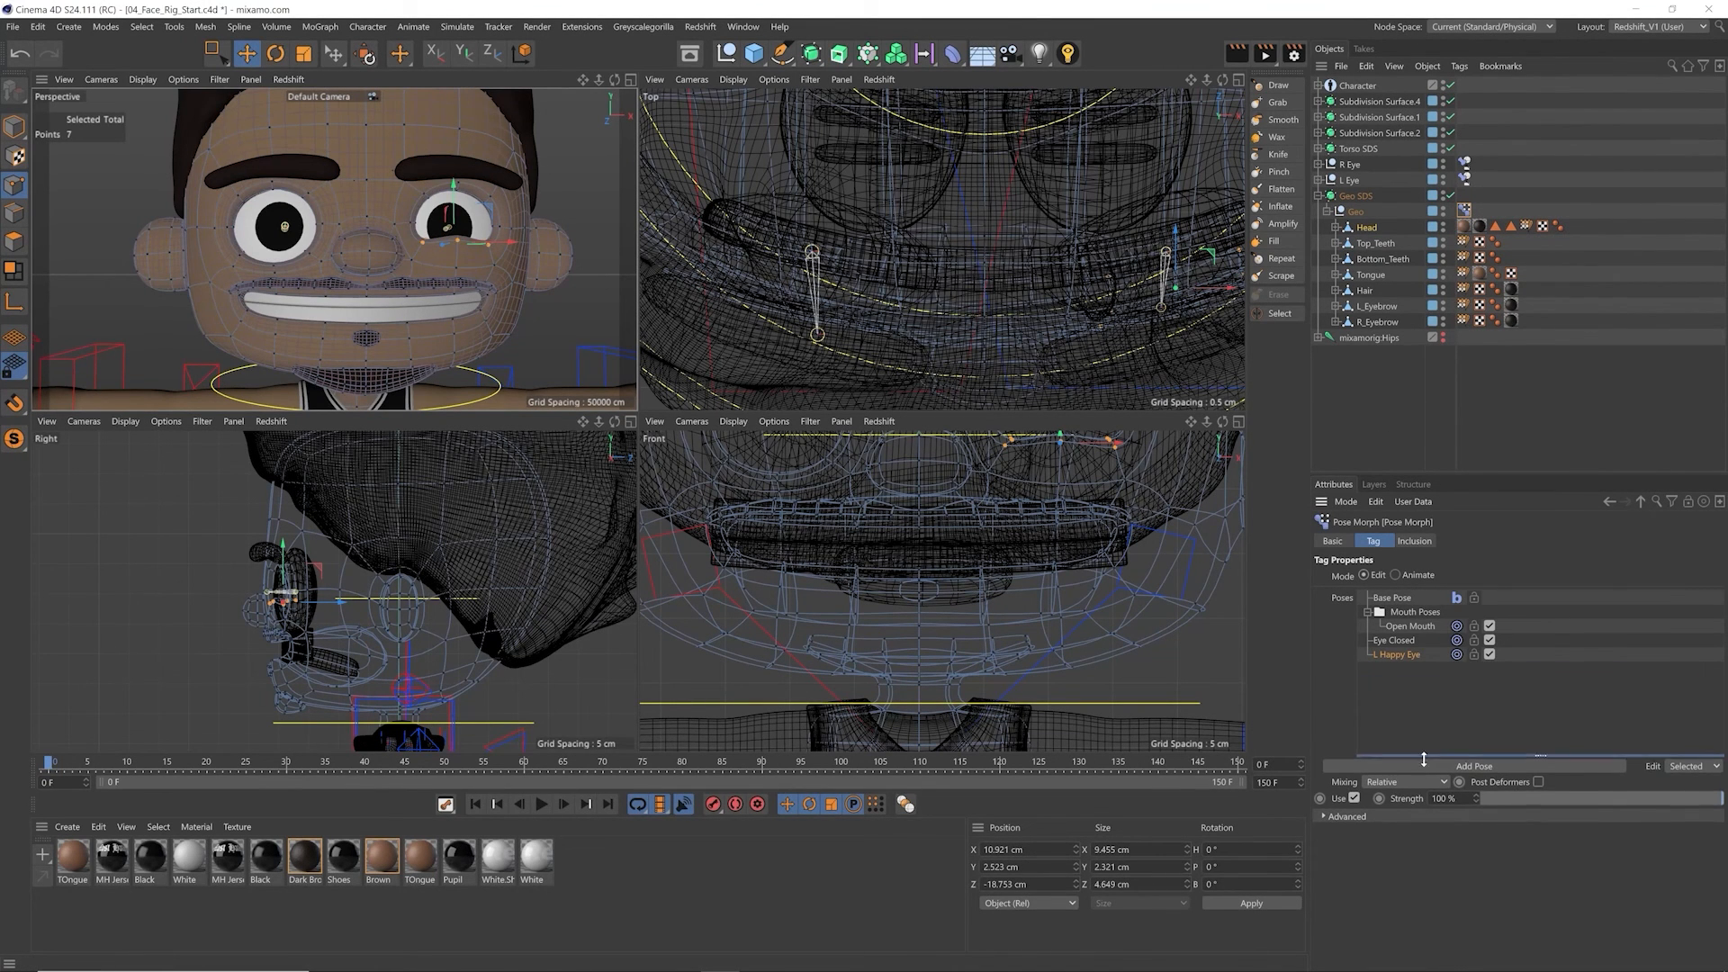
right_click(1412, 659)
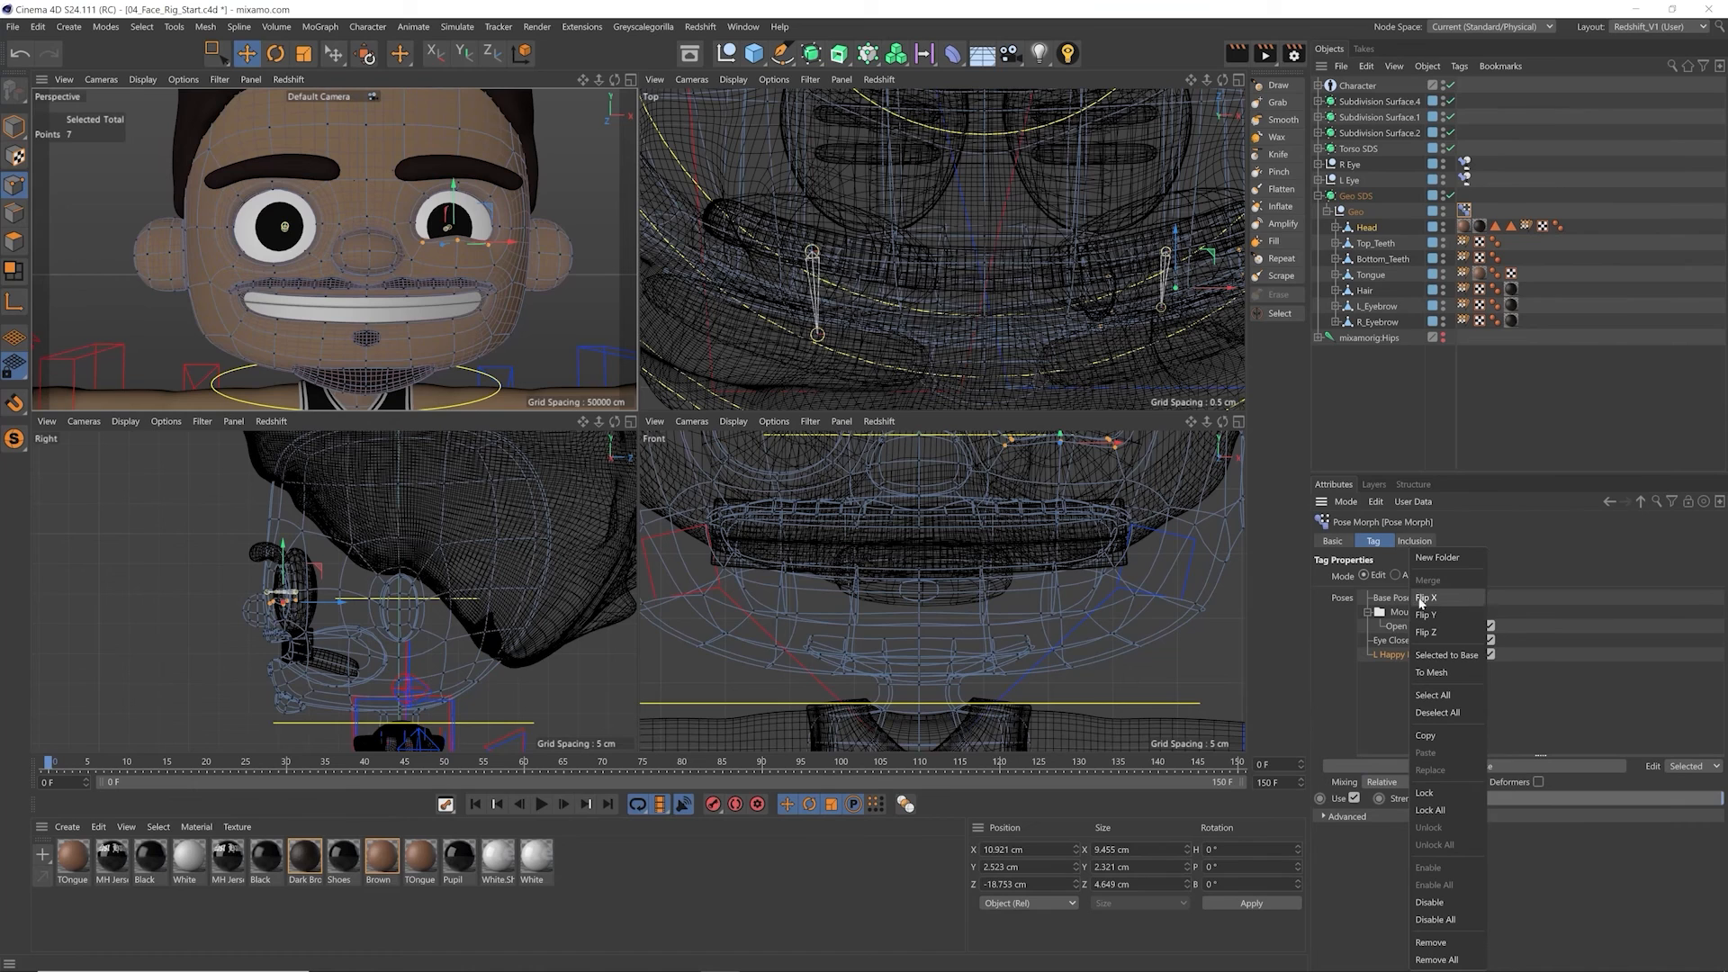
click(1386, 658)
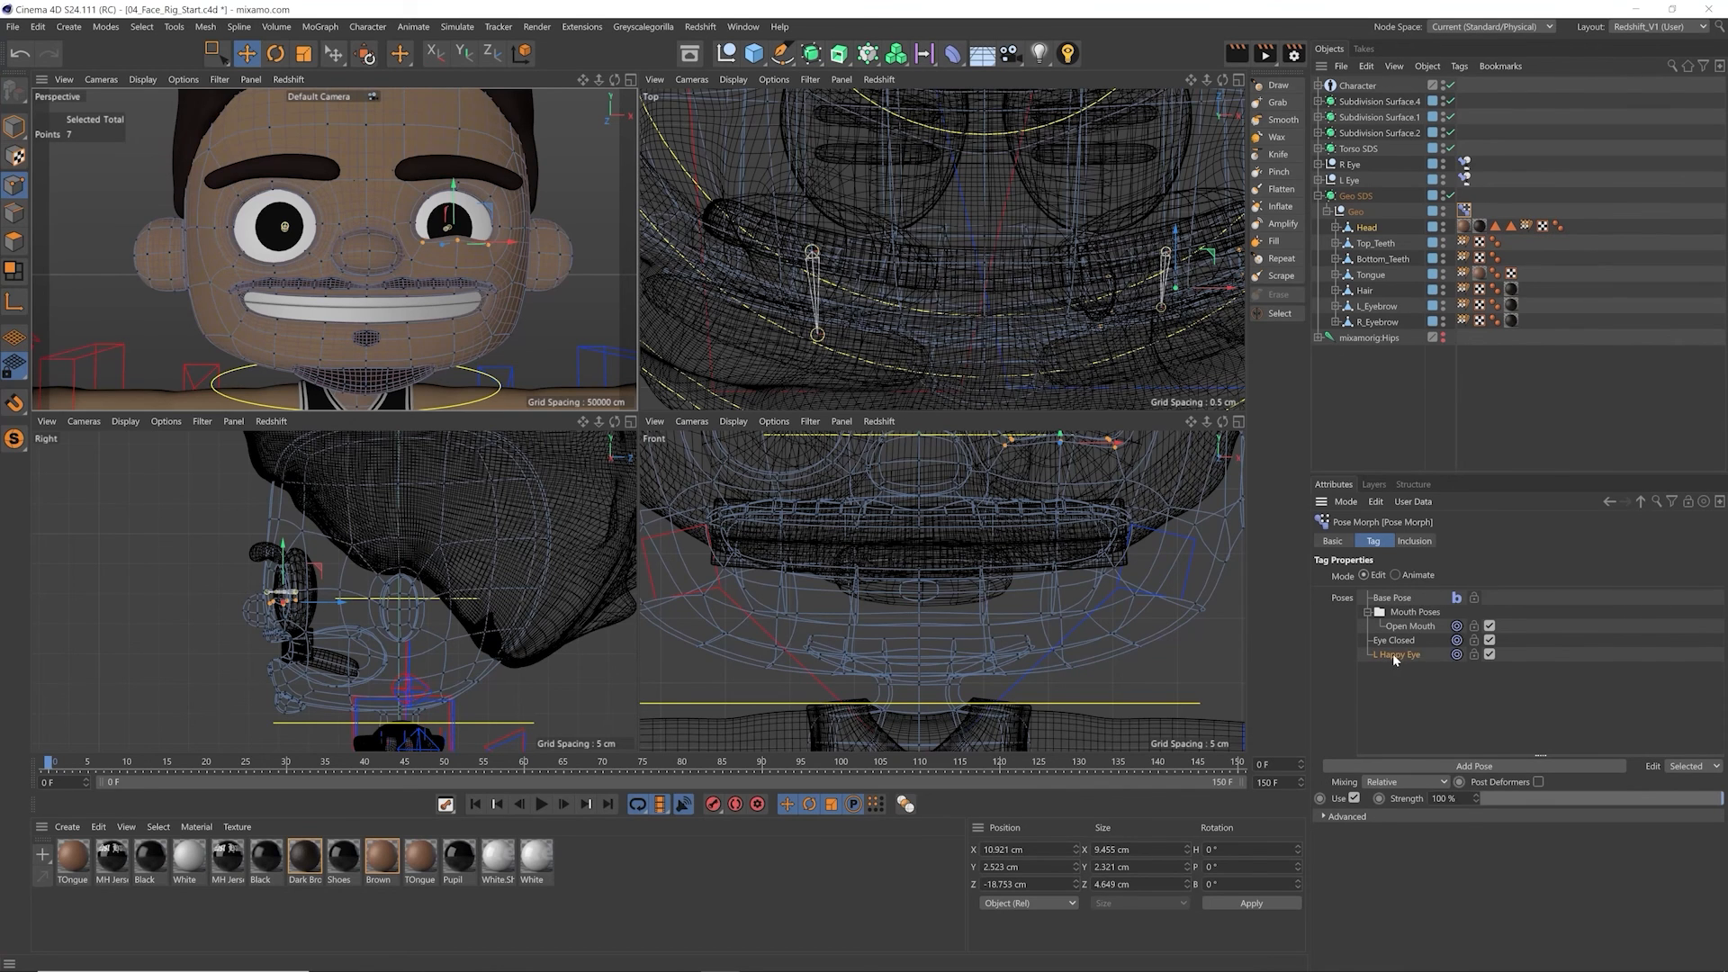
right_click(1395, 659)
click(1409, 736)
right_click(1401, 656)
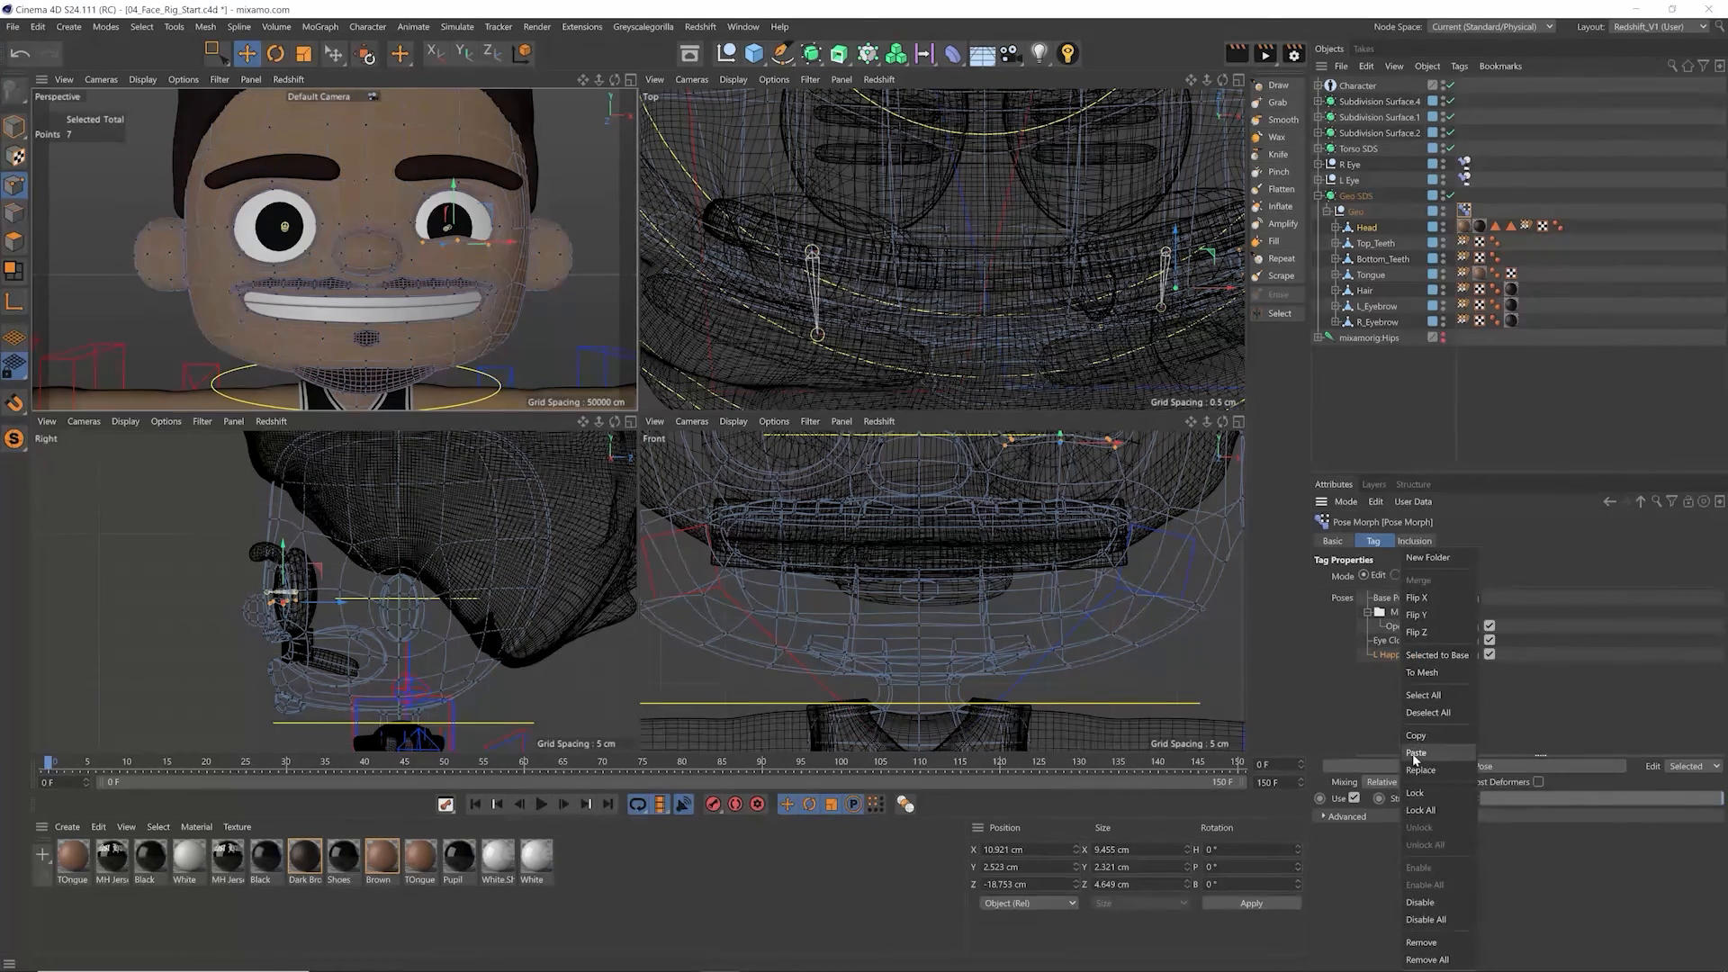
click(1416, 752)
Step: Flip the duplicated pose along X and rename it R Happy Eye
click(1397, 658)
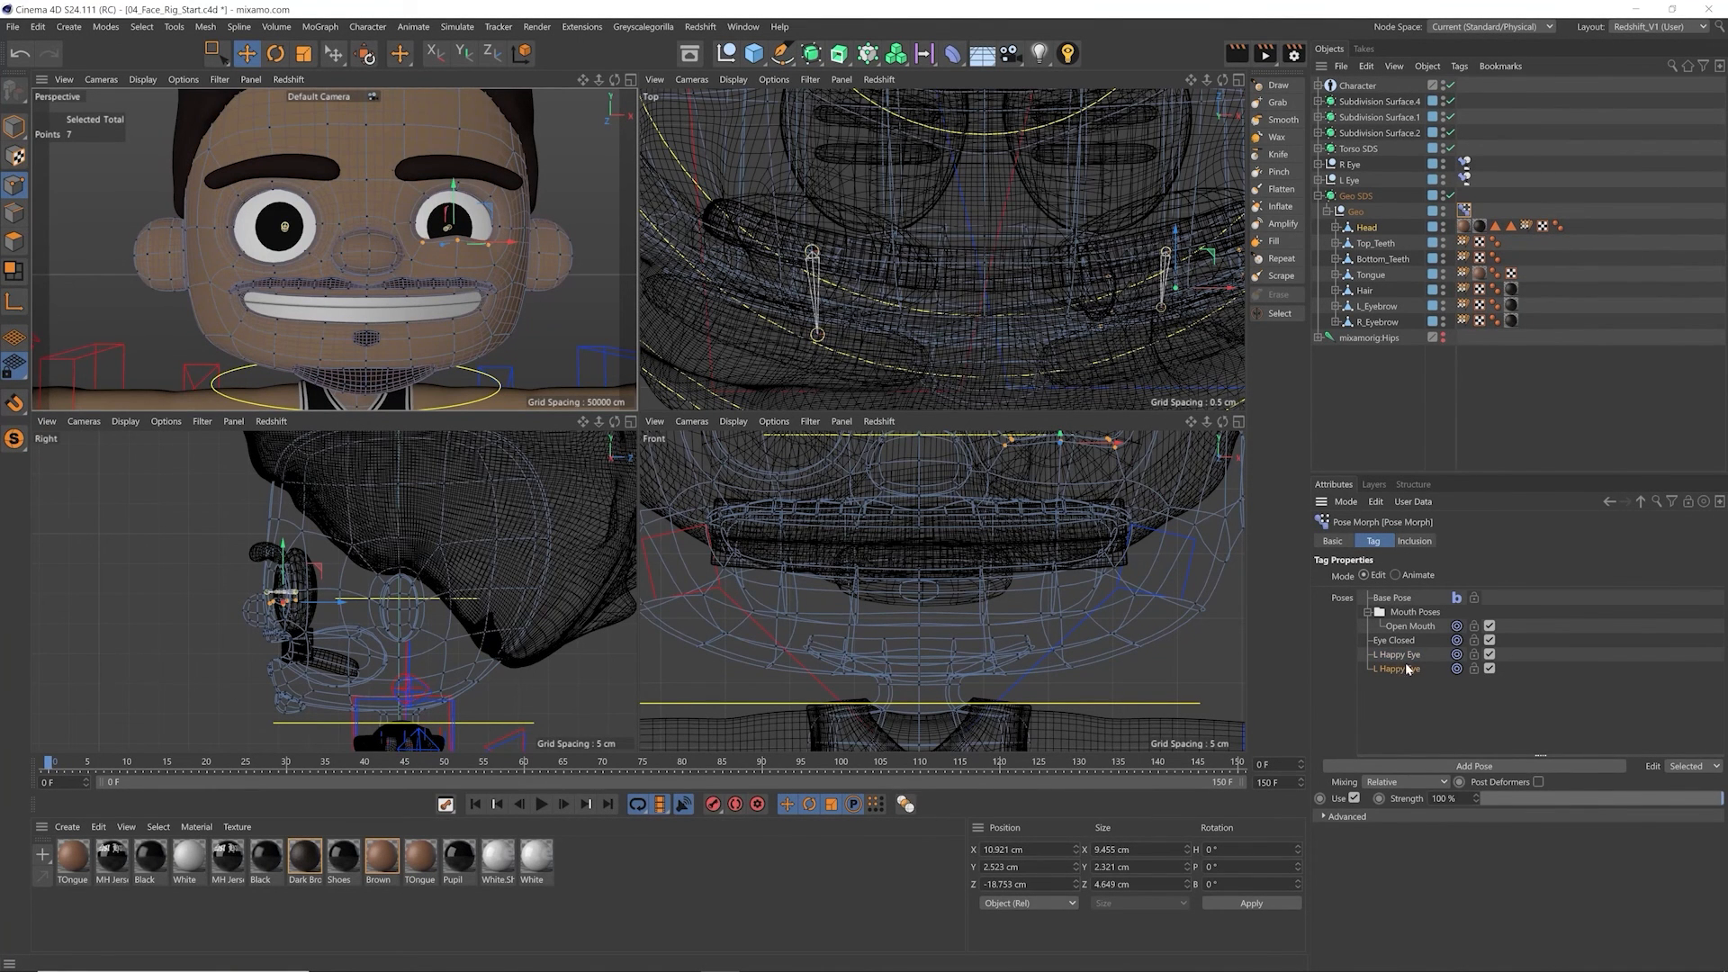
right_click(1398, 671)
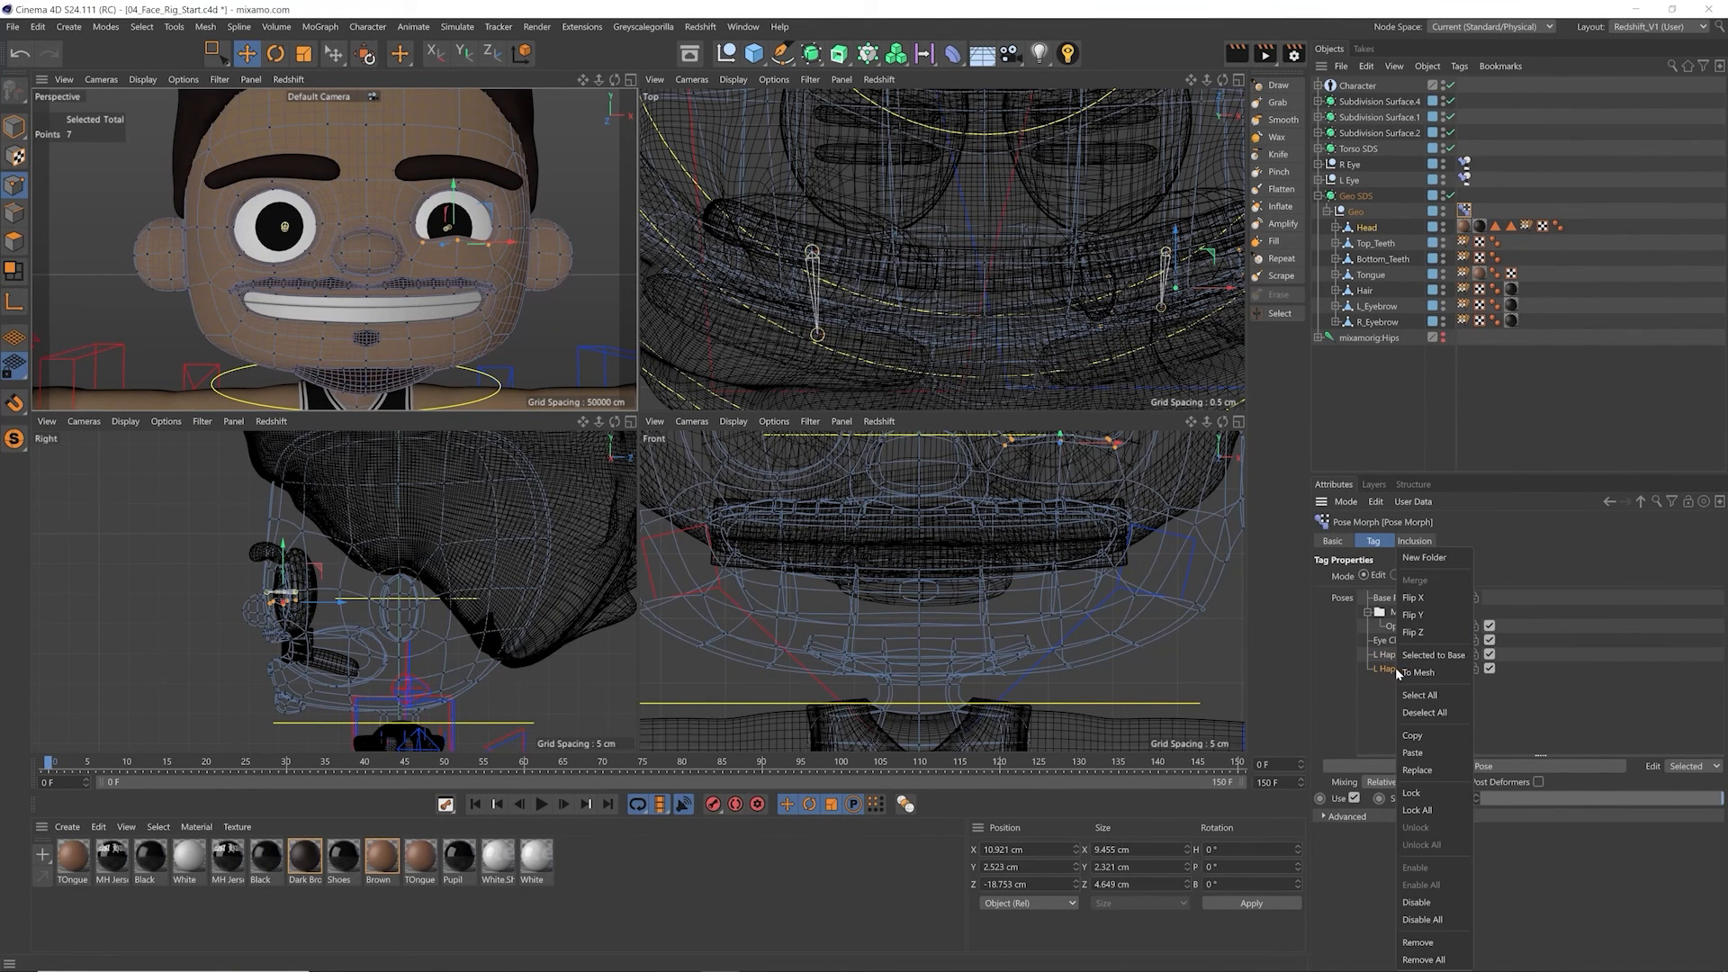
click(1430, 598)
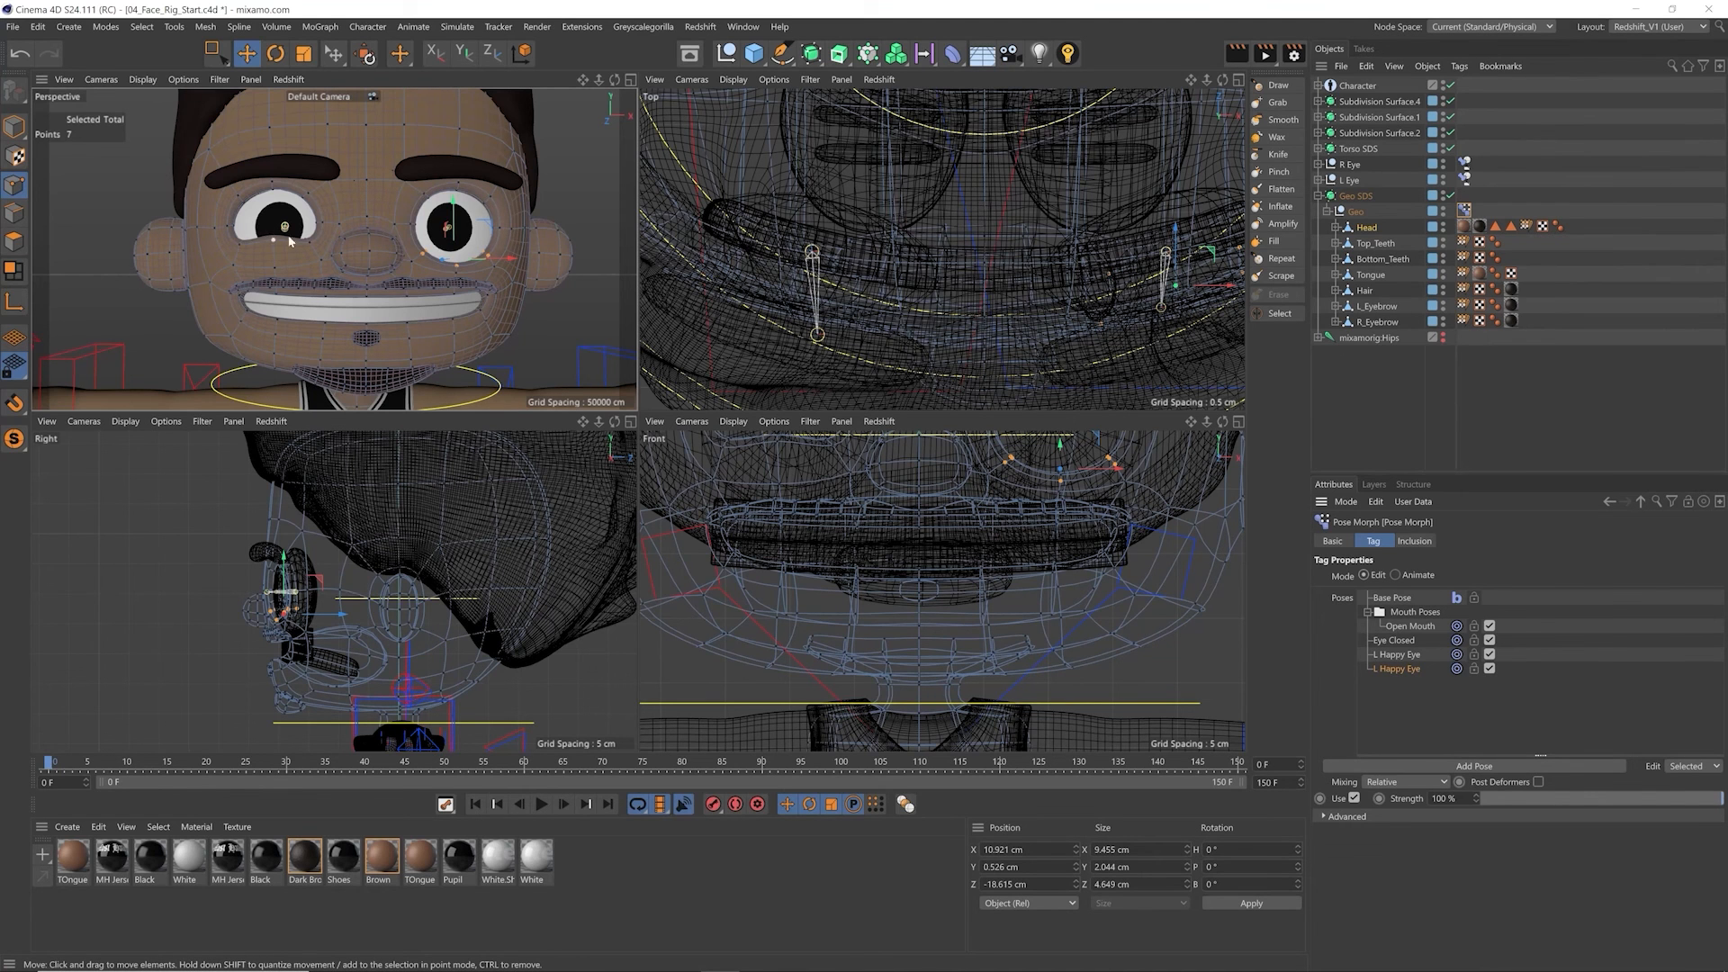
double_click(1382, 669)
text(R)
key(Return)
Step: Examine the L Happy Eye and R Happy Eye poses by varying their strength and switching between the poses
drag(1686, 807, 1472, 765)
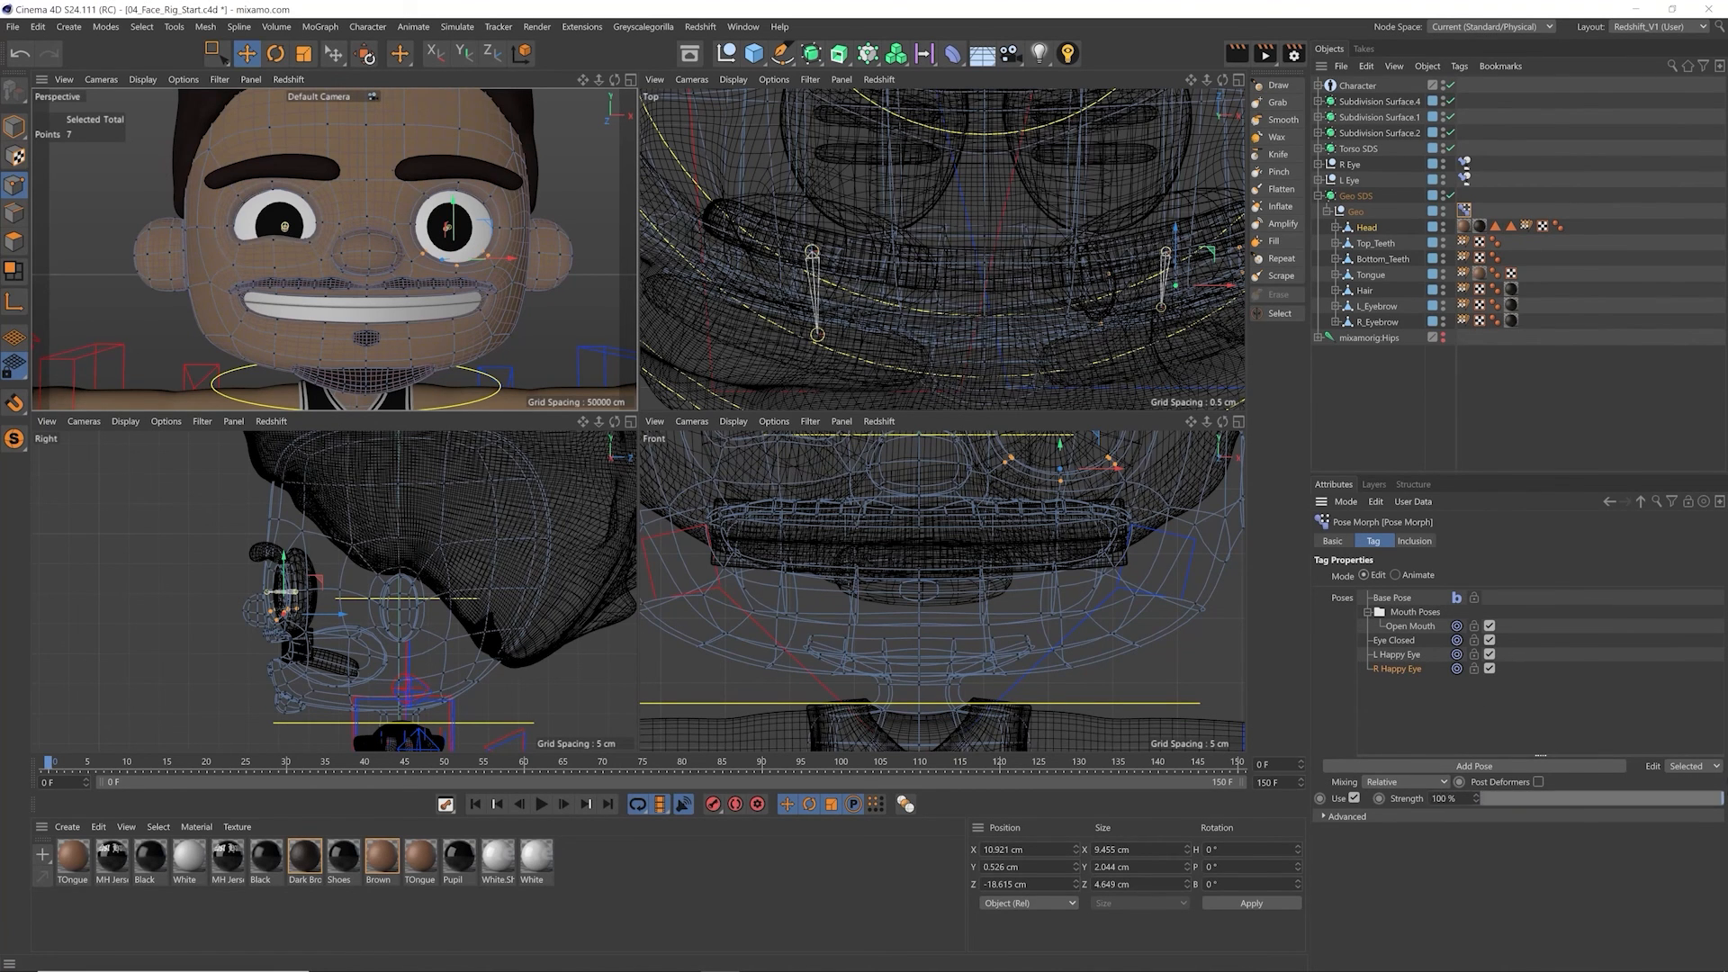
click(1398, 654)
drag(1375, 790, 1449, 720)
click(1398, 669)
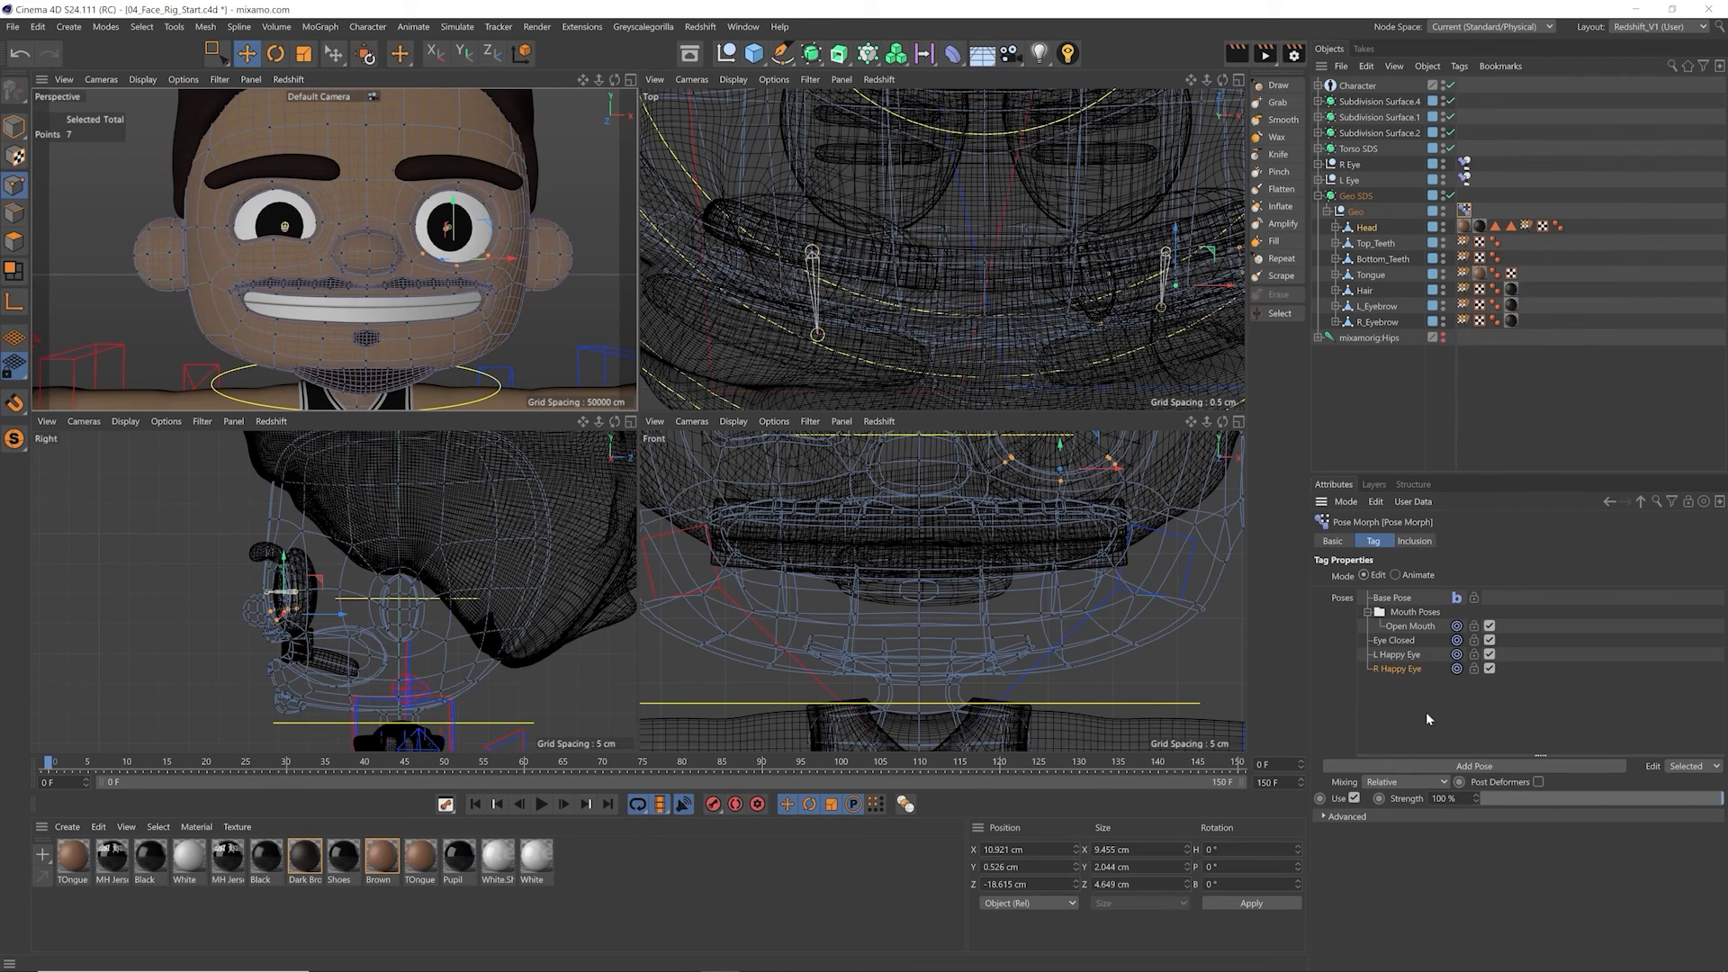
click(1400, 641)
click(1395, 669)
click(1399, 655)
click(1403, 669)
click(1403, 656)
Step: Copy the L Happy Eye and R Happy Eye poses together and paste duplicates of both into the pose list
click(1392, 701)
drag(1393, 664, 1394, 661)
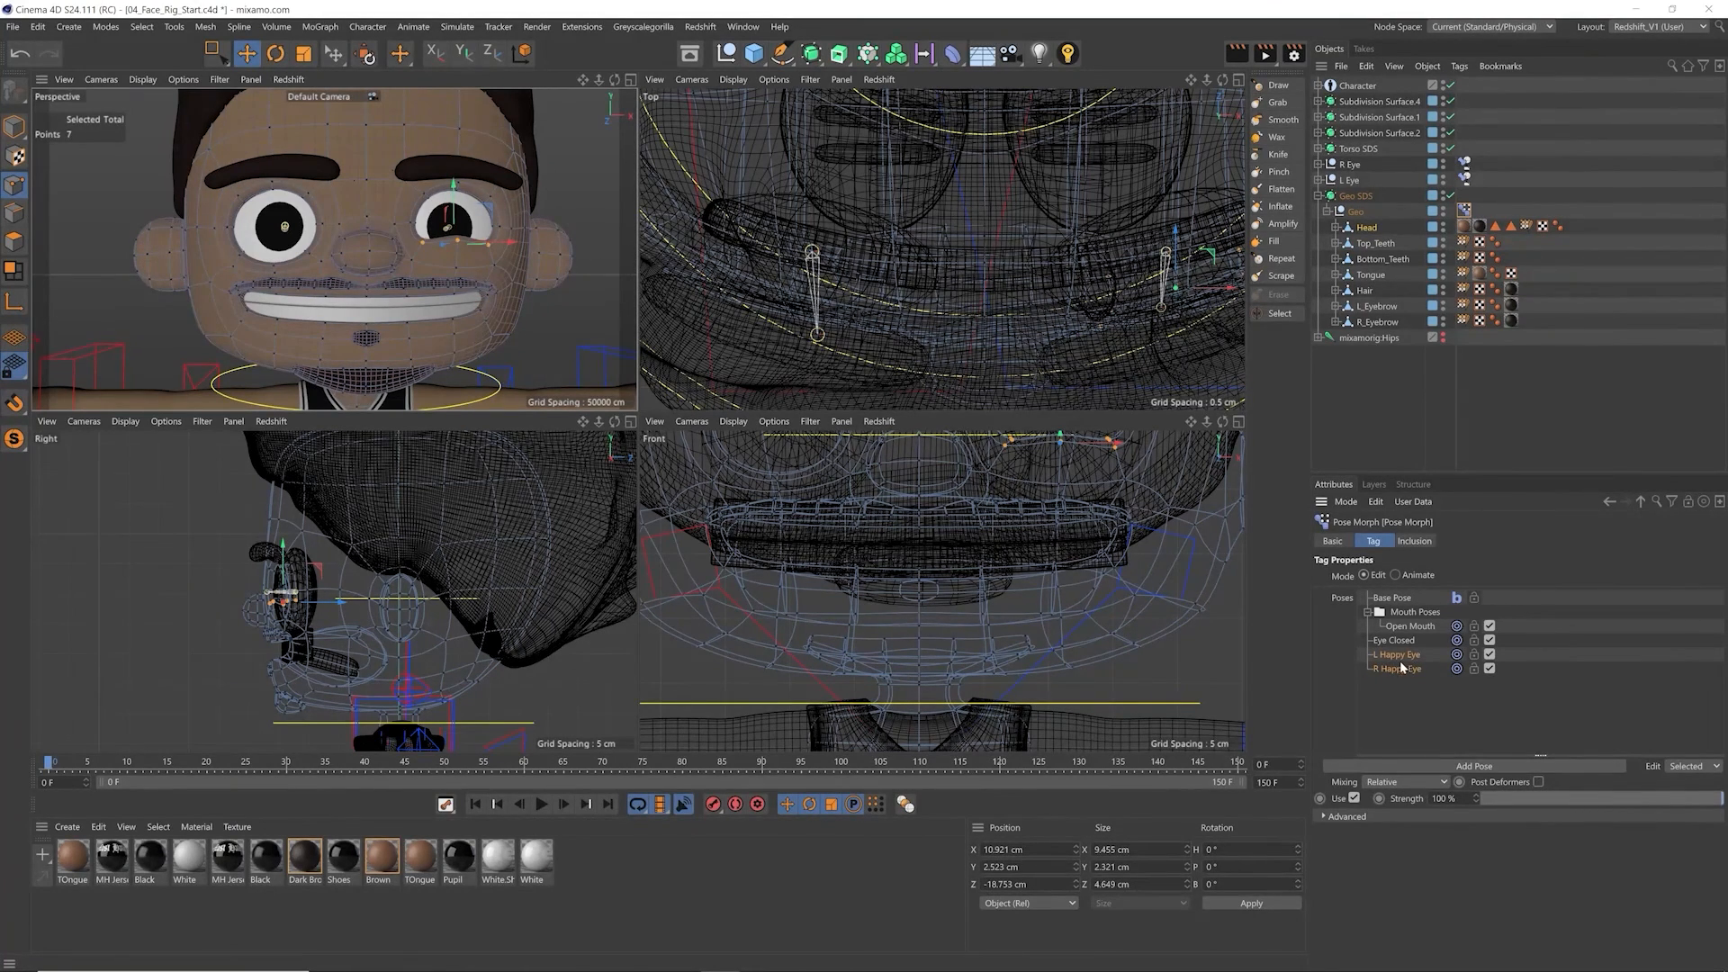
right_click(1410, 659)
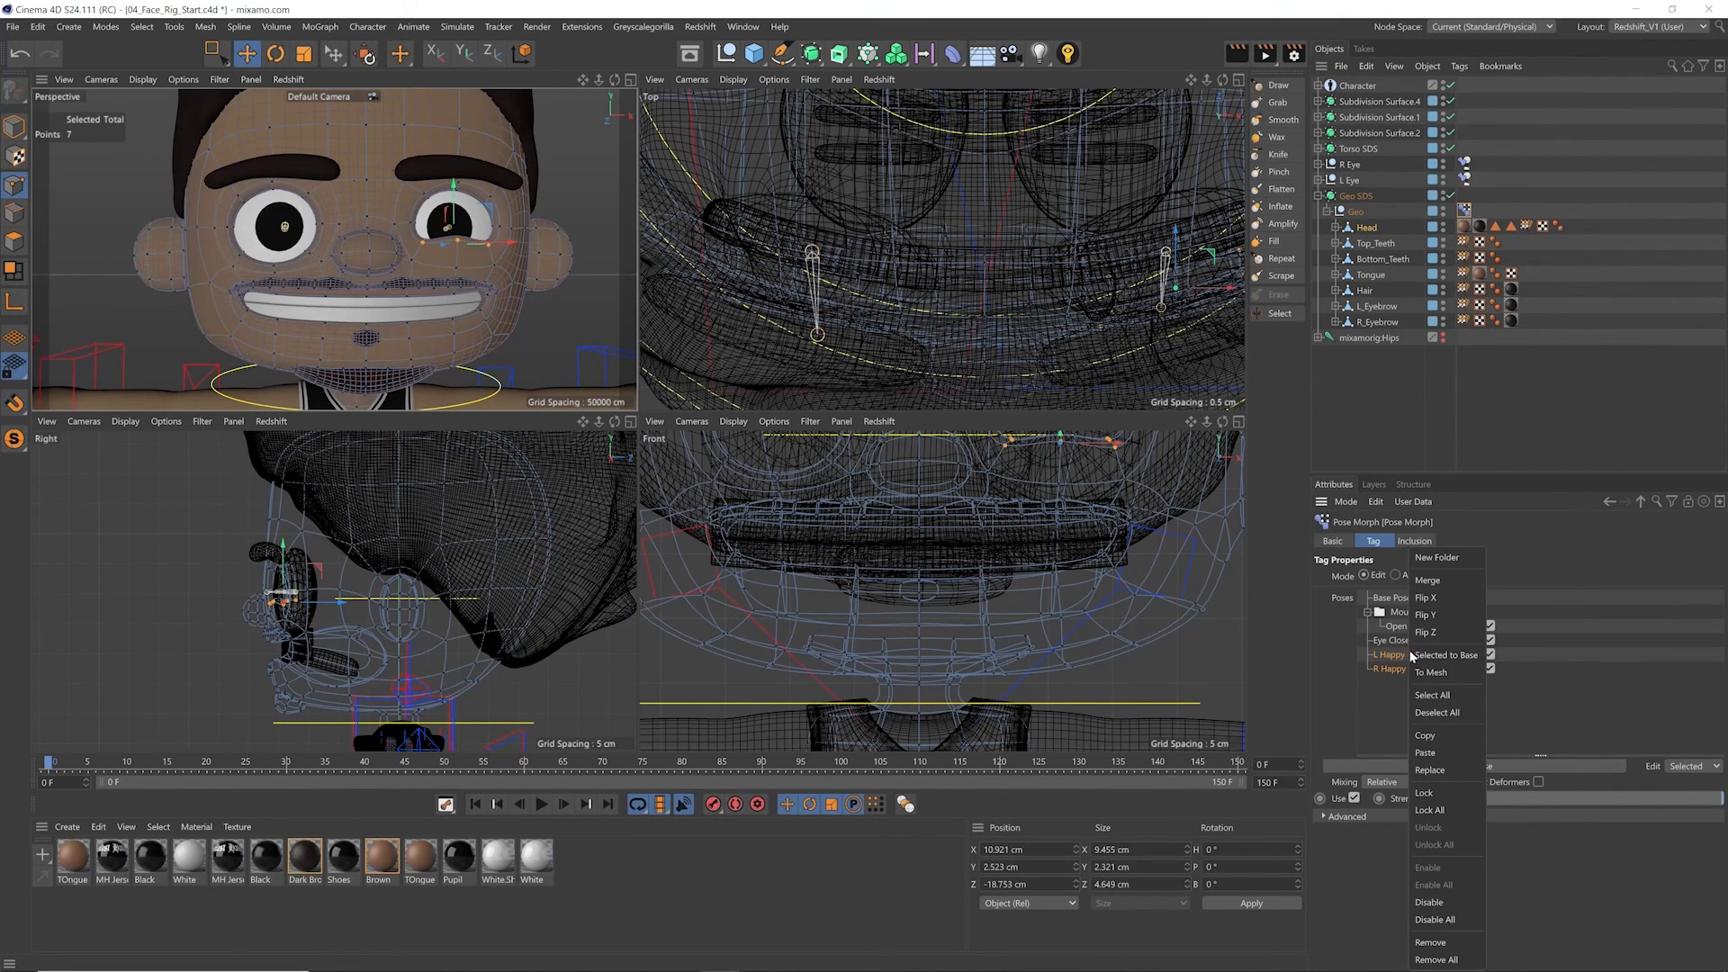
click(1404, 725)
click(1402, 725)
right_click(1402, 725)
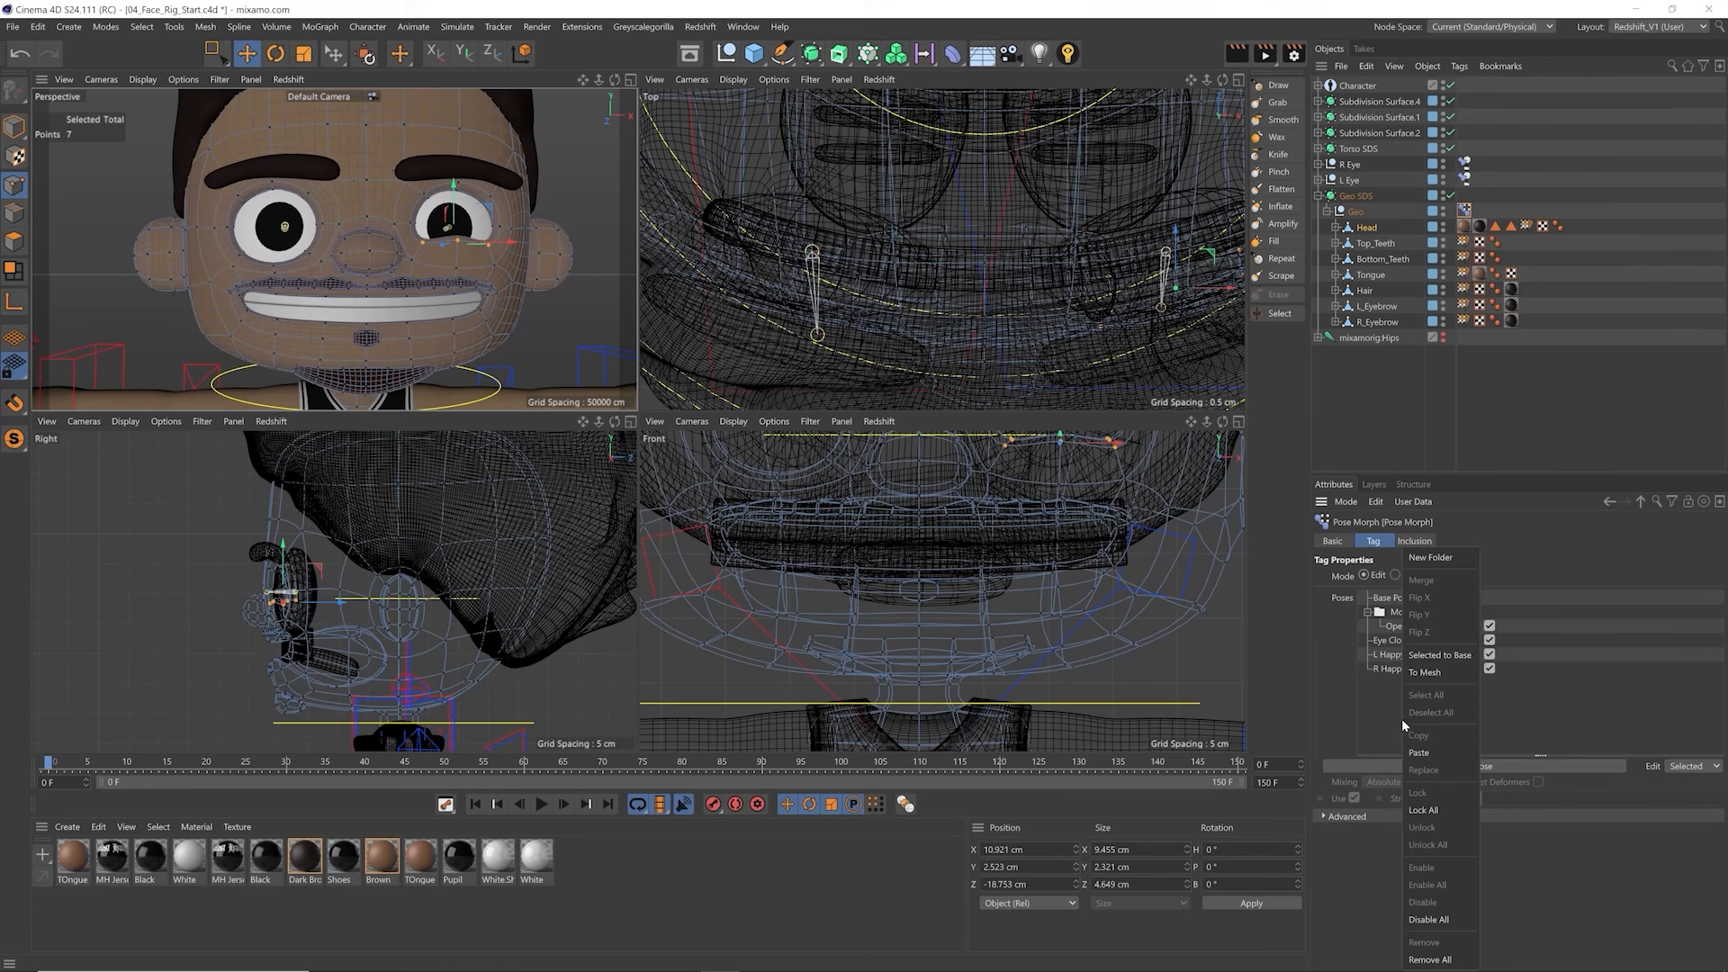
click(1419, 753)
Step: Merge the two pasted happy-eye poses into one and rename it Both Happy Eye
drag(1410, 698, 1397, 682)
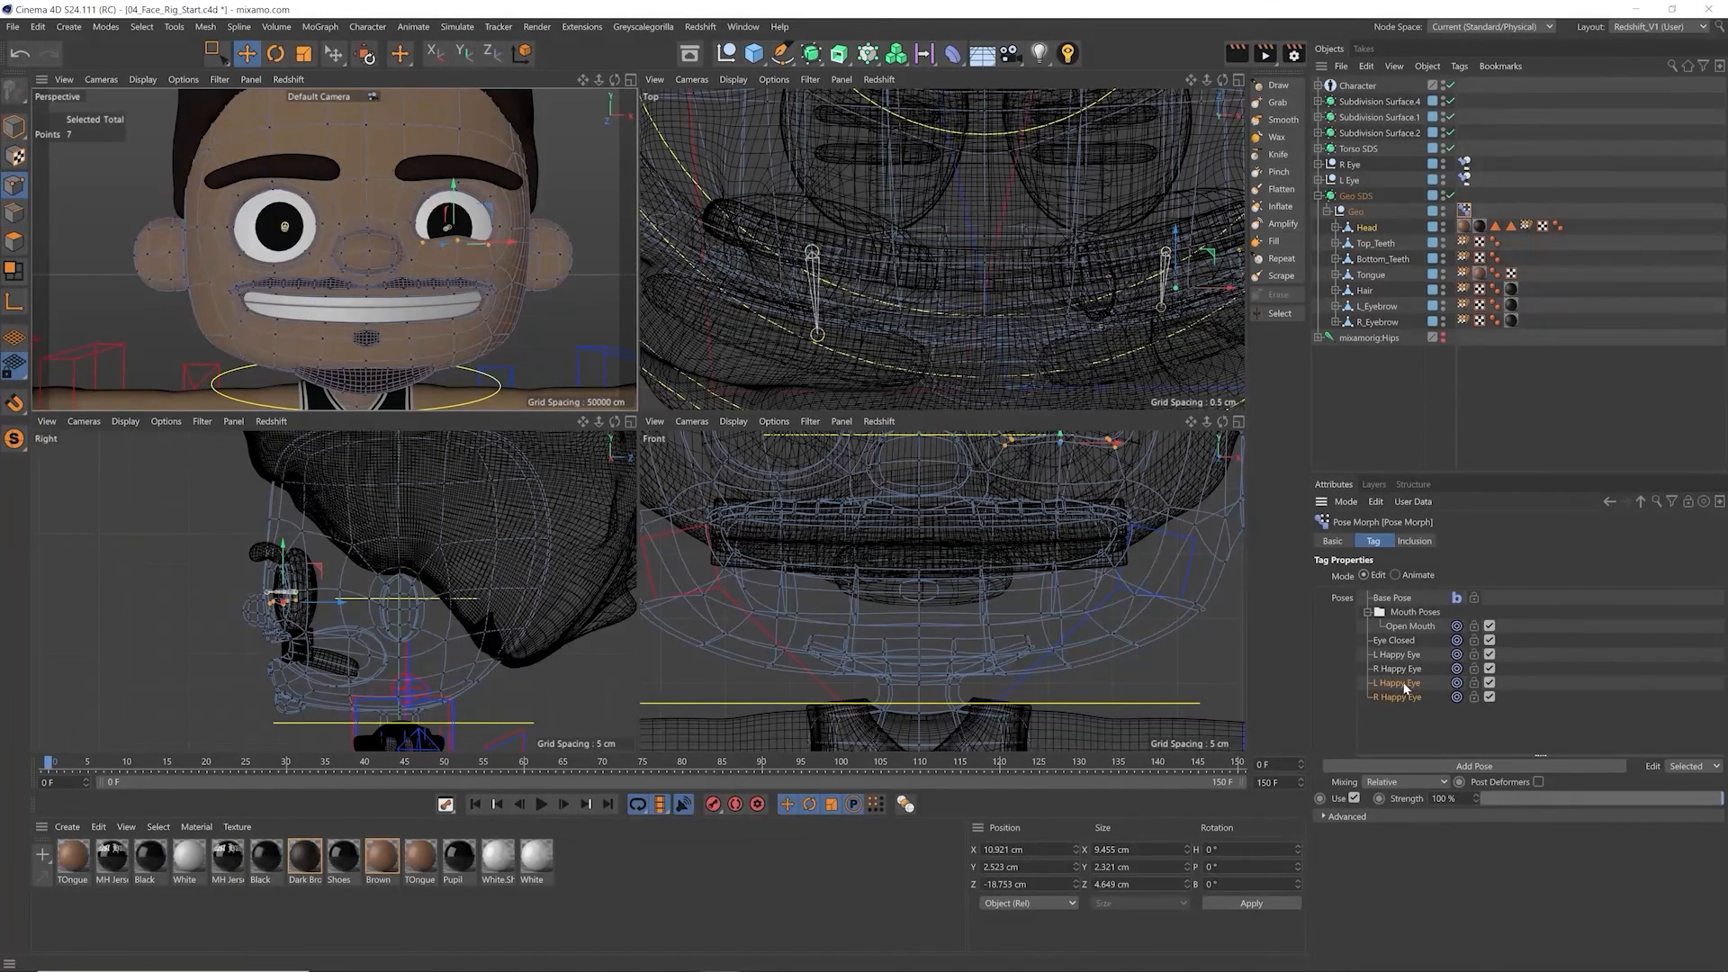
right_click(1405, 689)
click(1452, 610)
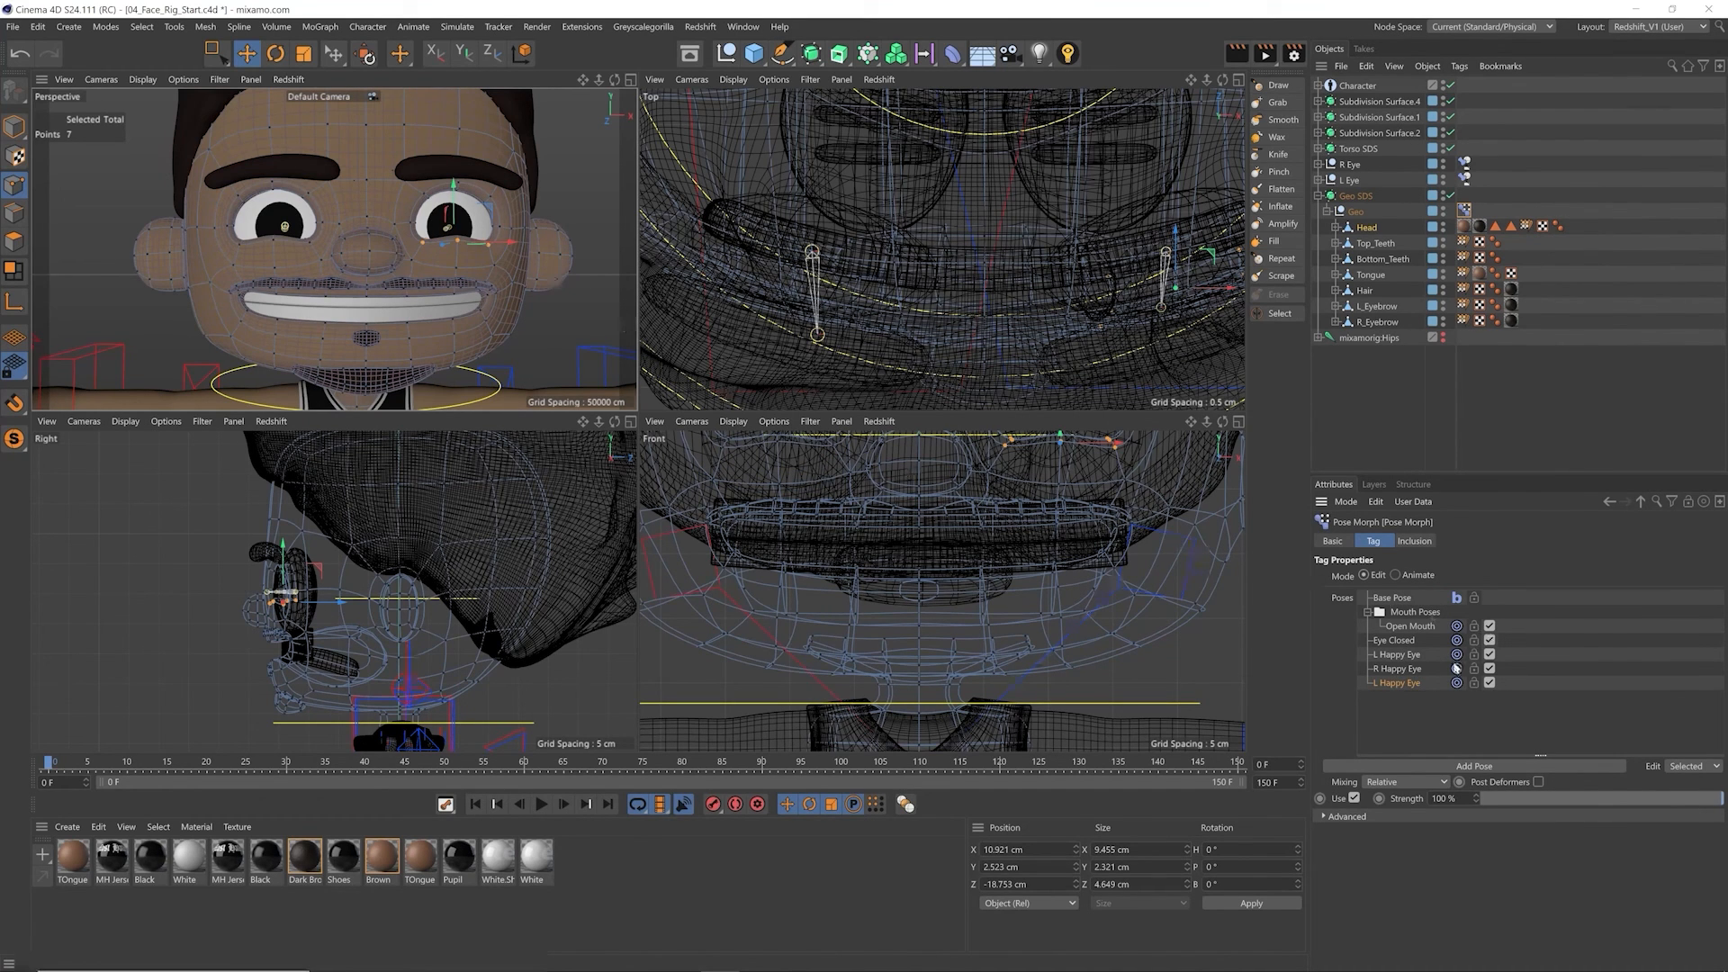
mouse_move(1697, 800)
mouse_down()
mouse_move(1714, 800)
mouse_move(1478, 800)
mouse_move(1725, 799)
mouse_up()
double_click(1400, 683)
key(Home)
key(Delete)
text(Both)
key(Return)
Step: Create a new folder in the pose list and name it Eyes
right_click(1380, 739)
click(1424, 565)
double_click(1407, 697)
text(Eyes)
key(Return)
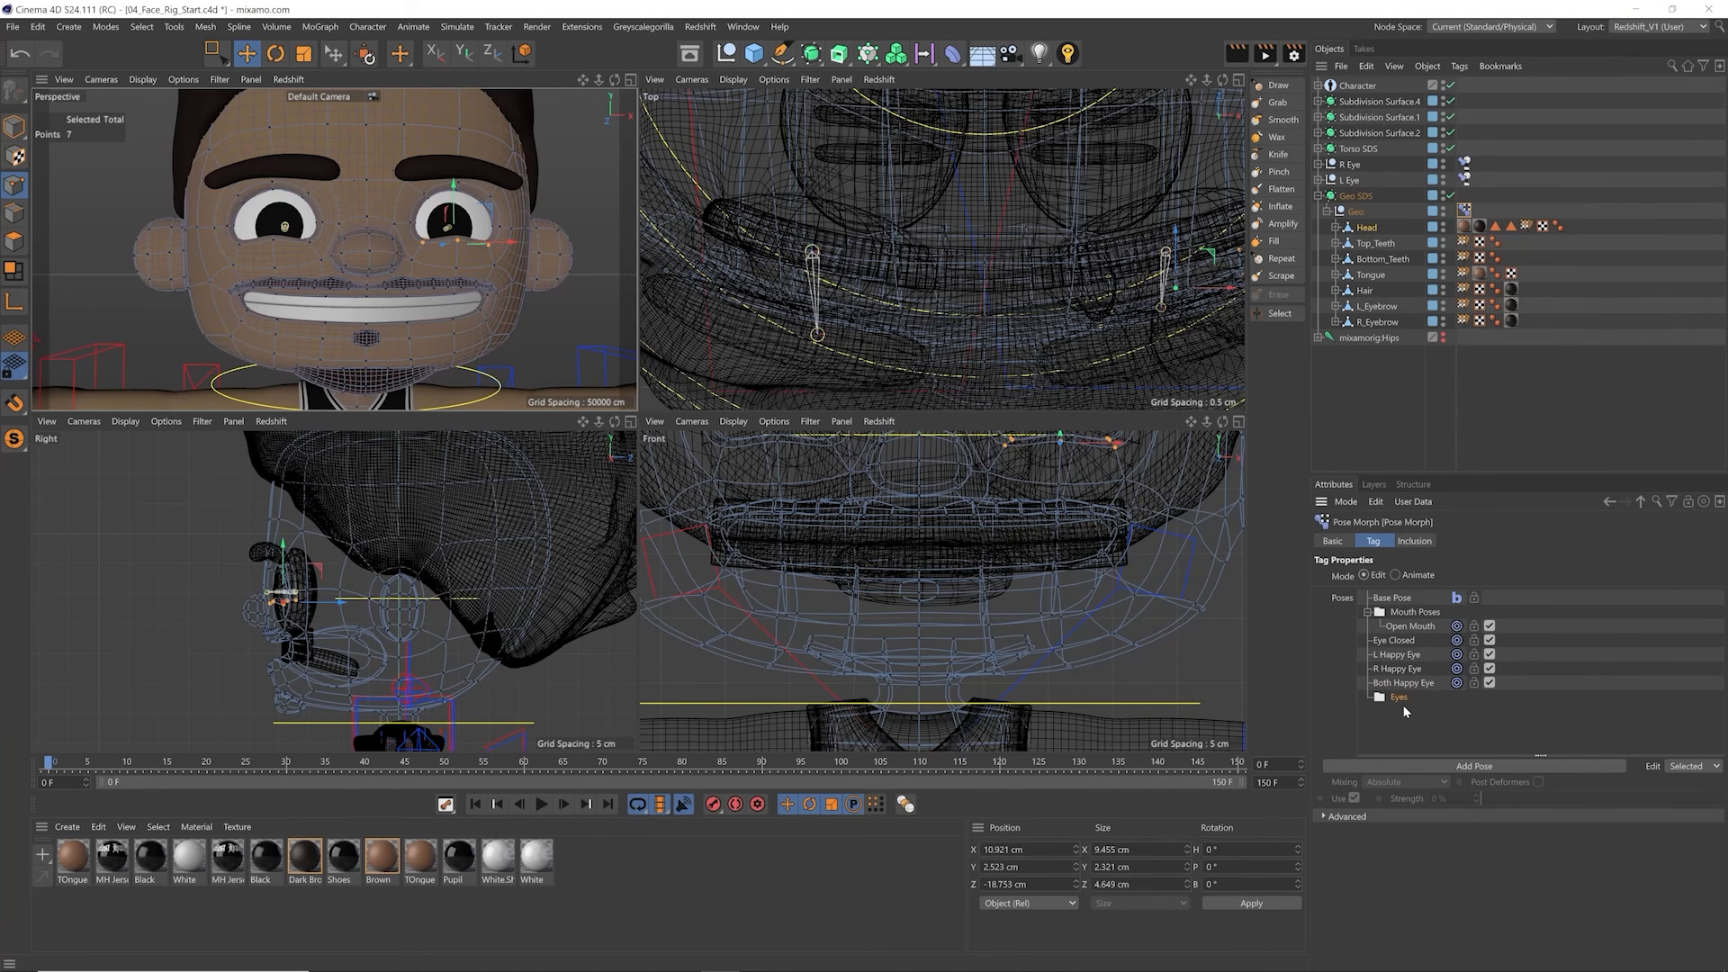
Step: Move the L Happy Eye, R Happy Eye, Both Happy Eye and Eye Closed poses into the Eyes folder
click(1397, 654)
shift+click(1402, 683)
drag(1406, 699, 1415, 677)
drag(1546, 799, 1638, 798)
click(1429, 671)
Step: Switch the Pose Morph tag to Animate mode, maximize the perspective view and reset all pose sliders
click(1398, 576)
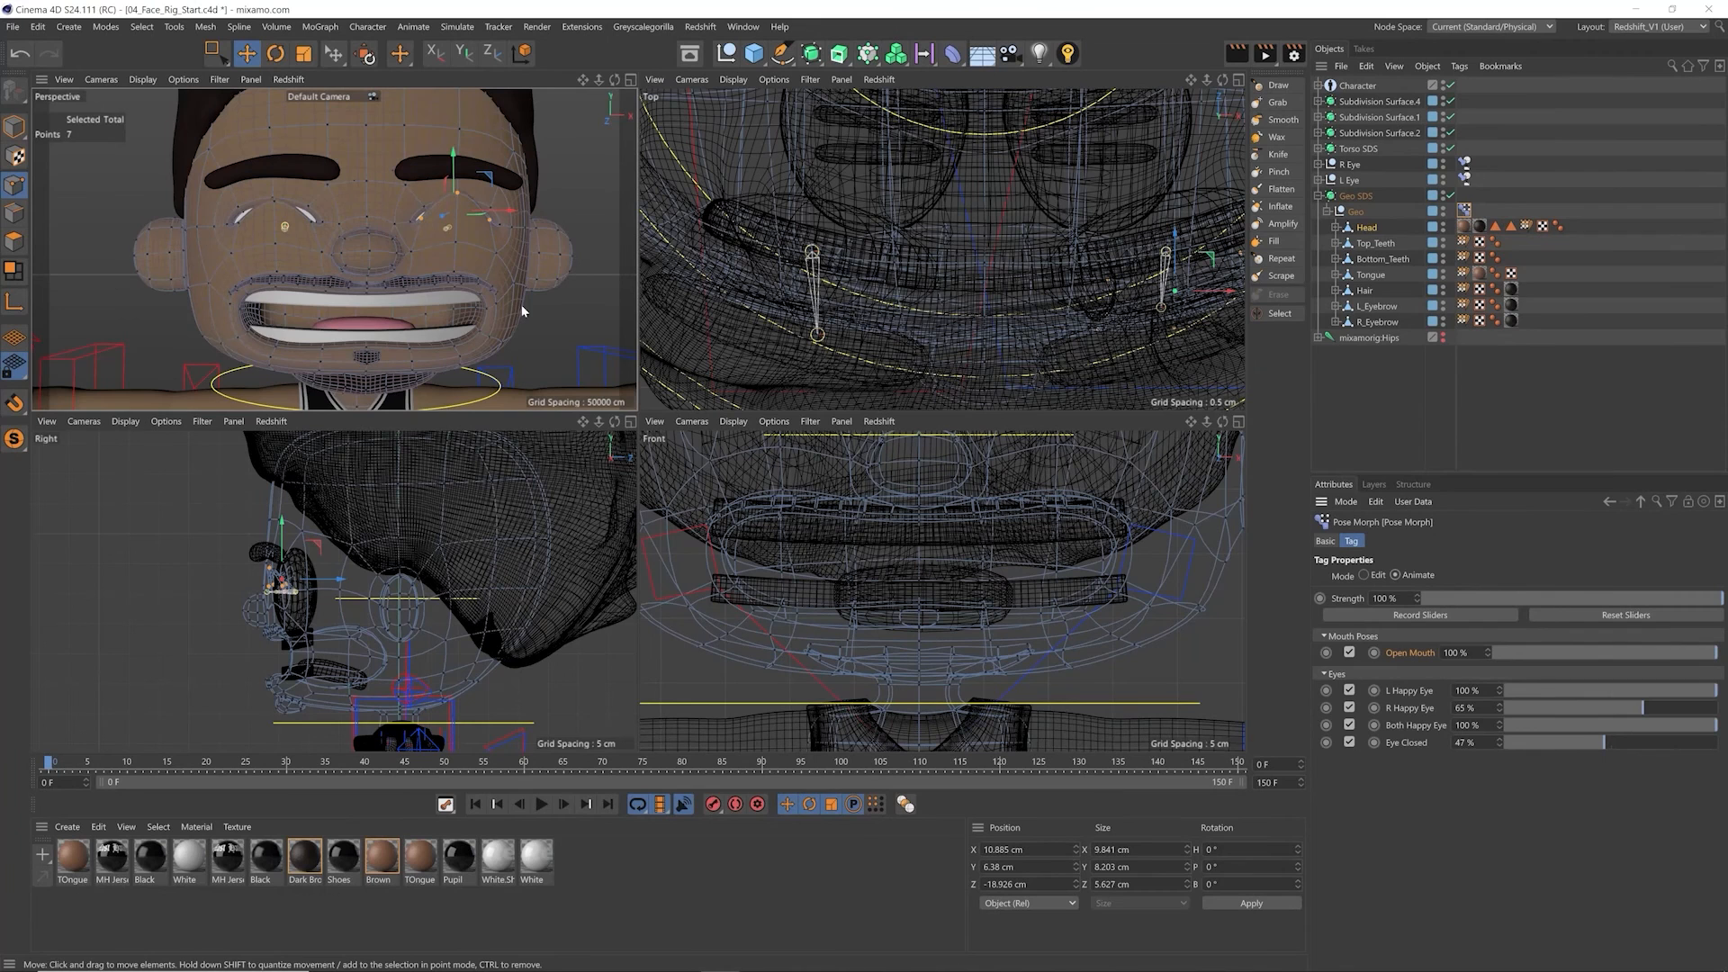
click(630, 79)
scroll(699, 359, down, 2)
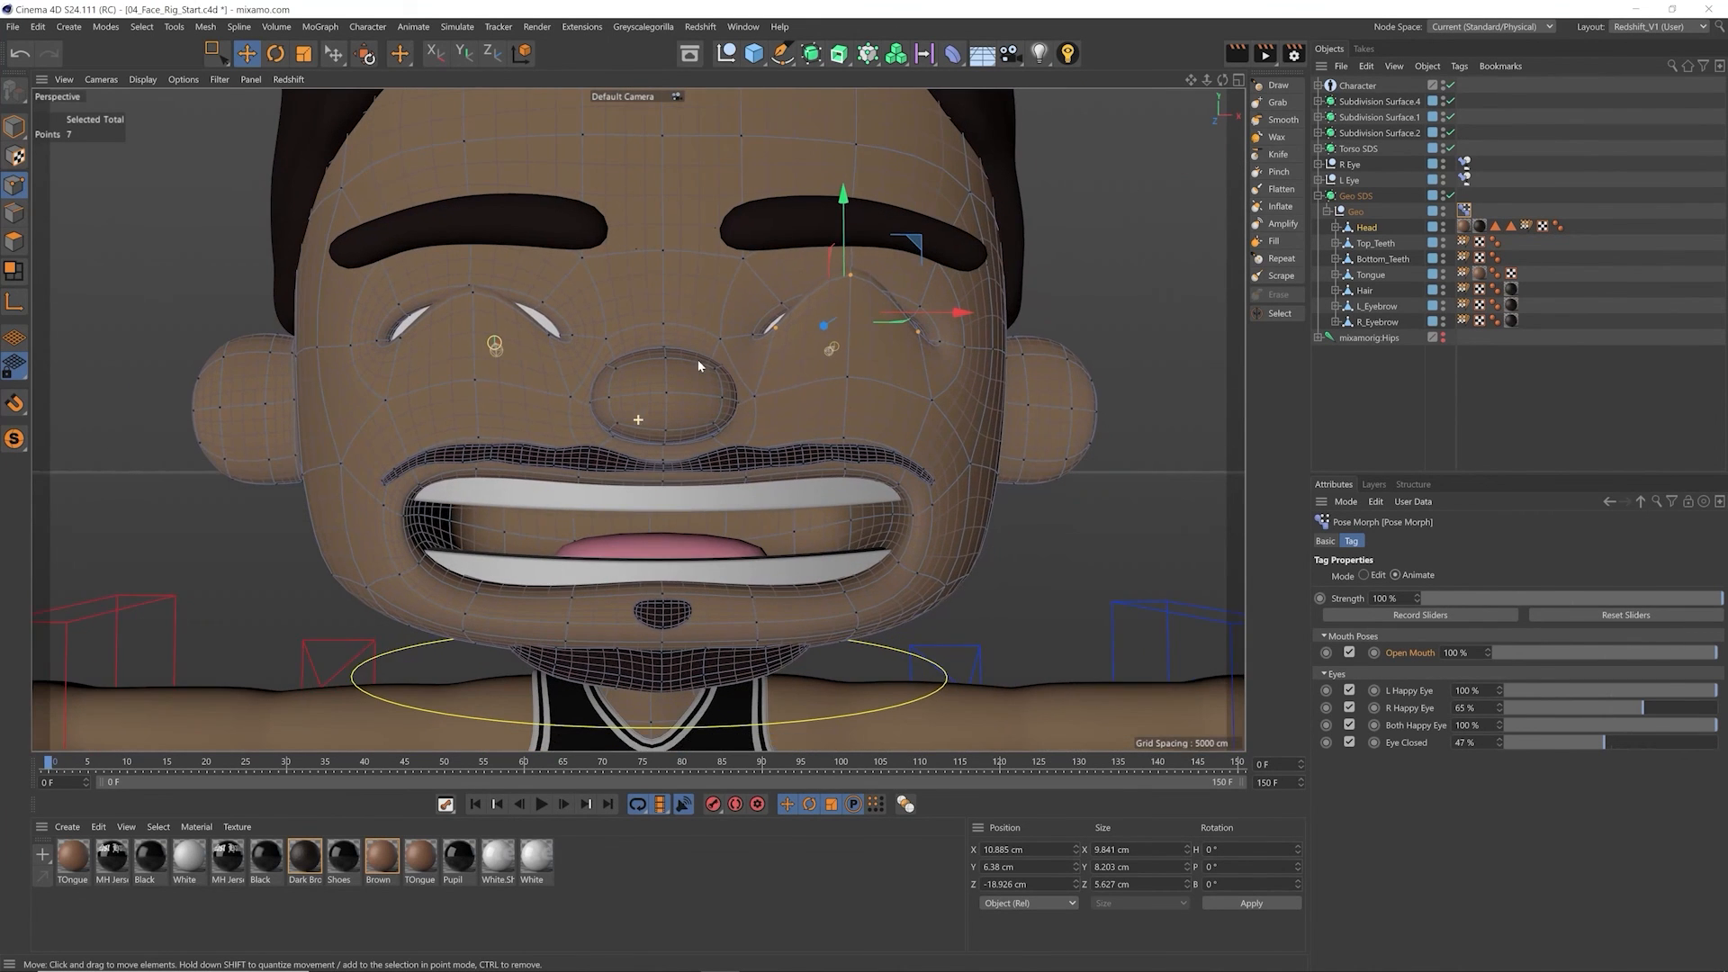
click(1598, 615)
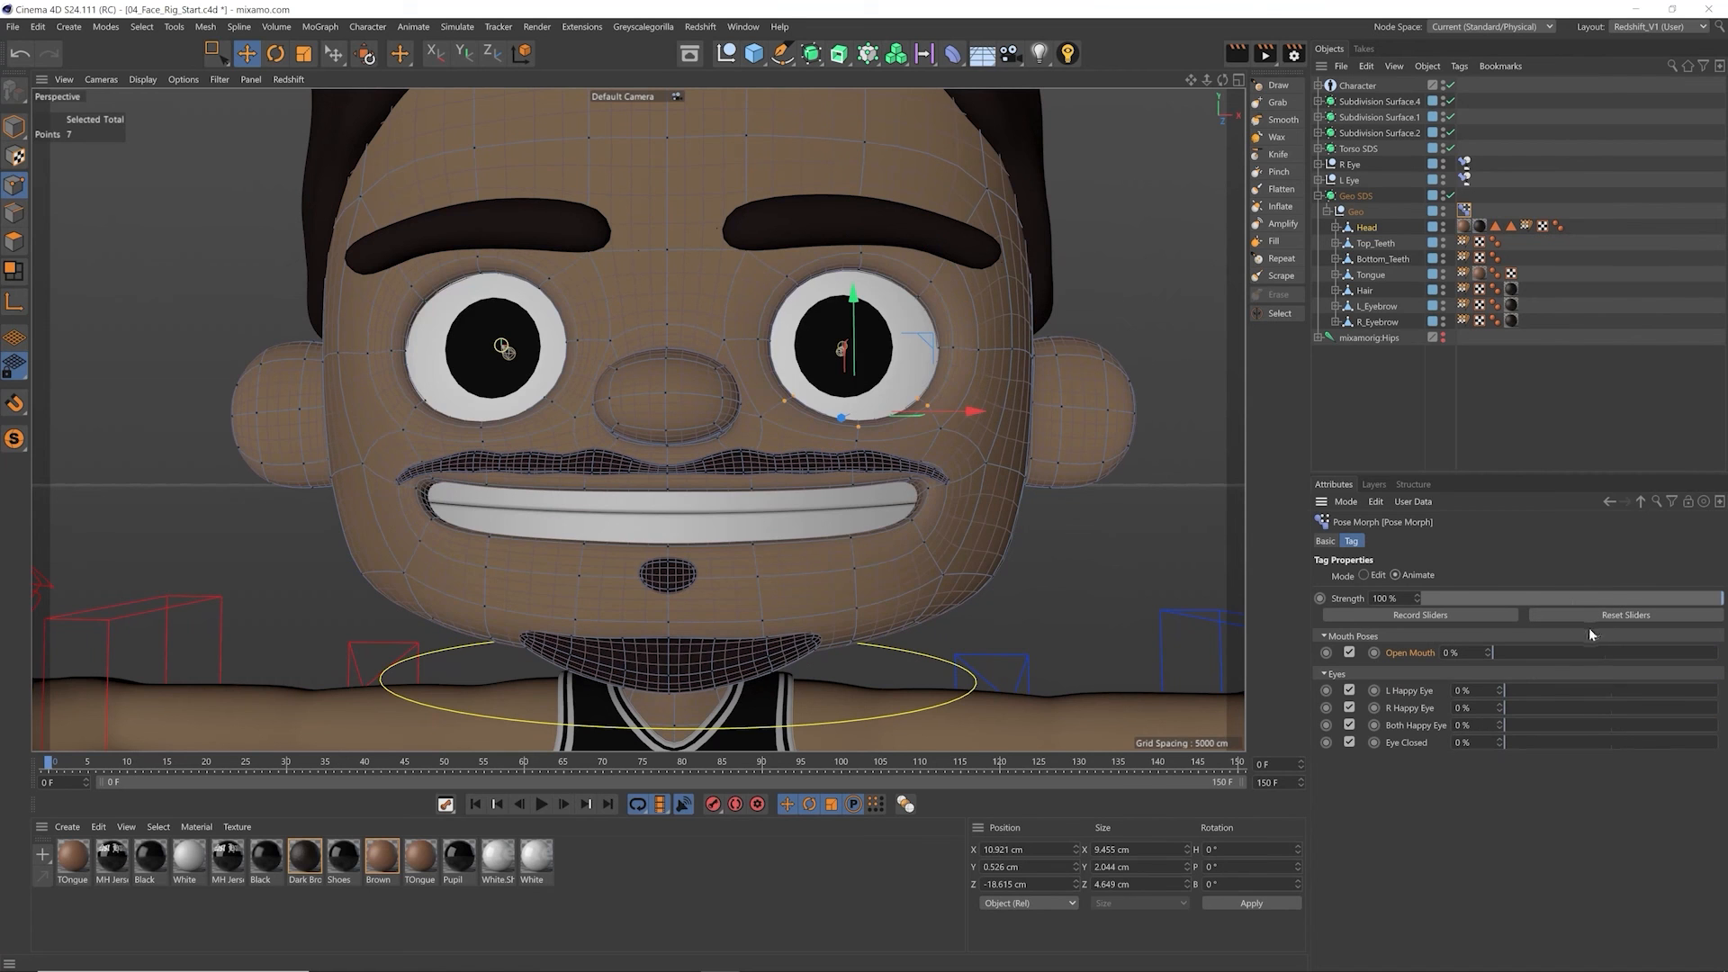
Step: In Model mode, set Open Mouth to 70%, L Happy Eye to 74% and Eye Closed to 58%
alt+middle_drag(815, 498, 782, 488)
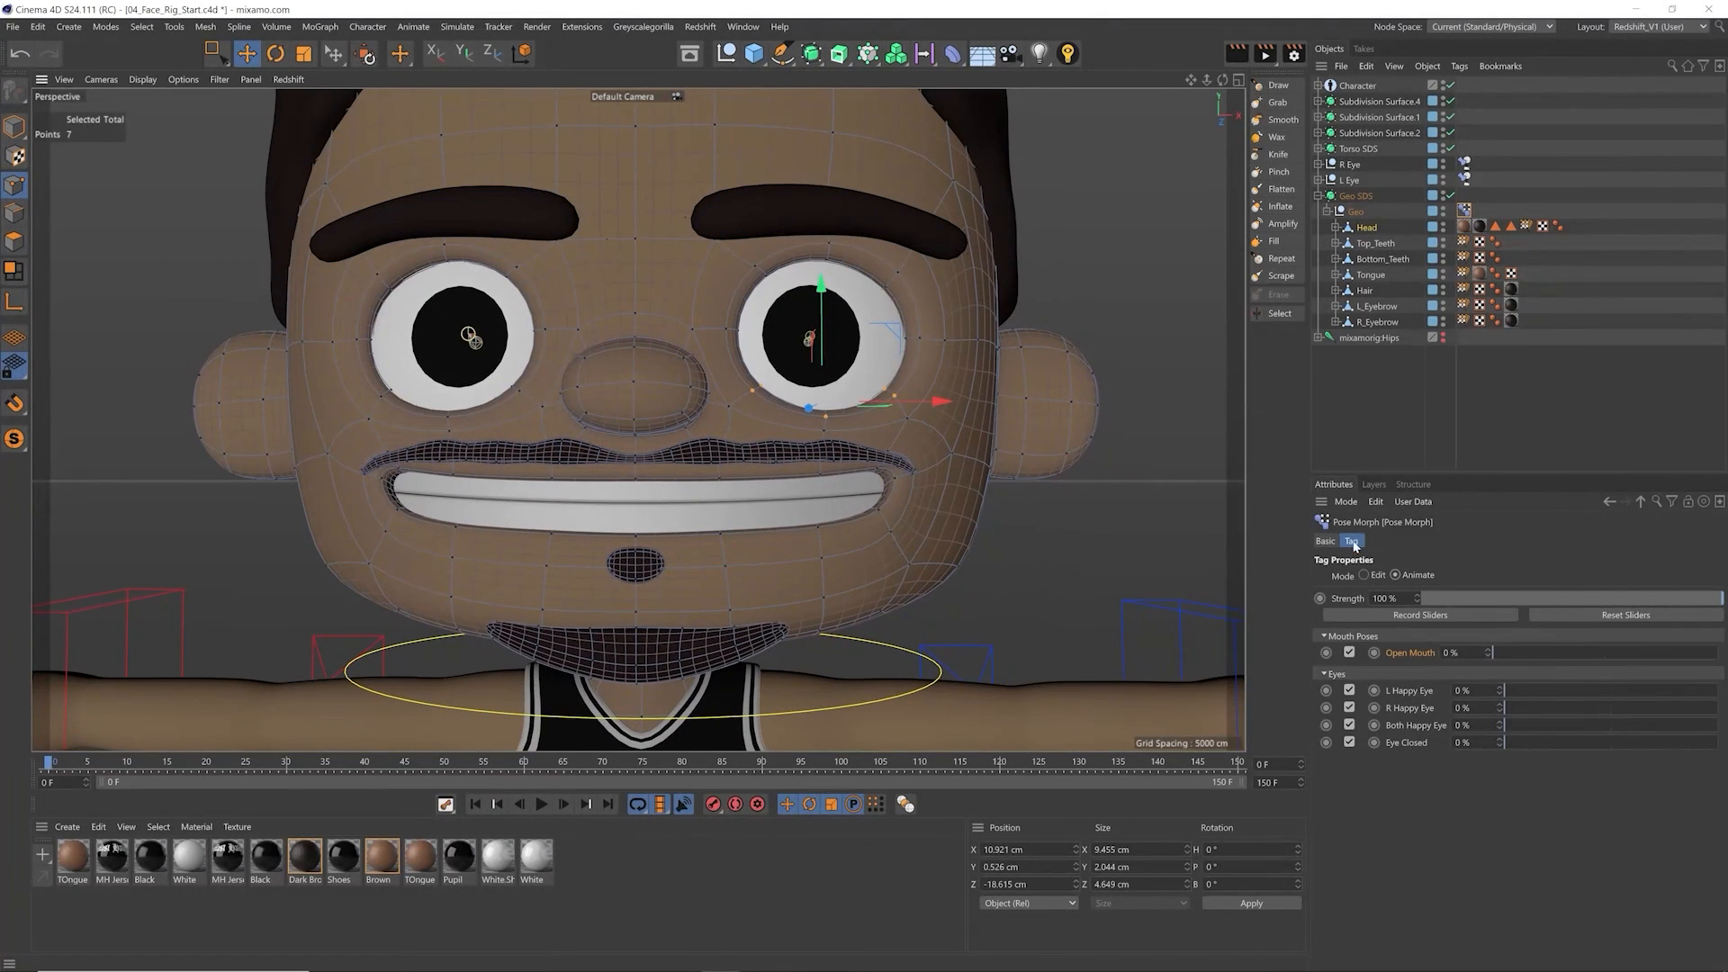
click(14, 126)
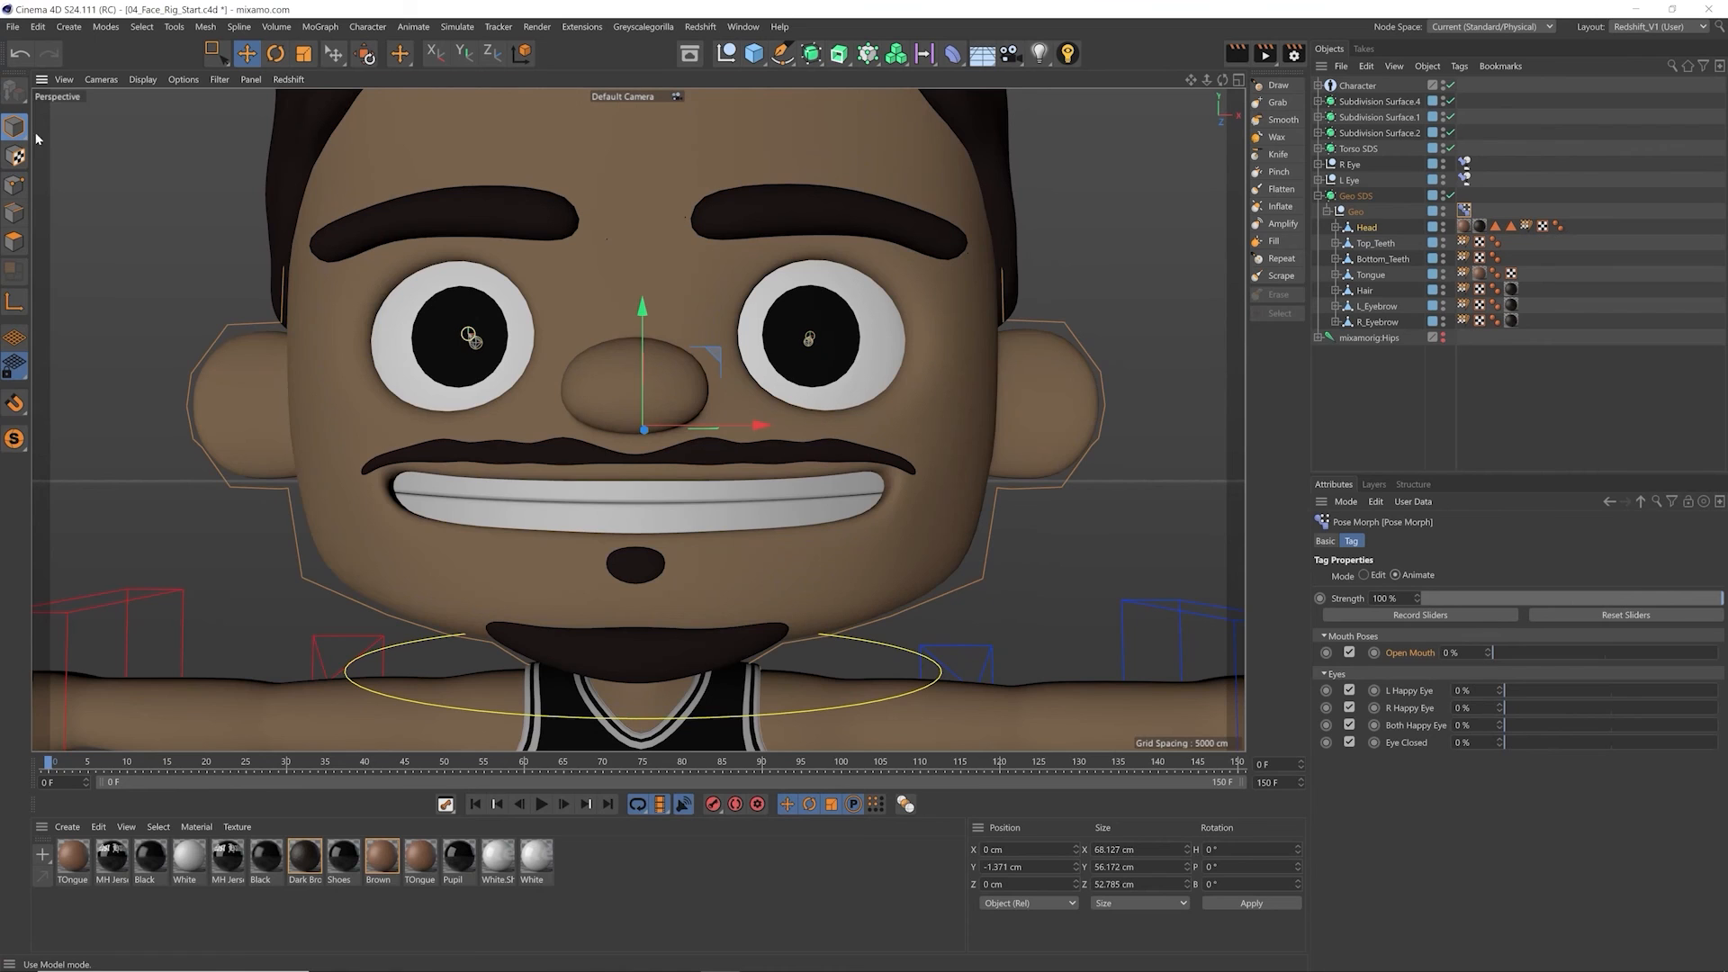
alt+middle_drag(830, 540, 799, 534)
drag(1494, 653, 1651, 646)
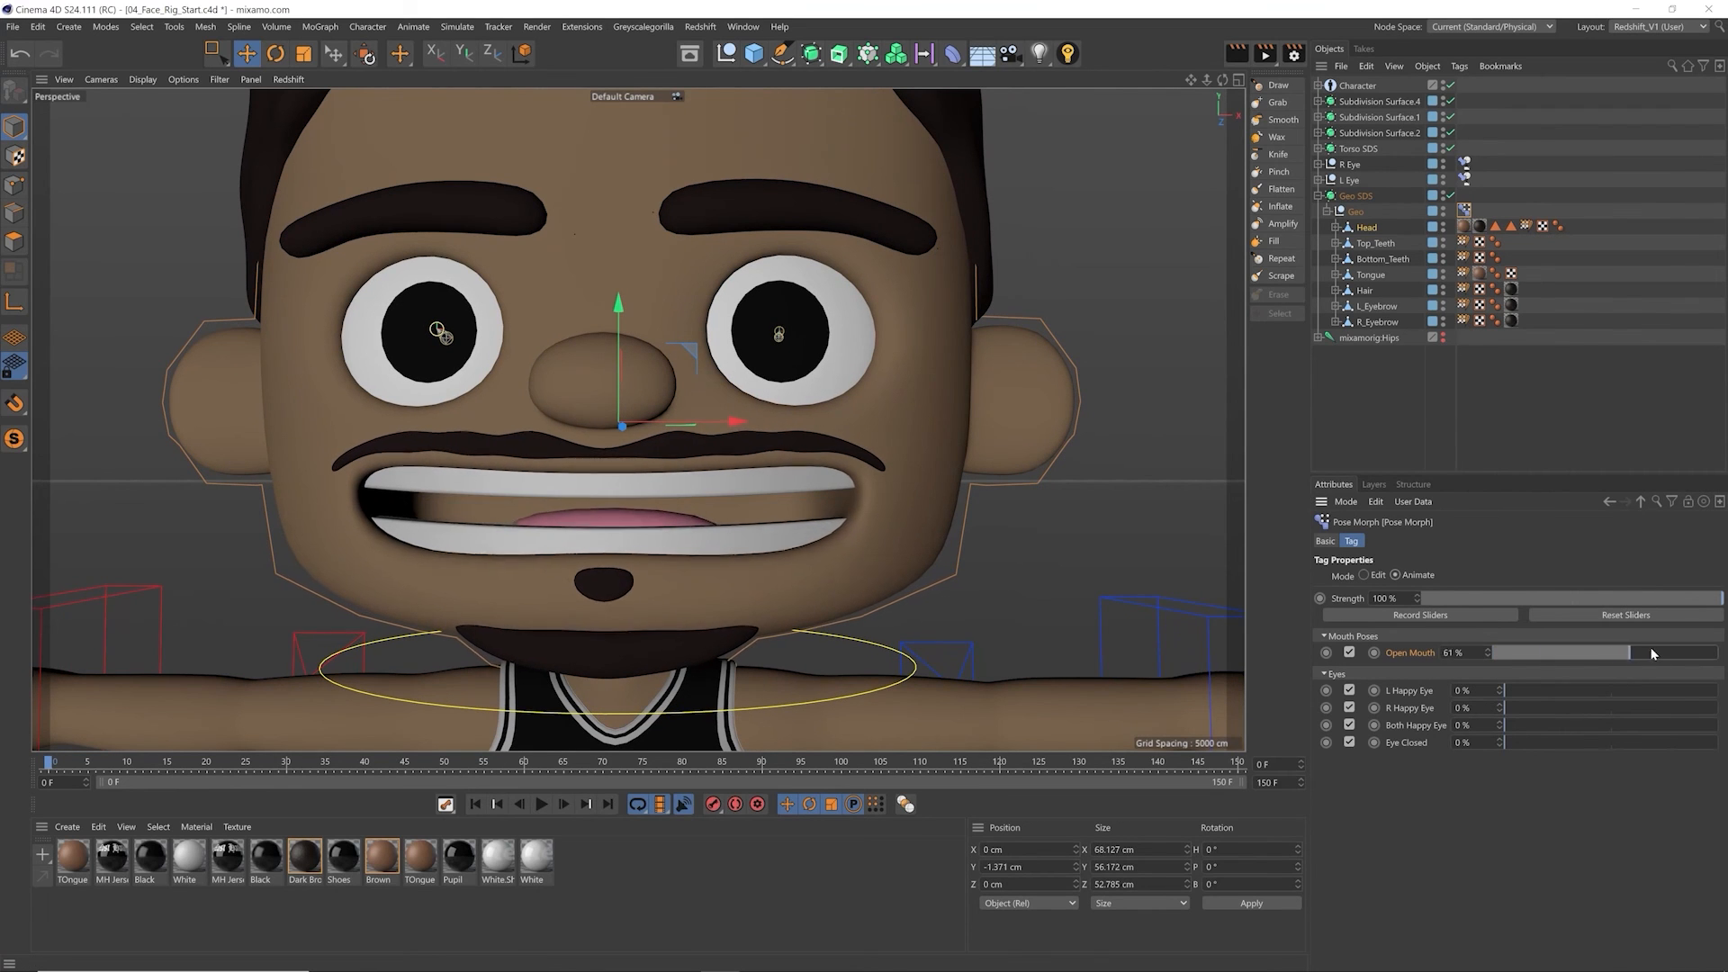
drag(1527, 688, 1674, 684)
drag(1522, 729, 1626, 691)
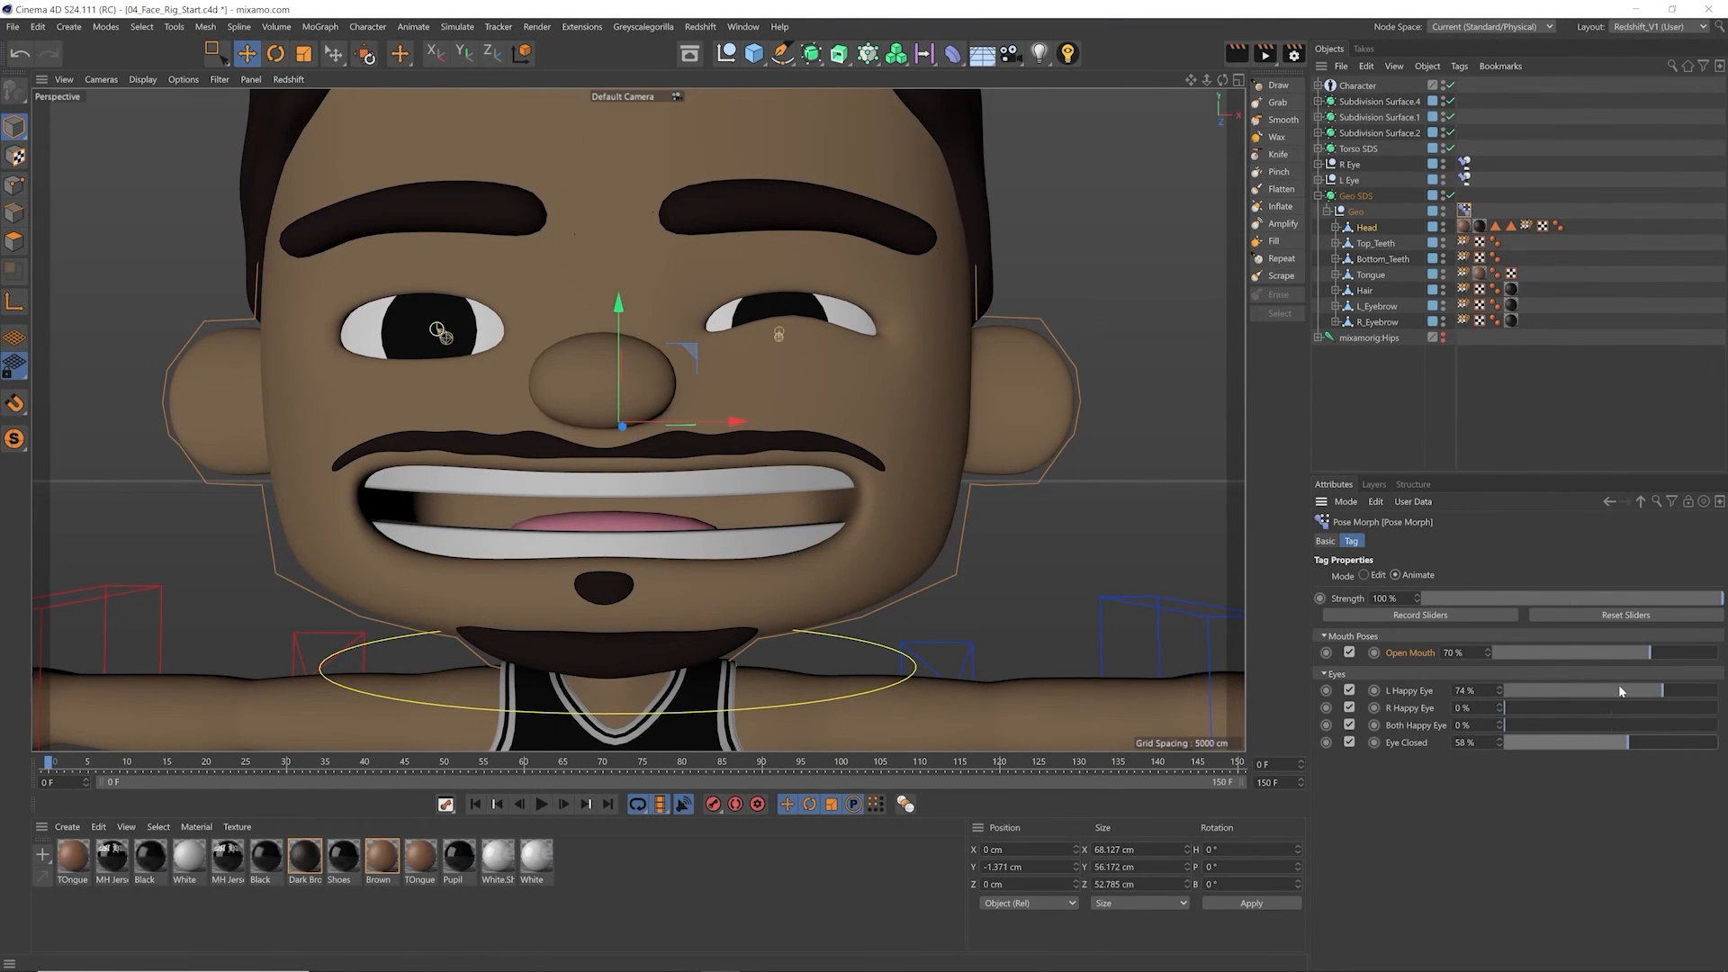
mouse_move(812, 569)
alt+mouse_down()
mouse_move(828, 567)
mouse_move(811, 569)
alt+mouse_up()
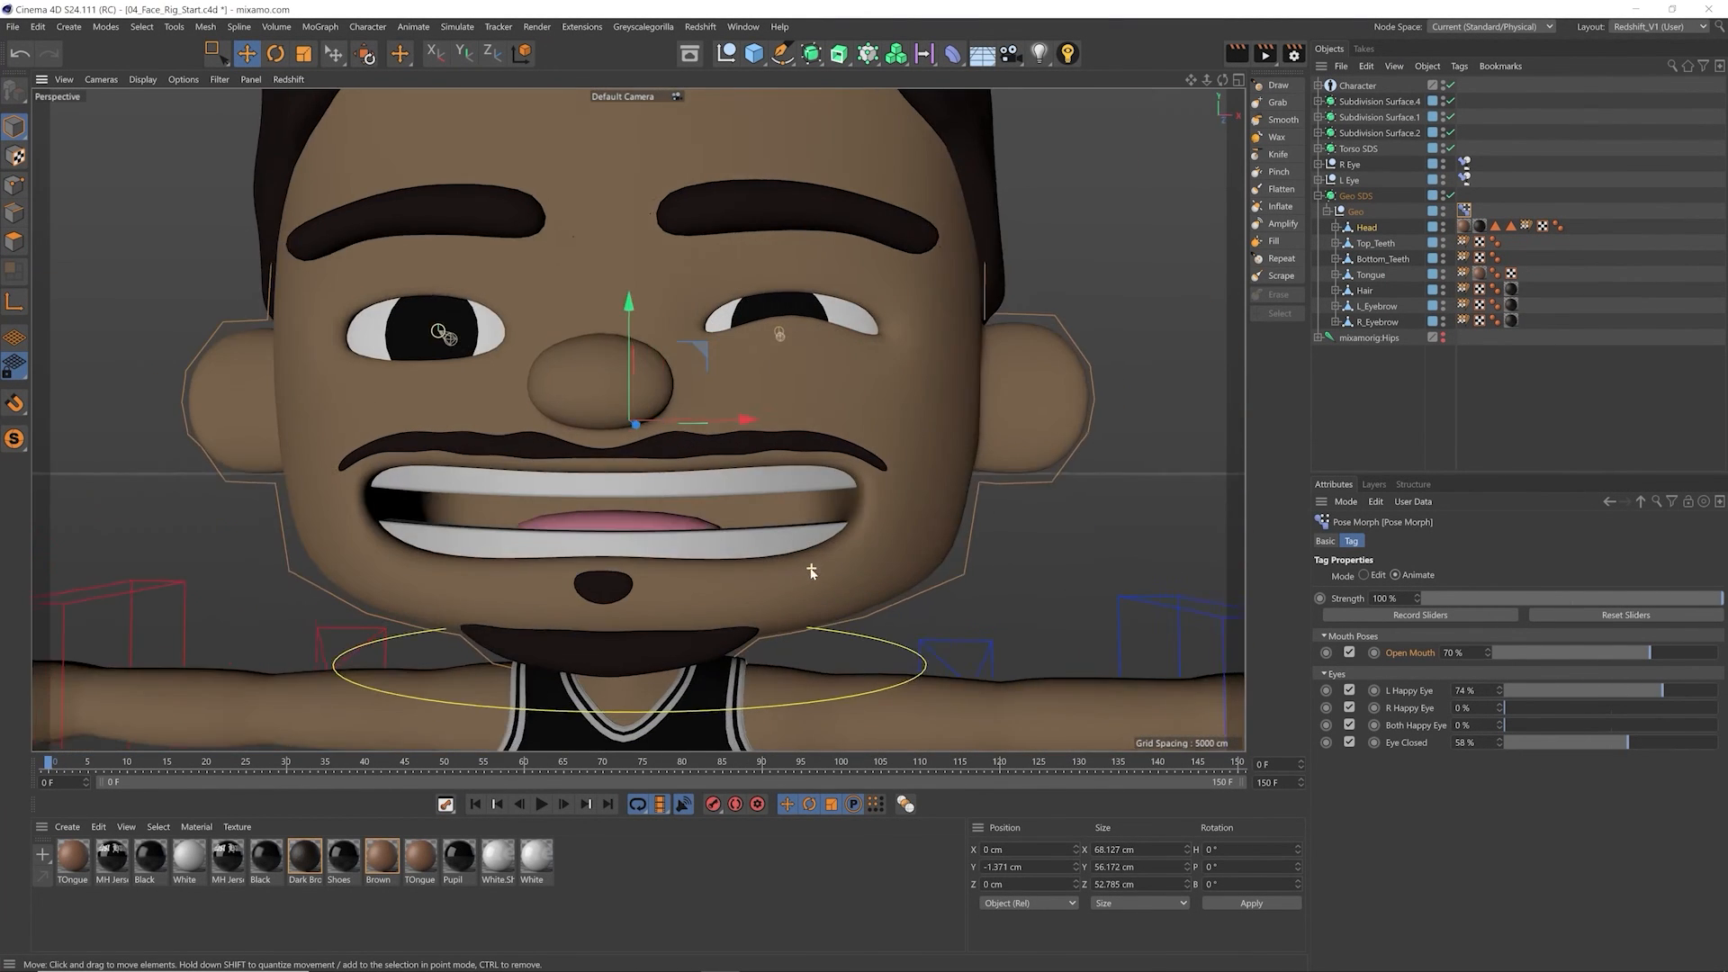
scroll(811, 571, down, 3)
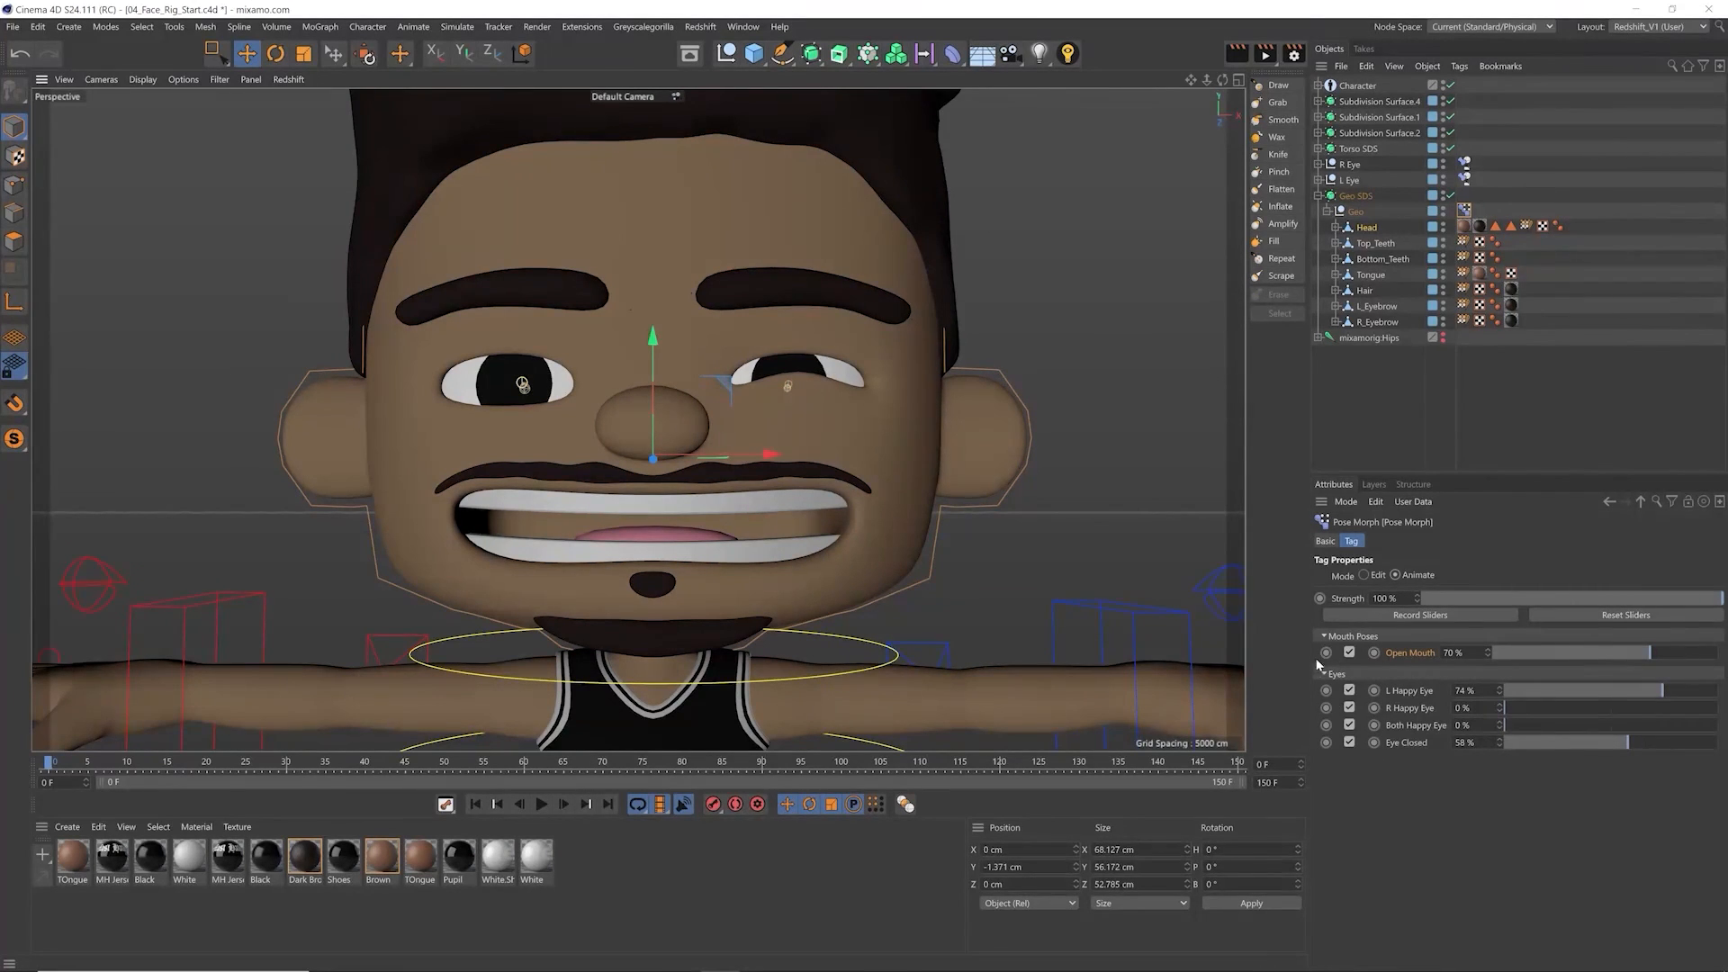
Step: Toggle the Open Mouth pose off and on to check its effect on the face
click(1350, 652)
click(1350, 653)
click(1348, 653)
click(1348, 654)
key(v)
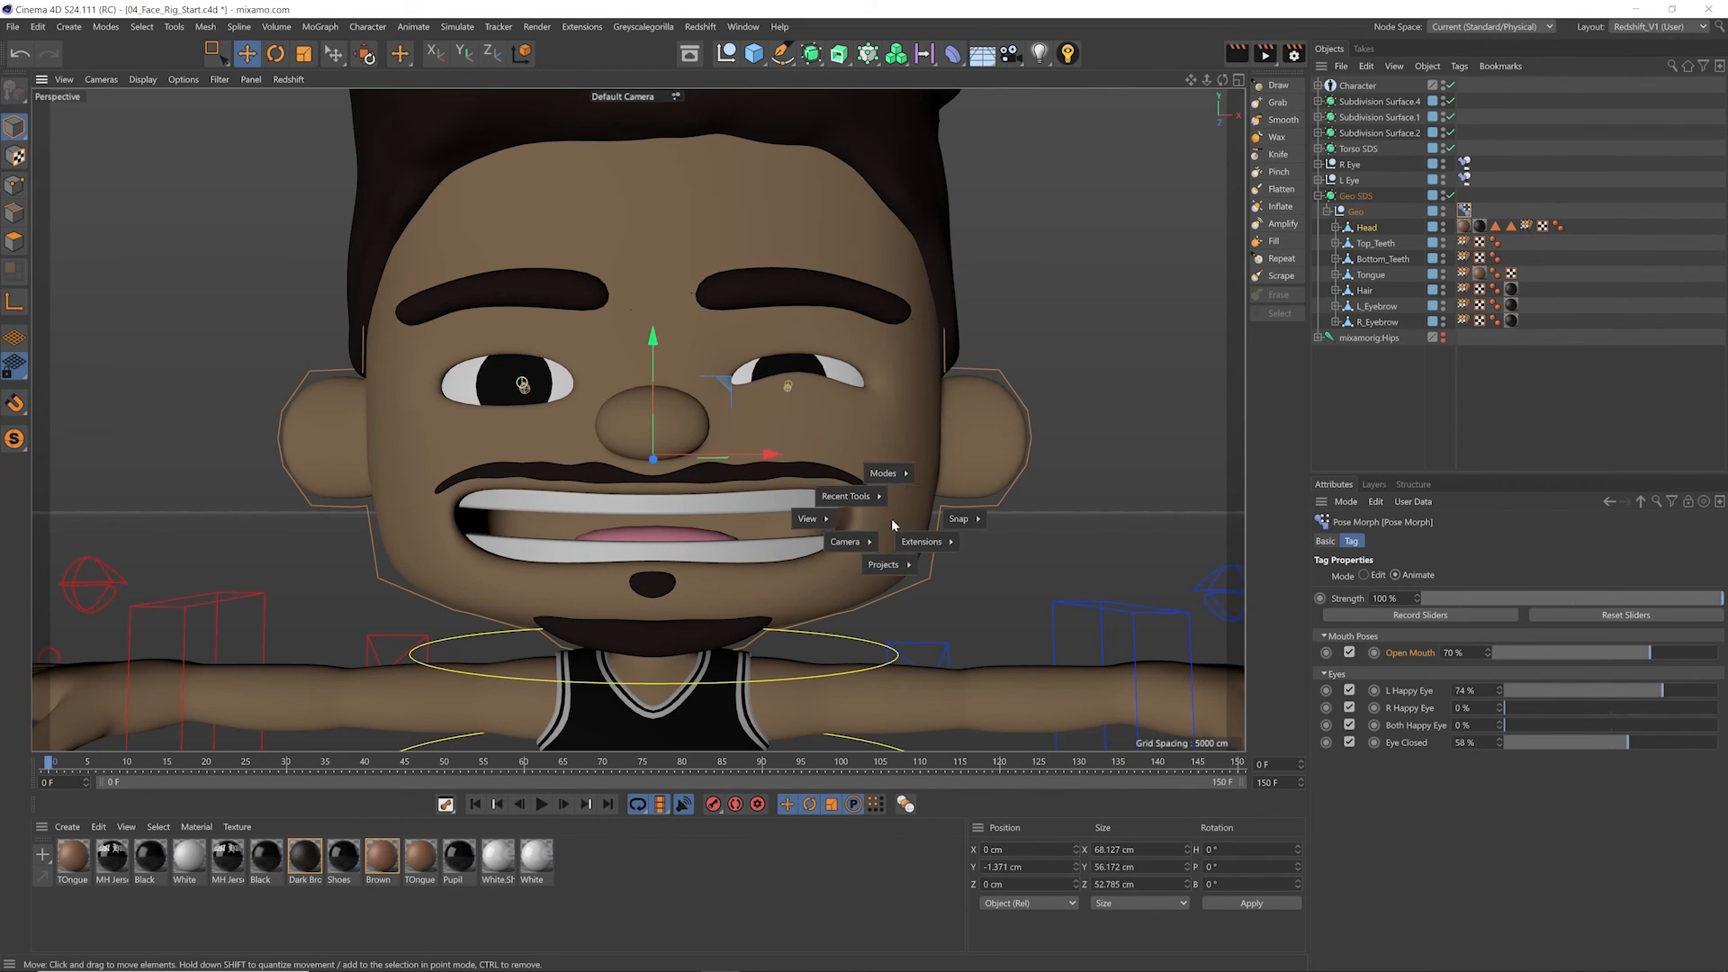
Step: Switch to the 04_Face_Rig_Finish project and review the Pose Morph tag's pose list in Edit mode before returning to Animate mode
mouse_move(887, 565)
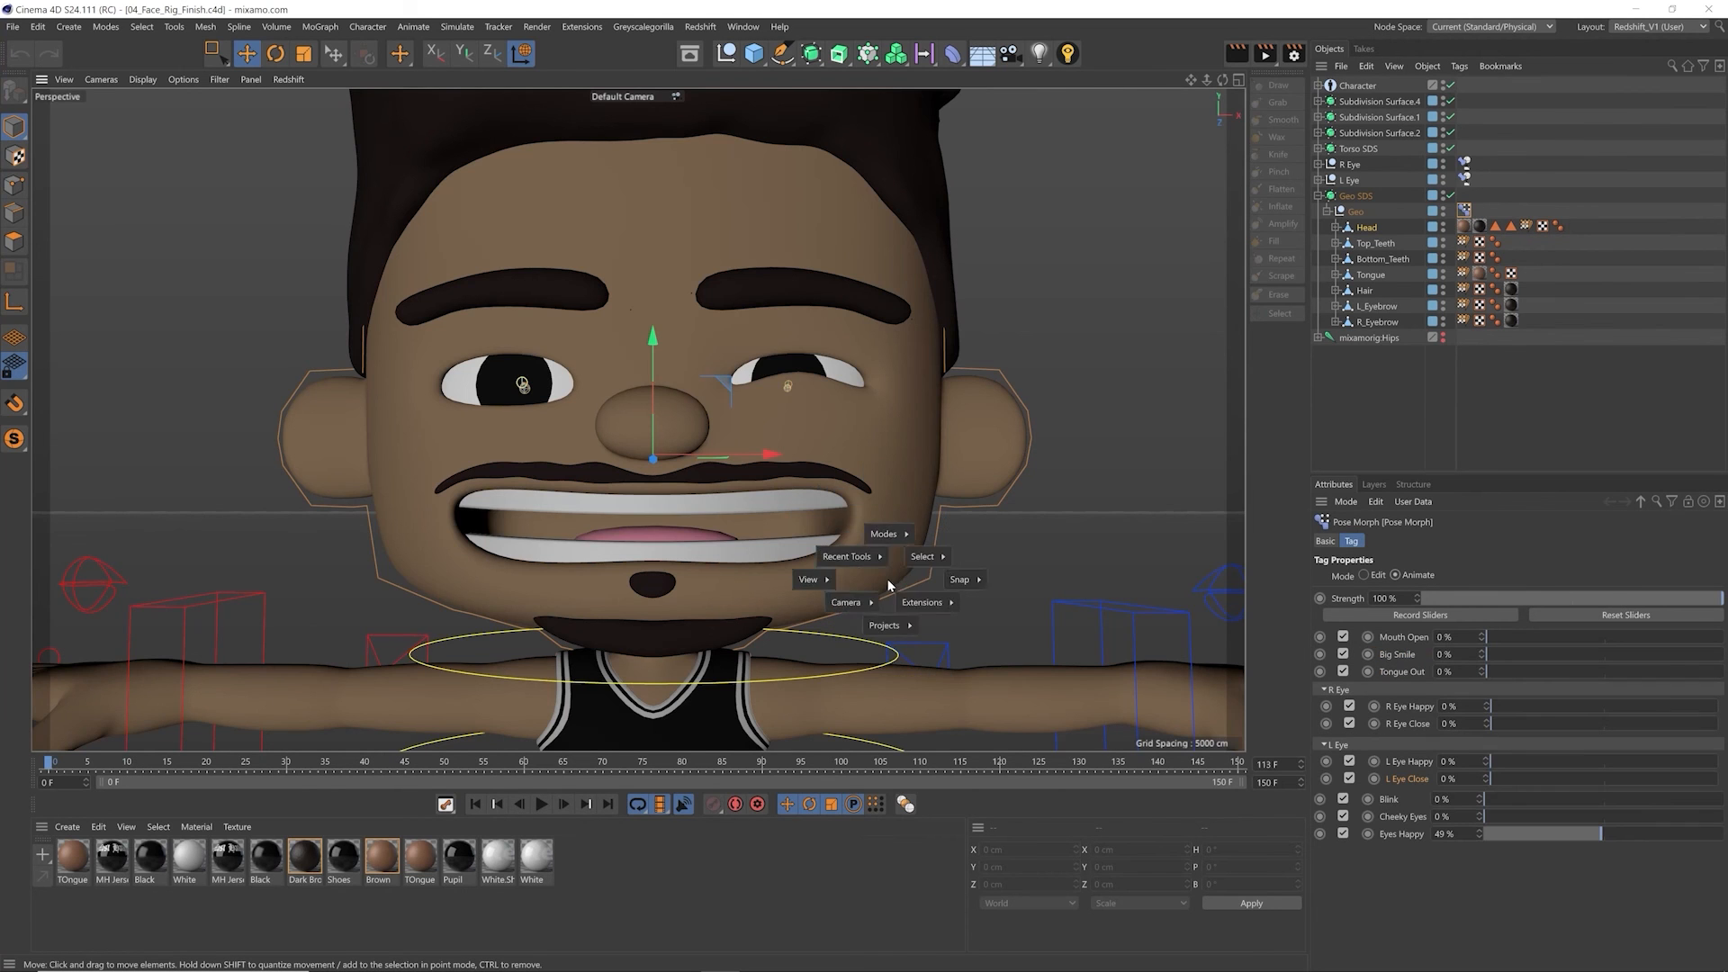
click(888, 582)
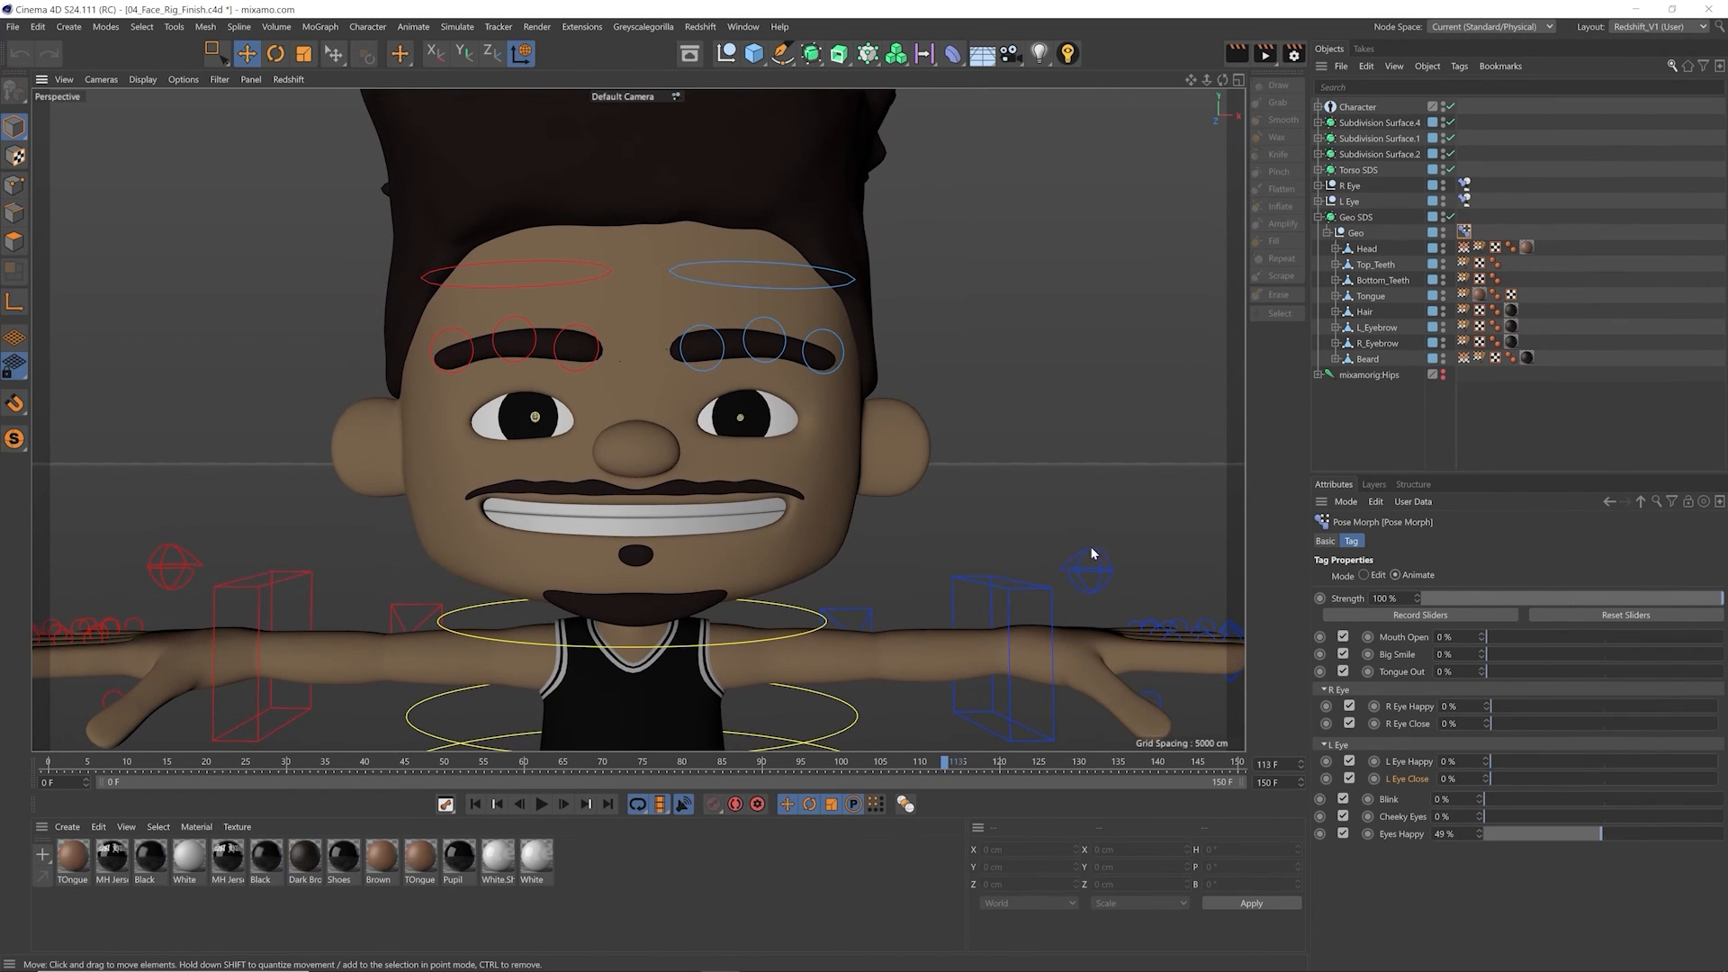
click(1363, 575)
click(1395, 655)
scroll(1677, 654, down, 1)
click(1401, 676)
click(1396, 575)
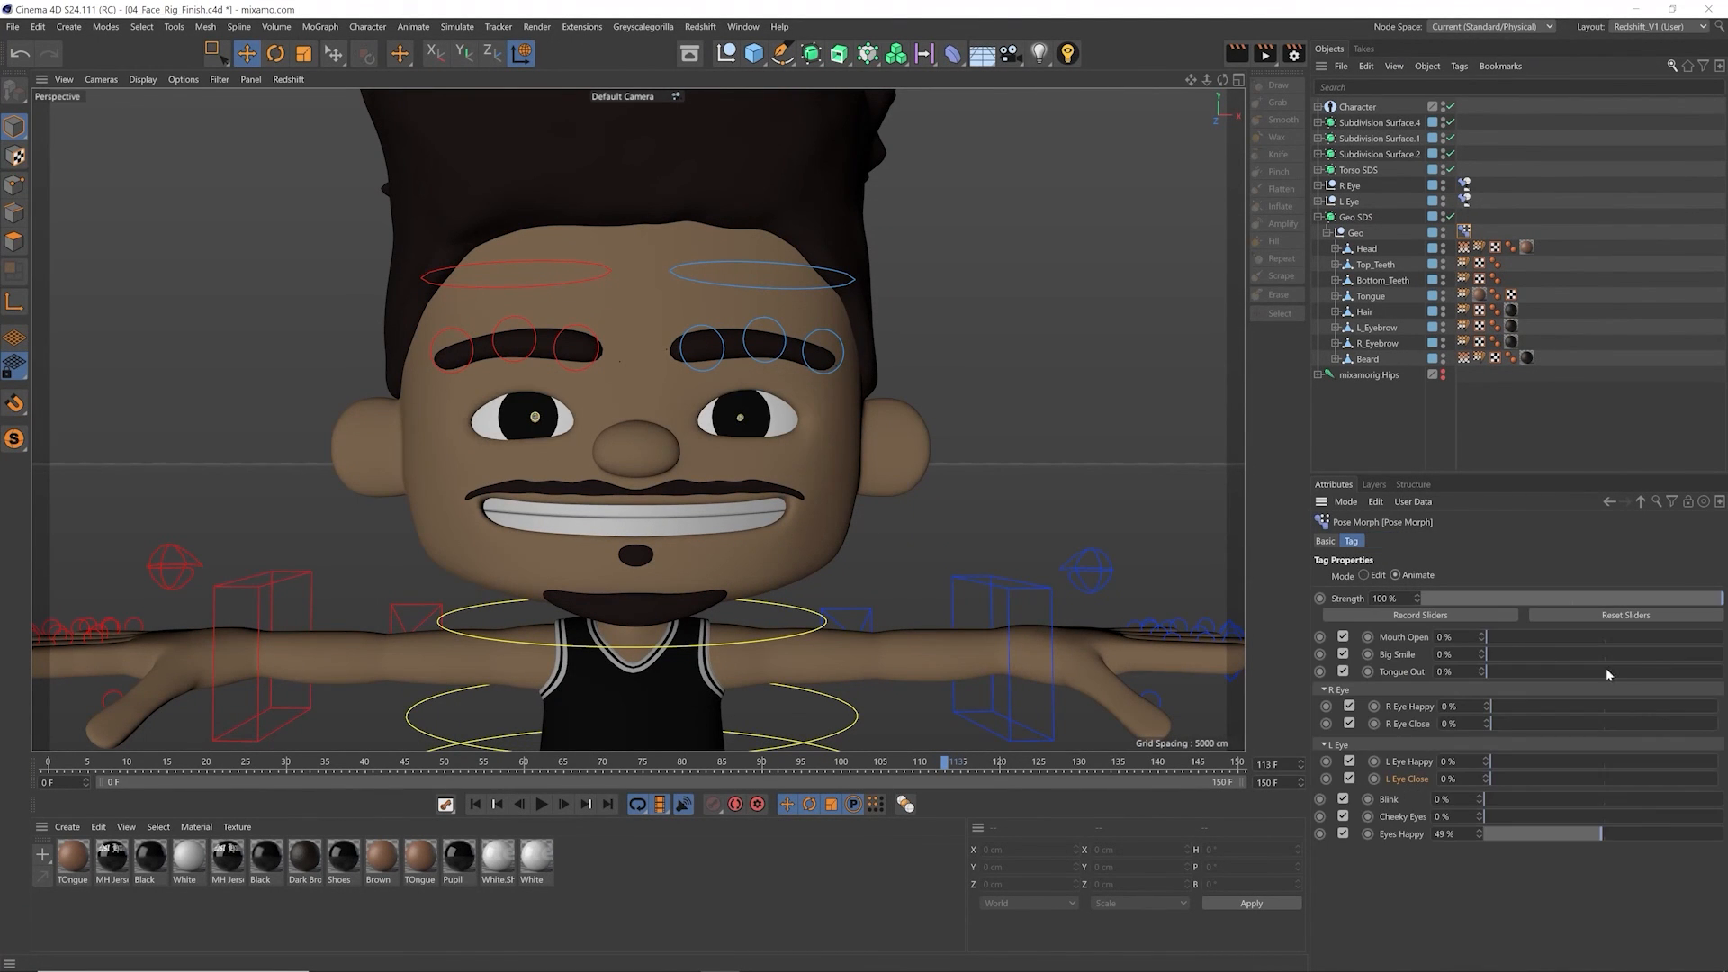
Step: Set the Eyes Happy pose to 0%, Big Smile to 100% and Cheeky Eyes to 69%
drag(1575, 837, 1321, 842)
drag(1487, 816, 1699, 757)
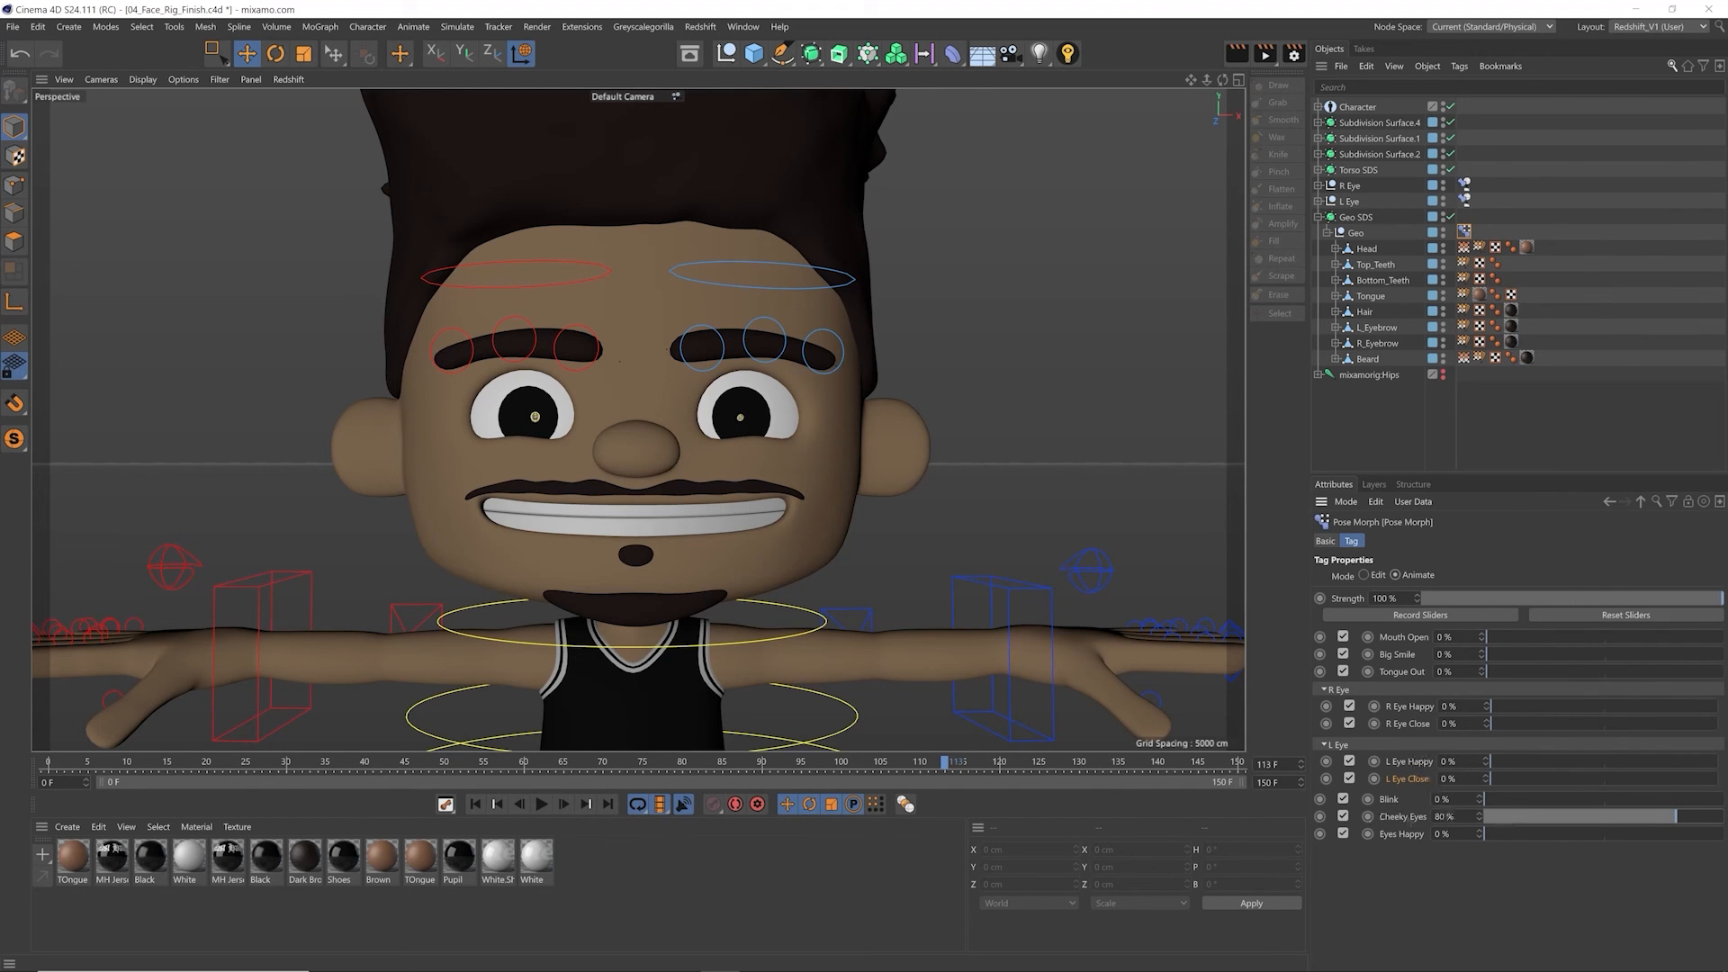
drag(1508, 657, 1724, 657)
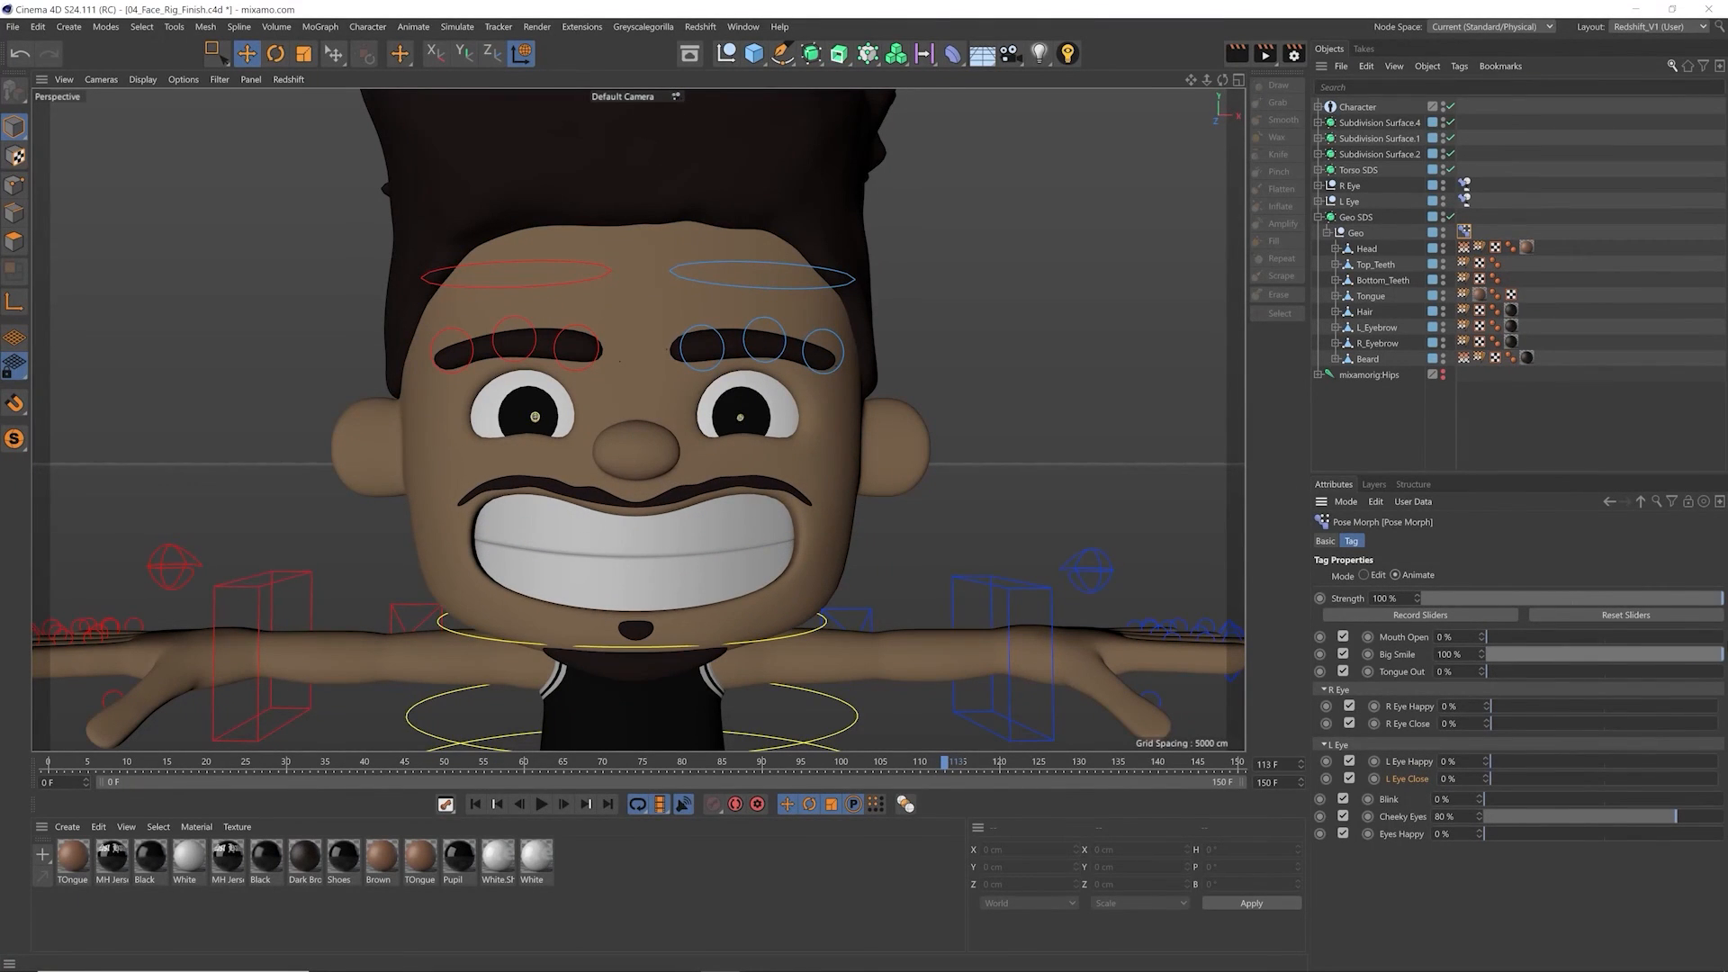
drag(1611, 818, 1646, 796)
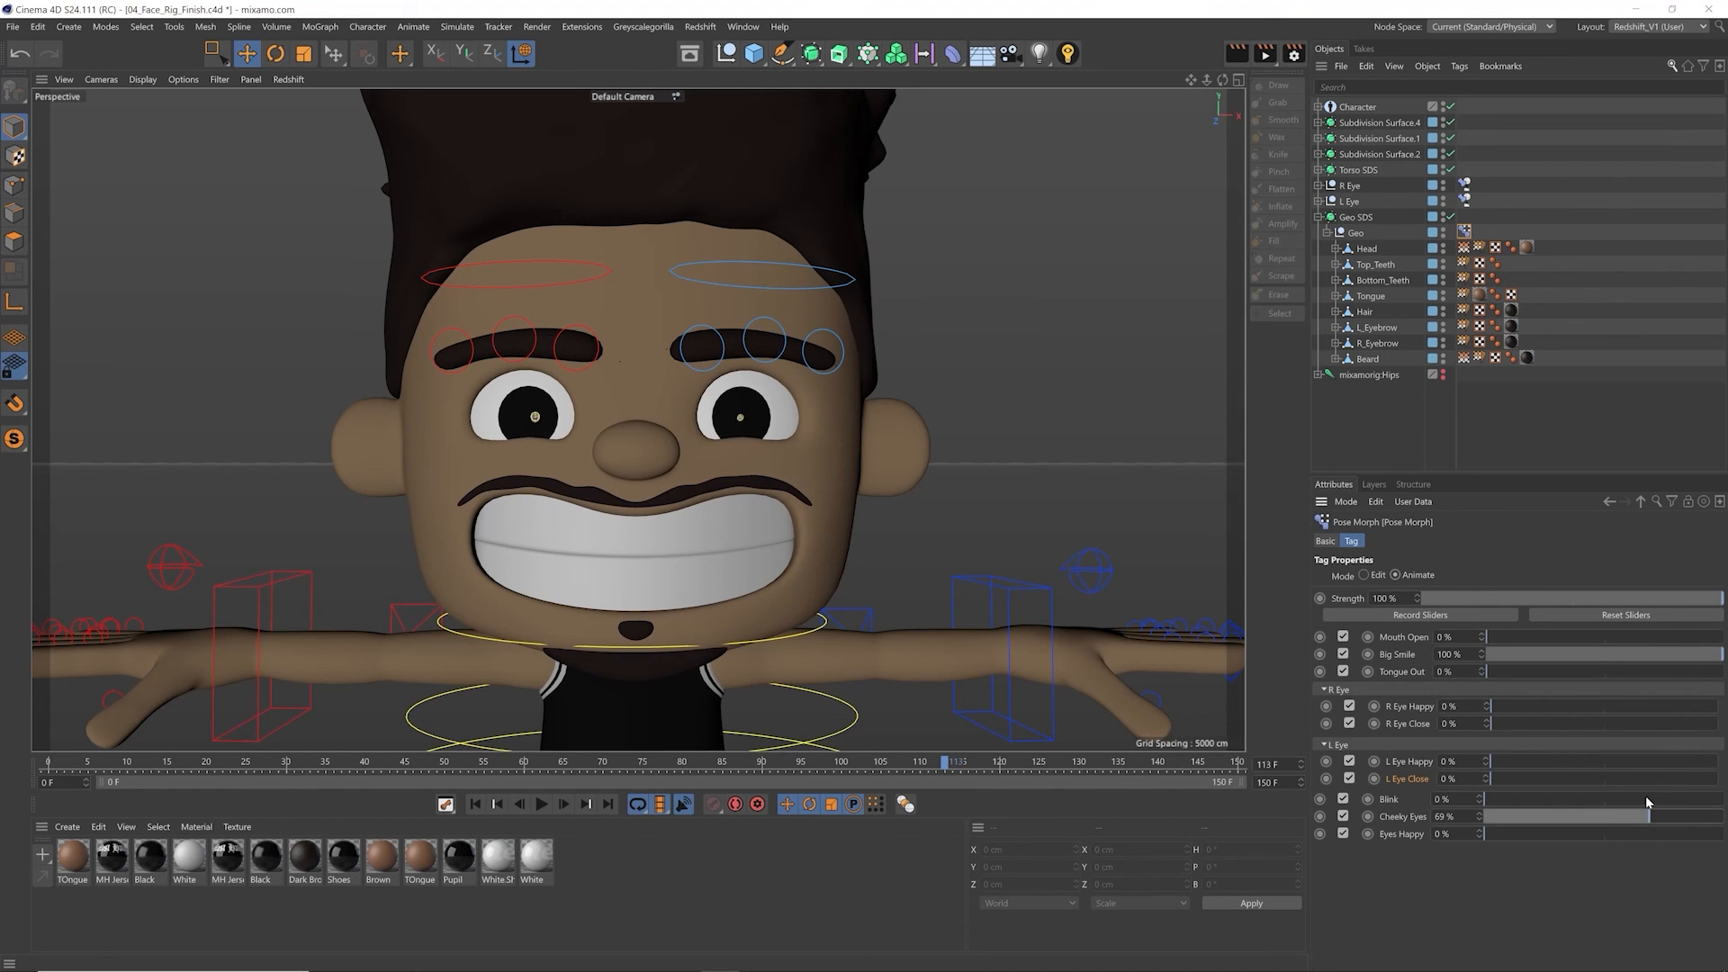
Step: Test the Big Smile pose over its full range up to 101% and reset it to its default
drag(1712, 658, 1653, 658)
right_click(1484, 655)
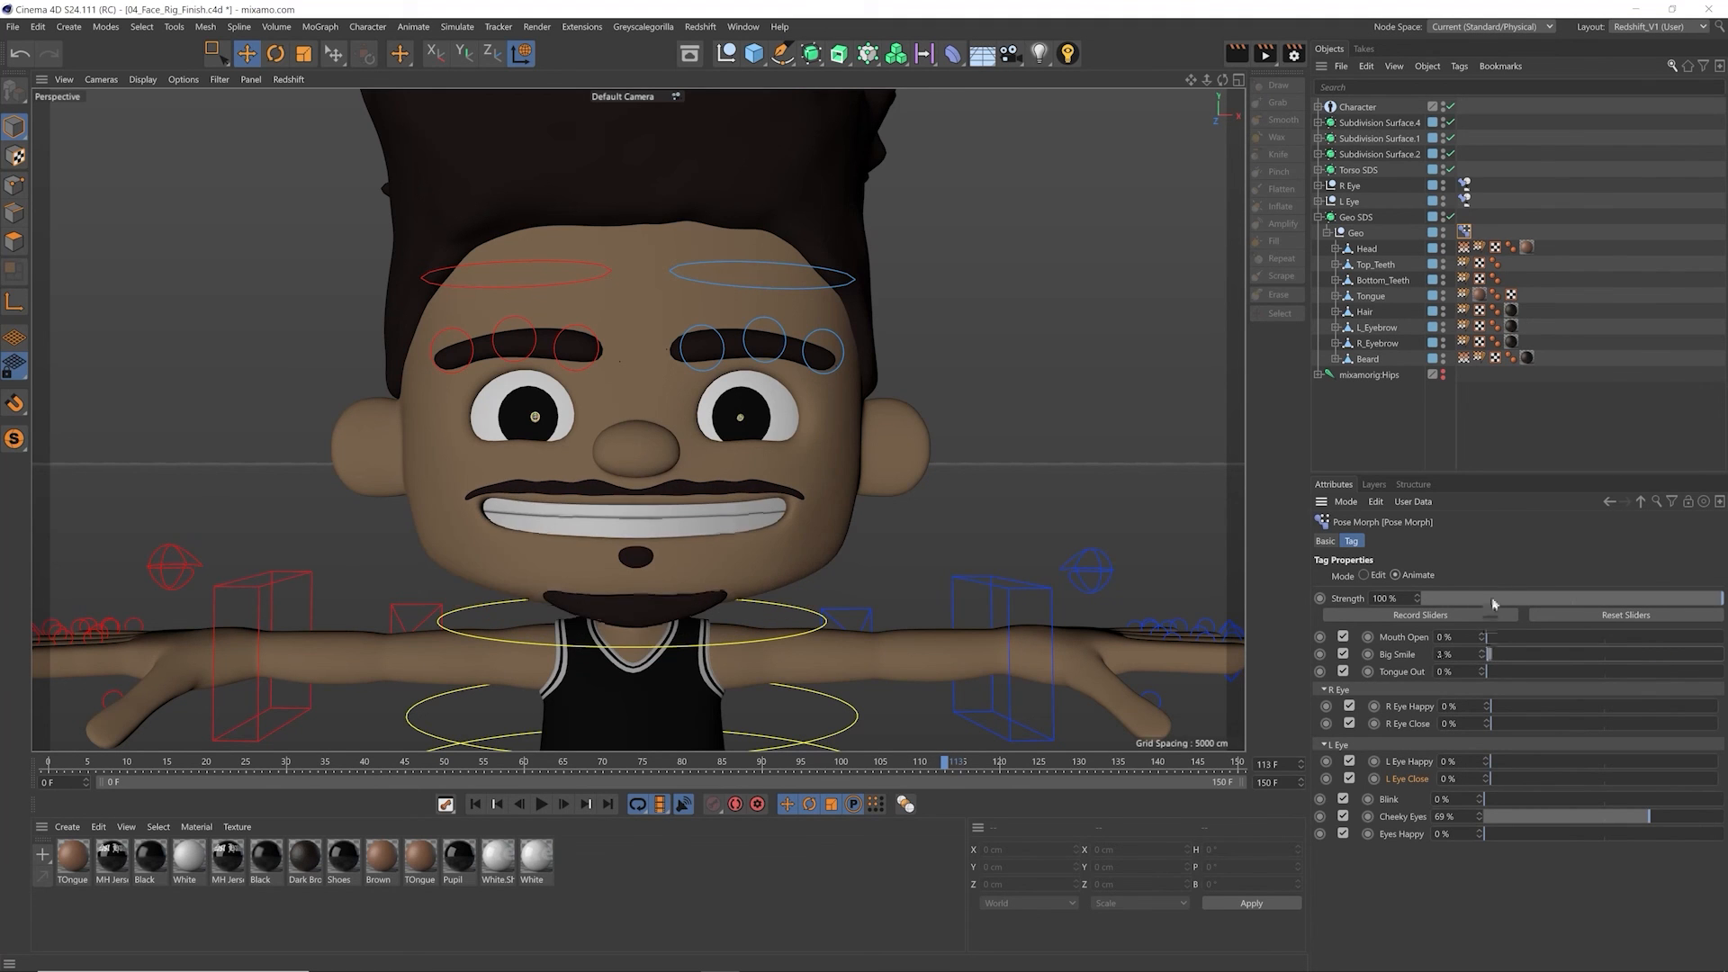
drag(1488, 654, 1722, 655)
click(1482, 652)
mouse_move(1485, 655)
mouse_down()
mouse_move(1515, 565)
mouse_move(1589, 493)
mouse_move(1419, 718)
mouse_move(1442, 713)
mouse_move(1453, 669)
mouse_up()
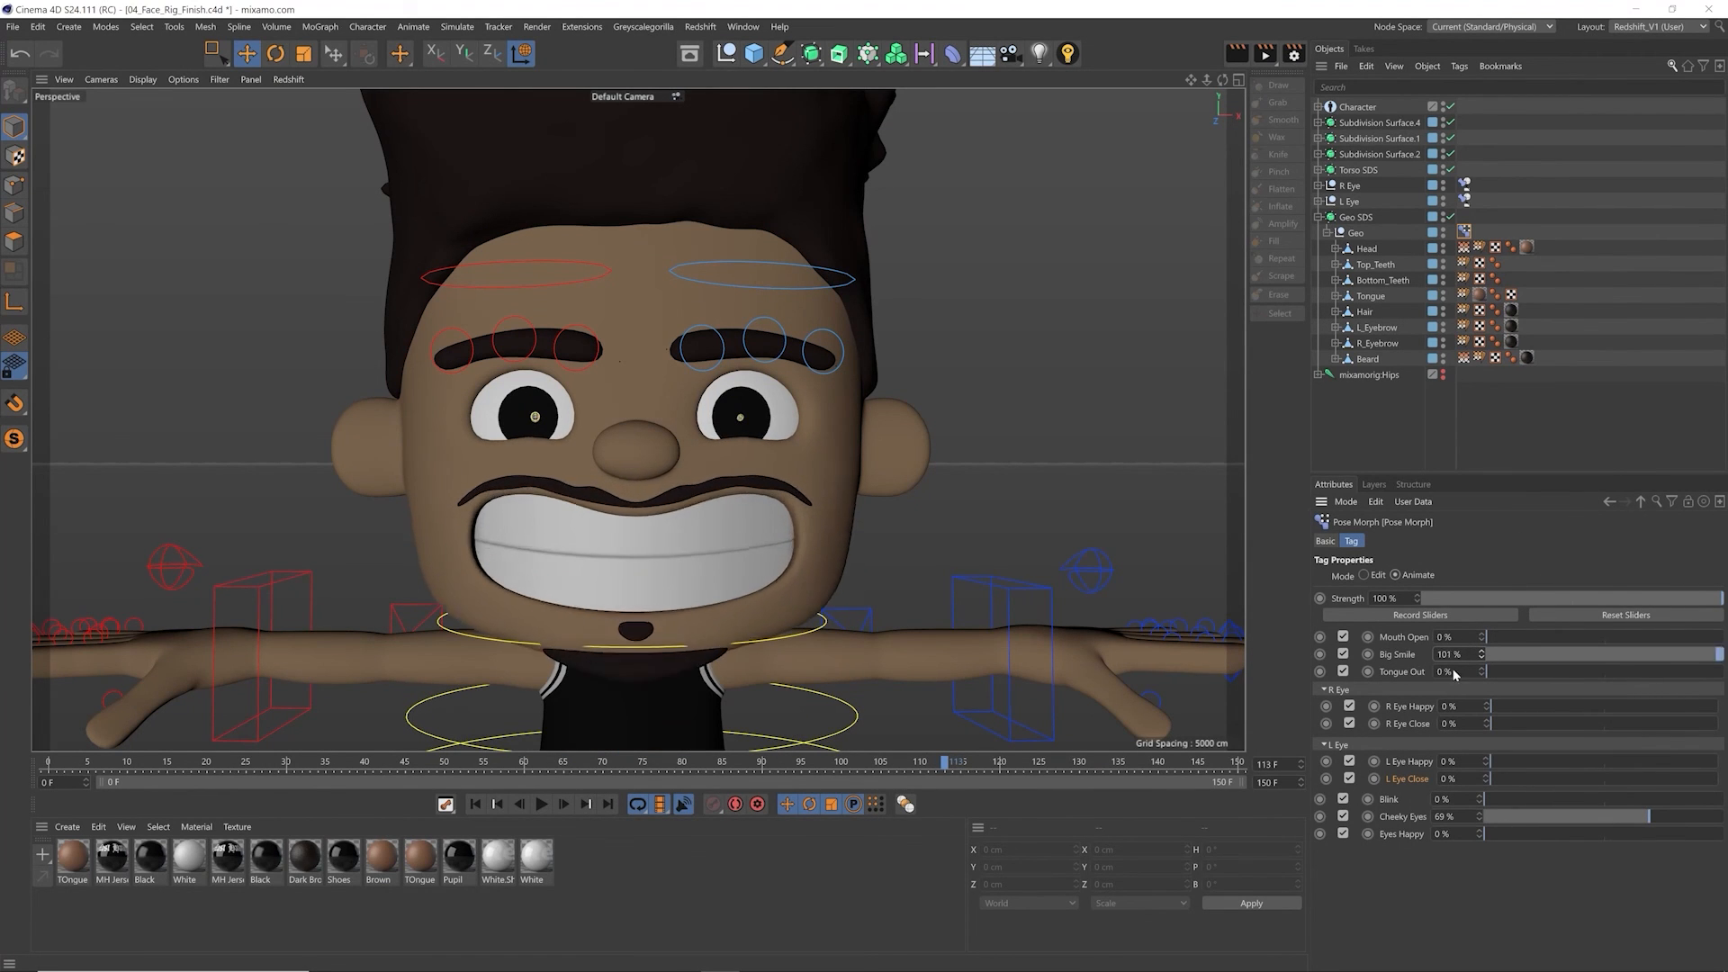
right_click(1484, 654)
Step: Combine Mouth Open at 53%, Big Smile at 47% and Tongue Out at 57%, and try other mouth and eye values
drag(1547, 636, 1634, 662)
drag(1512, 641, 1612, 637)
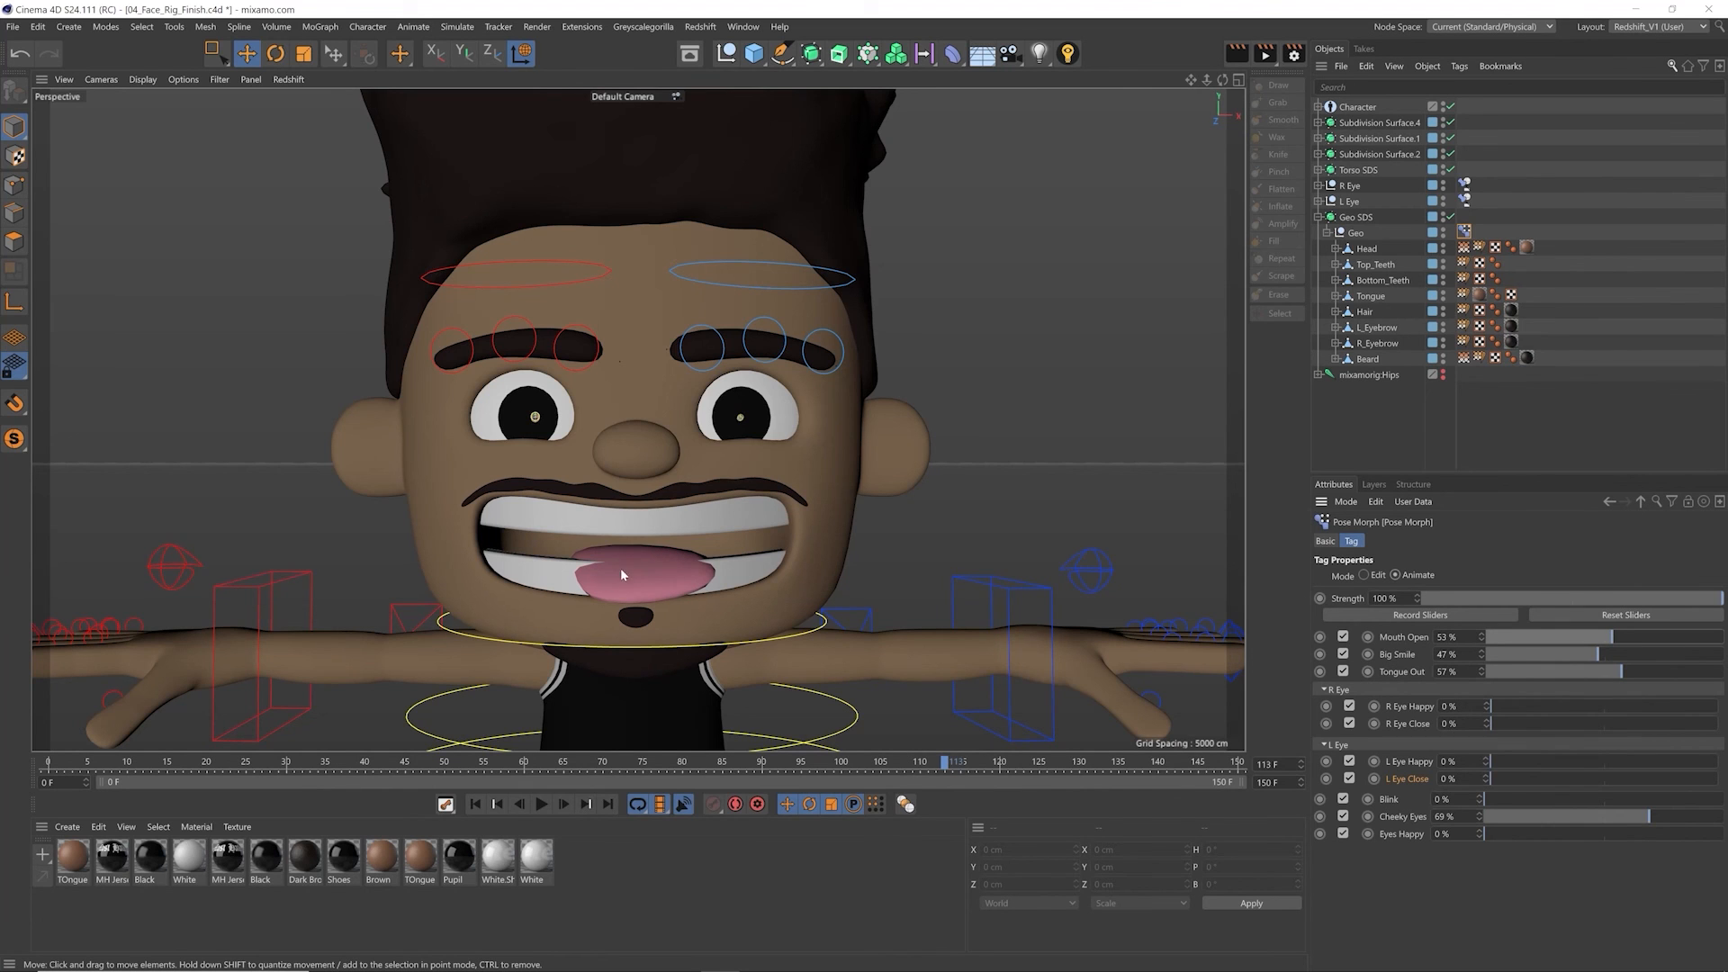
drag(1608, 638, 1541, 639)
drag(1577, 655, 1486, 637)
drag(1494, 708, 1491, 778)
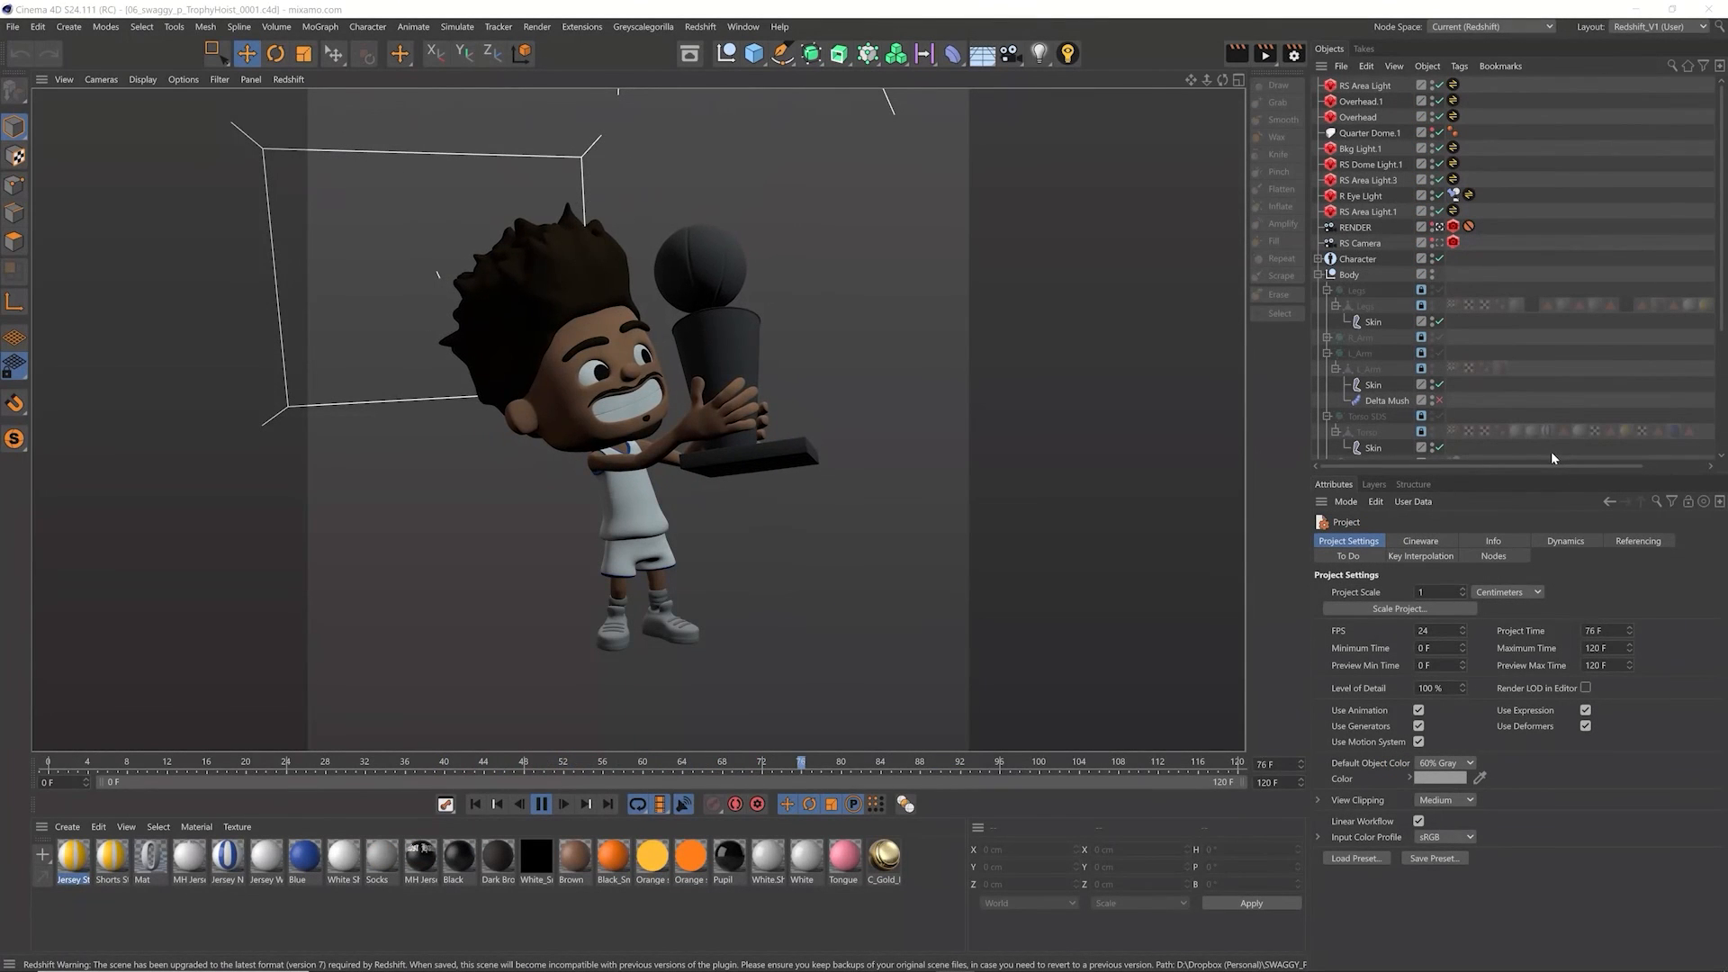
Step: In the 06_swaggy_p_TrophyHoist_0001 project, toggle the Geometry Only Playback filter to compare playback with and without the rig controllers
click(250, 79)
click(257, 124)
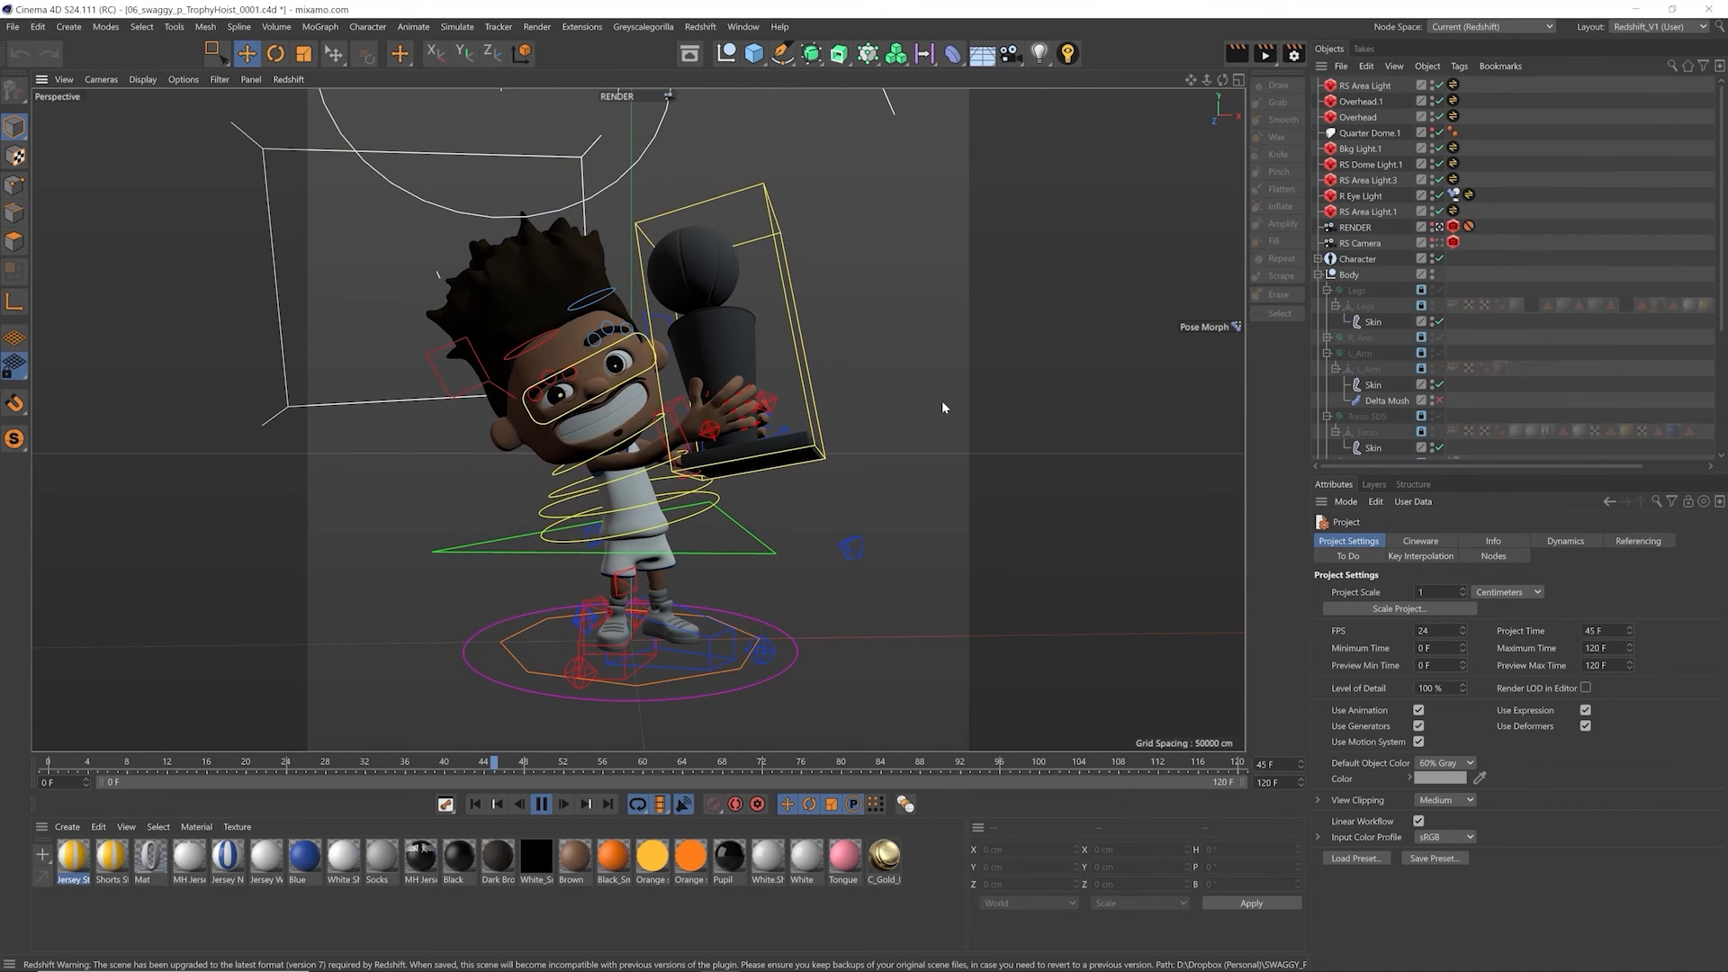
click(218, 81)
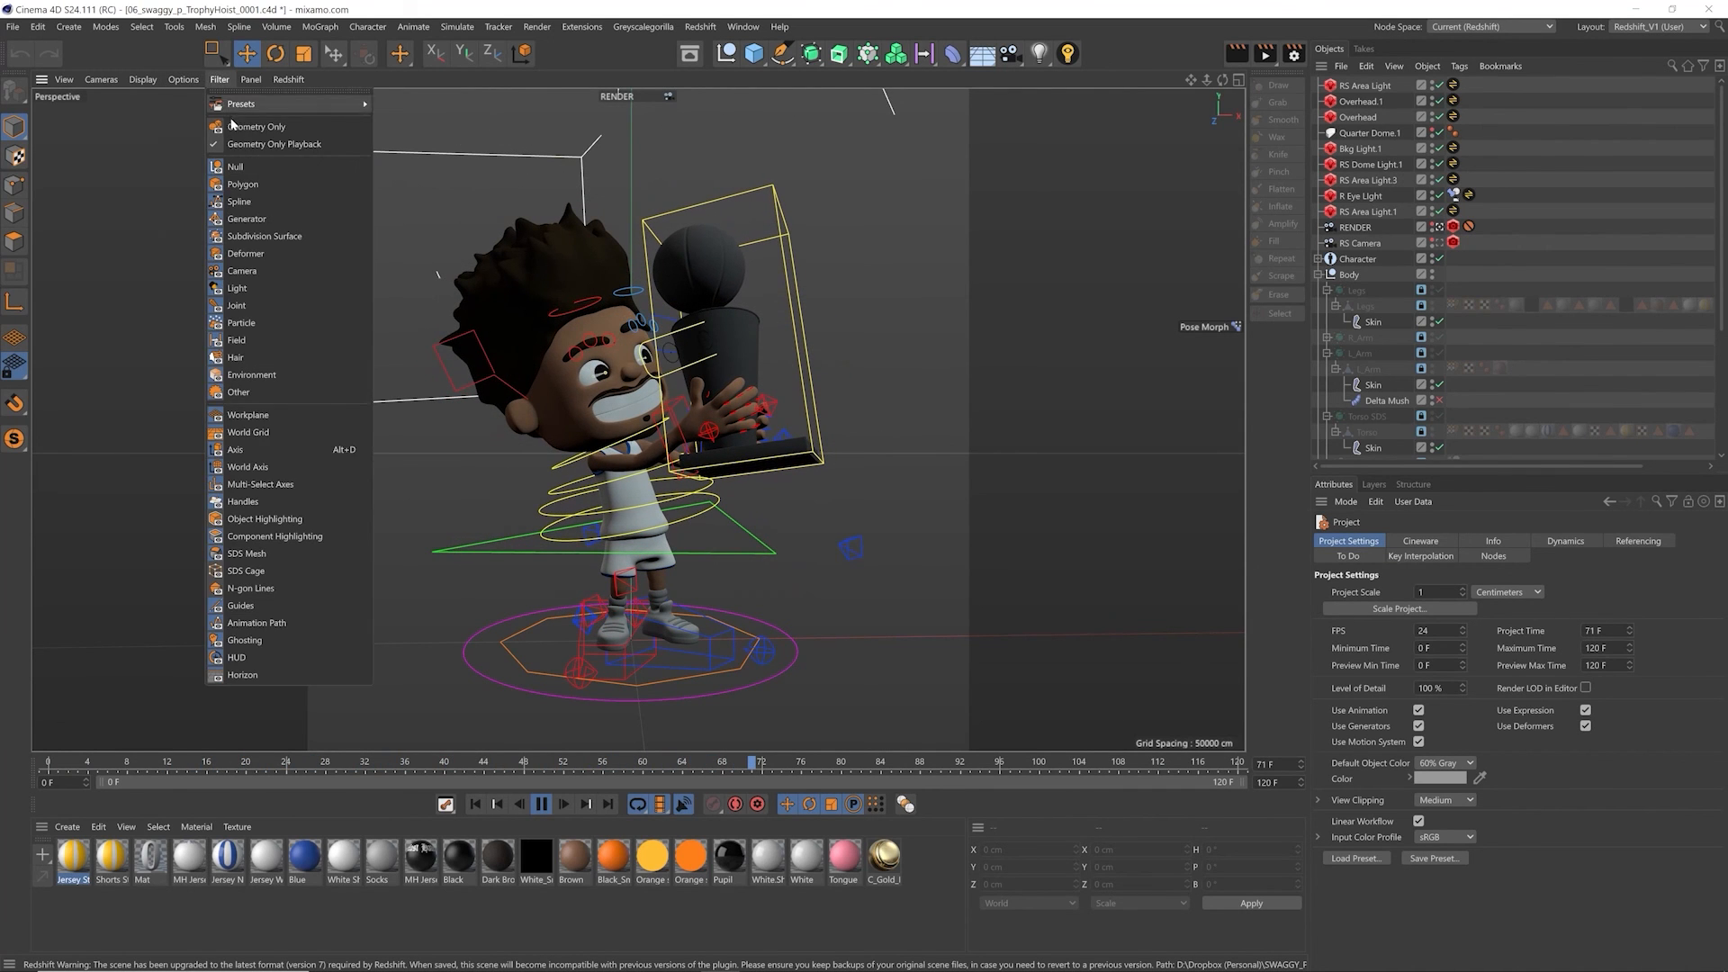
click(225, 124)
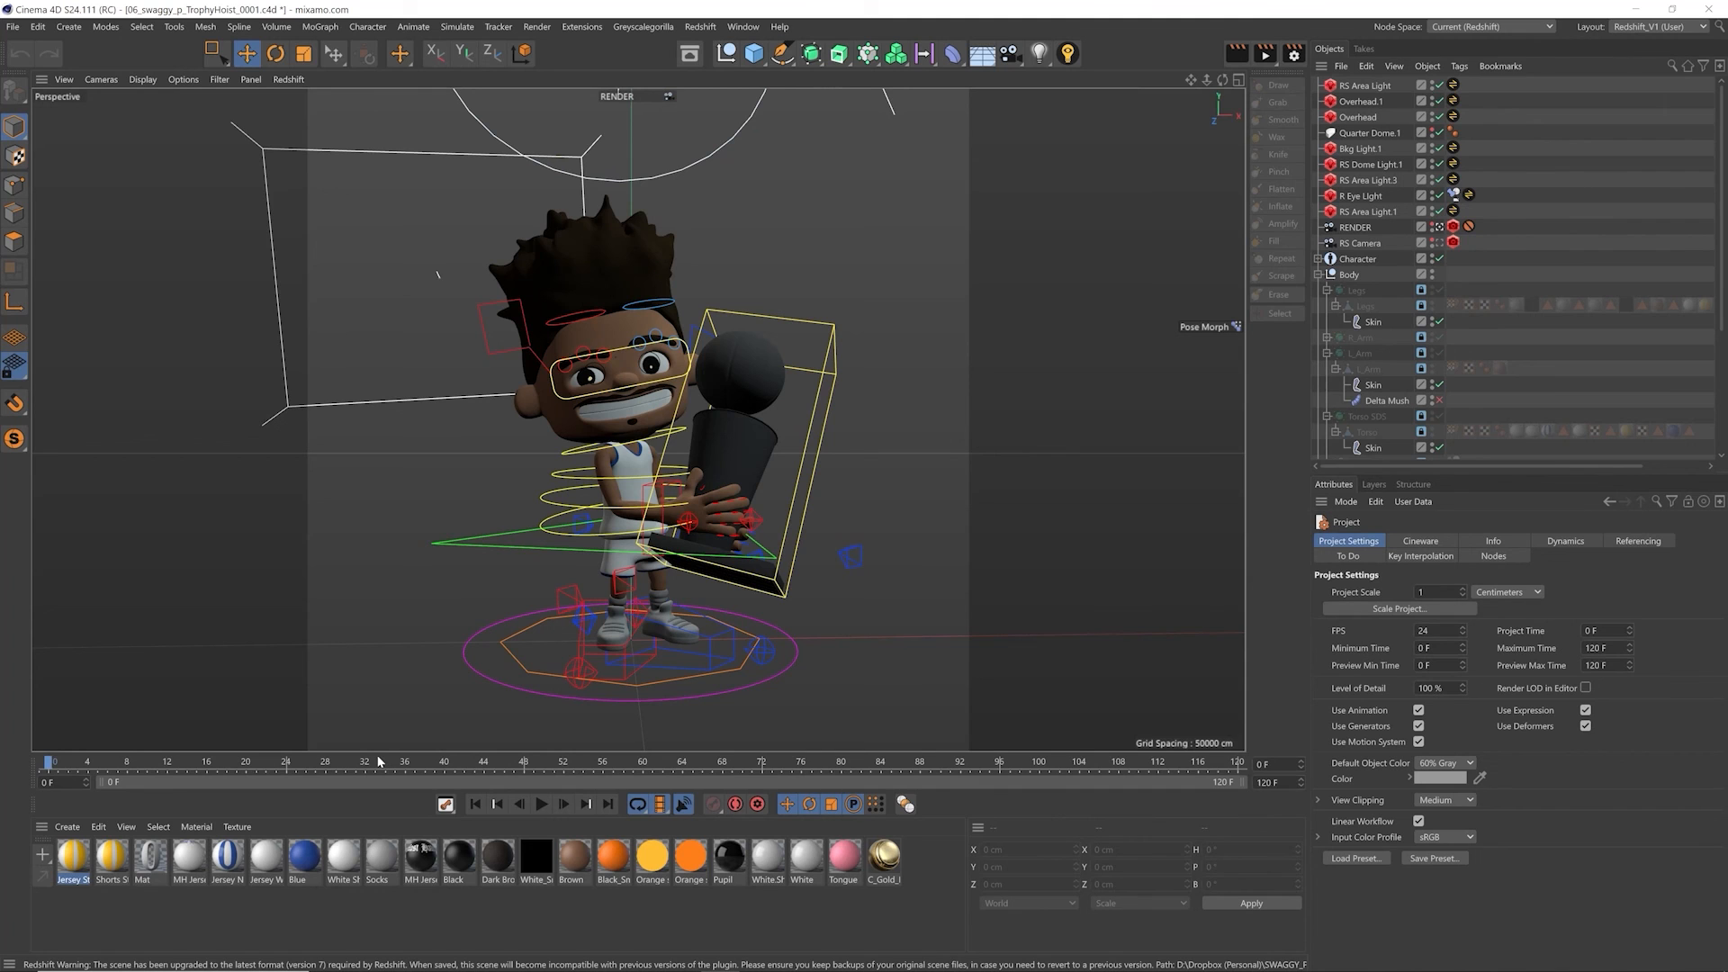
Step: Scrub through the trophy hoist animation on the timeline to review the character's motion
click(70, 764)
drag(124, 770, 674, 771)
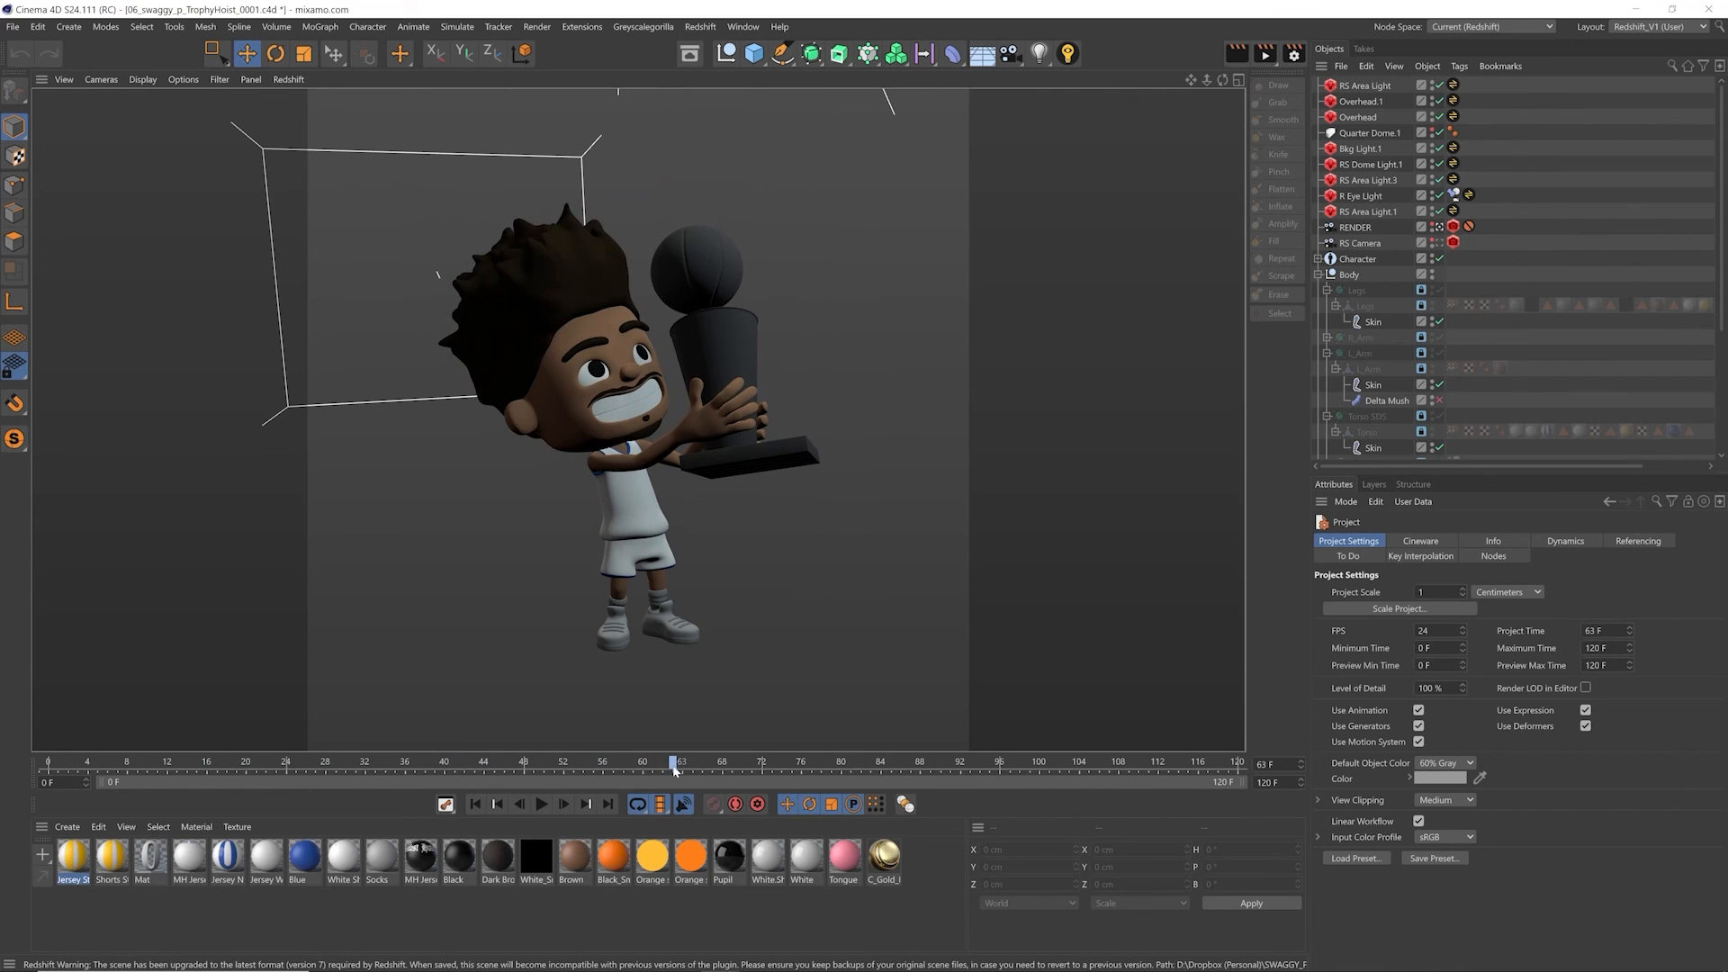
drag(808, 766, 1127, 776)
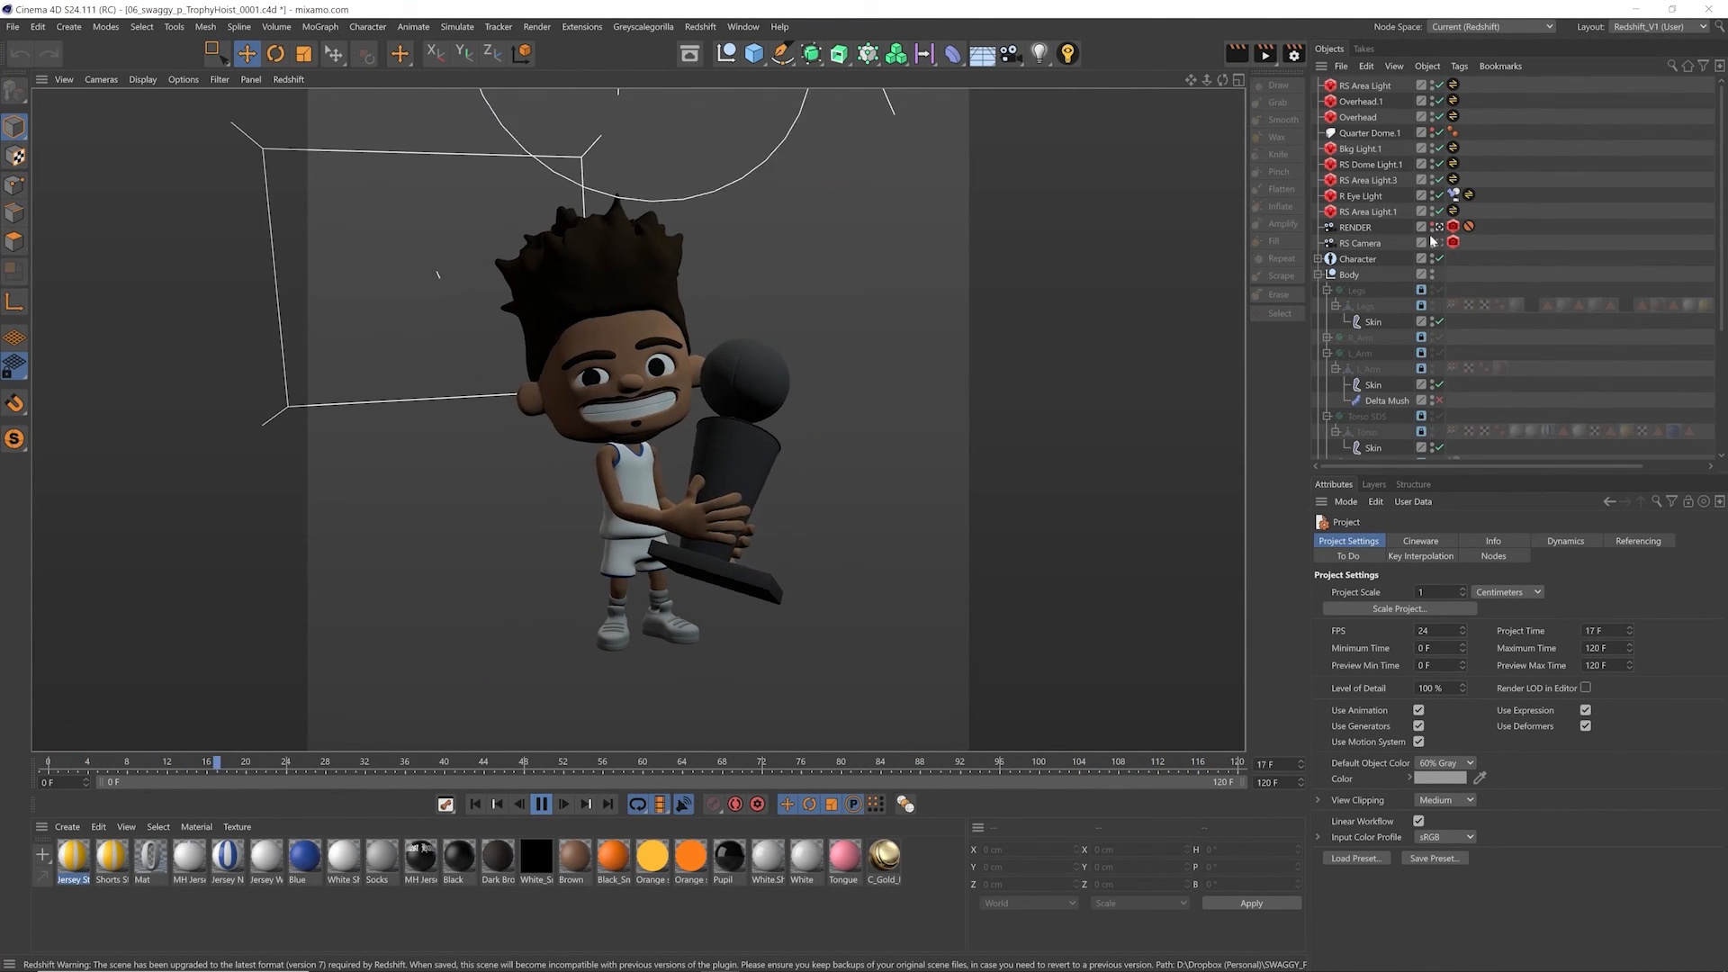
Step: Expand the head hierarchy, select the Head's Pose Morph tag and enable its Blink pose during playback
drag(1719, 276, 1718, 407)
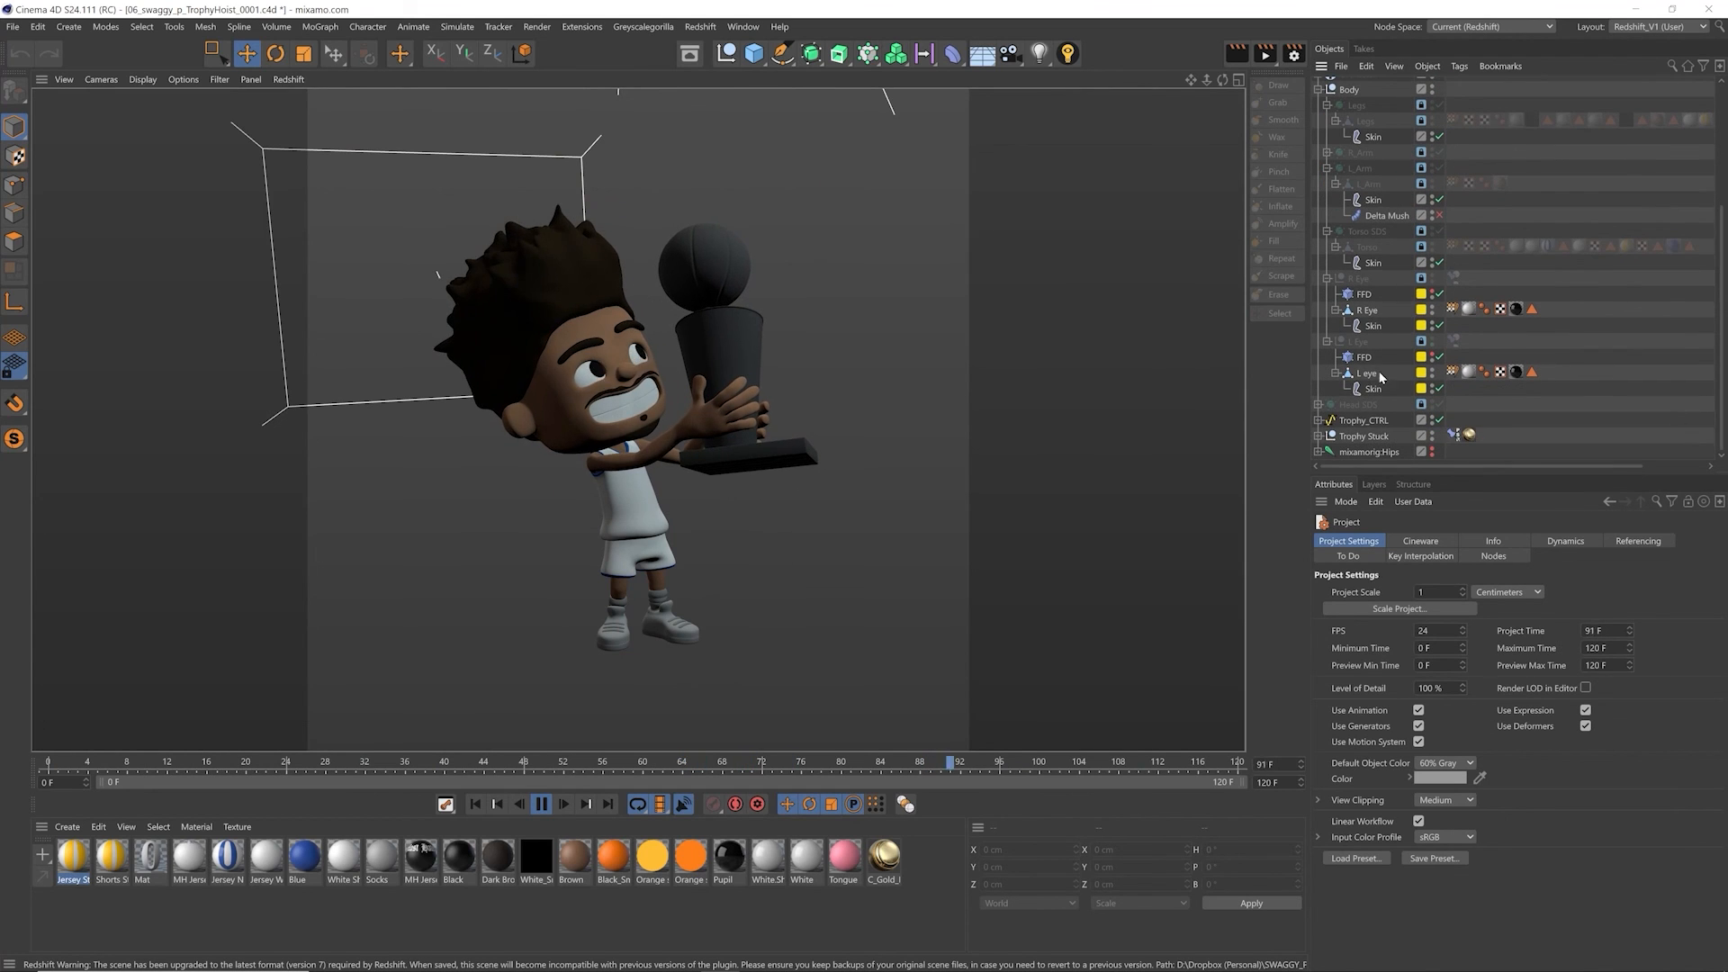
click(1456, 437)
key(F8)
click(1318, 405)
click(1454, 420)
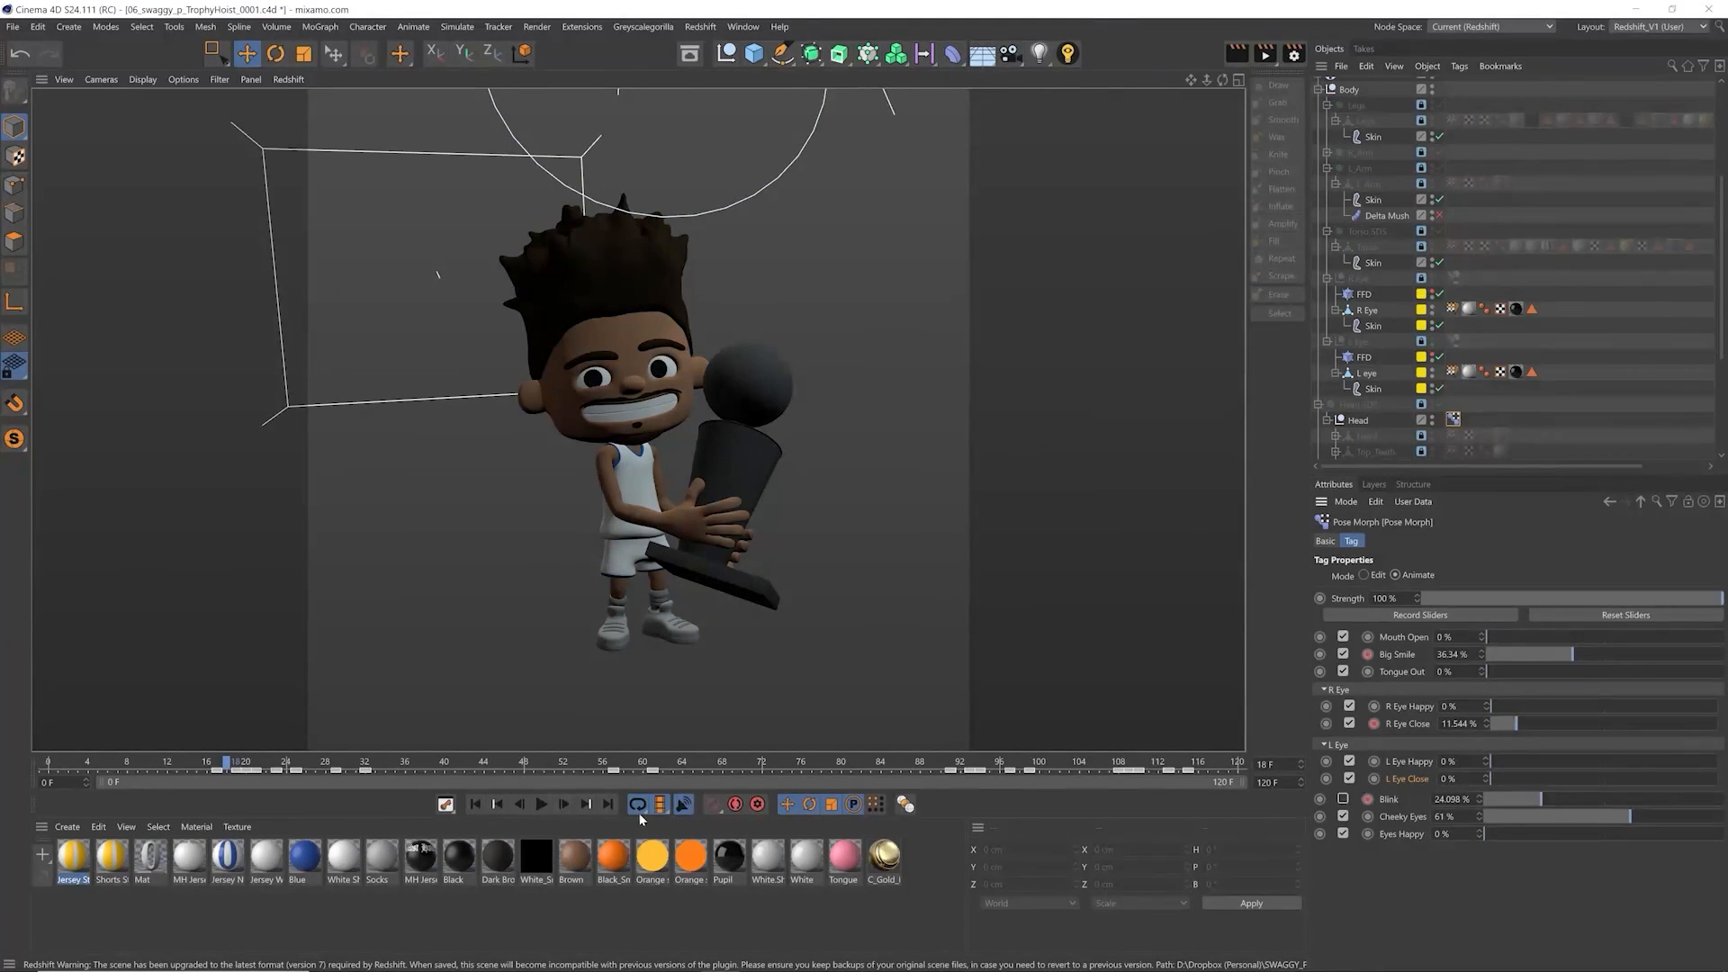
click(547, 808)
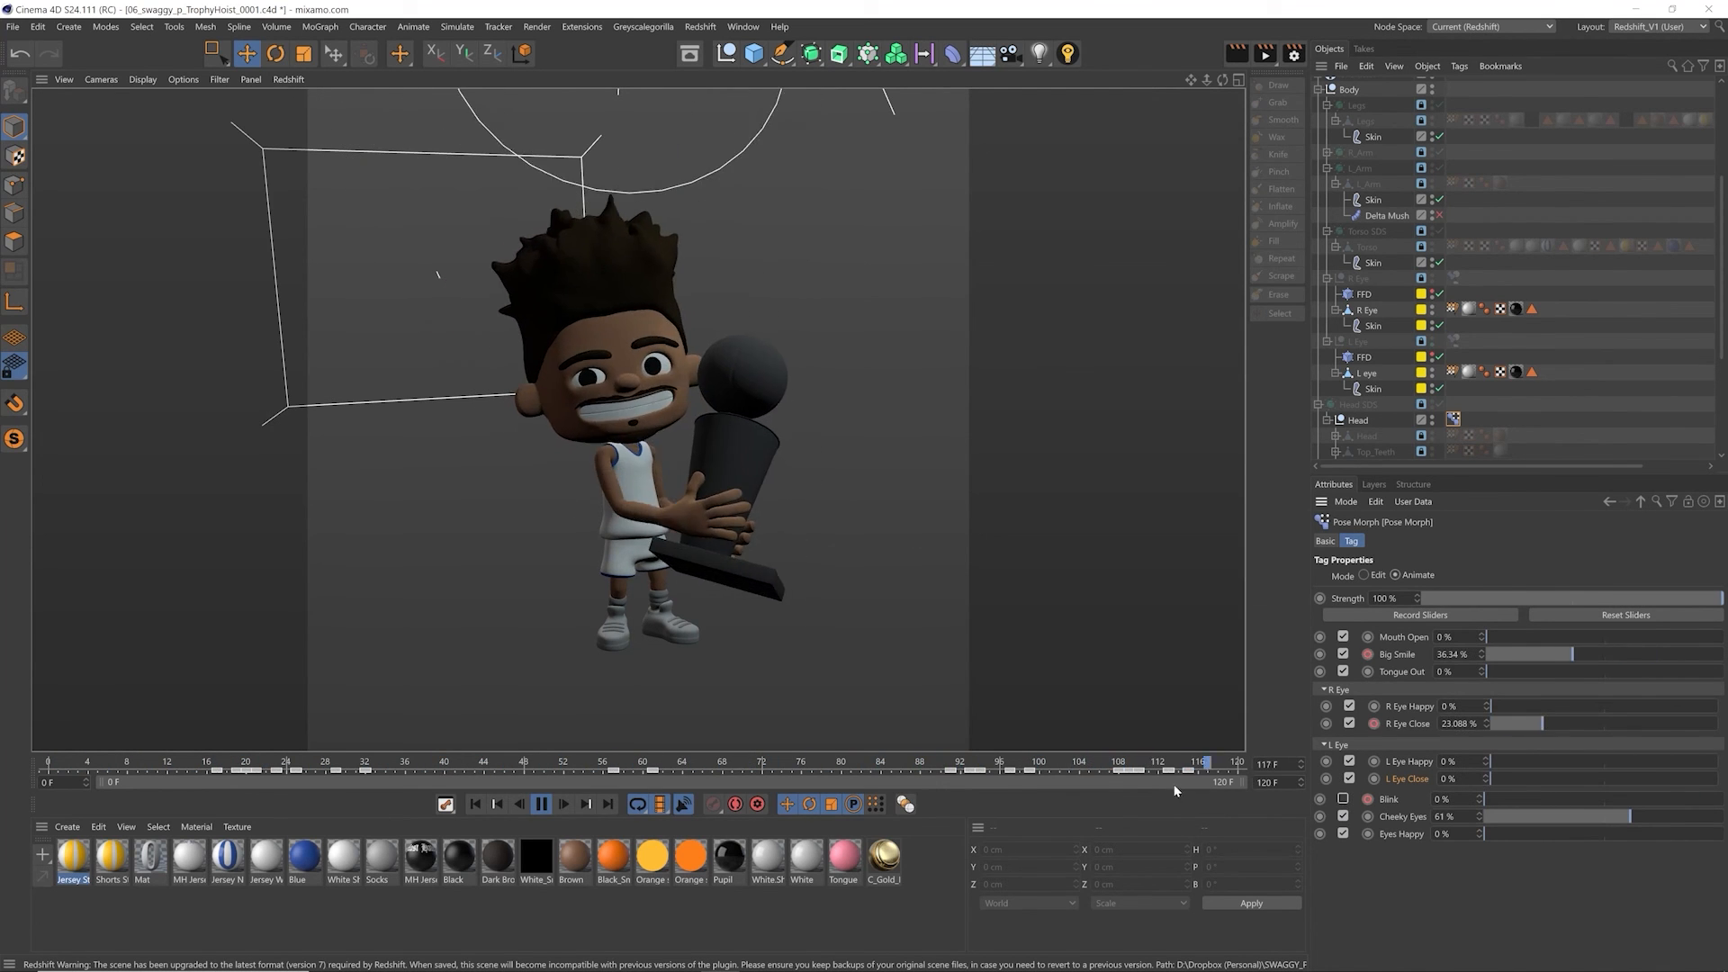
click(1342, 800)
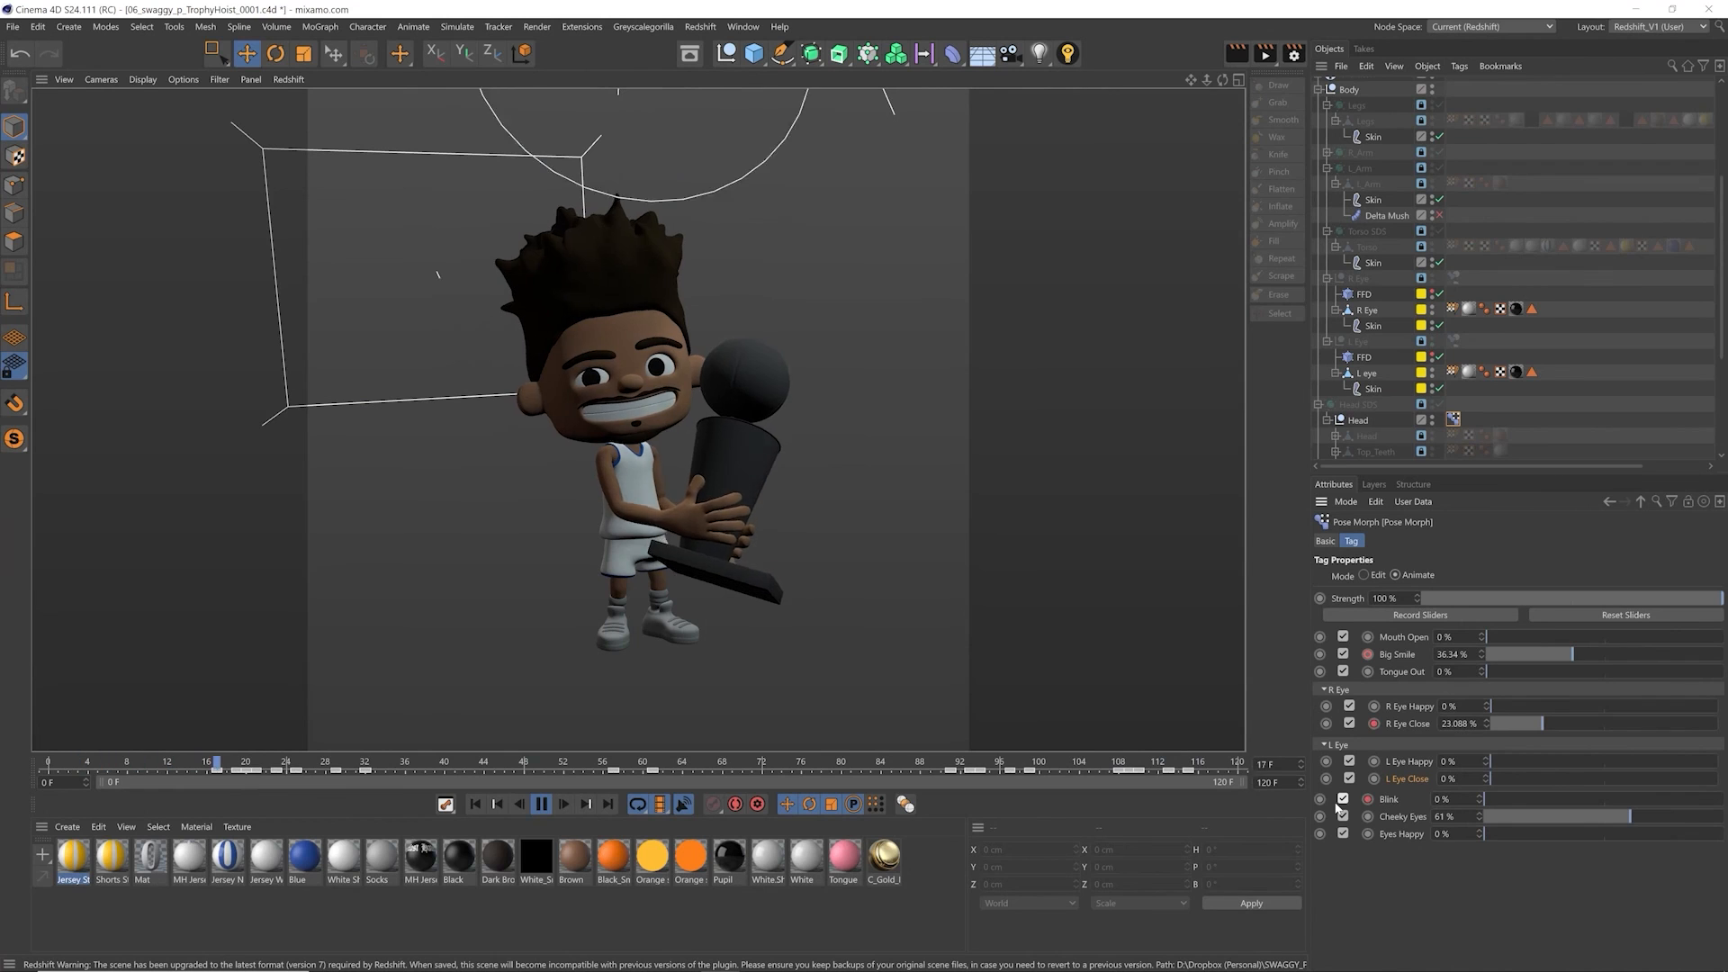
Step: Stop playback at frame 39, set Big Smile to 92% and collapse the head hierarchy
key(F8)
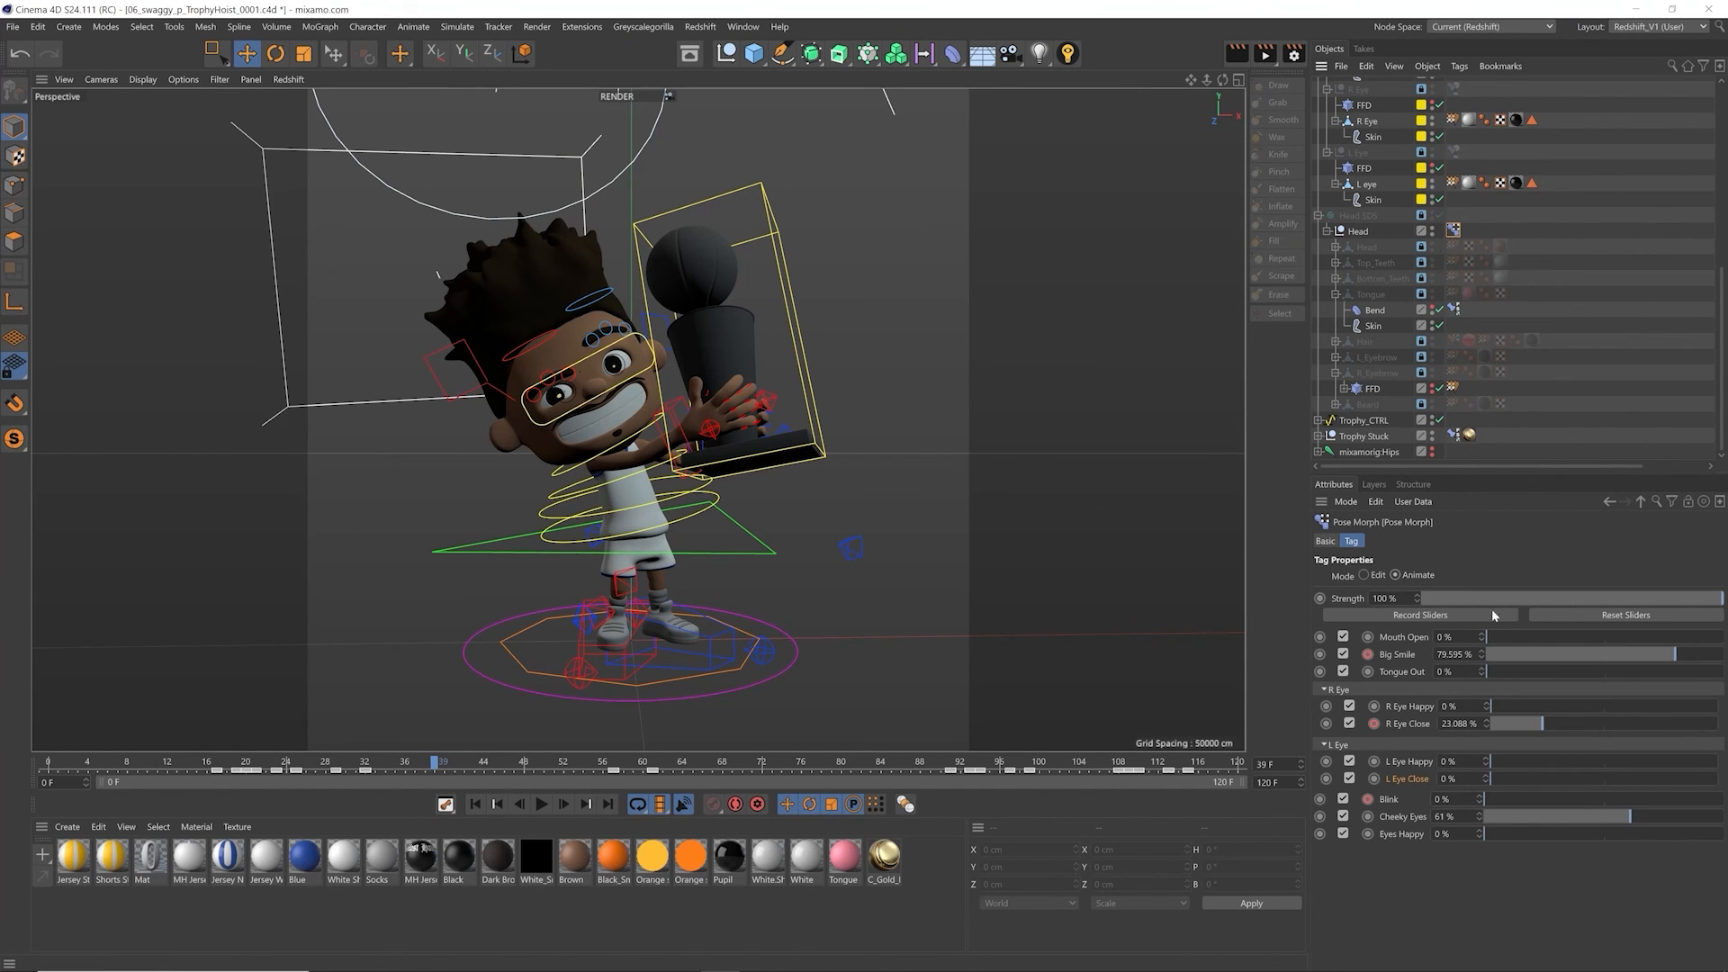
drag(1517, 655, 1704, 655)
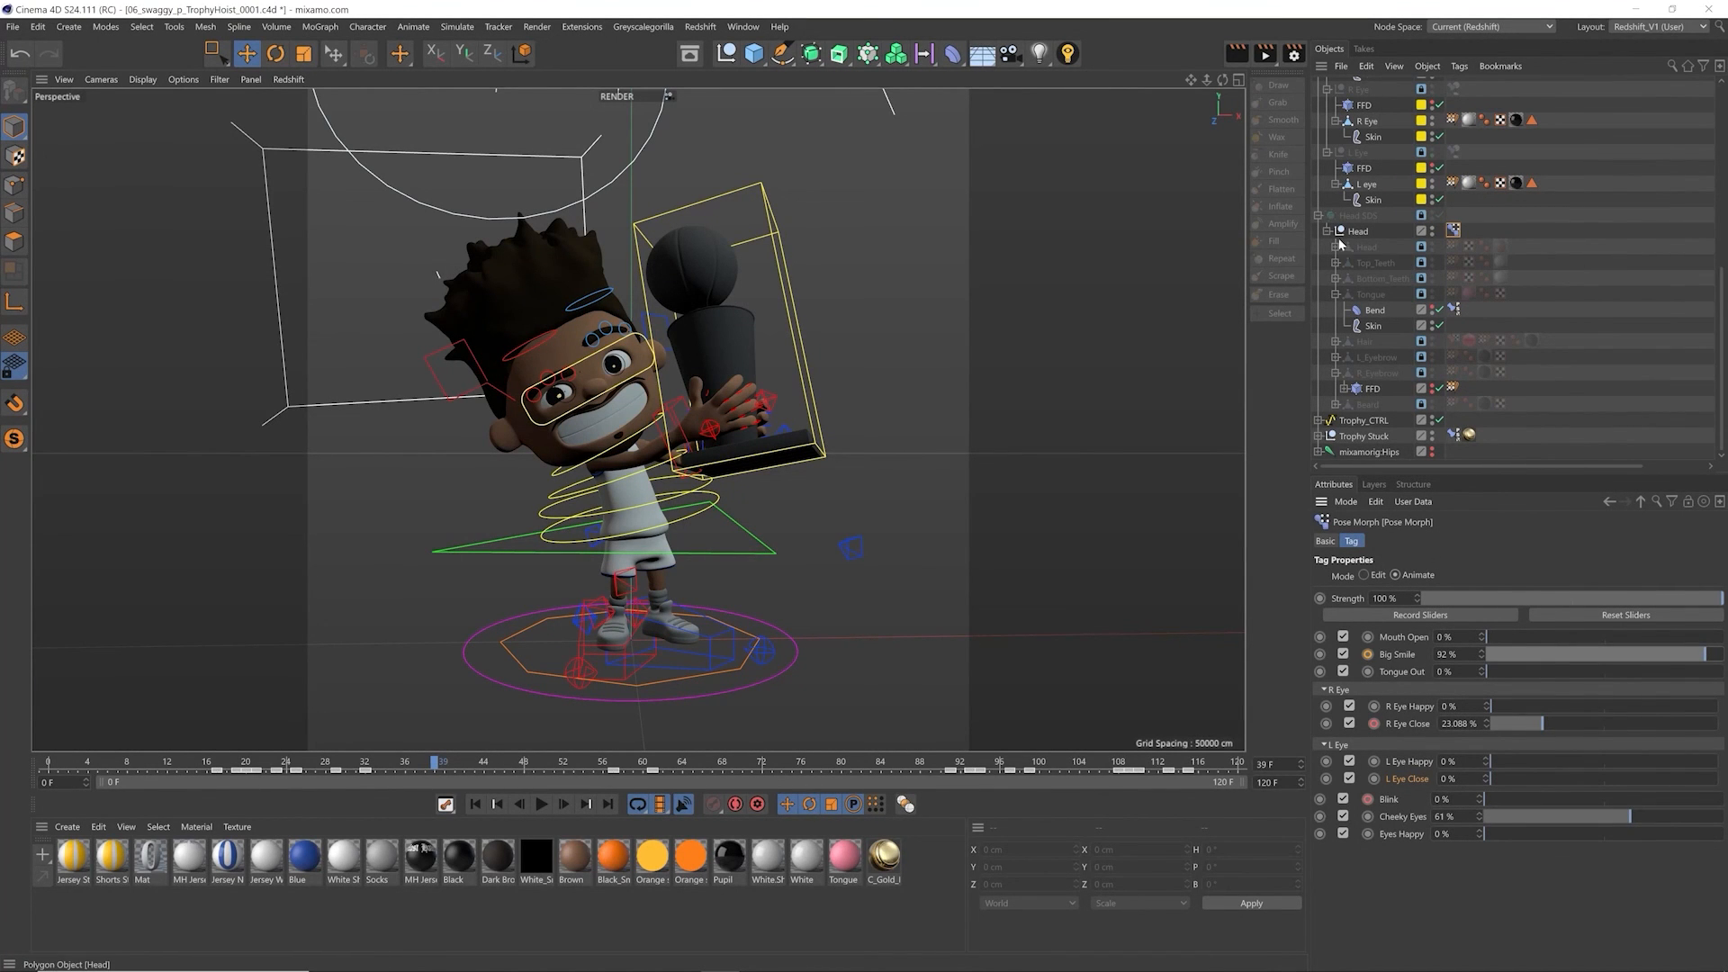
click(1319, 217)
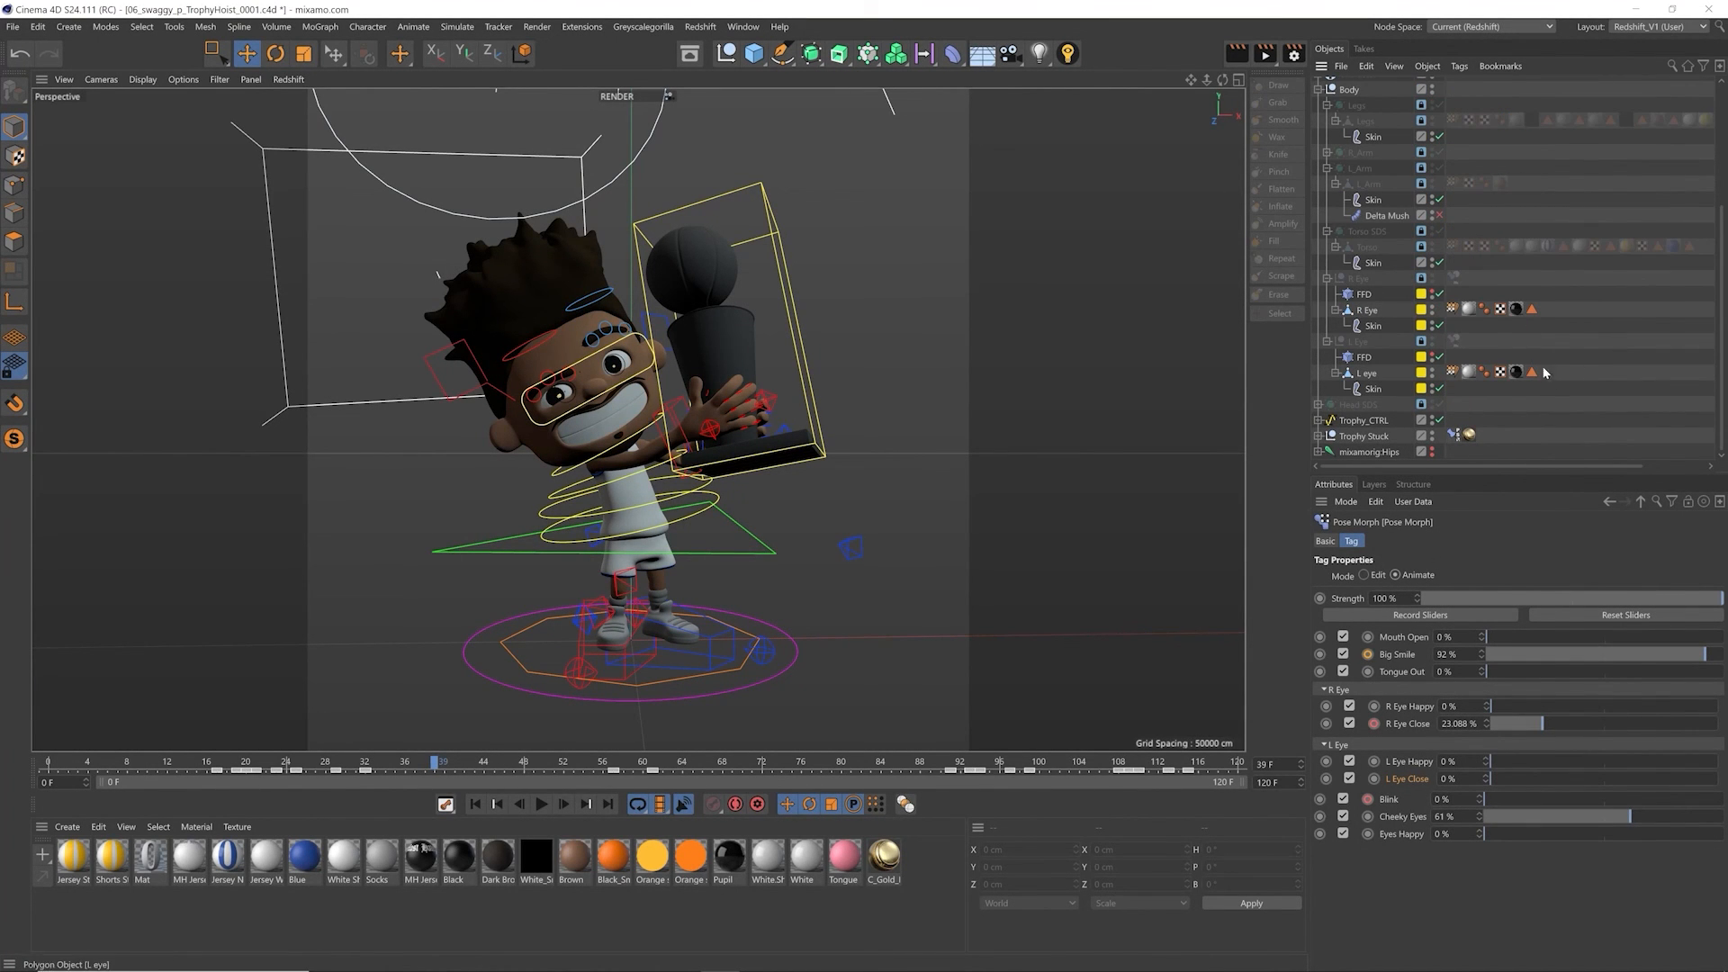
Step: Add viewport HUD sliders for the Mouth Open, Big Smile, Tongue Out, R Eye and L Eye poses beside the character
drag(1404, 638, 1114, 321)
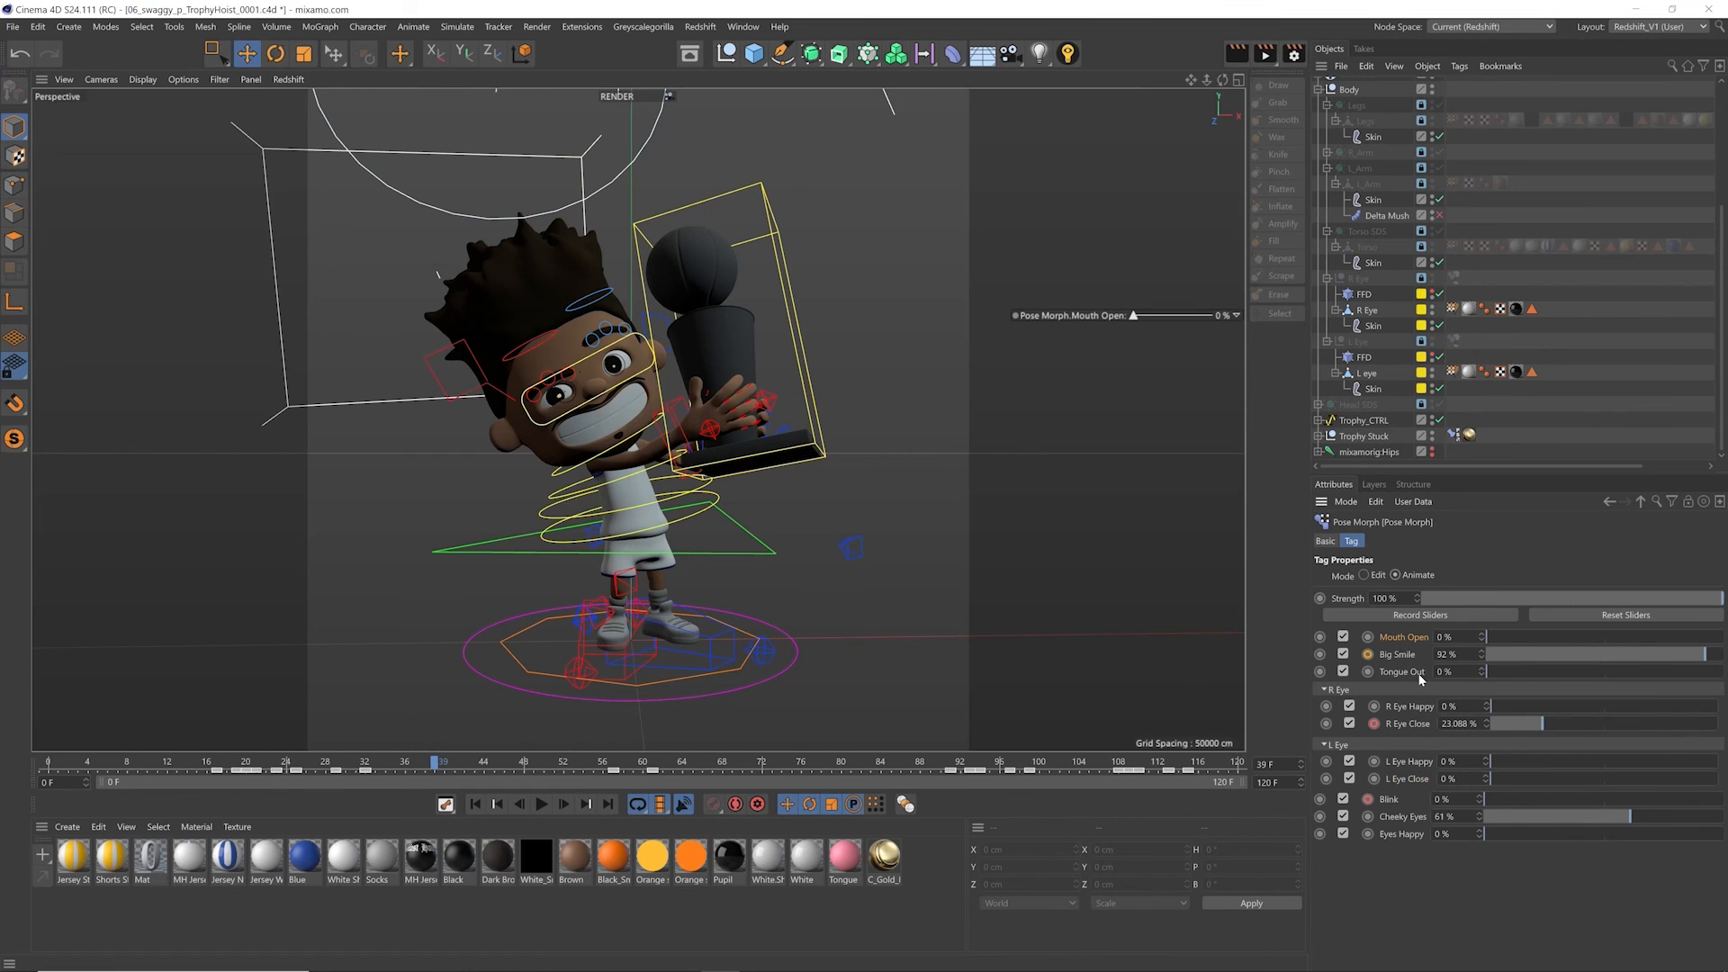
drag(1184, 407, 1147, 428)
drag(1060, 475, 1062, 475)
drag(1152, 527, 1152, 524)
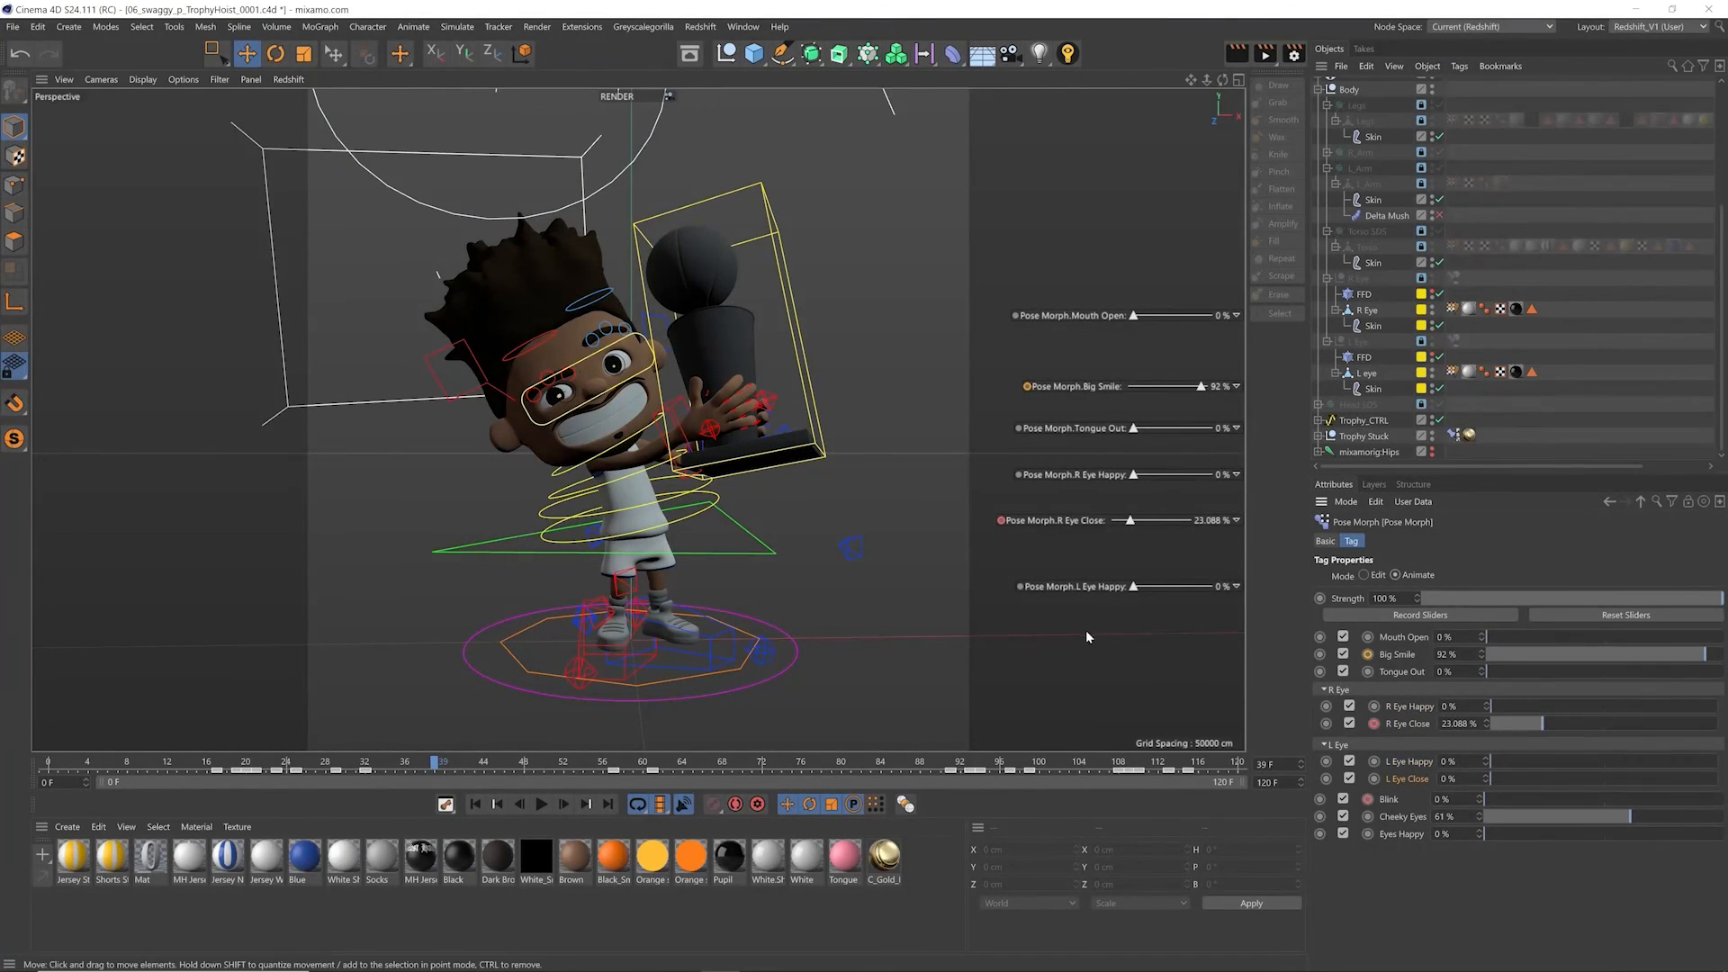
Step: Set L Eye Happy to 31% with its viewport slider, deselect everything and reselect the Head's Pose Morph tag
mouse_move(1147, 591)
mouse_down()
mouse_move(1211, 587)
mouse_move(1141, 586)
mouse_move(1181, 596)
mouse_up()
key(ctrl+z)
click(912, 372)
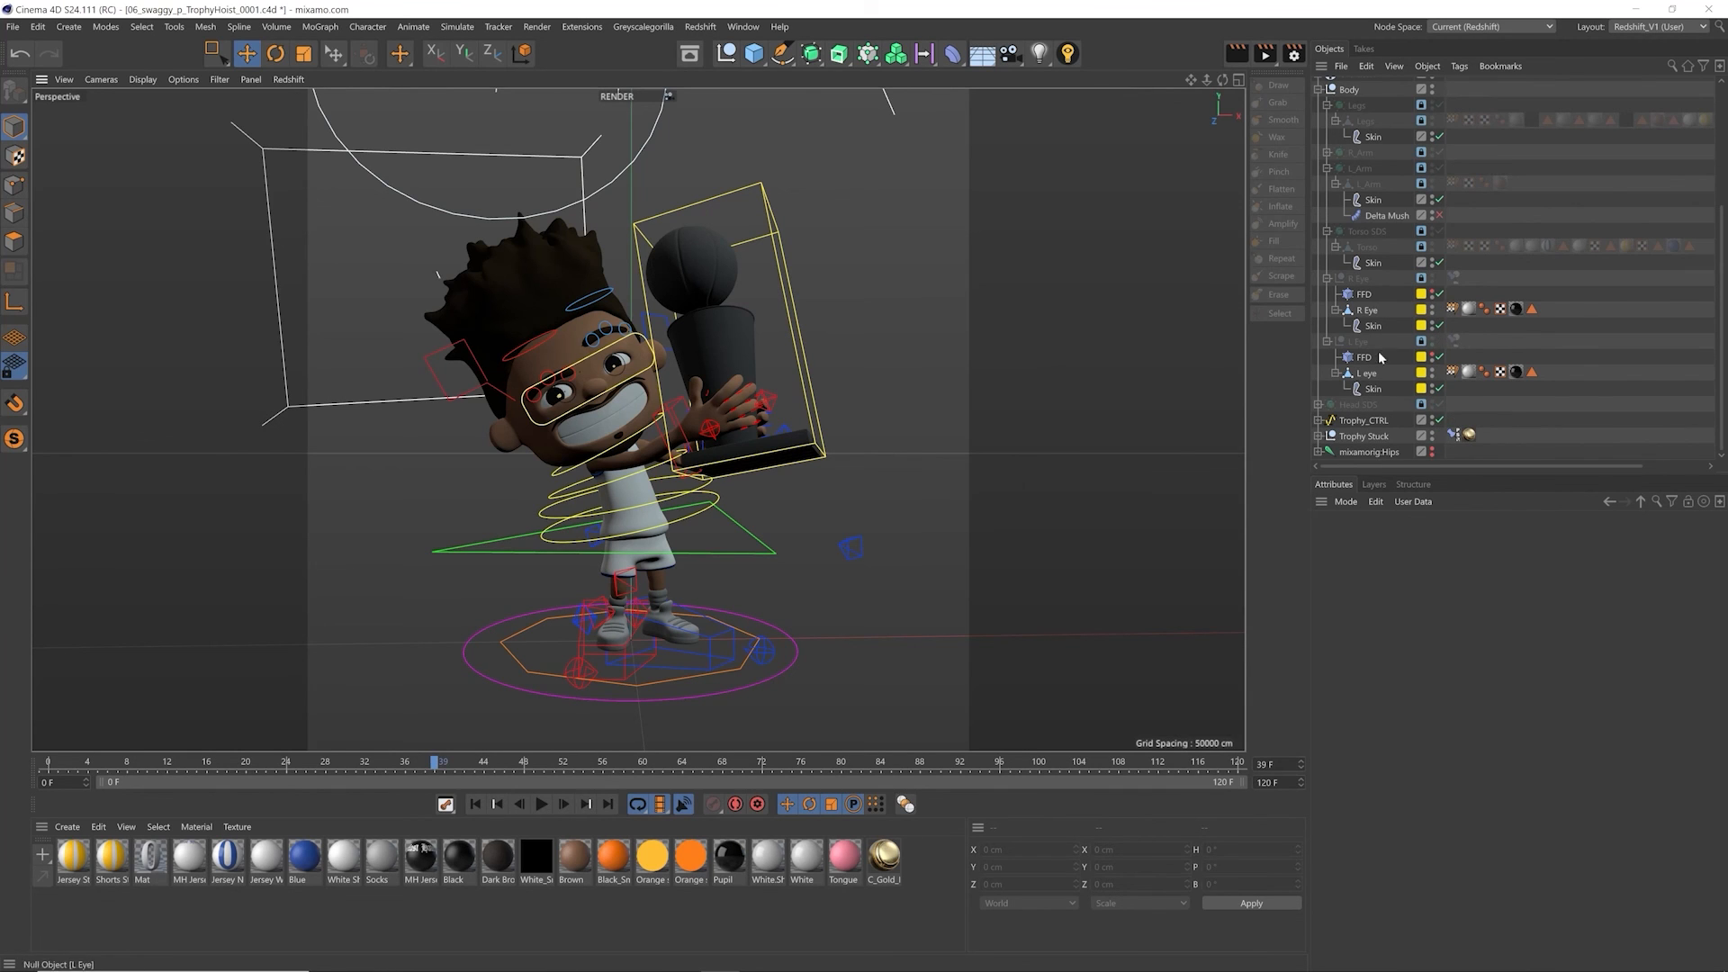
click(1318, 406)
click(1453, 419)
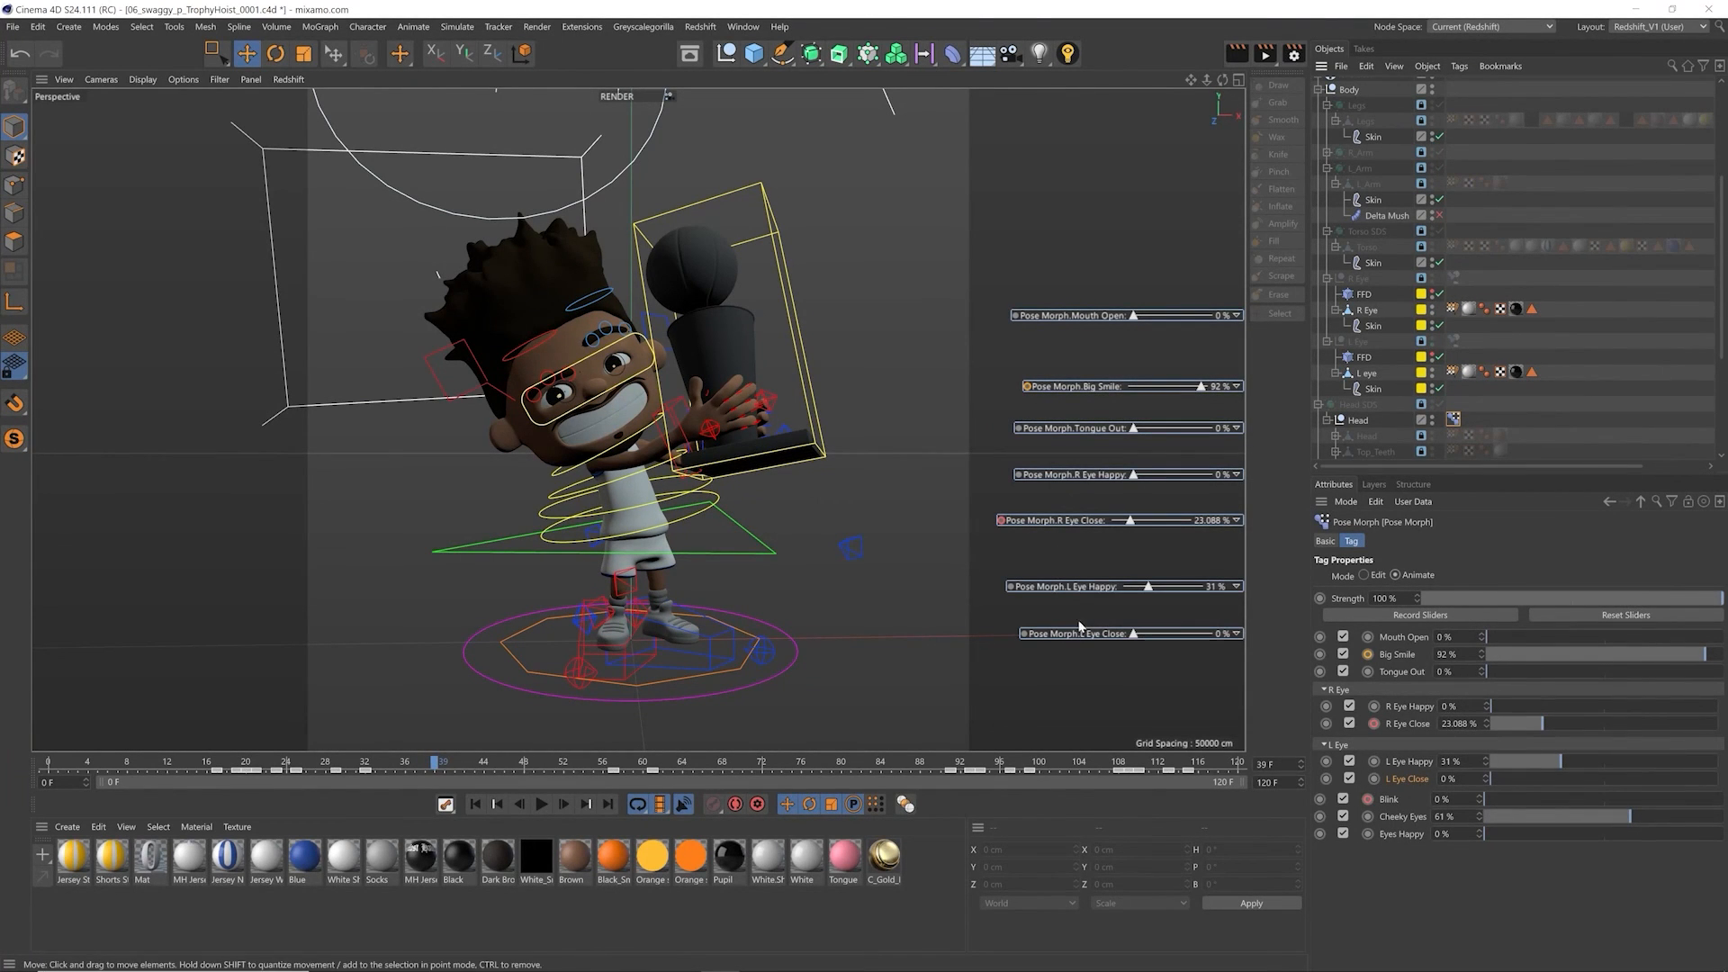
Step: Set the HUD sliders' Show option to Always
right_click(1049, 592)
mouse_move(1057, 598)
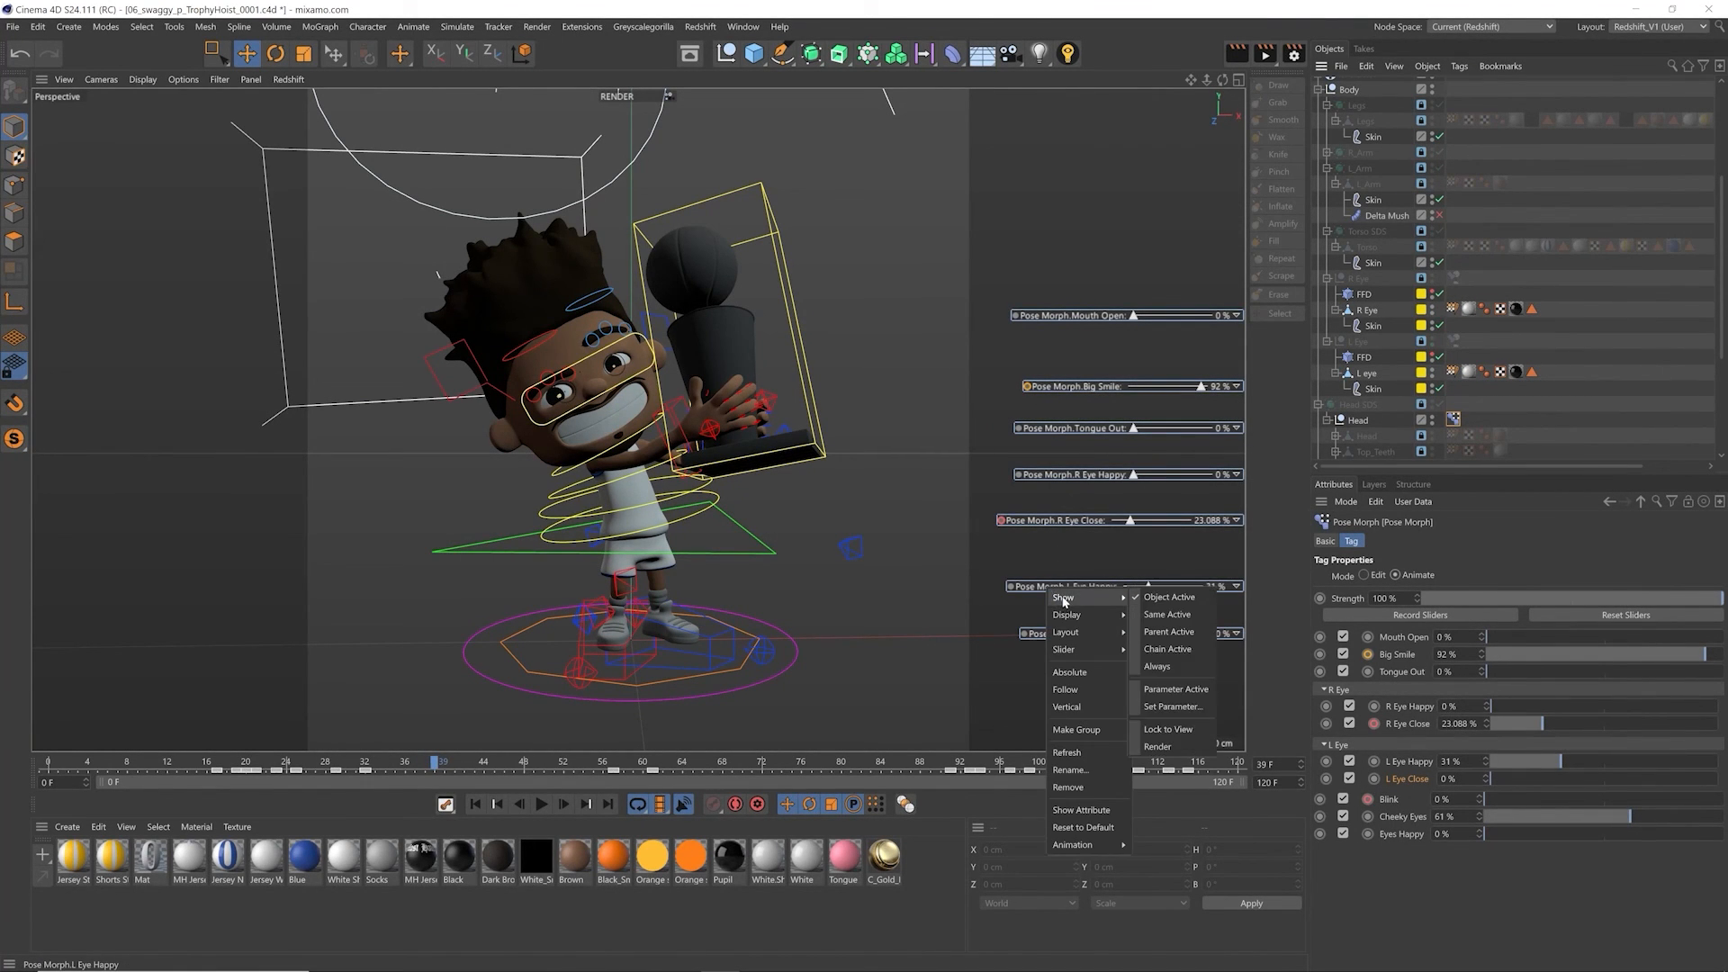
click(1169, 667)
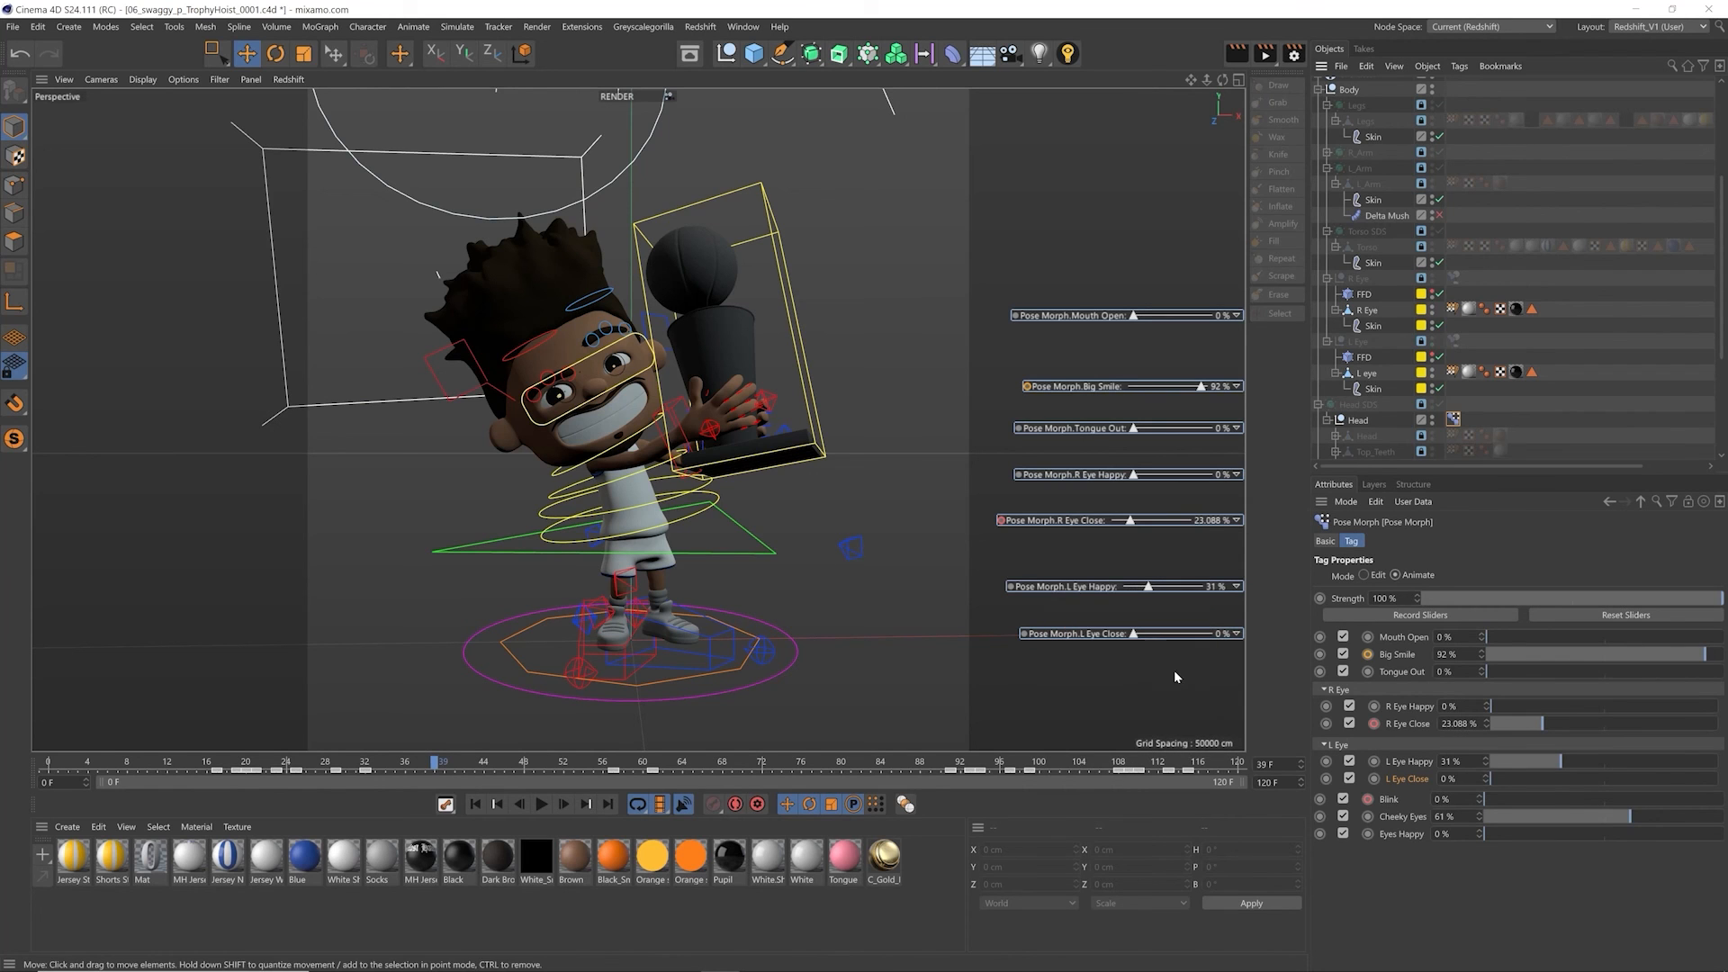
Step: Review the HUD sliders' Display and Slider options, and combine the sliders into one group
right_click(1053, 588)
mouse_move(1070, 616)
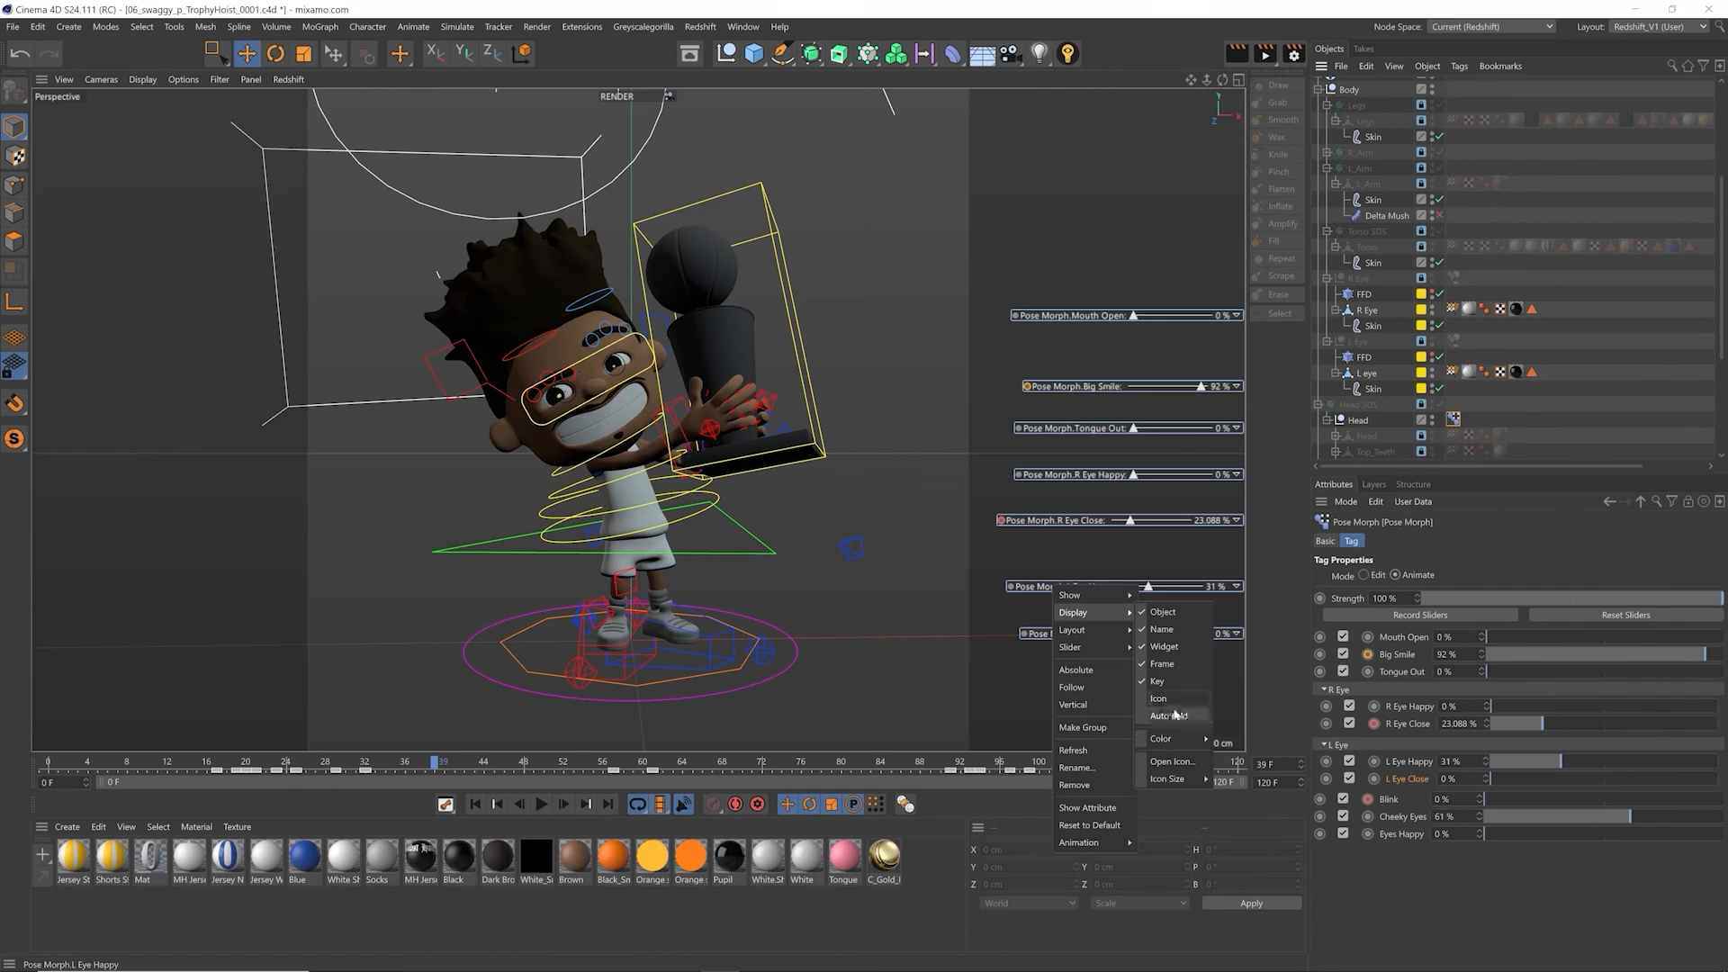
mouse_move(1088, 648)
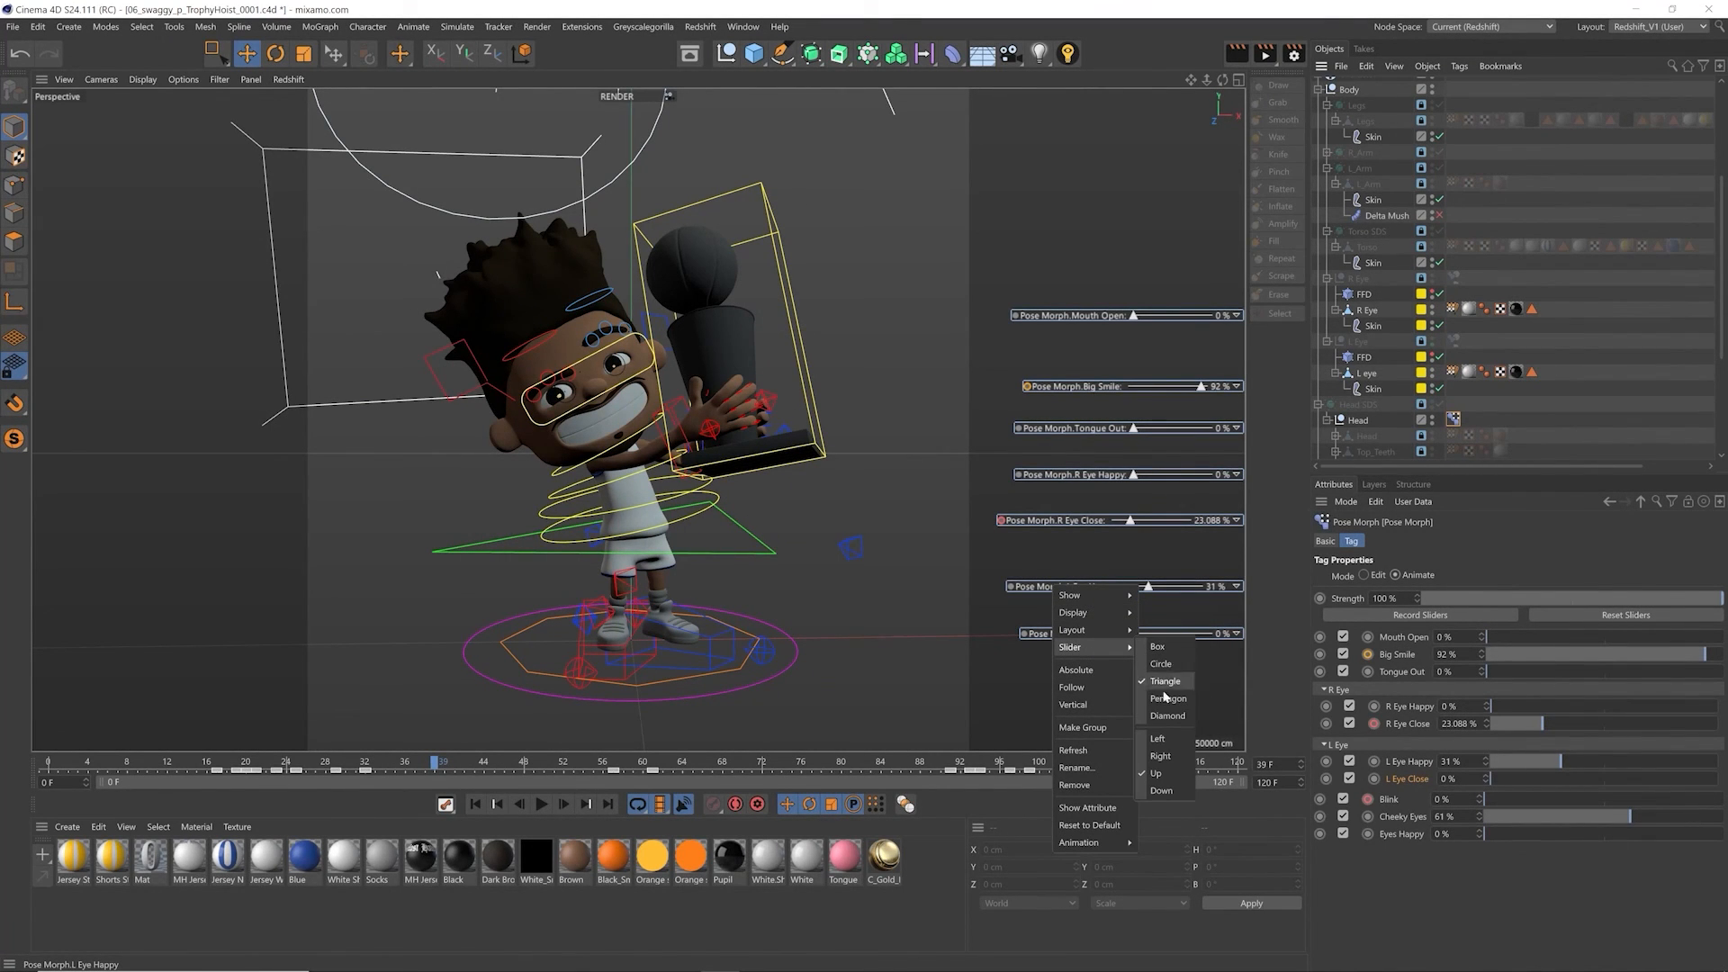
click(1098, 735)
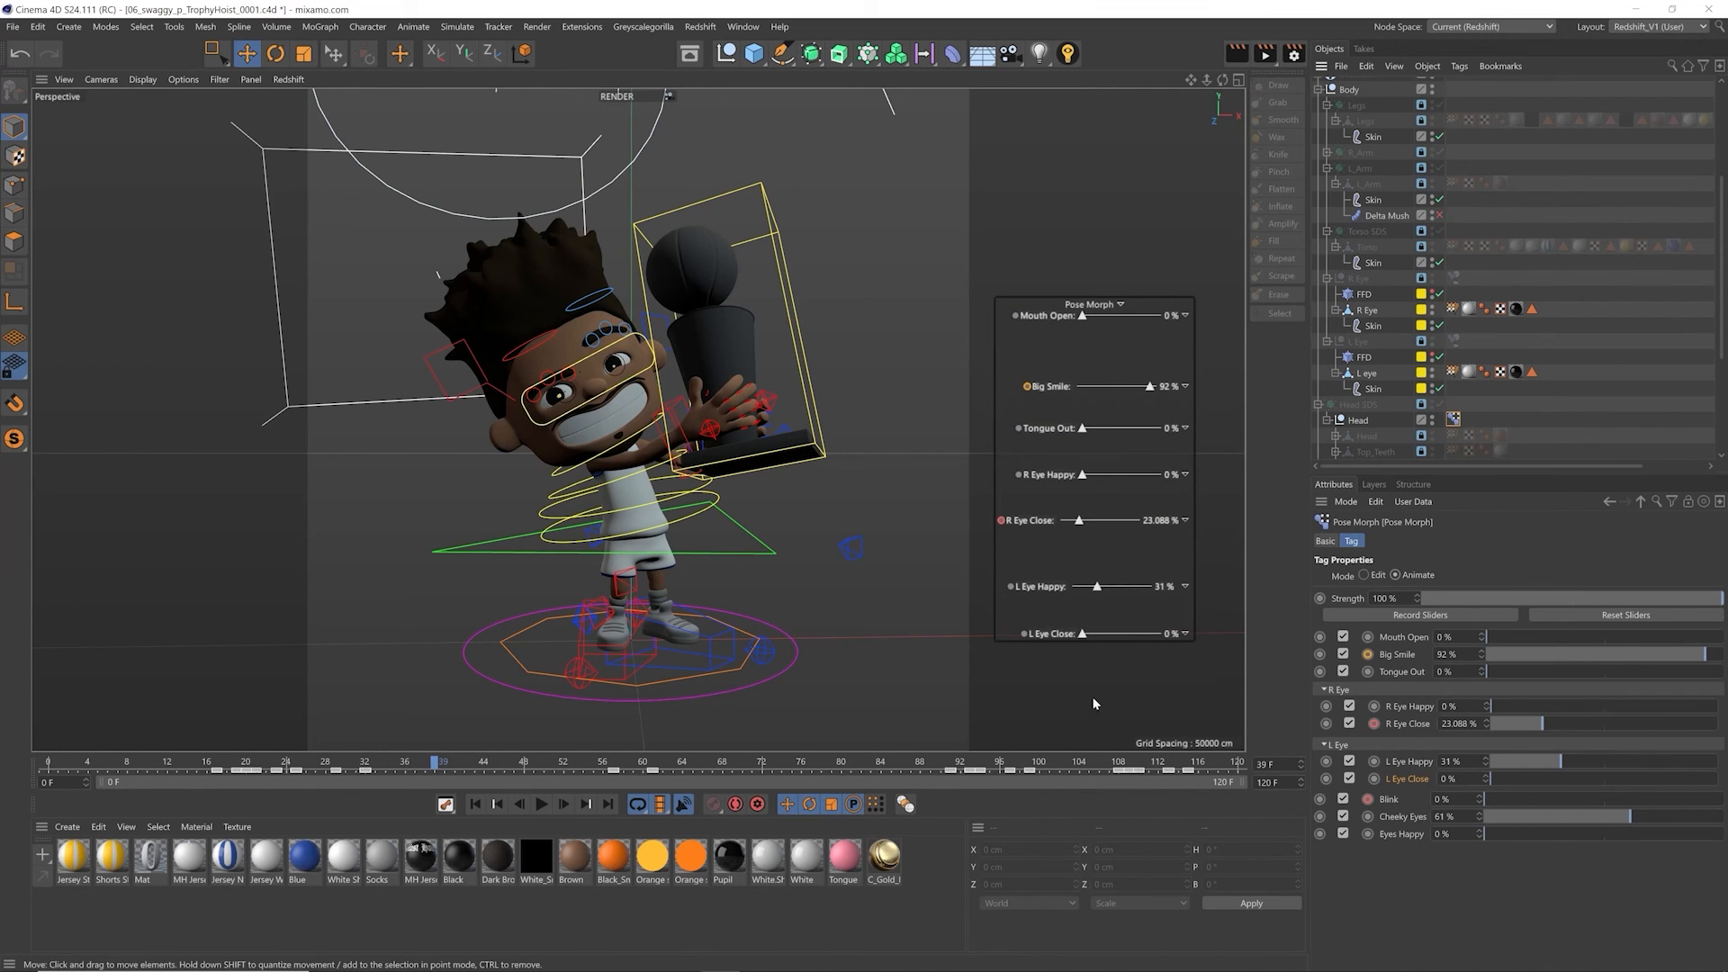
Step: Rearrange the sliders inside the Pose Morph HUD group into a compact stack from Mouth Open down to L Eye Close
mouse_move(1073, 312)
ctrl+mouse_down()
mouse_move(1054, 323)
mouse_move(1070, 301)
mouse_move(1023, 288)
mouse_move(1116, 232)
mouse_move(1037, 272)
mouse_move(1043, 326)
ctrl+mouse_up()
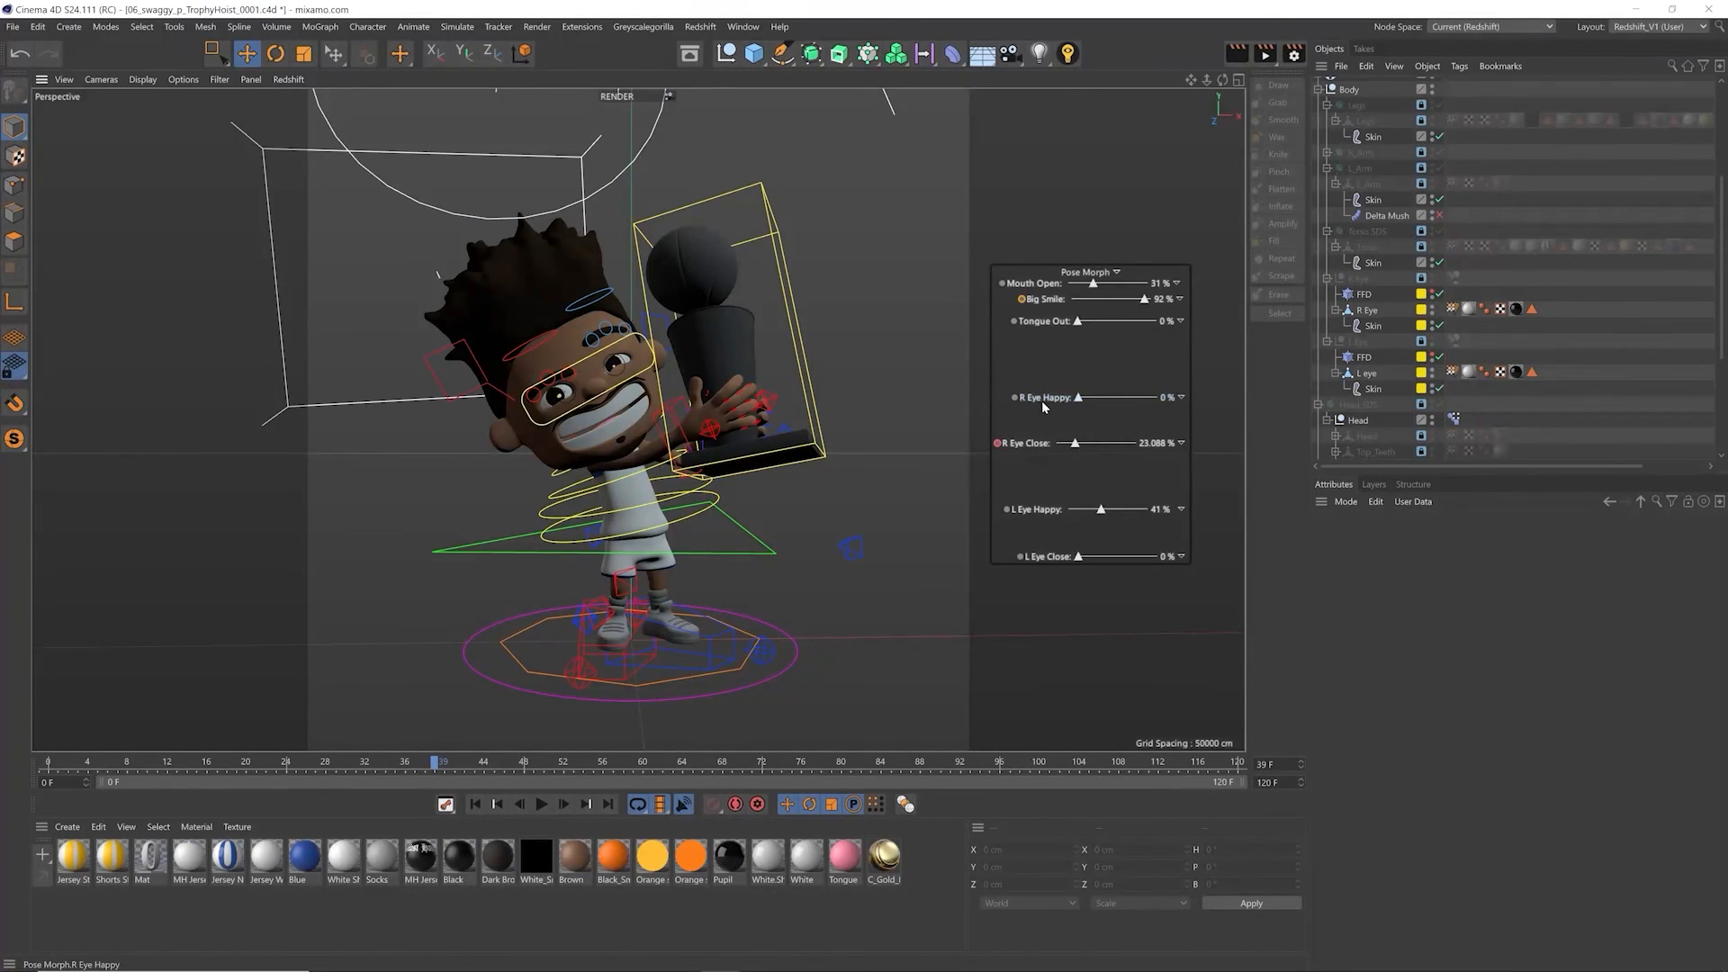
ctrl+drag(1039, 403, 1043, 344)
ctrl+drag(1033, 444, 1035, 358)
ctrl+drag(1036, 510, 1030, 376)
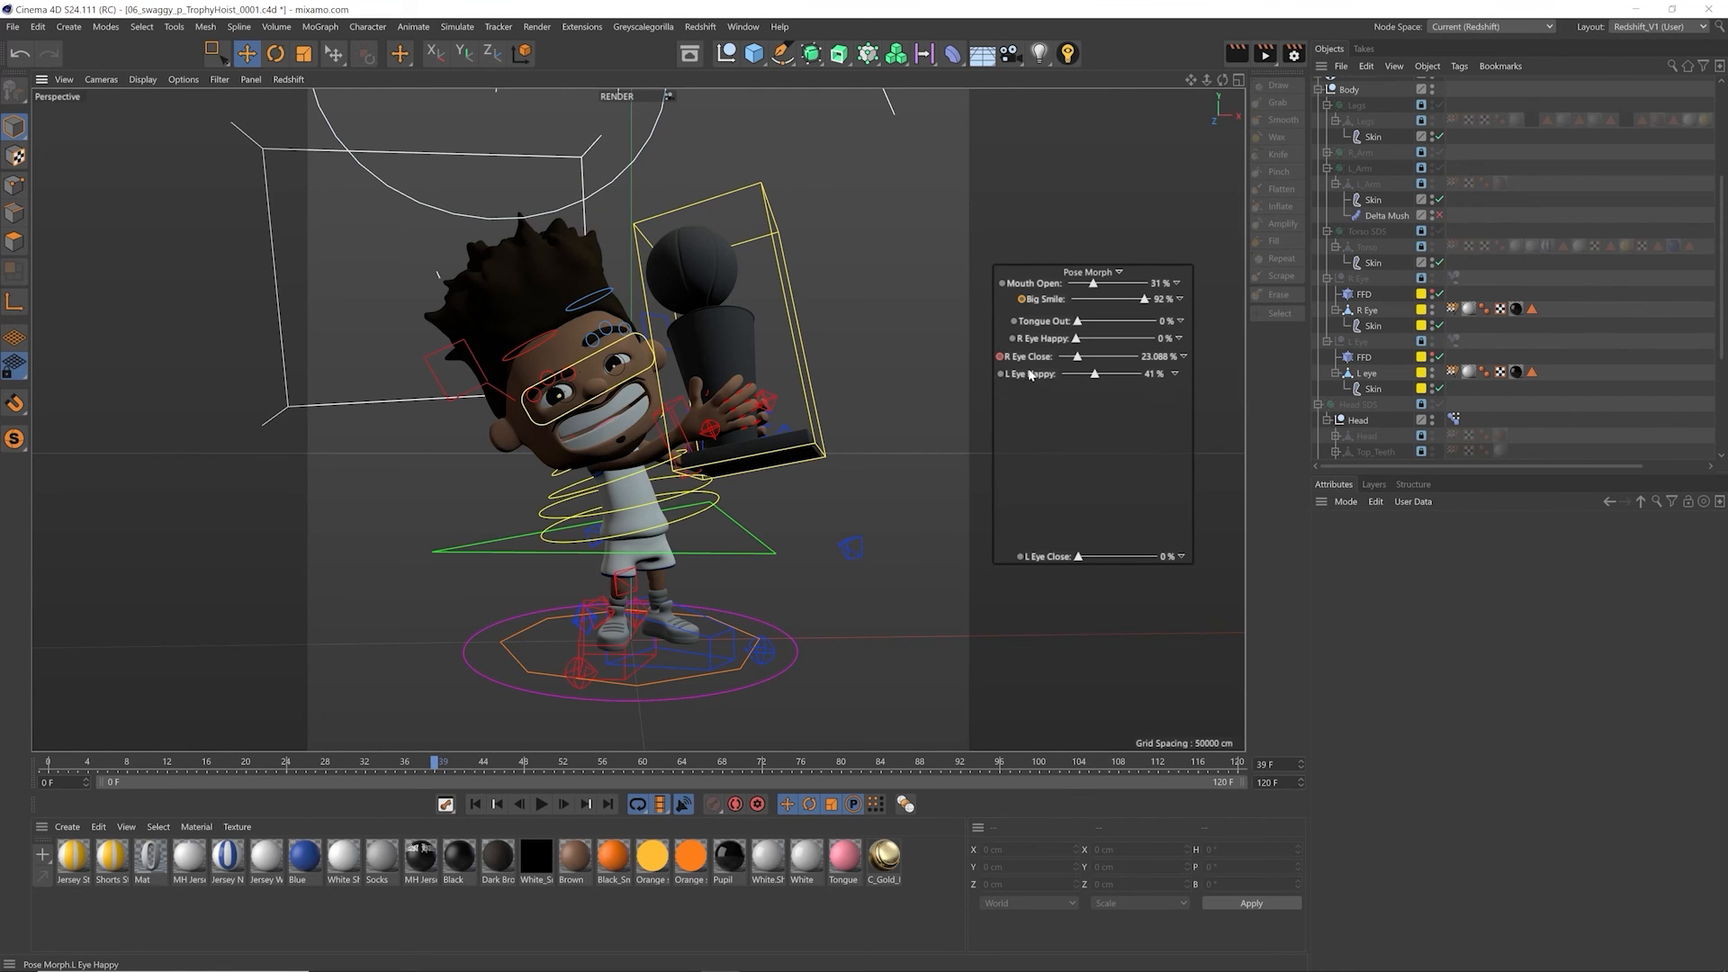
ctrl+drag(1045, 559, 1046, 382)
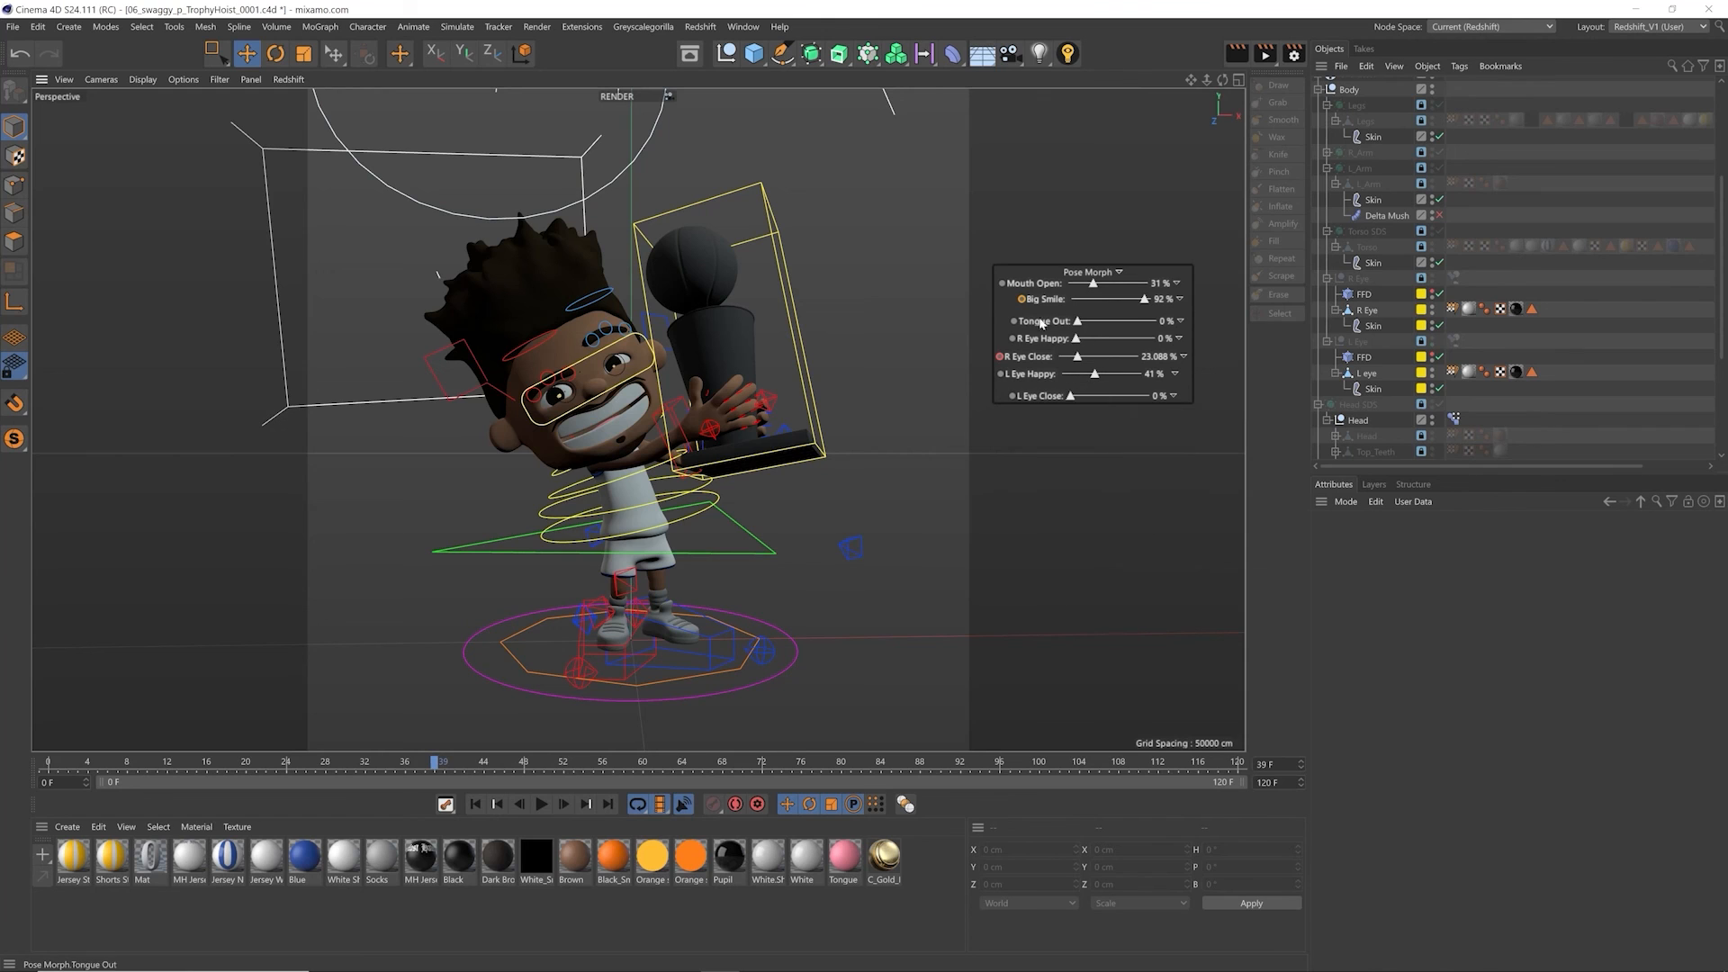
Step: Set the Pose Morph HUD group to show Always, and use it to set Mouth Open to 9%, Big Smile to 0% and Tongue Out to 24%
right_click(1010, 303)
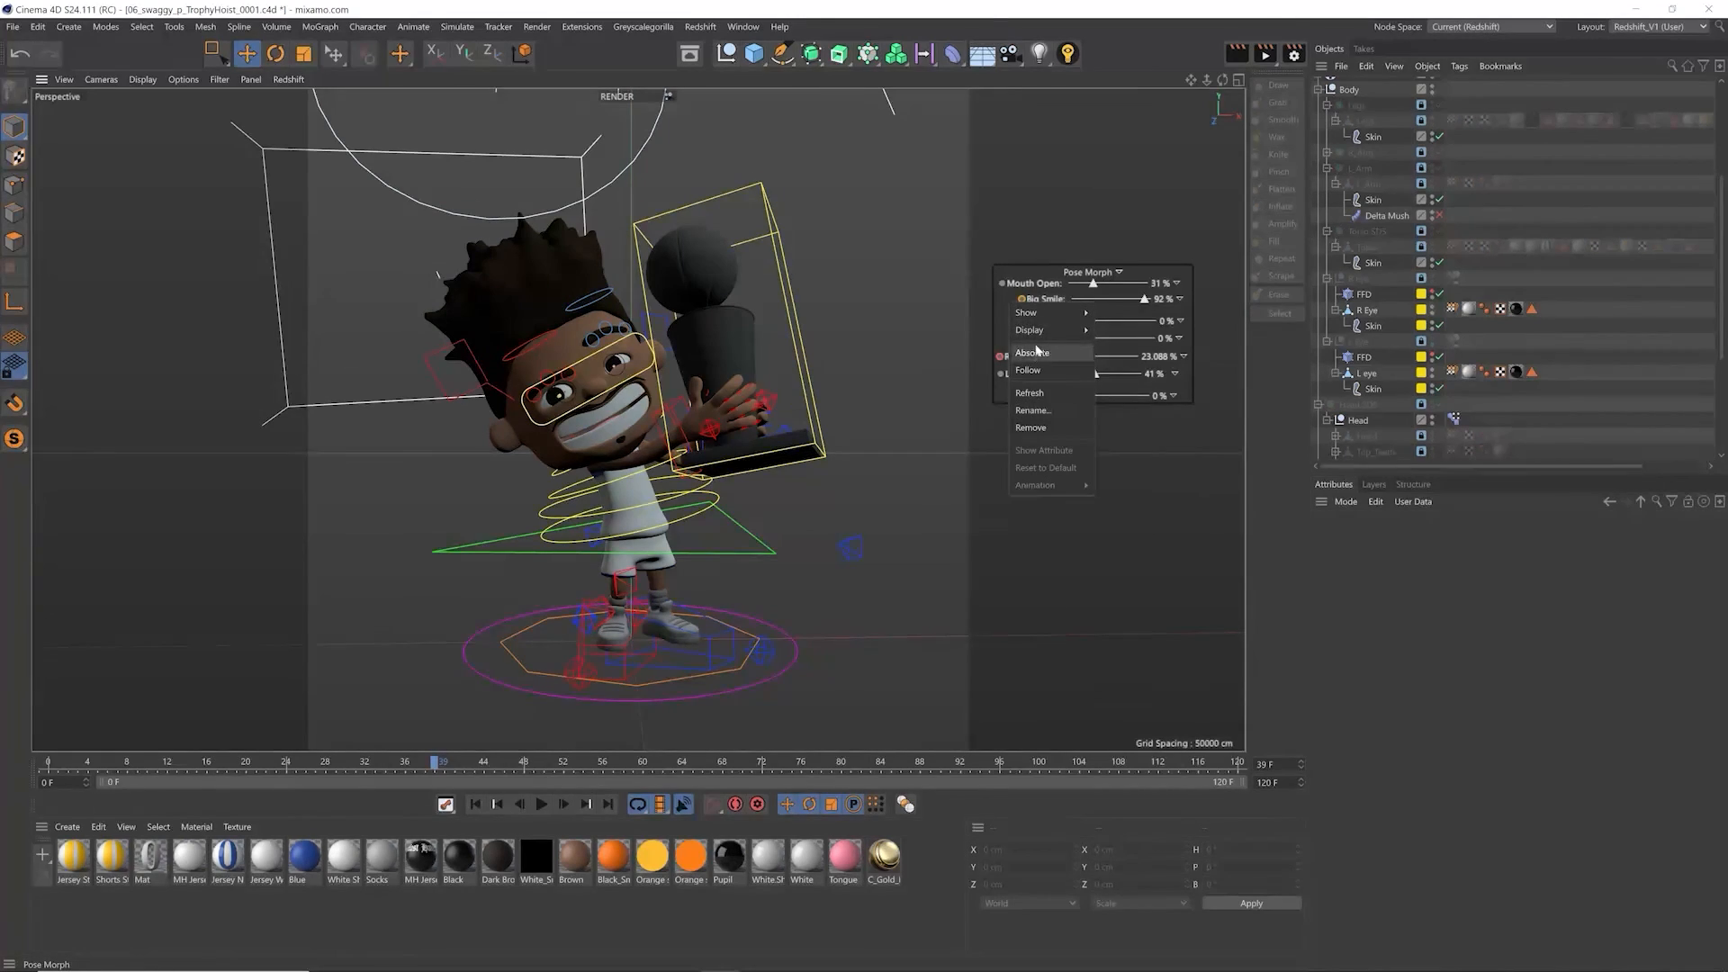
mouse_move(1039, 334)
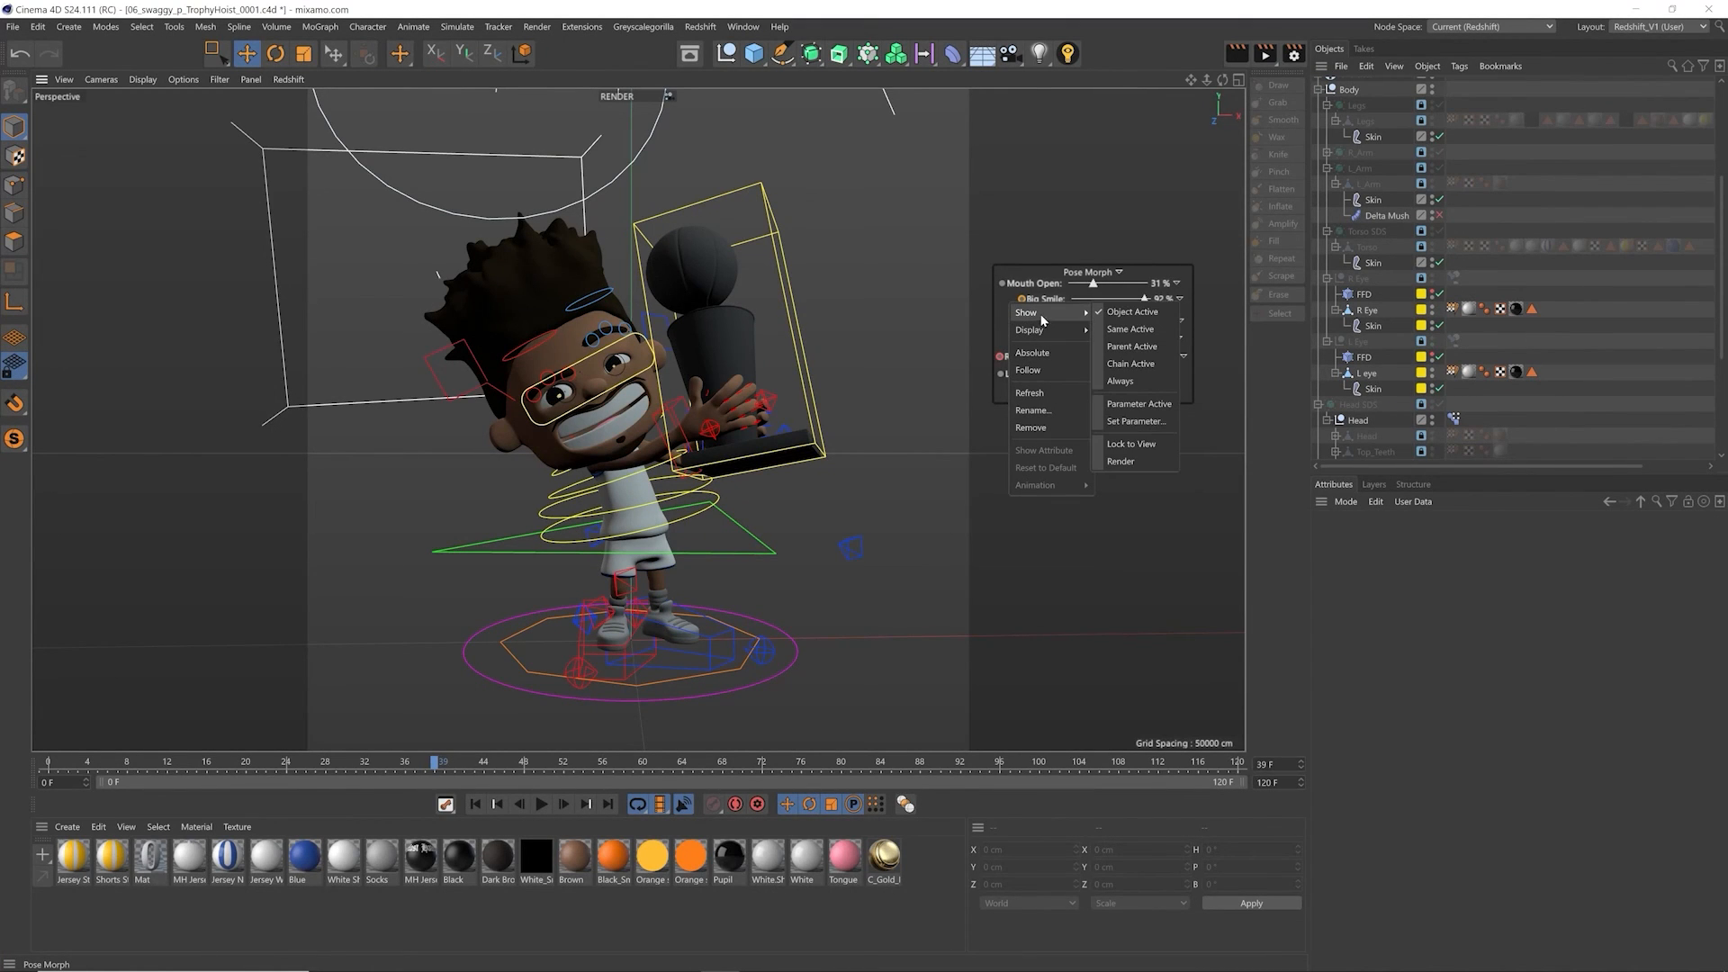
click(1138, 383)
mouse_move(1080, 320)
mouse_down()
mouse_move(1124, 318)
mouse_move(1094, 319)
mouse_up()
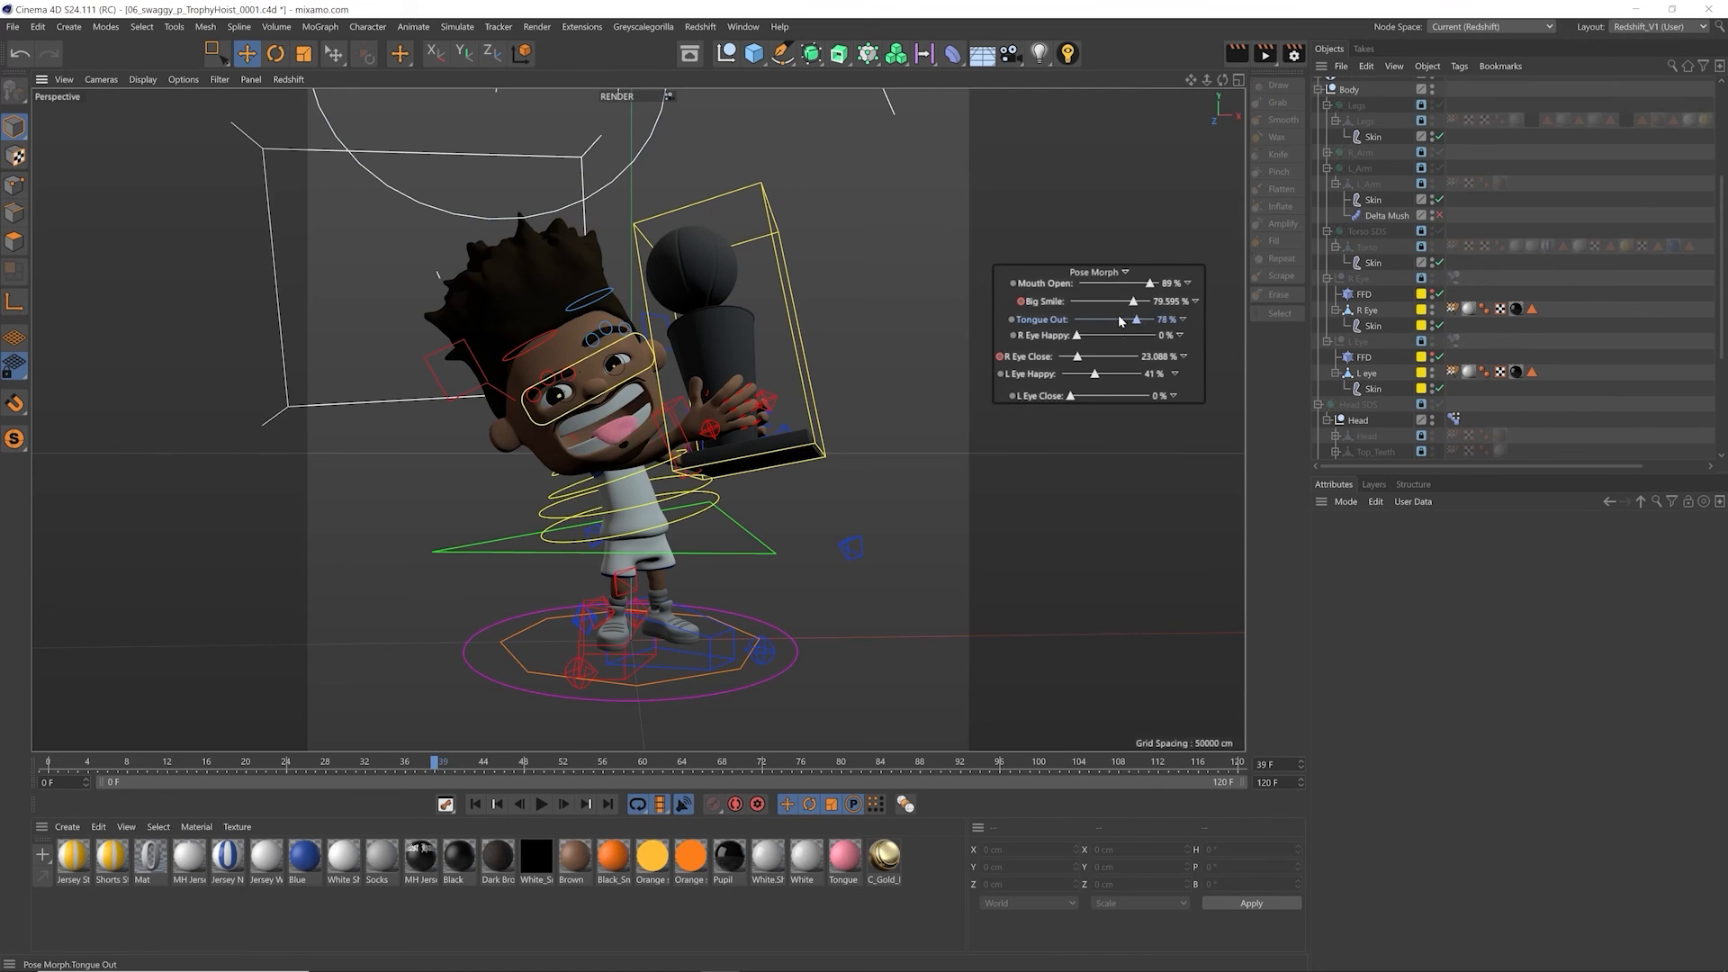
drag(1132, 303, 1071, 301)
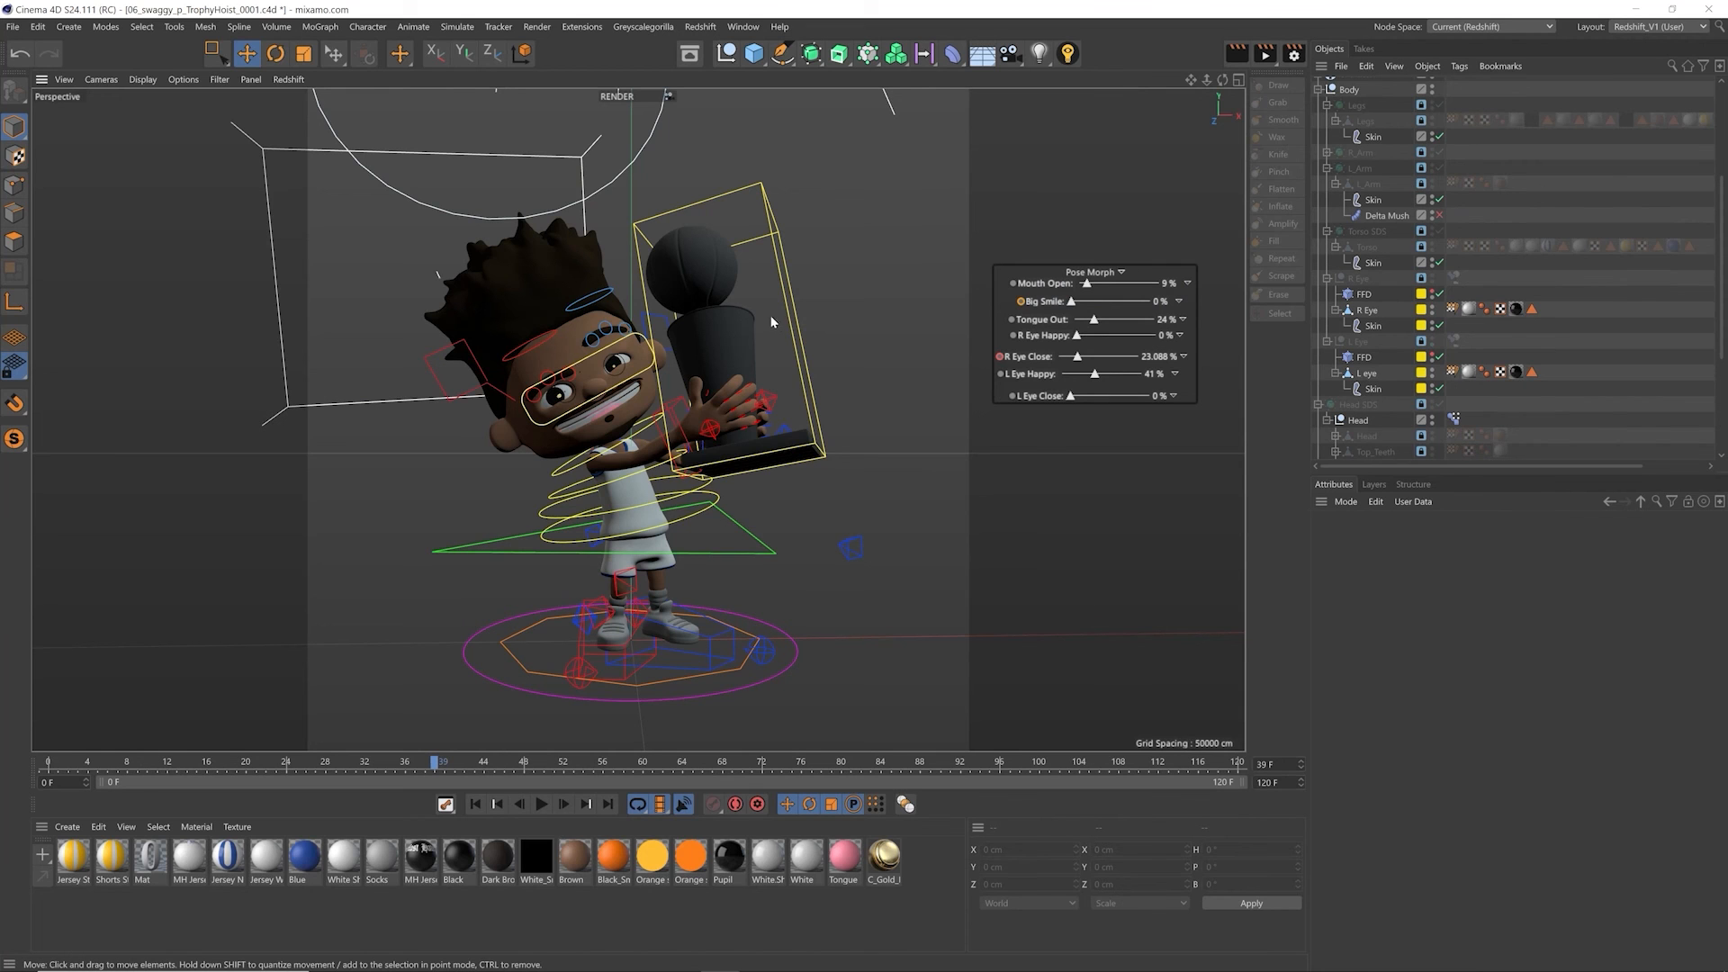
Step: Select the hips controller and, with it active, set Big Smile to 32%, Mouth Open to 1% and L Eye Happy to 0%
click(789, 366)
click(486, 548)
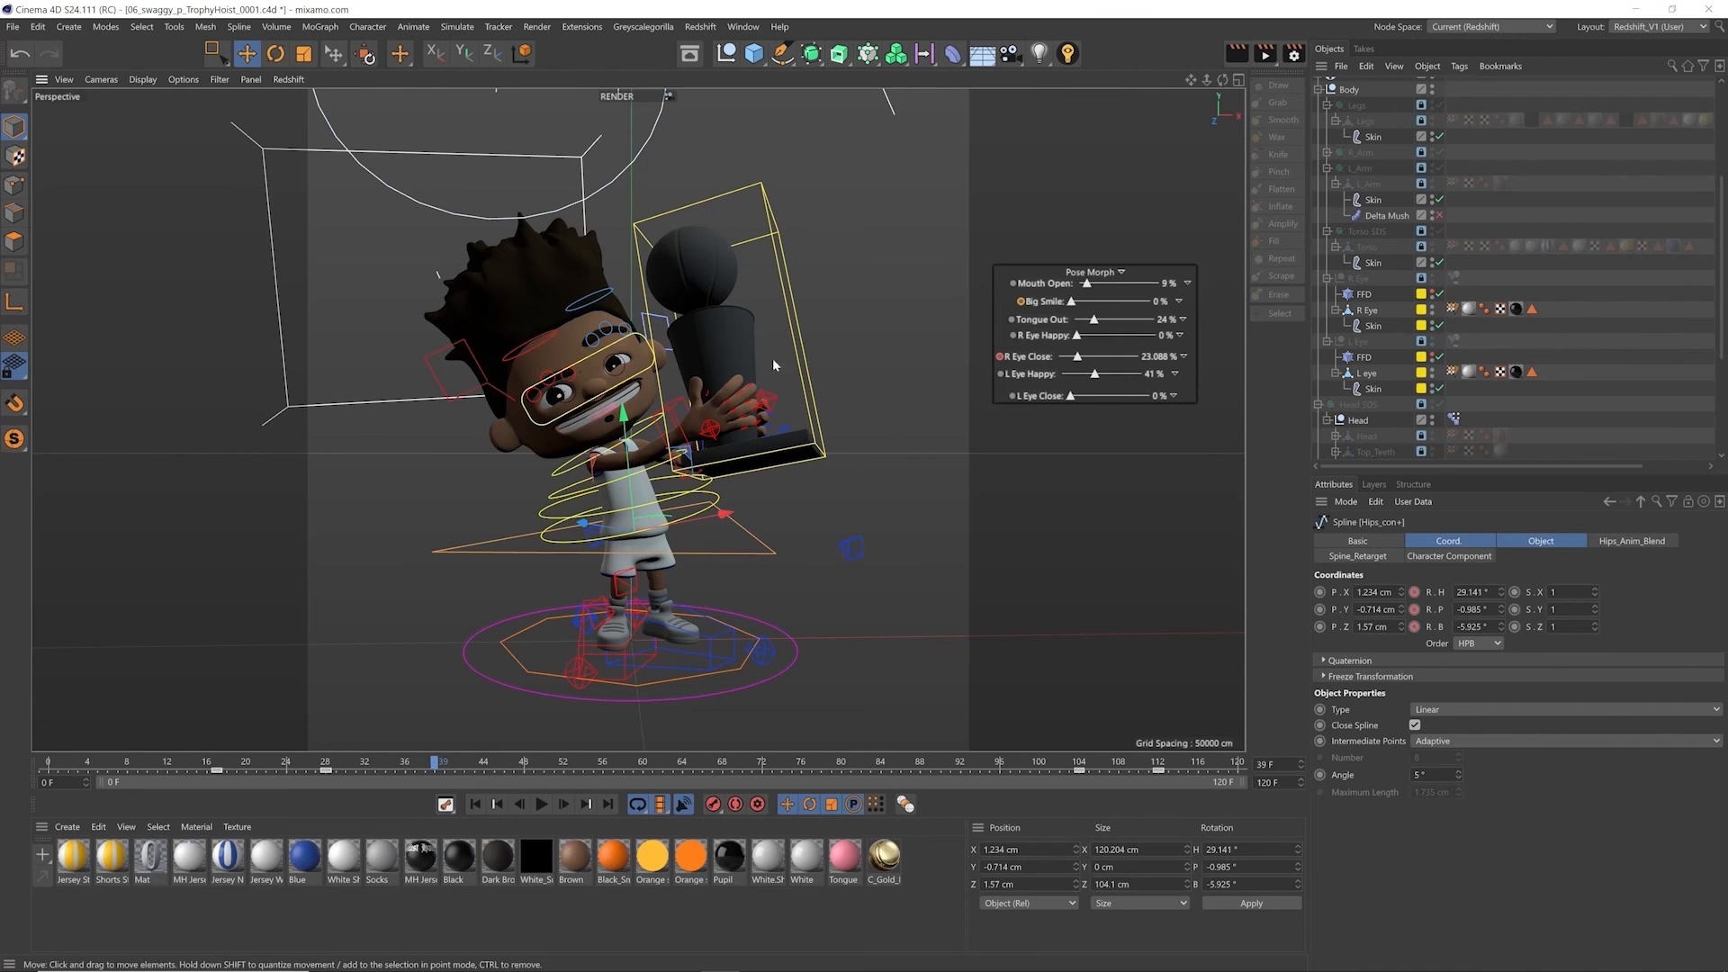
mouse_move(1071, 302)
mouse_down()
mouse_move(1098, 301)
mouse_move(1083, 286)
mouse_up()
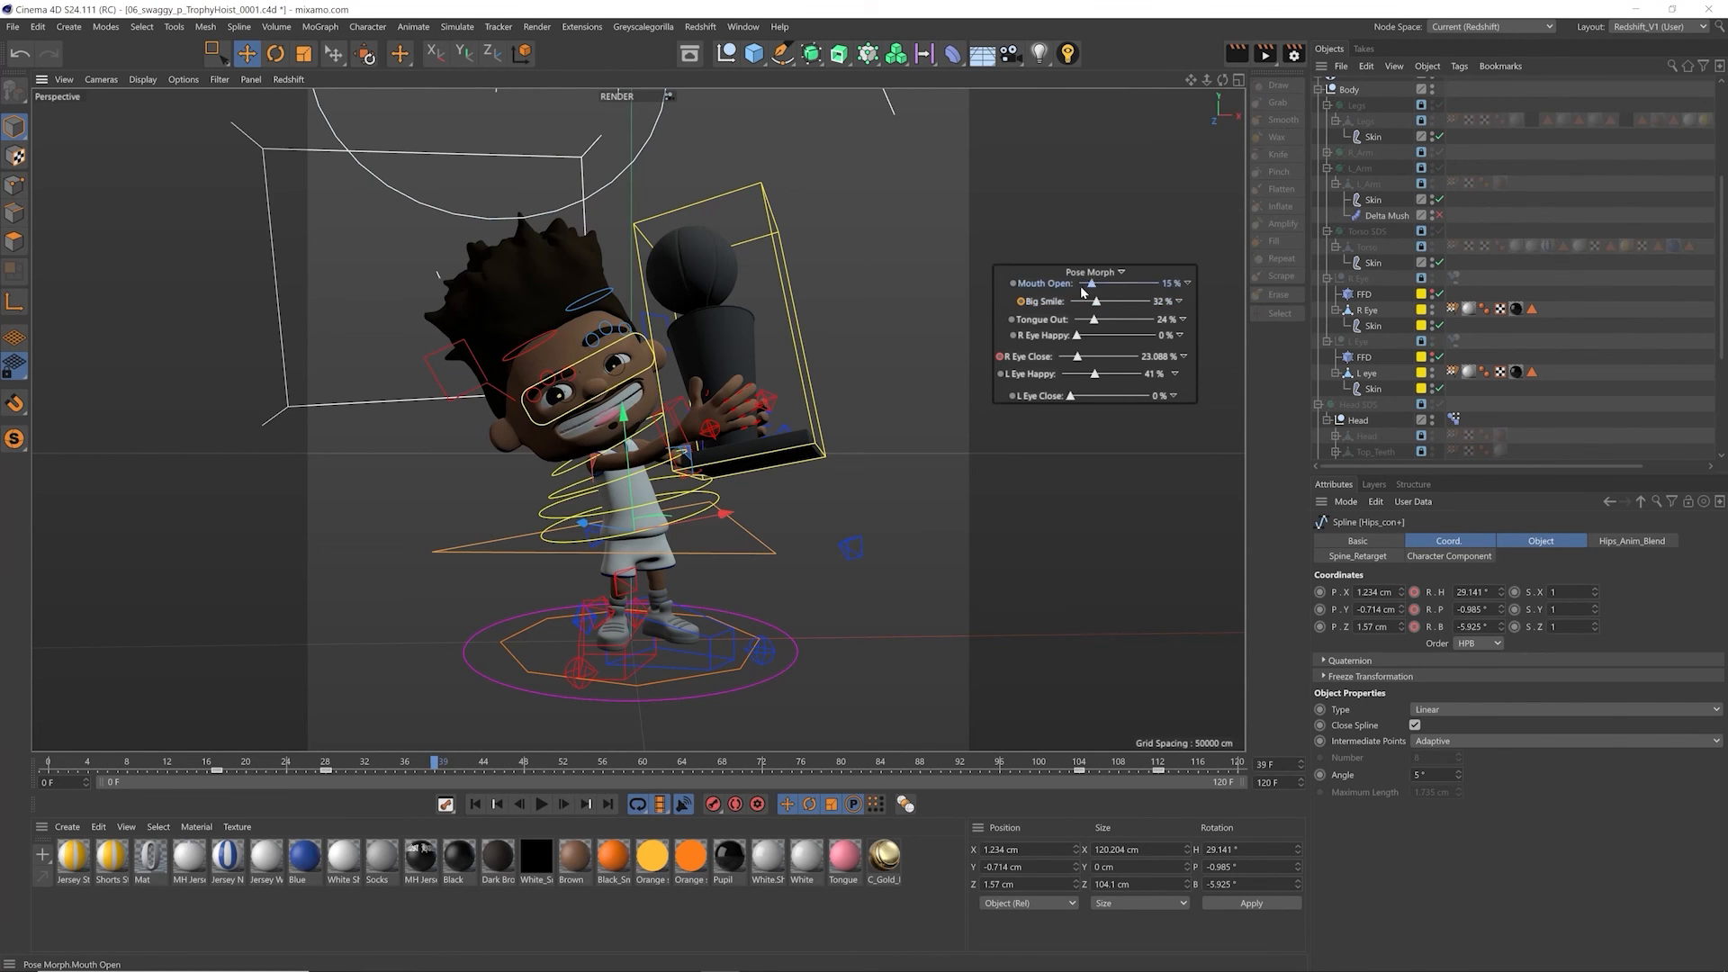
drag(1087, 382, 1062, 383)
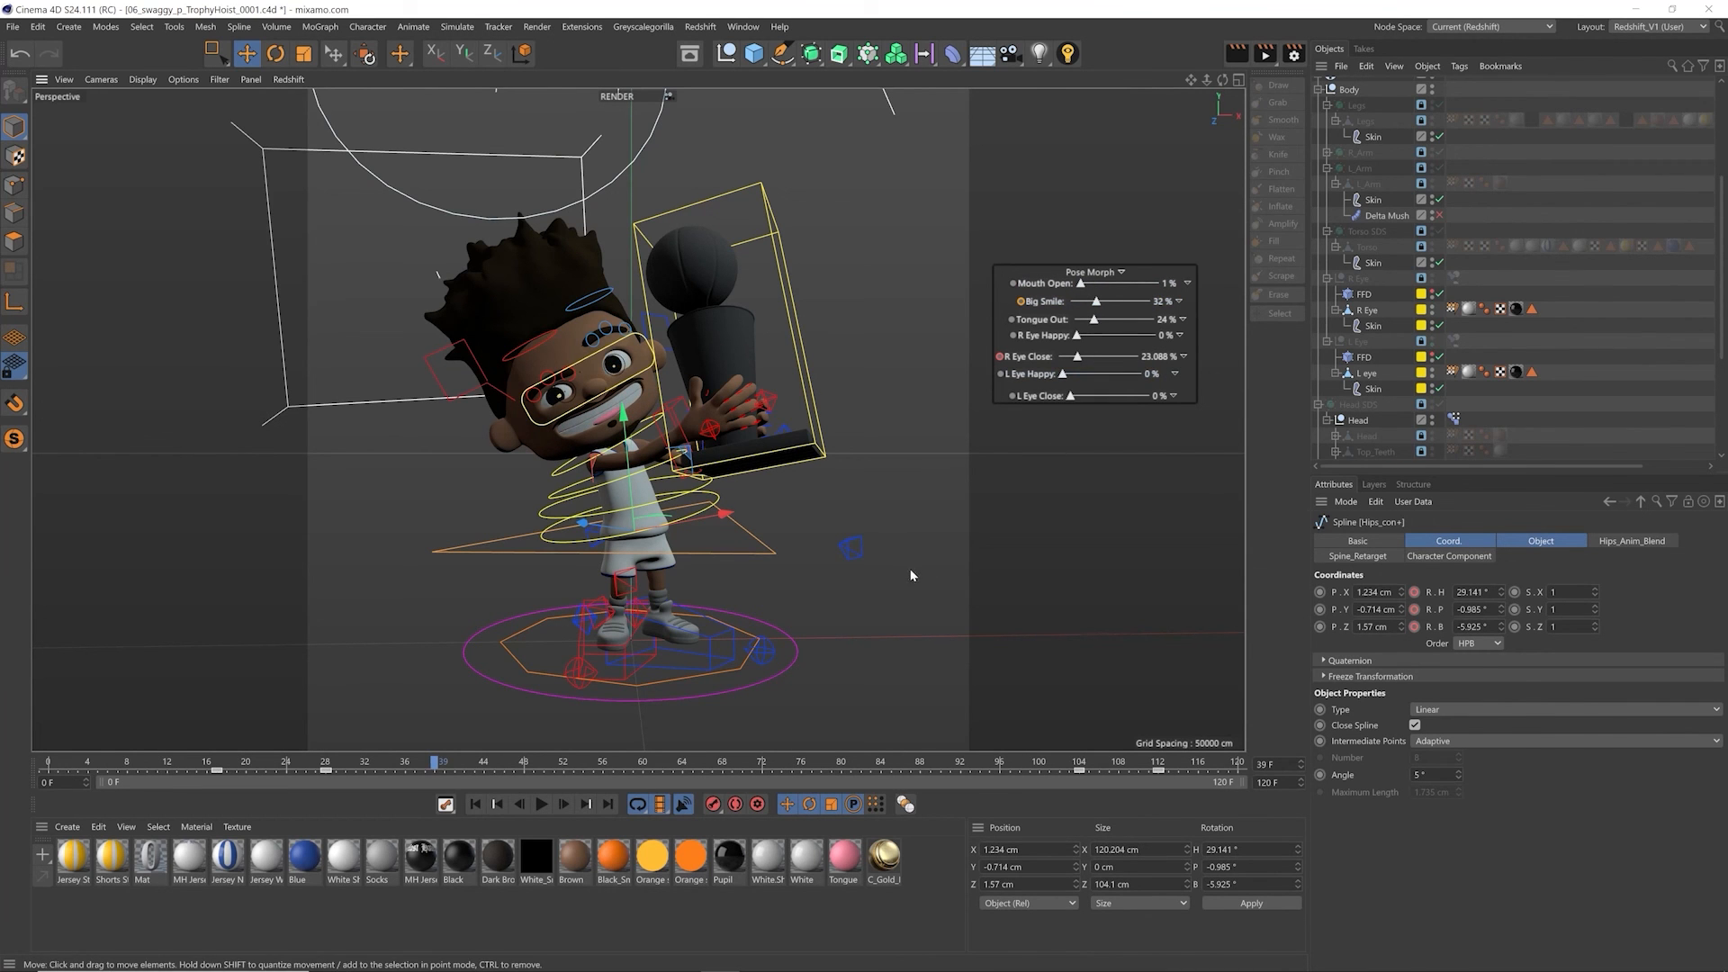